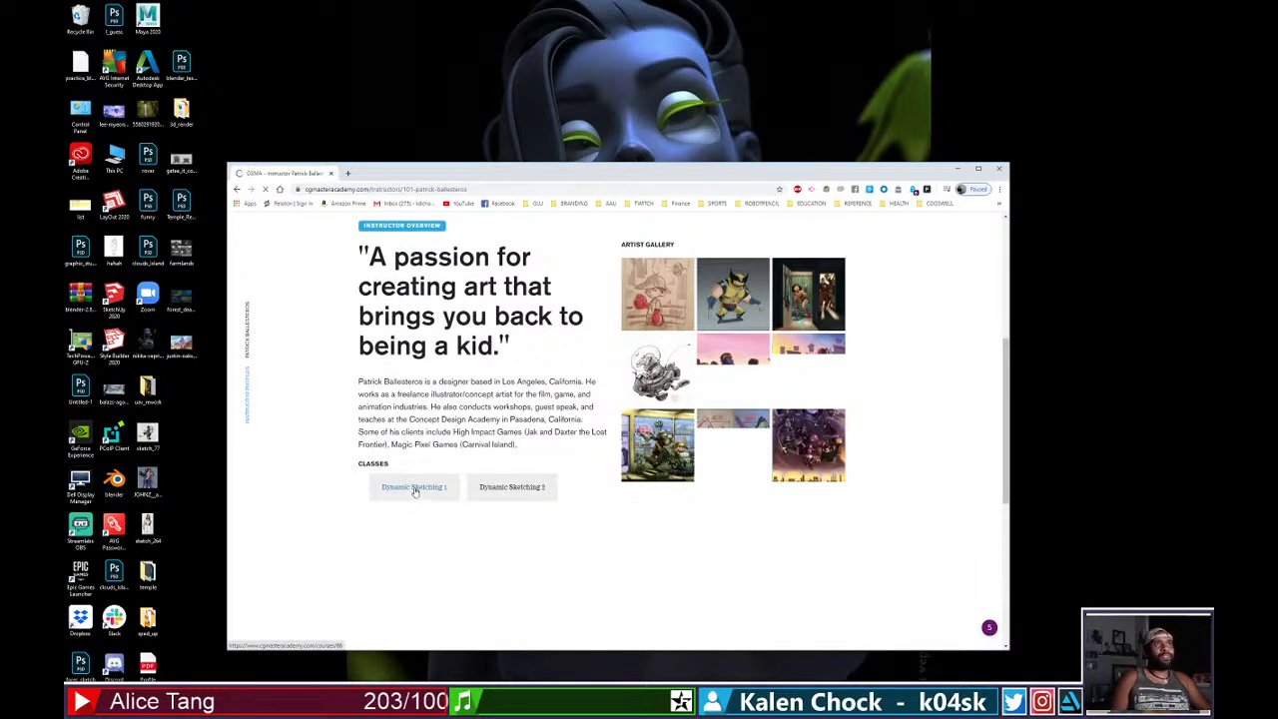
# Open the Dynamic Sketching 1 course page and expand its full course overview text.
pyautogui.click(414, 488)
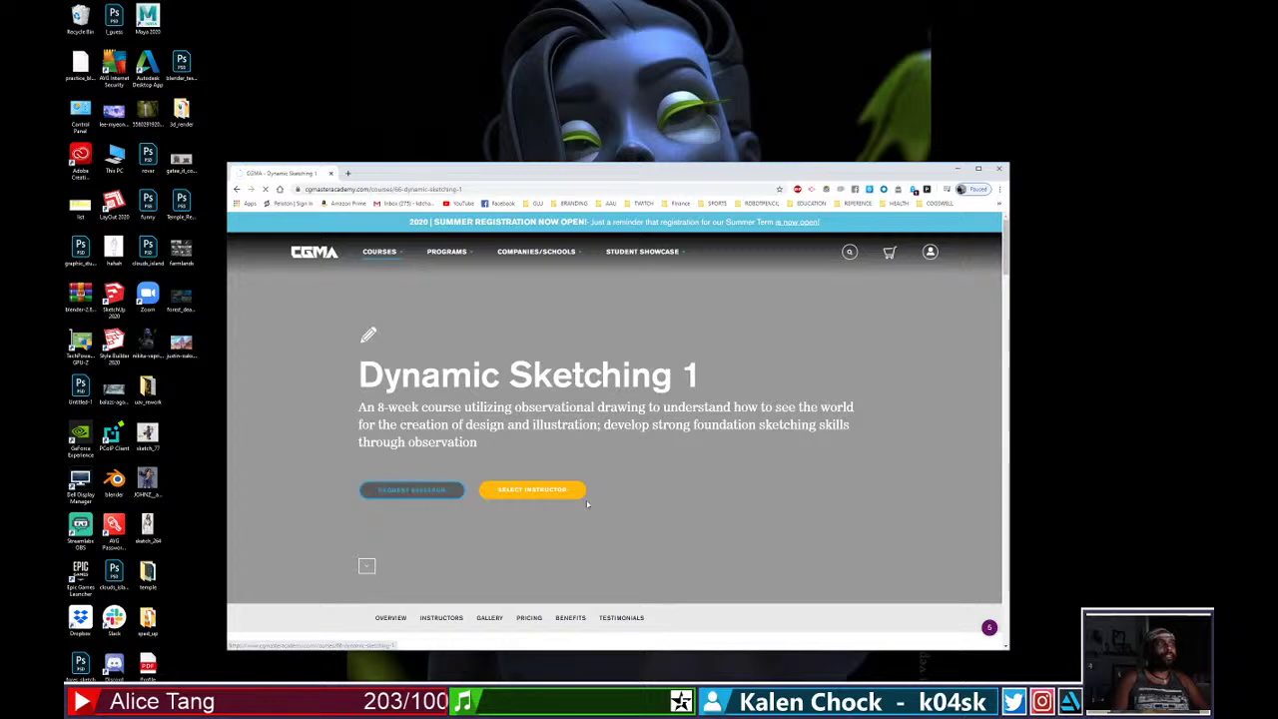
pyautogui.scroll(-5, 584, 494)
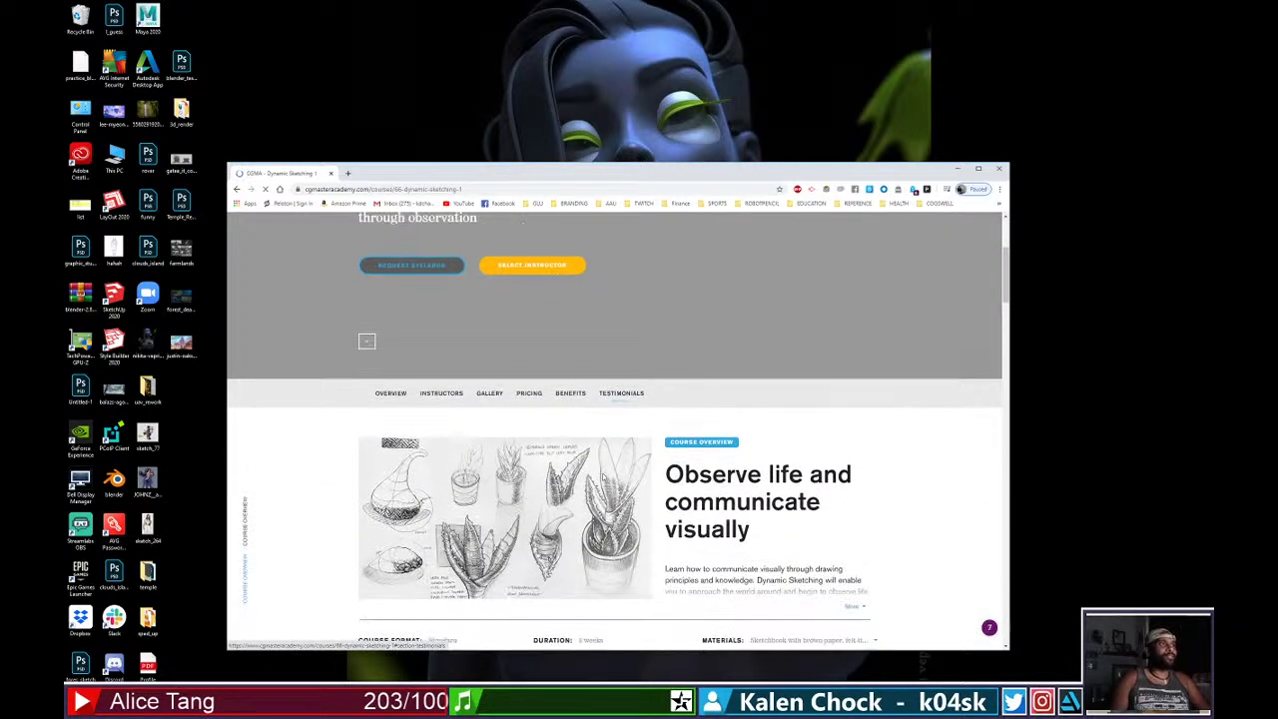
pyautogui.scroll(-1, 603, 477)
pyautogui.scroll(-7, 602, 456)
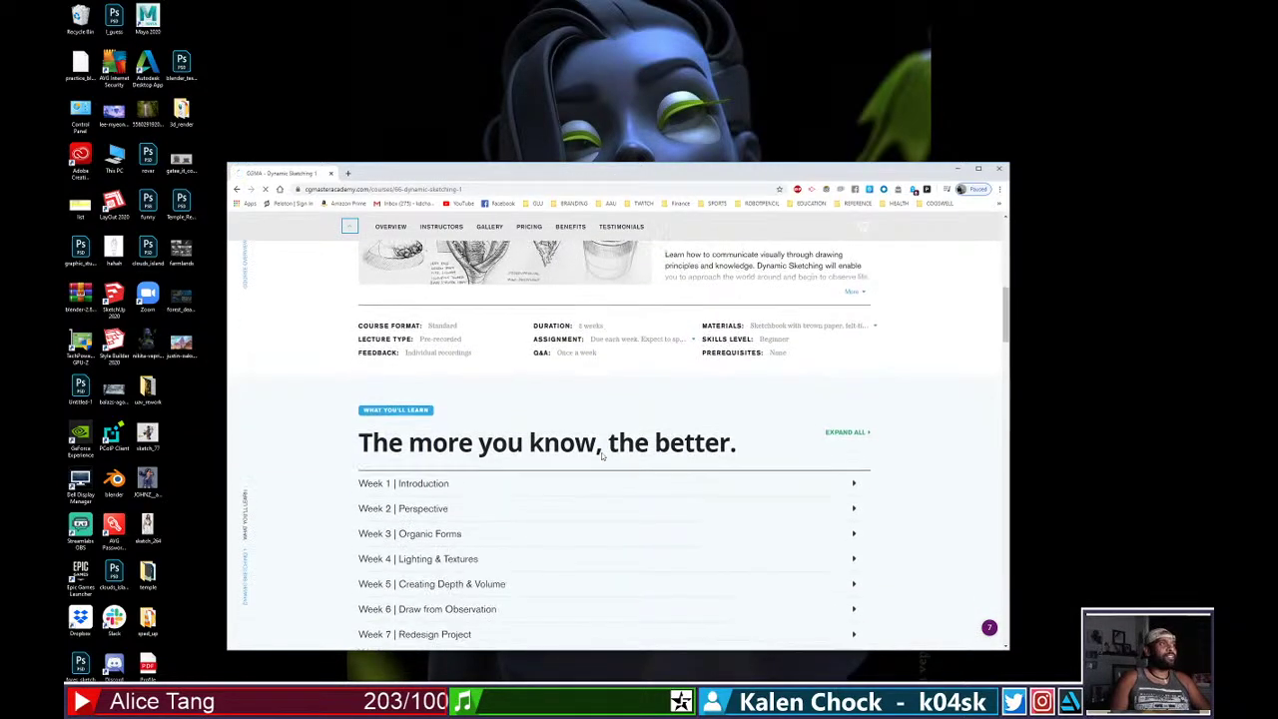
pyautogui.scroll(3, 602, 454)
pyautogui.scroll(4, 602, 454)
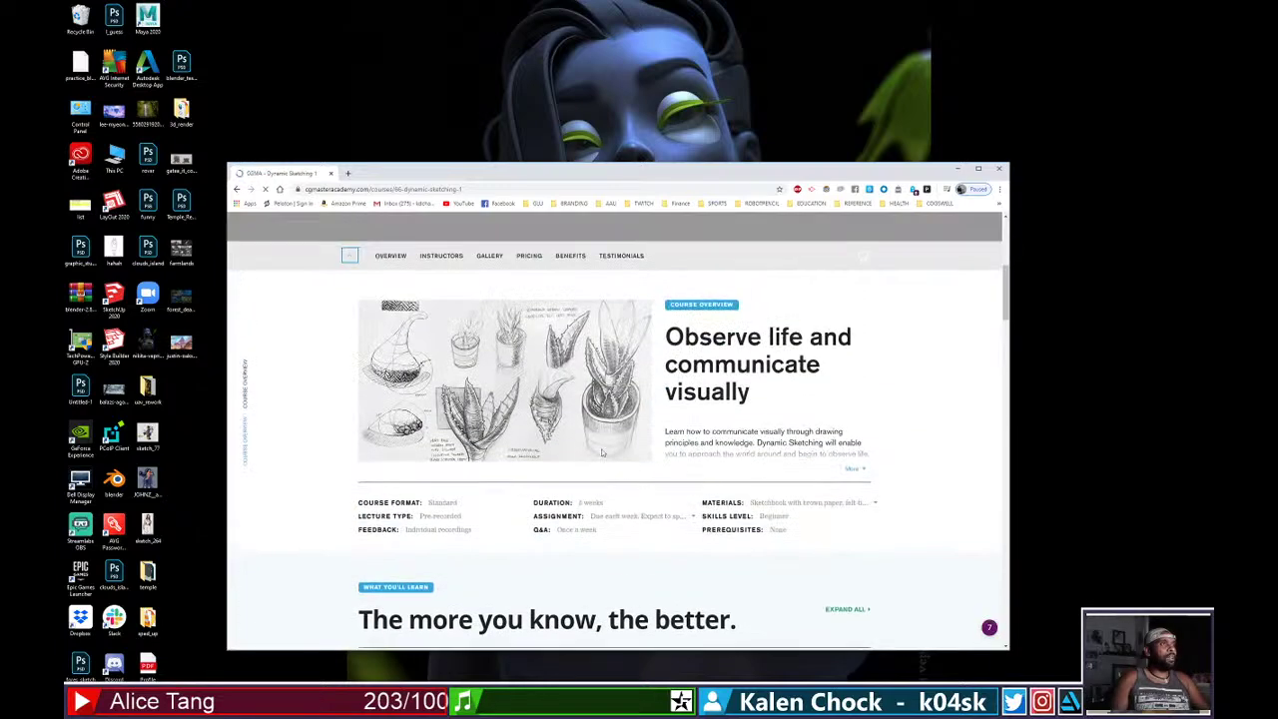
pyautogui.click(847, 473)
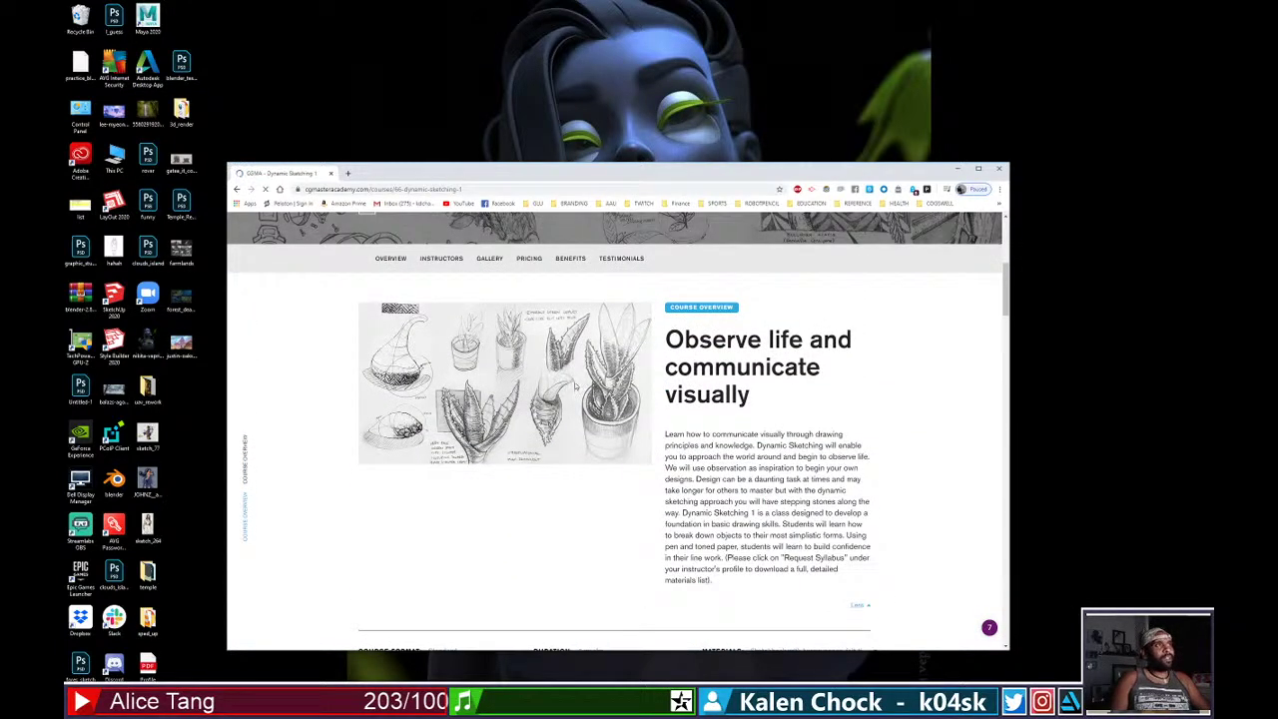
# Examine the title banner and short description of the Dynamic Sketching 1 course.
pyautogui.scroll(3, 574, 382)
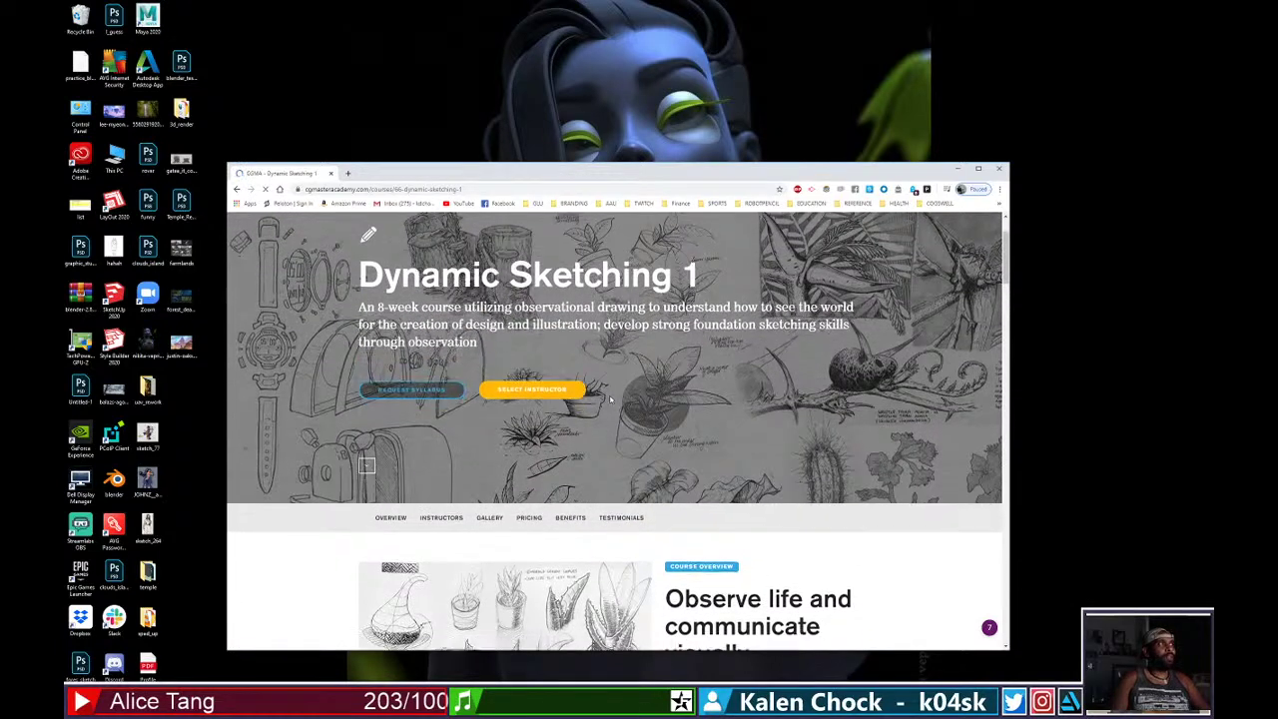
pyautogui.scroll(1, 609, 397)
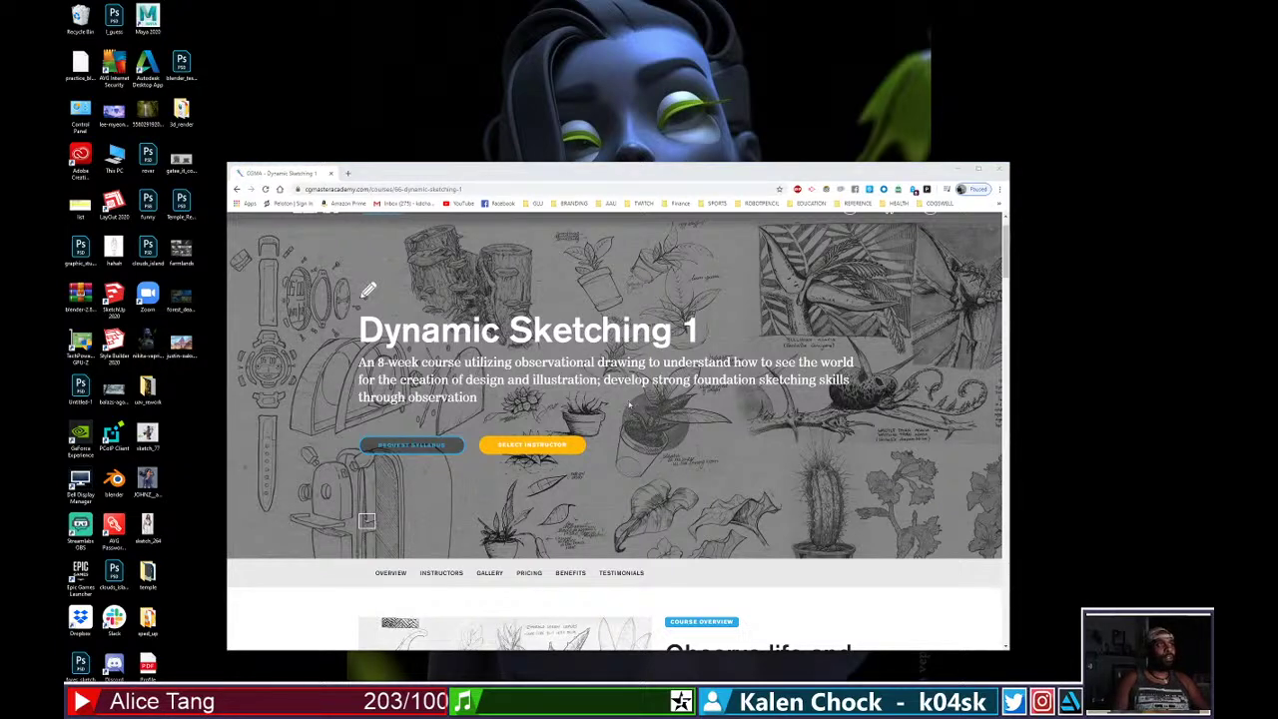
pyautogui.scroll(1, 432, 334)
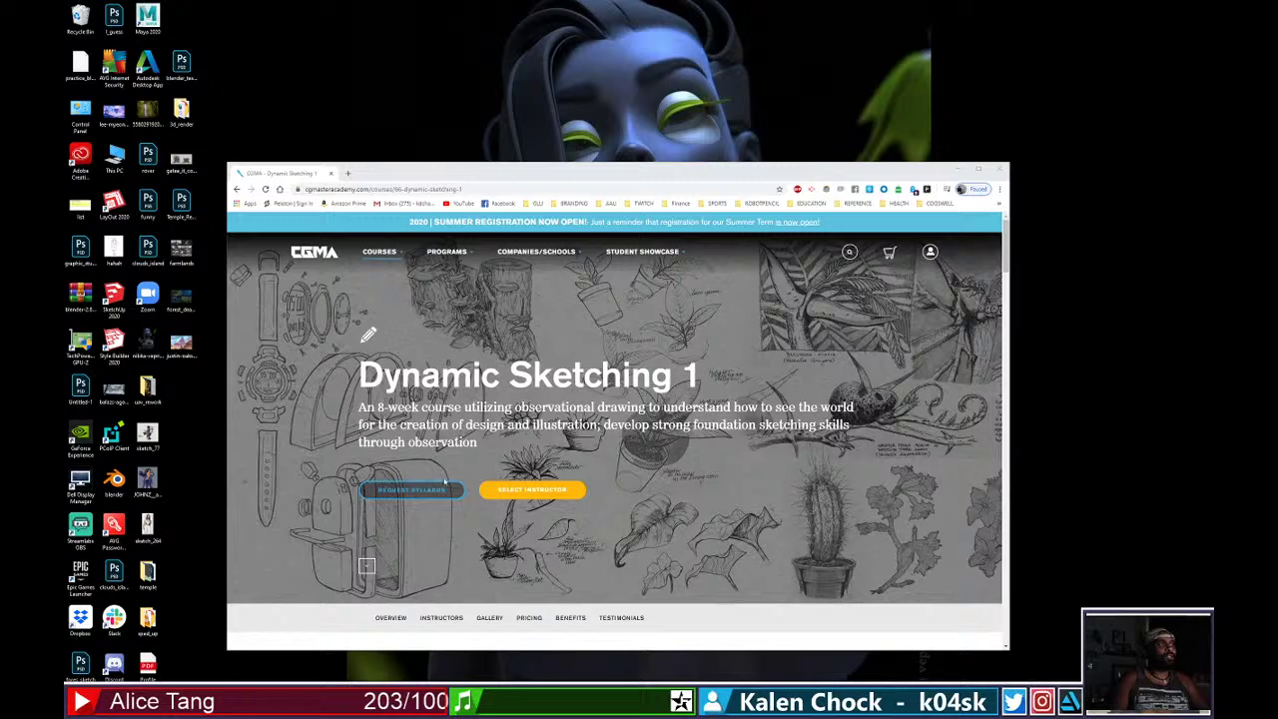
pyautogui.scroll(-3, 594, 468)
pyautogui.scroll(2, 683, 492)
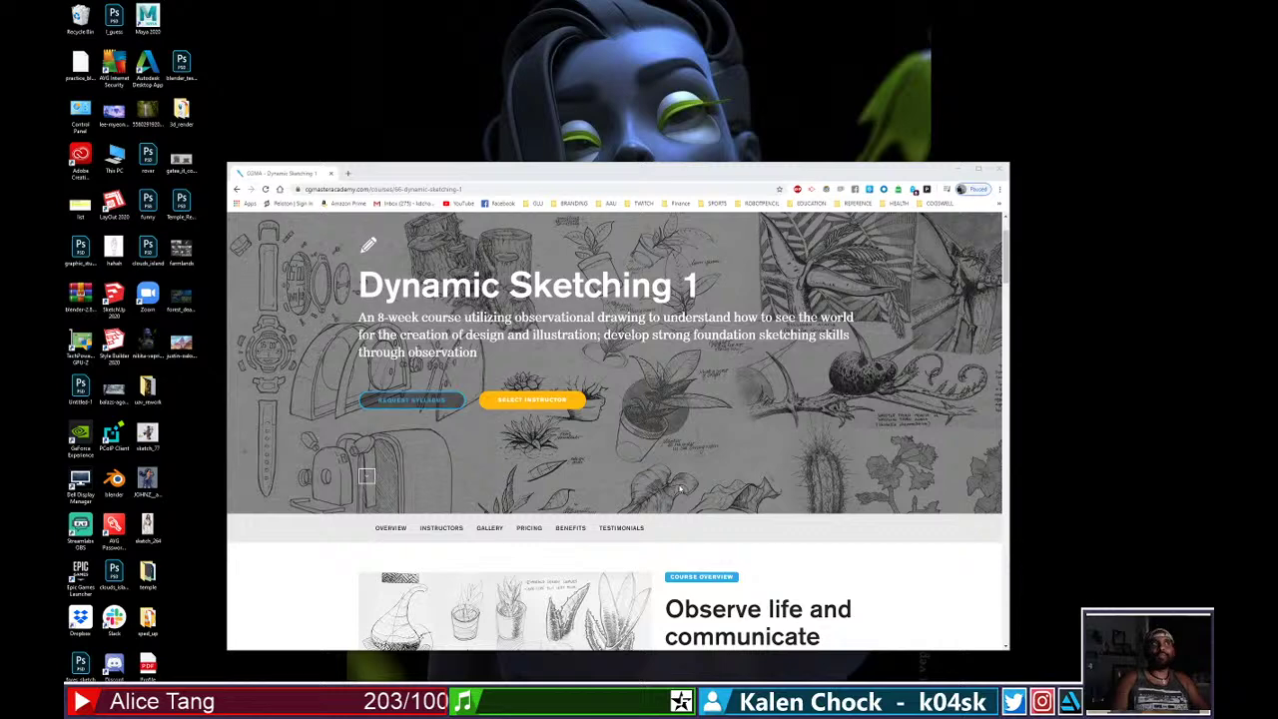
pyautogui.scroll(2, 811, 506)
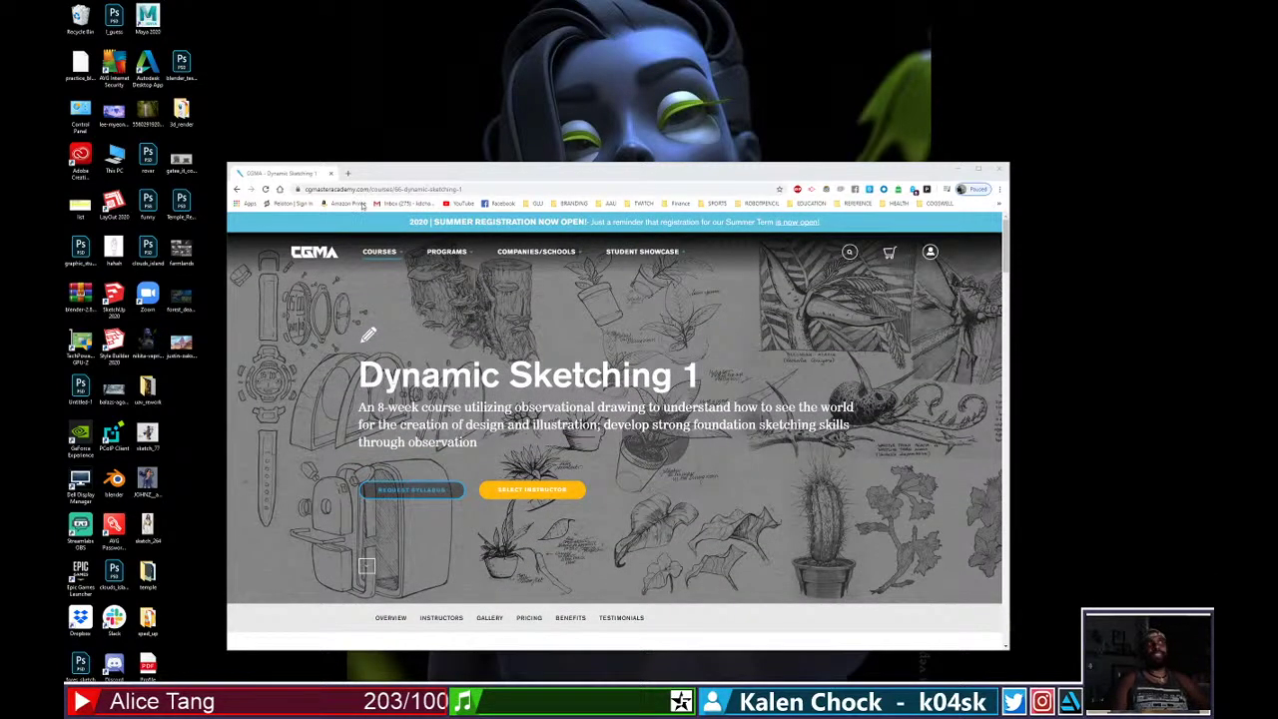
pyautogui.scroll(-2, 614, 419)
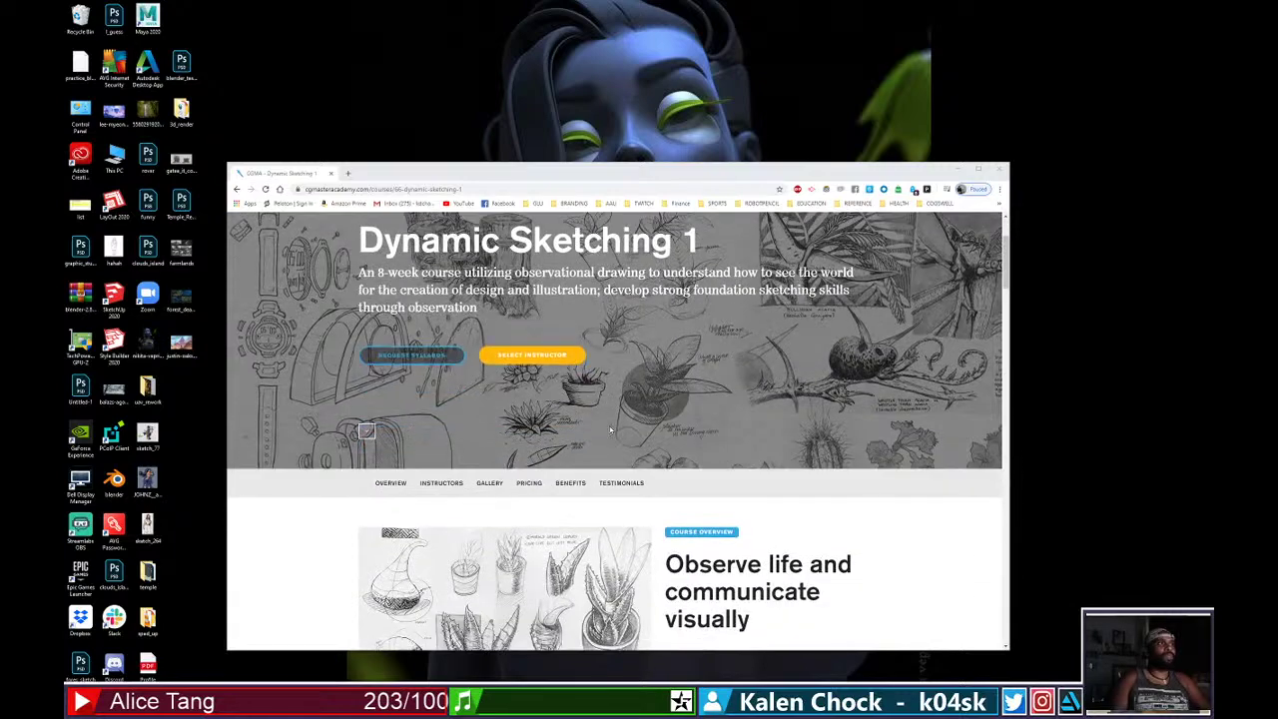
pyautogui.scroll(2, 614, 420)
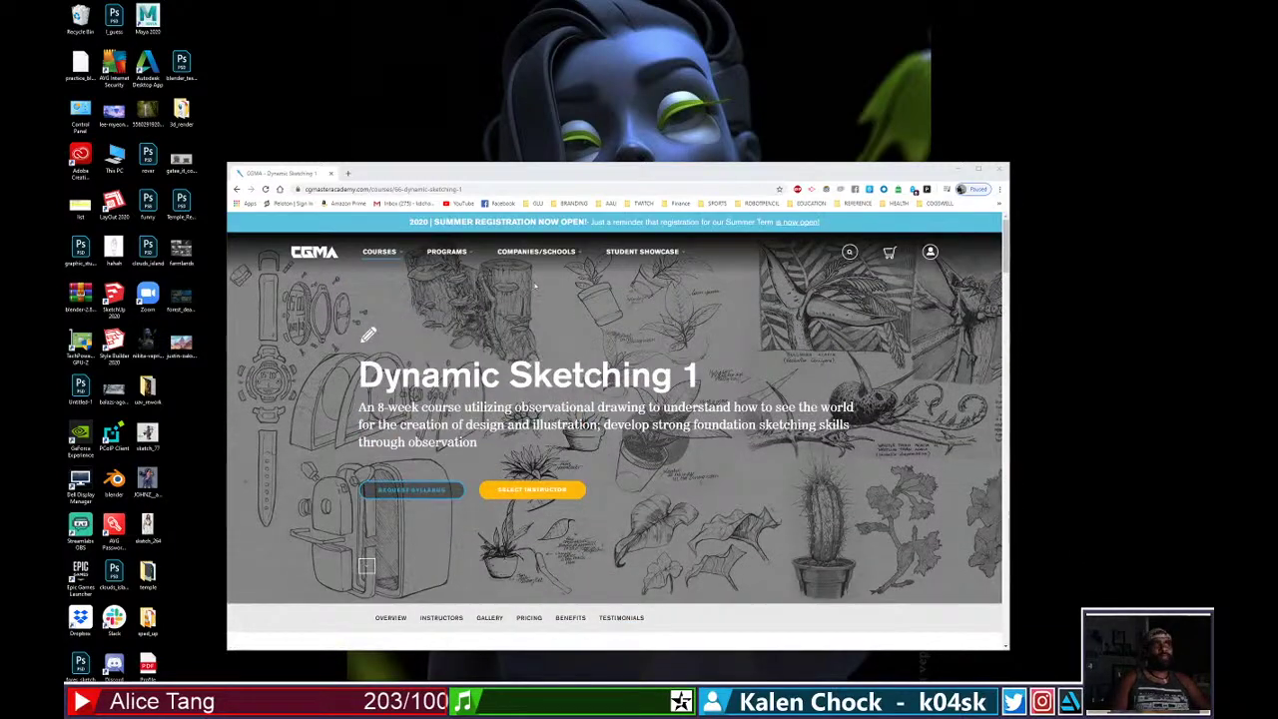
# Move the browser out of view and switch to Photoshop with the grayscale thumbnail and the color landscape painting both showing.
pyautogui.moveTo(647, 178); pyautogui.dragTo(64, 262)
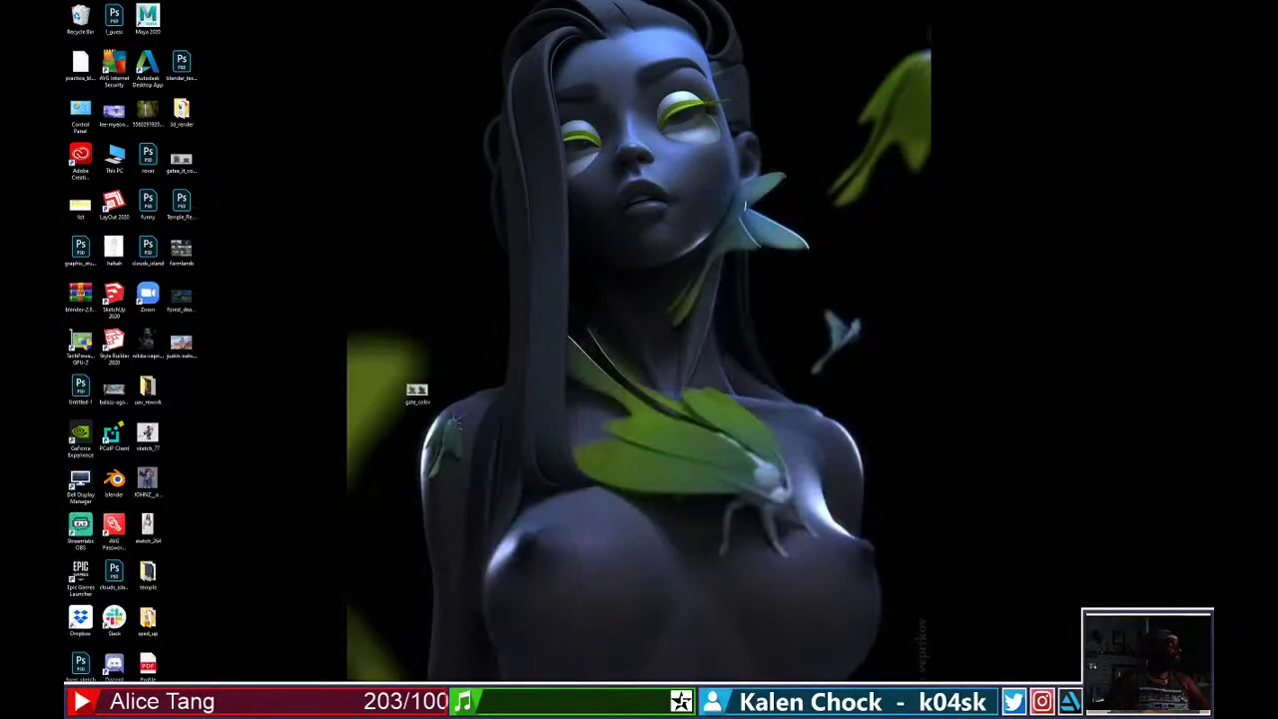
pyautogui.hotkey('alt', 'Tab')
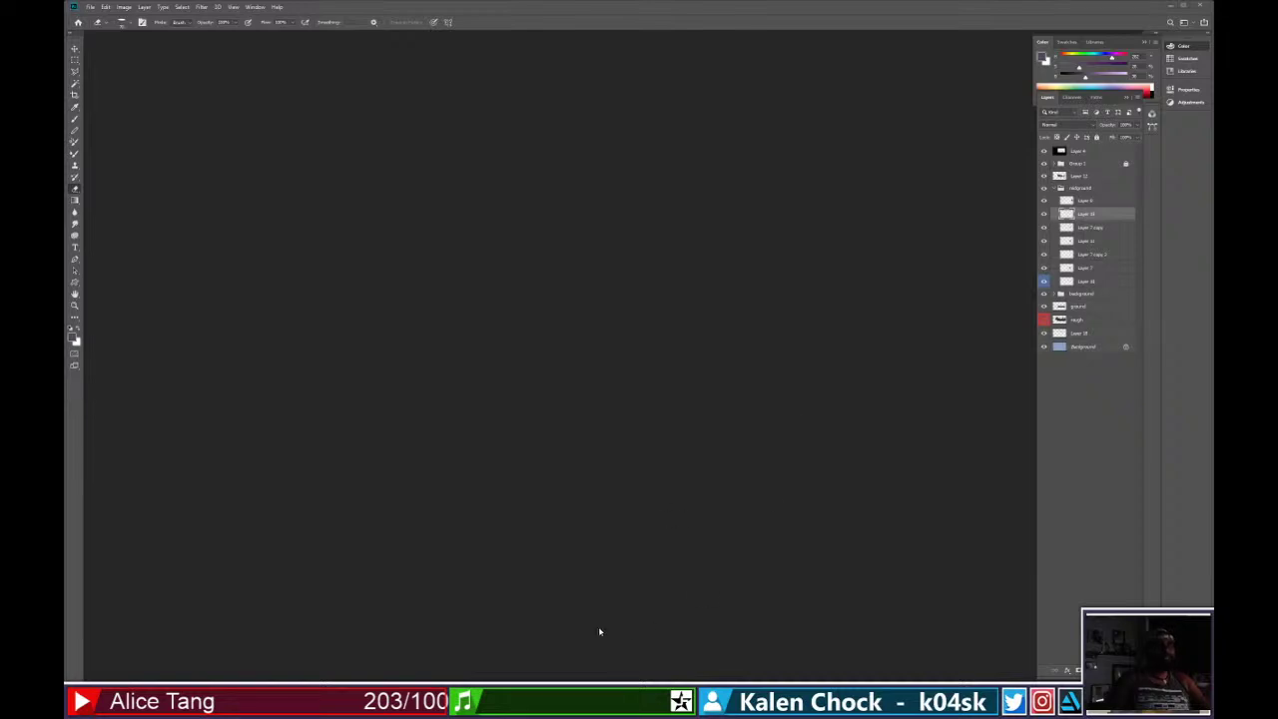
pyautogui.moveTo(493, 698)
pyautogui.click(493, 662)
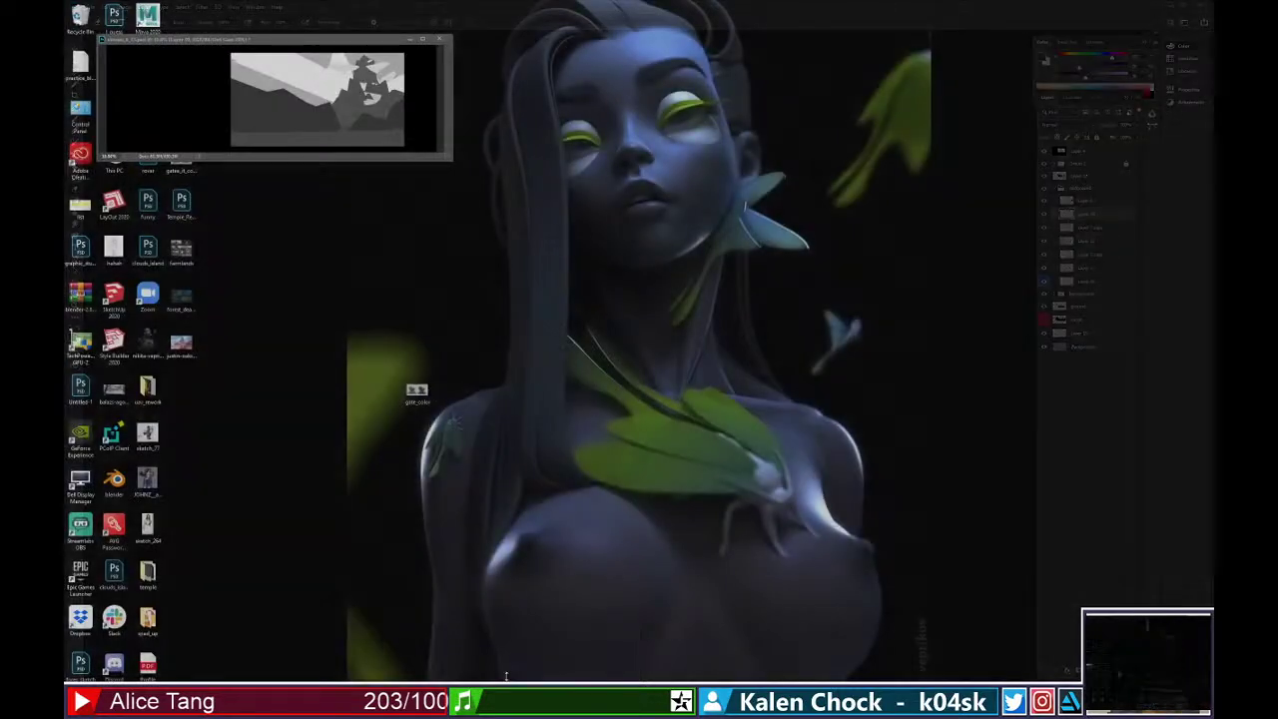
pyautogui.click(590, 662)
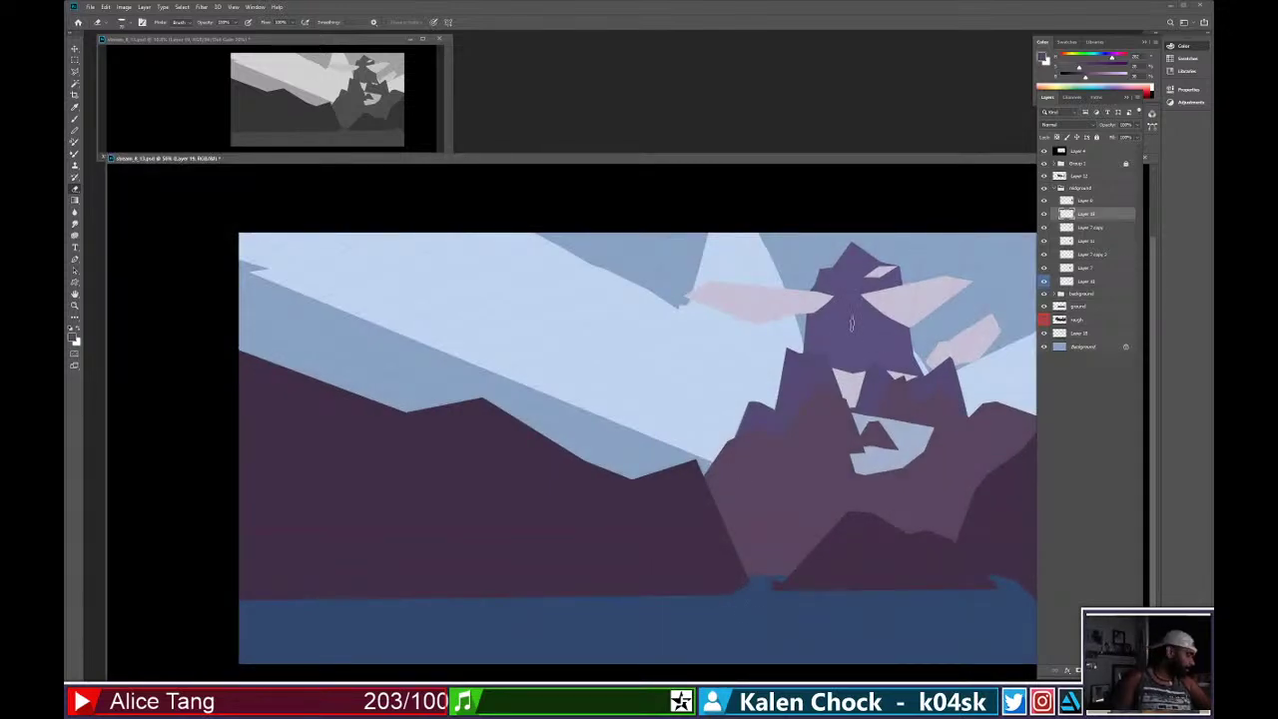
# Collapse the midground group, put Layer 12 with the dark hills into its own group and name it foreground.
pyautogui.click(1055, 190)
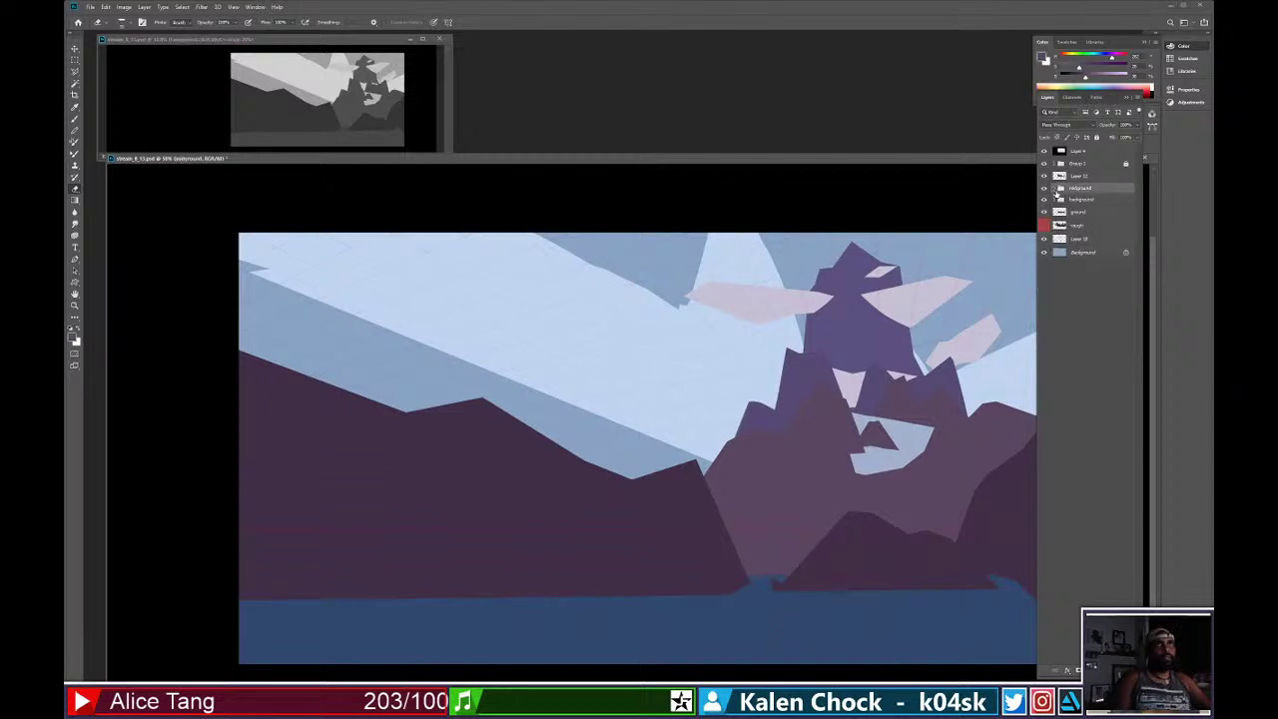
pyautogui.click(1044, 177)
pyautogui.click(1046, 179)
pyautogui.click(1079, 178)
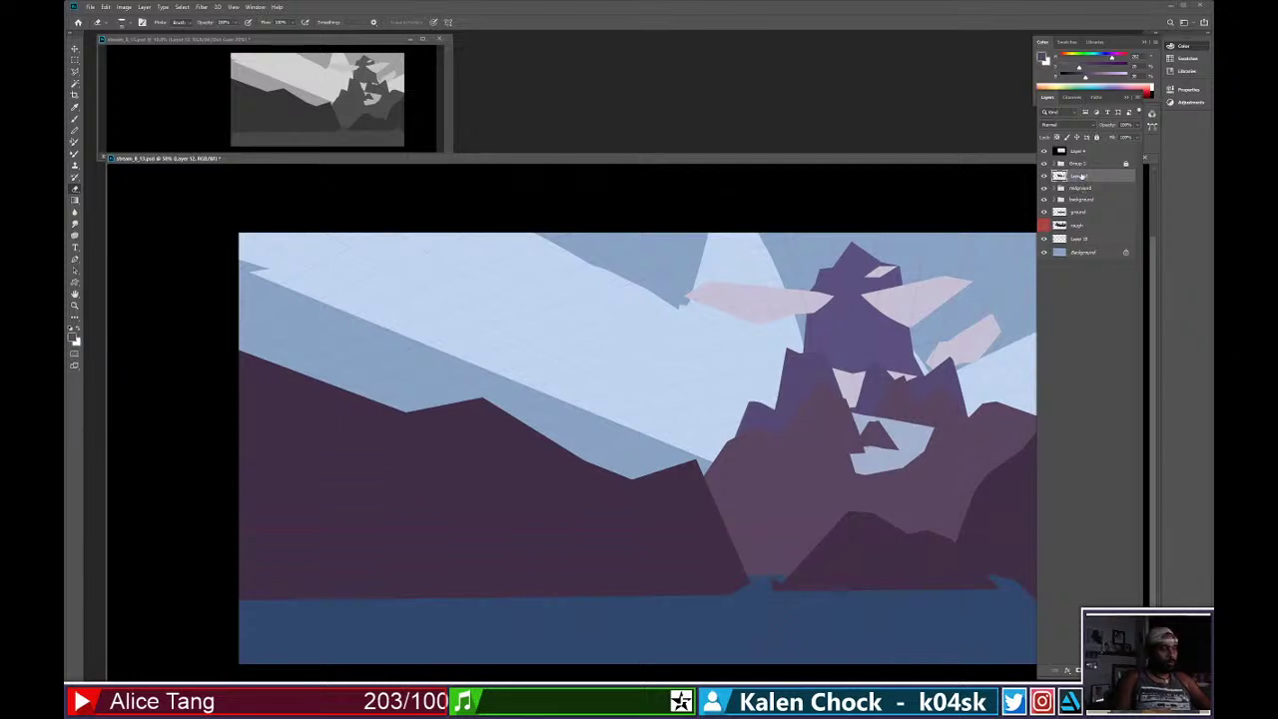
pyautogui.hotkey('ctrl', 'g')
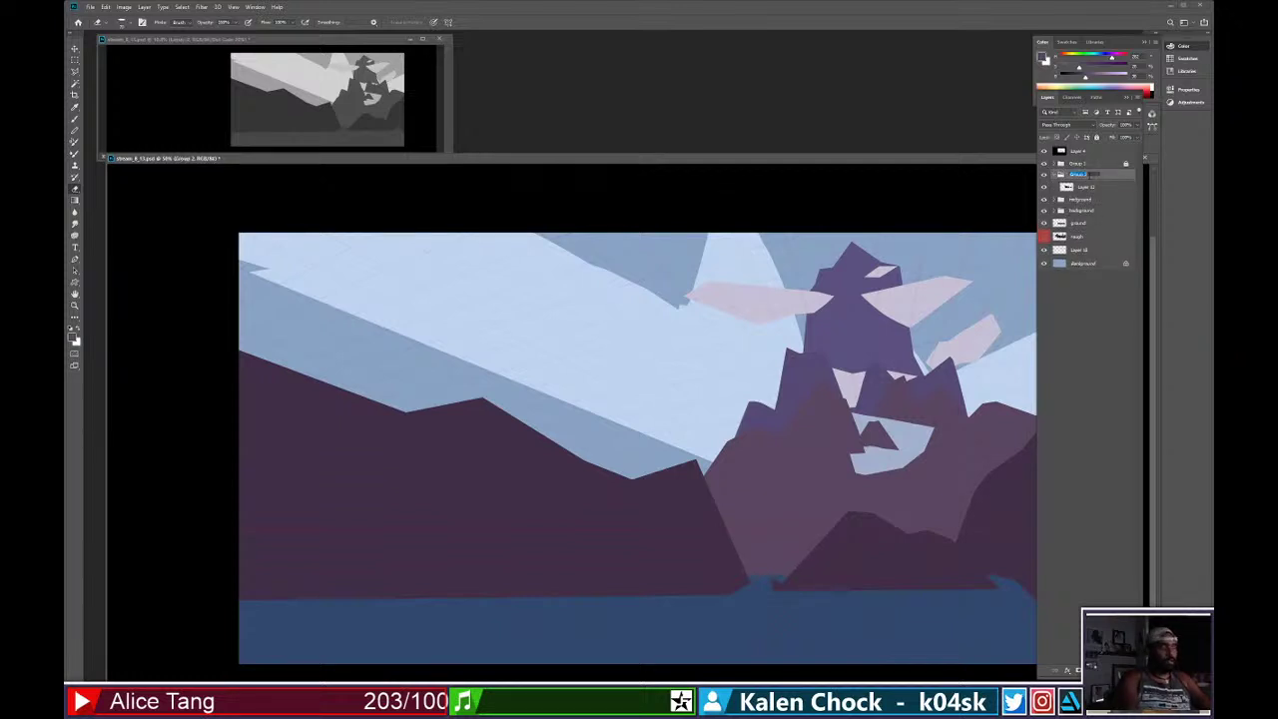
pyautogui.write('foreground')
pyautogui.press('Return')
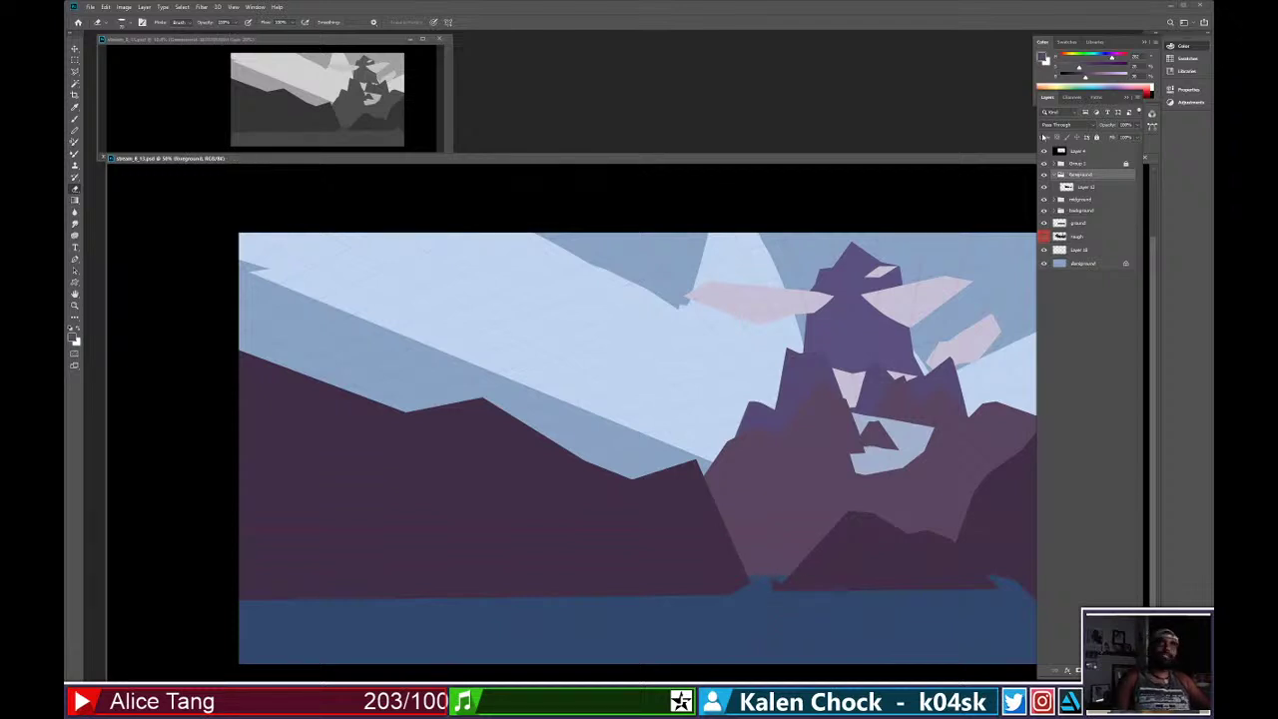
# Reposition the painting window and add a new empty layer above Layer 12 inside the foreground group.
pyautogui.moveTo(811, 150); pyautogui.dragTo(777, 122)
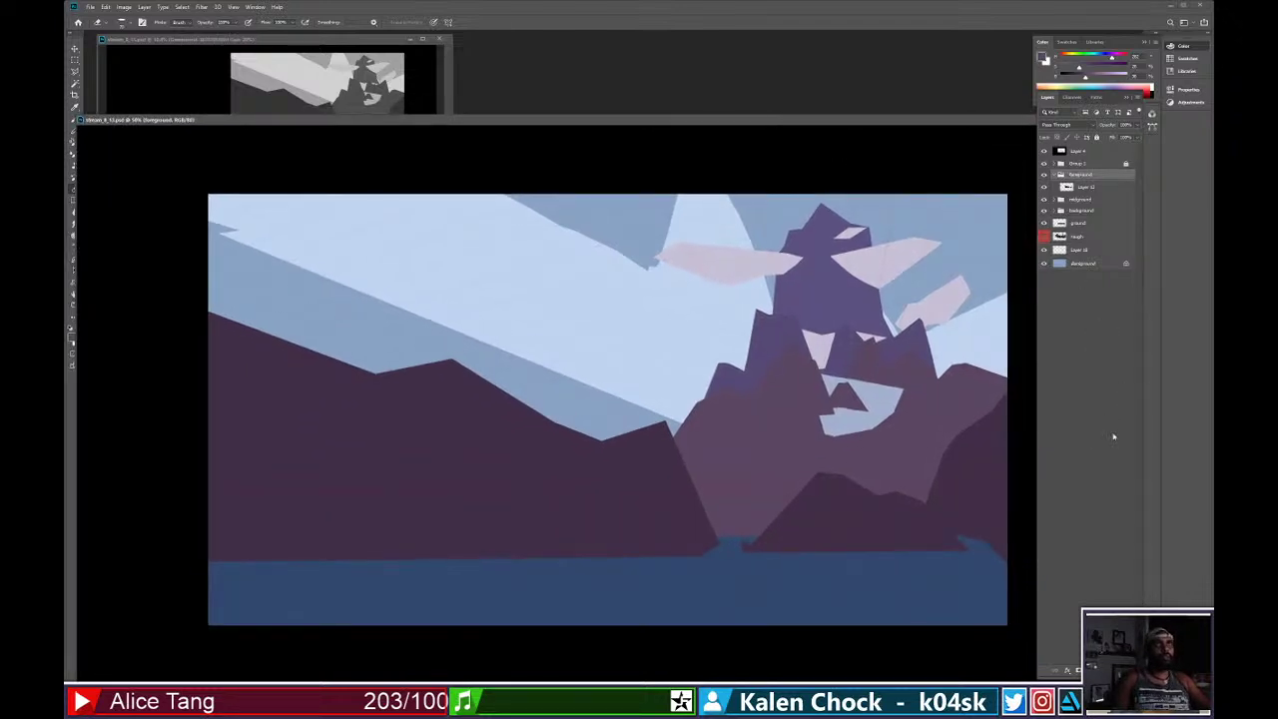
pyautogui.click(1088, 189)
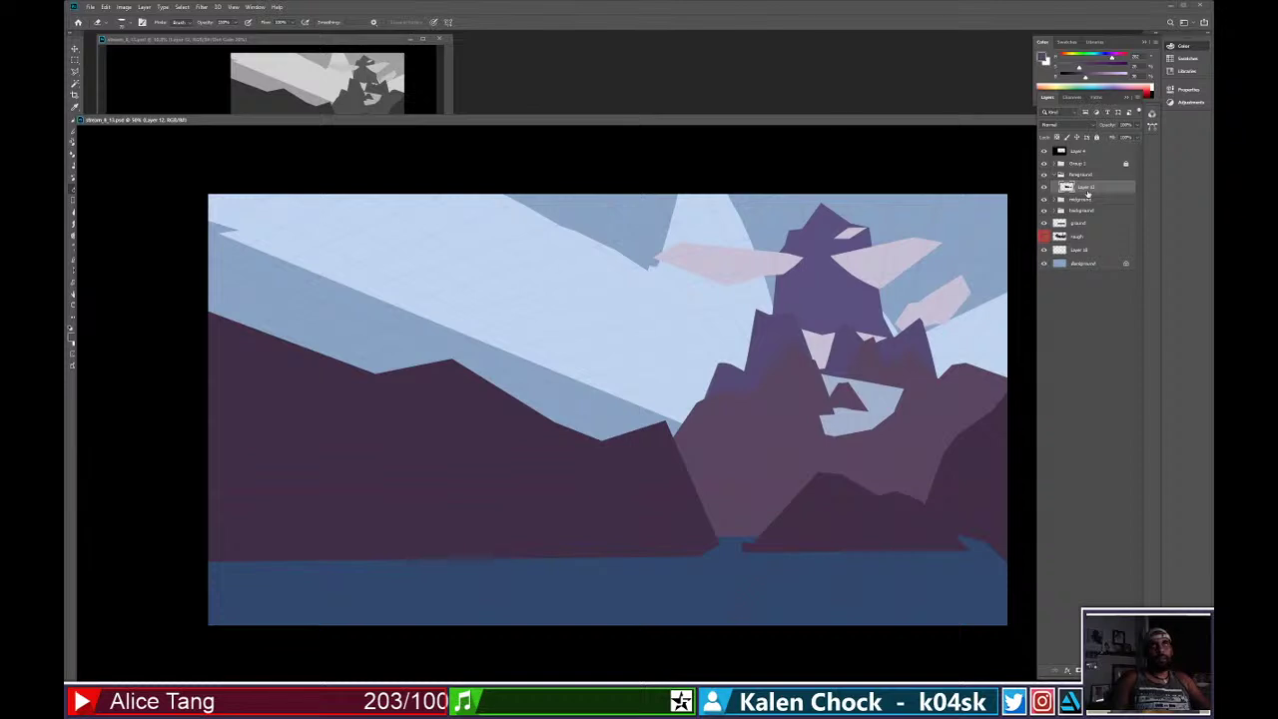
pyautogui.hotkey('ctrl', 'shift', 'alt', 'n')
pyautogui.hotkey('ctrl', 'space')
pyautogui.moveTo(825, 591)
pyautogui.mouseDown()
pyautogui.moveTo(835, 566)
pyautogui.moveTo(790, 548)
pyautogui.mouseUp()
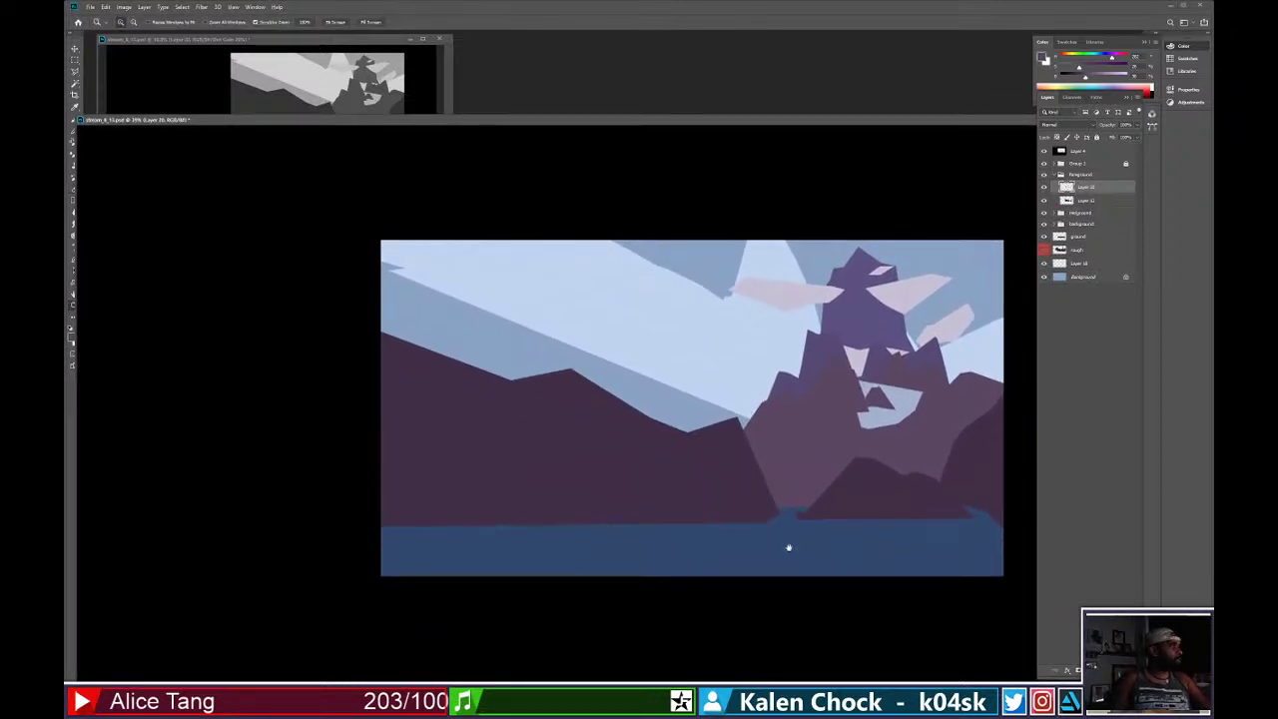
# Outline a polygonal lasso selection for a near ground shape spanning the full width of the painting's lower part.
pyautogui.press('l')
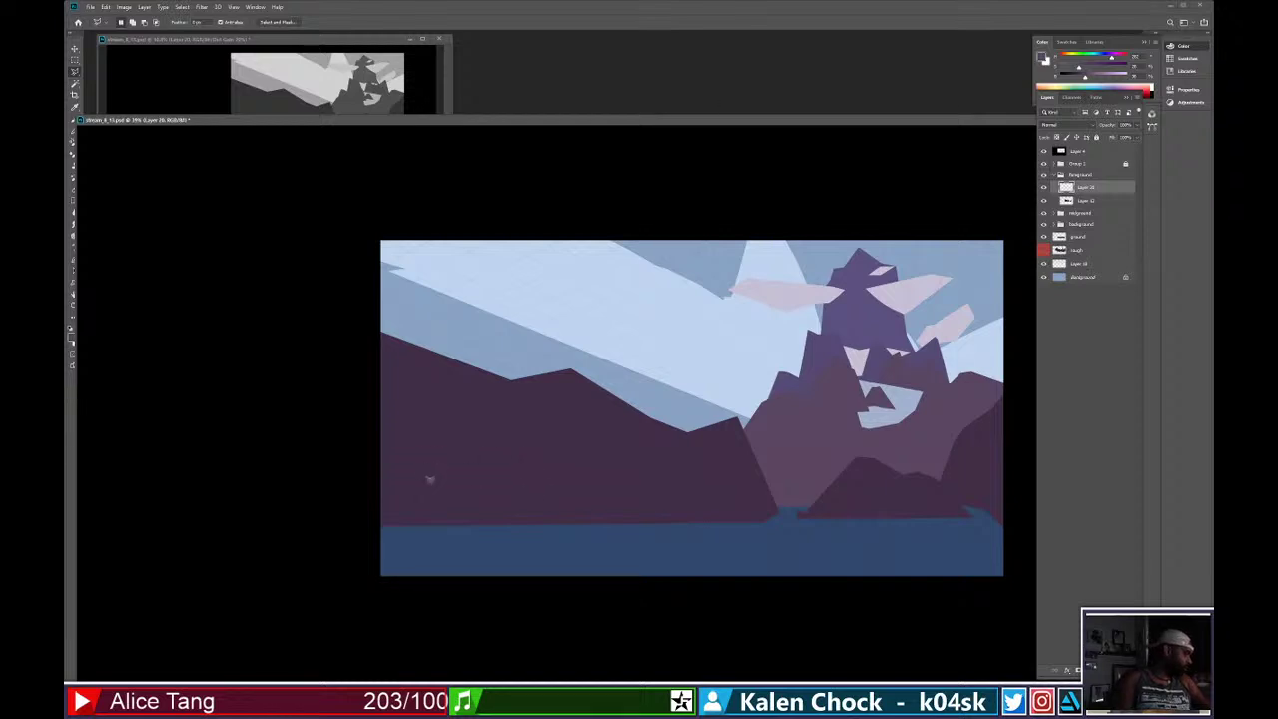
pyautogui.click(667, 488)
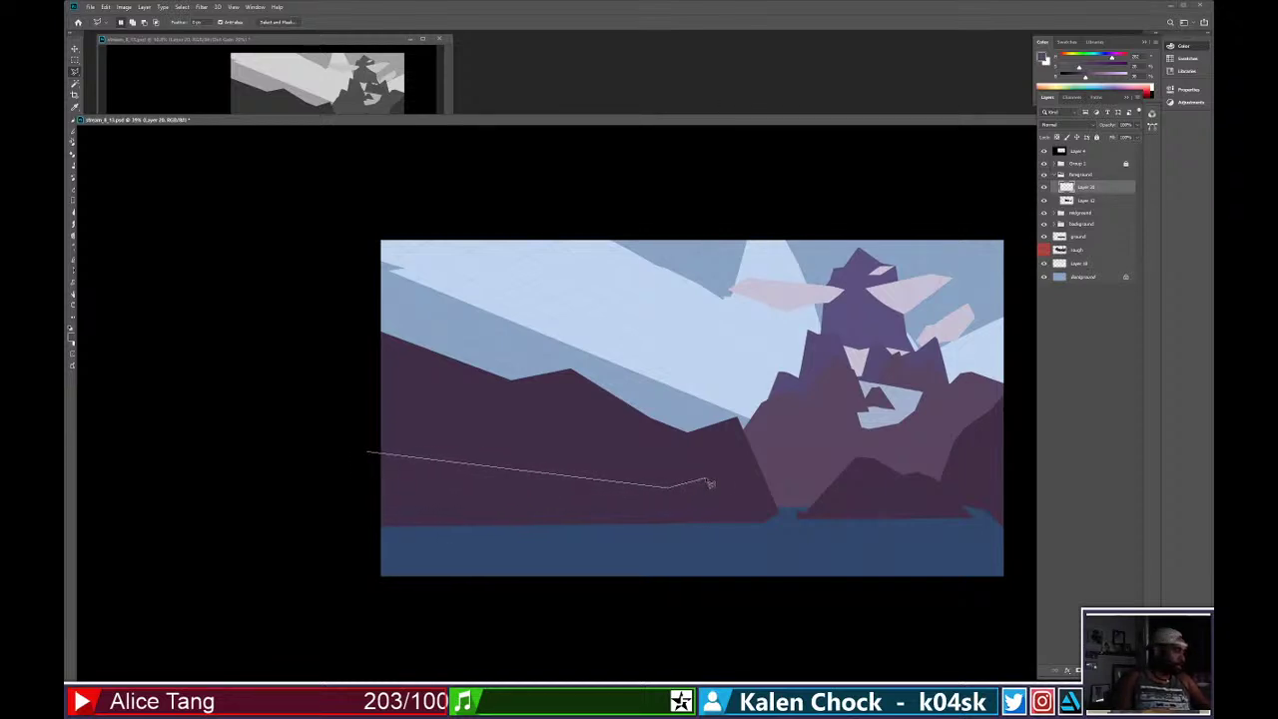
pyautogui.click(706, 479)
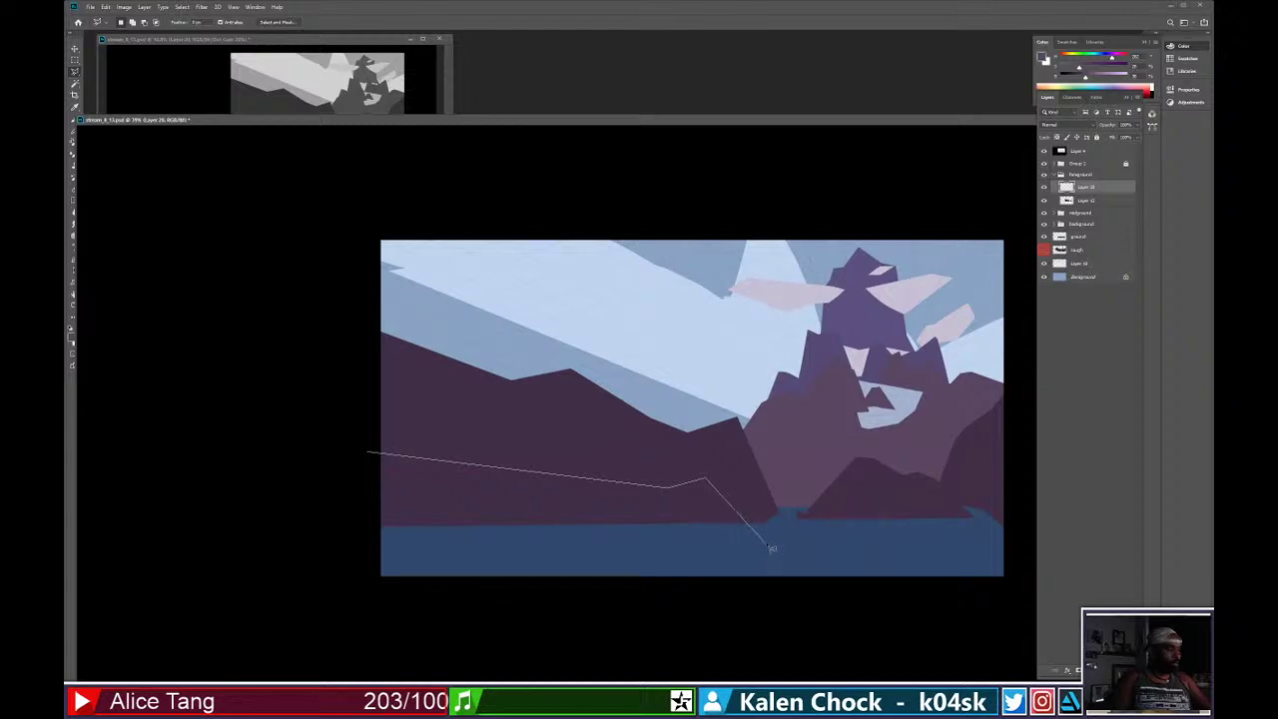
pyautogui.click(763, 511)
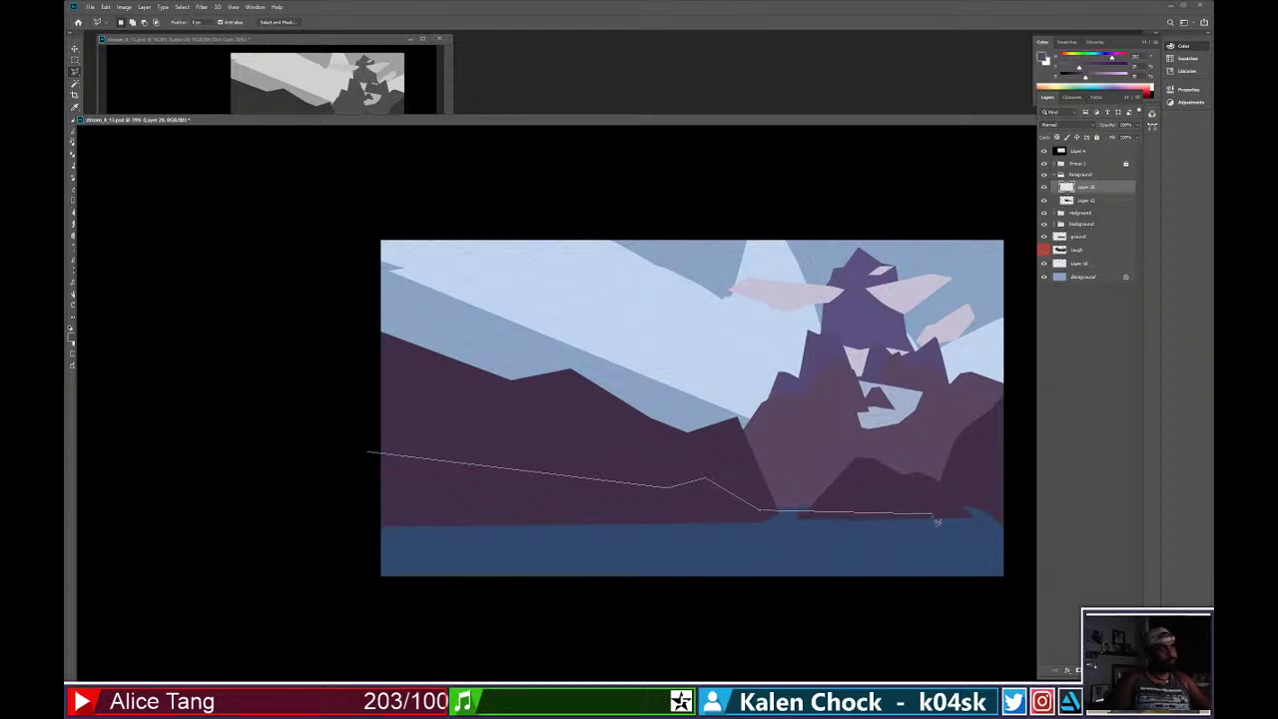
pyautogui.click(949, 517)
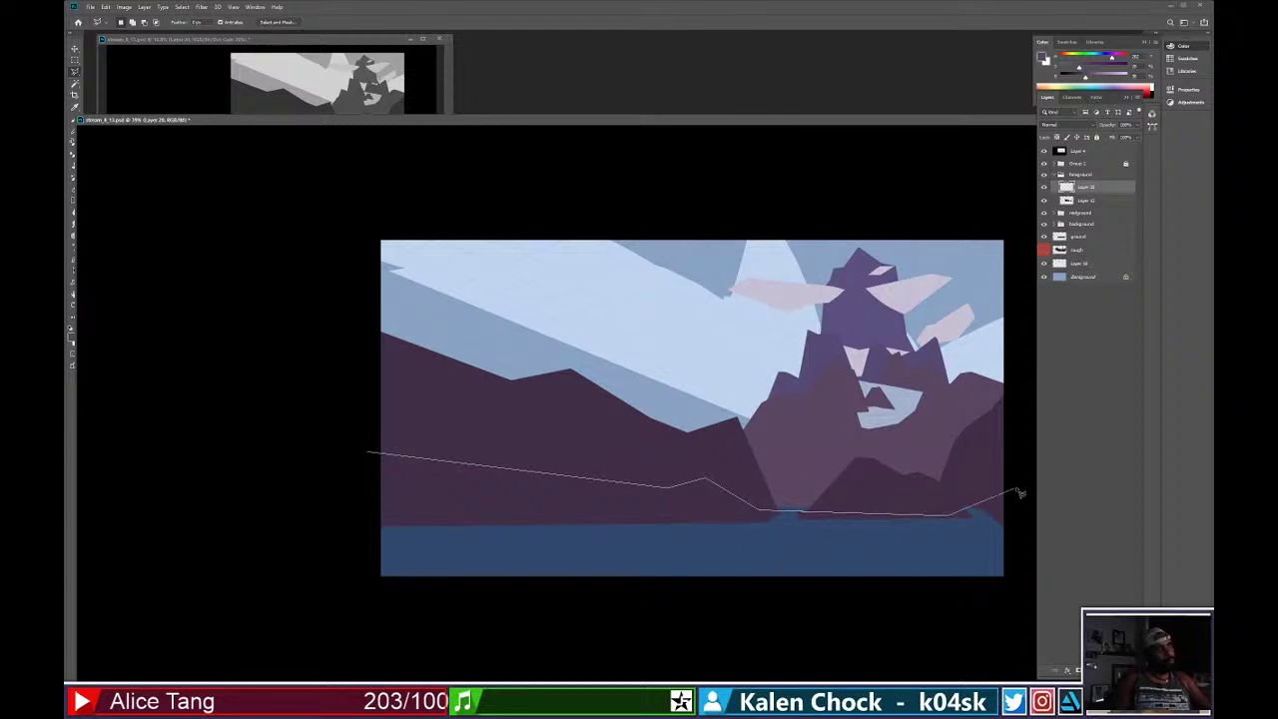
pyautogui.click(1021, 483)
pyautogui.click(1019, 604)
pyautogui.click(380, 634)
pyautogui.click(338, 606)
pyautogui.click(314, 527)
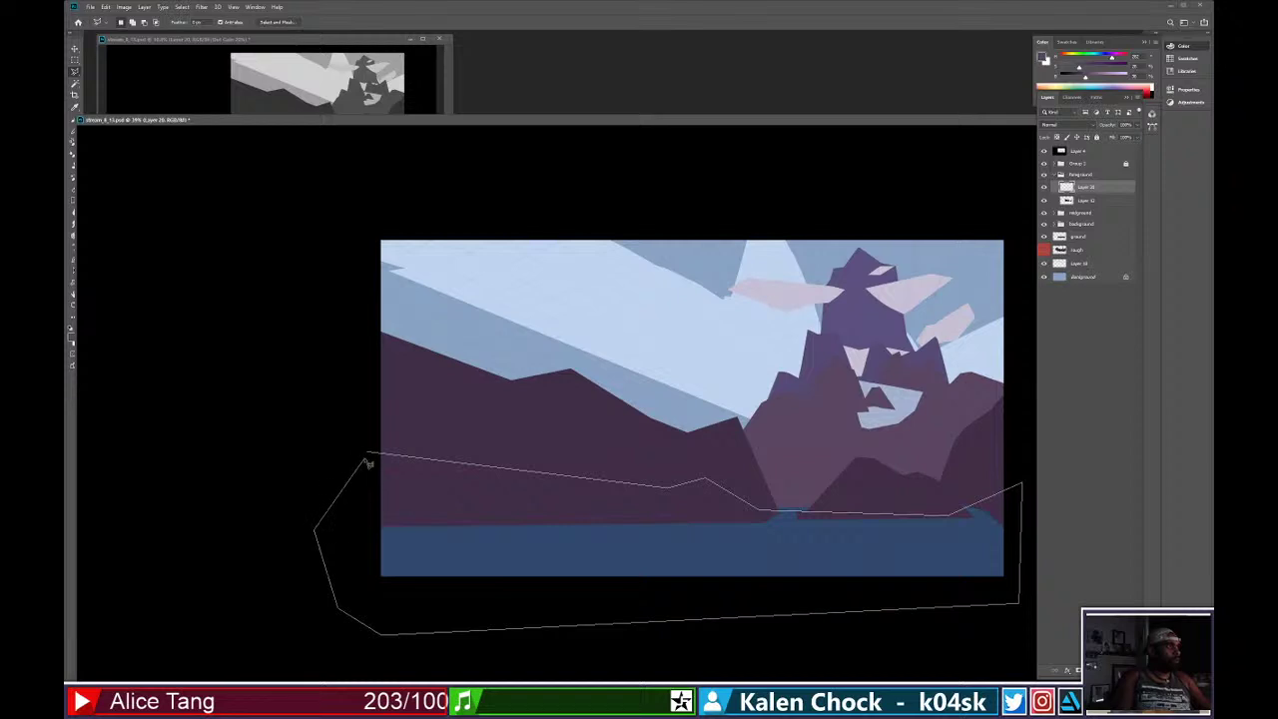
pyautogui.click(367, 451)
# Fill the selected ground shape with a very dark purple and deselect it.
pyautogui.hotkey('alt', 'BackSpace')
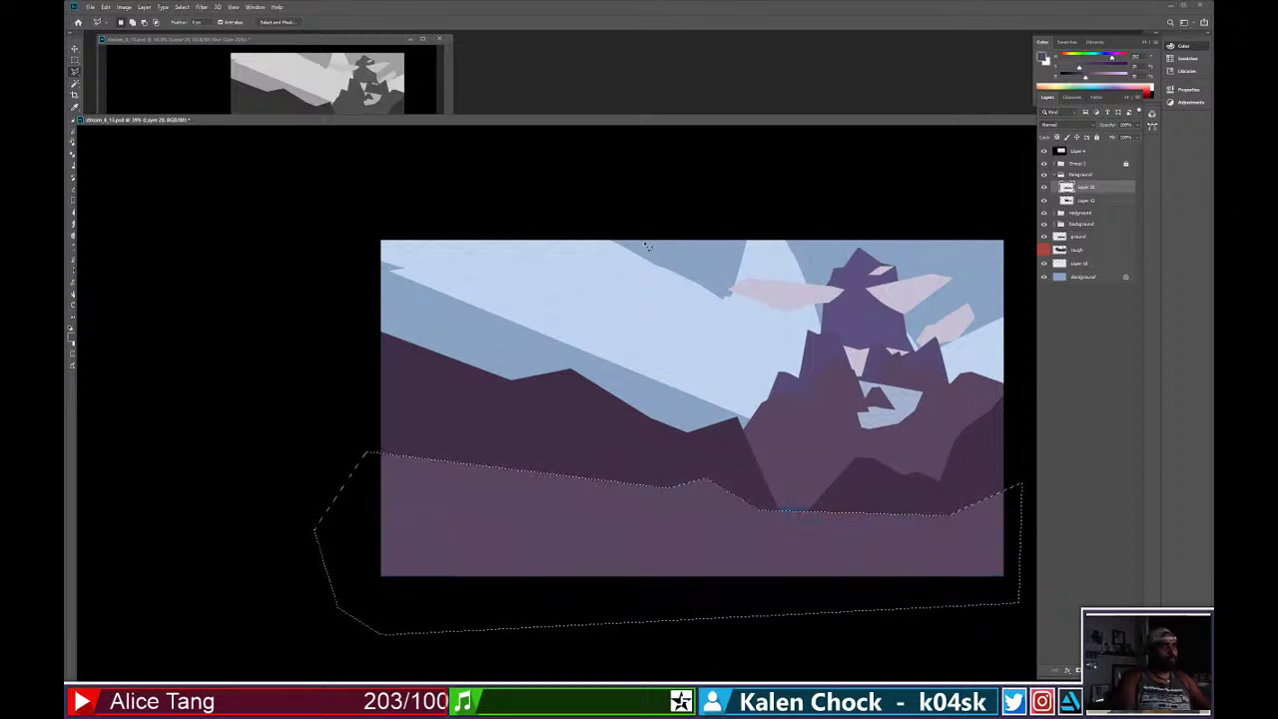
pyautogui.click(1079, 79)
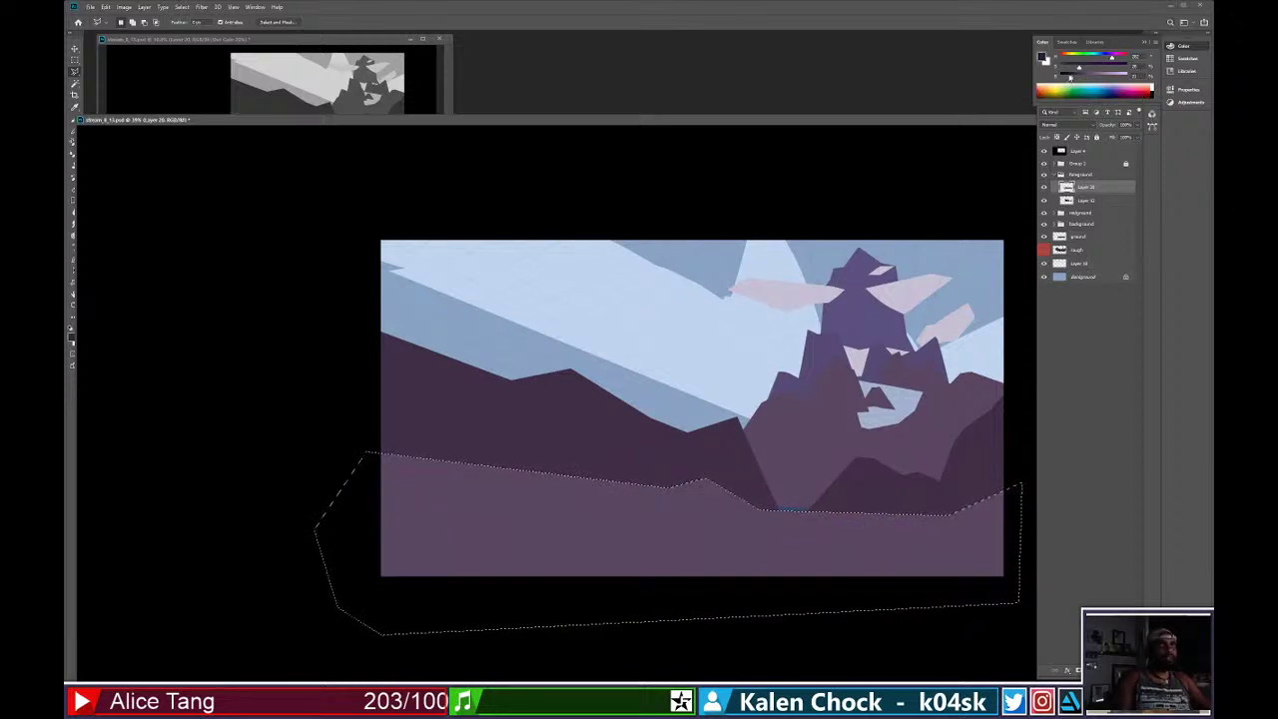
pyautogui.hotkey('alt', 'BackSpace')
pyautogui.hotkey('ctrl', 'd')
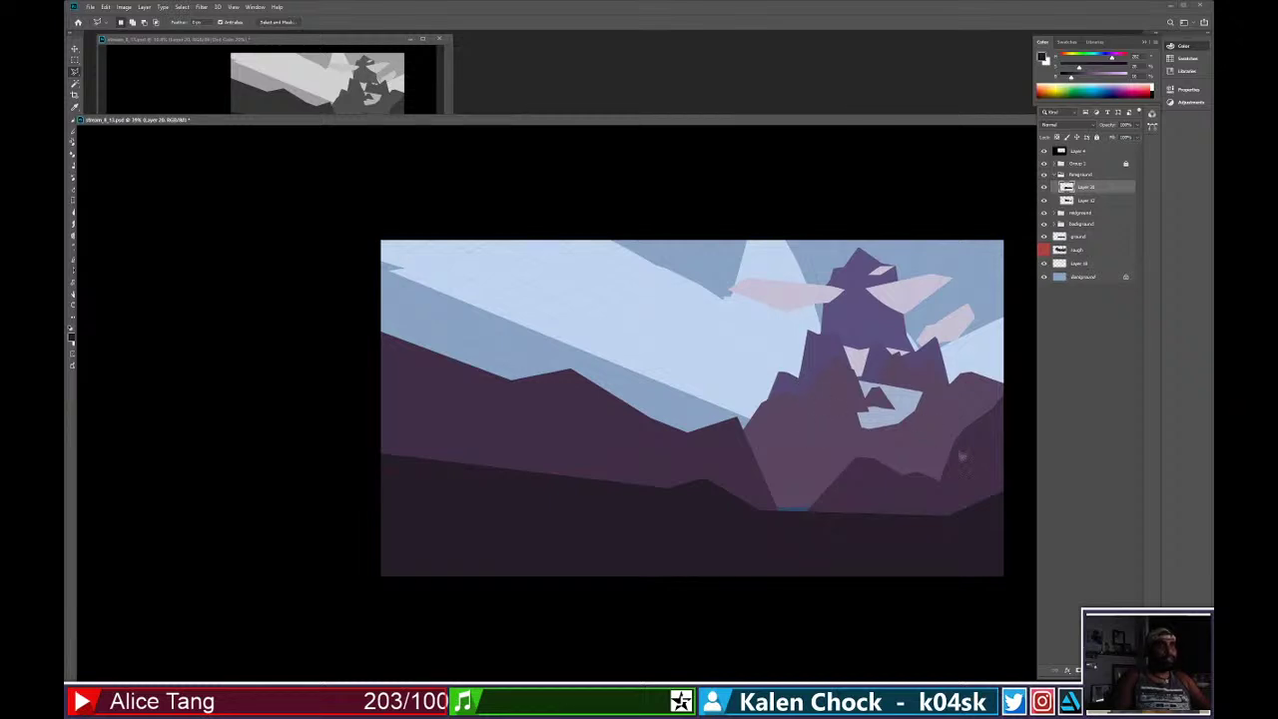
# Brush over the dip near the right end of the dark foreground ridge to reshape its upper edge.
pyautogui.press('b')
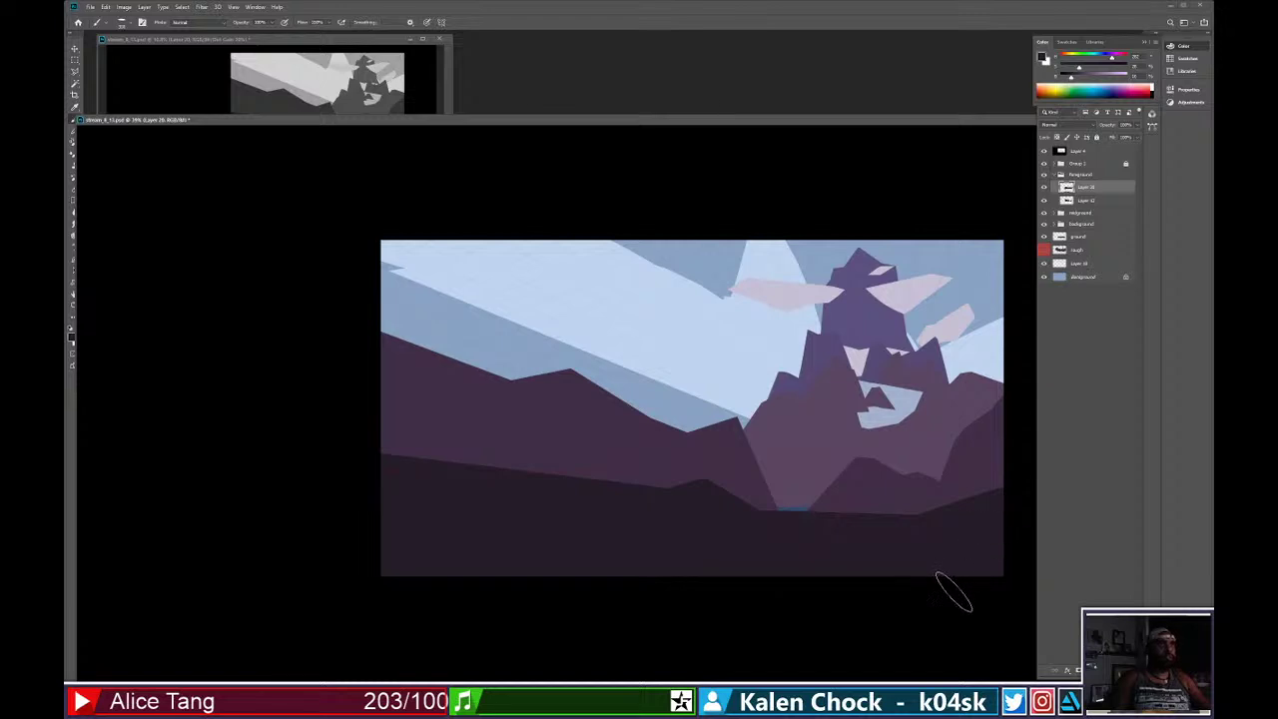
pyautogui.moveTo(842, 507)
pyautogui.mouseDown()
pyautogui.moveTo(802, 514)
pyautogui.moveTo(825, 502)
pyautogui.mouseUp()
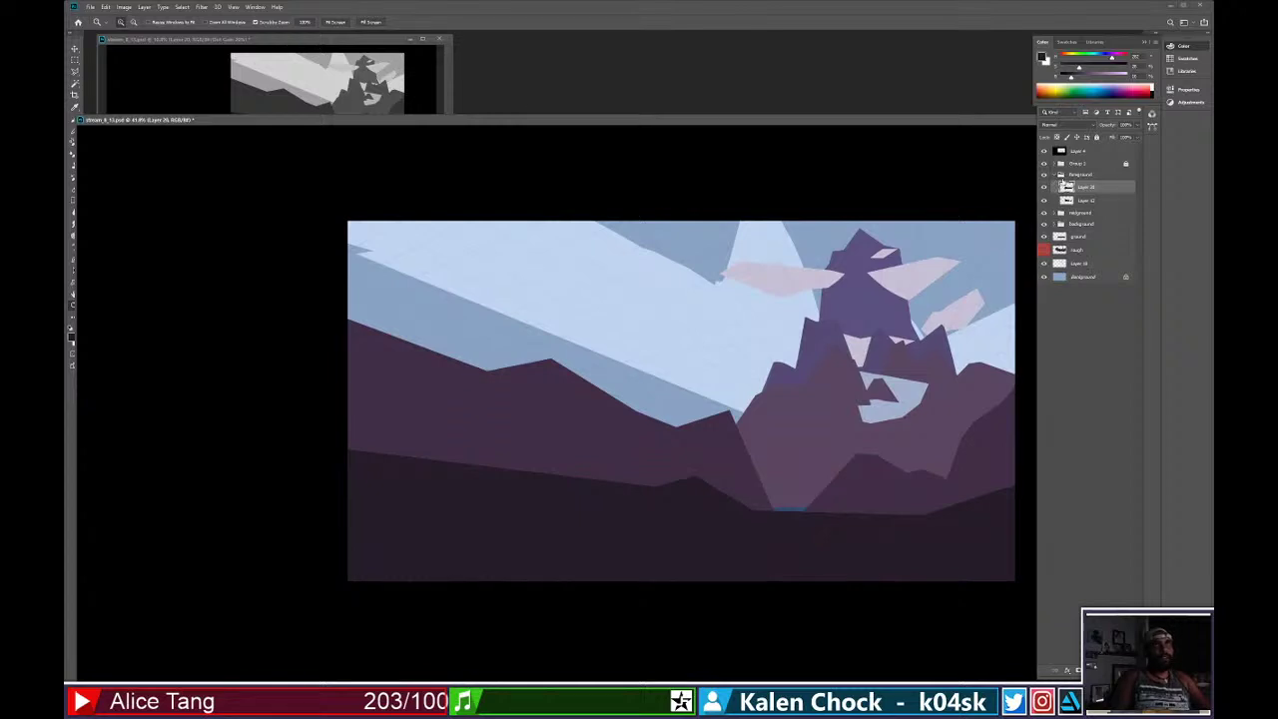
pyautogui.click(1045, 164)
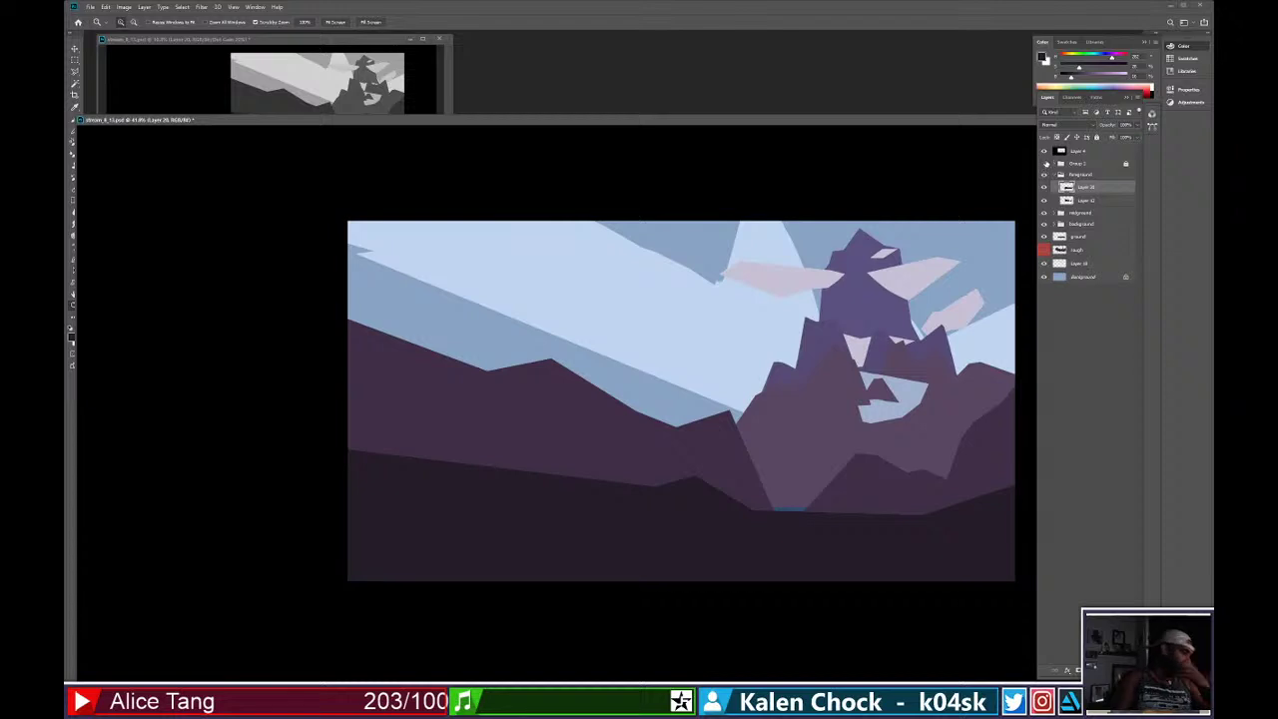
# Shift the rock shape bordering the pale gap in the midground mountain slightly down and to the right.
pyautogui.press('v')
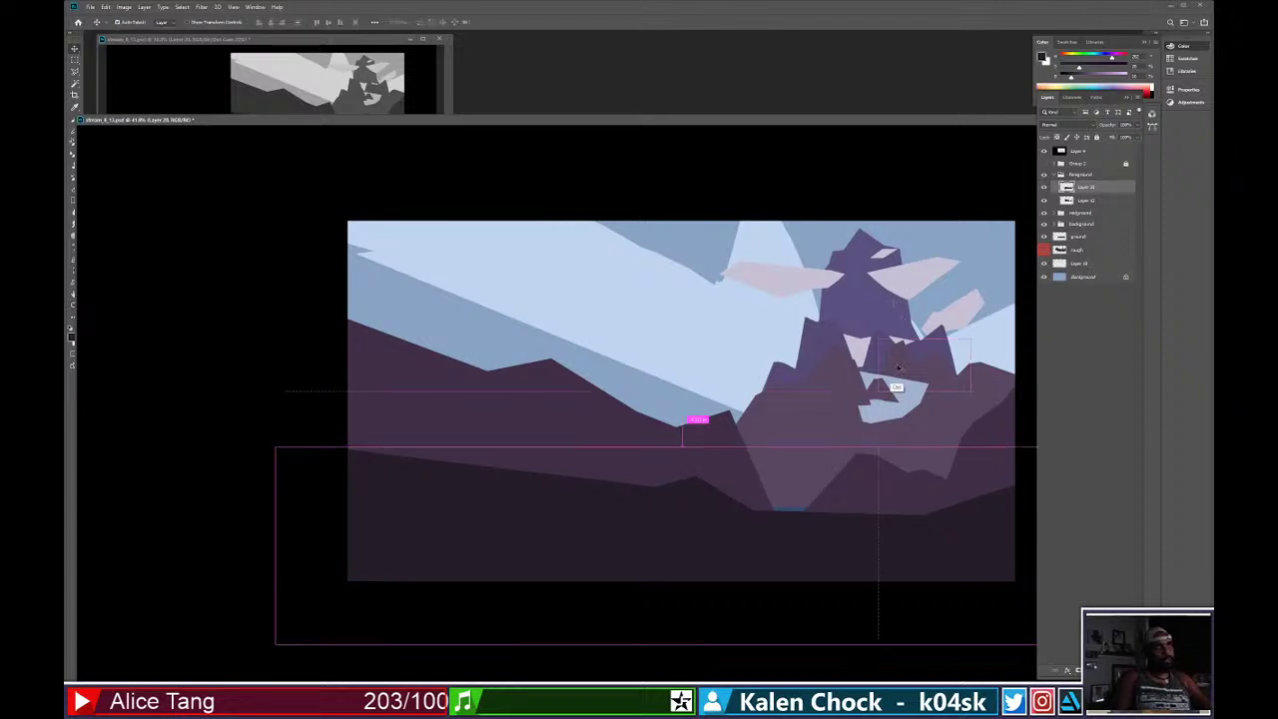
pyautogui.moveTo(898, 356); pyautogui.dragTo(916, 383)
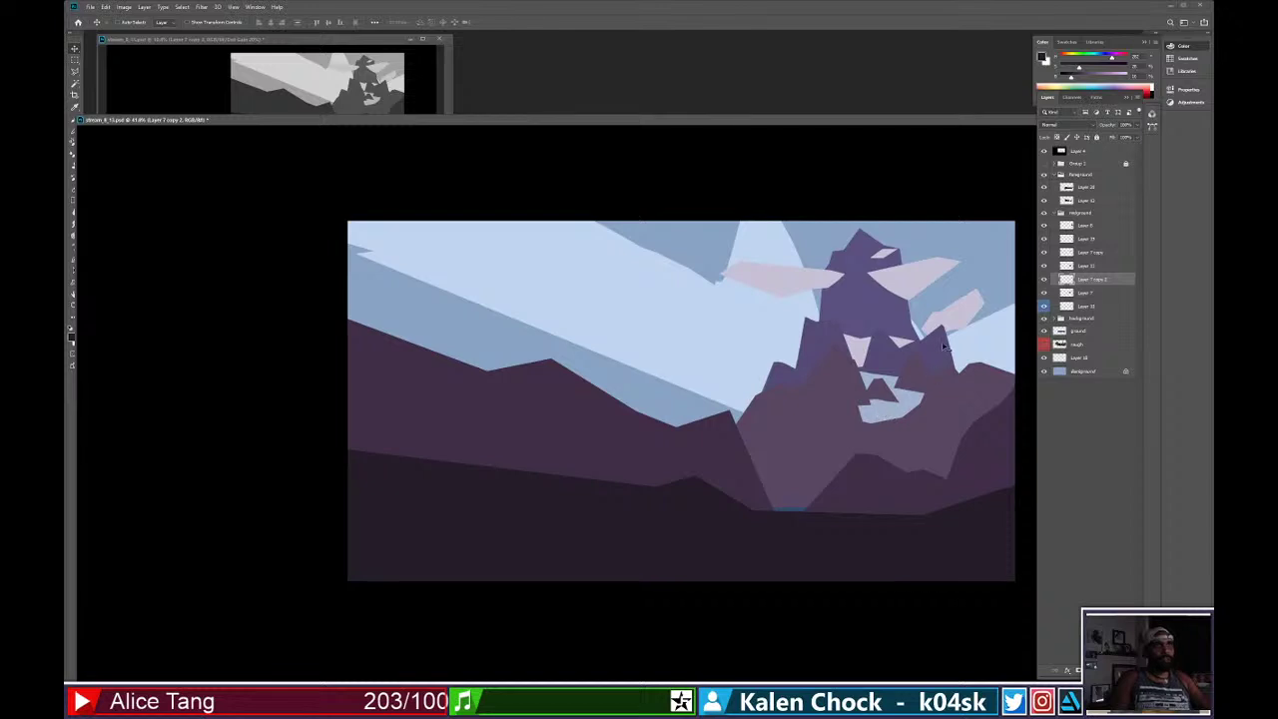
# Add a new empty layer and place it outside the foreground group, just above Group 2.
pyautogui.click(1095, 176)
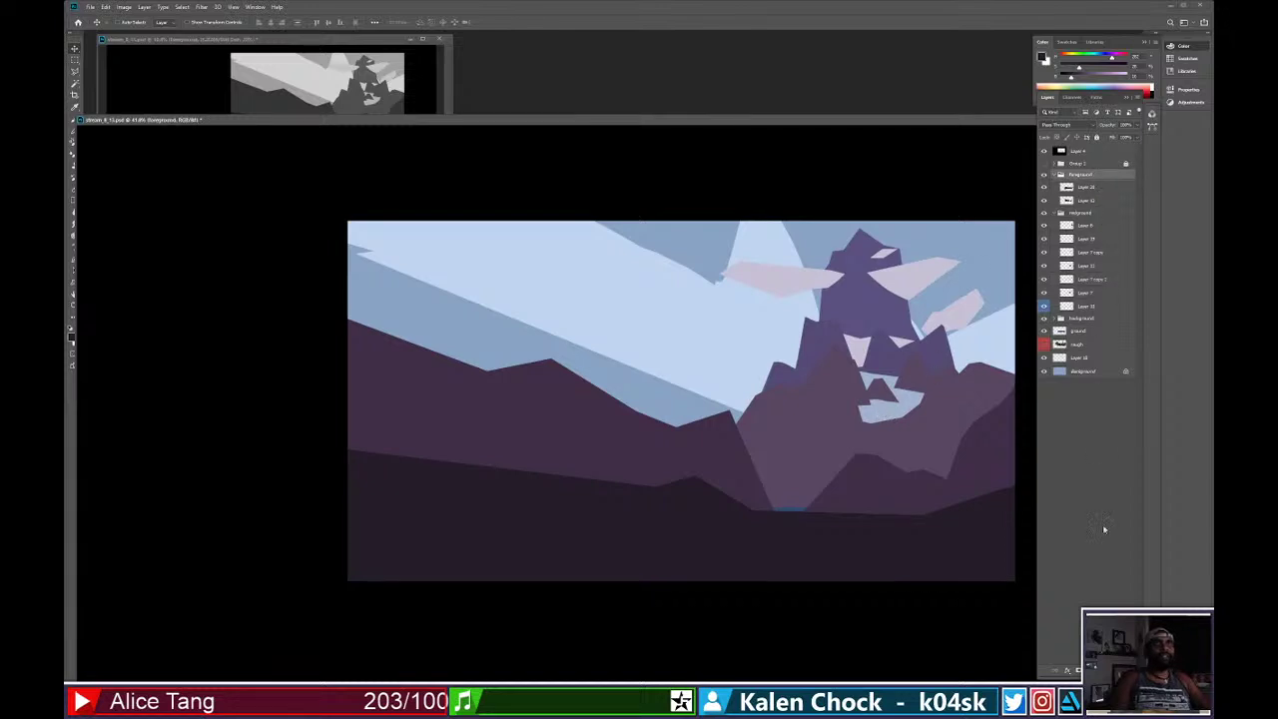
pyautogui.hotkey('ctrl', 'shift', 'alt', 'n')
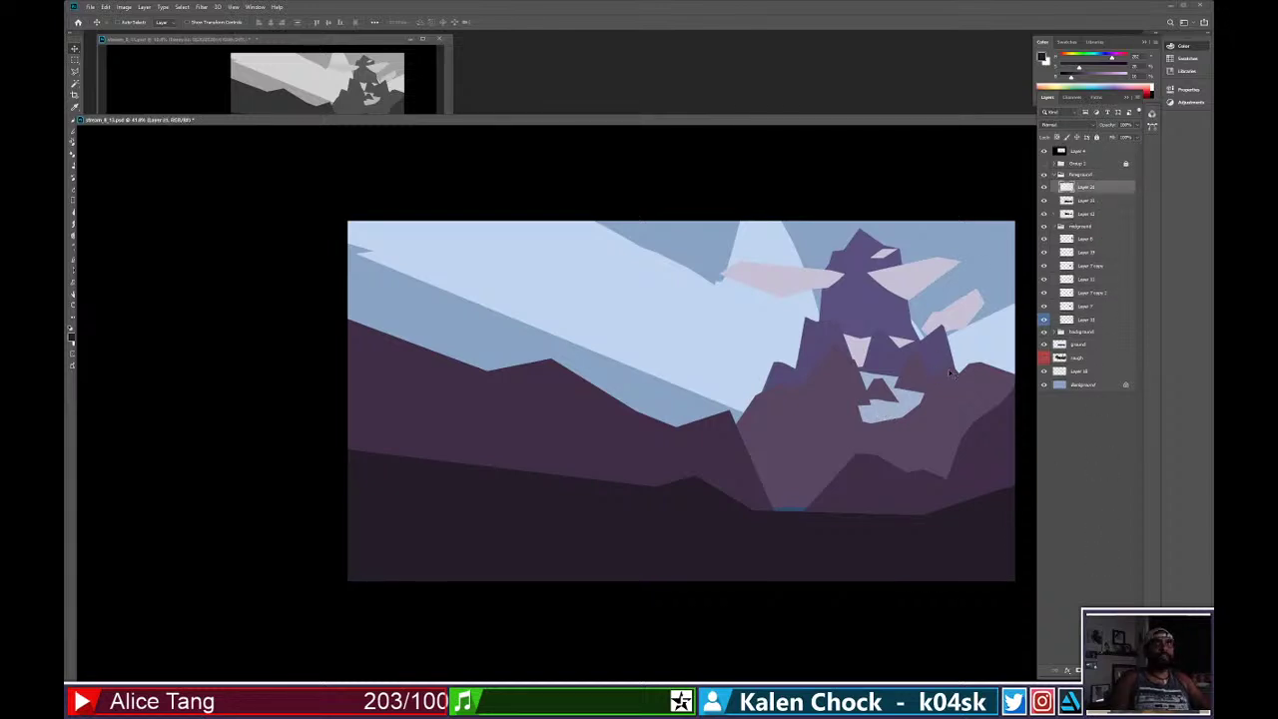
pyautogui.moveTo(1098, 190); pyautogui.dragTo(1101, 163)
# Trace the lower, right and upper outer edges of the mountain's pale gap with straight bright blue brush strokes.
pyautogui.press('b')
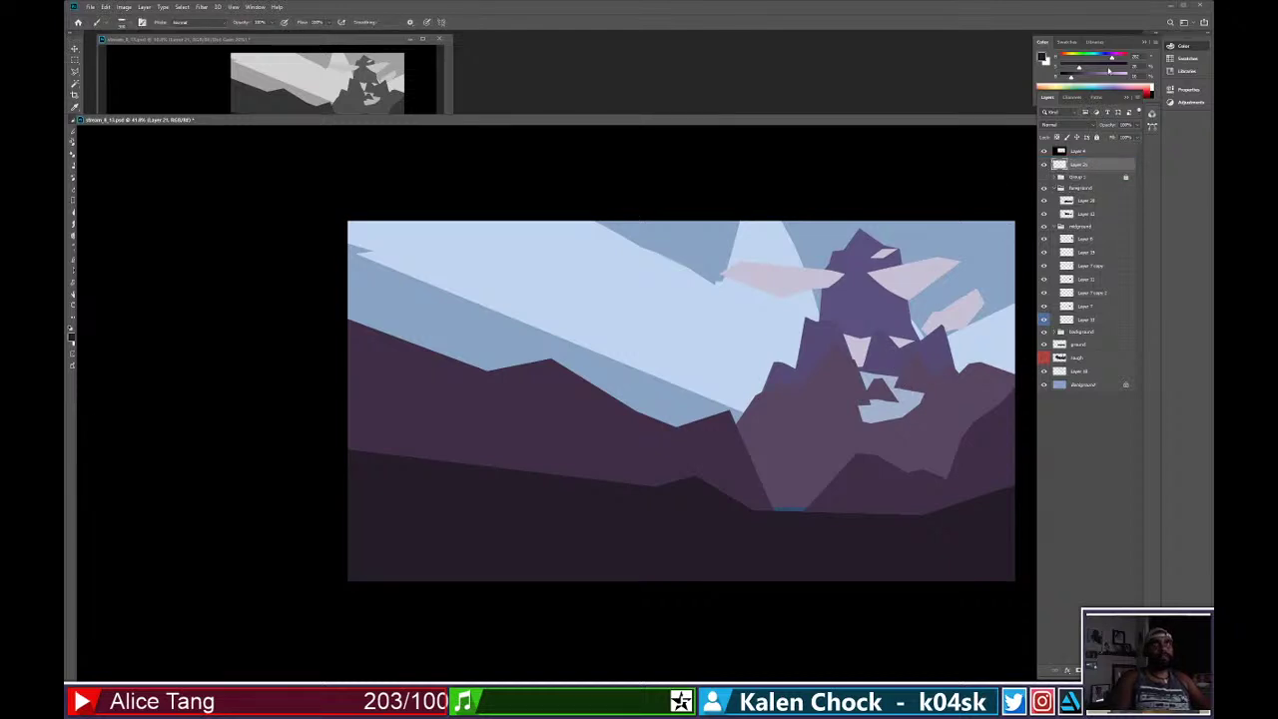
pyautogui.click(1105, 60)
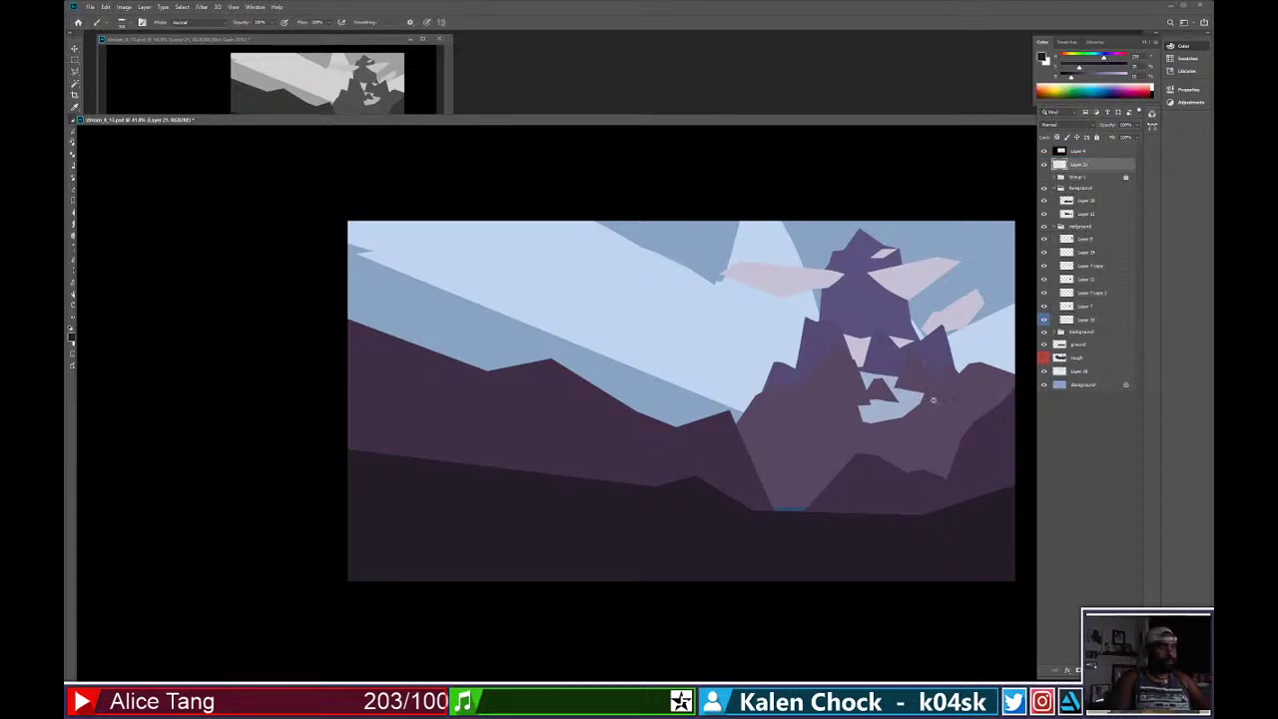
pyautogui.press('z')
pyautogui.click(950, 398)
pyautogui.click(950, 400)
pyautogui.click(945, 414)
pyautogui.press('b')
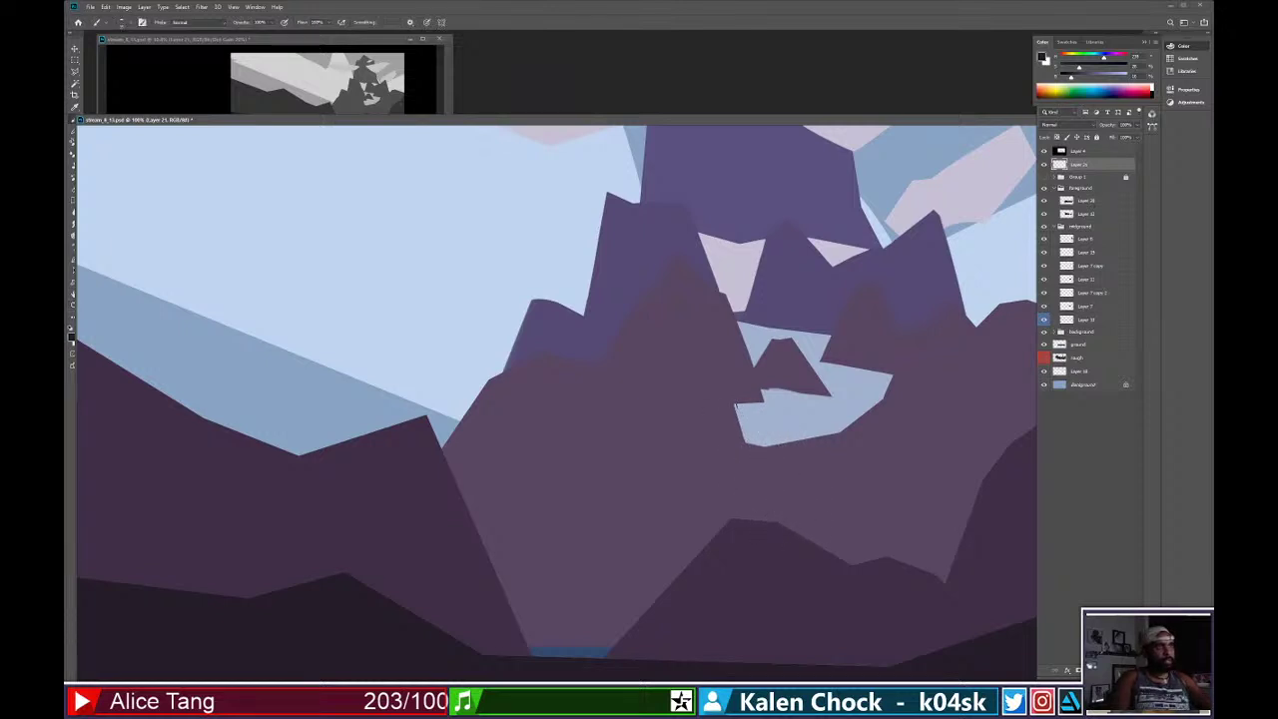
pyautogui.moveTo(1086, 78); pyautogui.dragTo(1126, 76)
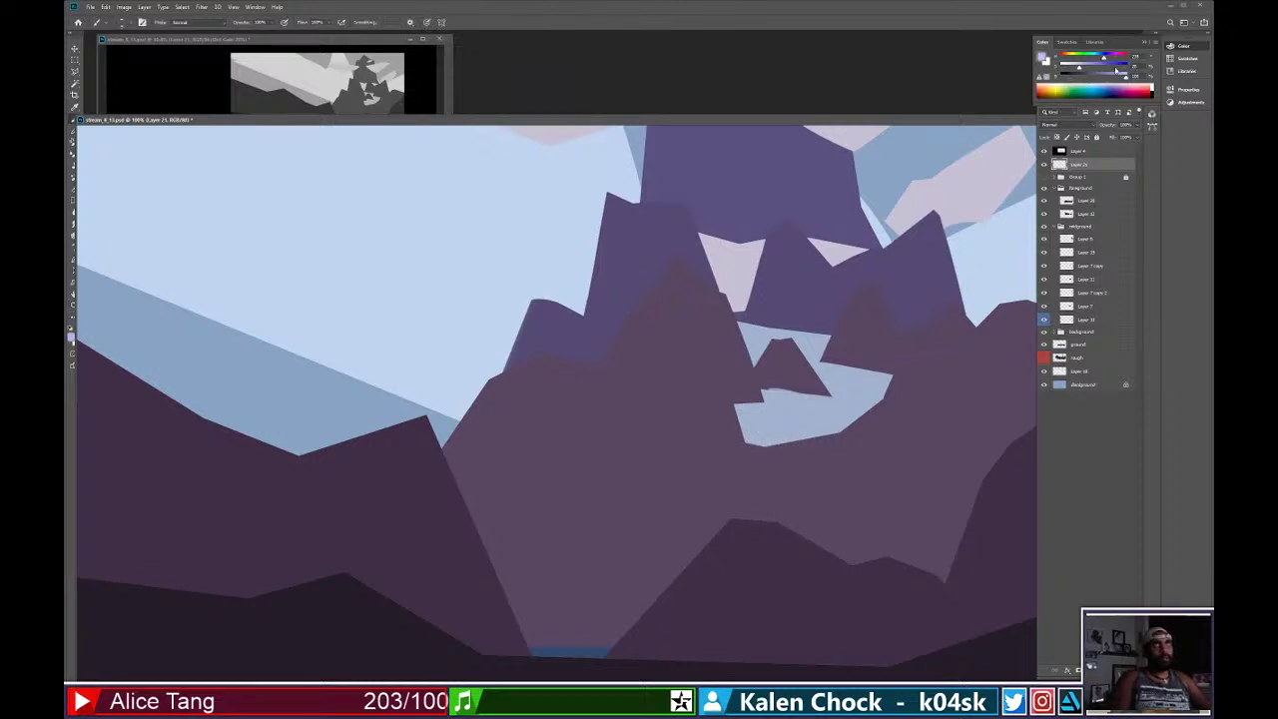
pyautogui.click(736, 408)
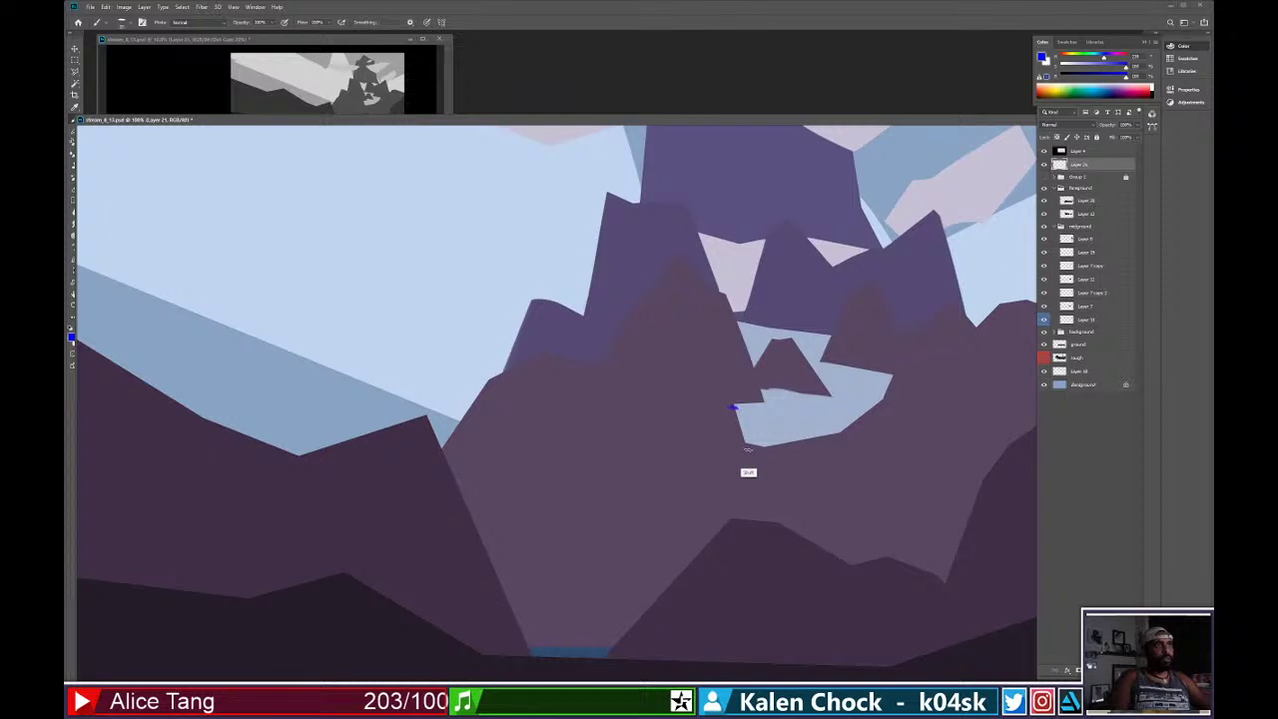
pyautogui.keyDown('shift'); pyautogui.click(745, 450); pyautogui.keyUp('shift')
pyautogui.keyDown('shift'); pyautogui.click(847, 431); pyautogui.keyUp('shift')
pyautogui.keyDown('shift'); pyautogui.click(897, 376); pyautogui.keyUp('shift')
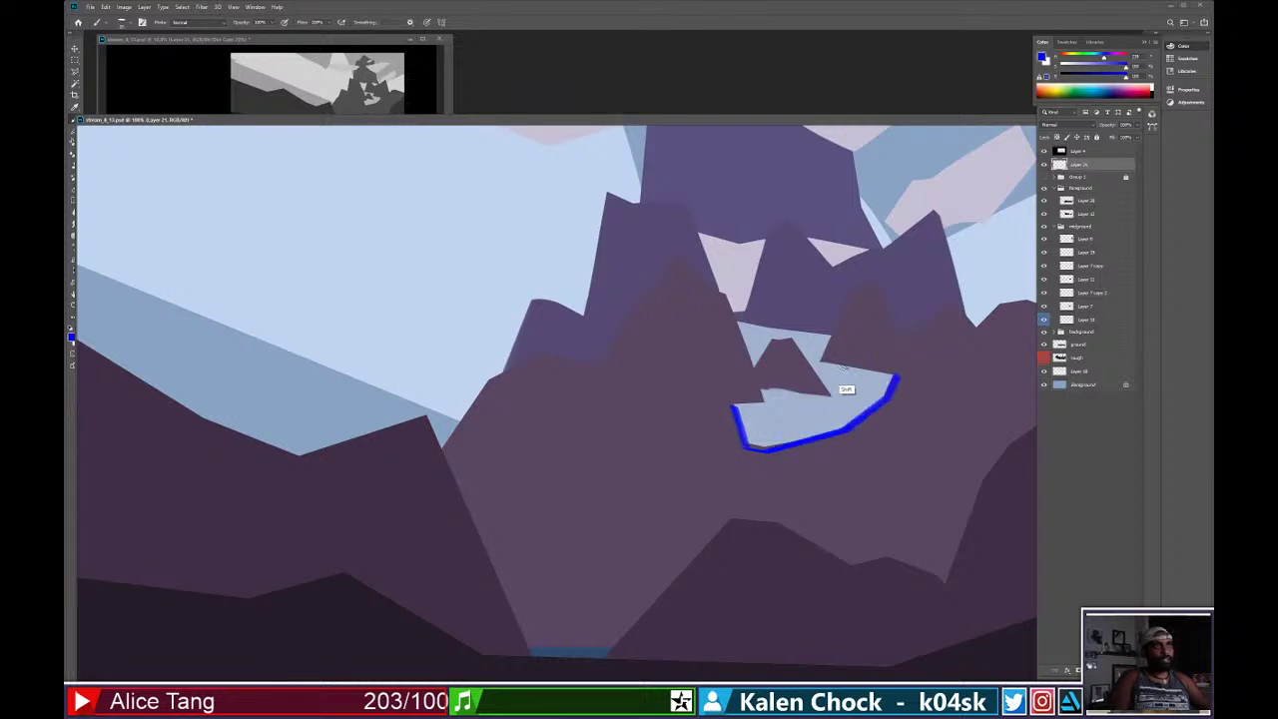
pyautogui.keyDown('shift'); pyautogui.click(821, 361); pyautogui.keyUp('shift')
pyautogui.keyDown('shift'); pyautogui.click(831, 339); pyautogui.keyUp('shift')
pyautogui.keyDown('shift'); pyautogui.click(737, 322); pyautogui.keyUp('shift')
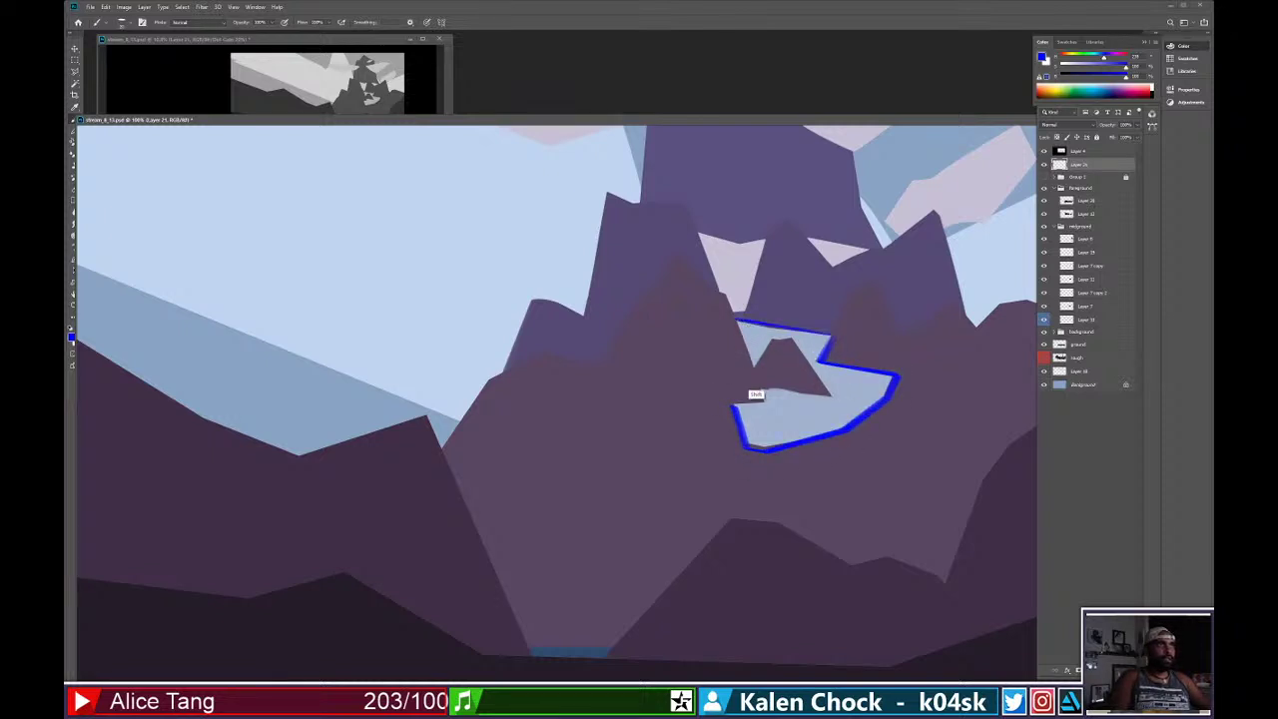
# Continue the blue outline around the small dark peak inside the gap and close it at the starting point.
pyautogui.keyDown('shift'); pyautogui.click(755, 368); pyautogui.keyUp('shift')
pyautogui.keyDown('shift'); pyautogui.click(771, 340); pyautogui.keyUp('shift')
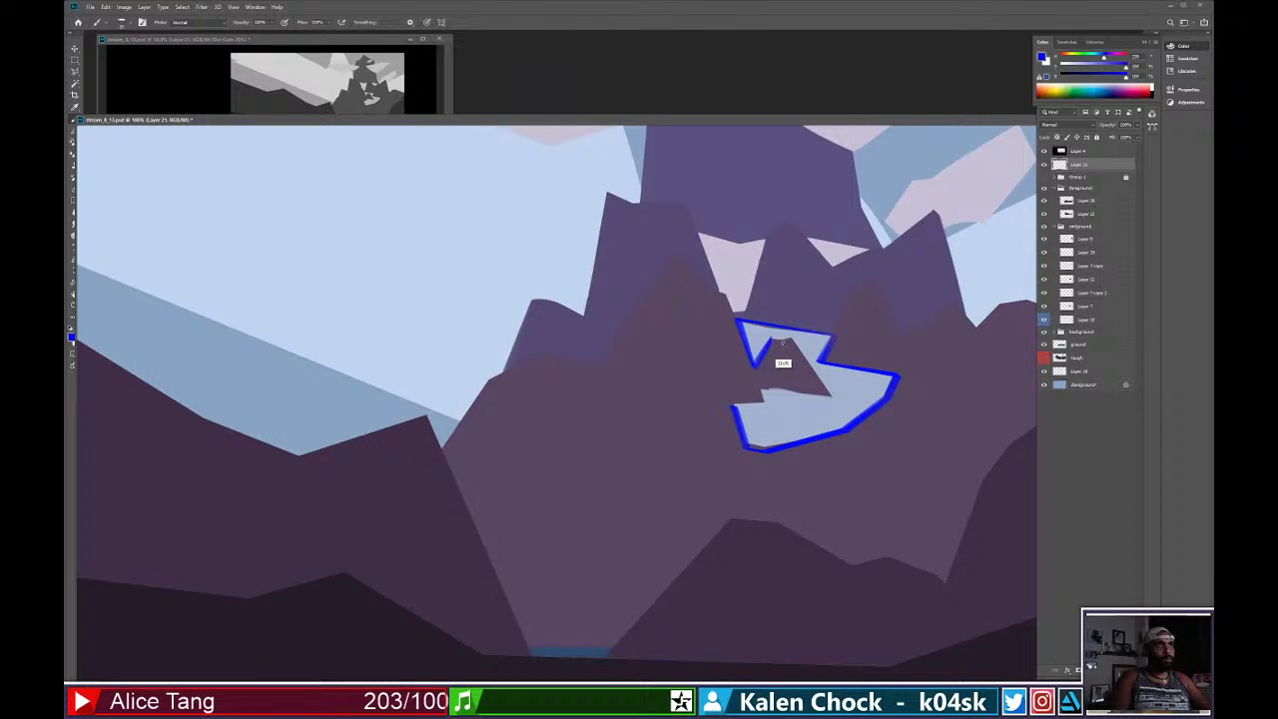
pyautogui.keyDown('shift'); pyautogui.click(792, 340); pyautogui.keyUp('shift')
pyautogui.keyDown('shift'); pyautogui.click(835, 401); pyautogui.keyUp('shift')
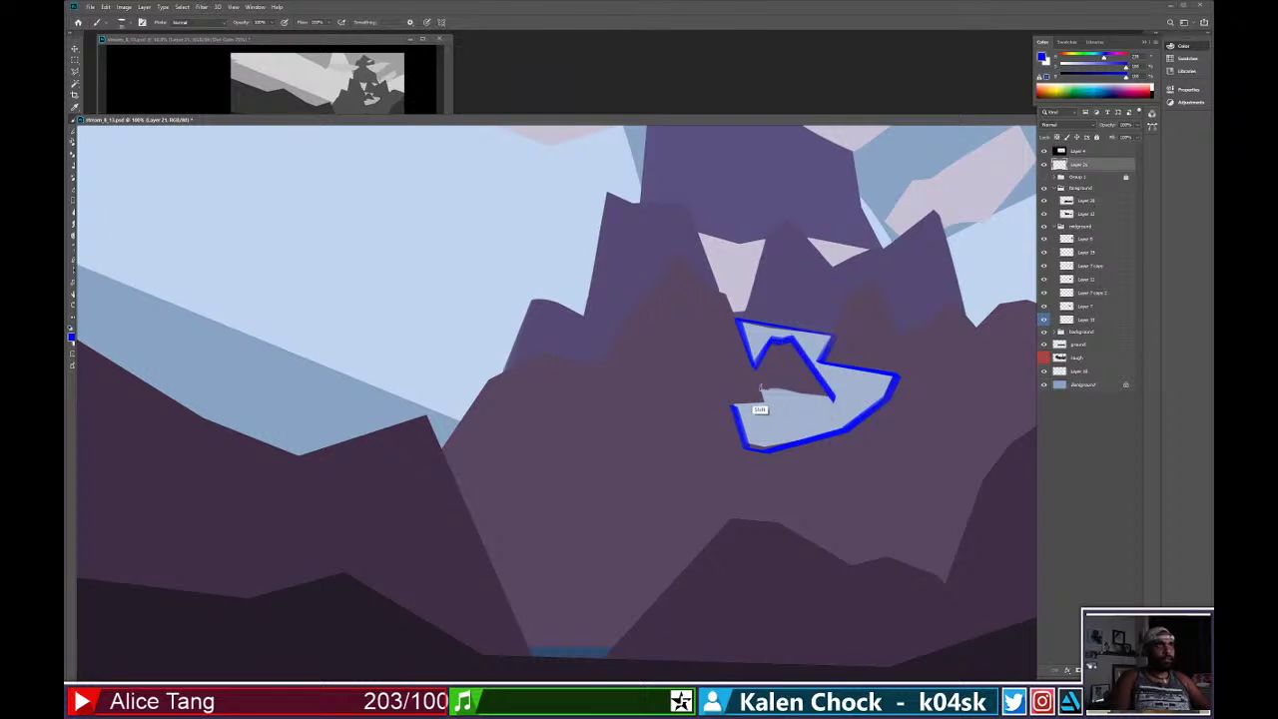
pyautogui.keyDown('shift'); pyautogui.click(762, 388); pyautogui.keyUp('shift')
pyautogui.keyDown('shift'); pyautogui.click(765, 402); pyautogui.keyUp('shift')
pyautogui.keyDown('shift'); pyautogui.click(733, 404); pyautogui.keyUp('shift')
pyautogui.press('z')
pyautogui.moveTo(793, 390); pyautogui.dragTo(741, 398)
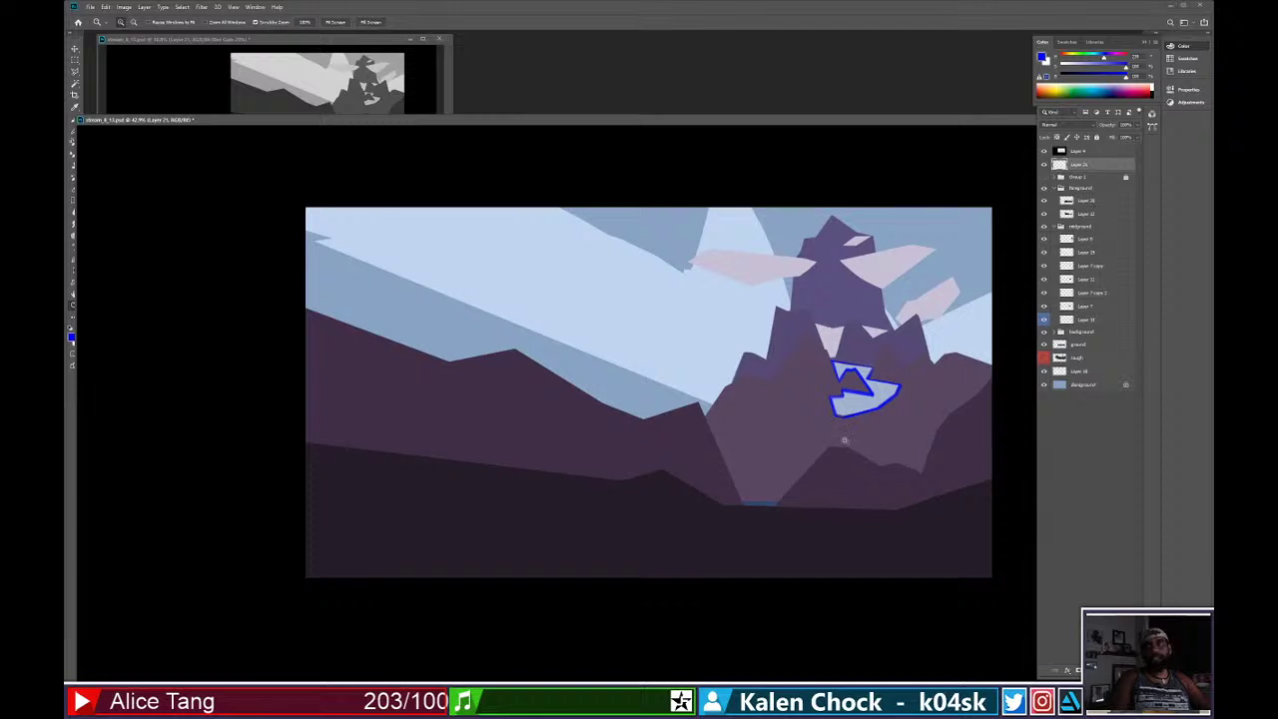
# Hide the layer holding the blue outline.
pyautogui.press('v')
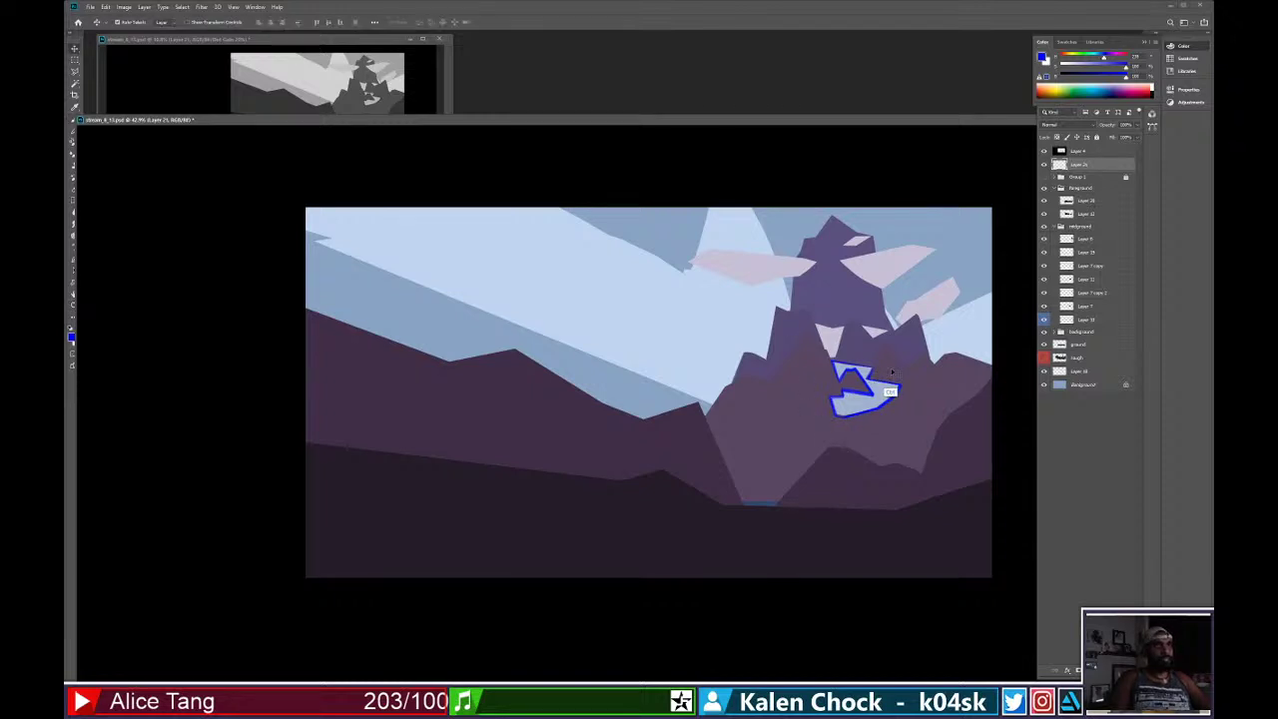
pyautogui.moveTo(886, 392); pyautogui.dragTo(894, 378)
pyautogui.click(1046, 166)
# Reposition the midground rock layers around the pale gap, extending the mountain's left flank farther left.
pyautogui.moveTo(815, 434); pyautogui.dragTo(879, 427)
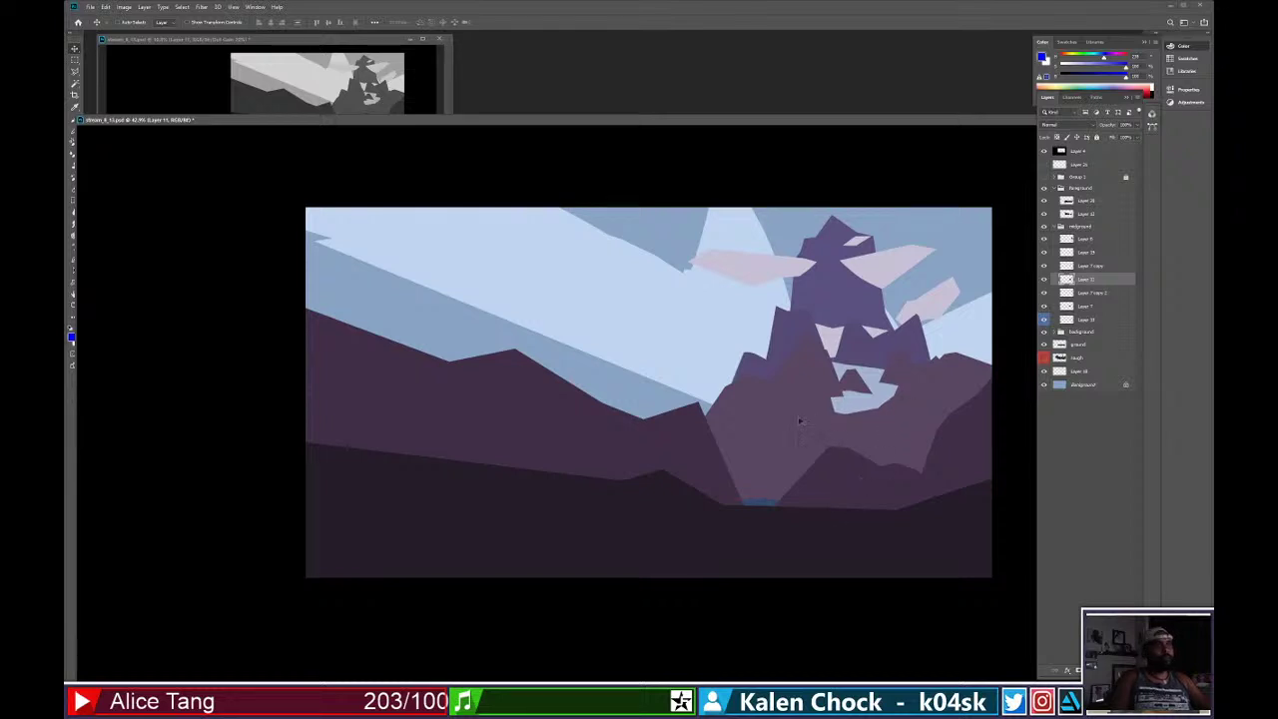
pyautogui.moveTo(780, 424); pyautogui.dragTo(720, 414)
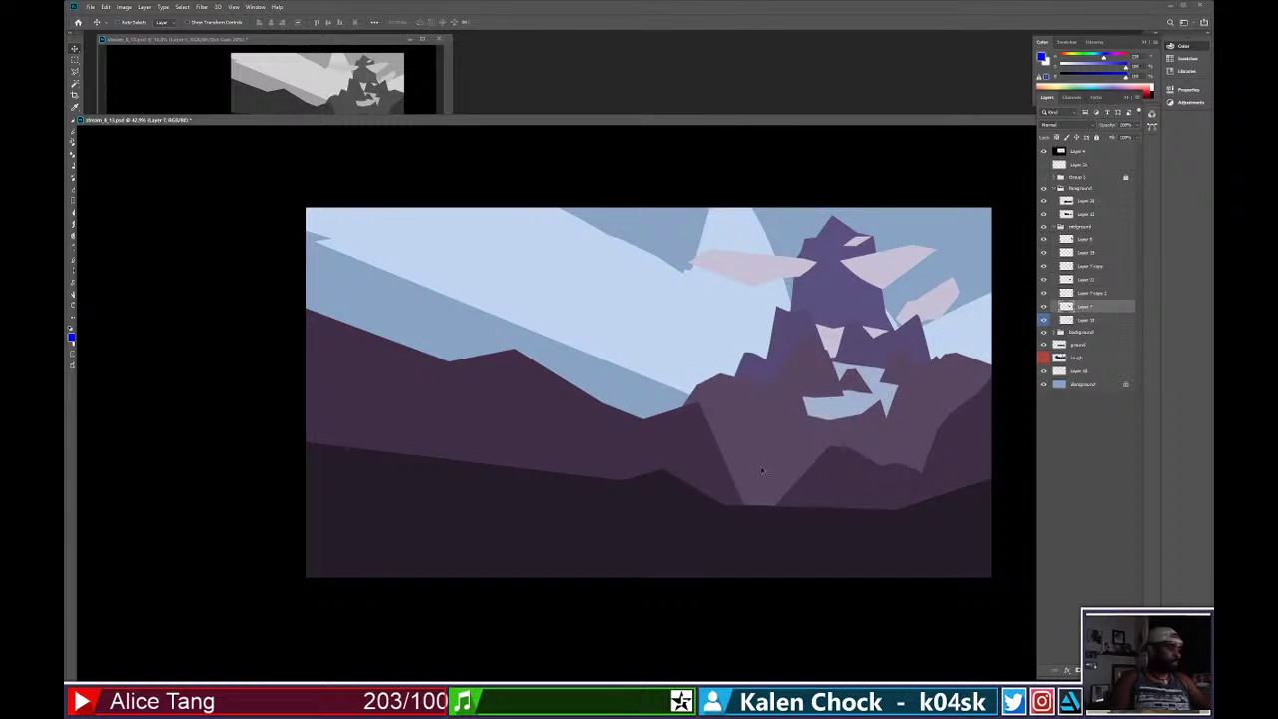
pyautogui.moveTo(761, 465); pyautogui.dragTo(747, 434)
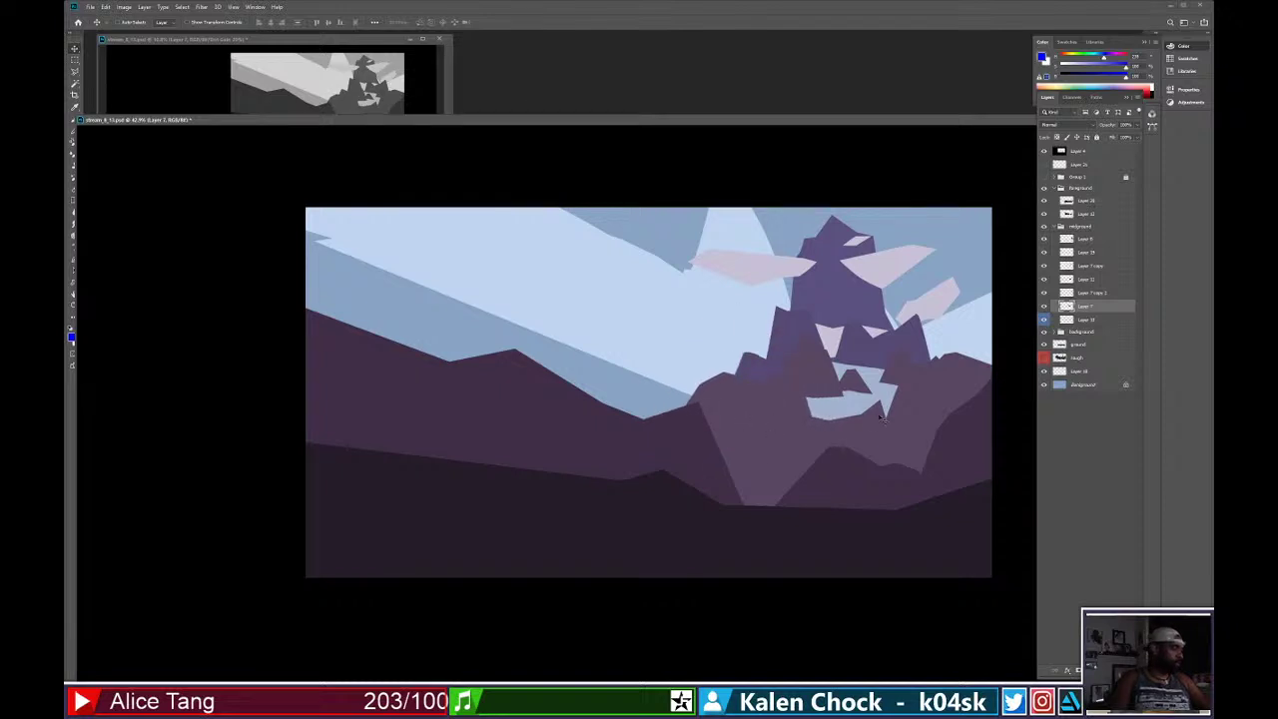
pyautogui.moveTo(866, 439)
pyautogui.mouseDown()
pyautogui.moveTo(897, 434)
pyautogui.moveTo(884, 449)
pyautogui.moveTo(885, 430)
pyautogui.mouseUp()
pyautogui.moveTo(883, 436)
pyautogui.mouseDown()
pyautogui.moveTo(844, 437)
pyautogui.moveTo(879, 427)
pyautogui.mouseUp()
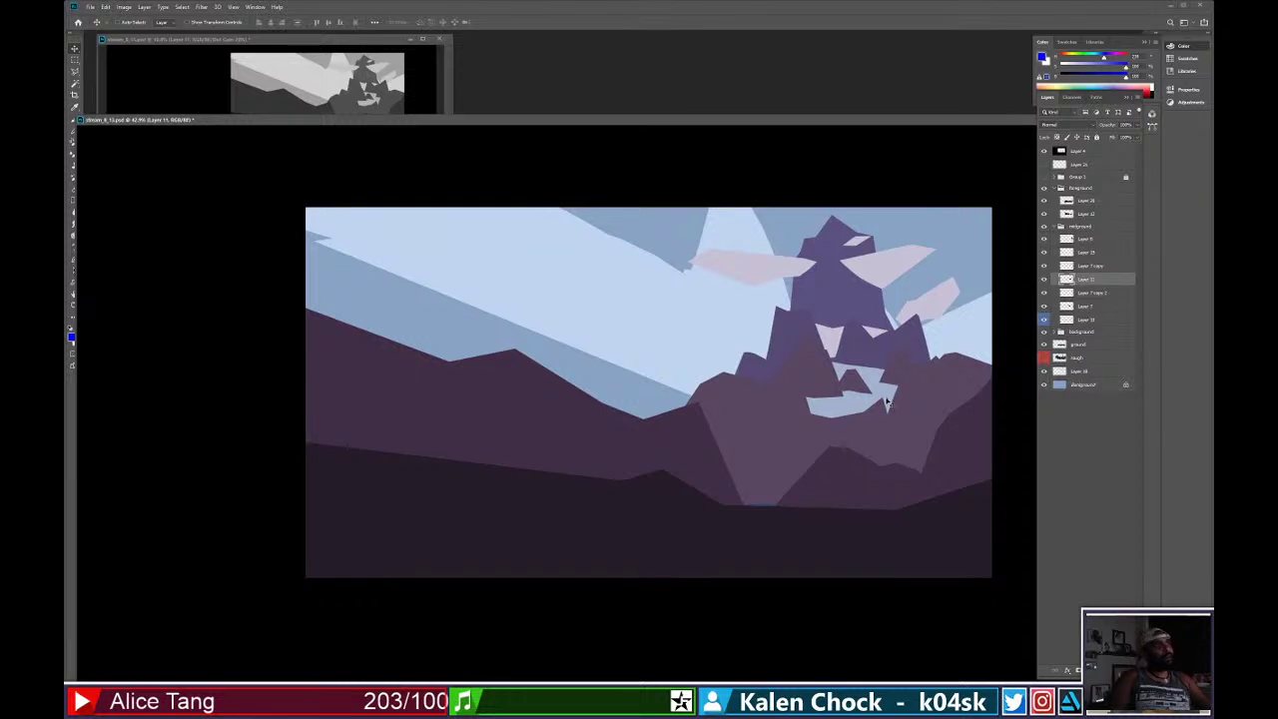
# On Layer 12, outline a polygonal lasso selection bridging the valley, with a flat upper edge rising to a peak below the pale gap.
pyautogui.keyDown('ctrl'); pyautogui.click(709, 444); pyautogui.keyUp('ctrl')
pyautogui.press('l')
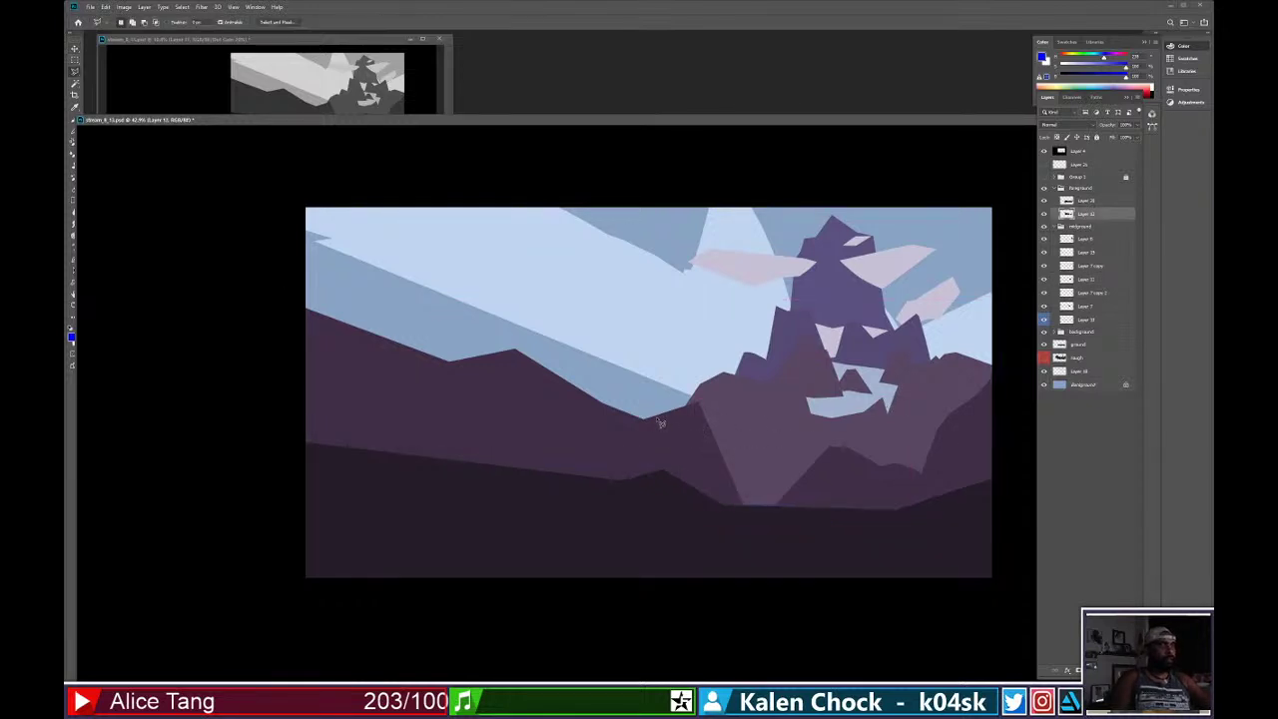
pyautogui.click(642, 420)
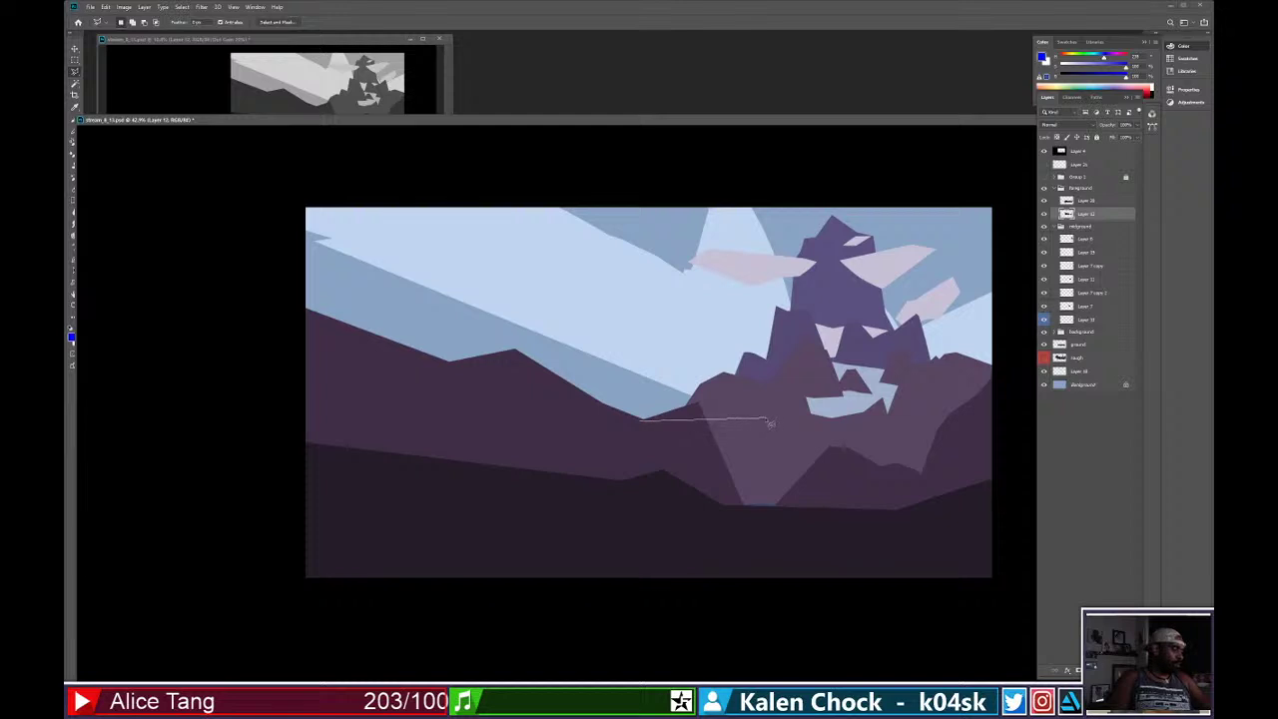
pyautogui.click(796, 435)
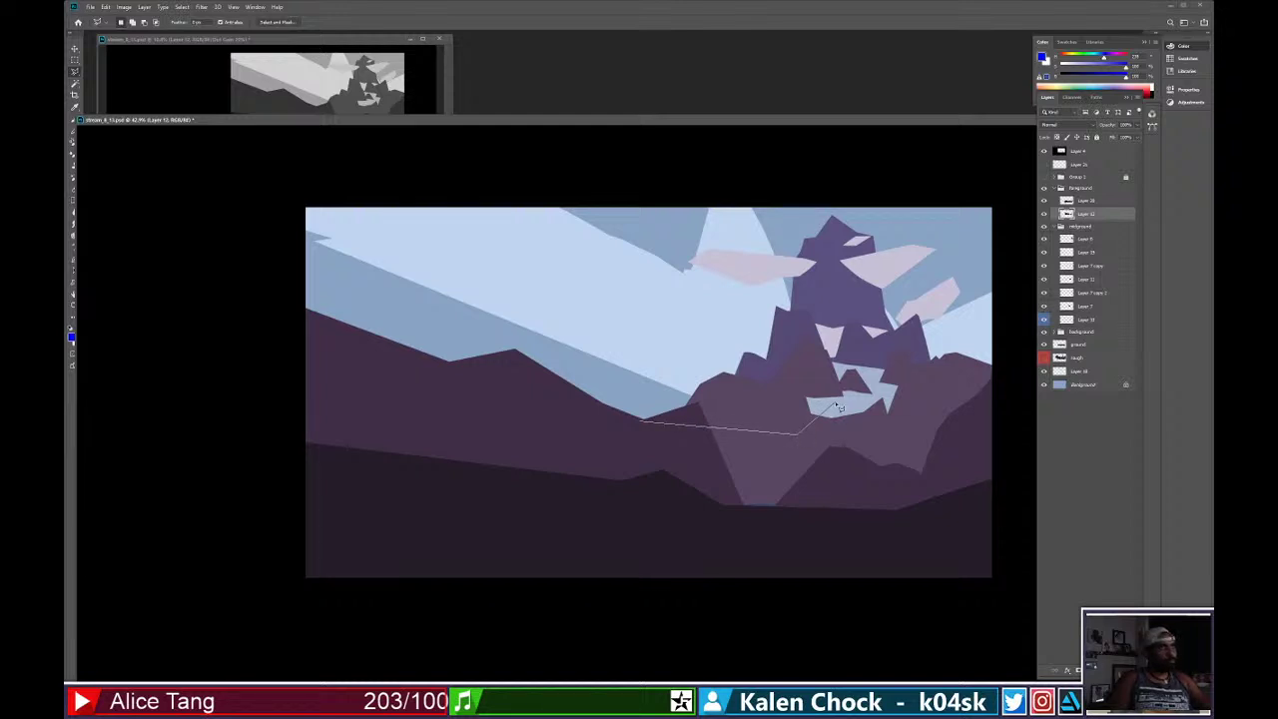
pyautogui.click(811, 419)
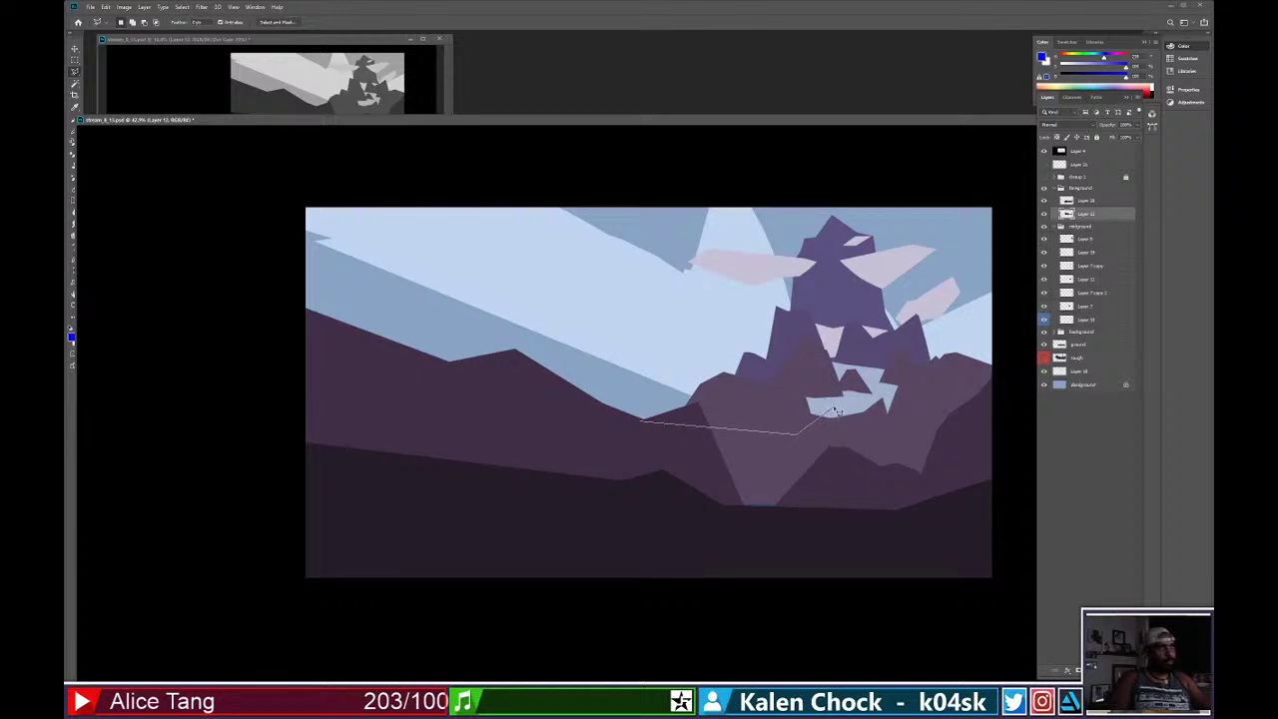
pyautogui.click(849, 396)
pyautogui.click(877, 513)
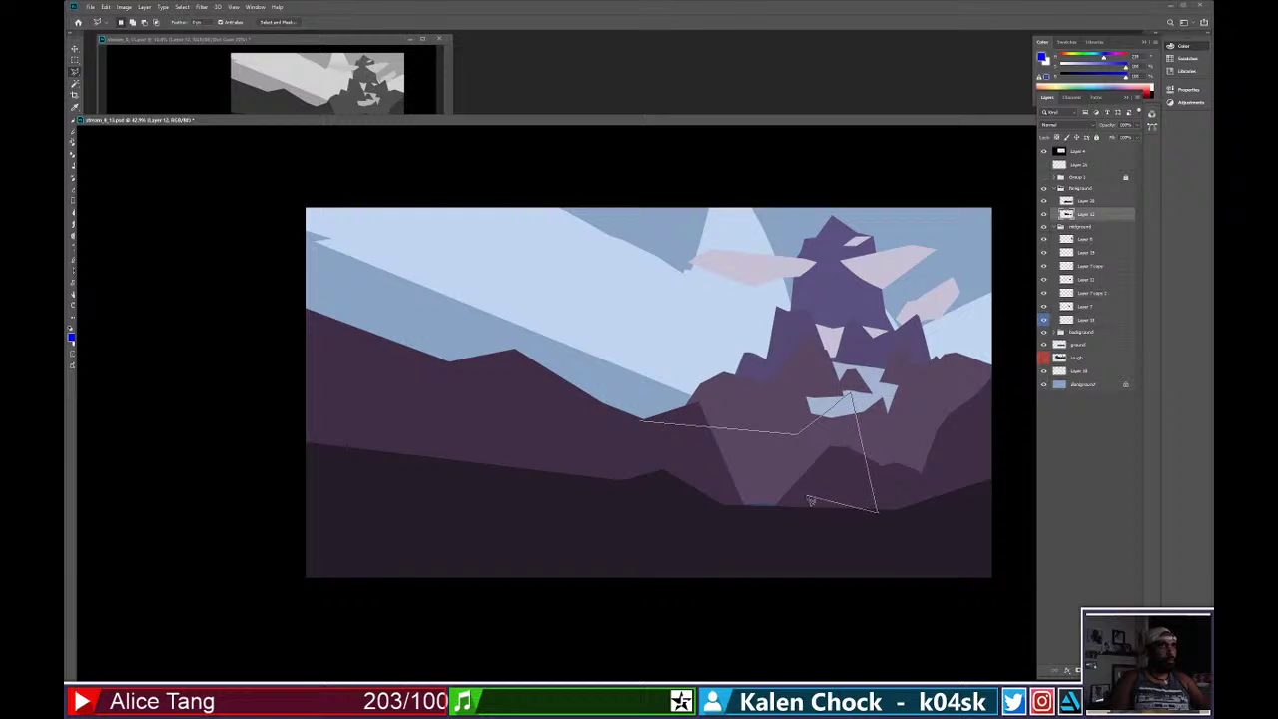
pyautogui.click(650, 522)
pyautogui.click(636, 502)
pyautogui.click(629, 464)
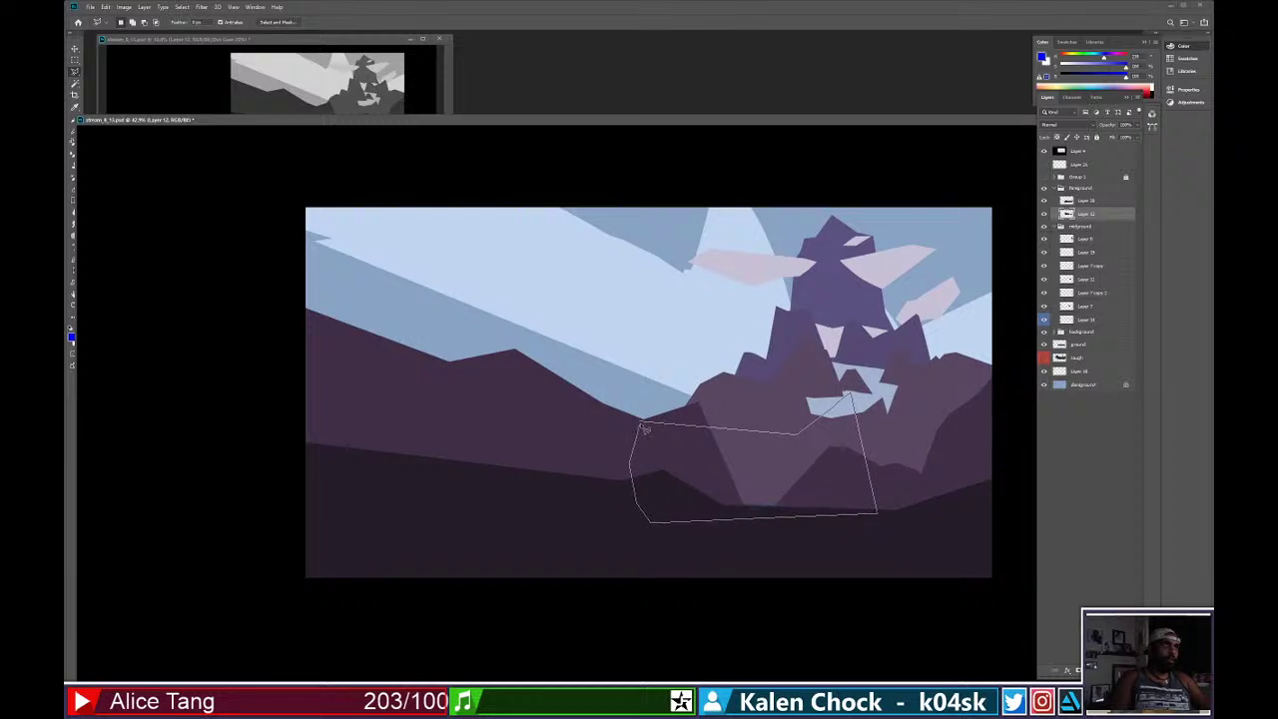
pyautogui.click(645, 430)
# Fill the selected valley area with the ridge's dark purple and deselect it.
pyautogui.press('b')
pyautogui.keyDown('alt'); pyautogui.click(704, 493); pyautogui.keyUp('alt')
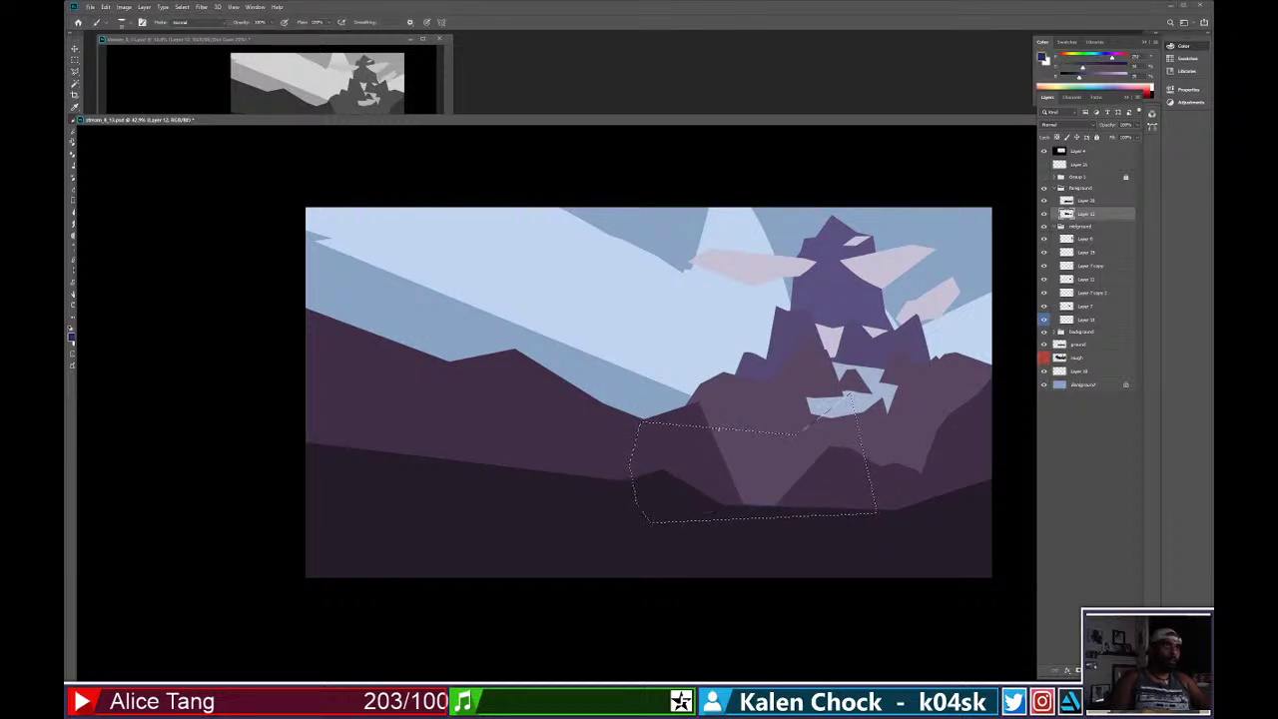
pyautogui.hotkey('alt', 'BackSpace')
pyautogui.hotkey('ctrl', 'd')
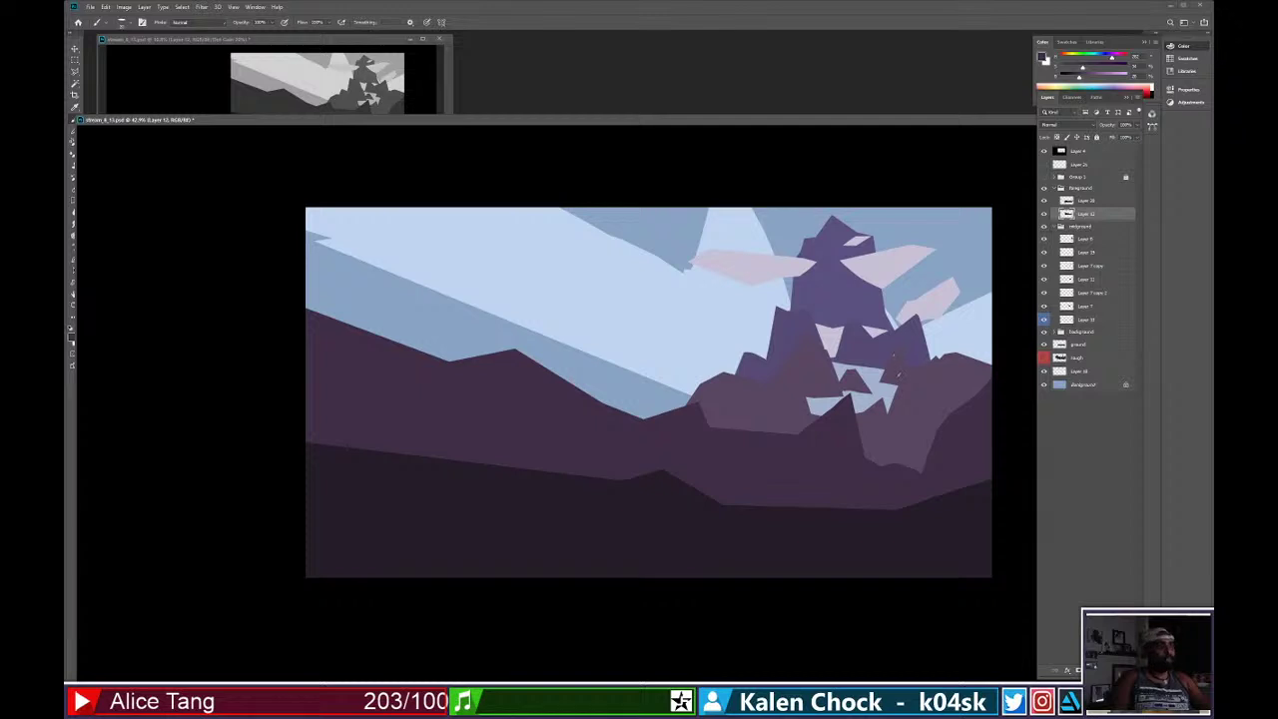
# Erase a vertical channel in the dark ridge just right of the new peak, down to the near ground.
pyautogui.press('e')
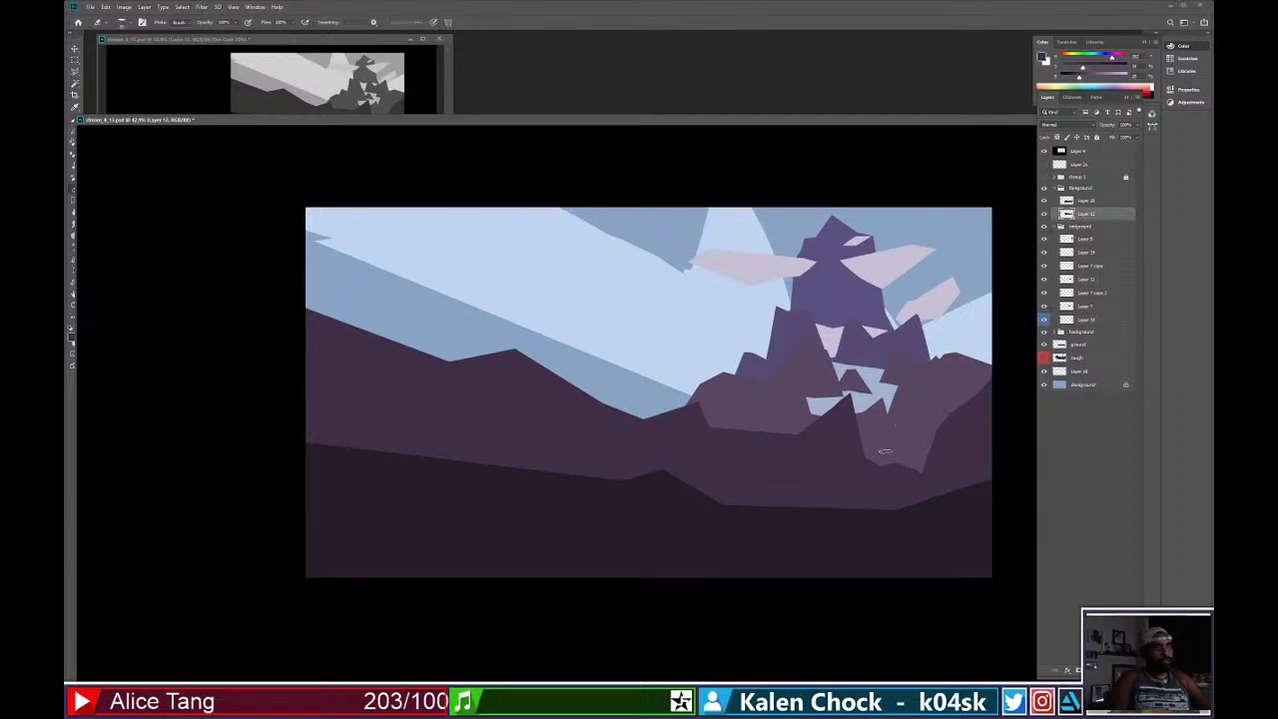
pyautogui.moveTo(886, 451)
pyautogui.mouseDown()
pyautogui.moveTo(879, 504)
pyautogui.moveTo(869, 436)
pyautogui.moveTo(869, 507)
pyautogui.moveTo(862, 441)
pyautogui.mouseUp()
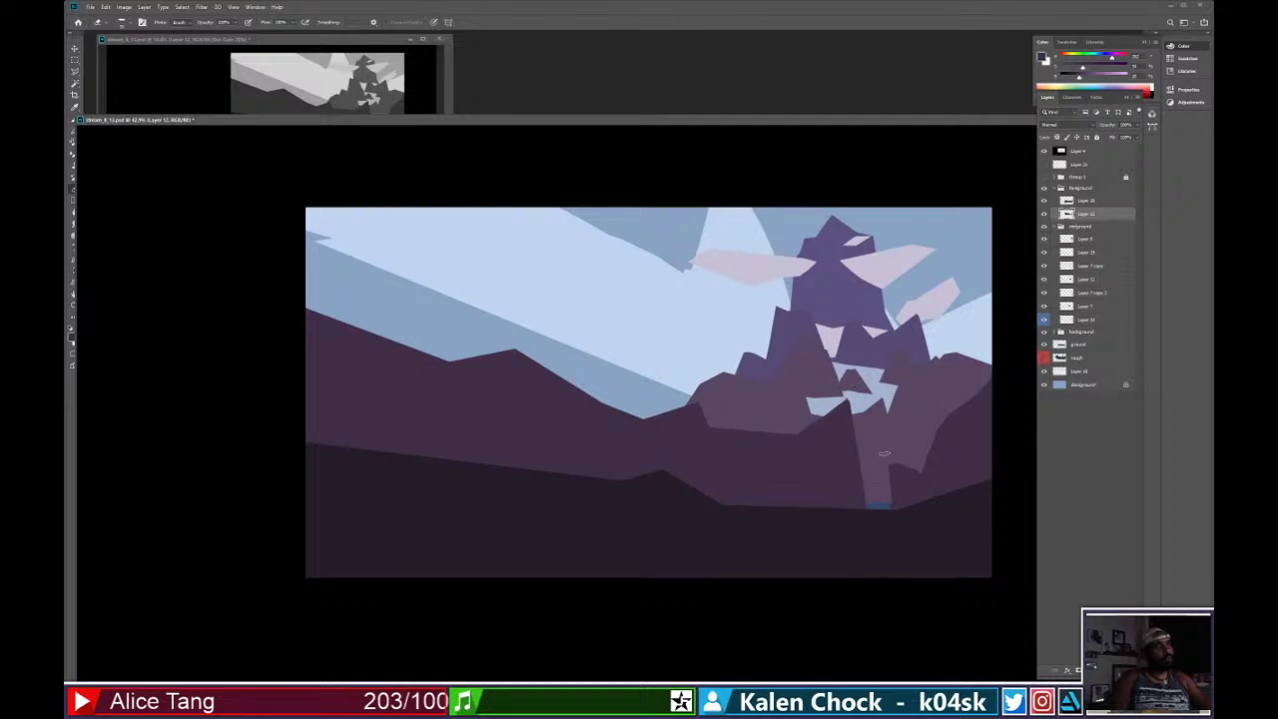
pyautogui.moveTo(887, 427); pyautogui.dragTo(891, 505)
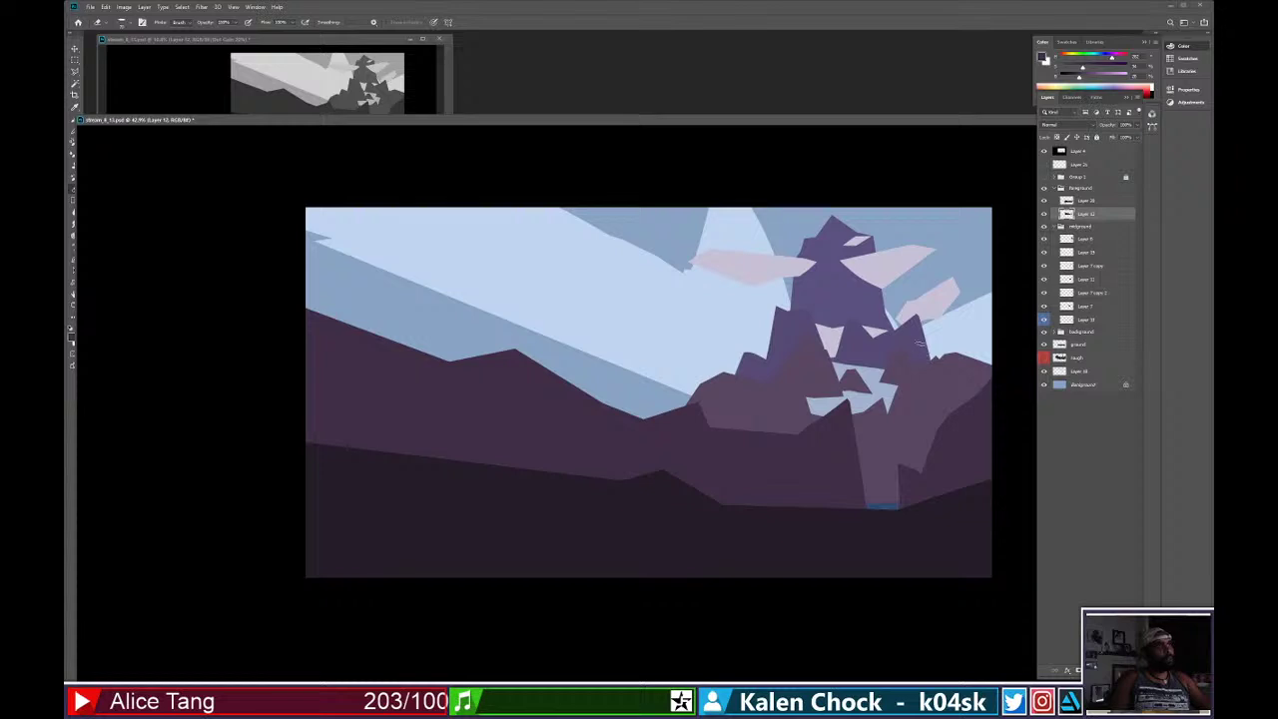
# Erase the small bump on the ridge's upper edge beside the mountain's left foot to flatten it.
pyautogui.click(786, 426)
pyautogui.keyDown('shift'); pyautogui.click(642, 412); pyautogui.keyUp('shift')
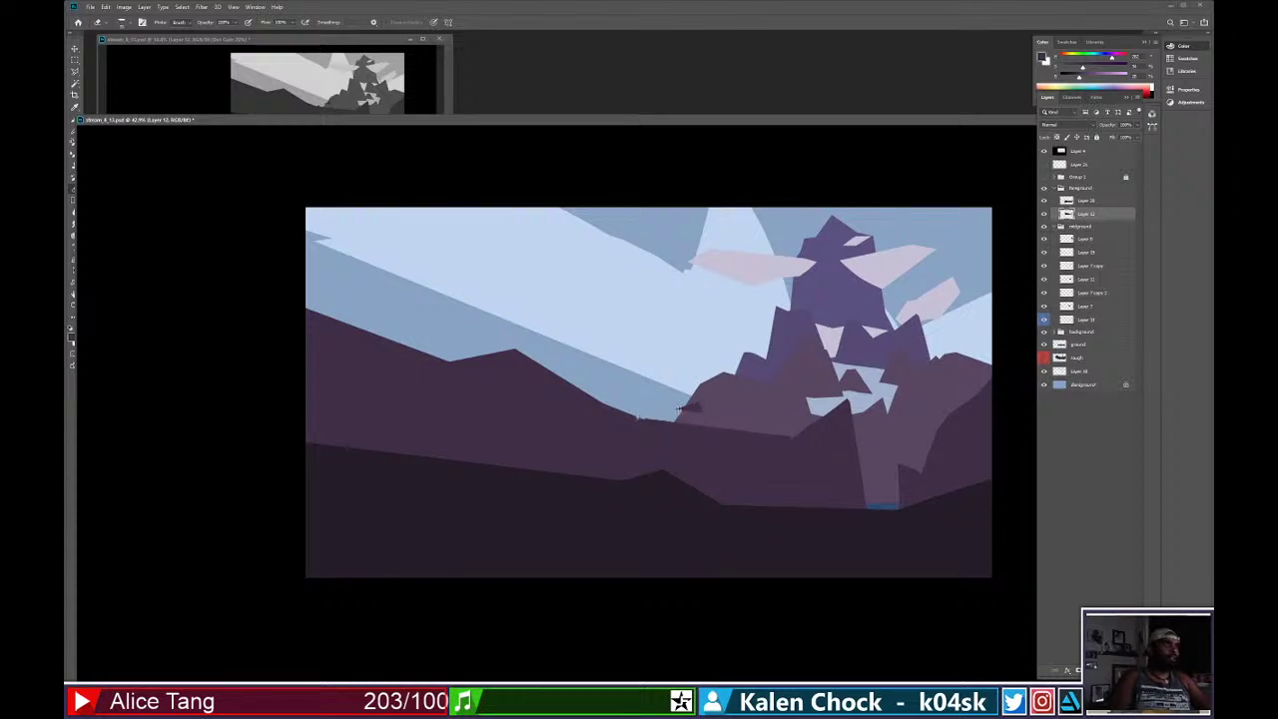
pyautogui.moveTo(671, 411); pyautogui.dragTo(699, 406)
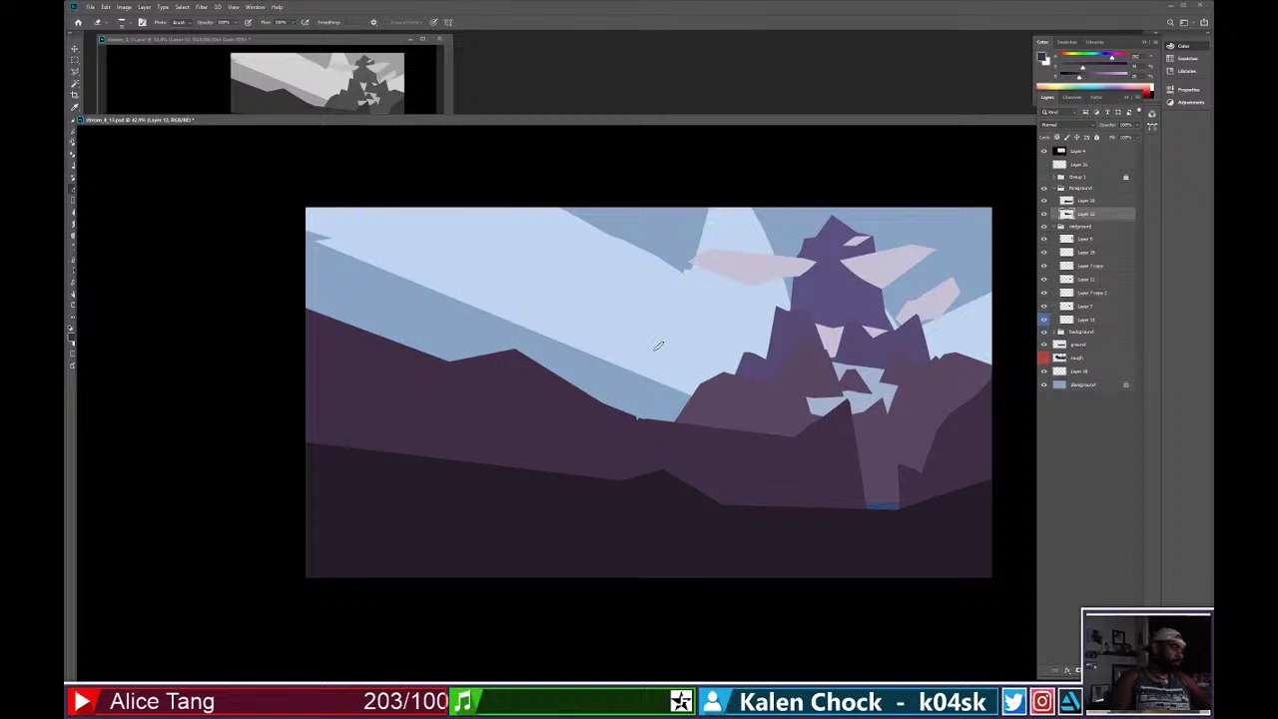
# Add lassoed dark purple shapes along the ridge's upper edge, including a small bump in the dip, and deselect.
pyautogui.press('l')
pyautogui.moveTo(609, 412)
pyautogui.mouseDown()
pyautogui.moveTo(797, 440)
pyautogui.moveTo(764, 433)
pyautogui.moveTo(788, 436)
pyautogui.moveTo(837, 403)
pyautogui.moveTo(857, 412)
pyautogui.moveTo(873, 524)
pyautogui.moveTo(612, 471)
pyautogui.moveTo(615, 419)
pyautogui.mouseUp()
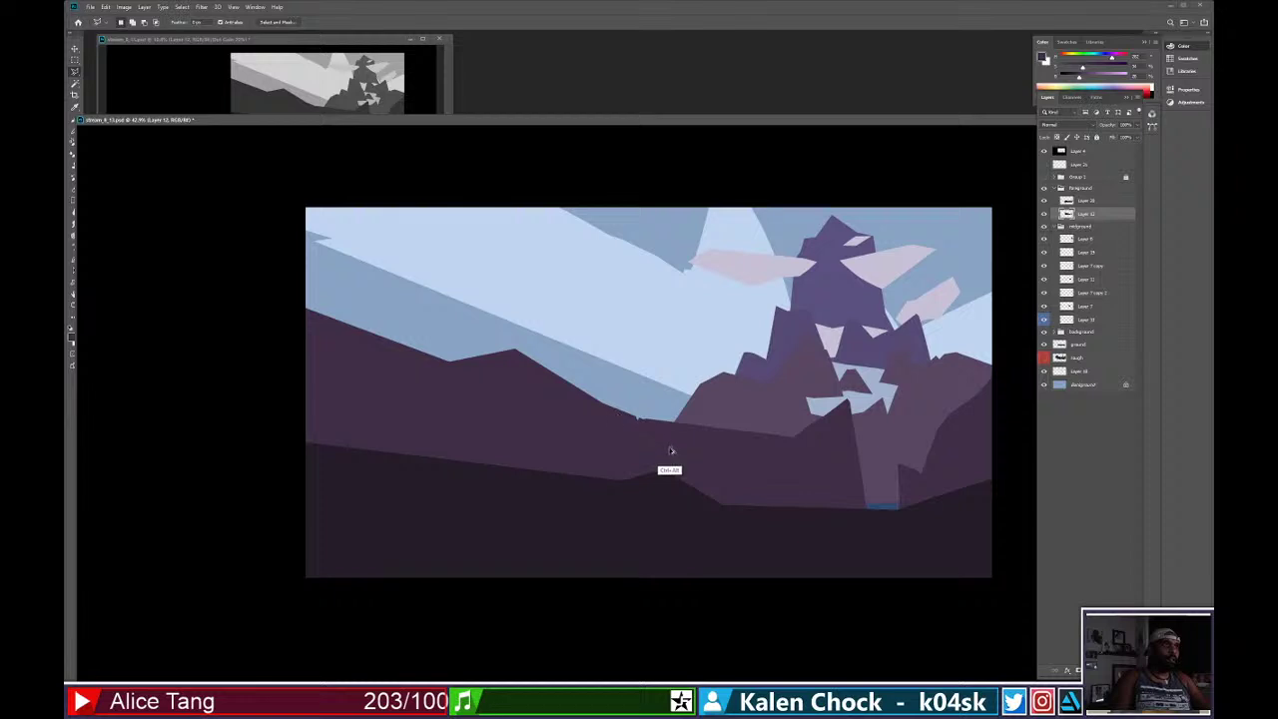
pyautogui.hotkey('ctrl', 'd')
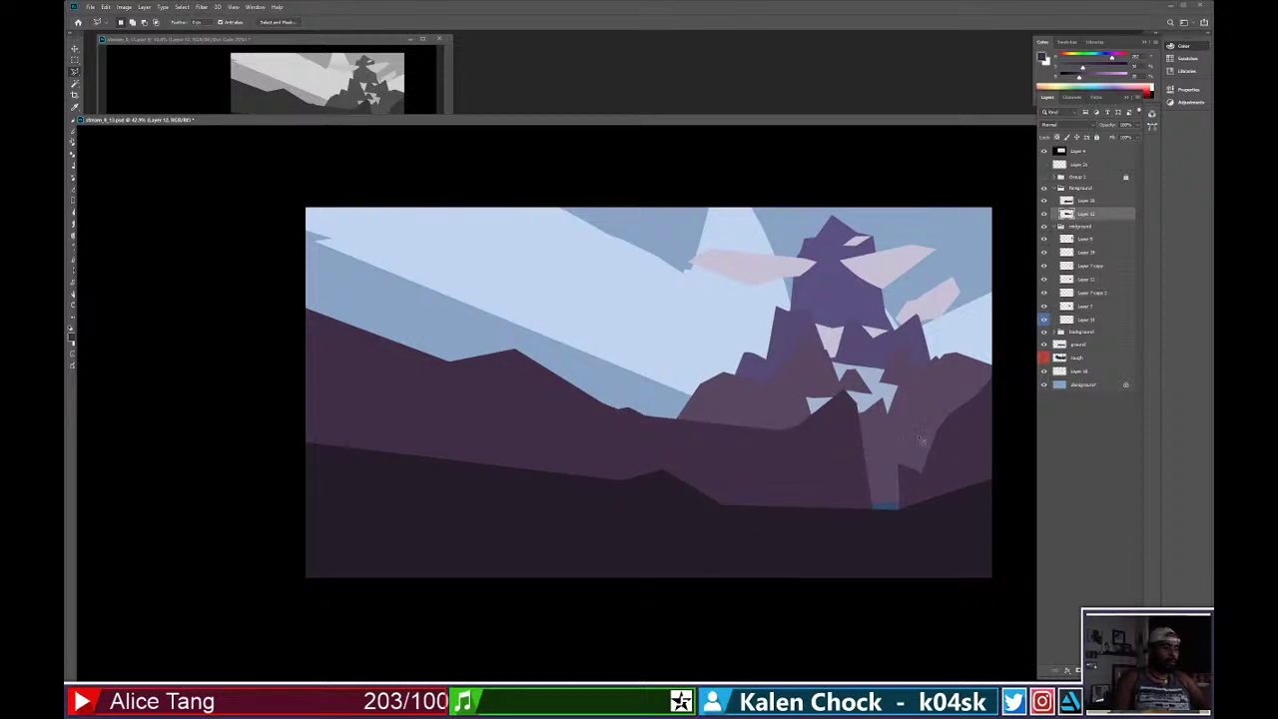
# Erase the ridge fragment along the channel's right side to widen the opening.
pyautogui.press('b')
pyautogui.moveTo(894, 439); pyautogui.dragTo(909, 500)
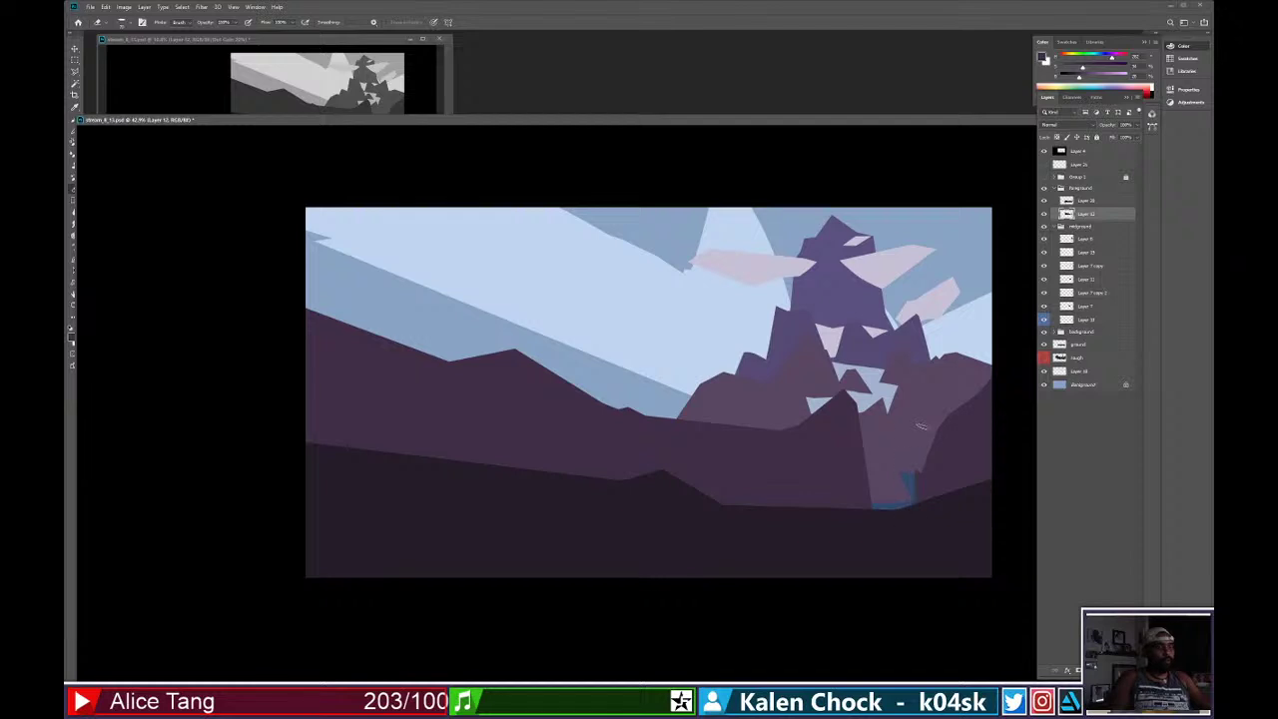
# Paint dark purple along the channel's right side and over the right ridge to extend its slope up to the picture's edge.
pyautogui.press('b')
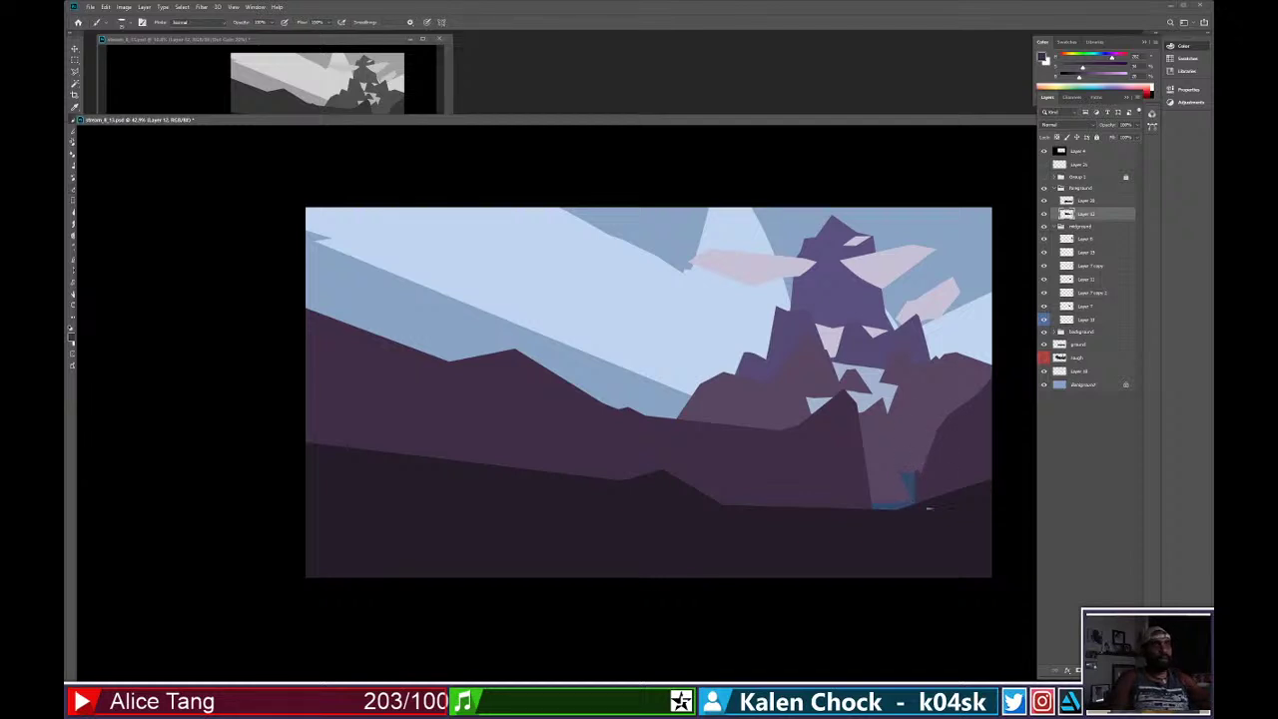
pyautogui.moveTo(908, 513)
pyautogui.mouseDown()
pyautogui.moveTo(923, 410)
pyautogui.moveTo(913, 503)
pyautogui.mouseUp()
pyautogui.hotkey('ctrl', 'z')
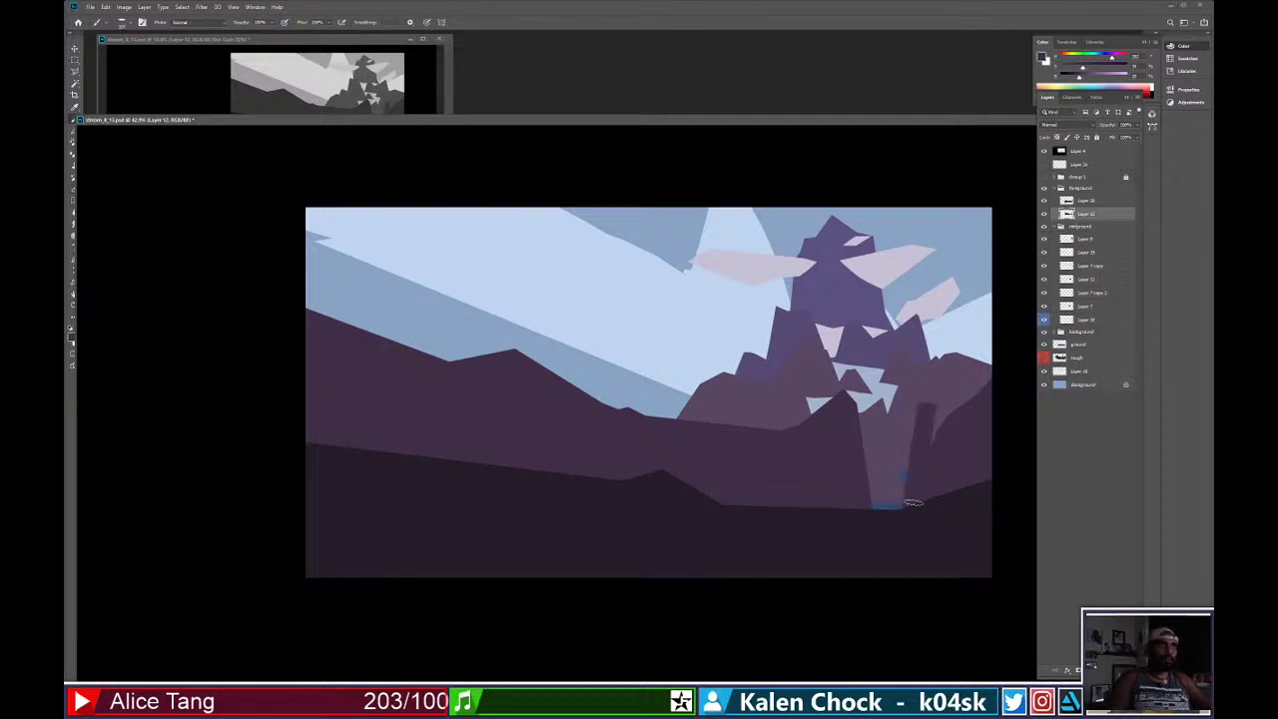
pyautogui.moveTo(991, 378); pyautogui.dragTo(931, 406)
pyautogui.moveTo(936, 430); pyautogui.dragTo(992, 389)
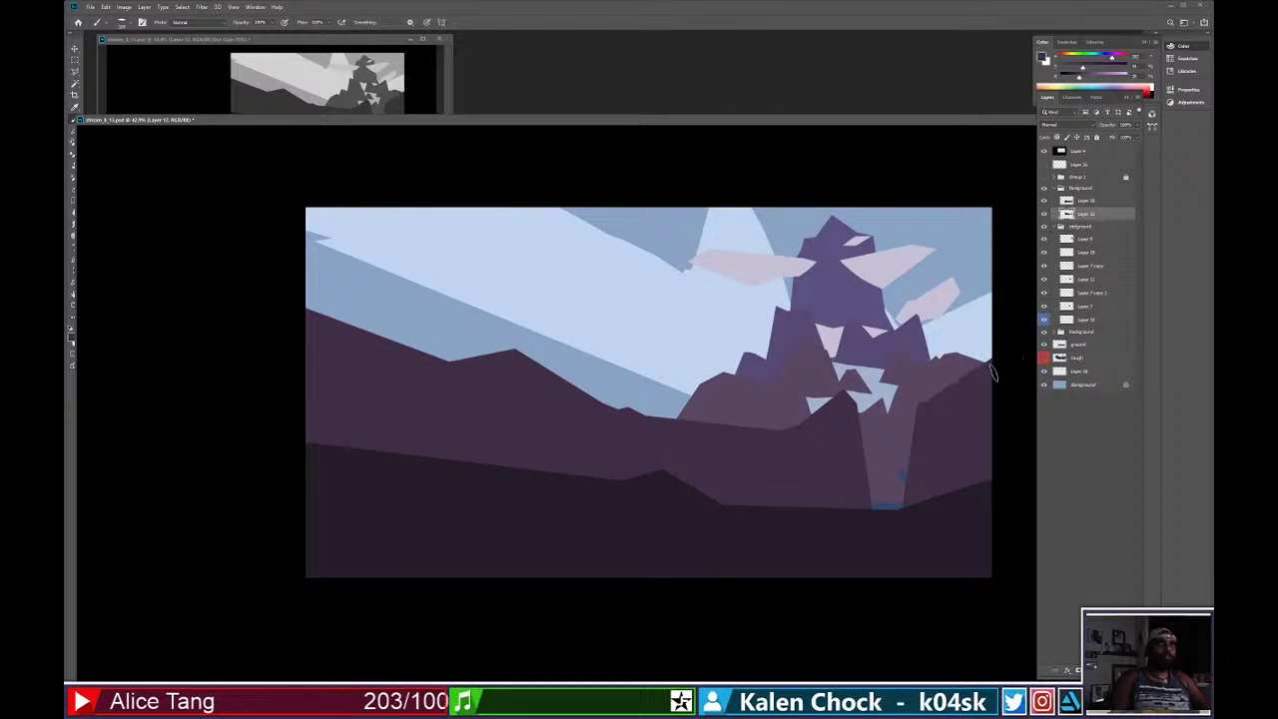
pyautogui.moveTo(892, 443)
pyautogui.mouseDown()
pyautogui.moveTo(873, 448)
pyautogui.moveTo(902, 434)
pyautogui.mouseUp()
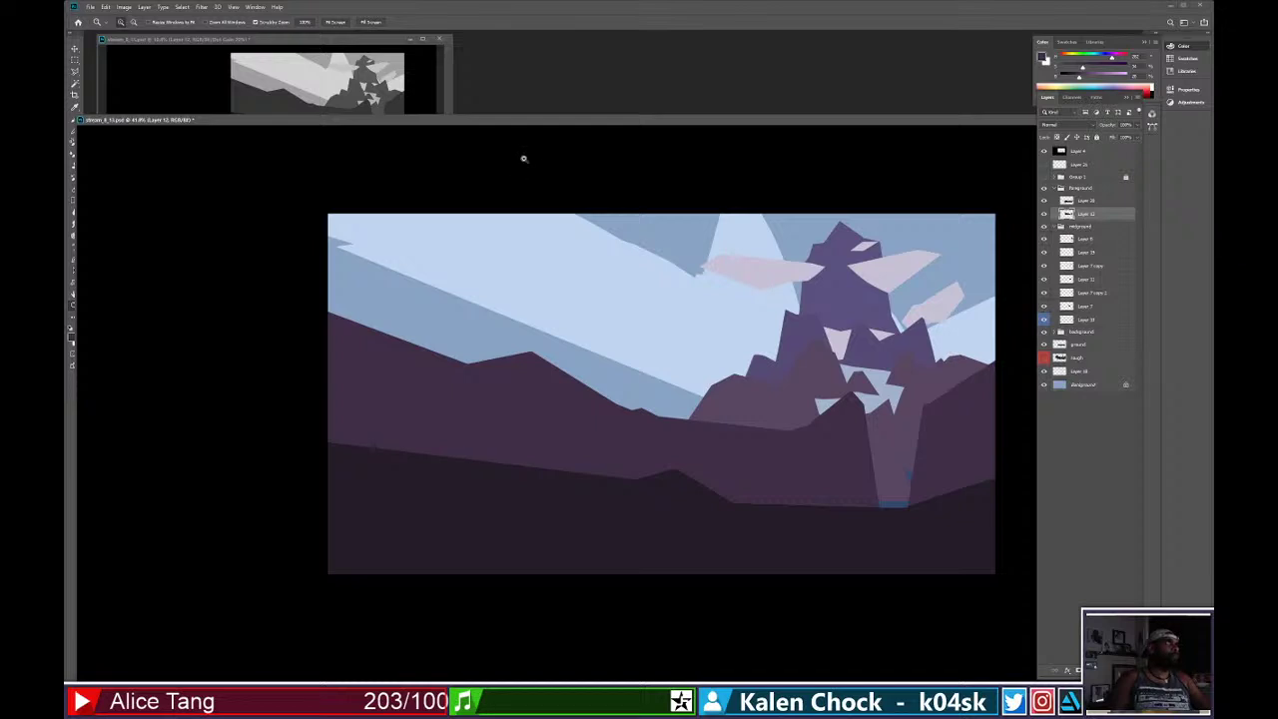
# Move the painting's window down to uncover the grayscale preview window.
pyautogui.moveTo(546, 115); pyautogui.dragTo(539, 174)
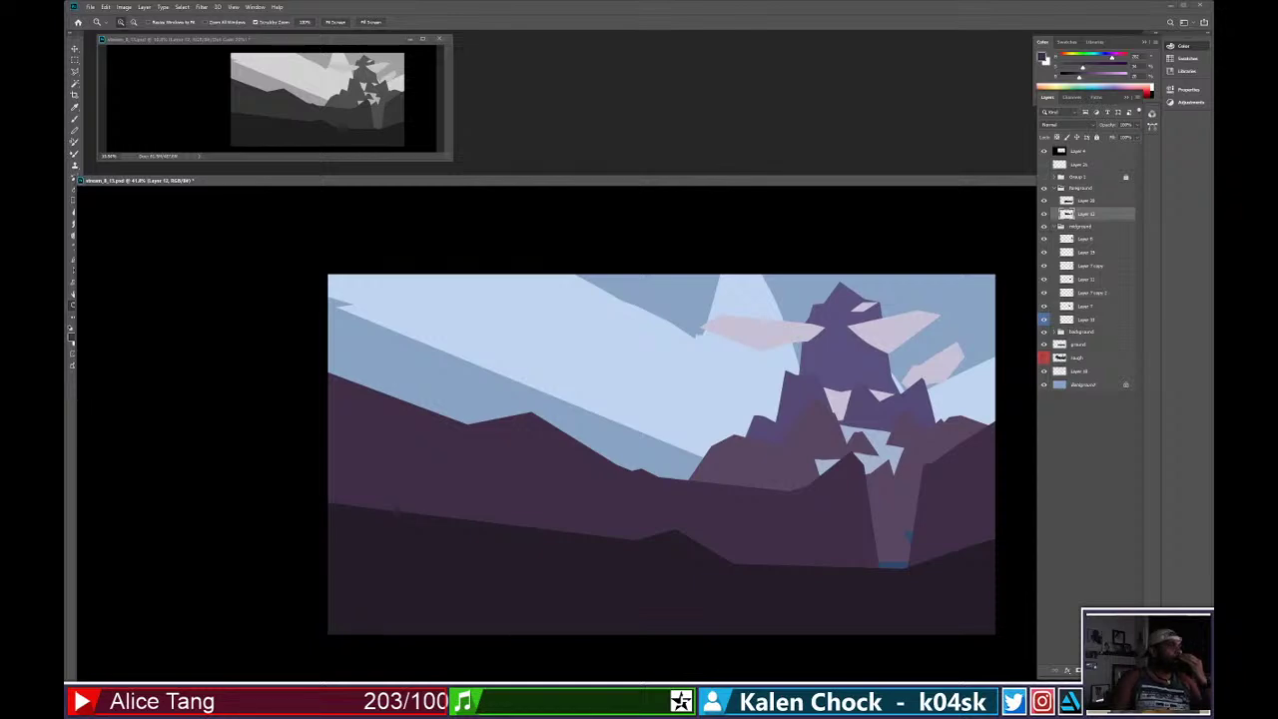
pyautogui.press('b')
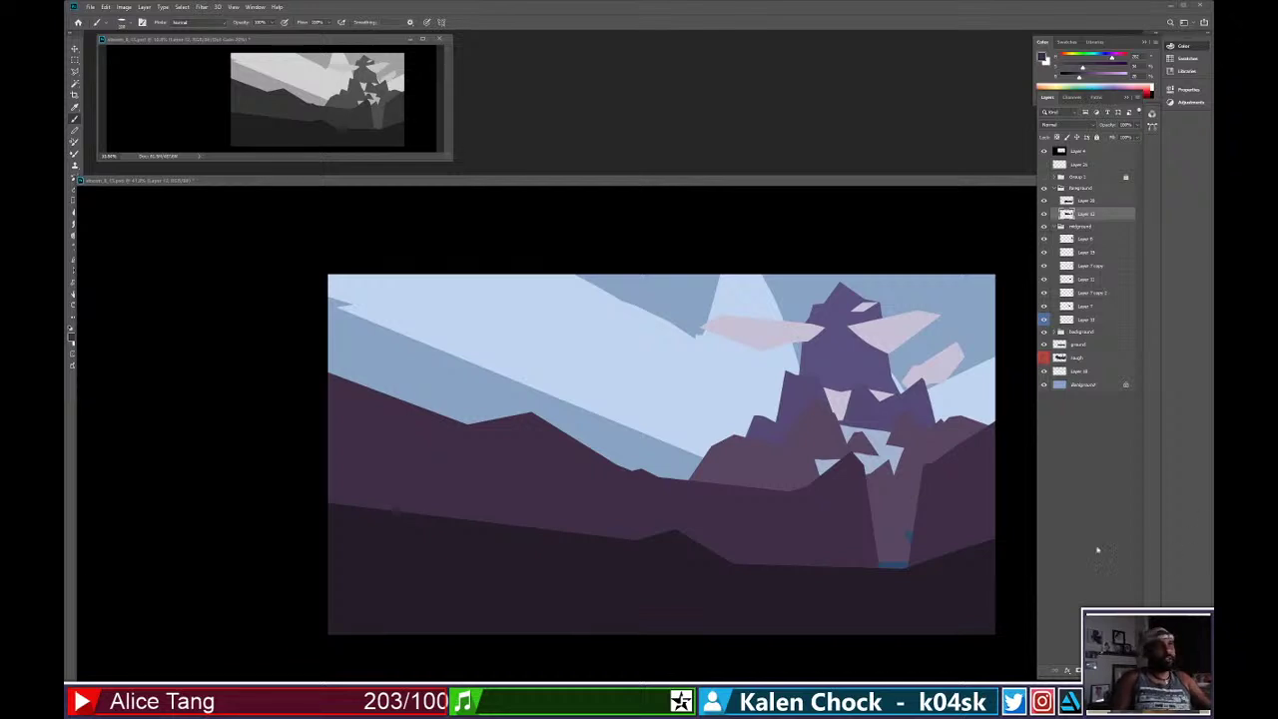
pyautogui.click(763, 519)
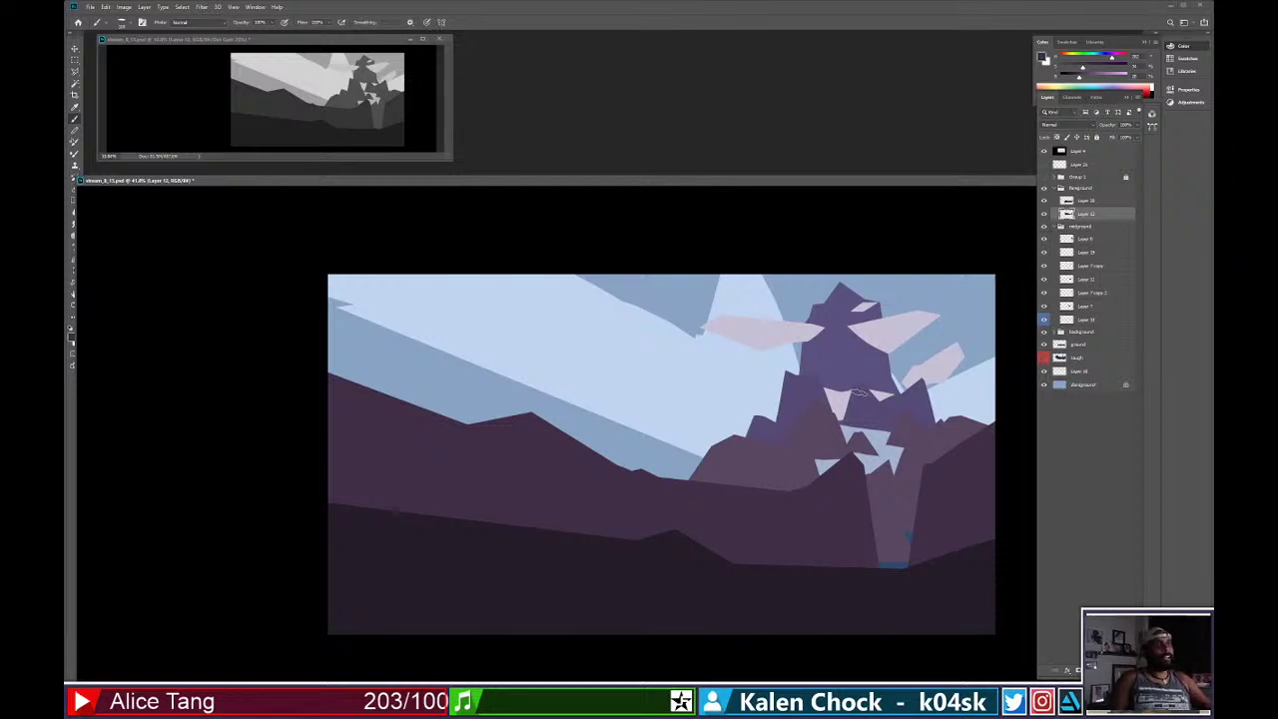
# Toggle the black frame layer off and on to check the uncropped painting, and shift the frame slightly up and to the right.
pyautogui.keyDown('ctrl'); pyautogui.keyDown('alt'); pyautogui.click(725, 443); pyautogui.keyUp('alt'); pyautogui.keyUp('ctrl')
pyautogui.keyDown('ctrl'); pyautogui.keyDown('alt'); pyautogui.click(1009, 317); pyautogui.keyUp('alt'); pyautogui.keyUp('ctrl')
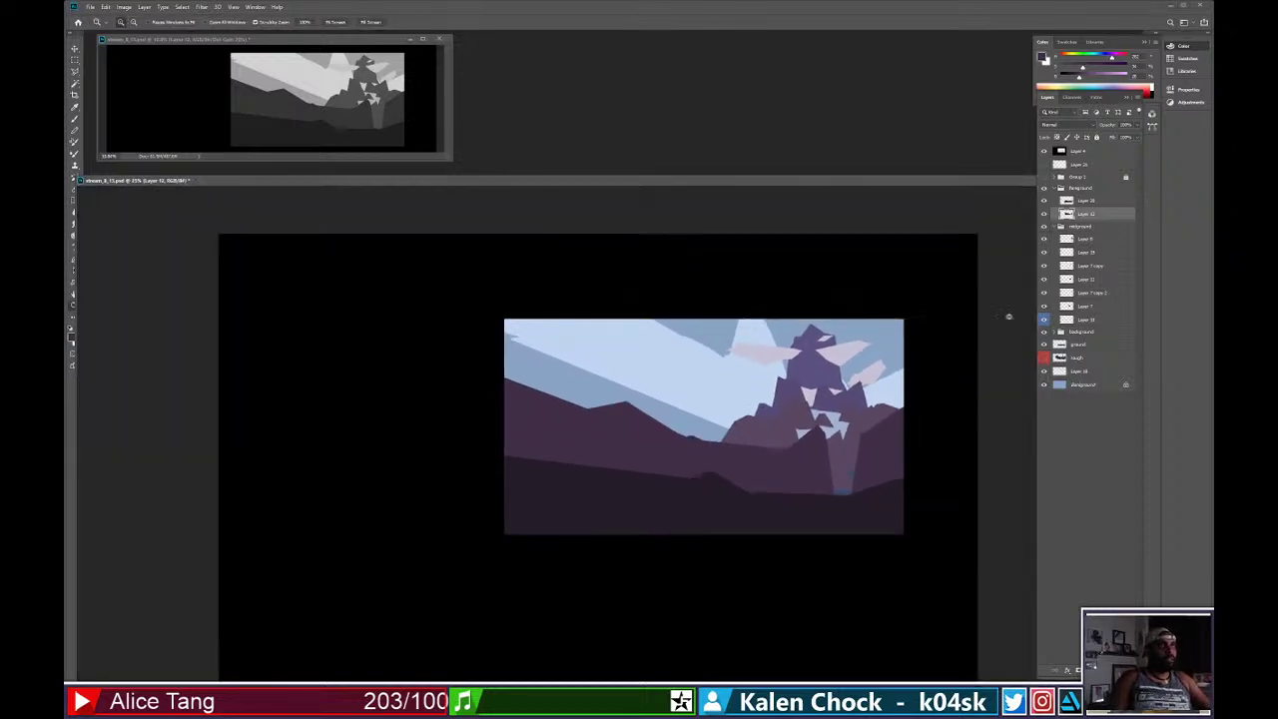
pyautogui.click(1065, 152)
pyautogui.press('v')
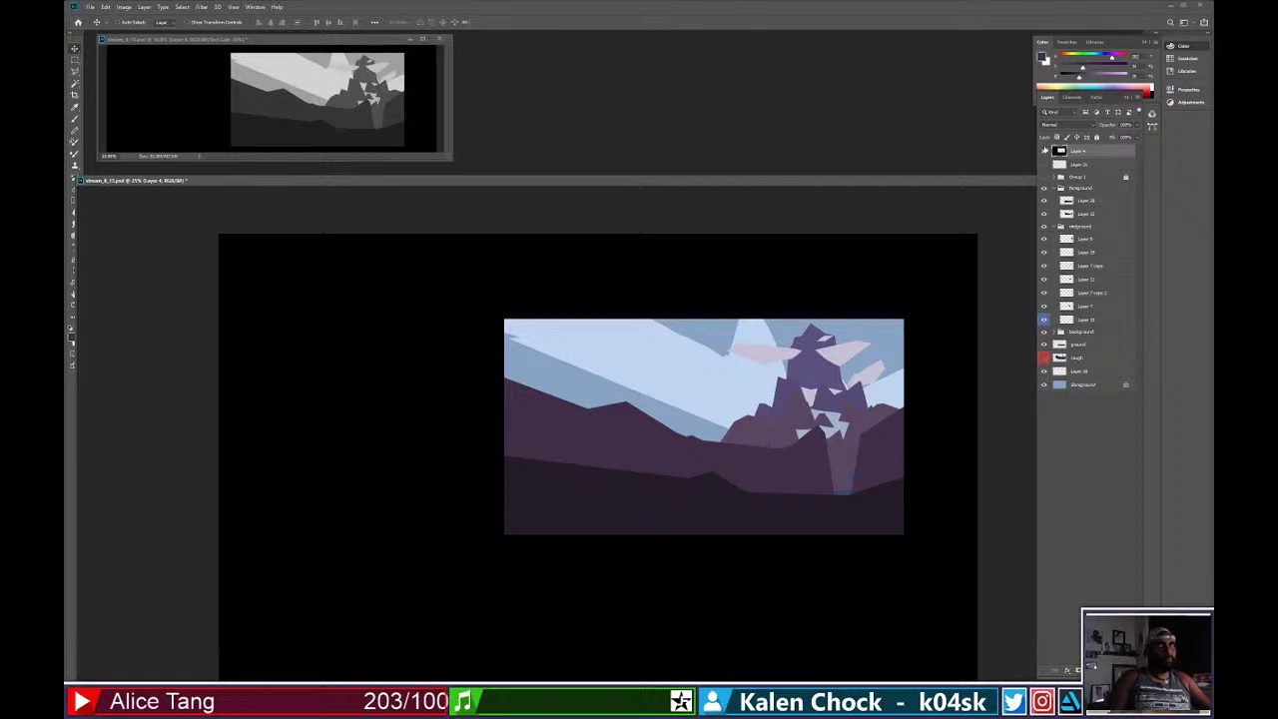
pyautogui.click(1044, 151)
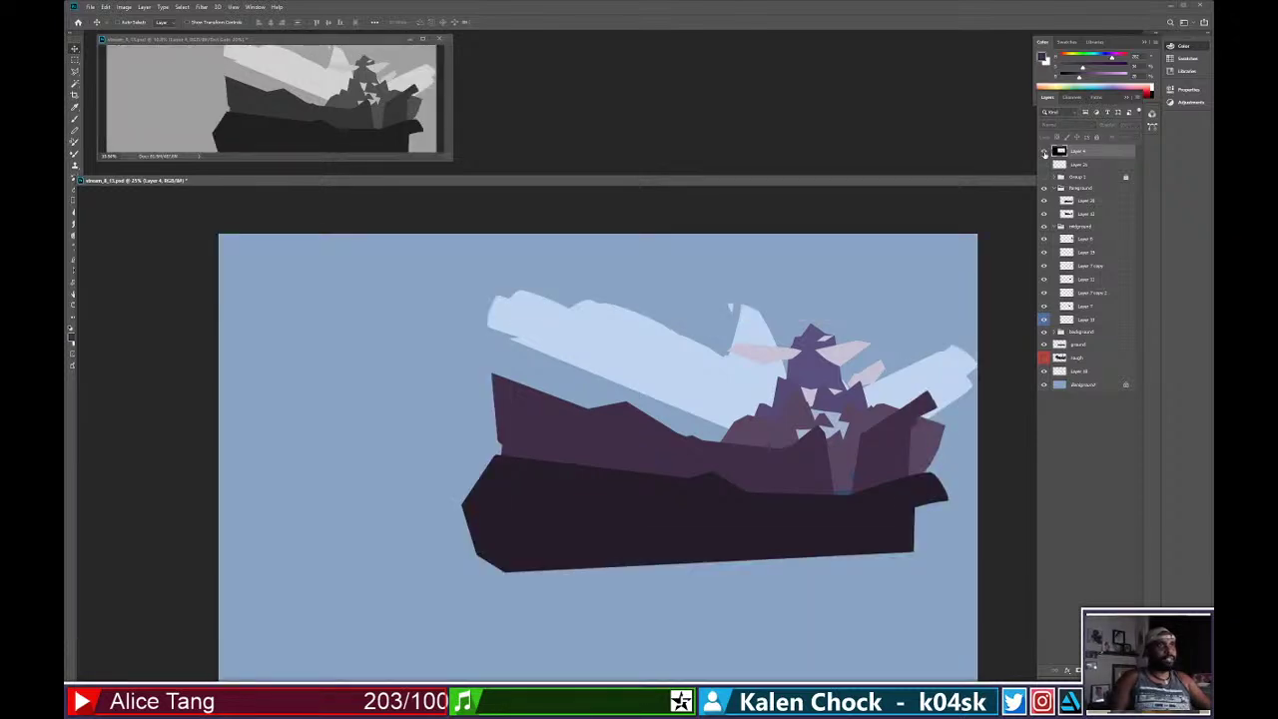
pyautogui.click(1045, 150)
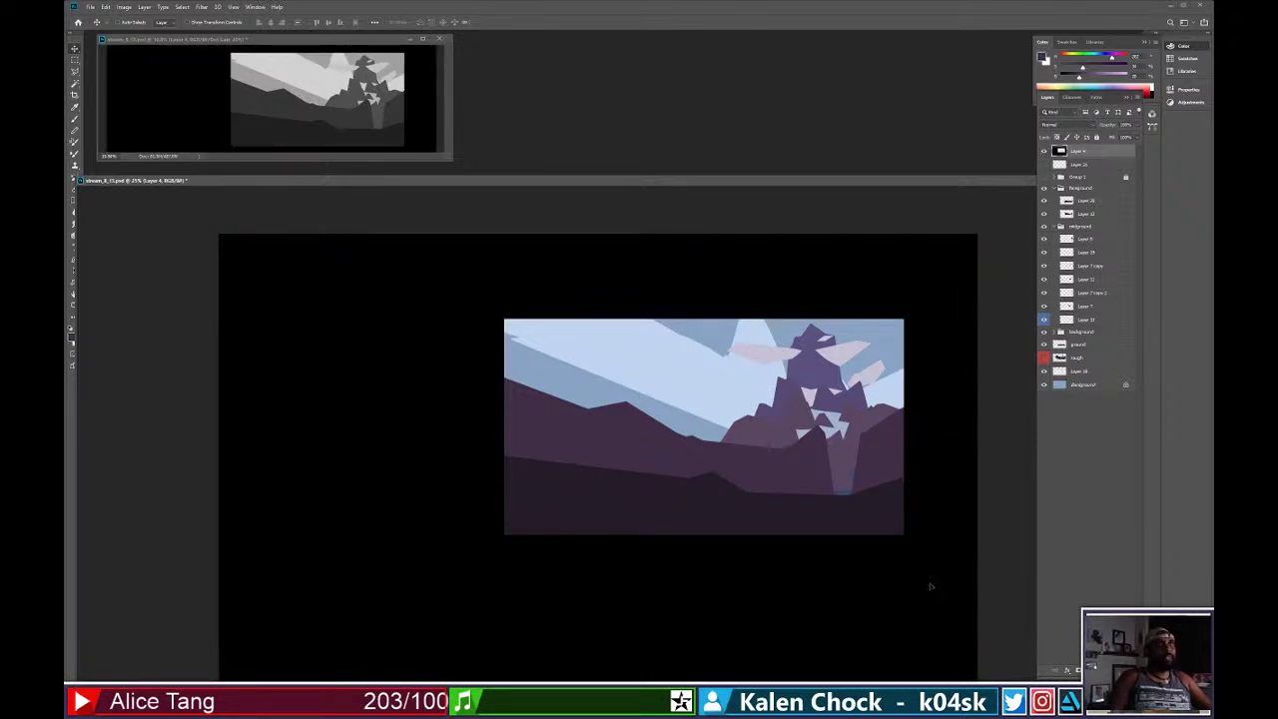
pyautogui.moveTo(929, 586); pyautogui.dragTo(940, 566)
pyautogui.press('z')
pyautogui.moveTo(940, 565); pyautogui.dragTo(922, 559)
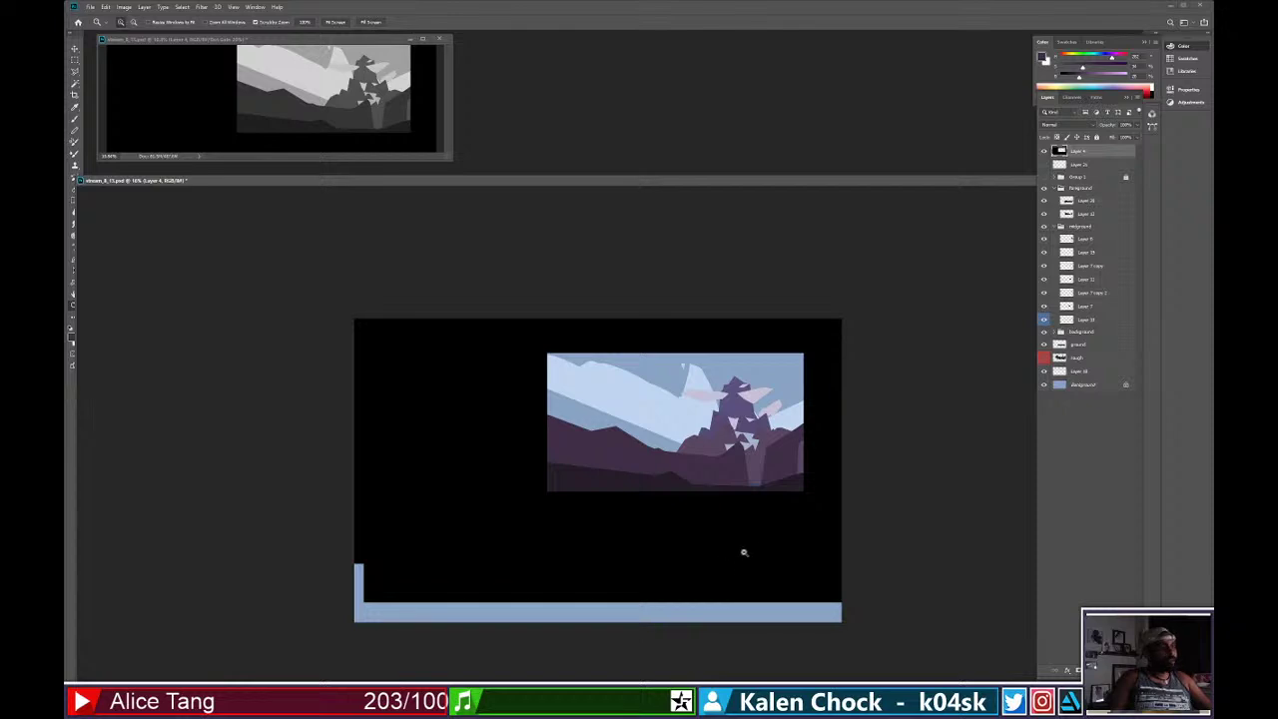
pyautogui.press('v')
pyautogui.moveTo(748, 553)
pyautogui.mouseDown()
pyautogui.moveTo(781, 551)
pyautogui.moveTo(719, 552)
pyautogui.moveTo(747, 565)
pyautogui.mouseUp()
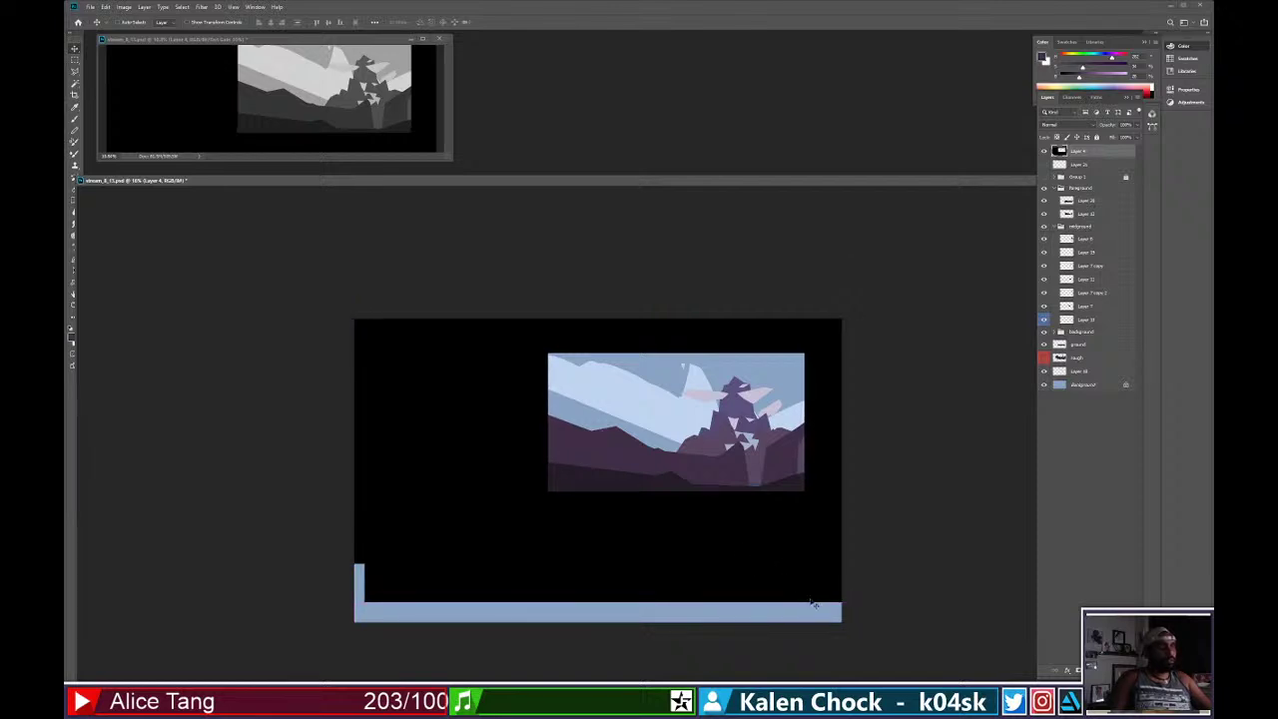
# Fill the uncovered blue strip along the canvas's lower edge with black on the frame layer and deselect.
pyautogui.press('m')
pyautogui.moveTo(893, 645); pyautogui.dragTo(302, 542)
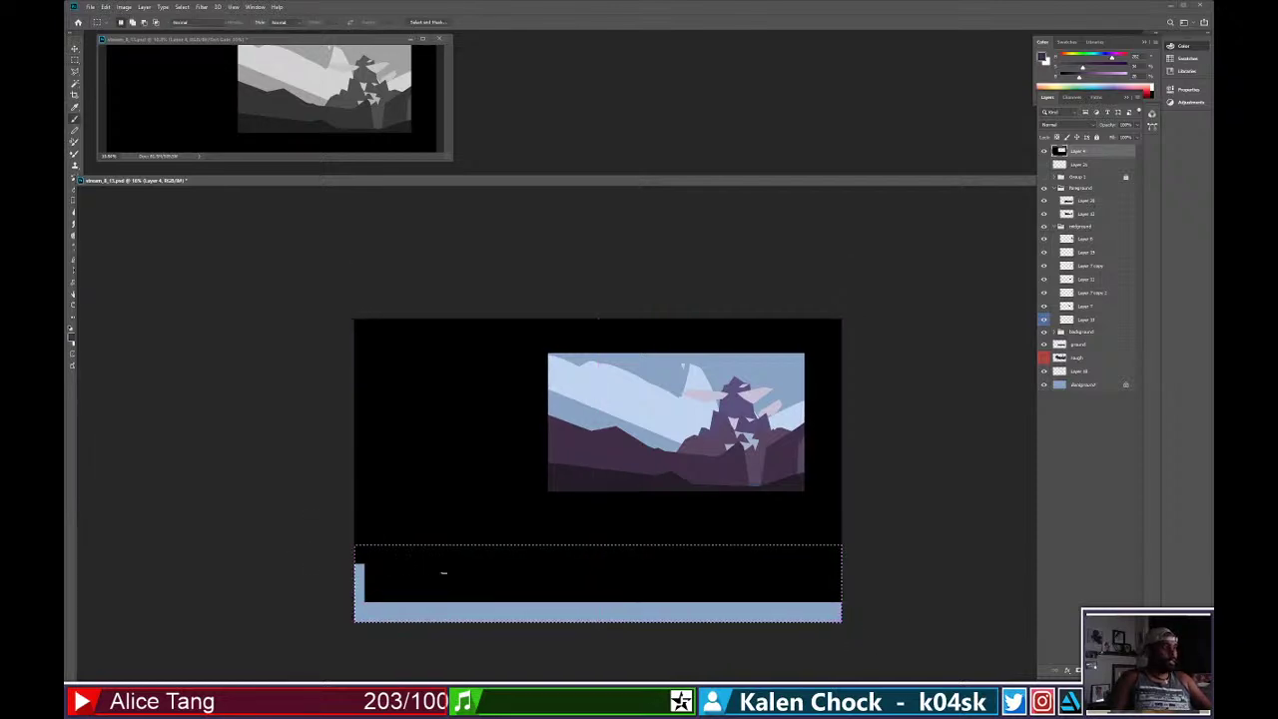
pyautogui.press('b')
pyautogui.hotkey('alt', 'BackSpace')
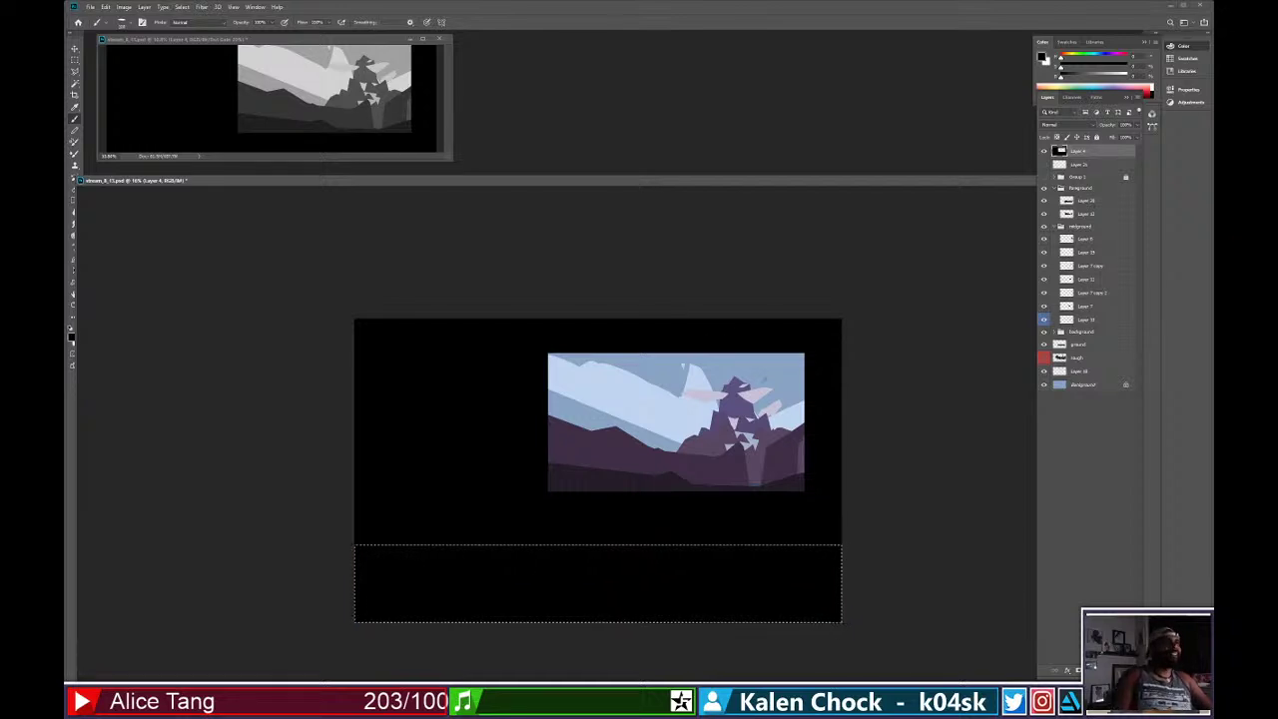
pyautogui.hotkey('ctrl', 'd')
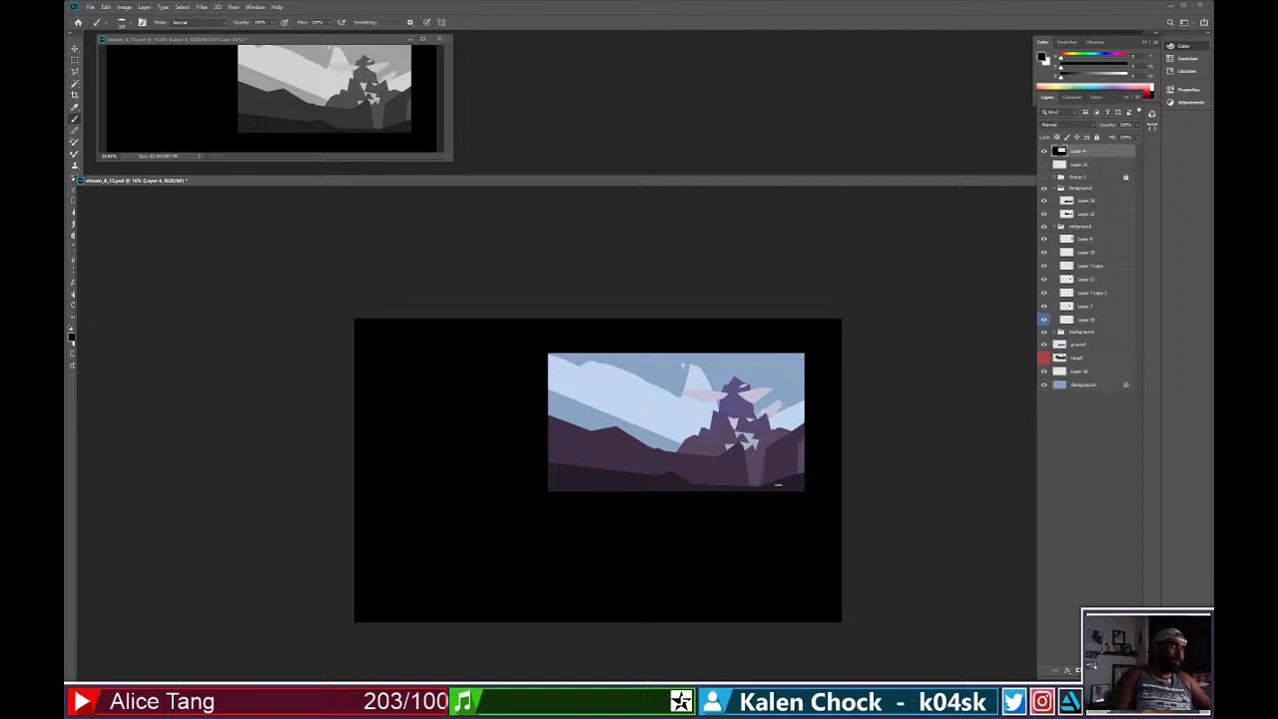
# Nudge the channel's light purple rock layer down over the blue gap and paint out the leftover blue speck with its sampled colour.
pyautogui.press('z')
pyautogui.moveTo(768, 485); pyautogui.dragTo(796, 494)
pyautogui.press('v')
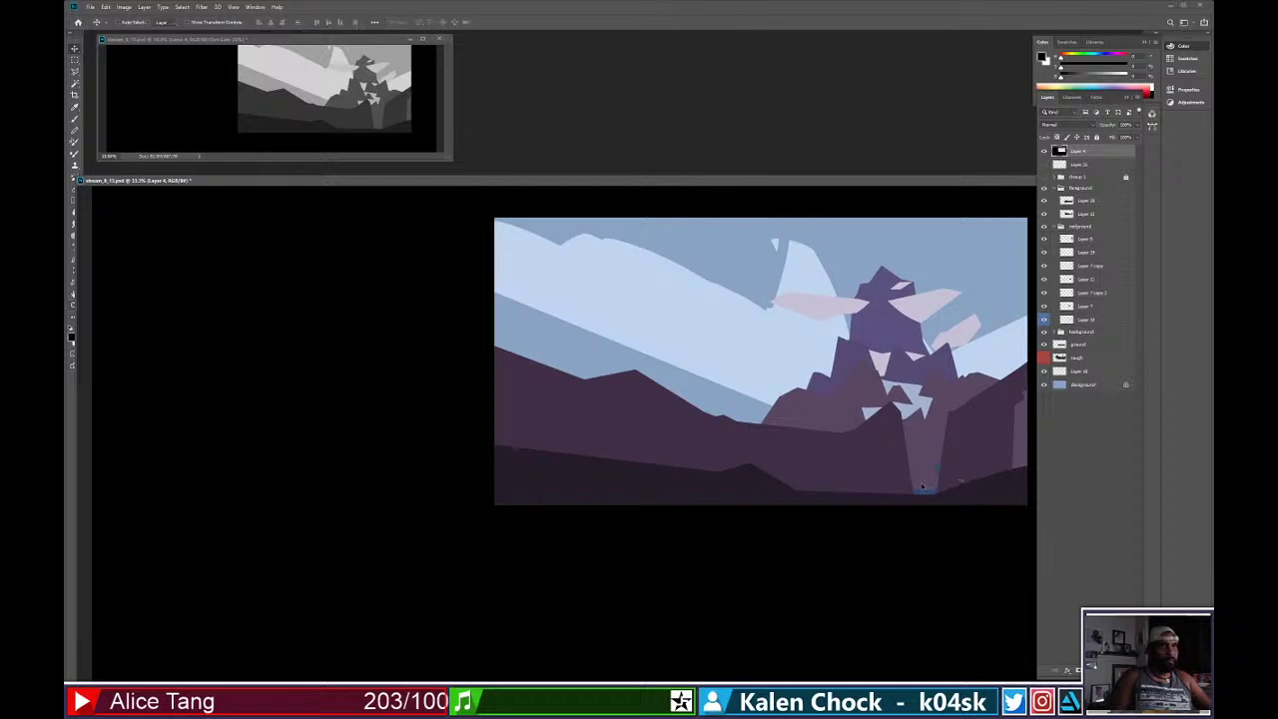
pyautogui.keyDown('ctrl'); pyautogui.click(925, 481); pyautogui.keyUp('ctrl')
pyautogui.moveTo(924, 479); pyautogui.dragTo(929, 484)
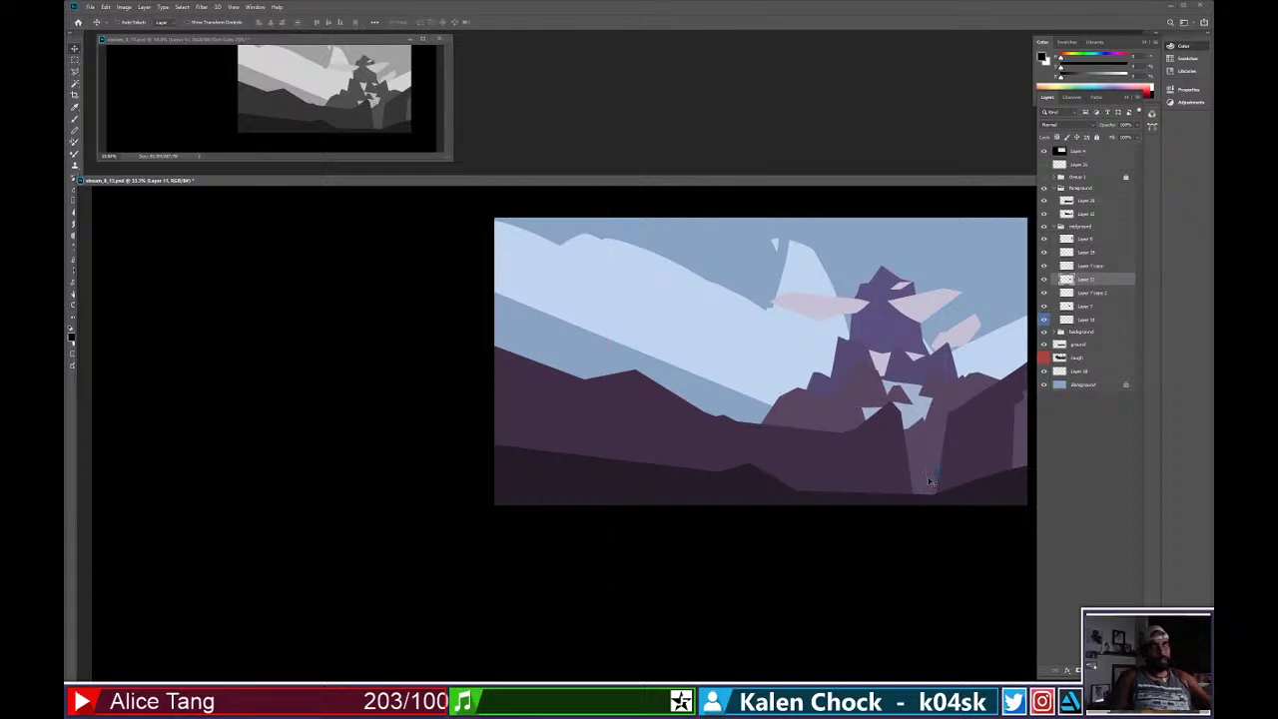
pyautogui.press('b')
pyautogui.keyDown('alt'); pyautogui.click(925, 470); pyautogui.keyUp('alt')
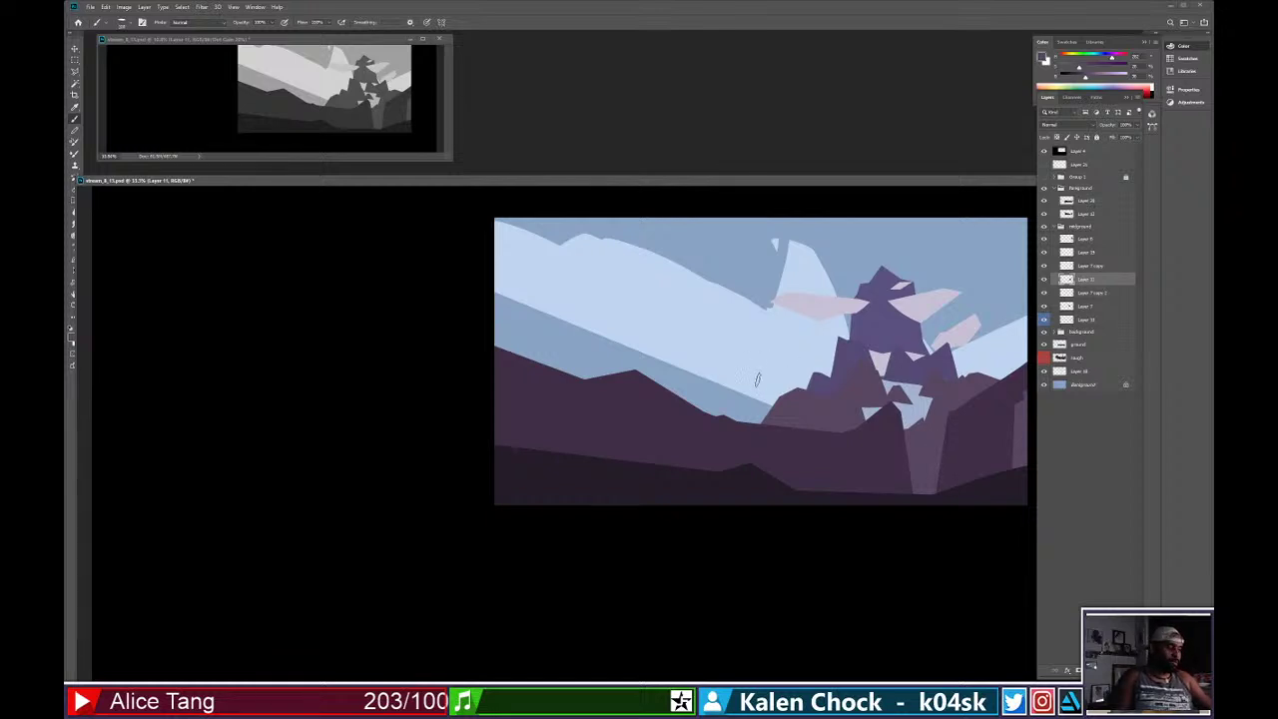
# Select the layer of the rock at the mountain's left foot, switch to another brush preset, and paint a steeper, bumpier left edge.
pyautogui.keyDown('ctrl'); pyautogui.click(808, 403); pyautogui.keyUp('ctrl')
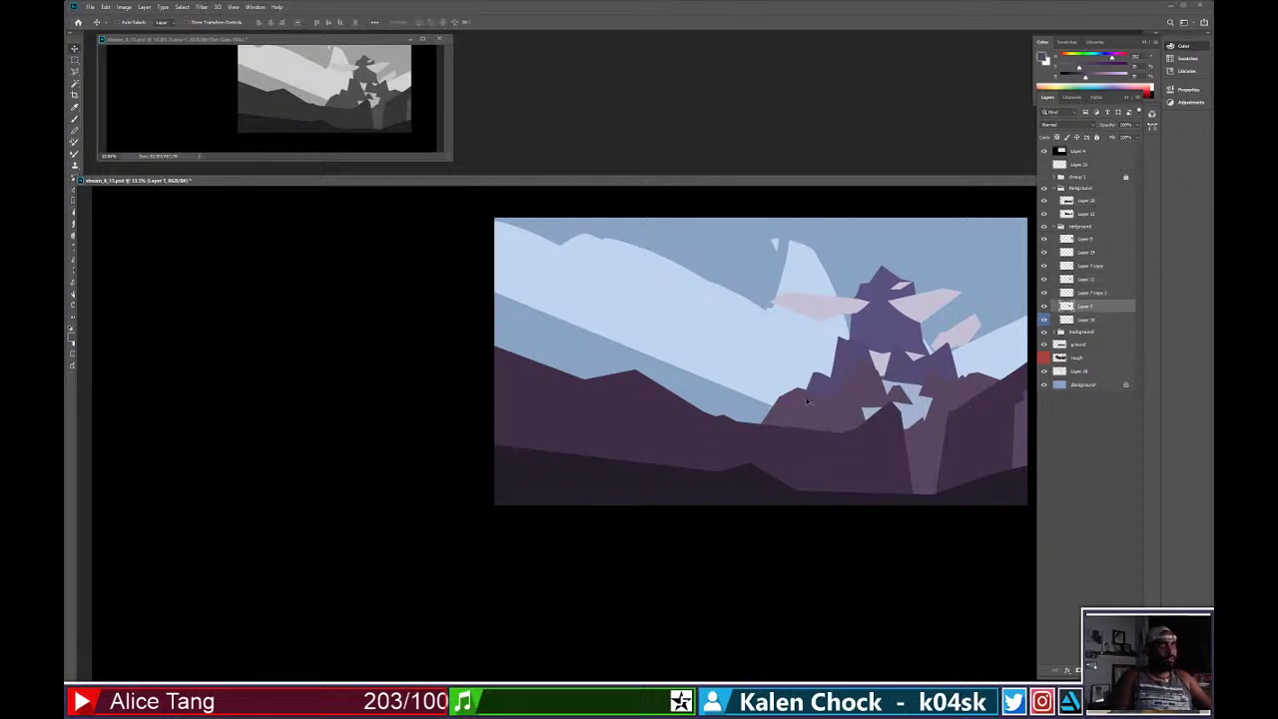
pyautogui.rightClick(800, 410)
pyautogui.click(811, 429)
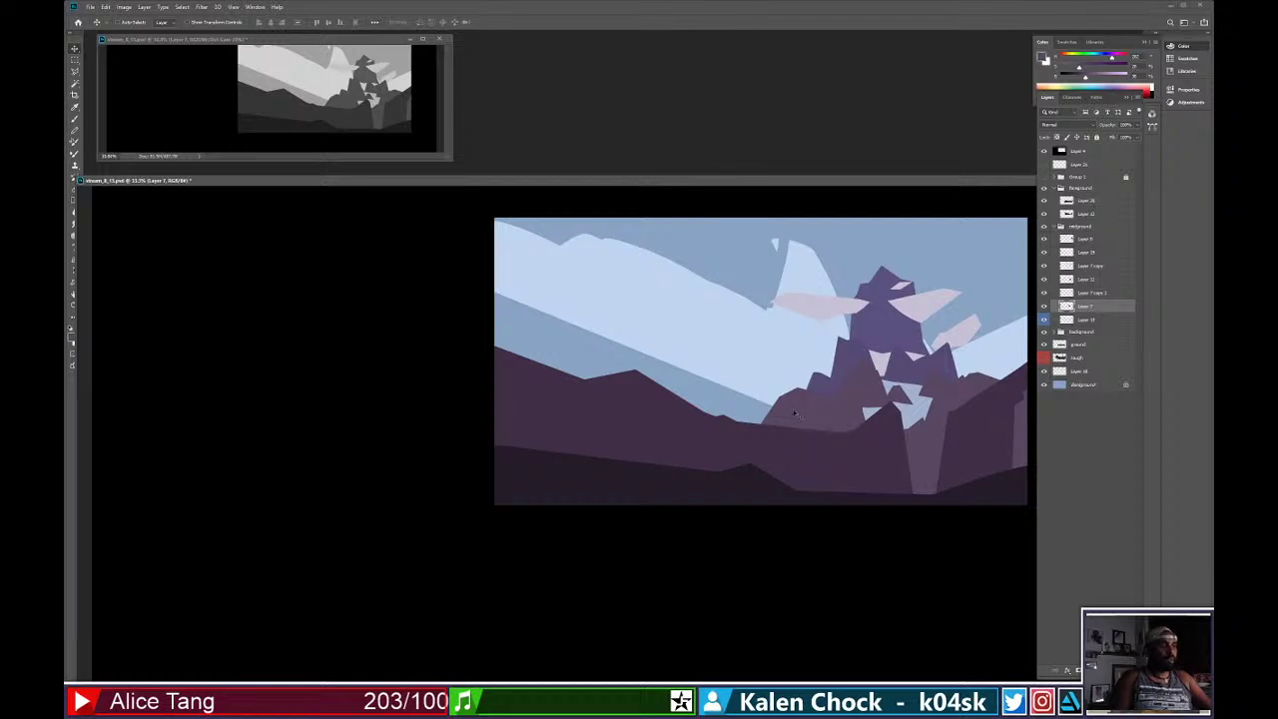
pyautogui.press('b')
pyautogui.rightClick(799, 421)
pyautogui.click(866, 409)
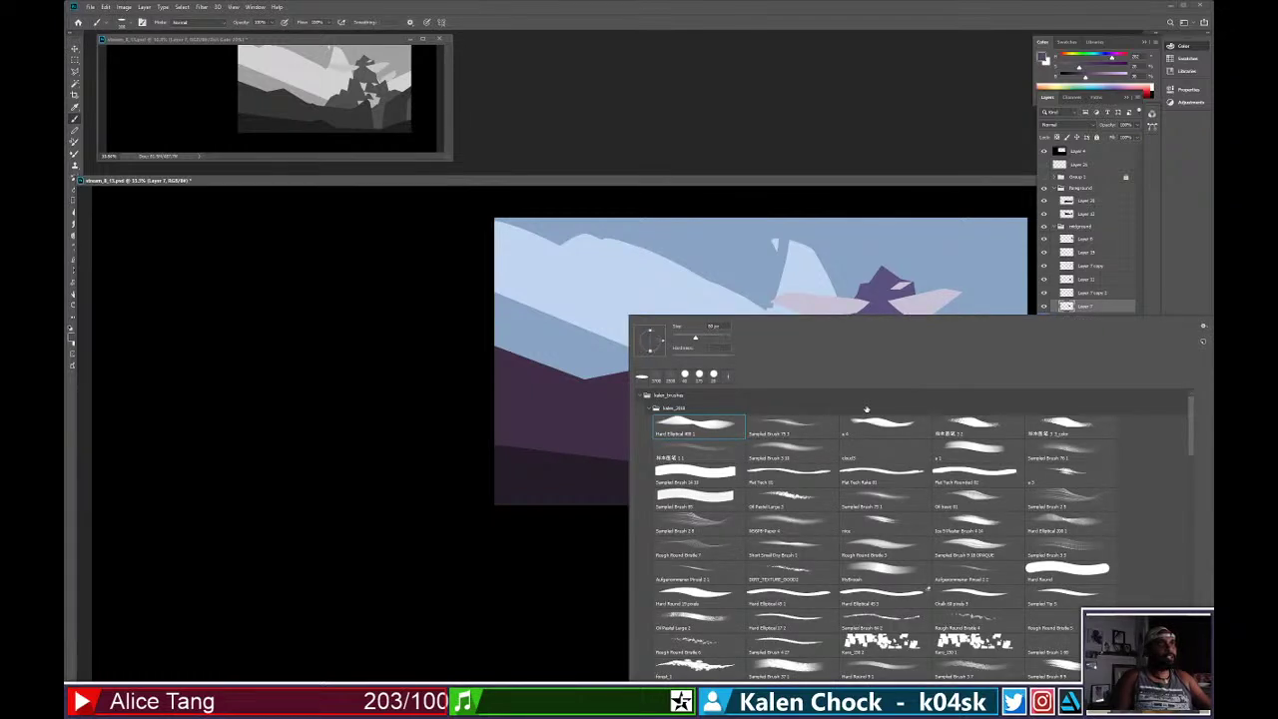
pyautogui.moveTo(824, 260); pyautogui.dragTo(821, 270)
pyautogui.hotkey('ctrl', 'z')
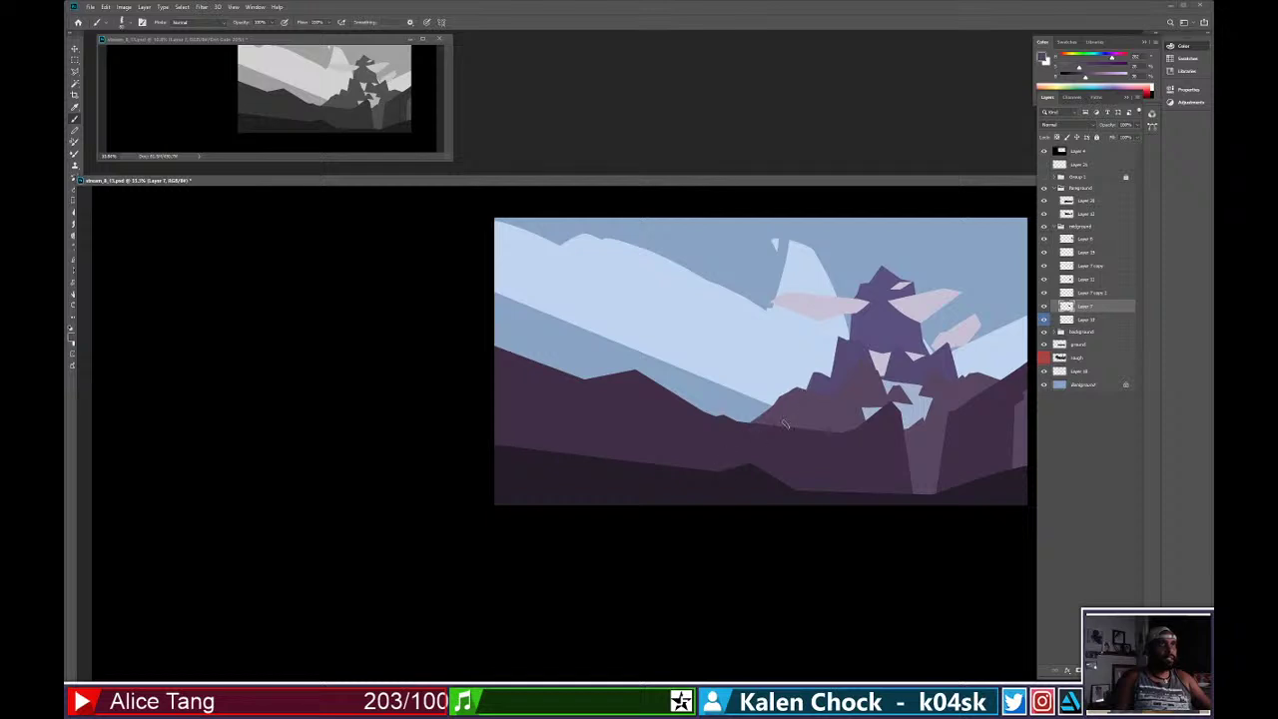
pyautogui.scroll(2, 784, 424)
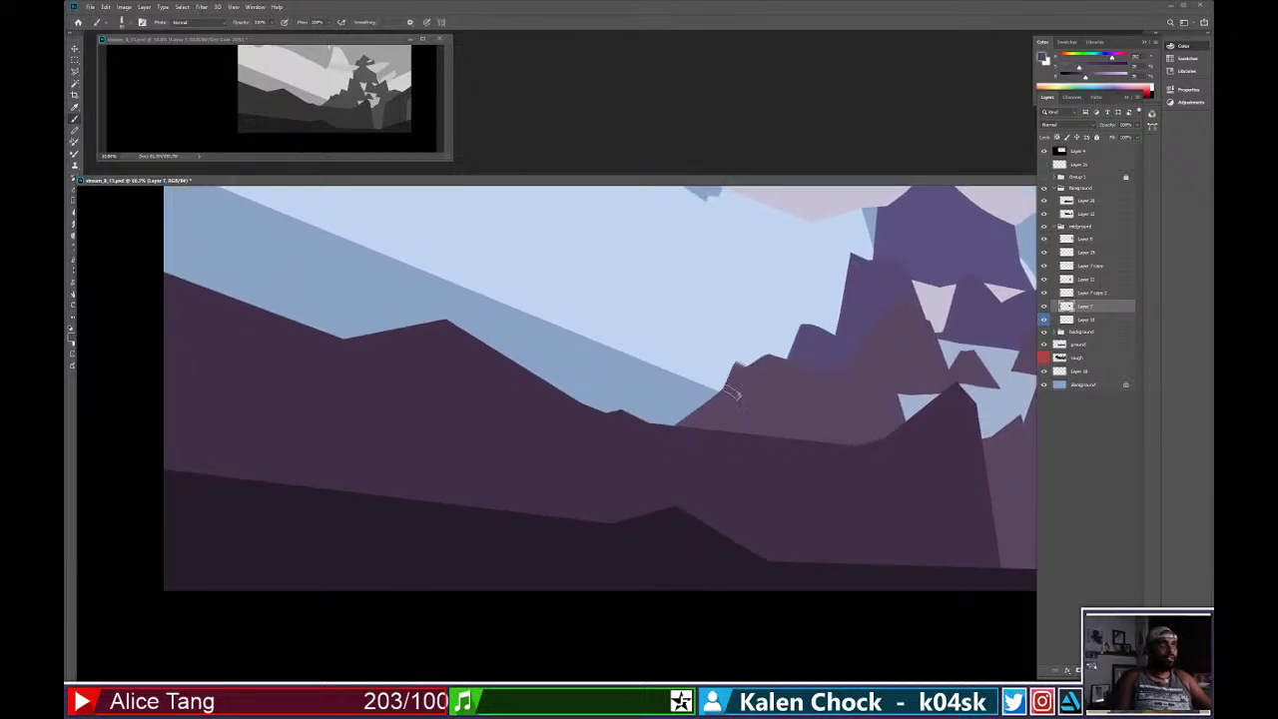
pyautogui.moveTo(744, 368); pyautogui.dragTo(702, 433)
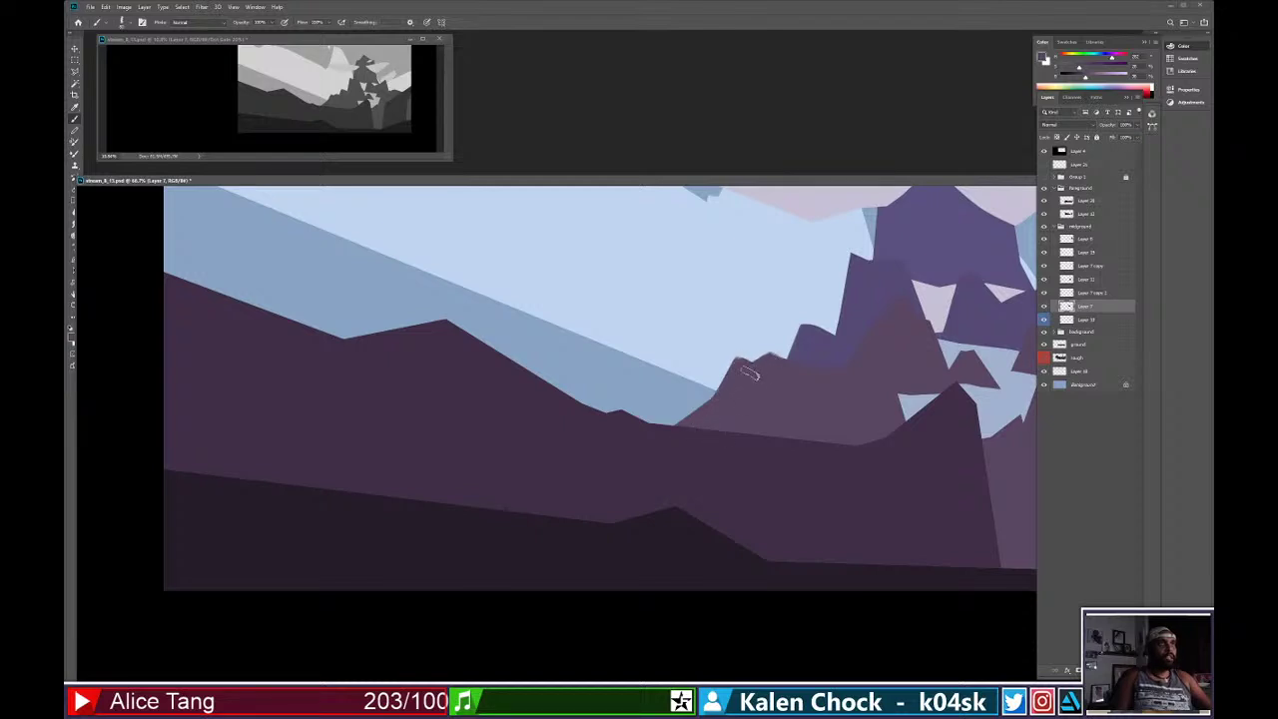
# Darken the left-foot rock's upper part with a gradient on its transparency-locked layer, and move that layer above Layer 7 copy.
pyautogui.moveTo(1081, 76); pyautogui.dragTo(1077, 80)
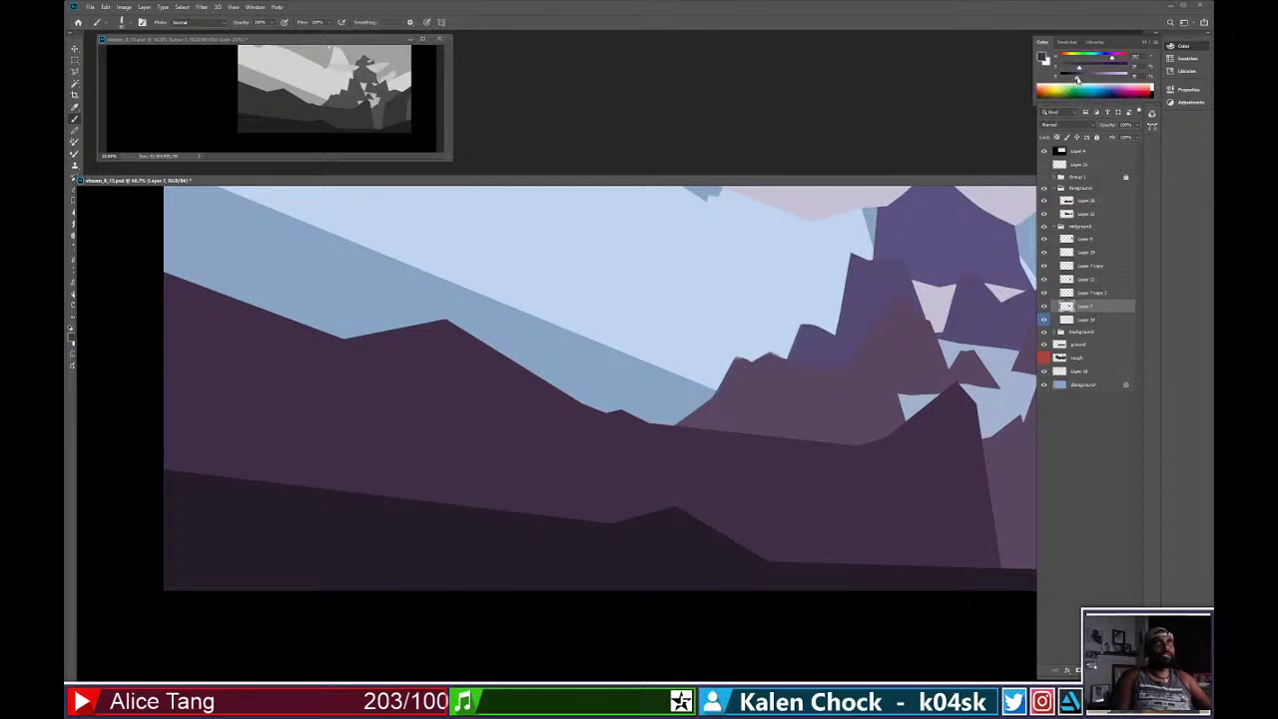
pyautogui.press('g')
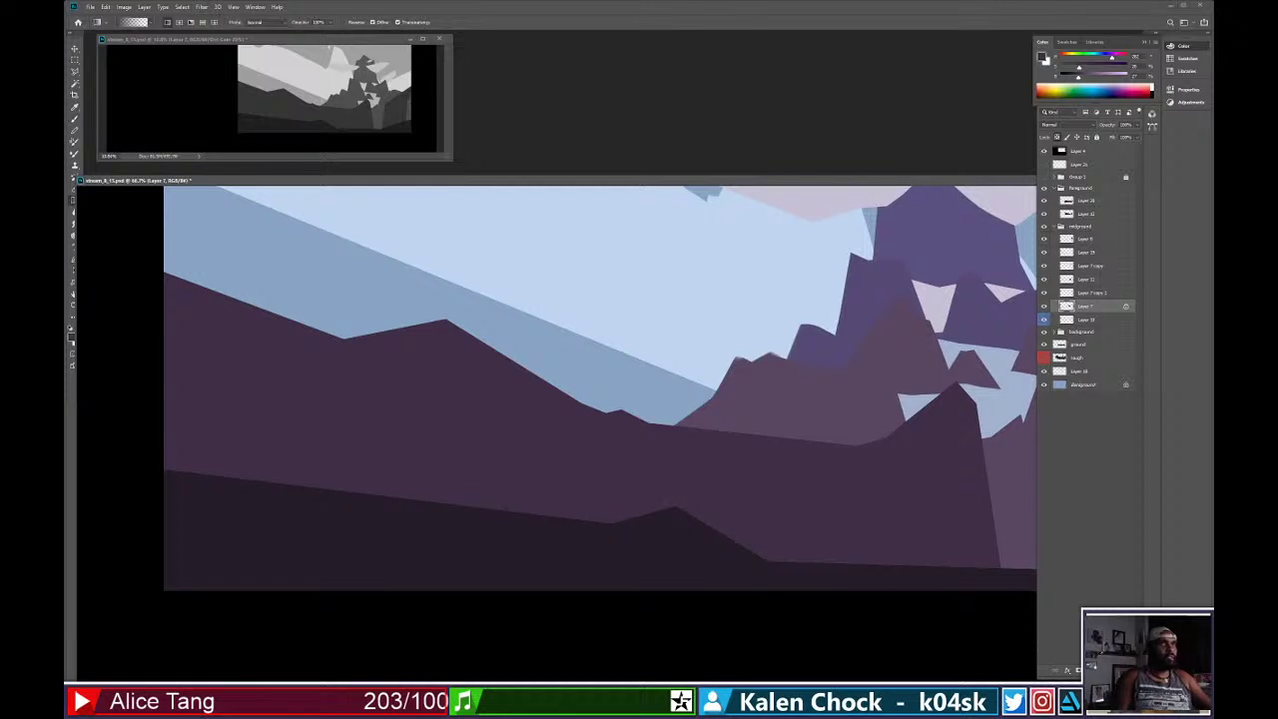
pyautogui.moveTo(794, 360); pyautogui.dragTo(800, 407)
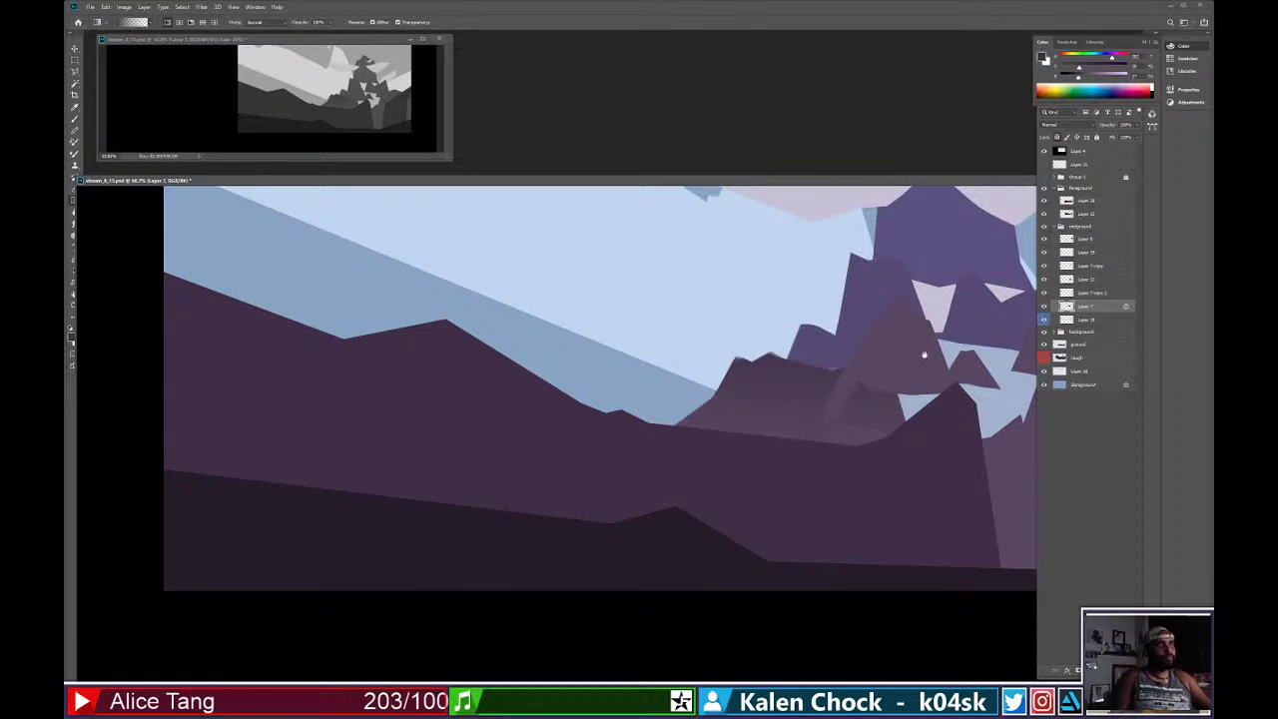
pyautogui.moveTo(924, 354); pyautogui.dragTo(834, 392)
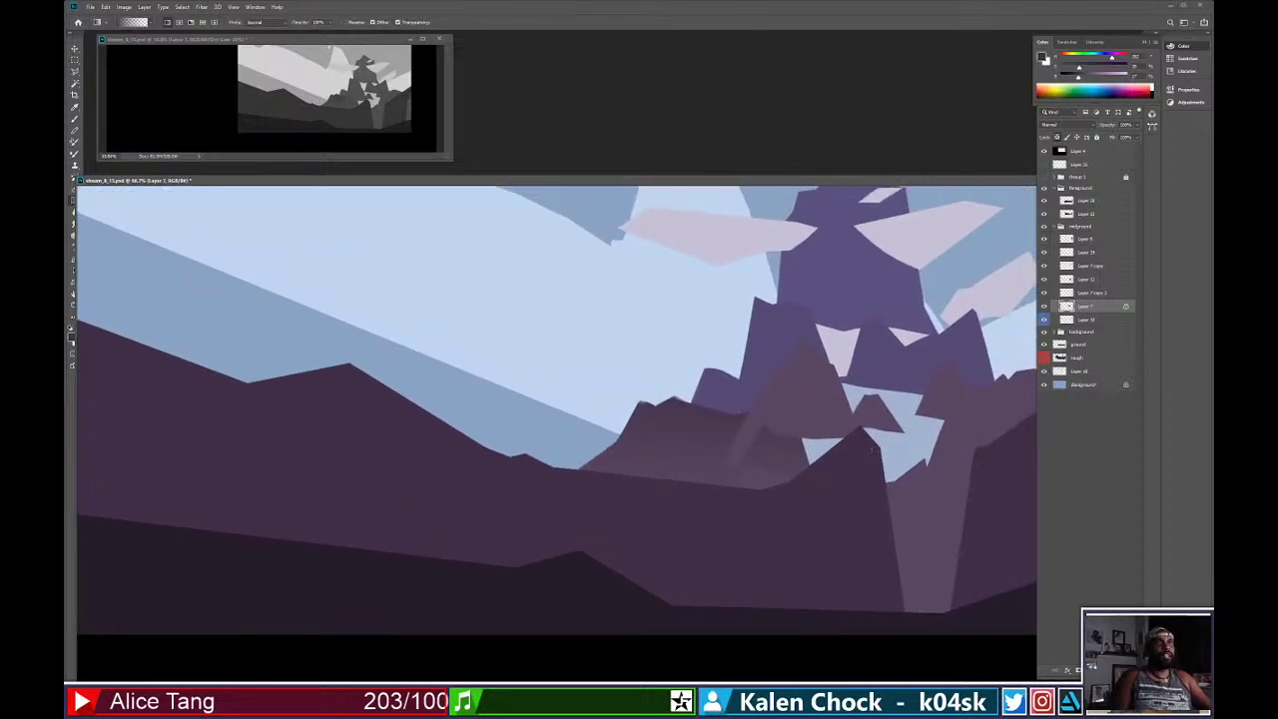
pyautogui.moveTo(1081, 312); pyautogui.dragTo(1088, 265)
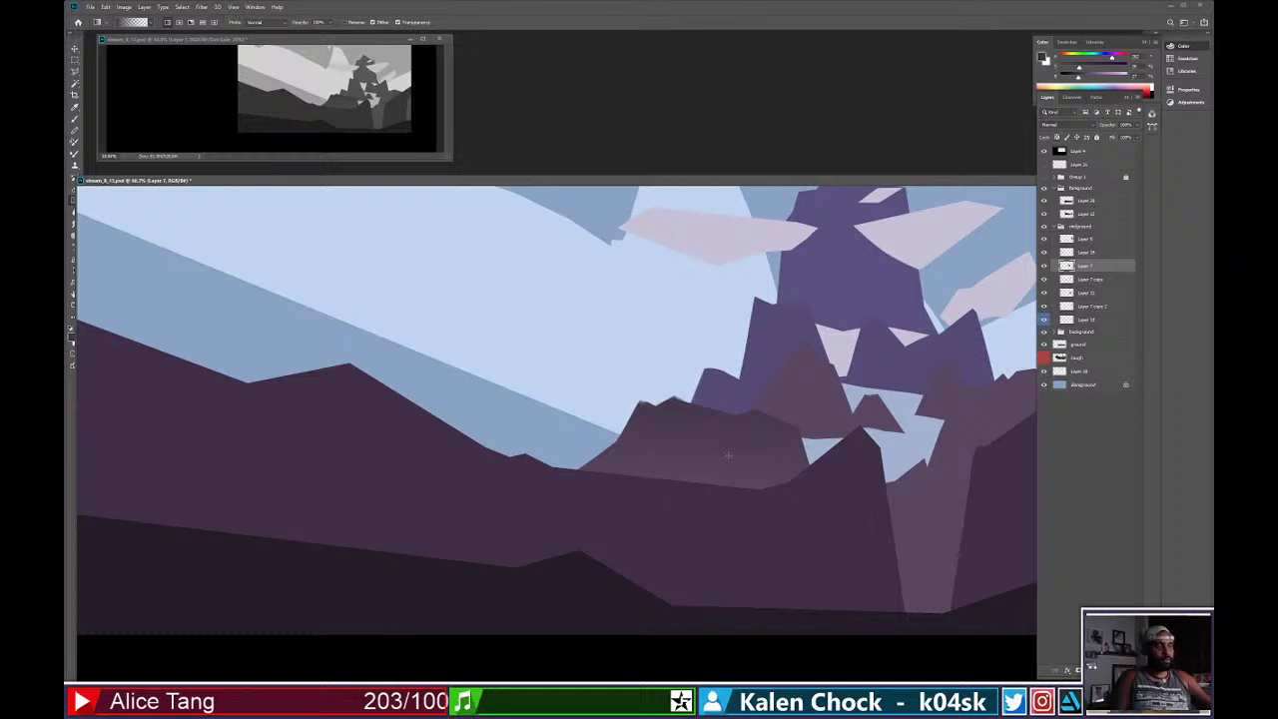
# Erase along the left-foot rock's left slope and crest with a different eraser preset to give it a straighter, cleaner peak.
pyautogui.press('e')
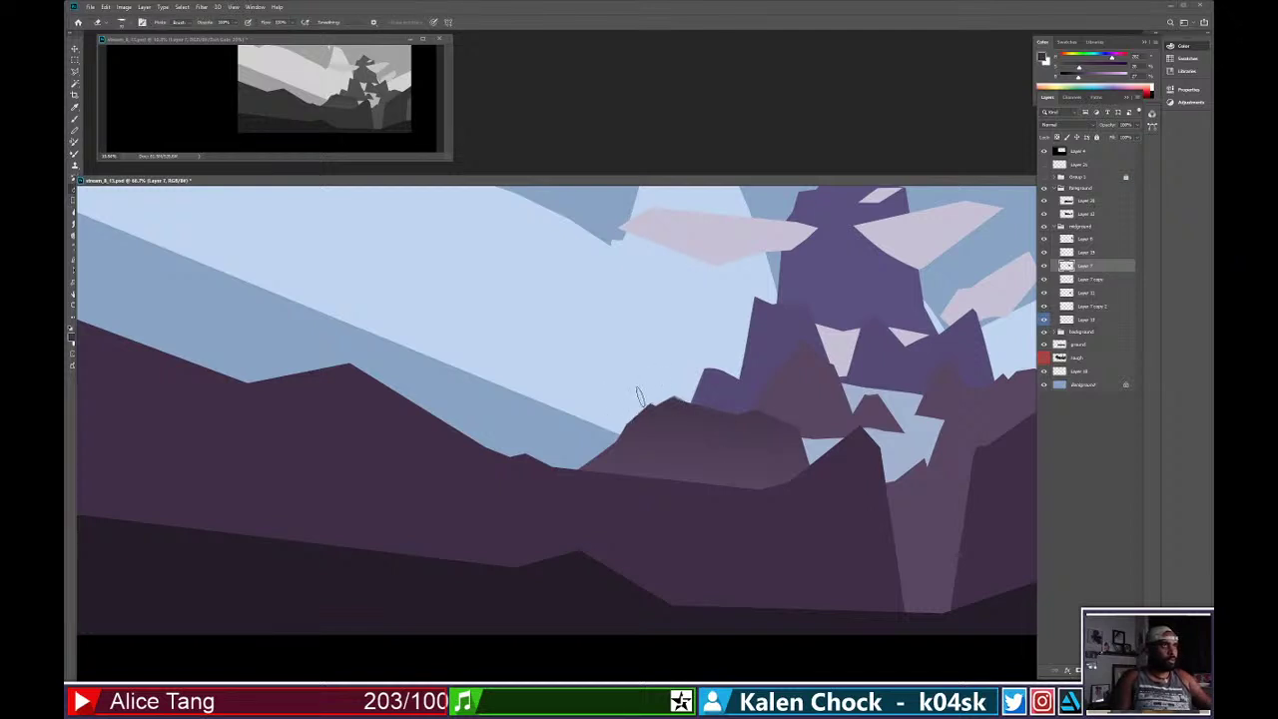
pyautogui.rightClick(656, 356)
pyautogui.click(656, 376)
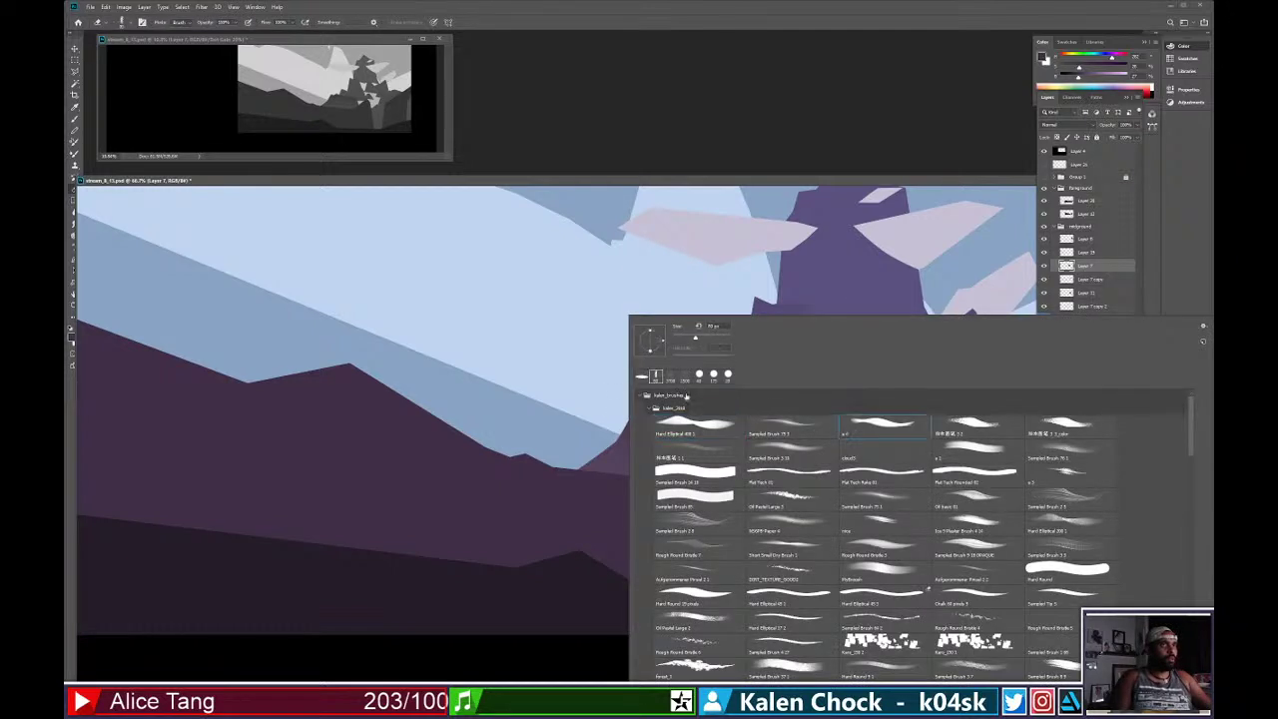
pyautogui.click(612, 385)
pyautogui.moveTo(603, 432); pyautogui.dragTo(664, 377)
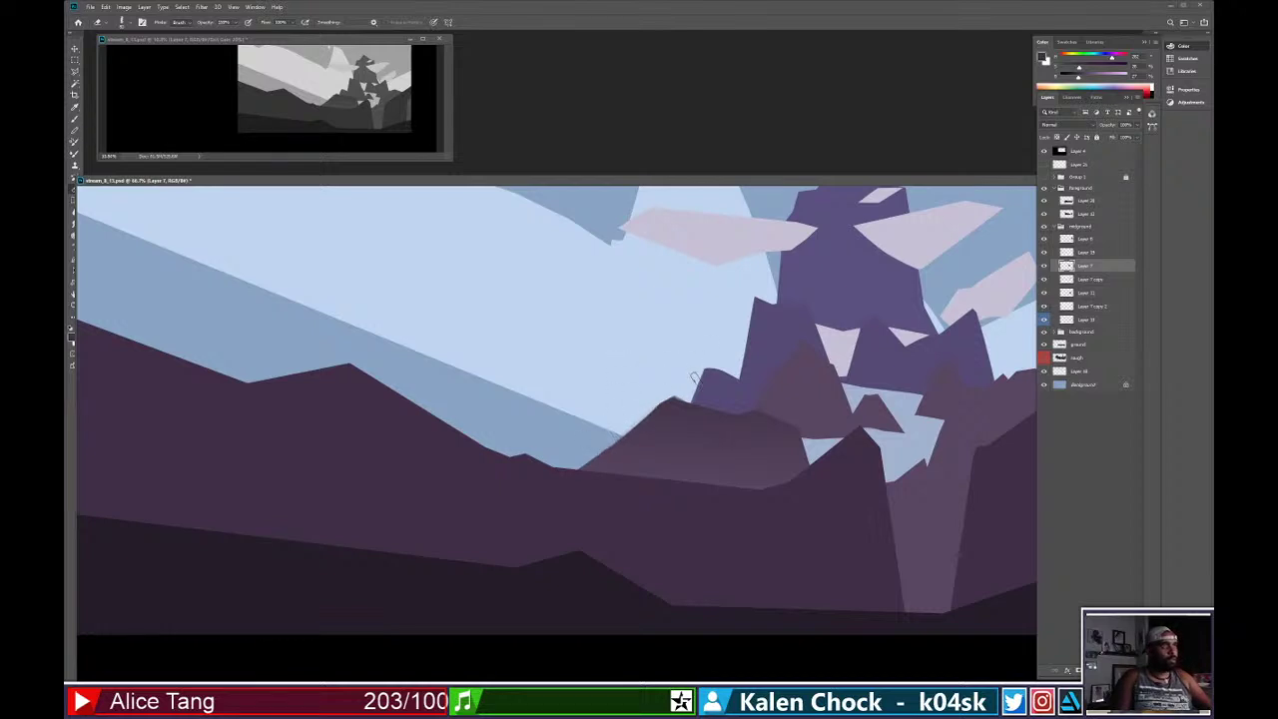
pyautogui.moveTo(659, 388); pyautogui.dragTo(701, 403)
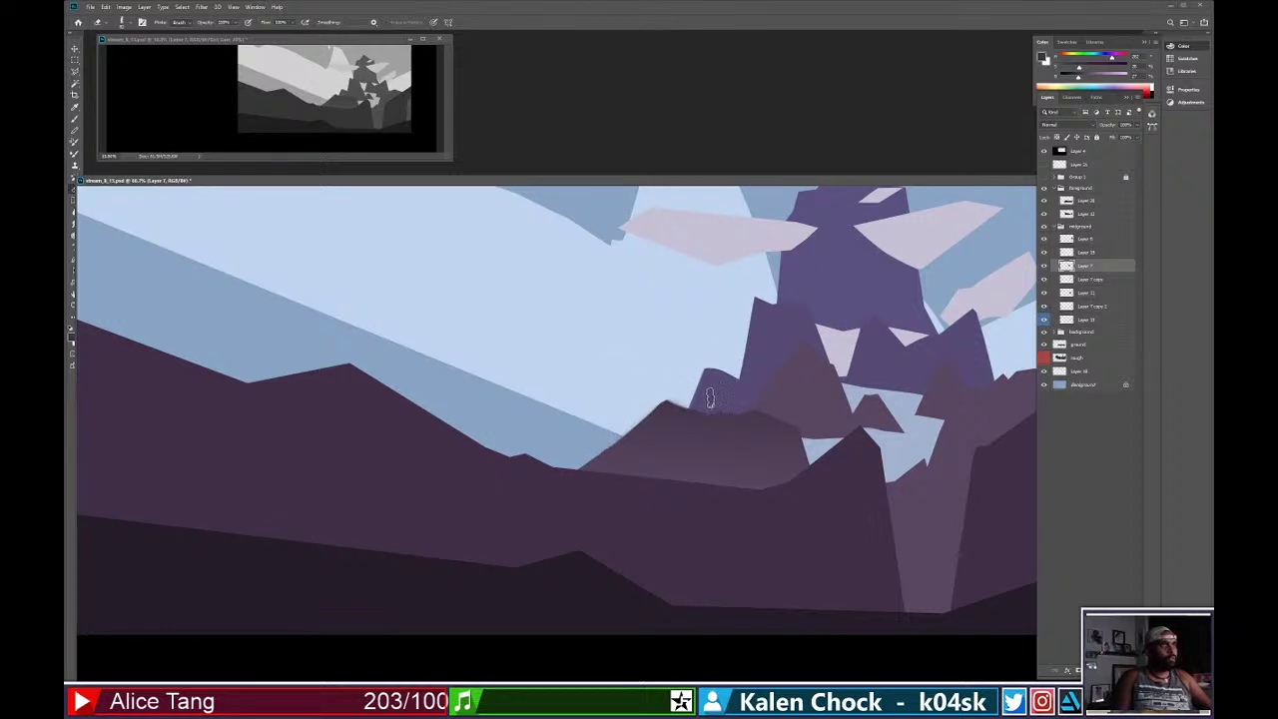
# Paint the left-foot rock's right slope and lower body darker with its sampled dark purple, extending the slope down to the foreground ridge.
pyautogui.press('b')
pyautogui.keyDown('alt'); pyautogui.click(761, 453); pyautogui.keyUp('alt')
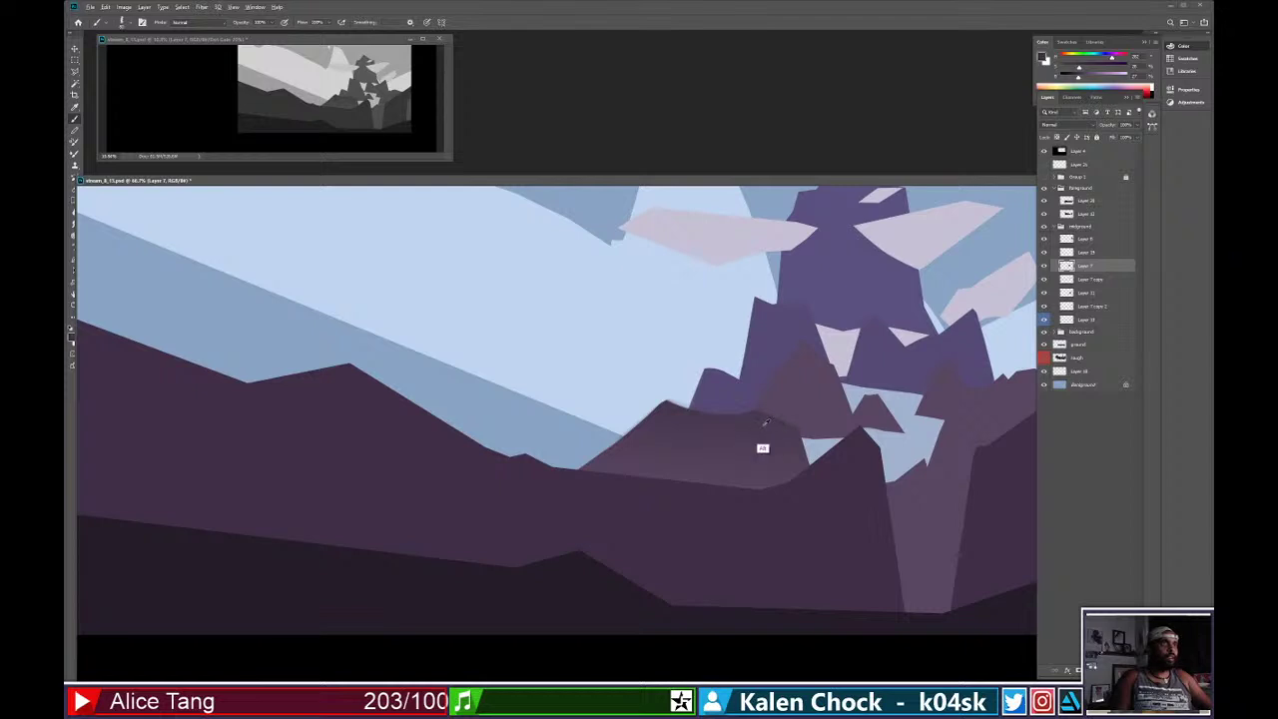
pyautogui.moveTo(765, 424)
pyautogui.mouseDown()
pyautogui.moveTo(799, 457)
pyautogui.moveTo(783, 425)
pyautogui.moveTo(834, 488)
pyautogui.mouseUp()
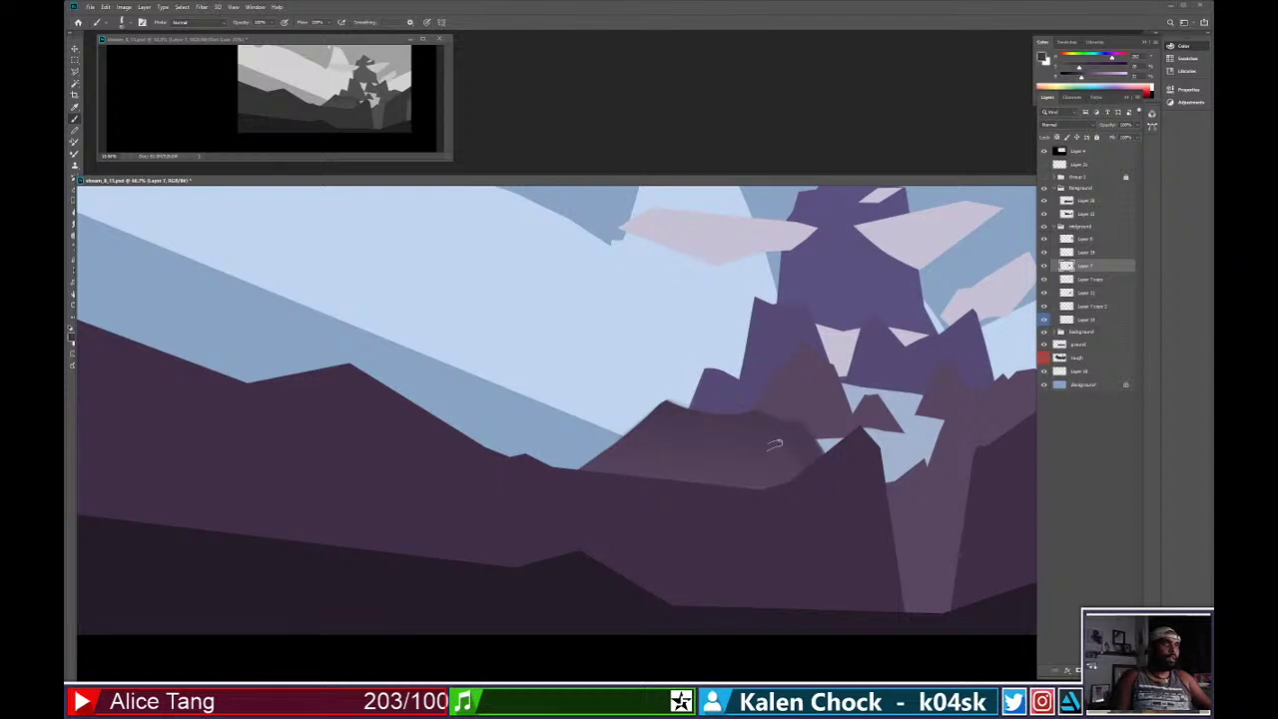
pyautogui.moveTo(750, 485)
pyautogui.mouseDown()
pyautogui.moveTo(694, 441)
pyautogui.moveTo(768, 528)
pyautogui.moveTo(733, 462)
pyautogui.moveTo(652, 467)
pyautogui.moveTo(674, 429)
pyautogui.moveTo(541, 528)
pyautogui.mouseUp()
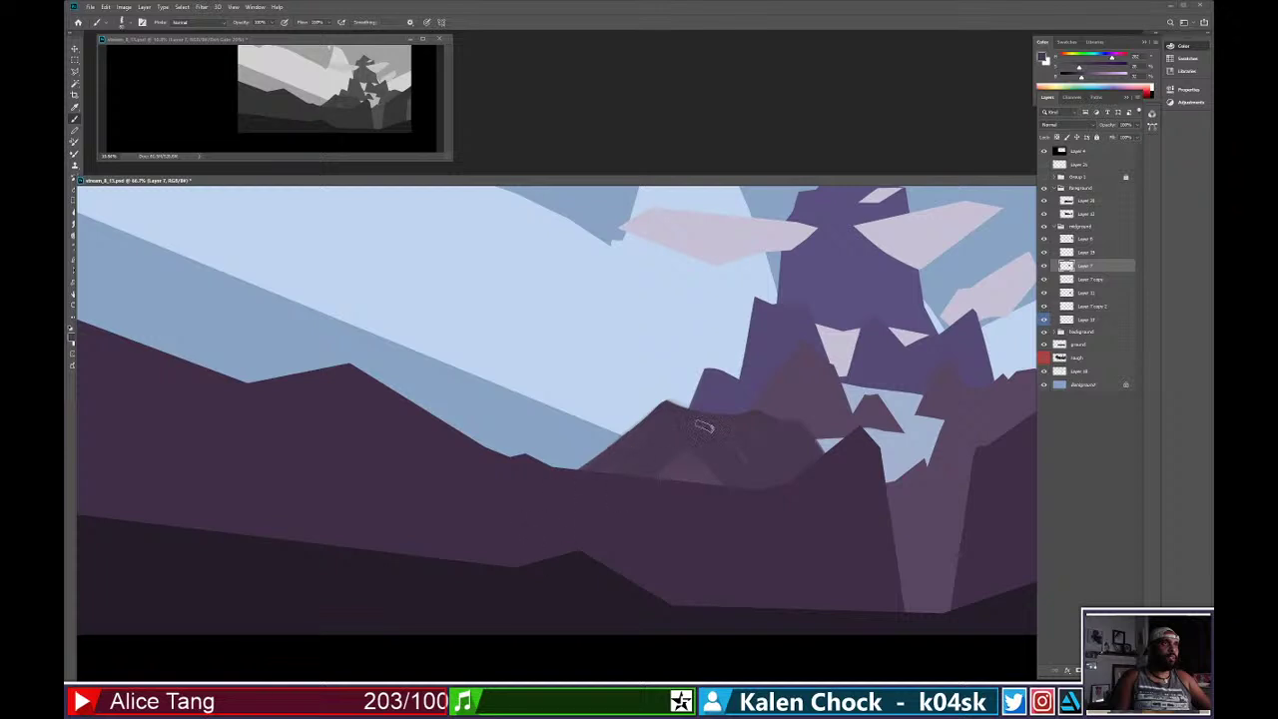
pyautogui.moveTo(705, 427); pyautogui.dragTo(676, 518)
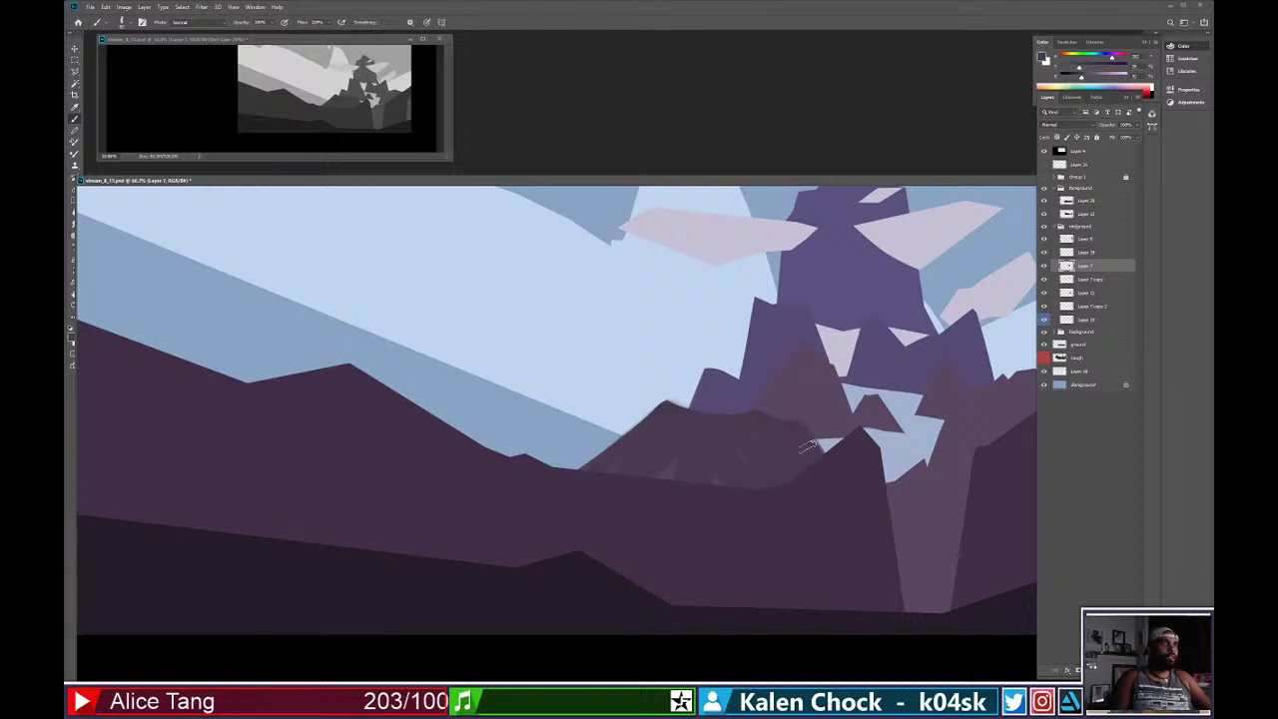
# Darken the remaining pale spots at the left-foot rock's base and paint lighter purple slanted strokes across its lower slope.
pyautogui.press('z')
pyautogui.moveTo(813, 479)
pyautogui.mouseDown()
pyautogui.moveTo(784, 473)
pyautogui.moveTo(872, 437)
pyautogui.mouseUp()
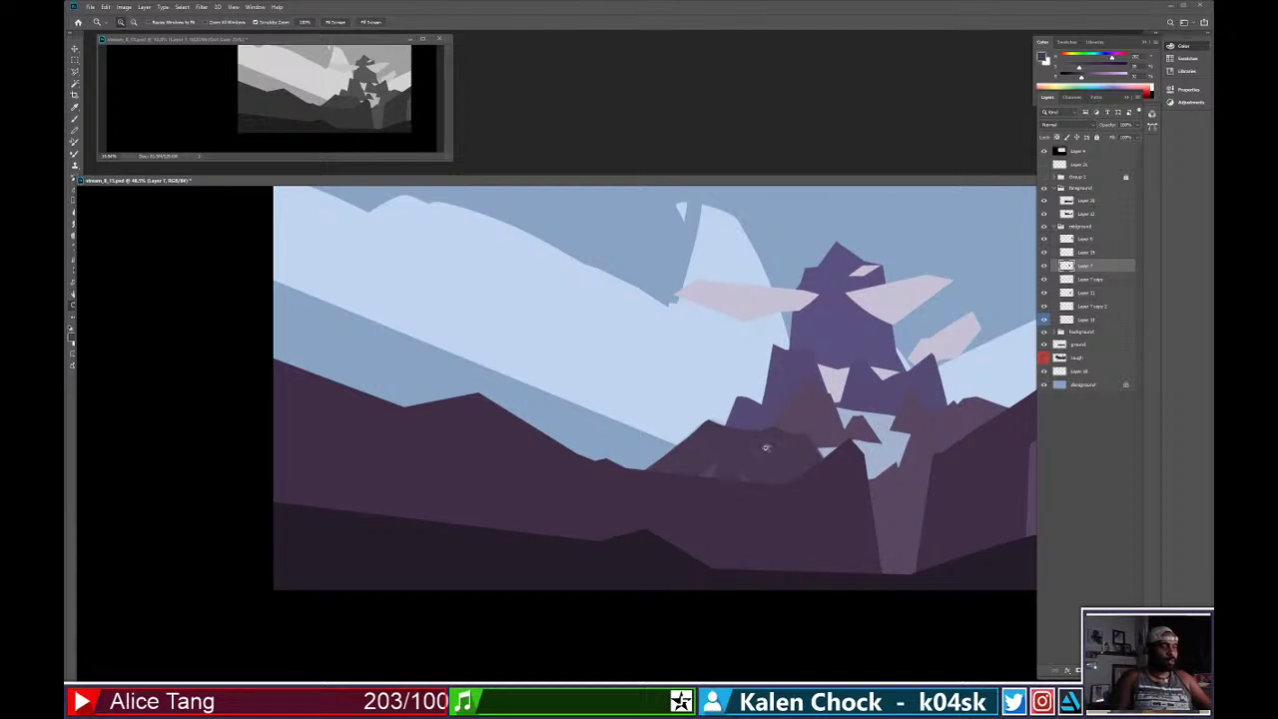
pyautogui.press('b')
pyautogui.moveTo(715, 465)
pyautogui.mouseDown()
pyautogui.moveTo(814, 457)
pyautogui.moveTo(759, 484)
pyautogui.moveTo(756, 503)
pyautogui.moveTo(763, 466)
pyautogui.moveTo(642, 498)
pyautogui.moveTo(797, 467)
pyautogui.moveTo(627, 505)
pyautogui.mouseUp()
pyautogui.keyDown('alt'); pyautogui.click(803, 446); pyautogui.keyUp('alt')
pyautogui.moveTo(809, 446); pyautogui.dragTo(669, 503)
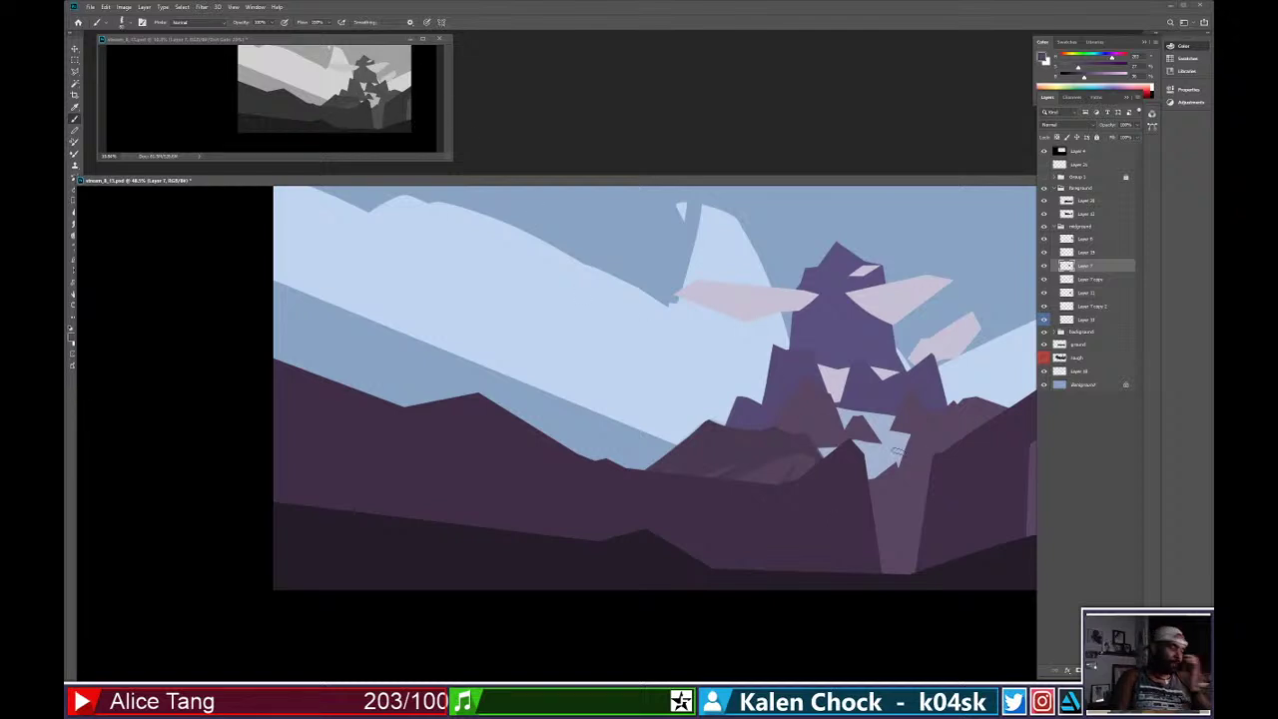
# Sample the foreground ridge's purple, select Layer 12, and paint the peak beside the channel wider on its channel side.
pyautogui.hotkey('ctrl', 'space')
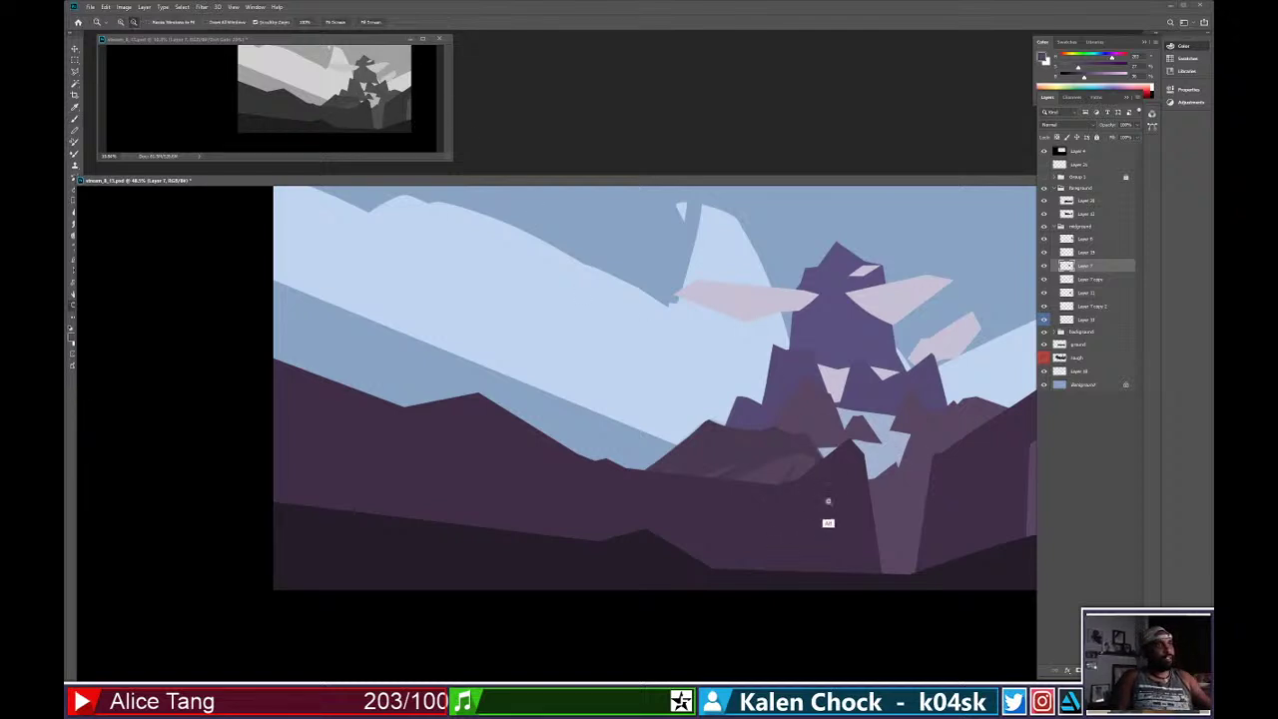
pyautogui.moveTo(829, 502); pyautogui.dragTo(810, 506)
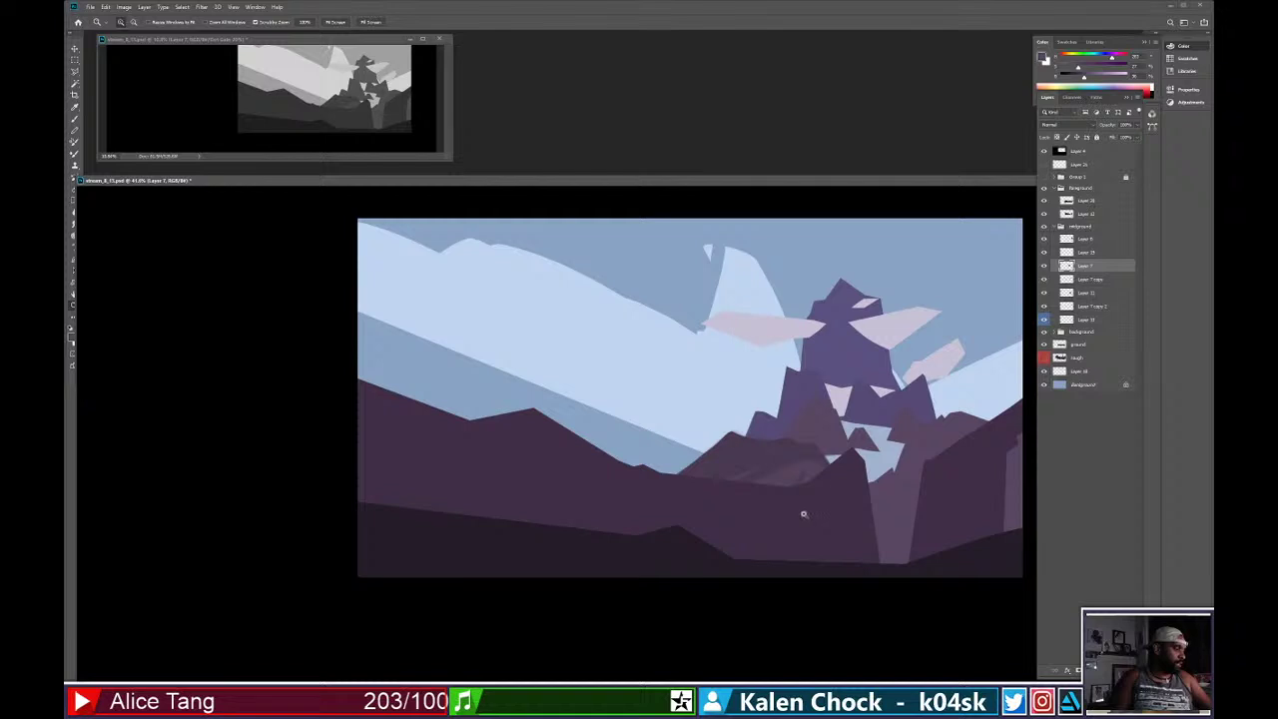
pyautogui.press('b')
pyautogui.keyDown('alt'); pyautogui.click(813, 502); pyautogui.keyUp('alt')
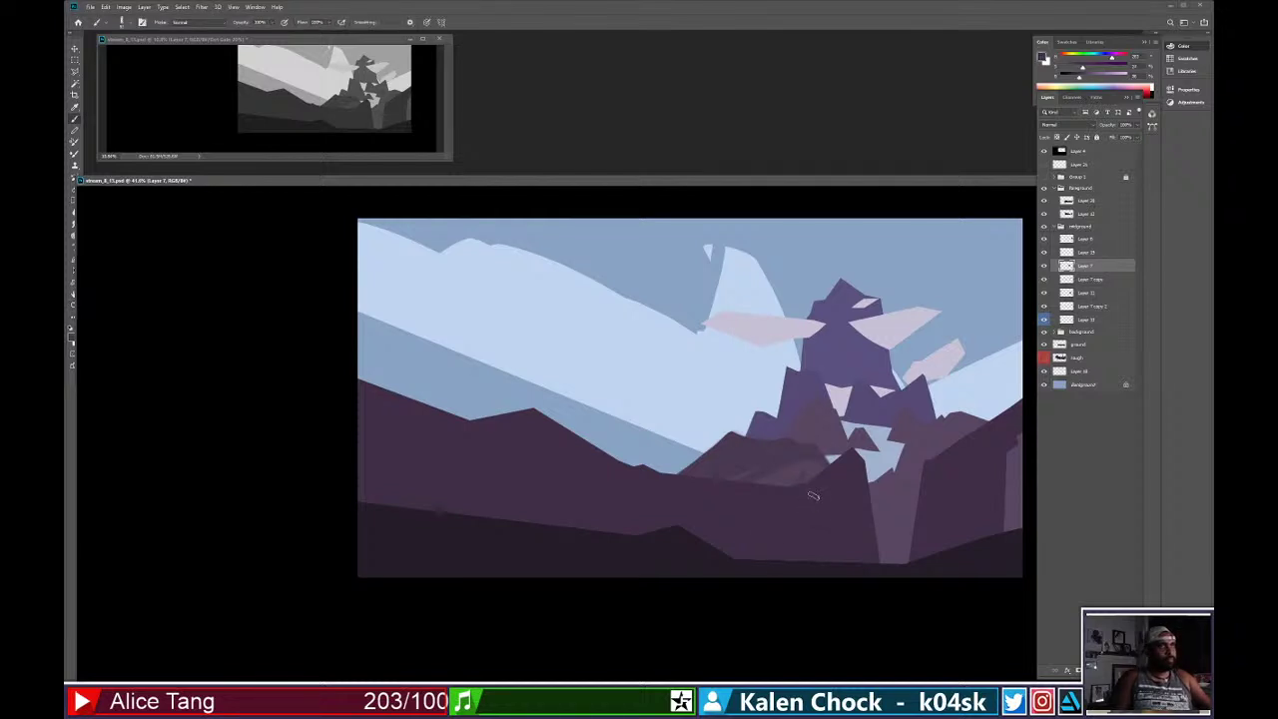
pyautogui.keyDown('ctrl'); pyautogui.click(834, 504); pyautogui.keyUp('ctrl')
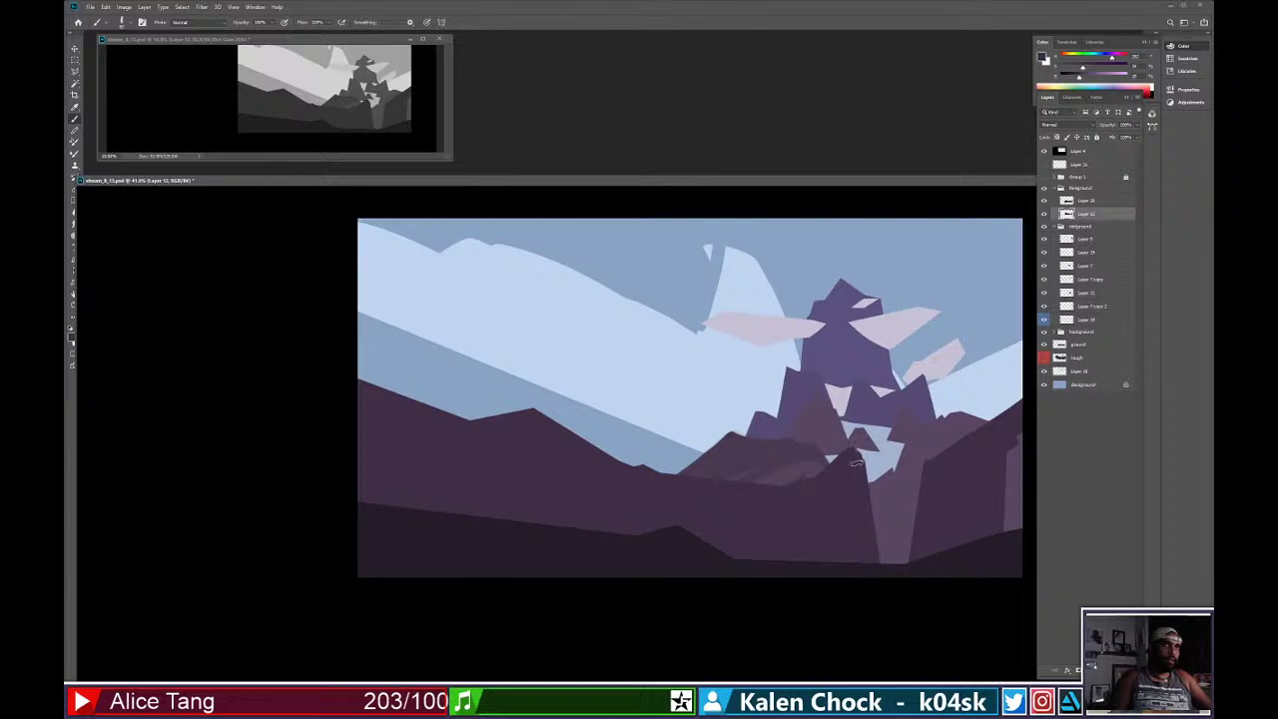
pyautogui.moveTo(859, 463); pyautogui.dragTo(888, 589)
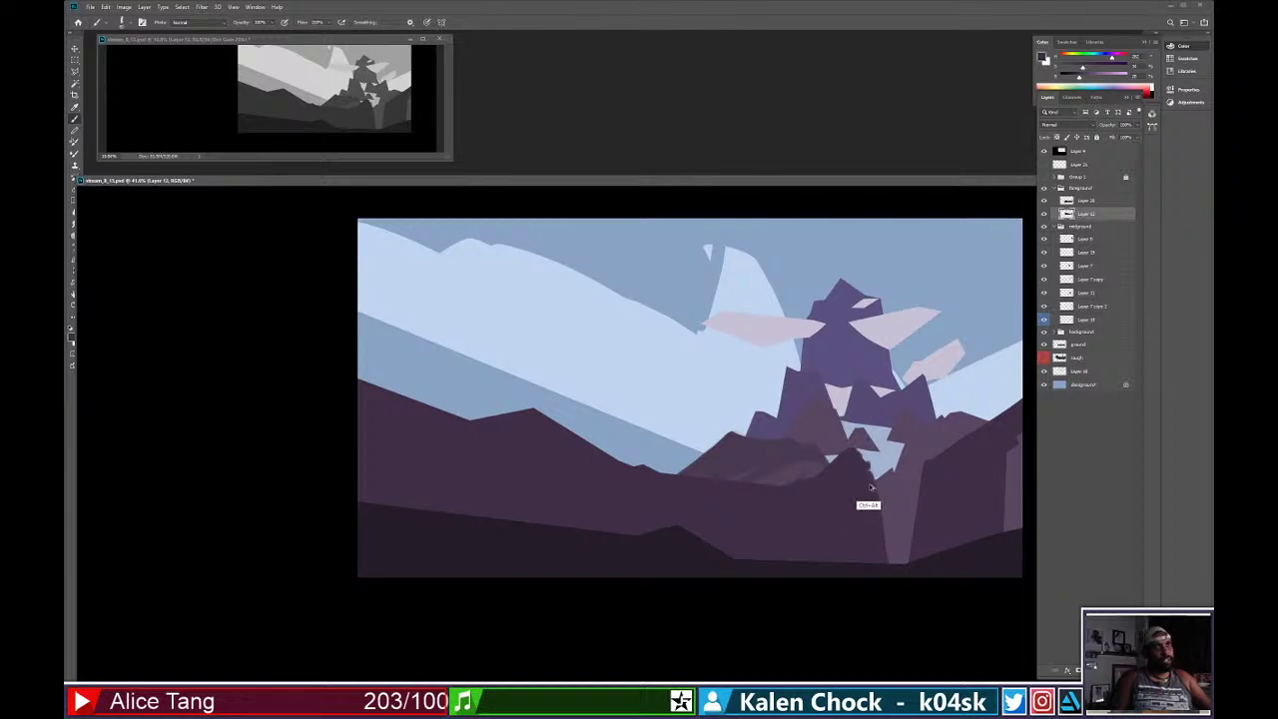
pyautogui.moveTo(861, 466); pyautogui.dragTo(881, 586)
# Reshape the crest of the ridge peak beside the channel by alternately painting and erasing, trimming its top lower.
pyautogui.press('e')
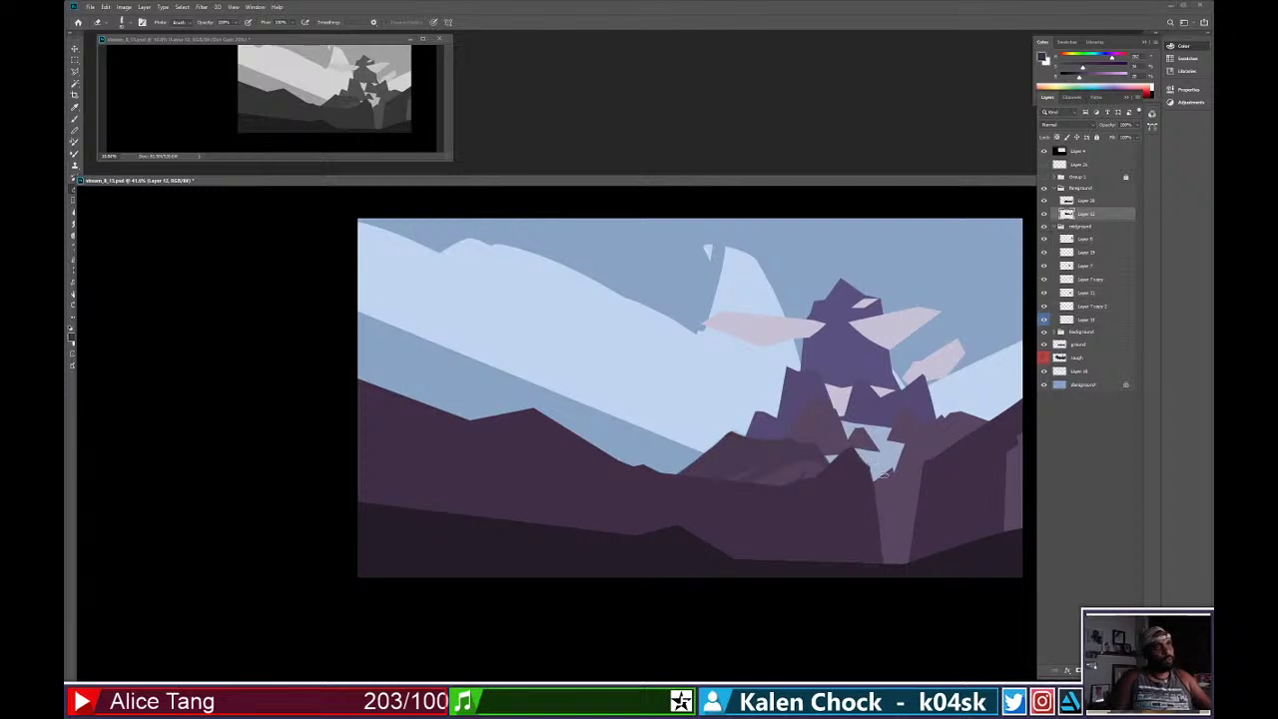
pyautogui.press('b')
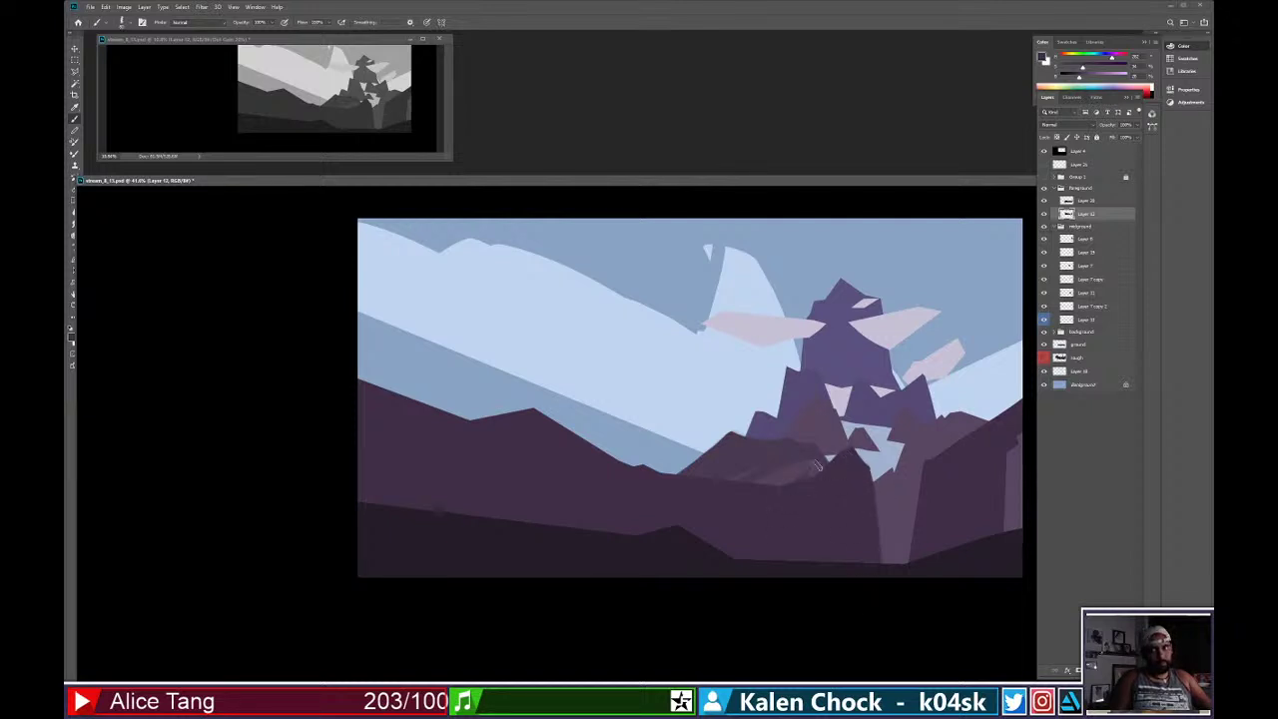
pyautogui.press('e')
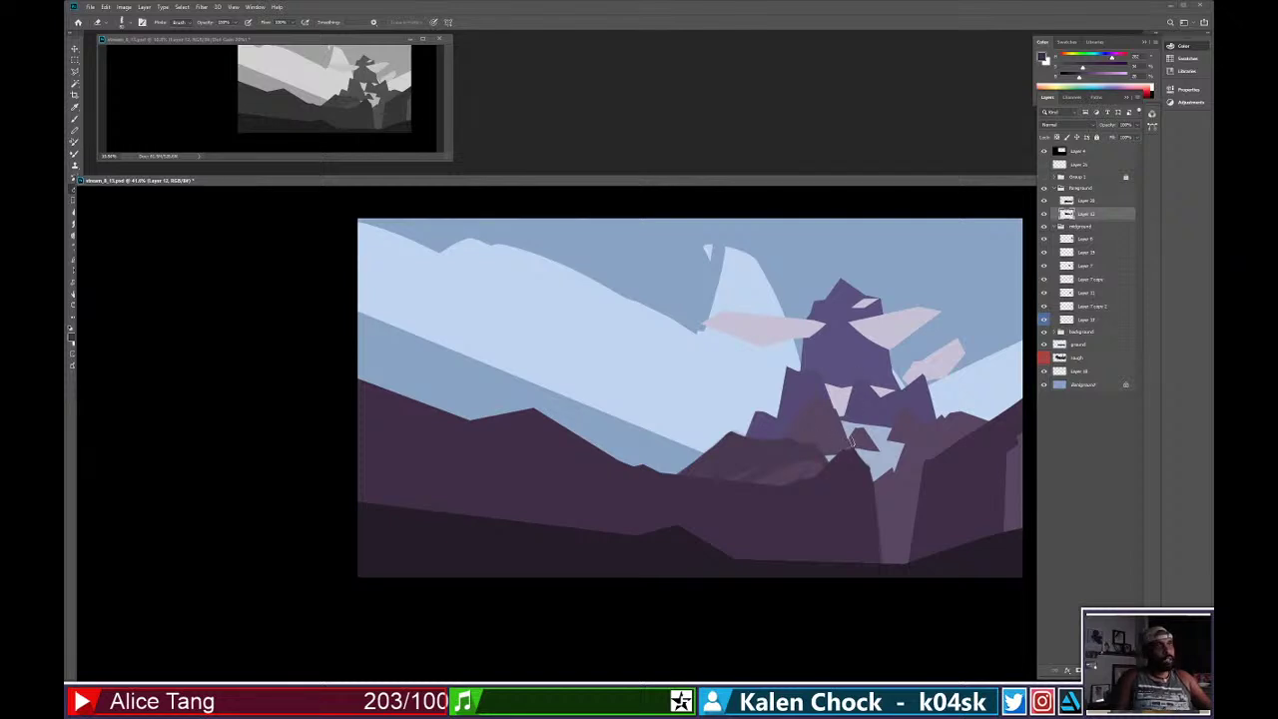
pyautogui.press('b')
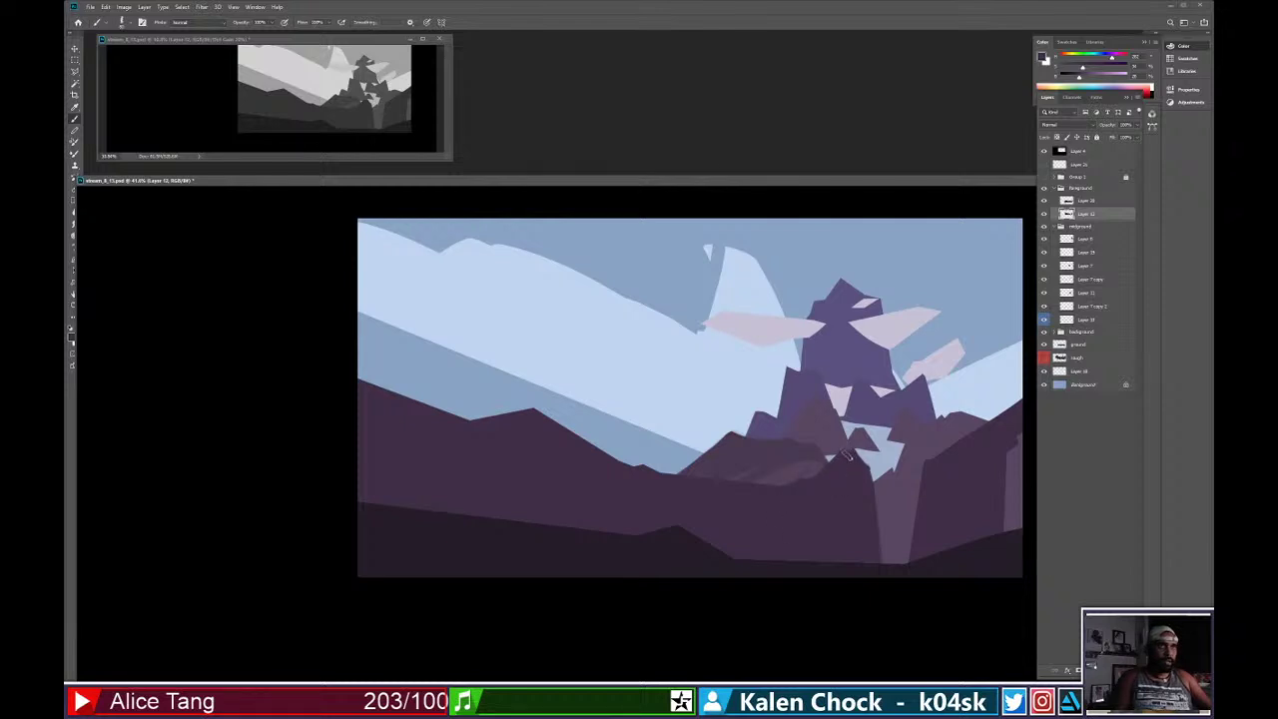
pyautogui.press('e')
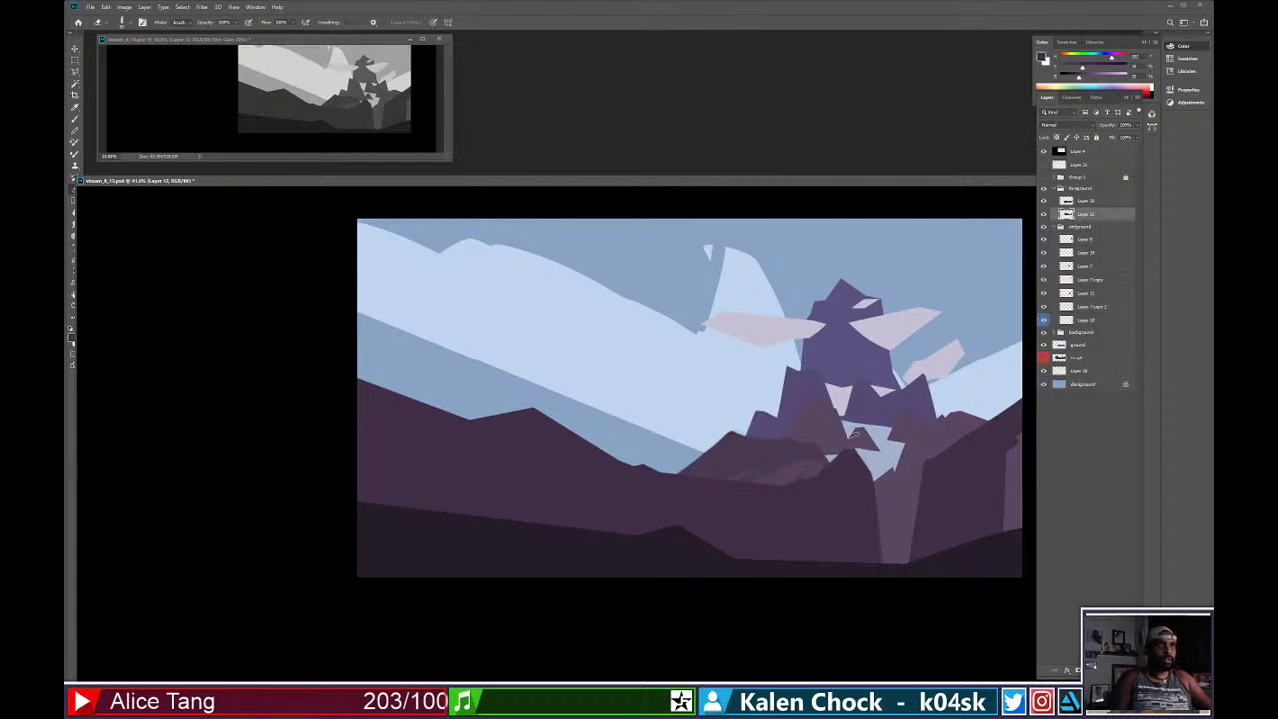
pyautogui.moveTo(864, 475); pyautogui.dragTo(857, 449)
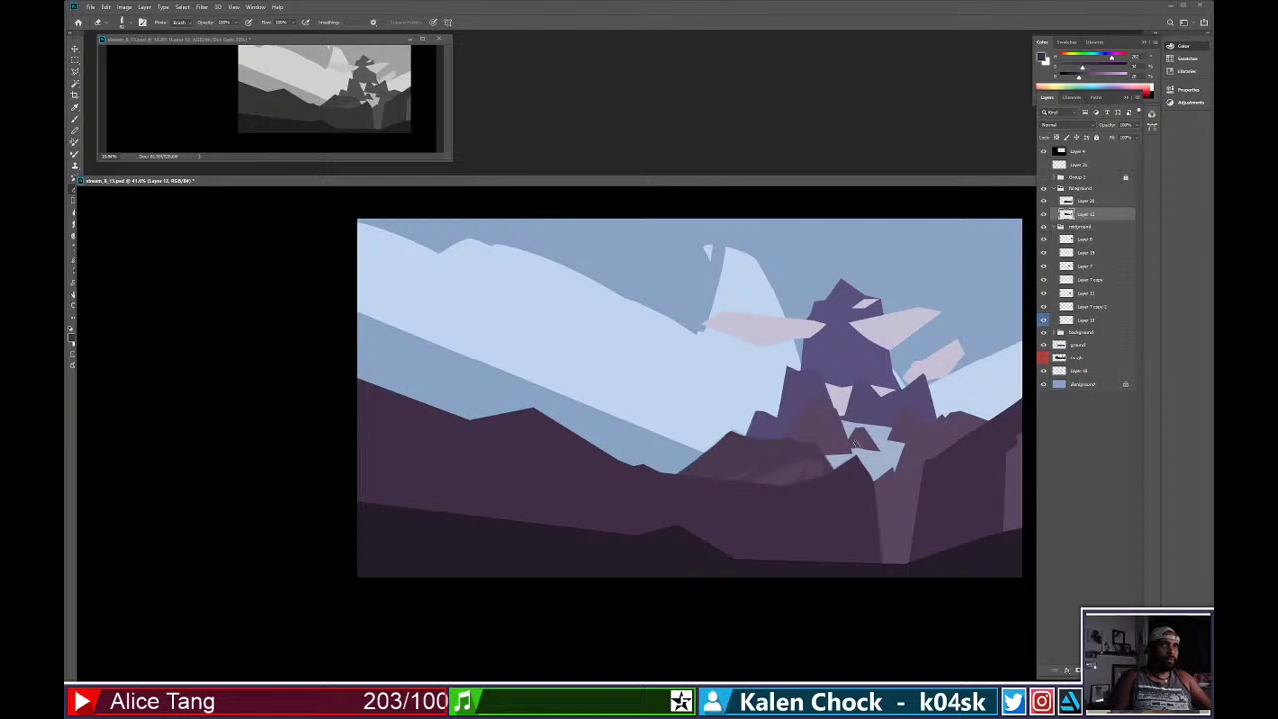
# Extend the ridge peak toward the channel and erase along its channel side to leave a straight, steep edge.
pyautogui.press('b')
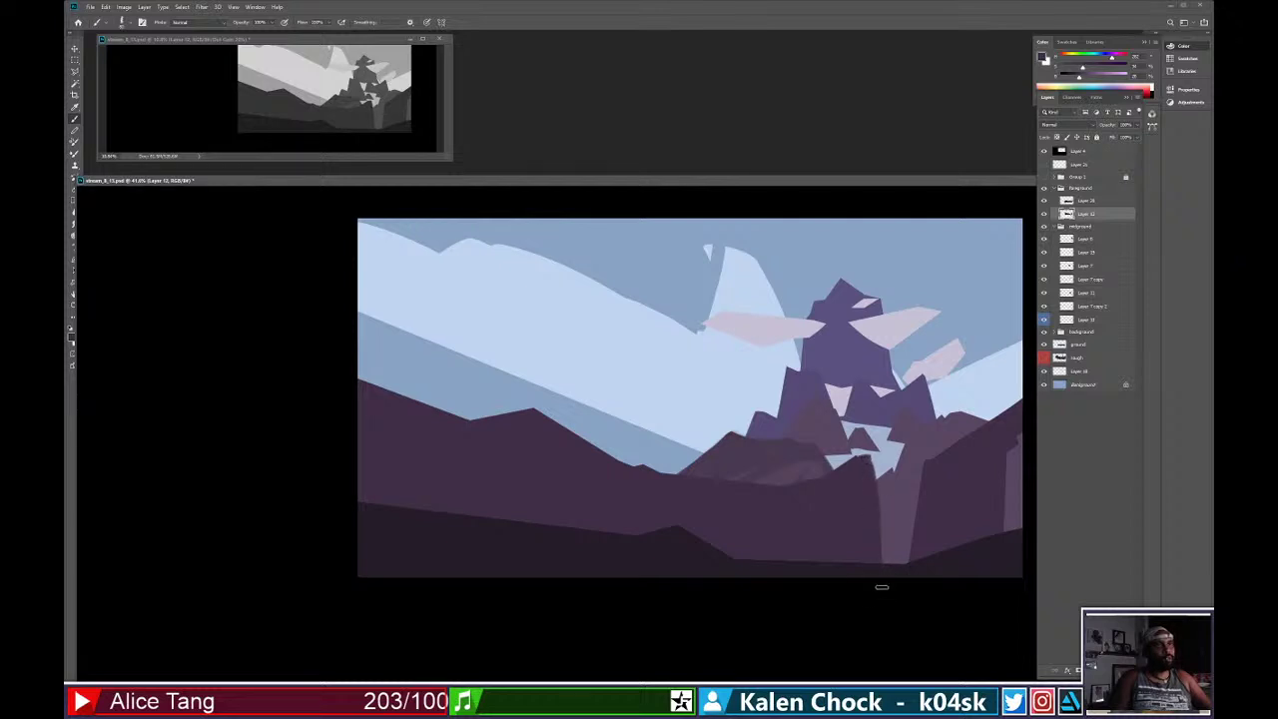
pyautogui.press('e')
pyautogui.moveTo(880, 460); pyautogui.dragTo(891, 589)
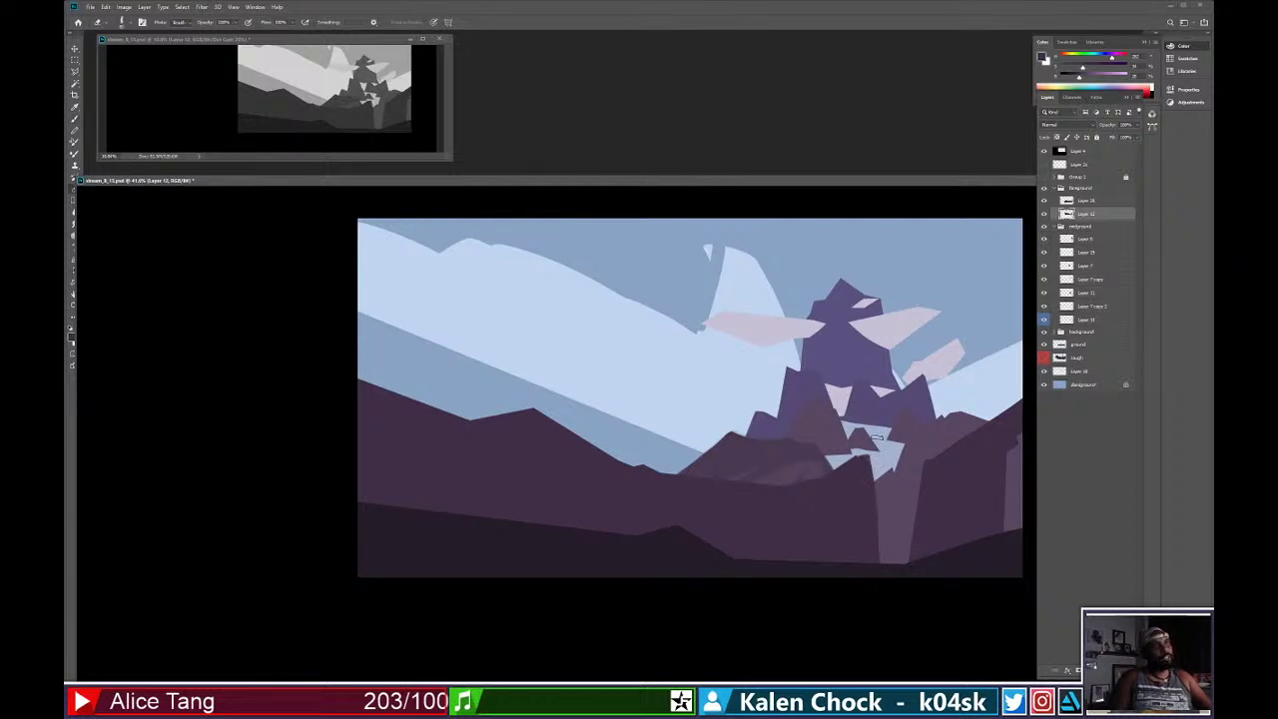
pyautogui.moveTo(877, 437); pyautogui.dragTo(888, 574)
pyautogui.hotkey('ctrl', 'z')
pyautogui.moveTo(873, 455); pyautogui.dragTo(891, 602)
# Collapse the foreground and midground layer groups with the whole painting in view.
pyautogui.hotkey('alt', 'space')
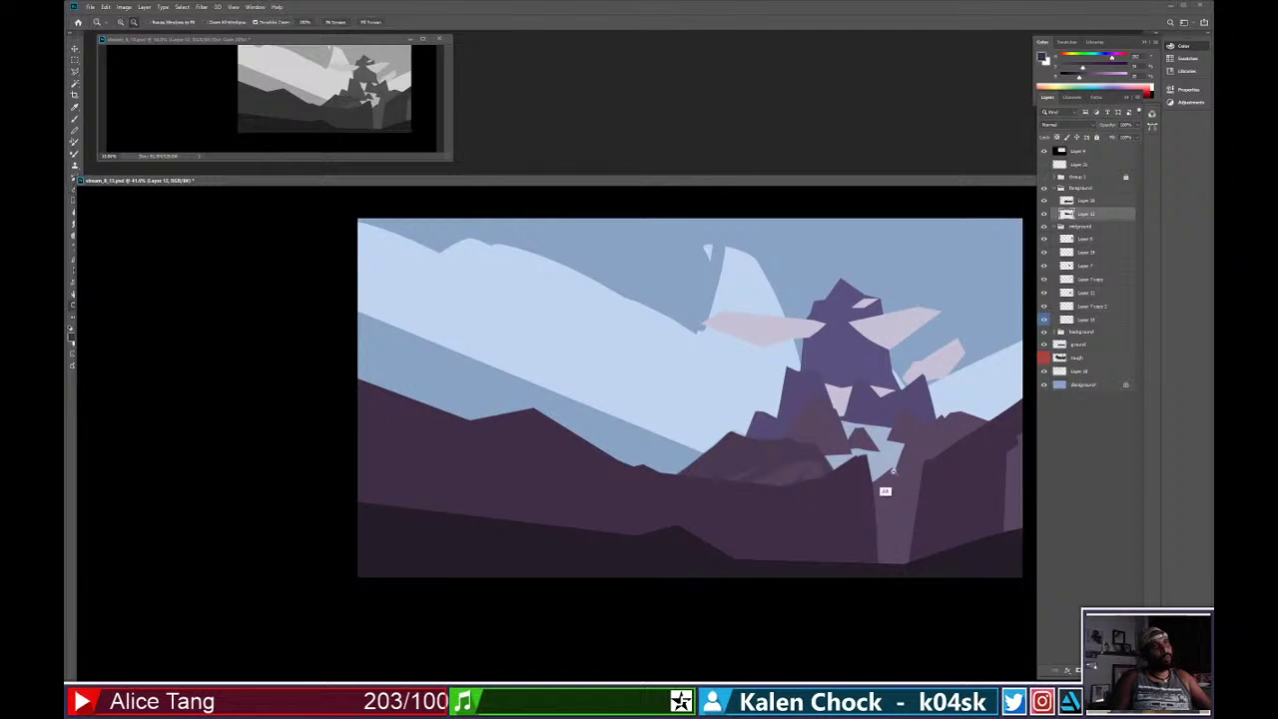
pyautogui.moveTo(885, 469); pyautogui.dragTo(849, 474)
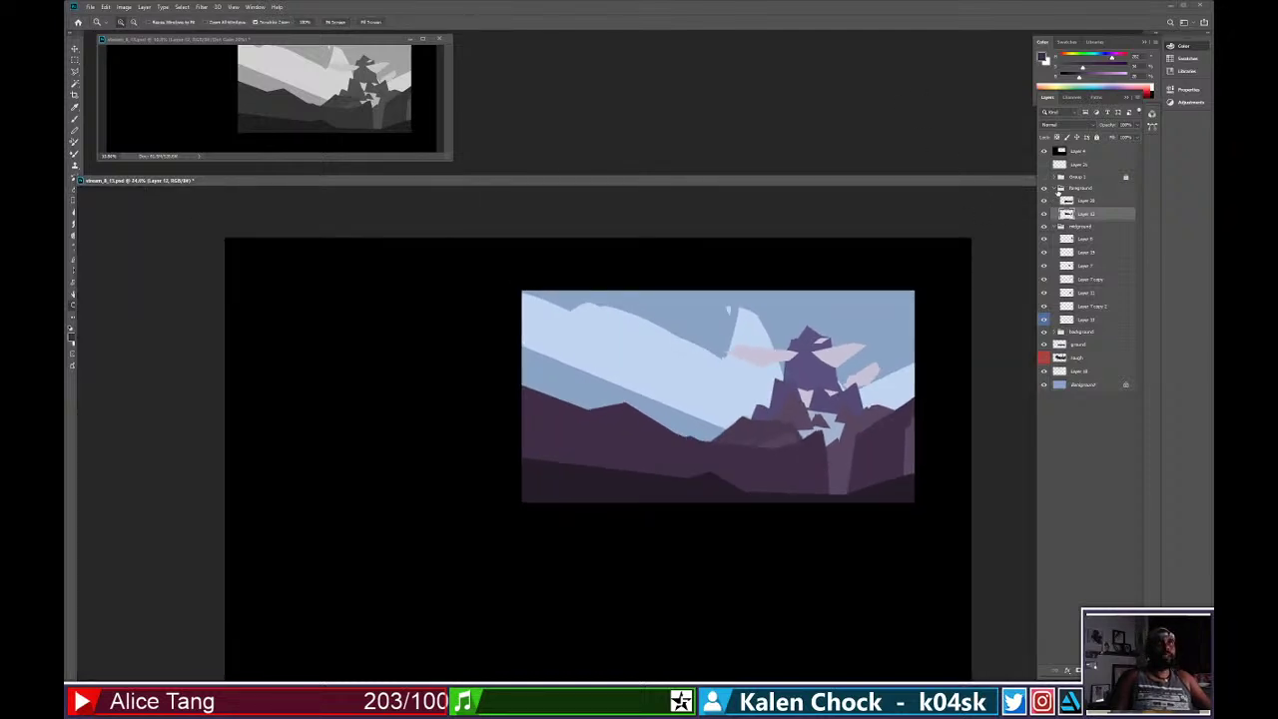
pyautogui.click(1063, 189)
pyautogui.click(1059, 188)
pyautogui.click(1060, 200)
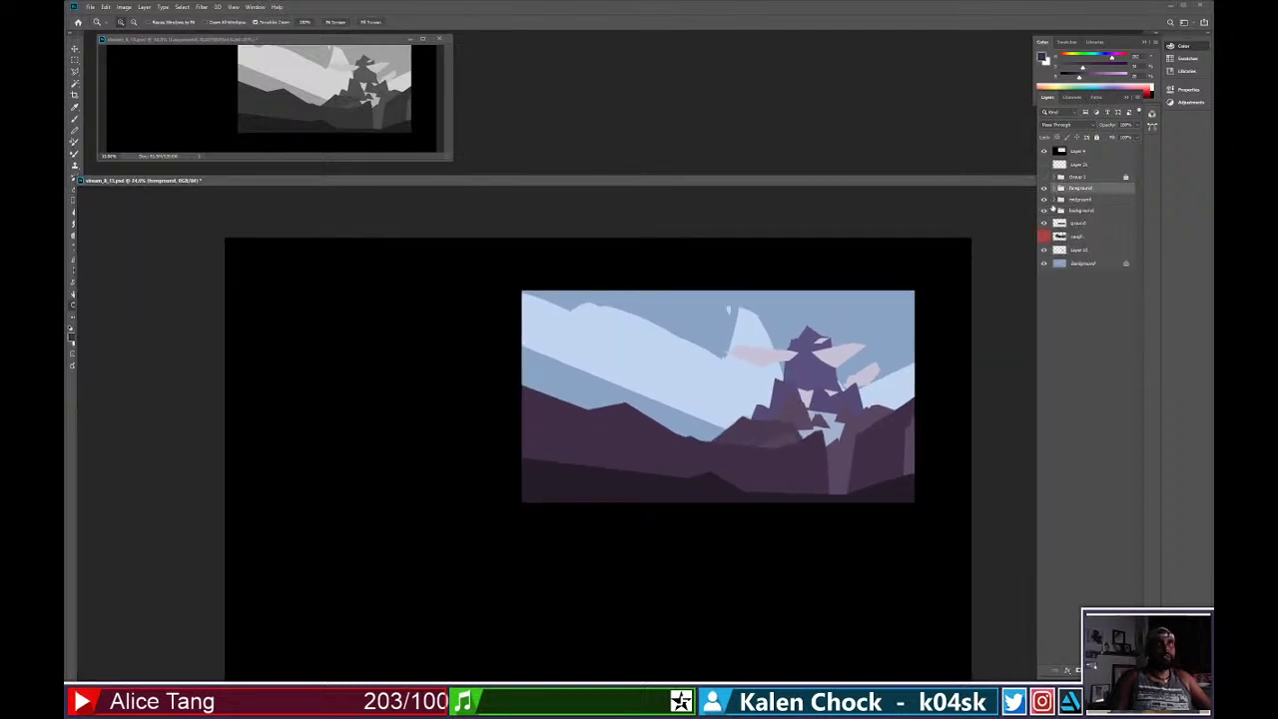
# Hide the landscape layers and the black frame on Layer 4, then unlock Group 1 and raise its fill to strengthen the perspective grid.
pyautogui.moveTo(1047, 225); pyautogui.dragTo(1045, 215)
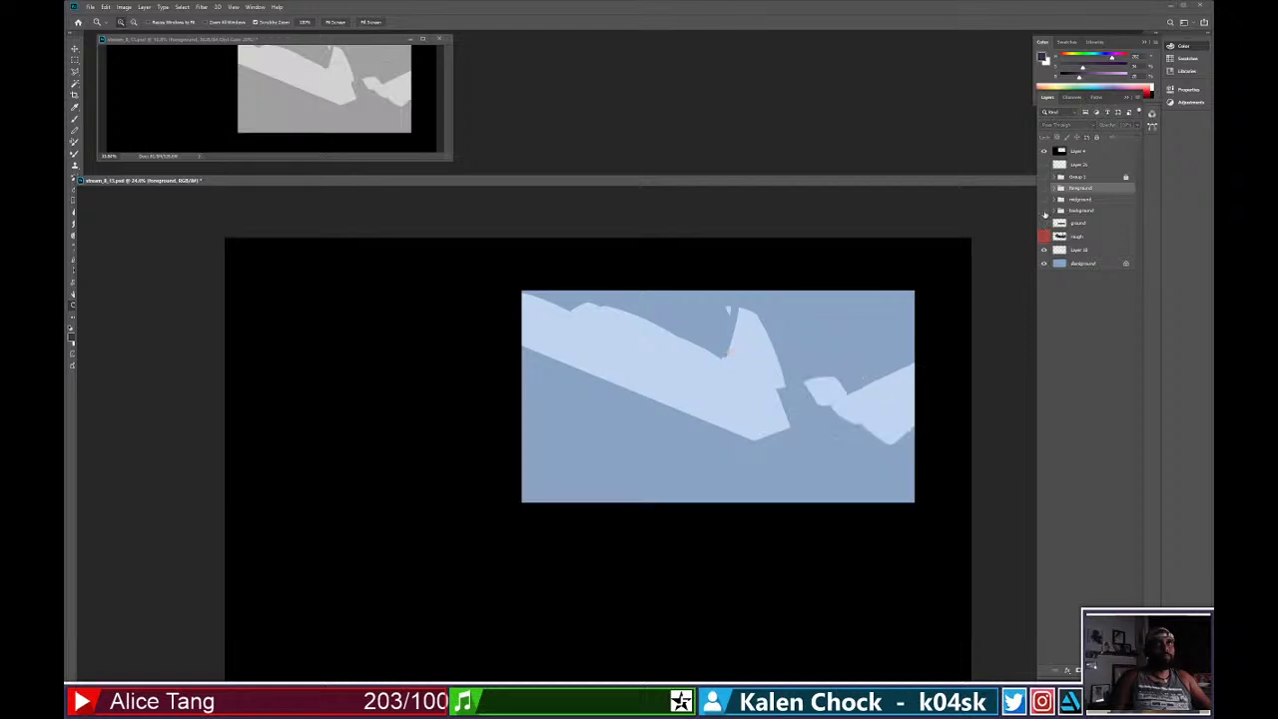
pyautogui.click(1045, 150)
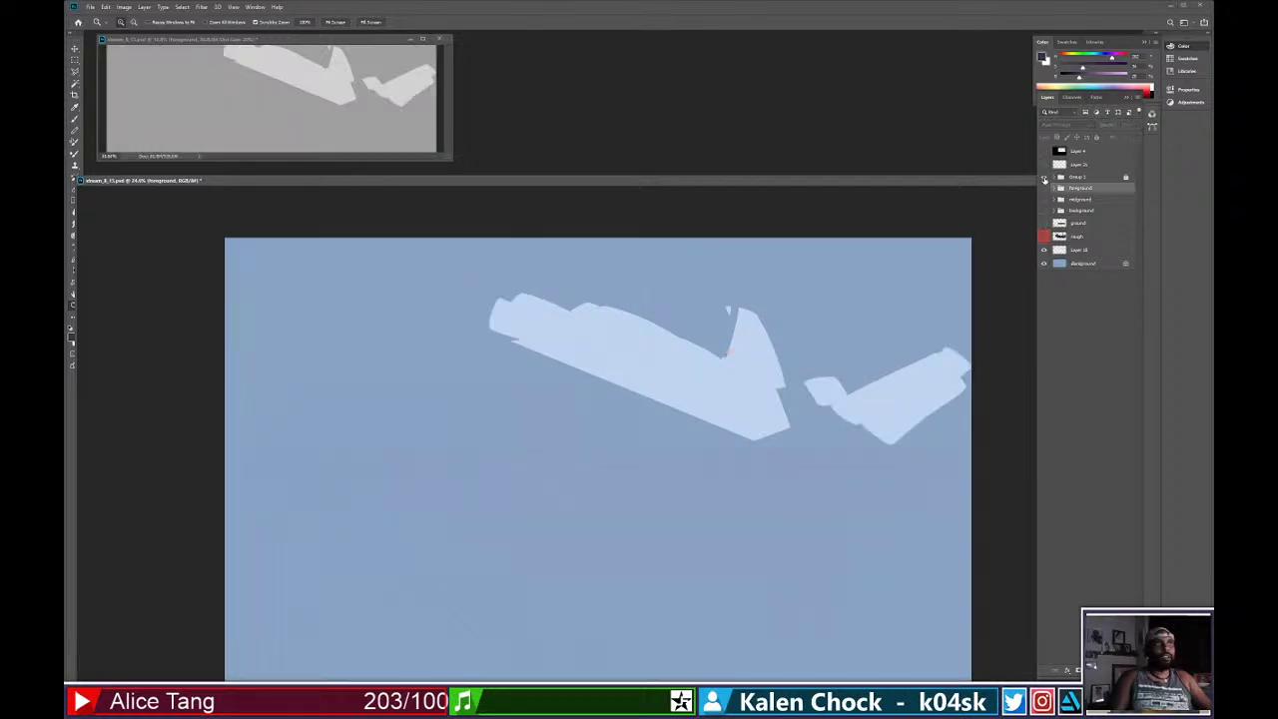
pyautogui.click(1105, 176)
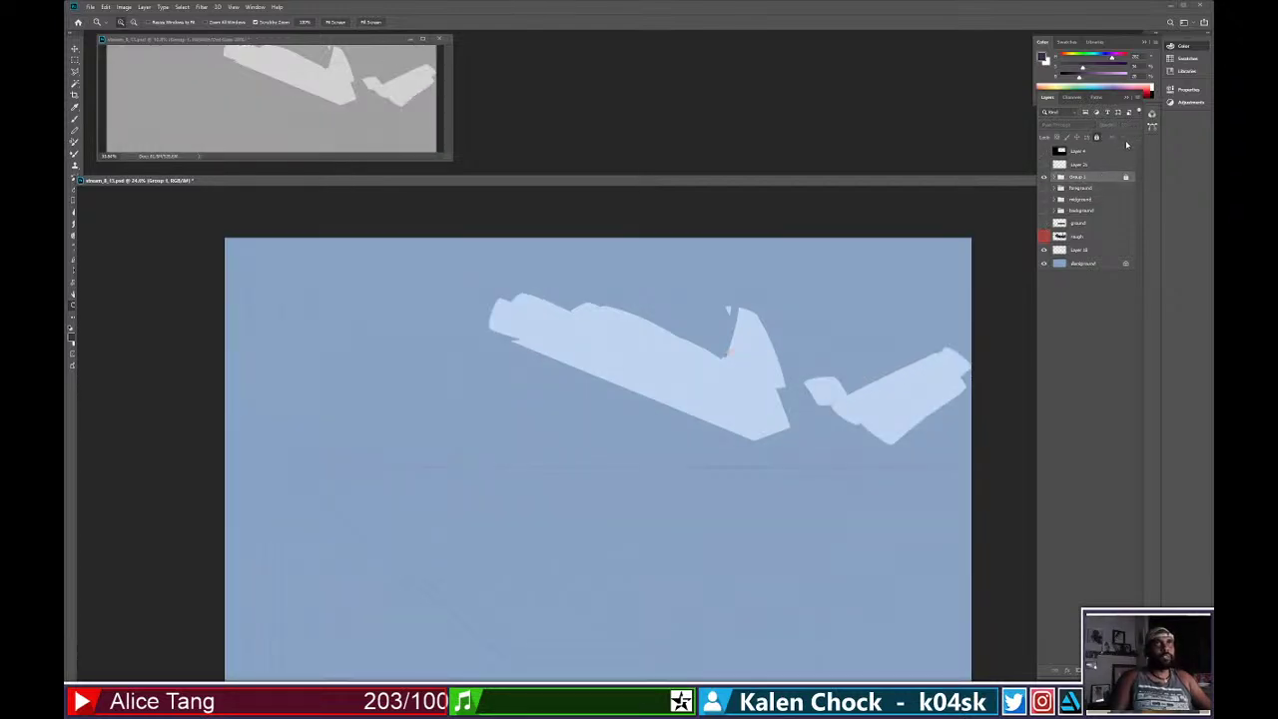
pyautogui.click(1097, 137)
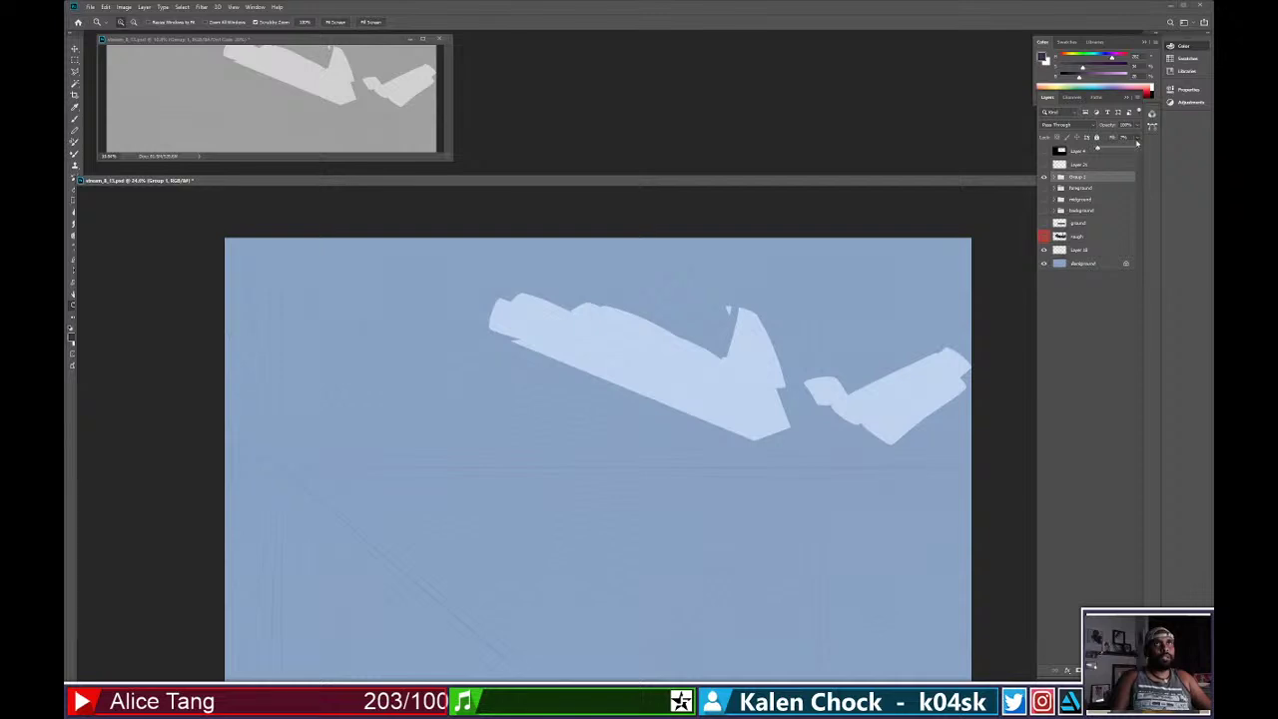
pyautogui.moveTo(1122, 147); pyautogui.dragTo(1133, 150)
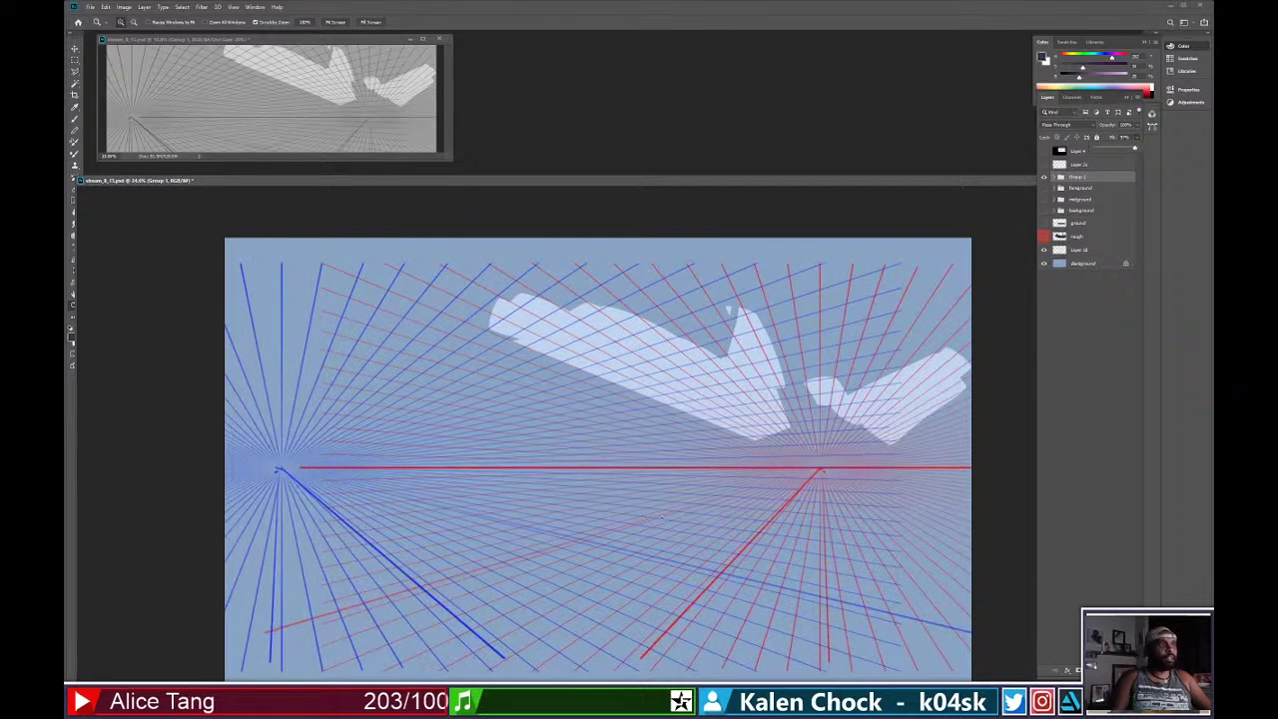
# Check the small blue sketch above Group 1 against the perspective grid, leaving the sketch layer hidden.
pyautogui.click(1043, 166)
pyautogui.click(1043, 166)
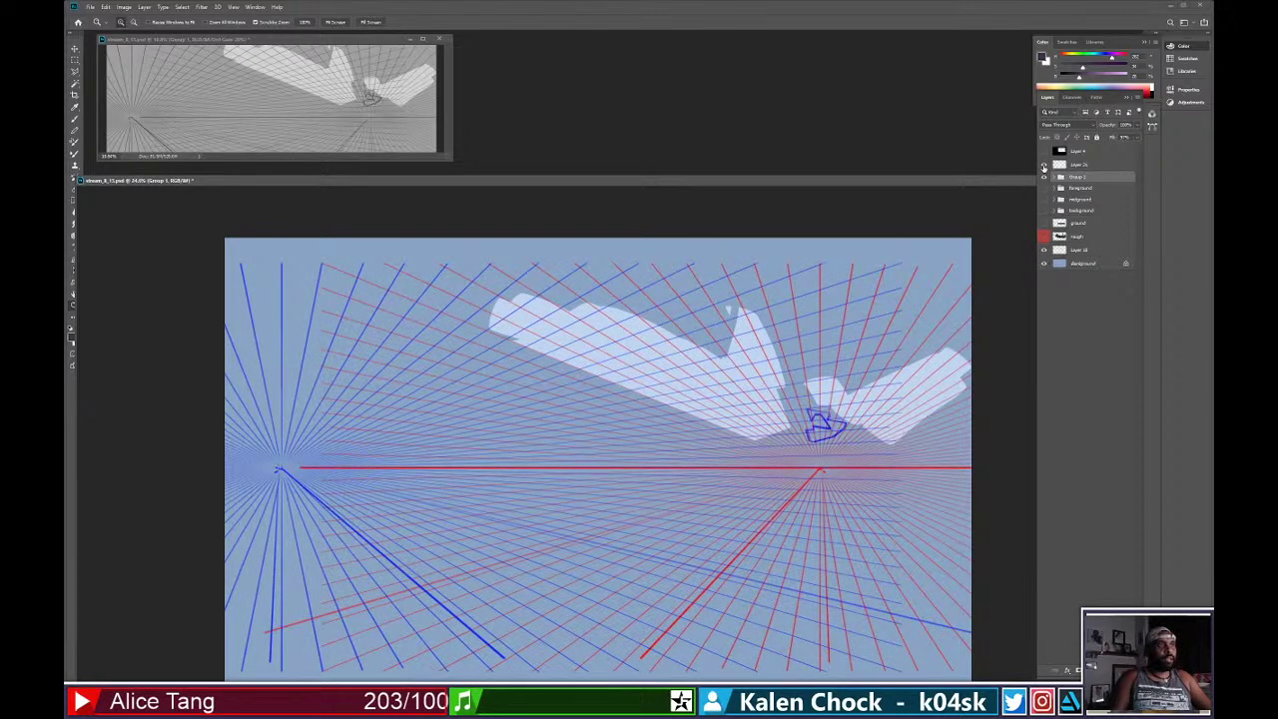
pyautogui.click(1044, 166)
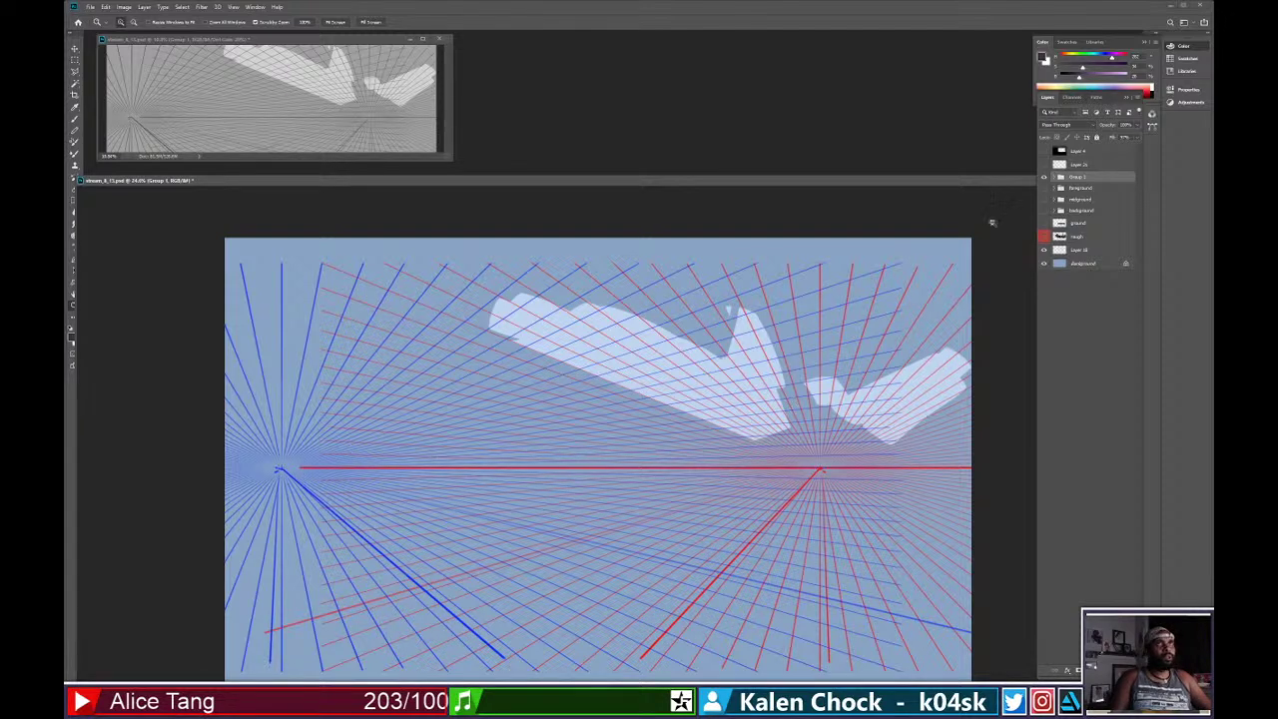
# Show the black frame and the landscape layers again, and hide the perspective grid group.
pyautogui.click(1044, 151)
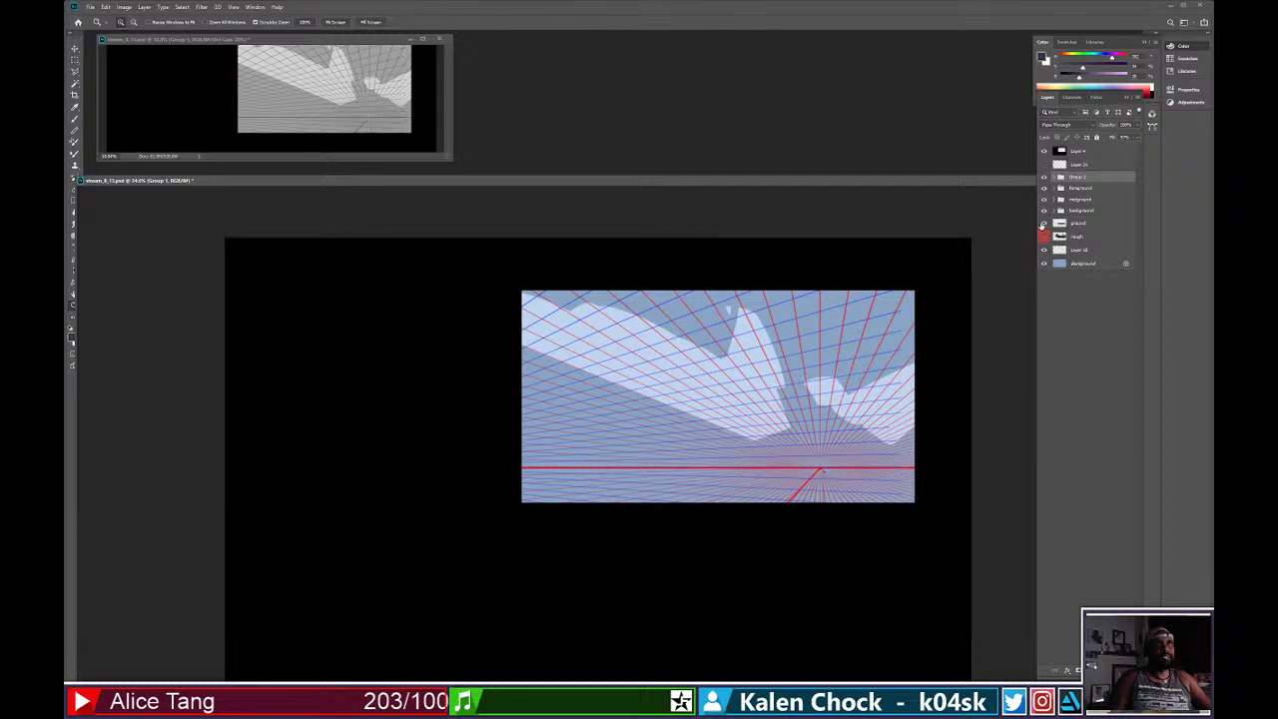
pyautogui.click(1044, 236)
pyautogui.click(1045, 177)
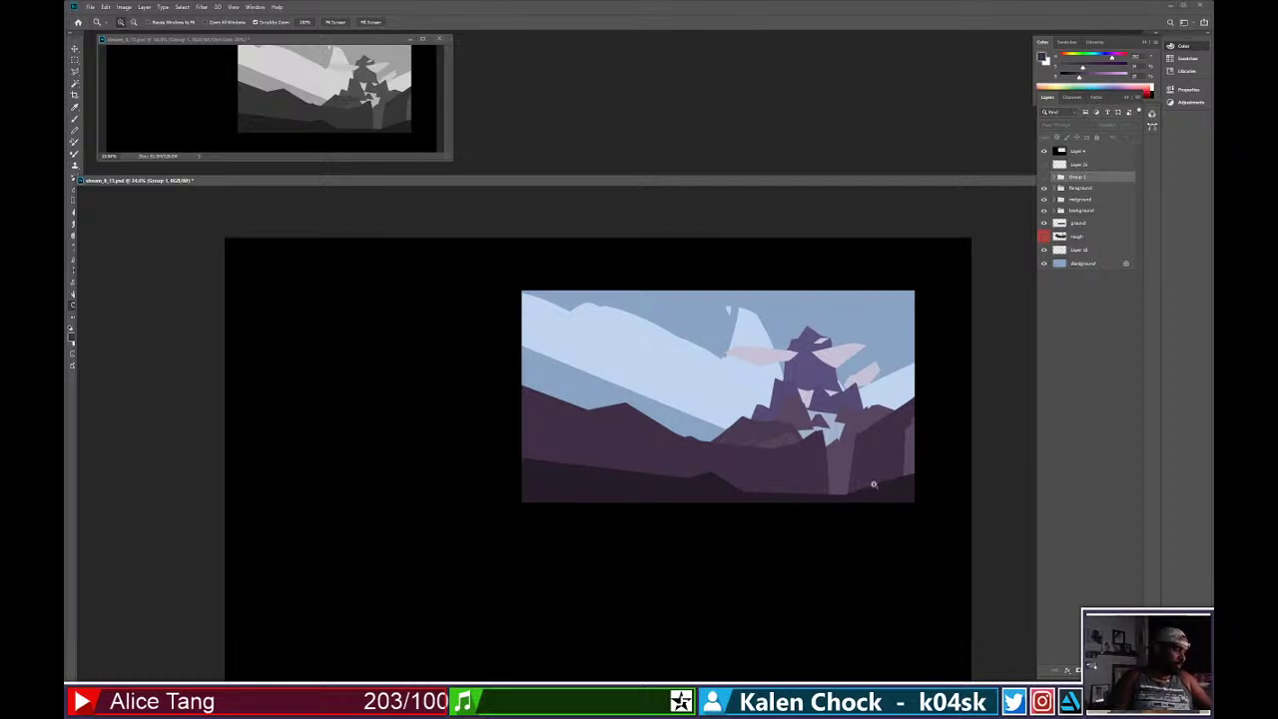
# Select Layer 12 from the ridge, clean up its edge along the channel, and paint over the lighter strip at the painting's right edge.
pyautogui.press('v')
pyautogui.keyDown('ctrl'); pyautogui.click(821, 474); pyautogui.keyUp('ctrl')
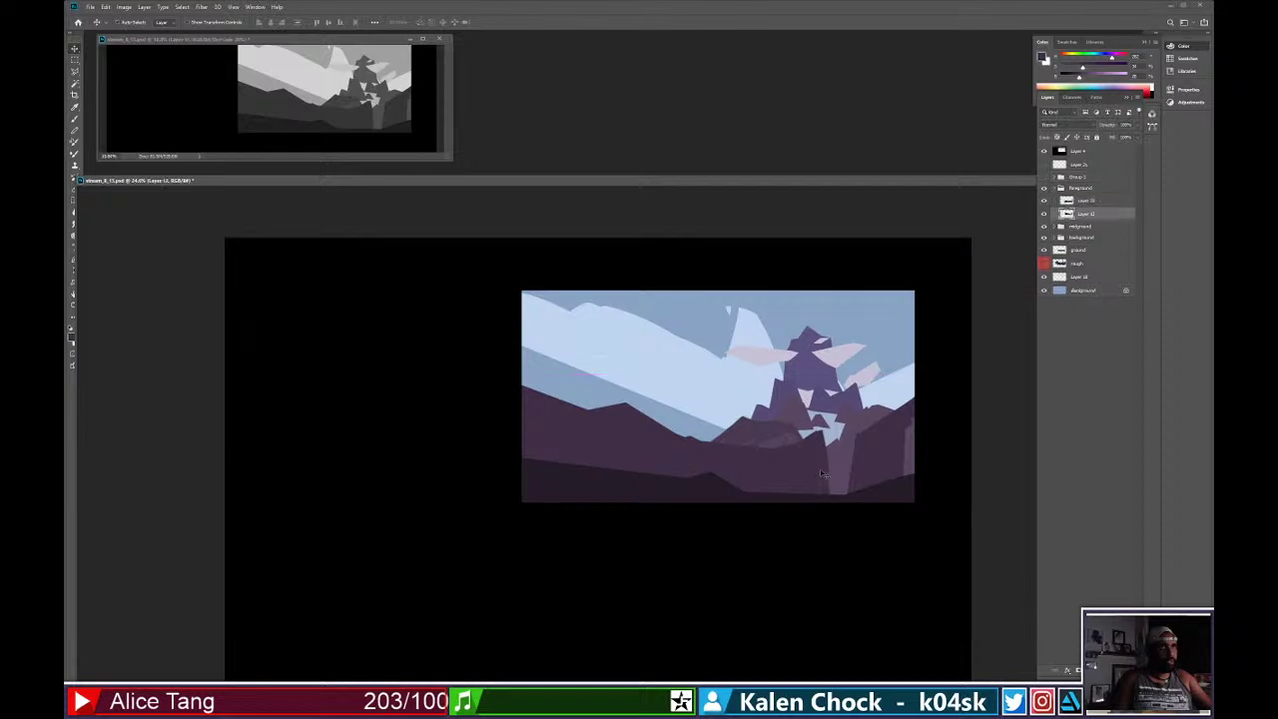
pyautogui.press('b')
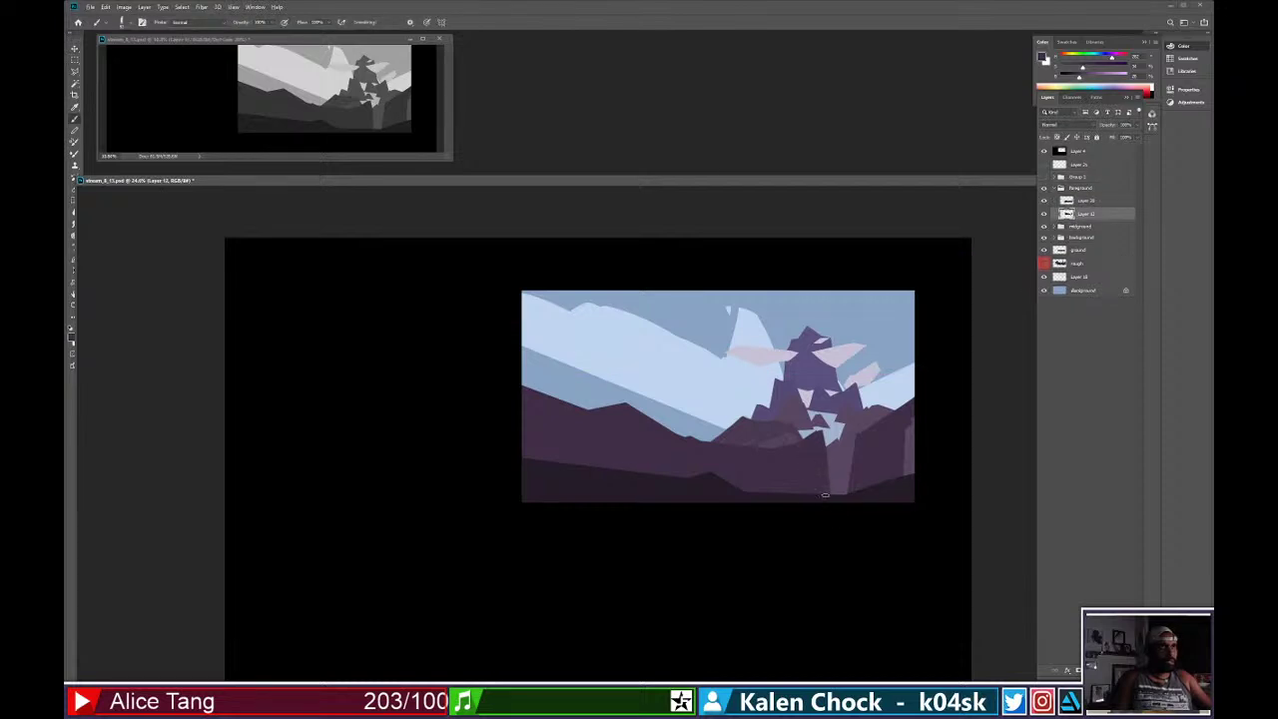
pyautogui.moveTo(823, 448); pyautogui.dragTo(833, 512)
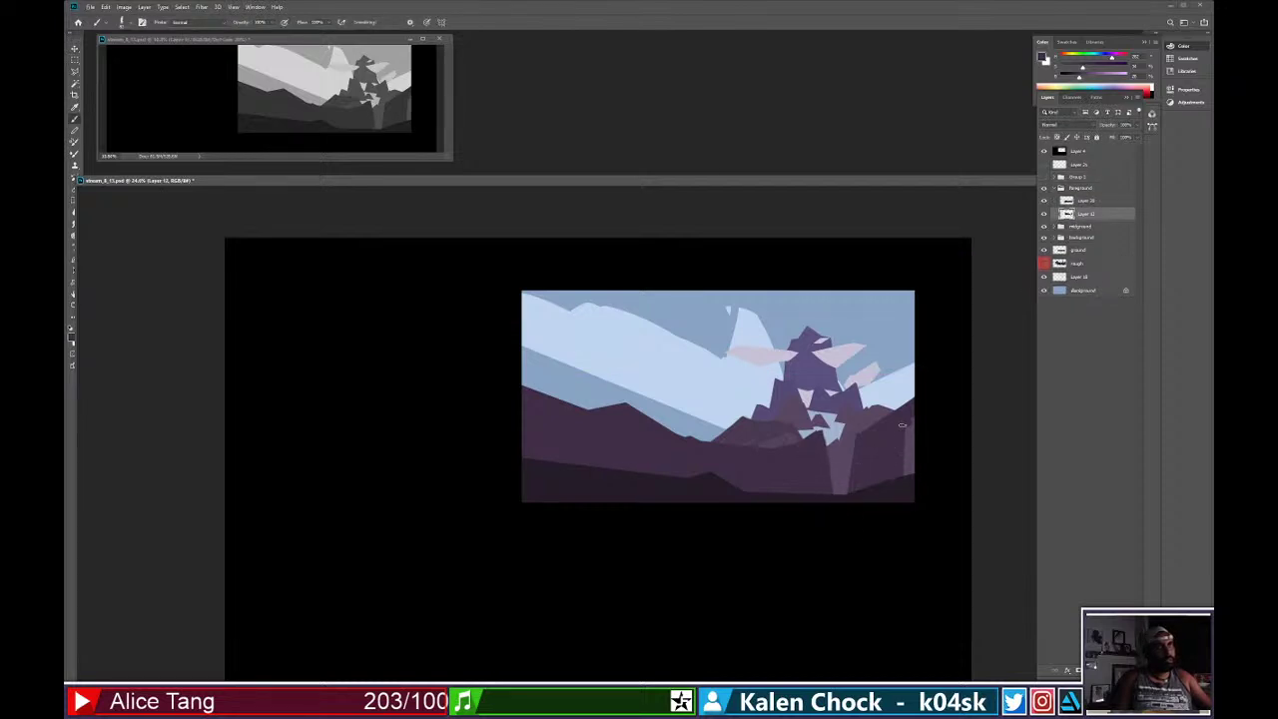
pyautogui.moveTo(902, 425); pyautogui.dragTo(912, 420)
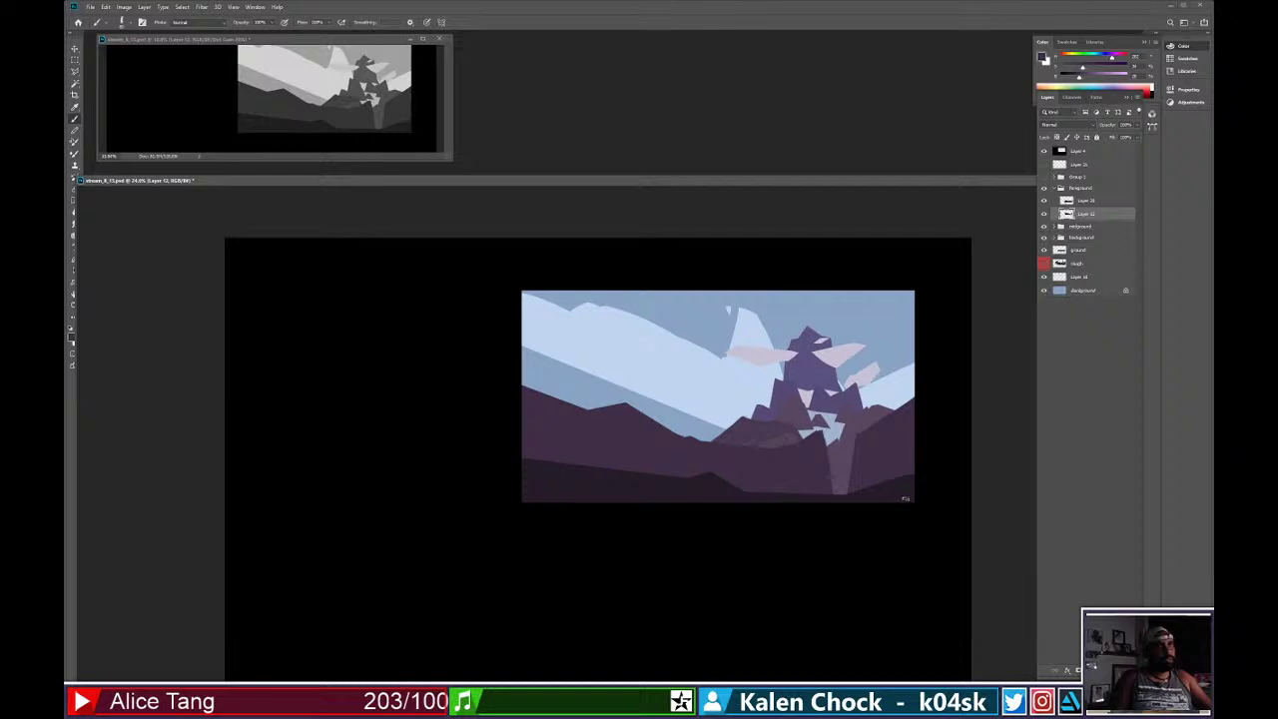
# Add a layer above Layer 12, paint a darker slope across the lower end of the light channel, and save the document.
pyautogui.hotkey('ctrl', 'alt', 'shift', 'n')
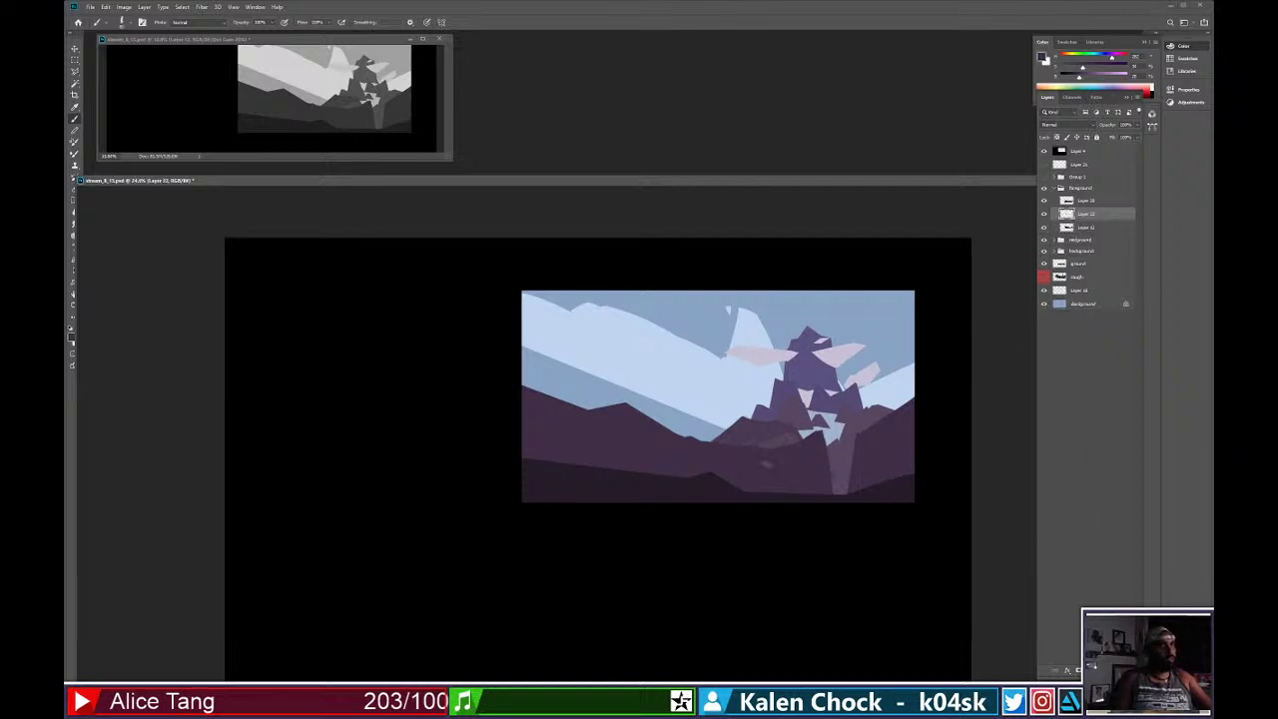
pyautogui.click(1079, 78)
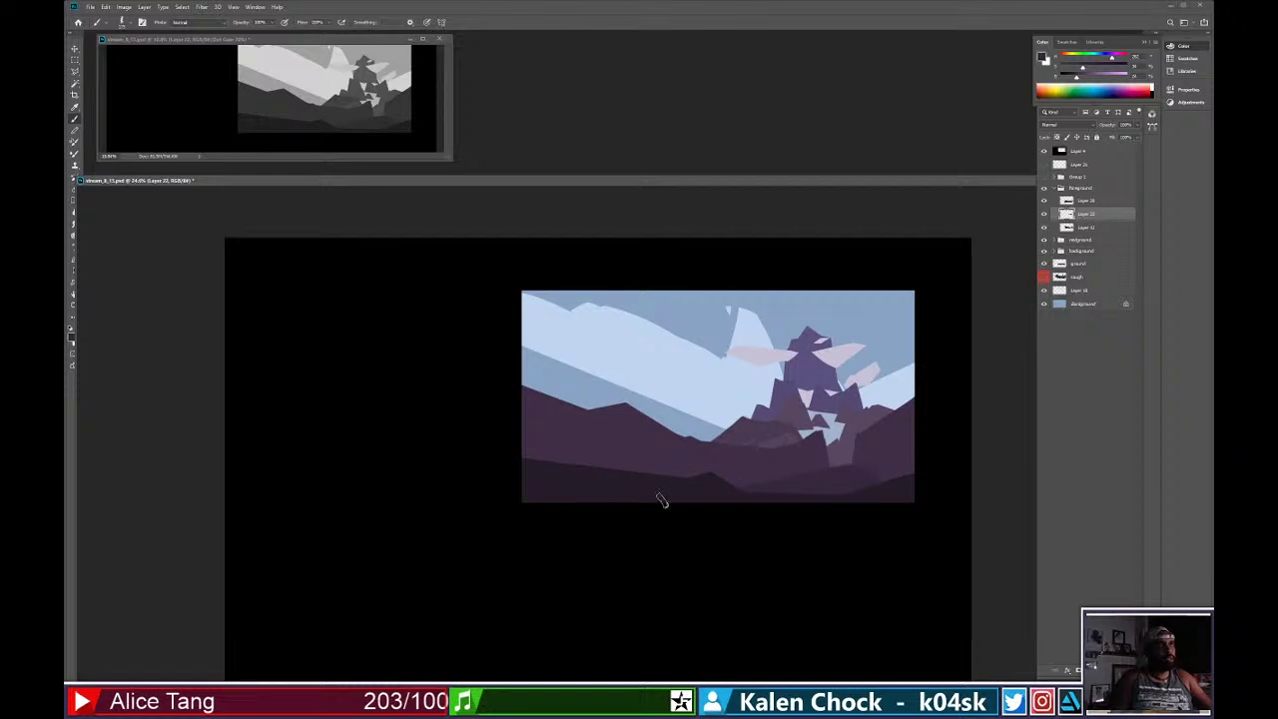
pyautogui.press('e')
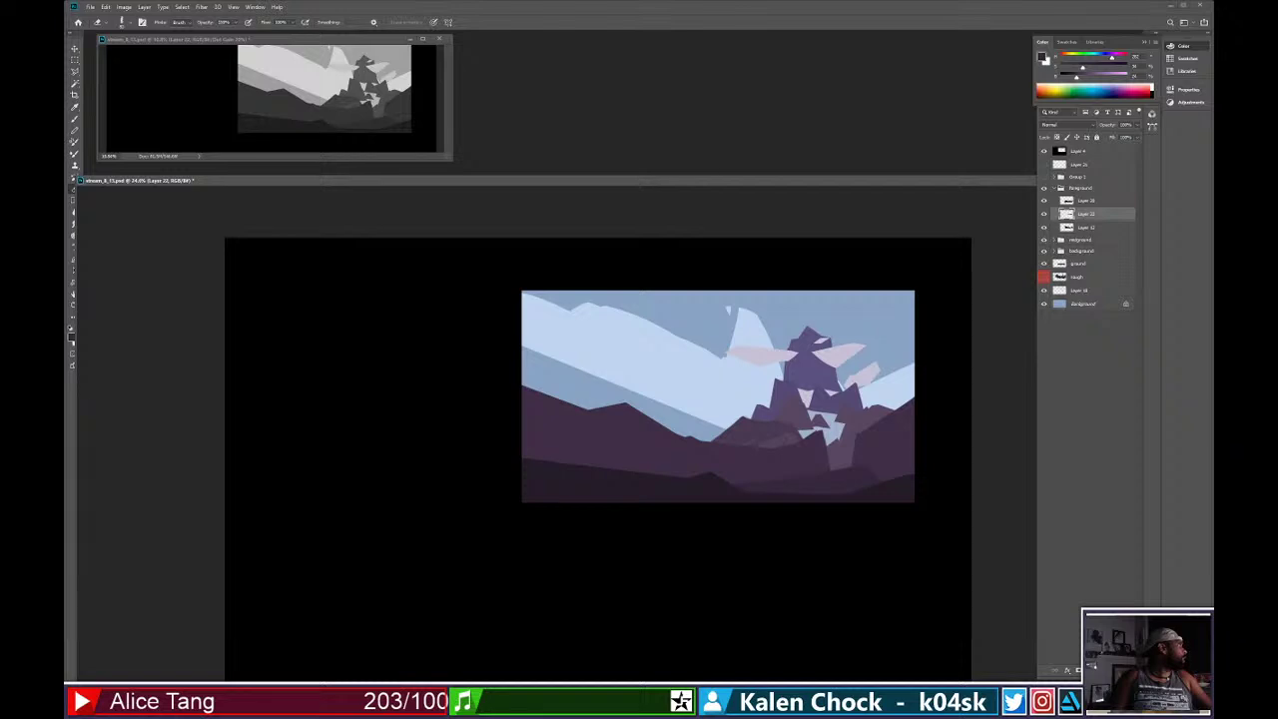
pyautogui.hotkey('ctrl', 's')
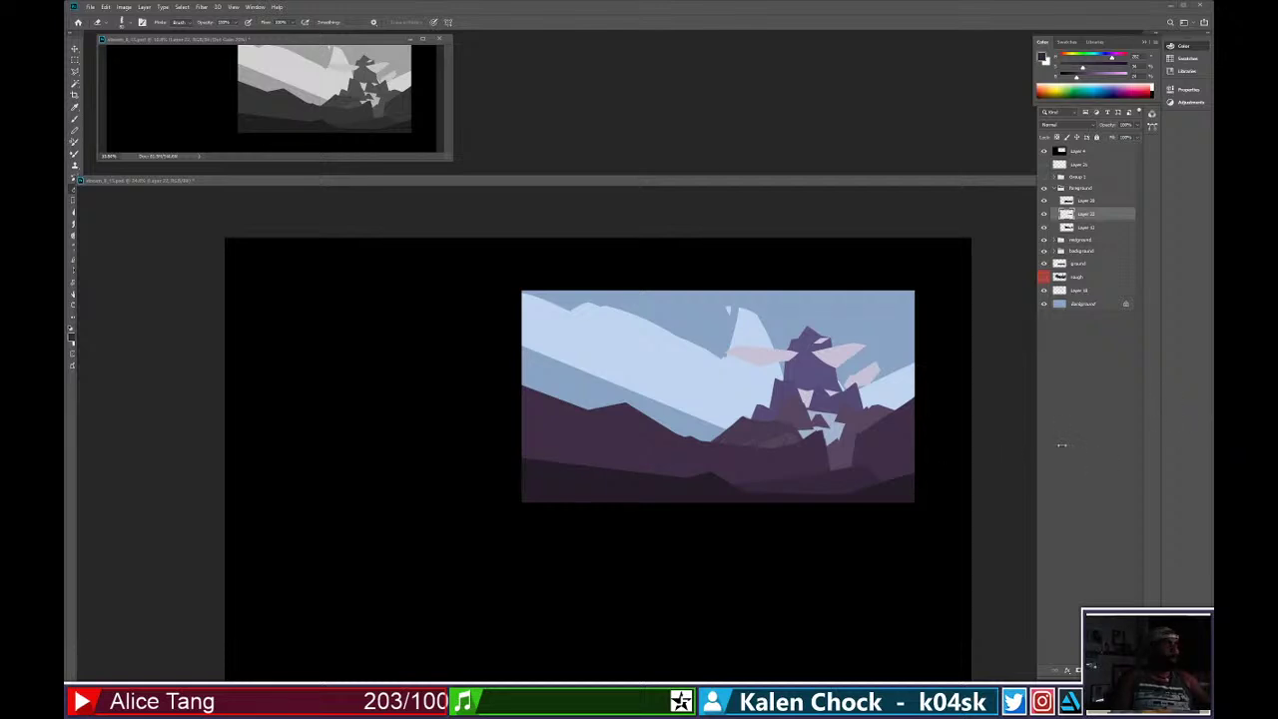
# Enlarge the picture opening in the black frame on Layer 4 by deleting a wider rectangle around the painting.
pyautogui.click(816, 451)
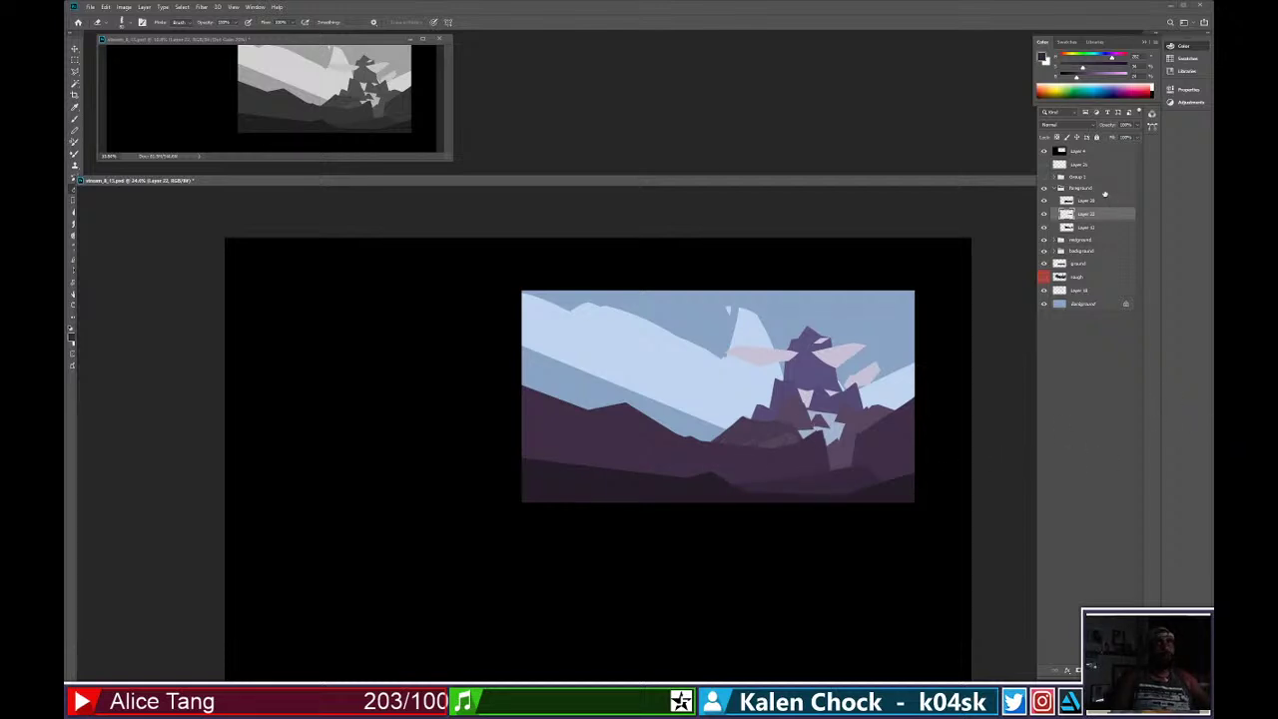
pyautogui.click(1081, 152)
pyautogui.press('z')
pyautogui.moveTo(836, 482)
pyautogui.mouseDown()
pyautogui.moveTo(819, 485)
pyautogui.moveTo(827, 464)
pyautogui.mouseUp()
pyautogui.press('m')
pyautogui.moveTo(852, 518)
pyautogui.mouseDown()
pyautogui.moveTo(648, 399)
pyautogui.moveTo(474, 322)
pyautogui.mouseUp()
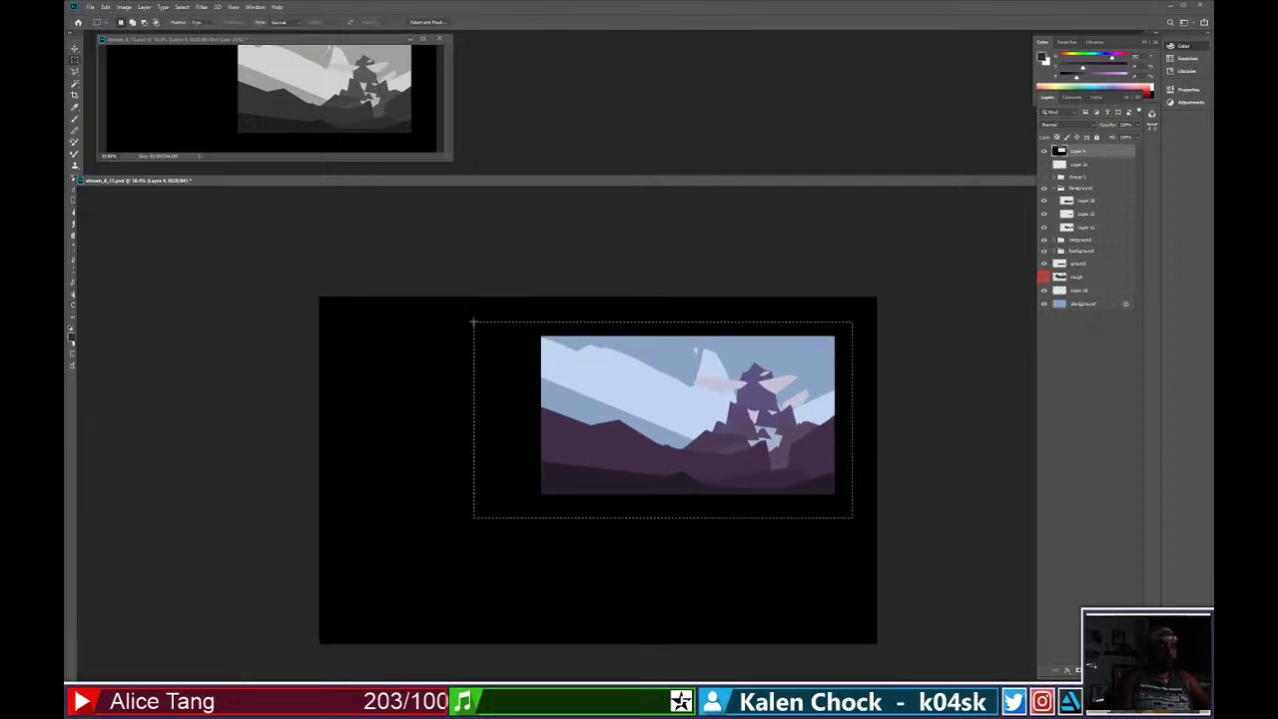
pyautogui.press('Delete')
pyautogui.hotkey('ctrl', 'd')
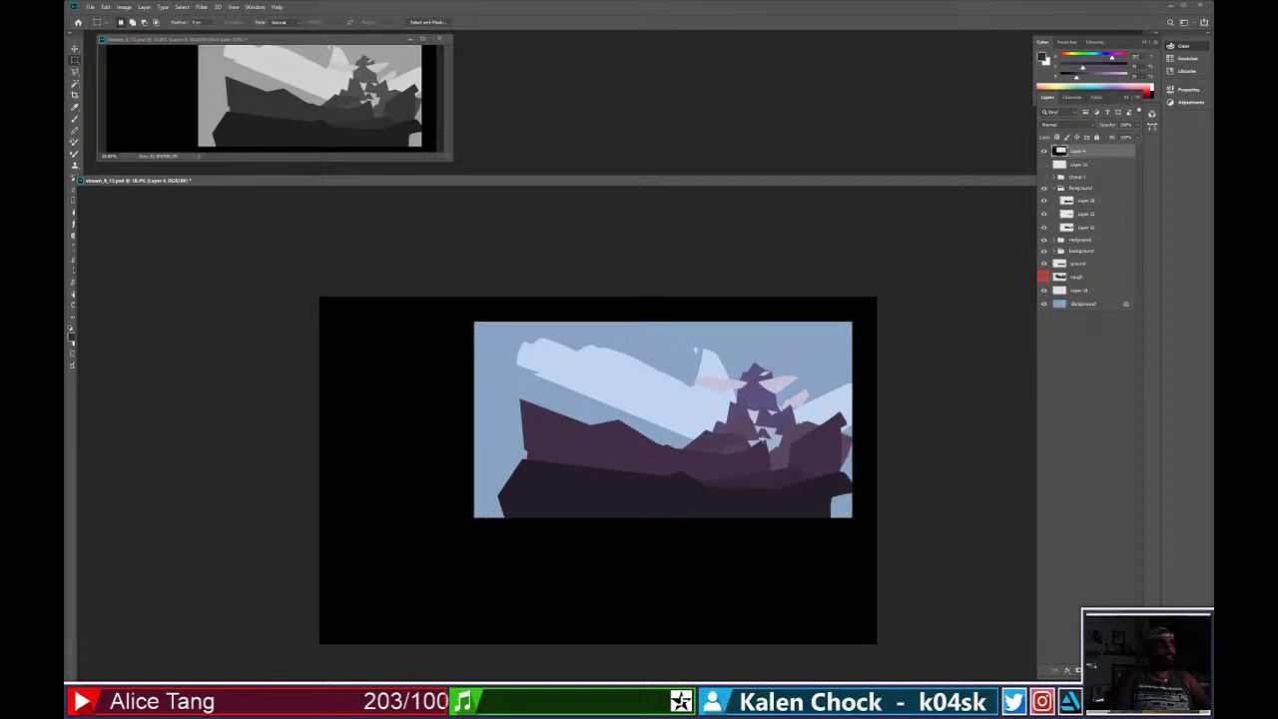
pyautogui.press('z')
pyautogui.click(759, 527)
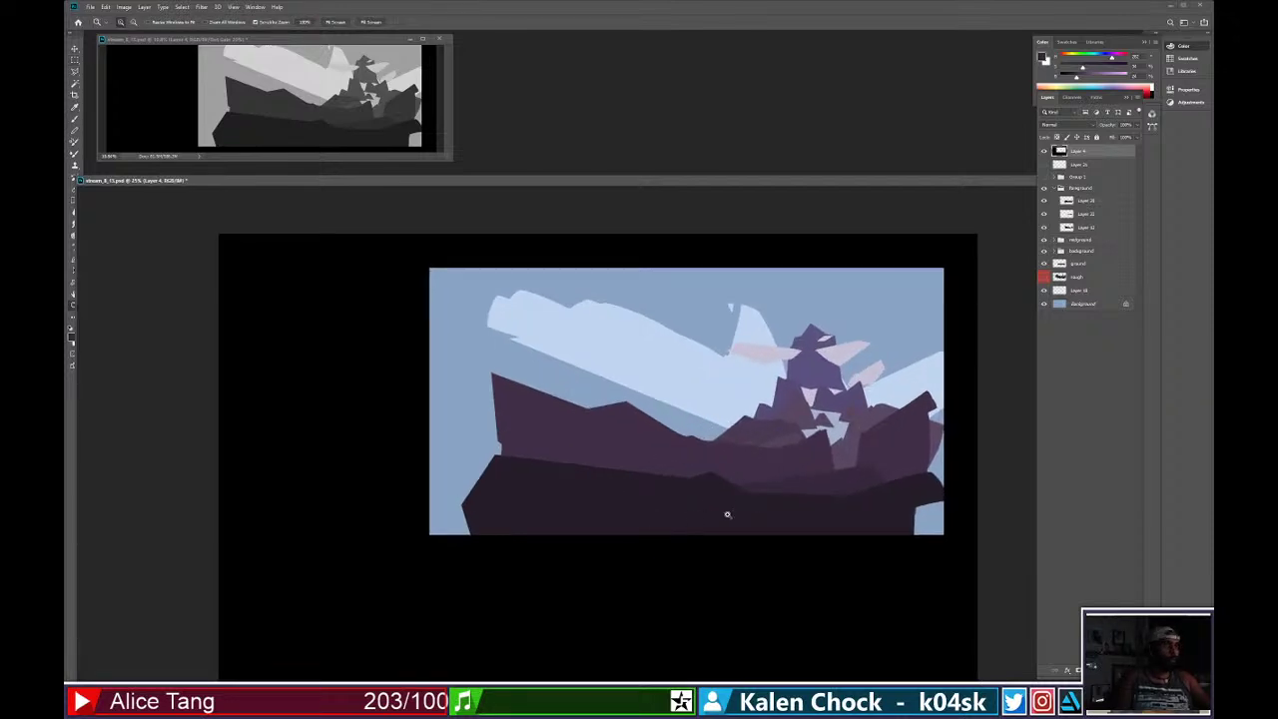
pyautogui.press('b')
pyautogui.moveTo(711, 504); pyautogui.dragTo(851, 571)
pyautogui.hotkey('ctrl', 'z')
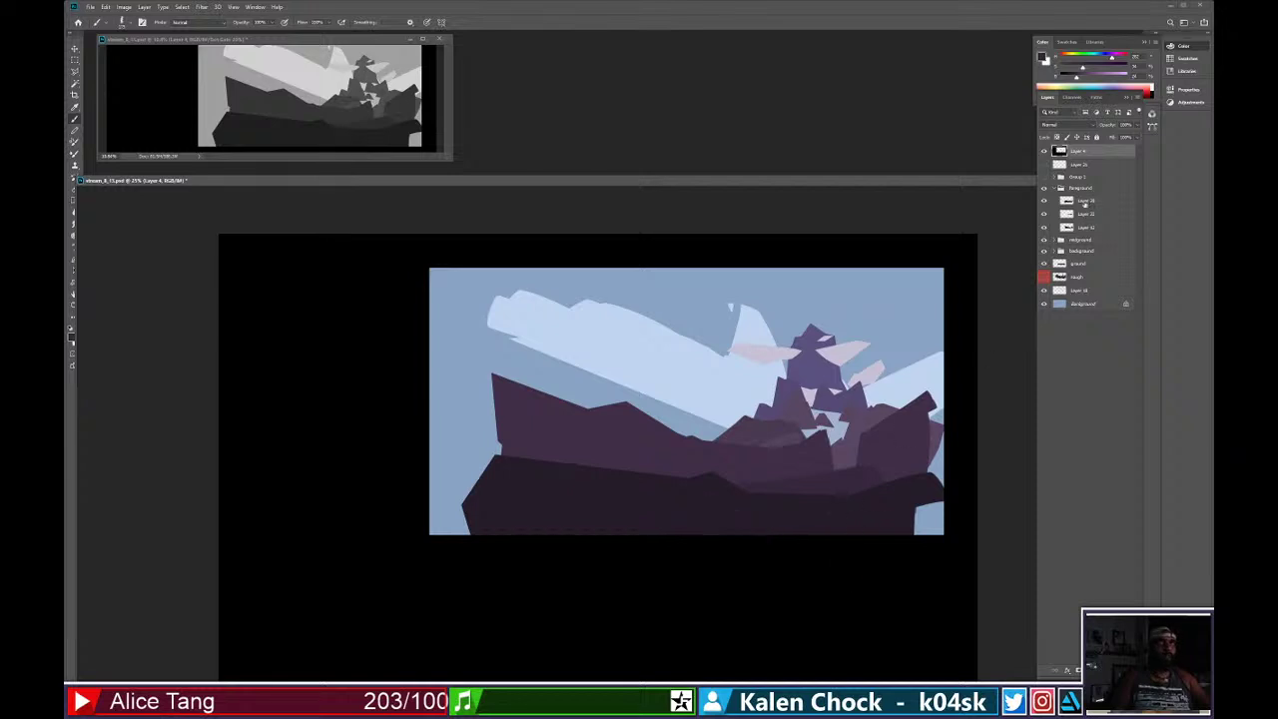
# Select the darkest foreground ridge's layer and paint it out to the opening's left edge, adding a raised hump on its left part.
pyautogui.press('v')
pyautogui.click(702, 514)
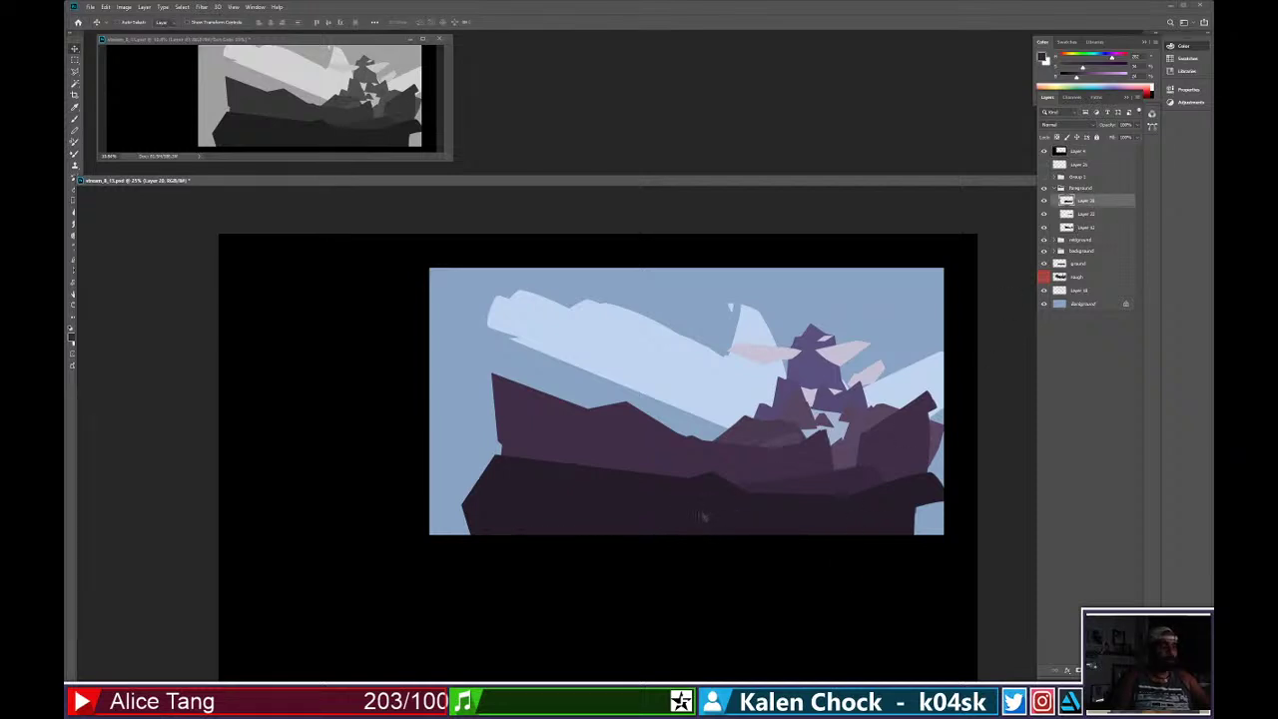
pyautogui.press('b')
pyautogui.moveTo(469, 513)
pyautogui.mouseDown()
pyautogui.moveTo(519, 510)
pyautogui.moveTo(482, 538)
pyautogui.moveTo(401, 536)
pyautogui.moveTo(496, 476)
pyautogui.moveTo(389, 488)
pyautogui.moveTo(440, 461)
pyautogui.moveTo(539, 442)
pyautogui.moveTo(460, 464)
pyautogui.moveTo(485, 453)
pyautogui.moveTo(479, 472)
pyautogui.moveTo(431, 505)
pyautogui.mouseUp()
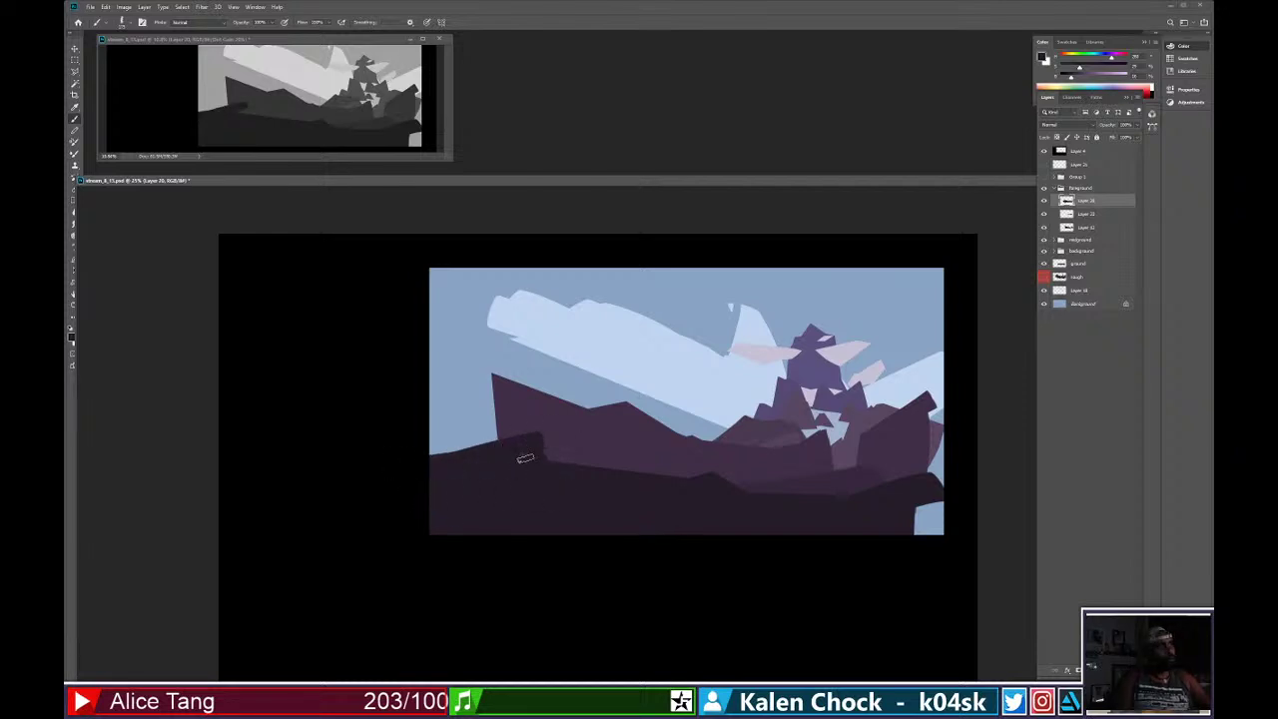
pyautogui.moveTo(525, 457)
pyautogui.mouseDown()
pyautogui.moveTo(558, 470)
pyautogui.moveTo(548, 441)
pyautogui.mouseUp()
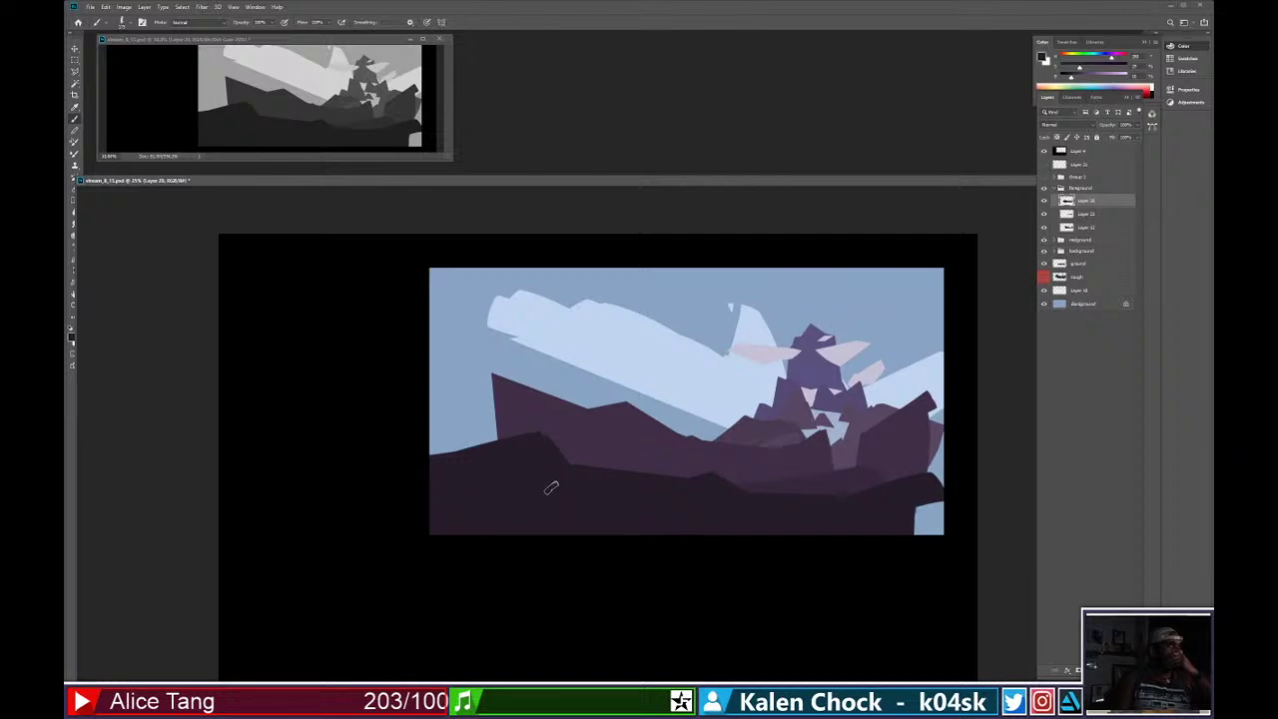
pyautogui.press('e')
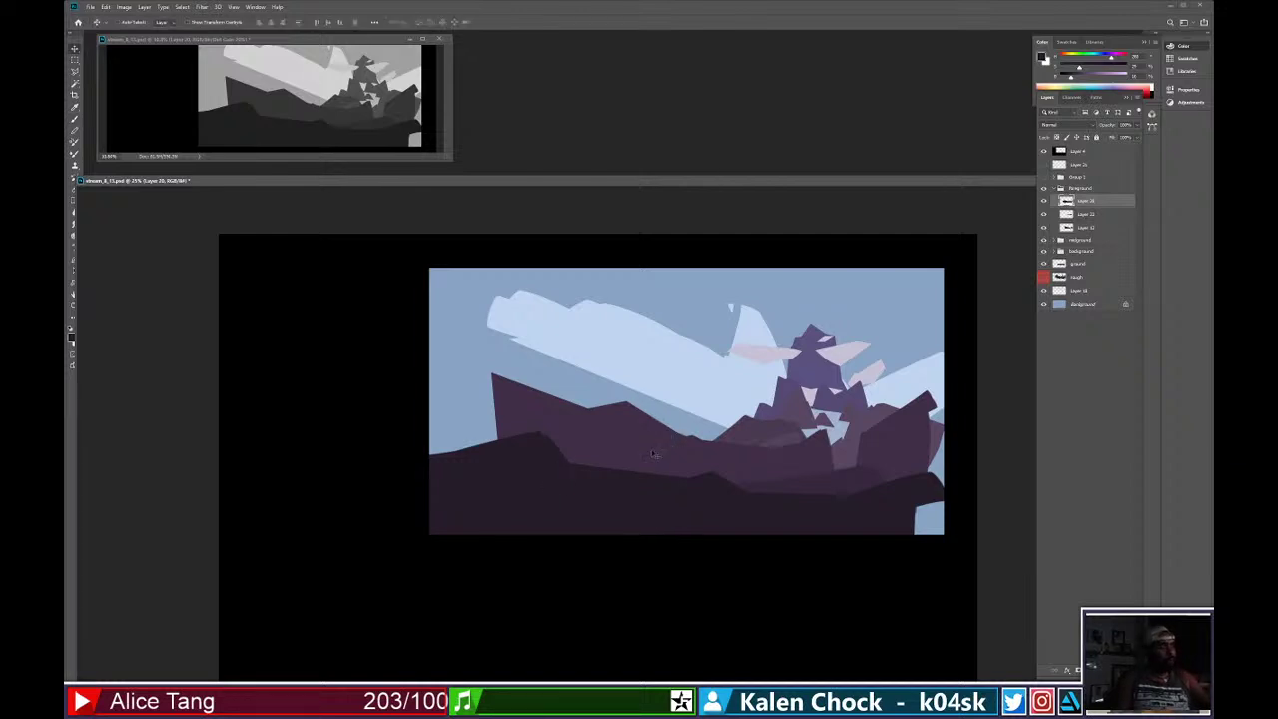
# Select Layer 12 from the purple ridge and delete its left peaks with a polygonal selection, leaving a low, nearly flat top edge.
pyautogui.keyDown('ctrl'); pyautogui.click(659, 453); pyautogui.keyUp('ctrl')
pyautogui.press('l')
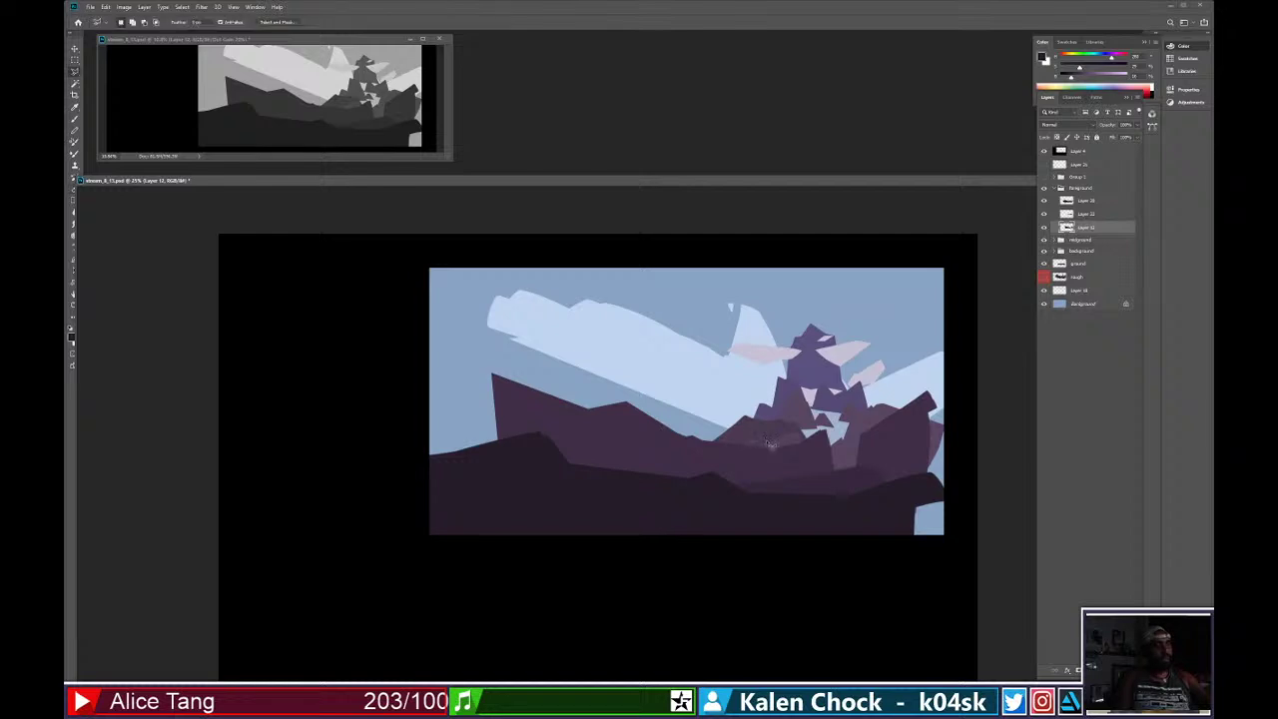
pyautogui.click(796, 447)
pyautogui.click(495, 460)
pyautogui.click(443, 427)
pyautogui.click(449, 352)
pyautogui.click(504, 334)
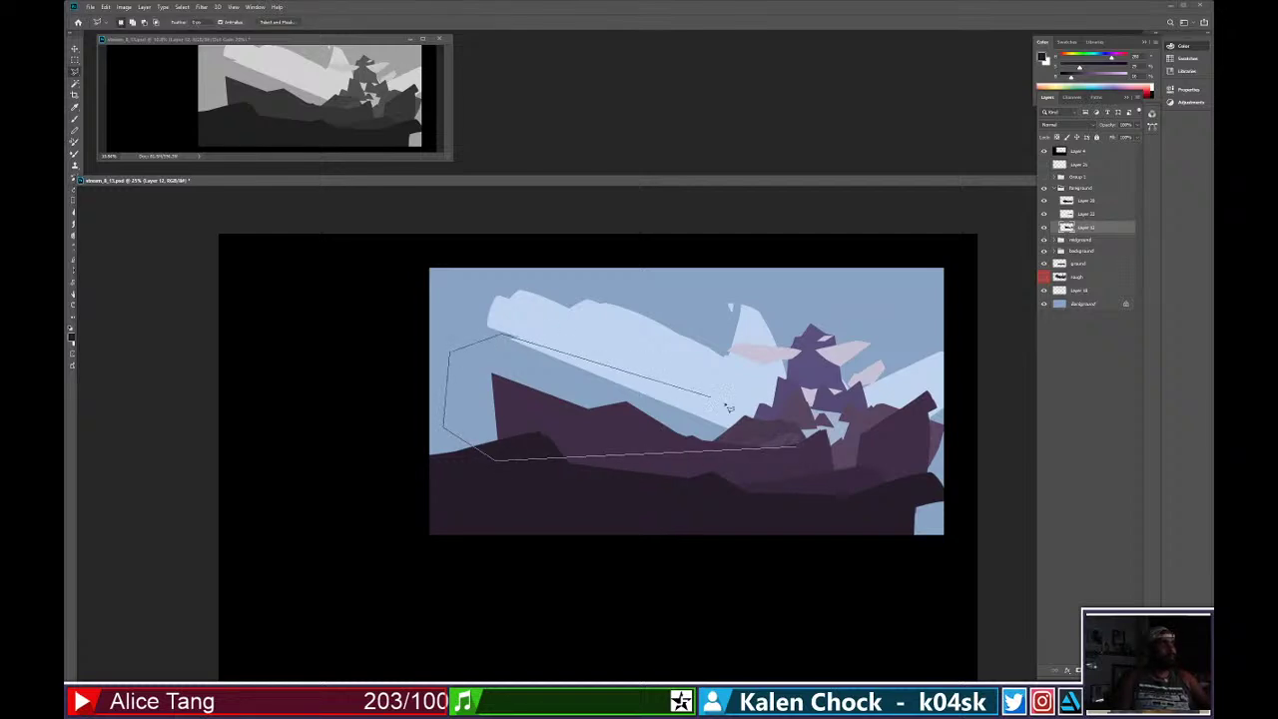
pyautogui.click(799, 454)
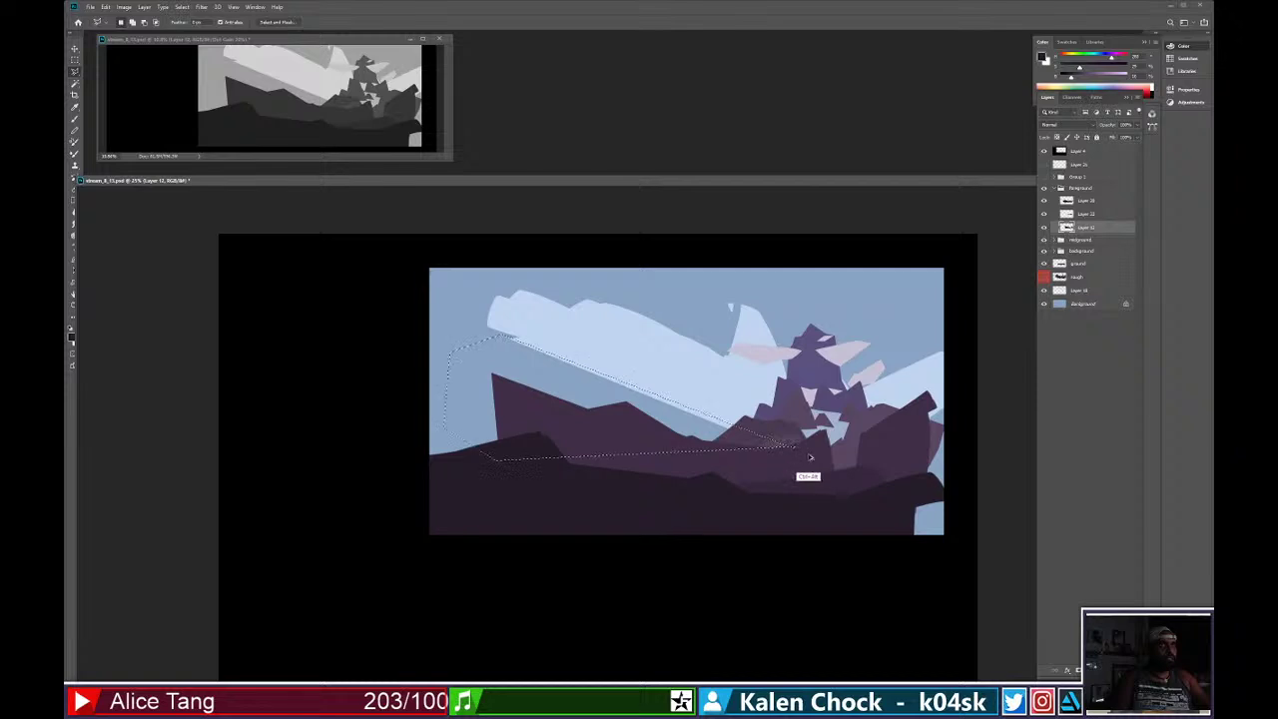
pyautogui.press('Delete')
pyautogui.hotkey('ctrl', 'd')
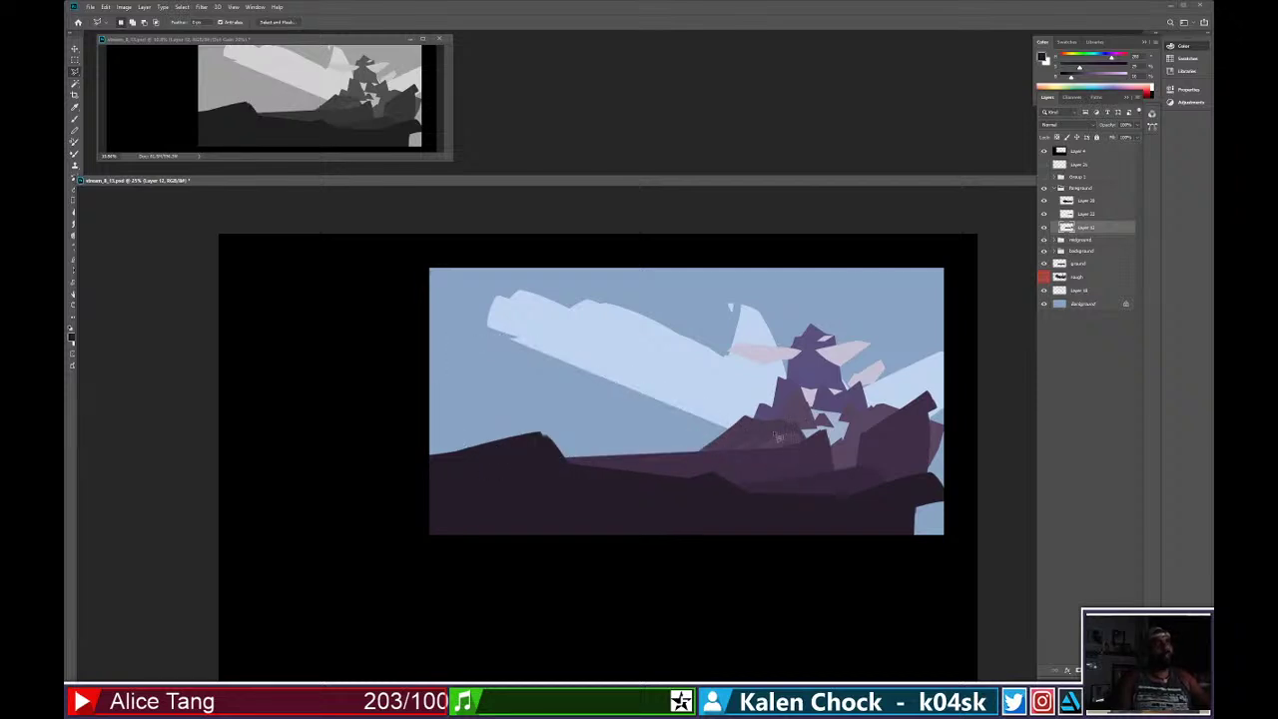
# Select the dark foreground layer and fill a polygonal mountain with two stepped peaks on its left side, sloping down to the right.
pyautogui.press('v')
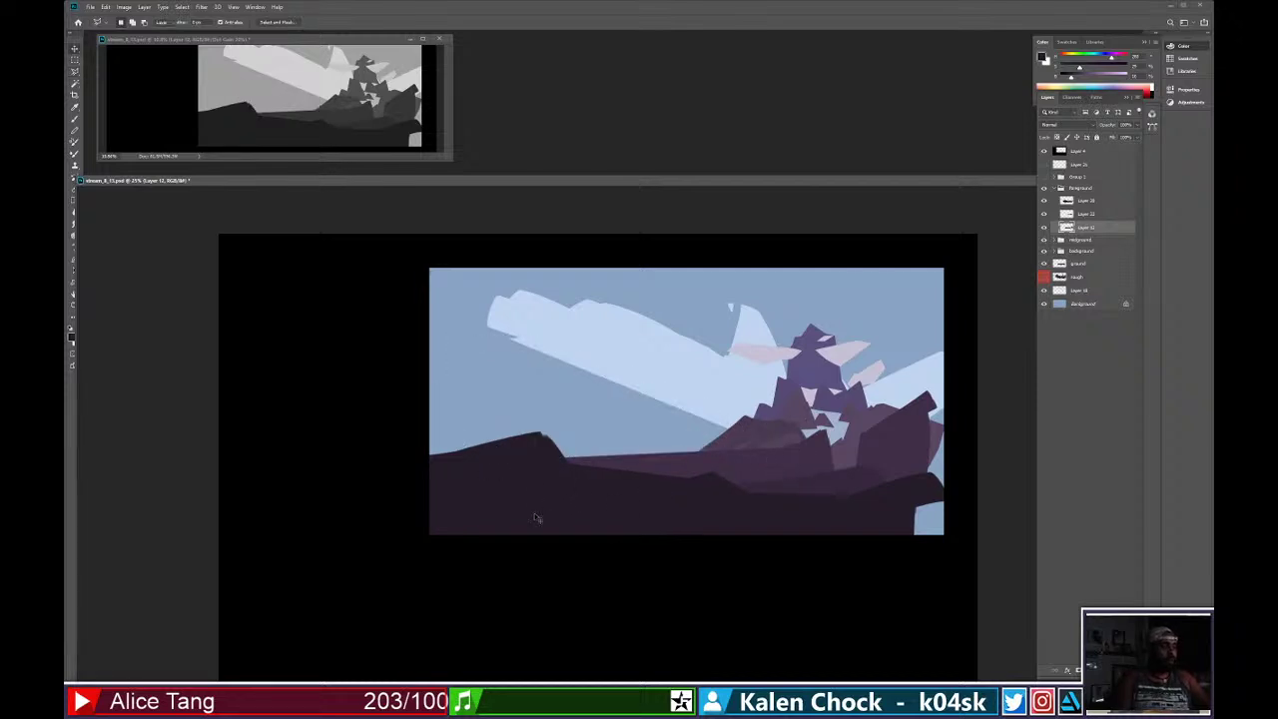
pyautogui.click(541, 505)
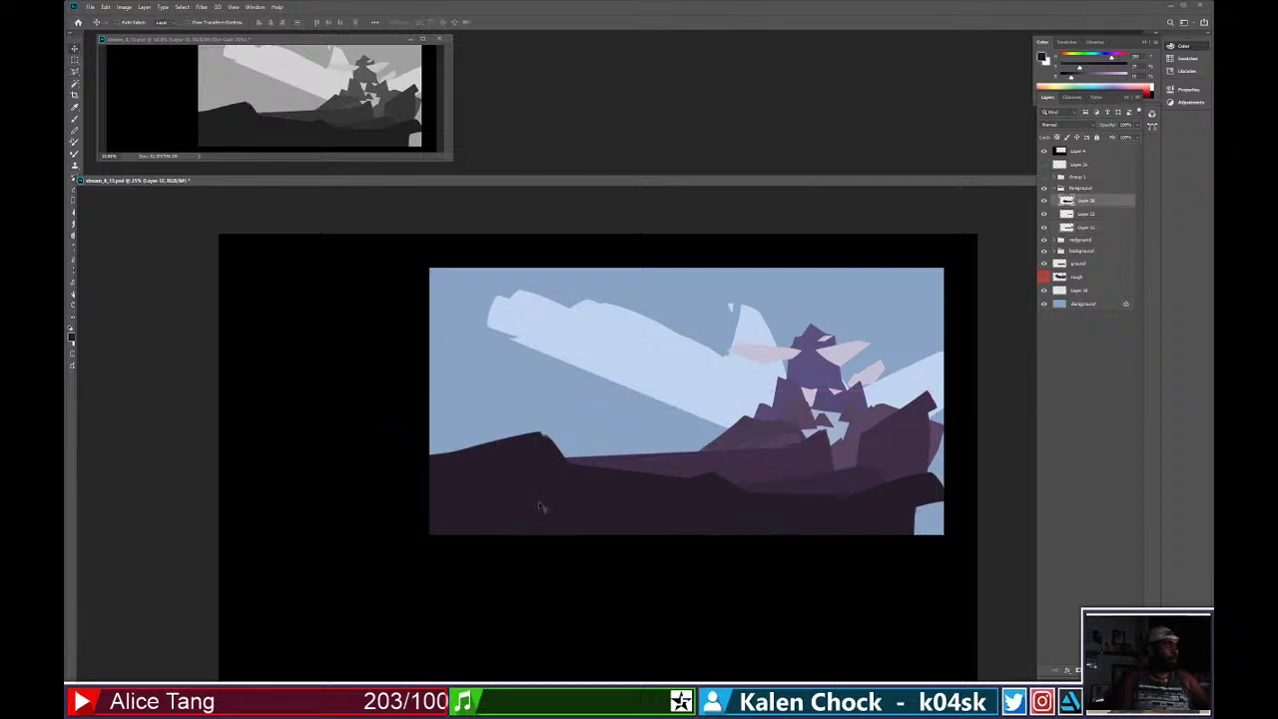
pyautogui.press('l')
pyautogui.click(427, 452)
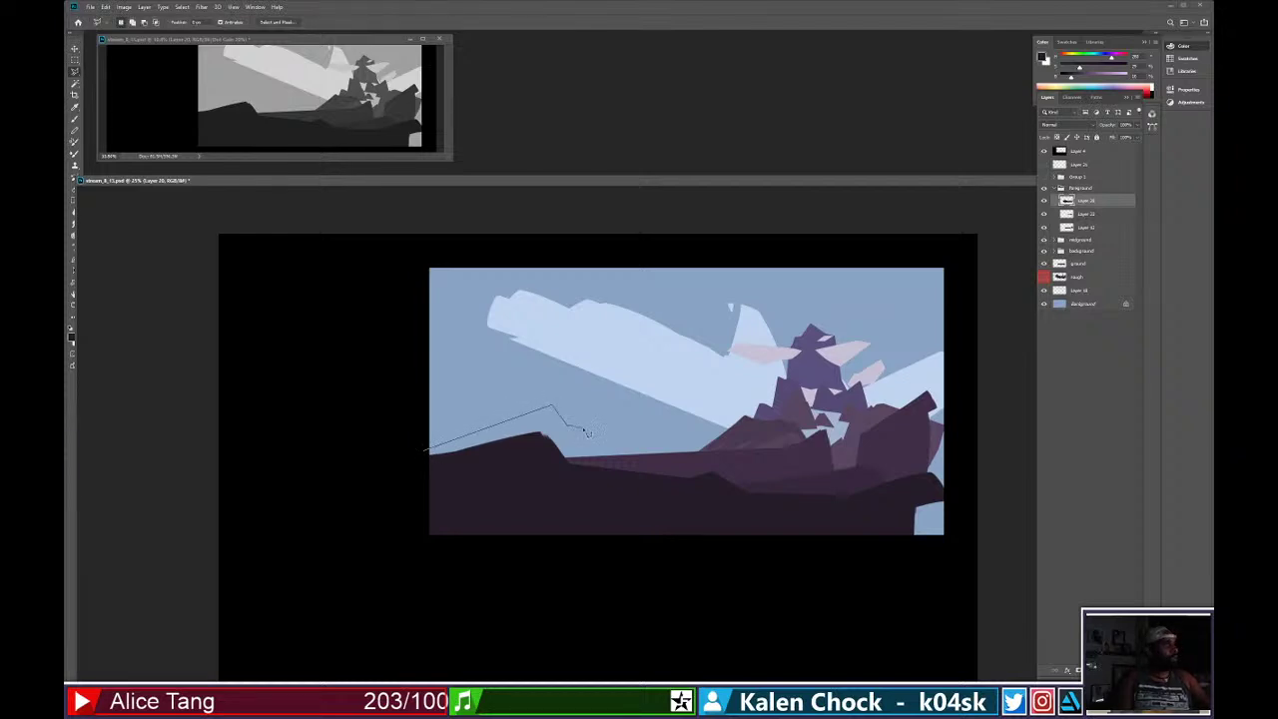
pyautogui.click(602, 423)
pyautogui.click(653, 468)
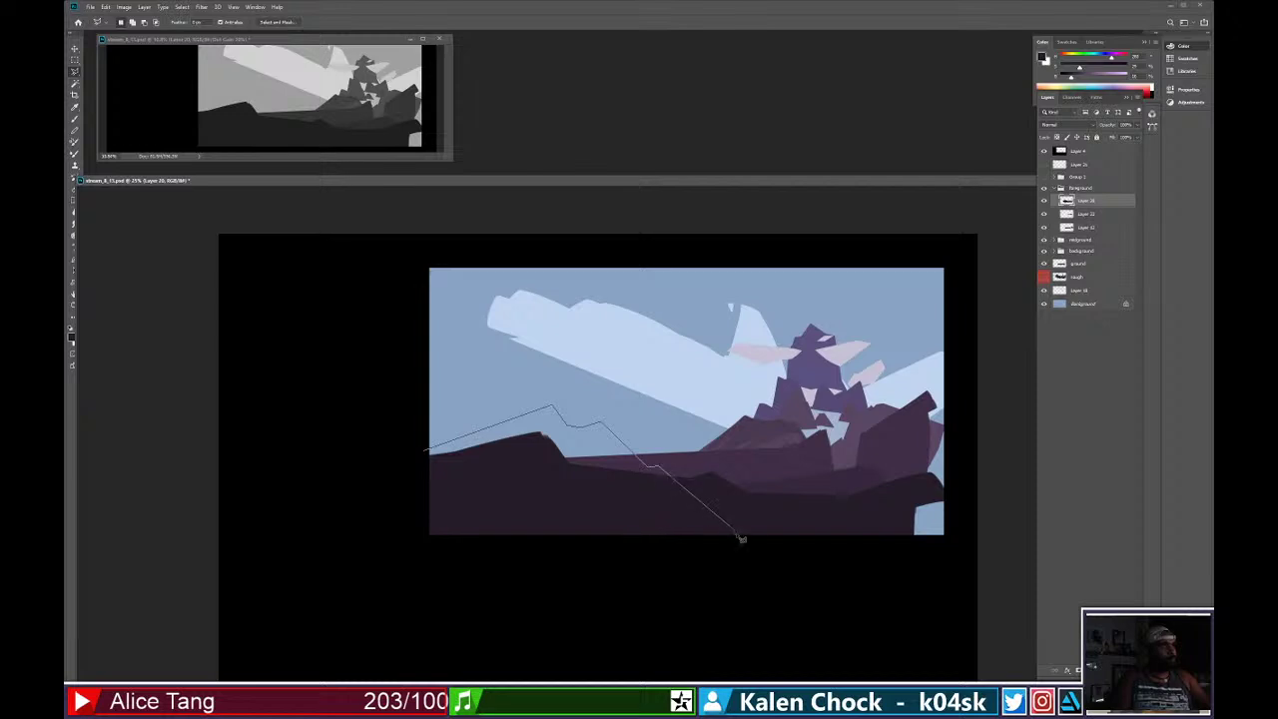
pyautogui.click(738, 535)
pyautogui.click(436, 527)
pyautogui.click(427, 453)
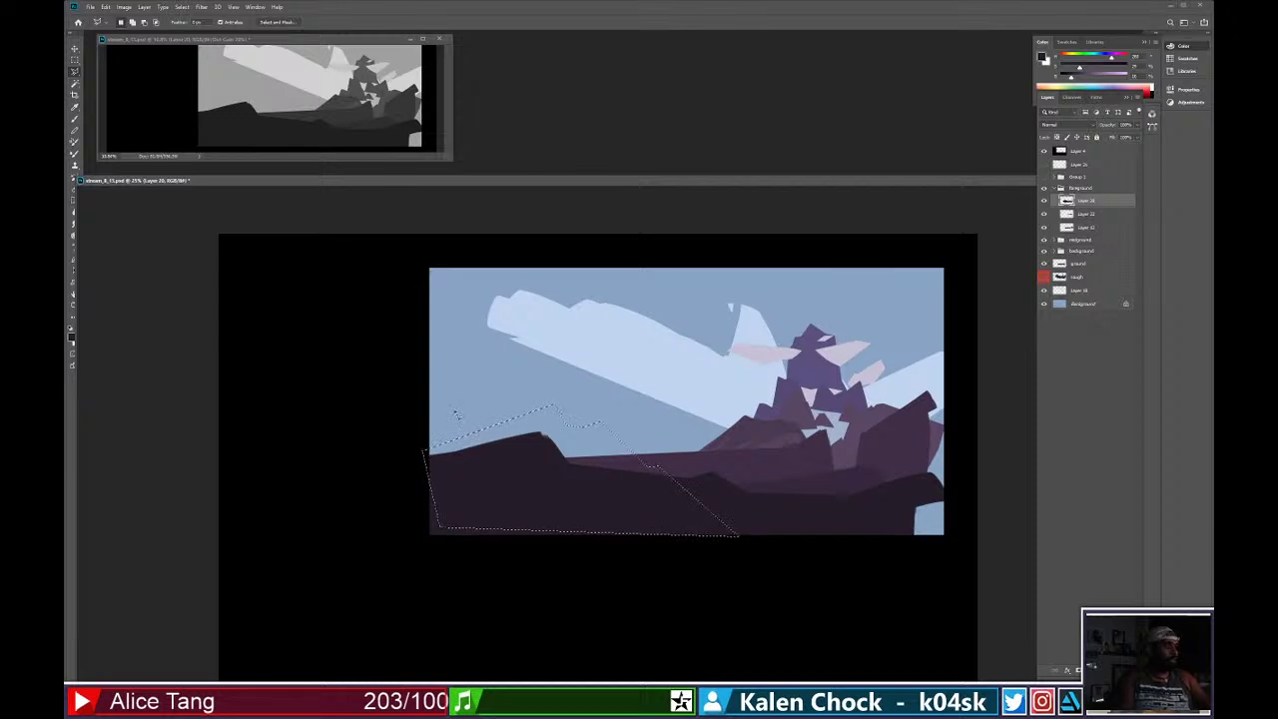
pyautogui.hotkey('alt', 'BackSpace')
pyautogui.hotkey('ctrl', 'd')
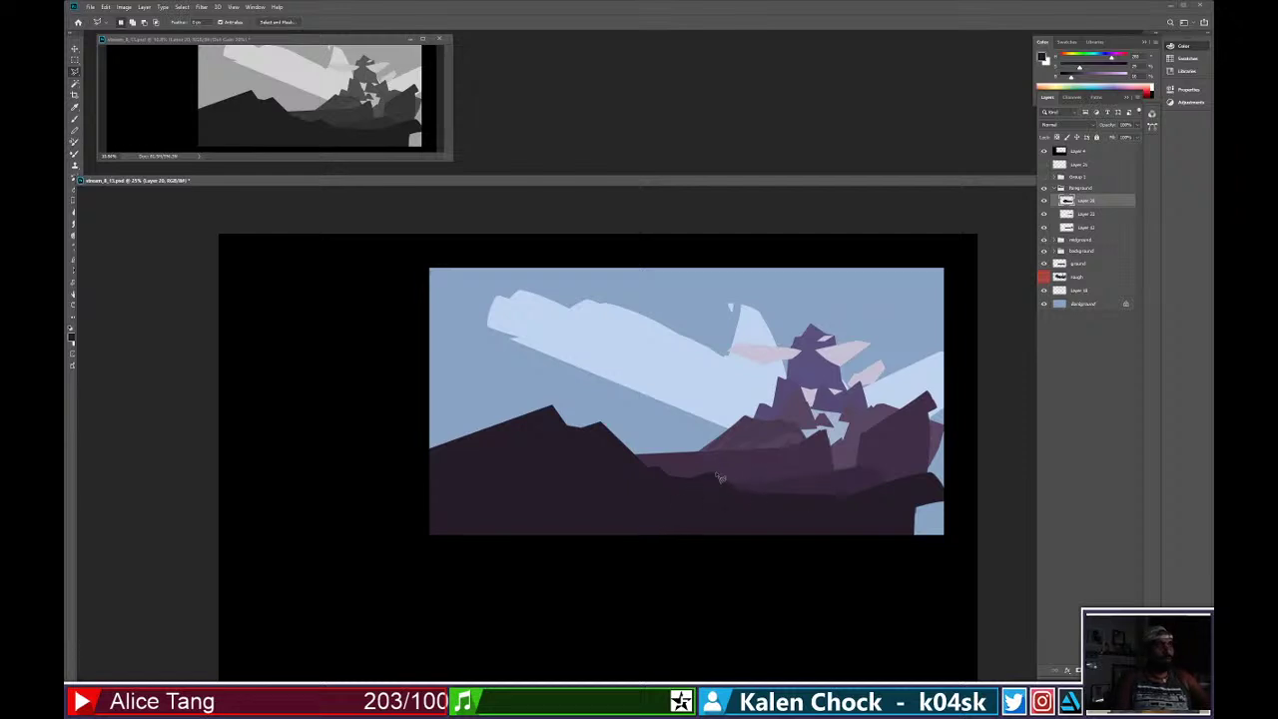
# Delete the right part of the dark foreground ridge with a polygonal selection, so the mountain slopes down to the opening's bottom edge.
pyautogui.click(713, 467)
pyautogui.click(785, 566)
pyautogui.click(1013, 577)
pyautogui.click(967, 462)
pyautogui.click(849, 479)
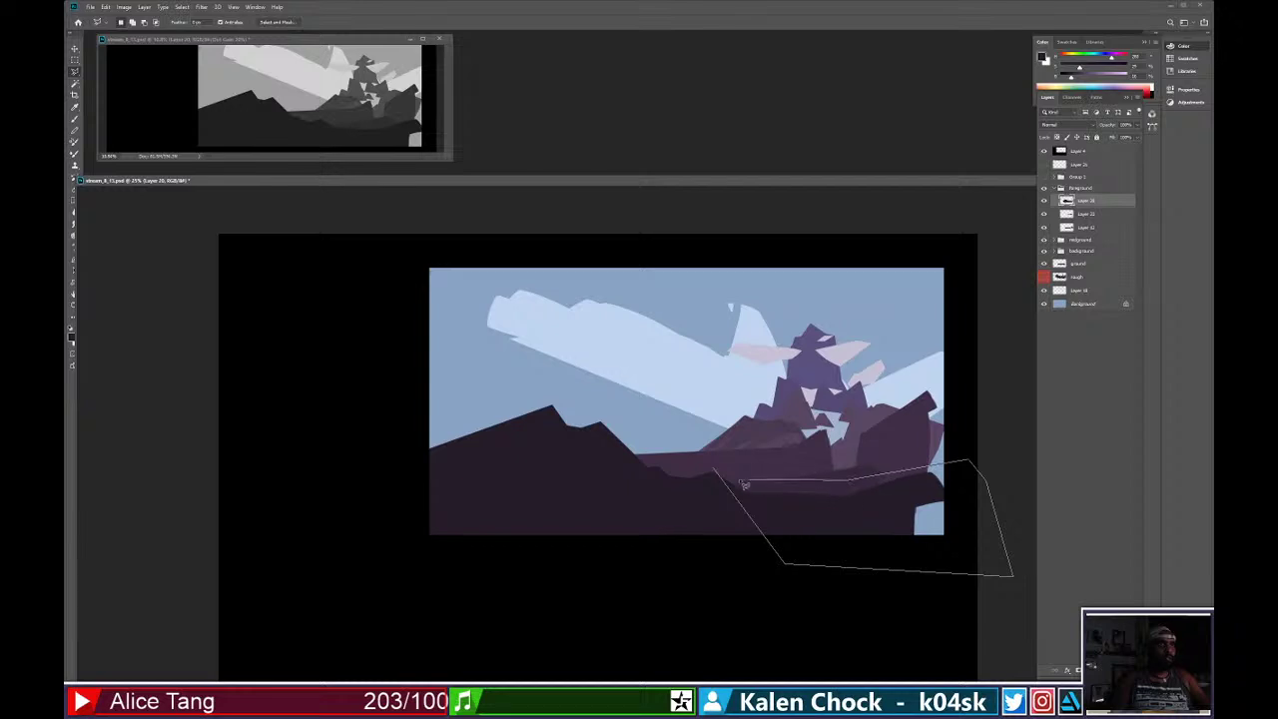
pyautogui.click(715, 467)
pyautogui.press('Delete')
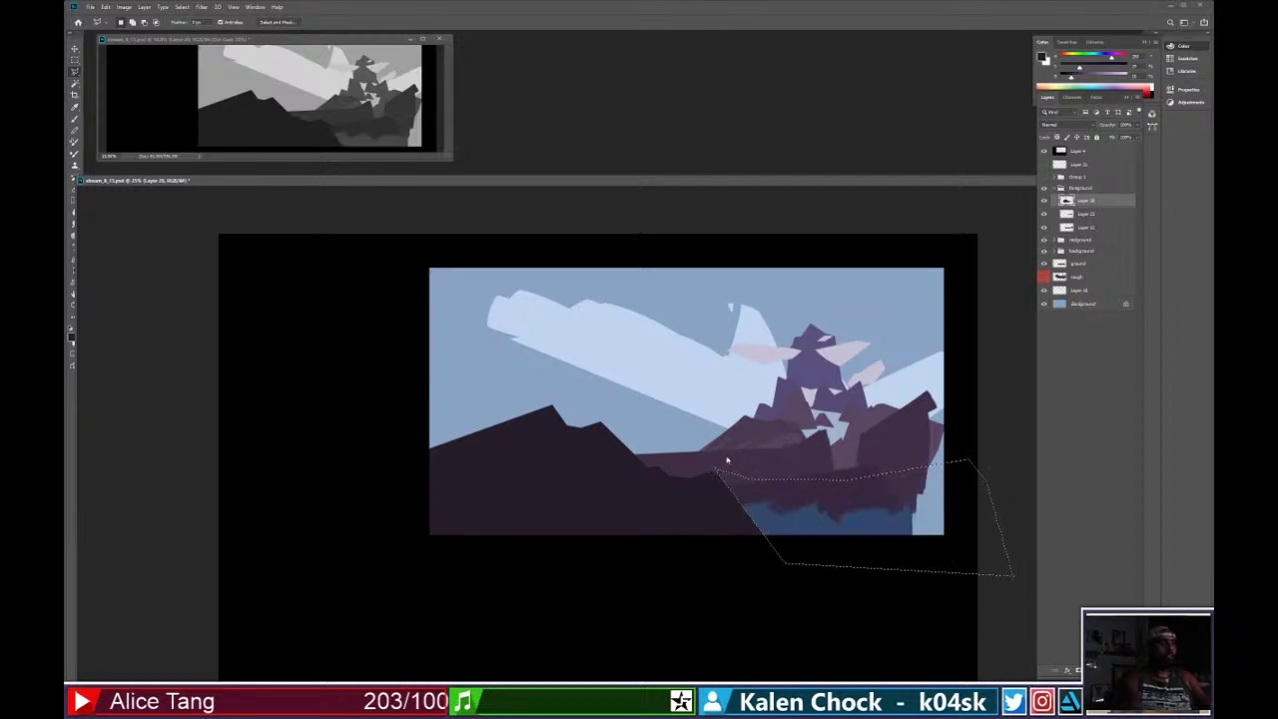
pyautogui.hotkey('ctrl', 'd')
# On a new layer below the dark mountain, fill a flat polygonal ground strip at the lower right with a lighter muted purple.
pyautogui.click(1100, 215)
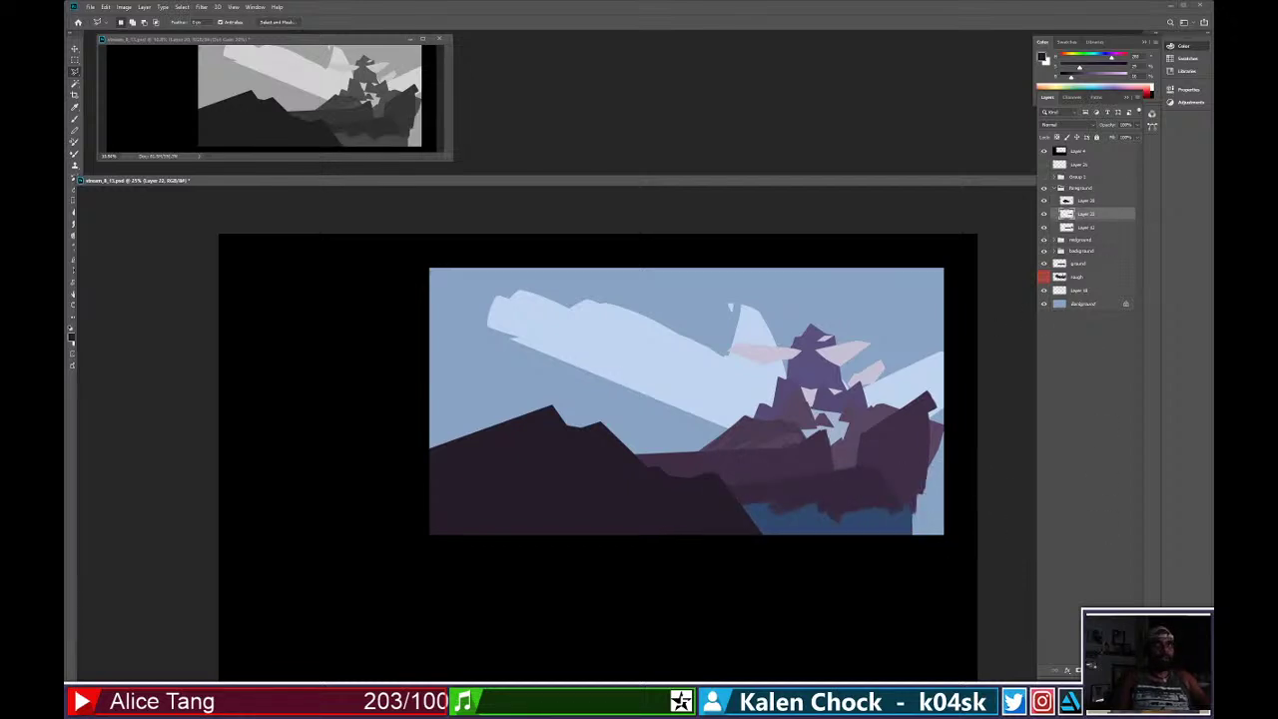
pyautogui.hotkey('ctrl', 'j')
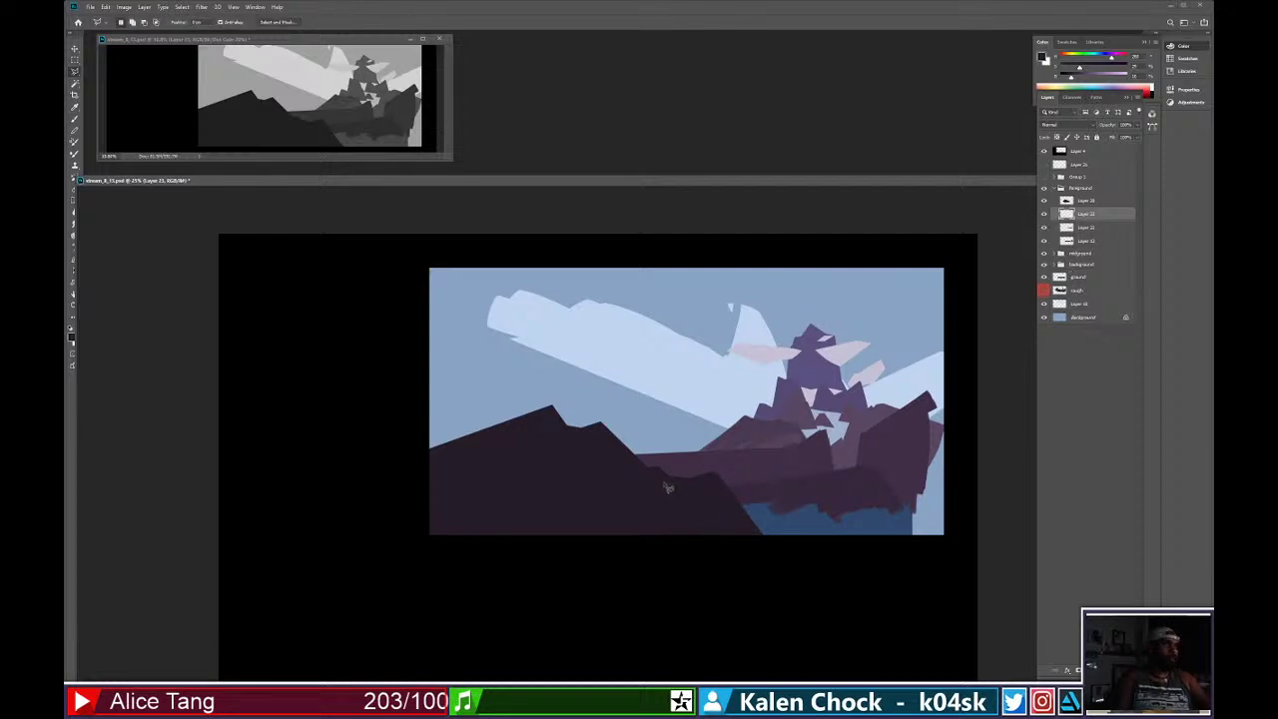
pyautogui.moveTo(667, 487)
pyautogui.mouseDown()
pyautogui.moveTo(970, 510)
pyautogui.moveTo(974, 559)
pyautogui.moveTo(654, 545)
pyautogui.moveTo(656, 485)
pyautogui.mouseUp()
pyautogui.press('b')
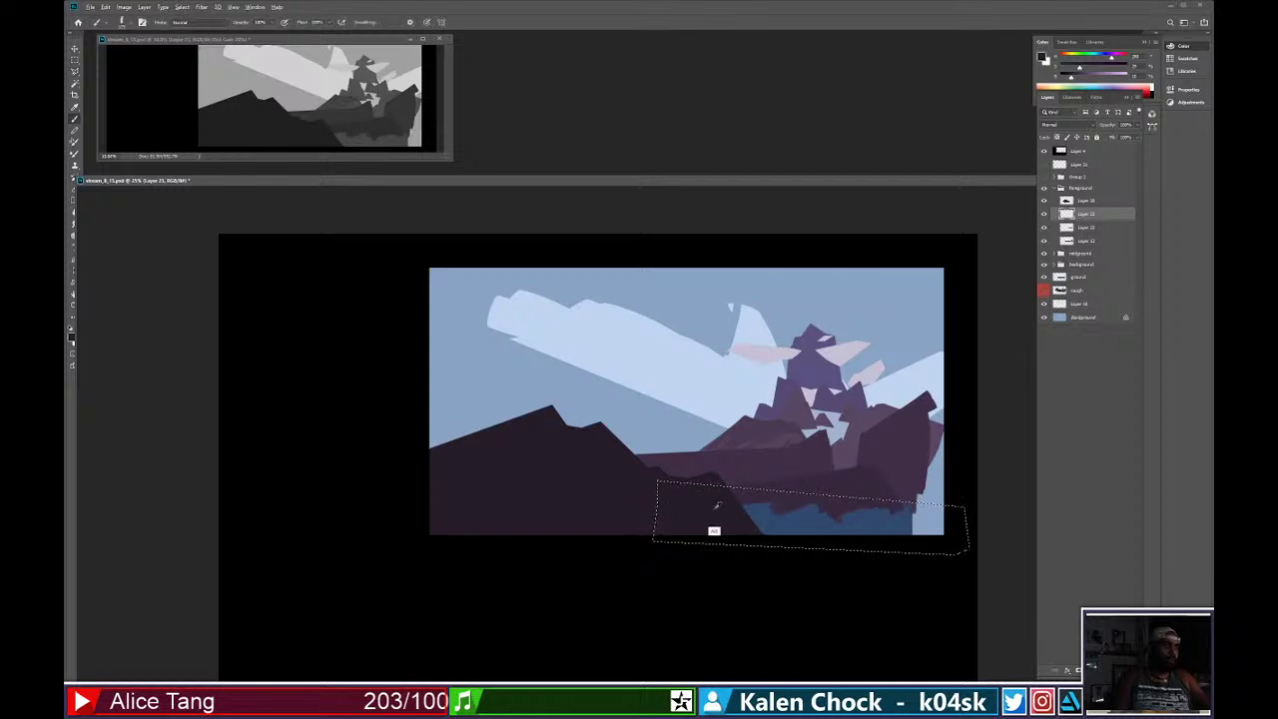
pyautogui.click(1086, 77)
pyautogui.moveTo(1080, 67); pyautogui.dragTo(1076, 67)
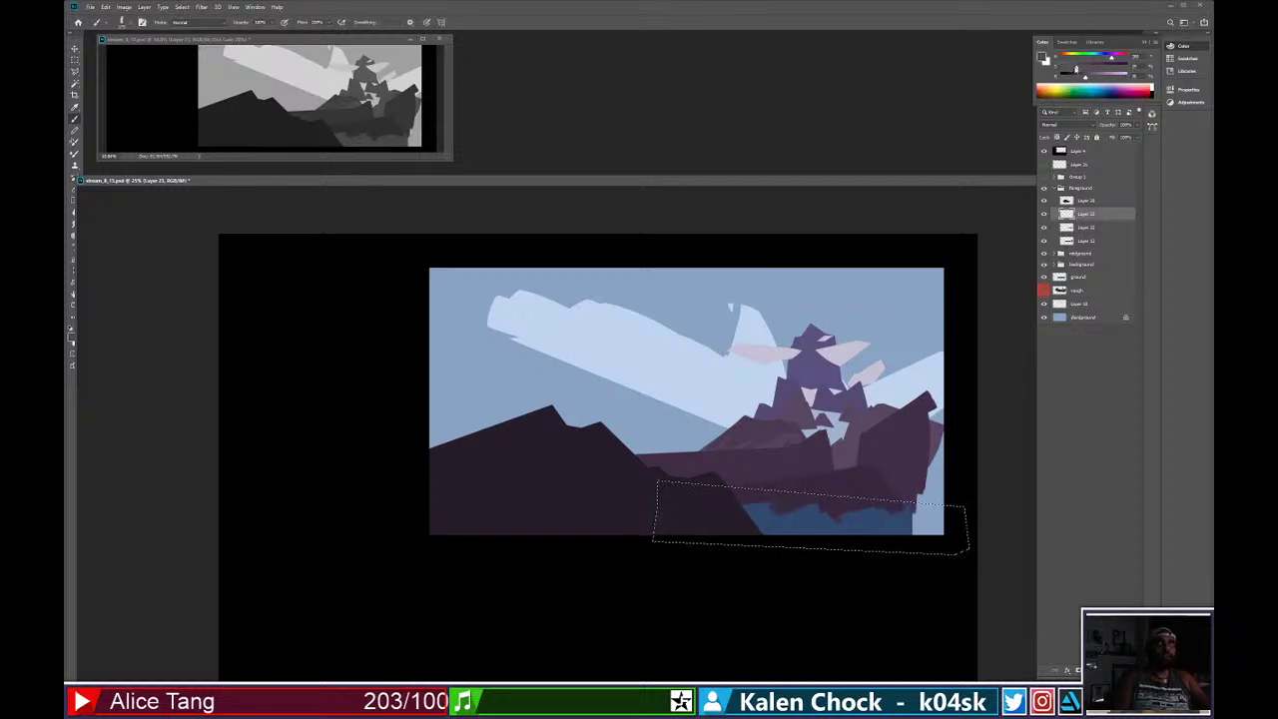
pyautogui.hotkey('alt', 'BackSpace')
pyautogui.hotkey('ctrl', 'd')
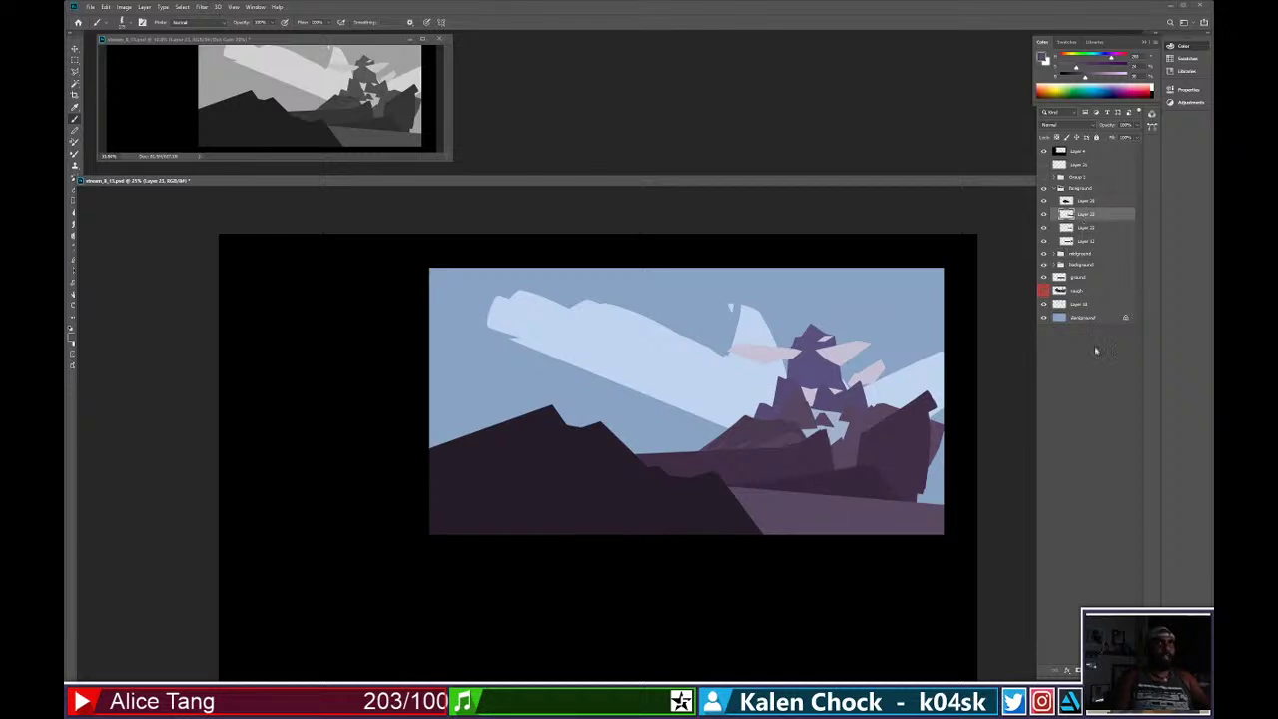
# On another new layer, outline a wedge-shaped ridge above the light ground strip, rising to the right, and fill it with the dark foreground color.
pyautogui.hotkey('ctrl', 'shift', 'alt', 'n')
pyautogui.press('l')
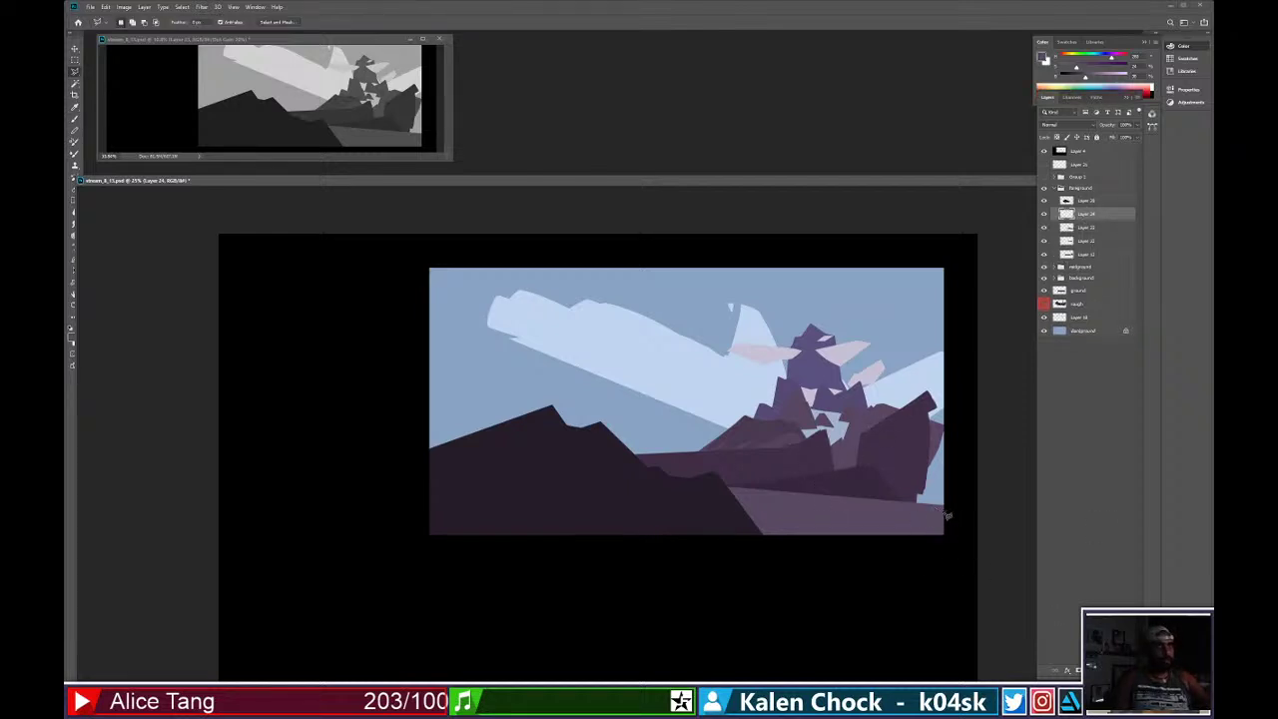
pyautogui.click(946, 515)
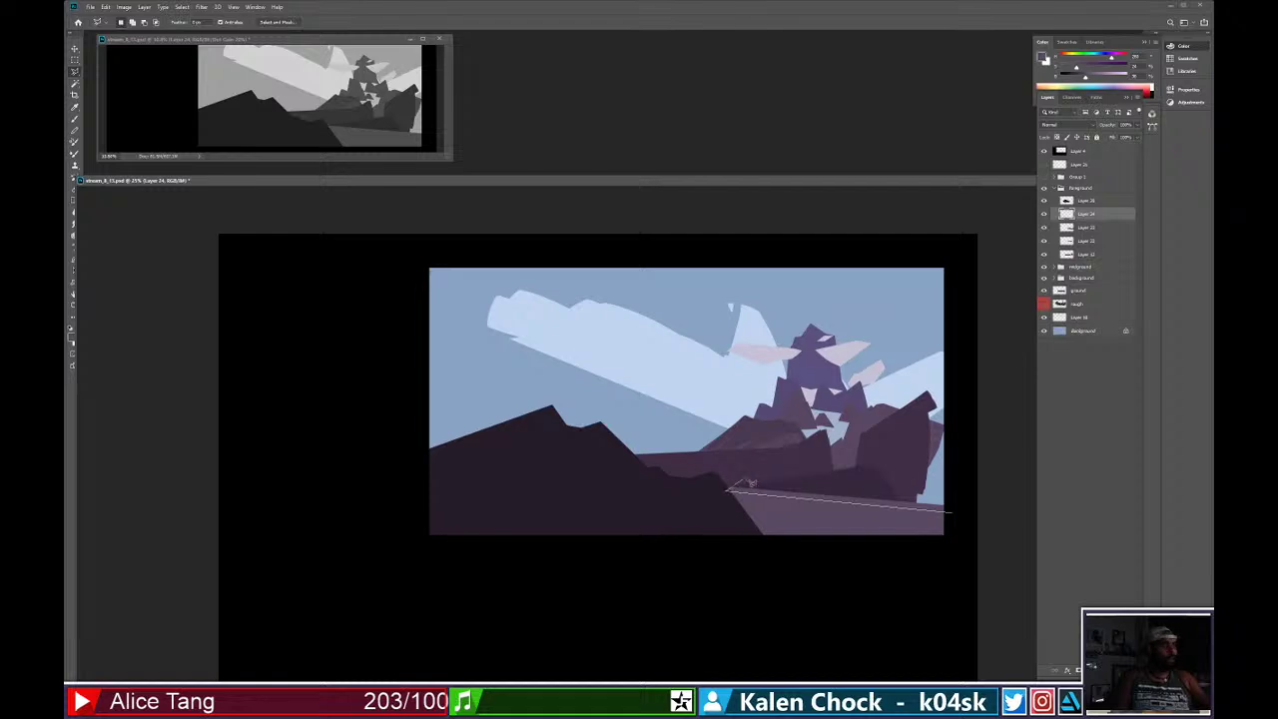
pyautogui.click(751, 476)
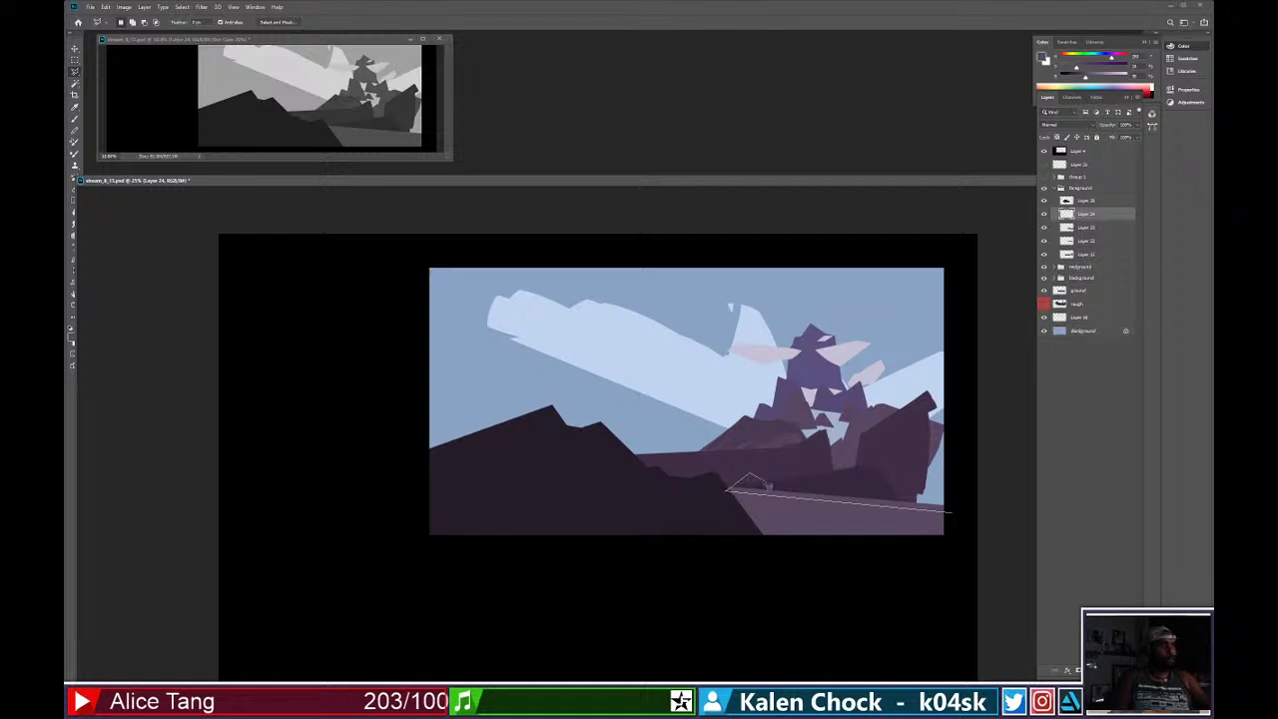
pyautogui.click(978, 441)
pyautogui.click(957, 517)
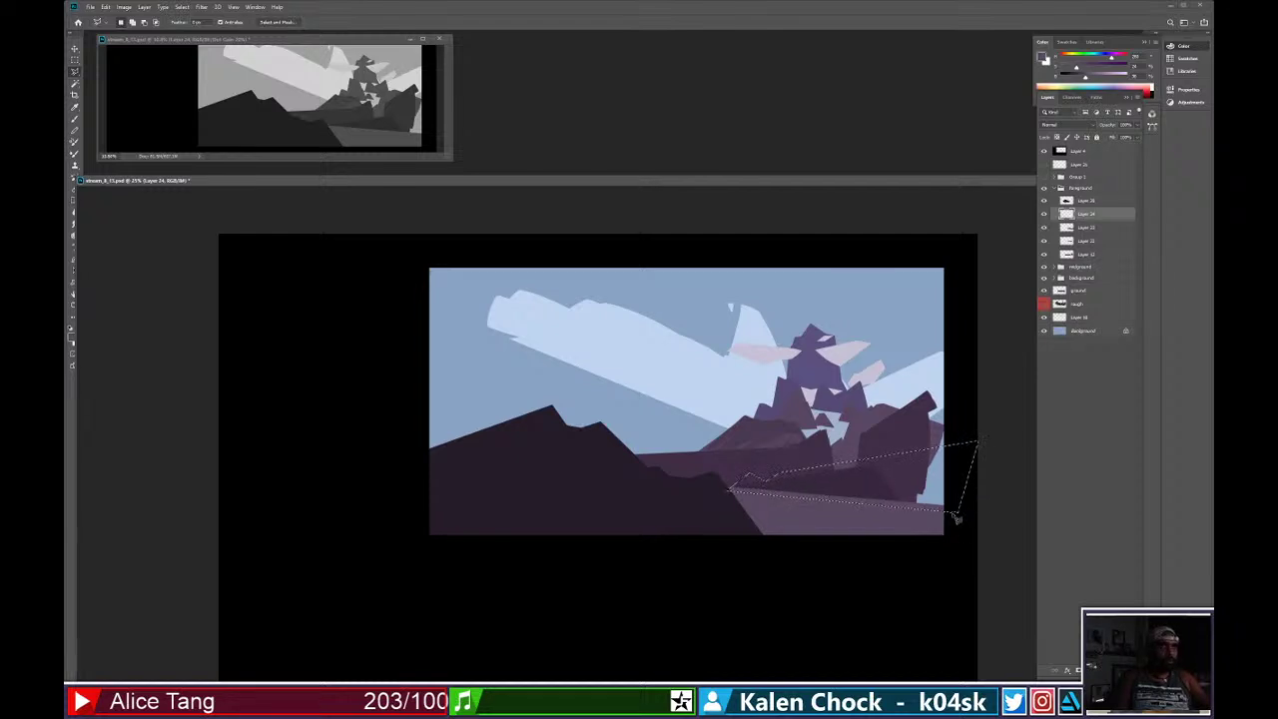
pyautogui.press('b')
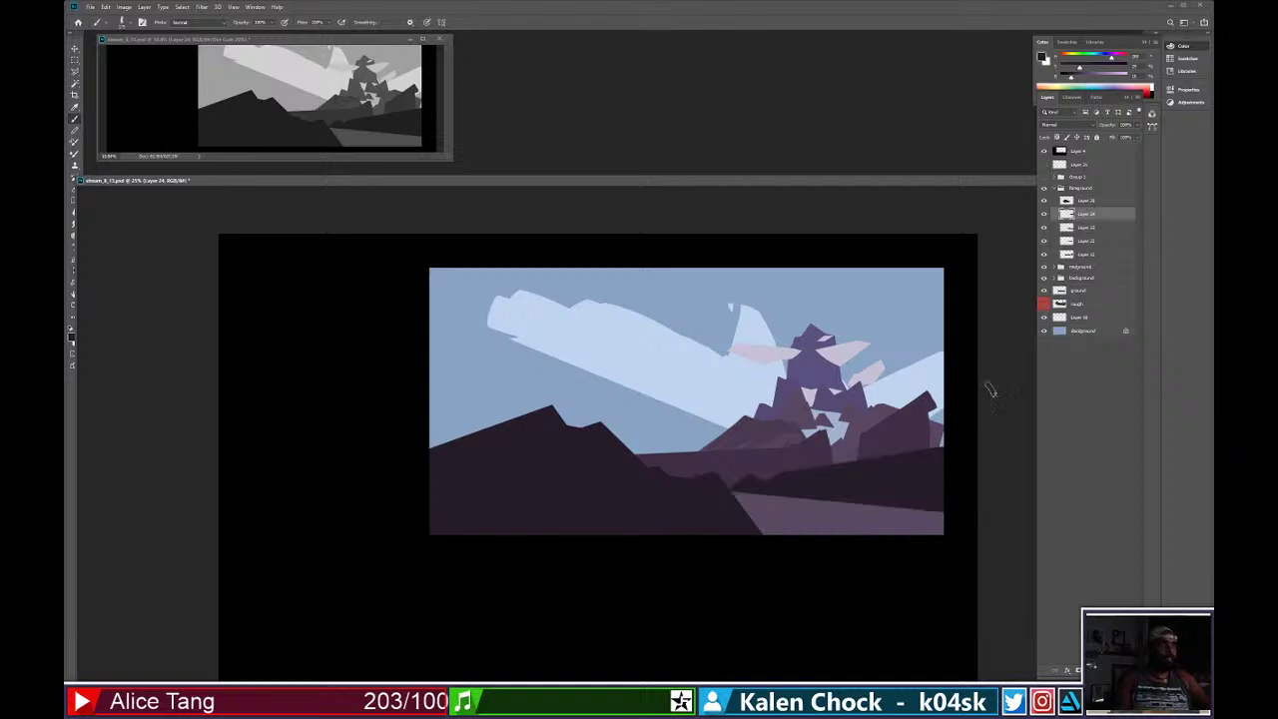
# Move the dark wedge ridge slightly down, and fill a small polygon on the left mountain's lower slope with the dark foreground color.
pyautogui.press('v')
pyautogui.moveTo(936, 473); pyautogui.dragTo(927, 491)
pyautogui.keyDown('ctrl'); pyautogui.click(720, 514); pyautogui.keyUp('ctrl')
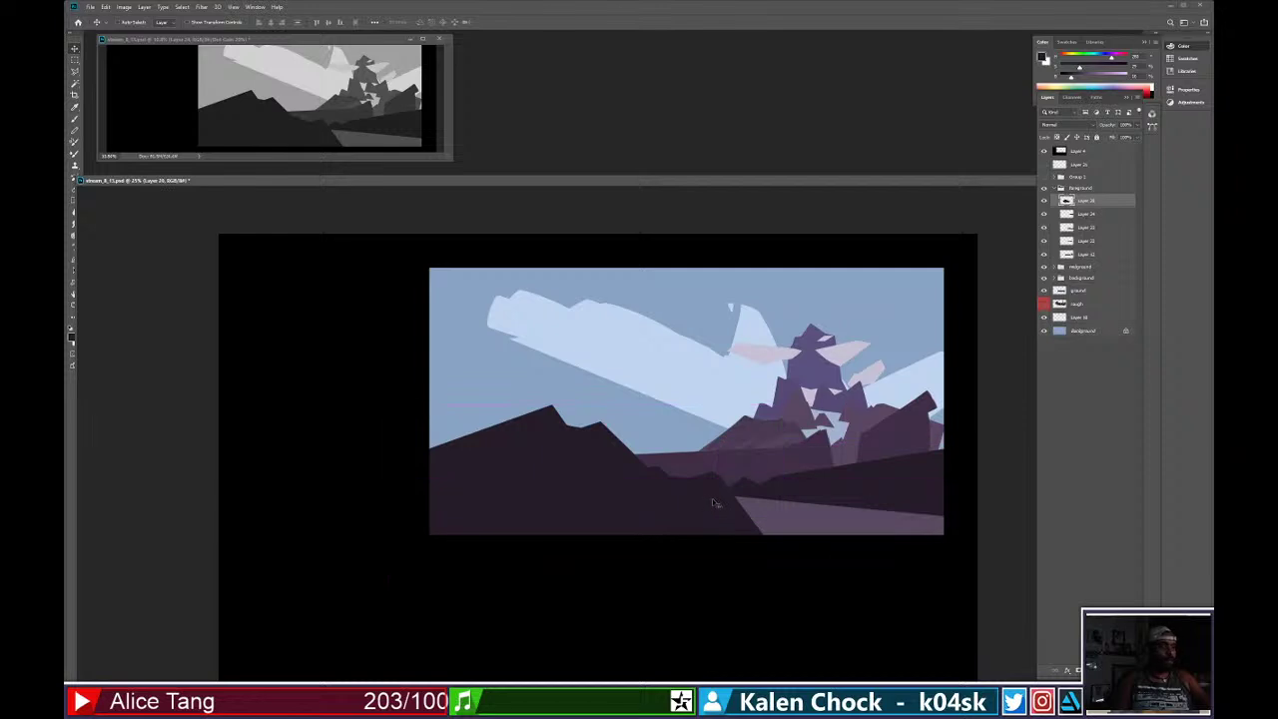
pyautogui.press('l')
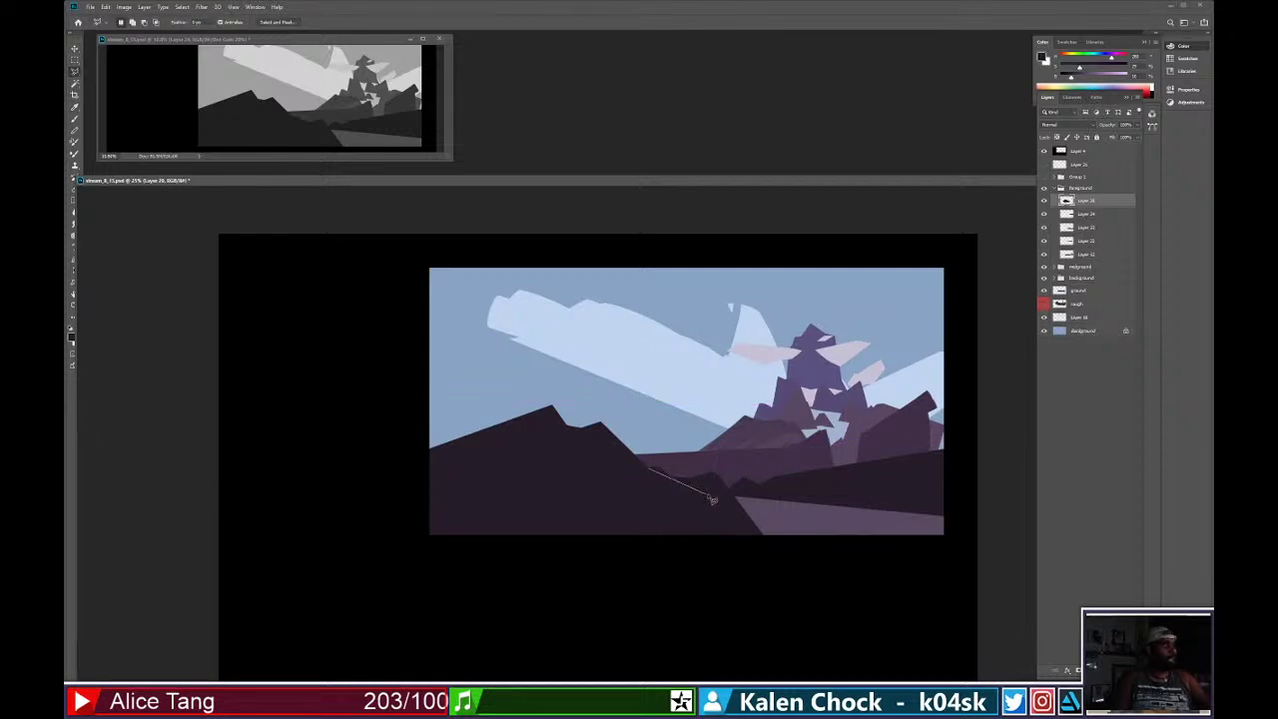
pyautogui.click(696, 490)
pyautogui.click(648, 470)
pyautogui.hotkey('alt', 'BackSpace')
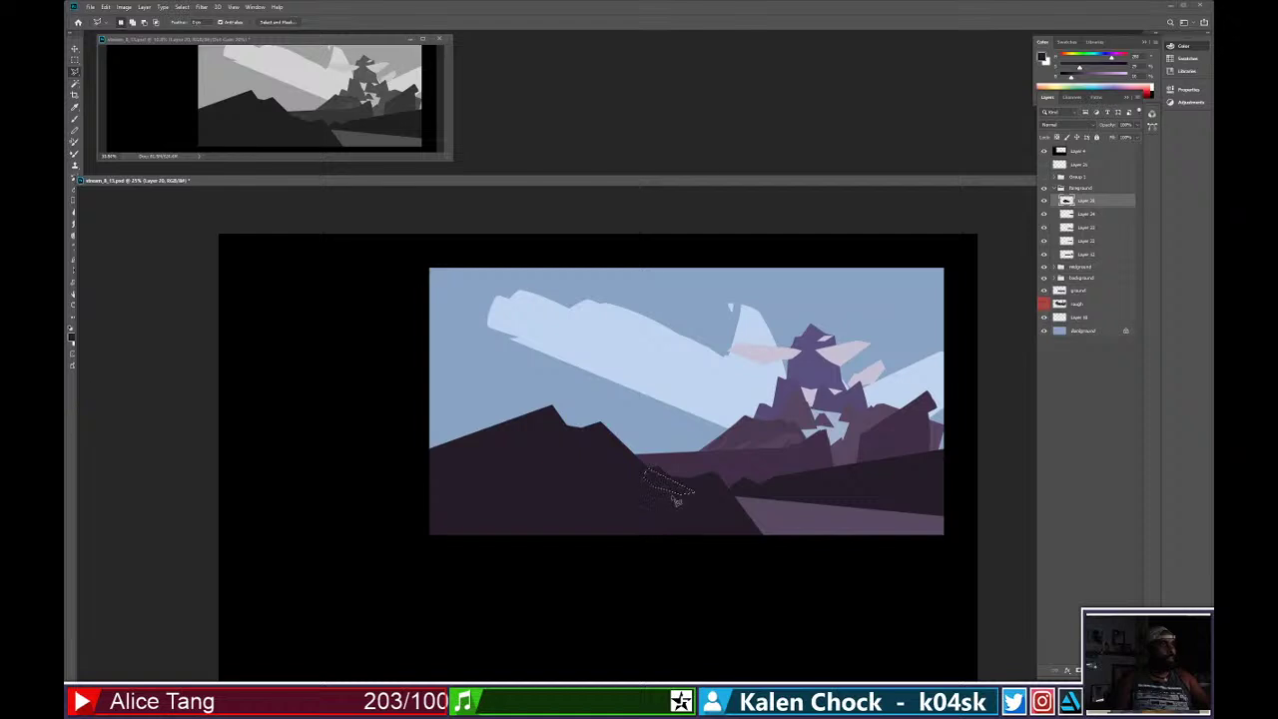
pyautogui.hotkey('ctrl', 'd')
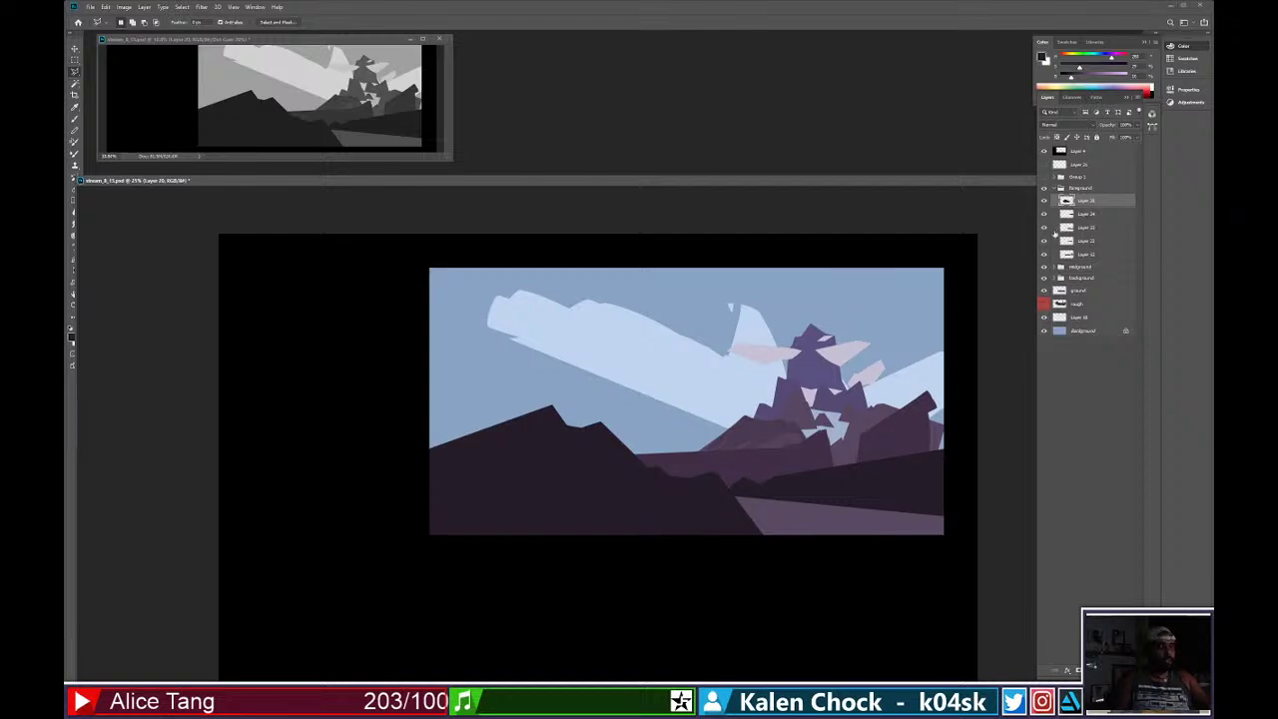
# Raise the left mountain layer's Lightness slightly with a Hue/Saturation adjustment.
pyautogui.hotkey('ctrl', 'u')
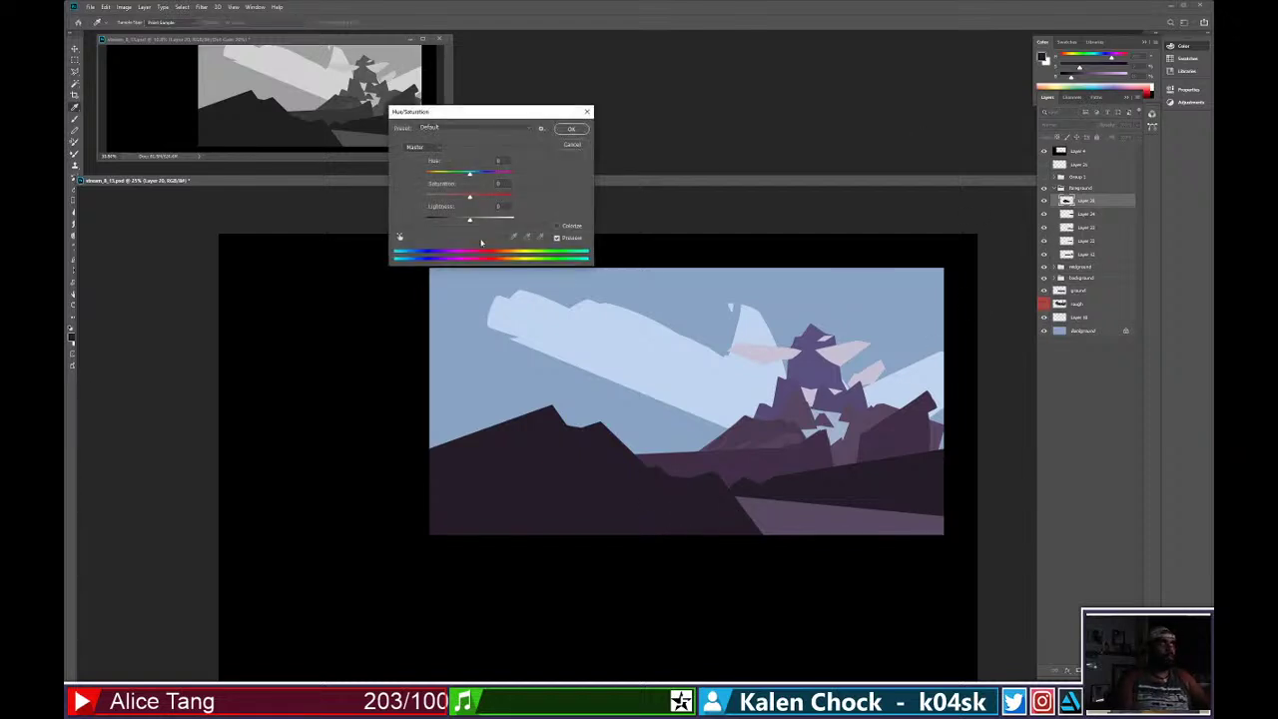
pyautogui.moveTo(479, 221); pyautogui.dragTo(472, 221)
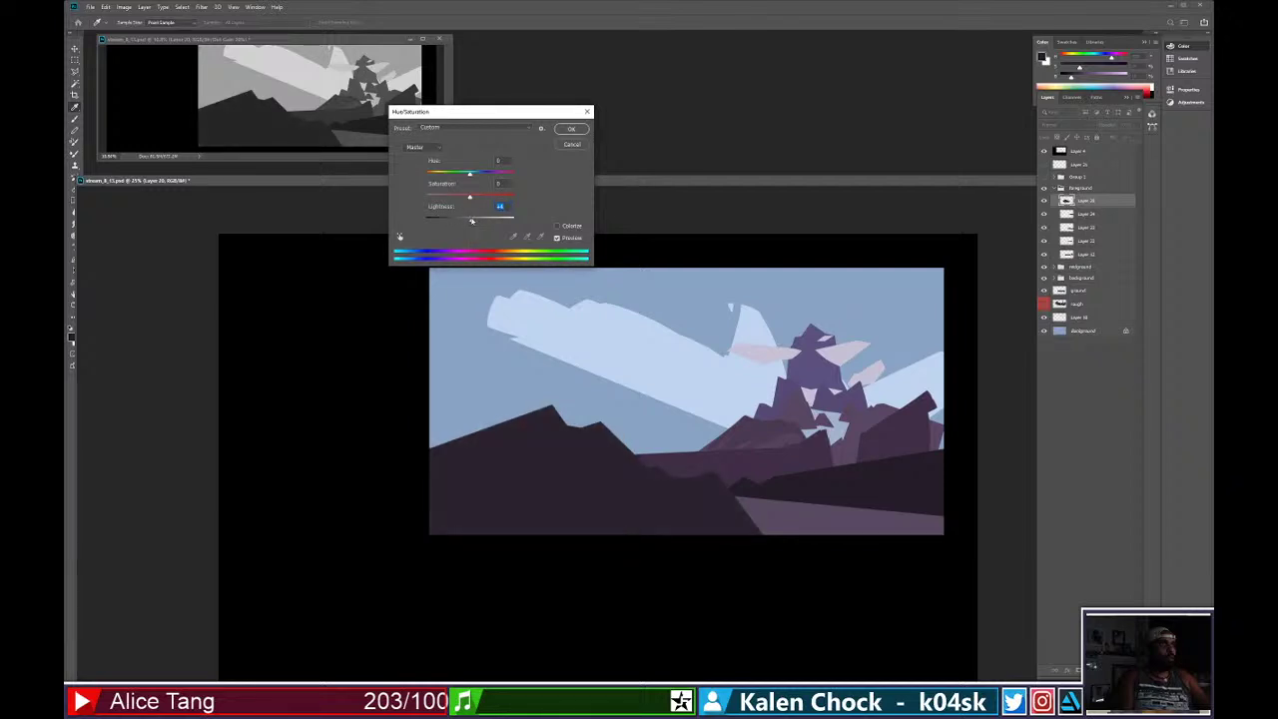
pyautogui.click(566, 132)
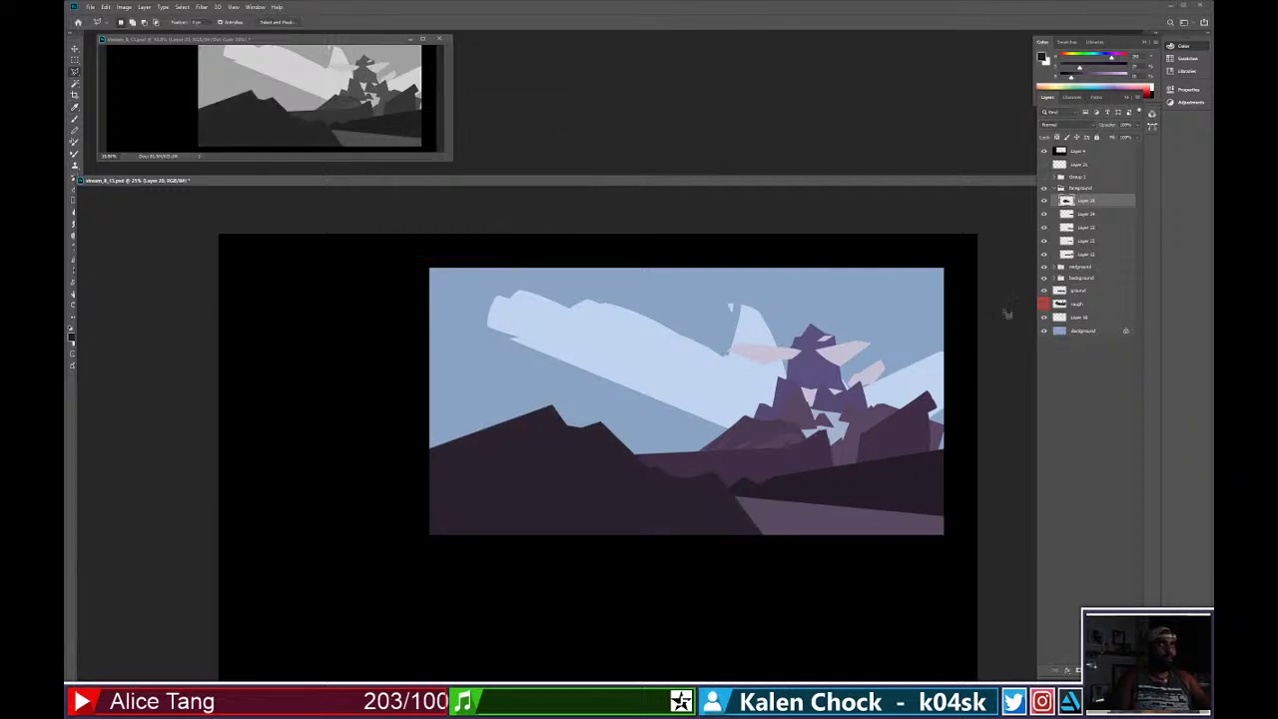
# Select the dark wedge ridge above the light ground strip and raise its Lightness slightly with Hue/Saturation.
pyautogui.press('v')
pyautogui.keyDown('ctrl'); pyautogui.click(913, 489); pyautogui.keyUp('ctrl')
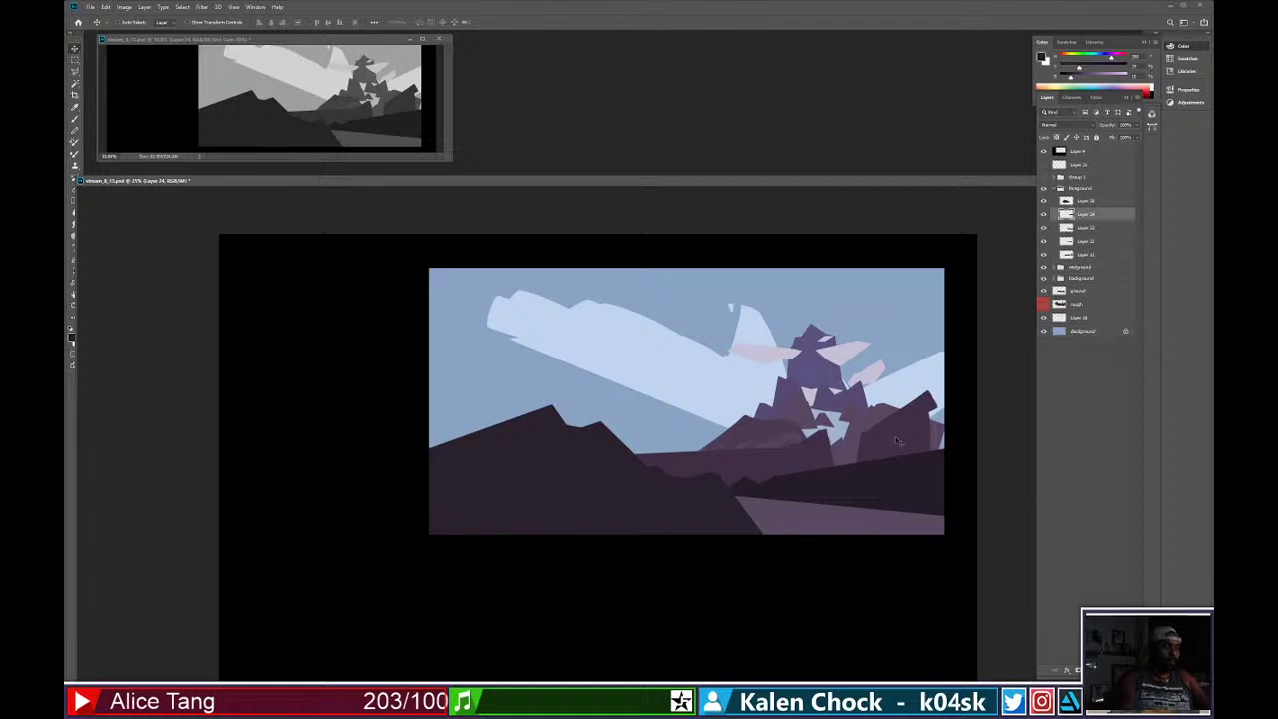
pyautogui.hotkey('ctrl', 'm')
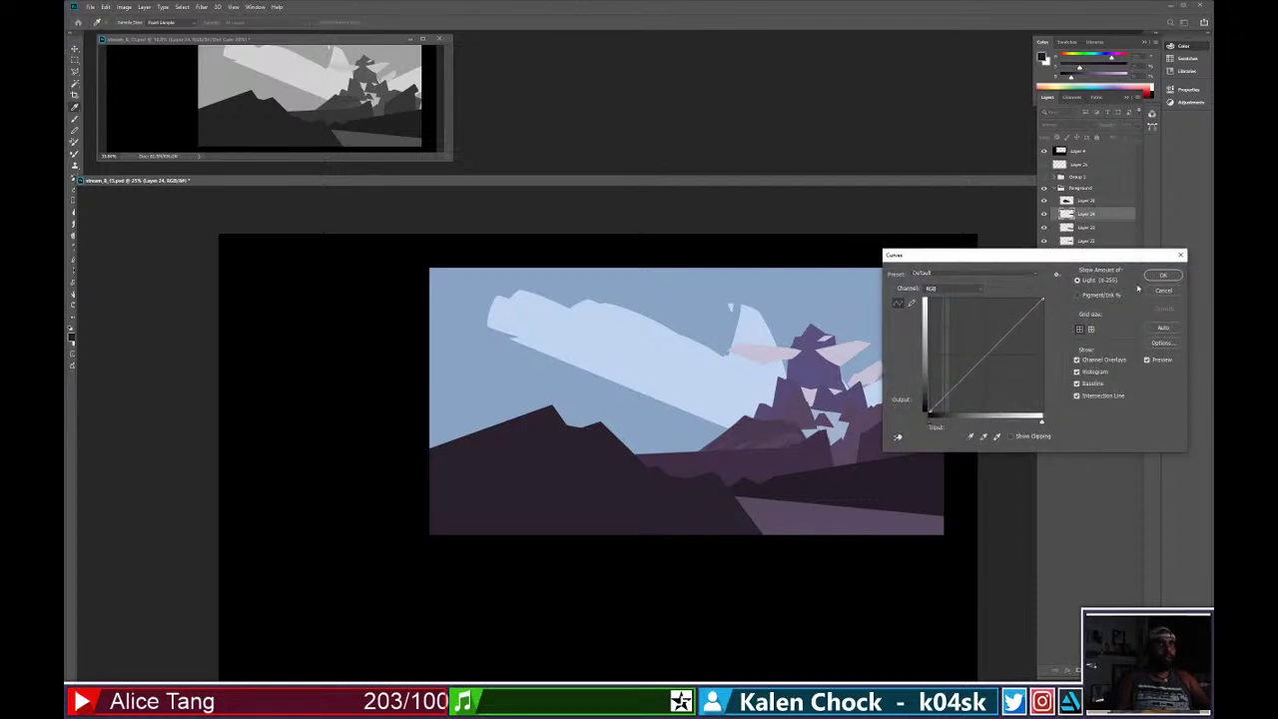
pyautogui.click(1160, 293)
pyautogui.hotkey('ctrl', 'u')
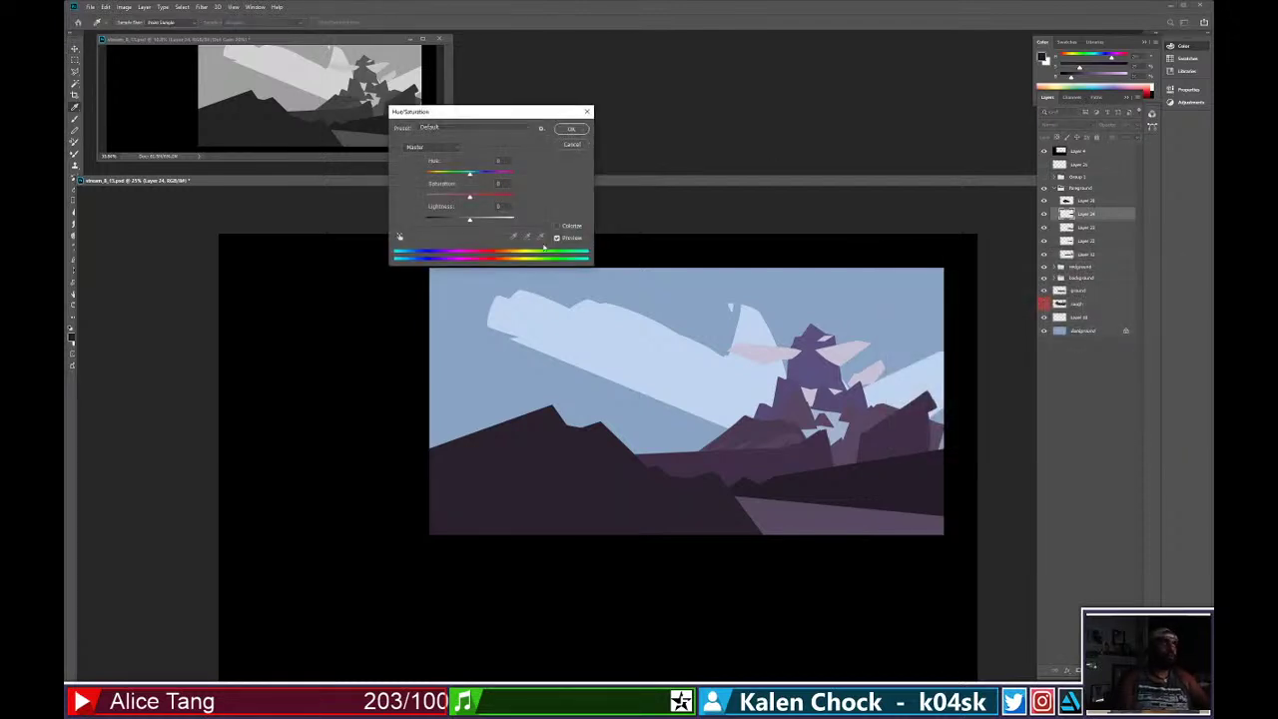
pyautogui.moveTo(473, 221); pyautogui.dragTo(474, 221)
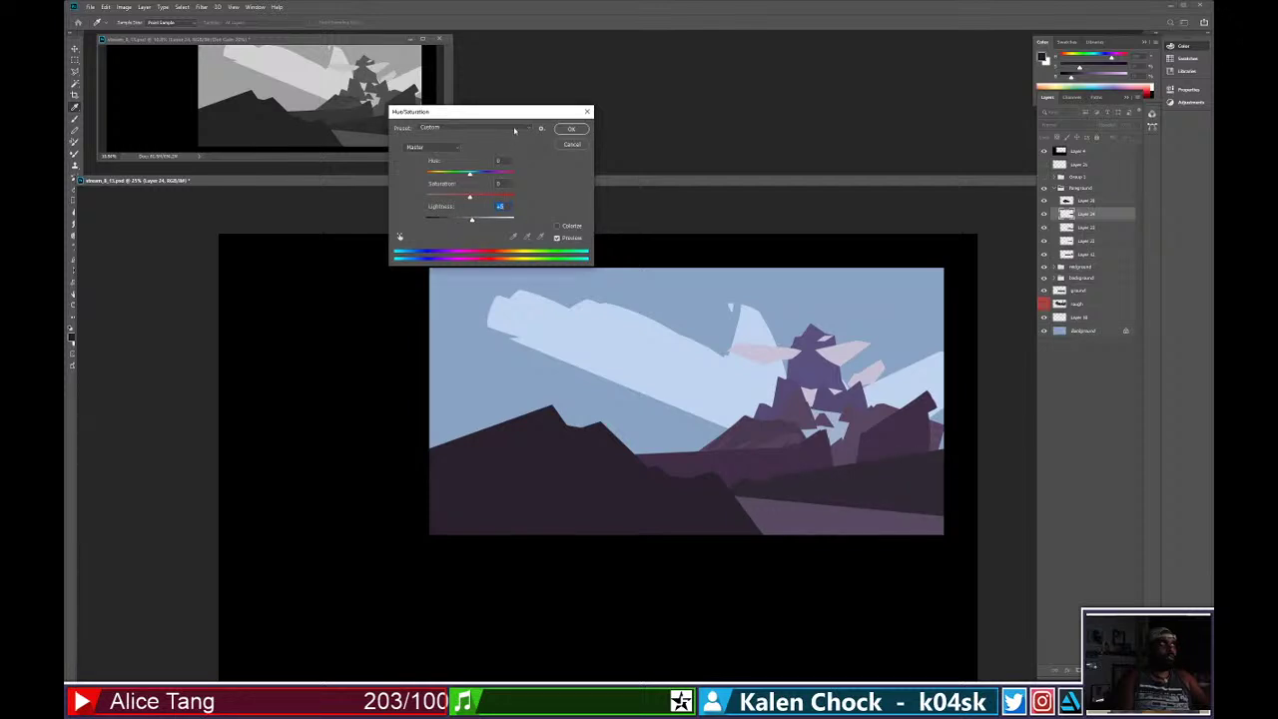
pyautogui.moveTo(516, 112); pyautogui.dragTo(677, 87)
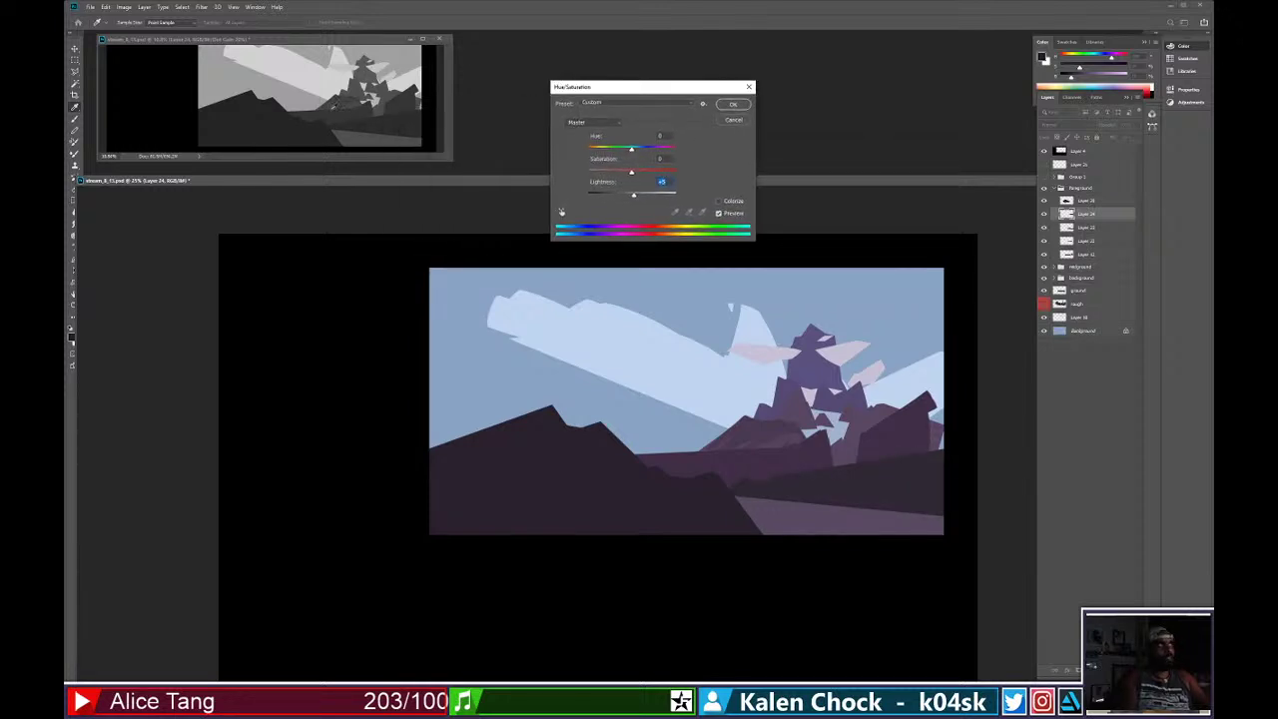
pyautogui.click(734, 105)
# On a new layer above the left mountain, outline a stepped foreground bank that slopes down to the right past the opening's bottom edge.
pyautogui.hotkey('alt', ']')
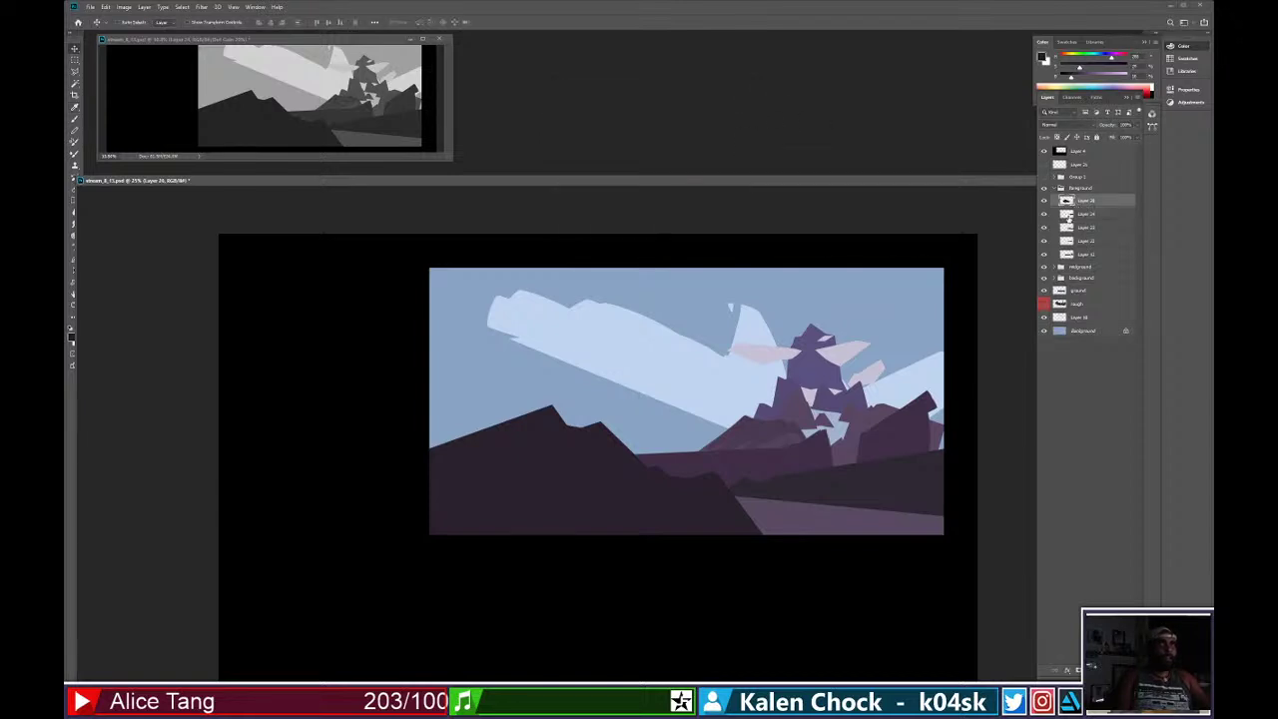
pyautogui.hotkey('ctrl', 'shift', 'n')
pyautogui.press('Return')
pyautogui.press('l')
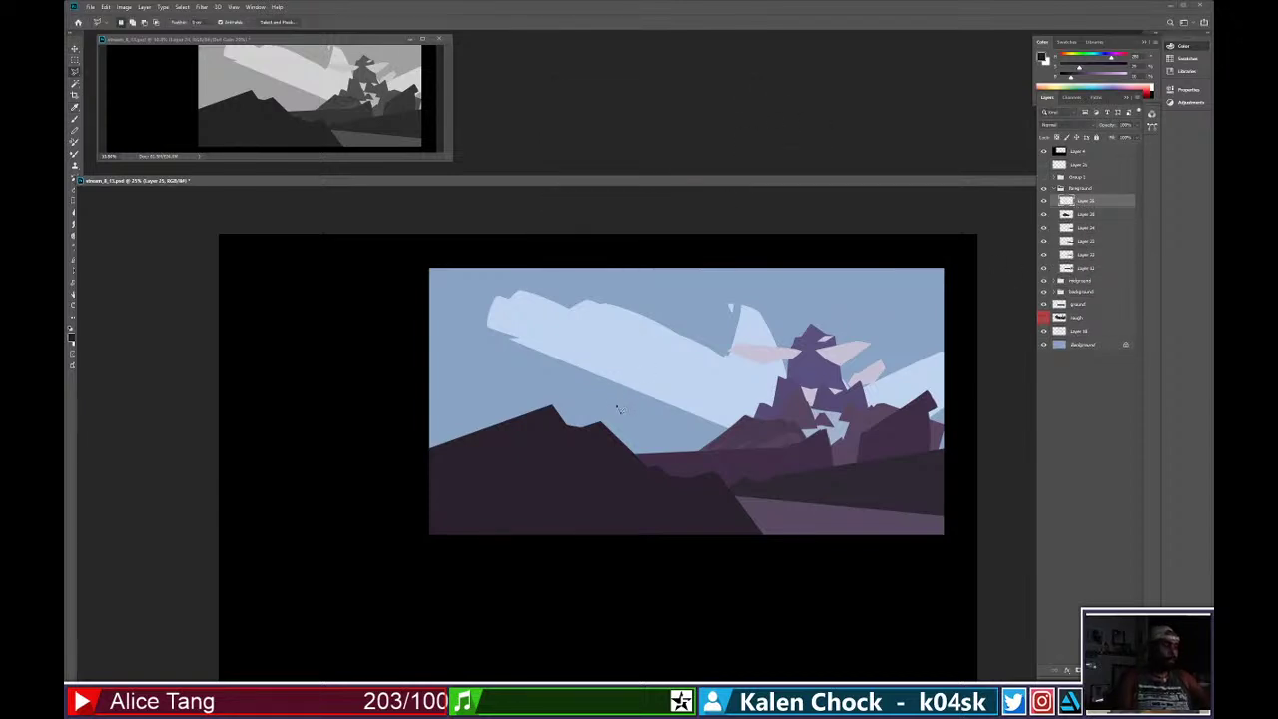
pyautogui.click(417, 454)
pyautogui.click(631, 476)
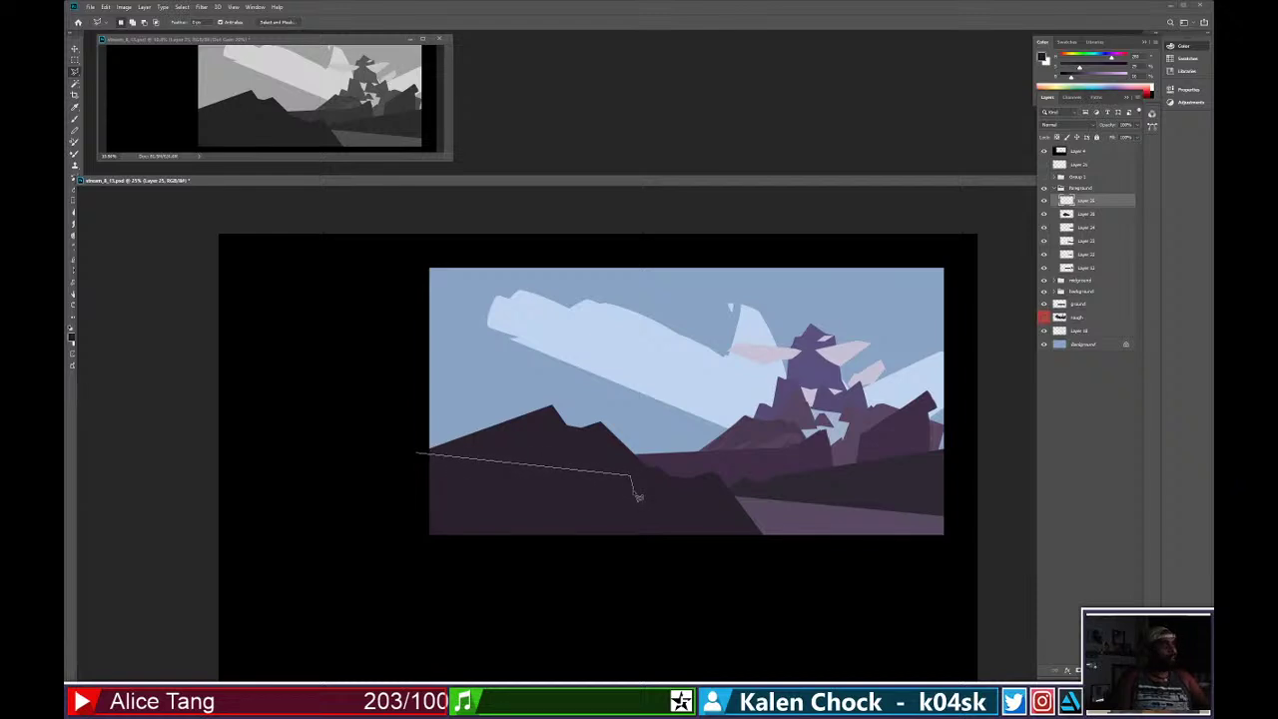
pyautogui.click(632, 497)
pyautogui.click(649, 500)
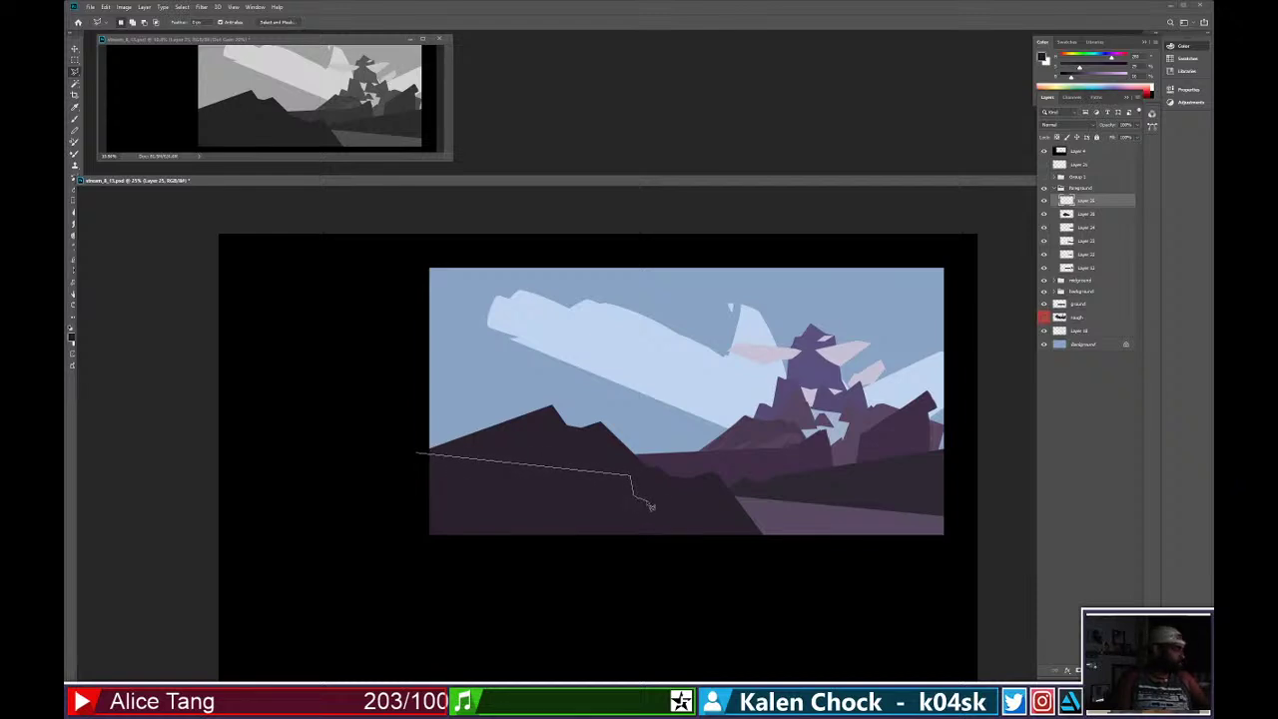
pyautogui.click(649, 508)
pyautogui.click(818, 524)
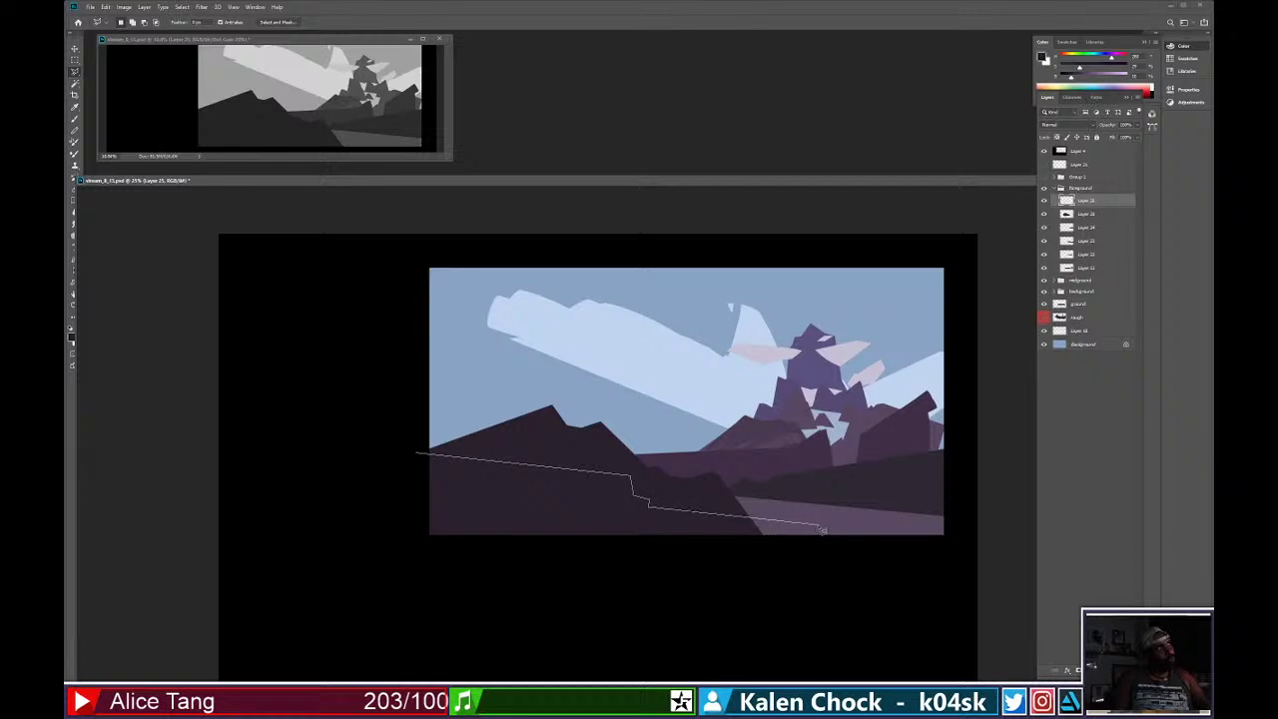
pyautogui.click(910, 549)
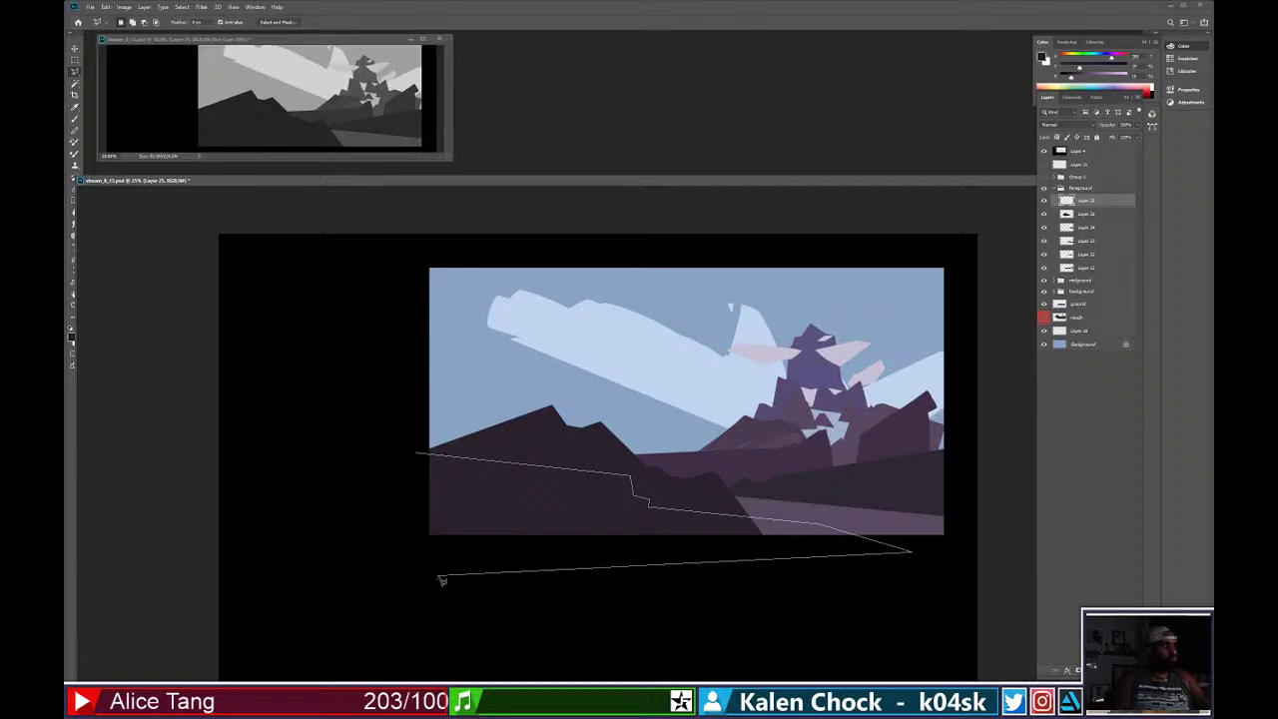
pyautogui.click(409, 544)
pyautogui.click(417, 455)
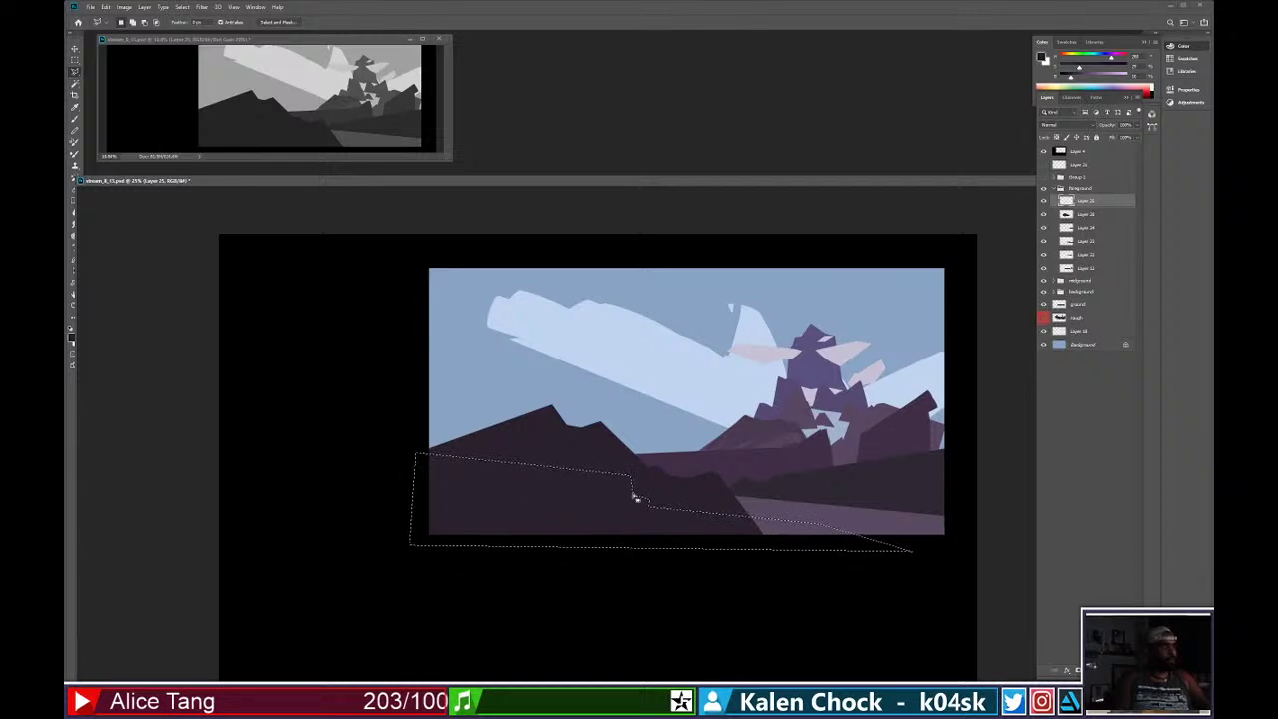
# Fill the stepped bank selection with a very dark purple and clear the selection.
pyautogui.press('b')
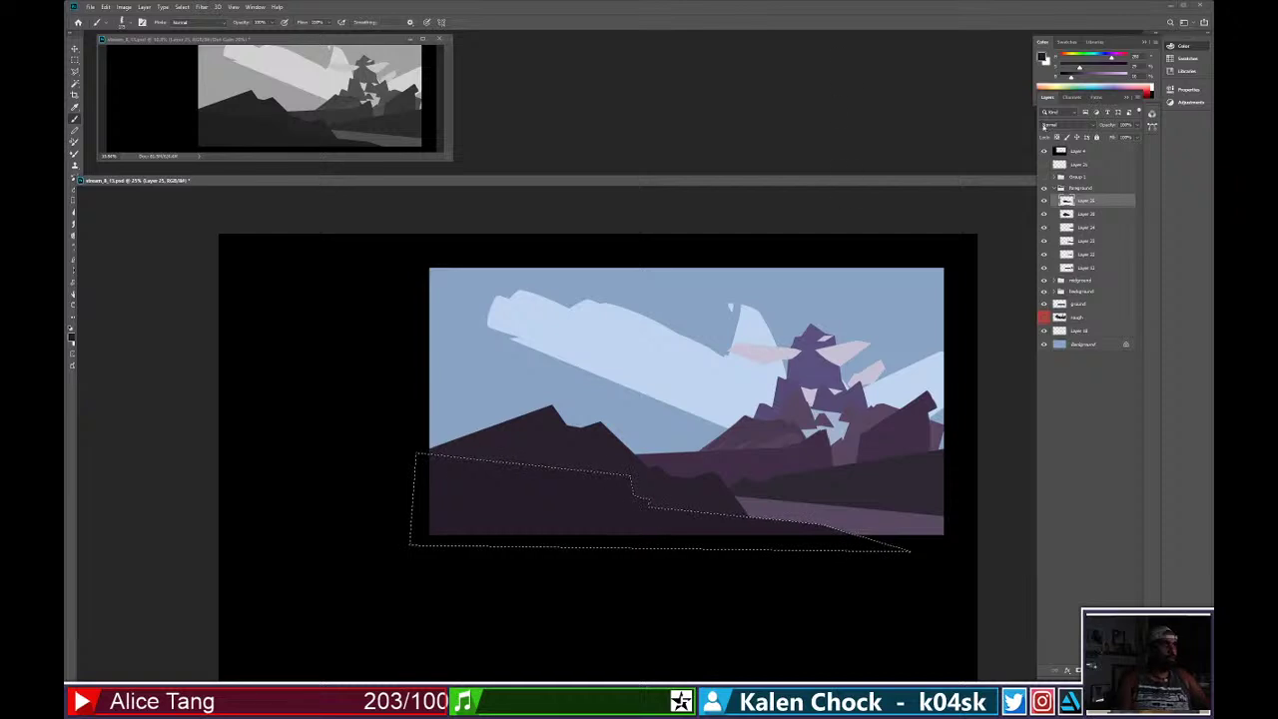
pyautogui.moveTo(1072, 77); pyautogui.dragTo(1074, 78)
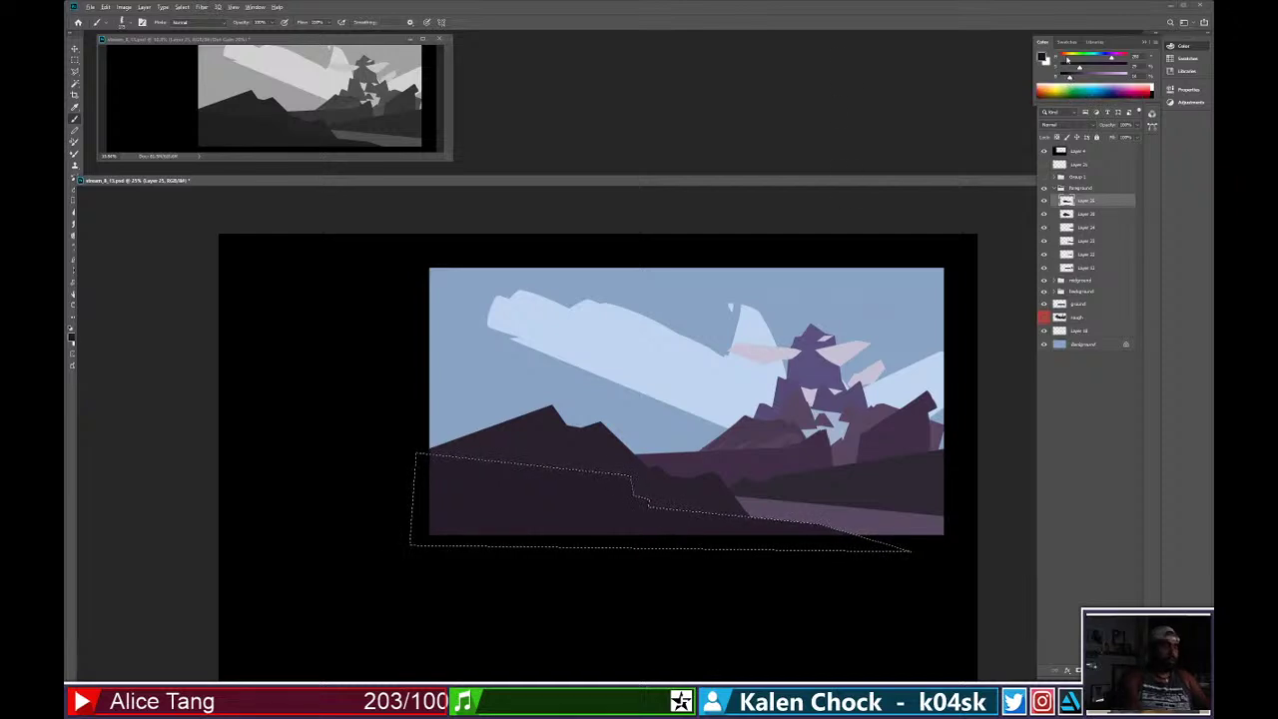
pyautogui.hotkey('ctrl', 'd')
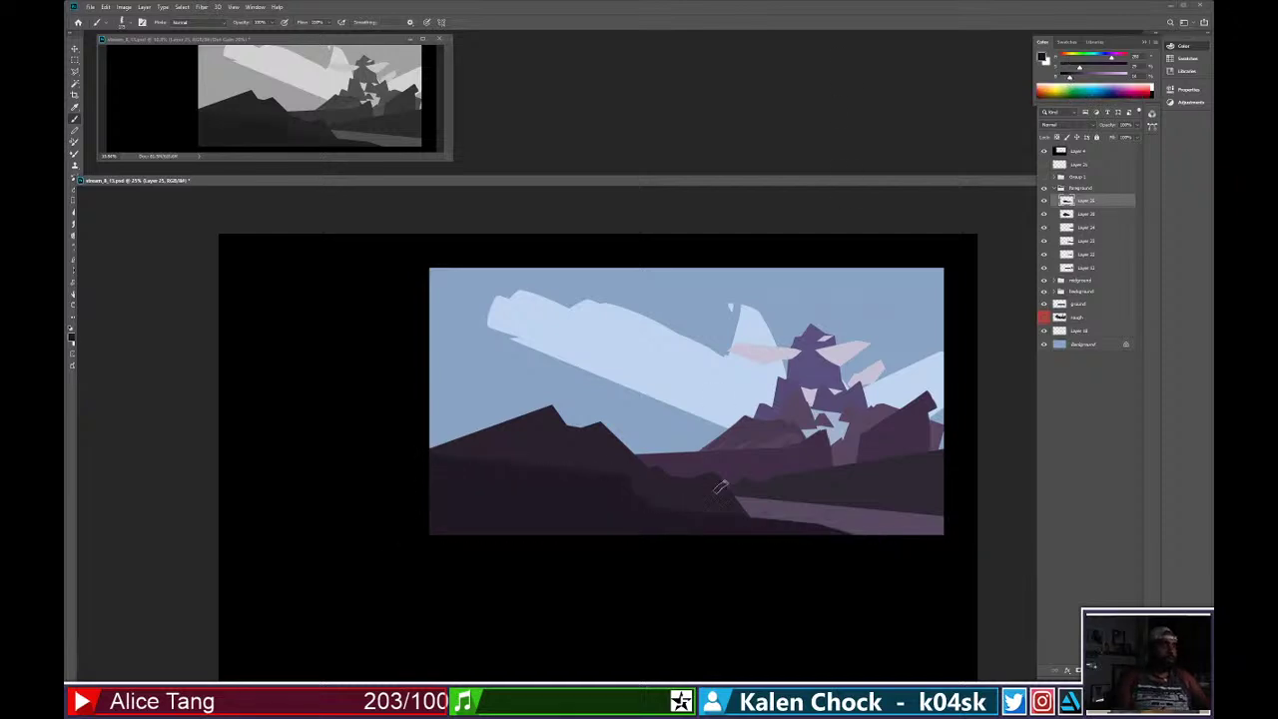
# Paint dark rocky bumps along the stepped edge of the foreground bank with the Brush, undoing the last stray stroke.
pyautogui.click(620, 502)
pyautogui.moveTo(623, 499)
pyautogui.mouseDown()
pyautogui.moveTo(634, 466)
pyautogui.moveTo(623, 497)
pyautogui.moveTo(617, 480)
pyautogui.moveTo(630, 515)
pyautogui.mouseUp()
pyautogui.click(700, 506)
pyautogui.hotkey('ctrl', 'z')
# Erase the foreground bank's thin right tail so more of the light ground strip shows and the bank ends in a short slope.
pyautogui.press('e')
pyautogui.moveTo(753, 518); pyautogui.dragTo(831, 540)
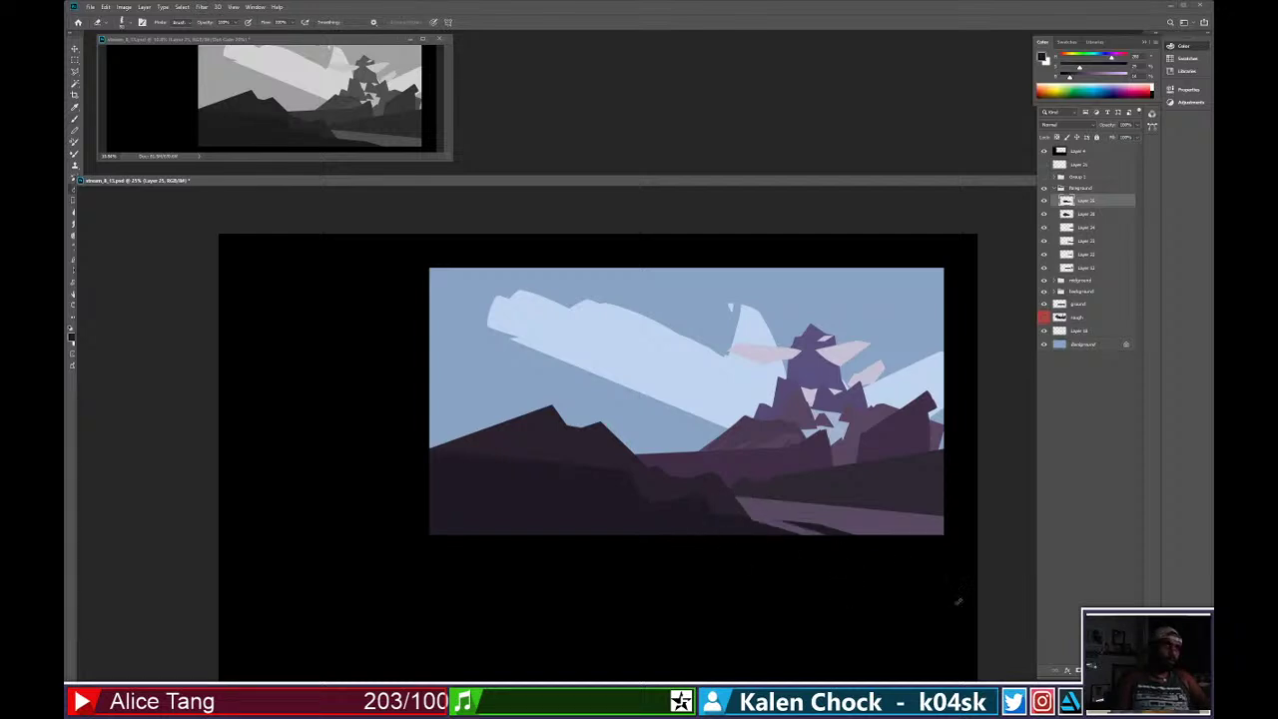
pyautogui.moveTo(728, 504); pyautogui.dragTo(848, 531)
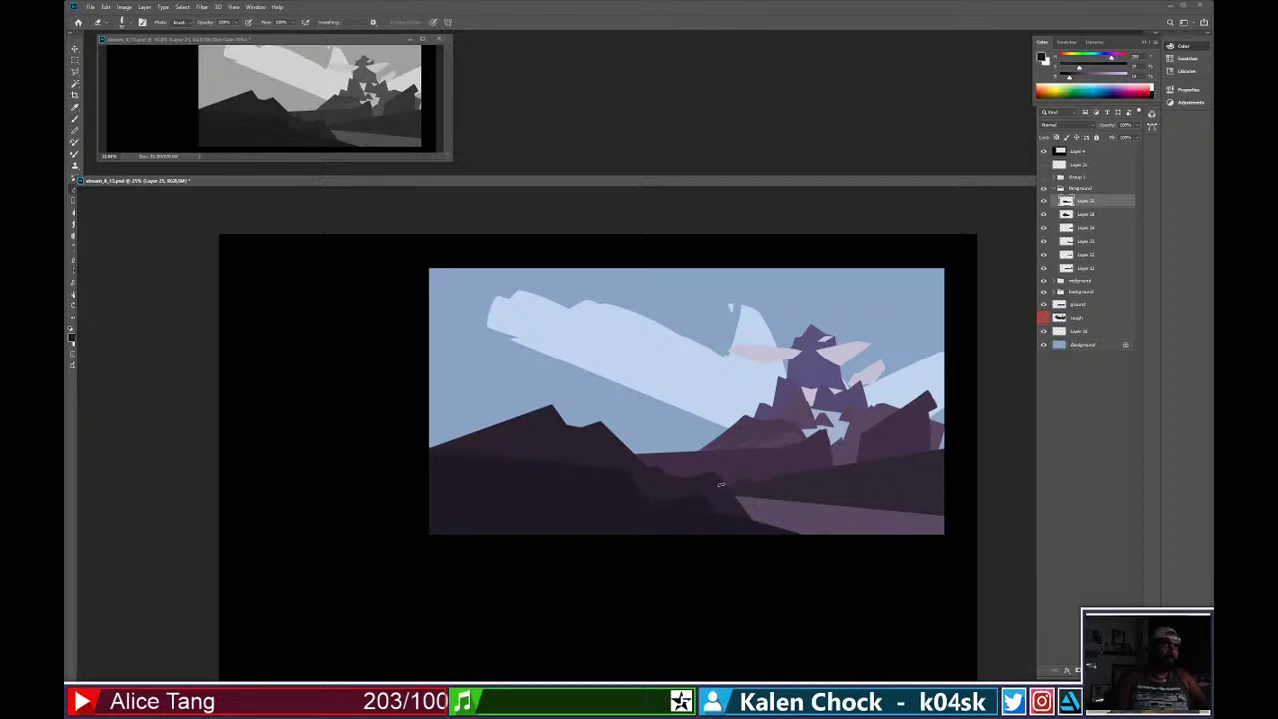
pyautogui.press('b')
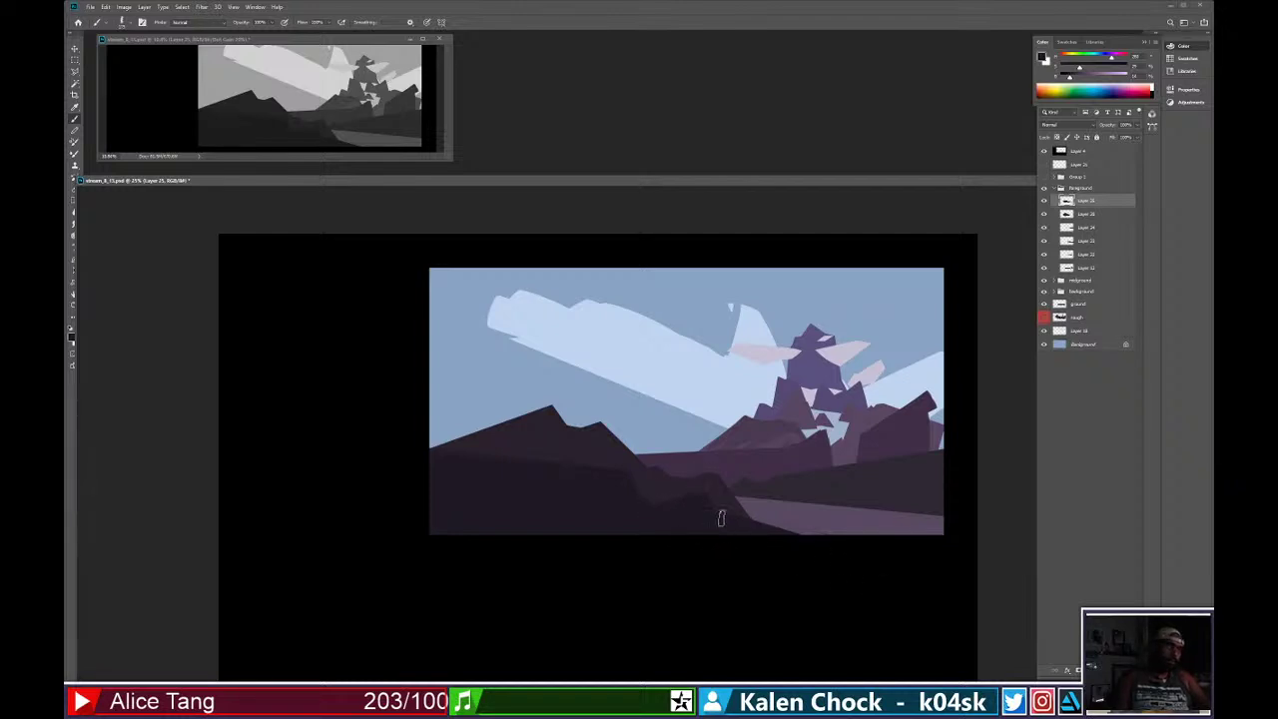
pyautogui.press('e')
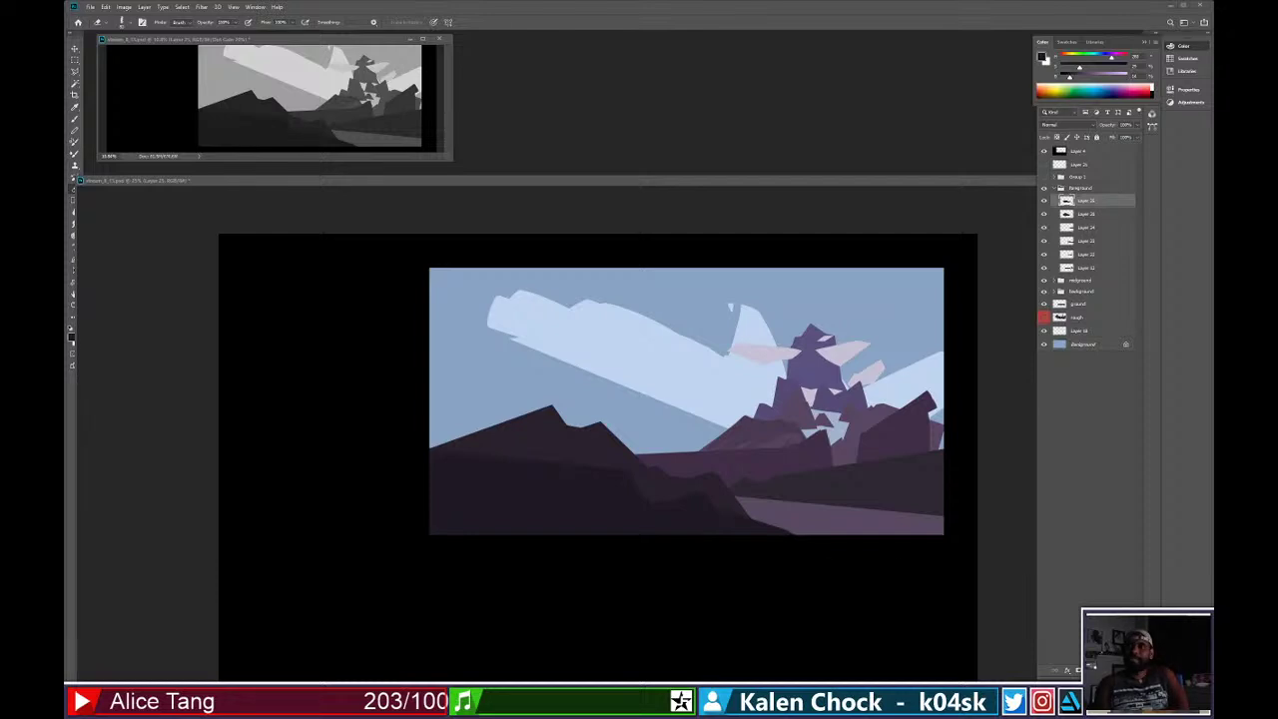
# Switch to Streamlabs OBS and toggle the visibility of the Alert Box and Overlay_B sources off and on.
pyautogui.moveTo(1257, 464); pyautogui.dragTo(684, 323)
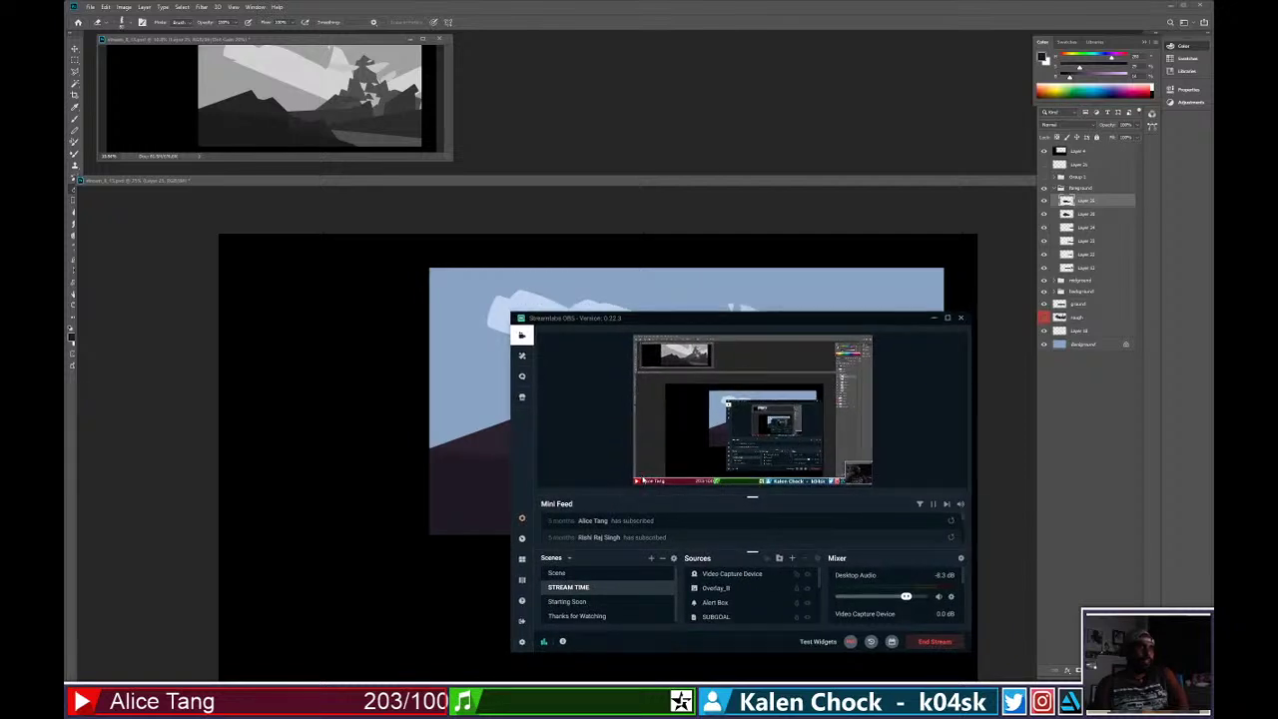
pyautogui.scroll(-3, 764, 603)
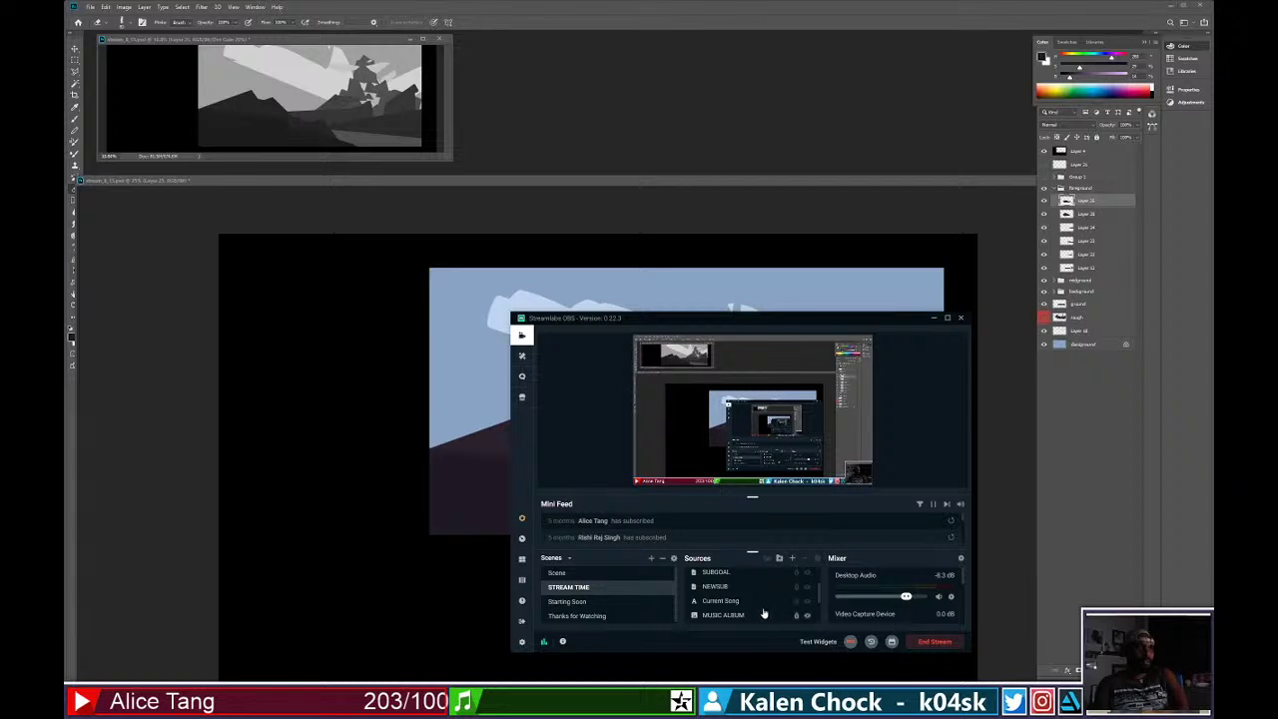
pyautogui.scroll(3, 764, 612)
pyautogui.click(805, 605)
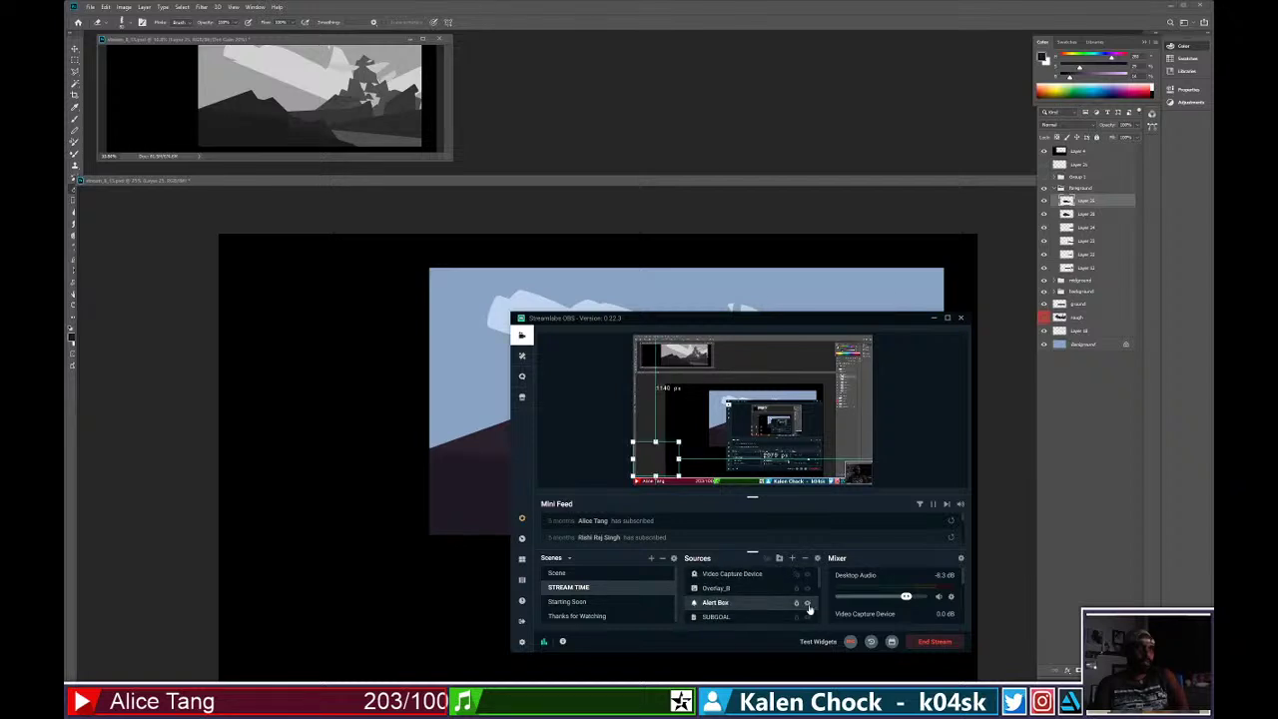
pyautogui.click(807, 590)
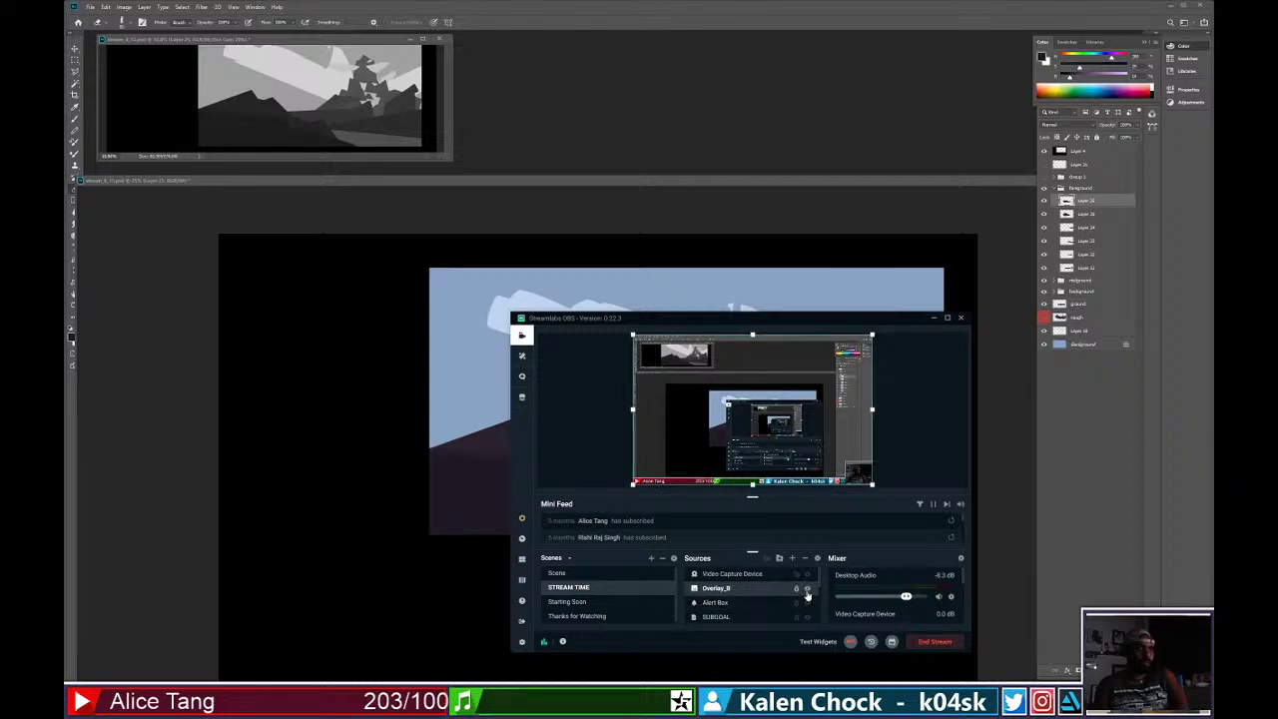
pyautogui.scroll(-2, 809, 596)
pyautogui.scroll(-1, 810, 596)
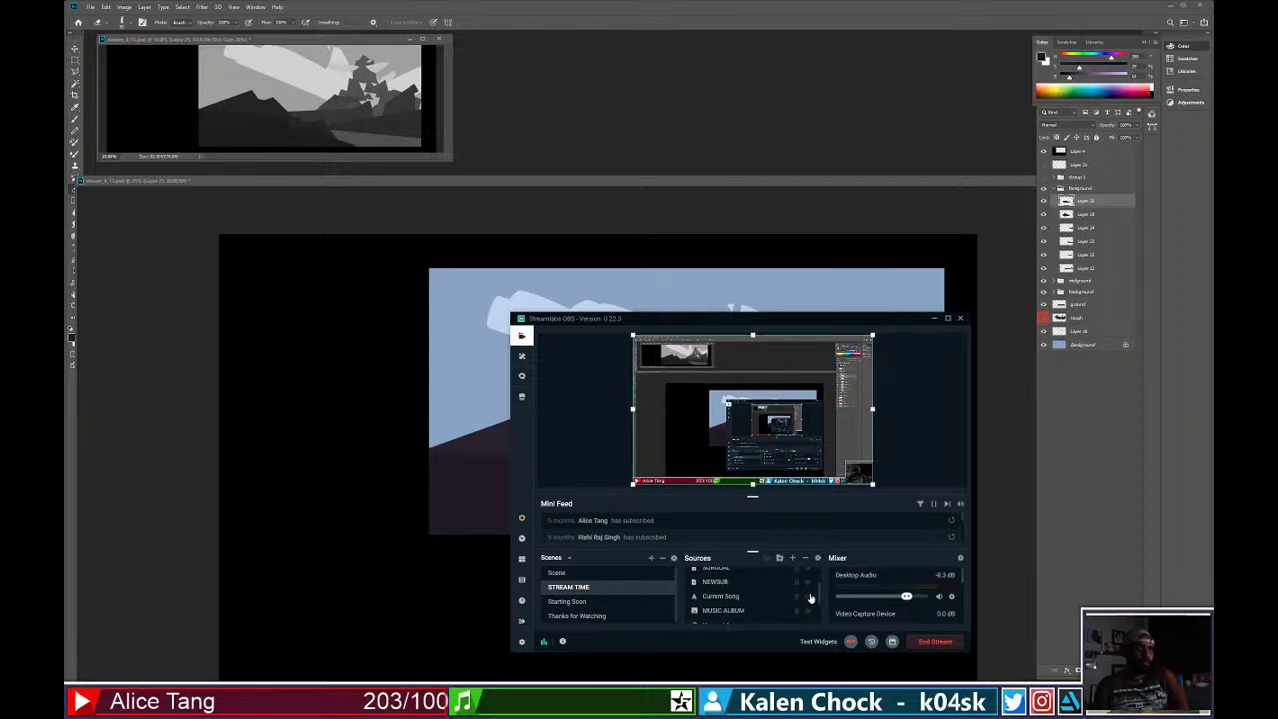
pyautogui.scroll(3, 810, 596)
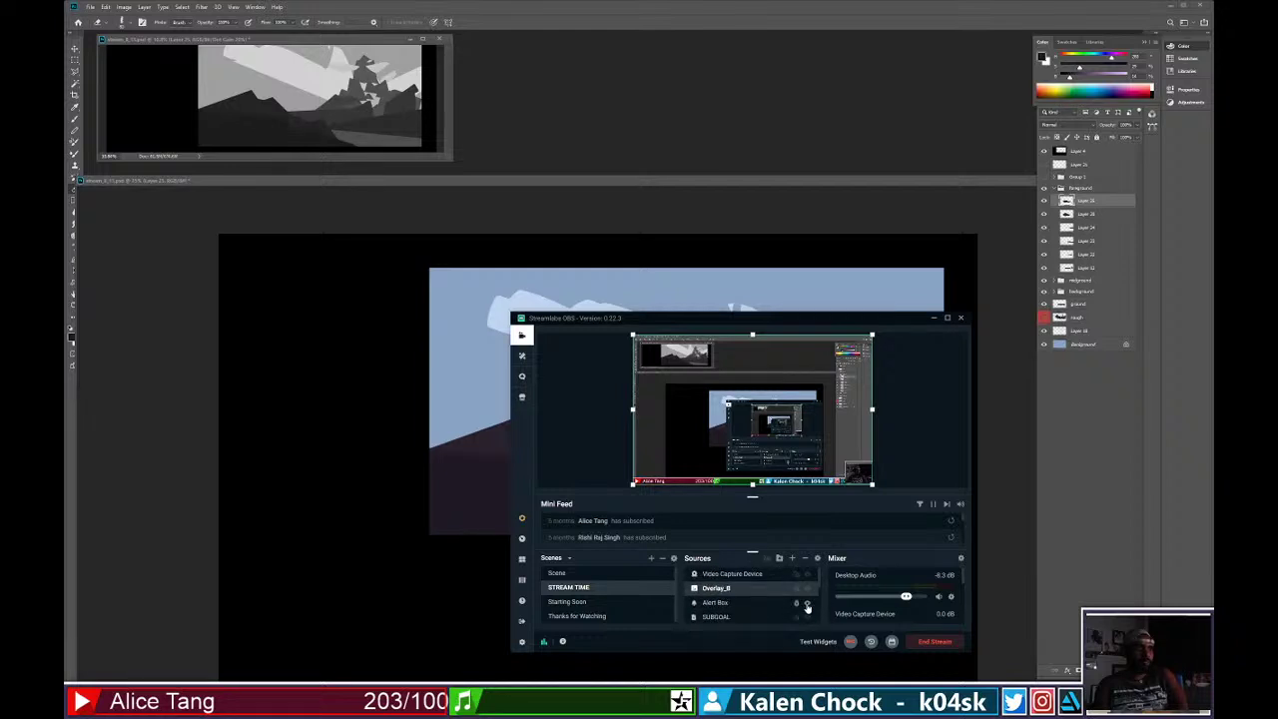
pyautogui.click(803, 605)
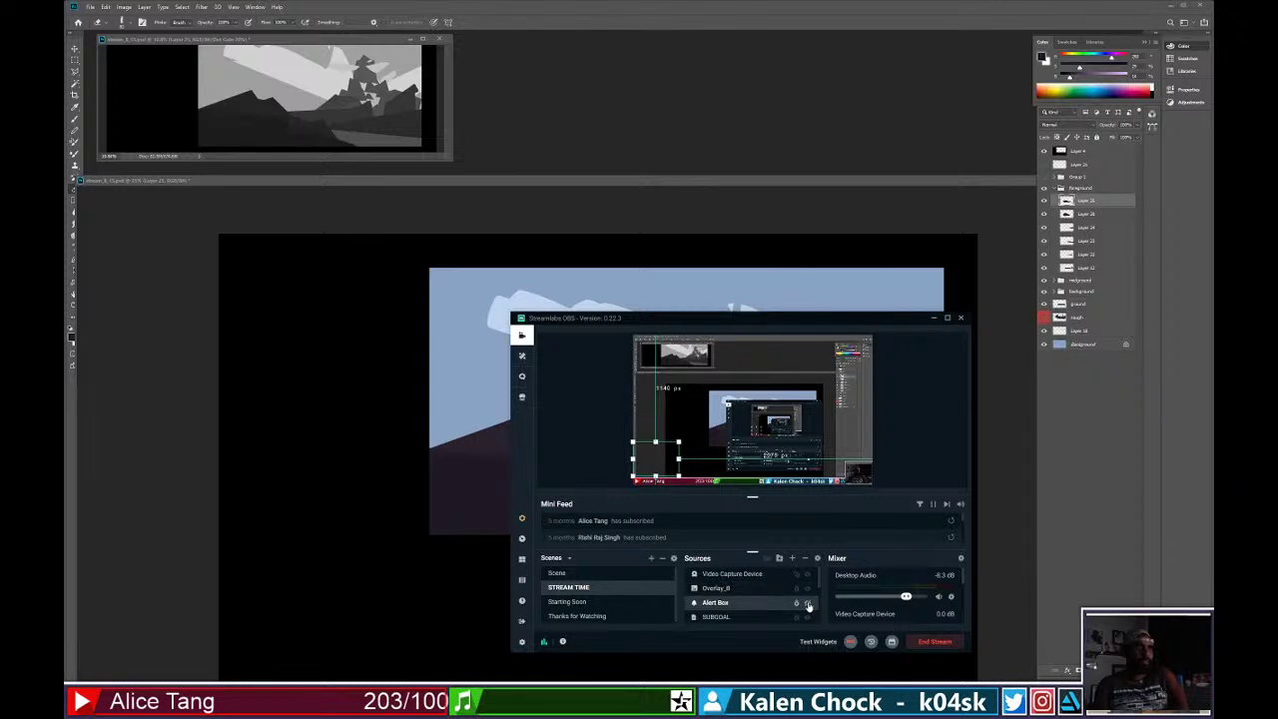
pyautogui.click(807, 590)
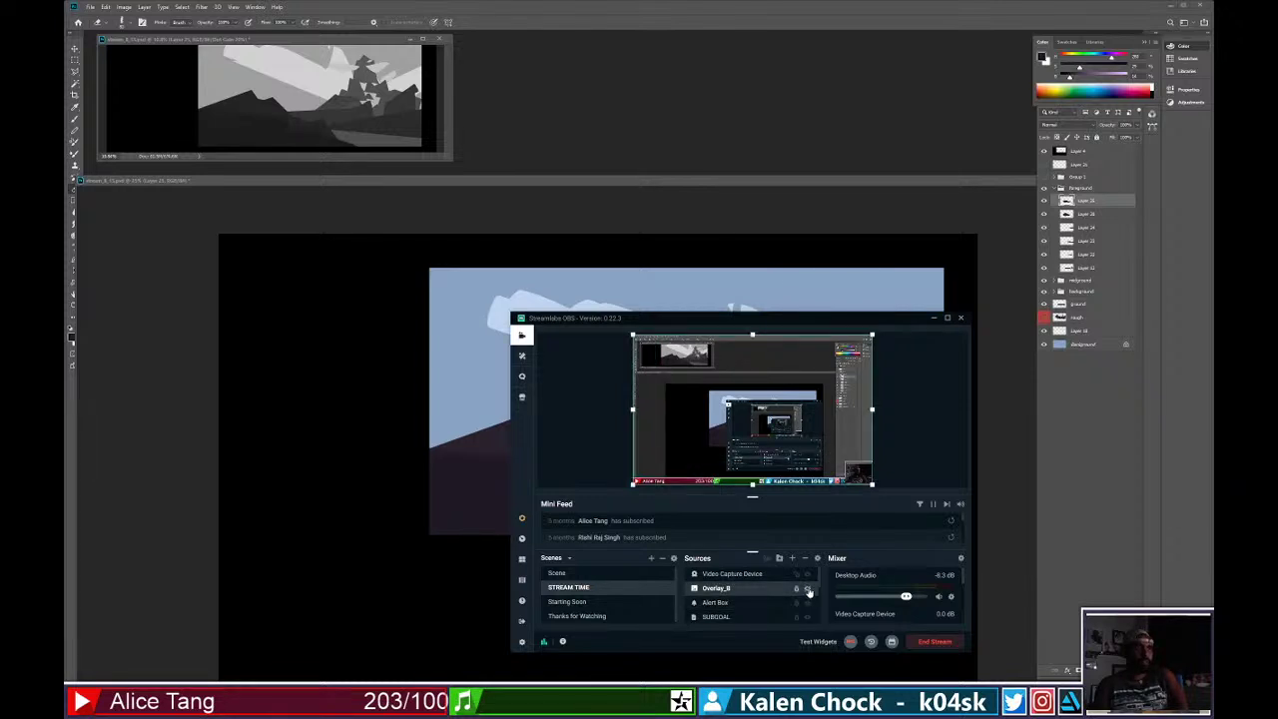
# Toggle the visibility of the Overlay_A, Mic and Viewer Music sources in the STREAM TIME scene.
pyautogui.scroll(-2, 810, 595)
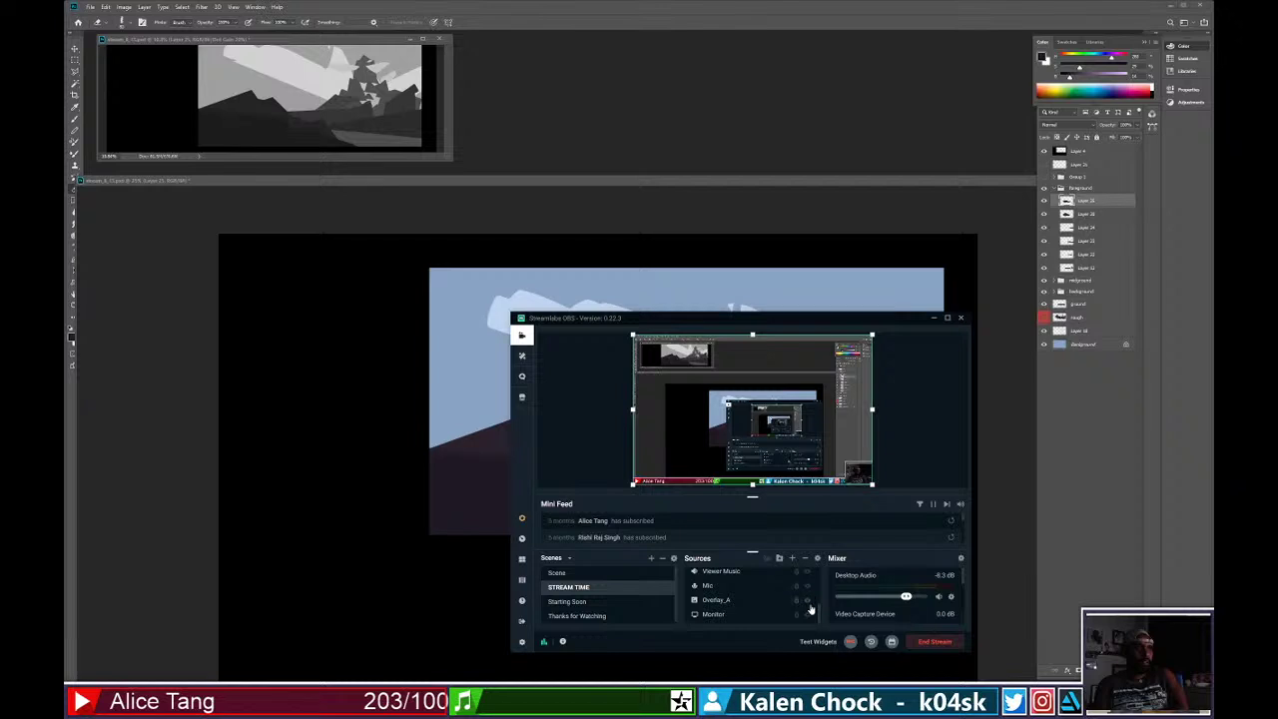
pyautogui.click(809, 602)
pyautogui.click(808, 602)
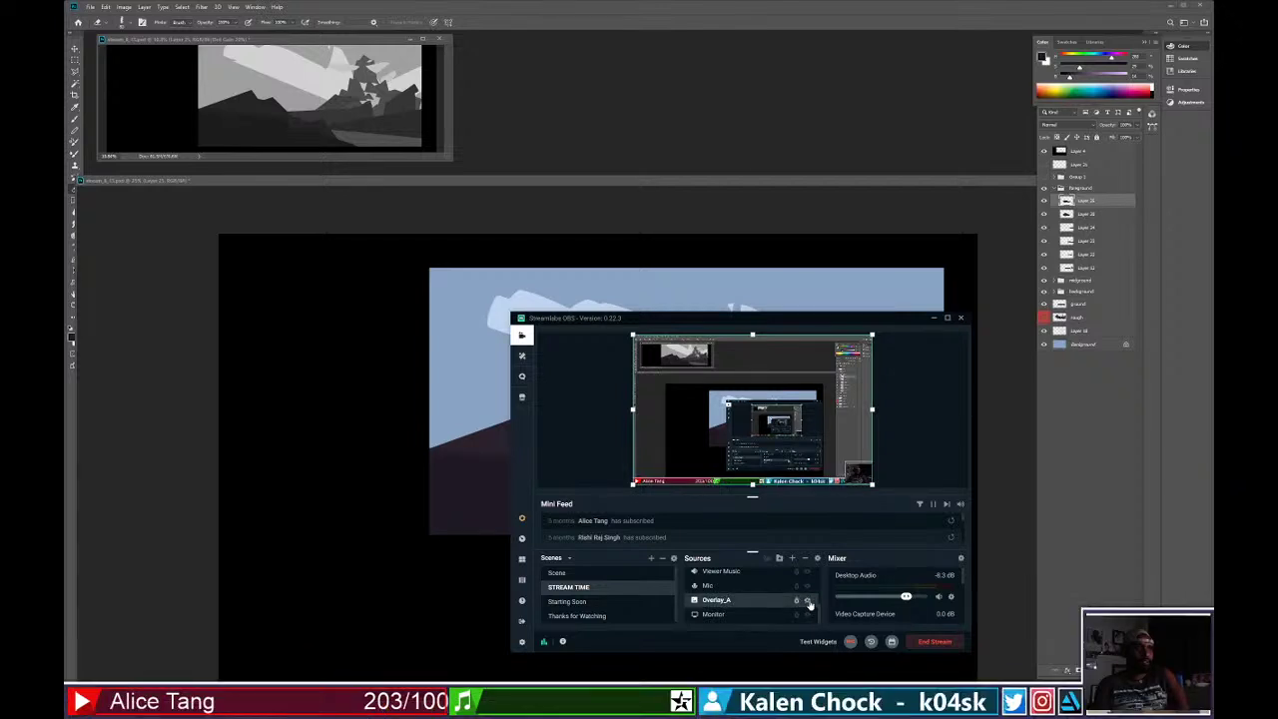
pyautogui.click(809, 602)
pyautogui.click(808, 589)
pyautogui.click(810, 572)
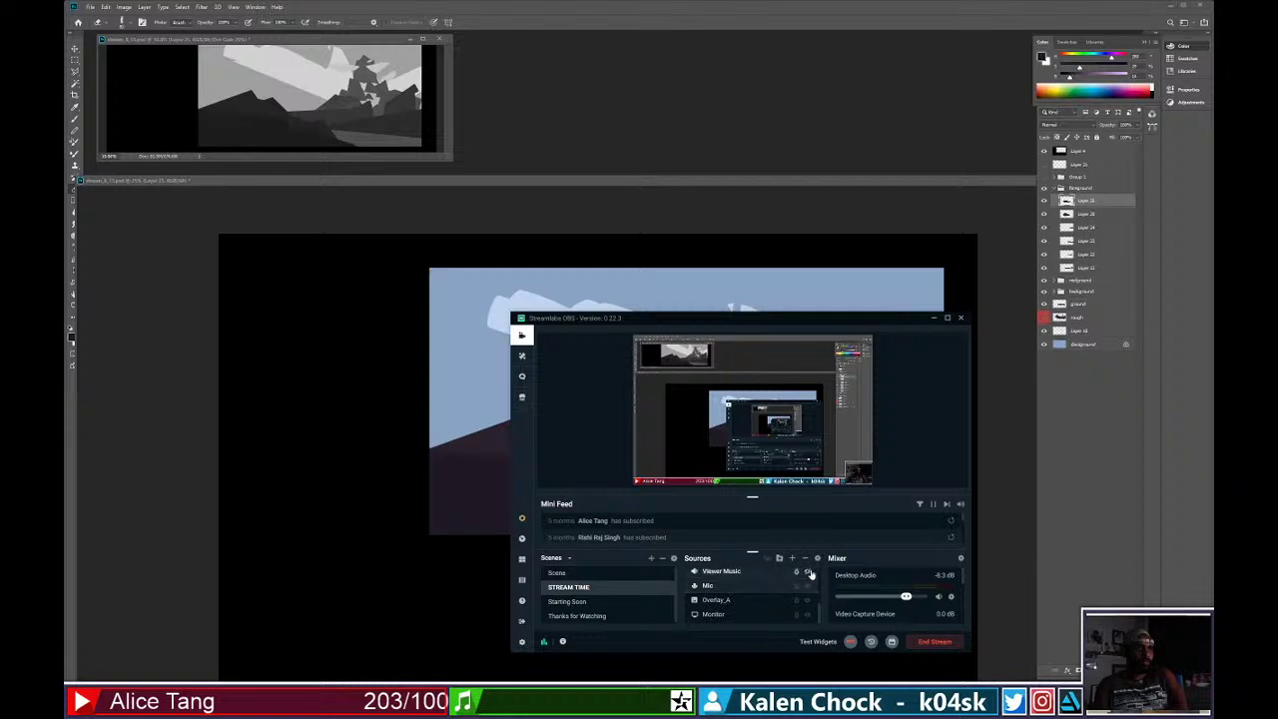
# Toggle the MUSIC ALBUM and Current Song sources, hide the NEWSUB source, and move the Streamlabs OBS window off the Photoshop screen.
pyautogui.scroll(2, 814, 590)
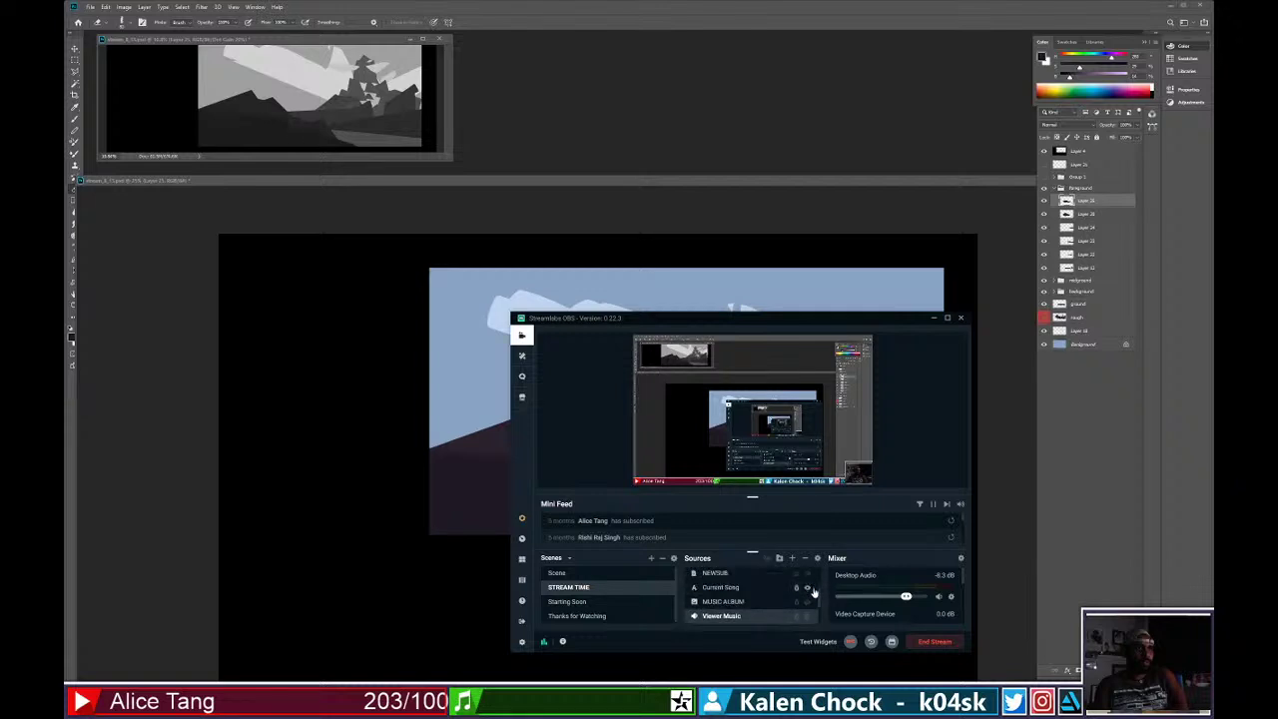
pyautogui.click(810, 602)
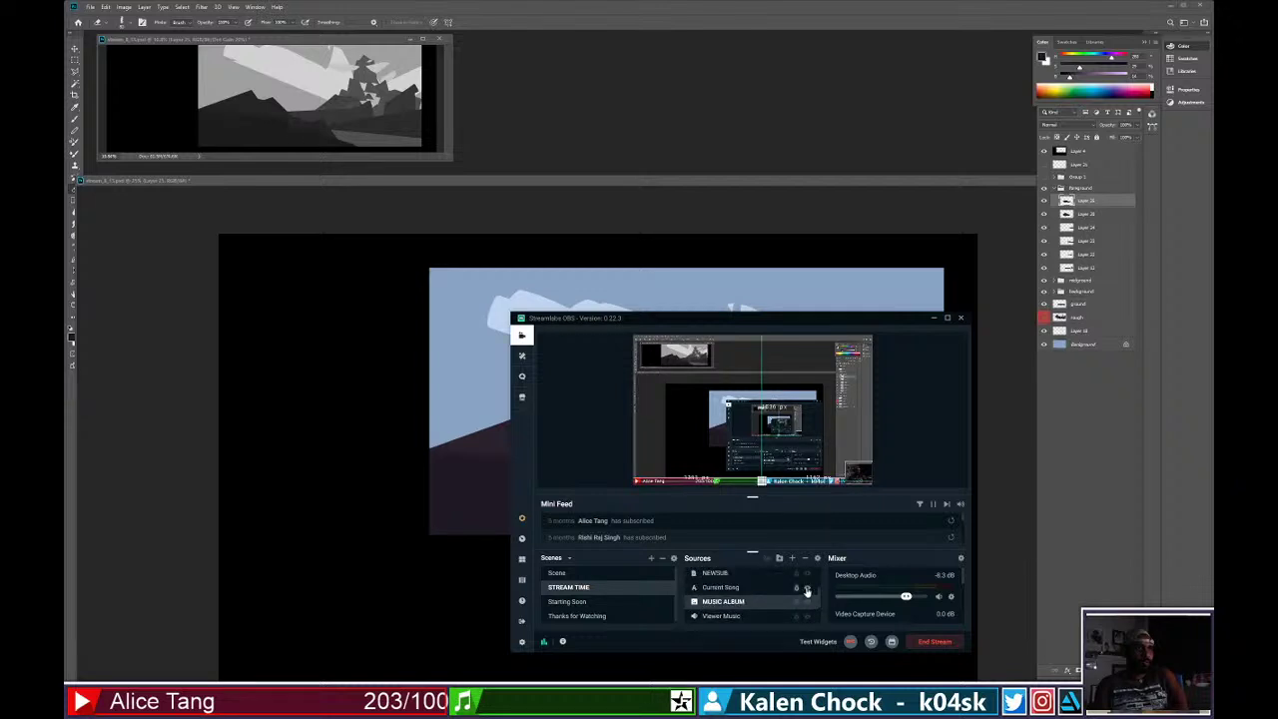
pyautogui.click(808, 588)
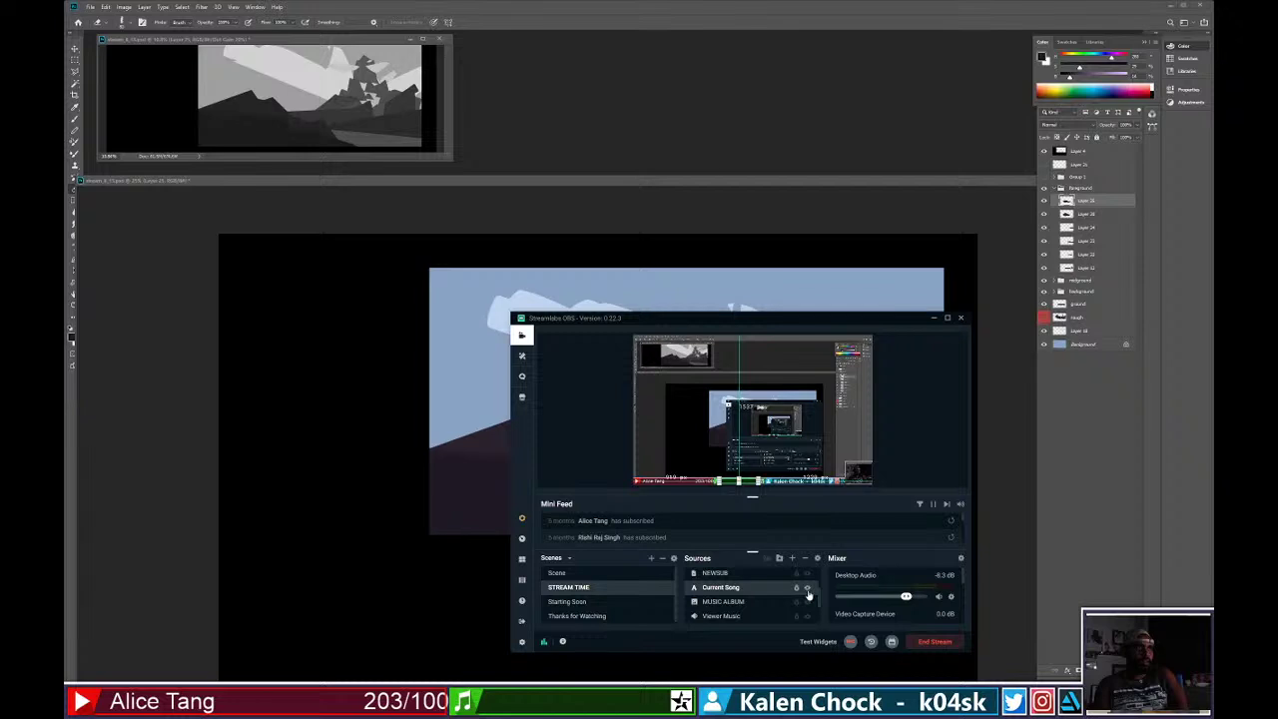
pyautogui.click(808, 574)
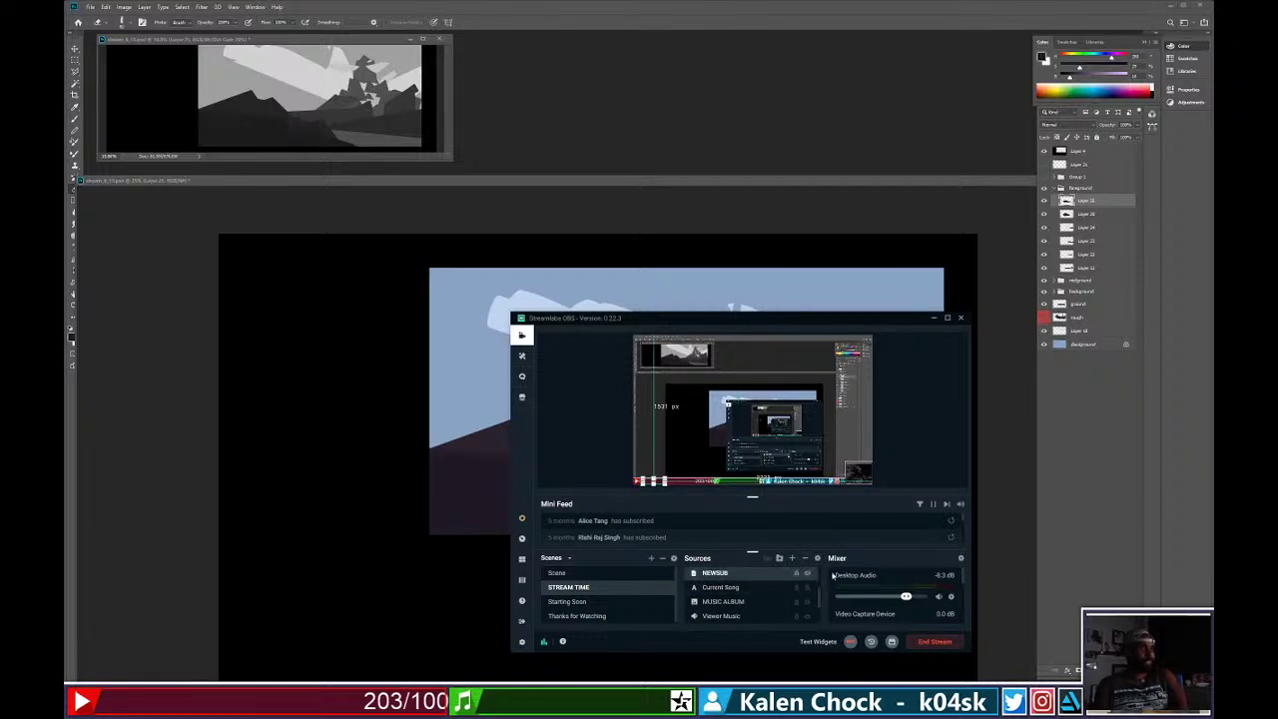
pyautogui.moveTo(794, 324); pyautogui.dragTo(1277, 449)
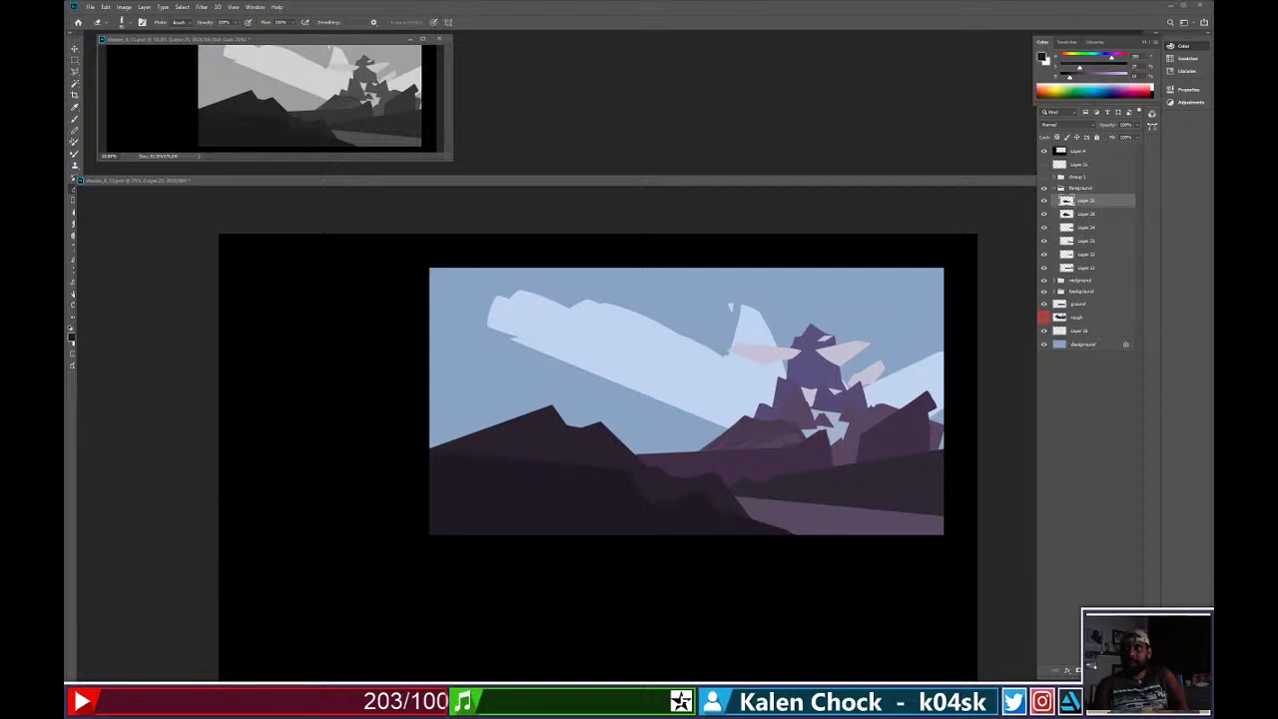
pyautogui.moveTo(1277, 470); pyautogui.dragTo(763, 337)
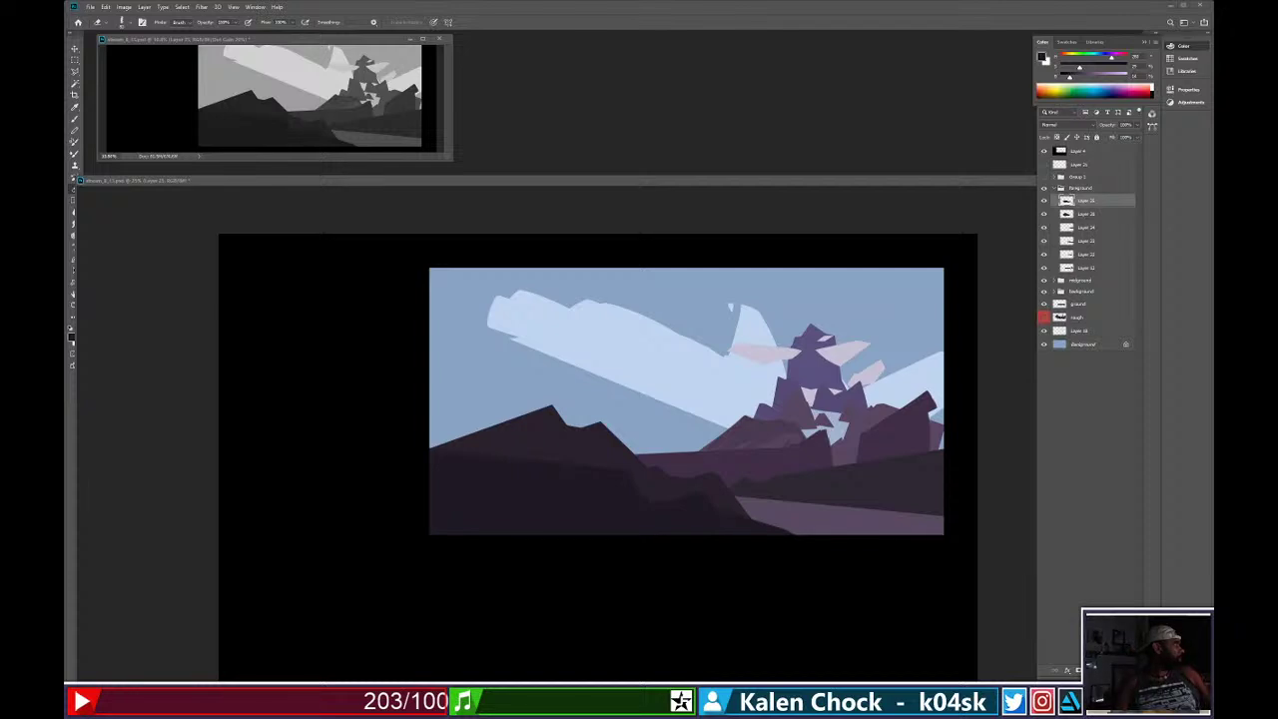
# Brush a dark slope that extends the foreground bank's right end along the painting's bottom edge.
pyautogui.press('b')
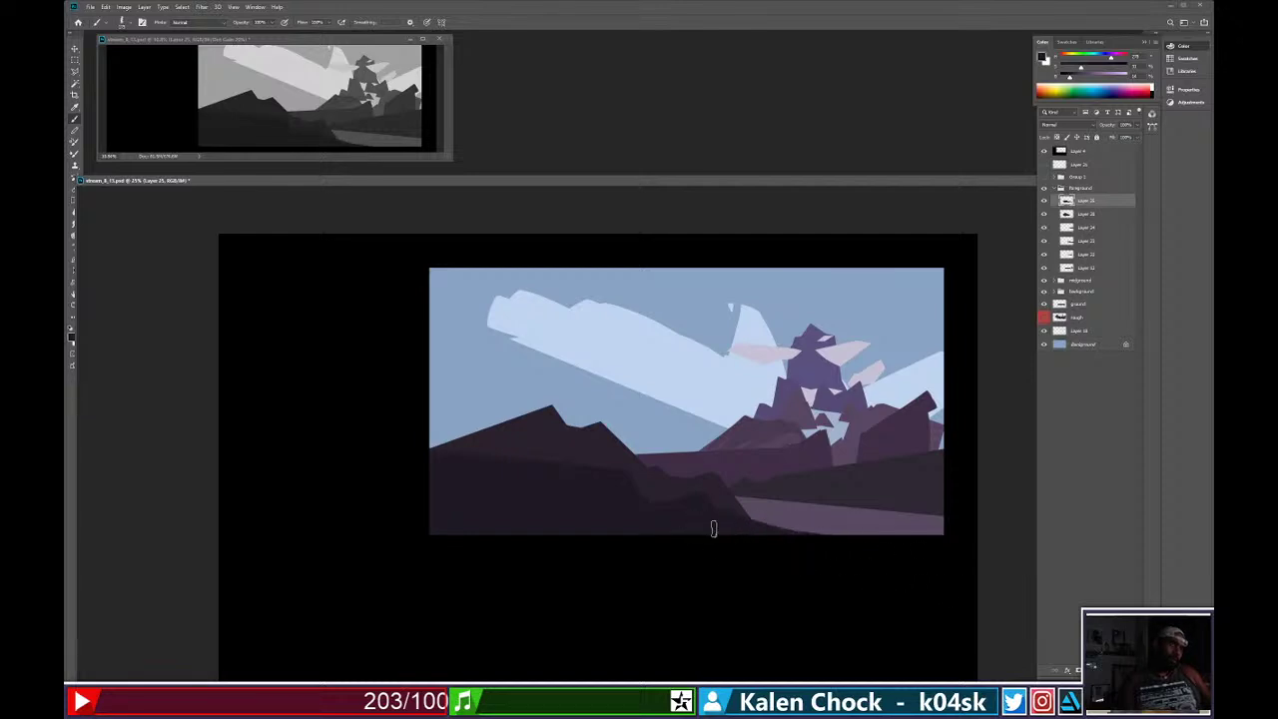
pyautogui.moveTo(706, 519); pyautogui.dragTo(916, 573)
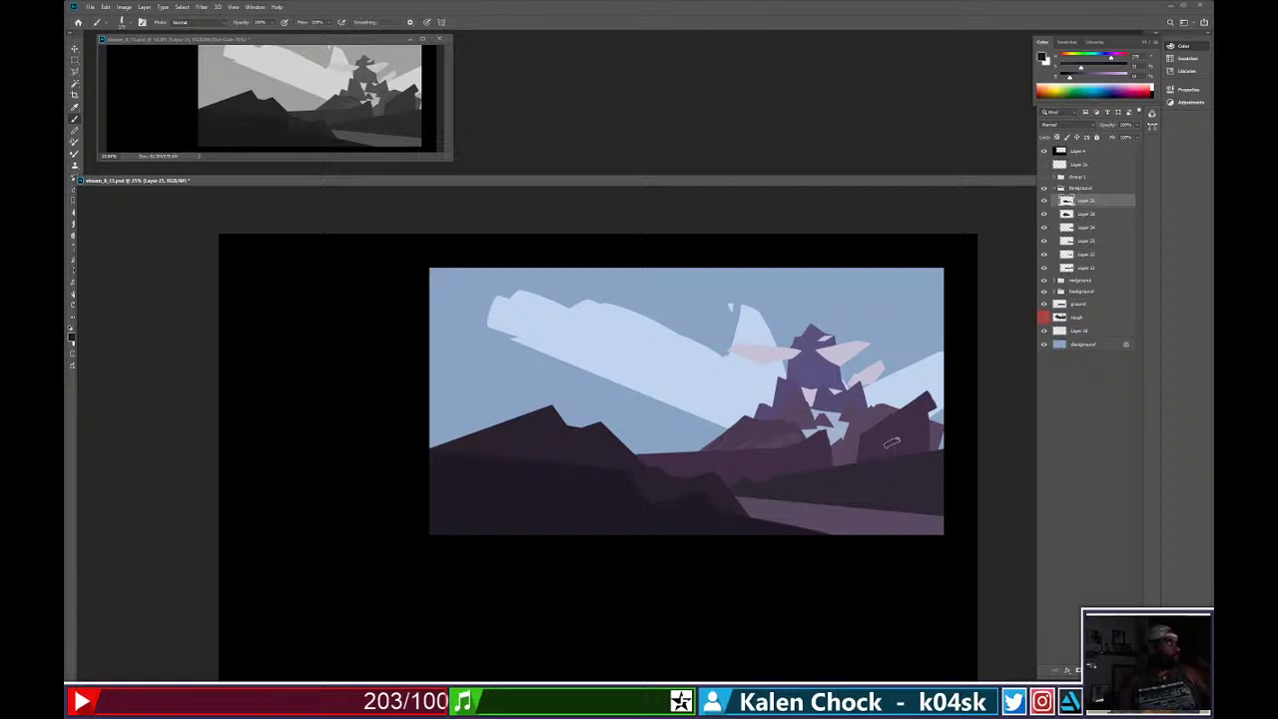
# Move the right purple ridge up to the painting's right edge, and extend its layer left with a lassoed, purple-filled band behind the dark mountain.
pyautogui.keyDown('ctrl'); pyautogui.click(925, 432); pyautogui.keyUp('ctrl')
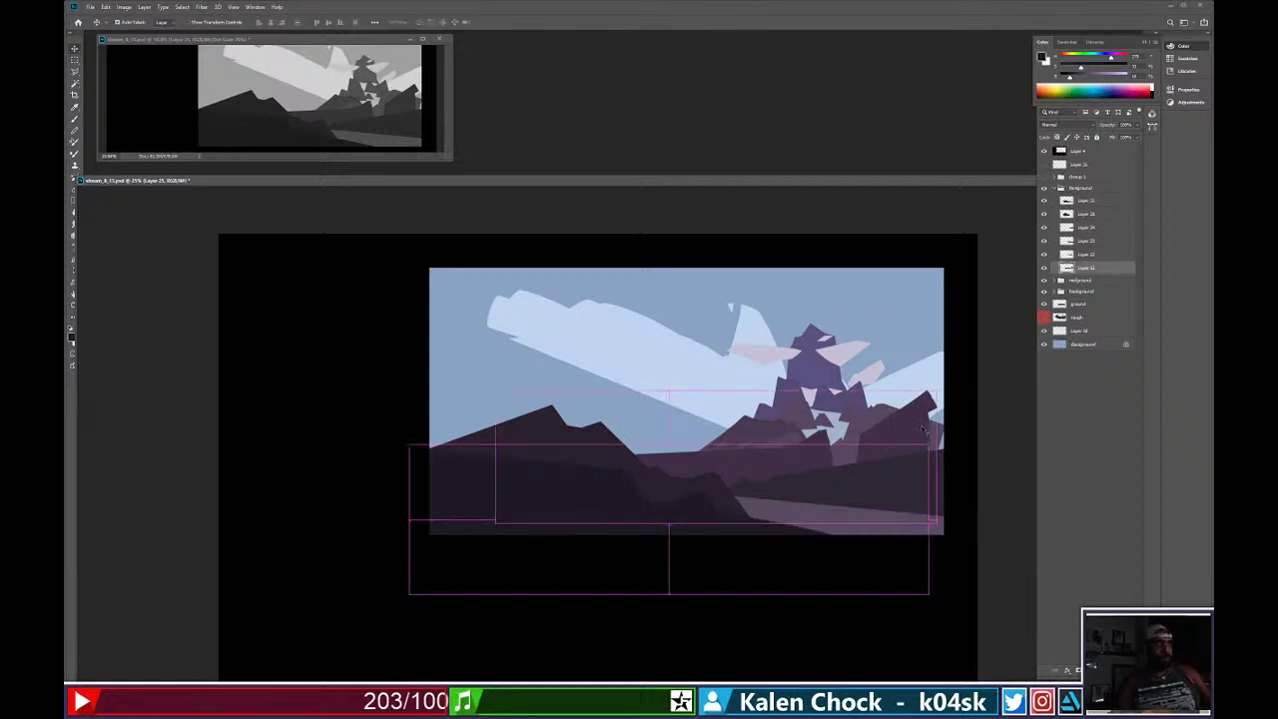
pyautogui.moveTo(916, 428); pyautogui.dragTo(975, 371)
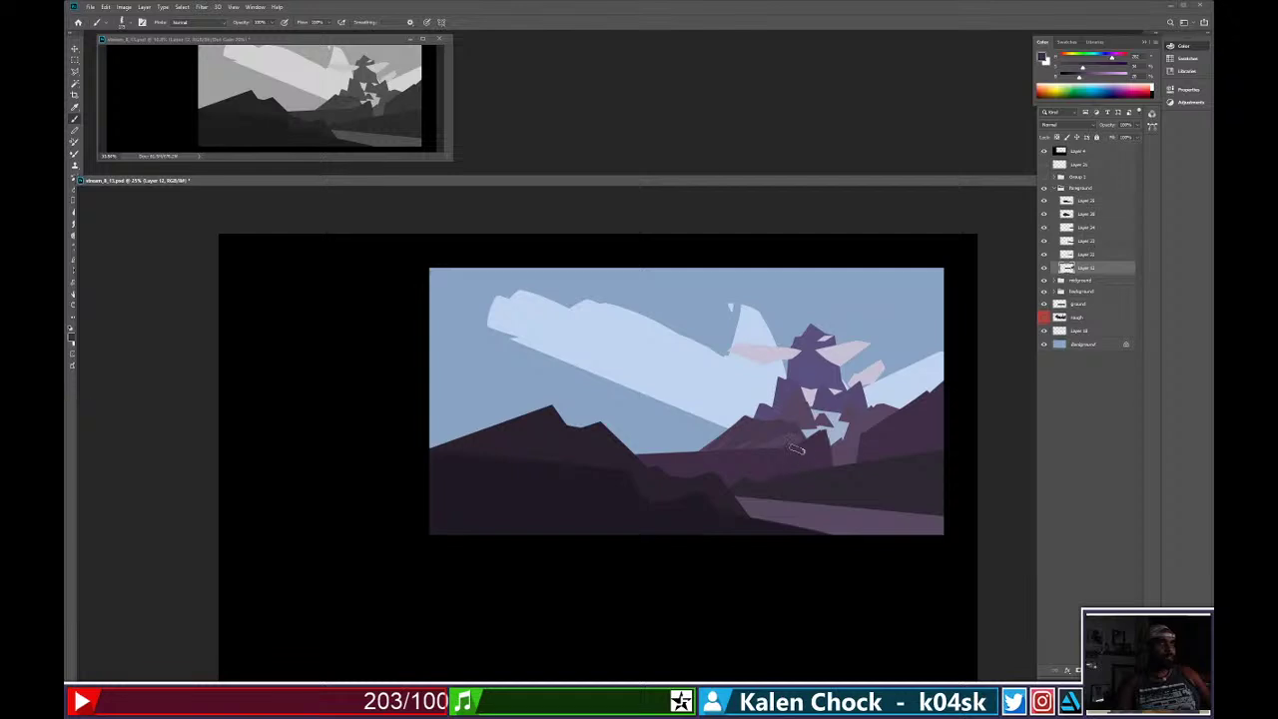
pyautogui.press('l')
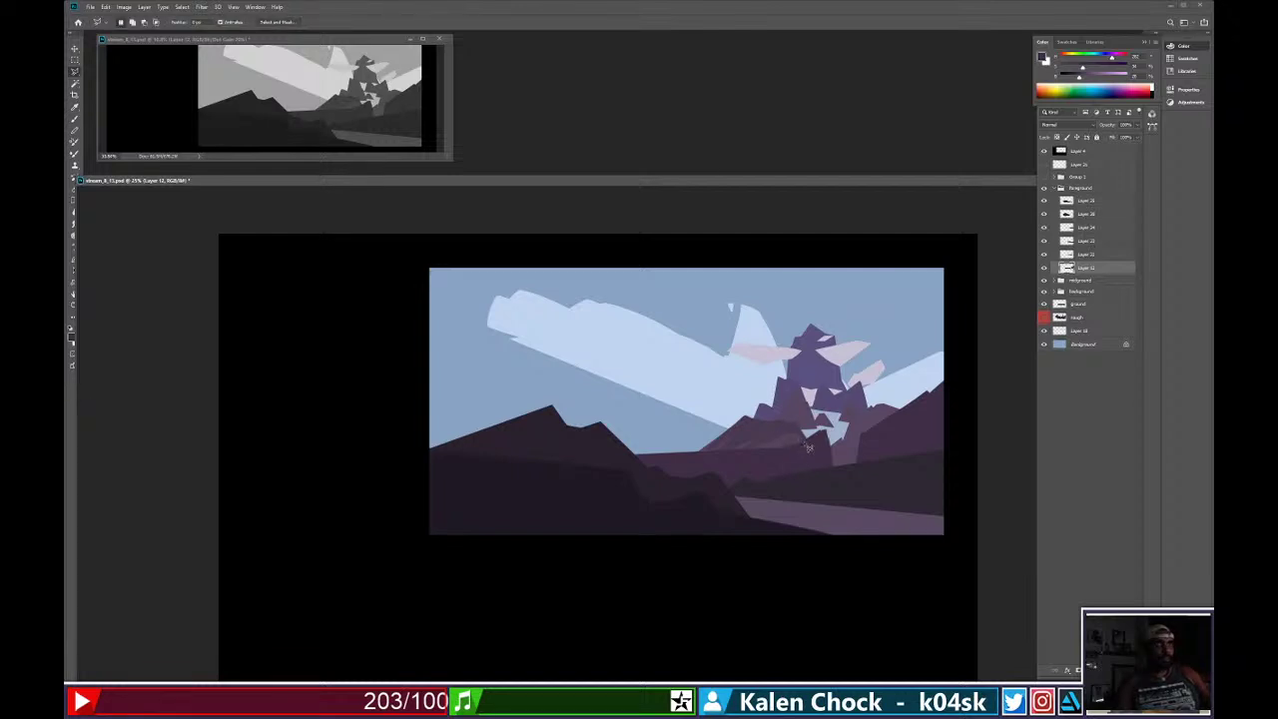
pyautogui.moveTo(792, 444)
pyautogui.mouseDown()
pyautogui.moveTo(746, 461)
pyautogui.moveTo(426, 412)
pyautogui.moveTo(422, 463)
pyautogui.moveTo(610, 492)
pyautogui.moveTo(773, 481)
pyautogui.moveTo(792, 493)
pyautogui.moveTo(817, 462)
pyautogui.mouseUp()
pyautogui.click(807, 446)
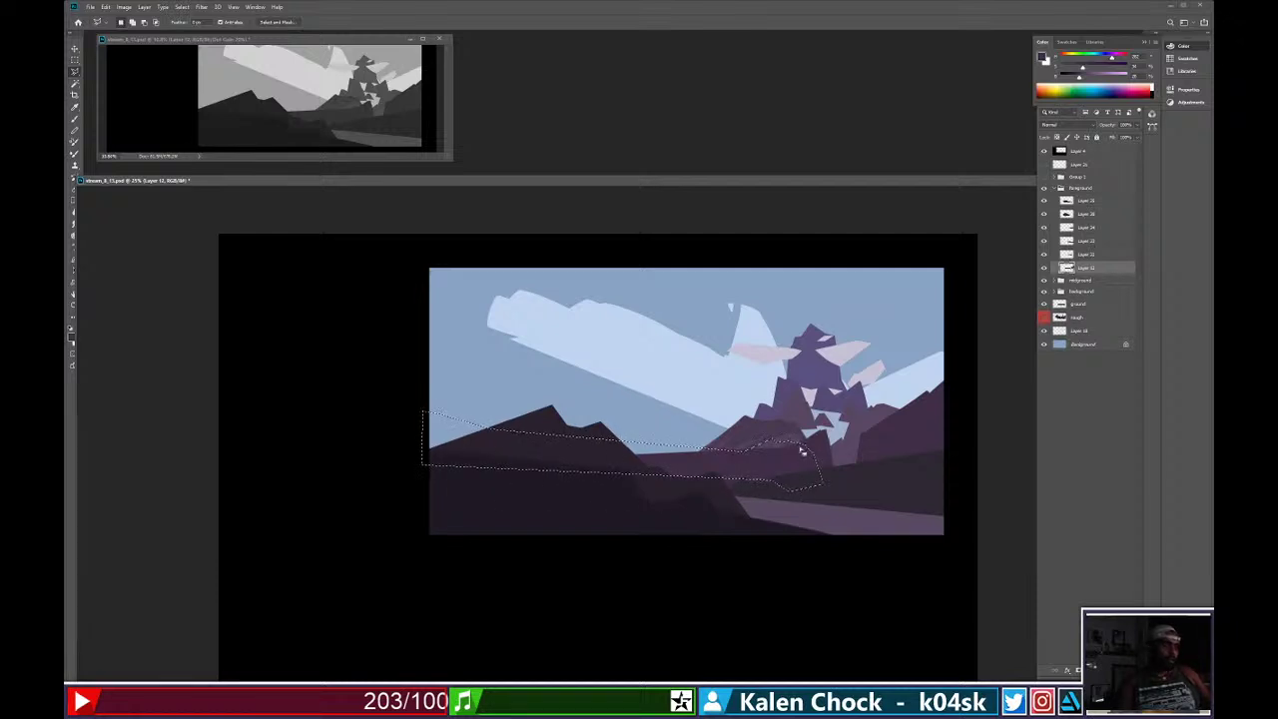
pyautogui.hotkey('alt', 'BackSpace')
pyautogui.hotkey('ctrl', 'd')
pyautogui.press('b')
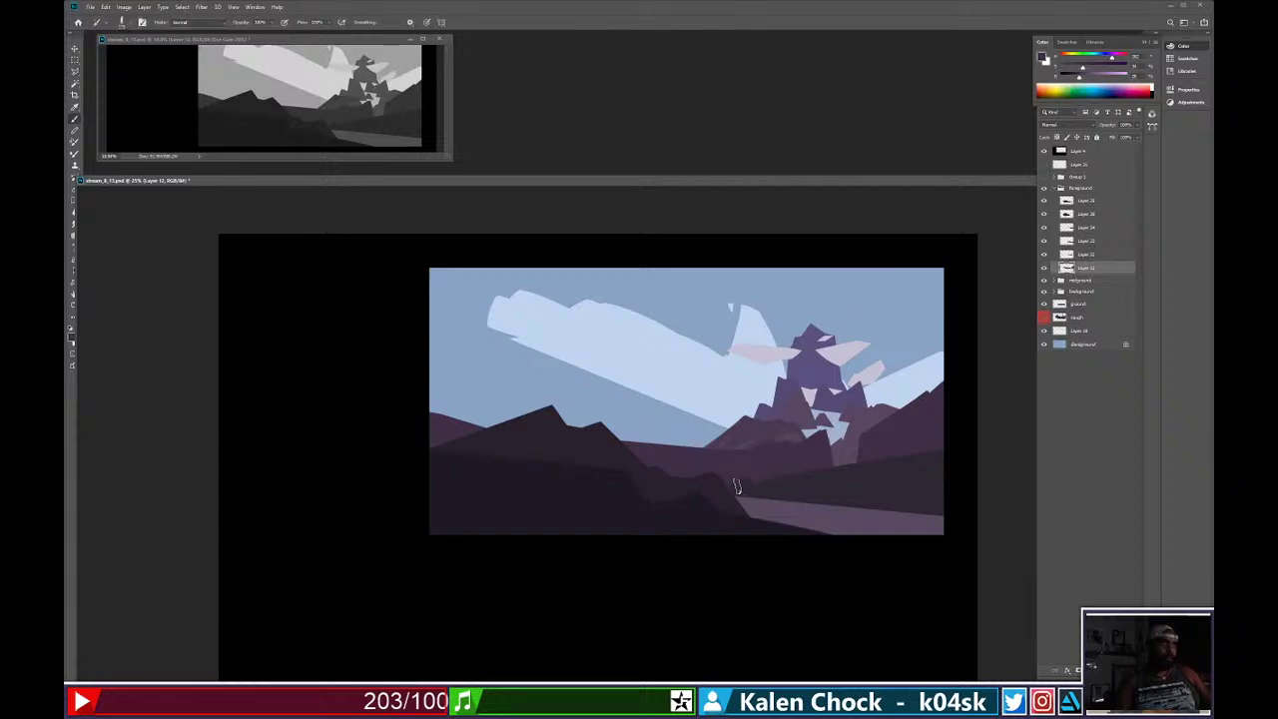
pyautogui.press('e')
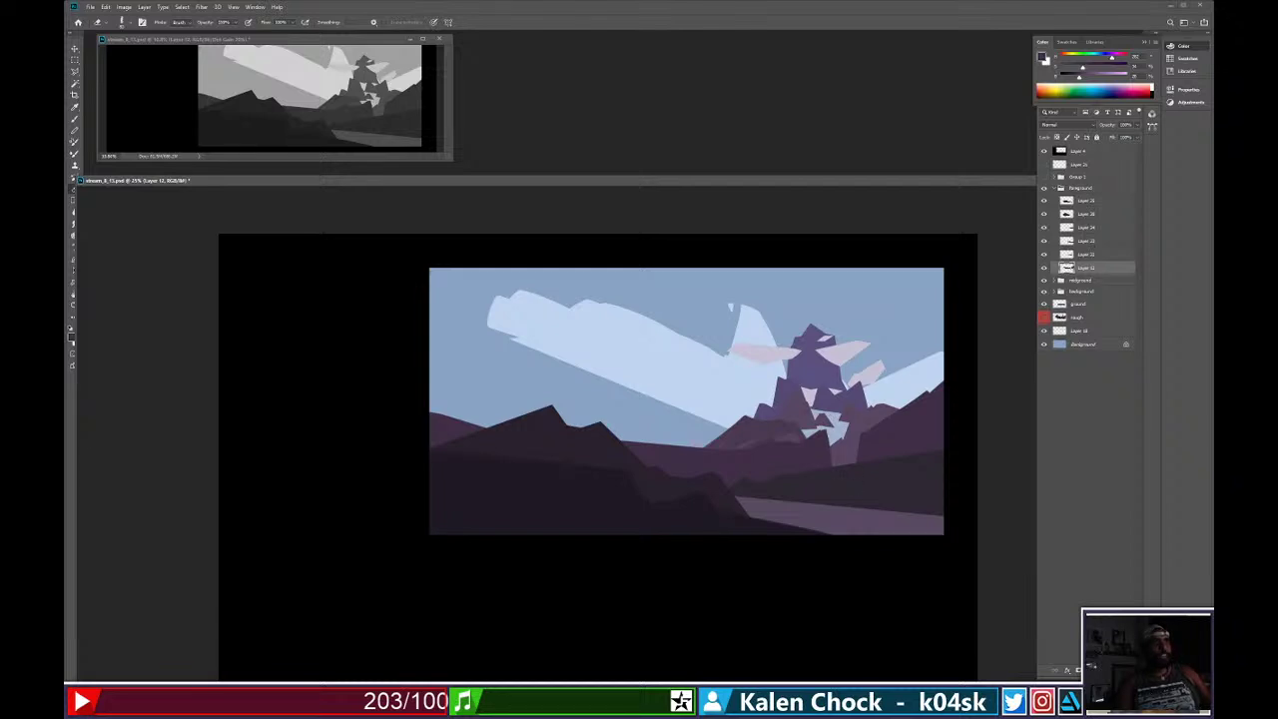
# Add a new layer above the midground group and place it at the bottom of the foreground group.
pyautogui.press('v')
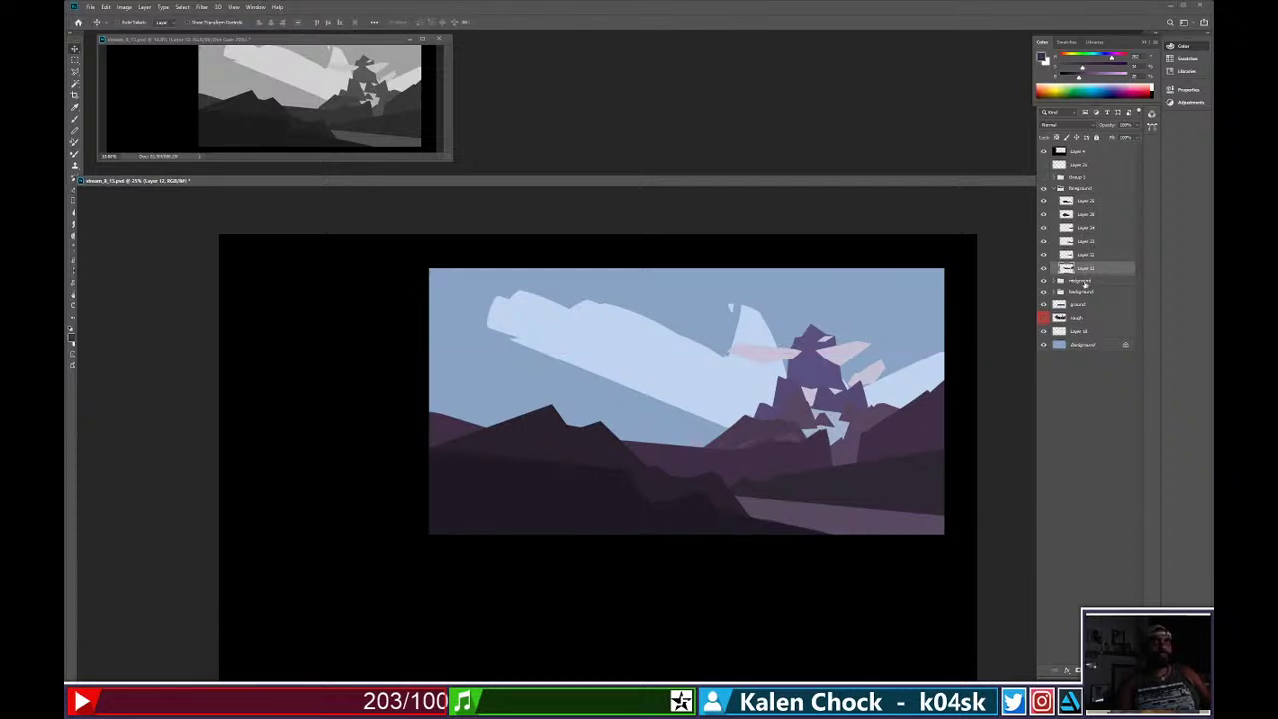
pyautogui.click(1083, 281)
pyautogui.hotkey('ctrl', 'shift', 'alt', 'n')
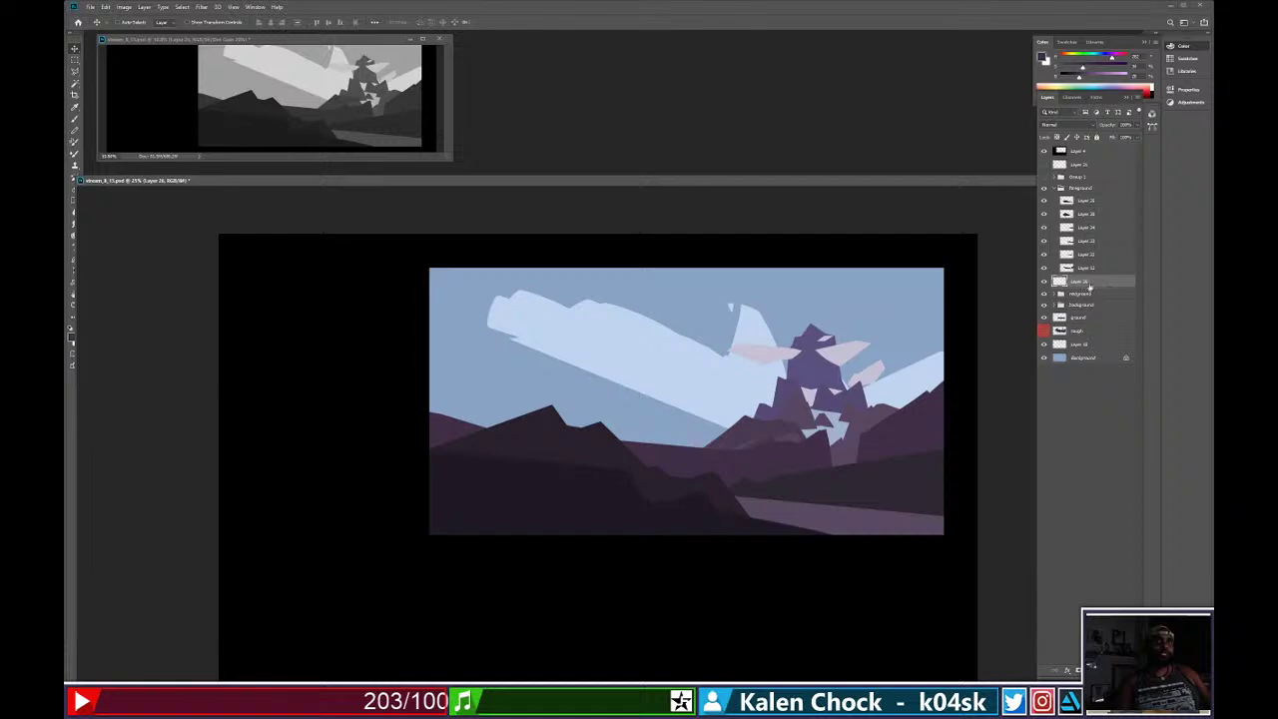
pyautogui.moveTo(1089, 287); pyautogui.dragTo(1094, 274)
# Sample the colour under the tower, lighten it to a pale purple and paint the gap between the ridges.
pyautogui.press('b')
pyautogui.keyDown('alt'); pyautogui.click(839, 447); pyautogui.keyUp('alt')
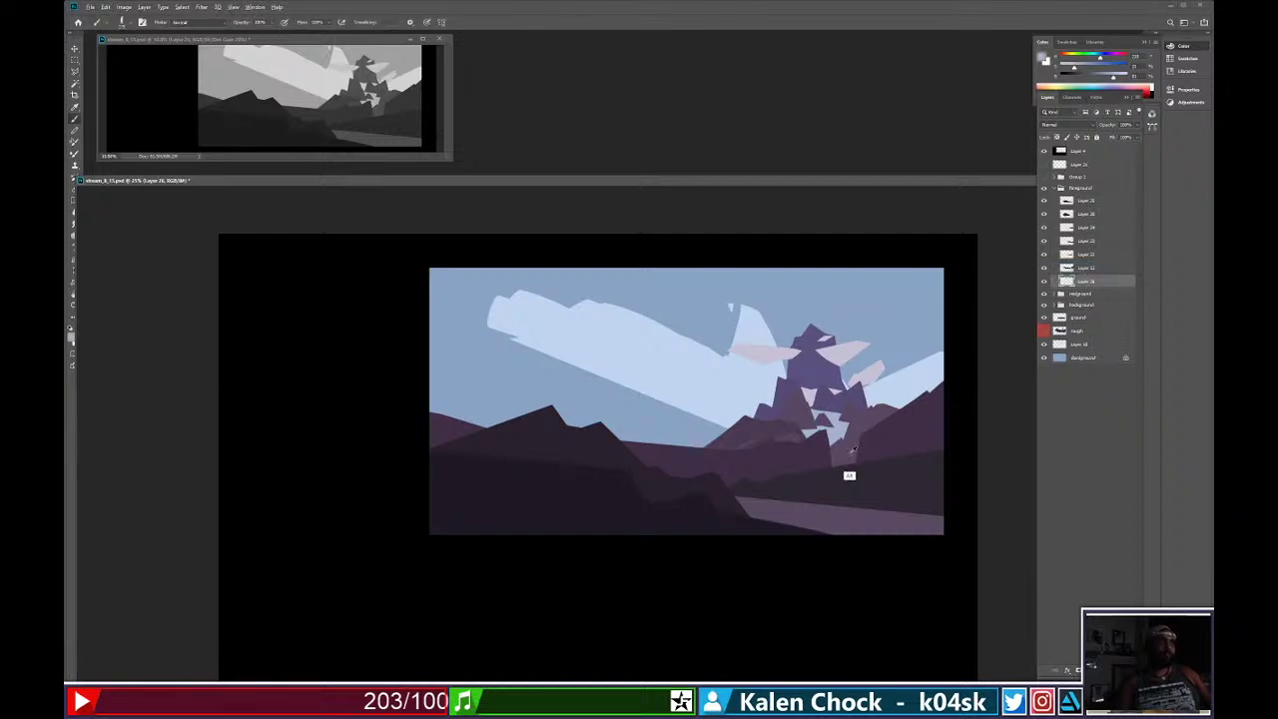
pyautogui.keyDown('alt'); pyautogui.click(854, 449); pyautogui.keyUp('alt')
pyautogui.moveTo(1086, 77); pyautogui.dragTo(1103, 76)
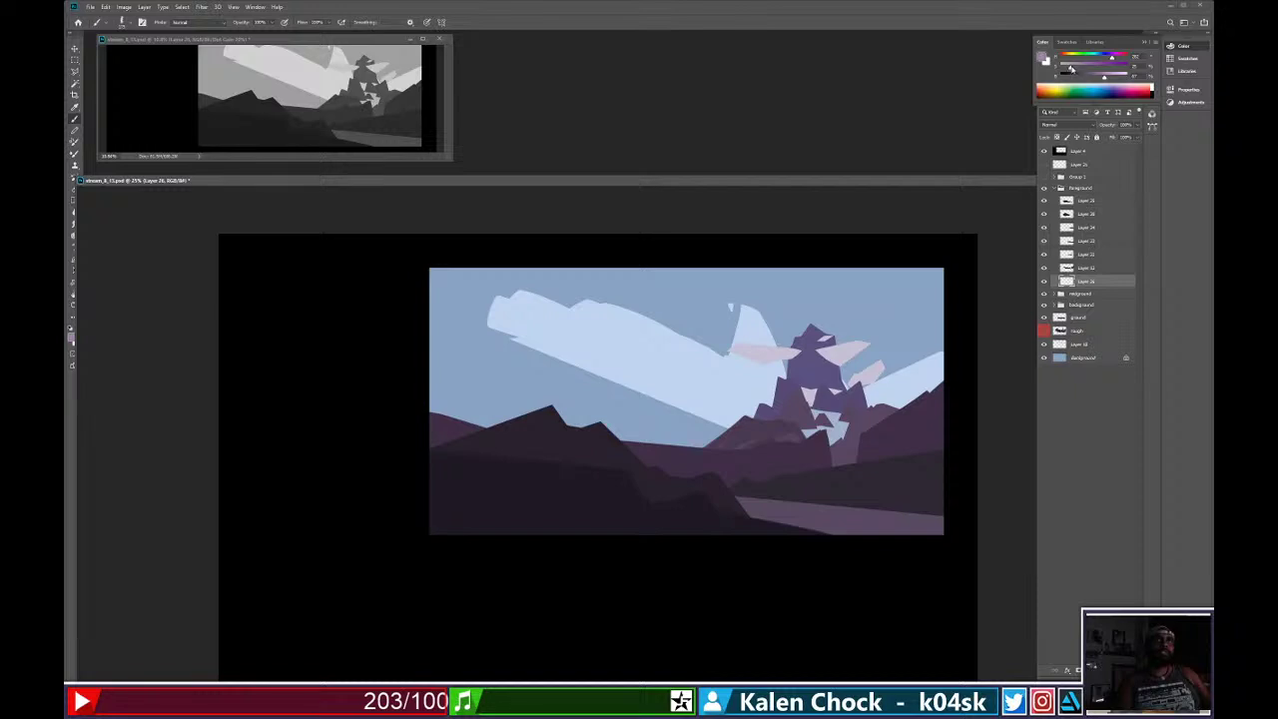
pyautogui.moveTo(847, 467); pyautogui.dragTo(844, 446)
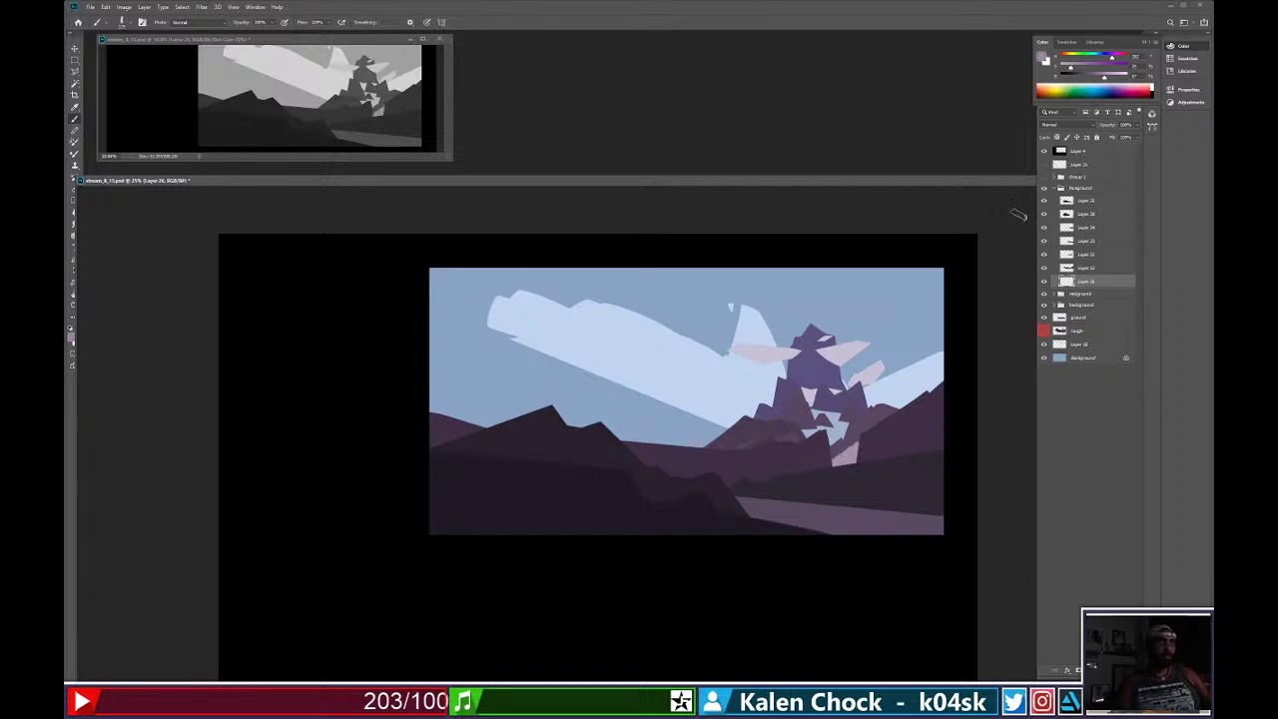
# Shift the colour to a pale mint, repaint the gap under the tower with it and erase the spill near its upper right edge.
pyautogui.moveTo(1109, 60)
pyautogui.mouseDown()
pyautogui.moveTo(1096, 60)
pyautogui.moveTo(1117, 77)
pyautogui.mouseUp()
pyautogui.moveTo(845, 471); pyautogui.dragTo(845, 446)
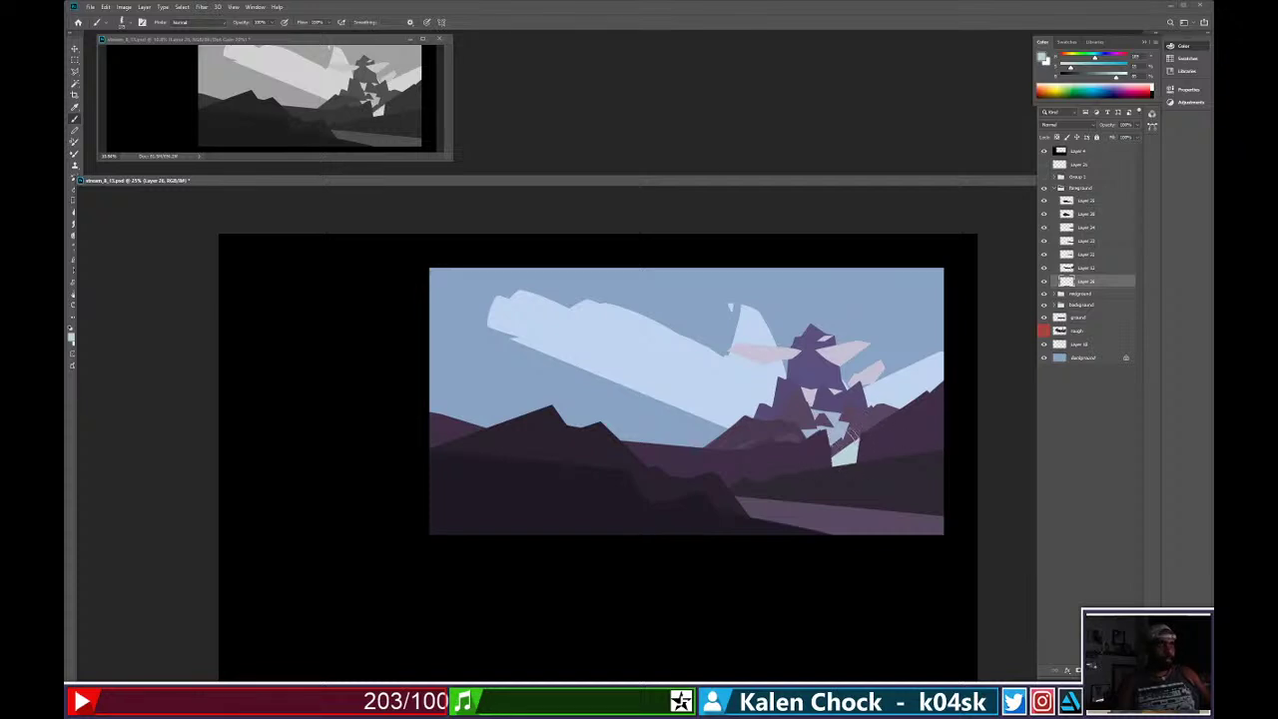
pyautogui.press('e')
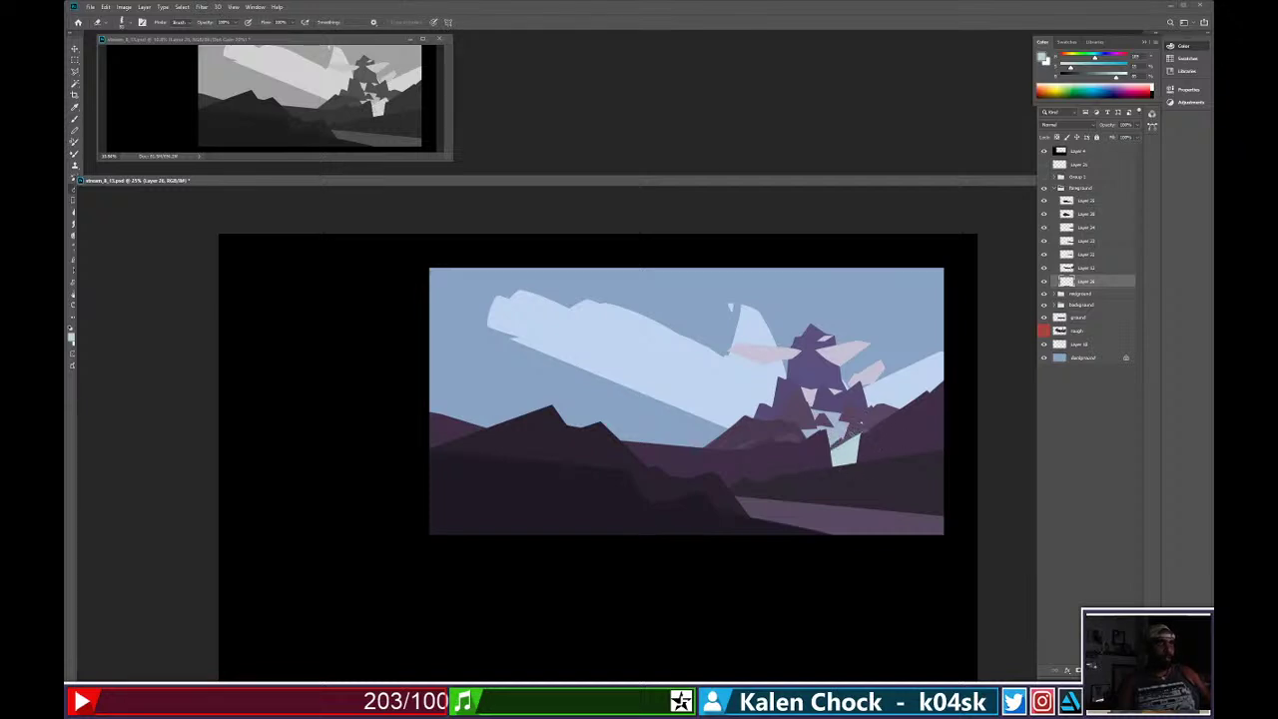
pyautogui.moveTo(861, 428)
pyautogui.mouseDown()
pyautogui.moveTo(836, 440)
pyautogui.moveTo(860, 436)
pyautogui.mouseUp()
# Brush a pale mint mound behind the purple ridge, just left of the tower's base.
pyautogui.press('b')
pyautogui.moveTo(714, 444)
pyautogui.mouseDown()
pyautogui.moveTo(663, 435)
pyautogui.moveTo(697, 428)
pyautogui.mouseUp()
pyautogui.press('e')
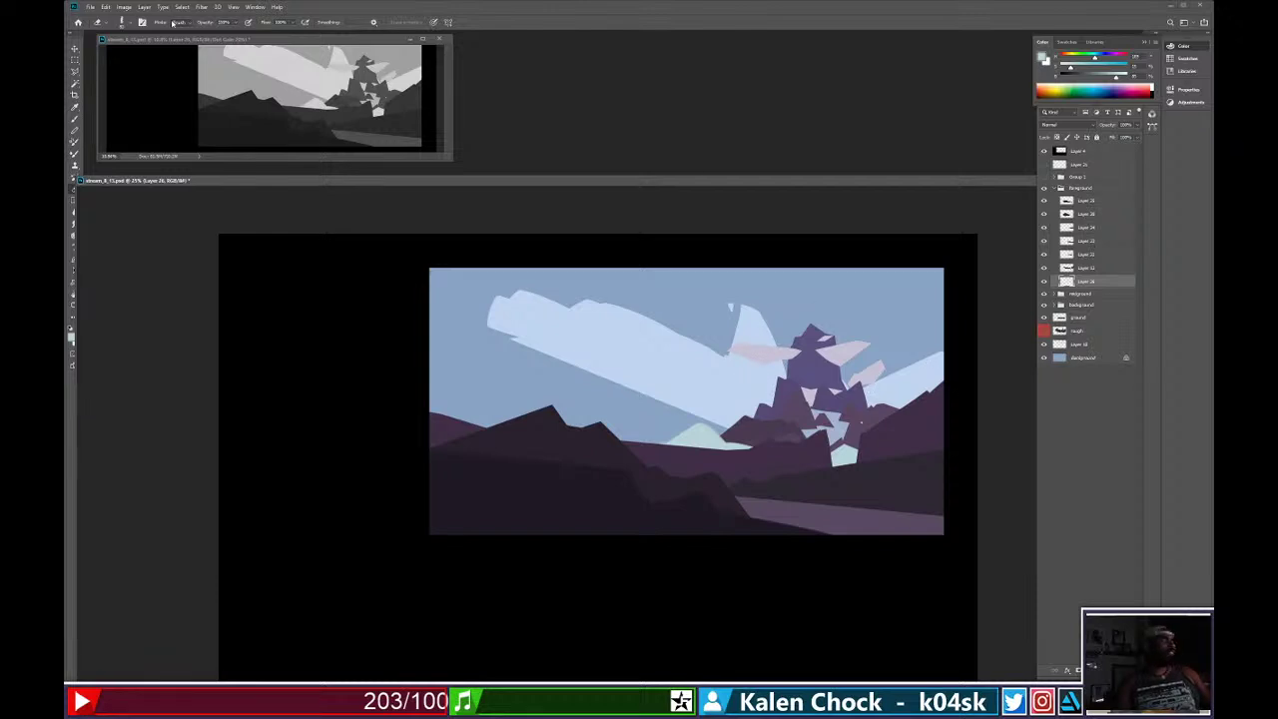
# Apply a diagonal Motion Blur to the pale mint patches behind the ridges, with a longer blur distance.
pyautogui.click(200, 7)
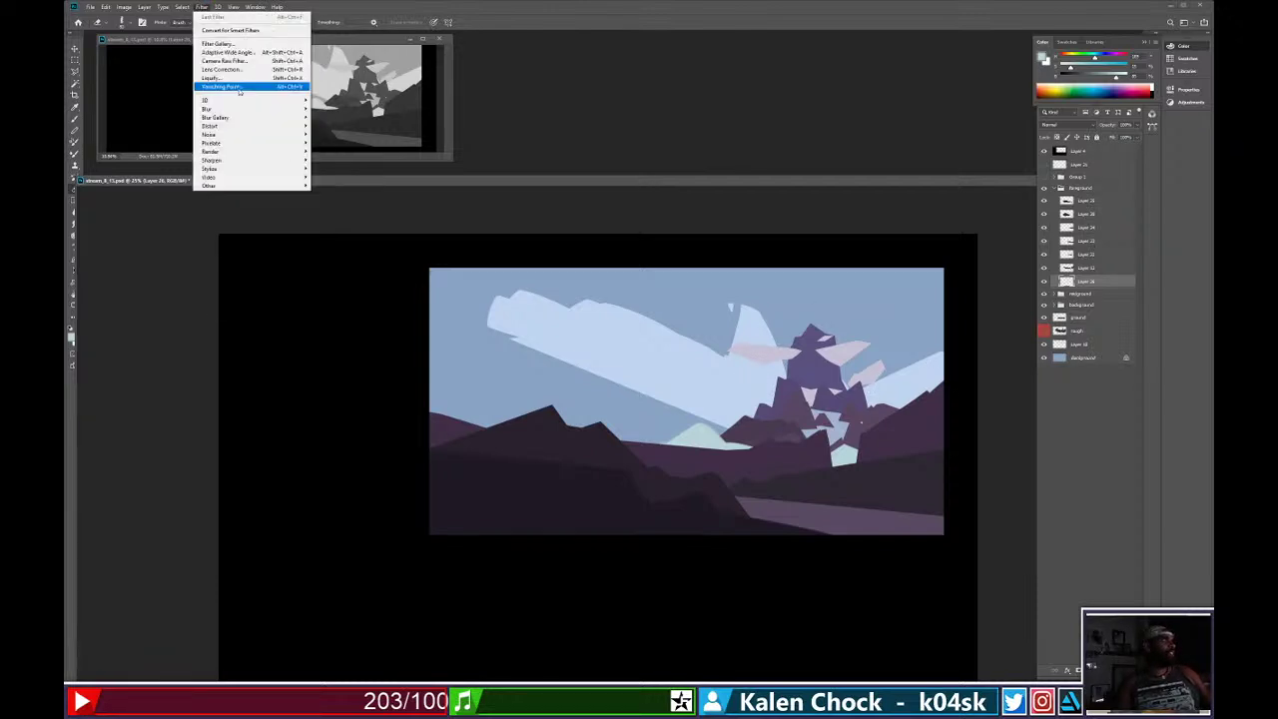
pyautogui.moveTo(251, 114)
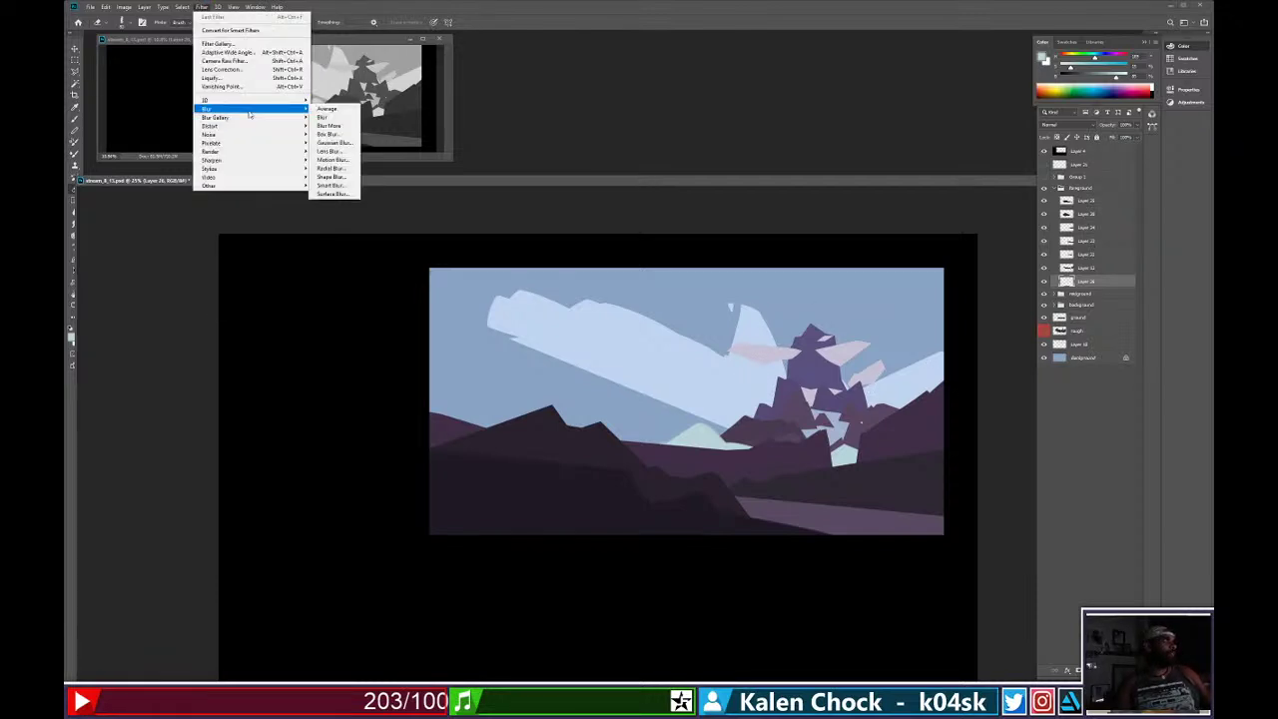
pyautogui.click(332, 160)
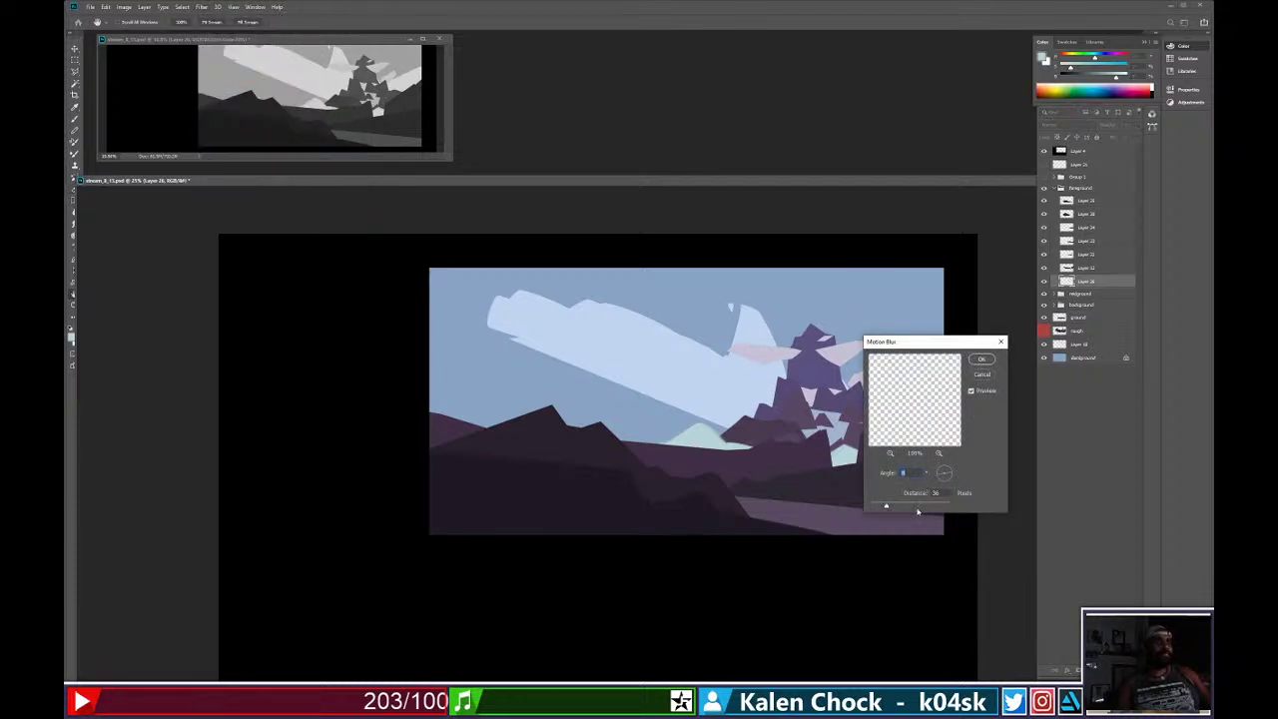
pyautogui.moveTo(952, 472); pyautogui.dragTo(949, 465)
pyautogui.moveTo(886, 506); pyautogui.dragTo(907, 505)
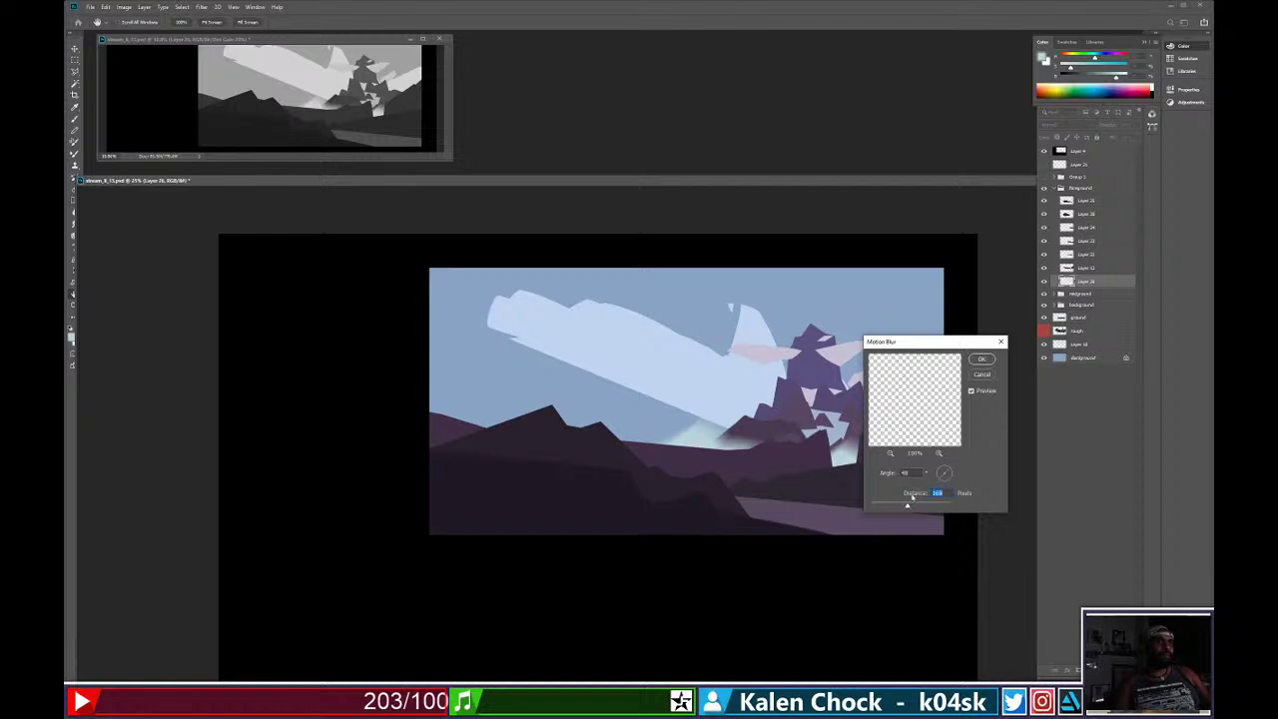
pyautogui.click(982, 360)
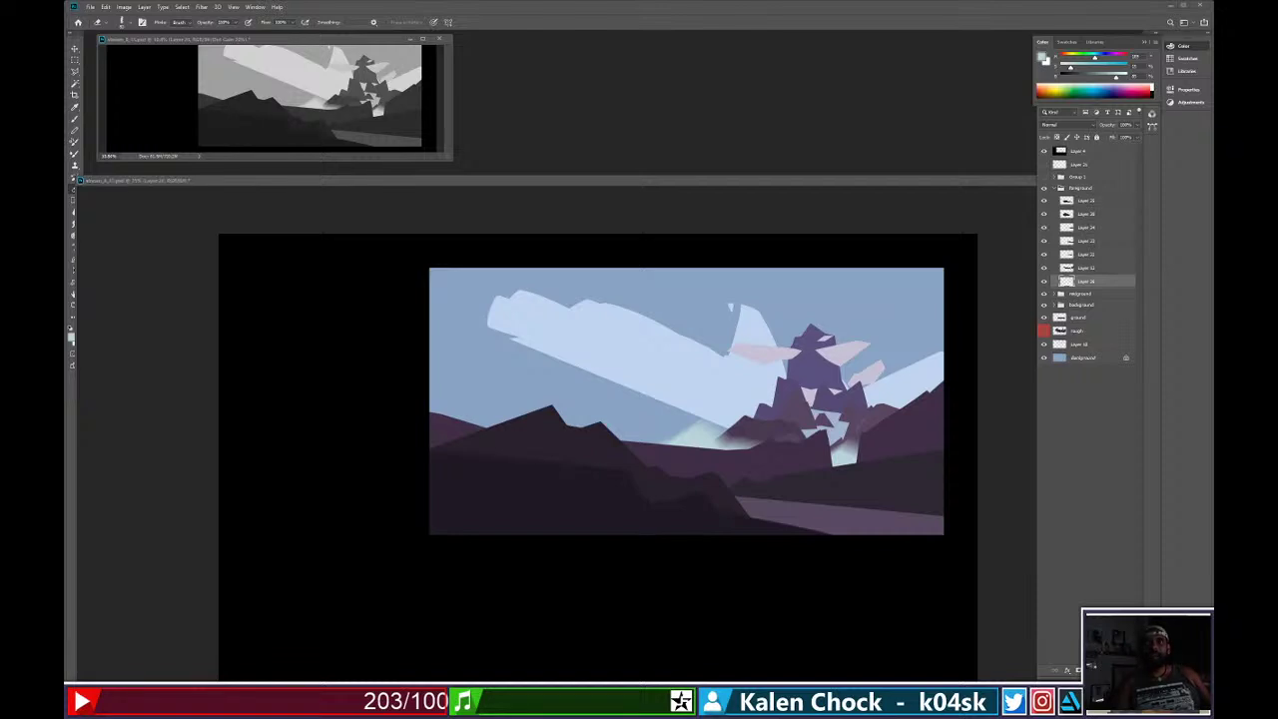
pyautogui.click(972, 454)
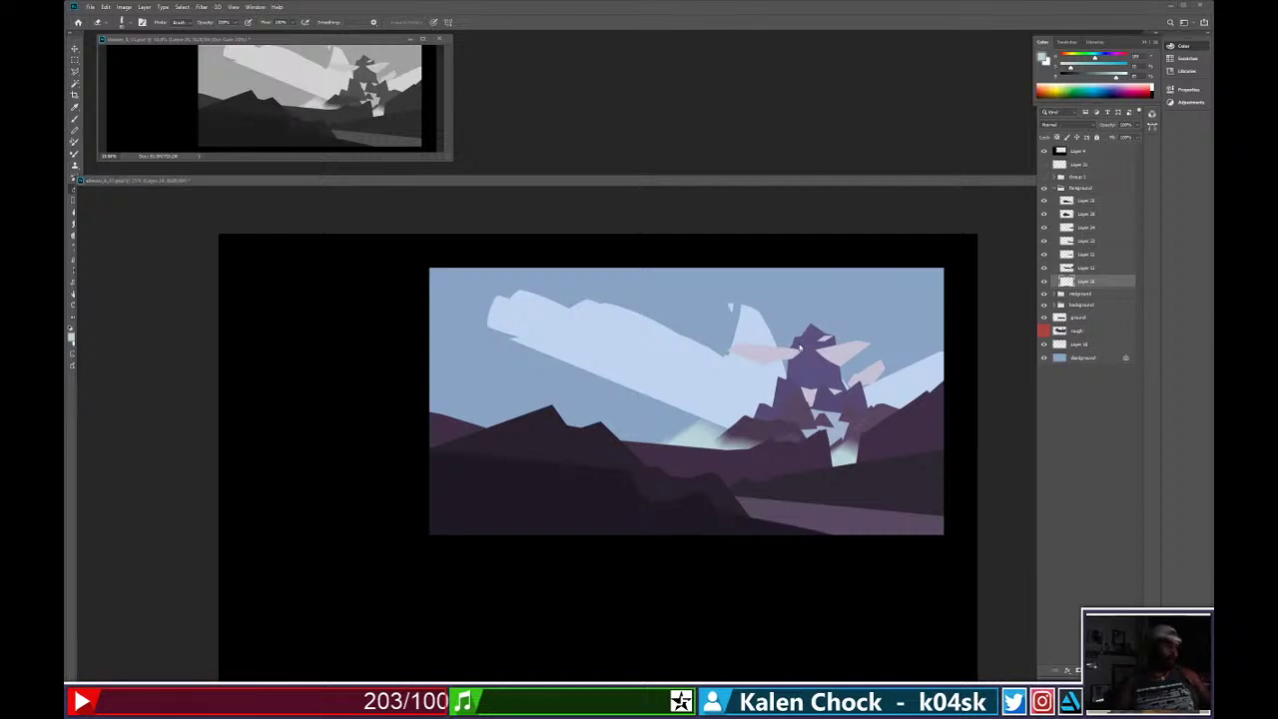
# Select the central rock tower's upper body layer and stretch it upward so its peak rises close to the picture's upper edge.
pyautogui.press('v')
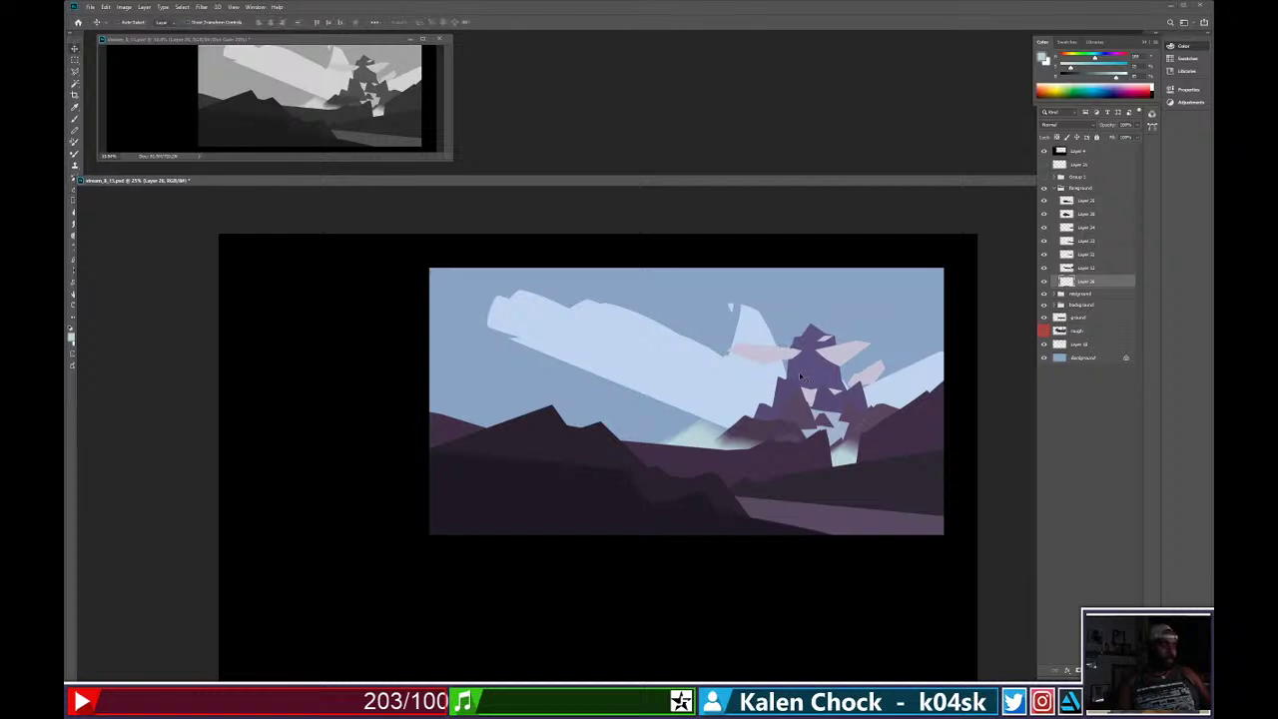
pyautogui.moveTo(800, 376); pyautogui.dragTo(819, 353)
pyautogui.hotkey('ctrl', 't')
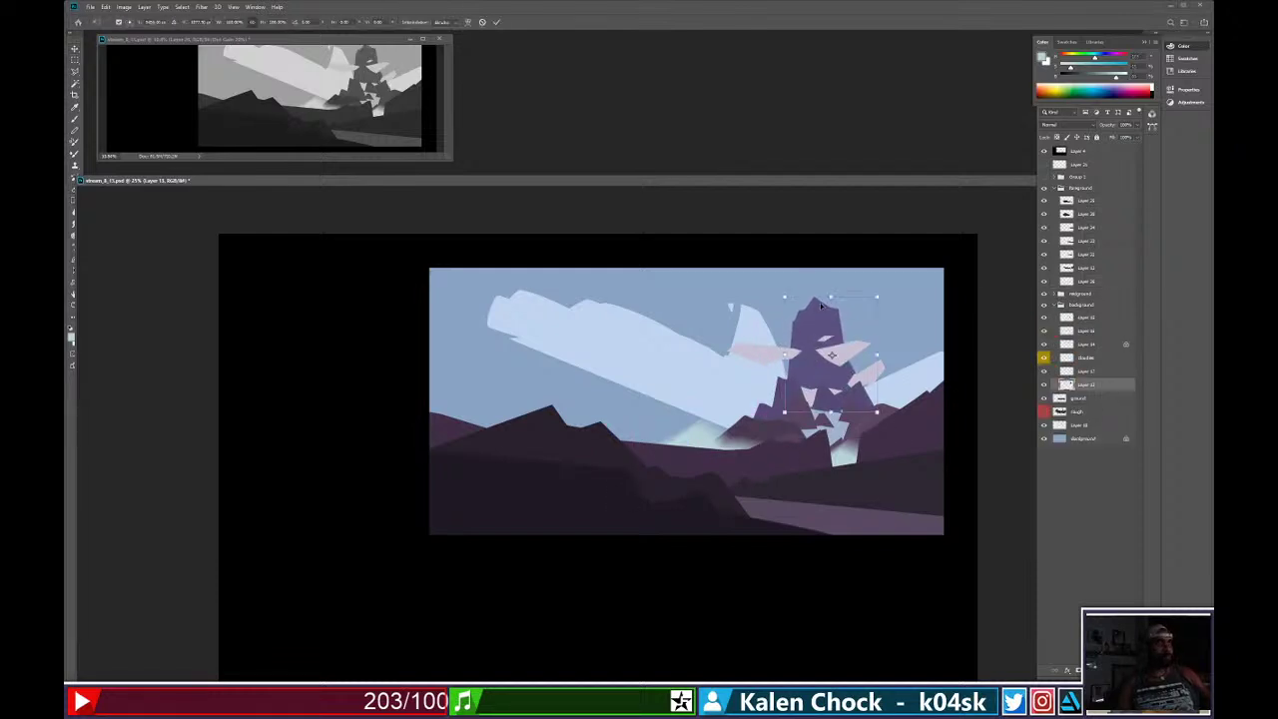
pyautogui.moveTo(823, 328); pyautogui.dragTo(823, 319)
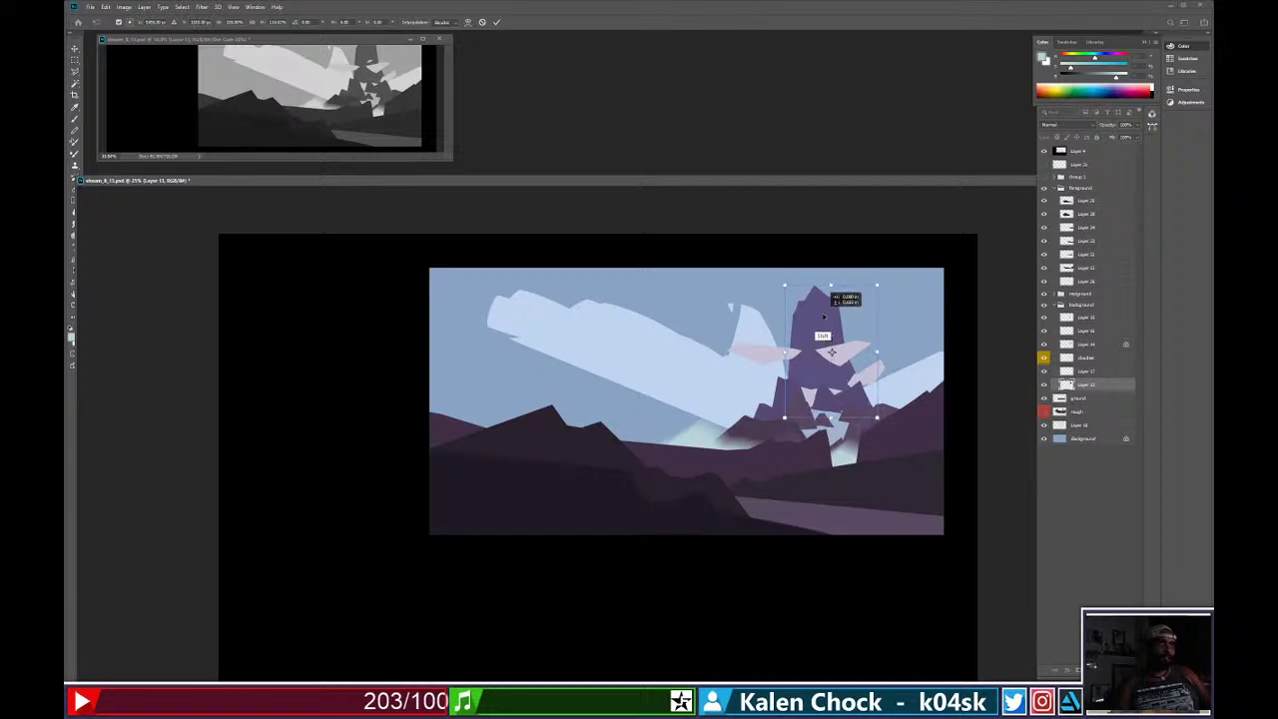
pyautogui.press('Return')
pyautogui.press('z')
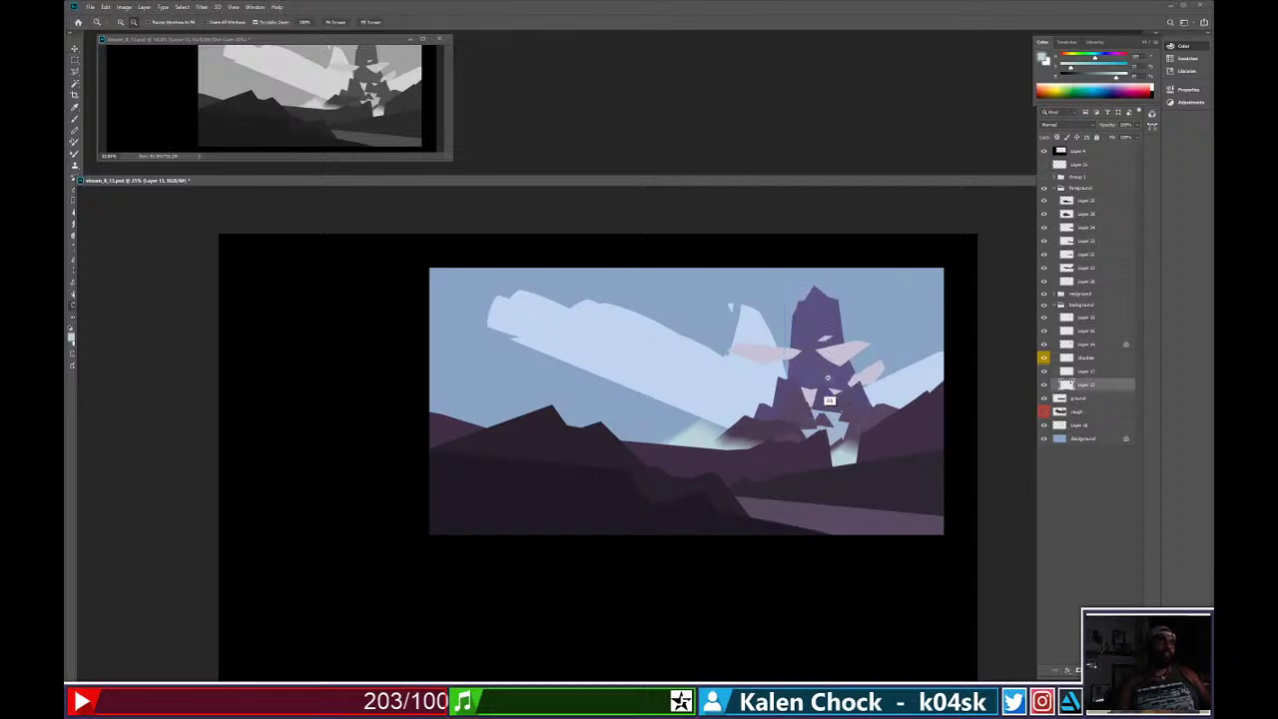
pyautogui.moveTo(832, 400)
pyautogui.mouseDown()
pyautogui.moveTo(811, 401)
pyautogui.moveTo(841, 398)
pyautogui.mouseUp()
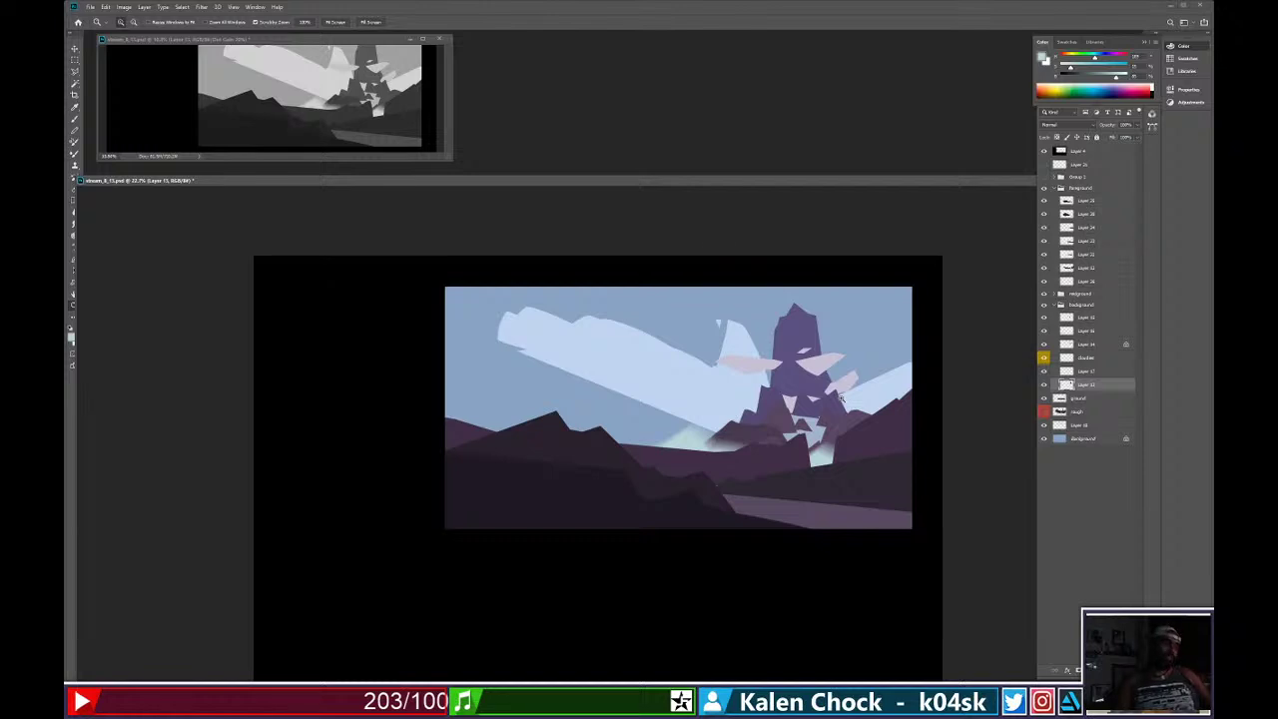
# On the light sky streak's layer, lasso a wide diagonal band with a spike beside the tower and fill it with pale blue.
pyautogui.press('v')
pyautogui.keyDown('ctrl'); pyautogui.click(656, 385); pyautogui.keyUp('ctrl')
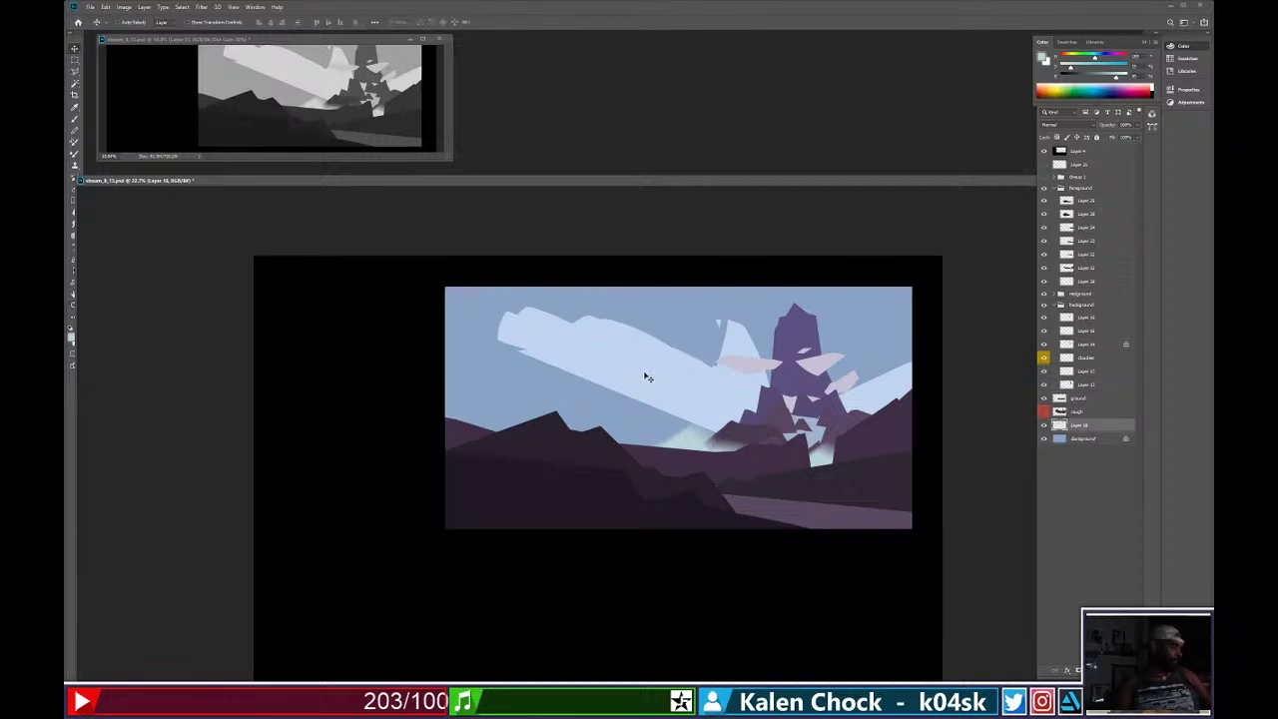
pyautogui.press('l')
pyautogui.click(711, 459)
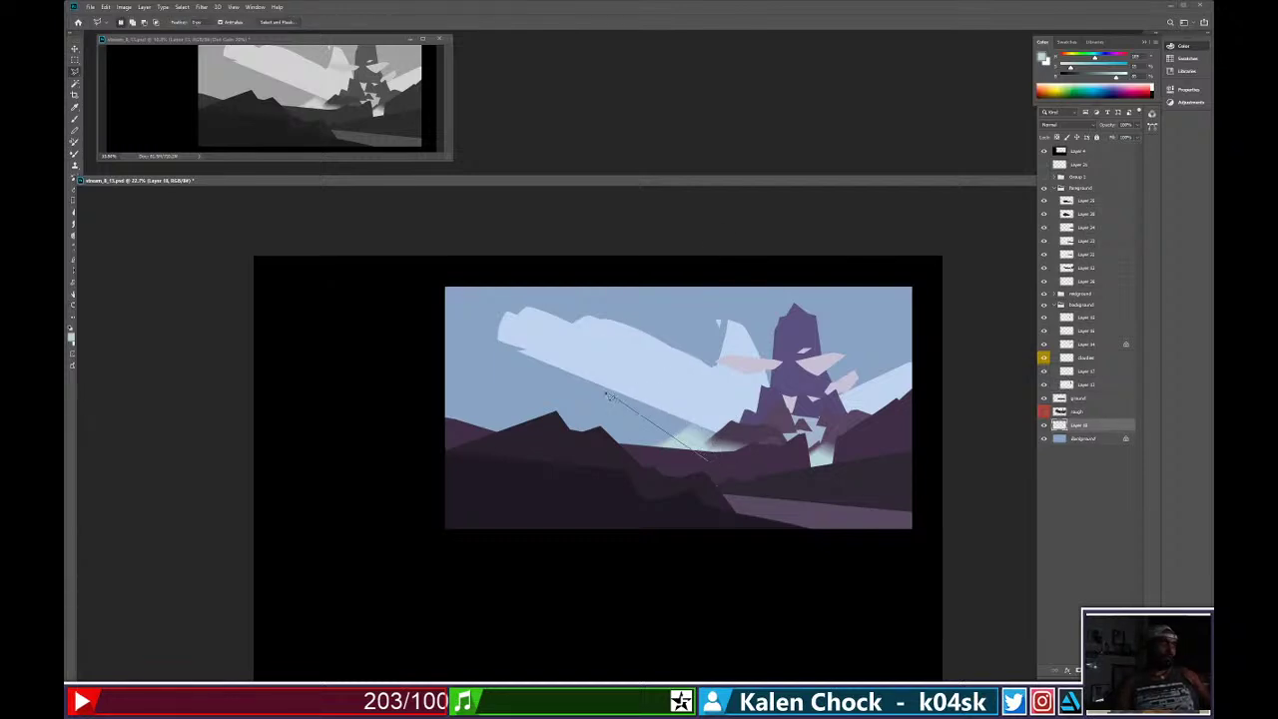
pyautogui.click(395, 270)
pyautogui.click(513, 257)
pyautogui.click(637, 305)
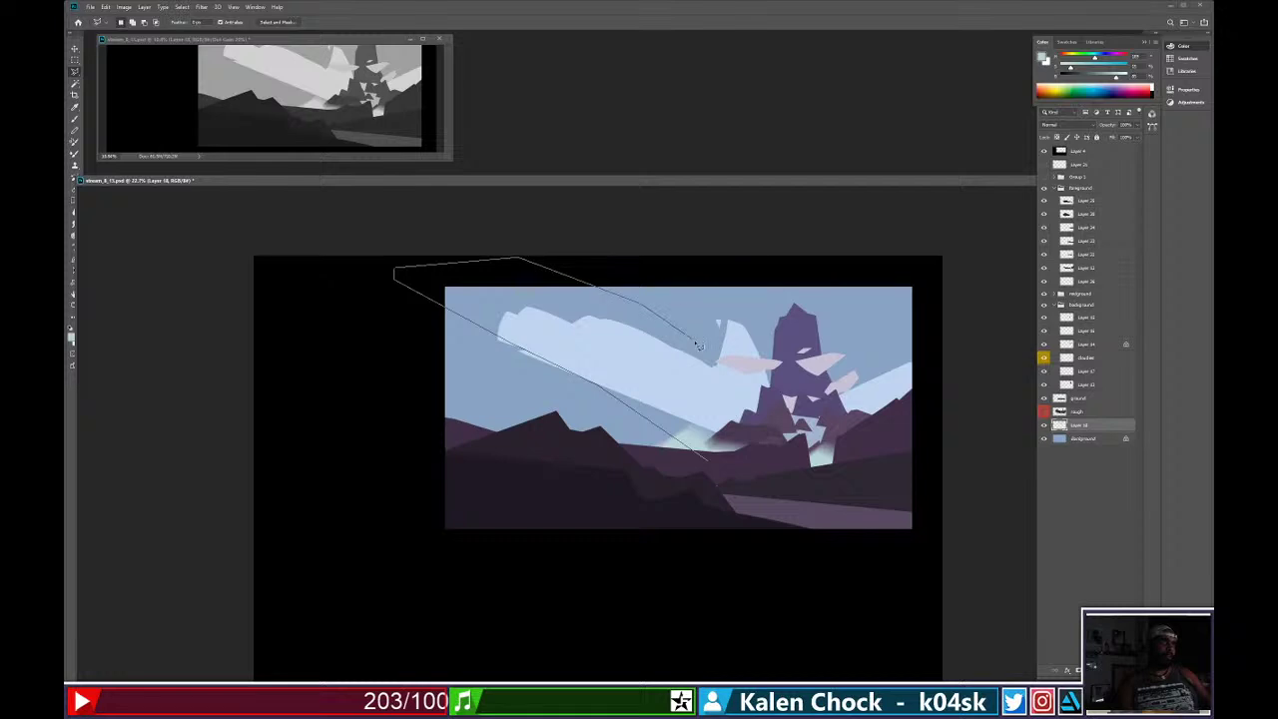
pyautogui.click(716, 345)
pyautogui.click(743, 306)
pyautogui.click(785, 399)
pyautogui.click(706, 458)
pyautogui.press('b')
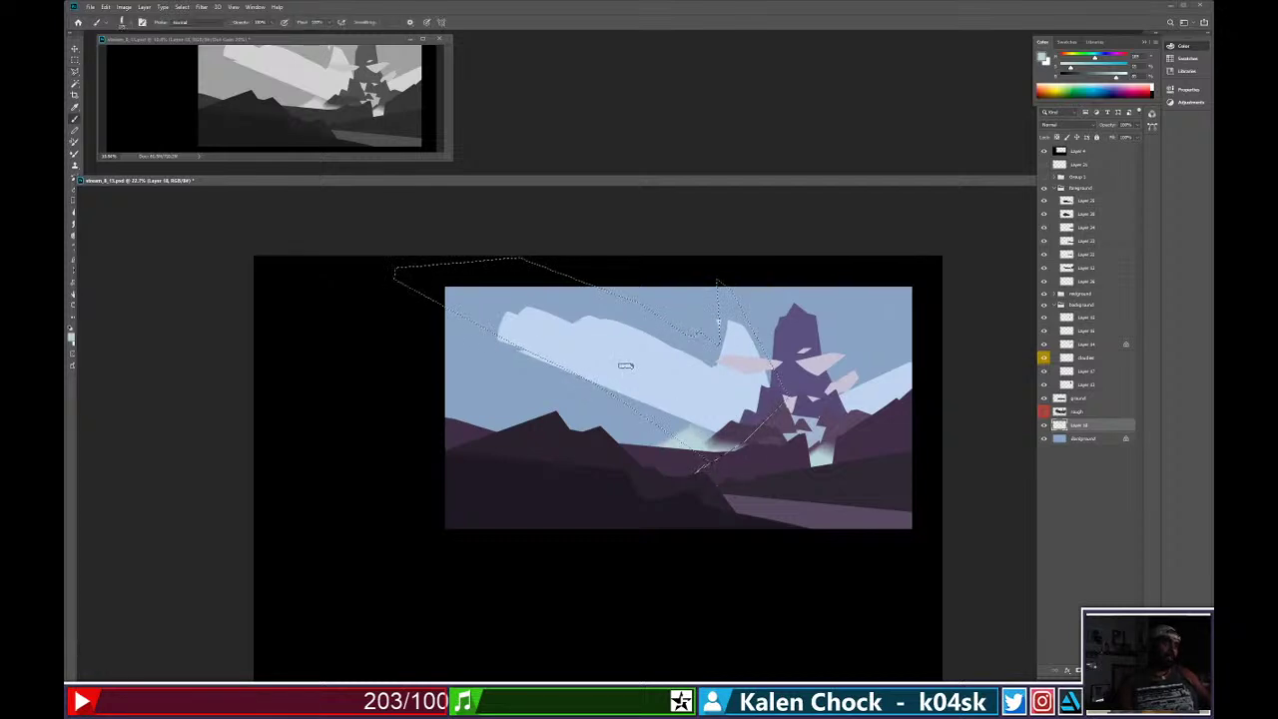
pyautogui.hotkey('alt', 'BackSpace')
pyautogui.hotkey('ctrl', 'd')
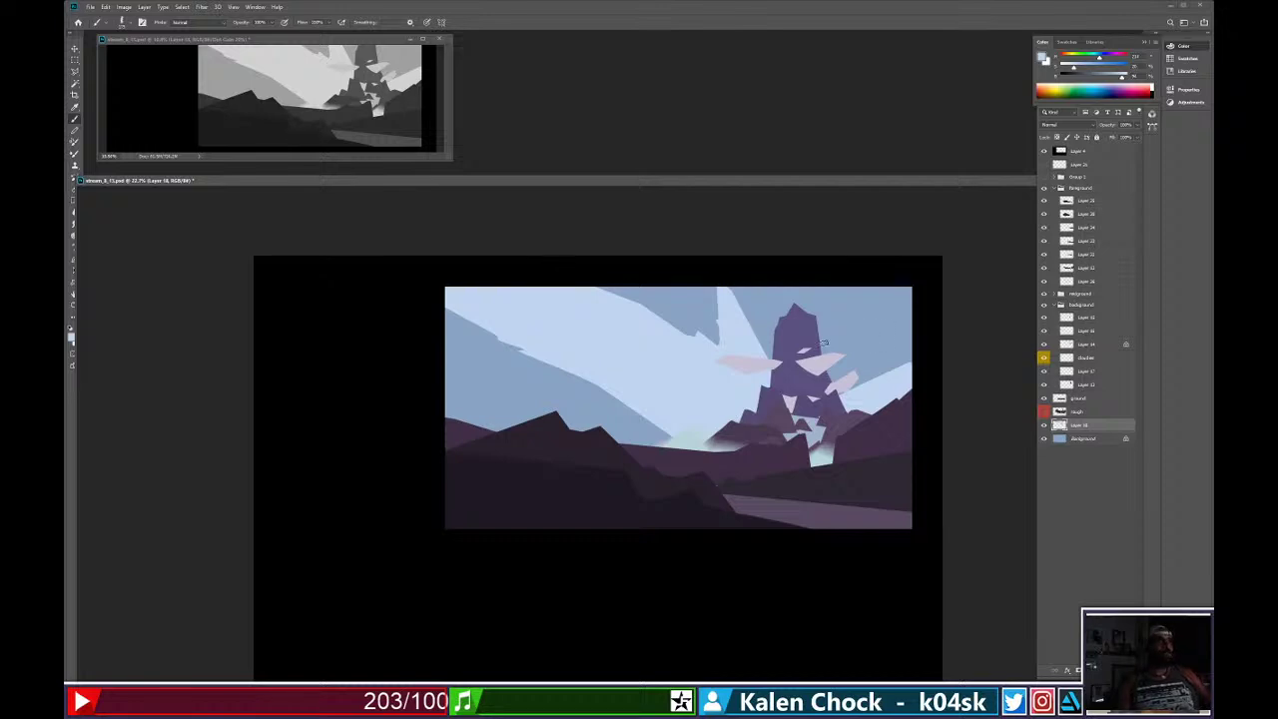
# Erase along the upper edge of the pale sky band, clearing the jagged spill between it and the spike beside the tower.
pyautogui.press('e')
pyautogui.moveTo(609, 284); pyautogui.dragTo(711, 348)
pyautogui.hotkey('ctrl', 'z')
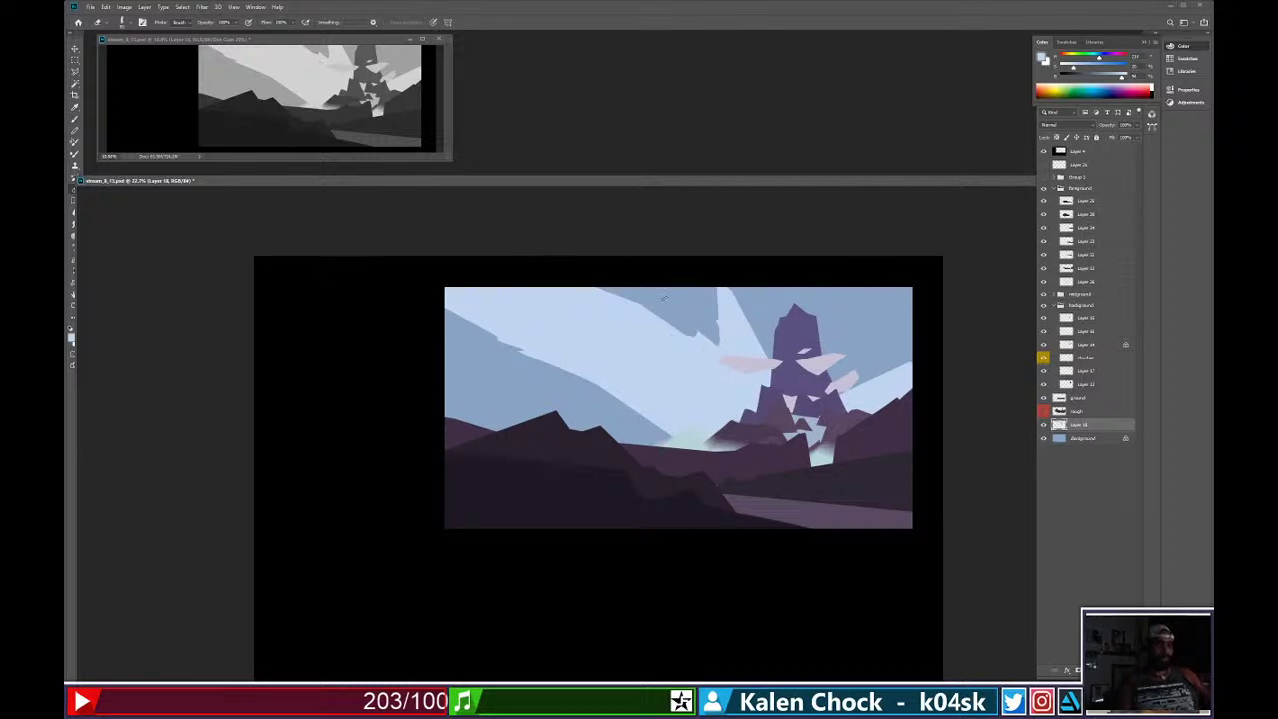
pyautogui.moveTo(608, 283); pyautogui.dragTo(717, 352)
pyautogui.moveTo(649, 287); pyautogui.dragTo(707, 357)
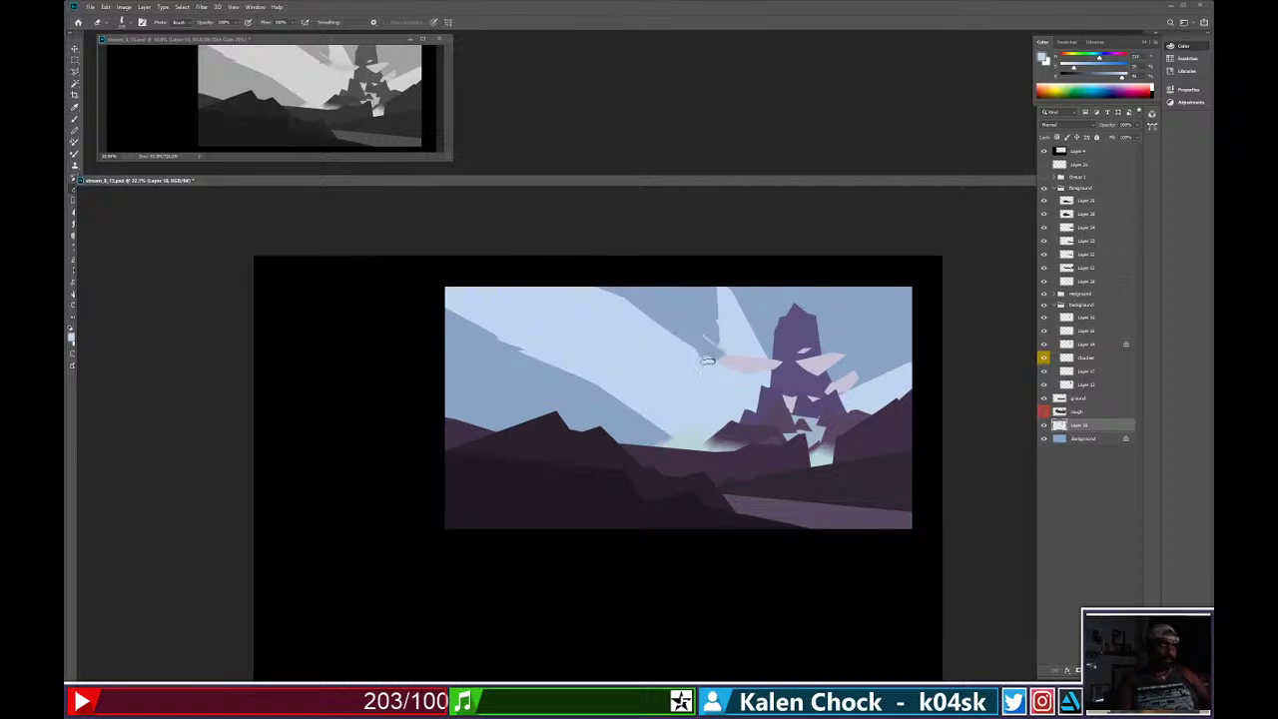
pyautogui.moveTo(693, 281); pyautogui.dragTo(725, 345)
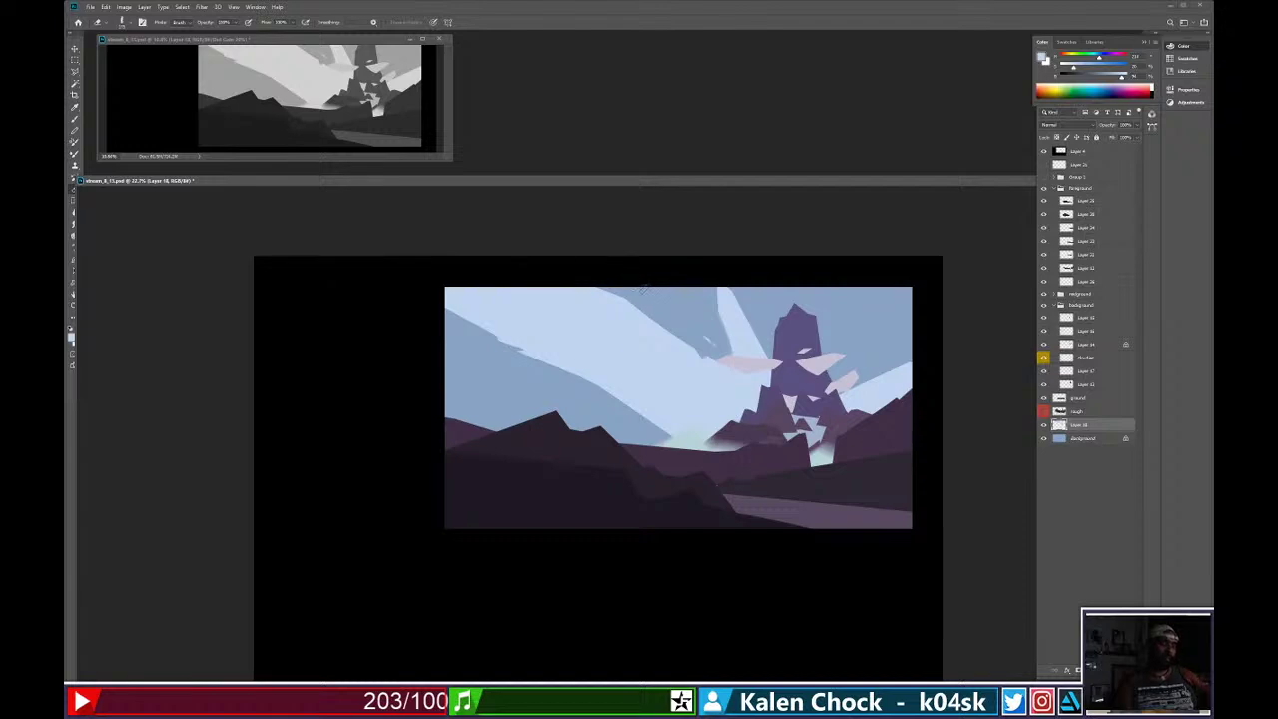
pyautogui.moveTo(614, 295); pyautogui.dragTo(689, 354)
pyautogui.hotkey('ctrl', 'z')
pyautogui.moveTo(601, 286); pyautogui.dragTo(702, 355)
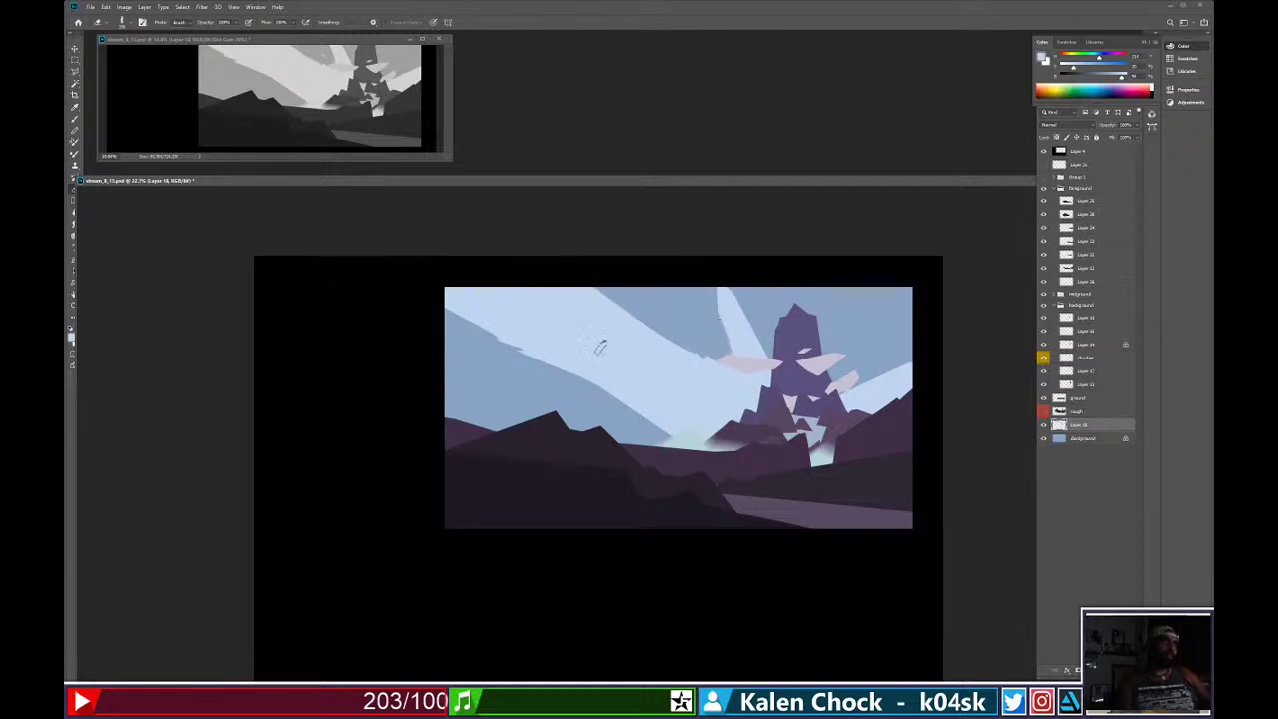
# Erase the pale sky band's lower edge into a smooth curve and brush a small pale notch back in midway along it.
pyautogui.moveTo(436, 315); pyautogui.dragTo(649, 428)
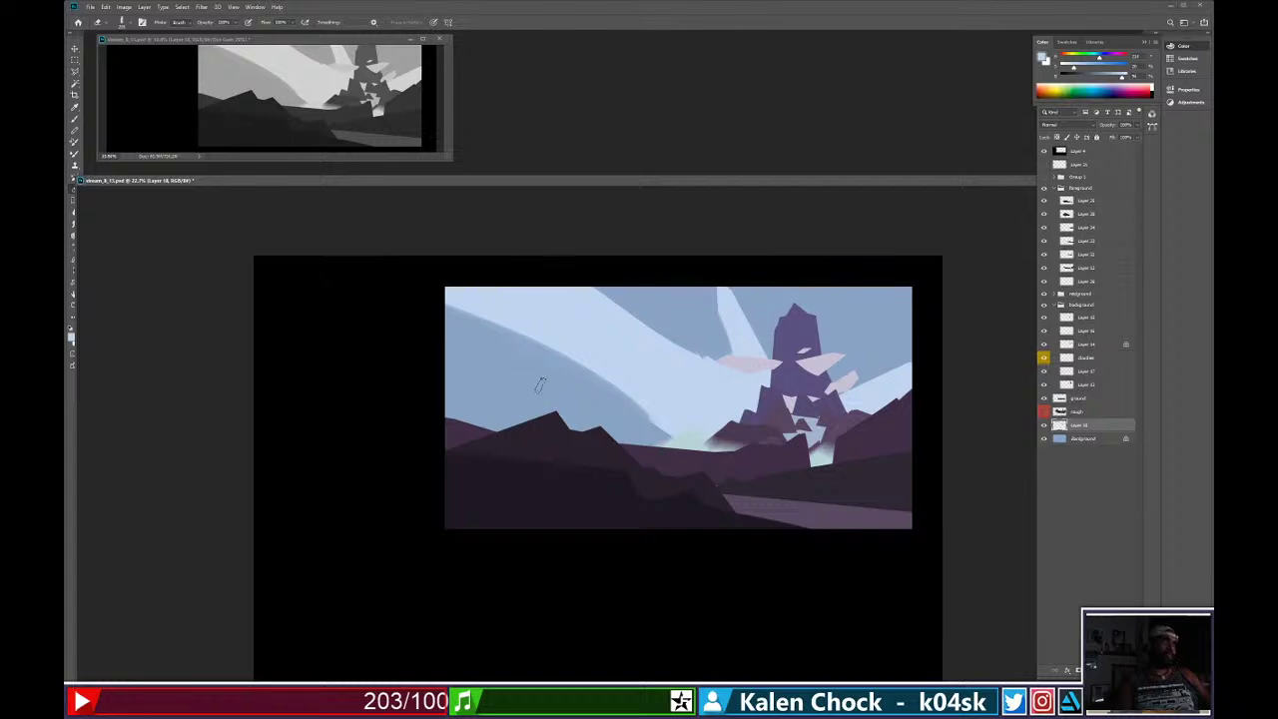
pyautogui.press('b')
pyautogui.moveTo(594, 372)
pyautogui.mouseDown()
pyautogui.moveTo(663, 432)
pyautogui.moveTo(614, 398)
pyautogui.mouseUp()
pyautogui.press('e')
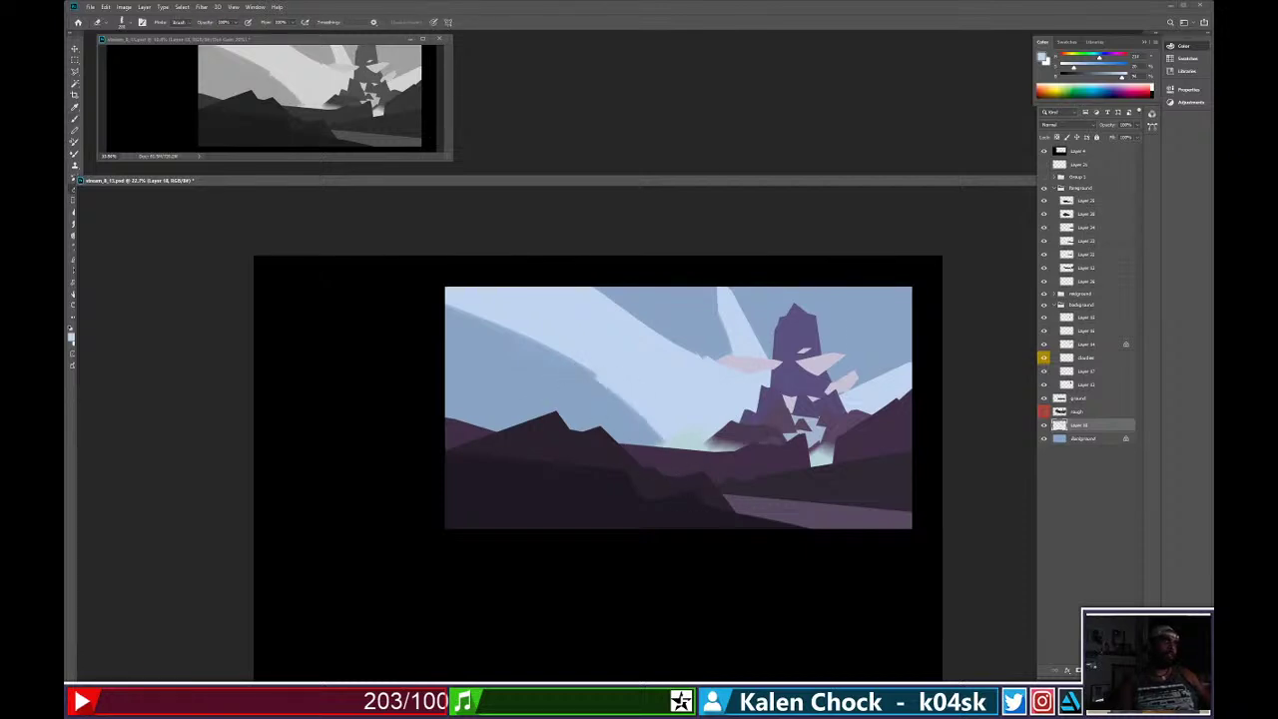
# Enlarge the floating grayscale preview window so the whole canvas fits inside it.
pyautogui.moveTo(857, 350)
pyautogui.keyDown('ctrl'); pyautogui.mouseDown()
pyautogui.moveTo(833, 357)
pyautogui.moveTo(848, 347)
pyautogui.mouseUp(); pyautogui.keyUp('ctrl')
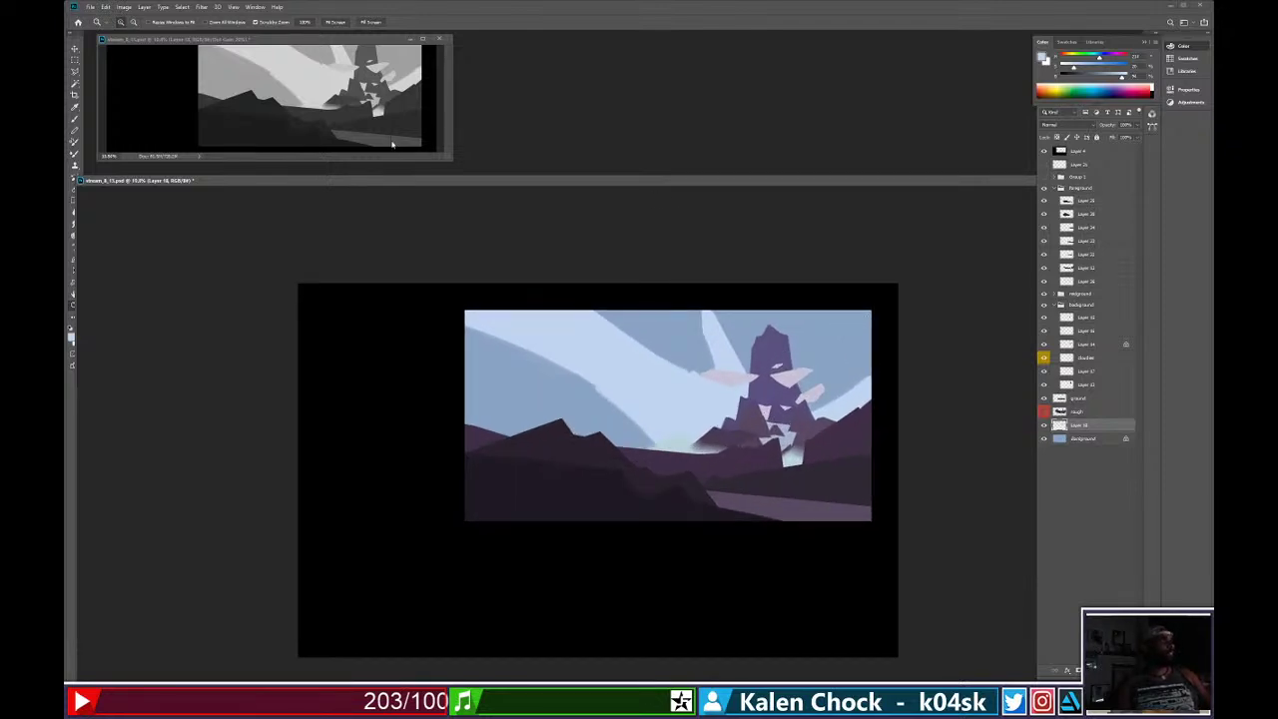
pyautogui.moveTo(449, 157); pyautogui.dragTo(601, 276)
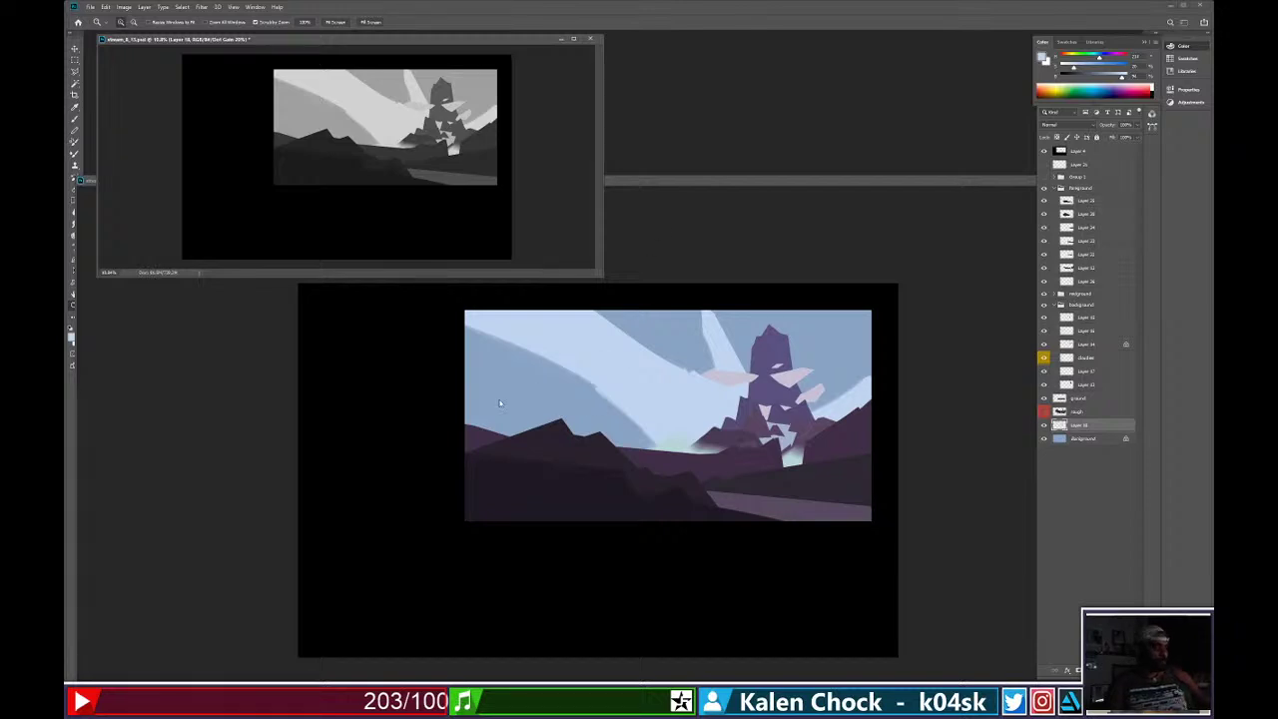
# Move the pale pink clouds up to the tower's neck and nudge the lower cloud on the tower's right side.
pyautogui.press('v')
pyautogui.click(742, 384)
pyautogui.keyDown('ctrl'); pyautogui.click(741, 382); pyautogui.keyUp('ctrl')
pyautogui.moveTo(741, 382); pyautogui.dragTo(757, 356)
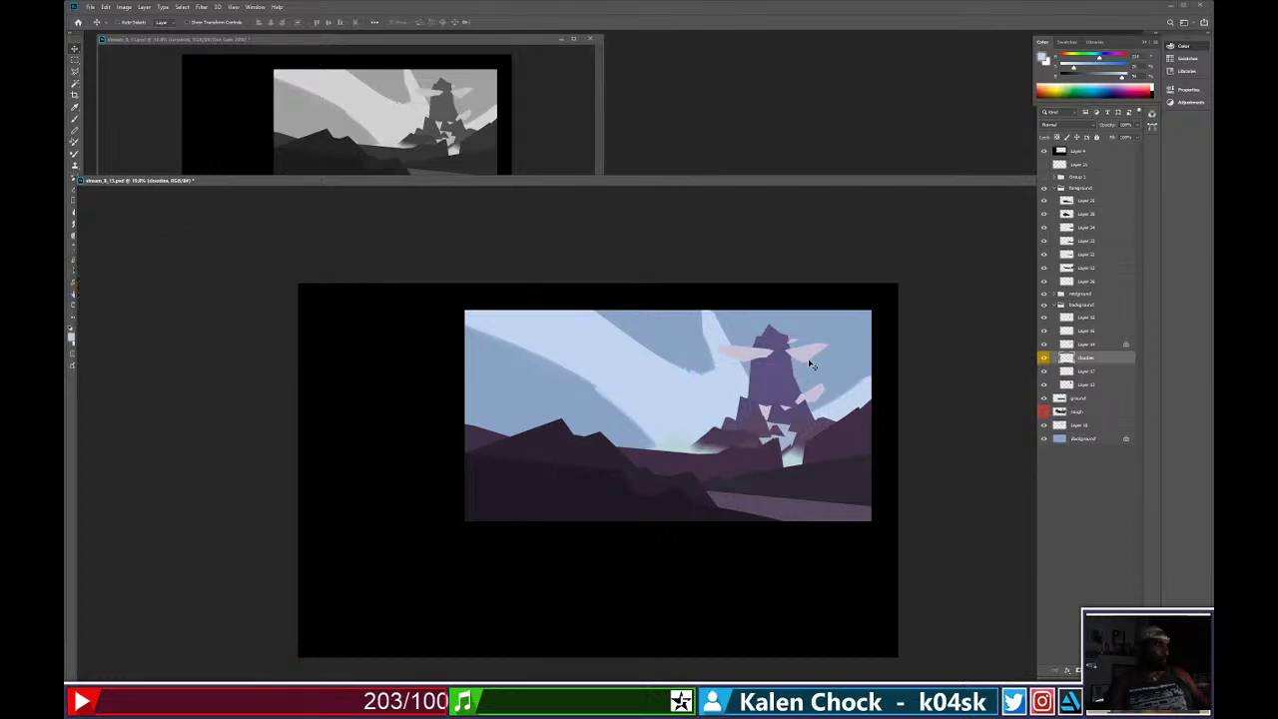
pyautogui.moveTo(812, 352); pyautogui.dragTo(829, 386)
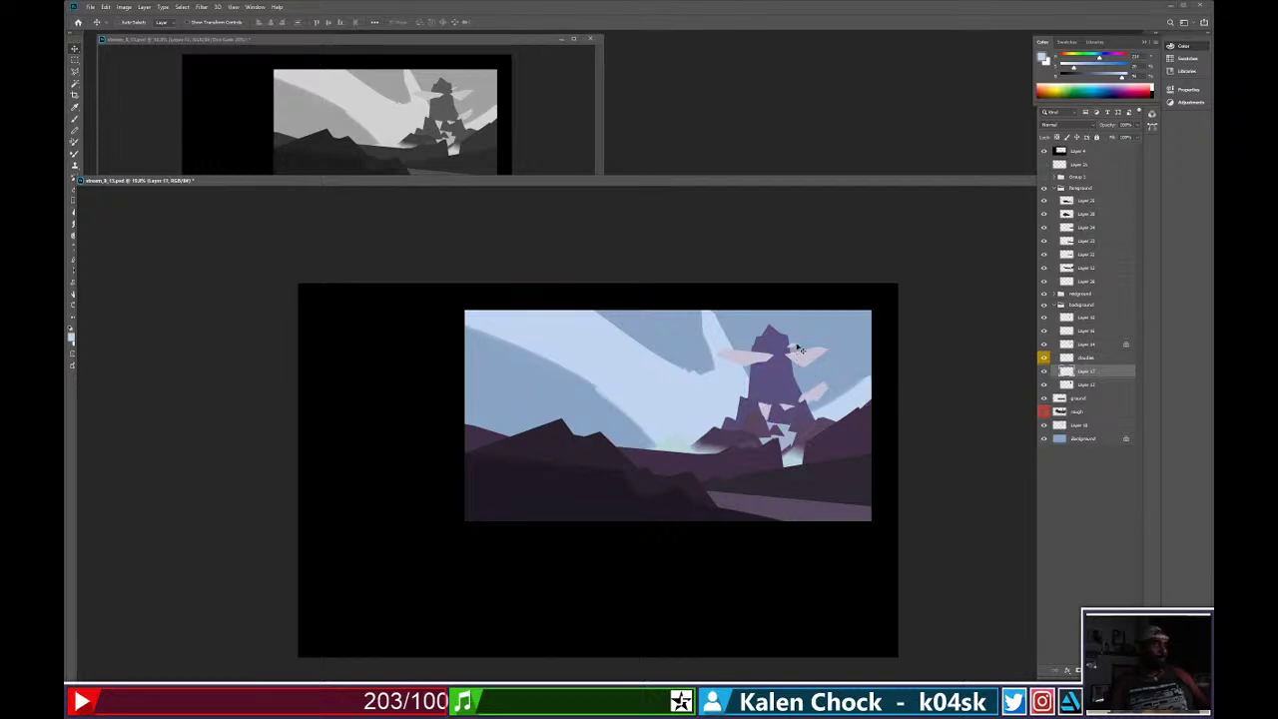
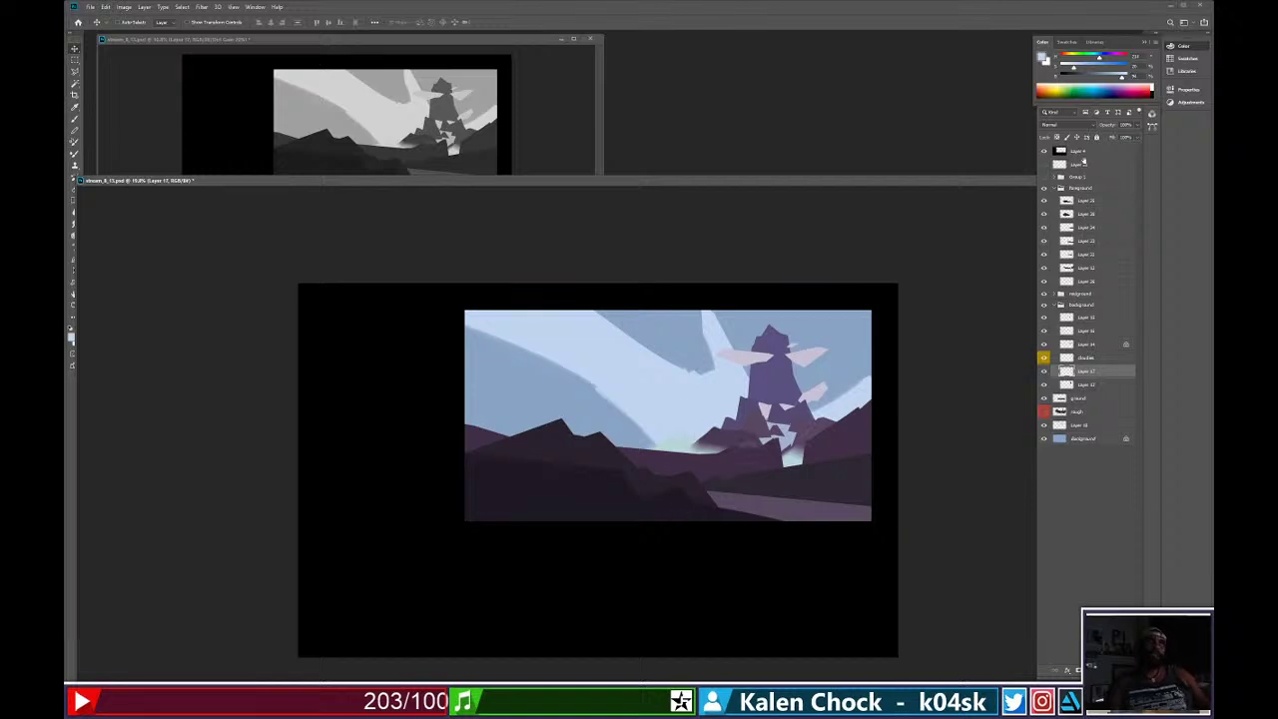
# Select the black frame layer, set the colour to bright red and show the canvas full screen at its empty left margin.
pyautogui.click(1085, 153)
pyautogui.moveTo(1074, 67); pyautogui.dragTo(1128, 57)
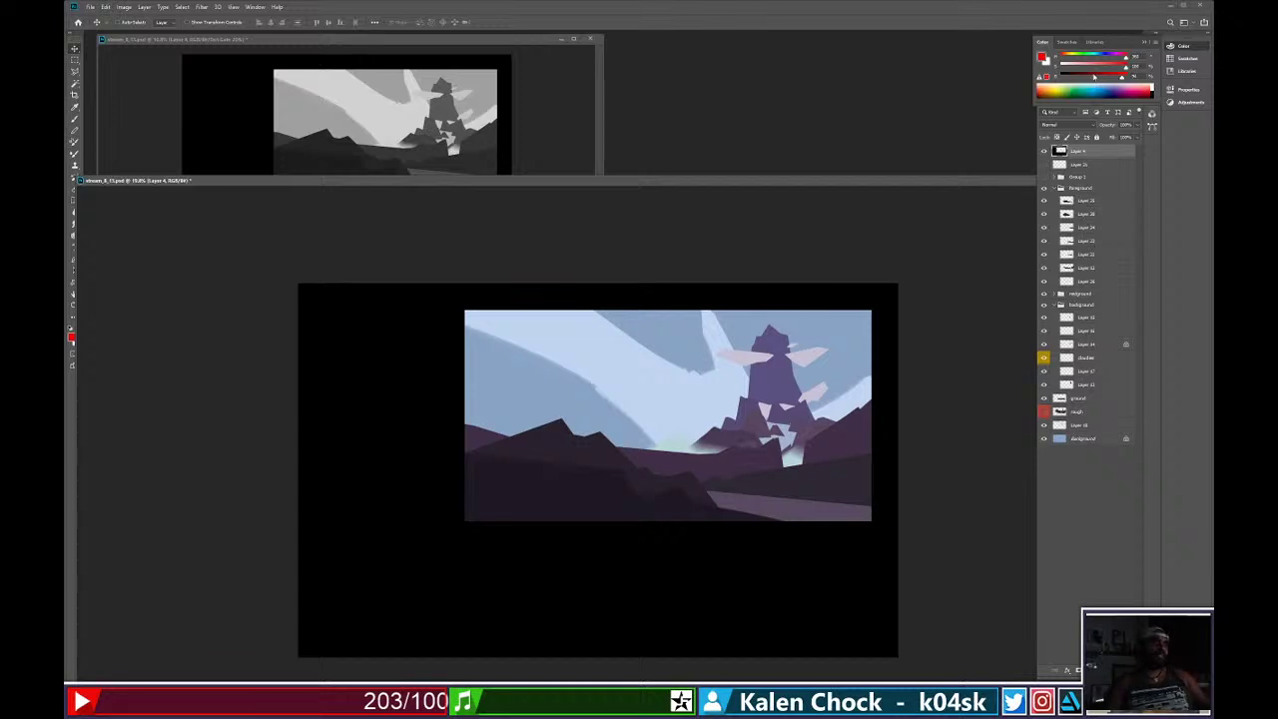
pyautogui.press('z')
pyautogui.click(498, 585)
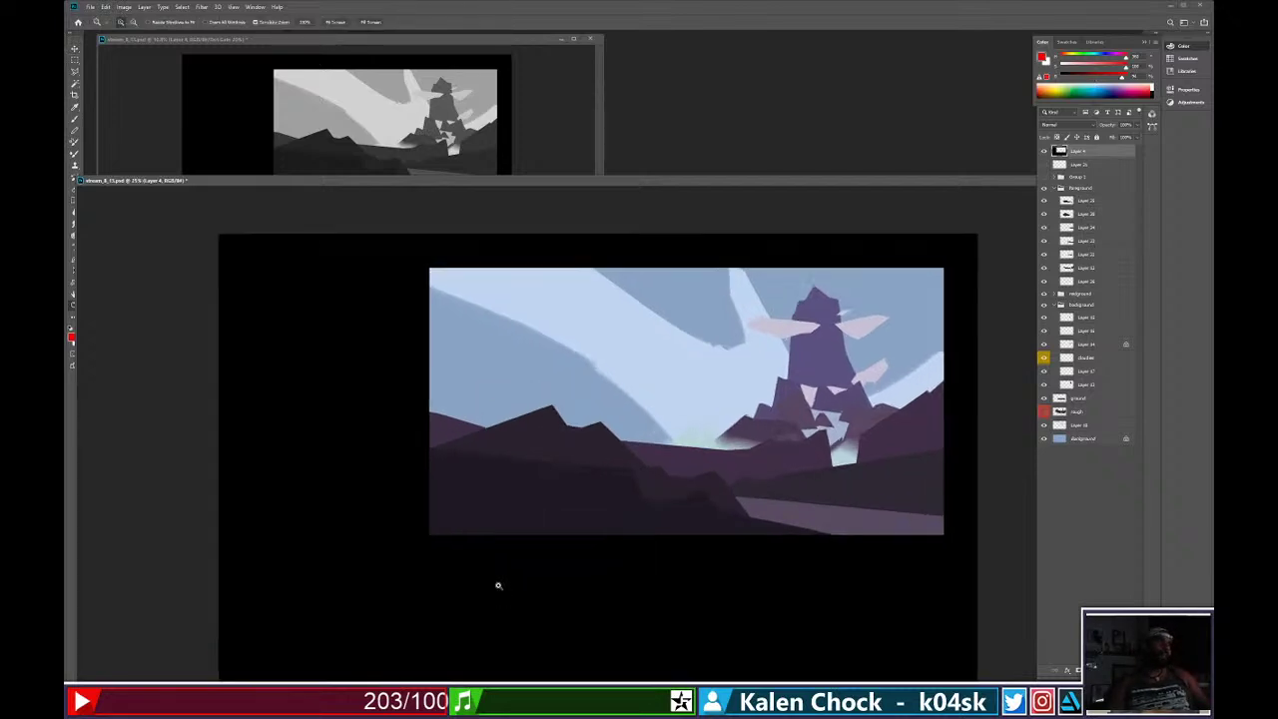
pyautogui.click(498, 585)
pyautogui.press('f')
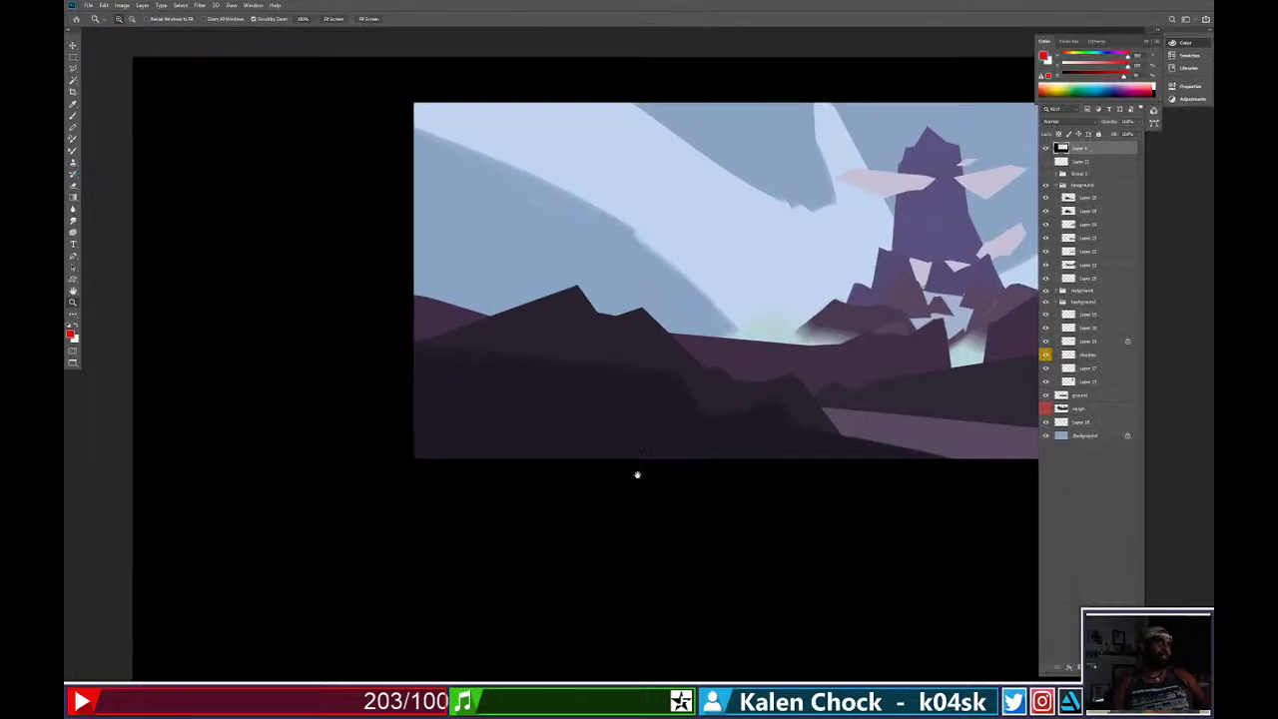
pyautogui.moveTo(637, 475); pyautogui.dragTo(922, 451)
# Choose a thin brush and handwrite "PERSPECTIVE / COMPOSITON" in red on the black area below and left of the painting.
pyautogui.press('b')
pyautogui.rightClick(575, 565)
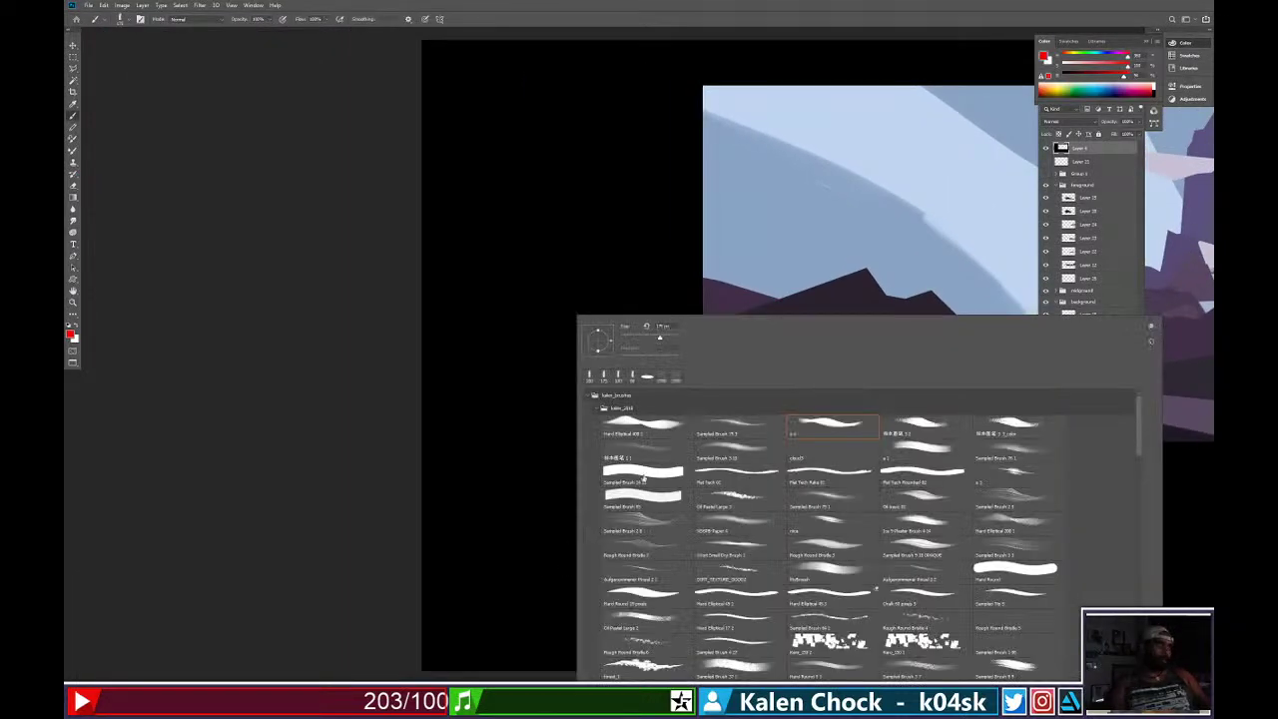
pyautogui.click(656, 430)
pyautogui.click(492, 557)
pyautogui.hotkey('ctrl', 'z')
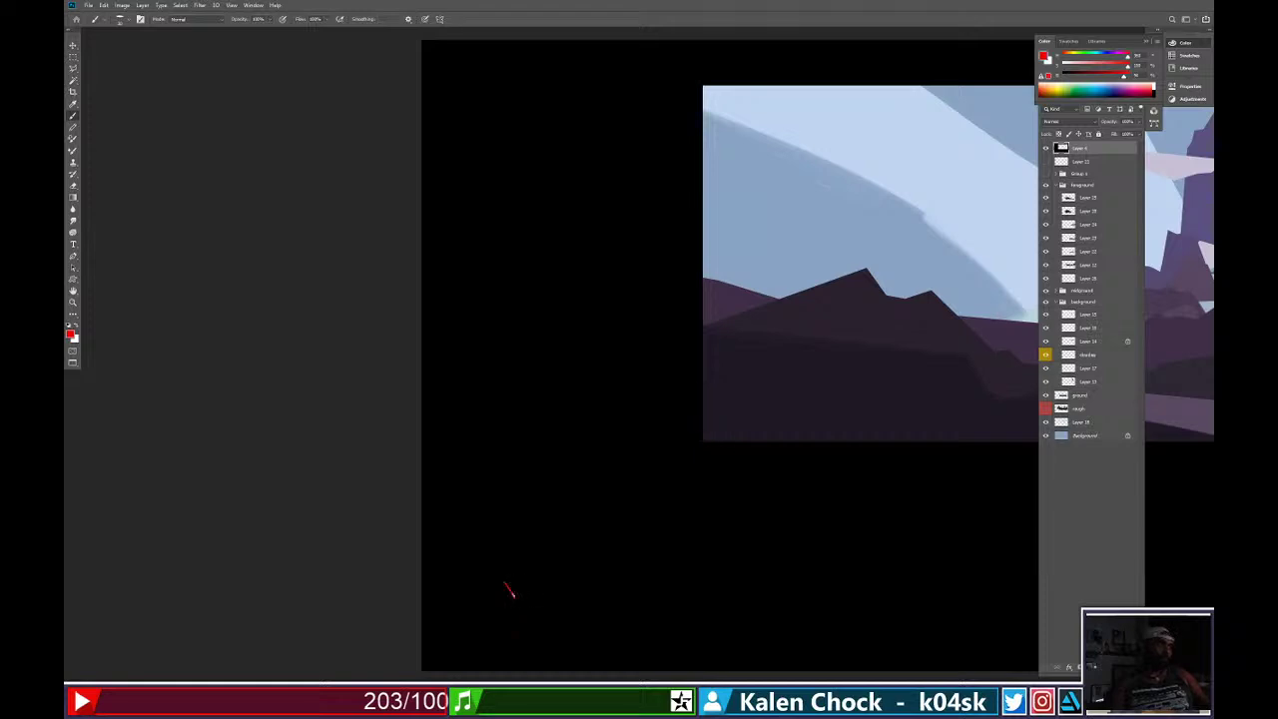
pyautogui.moveTo(507, 589)
pyautogui.mouseDown()
pyautogui.moveTo(544, 552)
pyautogui.moveTo(554, 565)
pyautogui.moveTo(560, 546)
pyautogui.moveTo(591, 543)
pyautogui.moveTo(651, 489)
pyautogui.mouseUp()
pyautogui.moveTo(675, 483); pyautogui.dragTo(672, 506)
pyautogui.moveTo(528, 631)
pyautogui.mouseDown()
pyautogui.moveTo(630, 580)
pyautogui.moveTo(637, 552)
pyautogui.moveTo(671, 560)
pyautogui.moveTo(661, 544)
pyautogui.moveTo(685, 544)
pyautogui.moveTo(707, 519)
pyautogui.mouseUp()
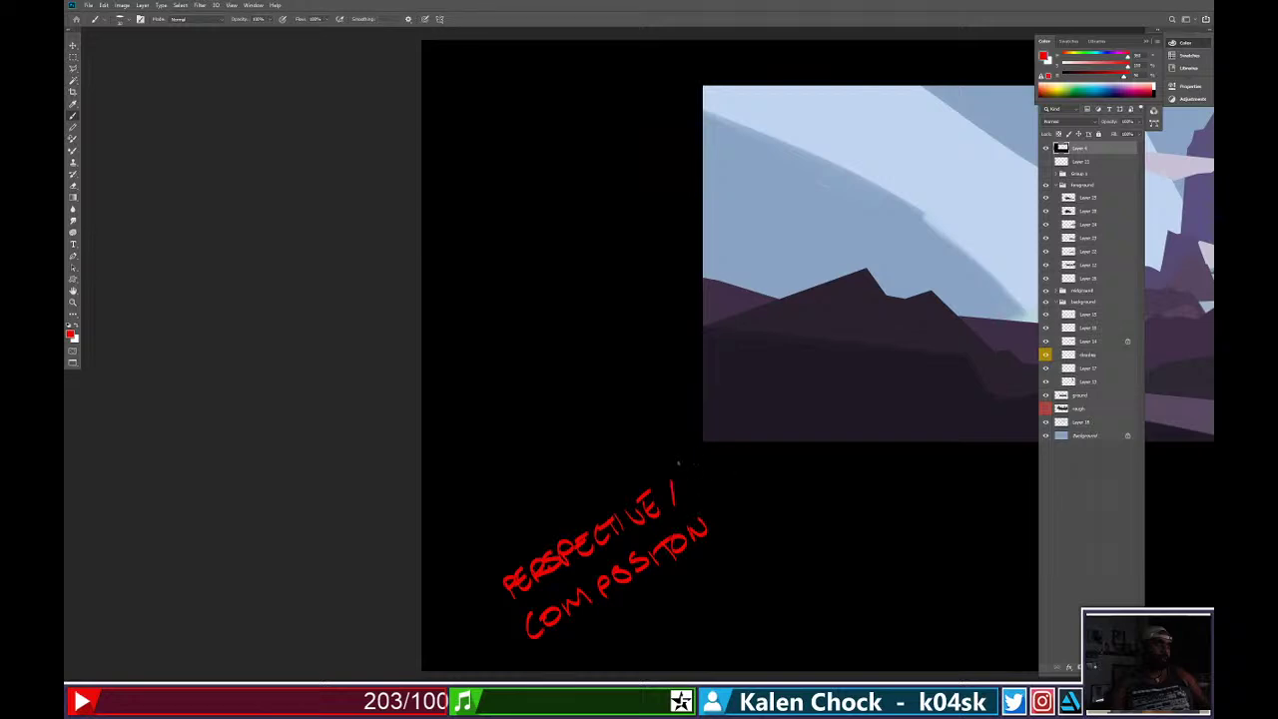
# Draw a red arrow upward from the perspective note and handwrite "SIMPLE SHAPES" above it.
pyautogui.moveTo(613, 473); pyautogui.dragTo(642, 513)
pyautogui.moveTo(577, 566); pyautogui.dragTo(586, 529)
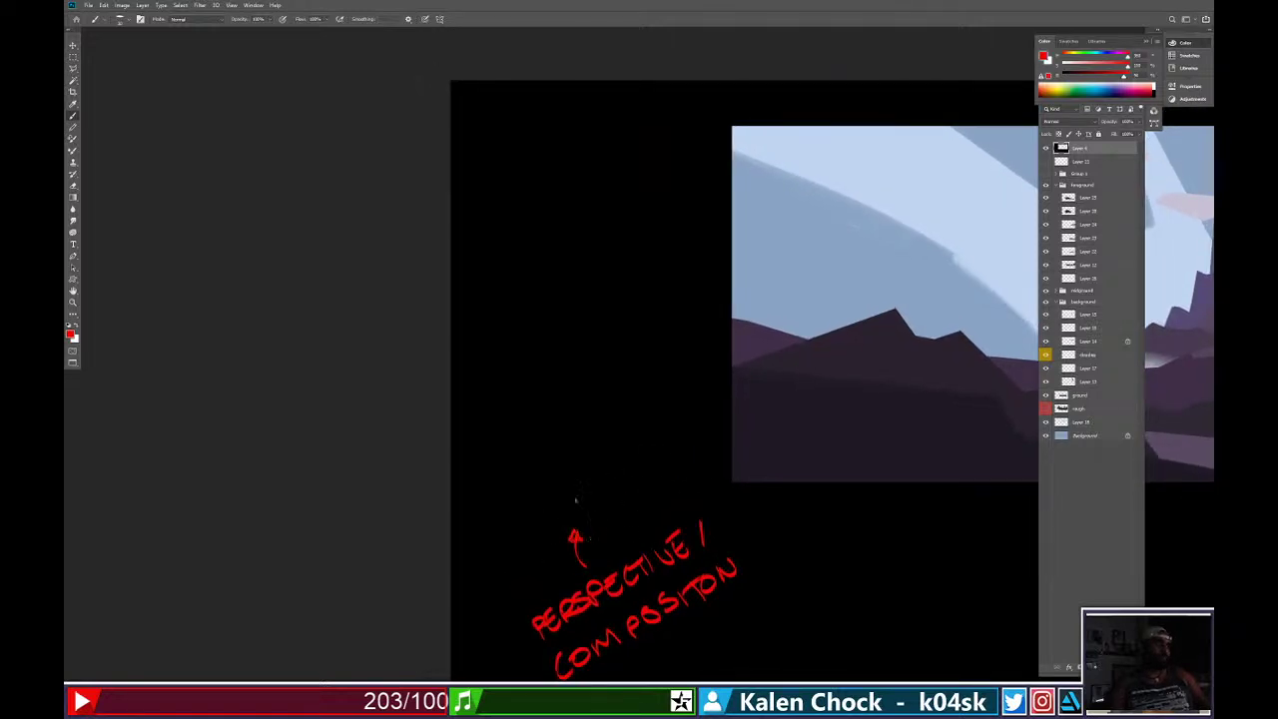
pyautogui.moveTo(499, 511); pyautogui.dragTo(567, 491)
pyautogui.moveTo(583, 473)
pyautogui.mouseDown()
pyautogui.moveTo(577, 485)
pyautogui.moveTo(608, 465)
pyautogui.mouseUp()
pyautogui.moveTo(619, 445)
pyautogui.mouseDown()
pyautogui.moveTo(621, 462)
pyautogui.moveTo(661, 419)
pyautogui.moveTo(667, 433)
pyautogui.moveTo(566, 542)
pyautogui.moveTo(562, 520)
pyautogui.mouseUp()
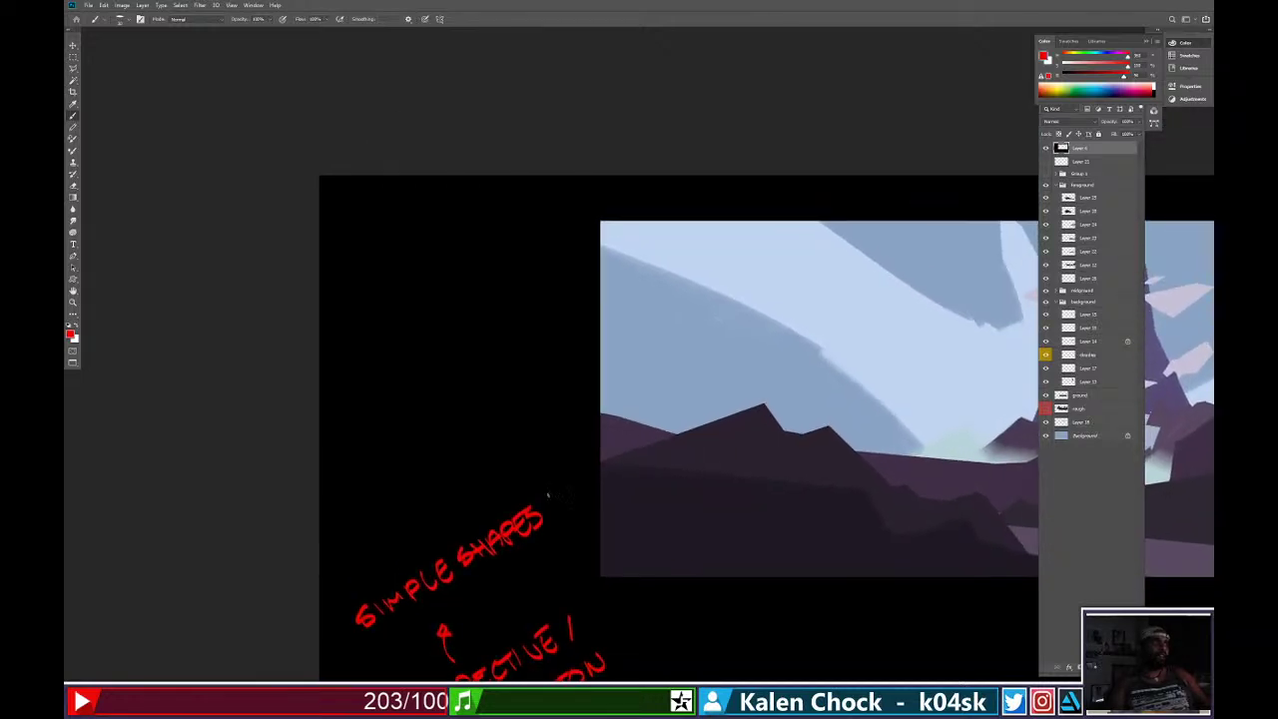
# Draw a red arrow upward from the "SIMPLE SHAPES" note and handwrite "VALUE/REFINE" above it.
pyautogui.moveTo(430, 545); pyautogui.dragTo(421, 525)
pyautogui.hotkey('ctrl', 'z')
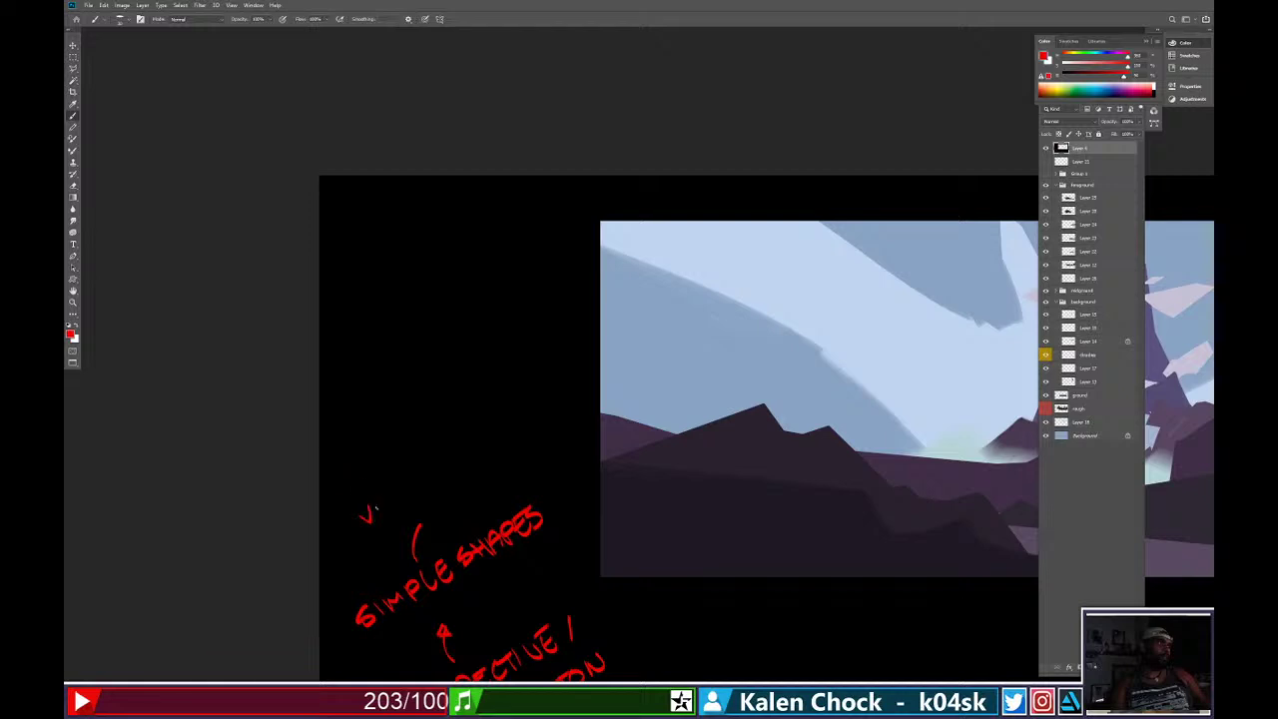
pyautogui.moveTo(365, 511)
pyautogui.mouseDown()
pyautogui.moveTo(395, 518)
pyautogui.moveTo(398, 500)
pyautogui.moveTo(415, 497)
pyautogui.moveTo(398, 497)
pyautogui.moveTo(425, 484)
pyautogui.moveTo(438, 490)
pyautogui.moveTo(462, 469)
pyautogui.moveTo(475, 479)
pyautogui.moveTo(483, 449)
pyautogui.moveTo(493, 459)
pyautogui.moveTo(504, 438)
pyautogui.moveTo(534, 430)
pyautogui.moveTo(520, 466)
pyautogui.mouseUp()
pyautogui.hotkey('ctrl', 'z')
pyautogui.hotkey('ctrl', 'z')
pyautogui.hotkey('ctrl', 'z')
pyautogui.press('z')
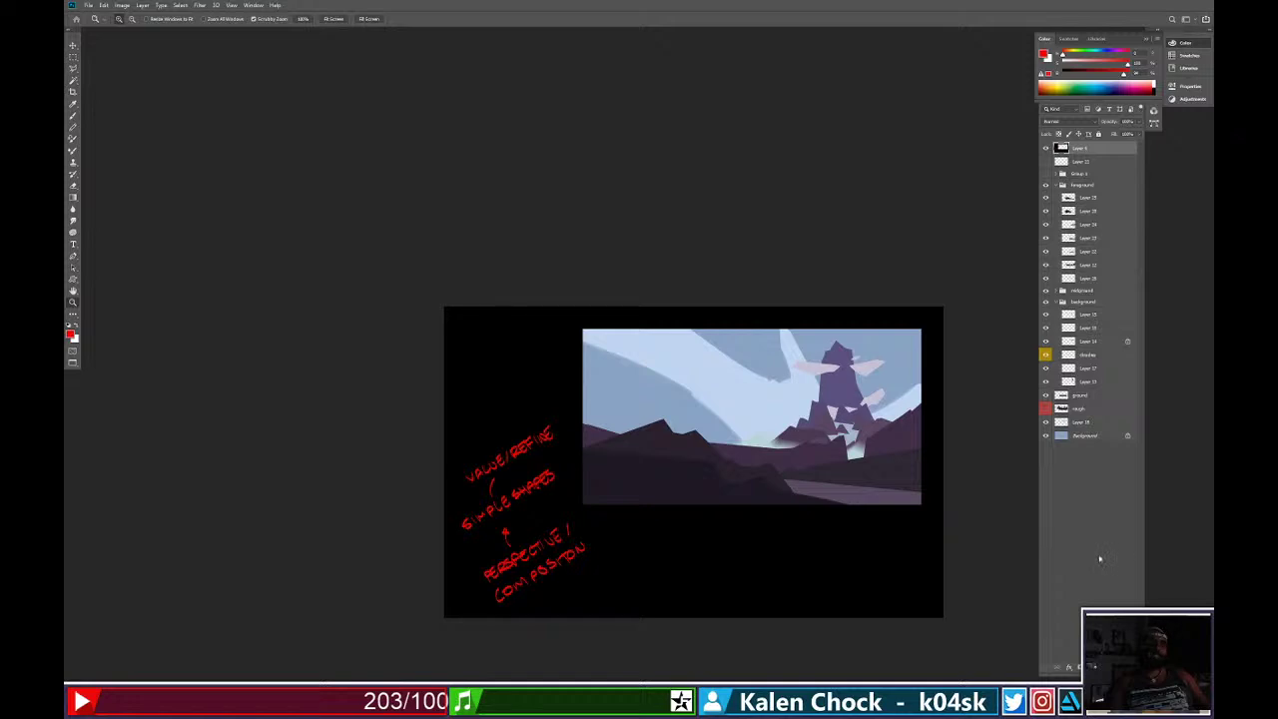
pyautogui.click(794, 469)
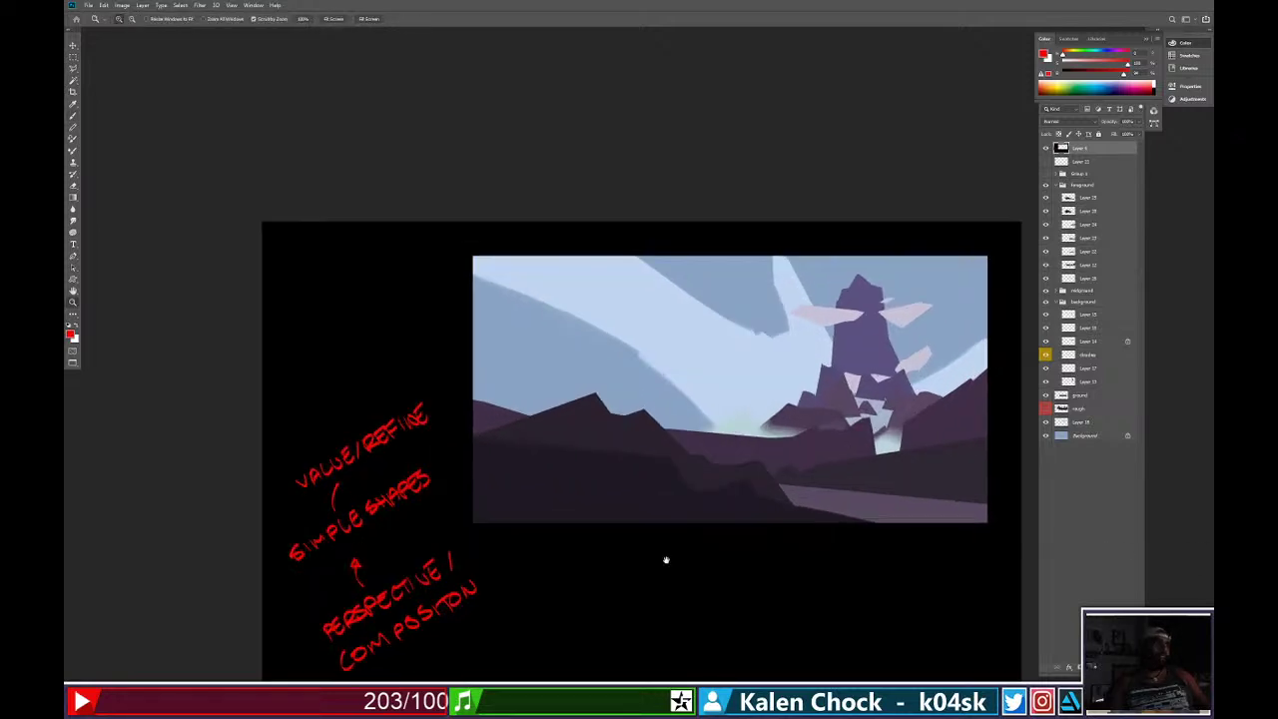
pyautogui.moveTo(668, 559); pyautogui.dragTo(665, 481)
pyautogui.click(665, 480)
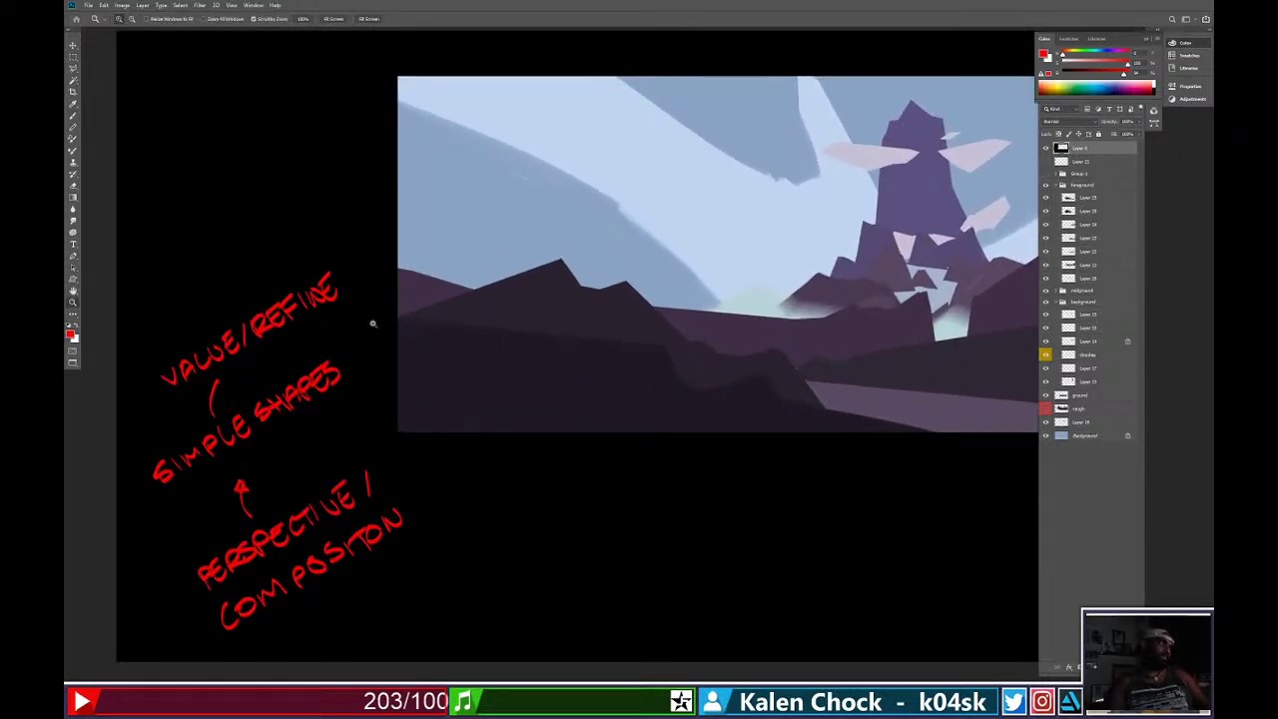
pyautogui.press('b')
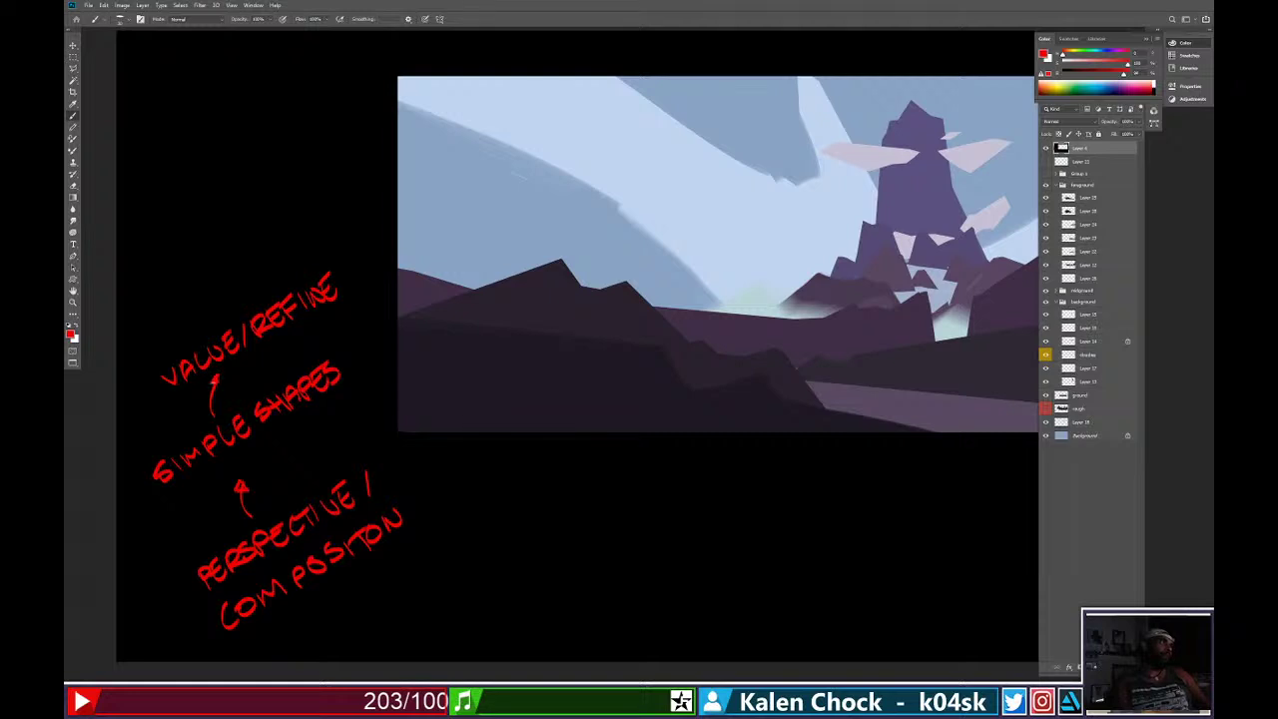
# Extend the red notes upward with handwritten "COLOR/LIGHT" and "PATTERN TEXTURE", each reached by an upward arrow.
pyautogui.moveTo(247, 329)
pyautogui.mouseDown()
pyautogui.moveTo(461, 421)
pyautogui.moveTo(433, 369)
pyautogui.moveTo(379, 362)
pyautogui.moveTo(392, 338)
pyautogui.mouseUp()
pyautogui.hotkey('ctrl', 'z')
pyautogui.moveTo(401, 334)
pyautogui.mouseDown()
pyautogui.moveTo(441, 337)
pyautogui.moveTo(481, 290)
pyautogui.mouseUp()
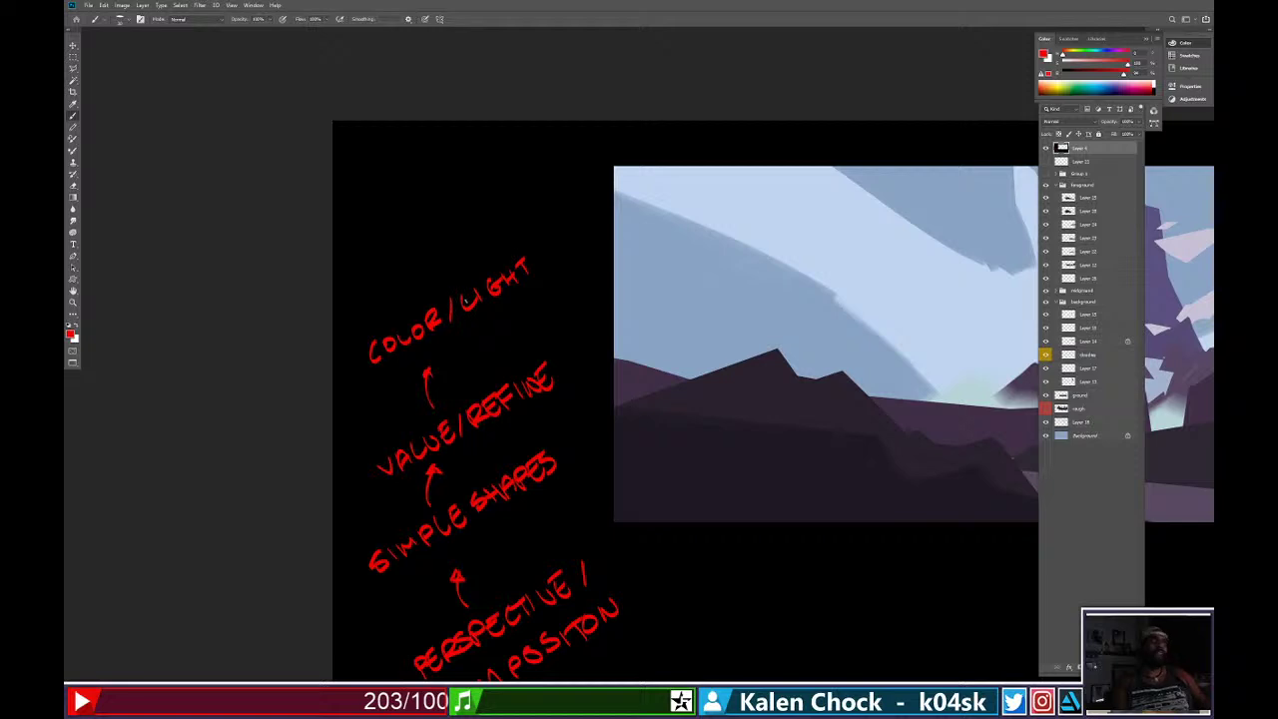
pyautogui.moveTo(420, 276)
pyautogui.mouseDown()
pyautogui.moveTo(376, 221)
pyautogui.moveTo(391, 228)
pyautogui.moveTo(396, 214)
pyautogui.moveTo(399, 230)
pyautogui.moveTo(399, 206)
pyautogui.moveTo(428, 209)
pyautogui.moveTo(424, 187)
pyautogui.moveTo(450, 187)
pyautogui.moveTo(522, 130)
pyautogui.moveTo(556, 128)
pyautogui.mouseUp()
pyautogui.press('z')
pyautogui.moveTo(528, 170)
pyautogui.mouseDown()
pyautogui.moveTo(505, 203)
pyautogui.moveTo(522, 172)
pyautogui.mouseUp()
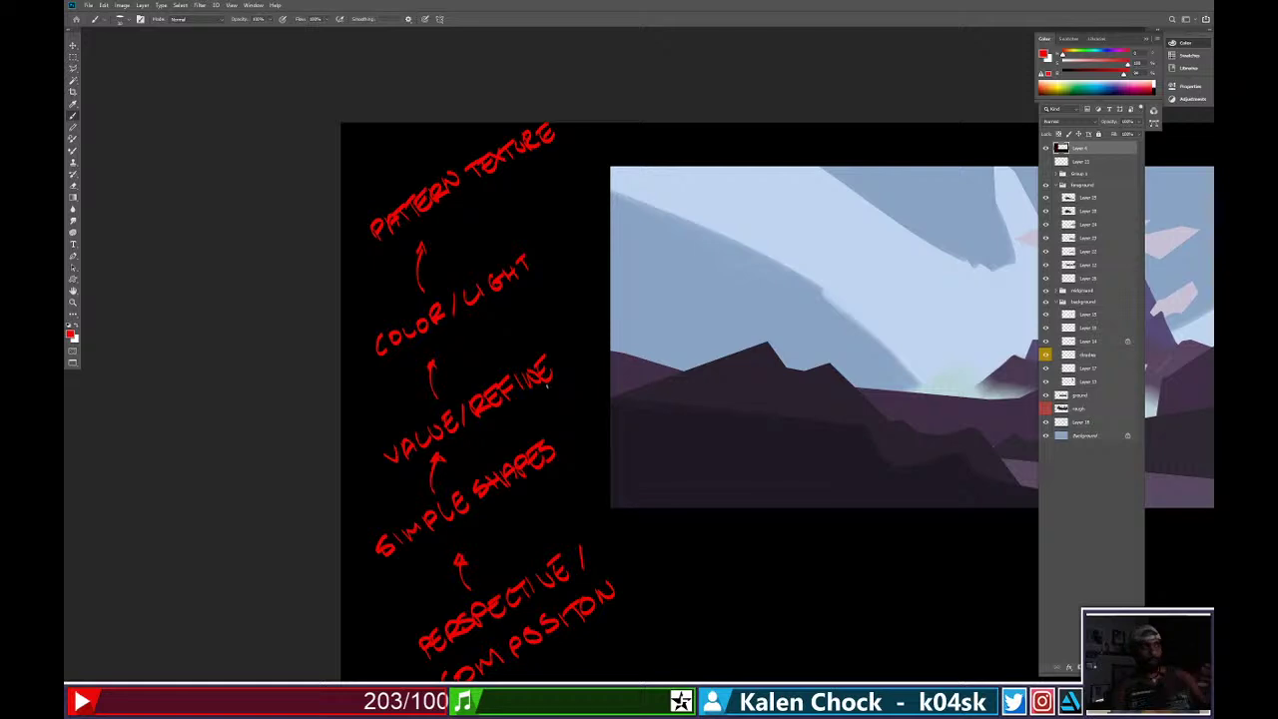
# Draw a small thin red hexagon from straight connected strokes just below the "SIMPLE SHAPES" note.
pyautogui.press('z')
pyautogui.click(511, 522)
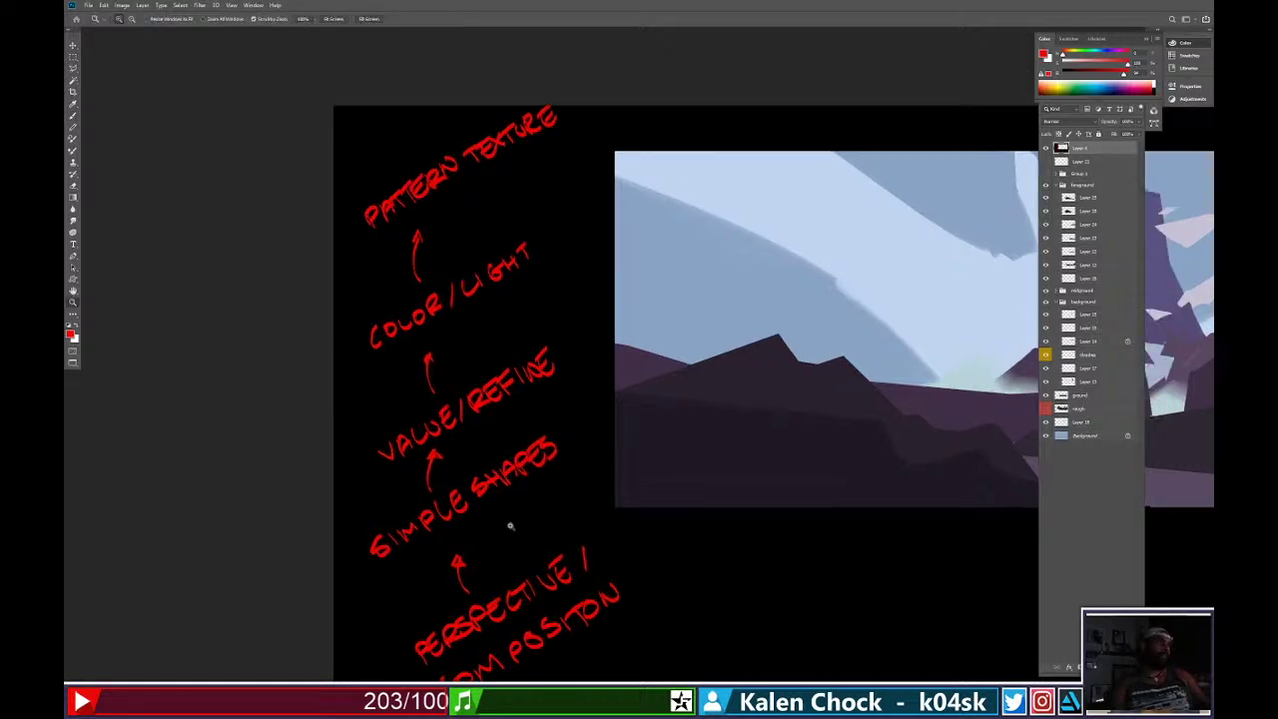
pyautogui.press('b')
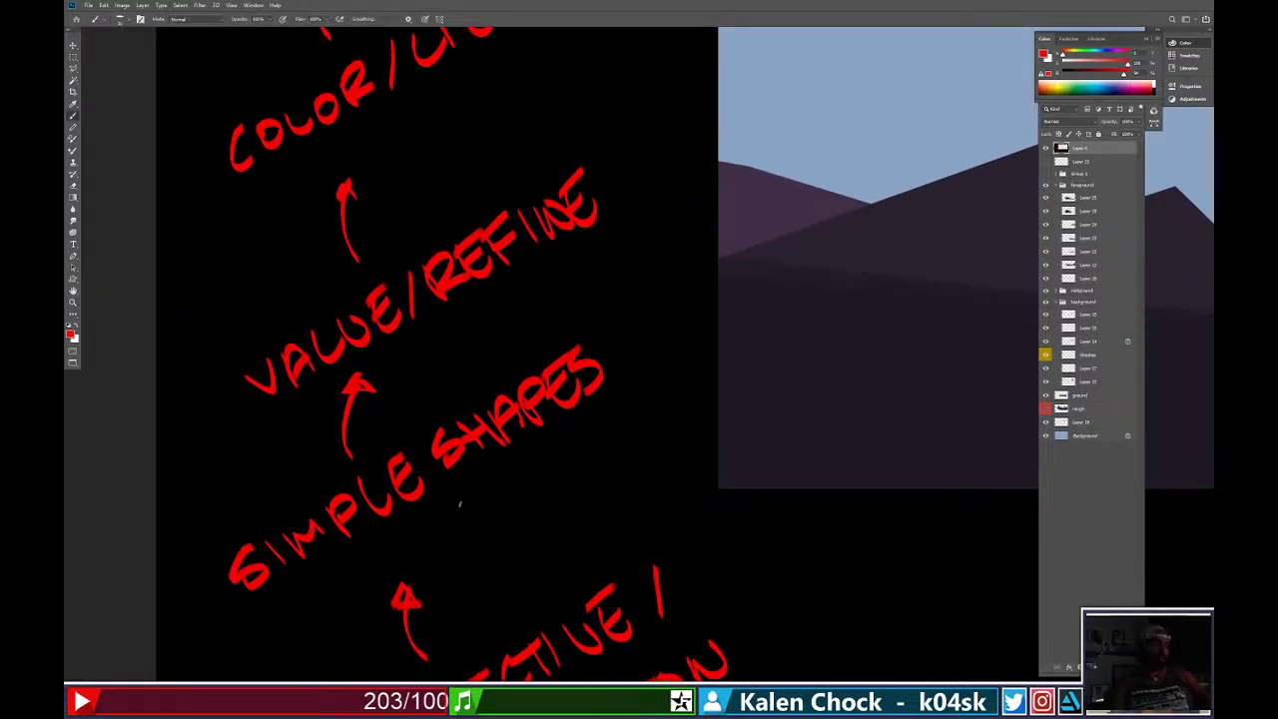
pyautogui.click(456, 499)
pyautogui.keyDown('shift'); pyautogui.click(440, 523); pyautogui.keyUp('shift')
pyautogui.keyDown('shift'); pyautogui.click(450, 532); pyautogui.keyUp('shift')
pyautogui.keyDown('shift'); pyautogui.click(462, 548); pyautogui.keyUp('shift')
pyautogui.keyDown('shift'); pyautogui.click(484, 544); pyautogui.keyUp('shift')
pyautogui.keyDown('shift'); pyautogui.click(493, 532); pyautogui.keyUp('shift')
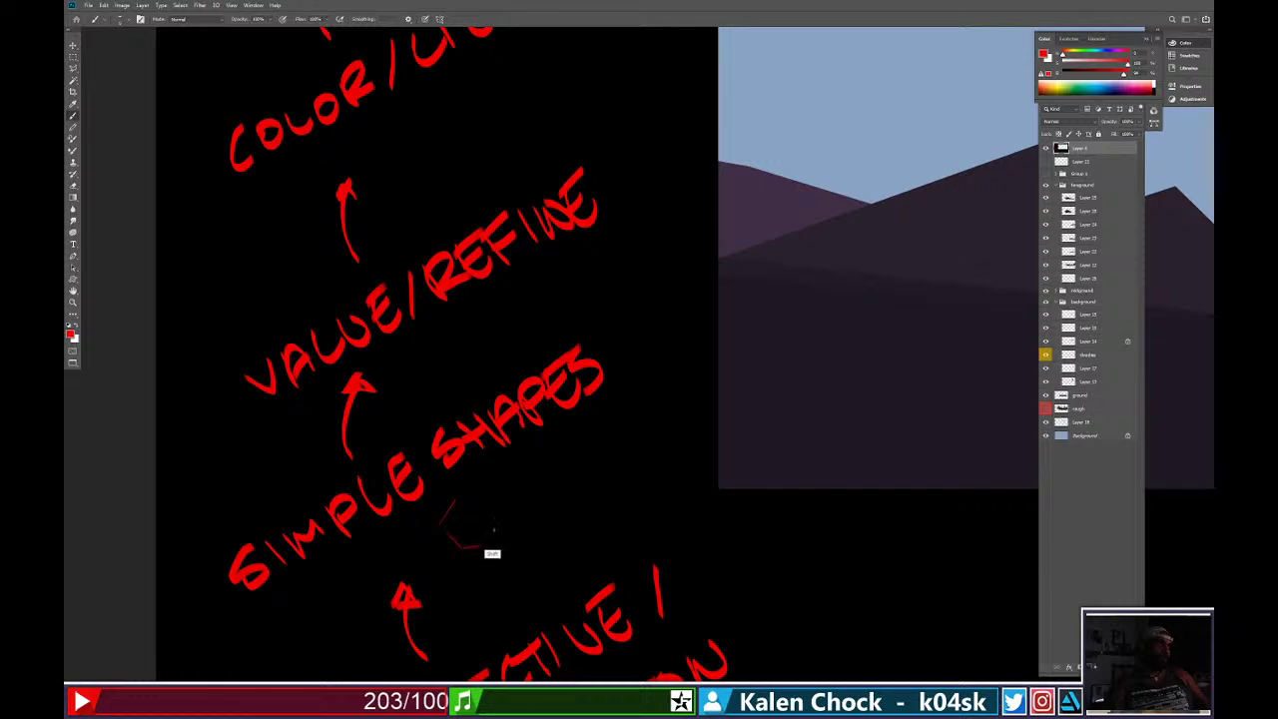
pyautogui.keyDown('shift'); pyautogui.click(496, 523); pyautogui.keyUp('shift')
pyautogui.keyDown('shift'); pyautogui.click(483, 504); pyautogui.keyUp('shift')
pyautogui.keyDown('shift'); pyautogui.click(479, 501); pyautogui.keyUp('shift')
pyautogui.keyDown('shift'); pyautogui.click(458, 499); pyautogui.keyUp('shift')
# Draw a thin red cone beside the hexagon from a tilted ellipse and two straight sides meeting at a point.
pyautogui.moveTo(526, 497)
pyautogui.mouseDown()
pyautogui.moveTo(537, 510)
pyautogui.moveTo(535, 494)
pyautogui.moveTo(513, 502)
pyautogui.moveTo(516, 524)
pyautogui.moveTo(529, 498)
pyautogui.moveTo(533, 515)
pyautogui.moveTo(518, 511)
pyautogui.moveTo(534, 519)
pyautogui.moveTo(530, 490)
pyautogui.mouseUp()
pyautogui.hotkey('ctrl', 'z')
pyautogui.hotkey('ctrl', 'z')
pyautogui.hotkey('ctrl', 'z')
pyautogui.press('z')
pyautogui.hotkey('ctrl', 'z')
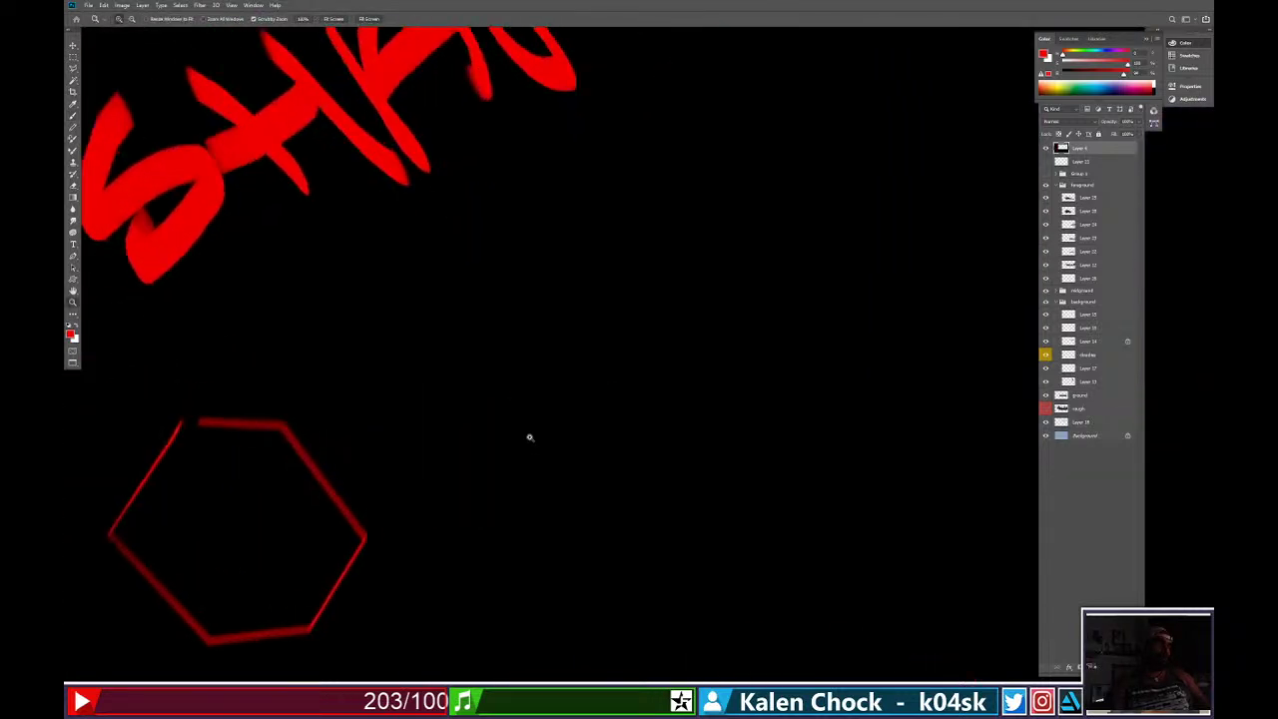
pyautogui.press('b')
pyautogui.moveTo(519, 436)
pyautogui.mouseDown()
pyautogui.moveTo(536, 495)
pyautogui.moveTo(493, 454)
pyautogui.mouseUp()
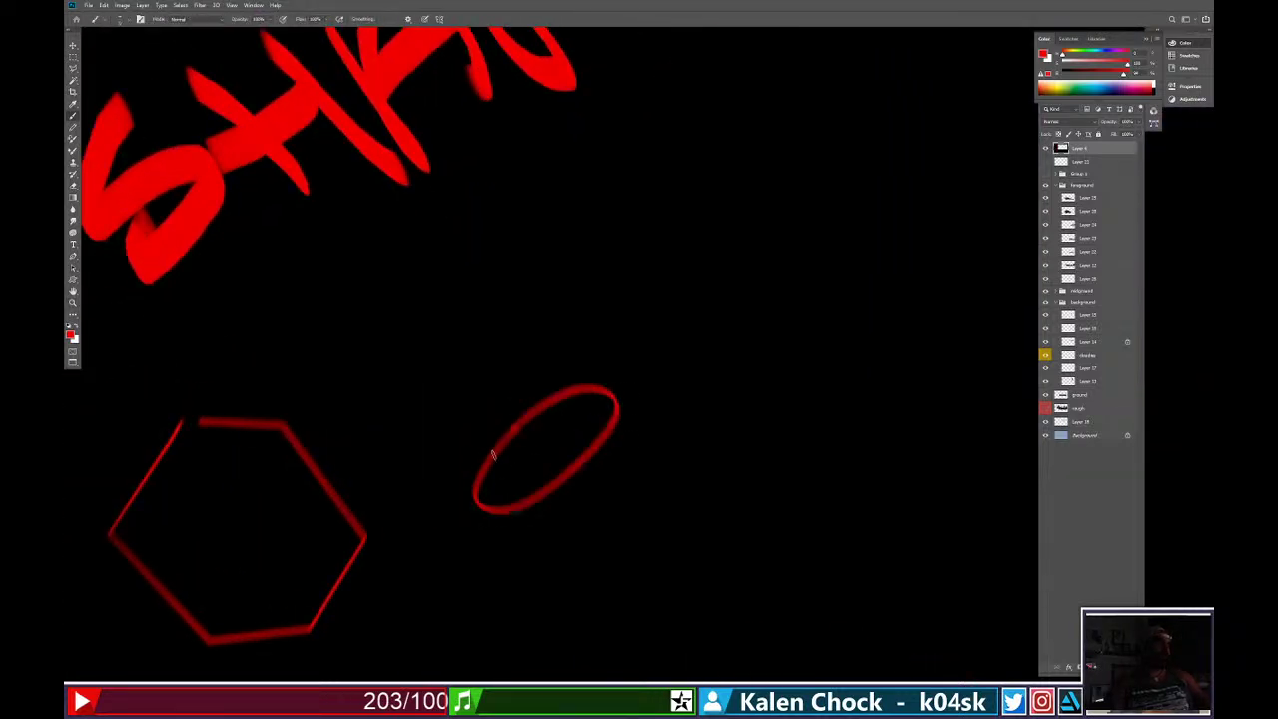
pyautogui.keyDown('shift'); pyautogui.click(427, 303); pyautogui.keyUp('shift')
pyautogui.keyDown('shift'); pyautogui.click(607, 391); pyautogui.keyUp('shift')
# Draw a thin red cylinder beside the cone from a base ellipse, two straight sides and a curved top.
pyautogui.moveTo(663, 350); pyautogui.dragTo(582, 448)
pyautogui.moveTo(619, 388)
pyautogui.mouseDown()
pyautogui.moveTo(695, 380)
pyautogui.moveTo(599, 413)
pyautogui.moveTo(589, 451)
pyautogui.mouseUp()
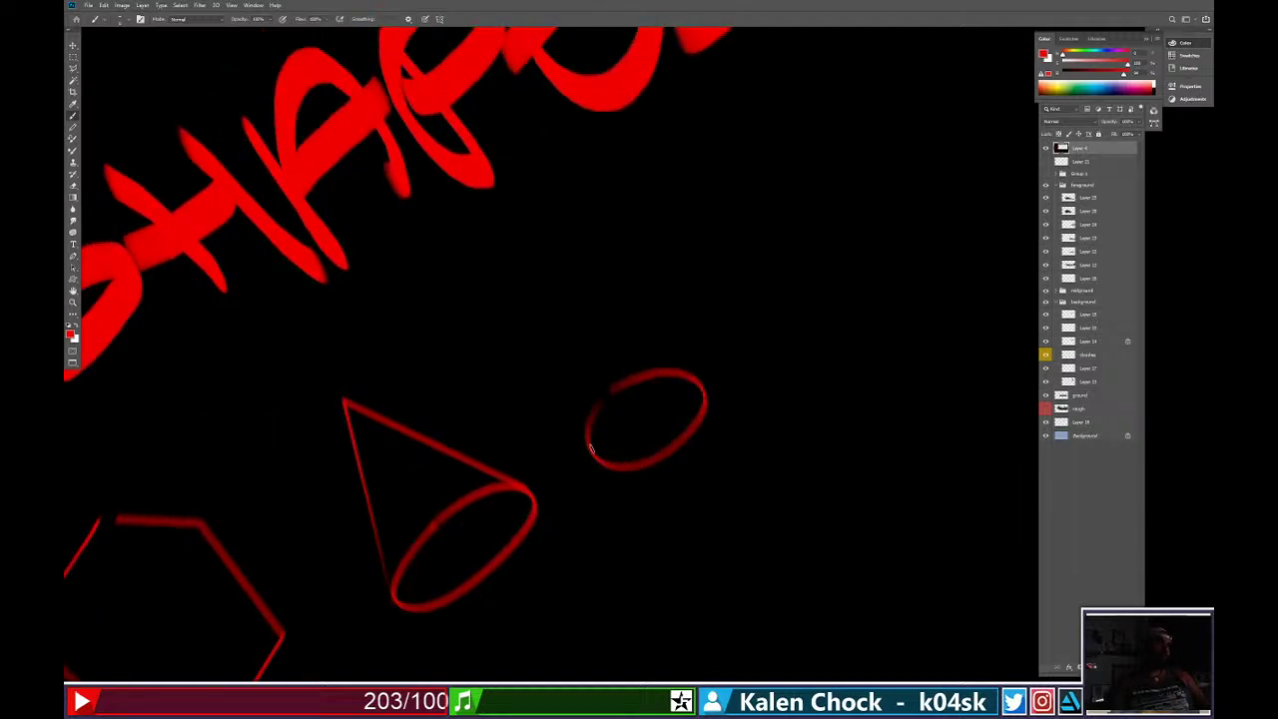
pyautogui.keyDown('shift'); pyautogui.click(513, 297); pyautogui.keyUp('shift')
pyautogui.moveTo(511, 297); pyautogui.dragTo(609, 232)
pyautogui.hotkey('ctrl', 'z')
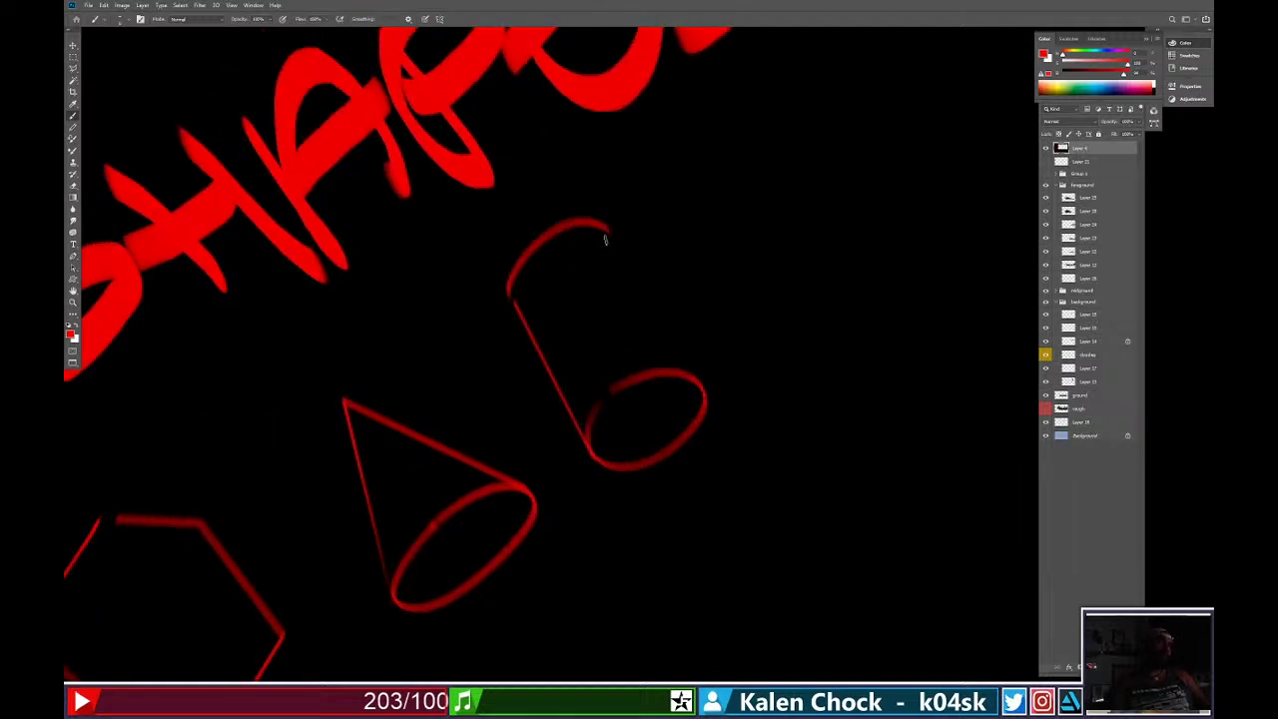
pyautogui.click(607, 240)
pyautogui.keyDown('shift'); pyautogui.click(709, 404); pyautogui.keyUp('shift')
# Draw a thin red circle beside the cylinder to finish the row of primitives under "SIMPLE SHAPES".
pyautogui.moveTo(753, 299); pyautogui.dragTo(676, 399)
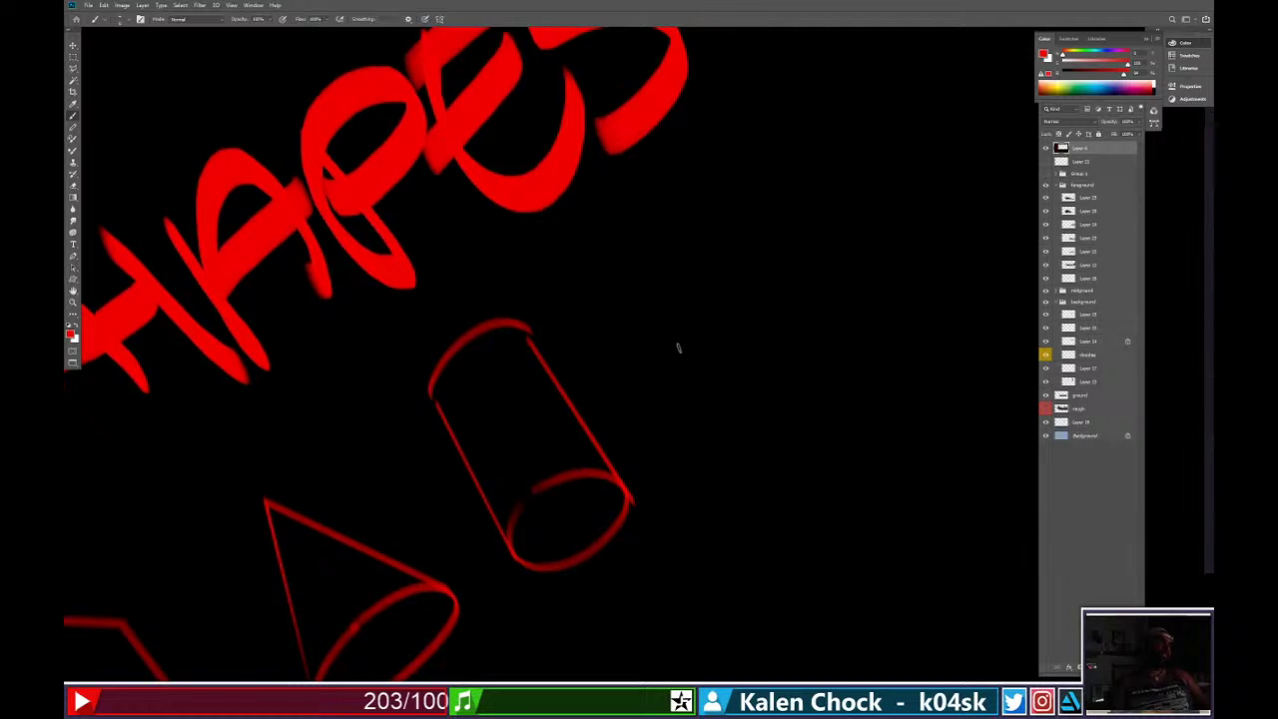
pyautogui.moveTo(640, 286)
pyautogui.mouseDown()
pyautogui.moveTo(836, 276)
pyautogui.moveTo(659, 262)
pyautogui.moveTo(789, 418)
pyautogui.moveTo(780, 280)
pyautogui.moveTo(622, 340)
pyautogui.moveTo(659, 270)
pyautogui.mouseUp()
pyautogui.hotkey('ctrl', 'z')
pyautogui.hotkey('ctrl', 'z')
pyautogui.moveTo(713, 315)
pyautogui.mouseDown()
pyautogui.moveTo(584, 351)
pyautogui.moveTo(606, 487)
pyautogui.mouseUp()
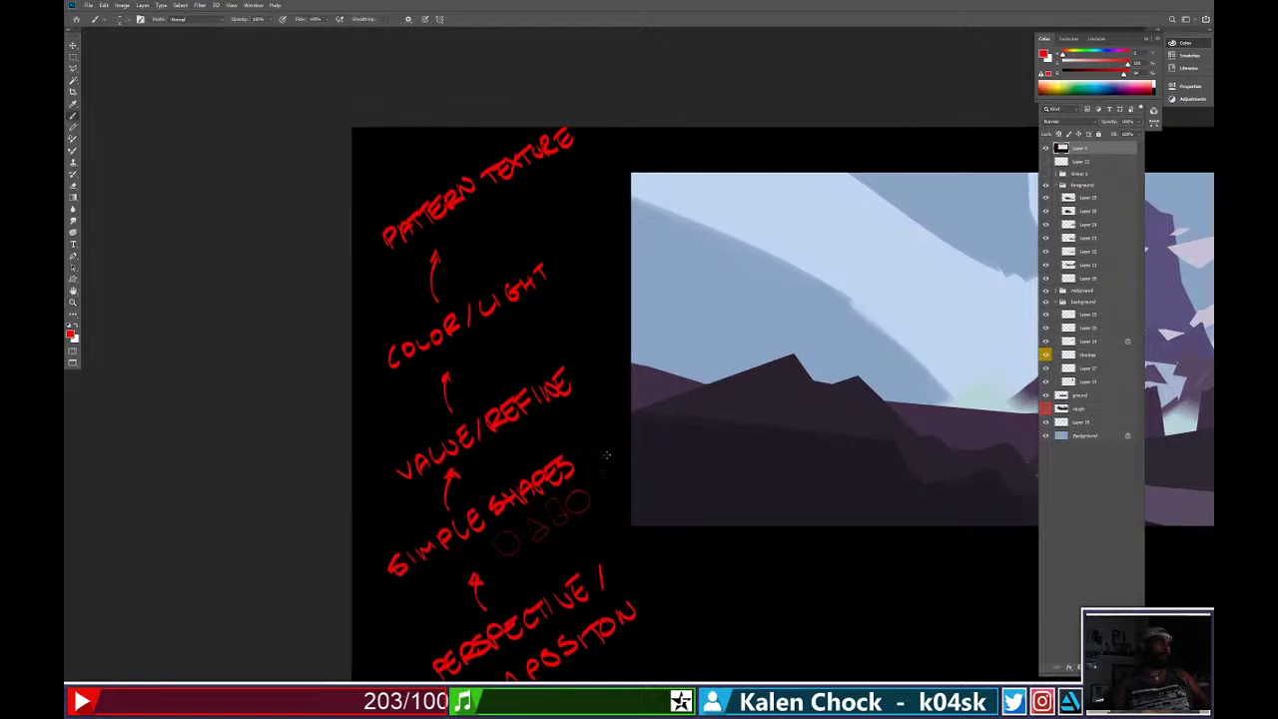
pyautogui.moveTo(639, 400)
pyautogui.mouseDown()
pyautogui.moveTo(602, 424)
pyautogui.moveTo(477, 432)
pyautogui.mouseUp()
pyautogui.press('b')
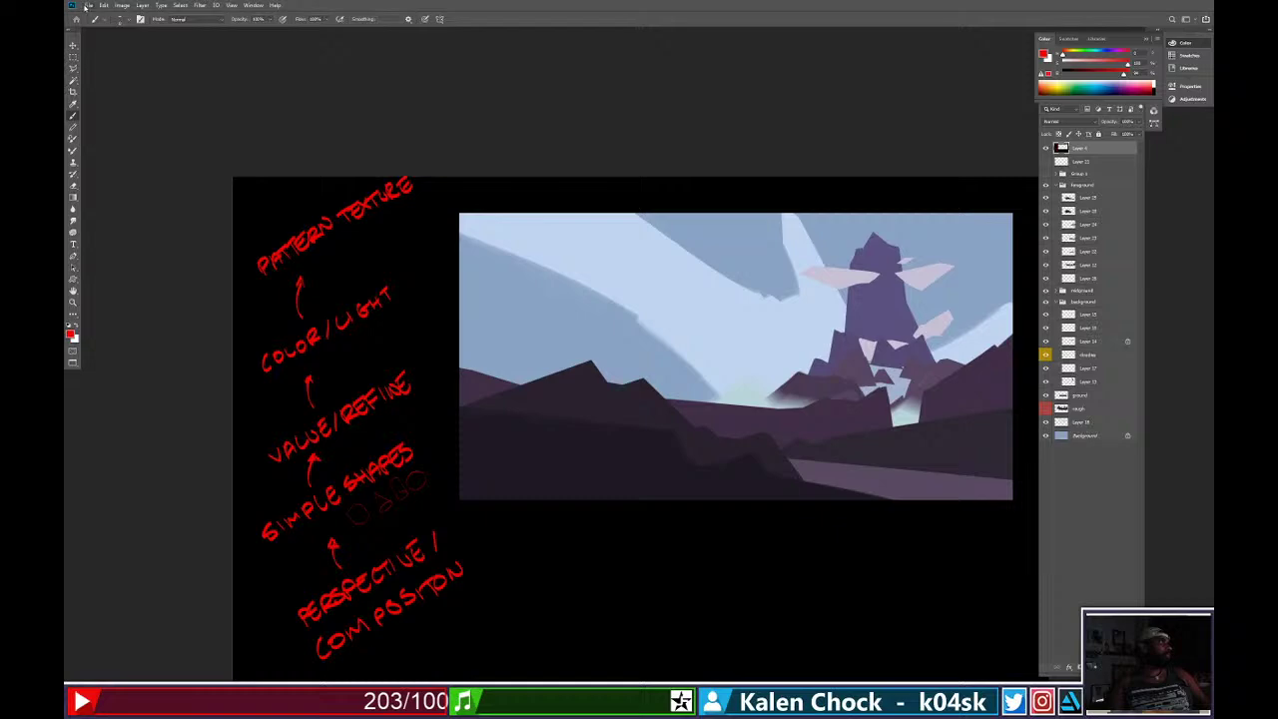
# Leave full-screen view and open the reference image demo_01.jpg from File Explorer.
pyautogui.press('f')
pyautogui.press('f')
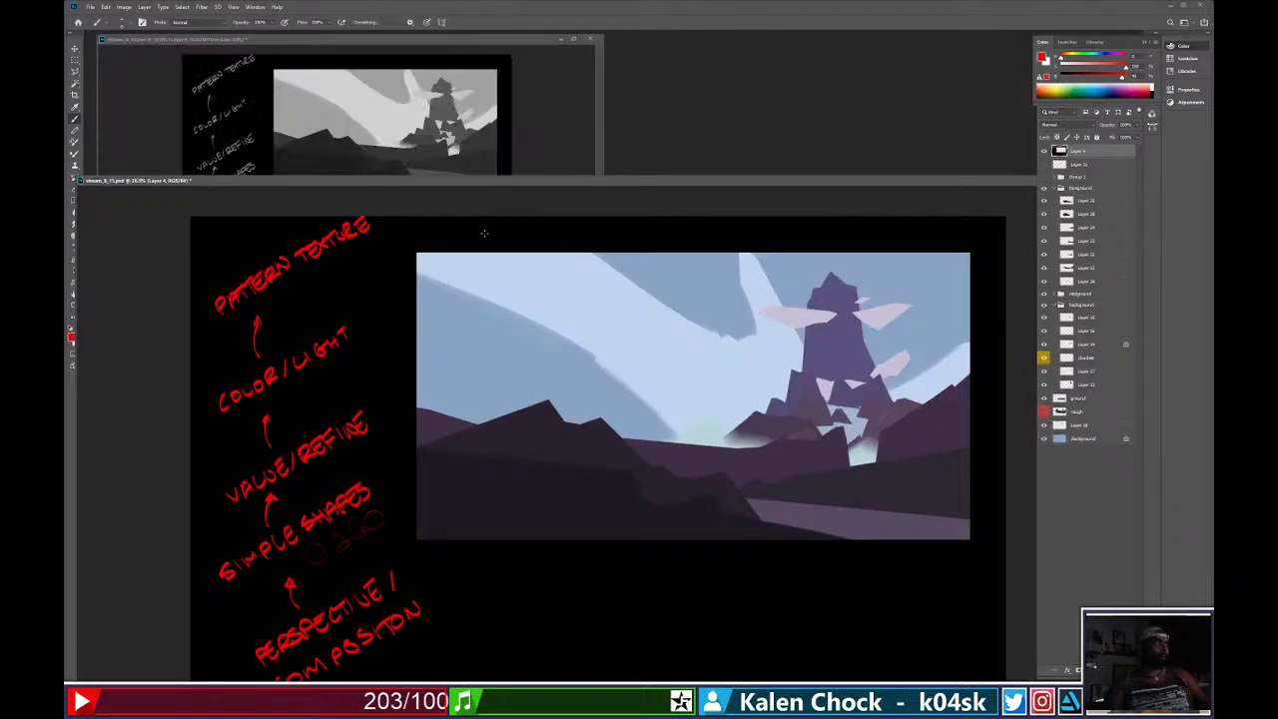
pyautogui.press('super+e')
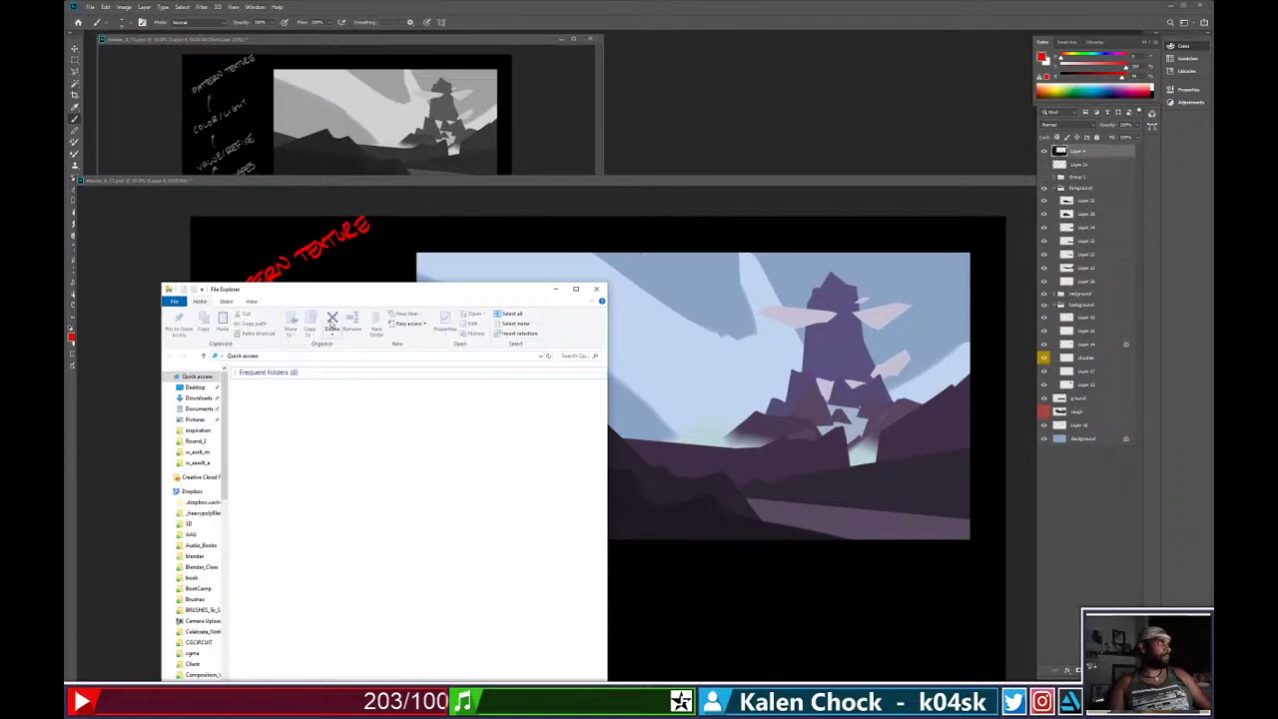
pyautogui.moveTo(337, 294); pyautogui.dragTo(0, 316)
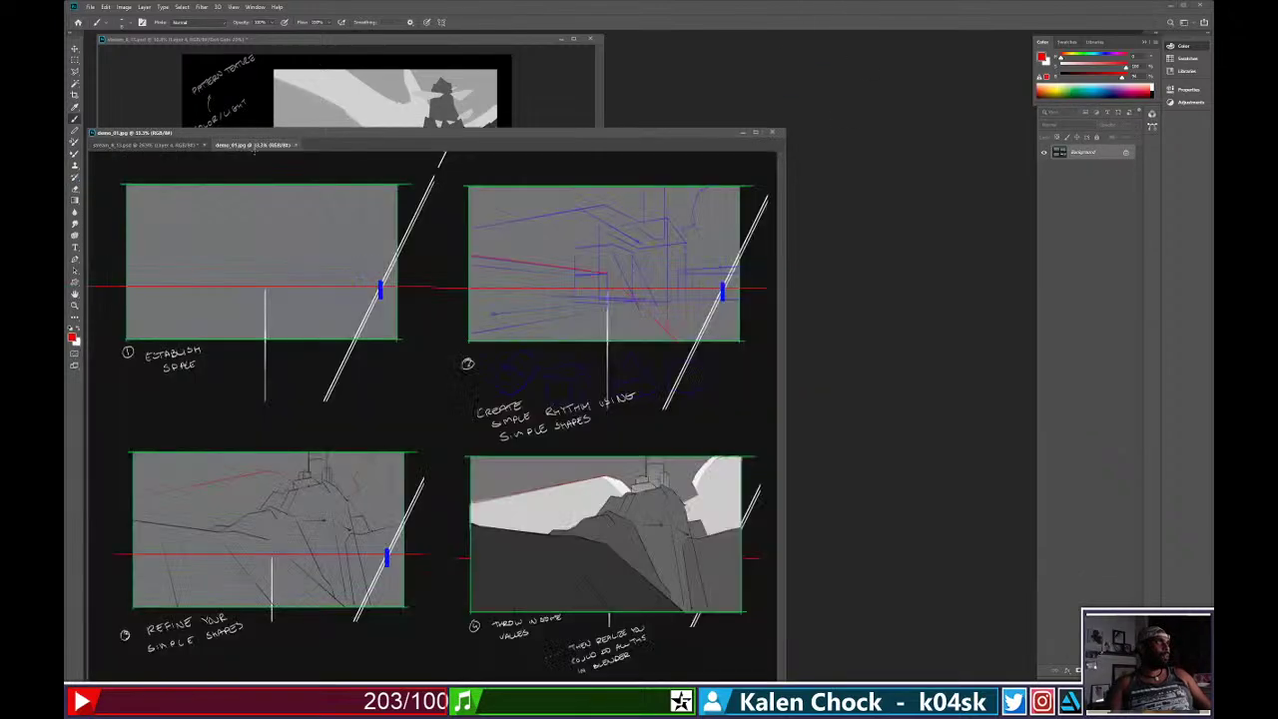
# Float demo_01.jpg in its own window, widen the painting's window and place the demo window over the painting.
pyautogui.moveTo(251, 146)
pyautogui.mouseDown()
pyautogui.moveTo(466, 235)
pyautogui.moveTo(587, 242)
pyautogui.mouseUp()
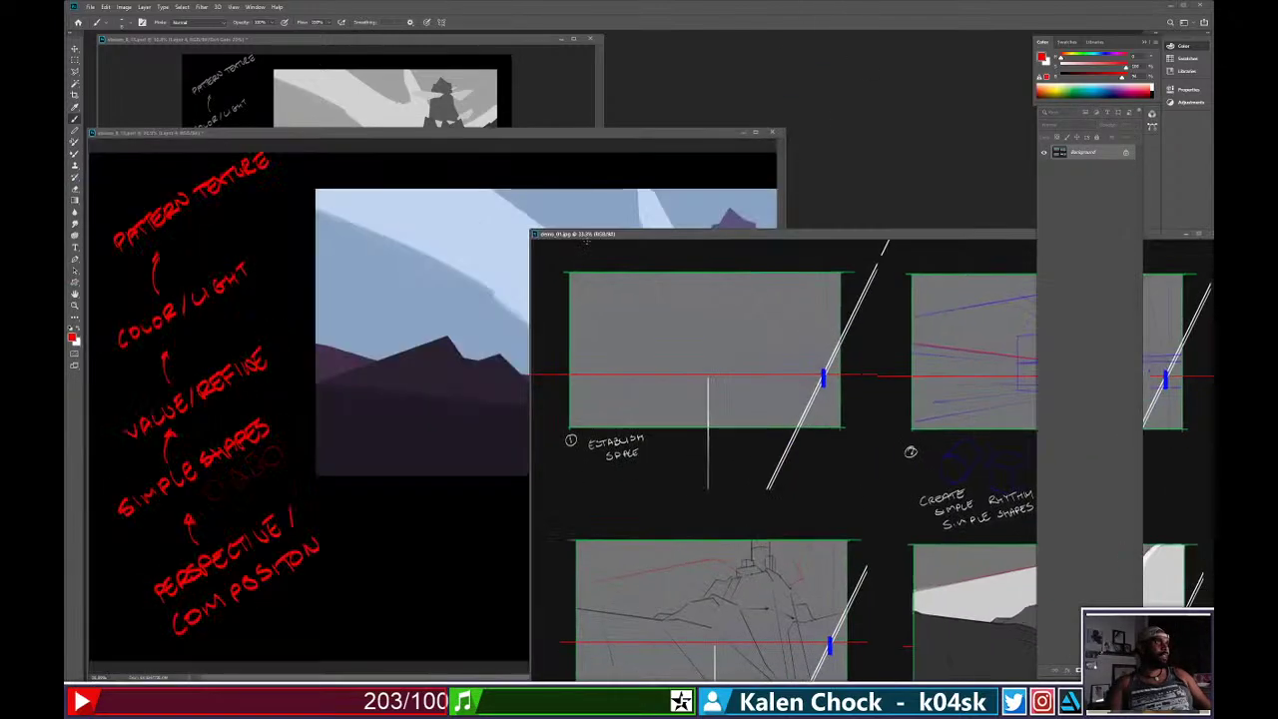
pyautogui.moveTo(787, 192); pyautogui.dragTo(1059, 214)
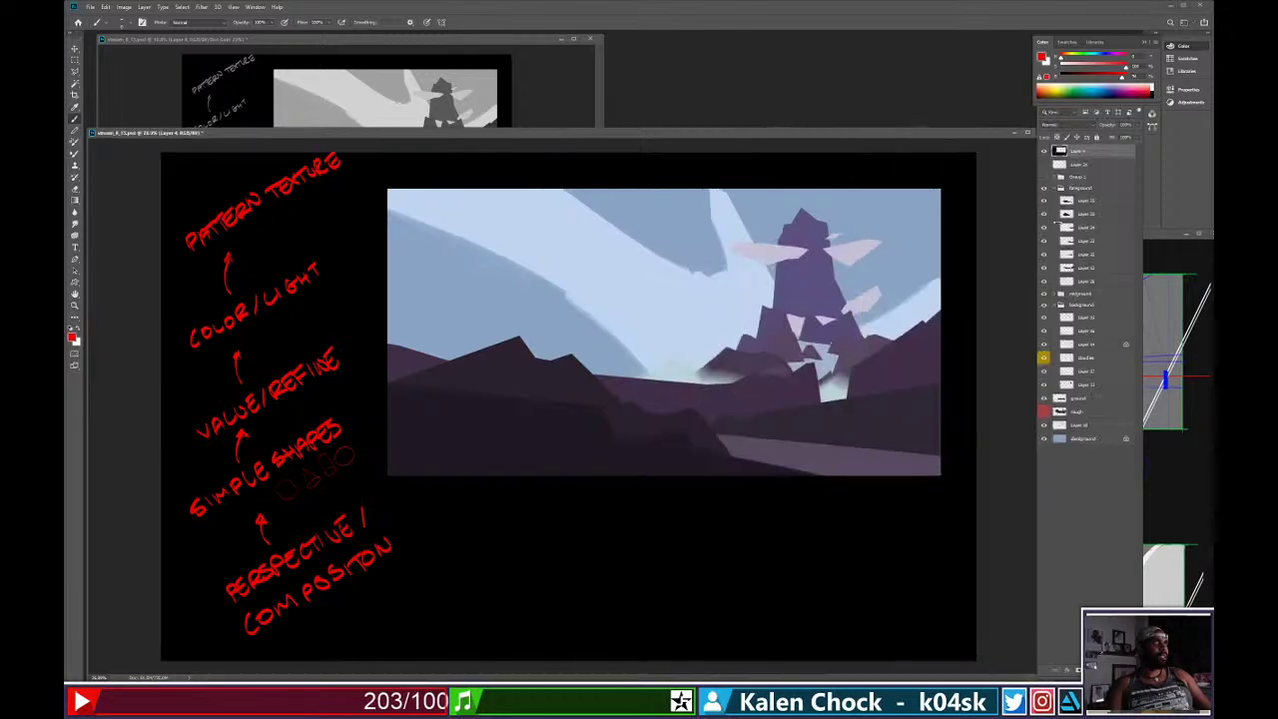
pyautogui.moveTo(1167, 244); pyautogui.dragTo(923, 92)
# Examine the "ESTABLISH SPACE" panel of the demo image, including its horizon line and perspective grid.
pyautogui.press('z')
pyautogui.click(580, 242)
pyautogui.click(581, 242)
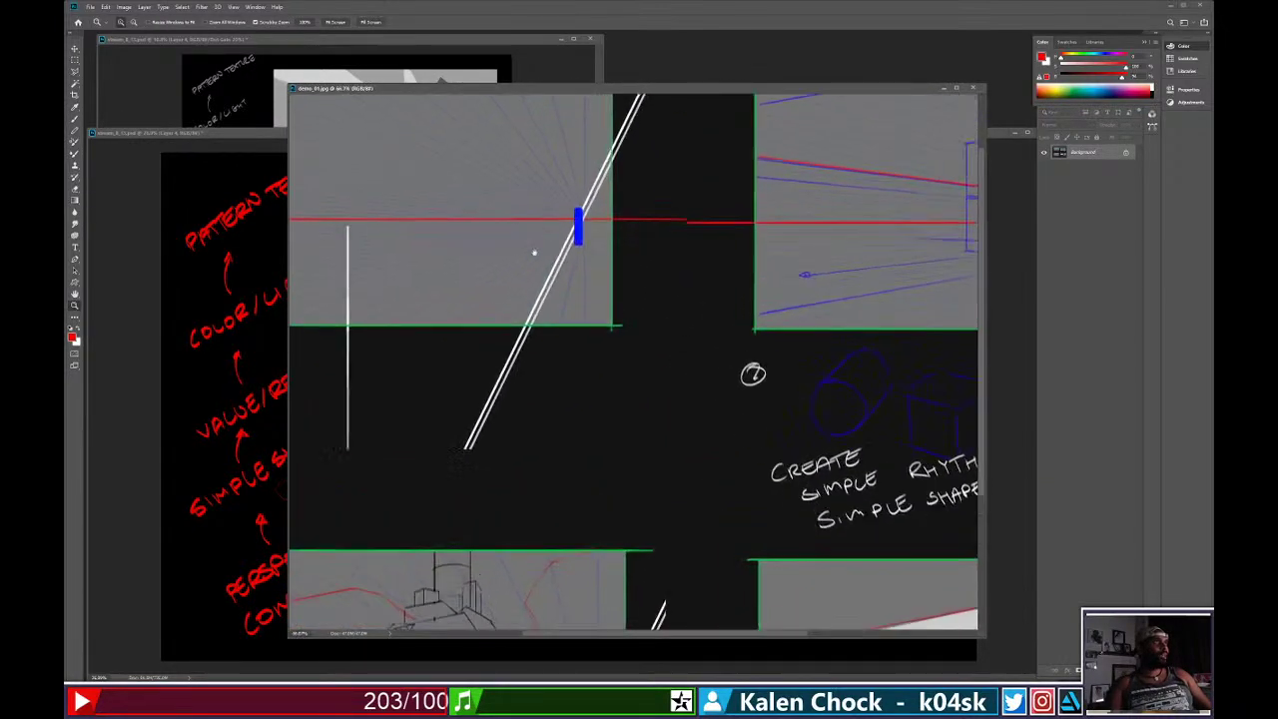
pyautogui.moveTo(533, 251)
pyautogui.mouseDown()
pyautogui.moveTo(799, 289)
pyautogui.moveTo(673, 451)
pyautogui.moveTo(705, 448)
pyautogui.mouseUp()
pyautogui.moveTo(570, 389); pyautogui.dragTo(660, 391)
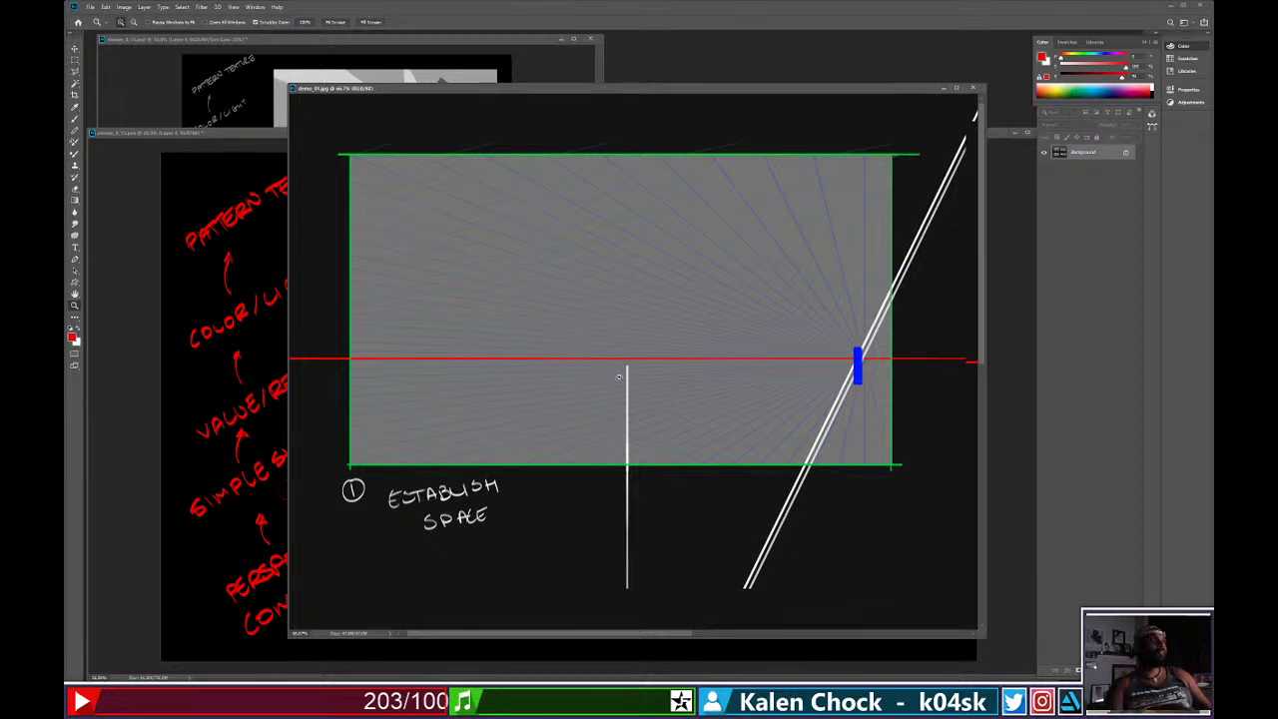
pyautogui.keyDown('alt'); pyautogui.click(573, 337); pyautogui.keyUp('alt')
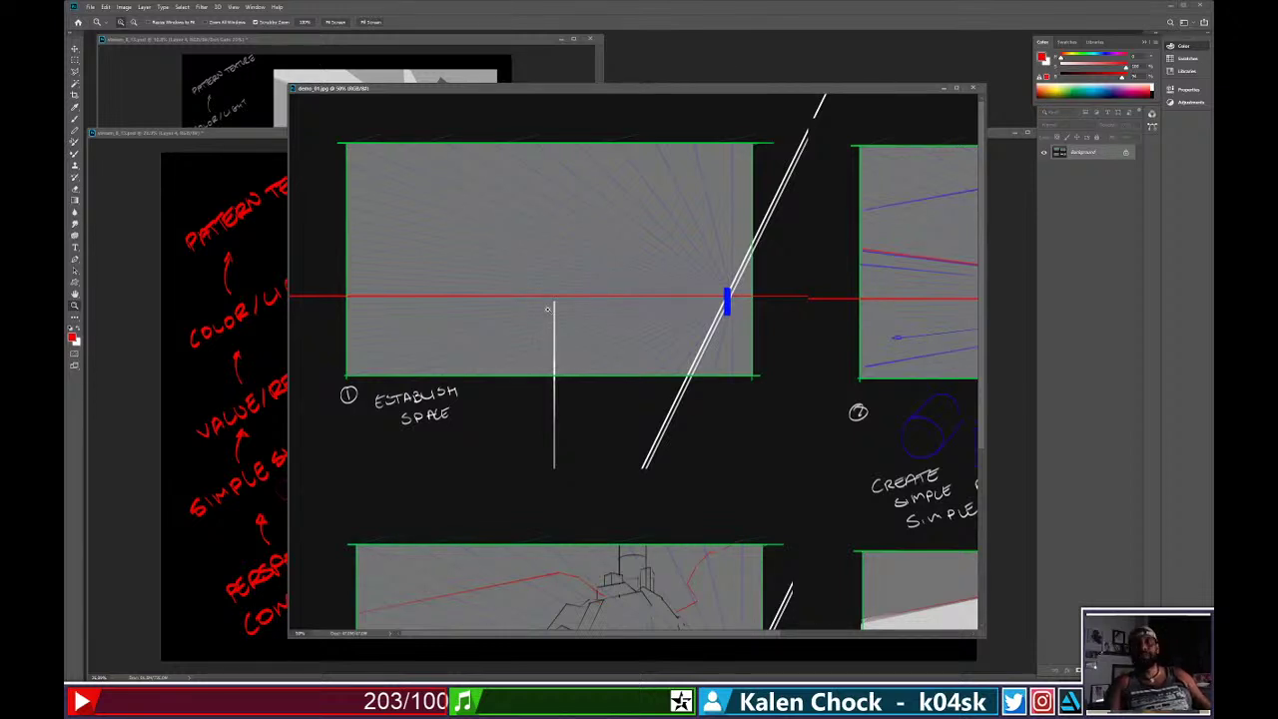
pyautogui.hscroll(5, 556, 306)
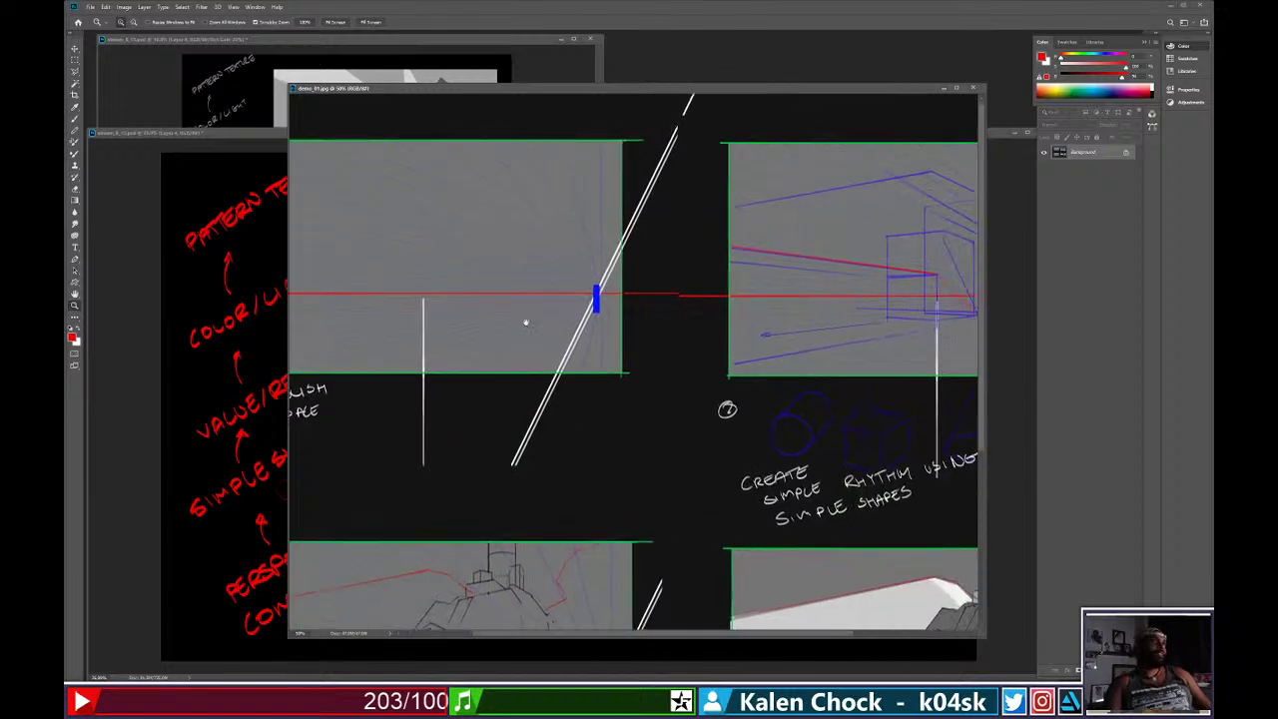
pyautogui.hscroll(-5, 519, 375)
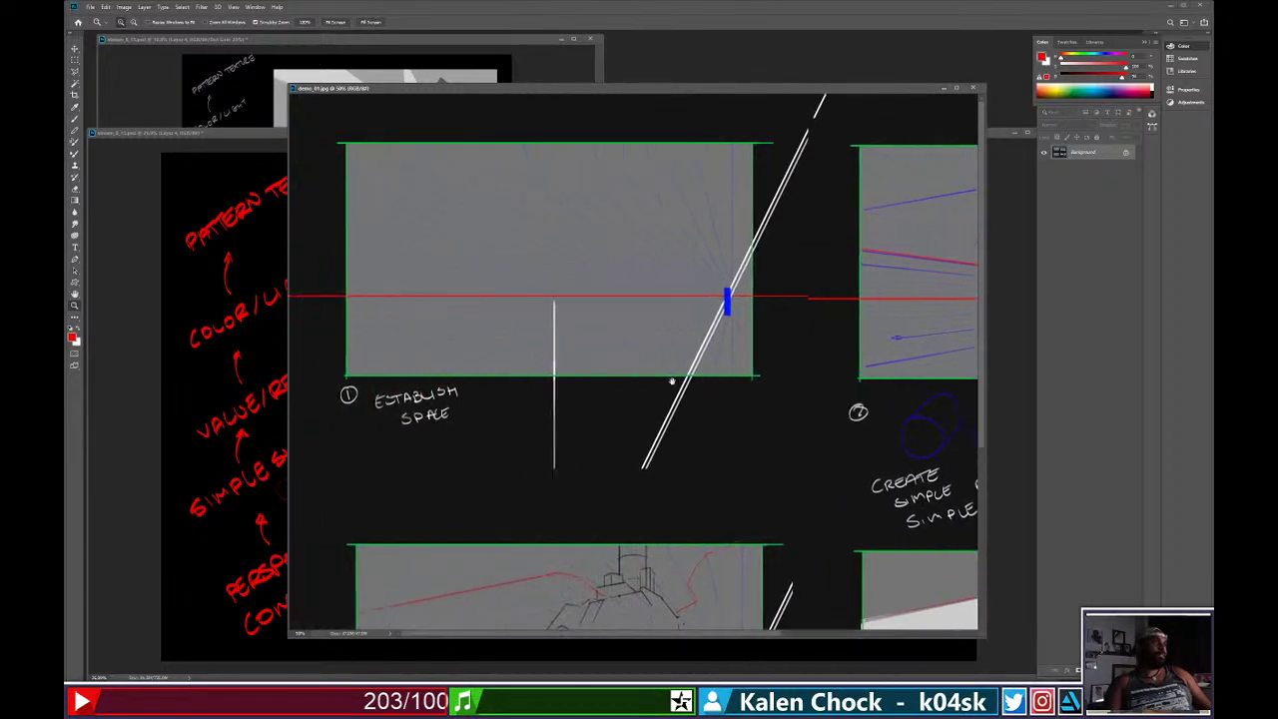
# Examine the demo's second panel up close, studying the blue boxes and direction lines built on the perspective grid.
pyautogui.hscroll(5, 579, 333)
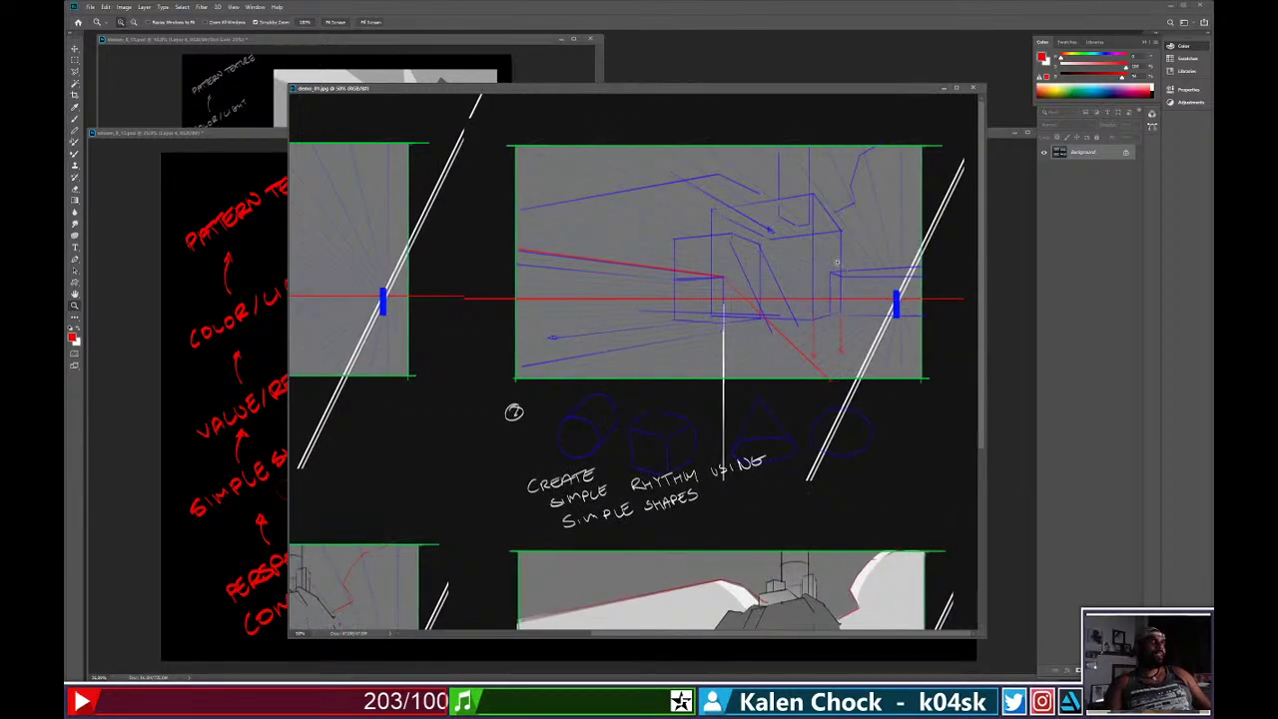
pyautogui.scroll(5, 839, 266)
pyautogui.moveTo(796, 313); pyautogui.dragTo(879, 271)
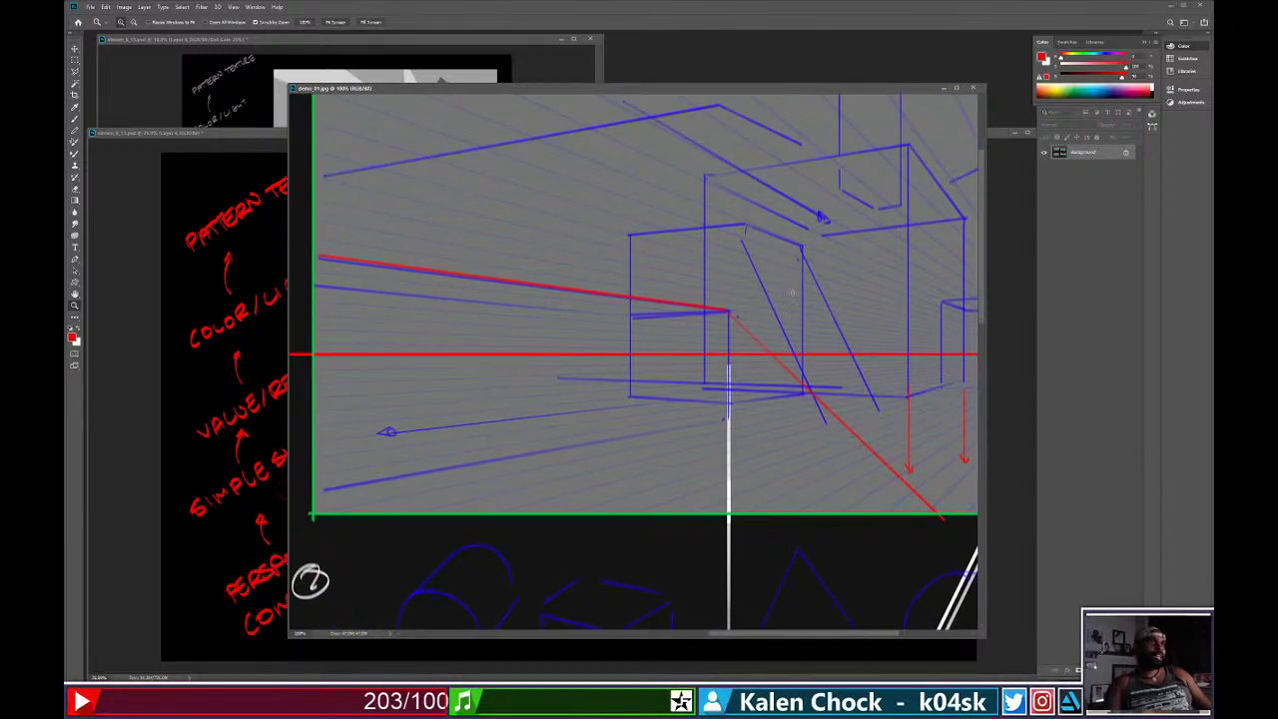
pyautogui.moveTo(755, 291); pyautogui.dragTo(723, 313)
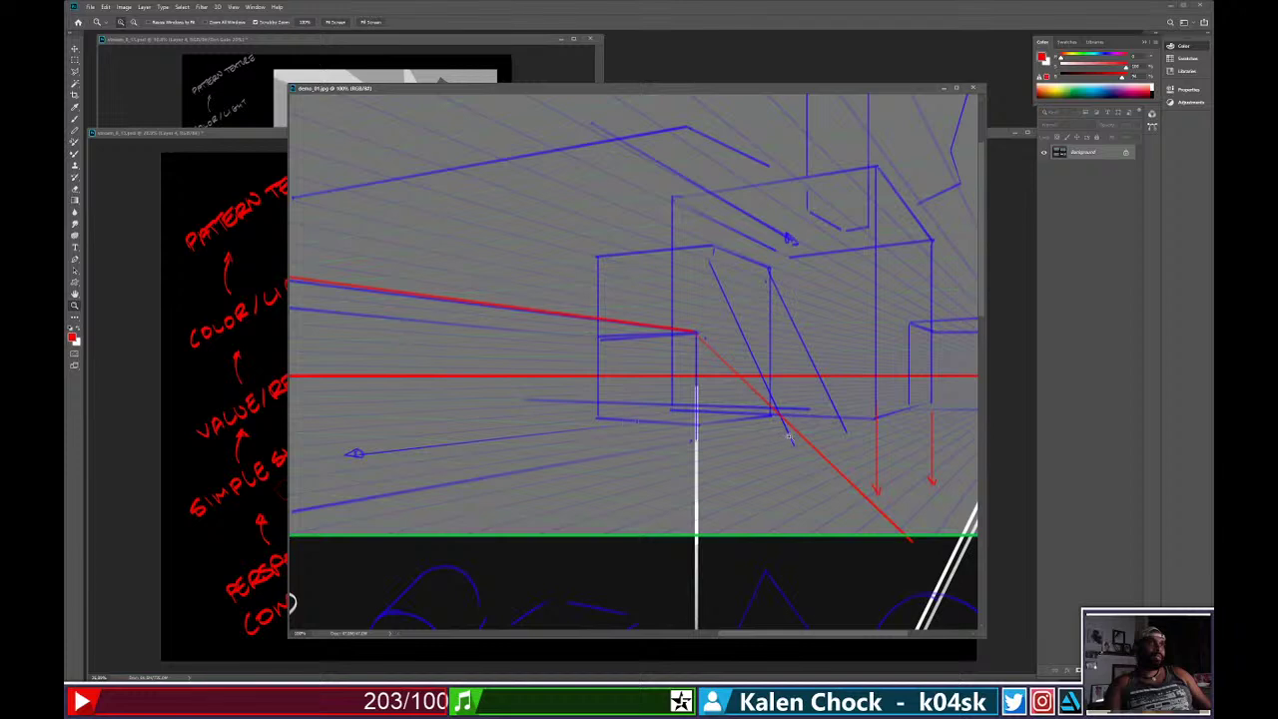
pyautogui.moveTo(796, 371); pyautogui.dragTo(609, 381)
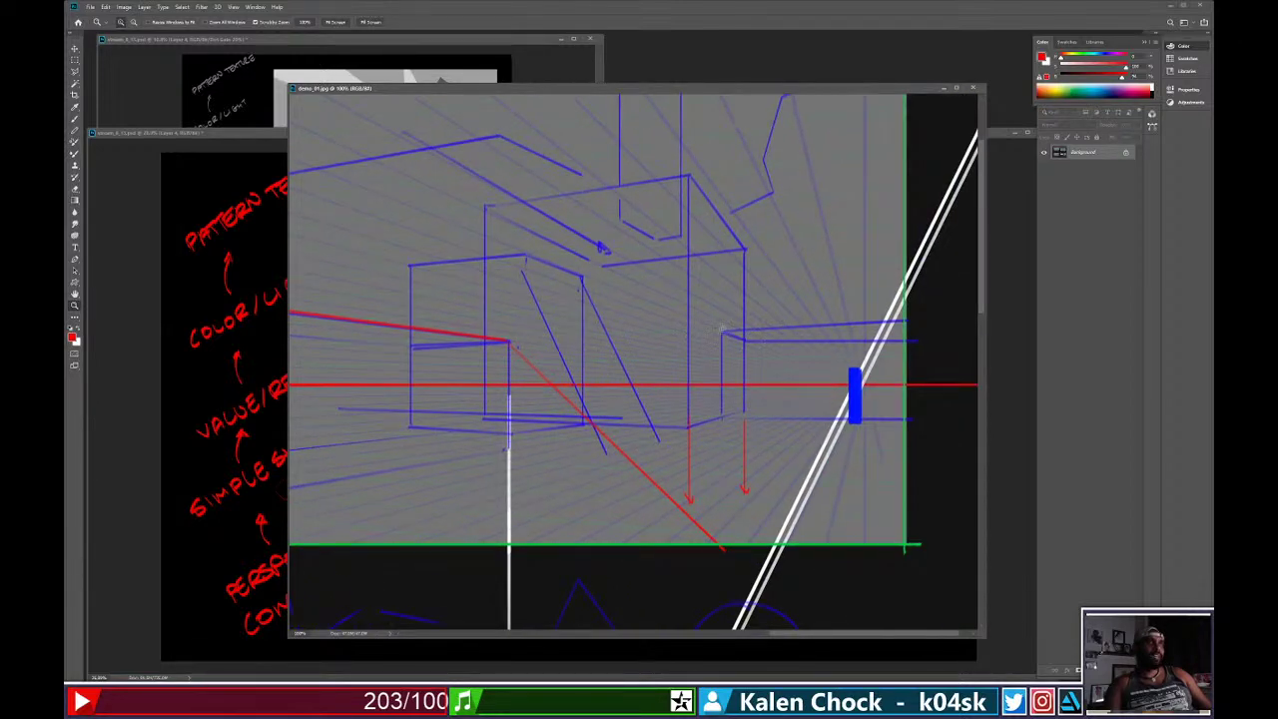
pyautogui.moveTo(727, 330)
pyautogui.mouseDown()
pyautogui.moveTo(763, 427)
pyautogui.moveTo(897, 440)
pyautogui.mouseUp()
pyautogui.moveTo(640, 421)
pyautogui.mouseDown()
pyautogui.moveTo(719, 392)
pyautogui.moveTo(653, 421)
pyautogui.mouseUp()
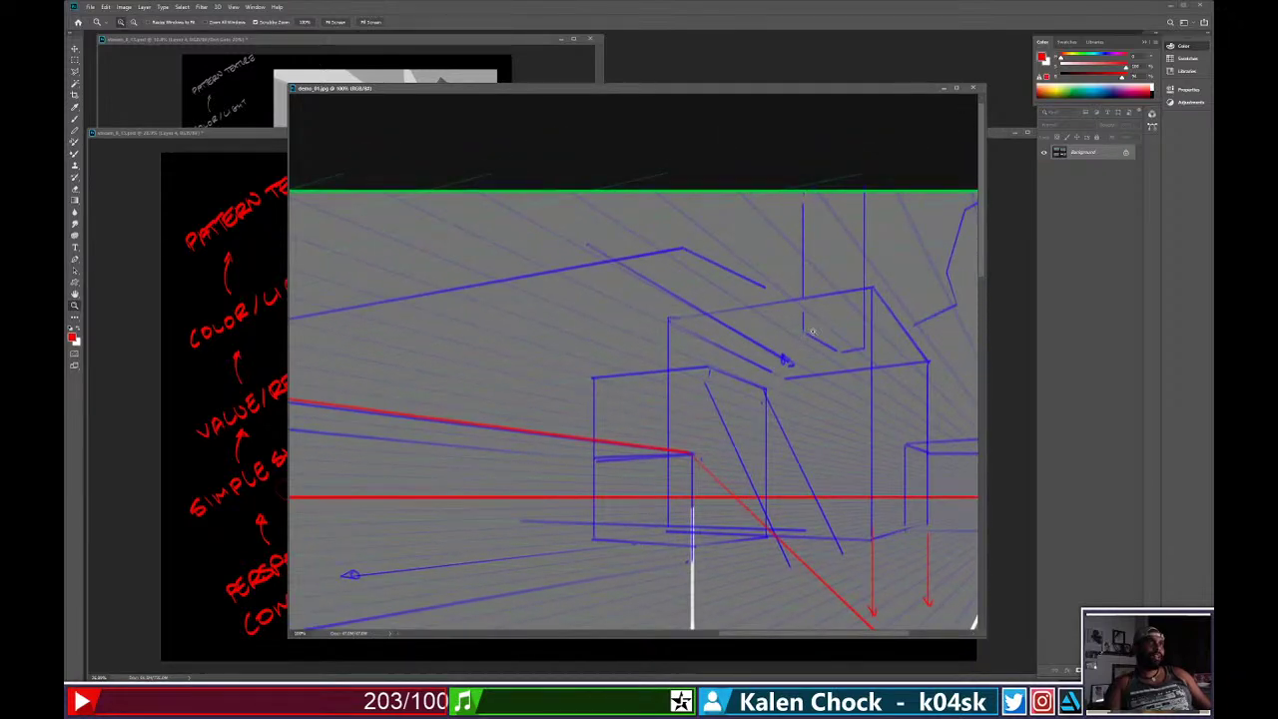
pyautogui.moveTo(744, 438); pyautogui.dragTo(725, 433)
# Compare the demo's "REFINE YOUR SIMPLE SHAPES" panel with the primitives and box sketch in the second panel.
pyautogui.moveTo(662, 493); pyautogui.dragTo(899, 317)
pyautogui.moveTo(471, 616)
pyautogui.mouseDown()
pyautogui.moveTo(690, 463)
pyautogui.moveTo(742, 409)
pyautogui.mouseUp()
pyautogui.click(655, 400)
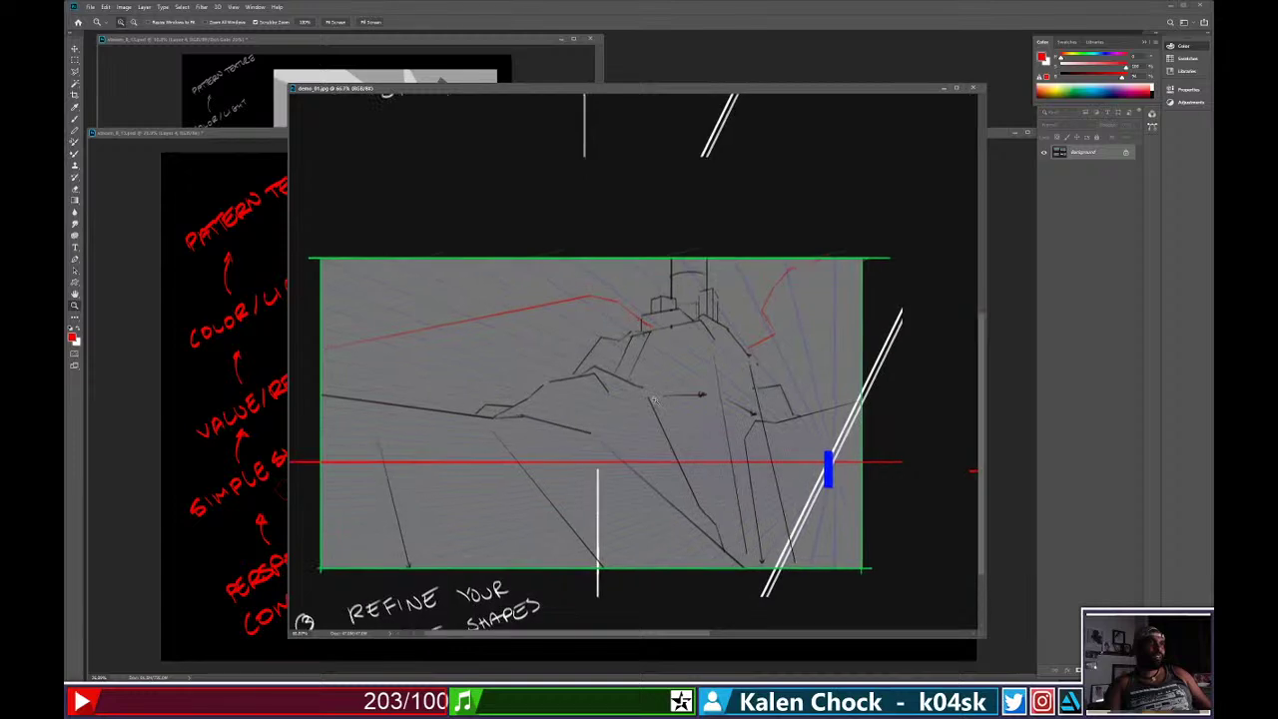
pyautogui.click(657, 399)
pyautogui.moveTo(664, 399)
pyautogui.mouseDown()
pyautogui.moveTo(653, 400)
pyautogui.moveTo(695, 424)
pyautogui.moveTo(712, 412)
pyautogui.mouseUp()
pyautogui.moveTo(809, 376); pyautogui.dragTo(300, 553)
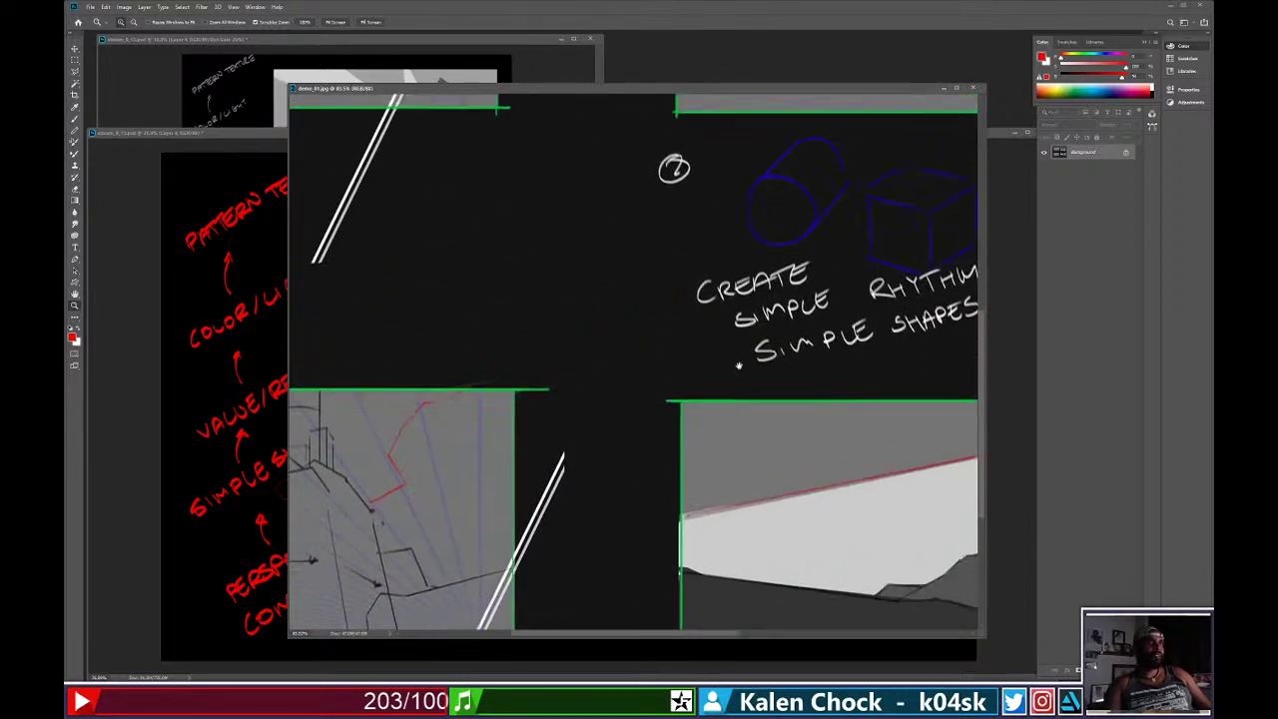
pyautogui.moveTo(958, 179)
pyautogui.mouseDown()
pyautogui.moveTo(656, 425)
pyautogui.moveTo(612, 499)
pyautogui.mouseUp()
pyautogui.moveTo(688, 423)
pyautogui.mouseDown()
pyautogui.moveTo(740, 420)
pyautogui.moveTo(842, 376)
pyautogui.mouseUp()
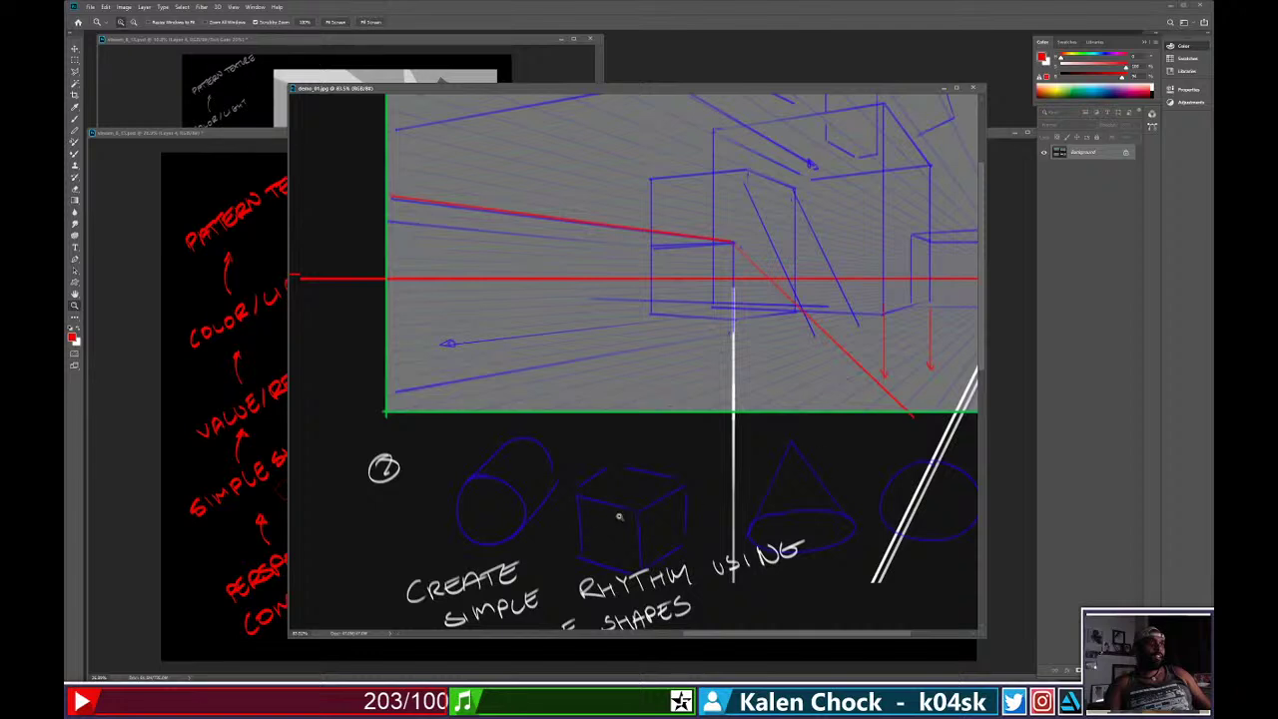
# Examine the demo's second panel of boxes, the refined rock tower sketch and the fourth panel with values thrown in.
pyautogui.moveTo(622, 519); pyautogui.dragTo(634, 486)
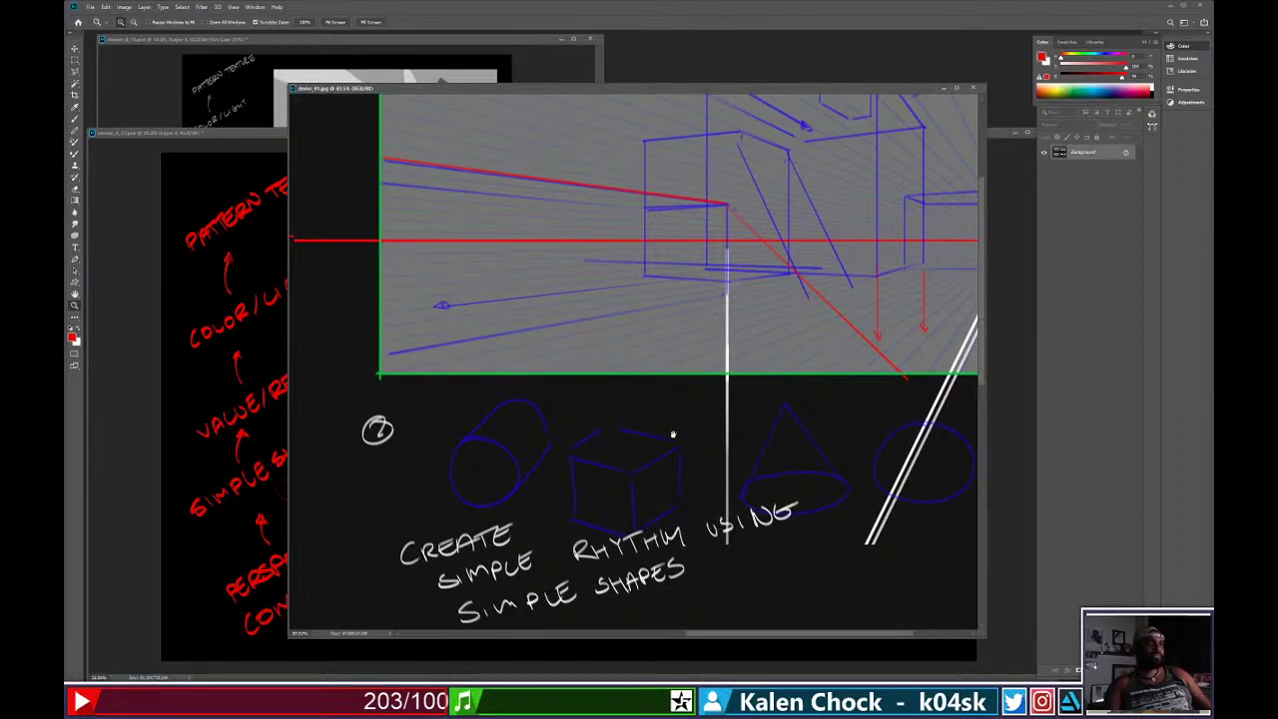
pyautogui.moveTo(707, 371); pyautogui.dragTo(603, 530)
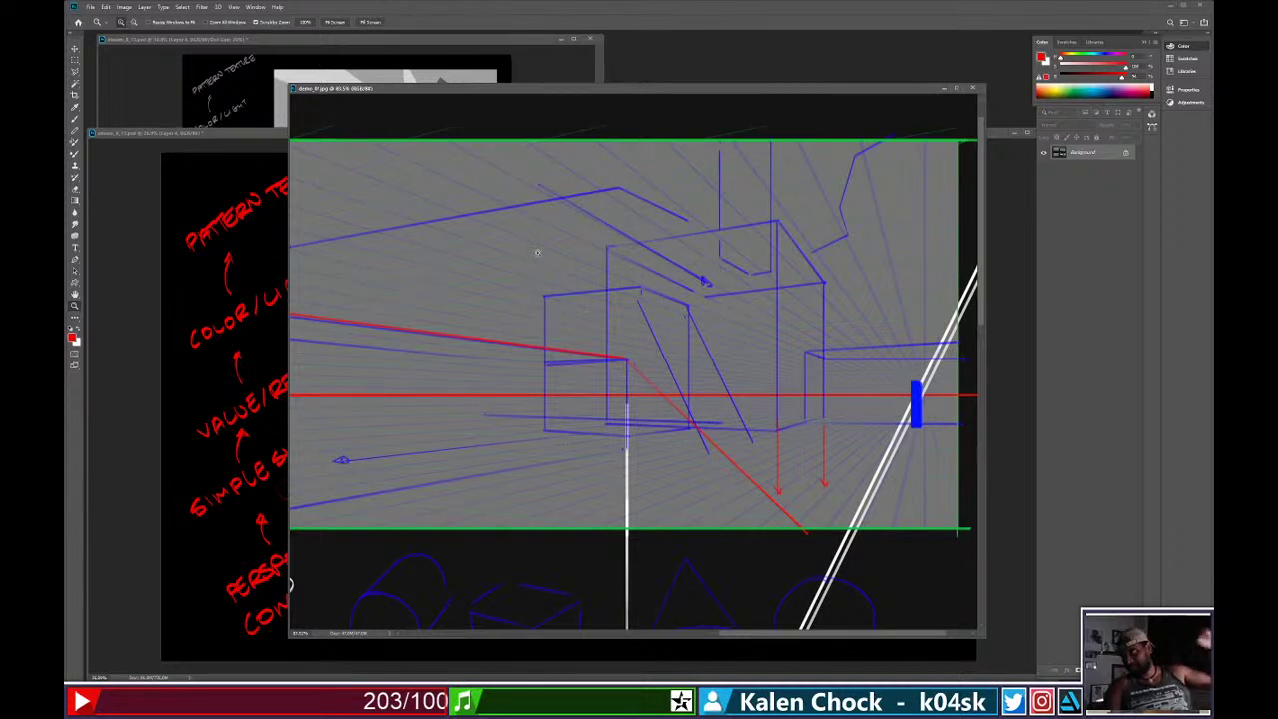
pyautogui.moveTo(394, 509)
pyautogui.mouseDown()
pyautogui.moveTo(579, 403)
pyautogui.moveTo(779, 240)
pyautogui.mouseUp()
pyautogui.moveTo(350, 599); pyautogui.dragTo(755, 246)
pyautogui.hscroll(10, 571, 419)
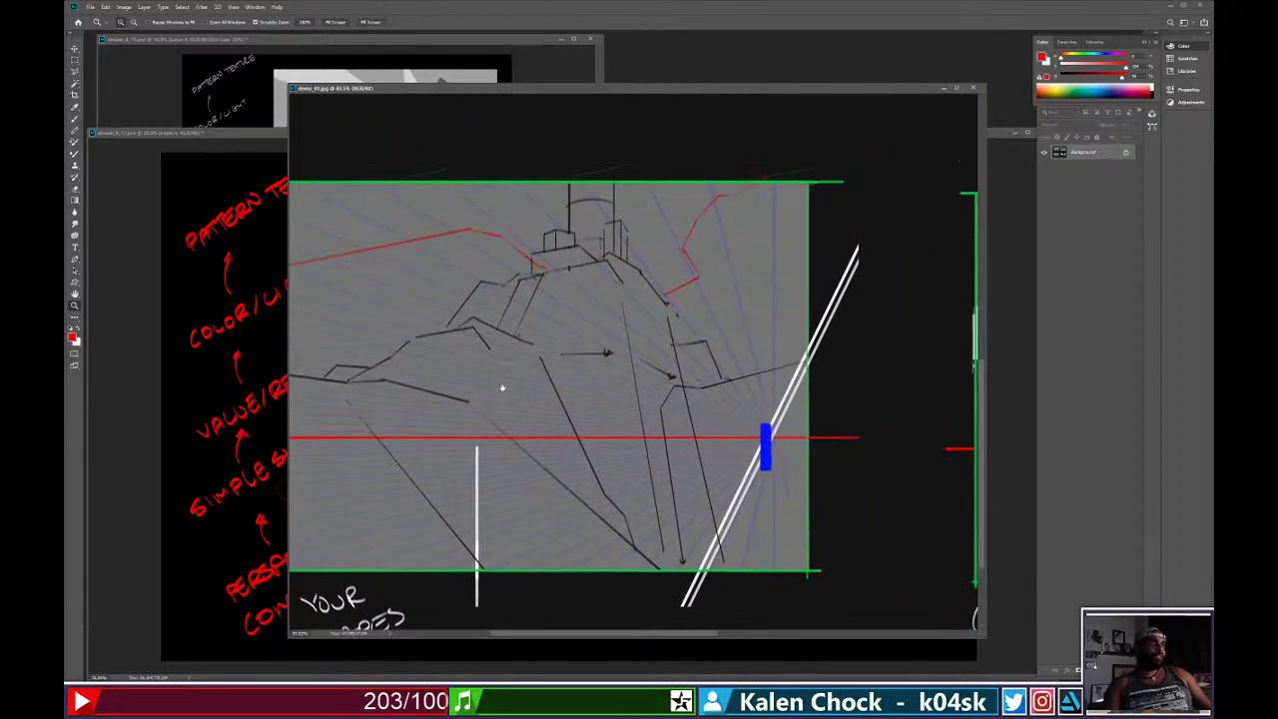
pyautogui.scroll(1, 572, 365)
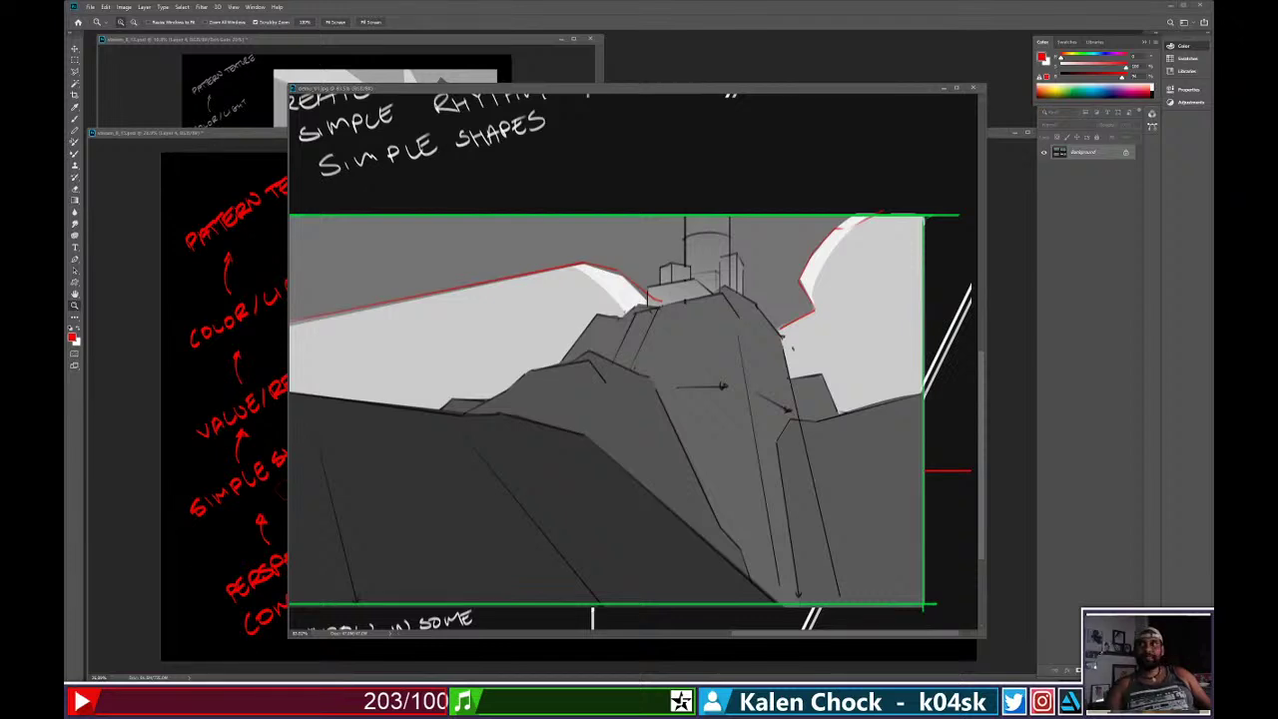
# Bring up the greyscale rock tower painting in Photos and compare it with the demo's fourth panel.
pyautogui.moveTo(1213, 365); pyautogui.dragTo(406, 231)
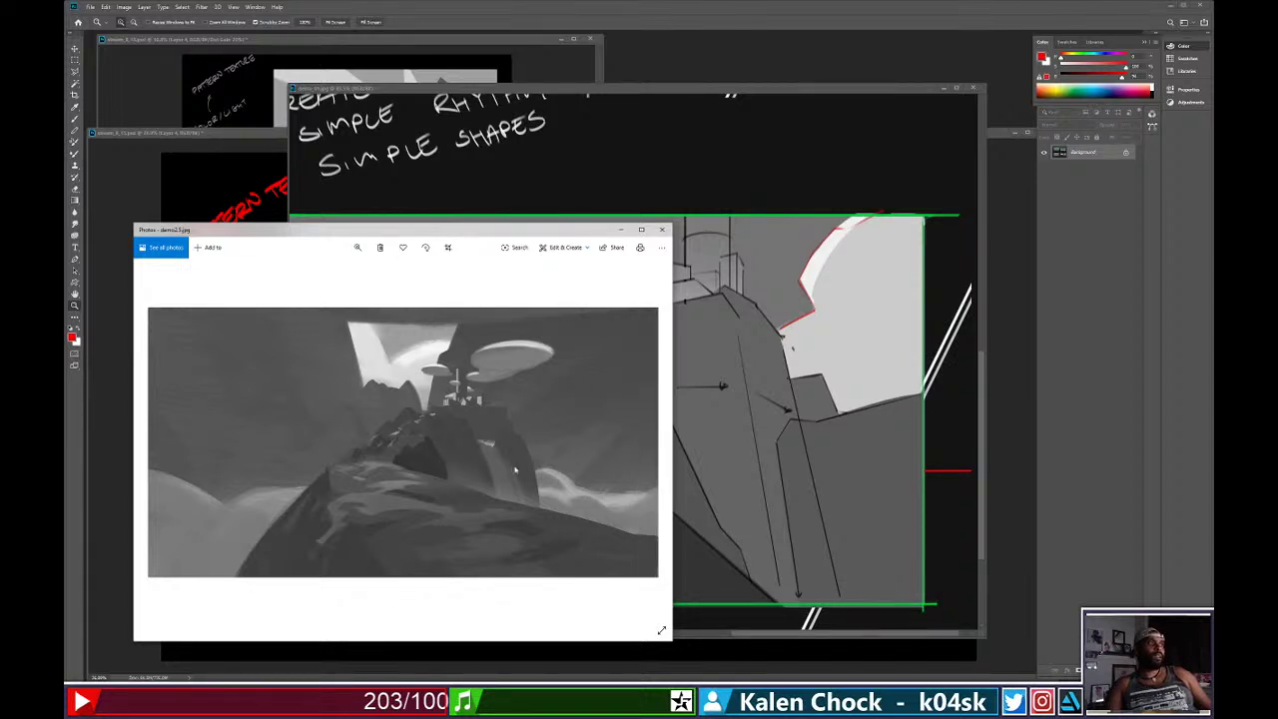
pyautogui.moveTo(544, 235); pyautogui.dragTo(1173, 318)
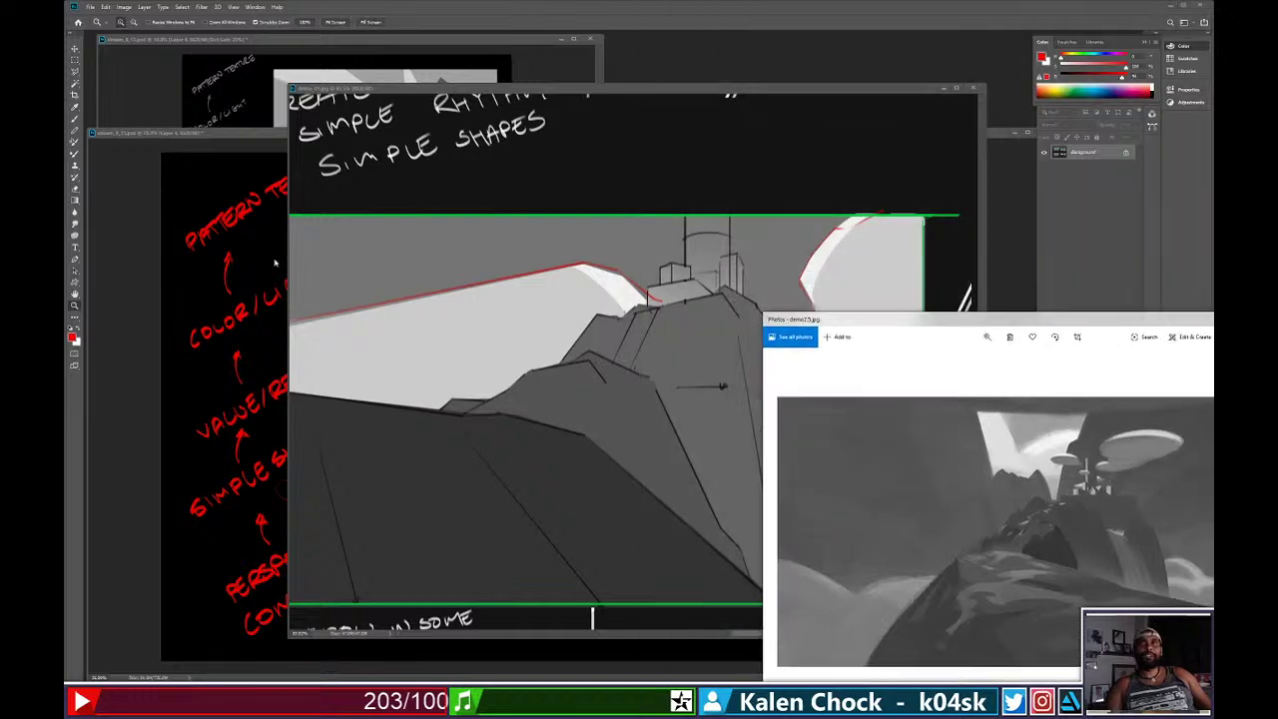
pyautogui.moveTo(867, 322); pyautogui.dragTo(252, 290)
pyautogui.click(511, 212)
pyautogui.moveTo(546, 230); pyautogui.dragTo(503, 231)
# Review all four demo panels together and the "THROW IN SOME VALUES" panel up close.
pyautogui.hotkey('ctrl', '+')
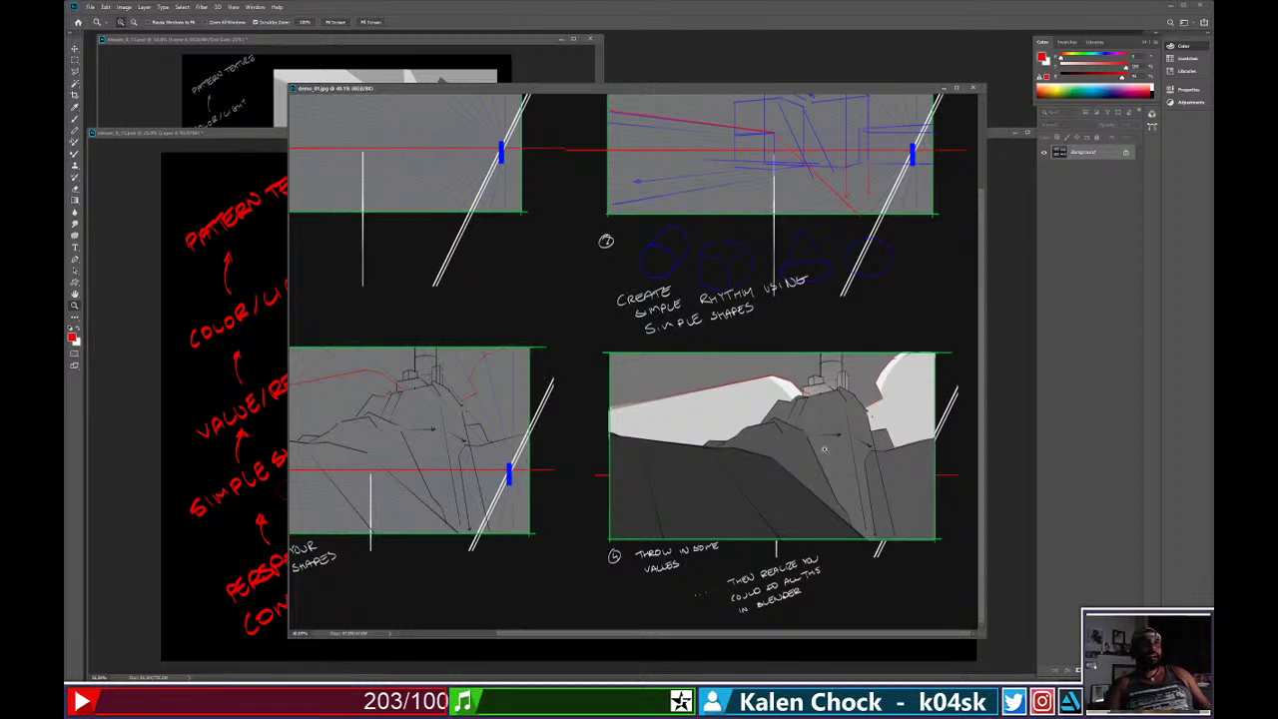
pyautogui.keyDown('alt'); pyautogui.click(640, 374); pyautogui.keyUp('alt')
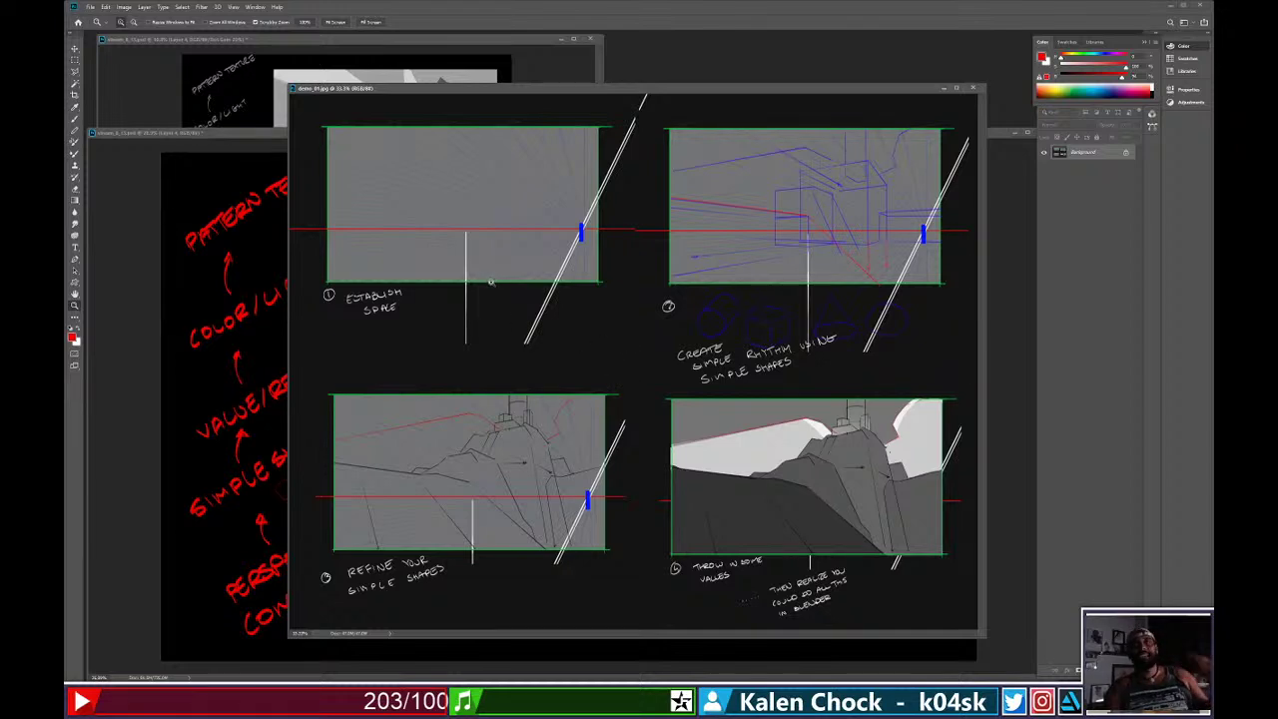
pyautogui.click(477, 290)
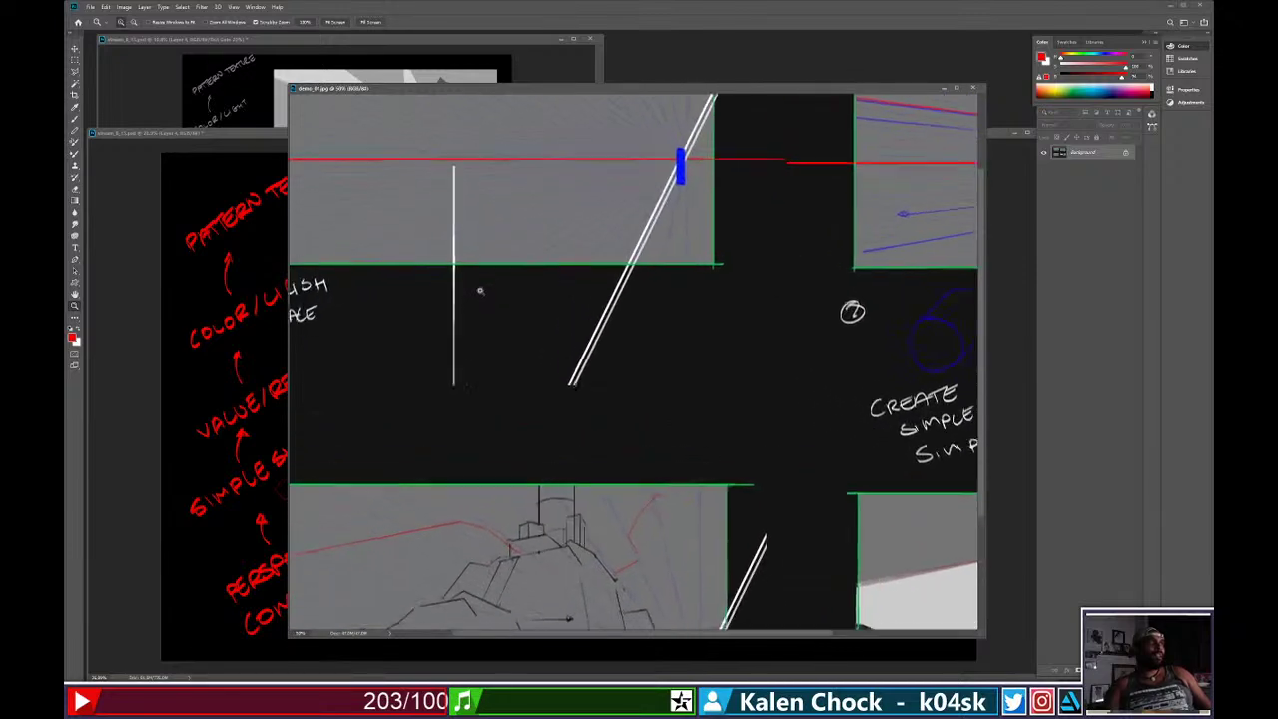
pyautogui.moveTo(592, 413); pyautogui.dragTo(634, 433)
pyautogui.moveTo(647, 369); pyautogui.dragTo(520, 388)
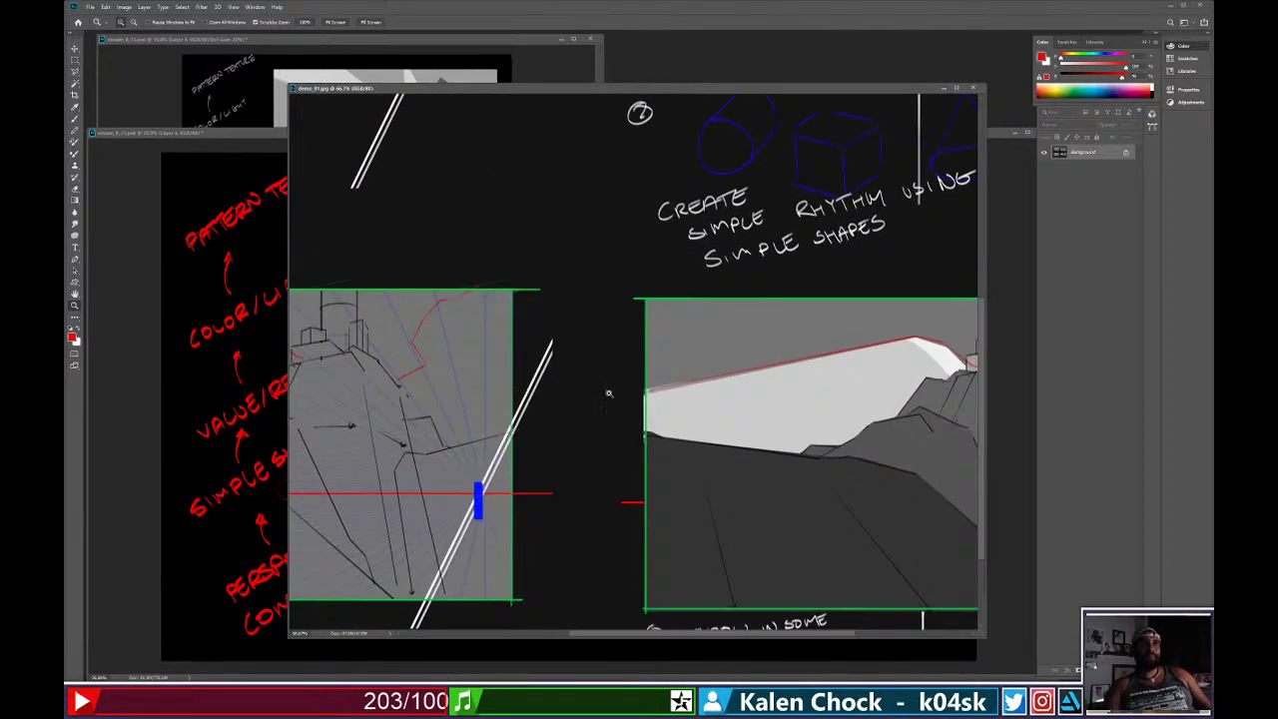
pyautogui.moveTo(608, 394); pyautogui.dragTo(408, 368)
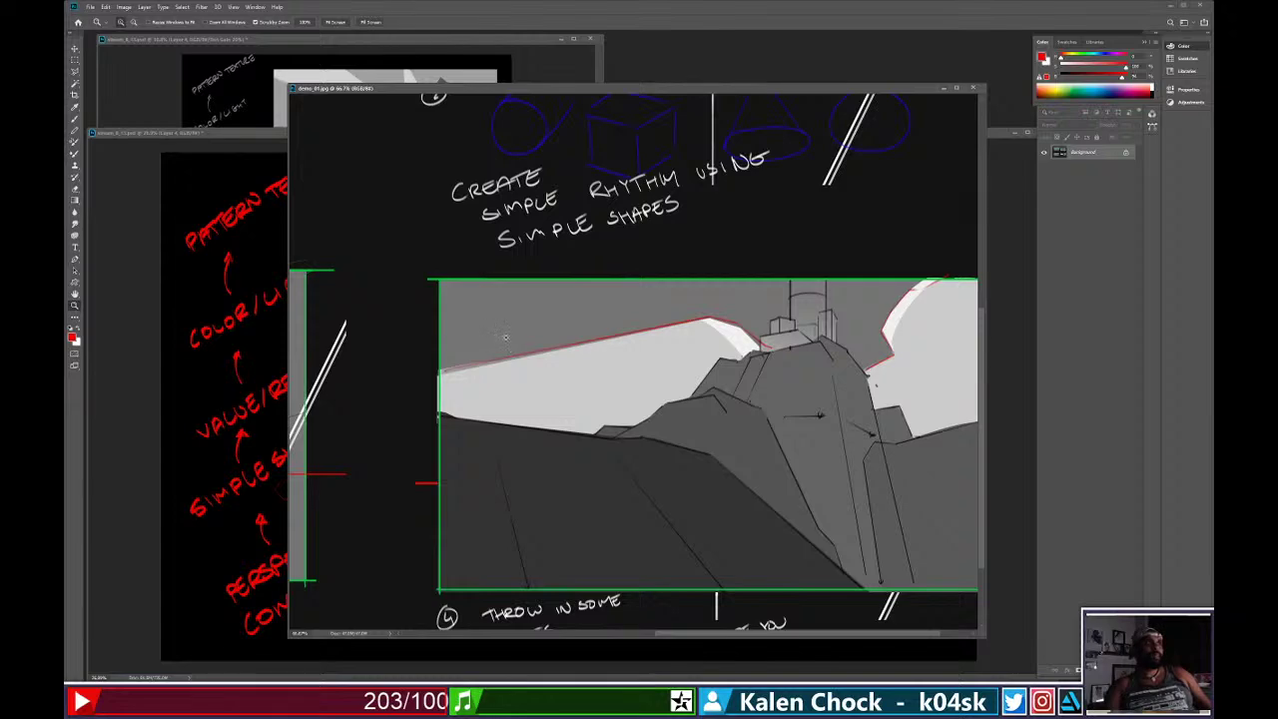
pyautogui.hotkey('ctrl', '0')
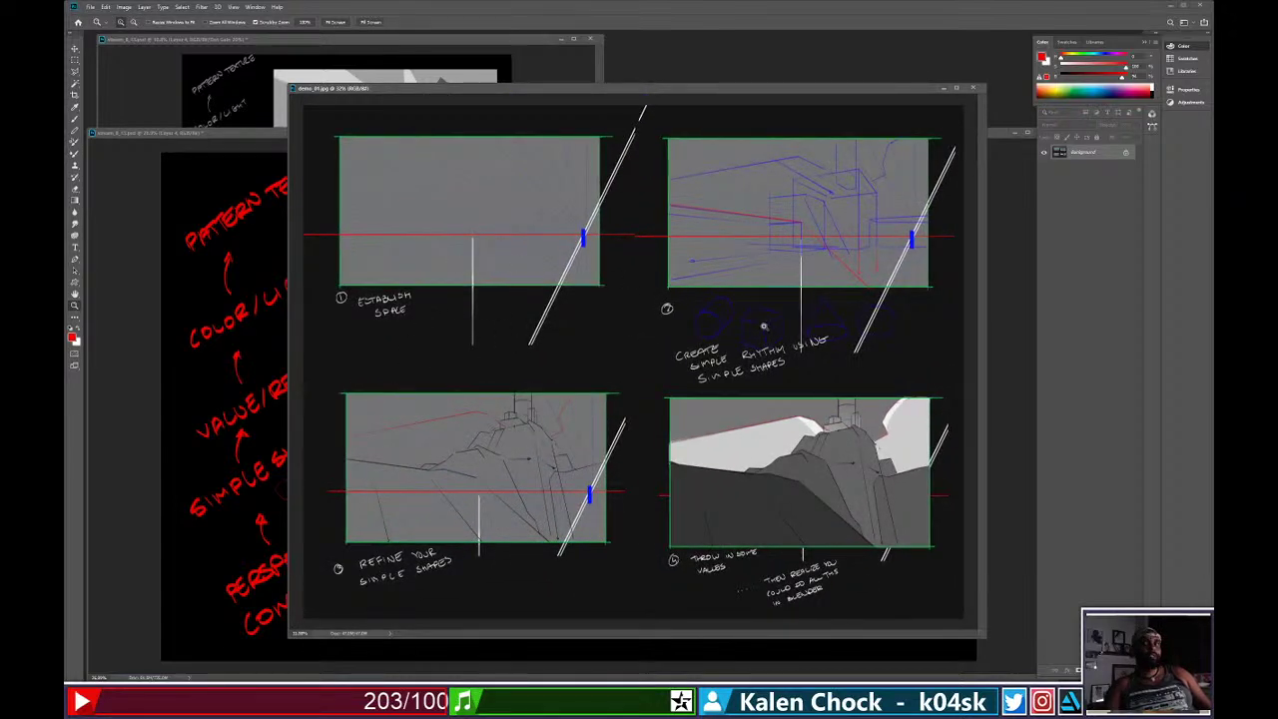
pyautogui.moveTo(614, 399); pyautogui.dragTo(668, 418)
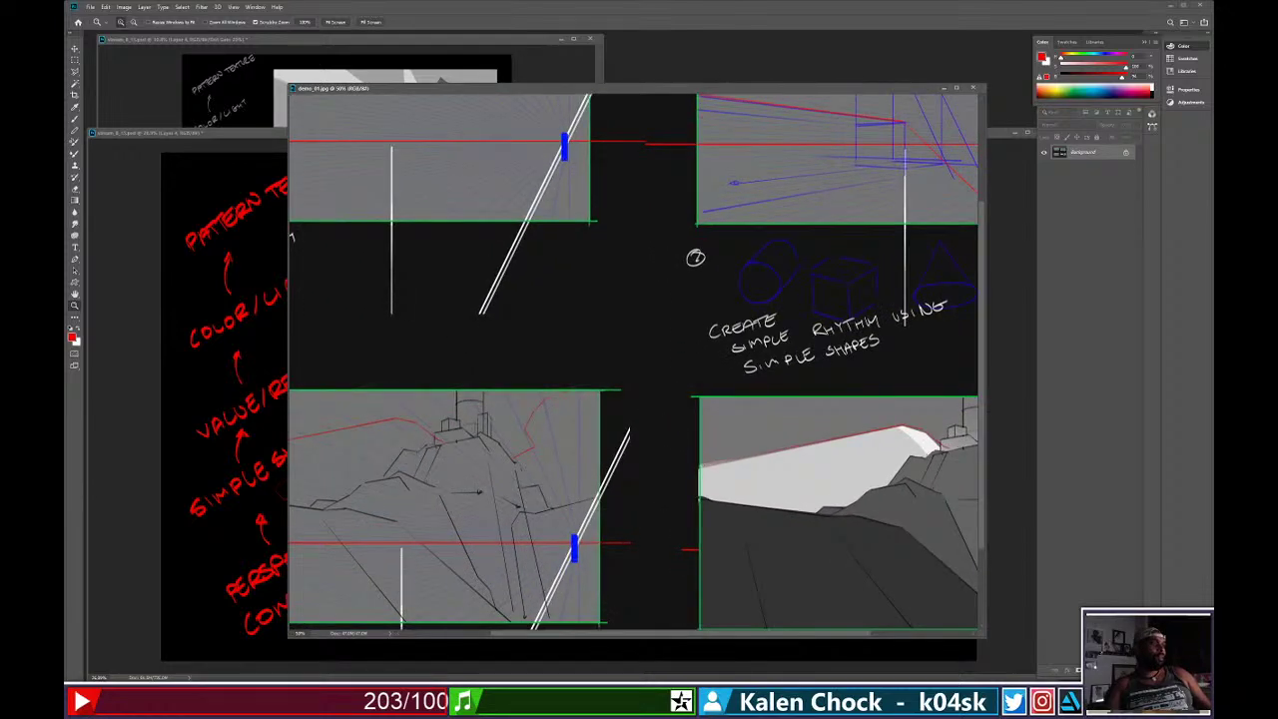
# Show the greyscale painting in Photos again over the demo image and close it after viewing.
pyautogui.click(419, 703)
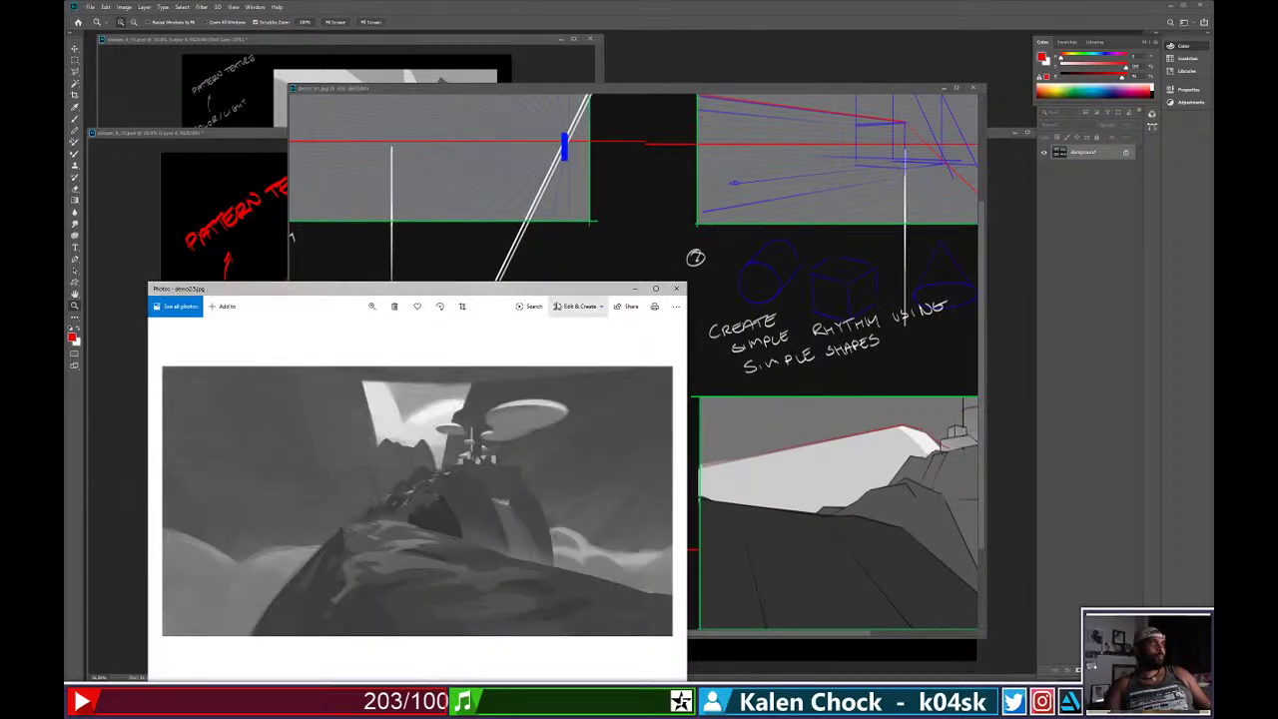
pyautogui.moveTo(550, 286); pyautogui.dragTo(607, 217)
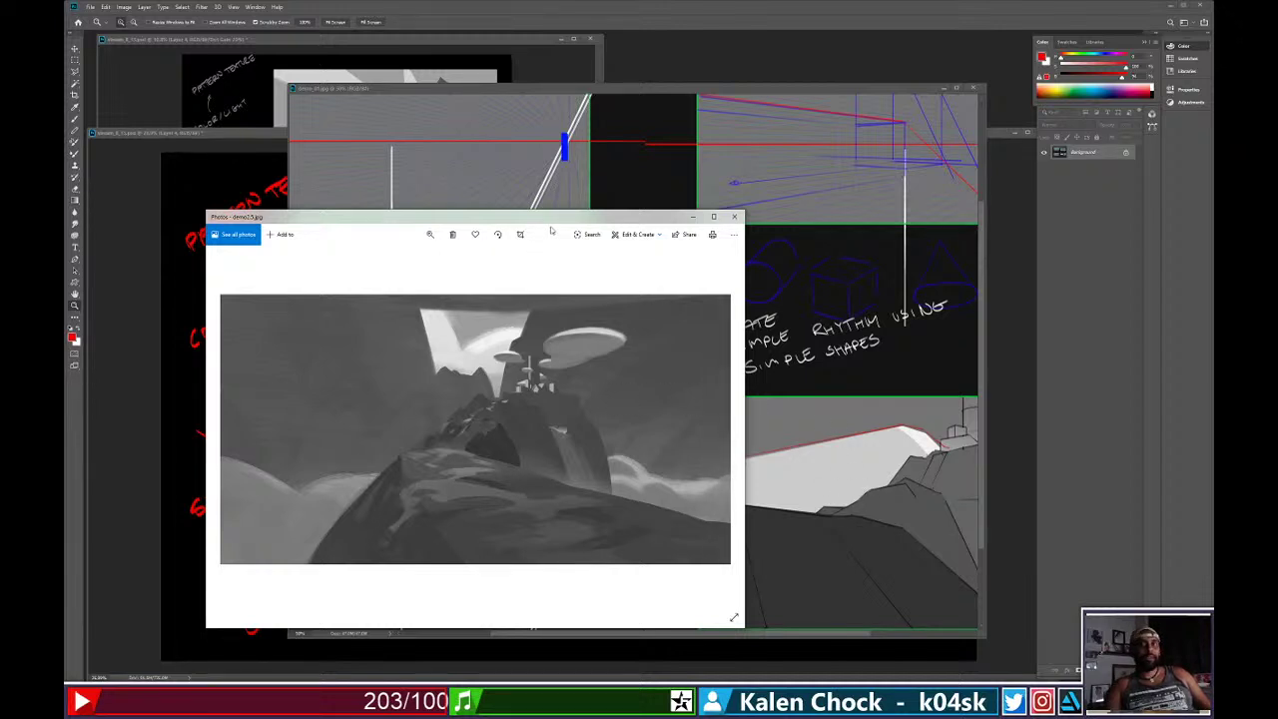
pyautogui.click(734, 216)
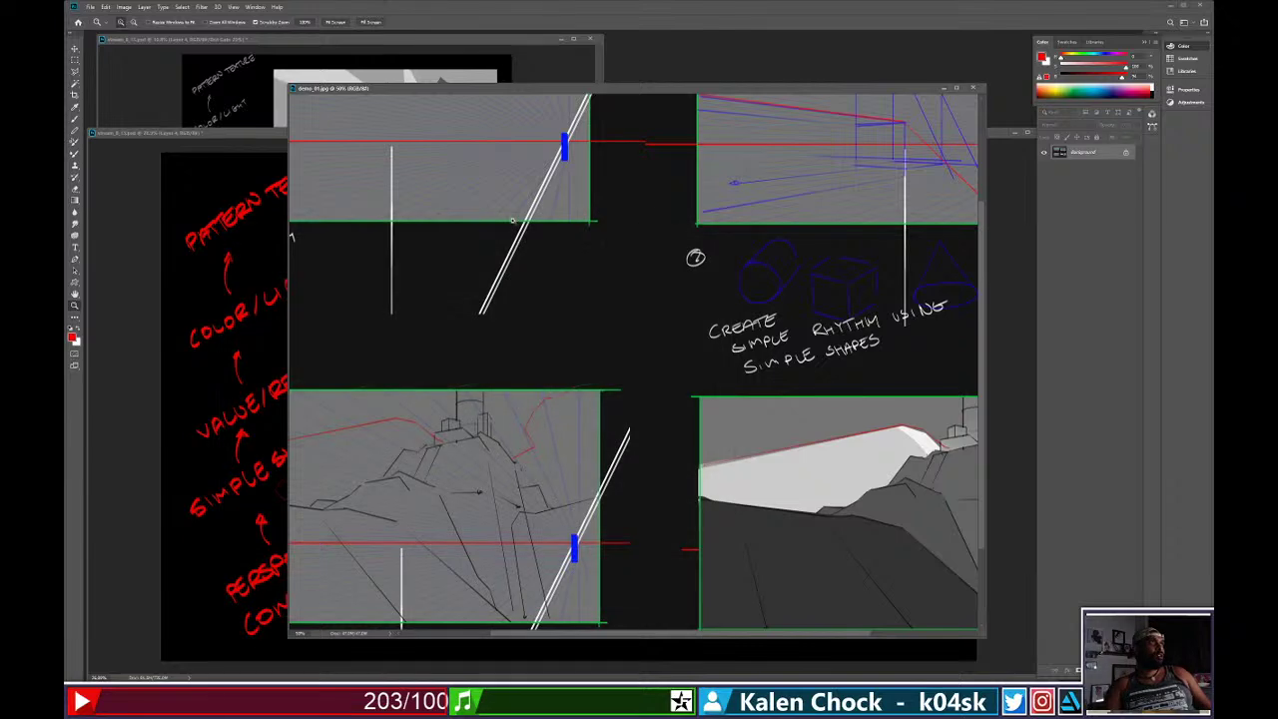
# Examine the perspective grid, horizon line and vanishing point in the "ESTABLISH SPACE" panel up close.
pyautogui.moveTo(512, 221); pyautogui.dragTo(659, 346)
pyautogui.click(526, 255)
pyautogui.click(528, 240)
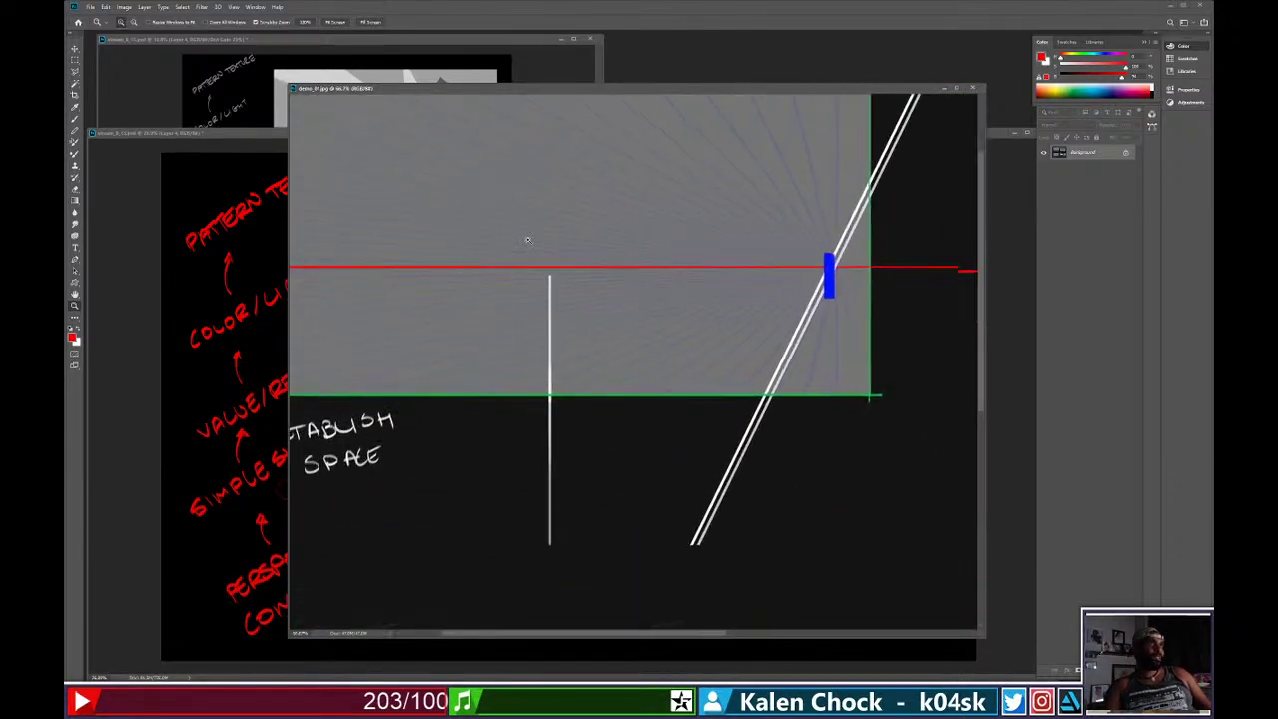
pyautogui.moveTo(528, 243); pyautogui.dragTo(684, 409)
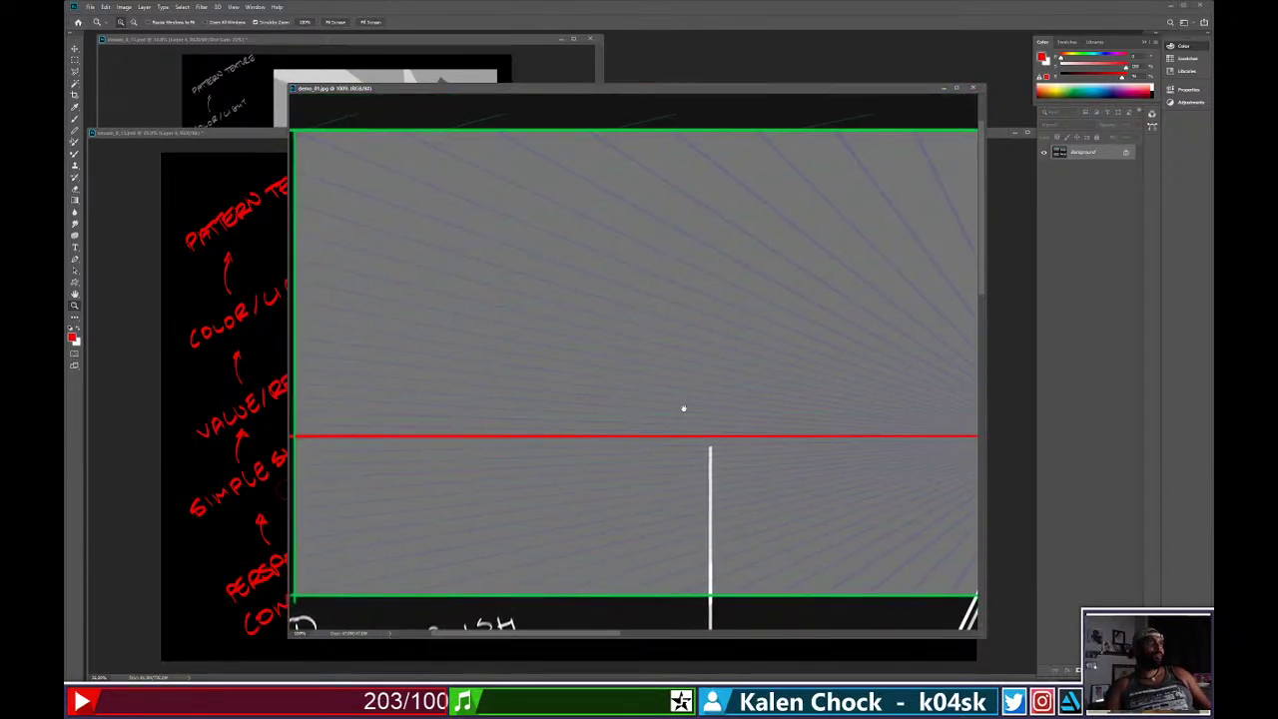
pyautogui.scroll(-3, 633, 379)
pyautogui.scroll(2, 671, 370)
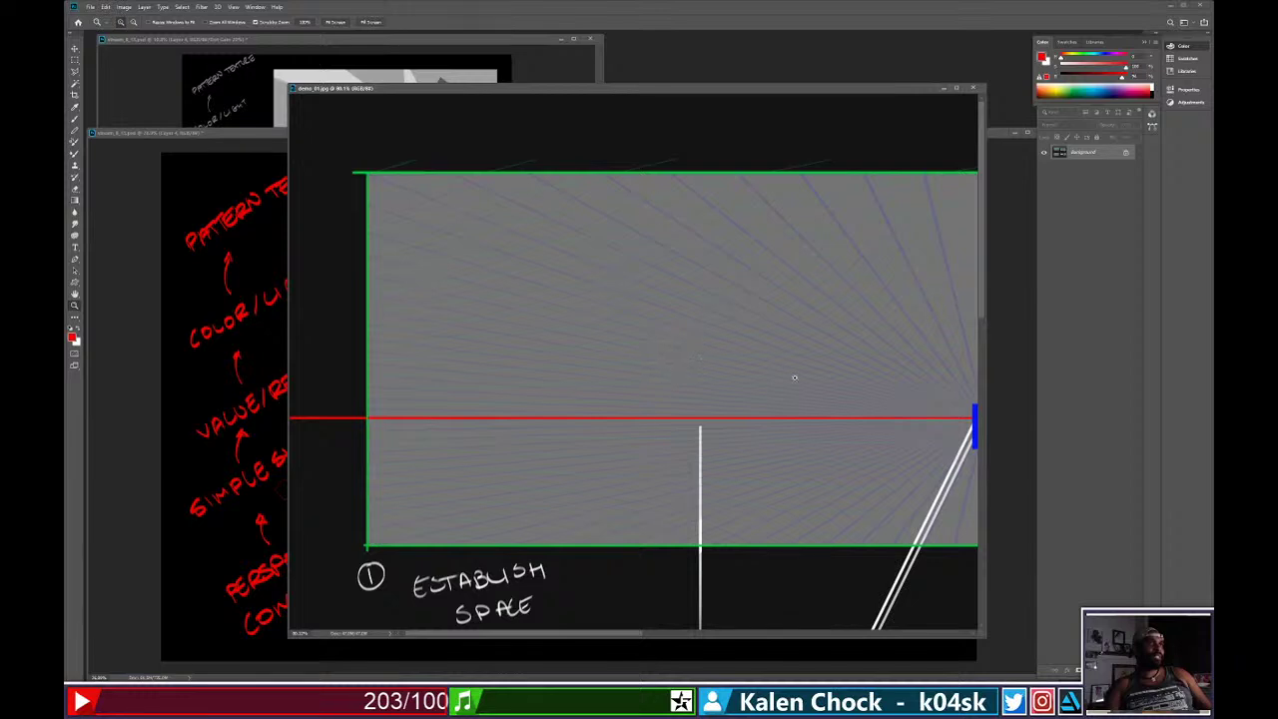
pyautogui.scroll(2, 793, 376)
pyautogui.moveTo(723, 378); pyautogui.dragTo(646, 386)
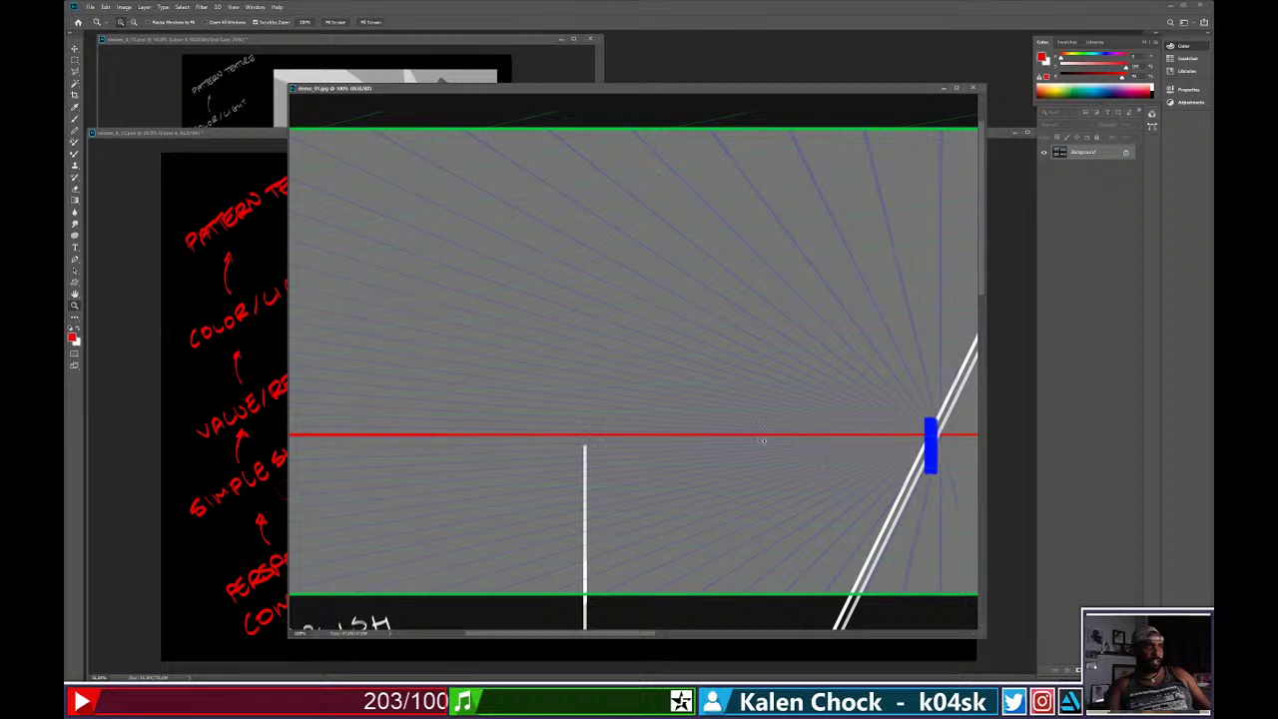
pyautogui.moveTo(811, 403); pyautogui.dragTo(886, 432)
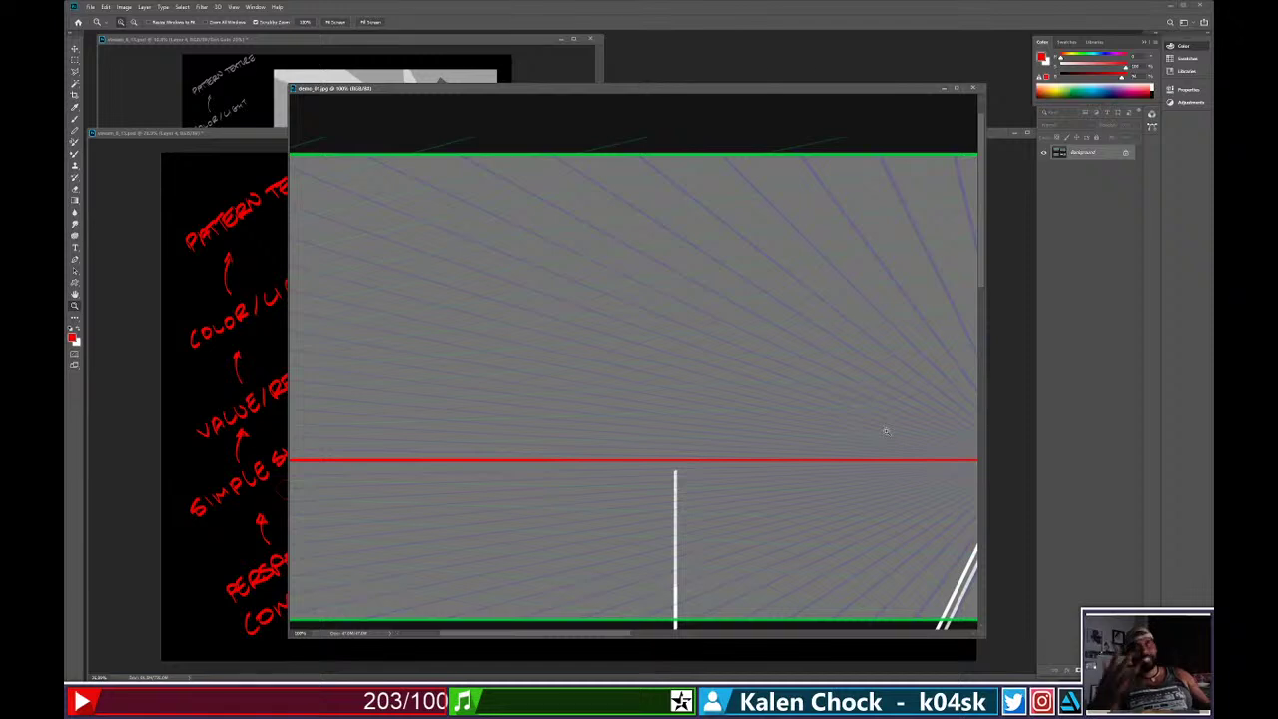
pyautogui.moveTo(808, 455)
pyautogui.mouseDown()
pyautogui.moveTo(765, 451)
pyautogui.moveTo(789, 451)
pyautogui.mouseUp()
# Create a new blank document with a white background beside demo_01.jpg.
pyautogui.click(102, 8)
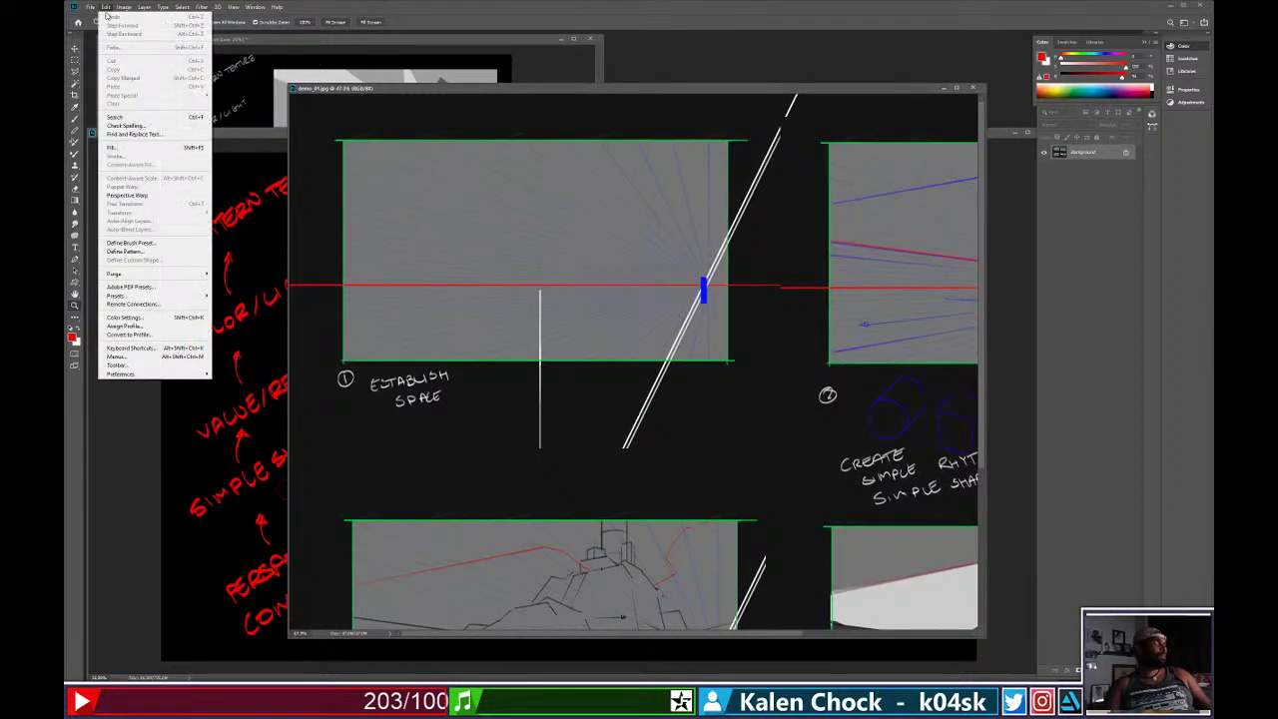
pyautogui.click(93, 9)
pyautogui.click(92, 9)
pyautogui.click(98, 16)
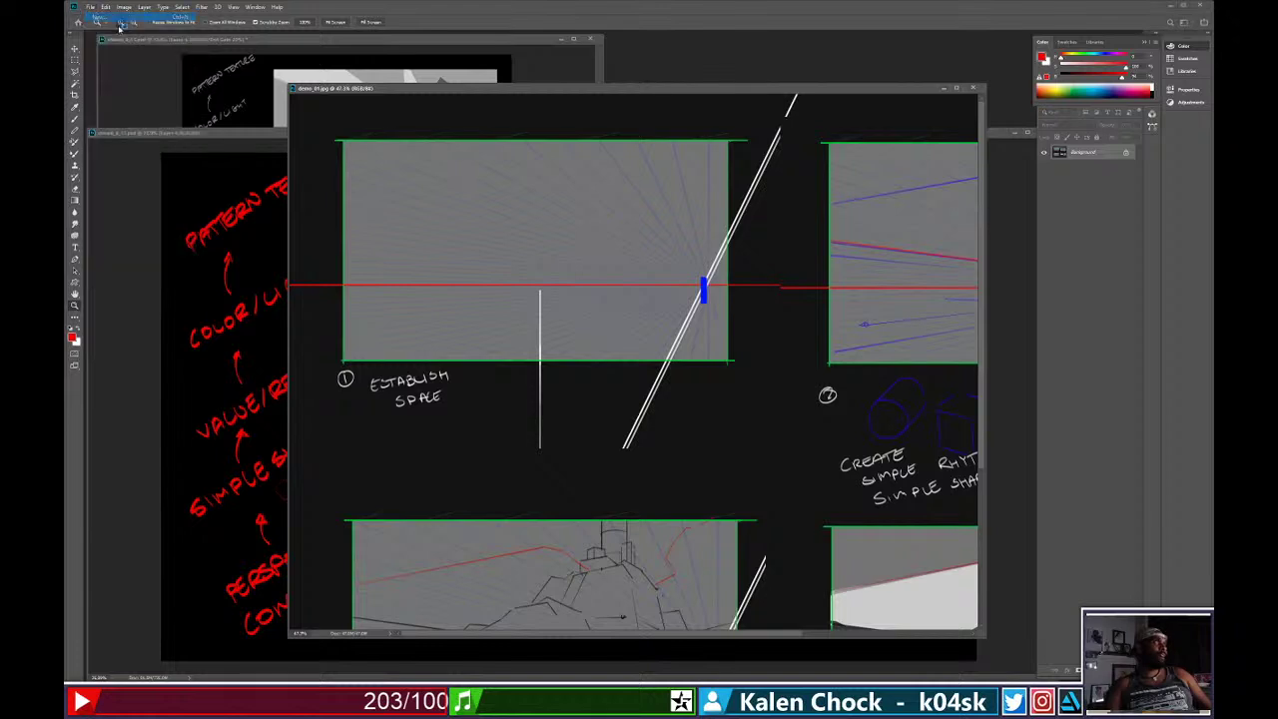
pyautogui.click(816, 499)
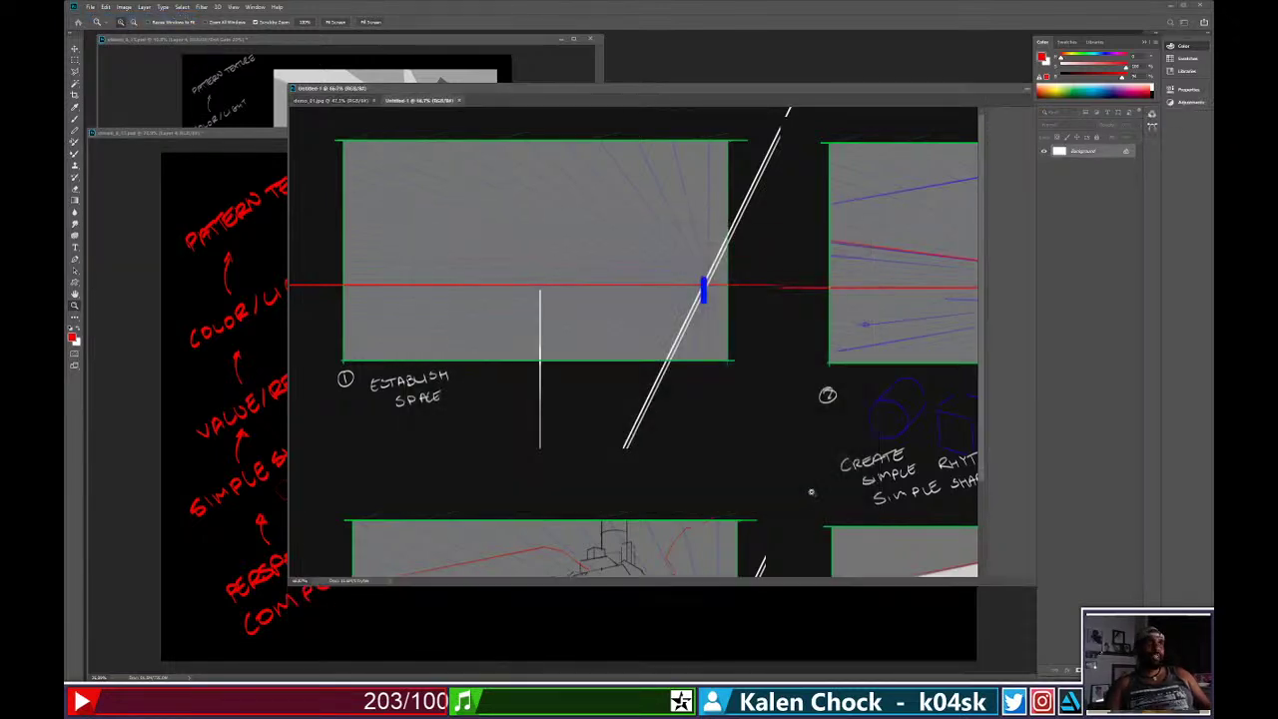
# Block in a stepped mountain silhouette with broad brush strokes on the white canvas, starting in red and painting over it in solid blue-violet.
pyautogui.press('b')
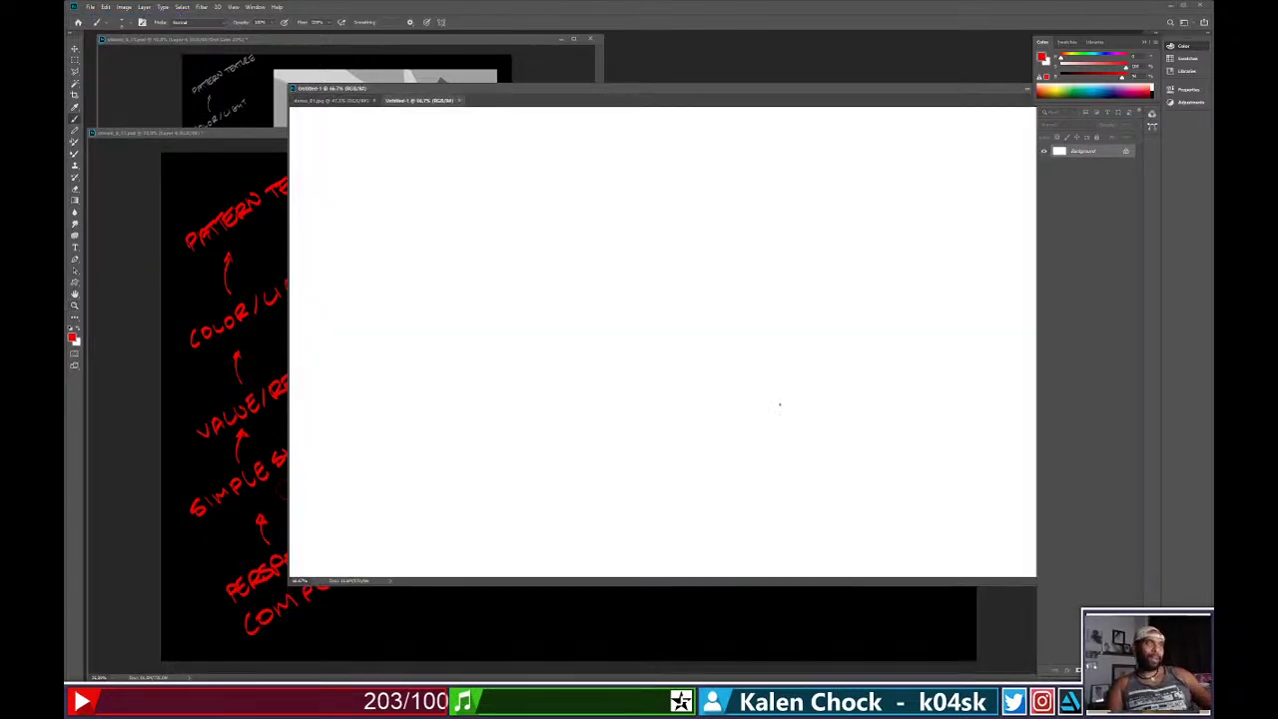
pyautogui.moveTo(742, 274); pyautogui.dragTo(614, 497)
pyautogui.moveTo(597, 391); pyautogui.dragTo(547, 514)
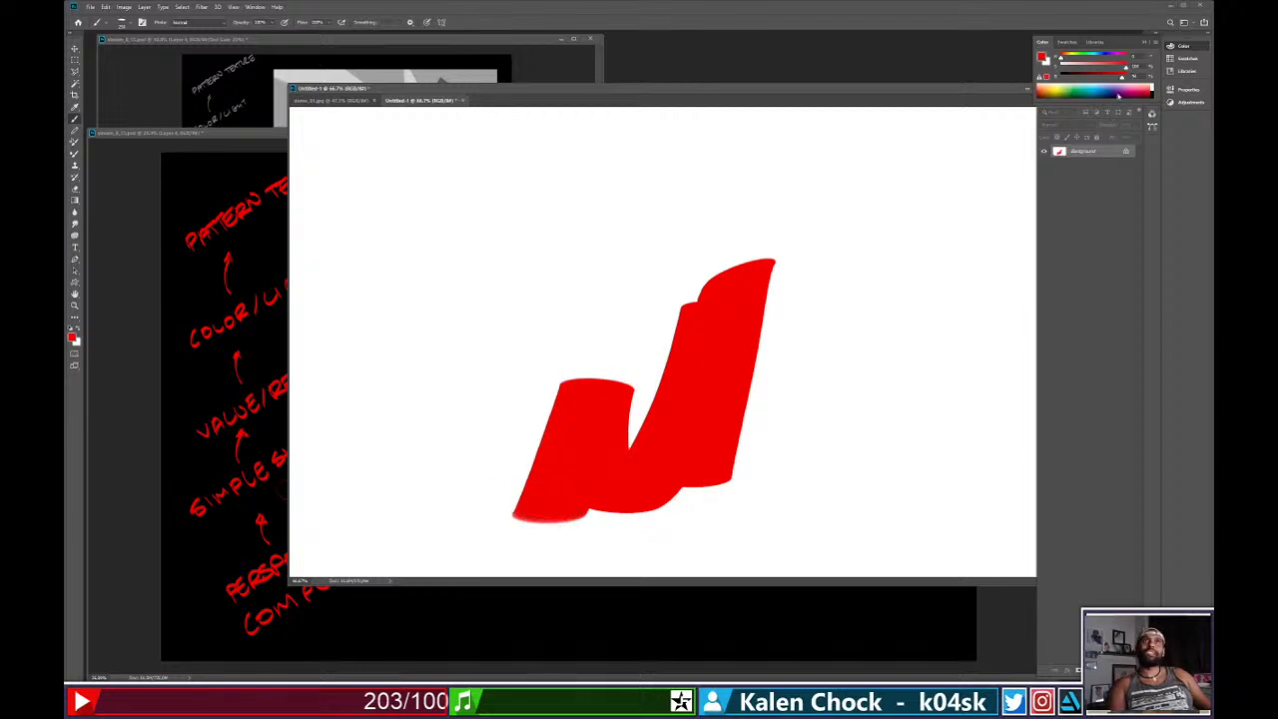
pyautogui.click(1108, 58)
pyautogui.moveTo(687, 365)
pyautogui.mouseDown()
pyautogui.moveTo(634, 482)
pyautogui.moveTo(627, 343)
pyautogui.moveTo(722, 464)
pyautogui.moveTo(787, 282)
pyautogui.moveTo(828, 450)
pyautogui.moveTo(816, 299)
pyautogui.moveTo(839, 381)
pyautogui.mouseUp()
pyautogui.moveTo(844, 170)
pyautogui.mouseDown()
pyautogui.moveTo(902, 490)
pyautogui.moveTo(870, 633)
pyautogui.mouseUp()
pyautogui.moveTo(874, 269); pyautogui.dragTo(909, 653)
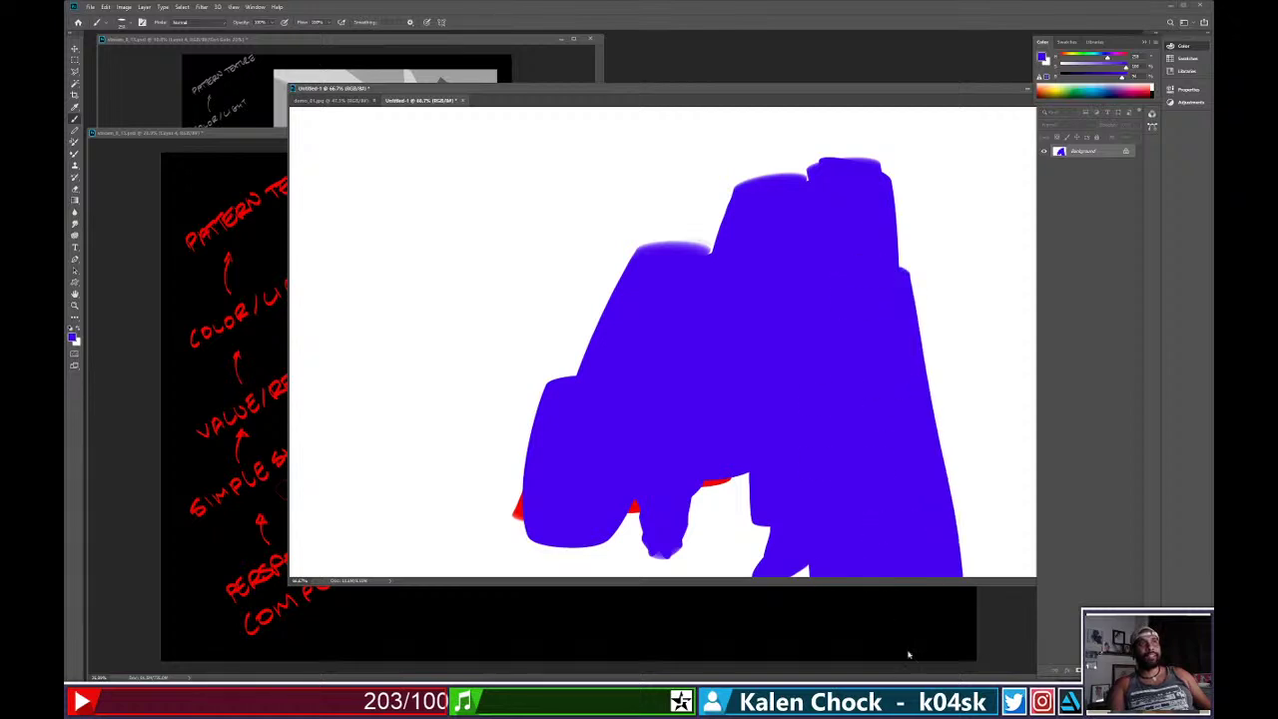
pyautogui.moveTo(883, 340); pyautogui.dragTo(846, 336)
pyautogui.moveTo(739, 435); pyautogui.dragTo(712, 527)
pyautogui.moveTo(712, 527)
pyautogui.mouseDown()
pyautogui.moveTo(689, 473)
pyautogui.moveTo(614, 446)
pyautogui.moveTo(527, 516)
pyautogui.moveTo(544, 484)
pyautogui.mouseUp()
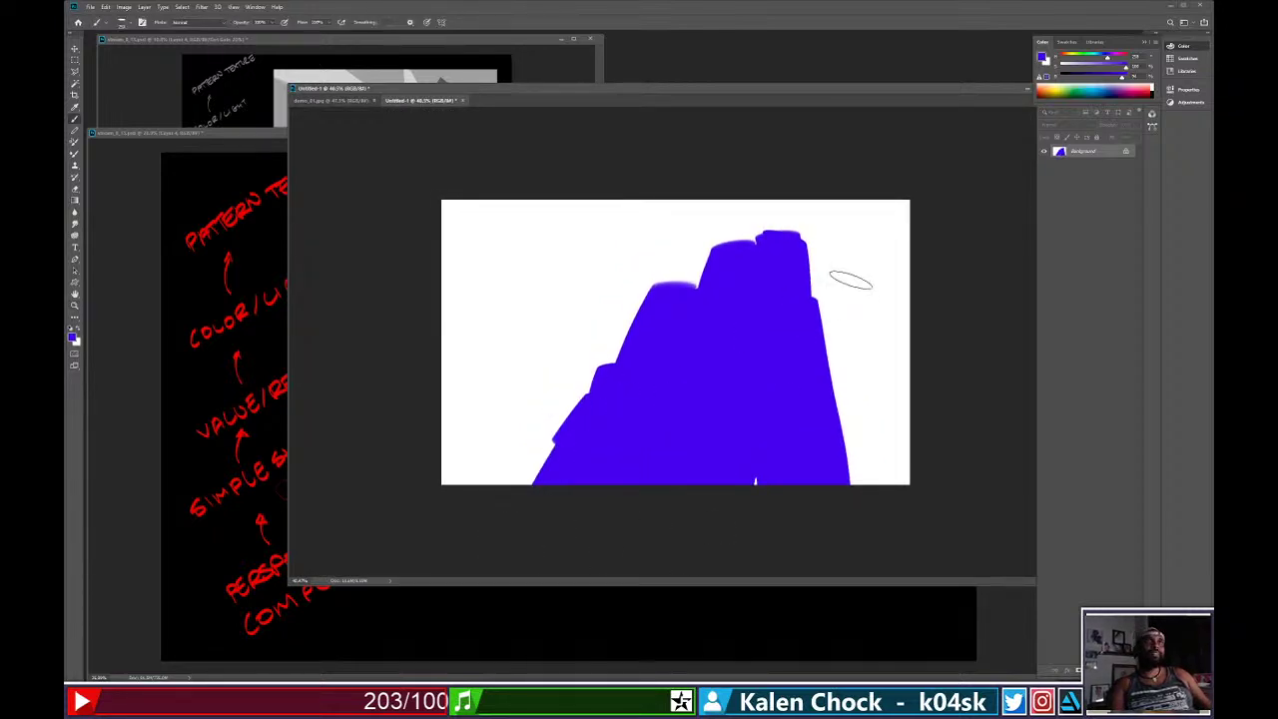
# Reset the foreground colour to black and paint a broad slanted stroke down the blue mountain's steep side.
pyautogui.press('d')
pyautogui.moveTo(765, 271); pyautogui.dragTo(803, 503)
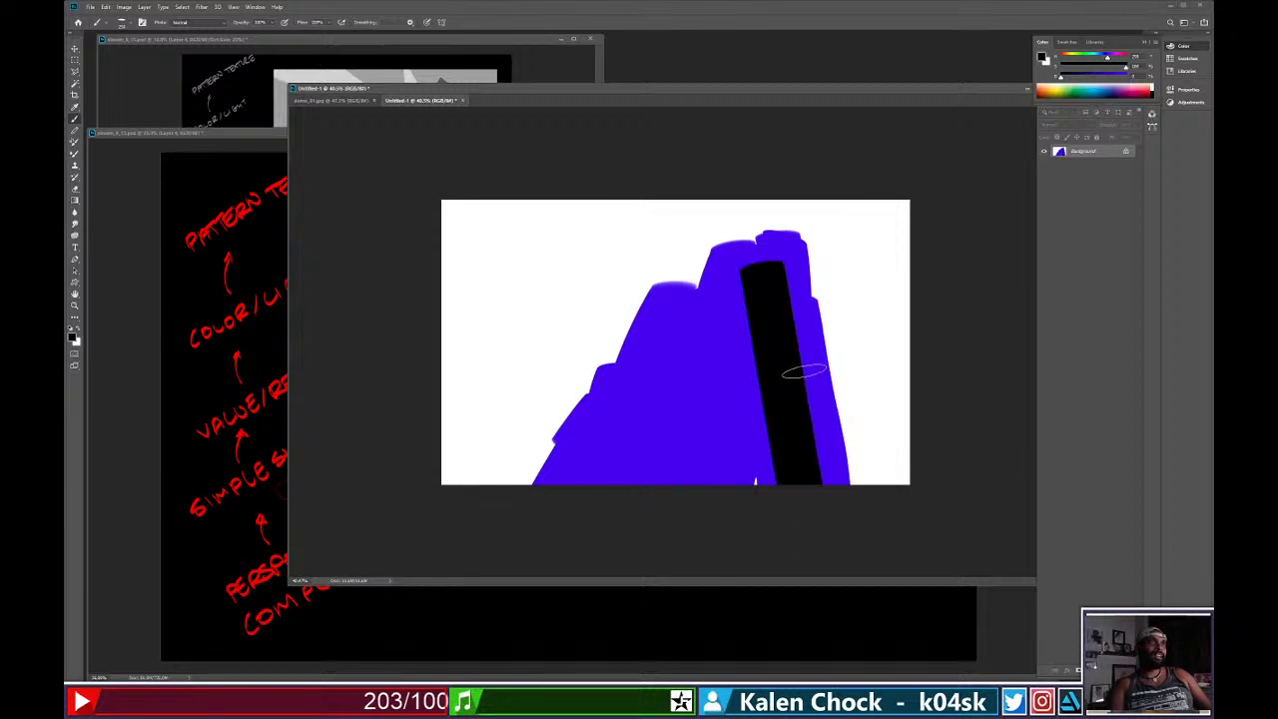
# Rework the blue mountain shape with broad black strokes on its shaded side, recutting the edge in blue.
pyautogui.moveTo(807, 335); pyautogui.dragTo(855, 515)
pyautogui.moveTo(741, 395); pyautogui.dragTo(739, 489)
pyautogui.keyDown('alt'); pyautogui.click(715, 362); pyautogui.keyUp('alt')
pyautogui.moveTo(737, 387); pyautogui.dragTo(742, 489)
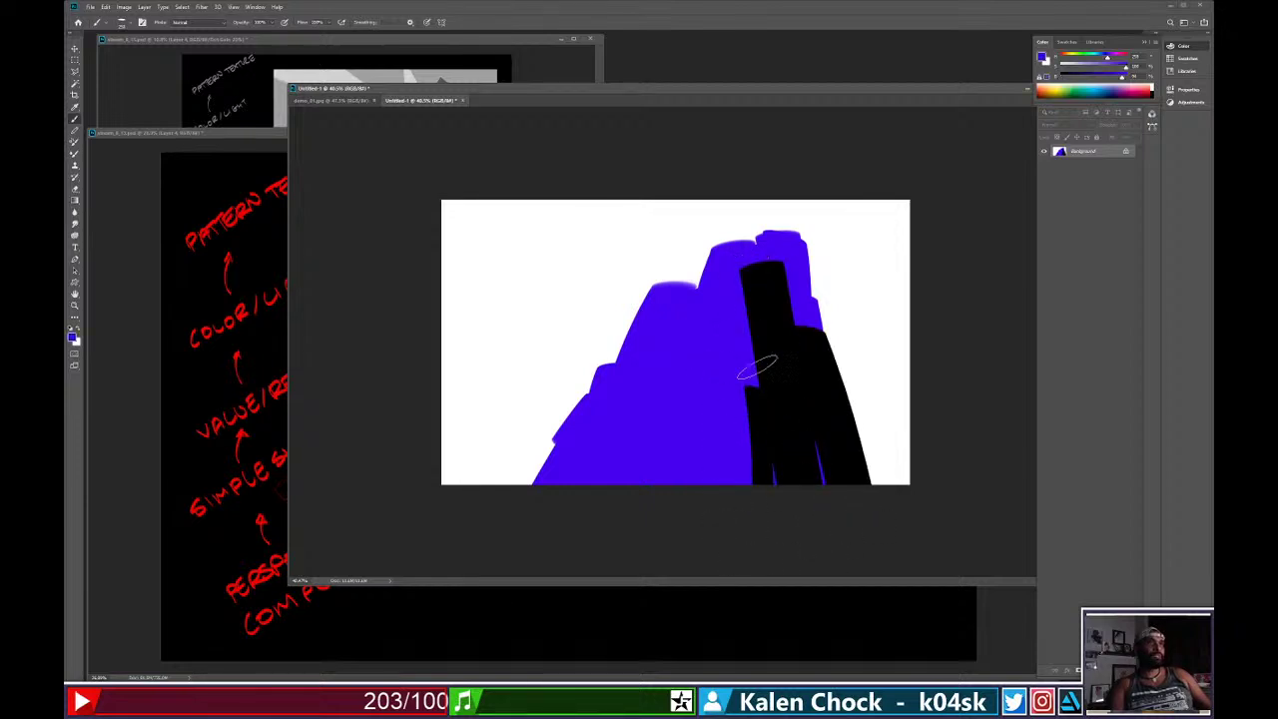
pyautogui.moveTo(751, 265); pyautogui.dragTo(768, 492)
pyautogui.keyDown('alt'); pyautogui.click(806, 359); pyautogui.keyUp('alt')
pyautogui.moveTo(799, 265)
pyautogui.mouseDown()
pyautogui.moveTo(901, 579)
pyautogui.moveTo(844, 463)
pyautogui.mouseUp()
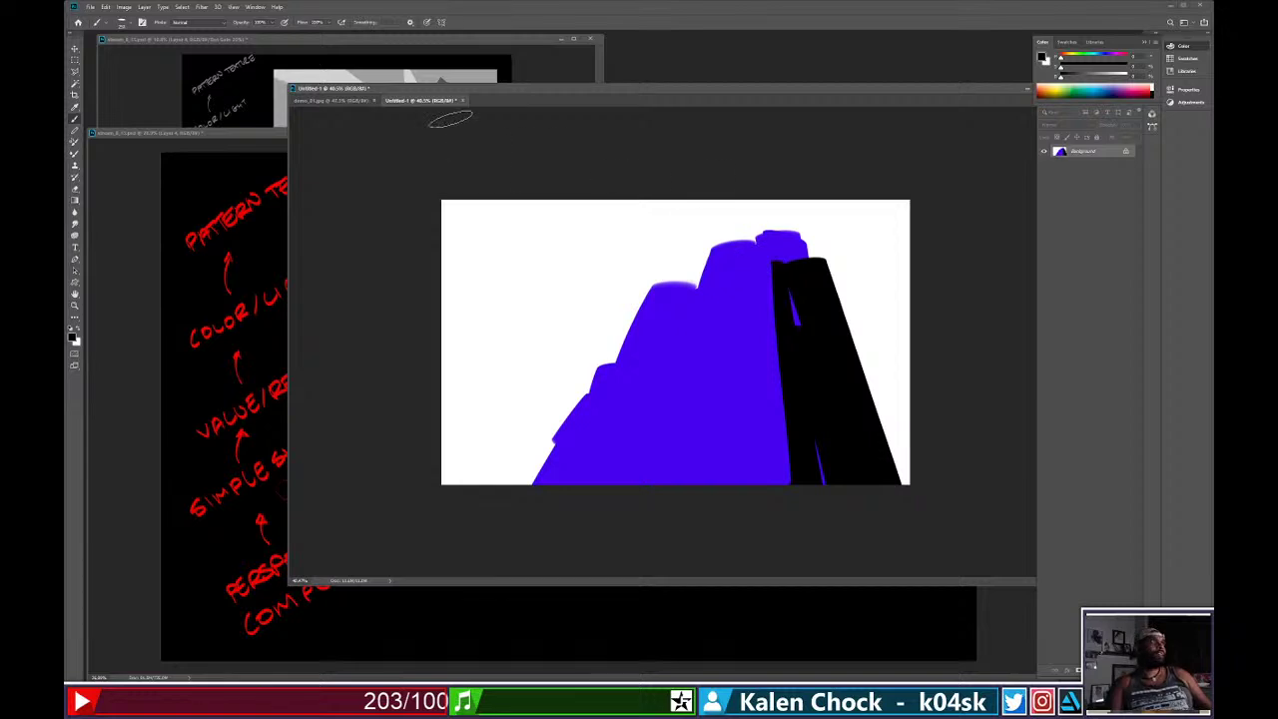
# Detach the Untitled-1 mountain sketch into its own window and close it without saving.
pyautogui.moveTo(445, 101); pyautogui.dragTo(445, 166)
pyautogui.moveTo(607, 166); pyautogui.dragTo(377, 234)
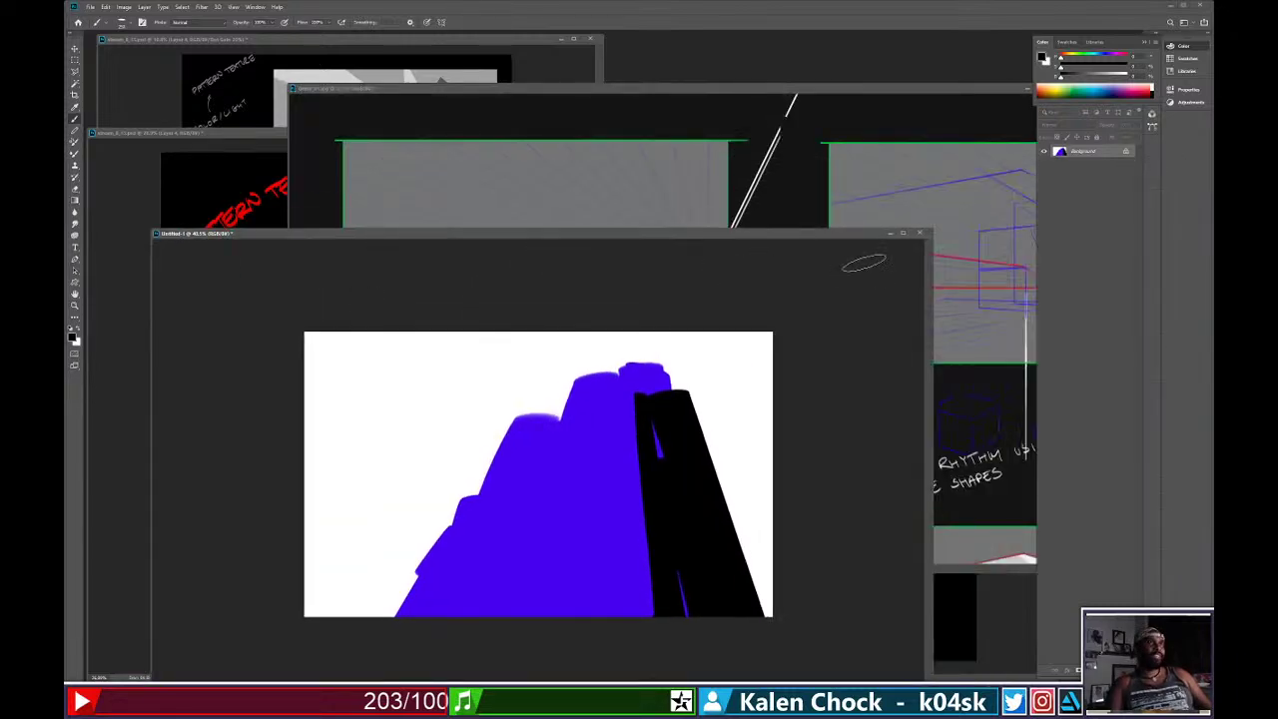
pyautogui.click(923, 234)
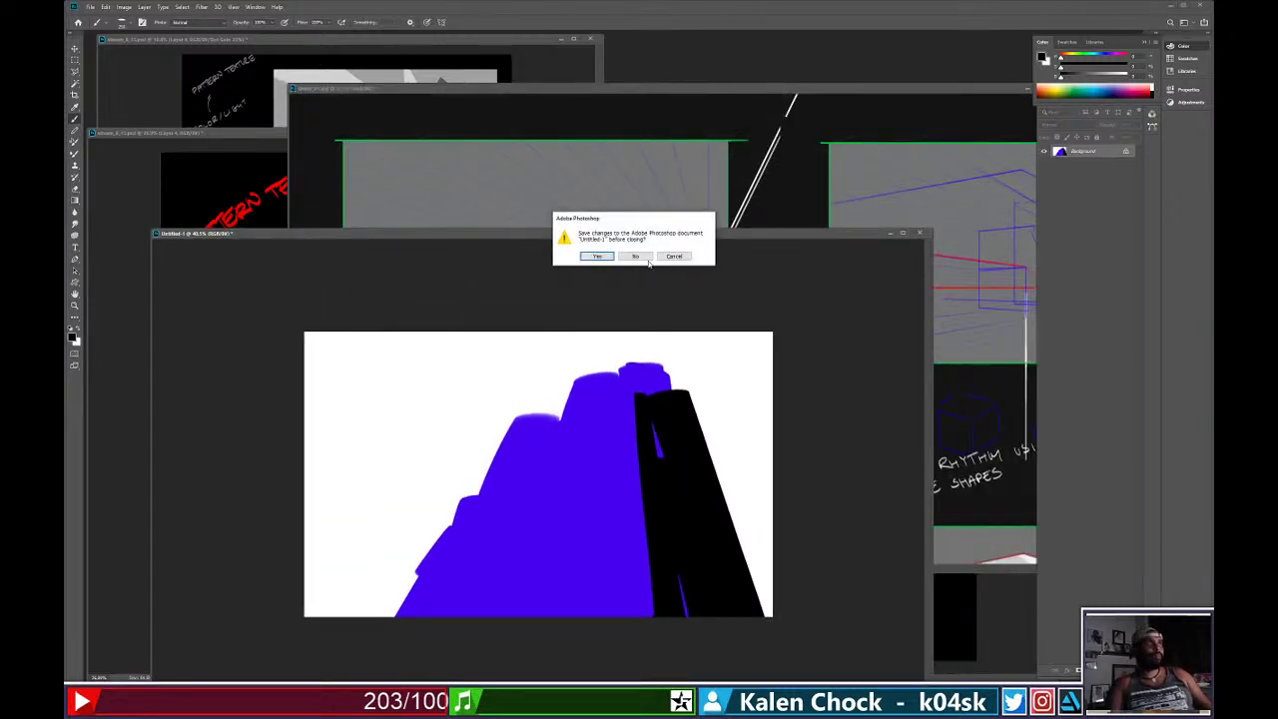
pyautogui.click(646, 259)
# Examine the four-panel process sheet in demo_01.jpg, including the fourth panel's value study up close.
pyautogui.scroll(-5, 765, 286)
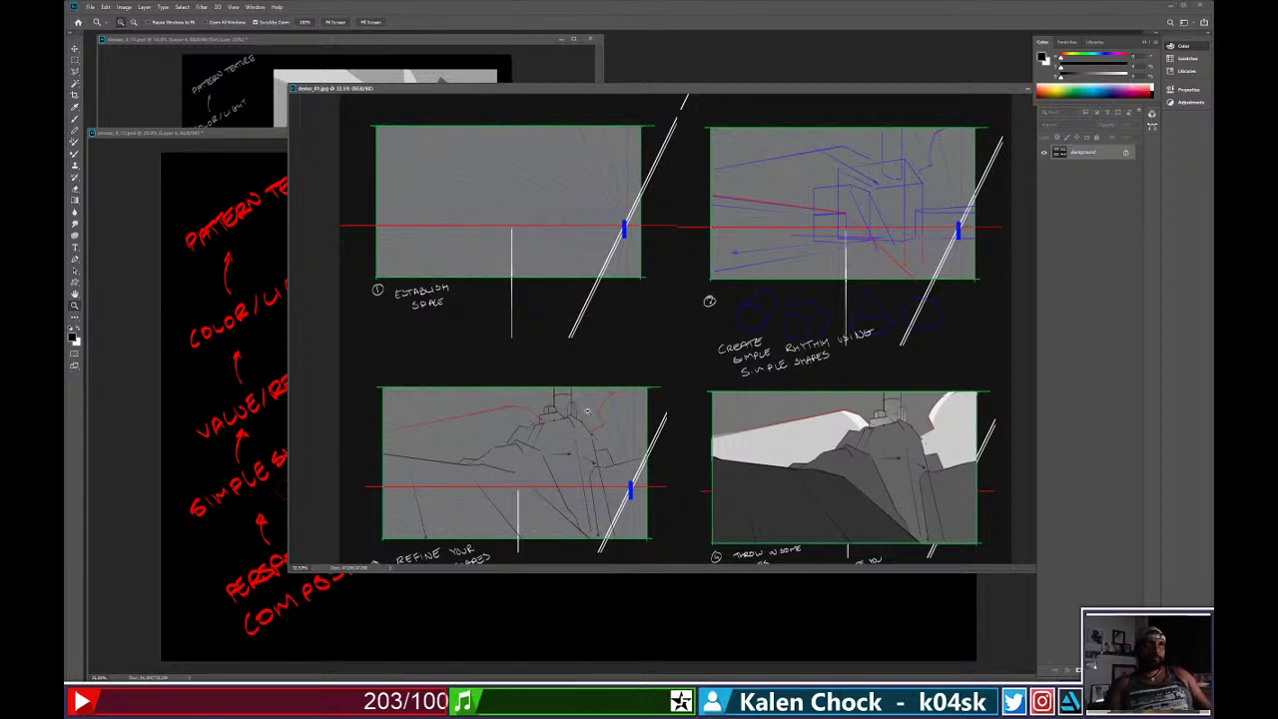
pyautogui.click(675, 299)
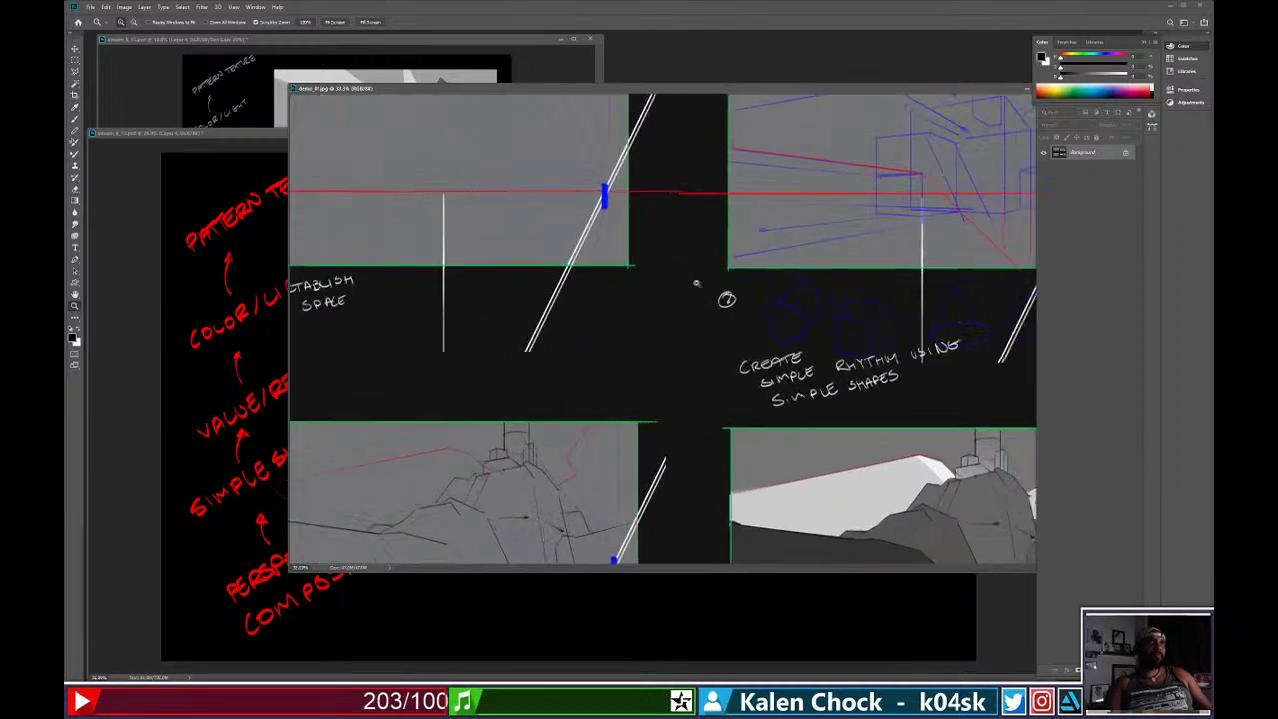
pyautogui.moveTo(769, 279); pyautogui.dragTo(545, 359)
pyautogui.moveTo(516, 469); pyautogui.dragTo(776, 240)
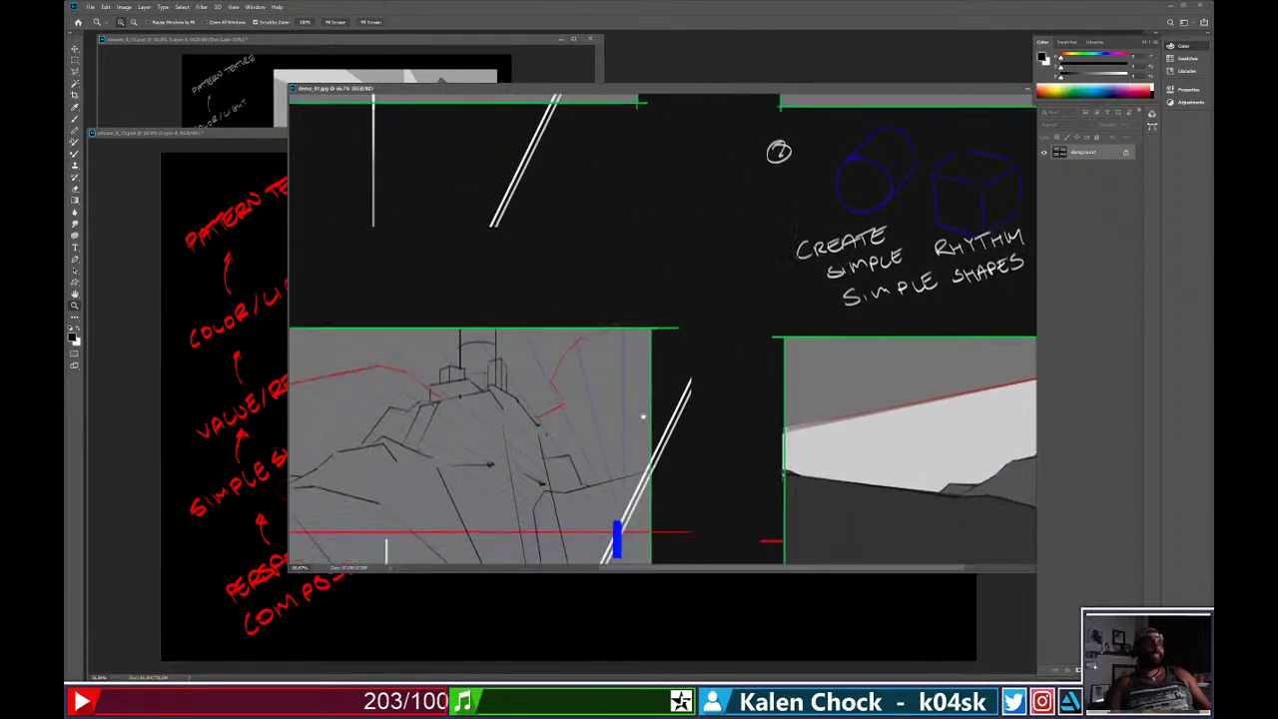
pyautogui.moveTo(598, 462)
pyautogui.mouseDown()
pyautogui.moveTo(651, 387)
pyautogui.moveTo(534, 374)
pyautogui.mouseUp()
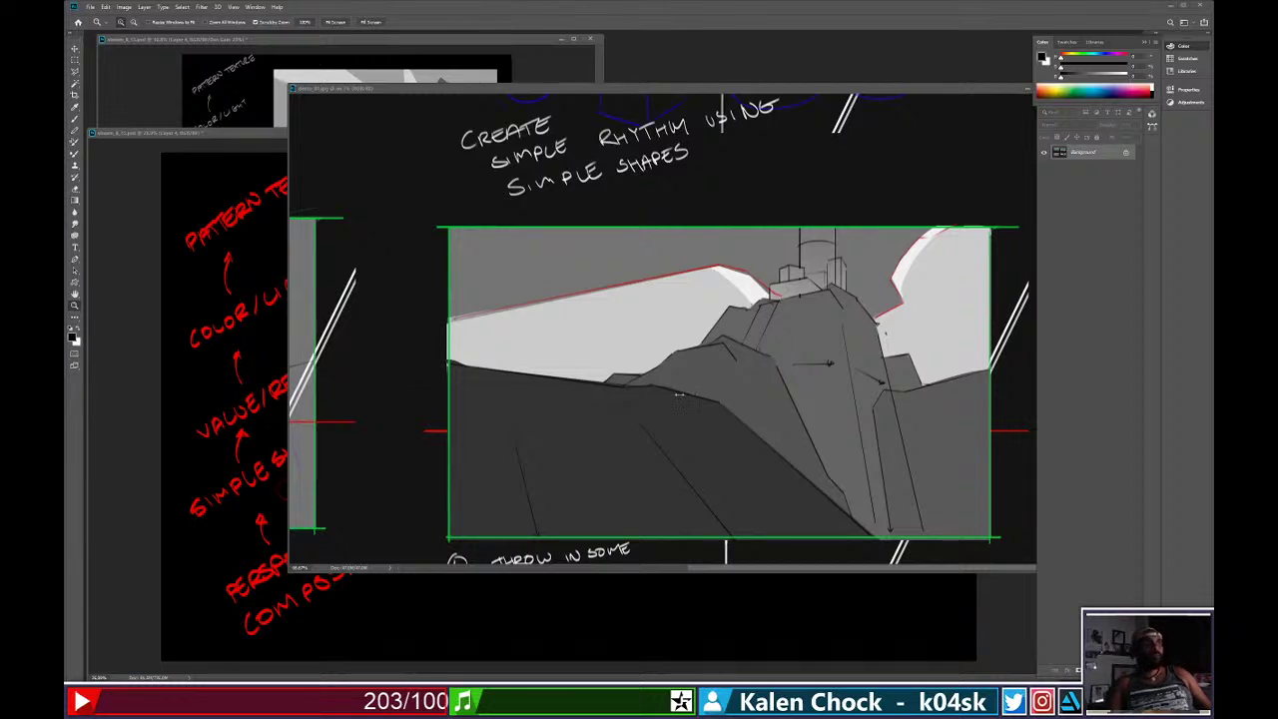
pyautogui.scroll(-2, 681, 397)
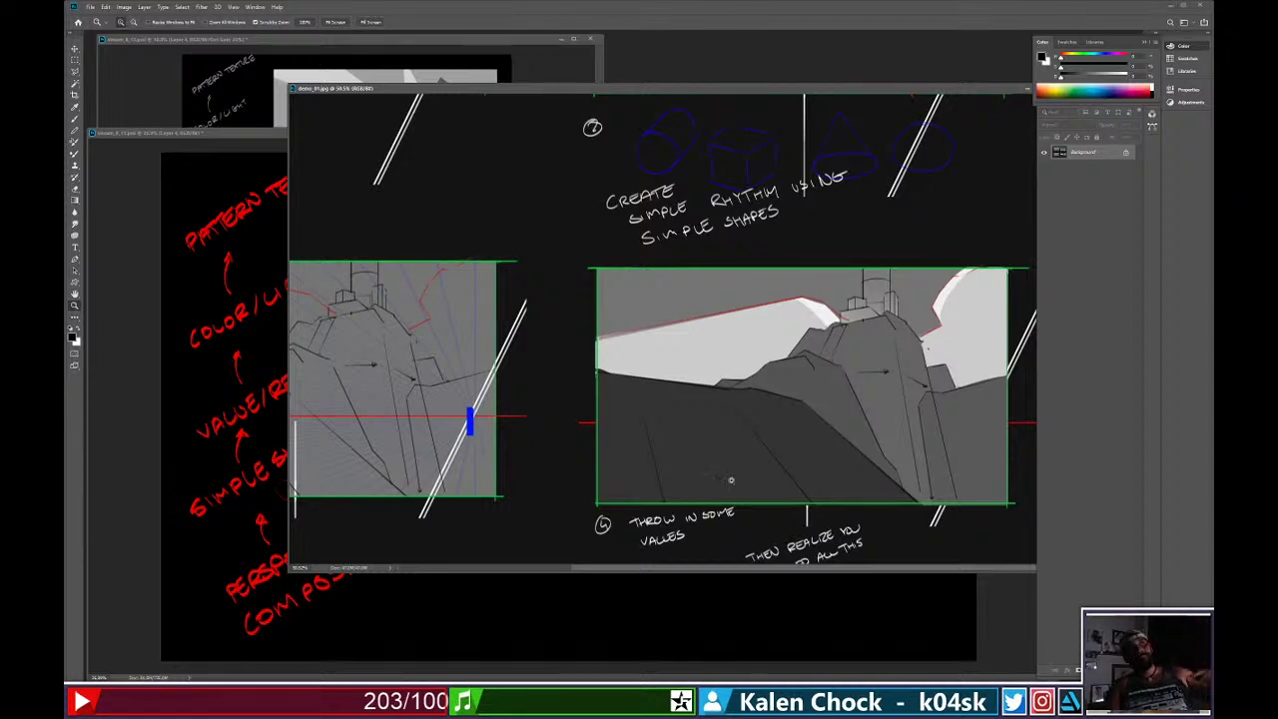
pyautogui.keyDown('alt'); pyautogui.click(564, 432); pyautogui.keyUp('alt')
pyautogui.moveTo(559, 433); pyautogui.dragTo(627, 498)
pyautogui.moveTo(707, 464); pyautogui.dragTo(614, 433)
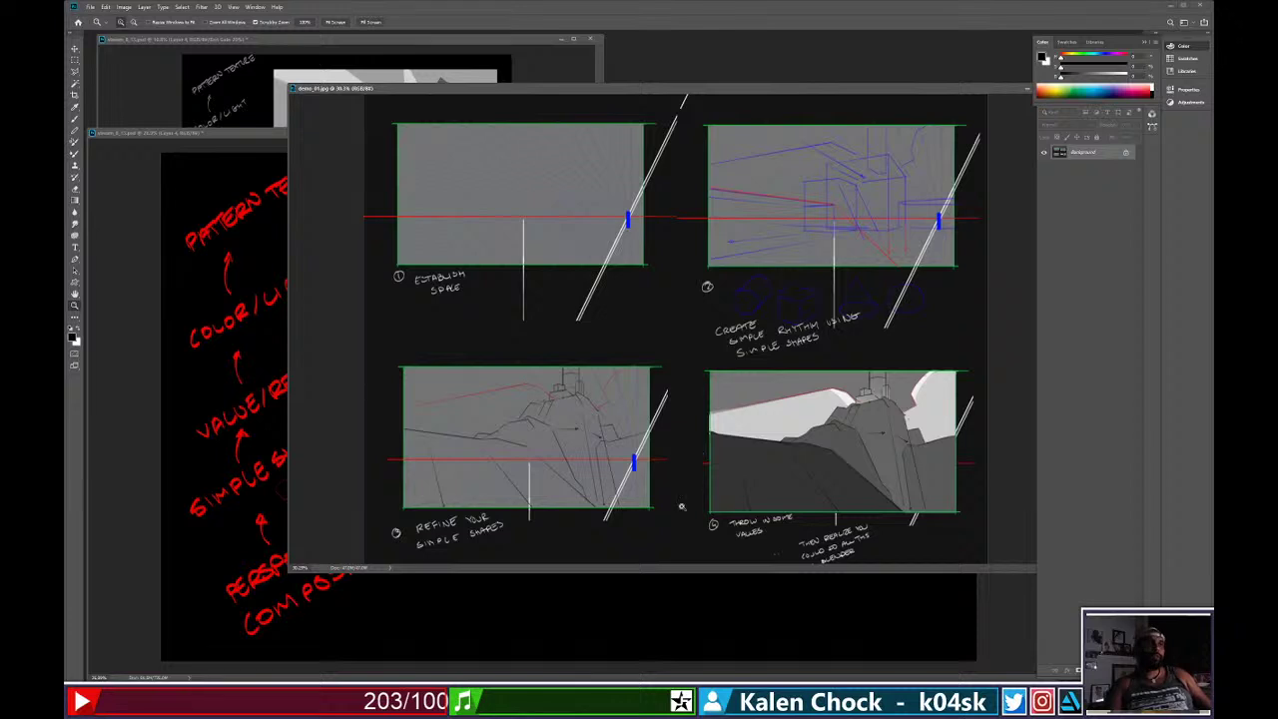
pyautogui.scroll(1, 697, 496)
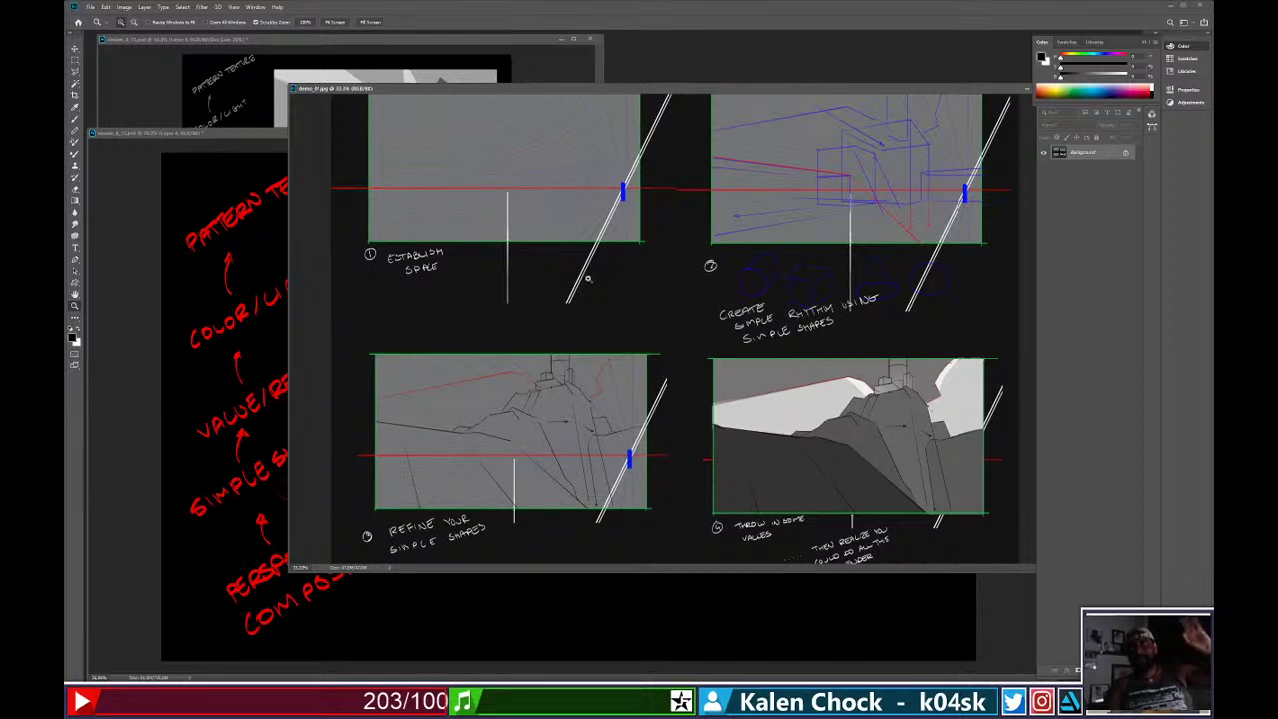
# Examine the panels in reverse order, from the values through the refined and simple shapes to establishing space.
pyautogui.click(720, 371)
pyautogui.click(781, 420)
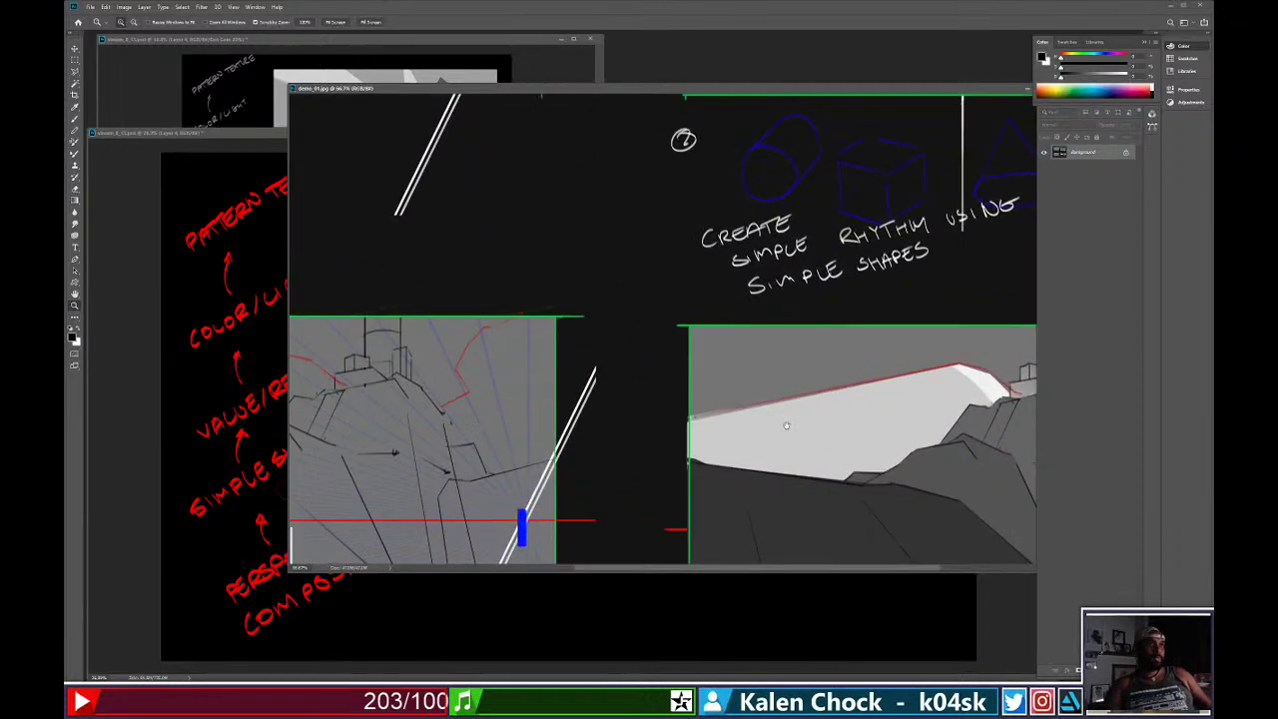
pyautogui.moveTo(881, 504); pyautogui.dragTo(639, 362)
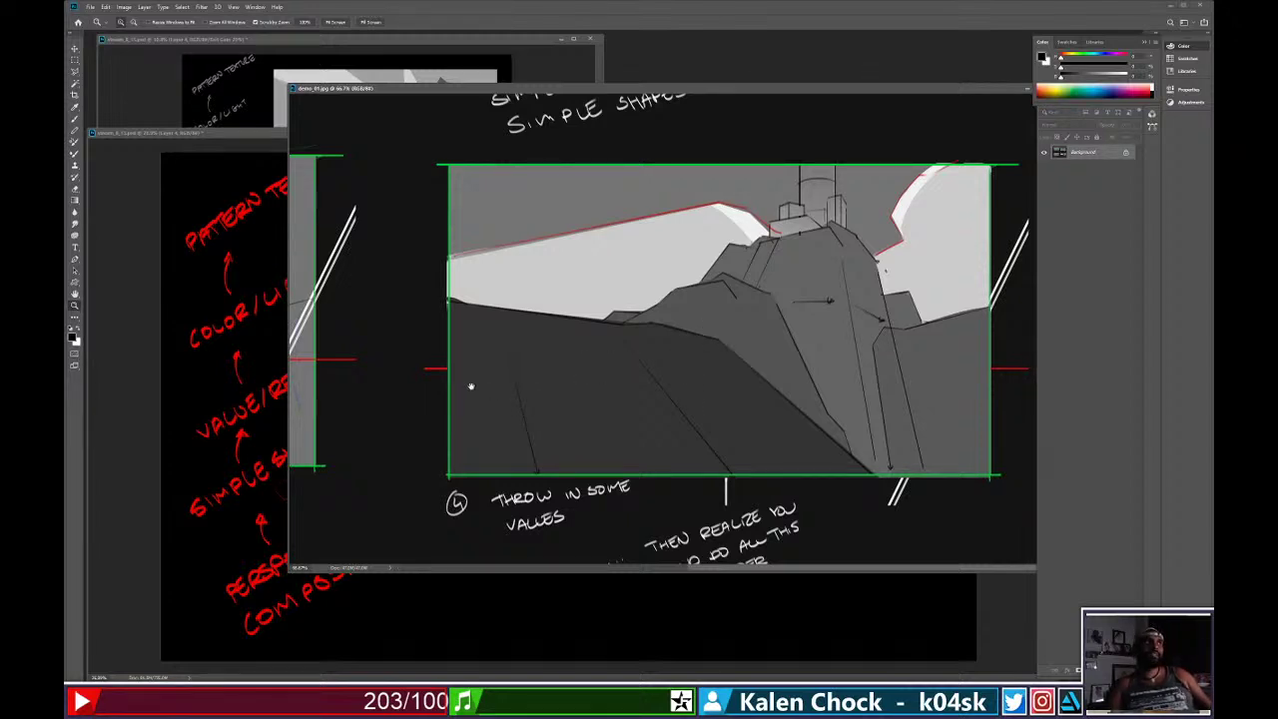
pyautogui.moveTo(471, 382); pyautogui.dragTo(676, 398)
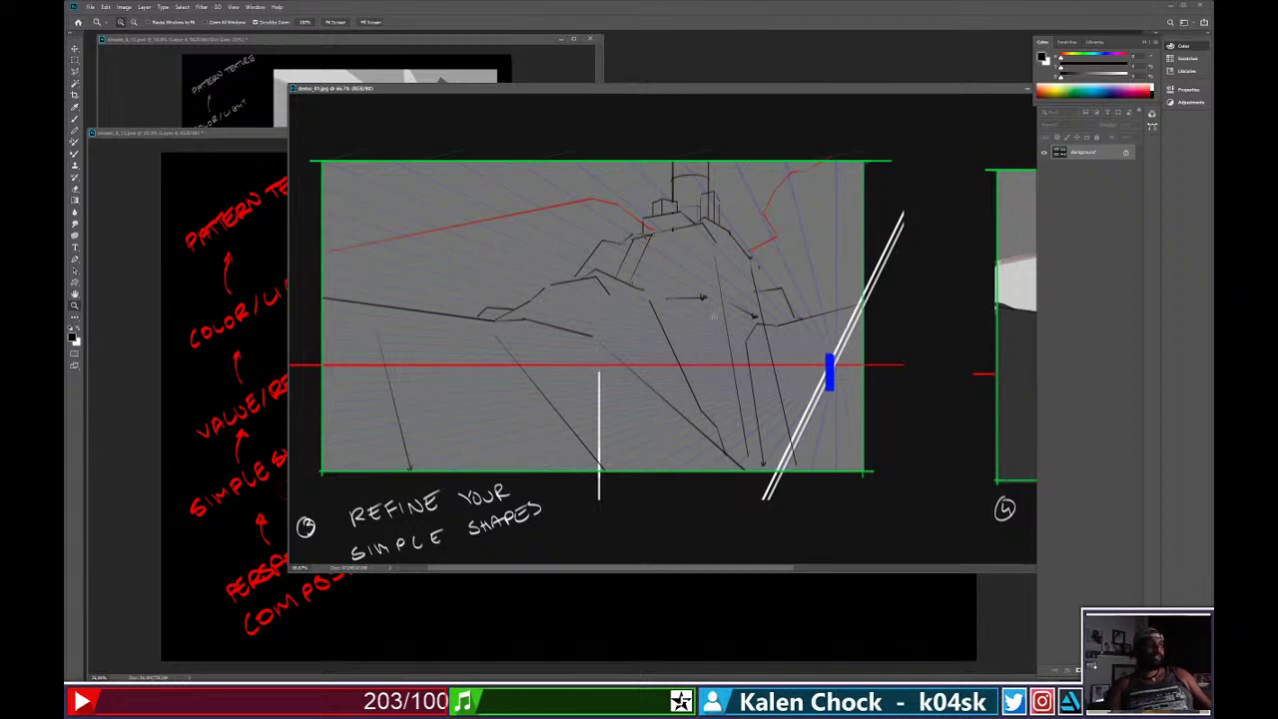
pyautogui.moveTo(942, 140); pyautogui.dragTo(579, 469)
pyautogui.moveTo(784, 320)
pyautogui.mouseDown()
pyautogui.moveTo(600, 422)
pyautogui.moveTo(605, 512)
pyautogui.mouseUp()
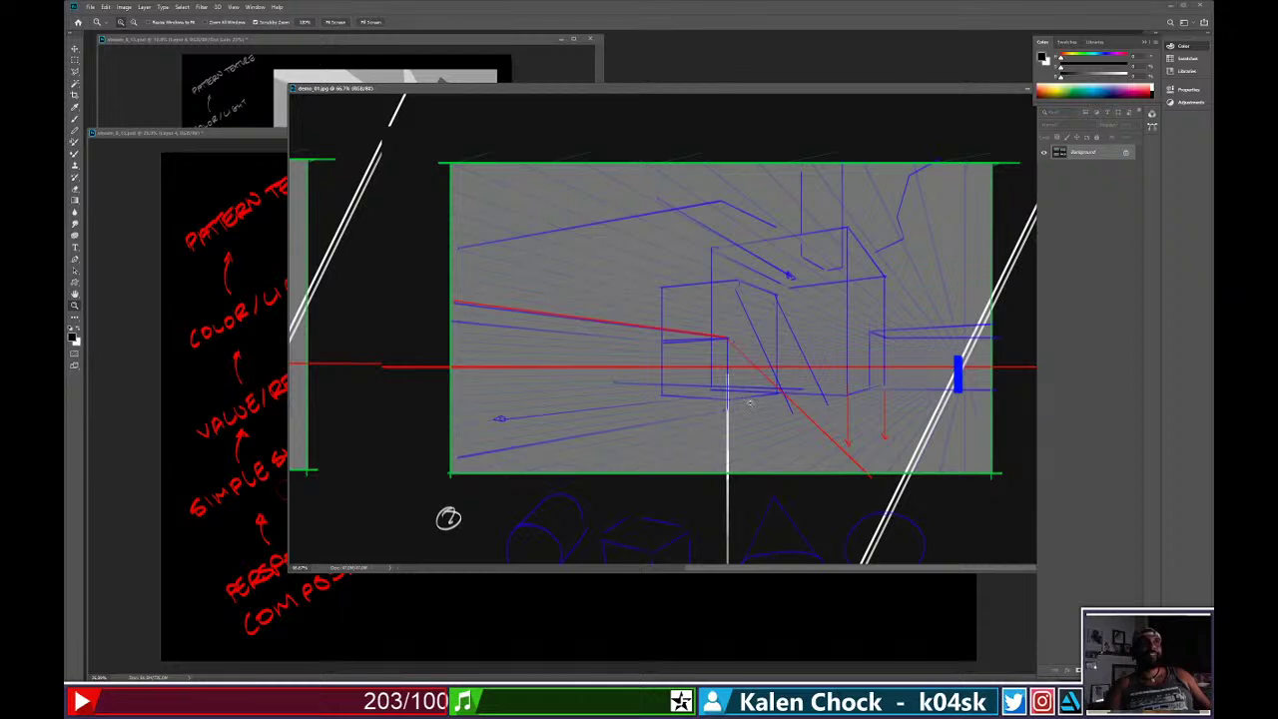
pyautogui.moveTo(744, 442); pyautogui.dragTo(737, 407)
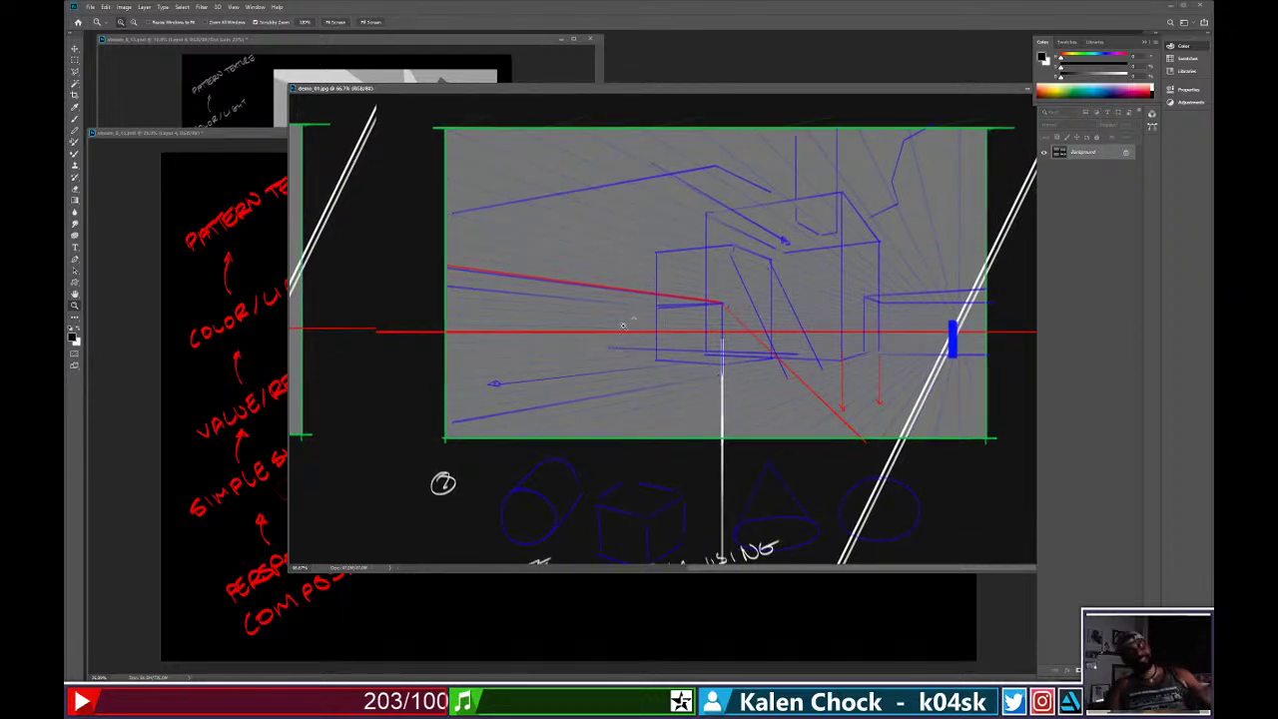
pyautogui.moveTo(498, 405)
pyautogui.mouseDown()
pyautogui.moveTo(906, 389)
pyautogui.moveTo(725, 468)
pyautogui.mouseUp()
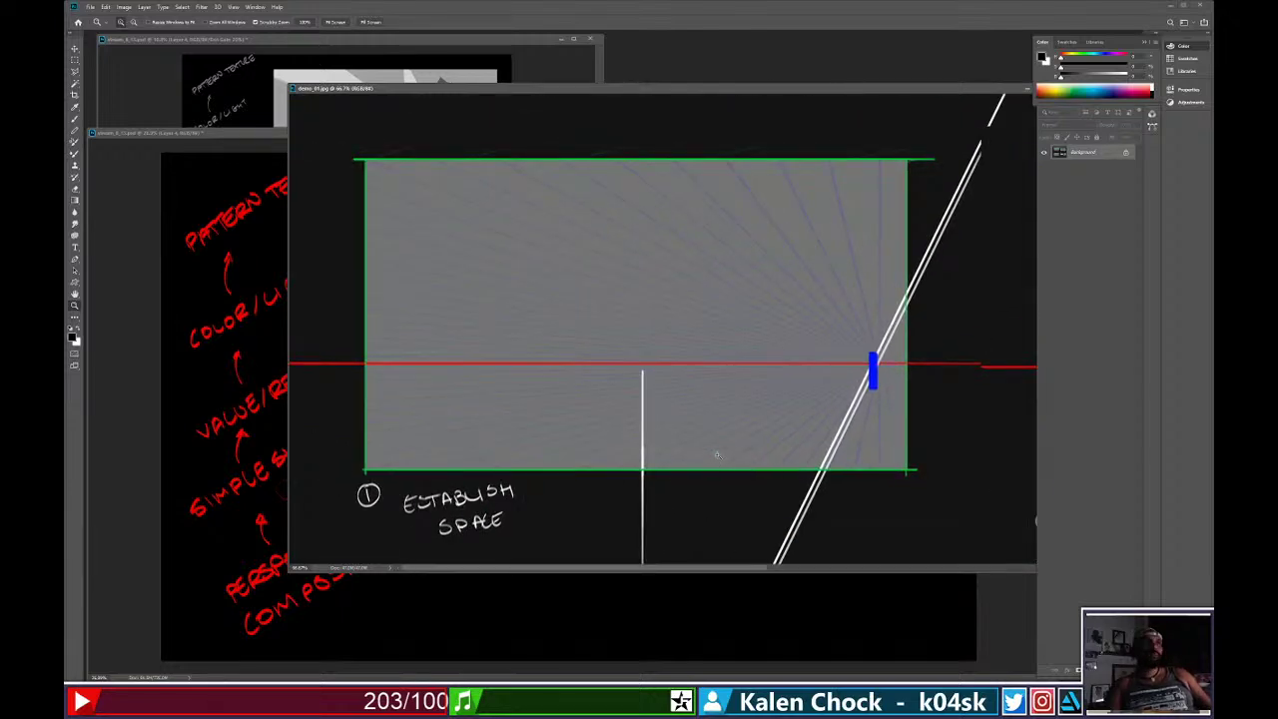
# Compare the fourth panel's grey values with the third panel's refined line drawing.
pyautogui.keyDown('alt'); pyautogui.click(795, 476); pyautogui.keyUp('alt')
pyautogui.keyDown('alt'); pyautogui.click(785, 481); pyautogui.keyUp('alt')
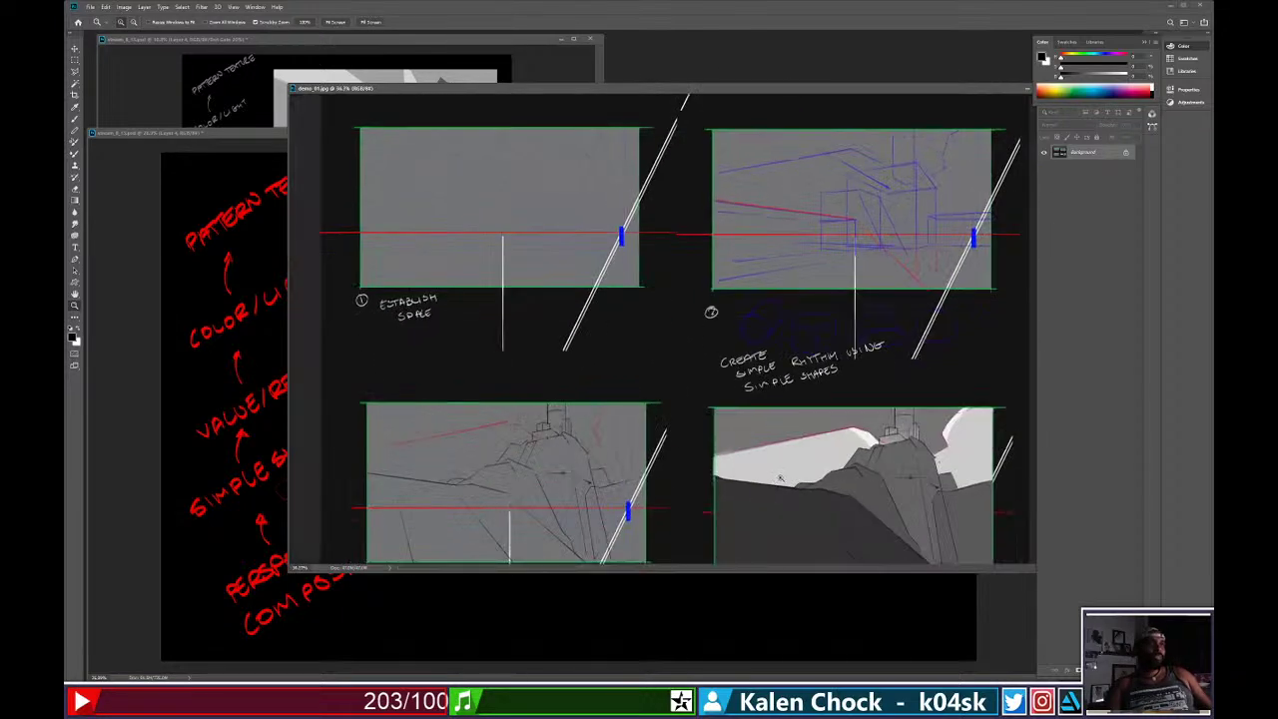
pyautogui.click(794, 478)
pyautogui.click(794, 479)
pyautogui.moveTo(890, 537); pyautogui.dragTo(727, 402)
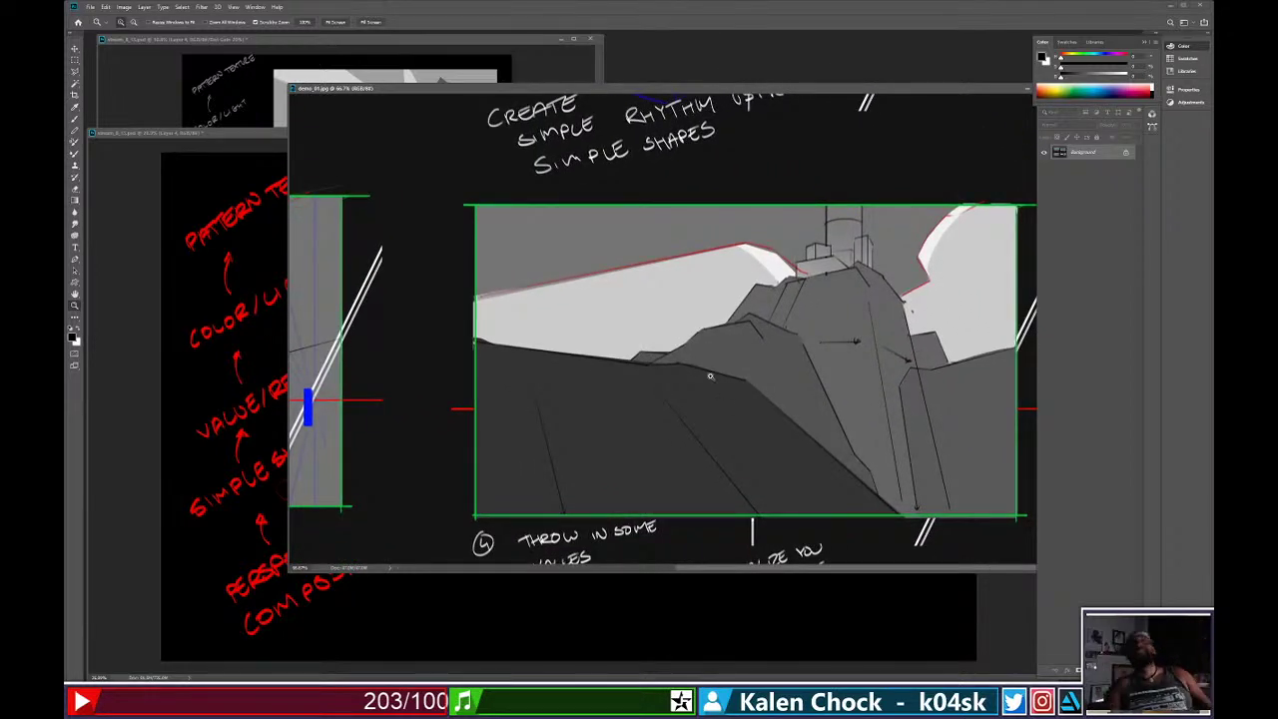
pyautogui.moveTo(565, 368); pyautogui.dragTo(843, 374)
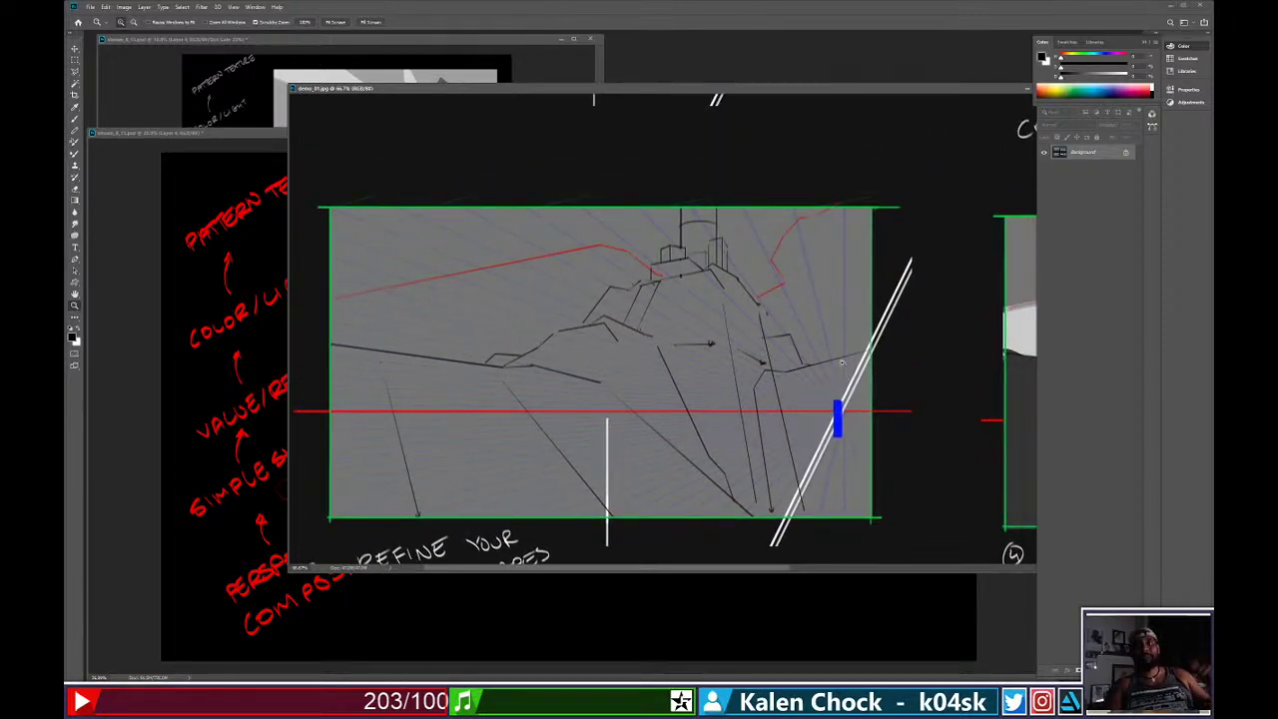
# In the purple tower landscape document, shift the pale cloud layer slightly to the right behind the tower.
pyautogui.click(263, 331)
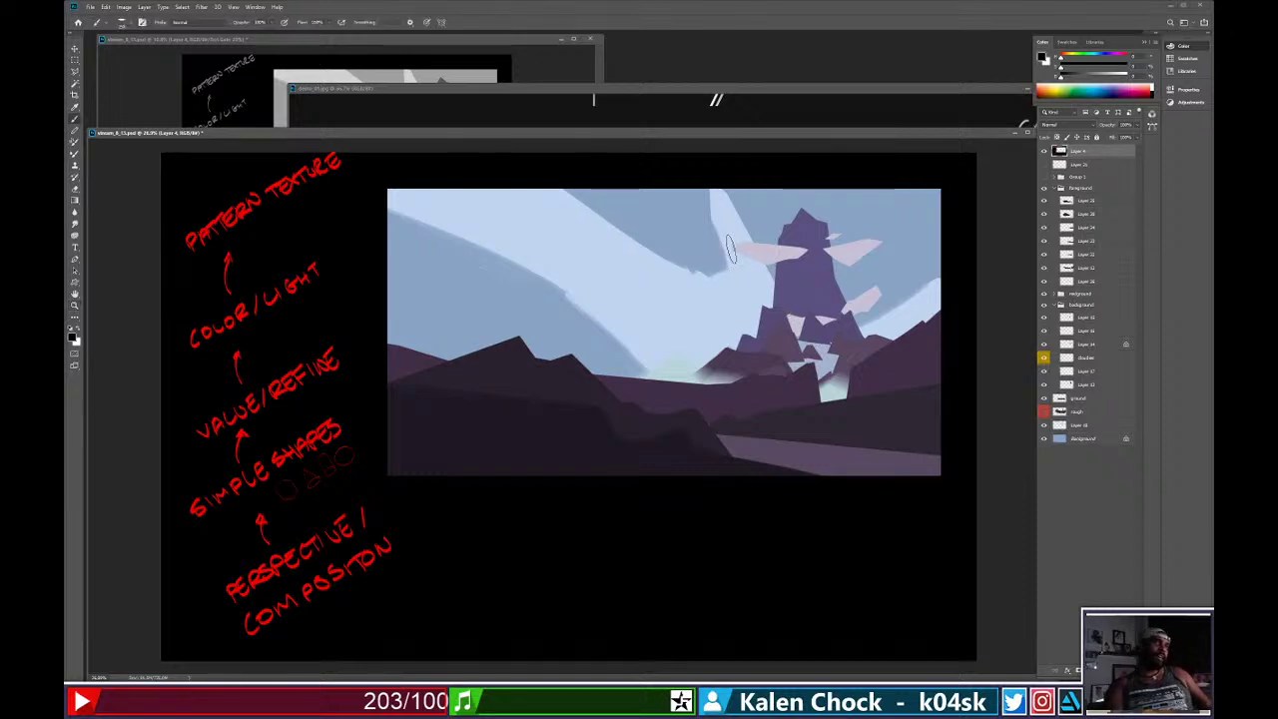
pyautogui.press('v')
pyautogui.click(756, 295)
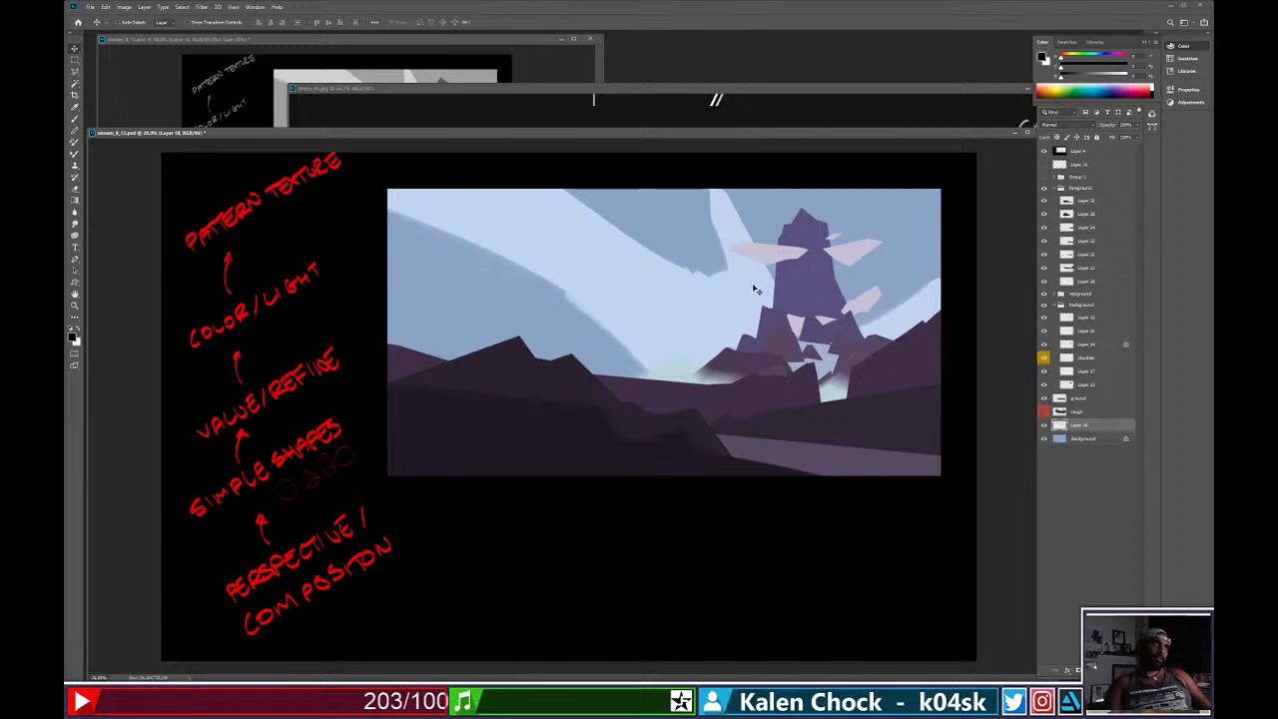
pyautogui.moveTo(741, 295); pyautogui.dragTo(762, 295)
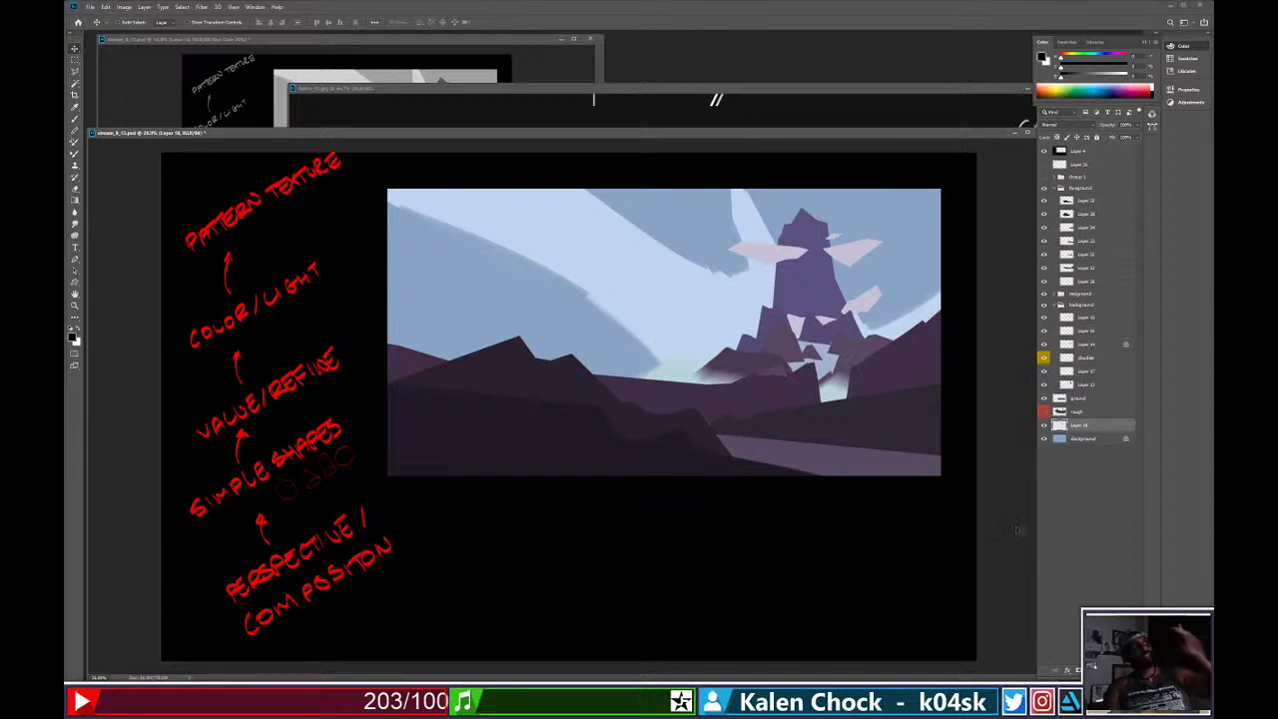
# Return to demo_01.jpg and view all four process panels together.
pyautogui.click(669, 97)
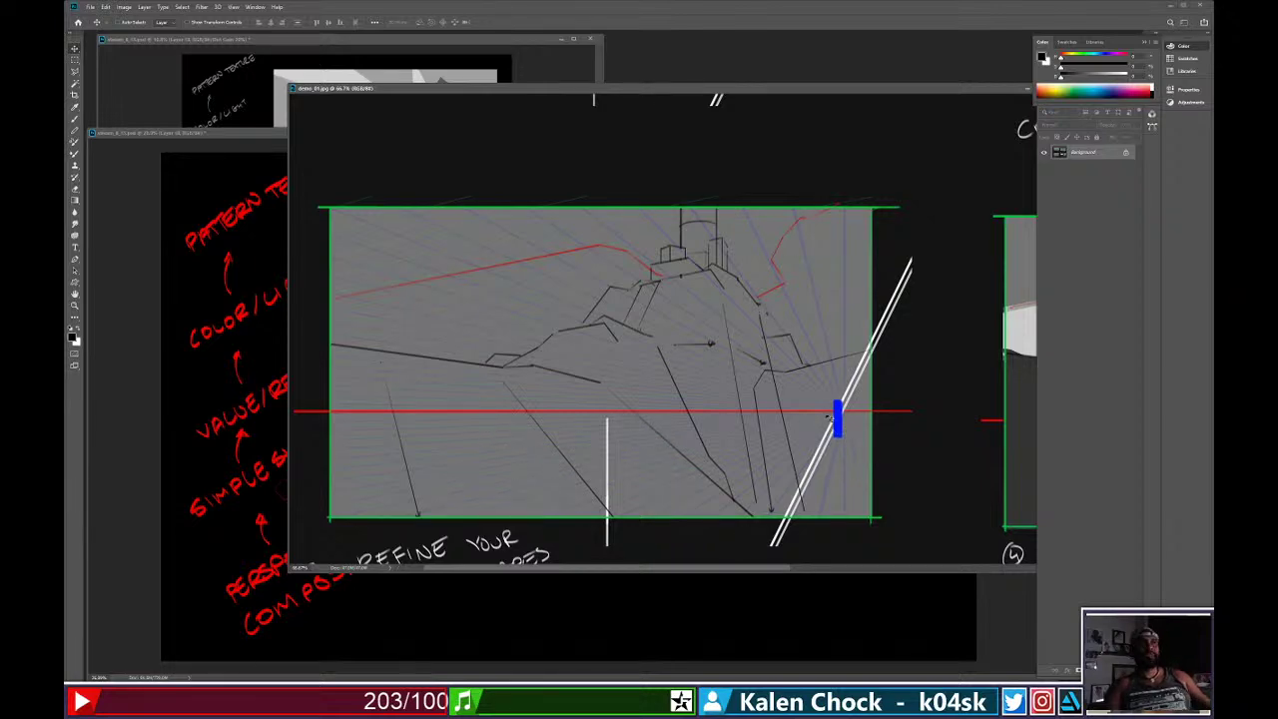
pyautogui.moveTo(870, 433); pyautogui.dragTo(799, 438)
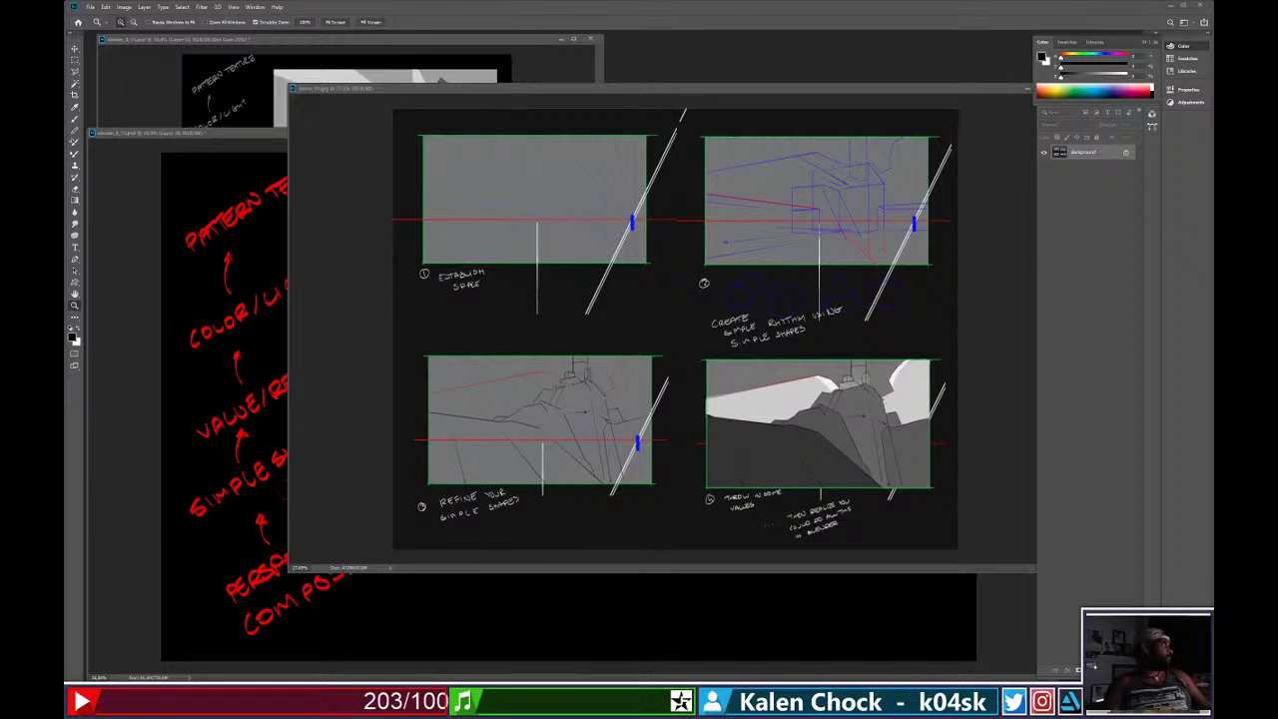
# Switch to the YouTube browser window, skim through the Kena: Bridge of Spirits announcement trailer, and move the window out of view.
pyautogui.moveTo(64, 477); pyautogui.dragTo(850, 160)
pyautogui.click(326, 536)
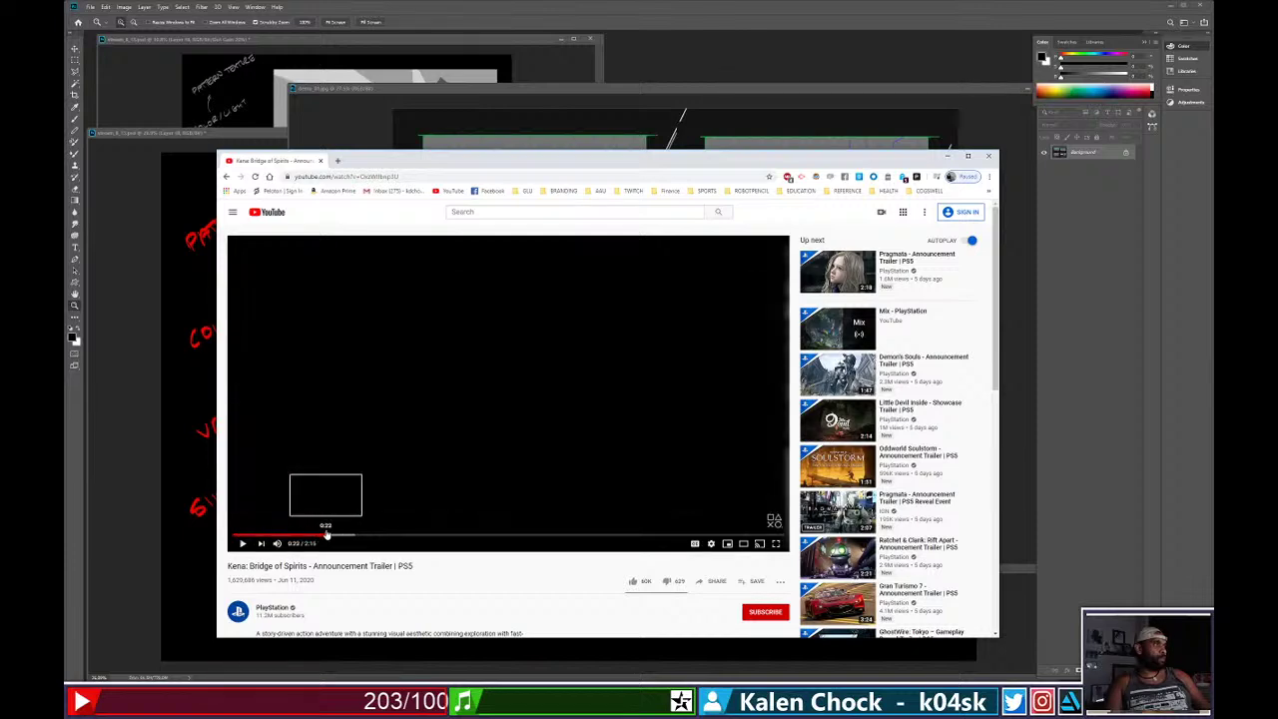
pyautogui.moveTo(327, 536); pyautogui.dragTo(479, 536)
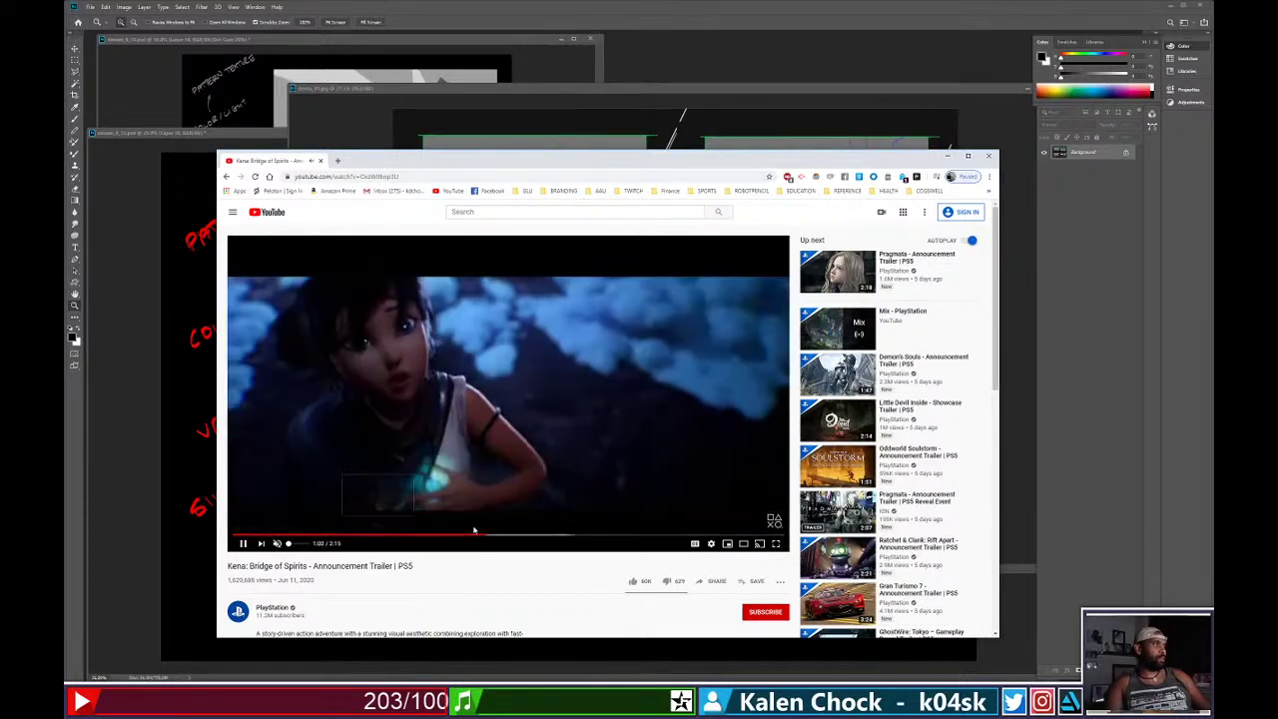
pyautogui.click(556, 539)
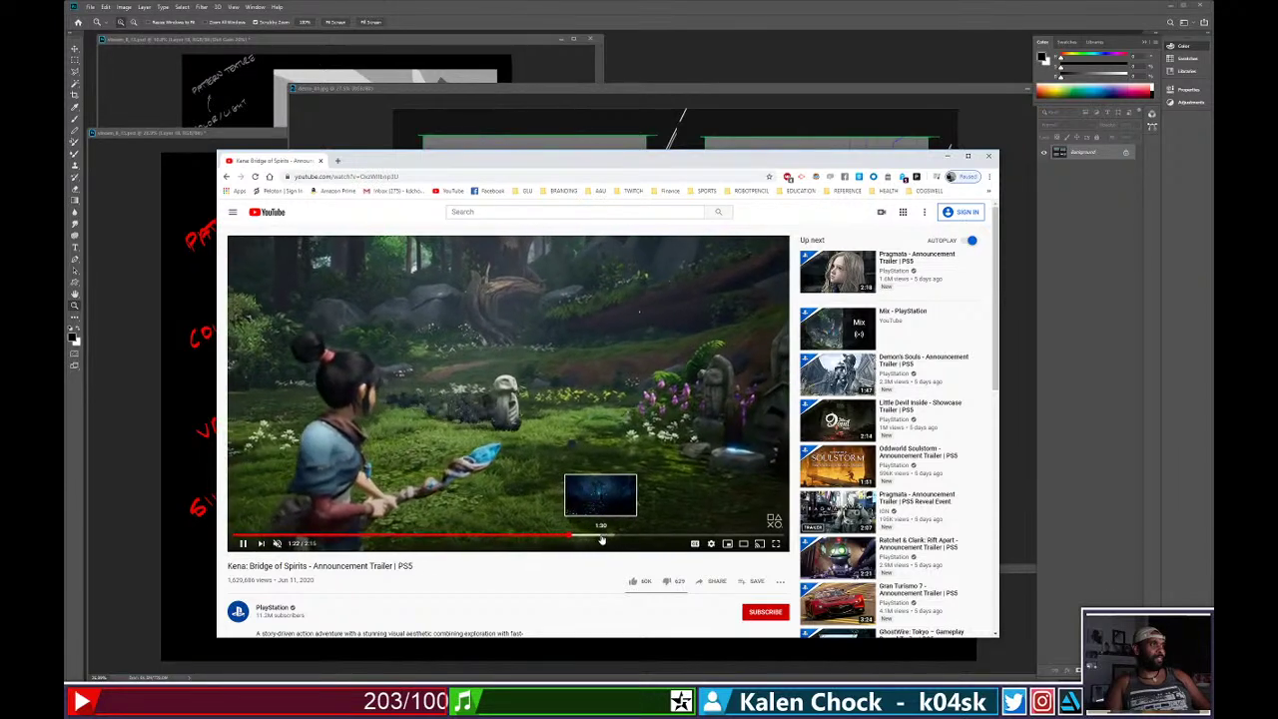
pyautogui.click(606, 539)
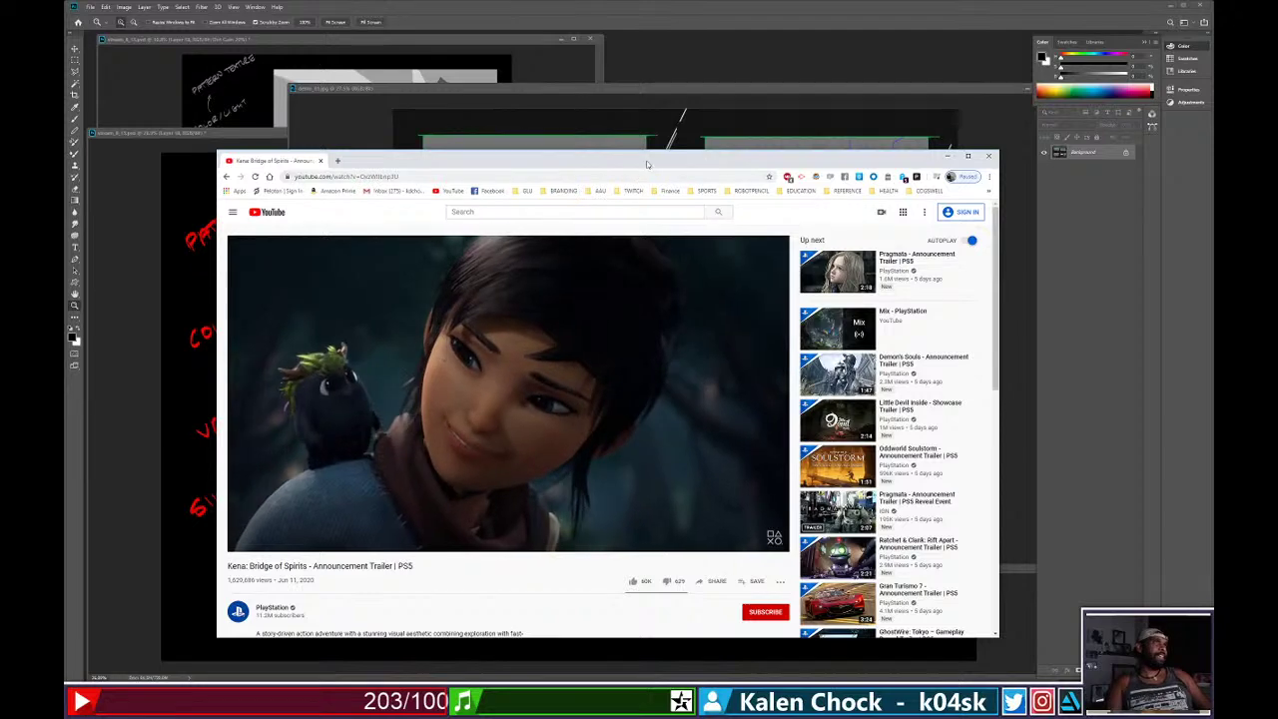
pyautogui.moveTo(653, 161); pyautogui.dragTo(63, 298)
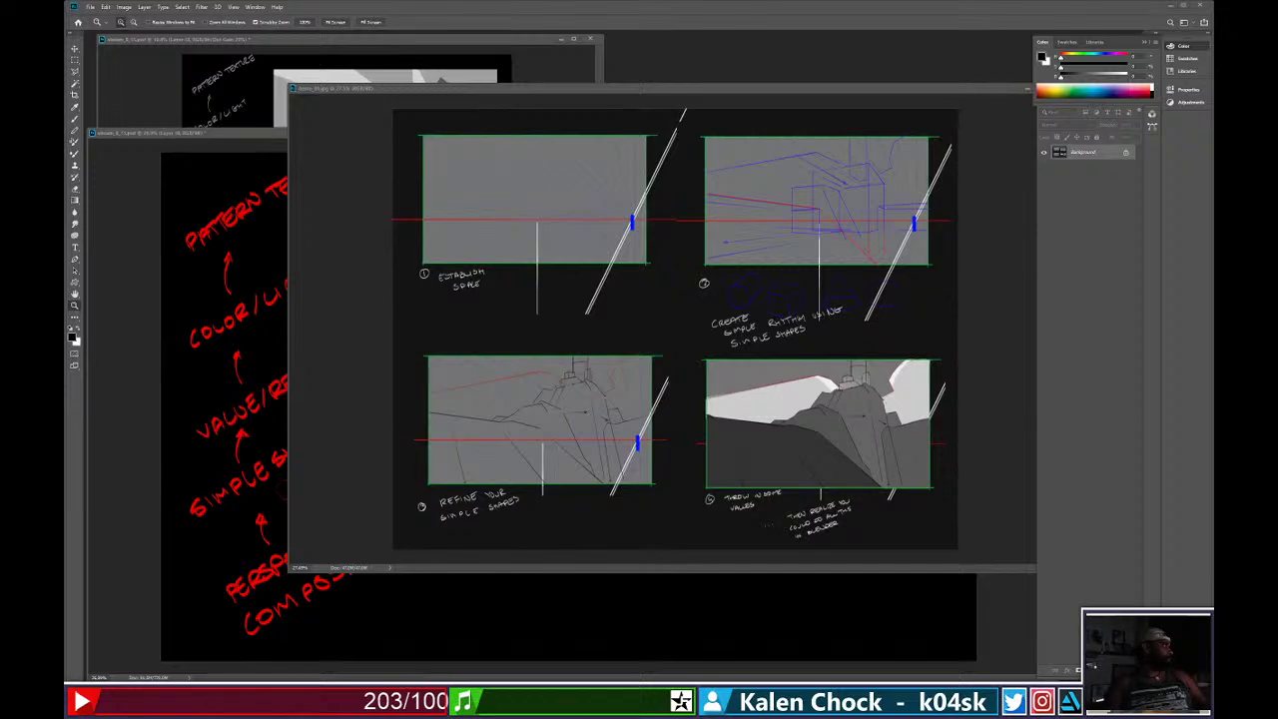
# Bring up the ArtStation browser window and compare the sunny and stormy Kena: Bridge of Spirits landscape paintings.
pyautogui.moveTo(66, 314); pyautogui.dragTo(761, 151)
pyautogui.scroll(-4, 727, 246)
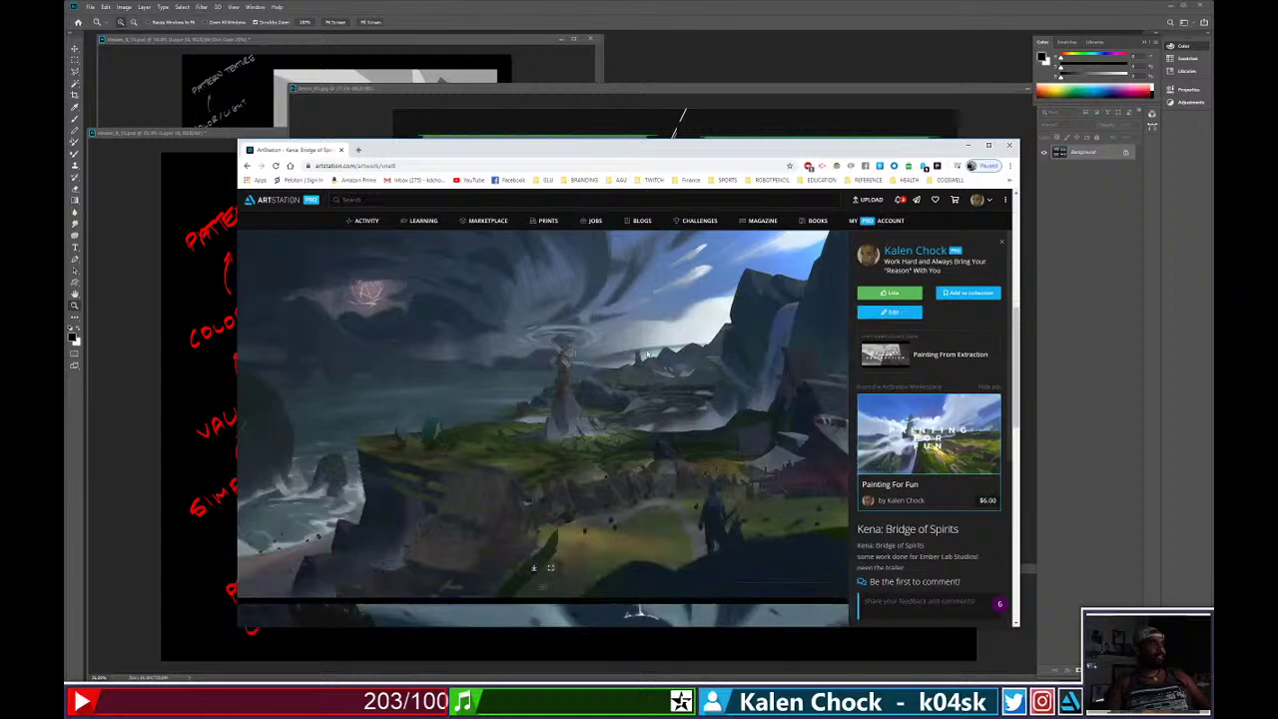
pyautogui.scroll(1, 584, 428)
pyautogui.scroll(-4, 535, 405)
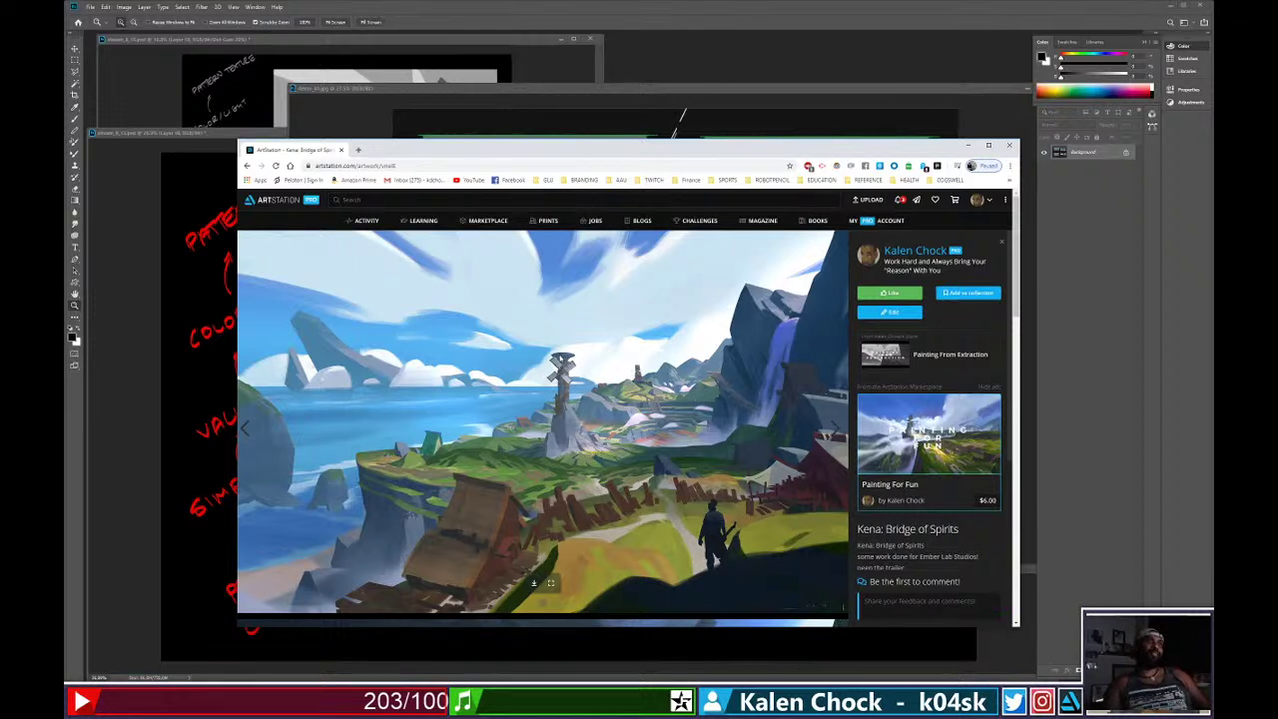
pyautogui.scroll(-2, 555, 378)
pyautogui.scroll(2, 559, 389)
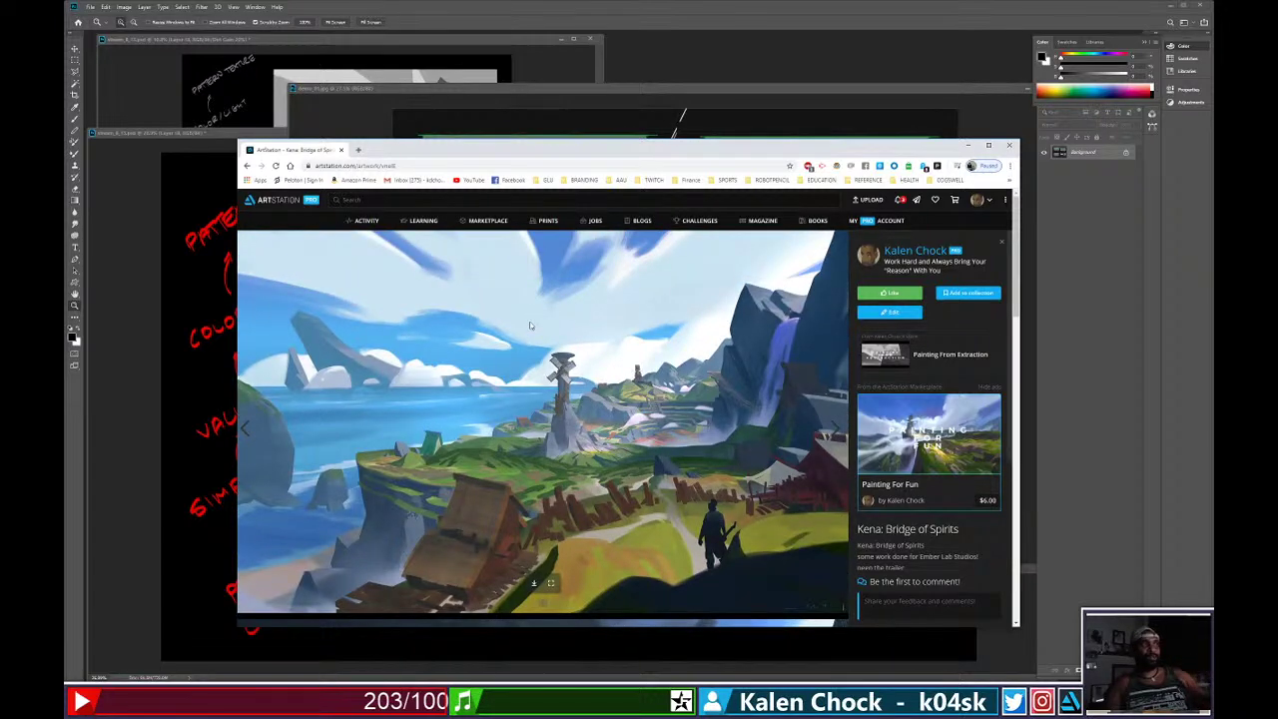
pyautogui.scroll(-4, 530, 324)
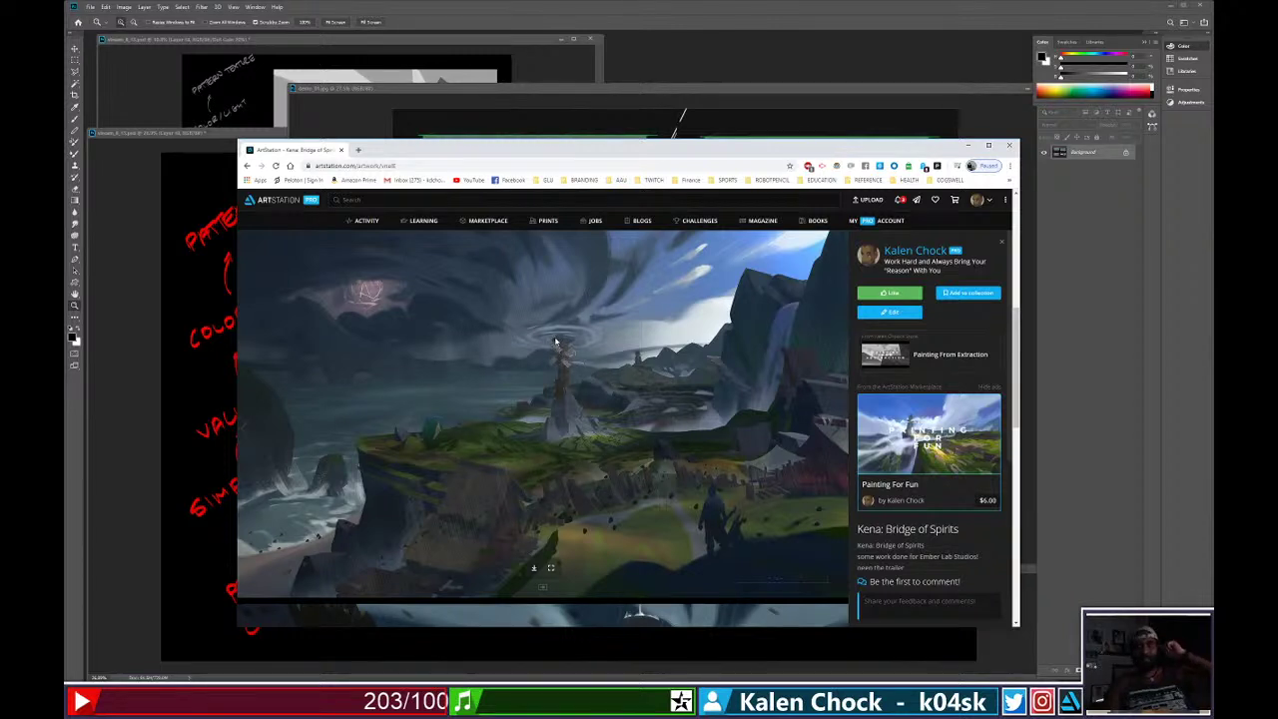
pyautogui.scroll(4, 554, 340)
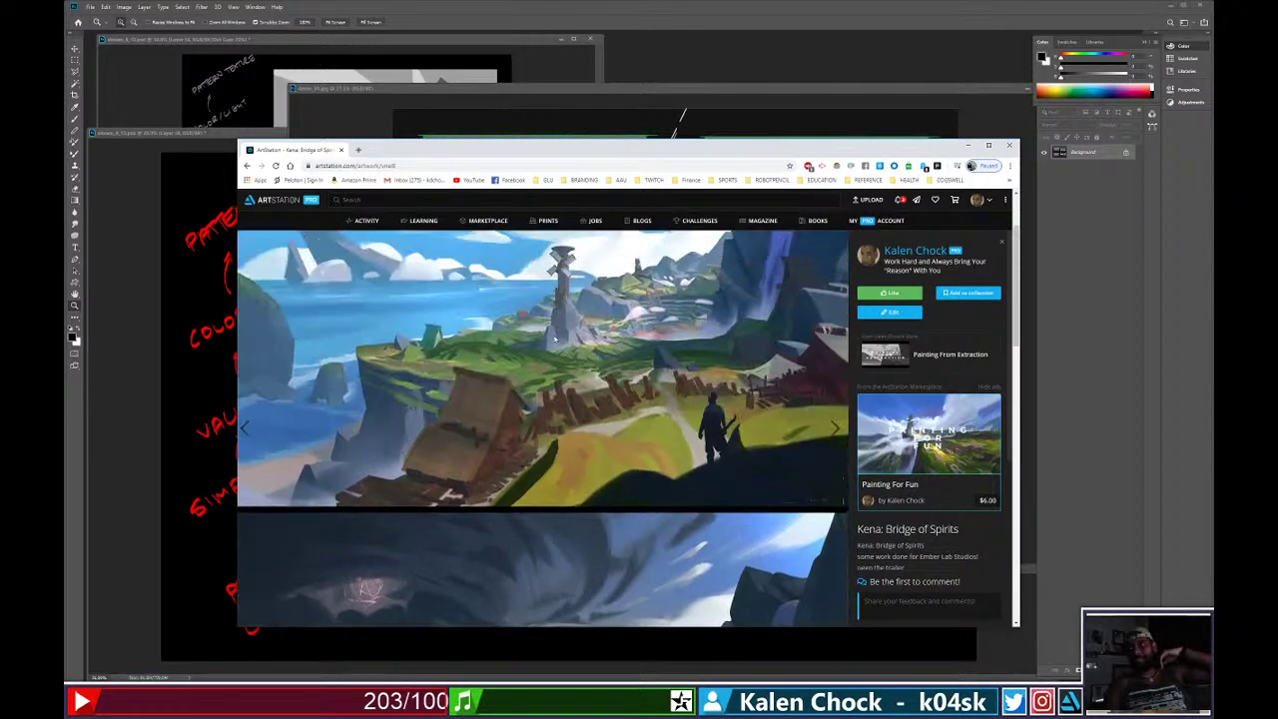
# Compare the stormy and sunny Kena: Bridge of Spirits paintings once more and move the ArtStation window out of view.
pyautogui.scroll(-8, 554, 340)
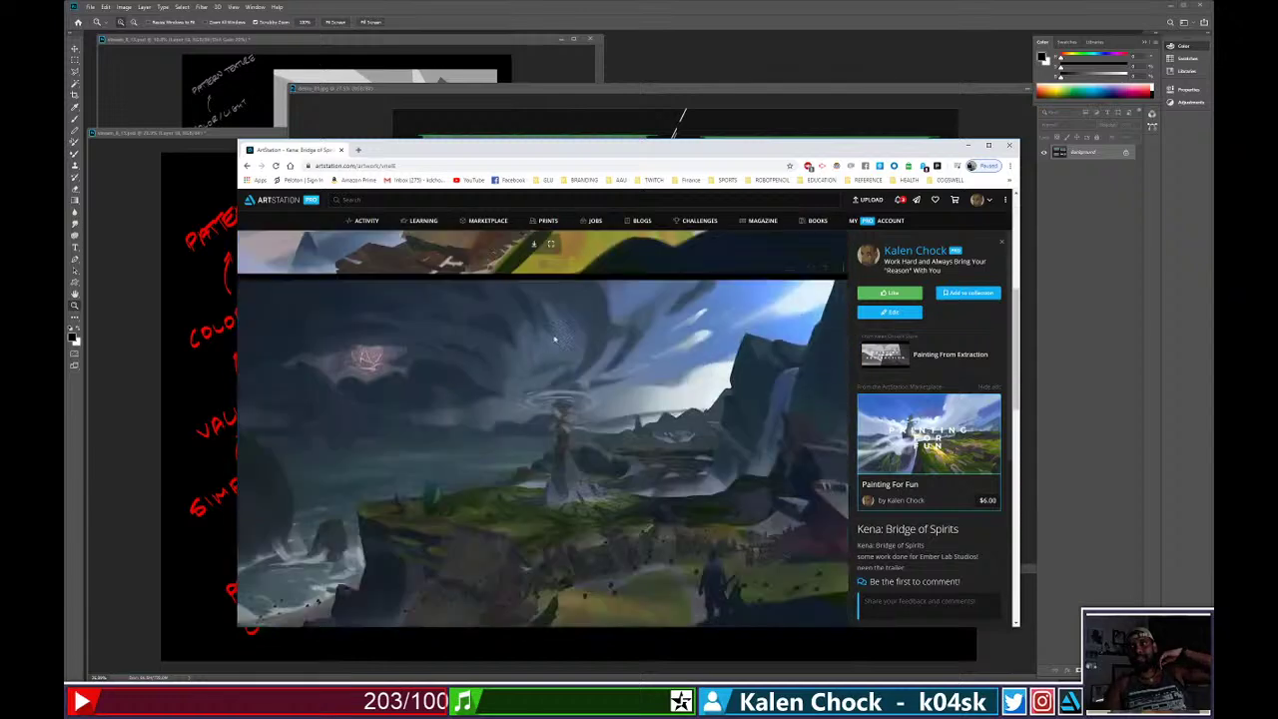
pyautogui.scroll(8, 555, 340)
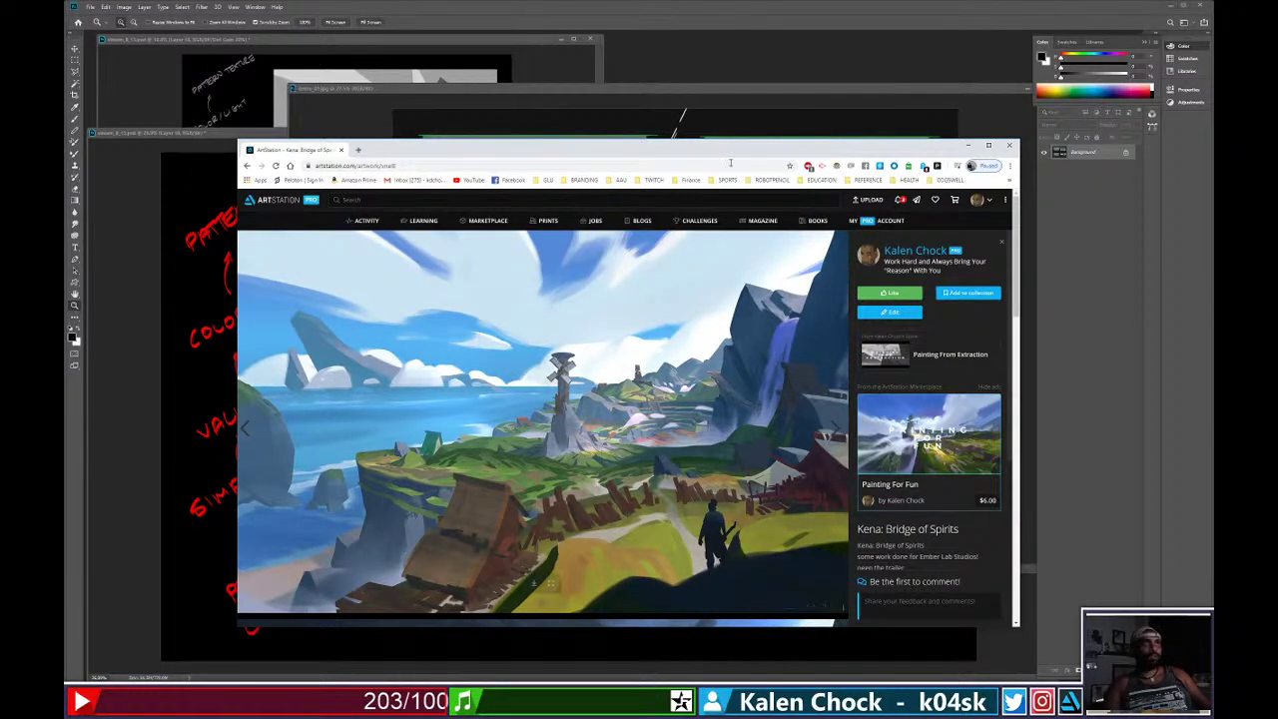
pyautogui.moveTo(755, 150); pyautogui.dragTo(65, 399)
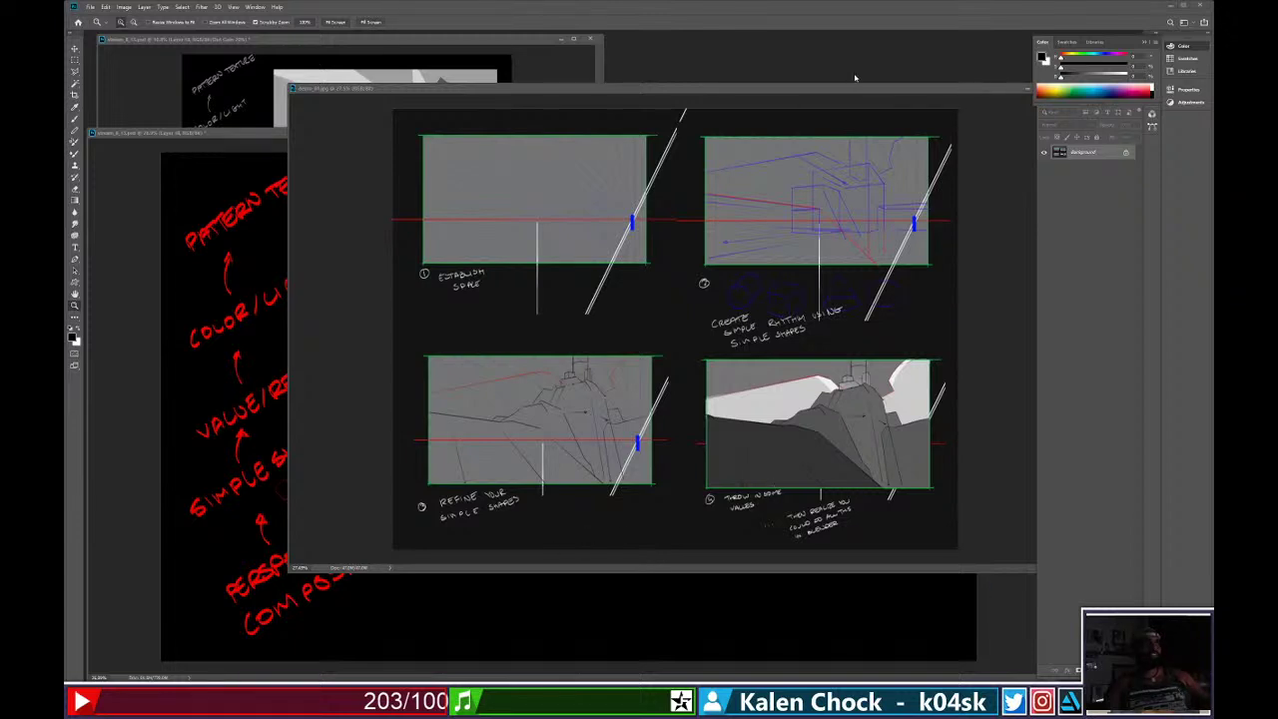
# Close demo_01.jpg and shrink the grayscale preview window so it mainly frames the tower landscape.
pyautogui.moveTo(847, 89); pyautogui.dragTo(700, 258)
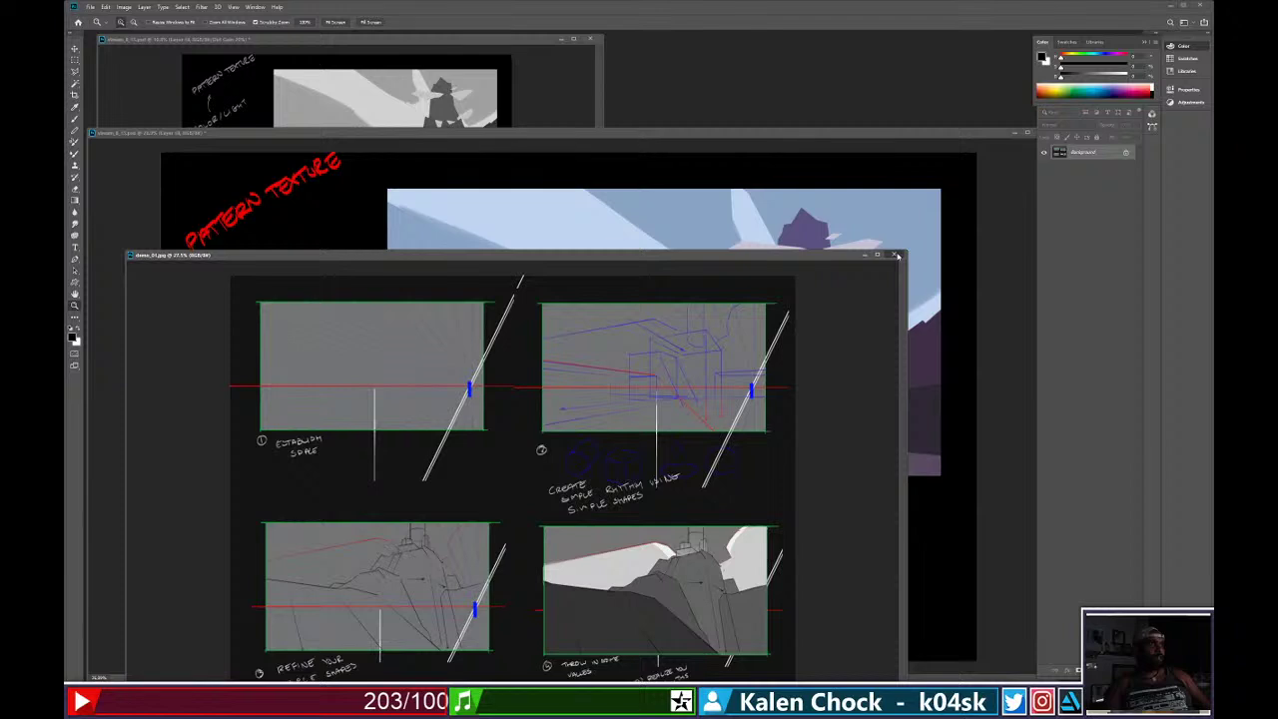
pyautogui.click(895, 256)
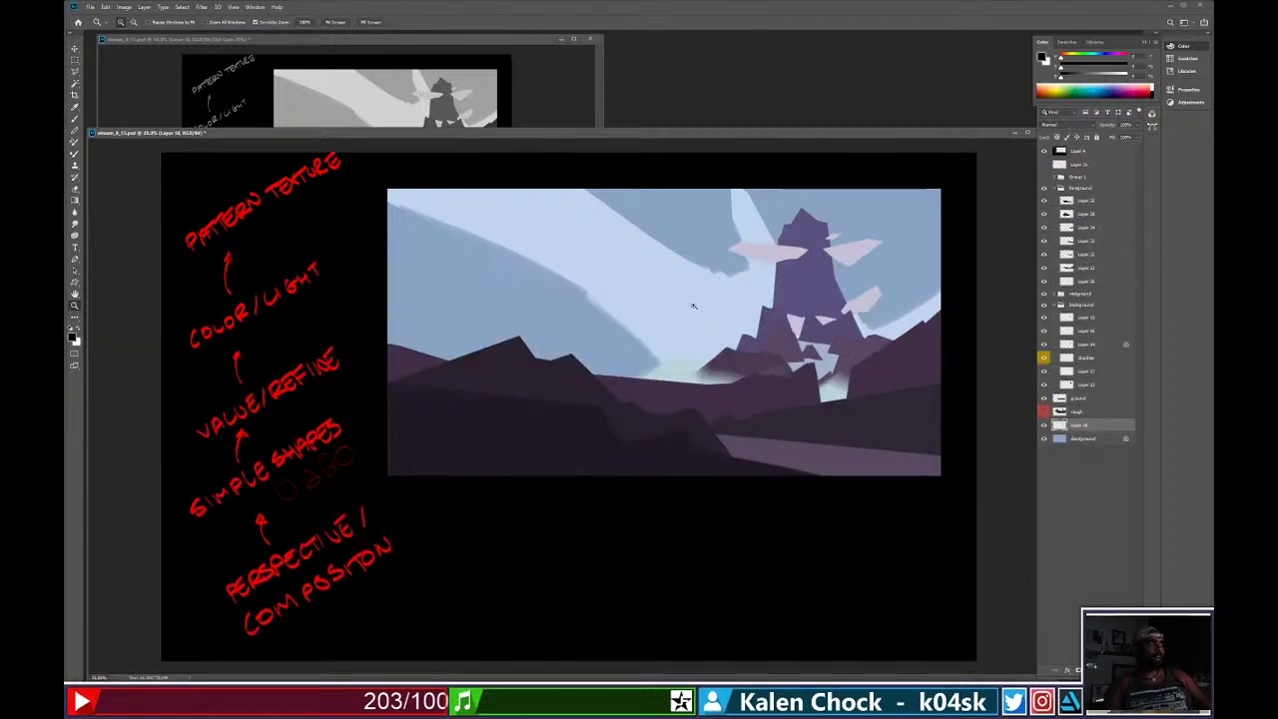
pyautogui.moveTo(508, 126); pyautogui.dragTo(510, 272)
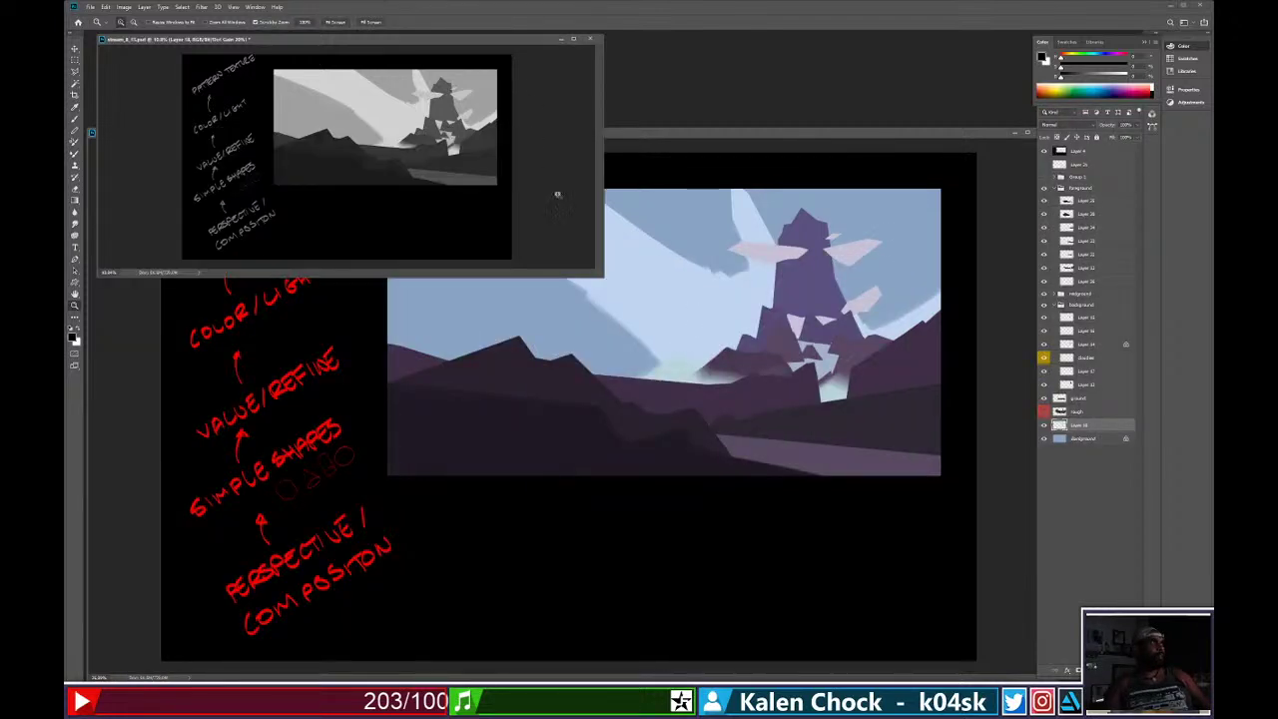
pyautogui.moveTo(602, 277); pyautogui.dragTo(416, 182)
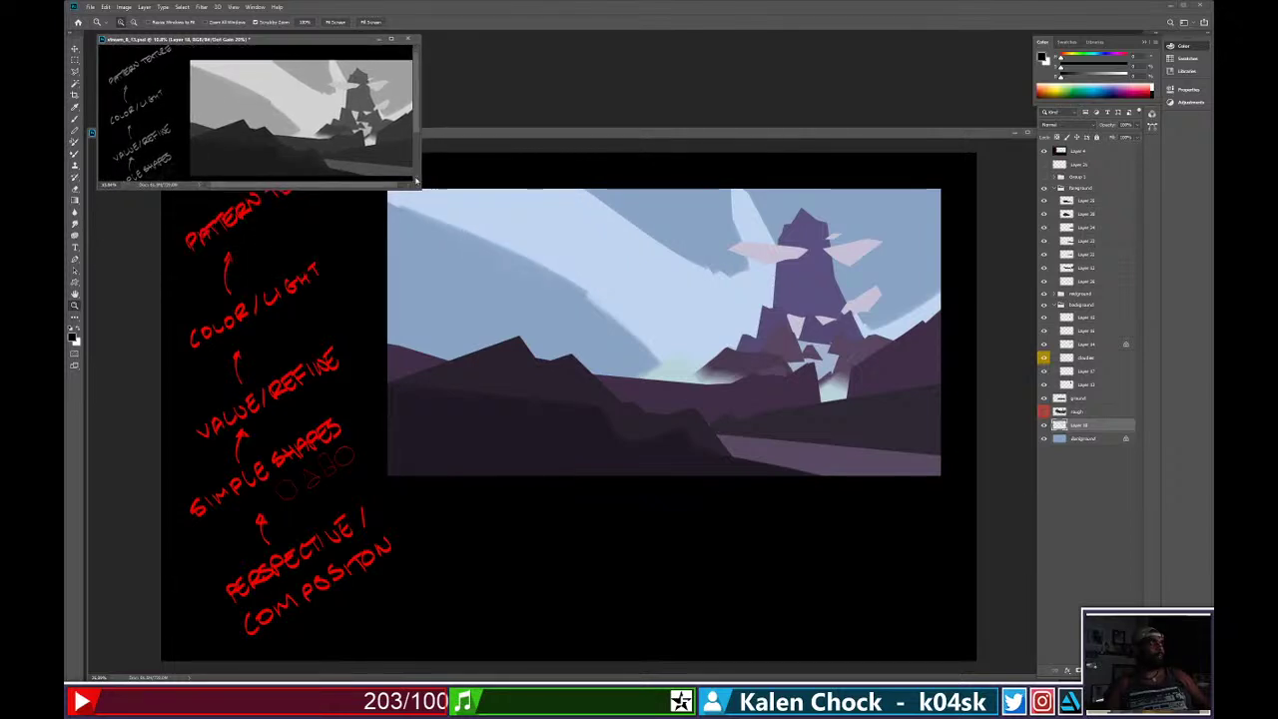
pyautogui.moveTo(359, 151)
pyautogui.mouseDown()
pyautogui.moveTo(344, 152)
pyautogui.moveTo(352, 139)
pyautogui.mouseUp()
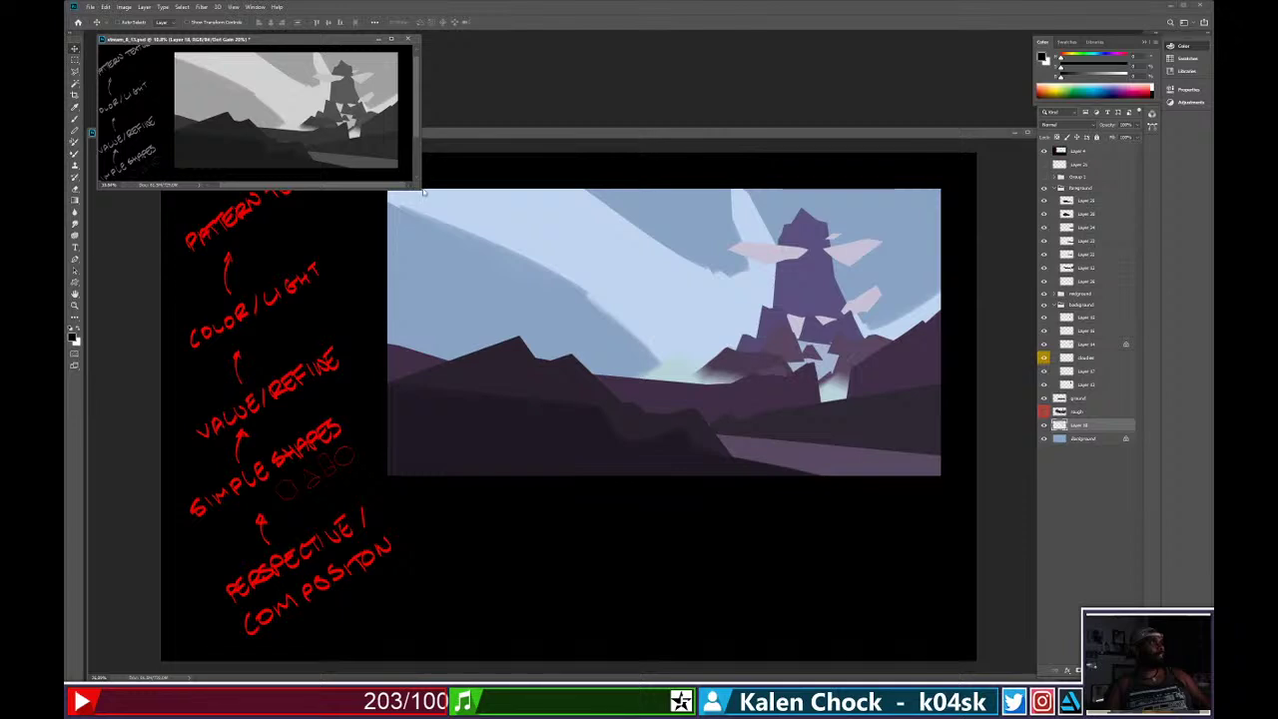
pyautogui.moveTo(416, 185); pyautogui.dragTo(407, 184)
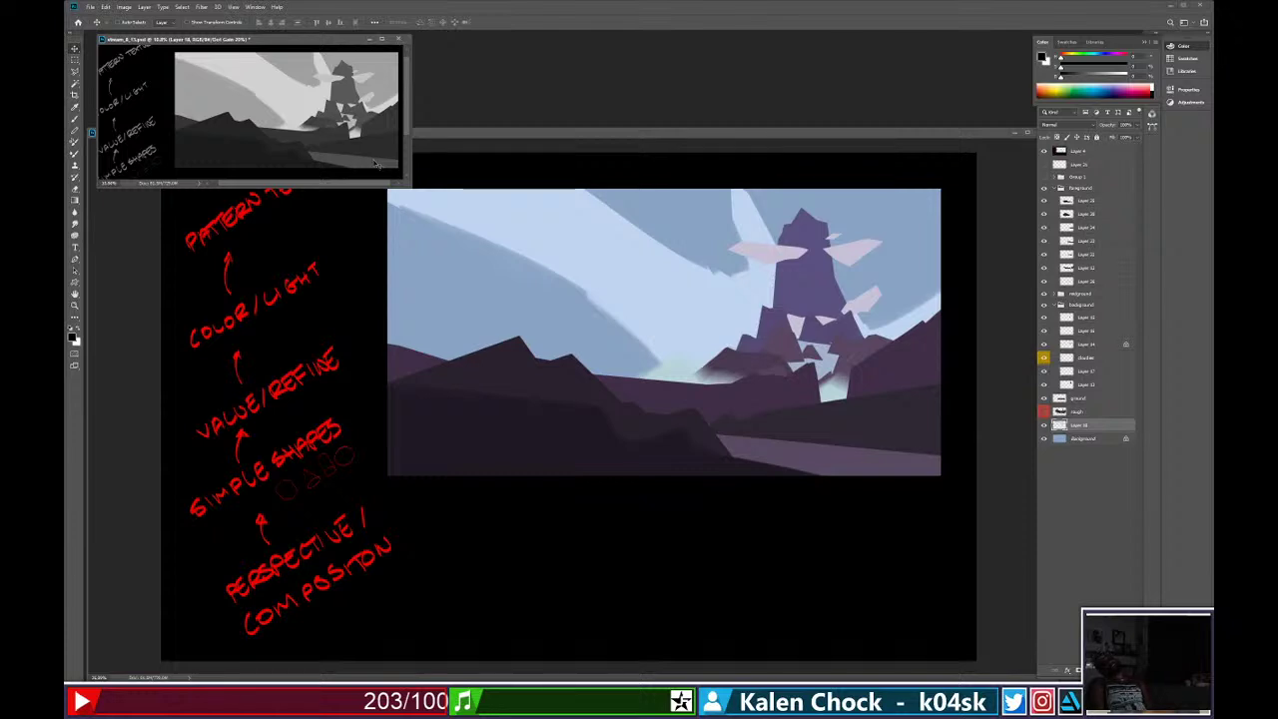
# Flip the canvas of the tower landscape horizontally.
pyautogui.click(124, 8)
pyautogui.moveTo(164, 92)
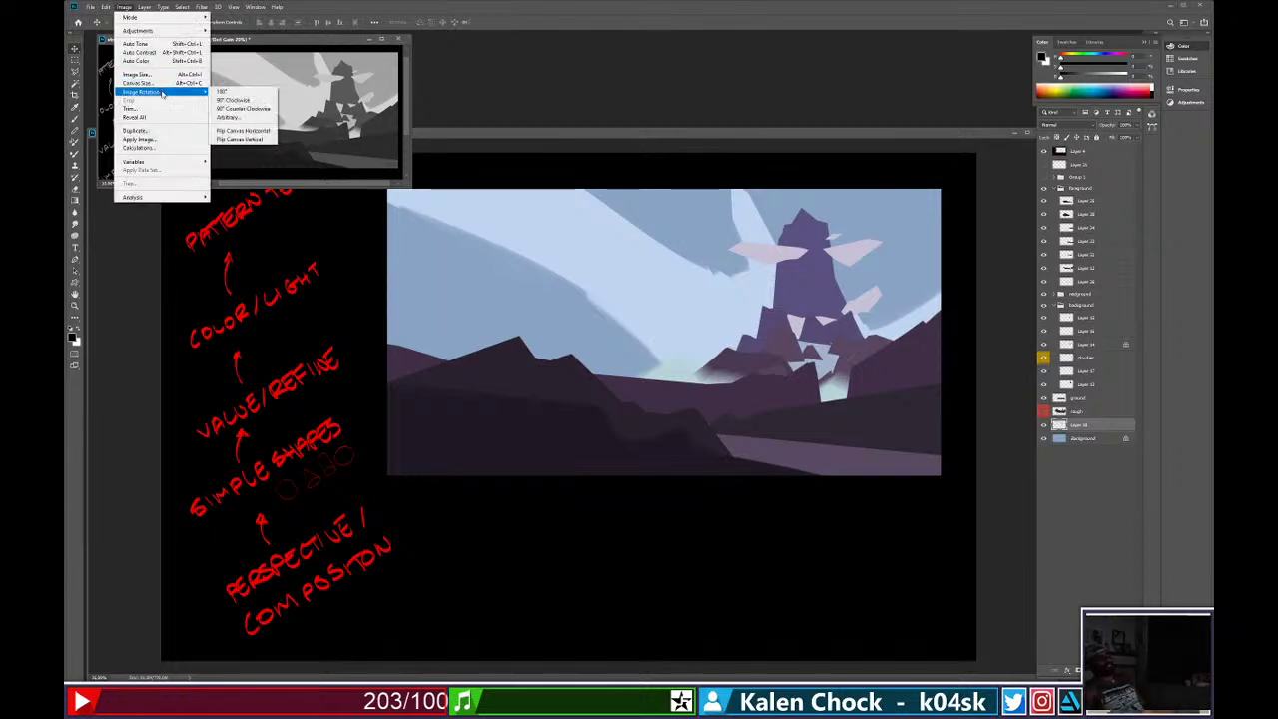
pyautogui.click(244, 131)
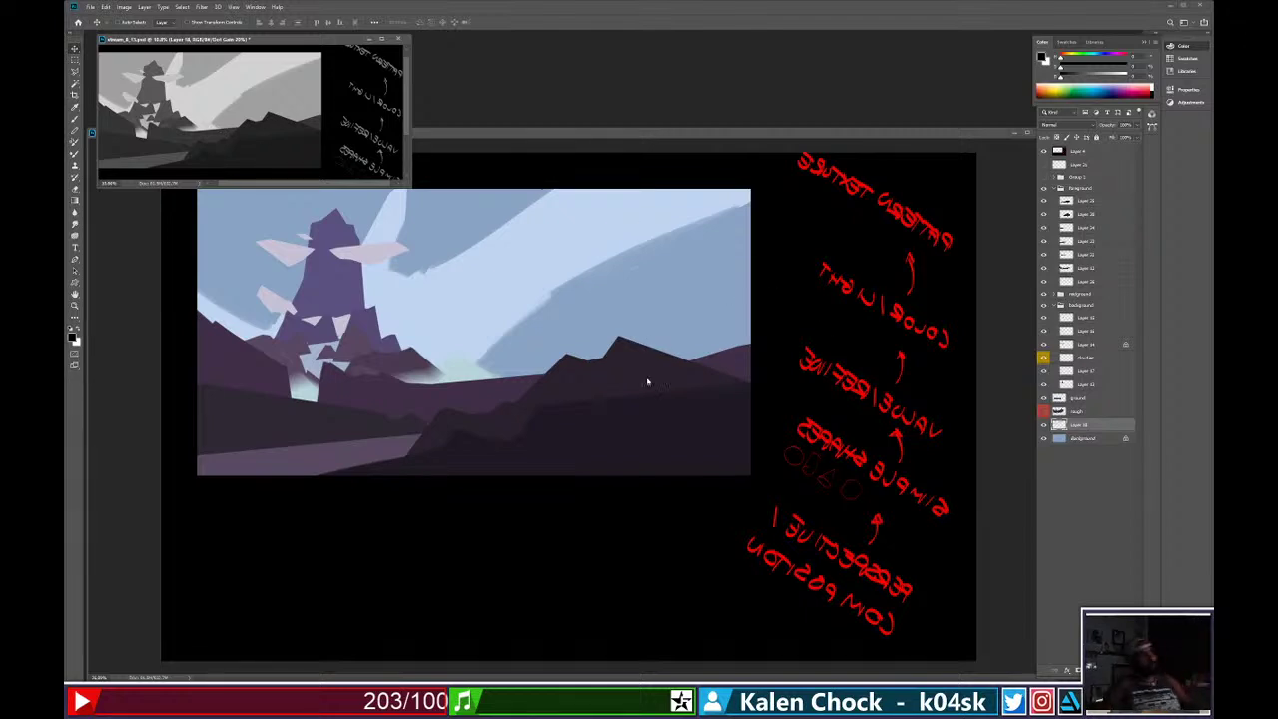
# On the purple ridge layer, outline a jagged rising ridge behind the dark hill and fill it with the ridge's sampled purple.
pyautogui.click(500, 396)
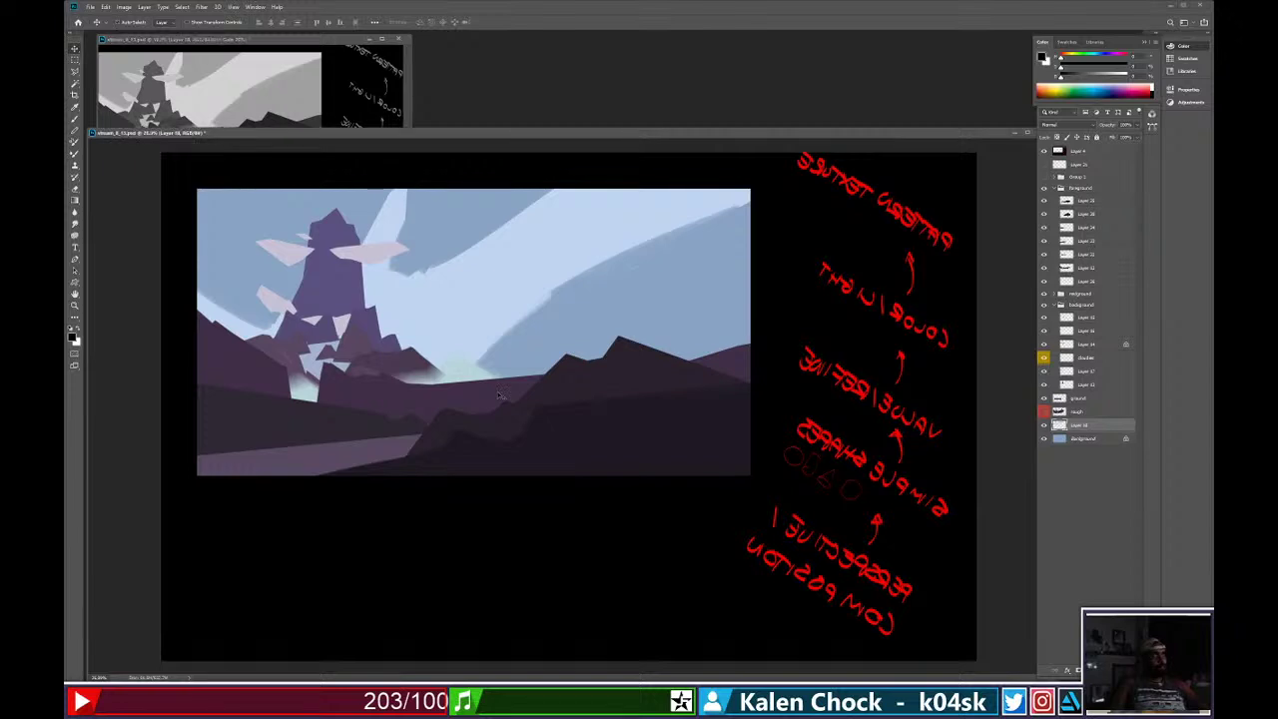
pyautogui.keyDown('ctrl'); pyautogui.click(479, 395); pyautogui.keyUp('ctrl')
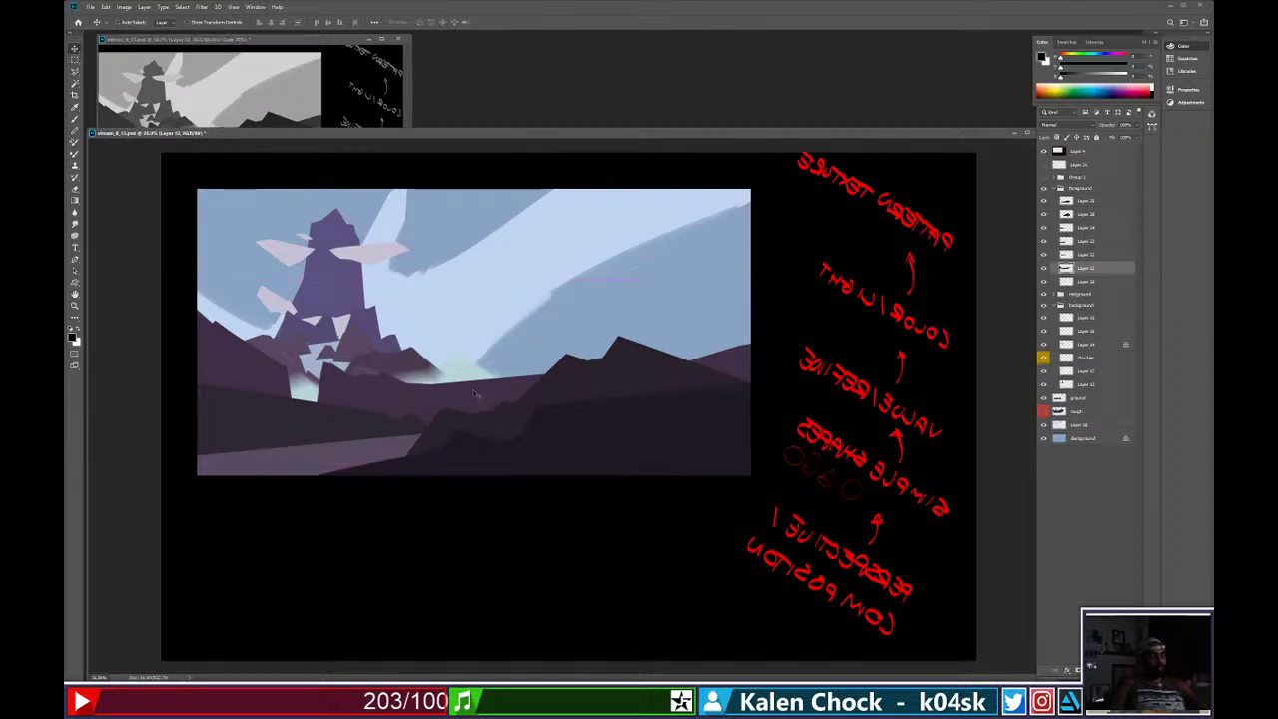
pyautogui.press('l')
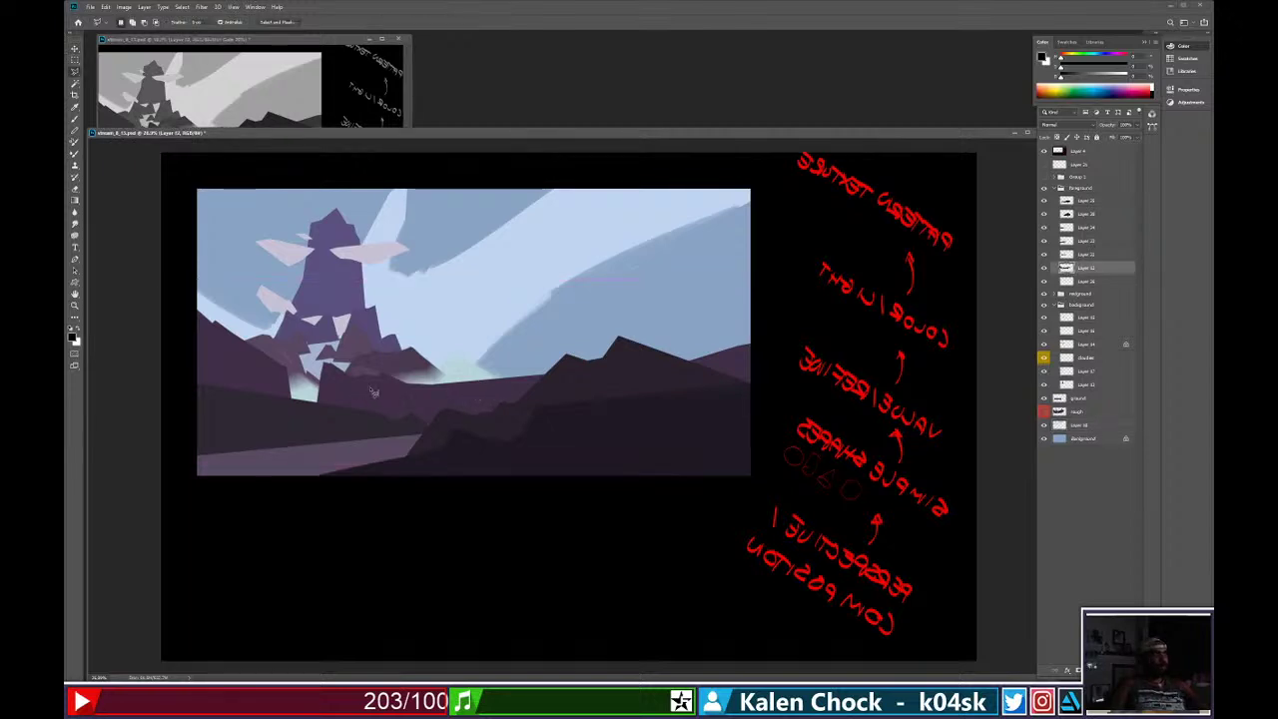
pyautogui.click(438, 373)
pyautogui.click(464, 376)
pyautogui.click(507, 357)
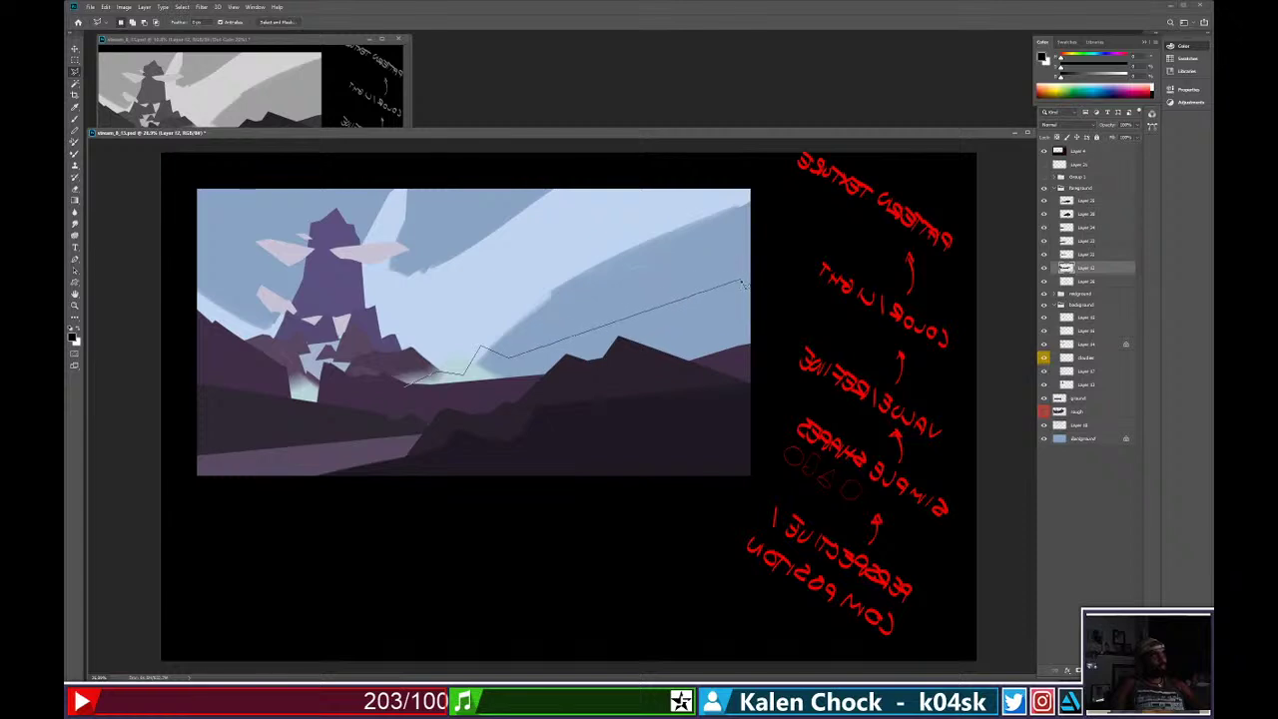
pyautogui.click(755, 290)
pyautogui.click(767, 403)
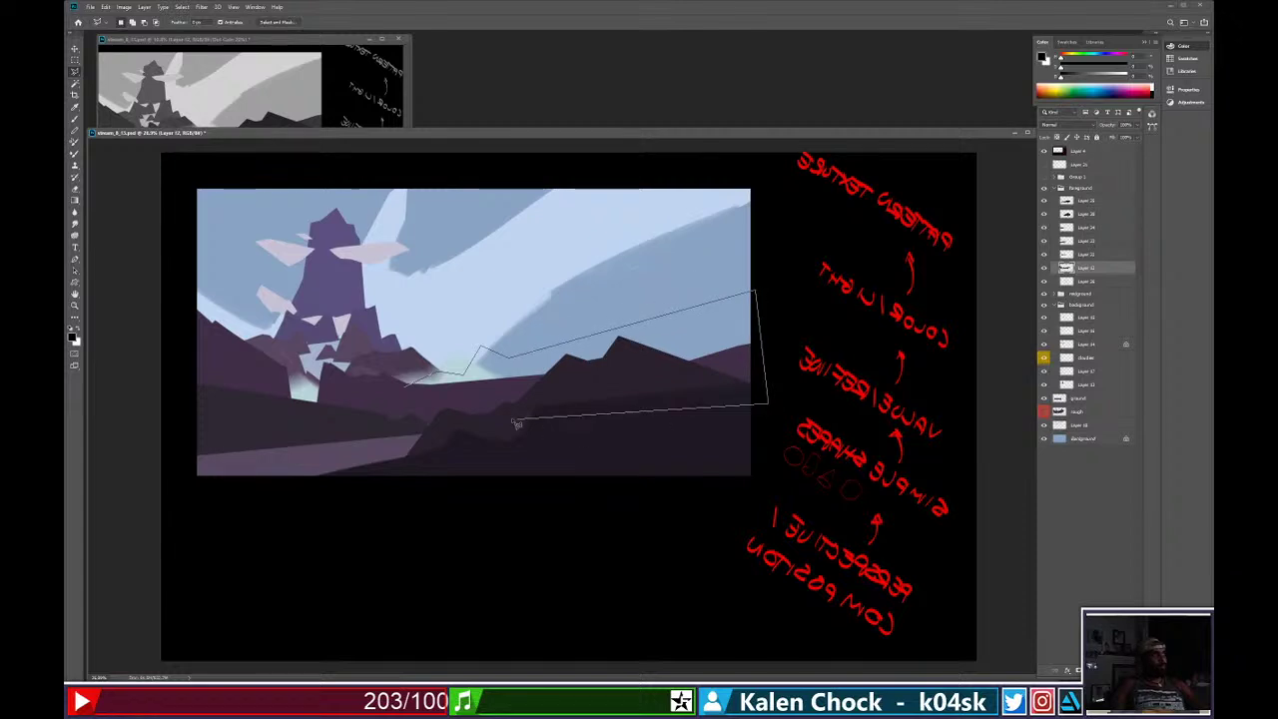
pyautogui.doubleClick(413, 406)
pyautogui.press('b')
pyautogui.keyDown('alt'); pyautogui.click(468, 391); pyautogui.keyUp('alt')
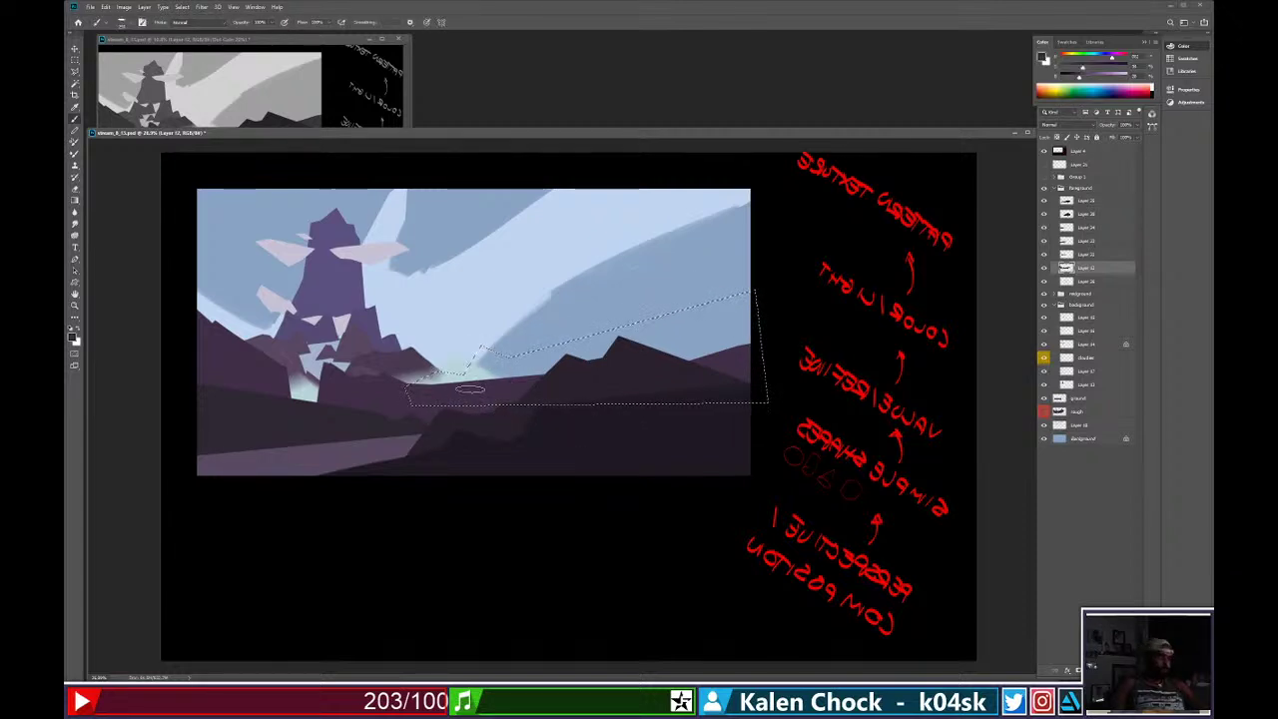
pyautogui.hotkey('alt', 'BackSpace')
pyautogui.hotkey('ctrl', 'd')
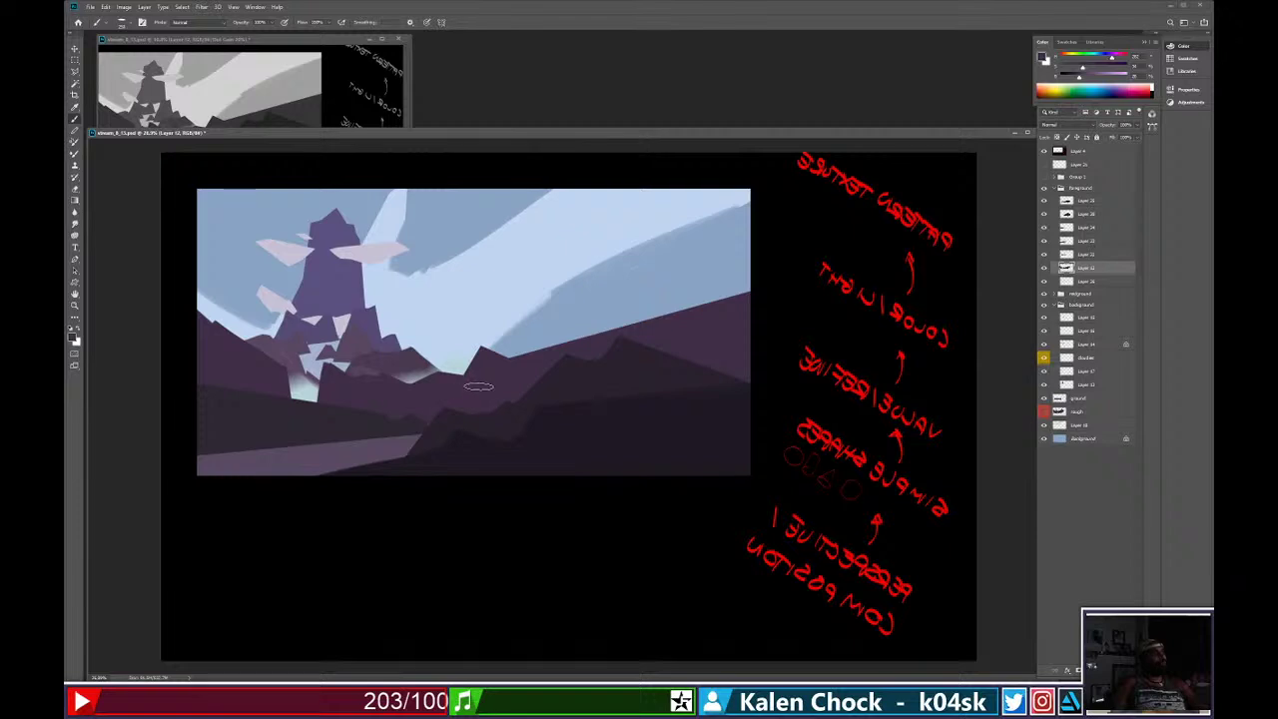
# Try shifting the whole purple ridge layer slightly to the right.
pyautogui.hotkey('ctrl', 'shift', 'd')
pyautogui.press('v')
pyautogui.moveTo(425, 386)
pyautogui.mouseDown()
pyautogui.moveTo(481, 387)
pyautogui.moveTo(469, 391)
pyautogui.mouseUp()
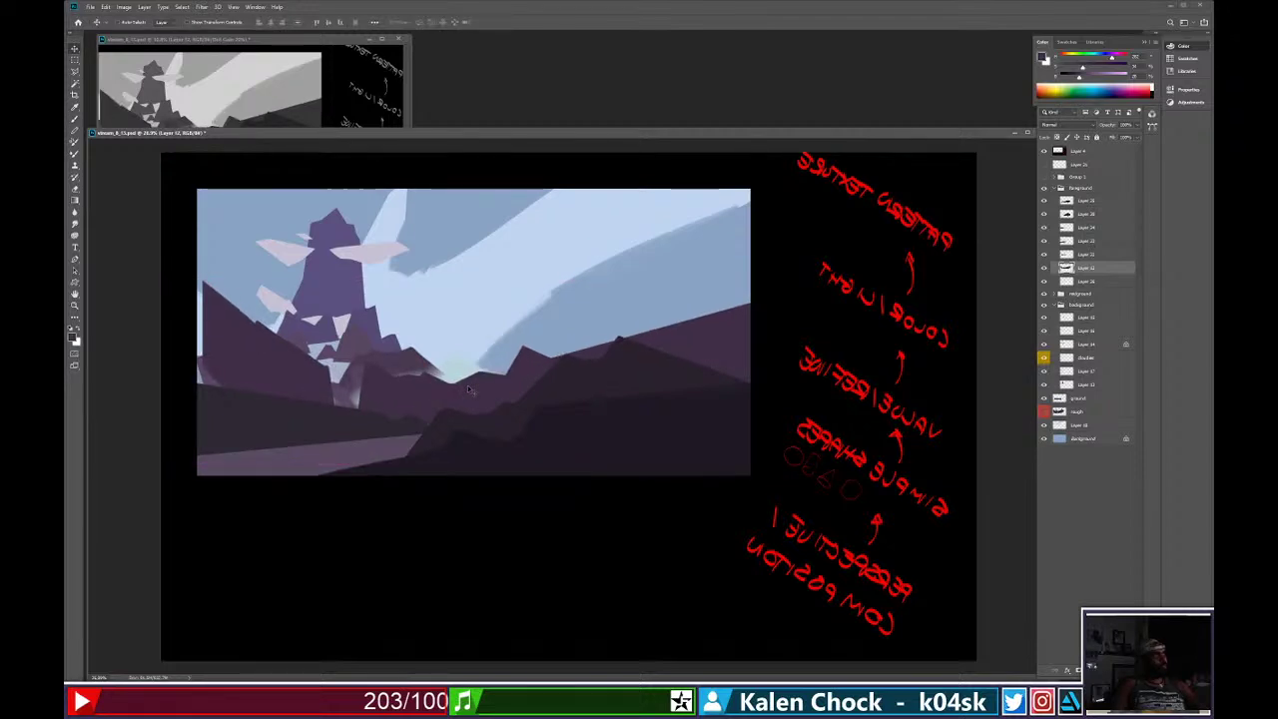
pyautogui.hotkey('ctrl', 'z')
# Select only the part of the purple ridge right of the tower's base and shift it slightly to the right.
pyautogui.press('m')
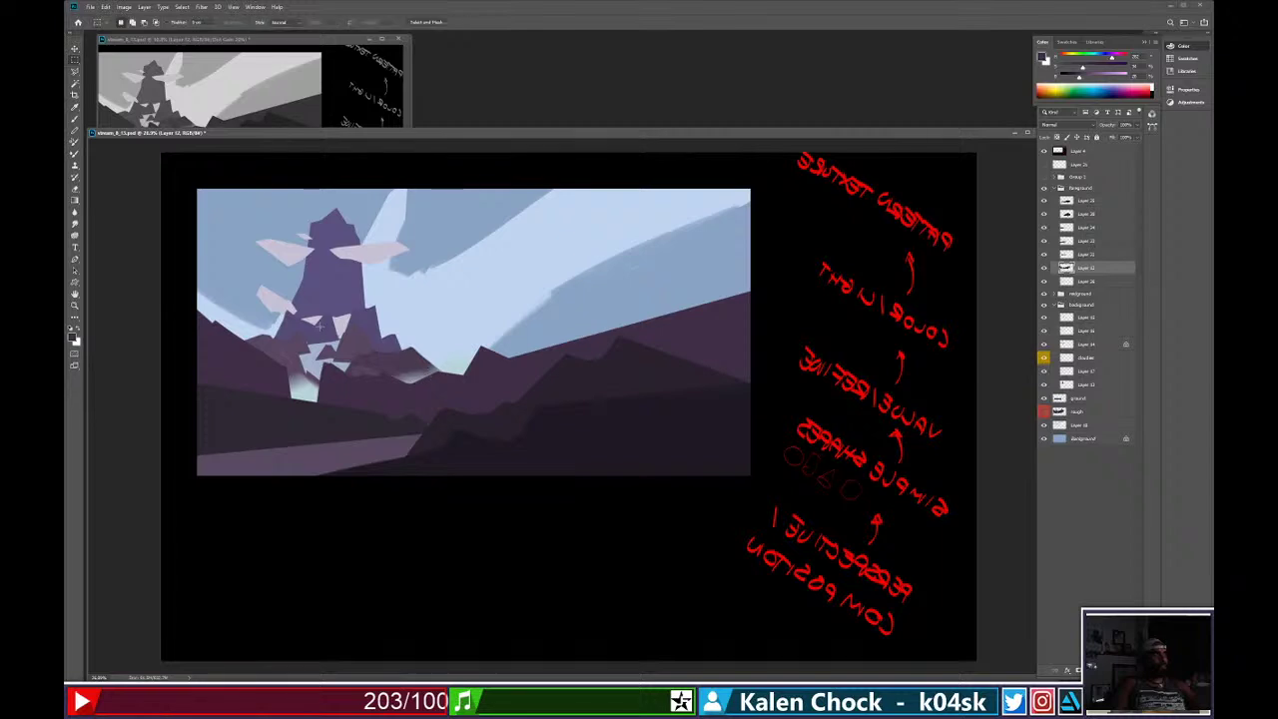
pyautogui.moveTo(315, 294); pyautogui.dragTo(862, 488)
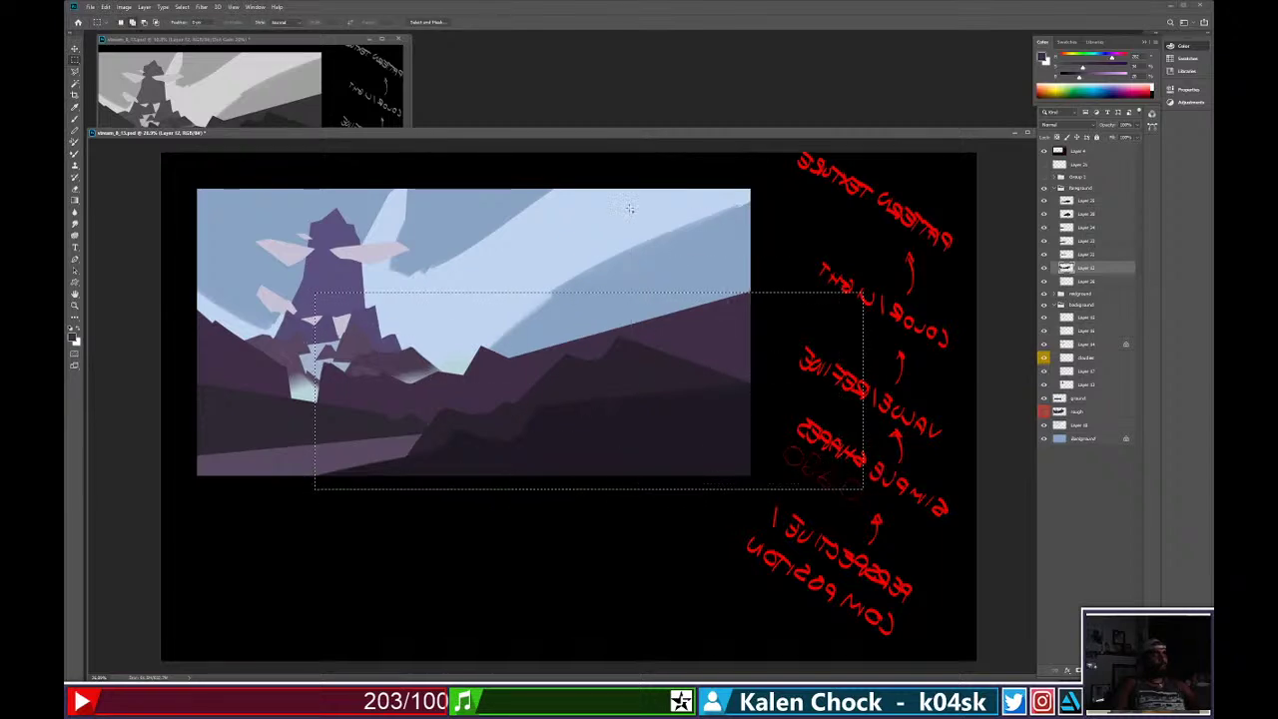
pyautogui.moveTo(630, 205); pyautogui.dragTo(843, 374)
pyautogui.press('v')
pyautogui.moveTo(545, 364); pyautogui.dragTo(590, 364)
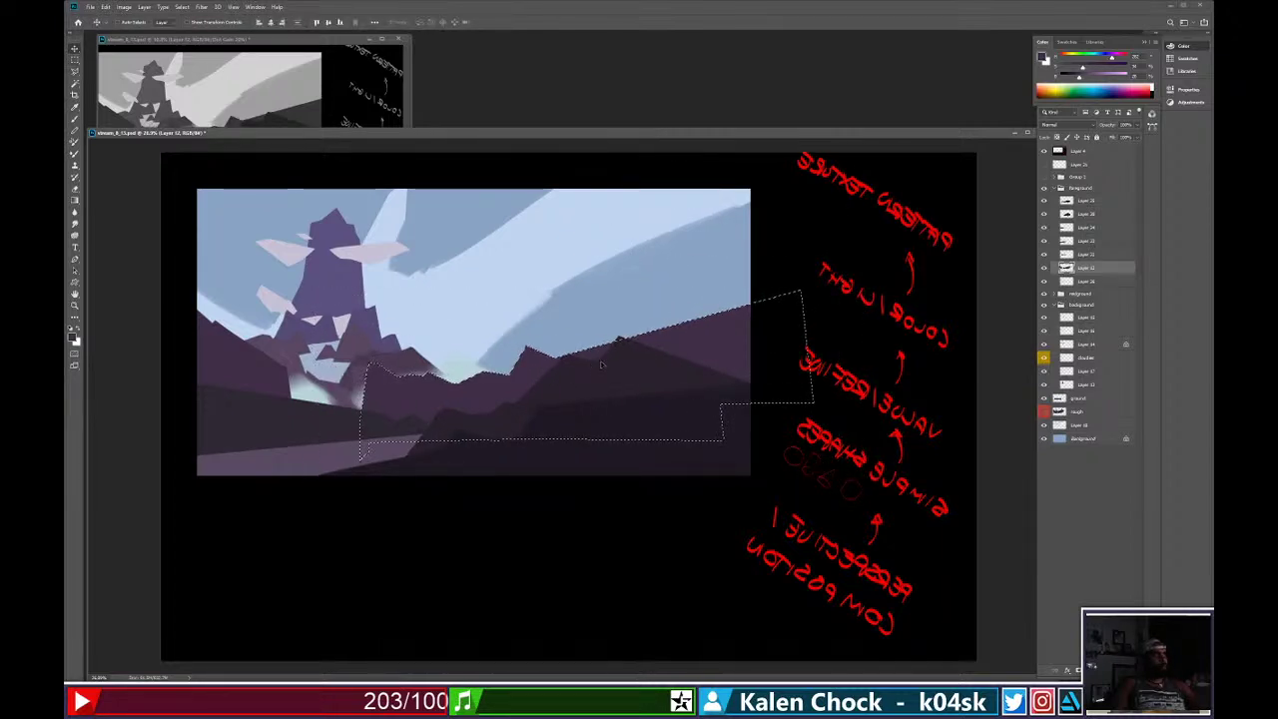
pyautogui.hotkey('ctrl', 'd')
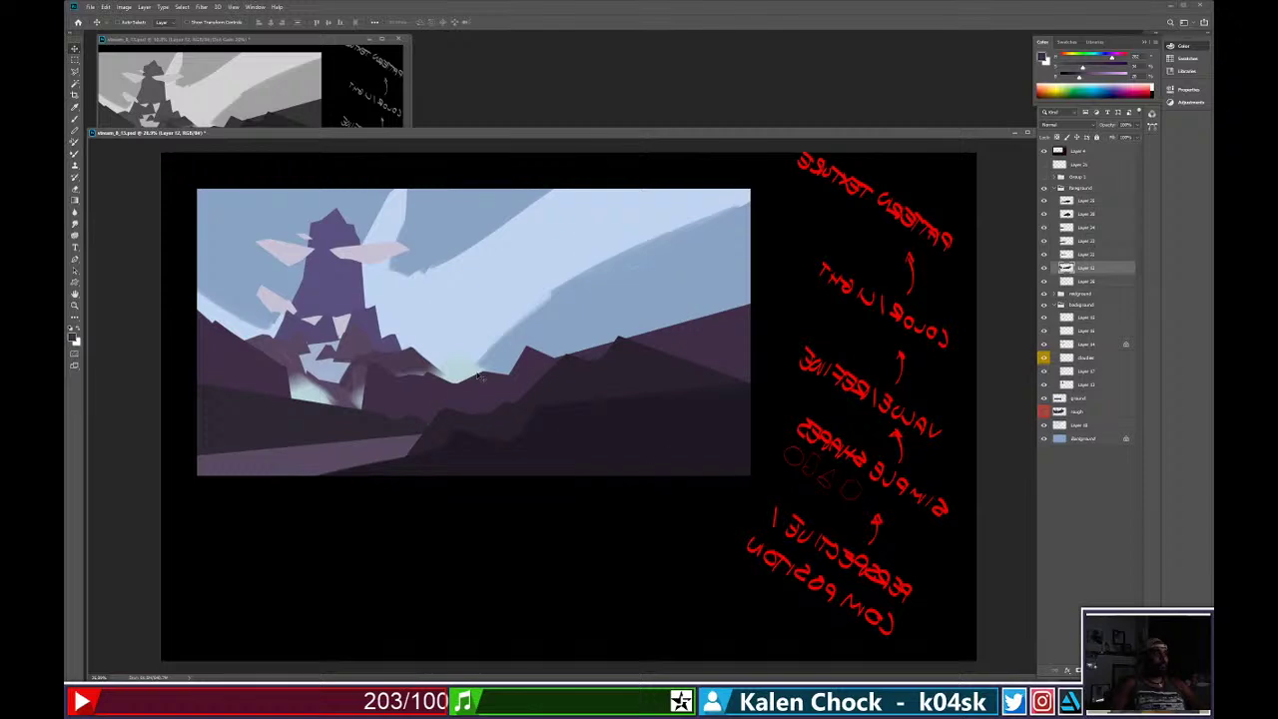
# Rework the shifted ridge's cut edge beneath the tower with the brush and erase along its crest to lower the slope.
pyautogui.press('b')
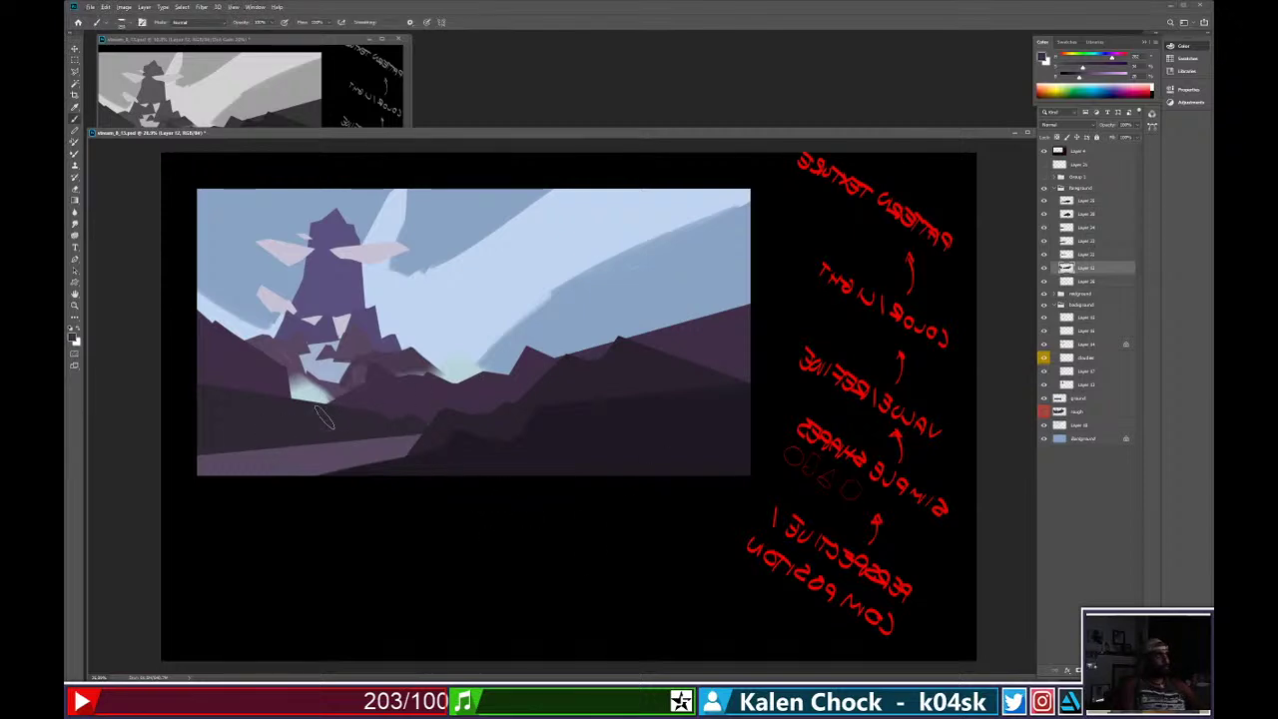
pyautogui.hotkey('ctrl', 'z')
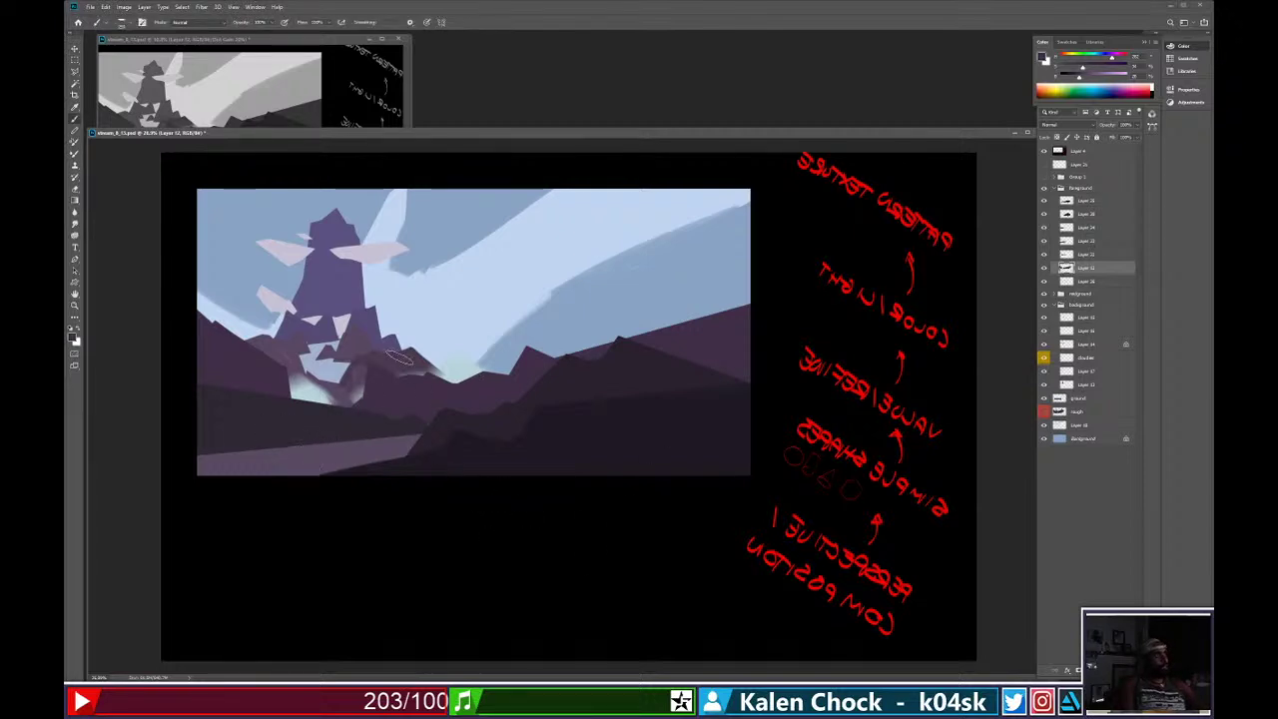
pyautogui.press('e')
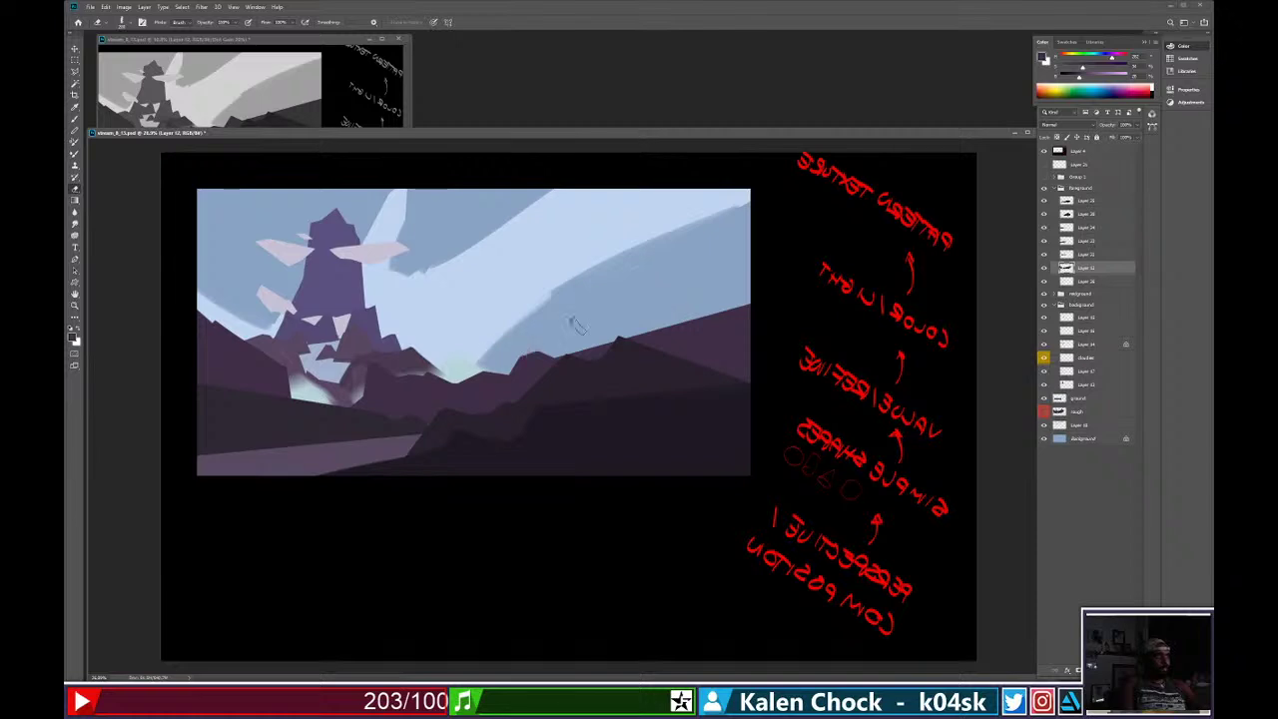
pyautogui.moveTo(527, 359); pyautogui.dragTo(749, 312)
pyautogui.moveTo(635, 339); pyautogui.dragTo(749, 326)
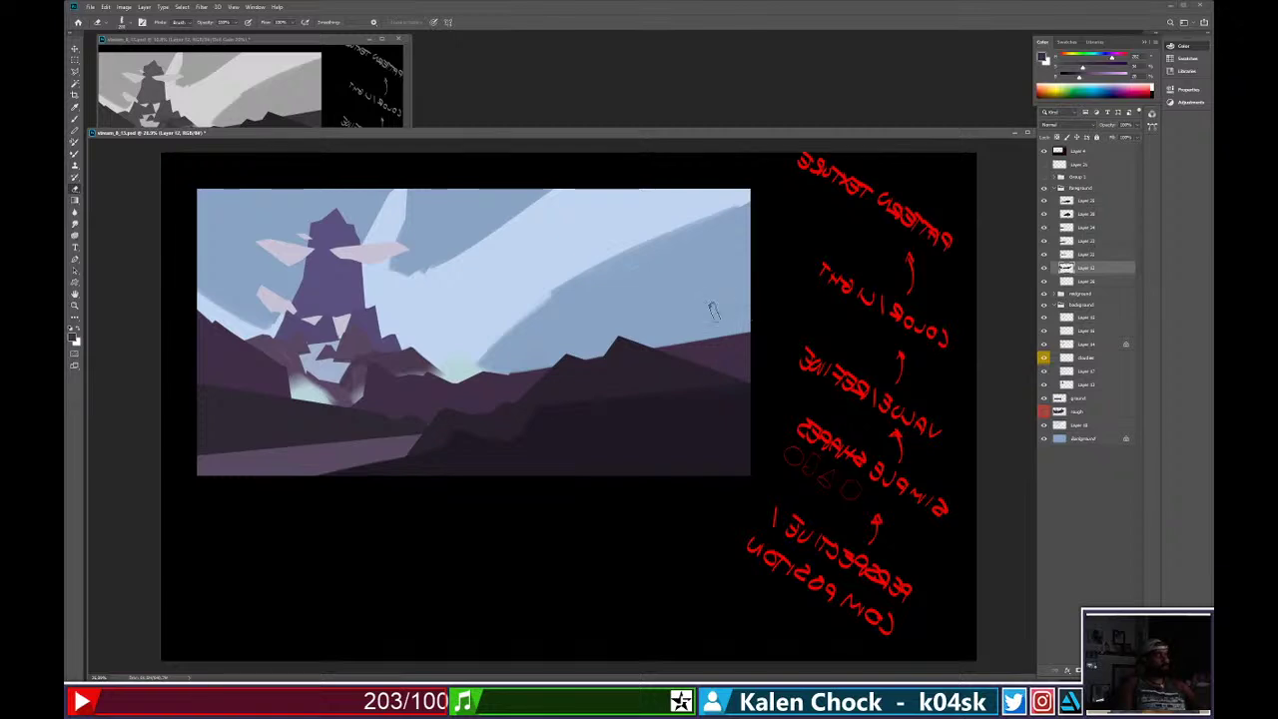
# On the dark hill's layer, paint the hilltop out to the image's right edge as a flatter plateau and clean up its corner.
pyautogui.keyDown('ctrl'); pyautogui.click(649, 377); pyautogui.keyUp('ctrl')
pyautogui.press('b')
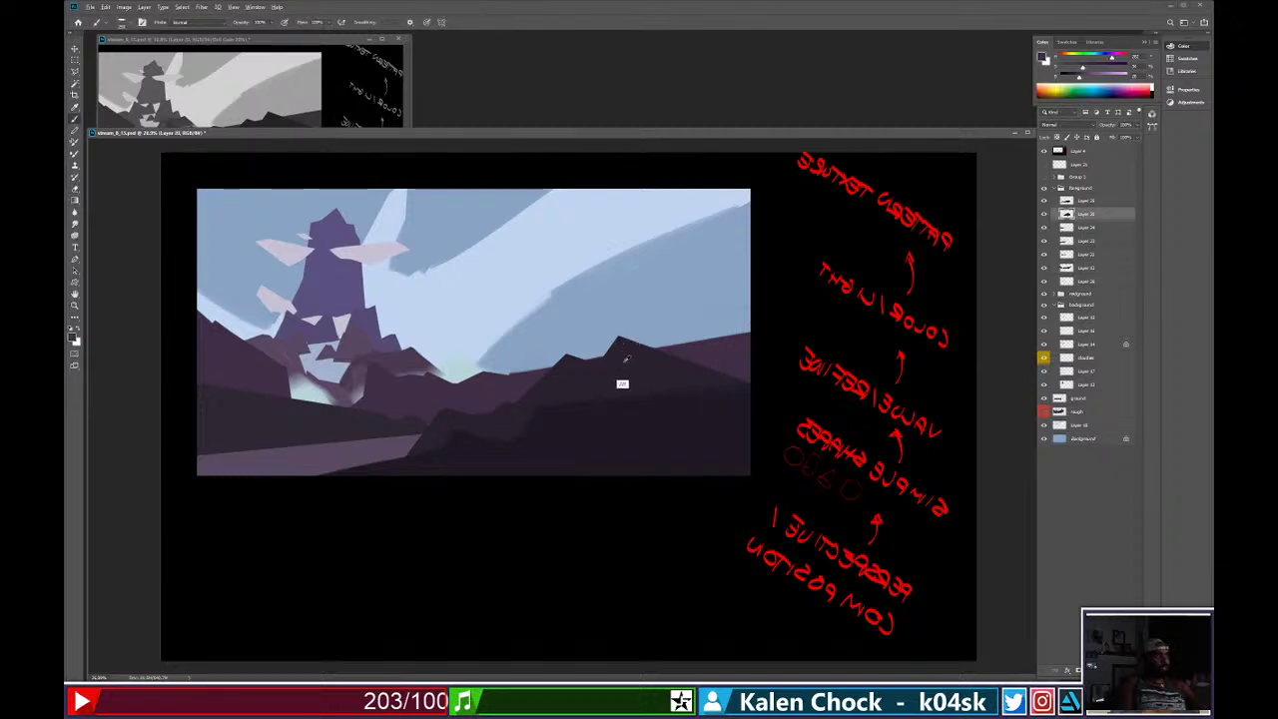
pyautogui.moveTo(602, 345); pyautogui.dragTo(759, 340)
pyautogui.hotkey('ctrl', 'z')
pyautogui.moveTo(610, 357); pyautogui.dragTo(920, 351)
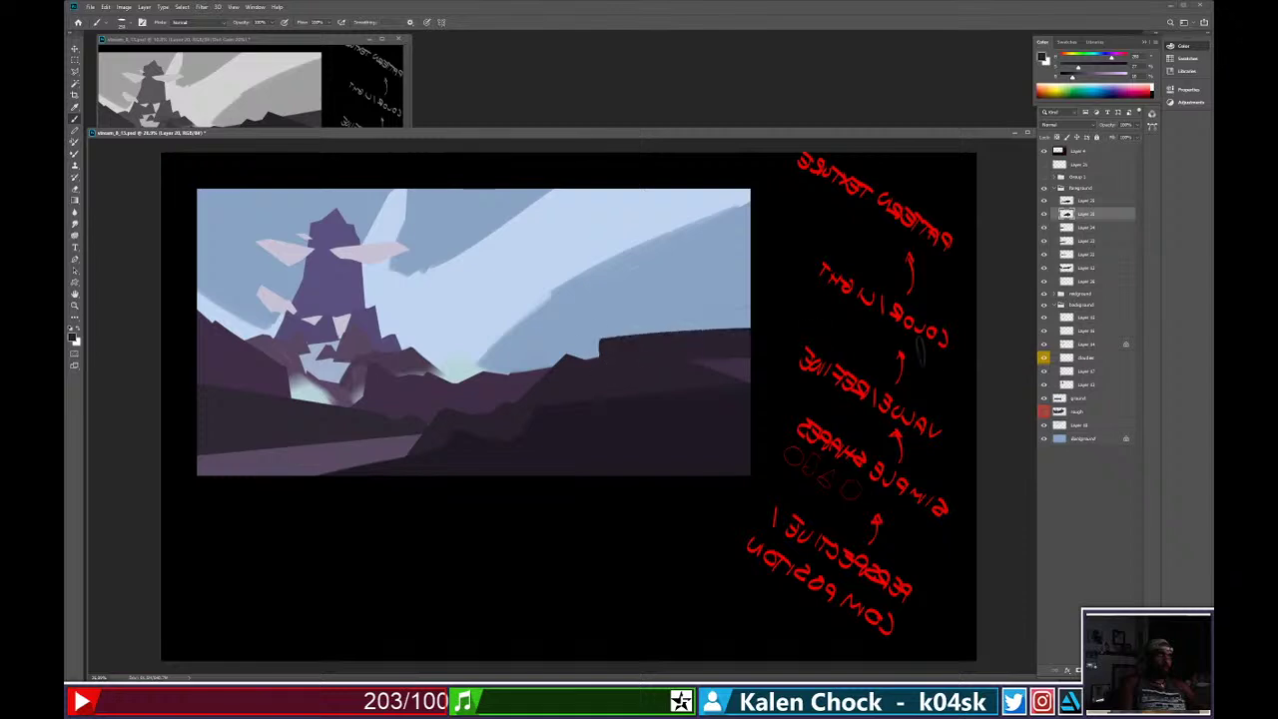
pyautogui.hotkey('ctrl', 'z')
pyautogui.keyDown('alt'); pyautogui.click(637, 366); pyautogui.keyUp('alt')
pyautogui.moveTo(607, 359); pyautogui.dragTo(705, 361)
pyautogui.hotkey('ctrl', 'z')
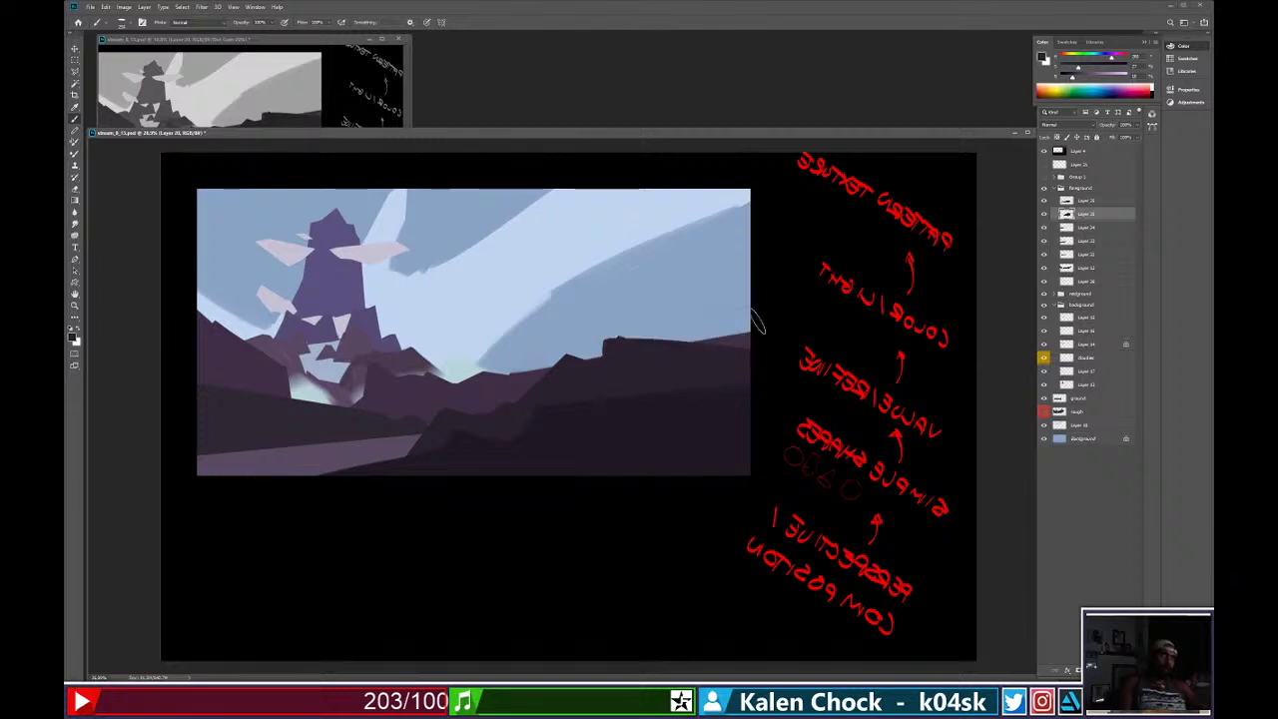
pyautogui.press('e')
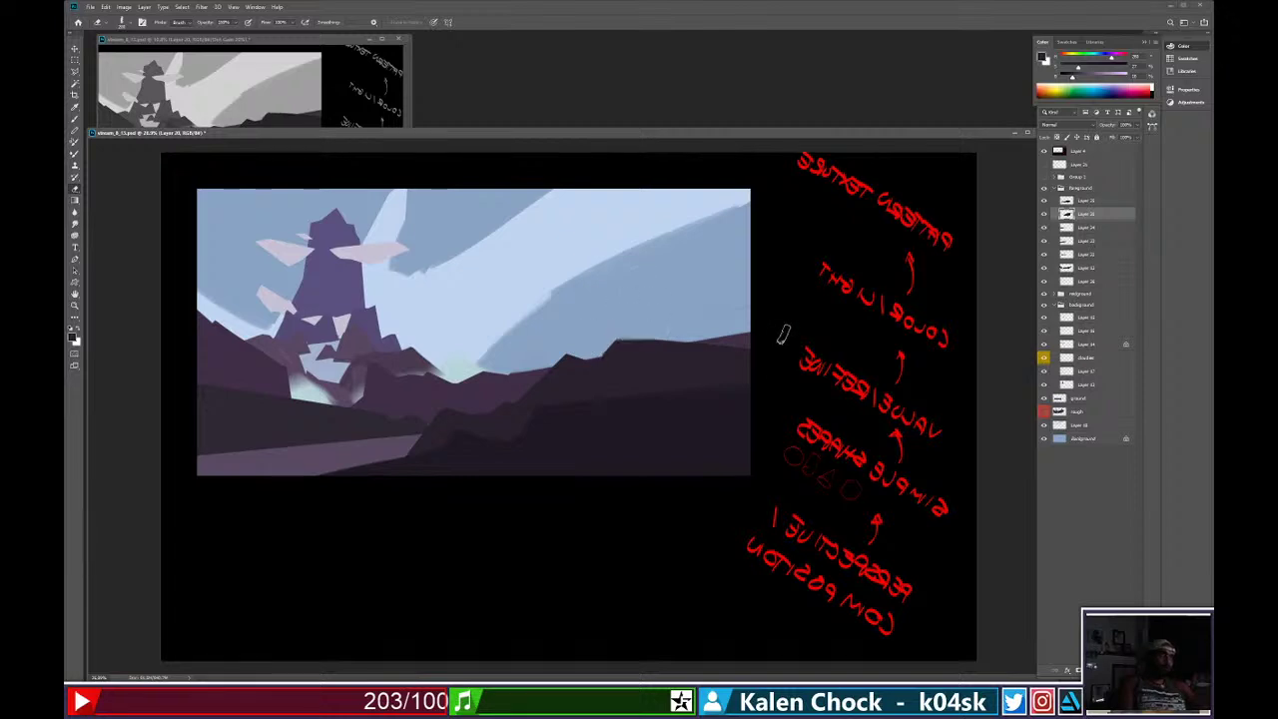
# Show the perspective grid group over the painting and select that group to check the ridges against the horizon.
pyautogui.keyDown('ctrl'); pyautogui.click(485, 394); pyautogui.keyUp('ctrl')
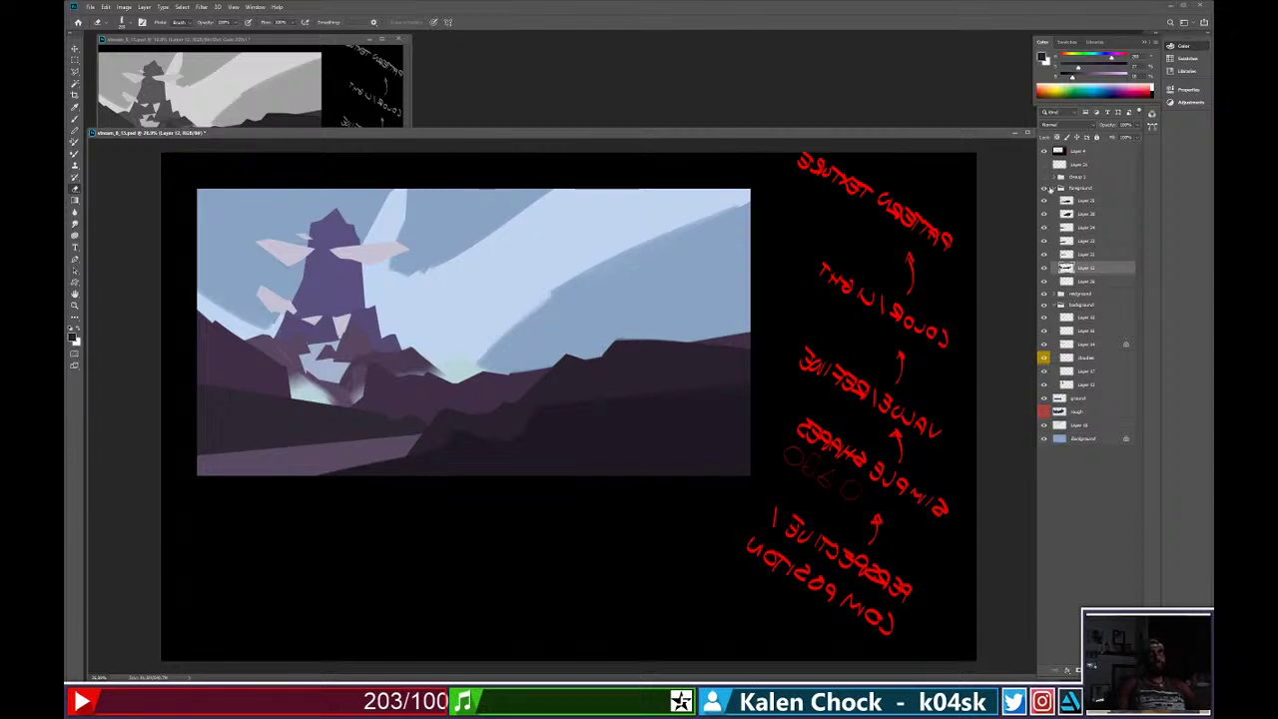
pyautogui.click(1045, 176)
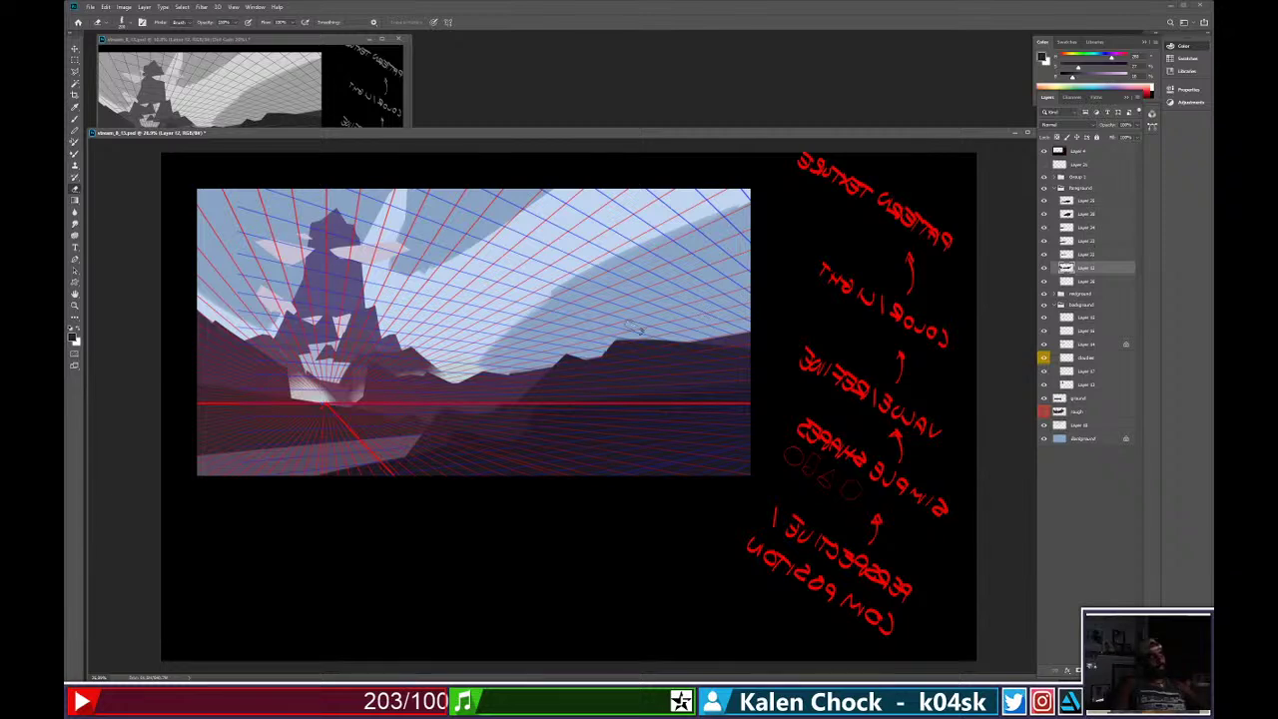
pyautogui.click(1086, 188)
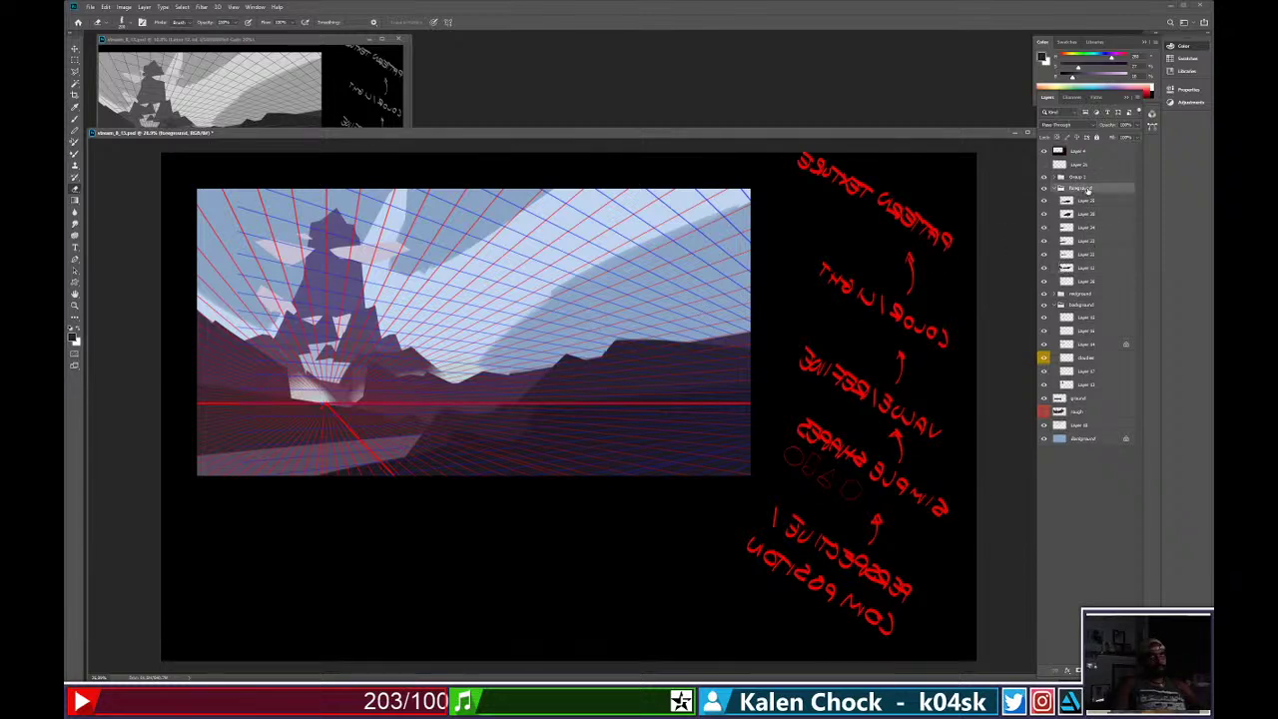
pyautogui.click(1082, 176)
pyautogui.click(1044, 177)
pyautogui.click(1044, 176)
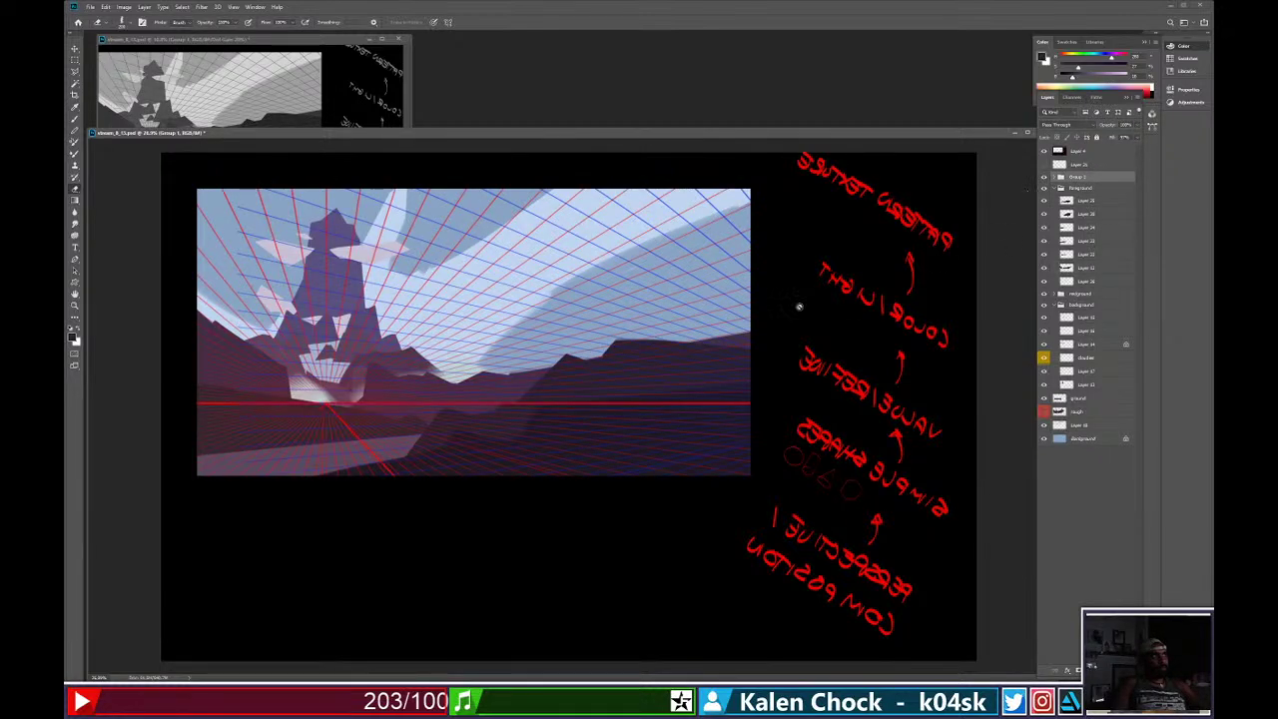
# Move the perspective grid group up so its horizon sits slightly higher behind the ridges, and hide the group.
pyautogui.press('v')
pyautogui.moveTo(564, 385)
pyautogui.mouseDown()
pyautogui.moveTo(560, 348)
pyautogui.moveTo(562, 359)
pyautogui.mouseUp()
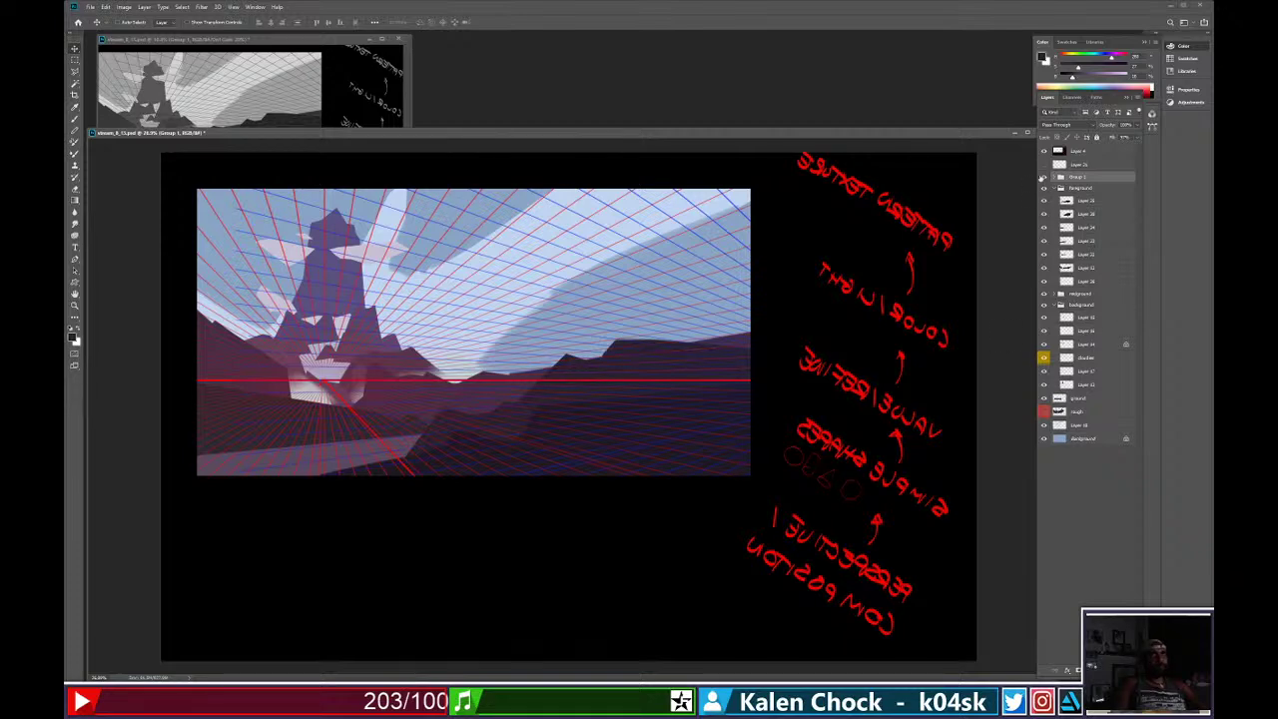
pyautogui.click(1044, 176)
pyautogui.press('z')
pyautogui.moveTo(628, 380)
pyautogui.mouseDown()
pyautogui.moveTo(602, 374)
pyautogui.moveTo(621, 370)
pyautogui.mouseUp()
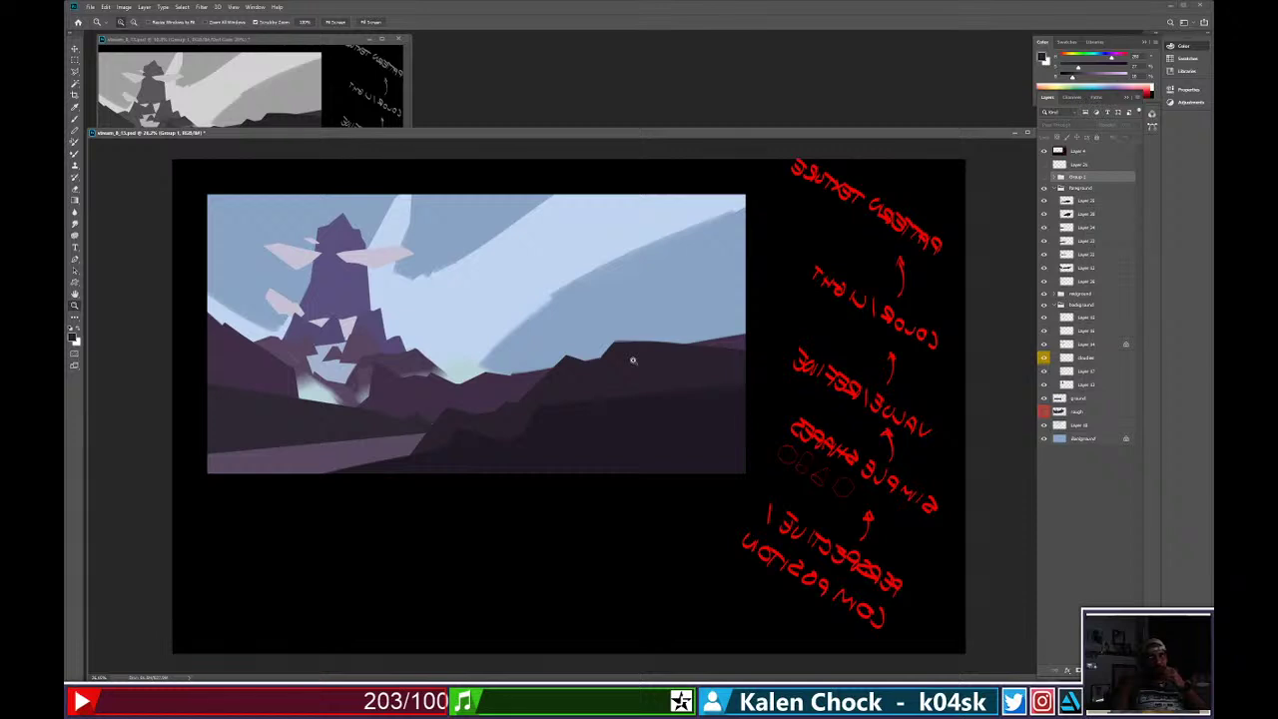
# Flip the whole canvas horizontally to return the painting and notes to their readable orientation.
pyautogui.click(216, 39)
pyautogui.click(124, 7)
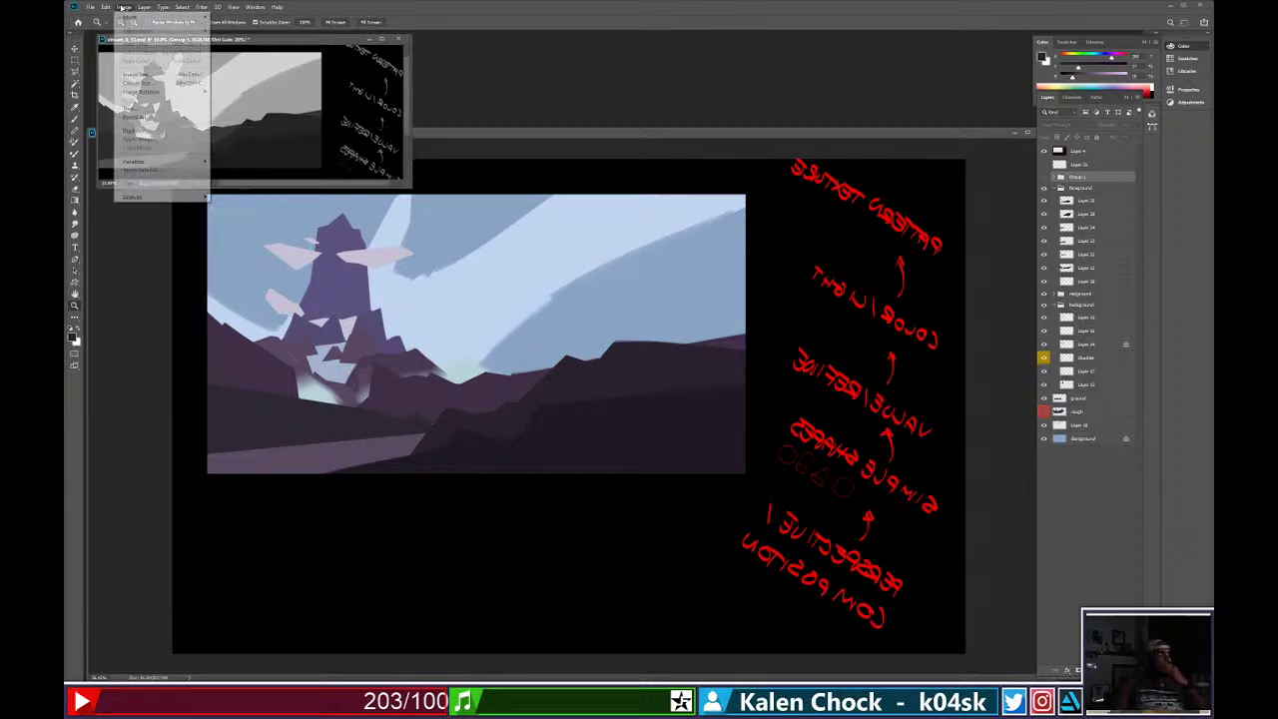
pyautogui.moveTo(180, 93)
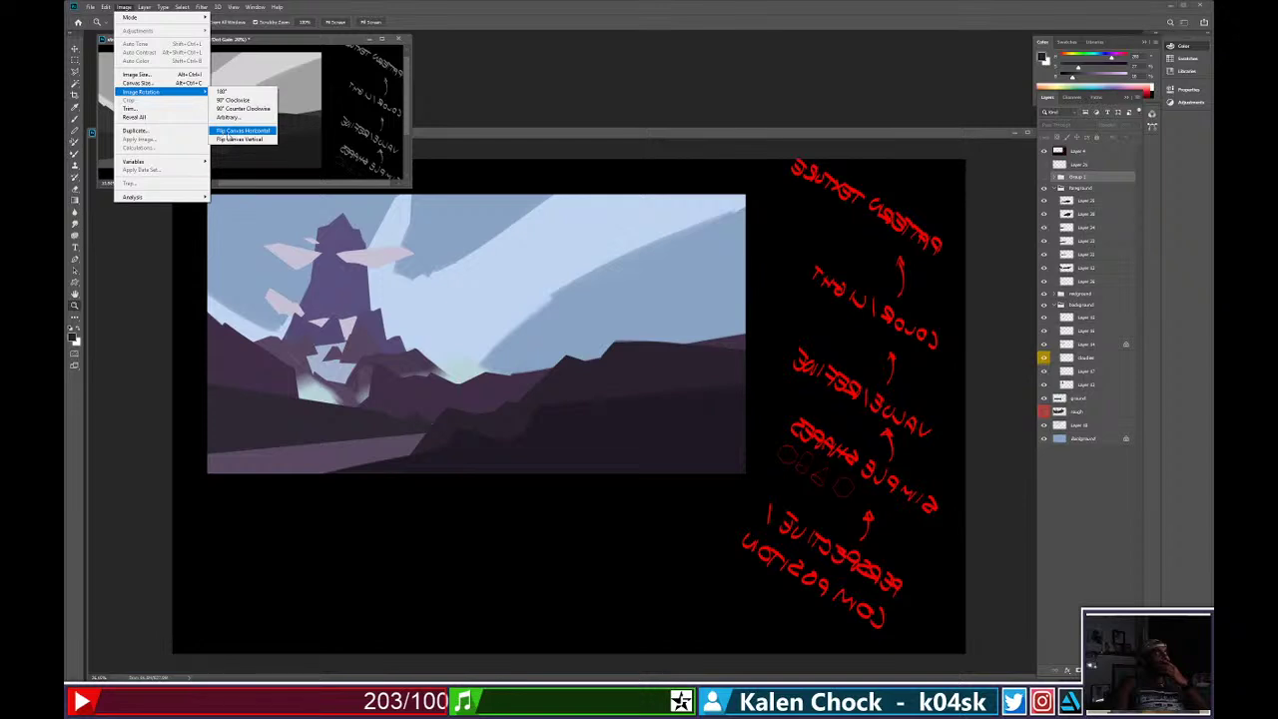
pyautogui.click(240, 131)
pyautogui.hotkey('ctrl', 'z')
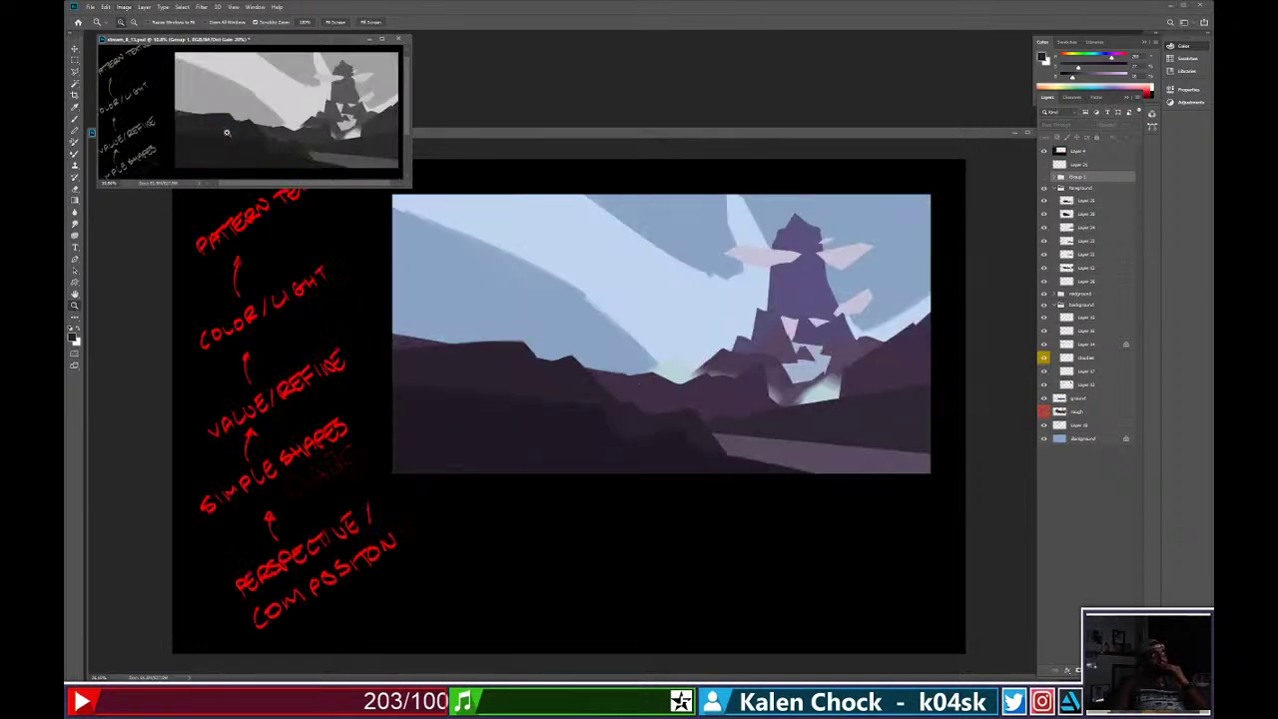
# Reposition the colour painting's window lower, clear of the grayscale preview window, and enlarge the view around the tower.
pyautogui.press('v')
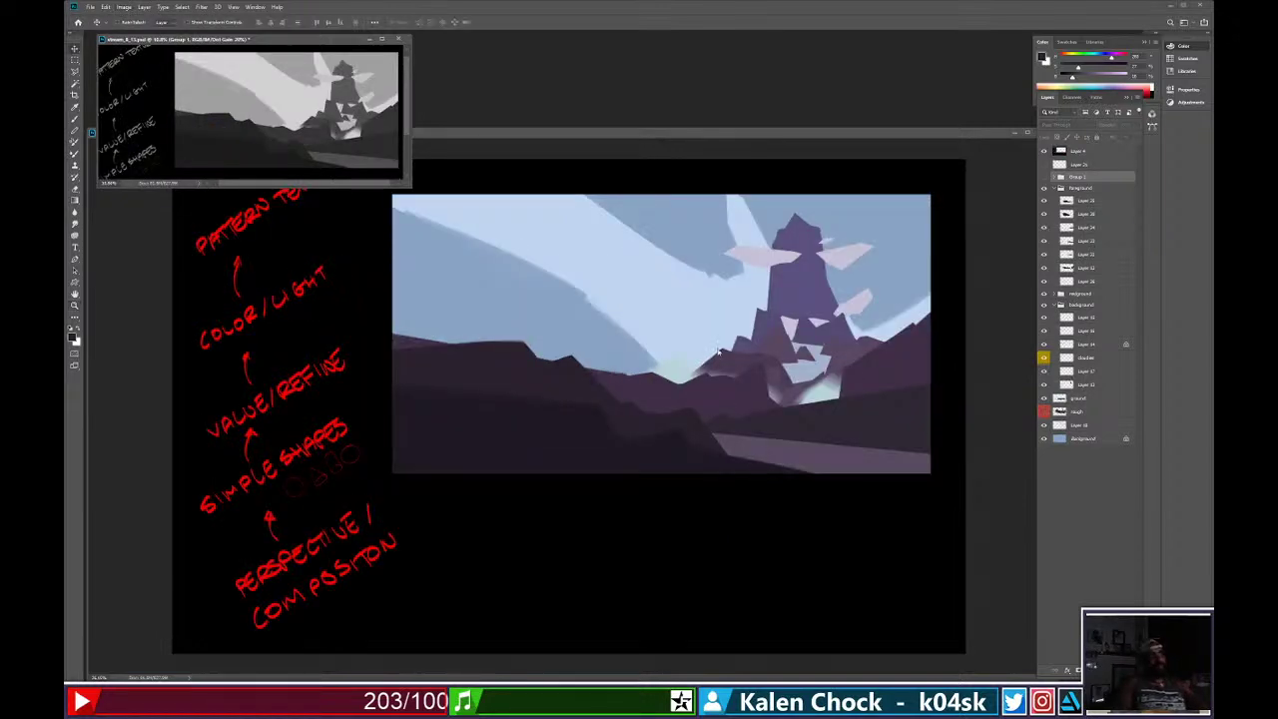
pyautogui.click(729, 319)
pyautogui.press('b')
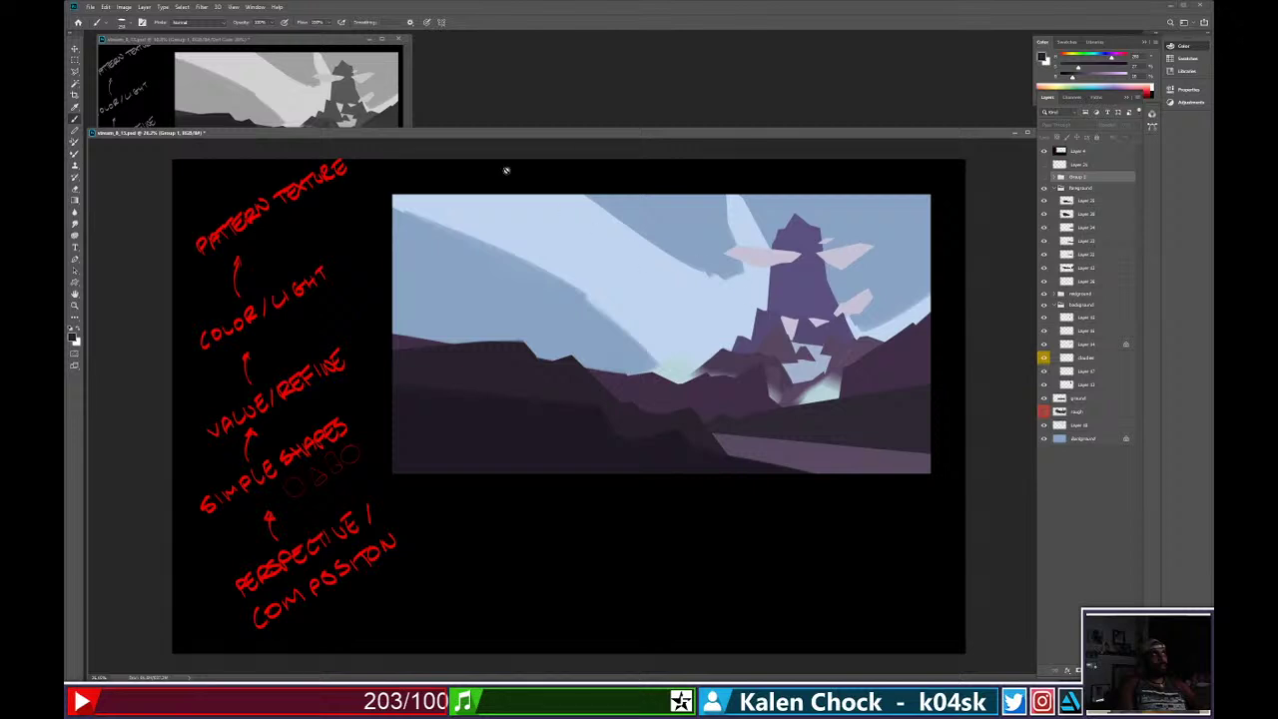
pyautogui.moveTo(519, 132); pyautogui.dragTo(525, 220)
pyautogui.press('z')
pyautogui.moveTo(669, 361); pyautogui.dragTo(785, 448)
pyautogui.click(867, 368)
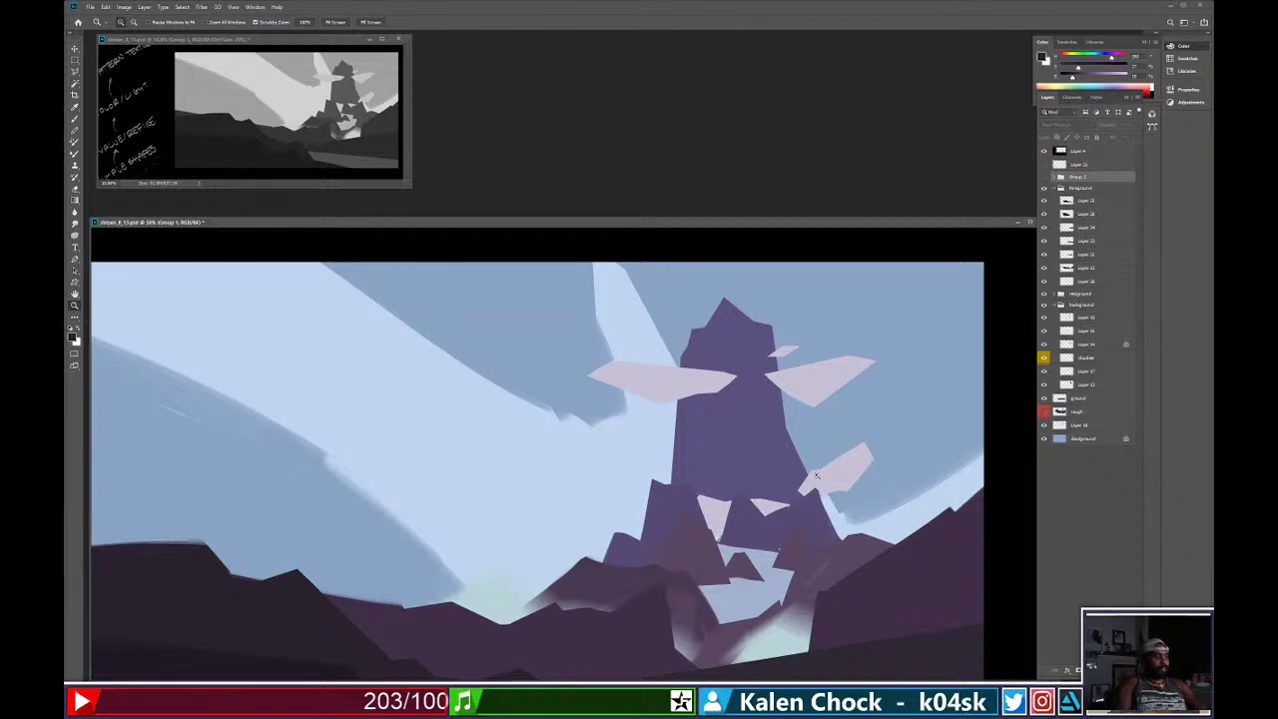
# On the sky streak's layer, paint a broad pale blue streak from behind the tower up to the image's upper right corner.
pyautogui.press('v')
pyautogui.keyDown('ctrl'); pyautogui.click(692, 431); pyautogui.keyUp('ctrl')
pyautogui.press('b')
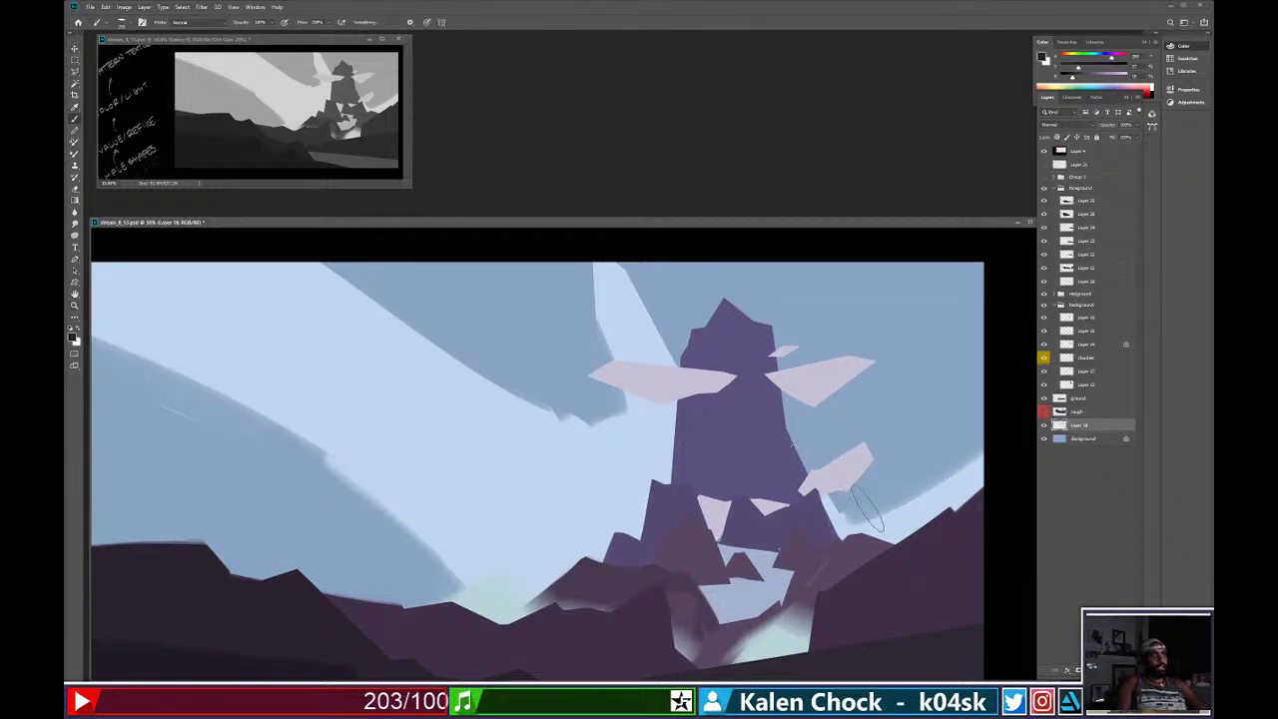
pyautogui.moveTo(828, 487); pyautogui.dragTo(984, 300)
pyautogui.moveTo(840, 520); pyautogui.dragTo(982, 368)
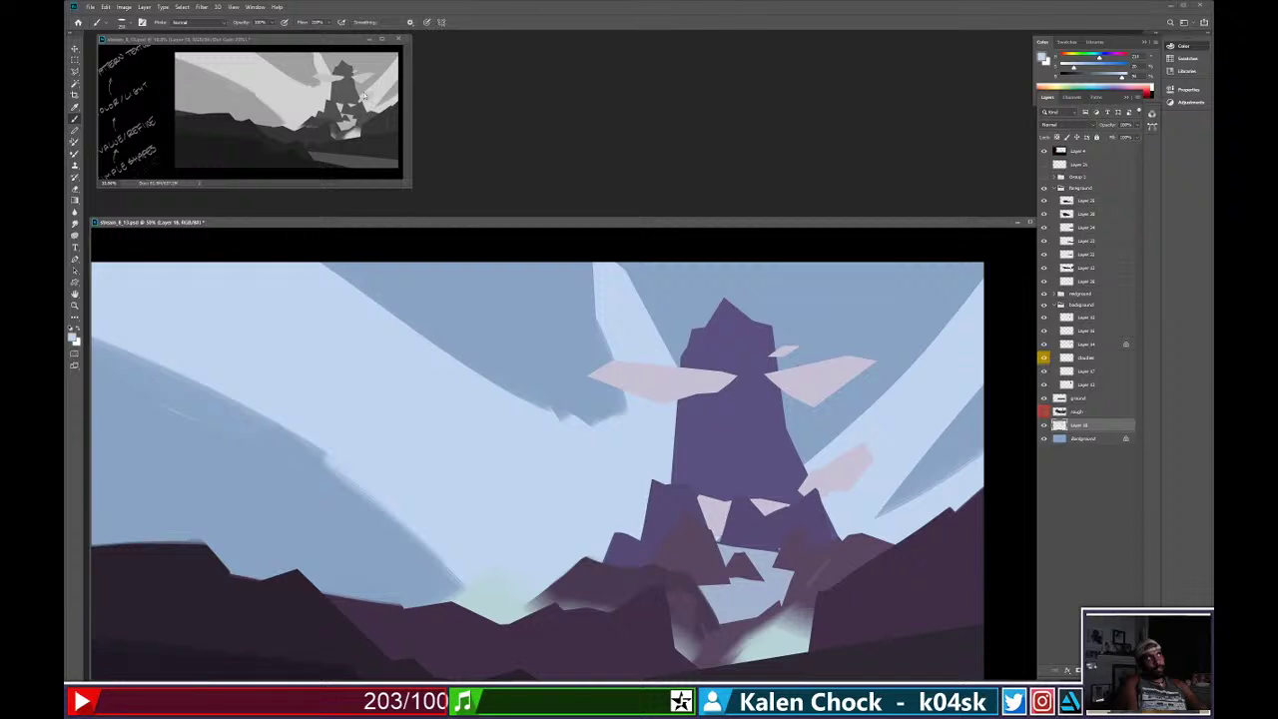
pyautogui.moveTo(764, 471); pyautogui.dragTo(1003, 252)
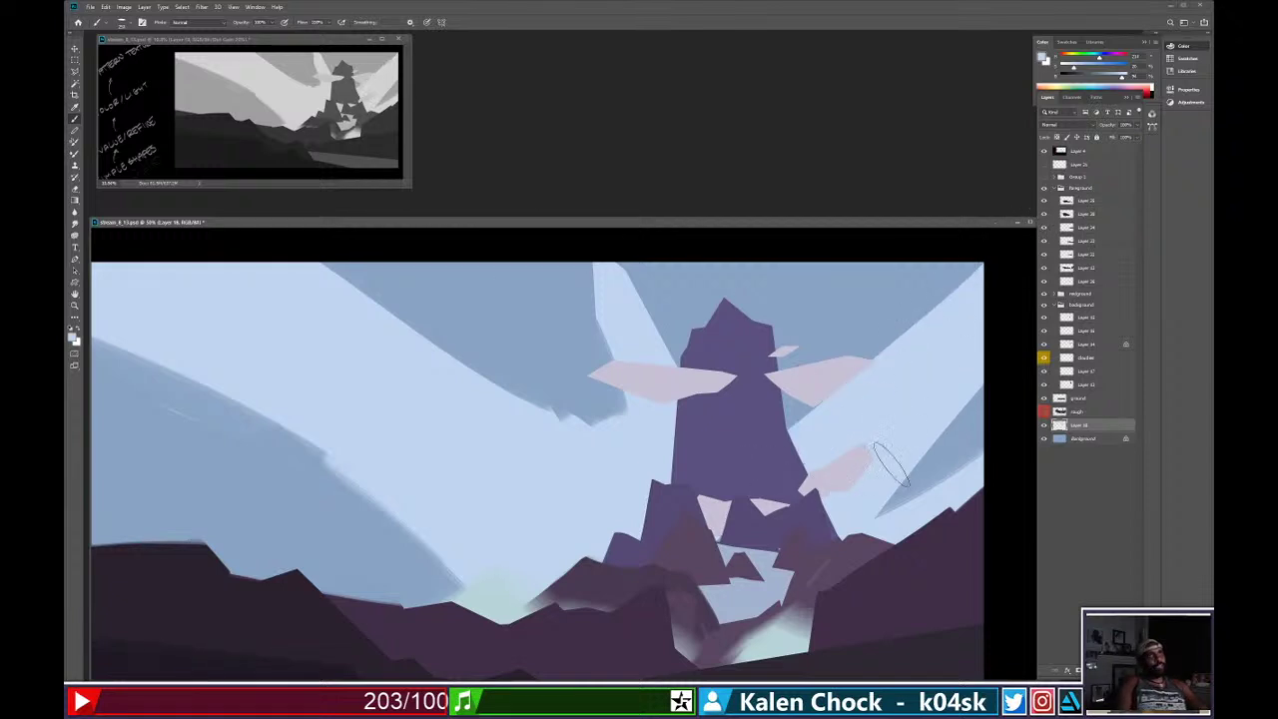
# Erase along the upper edge of the new pale streak to narrow it between the tower and the image's right edge.
pyautogui.press('e')
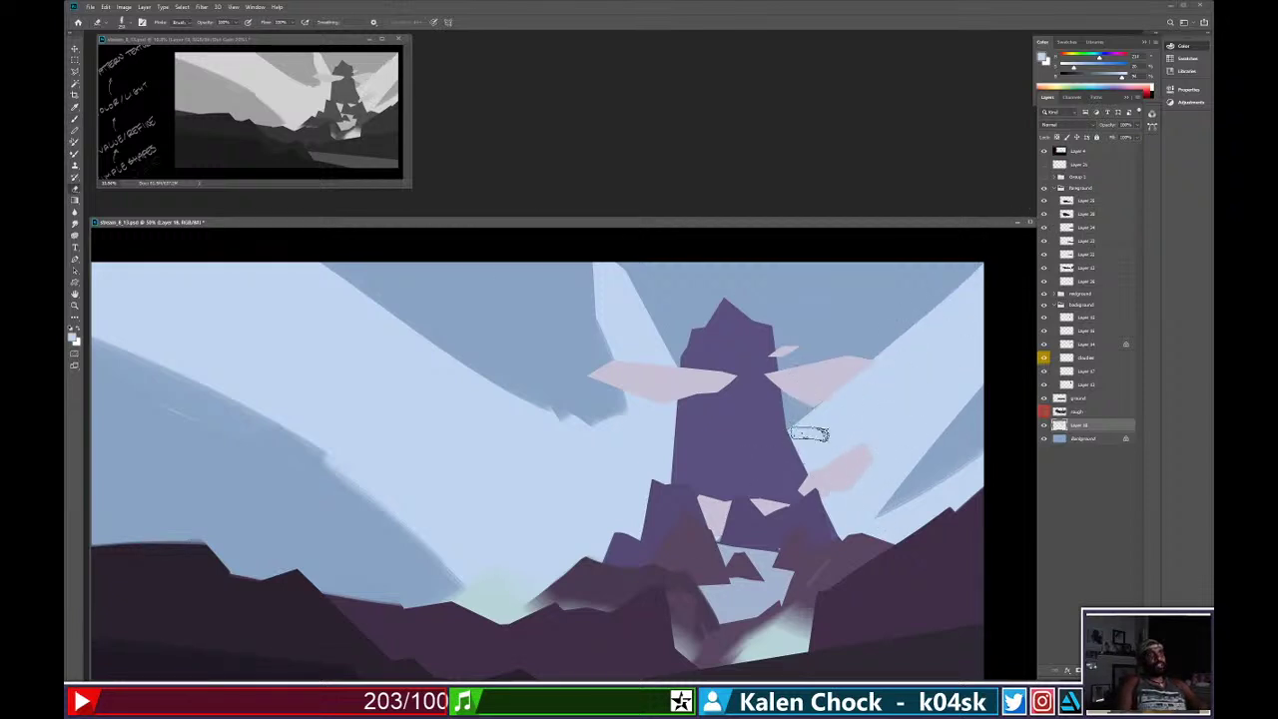
pyautogui.moveTo(773, 420); pyautogui.dragTo(931, 314)
pyautogui.moveTo(789, 424); pyautogui.dragTo(983, 272)
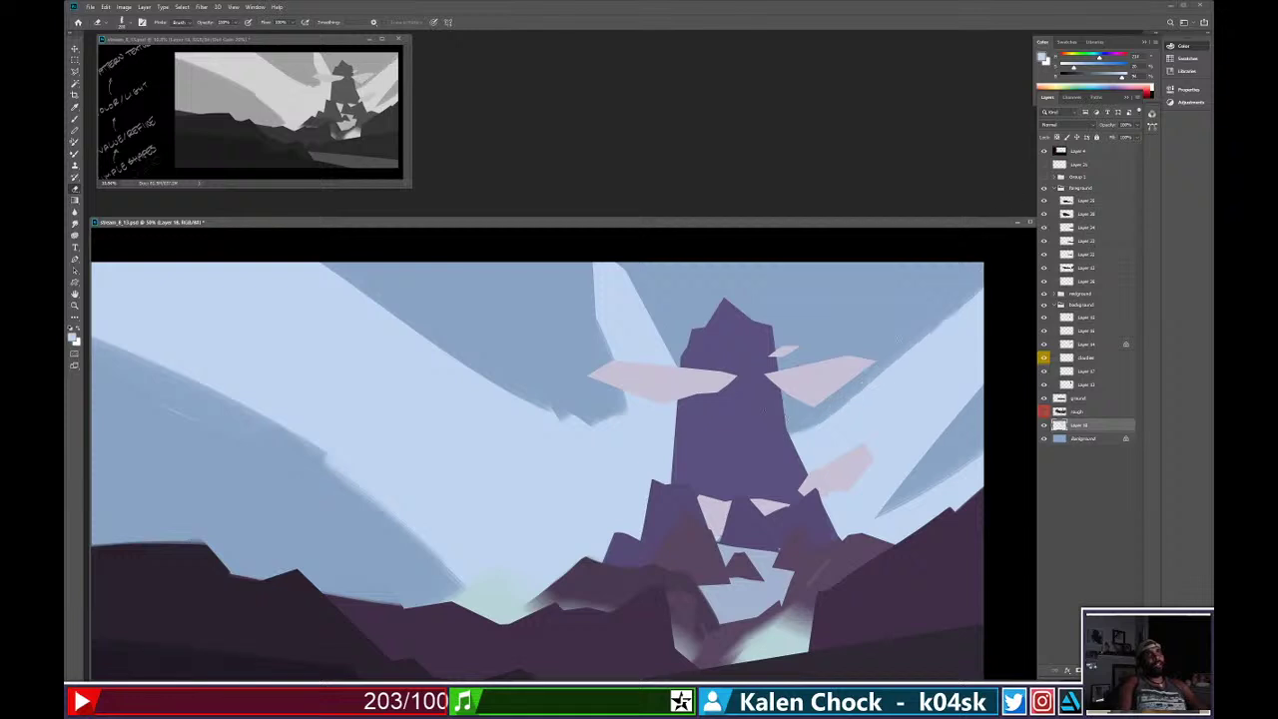
pyautogui.hotkey('ctrl', 'z')
pyautogui.moveTo(789, 435)
pyautogui.mouseDown()
pyautogui.moveTo(911, 347)
pyautogui.moveTo(983, 272)
pyautogui.mouseUp()
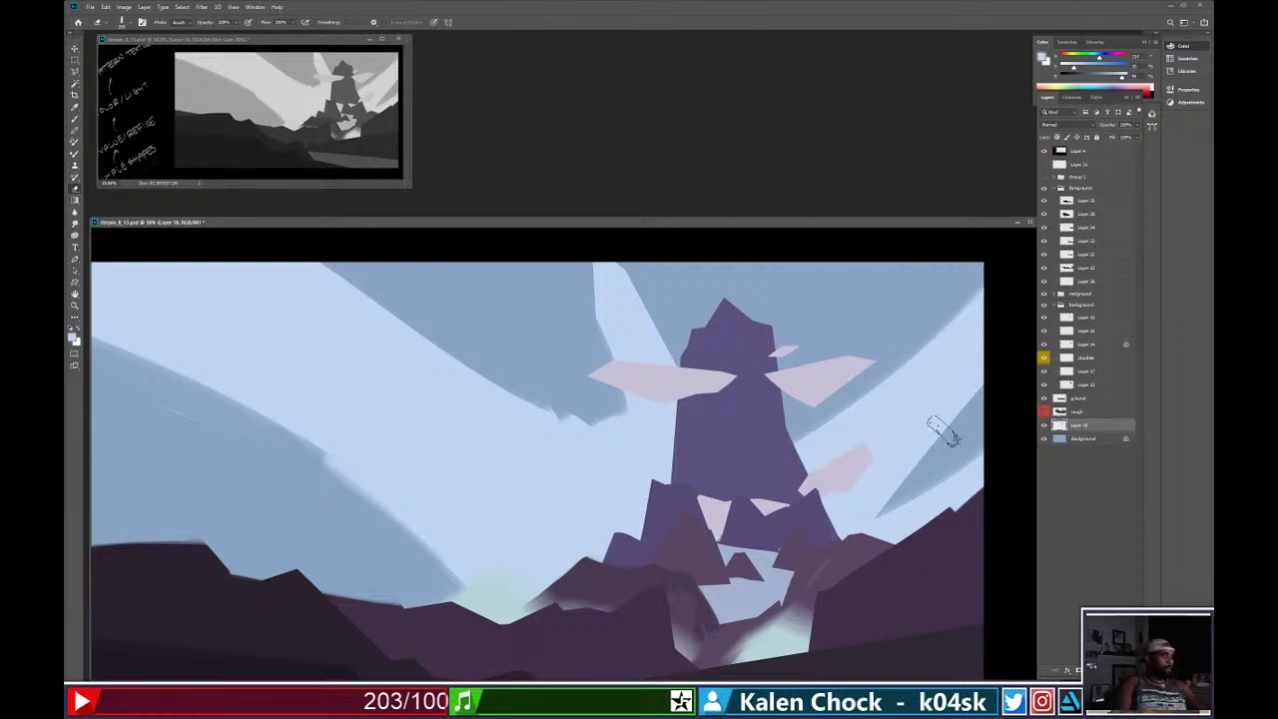
pyautogui.hotkey('ctrl', 'z')
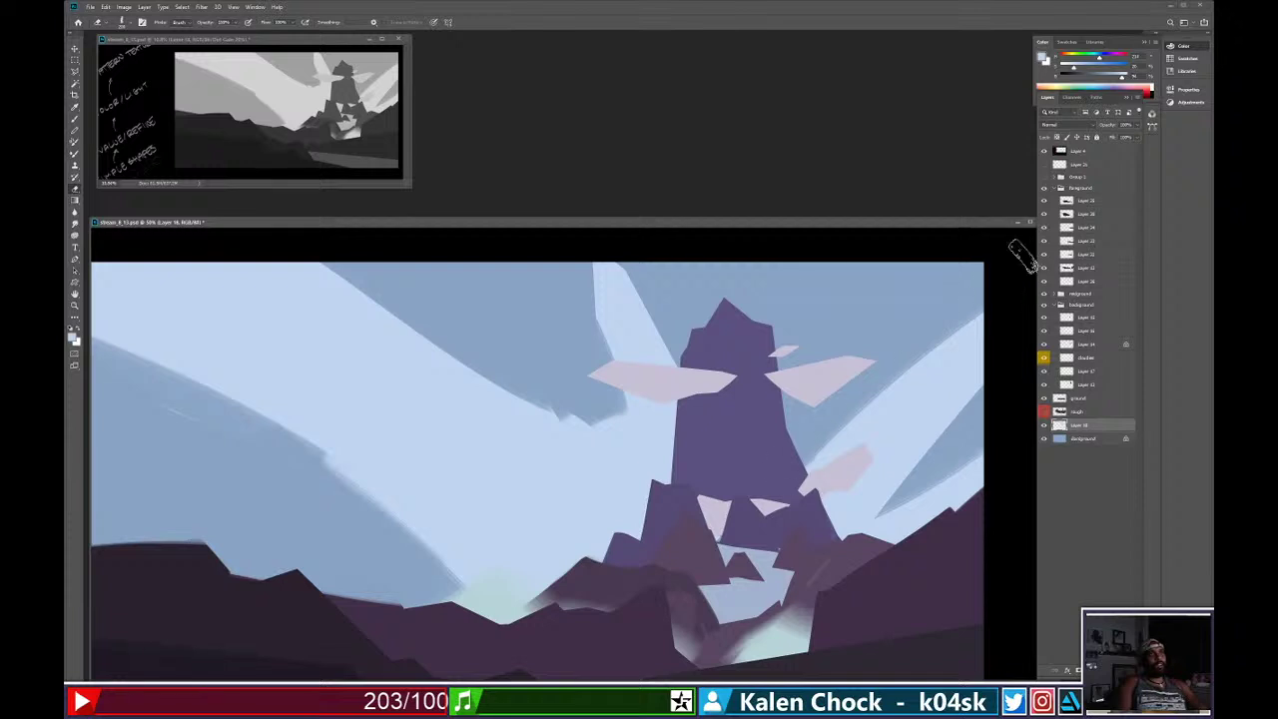
# Fill the blue gap under the pale streak down to the ridge and erase its upper edge into a curve beside the tower.
pyautogui.press('b')
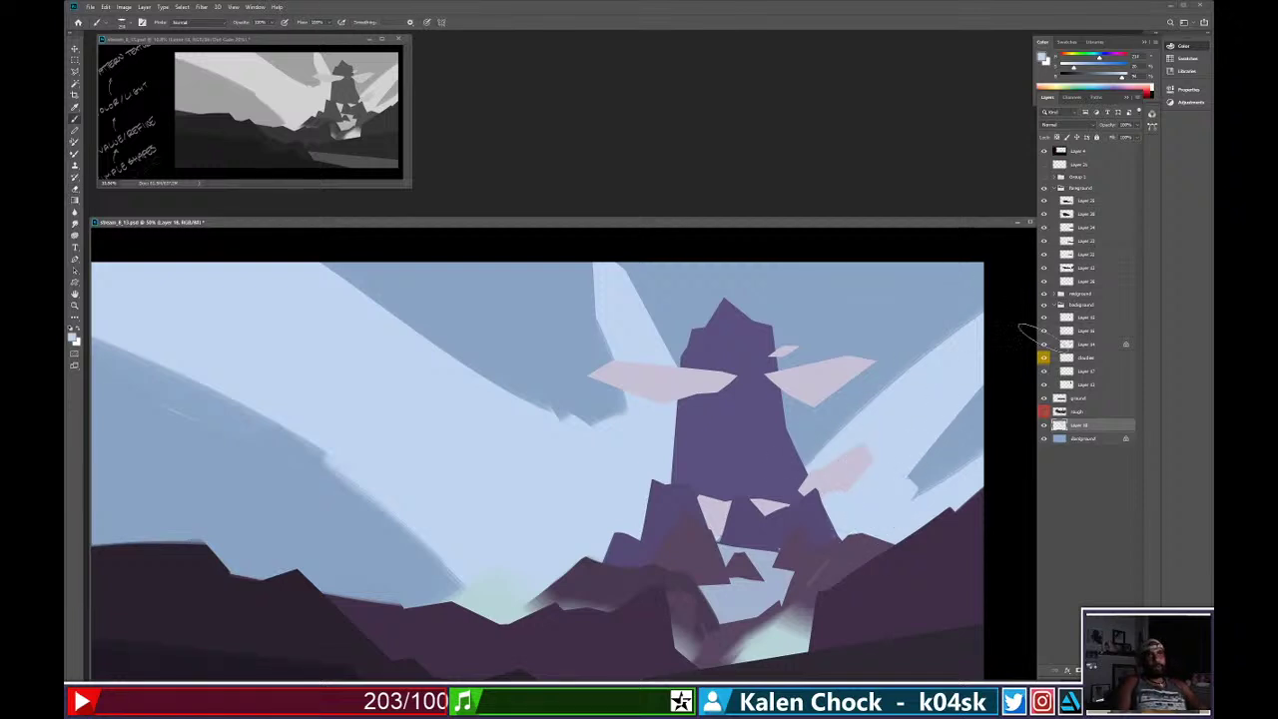
pyautogui.moveTo(871, 498)
pyautogui.mouseDown()
pyautogui.moveTo(1038, 345)
pyautogui.moveTo(1049, 384)
pyautogui.mouseUp()
pyautogui.moveTo(889, 518); pyautogui.dragTo(1078, 409)
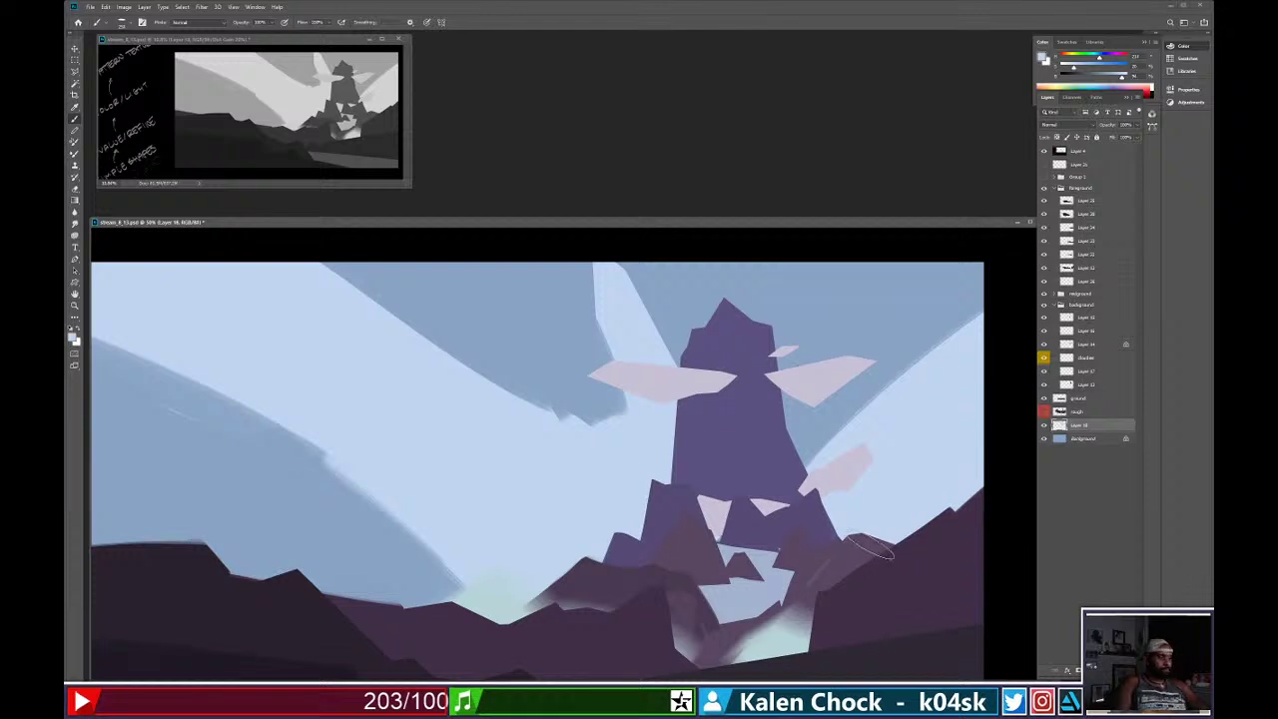
pyautogui.press('e')
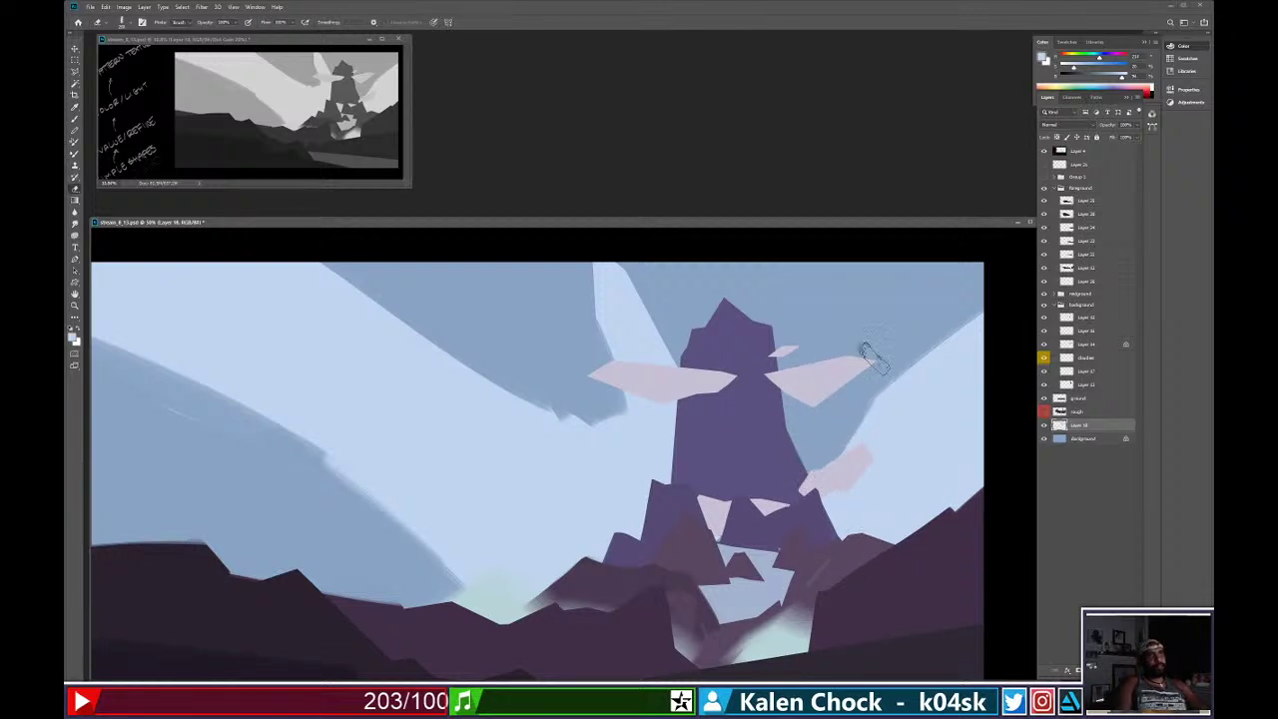
pyautogui.moveTo(847, 447); pyautogui.dragTo(985, 313)
# Activate the dark foreground hill's layer, sample the hill's colour and choose a different brush preset.
pyautogui.press('z')
pyautogui.moveTo(874, 436); pyautogui.dragTo(769, 451)
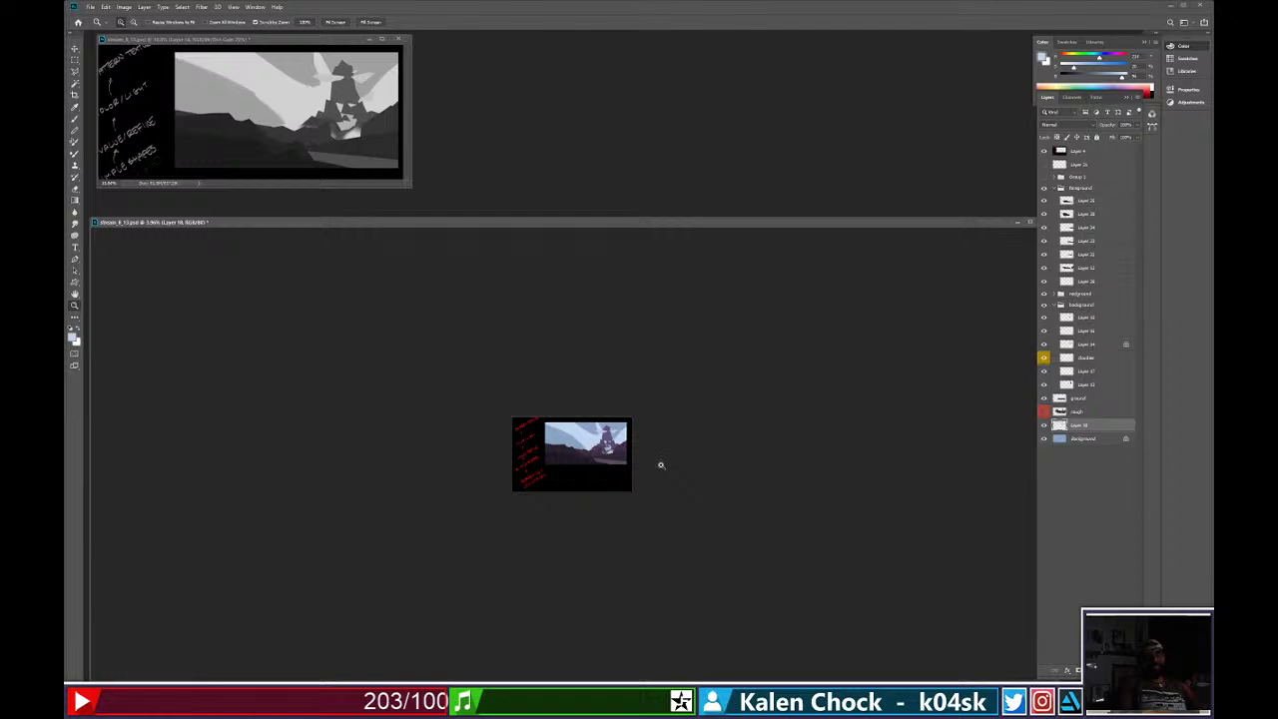
pyautogui.moveTo(660, 466); pyautogui.dragTo(739, 452)
pyautogui.moveTo(726, 403); pyautogui.dragTo(726, 502)
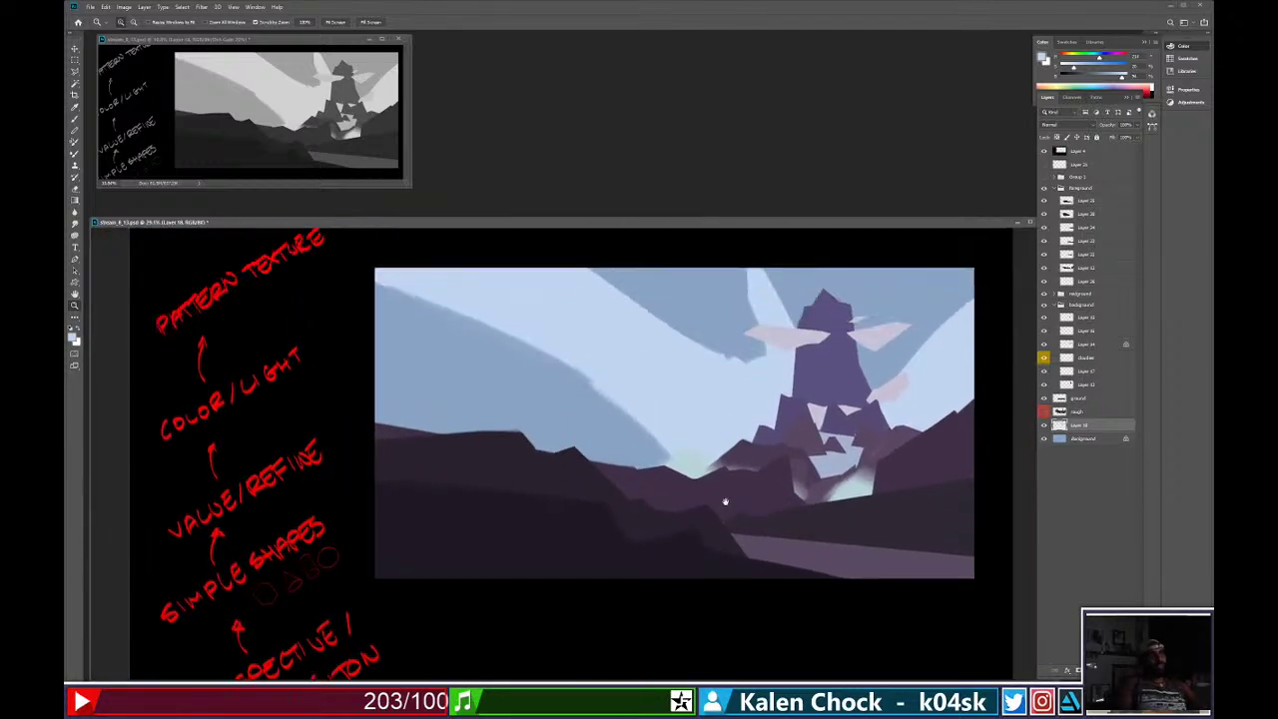
pyautogui.press('e')
pyautogui.press('z')
pyautogui.click(907, 411)
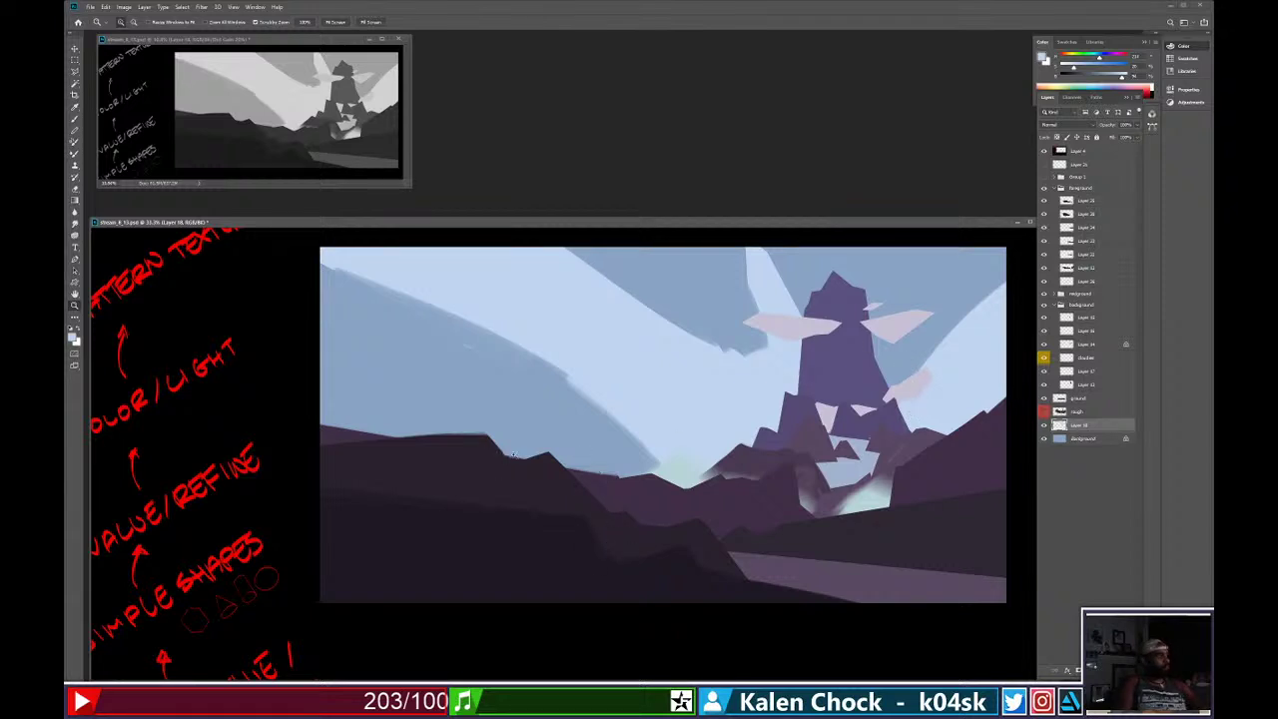
pyautogui.press('v')
pyautogui.keyDown('ctrl'); pyautogui.click(499, 476); pyautogui.keyUp('ctrl')
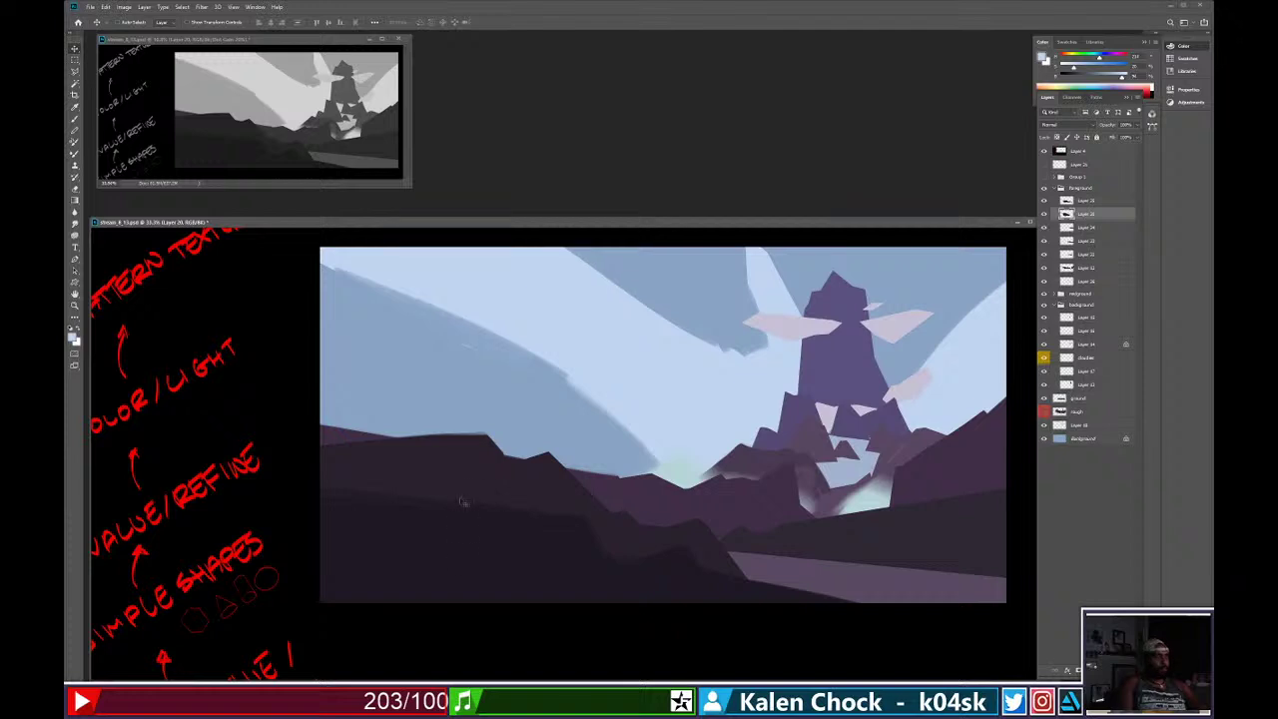
pyautogui.press('b')
pyautogui.keyDown('alt'); pyautogui.click(475, 456); pyautogui.keyUp('alt')
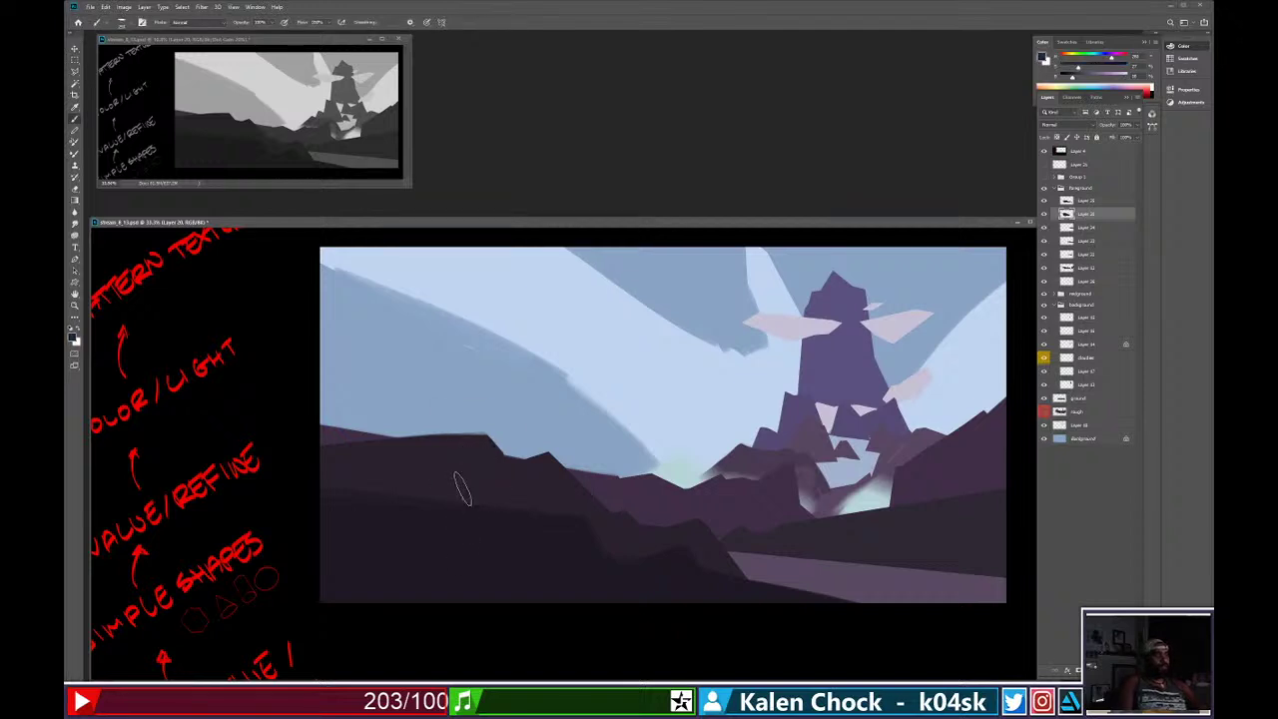
pyautogui.rightClick(461, 489)
pyautogui.doubleClick(721, 423)
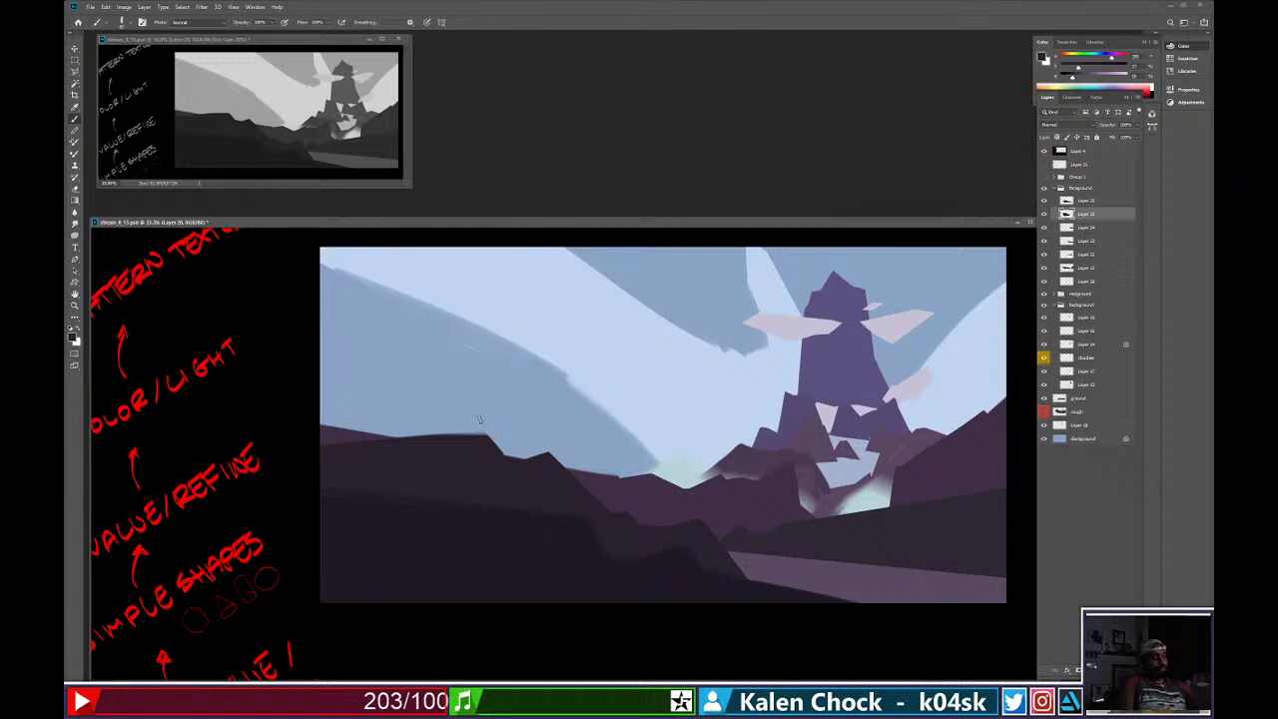
pyautogui.moveTo(489, 441); pyautogui.dragTo(387, 441)
pyautogui.hotkey('ctrl', 'z')
pyautogui.moveTo(479, 441); pyautogui.dragTo(386, 444)
pyautogui.hotkey('ctrl', 'z')
pyautogui.moveTo(483, 440)
pyautogui.mouseDown()
pyautogui.moveTo(310, 468)
pyautogui.moveTo(324, 454)
pyautogui.moveTo(458, 439)
pyautogui.mouseUp()
pyautogui.hotkey('ctrl', 'z')
pyautogui.hotkey('ctrl', 'z')
# Paint along the dark hill's crest so the plateau slopes gently down to the image's left edge.
pyautogui.moveTo(359, 447); pyautogui.dragTo(484, 444)
pyautogui.moveTo(365, 452); pyautogui.dragTo(478, 446)
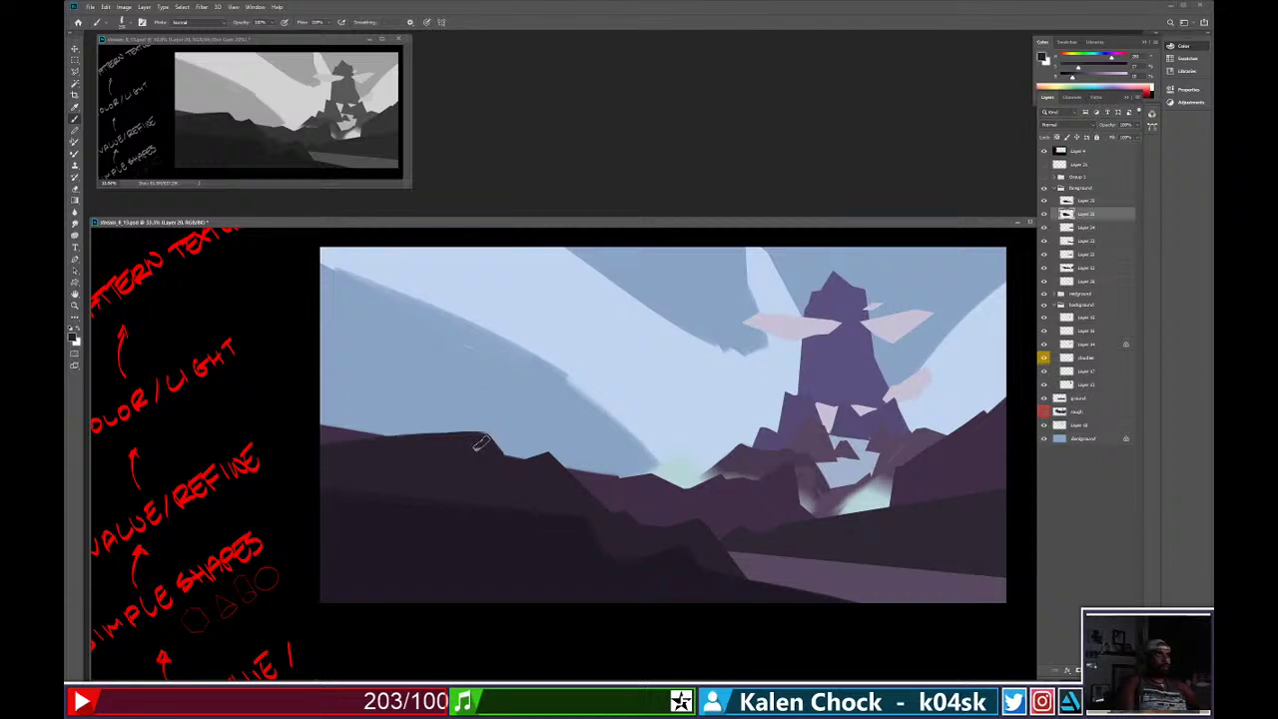
pyautogui.moveTo(489, 439); pyautogui.dragTo(305, 461)
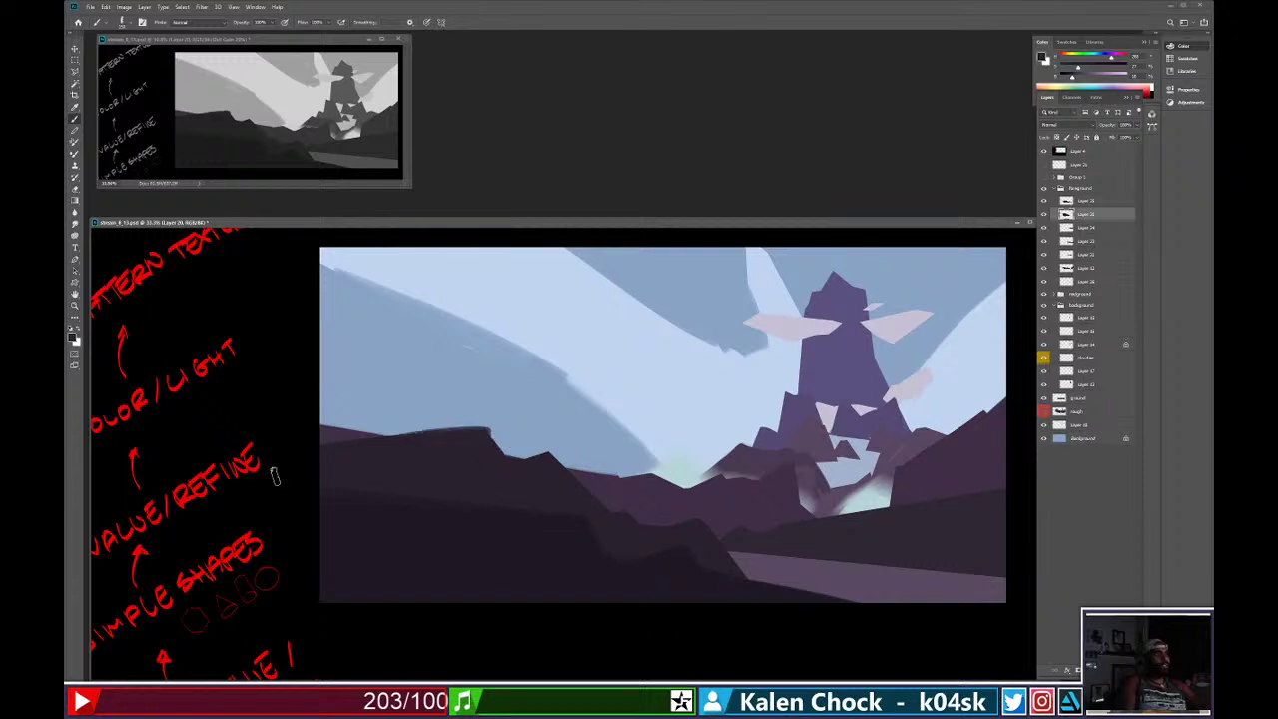
pyautogui.hotkey('ctrl', 'z')
pyautogui.moveTo(488, 440); pyautogui.dragTo(308, 459)
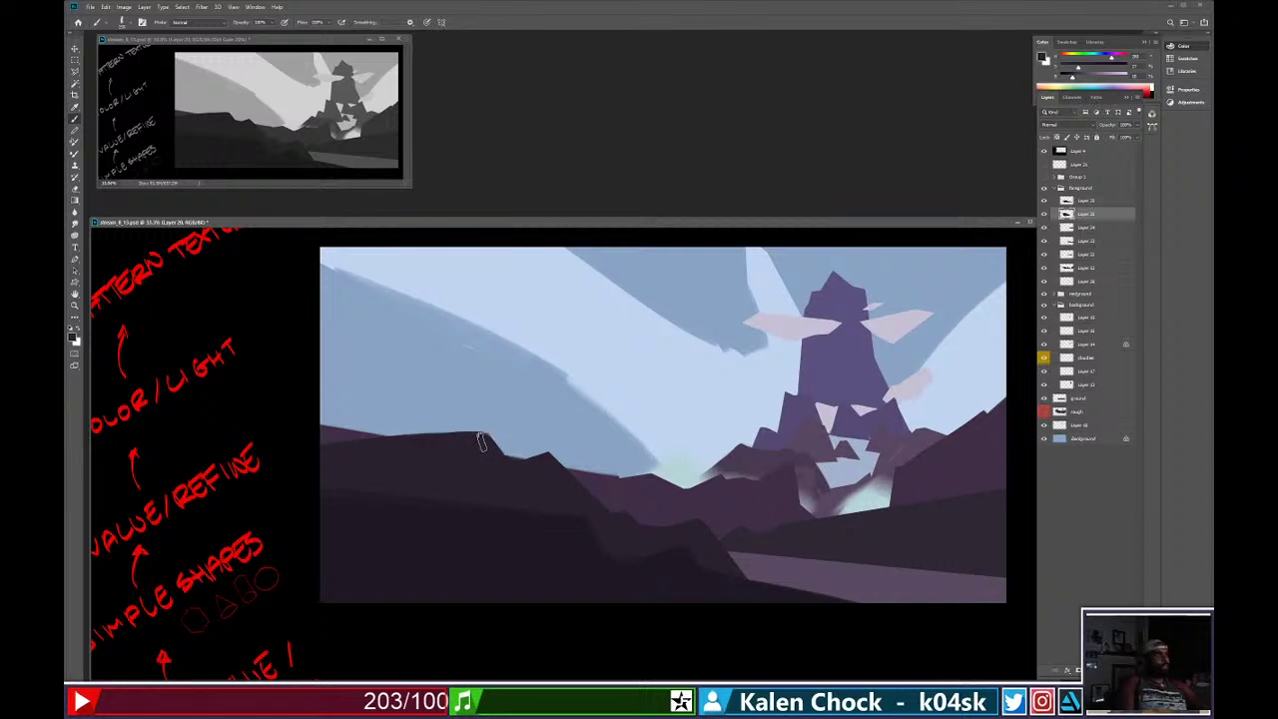
# On the purple ridge's layer, erase the strip of ridge showing above the dark hill at the image's left edge.
pyautogui.press('v')
pyautogui.click(634, 481)
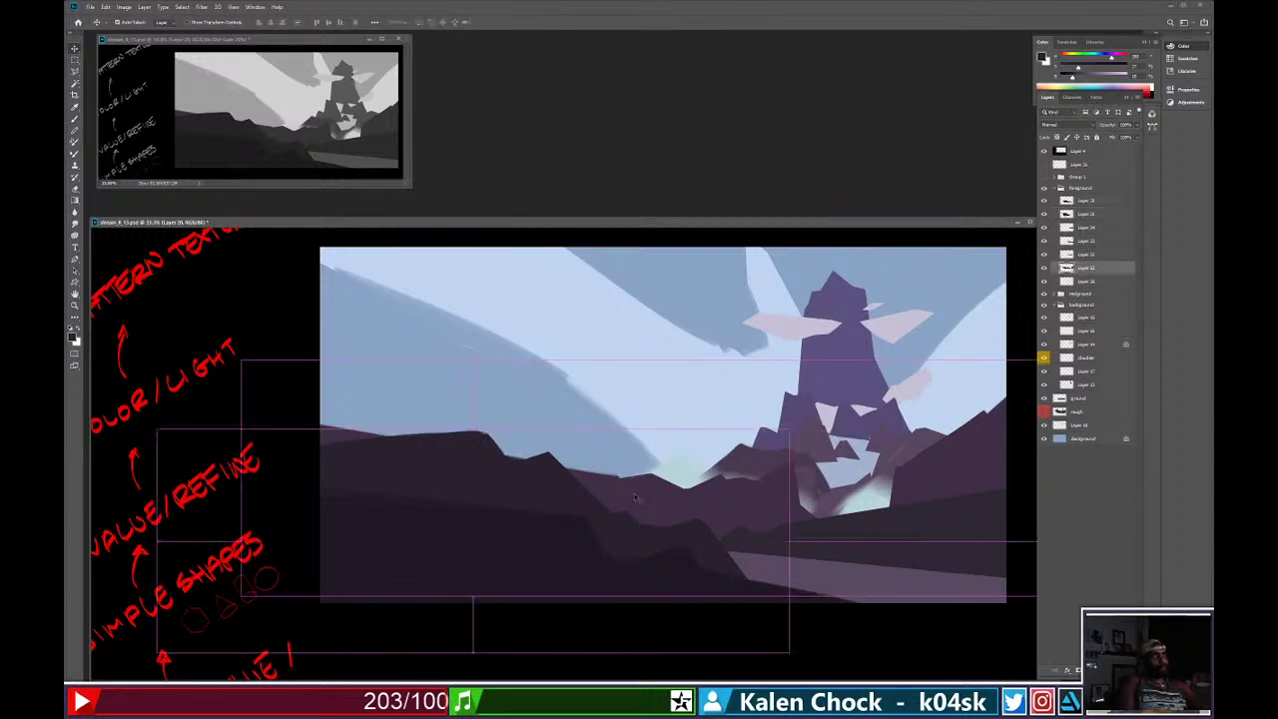
pyautogui.press('b')
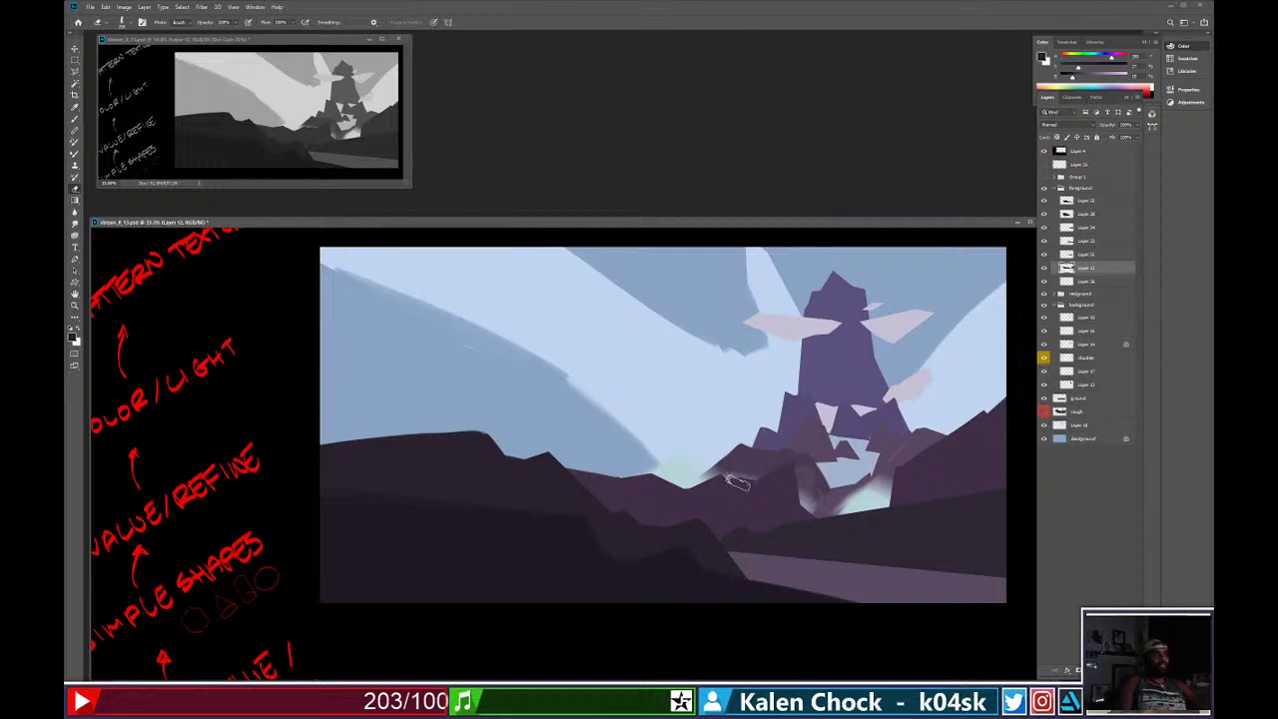
# Sample the ridge's purple and paint a taller peak over the glow just left of the tower's base.
pyautogui.press('v')
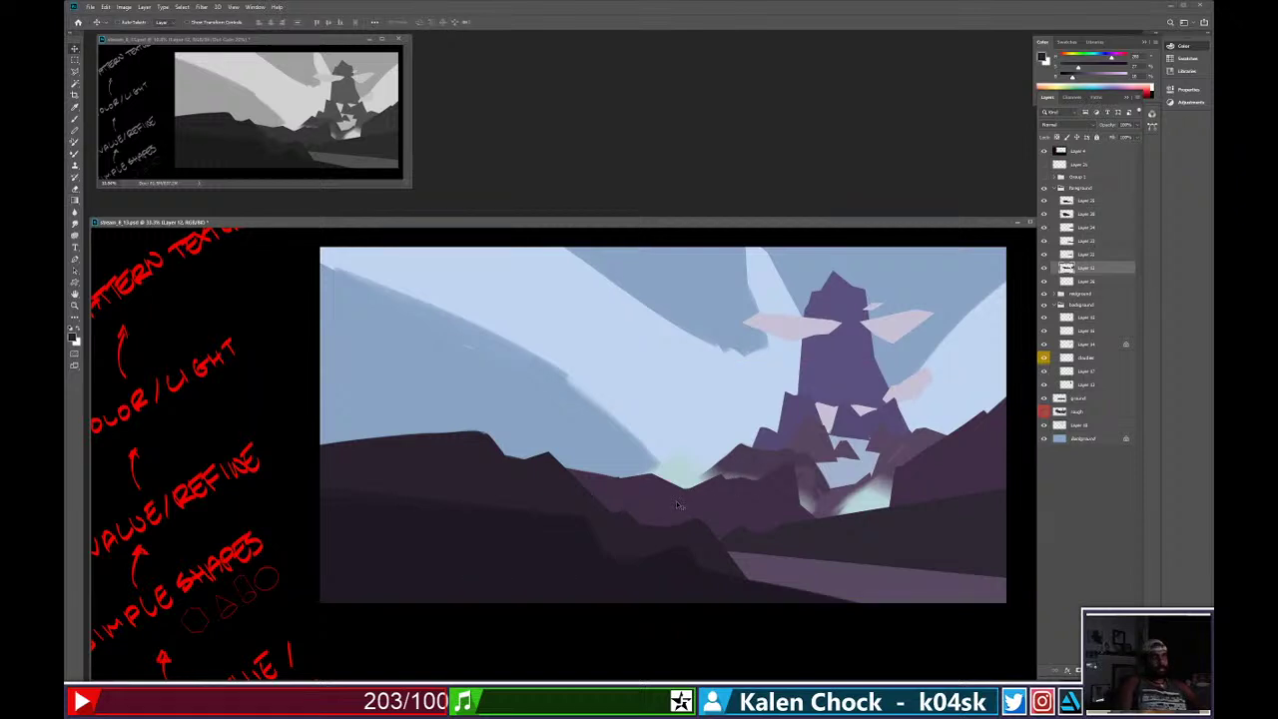
pyautogui.press('b')
pyautogui.keyDown('alt'); pyautogui.click(687, 528); pyautogui.keyUp('alt')
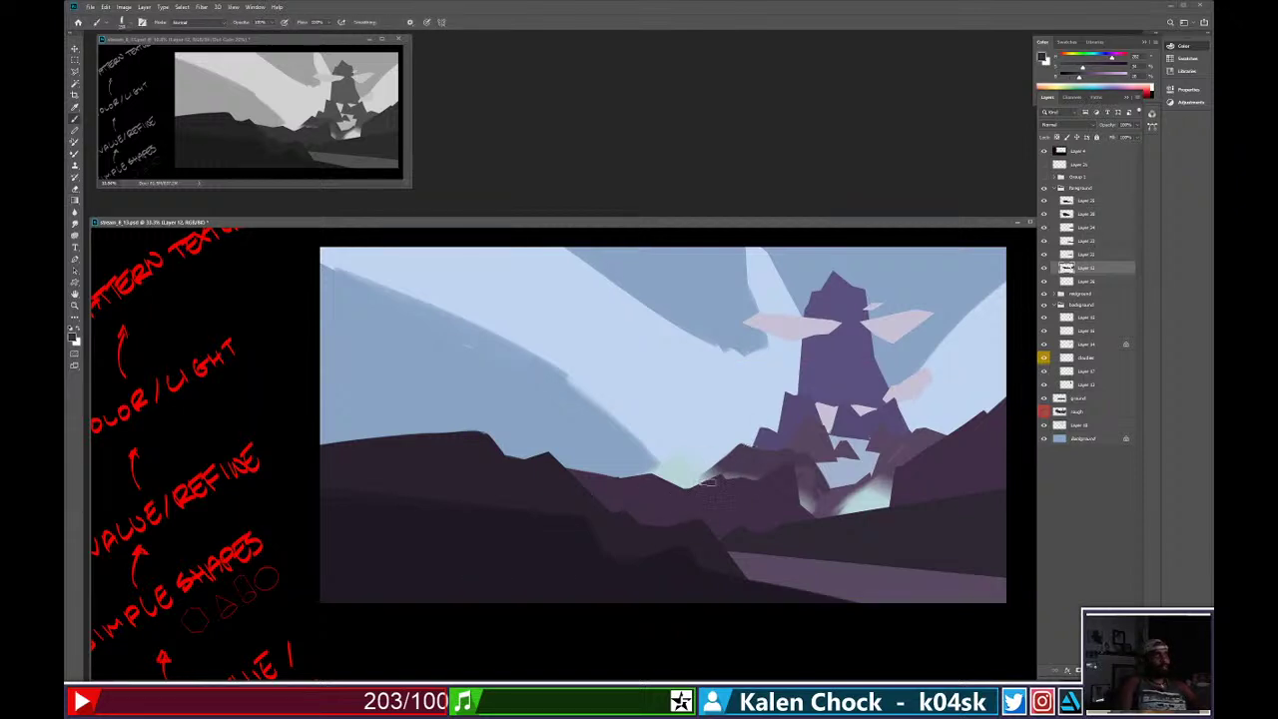
pyautogui.moveTo(709, 481)
pyautogui.mouseDown()
pyautogui.moveTo(715, 457)
pyautogui.moveTo(723, 470)
pyautogui.mouseUp()
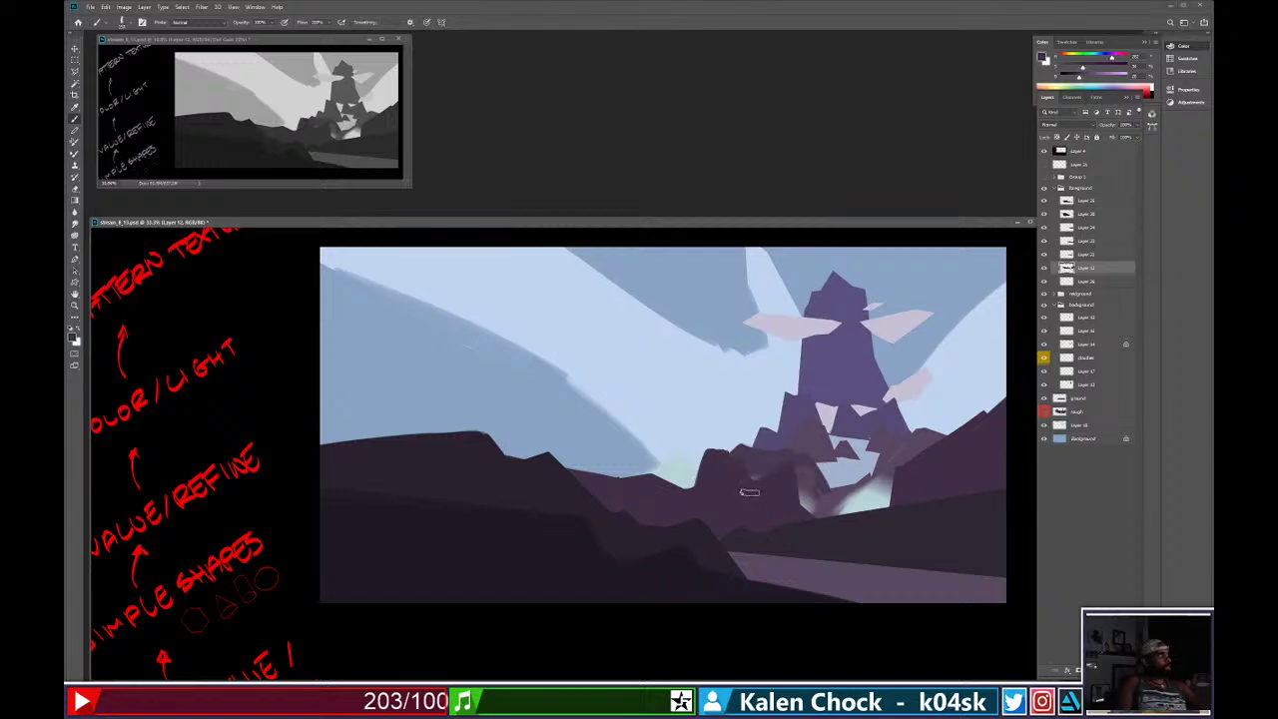
# Erase the purple ridge's raised crest left of the tower down to a low slope, uncovering the misty glow behind it.
pyautogui.press('e')
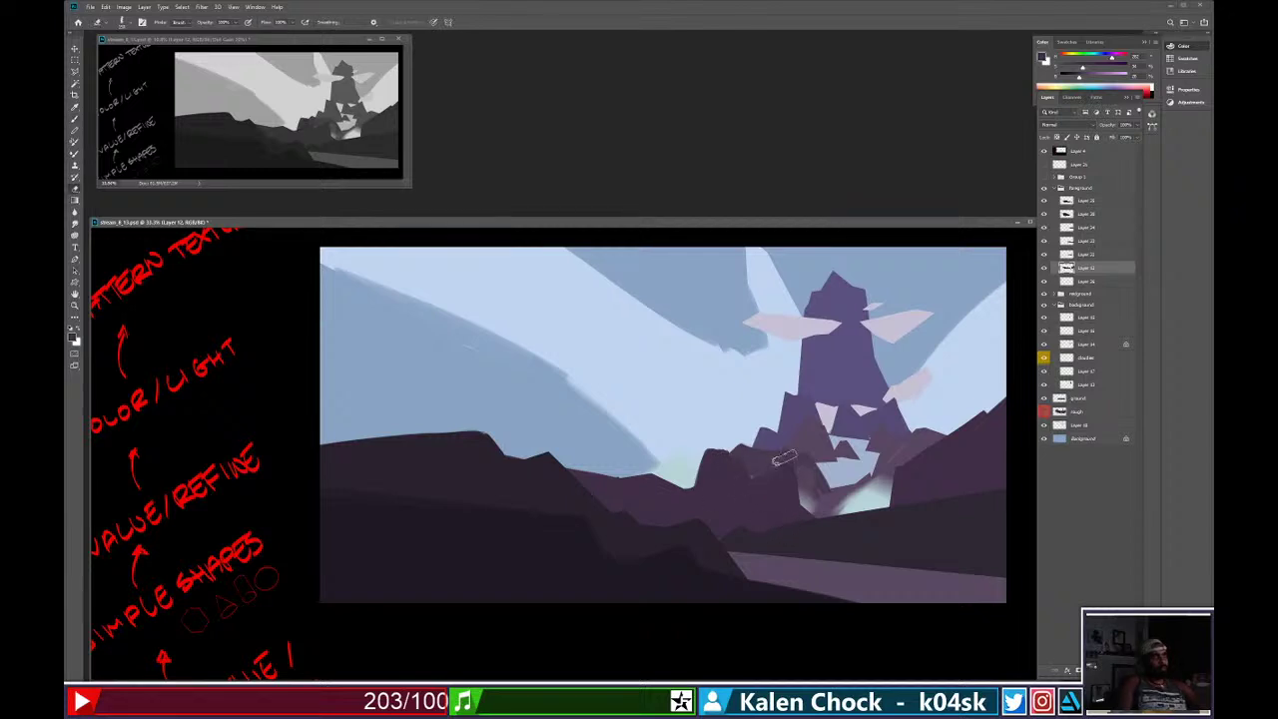
pyautogui.moveTo(782, 460); pyautogui.dragTo(819, 522)
pyautogui.moveTo(679, 467); pyautogui.dragTo(713, 443)
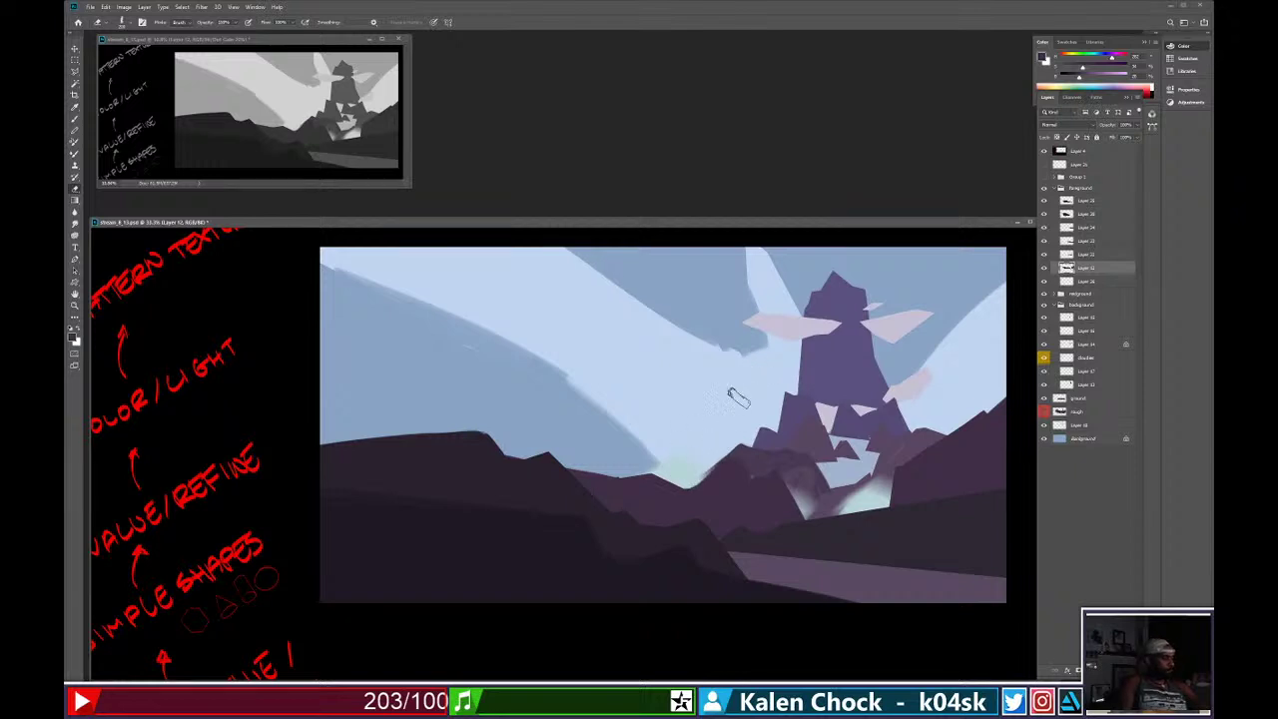
pyautogui.moveTo(697, 455)
pyautogui.mouseDown()
pyautogui.moveTo(789, 465)
pyautogui.moveTo(682, 476)
pyautogui.moveTo(727, 463)
pyautogui.mouseUp()
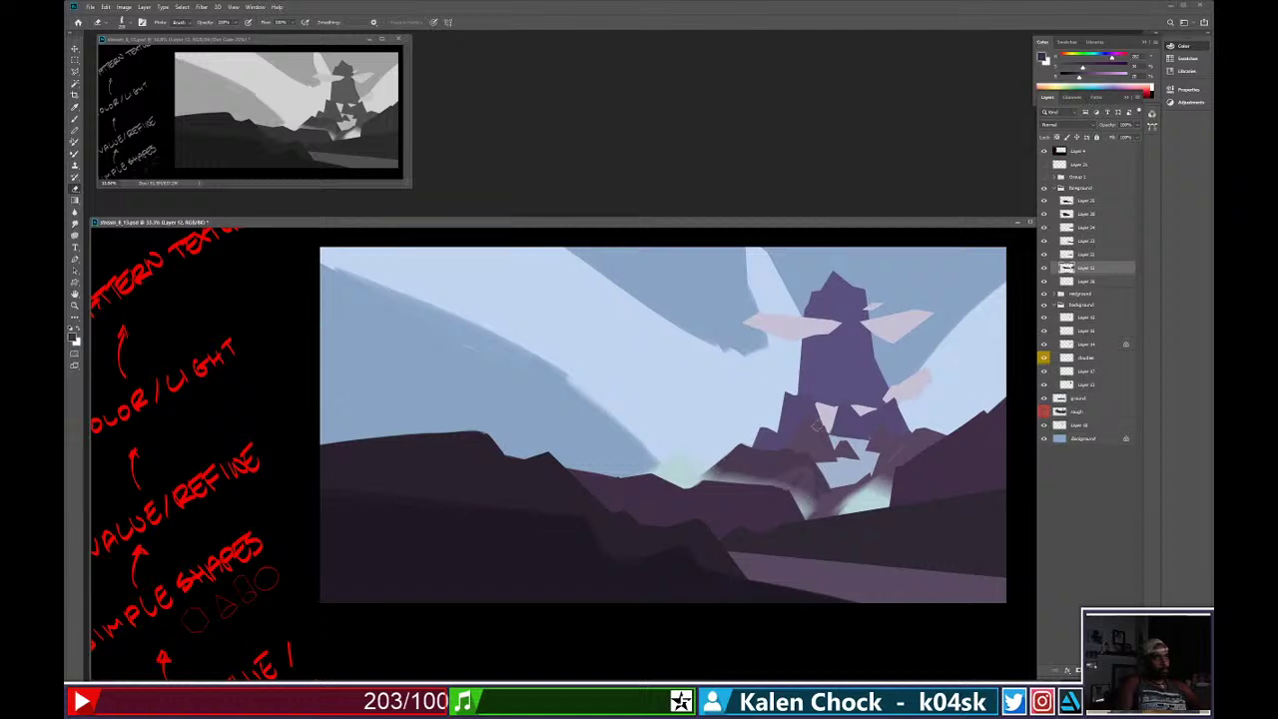
# Paint a rounded hump on the purple ridge just below the tower's base, covering part of the misty glow in the gap.
pyautogui.press('b')
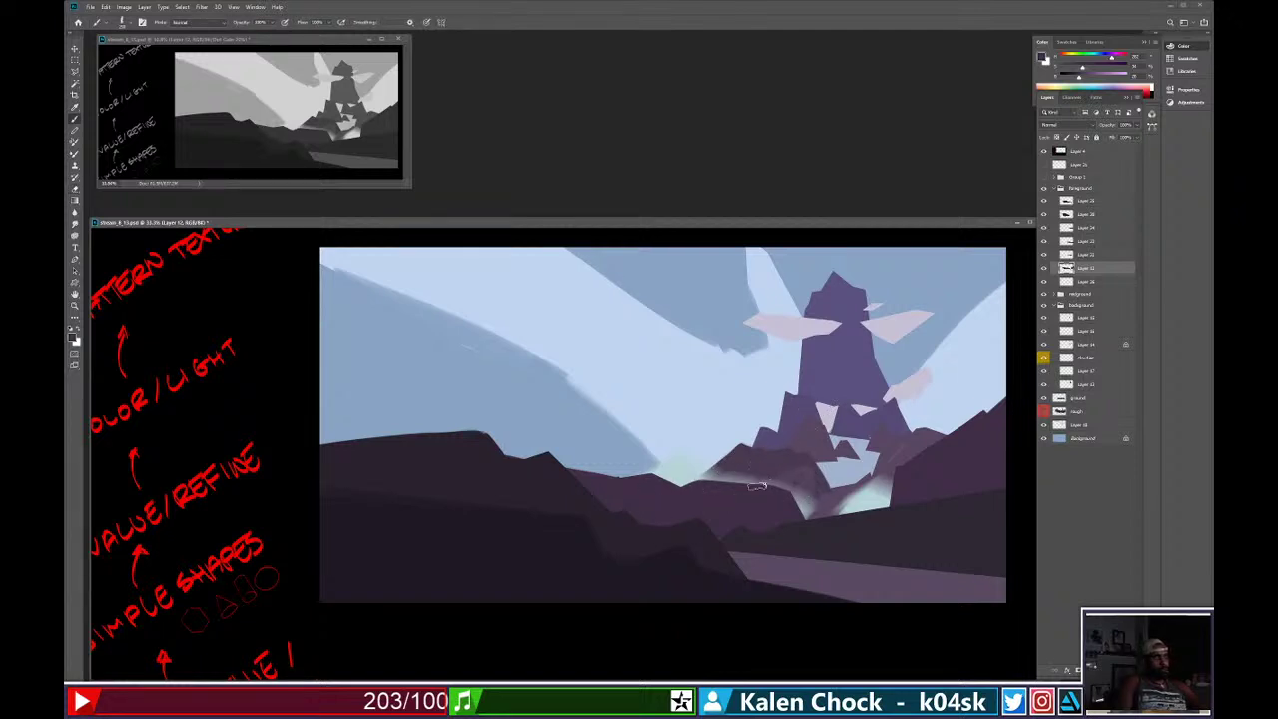
pyautogui.moveTo(790, 493)
pyautogui.mouseDown()
pyautogui.moveTo(828, 460)
pyautogui.moveTo(805, 495)
pyautogui.mouseUp()
pyautogui.hotkey('ctrl', 'z')
pyautogui.hotkey('ctrl', 'z')
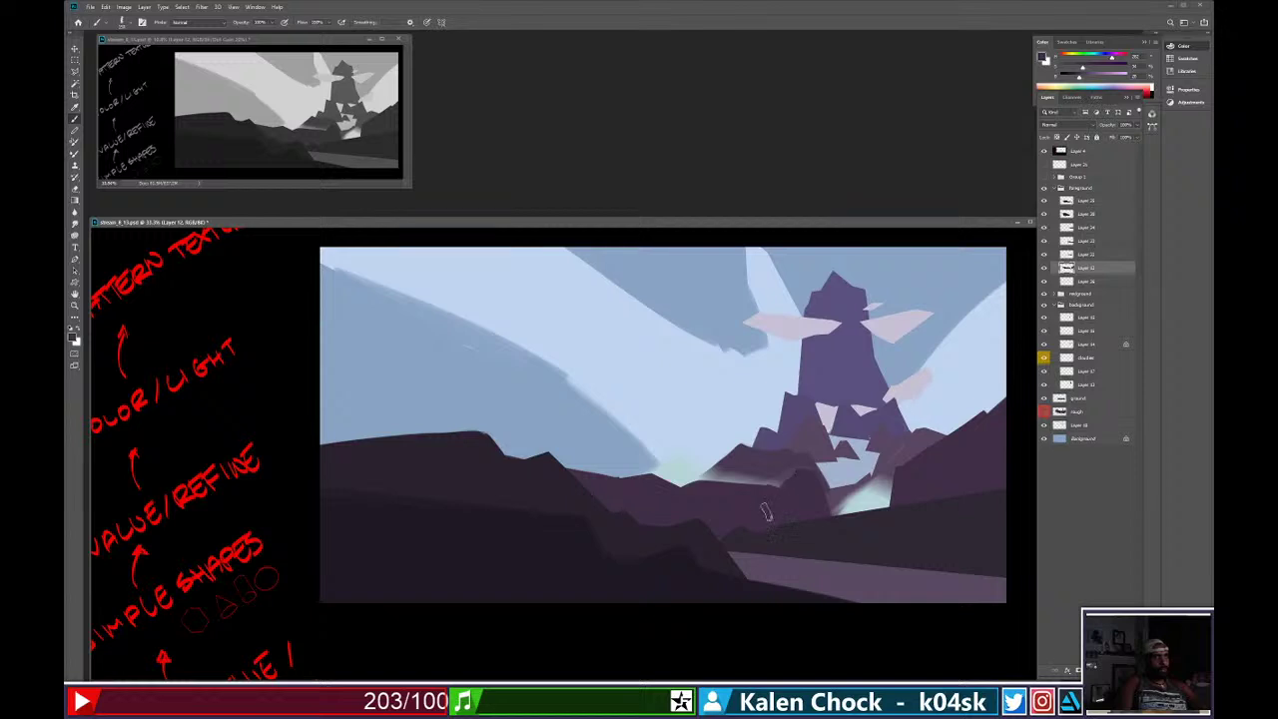
pyautogui.press('e')
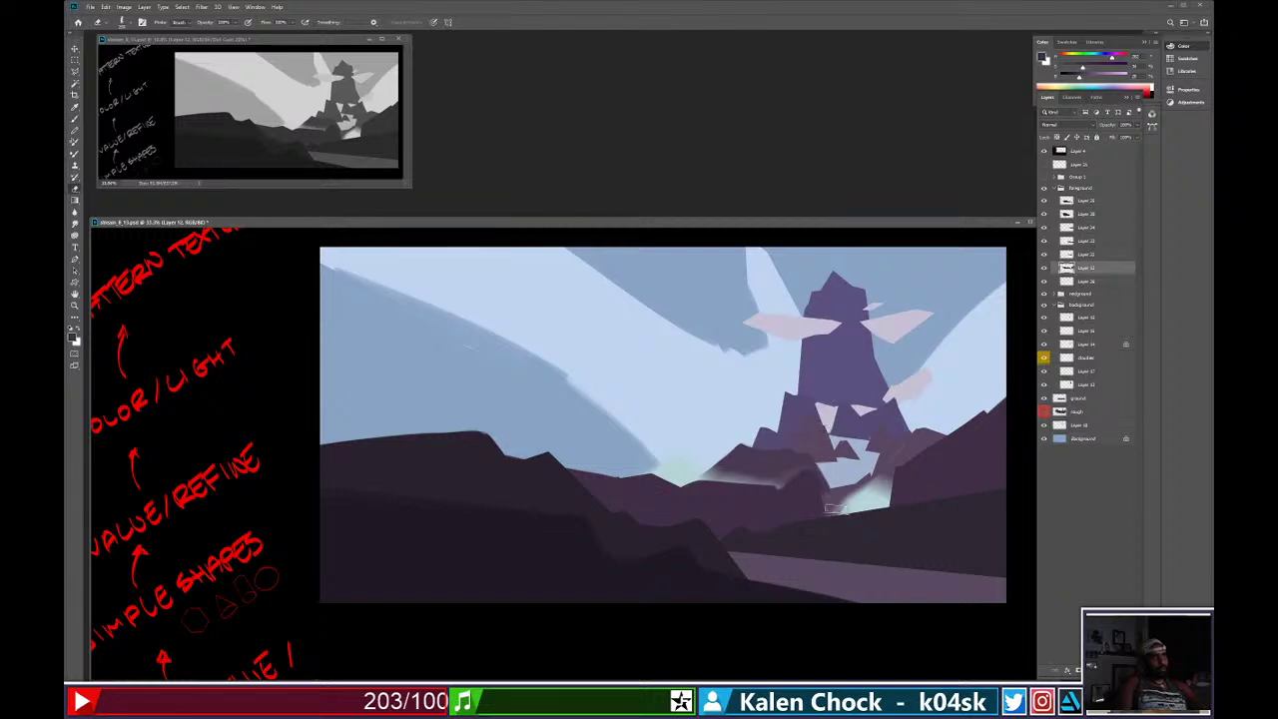
pyautogui.press('b')
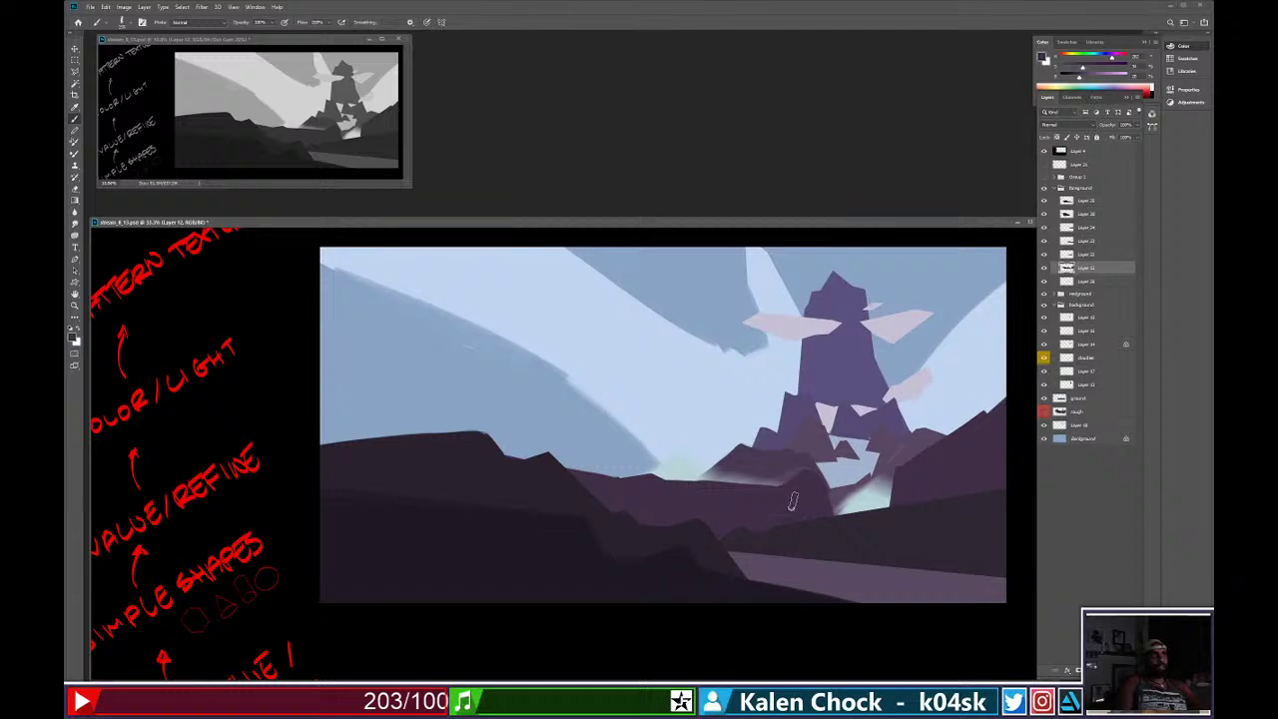
# Paint along the purple ridge's crest left of the hump to smooth it into an even, gently descending edge.
pyautogui.scroll(1, 792, 501)
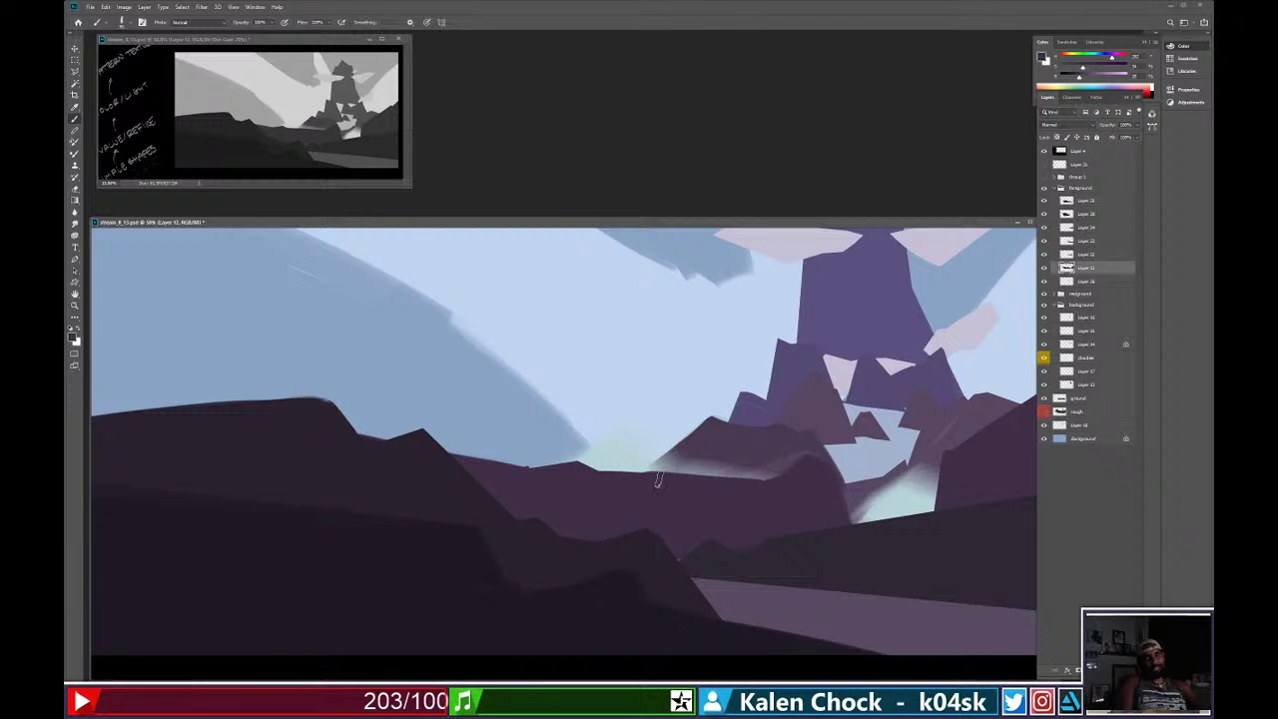
pyautogui.moveTo(570, 477); pyautogui.dragTo(798, 494)
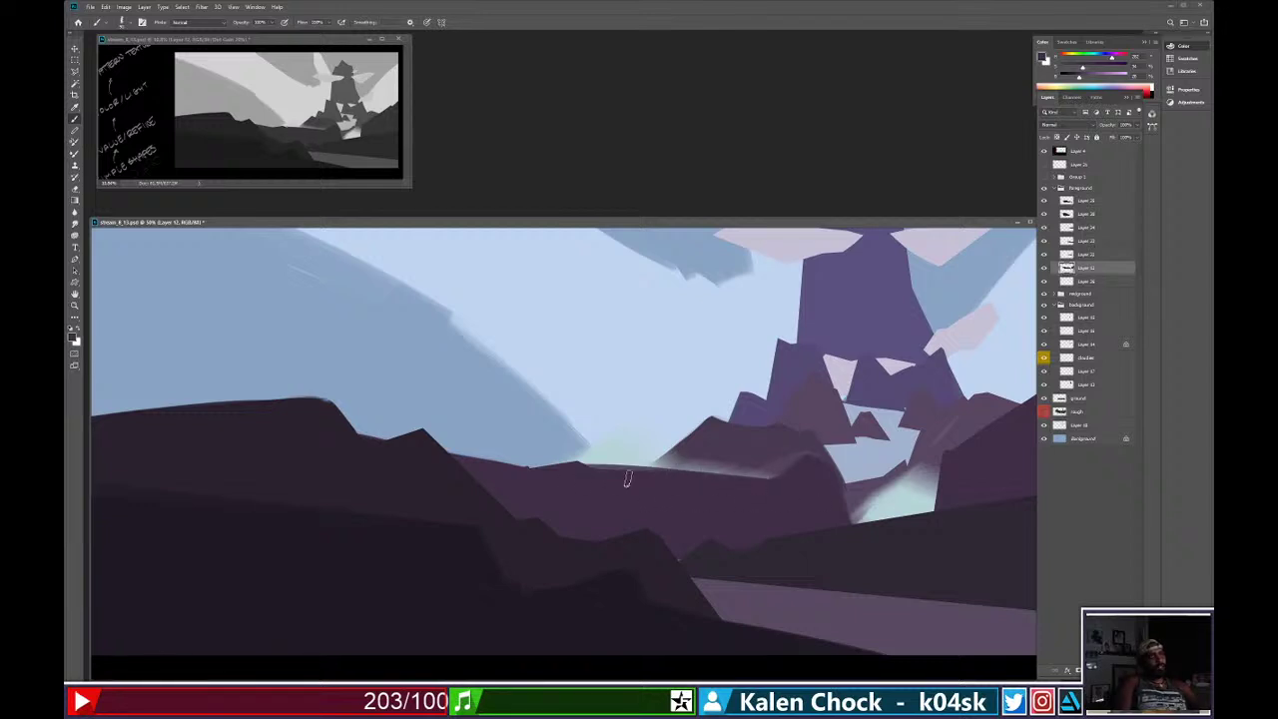
pyautogui.moveTo(580, 479); pyautogui.dragTo(701, 491)
pyautogui.press('e')
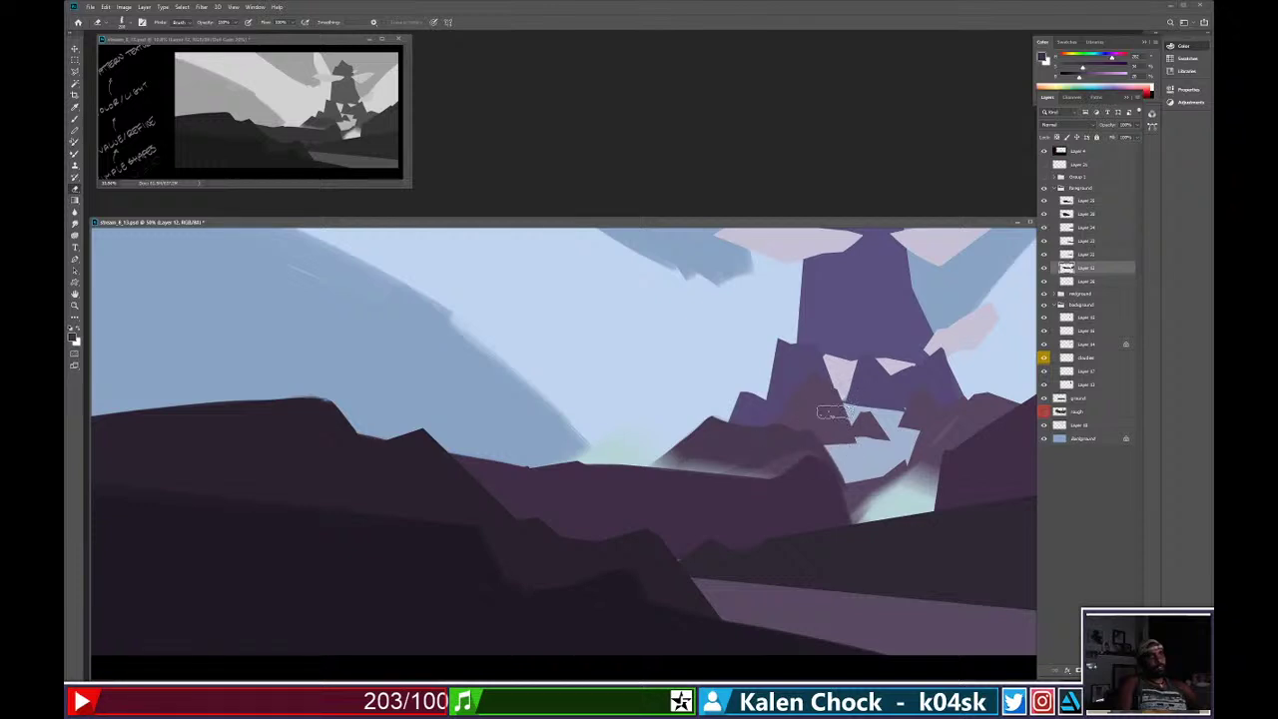
# Paint the slope of the purple hill right of the gap down over the glow, narrowing it to a thin wedge.
pyautogui.press('z')
pyautogui.keyDown('alt'); pyautogui.click(863, 465); pyautogui.keyUp('alt')
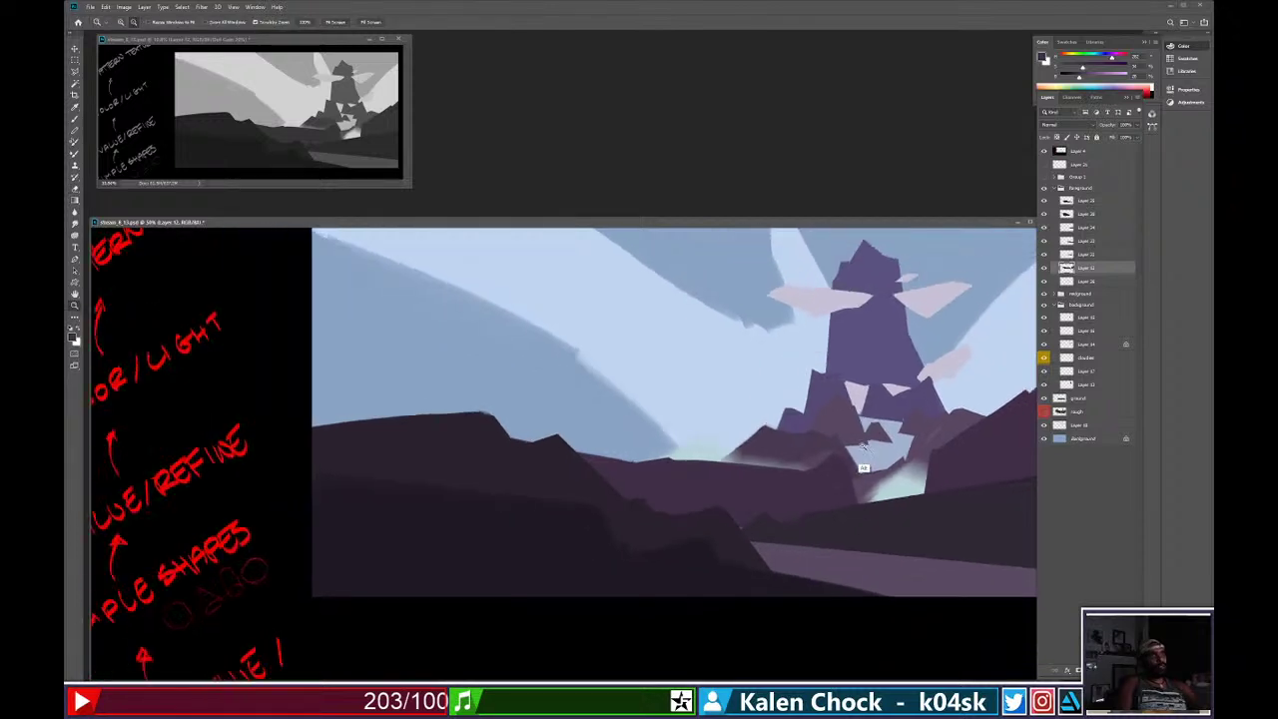
pyautogui.keyDown('alt'); pyautogui.click(864, 446); pyautogui.keyUp('alt')
pyautogui.moveTo(856, 446); pyautogui.dragTo(881, 430)
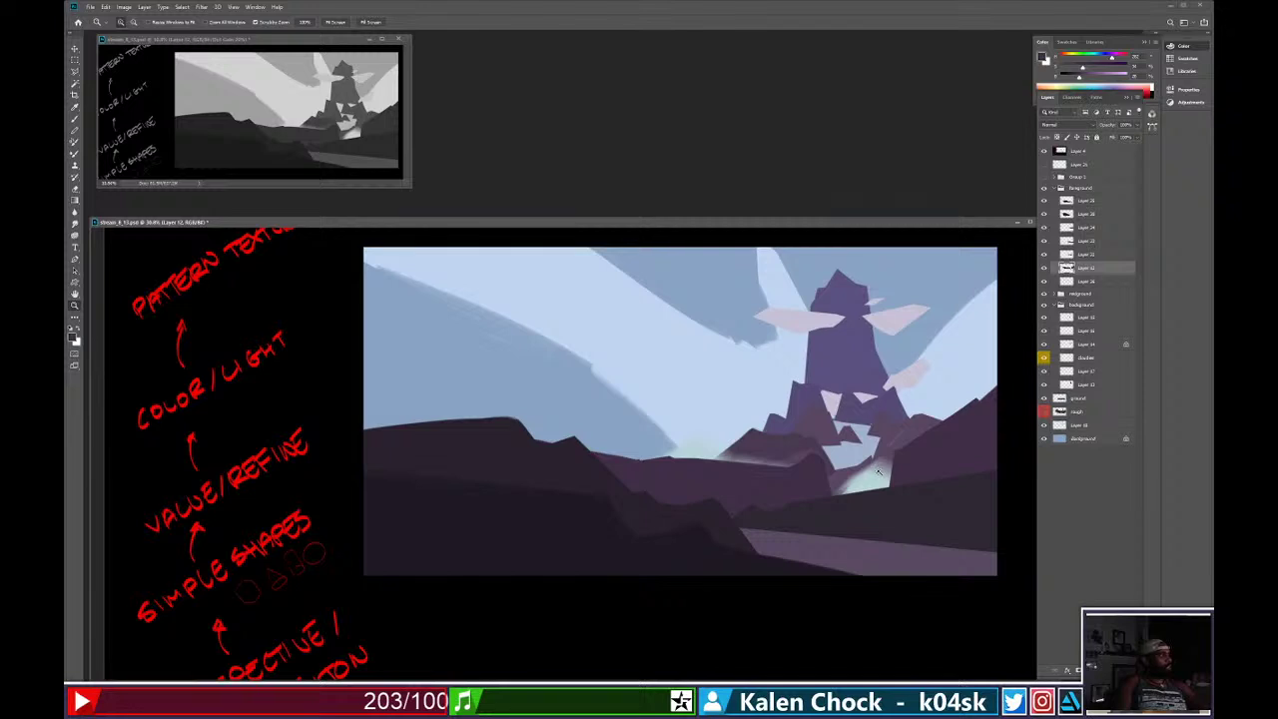
pyautogui.press('b')
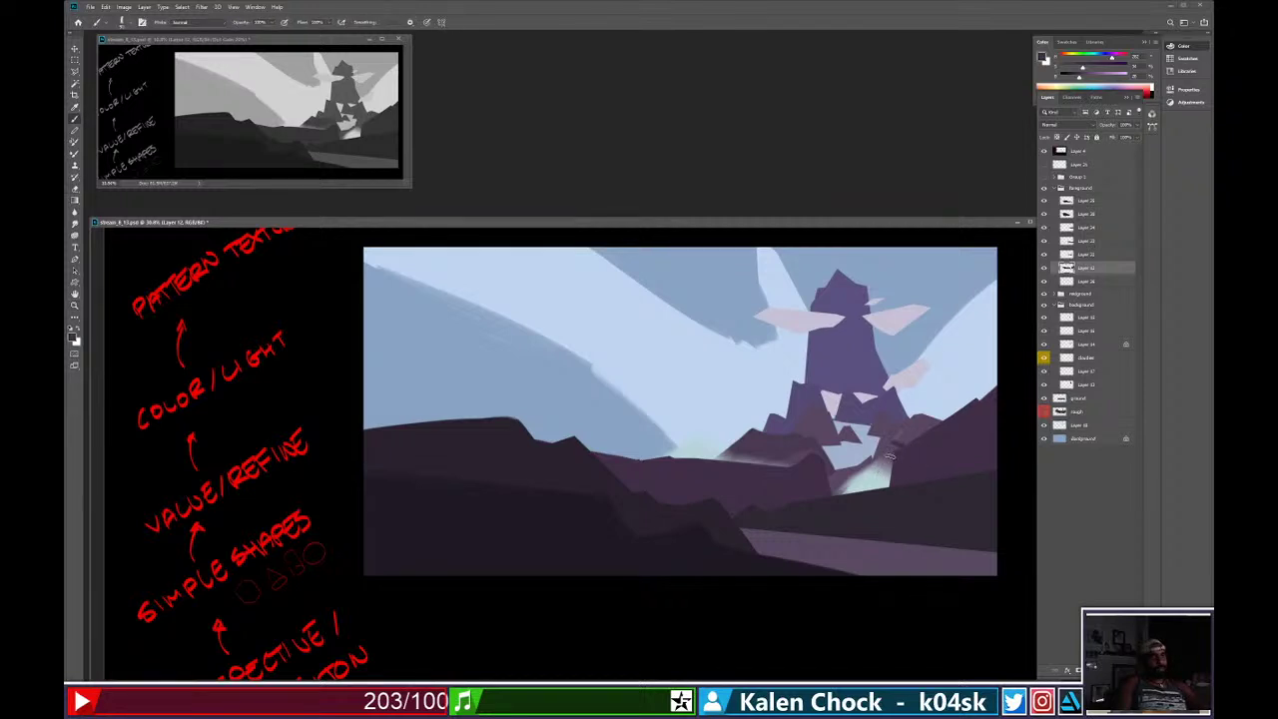
pyautogui.moveTo(889, 456); pyautogui.dragTo(867, 490)
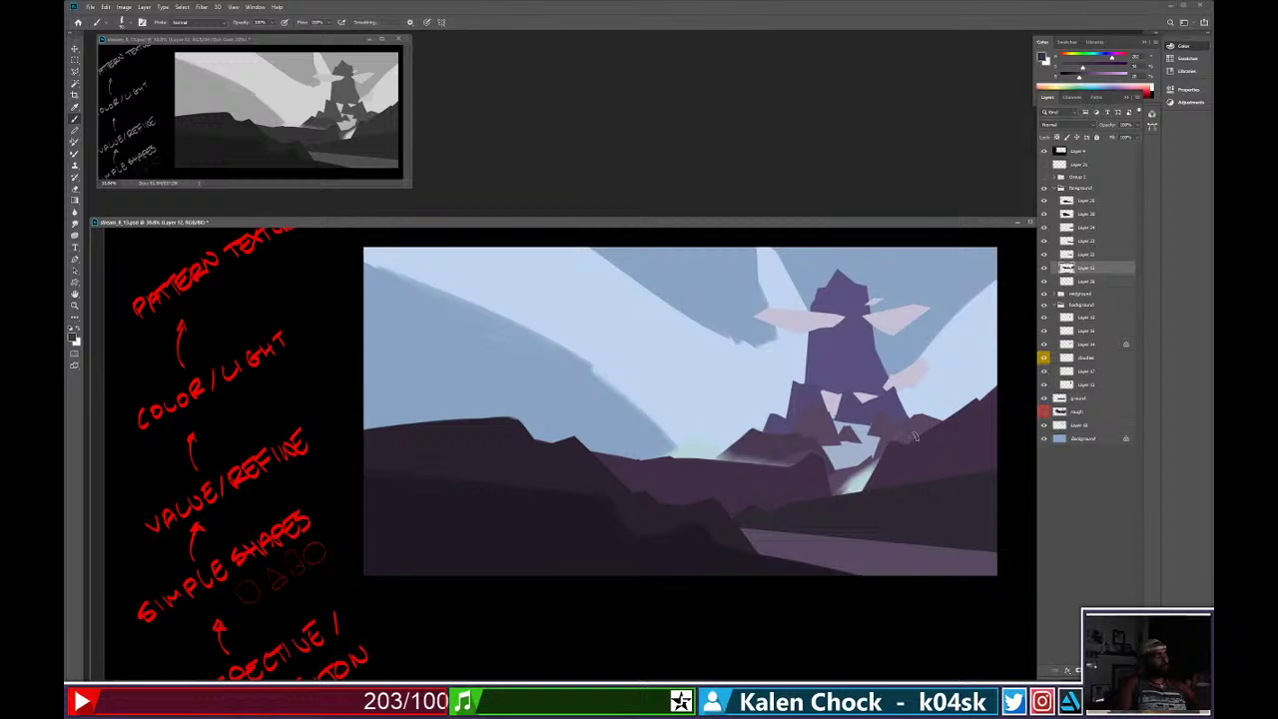
# Erase the crest of the purple hill right of the tower to lower it into a gentle rise toward the image's edge.
pyautogui.press('e')
pyautogui.moveTo(904, 429)
pyautogui.mouseDown()
pyautogui.moveTo(999, 386)
pyautogui.moveTo(900, 431)
pyautogui.moveTo(1003, 401)
pyautogui.mouseUp()
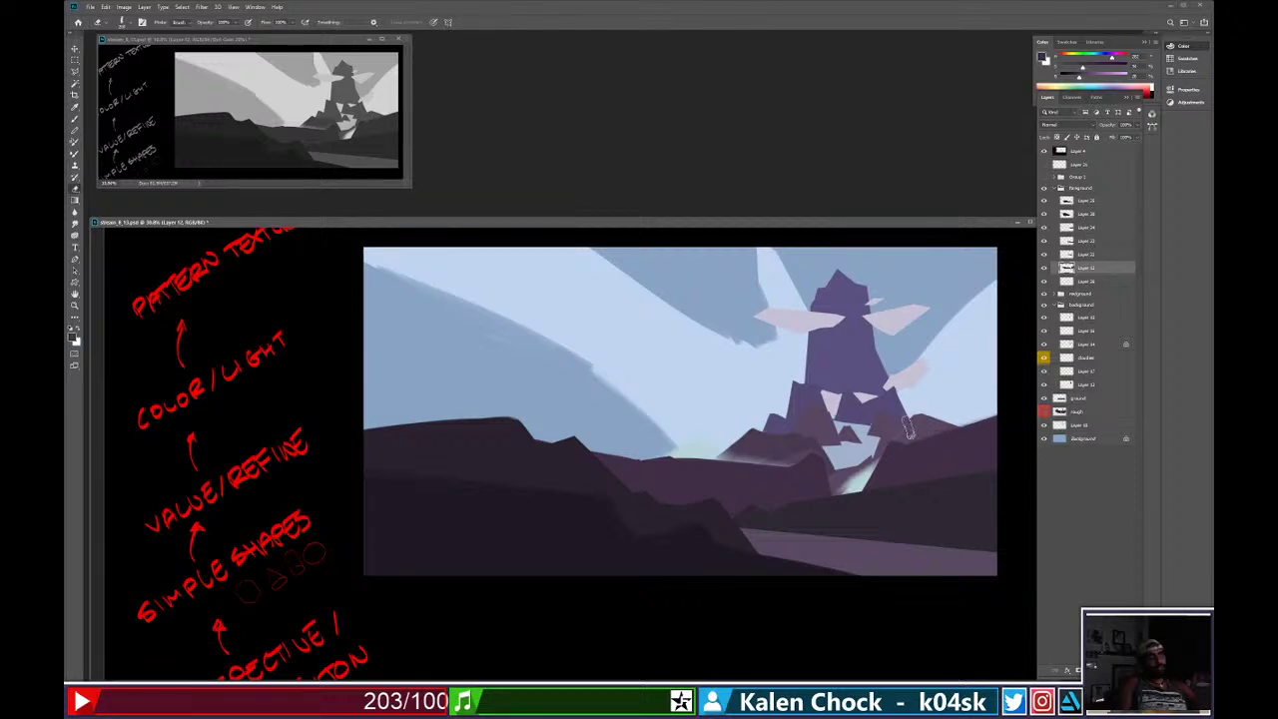
pyautogui.moveTo(908, 428); pyautogui.dragTo(1008, 404)
pyautogui.press('b')
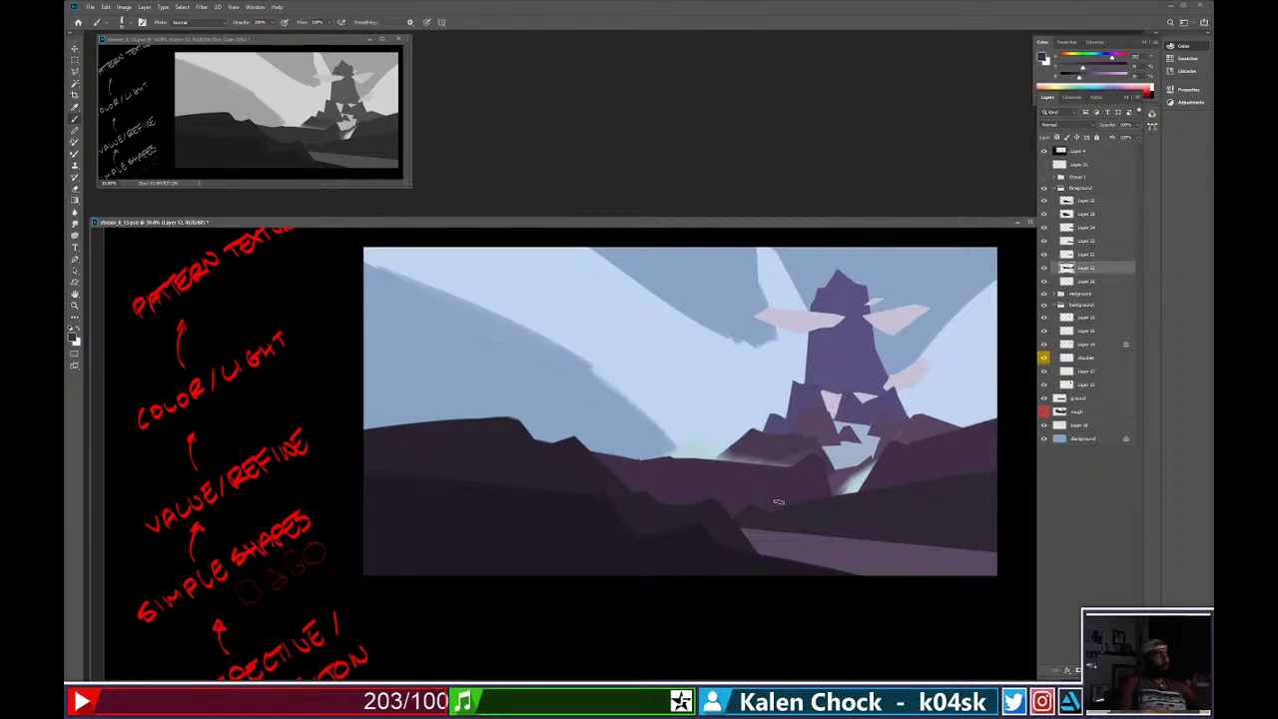
# Lasso a thin sloping wedge along the purple ridge's crest left of the gap, fill it with the ridge's purple and deselect.
pyautogui.press('l')
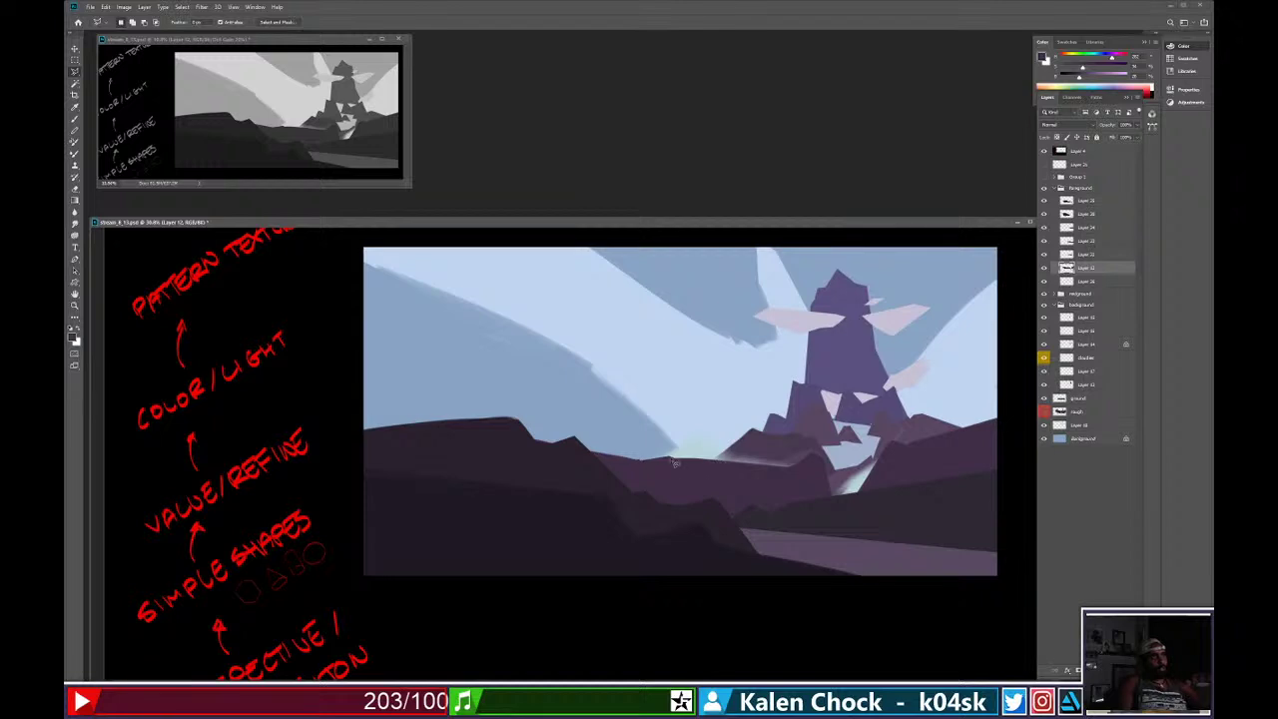
pyautogui.moveTo(802, 468)
pyautogui.mouseDown()
pyautogui.moveTo(555, 450)
pyautogui.moveTo(609, 473)
pyautogui.moveTo(809, 493)
pyautogui.moveTo(804, 478)
pyautogui.mouseUp()
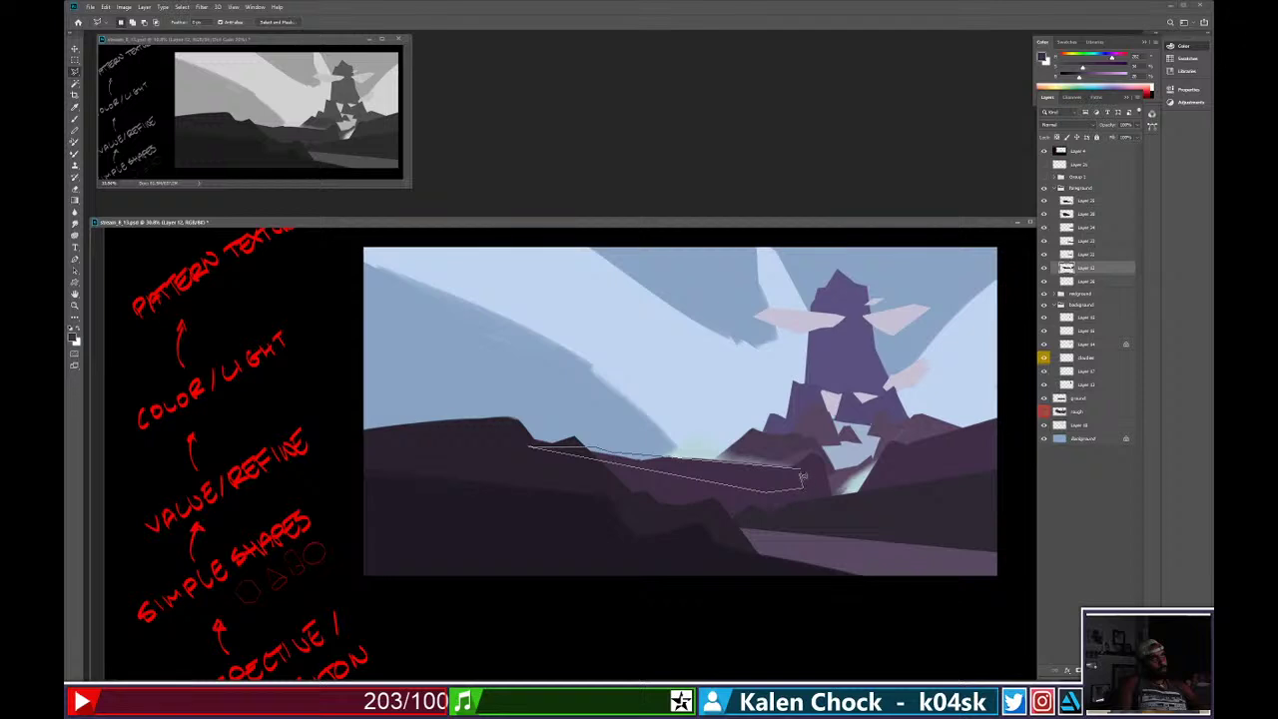
pyautogui.click(802, 473)
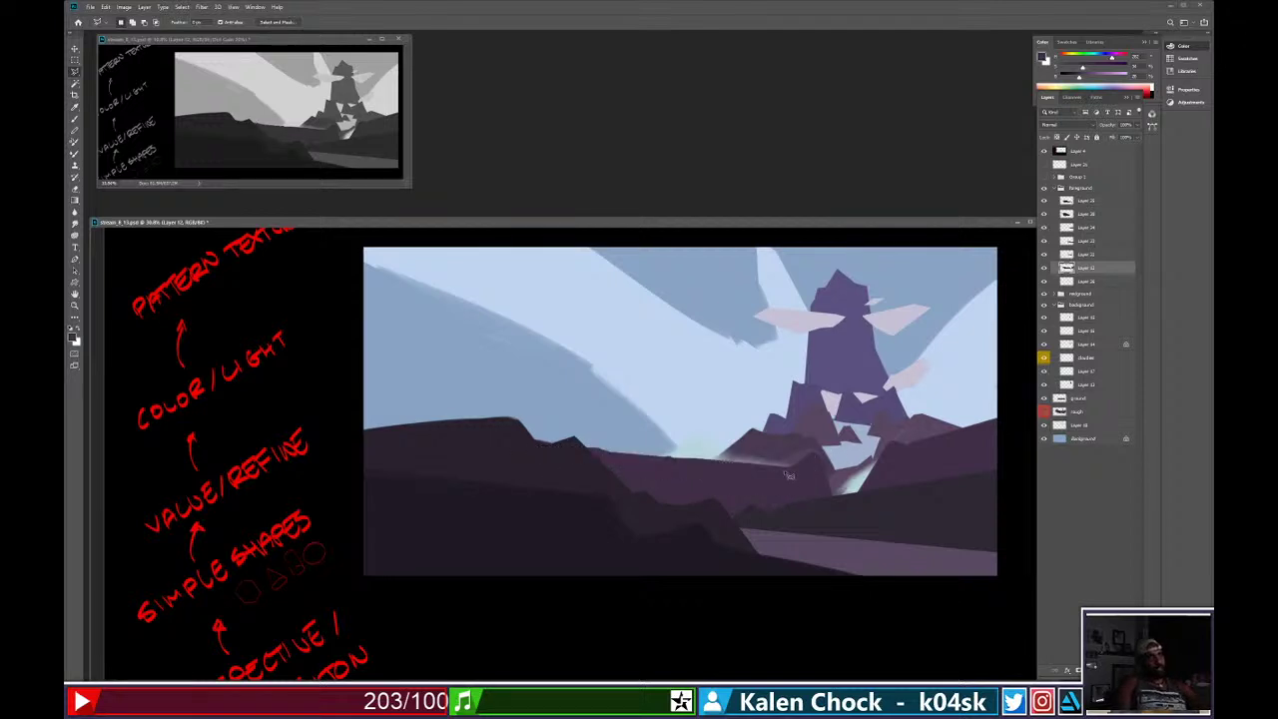
pyautogui.moveTo(785, 474)
pyautogui.mouseDown()
pyautogui.moveTo(823, 441)
pyautogui.moveTo(831, 449)
pyautogui.moveTo(853, 514)
pyautogui.moveTo(803, 509)
pyautogui.moveTo(786, 475)
pyautogui.mouseUp()
pyautogui.hotkey('alt', 'BackSpace')
pyautogui.hotkey('ctrl', 'd')
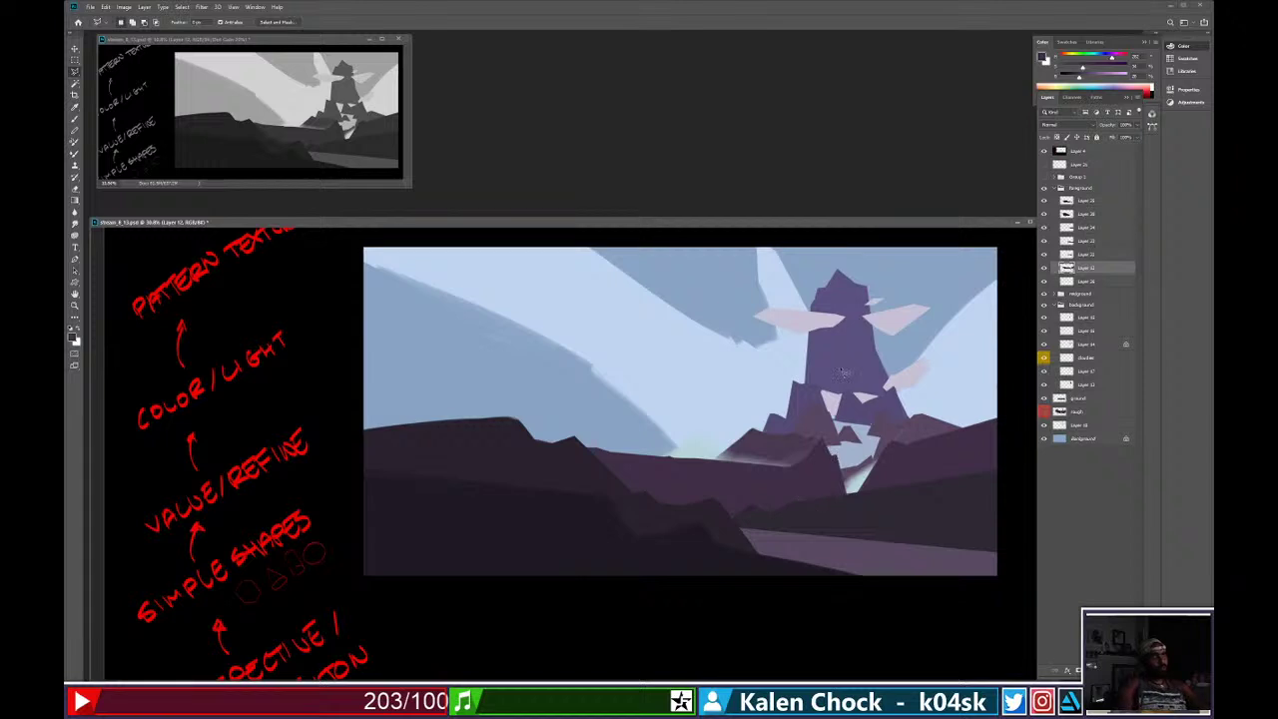
# Select the layer holding the pale blue plain between the peaks at the tower's base, undoing any shift of its position.
pyautogui.press('b')
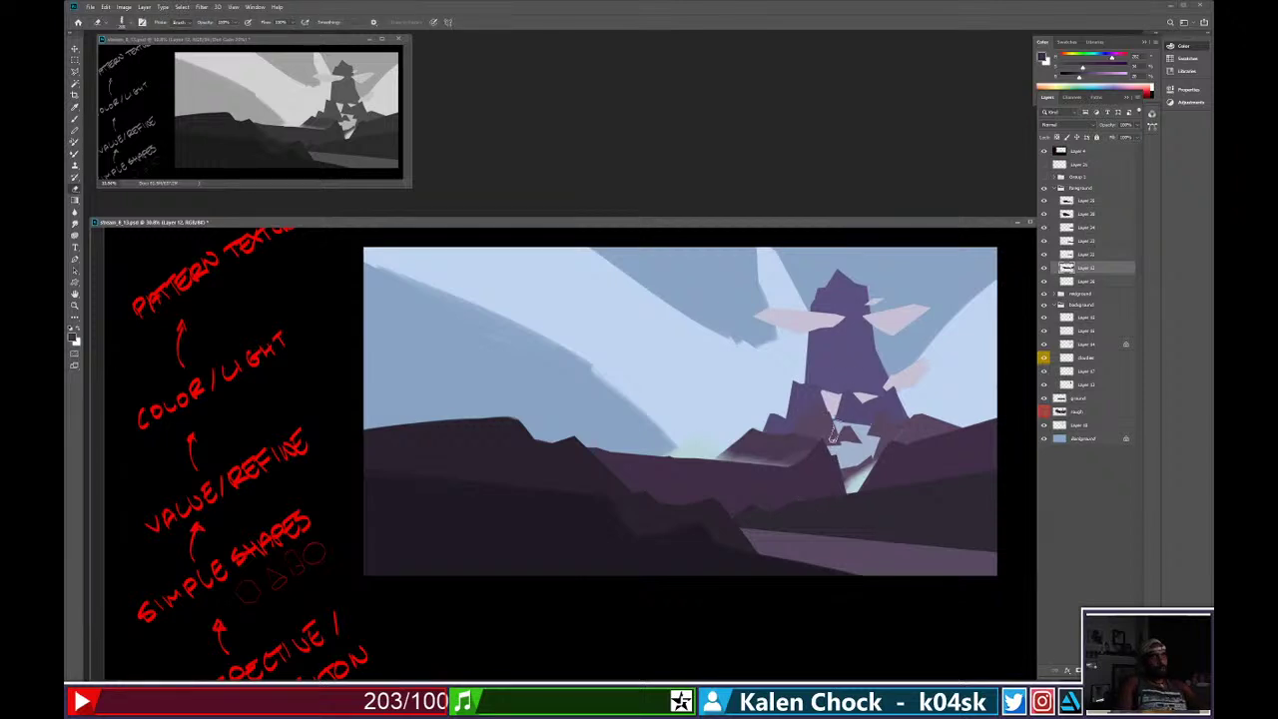
pyautogui.press('z')
pyautogui.keyDown('alt'); pyautogui.click(844, 445); pyautogui.keyUp('alt')
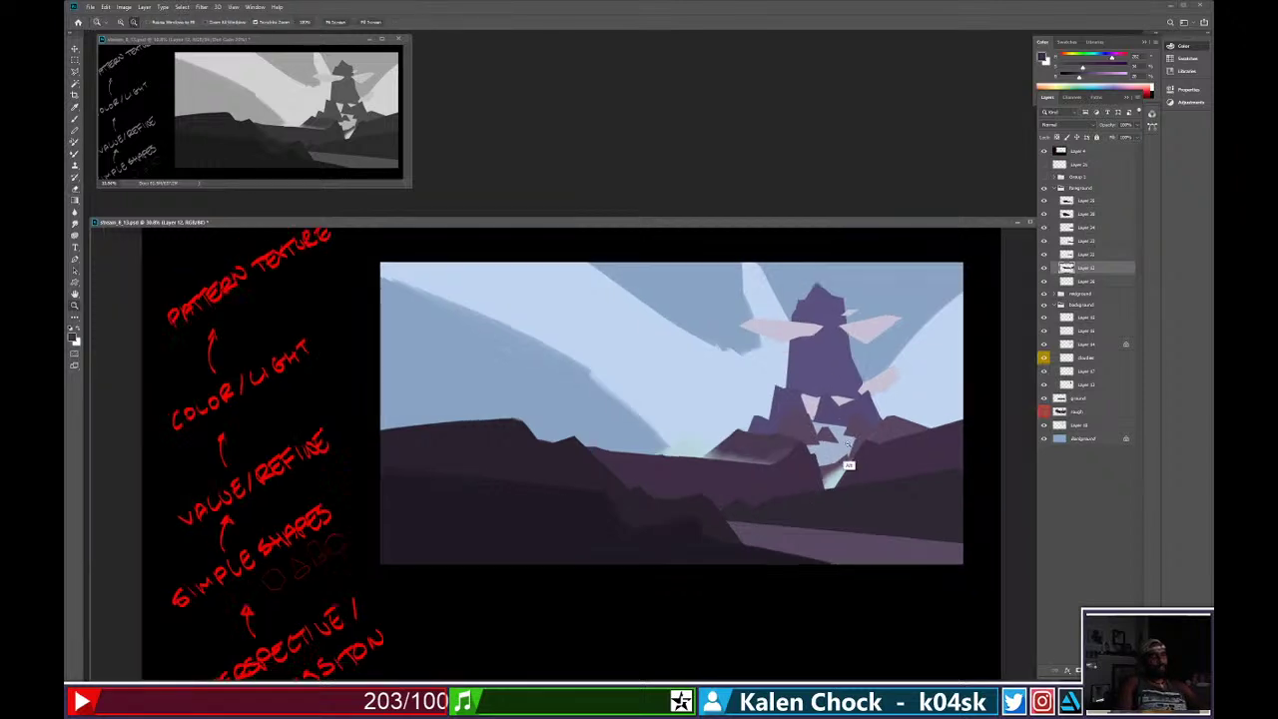
pyautogui.moveTo(844, 446); pyautogui.dragTo(893, 449)
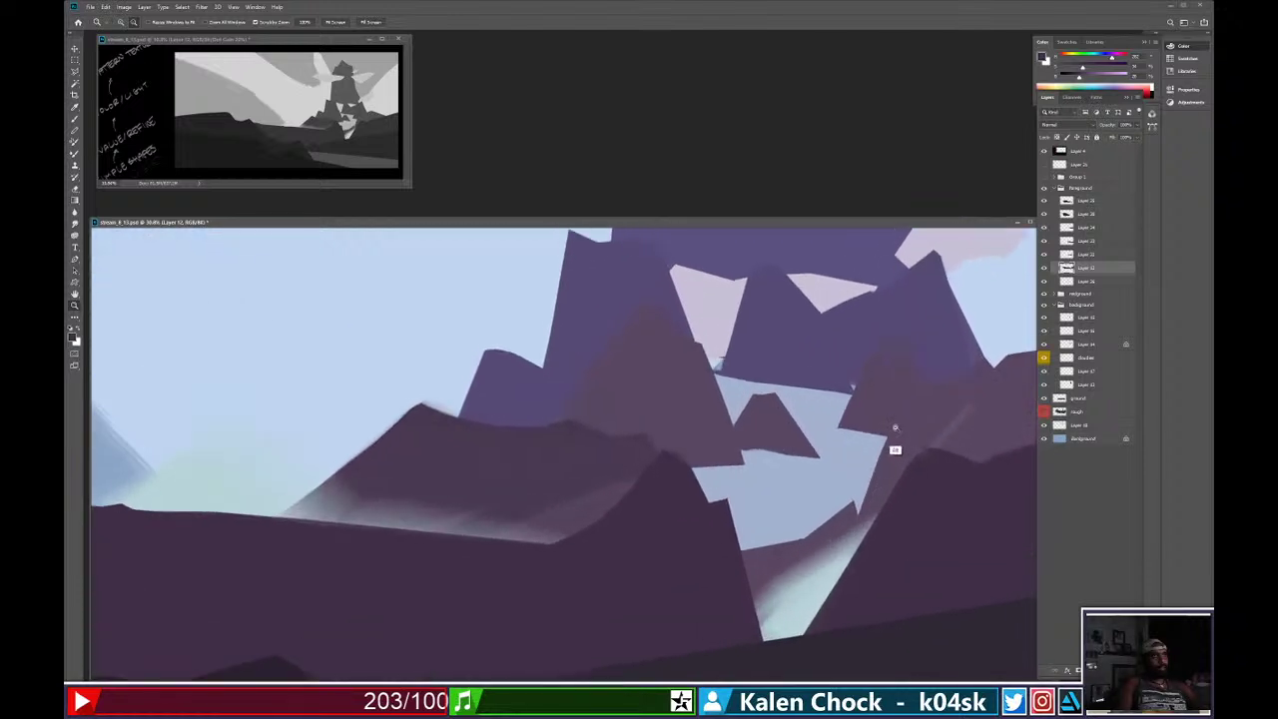
pyautogui.press('v')
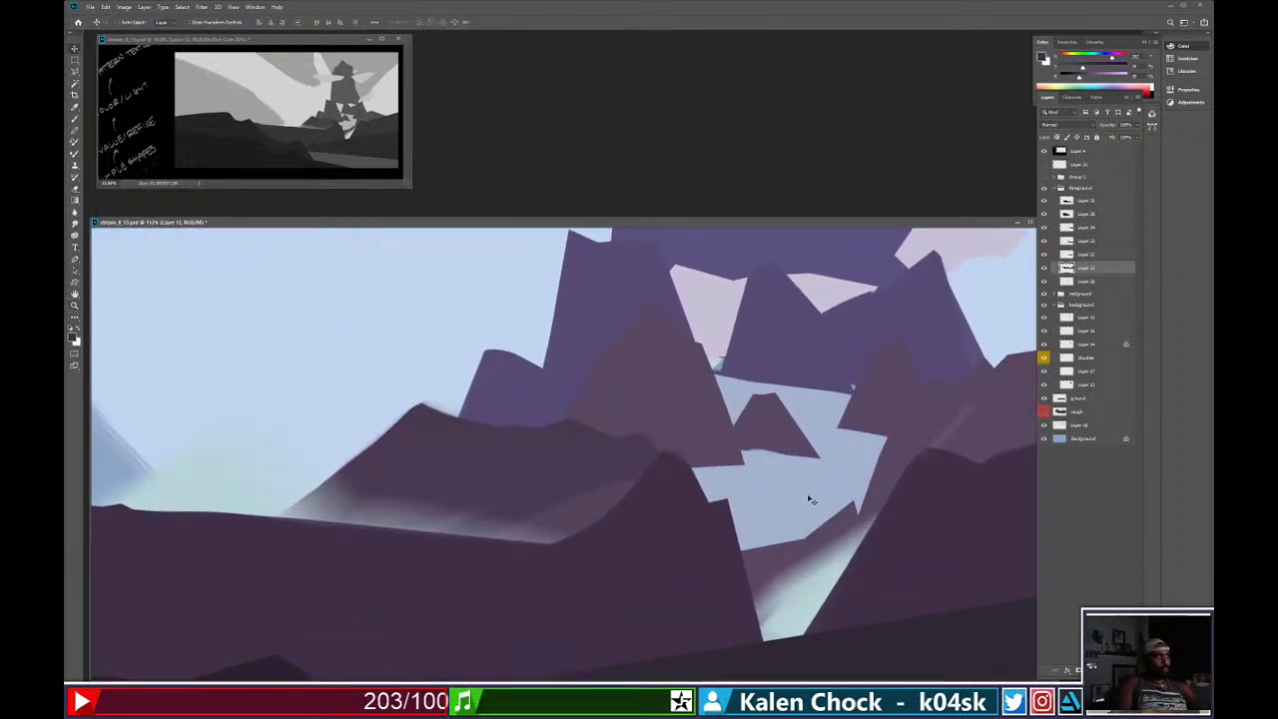
pyautogui.click(809, 498)
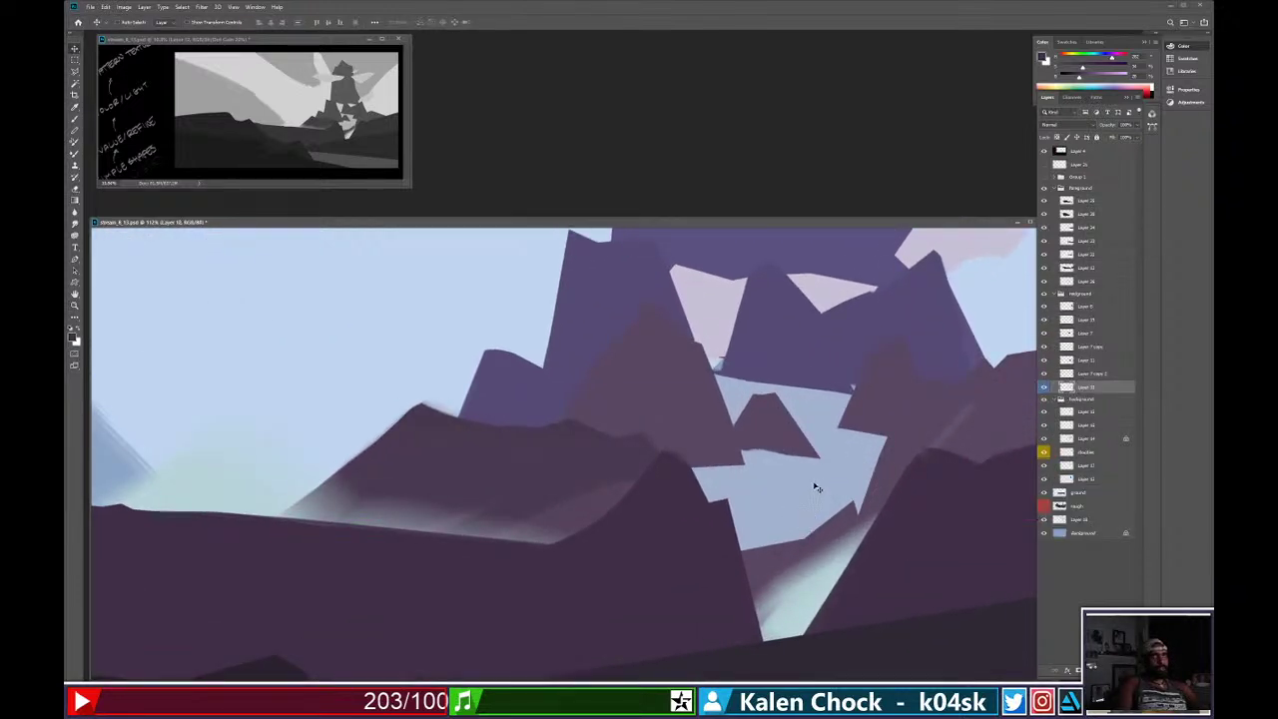
pyautogui.moveTo(806, 501); pyautogui.dragTo(812, 479)
pyautogui.hotkey('ctrl', 'z')
# Choose a Hard Elliptical brush, sample the plain's pale blue and darken it slightly.
pyautogui.press('b')
pyautogui.rightClick(811, 480)
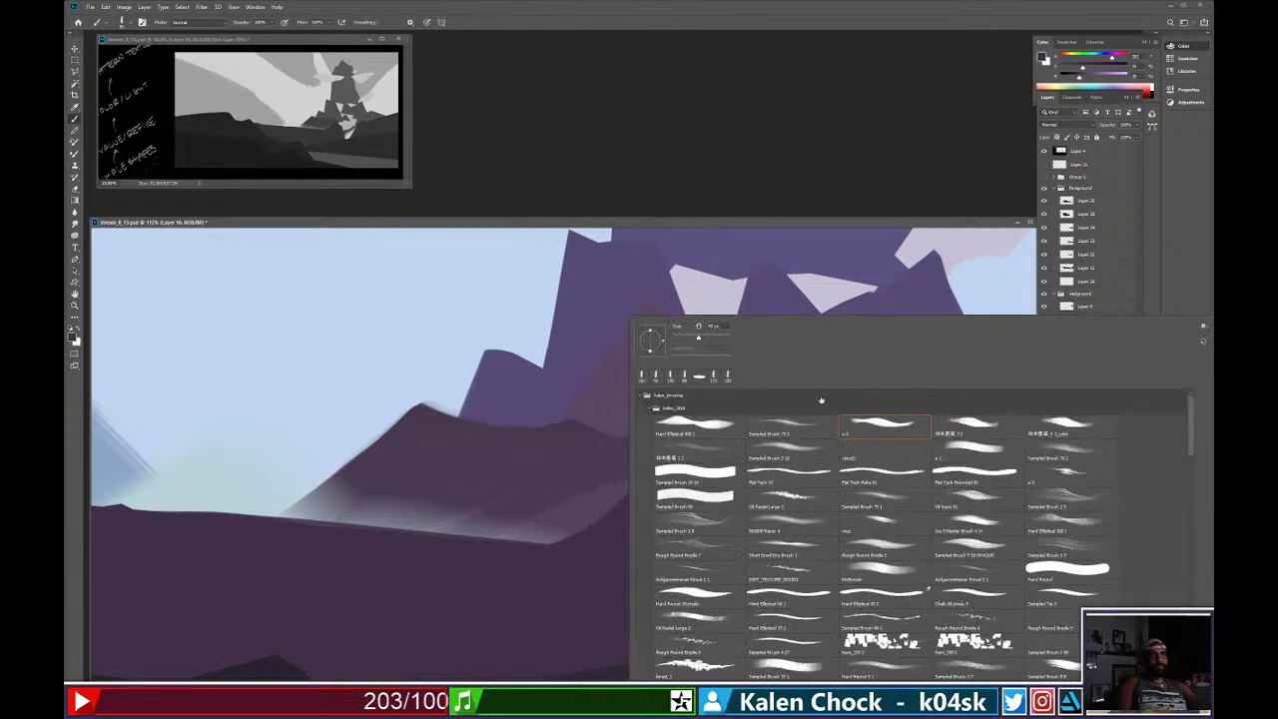
pyautogui.click(726, 427)
pyautogui.click(598, 425)
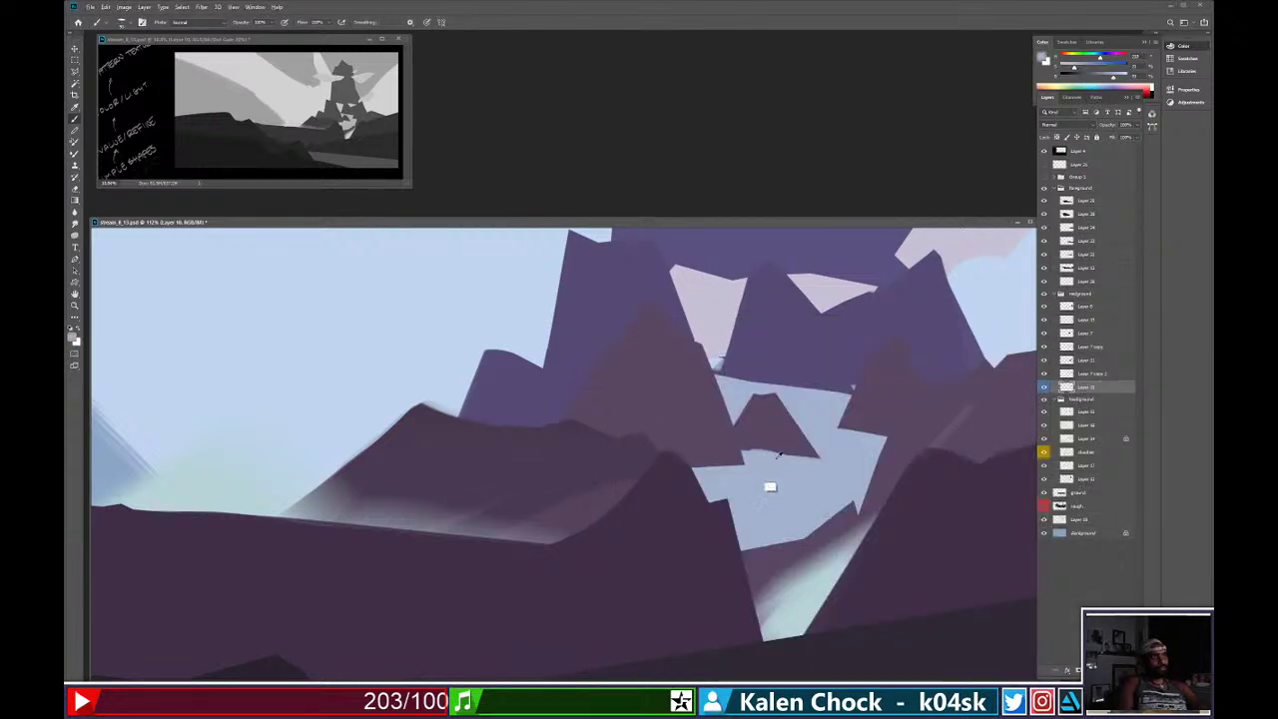
pyautogui.click(1103, 79)
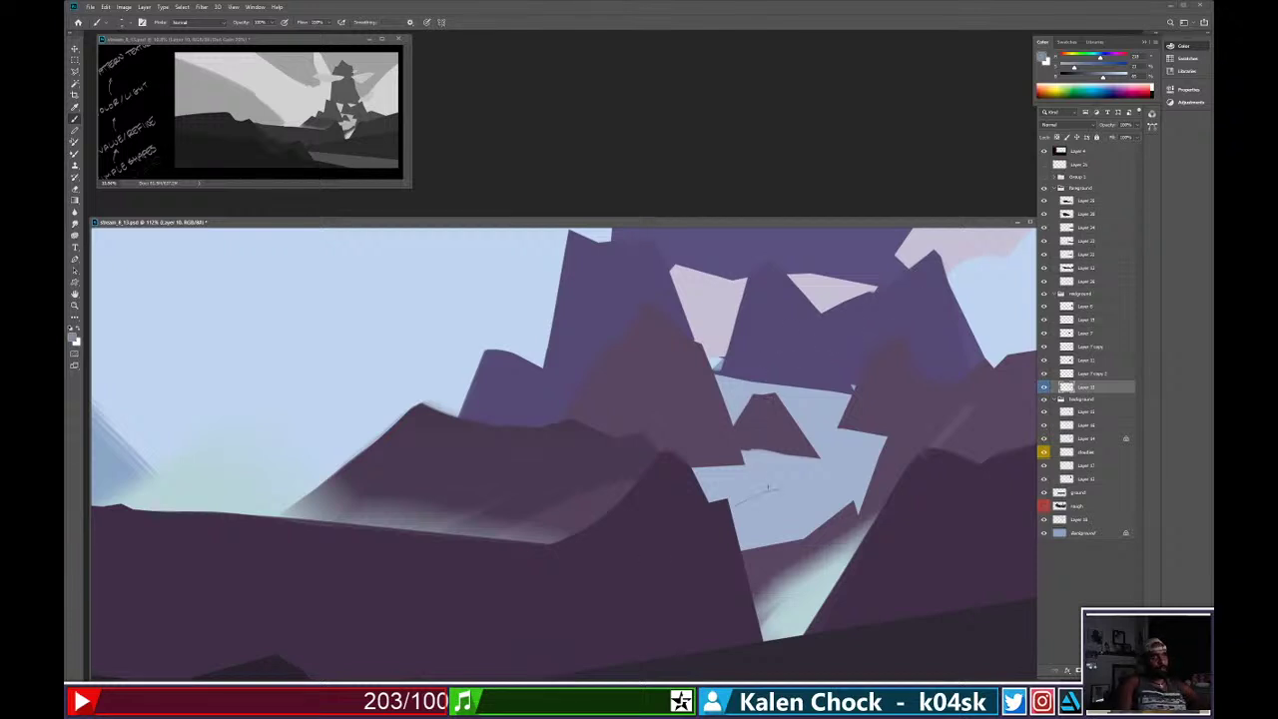
pyautogui.moveTo(742, 461)
pyautogui.mouseDown()
pyautogui.moveTo(849, 500)
pyautogui.moveTo(771, 542)
pyautogui.mouseUp()
pyautogui.hotkey('ctrl', 'z')
pyautogui.hotkey('ctrl', 'z')
pyautogui.hotkey('ctrl', 'z')
pyautogui.hotkey('ctrl', 'z')
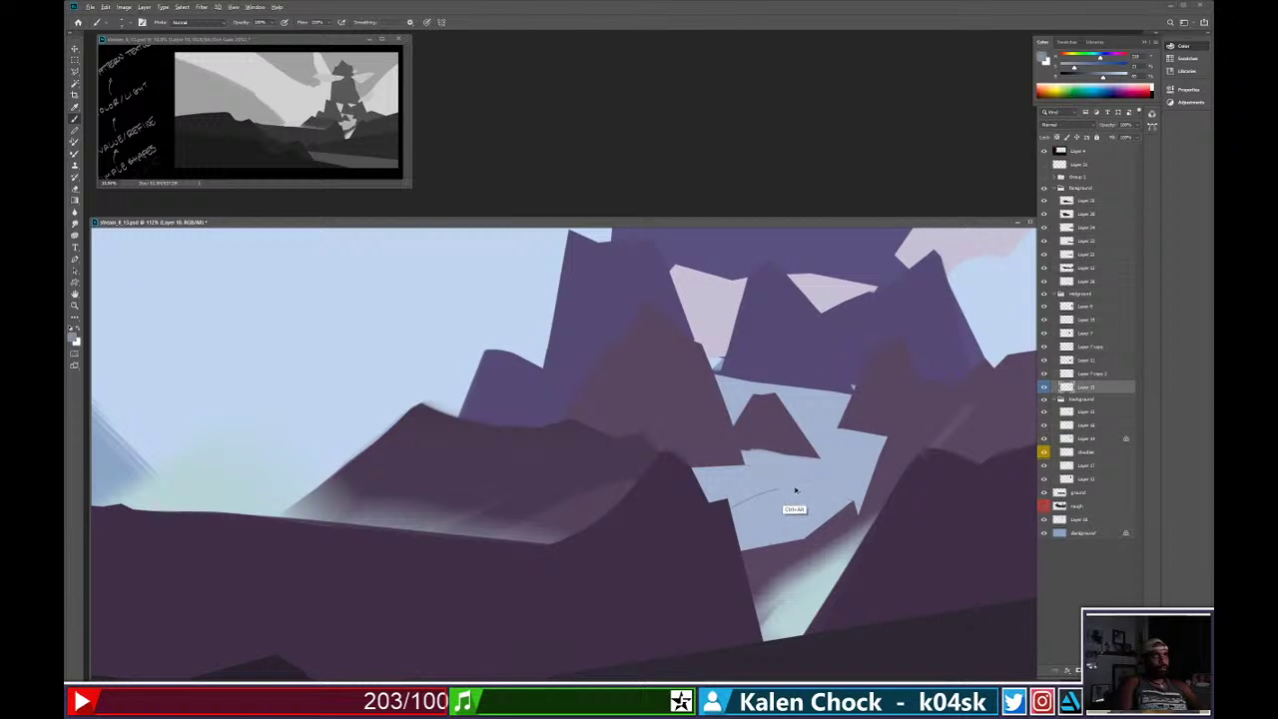
# Paint thin curved contour lines in the darker blue across the pale plain, around and behind the small central peak.
pyautogui.moveTo(737, 468); pyautogui.dragTo(863, 490)
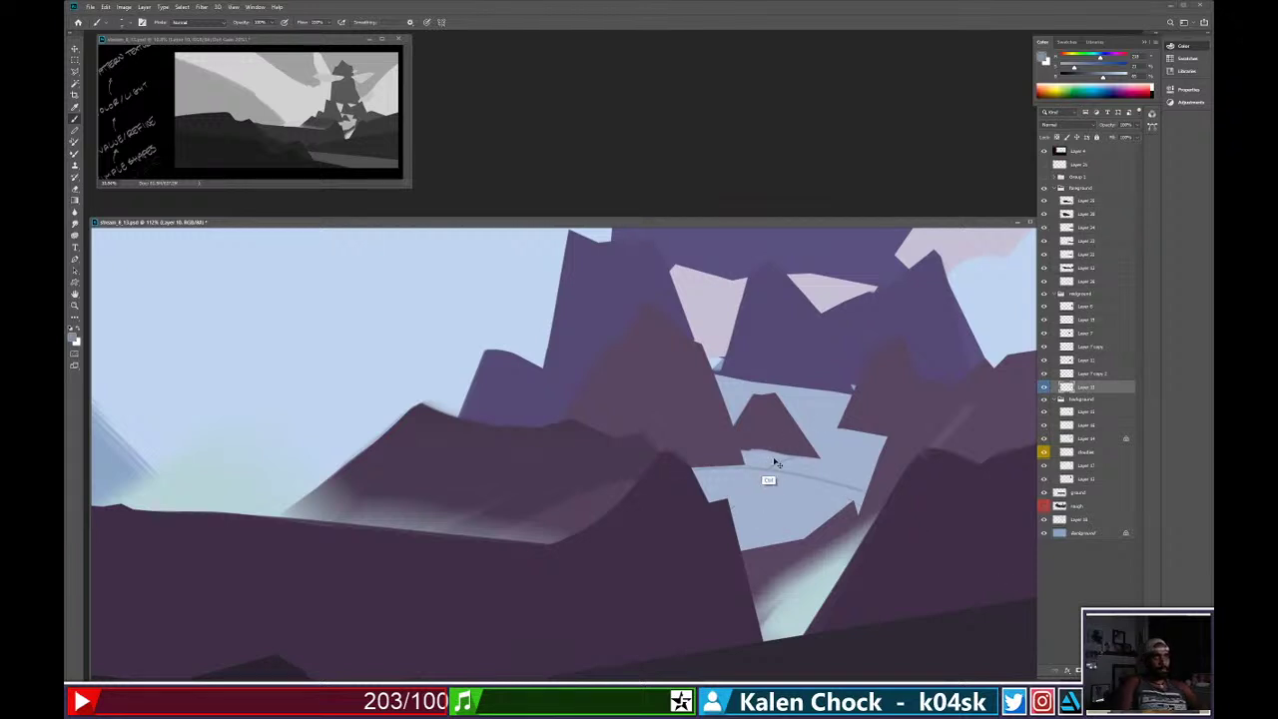
pyautogui.moveTo(751, 455); pyautogui.dragTo(873, 467)
pyautogui.moveTo(806, 432); pyautogui.dragTo(855, 440)
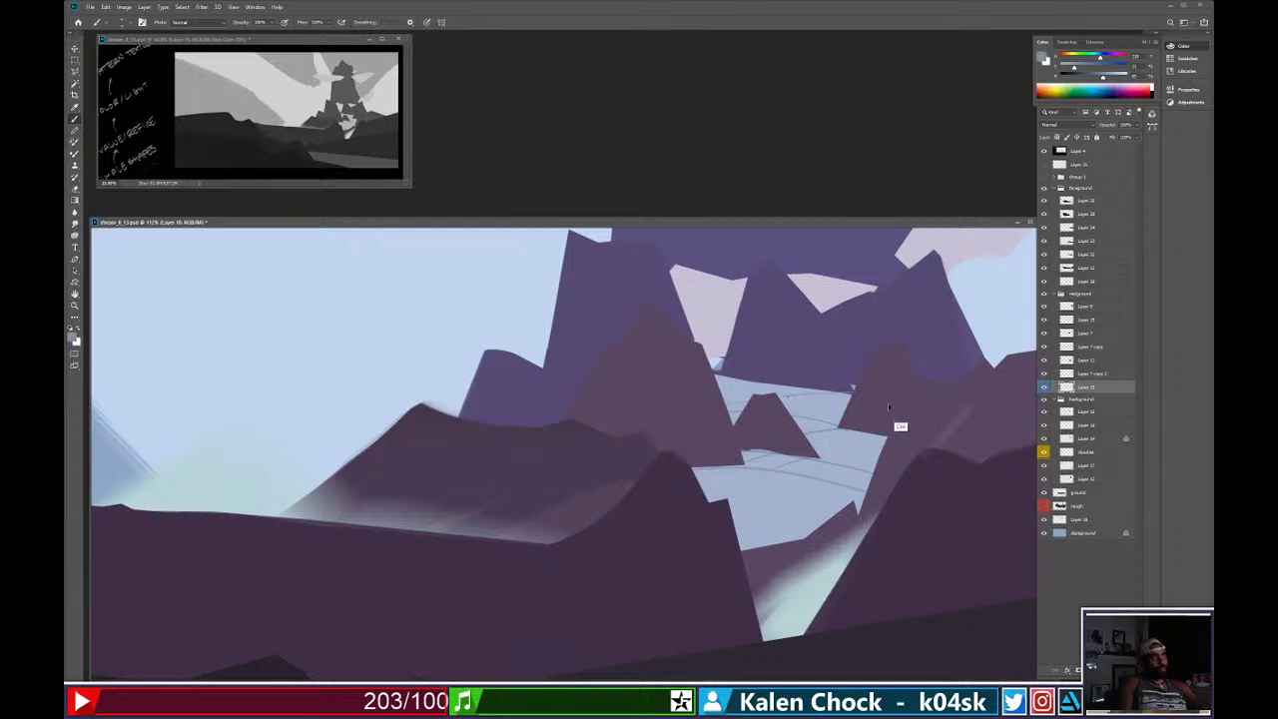
pyautogui.click(1044, 387)
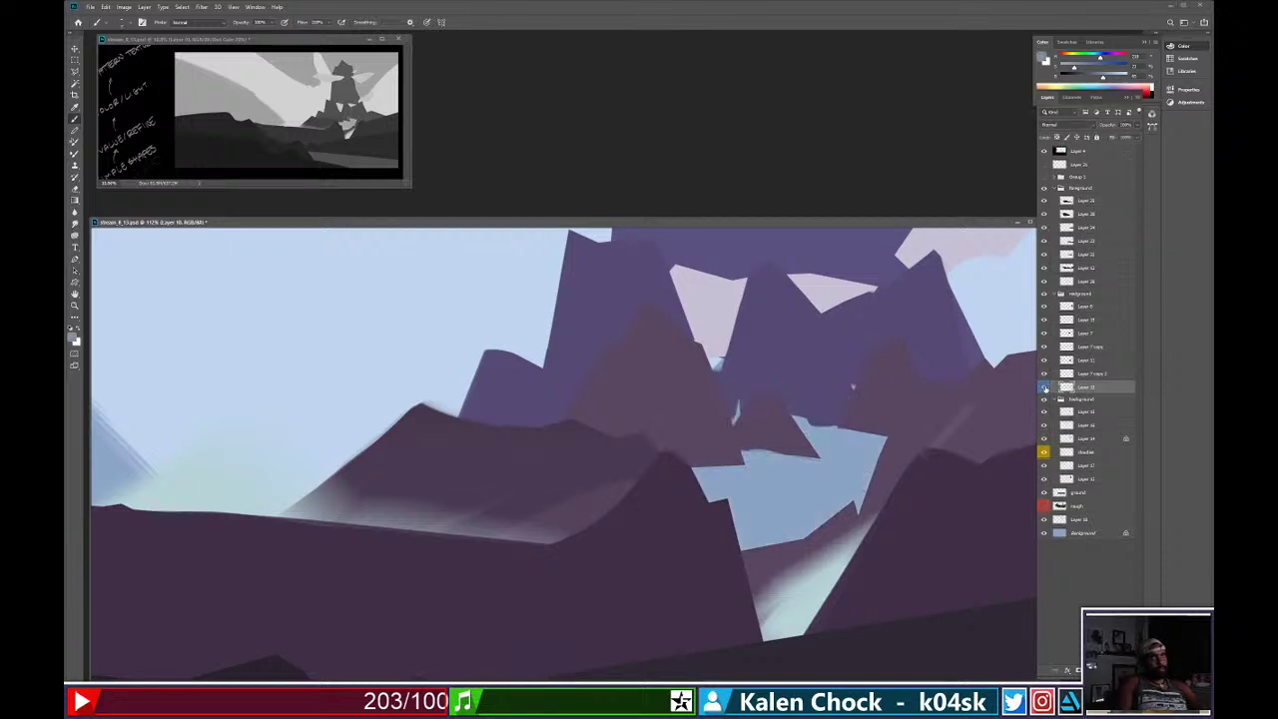
pyautogui.click(1045, 386)
pyautogui.moveTo(741, 396); pyautogui.dragTo(846, 400)
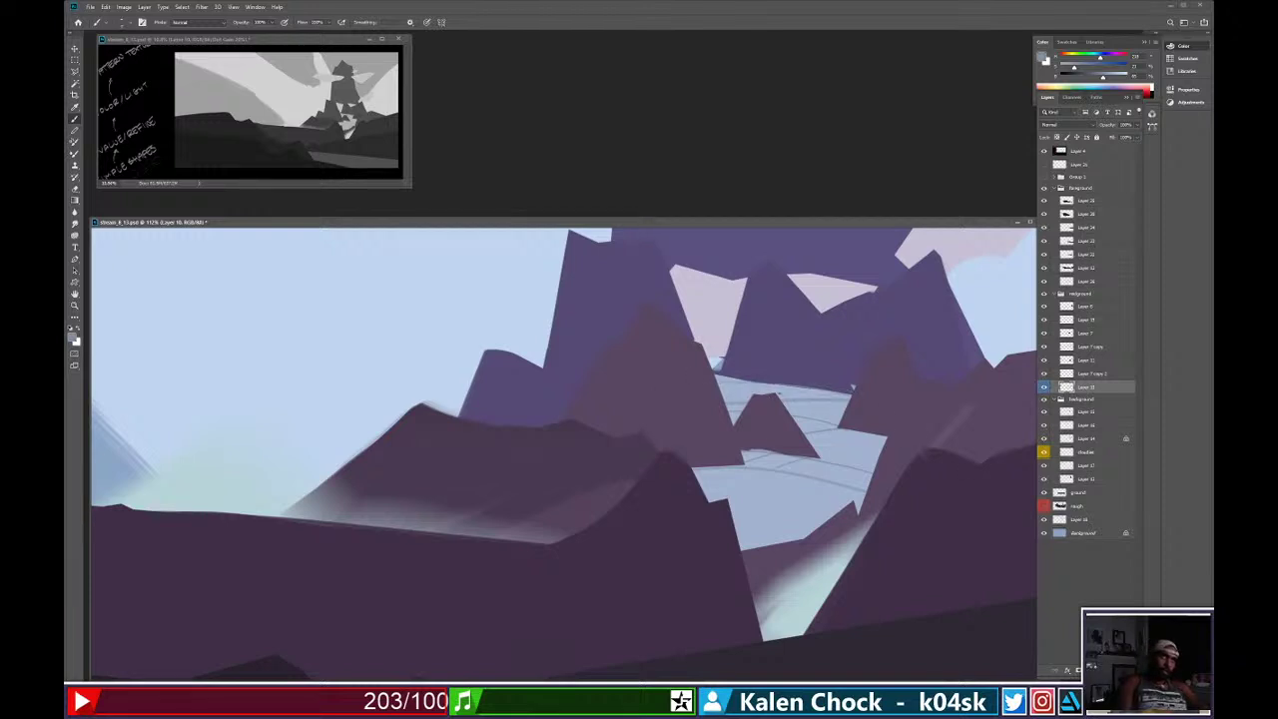
# On the layer of the brownish peak left of the plain, sample its colour and extend its base down over the plain's edge.
pyautogui.press('z')
pyautogui.moveTo(887, 415)
pyautogui.mouseDown()
pyautogui.moveTo(810, 443)
pyautogui.moveTo(838, 436)
pyautogui.mouseUp()
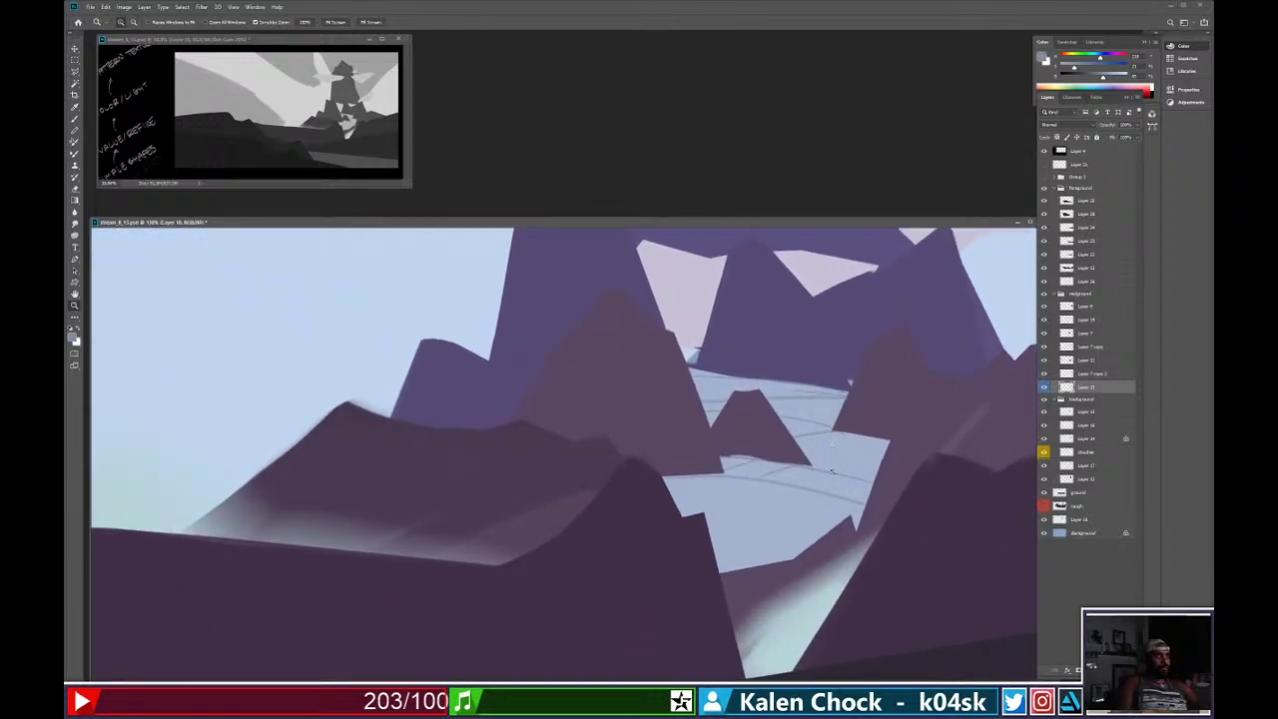
pyautogui.press('v')
pyautogui.keyDown('ctrl'); pyautogui.click(710, 449); pyautogui.keyUp('ctrl')
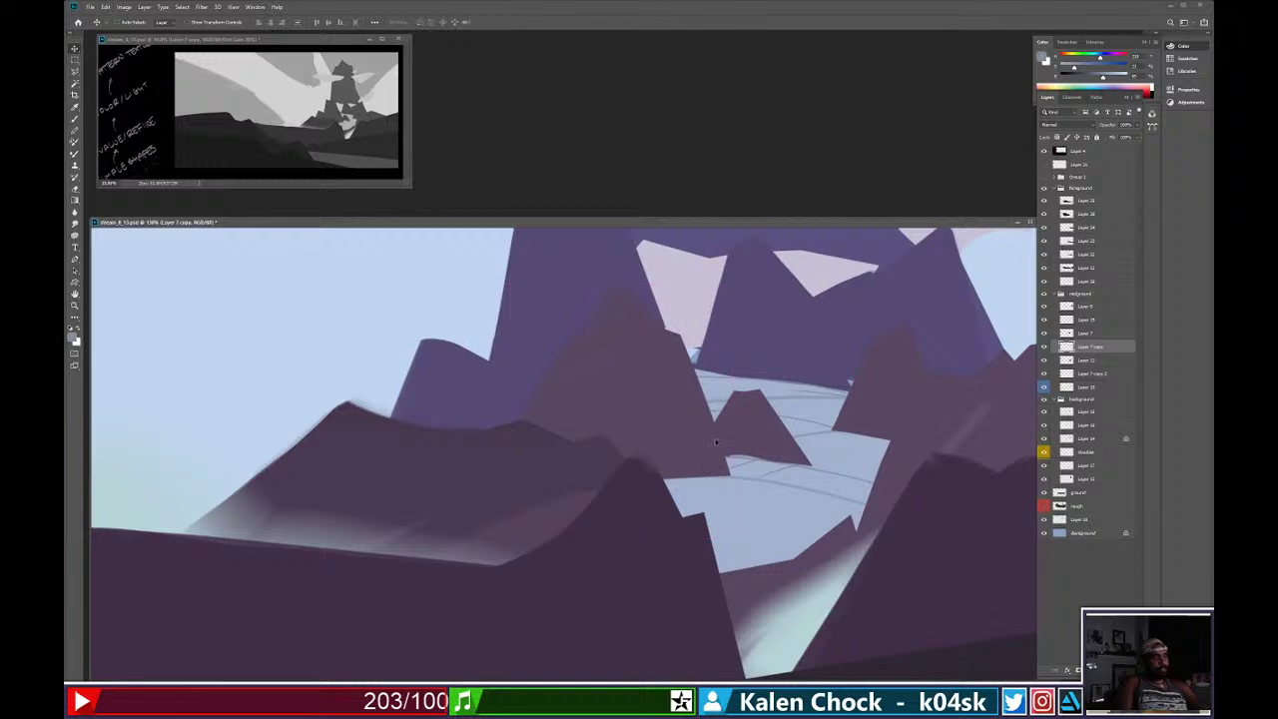
pyautogui.press('b')
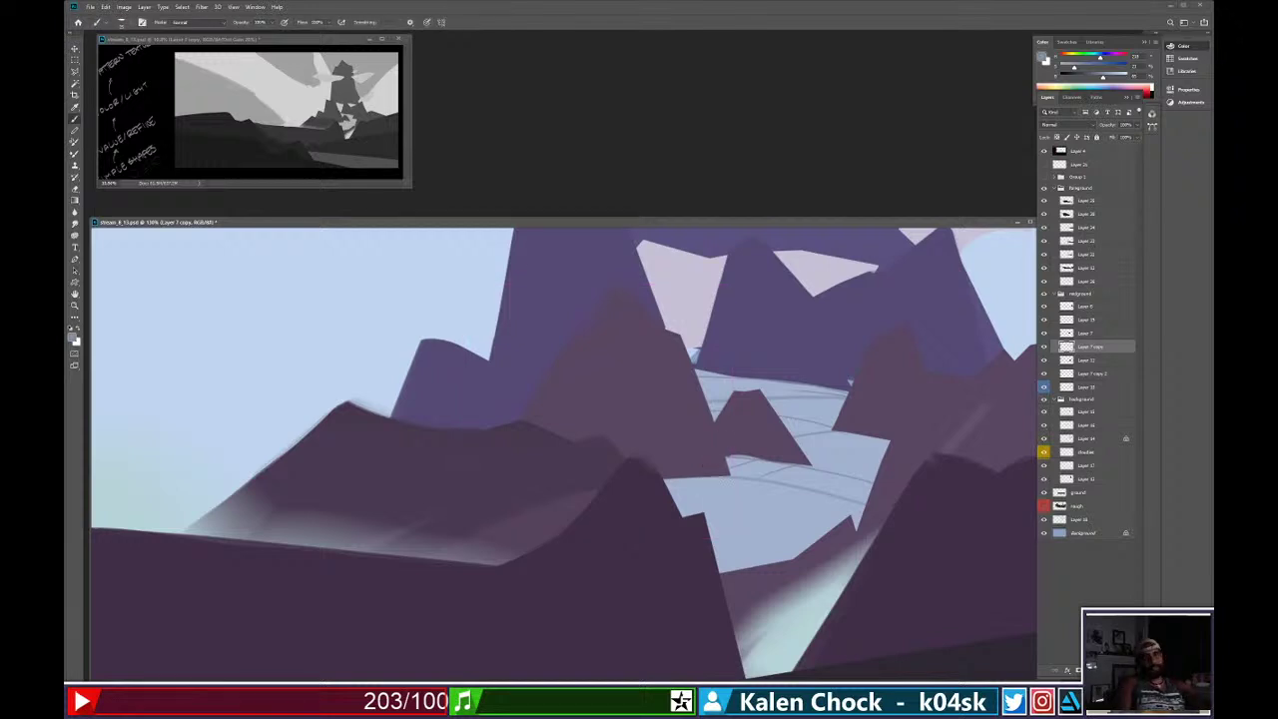
pyautogui.keyDown('alt'); pyautogui.click(707, 459); pyautogui.keyUp('alt')
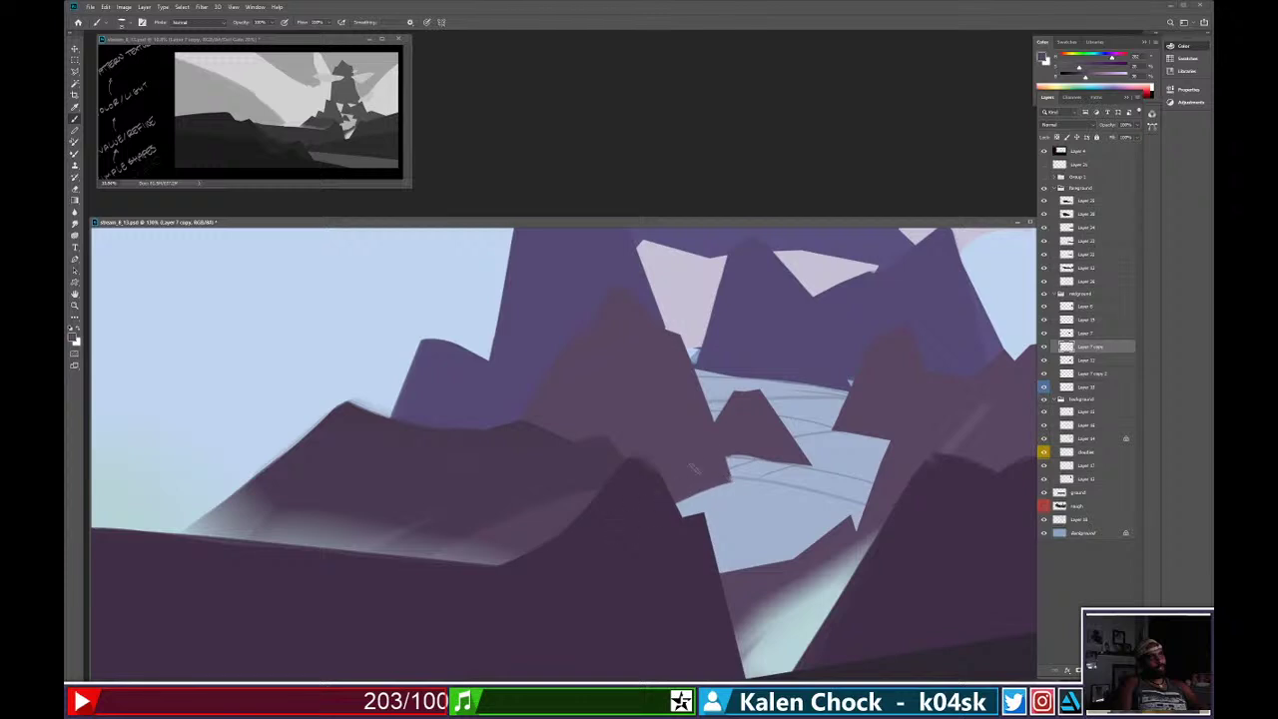
# On the small central peak's layer, paint a tiny rock at the peak's right foot and trim its edges with a smaller eraser.
pyautogui.keyDown('ctrl'); pyautogui.click(774, 454); pyautogui.keyUp('ctrl')
pyautogui.press('e')
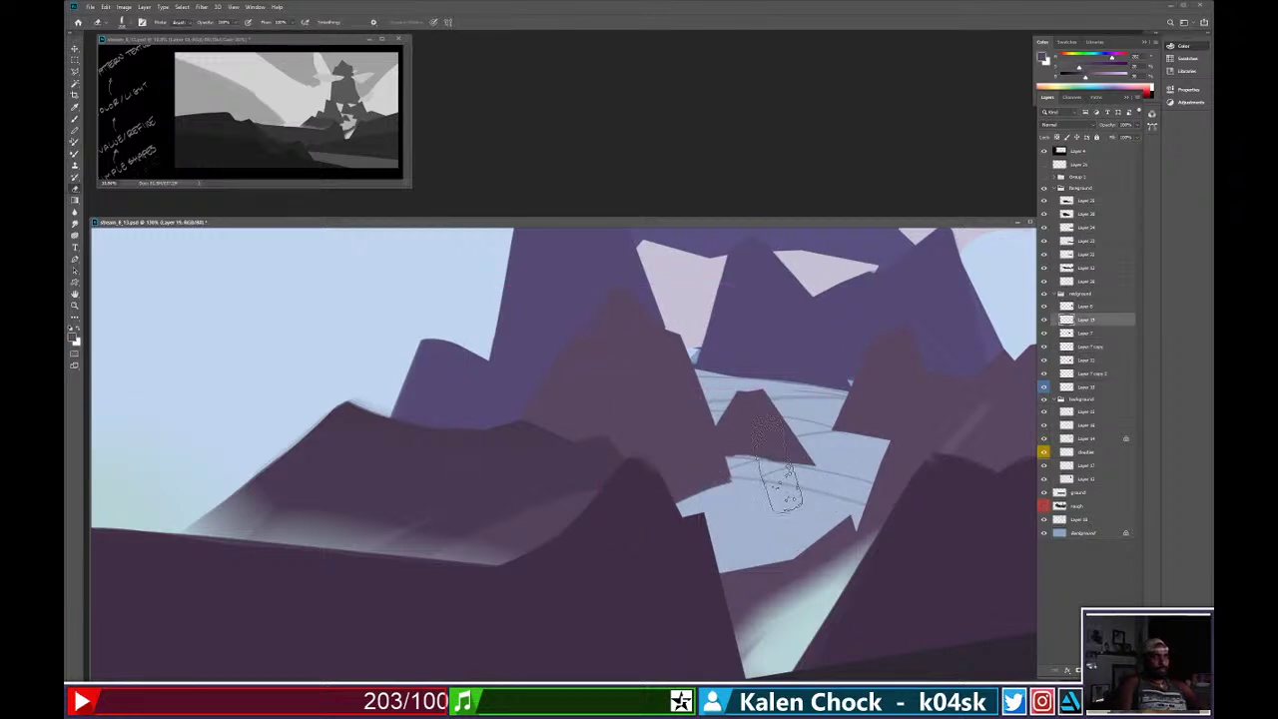
pyautogui.press('[')
pyautogui.press('[')
pyautogui.press('[')
pyautogui.press('[')
pyautogui.press('[')
pyautogui.press('[')
pyautogui.press('b')
pyautogui.moveTo(820, 458); pyautogui.dragTo(827, 465)
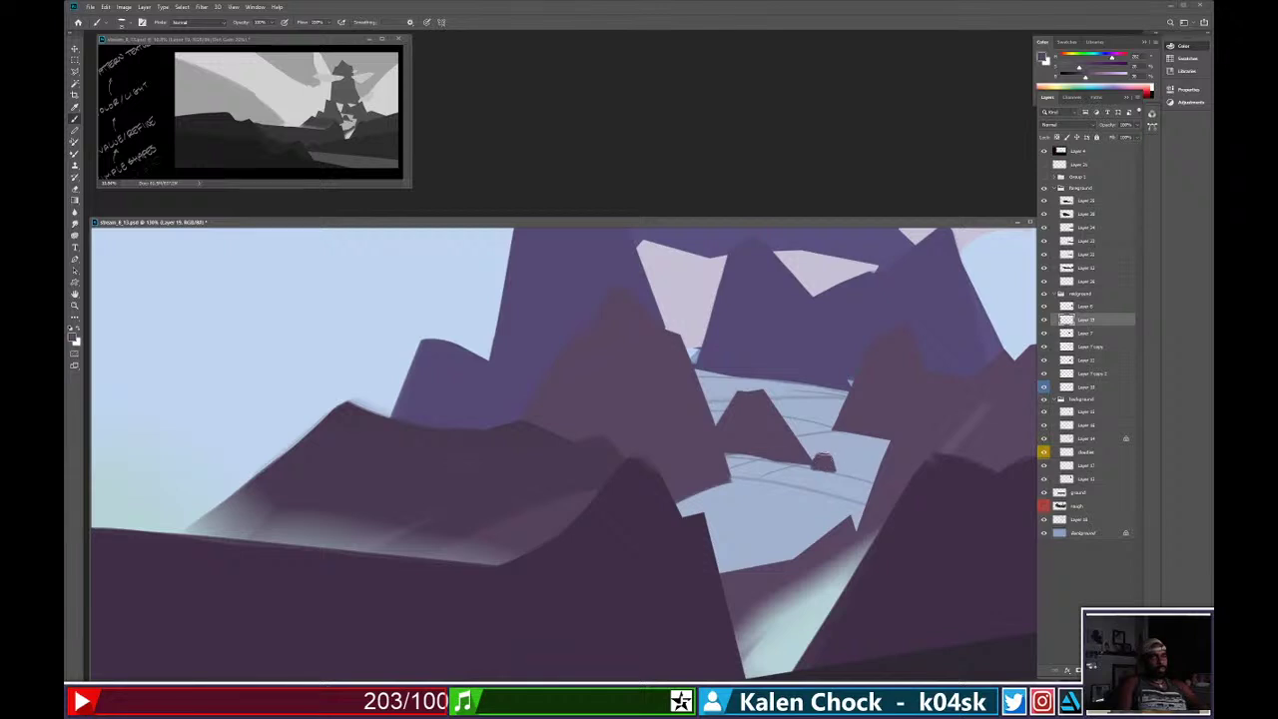
pyautogui.press('e')
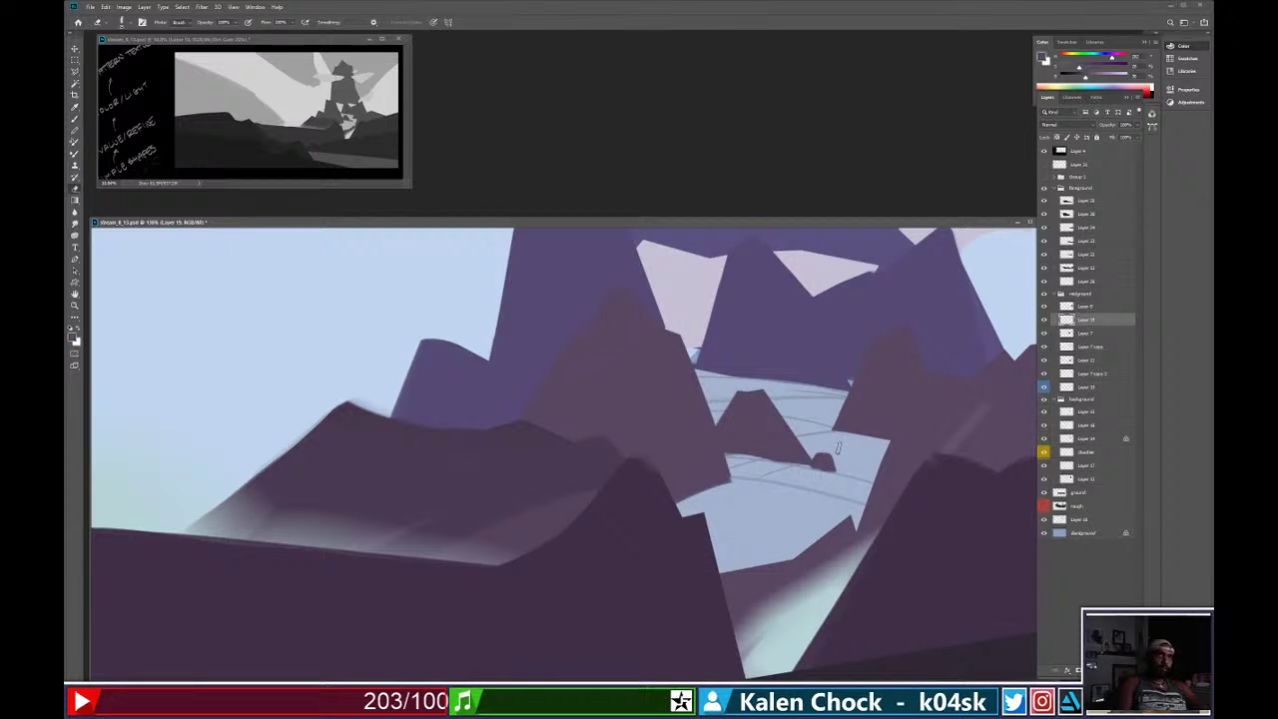
pyautogui.moveTo(827, 453); pyautogui.dragTo(837, 472)
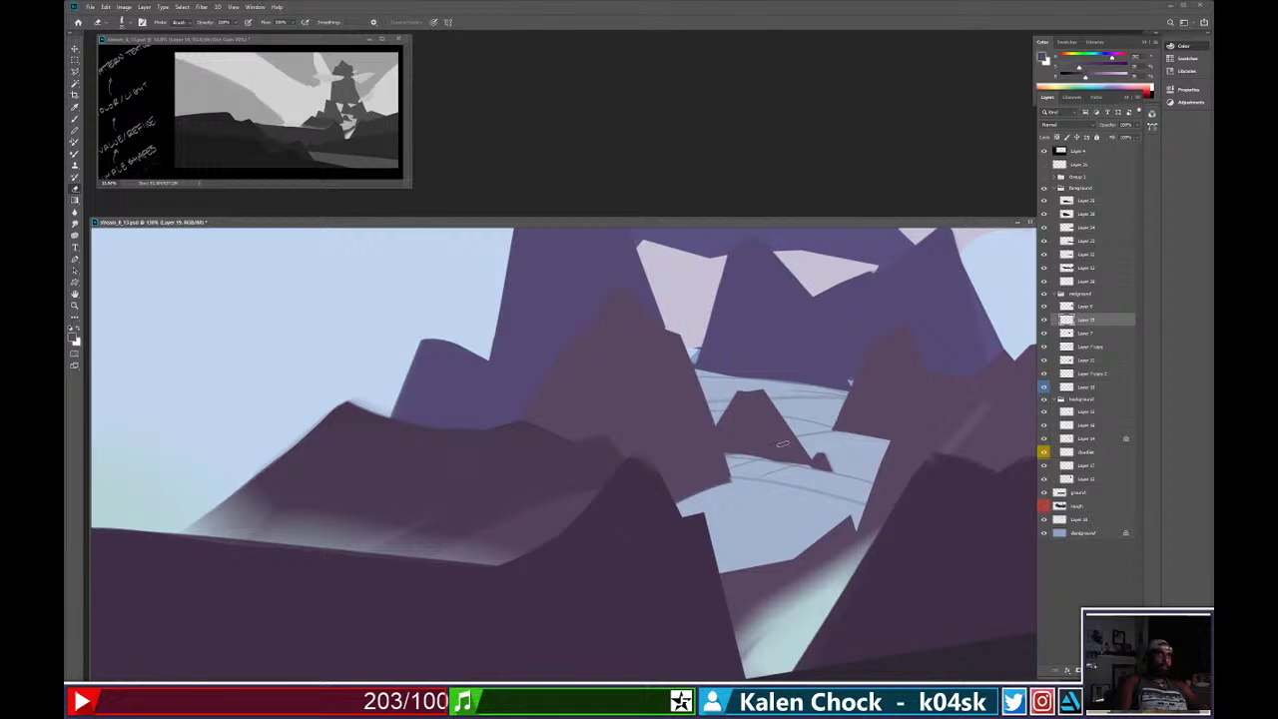
# Zoom the grayscale preview window in on the peaks and plain at the tower's base.
pyautogui.press('l')
pyautogui.moveTo(721, 458)
pyautogui.mouseDown()
pyautogui.moveTo(835, 478)
pyautogui.moveTo(786, 448)
pyautogui.moveTo(721, 454)
pyautogui.mouseUp()
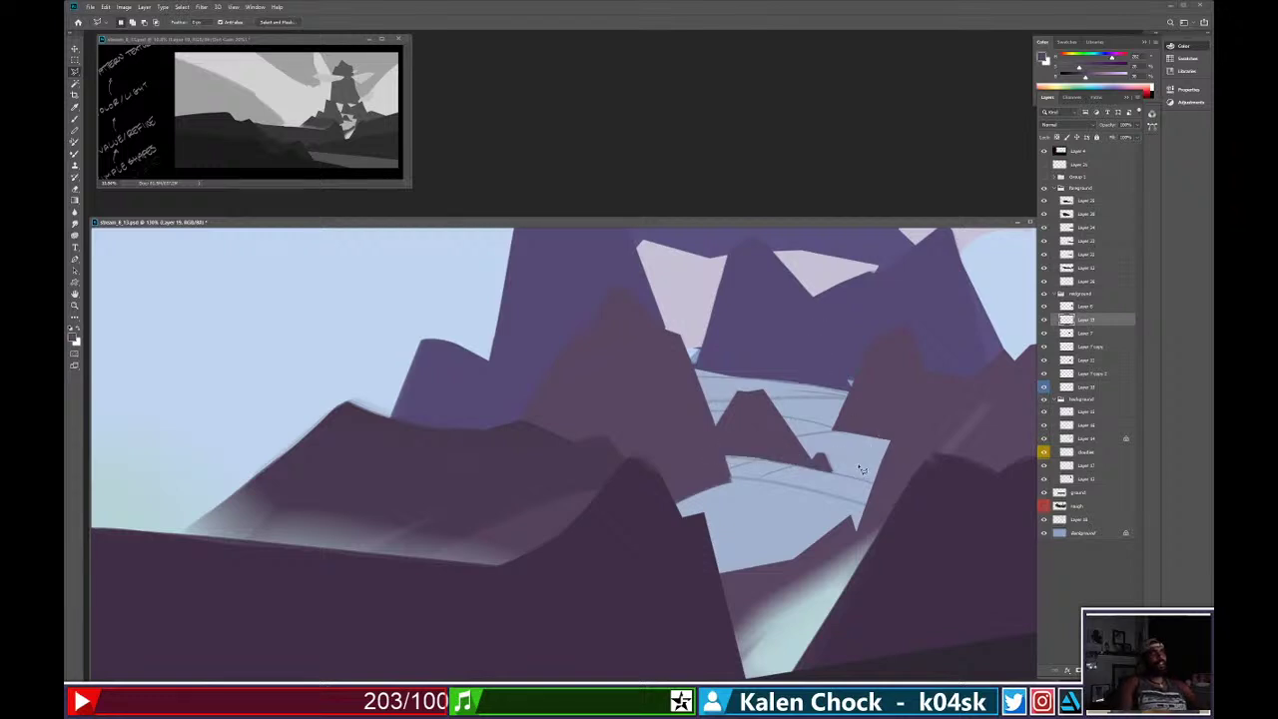
pyautogui.press('z')
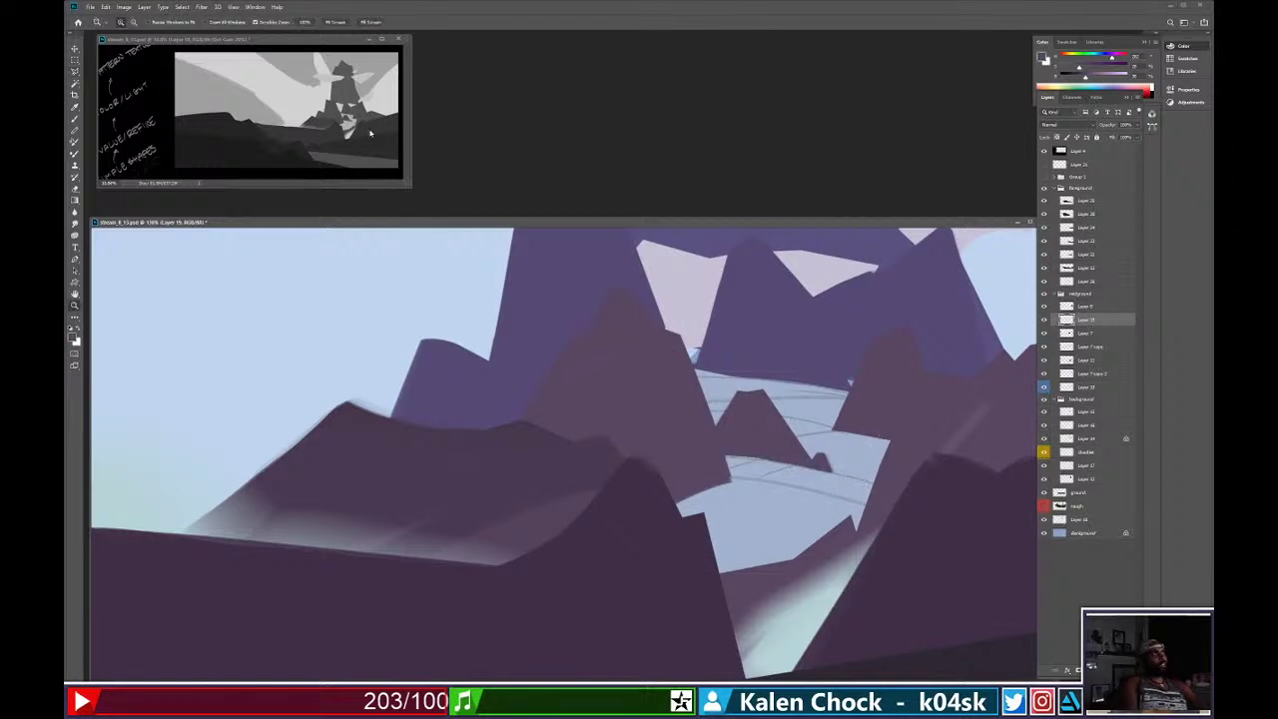
pyautogui.click(369, 124)
pyautogui.click(367, 124)
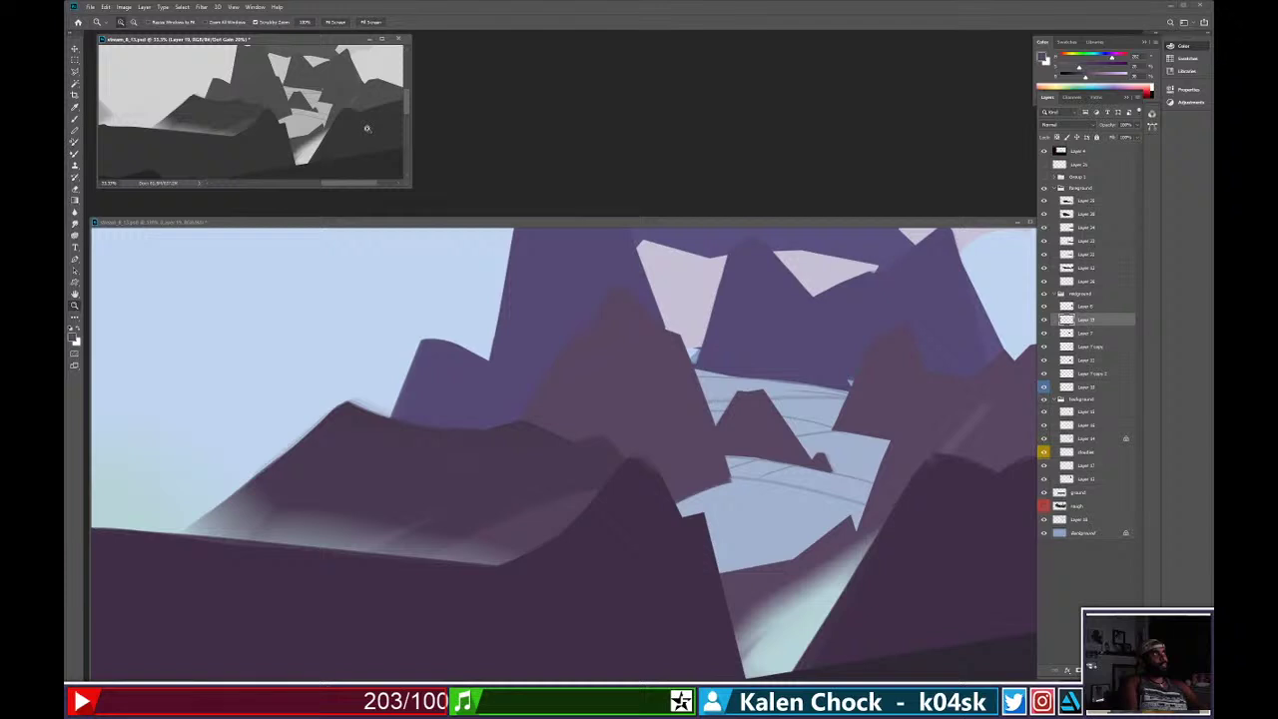
# Erase along the small central peak's upper left slope to narrow its flat summit.
pyautogui.press('b')
pyautogui.rightClick(784, 474)
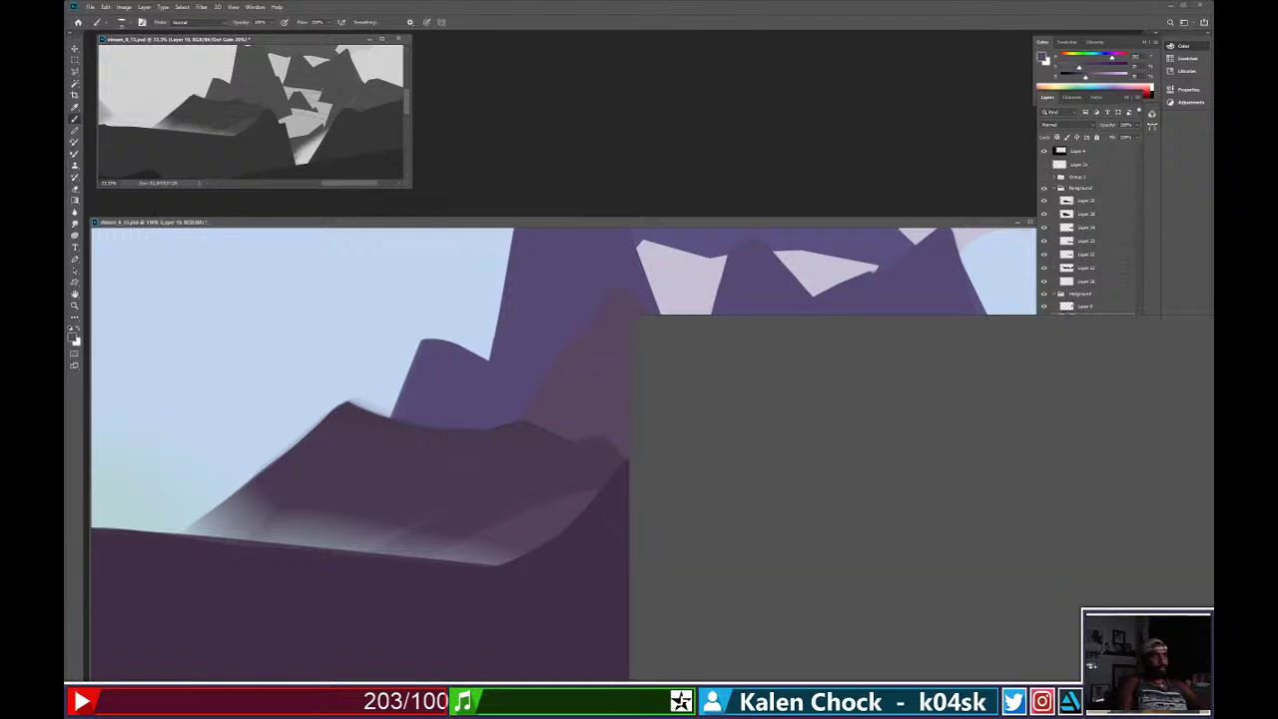
pyautogui.click(618, 427)
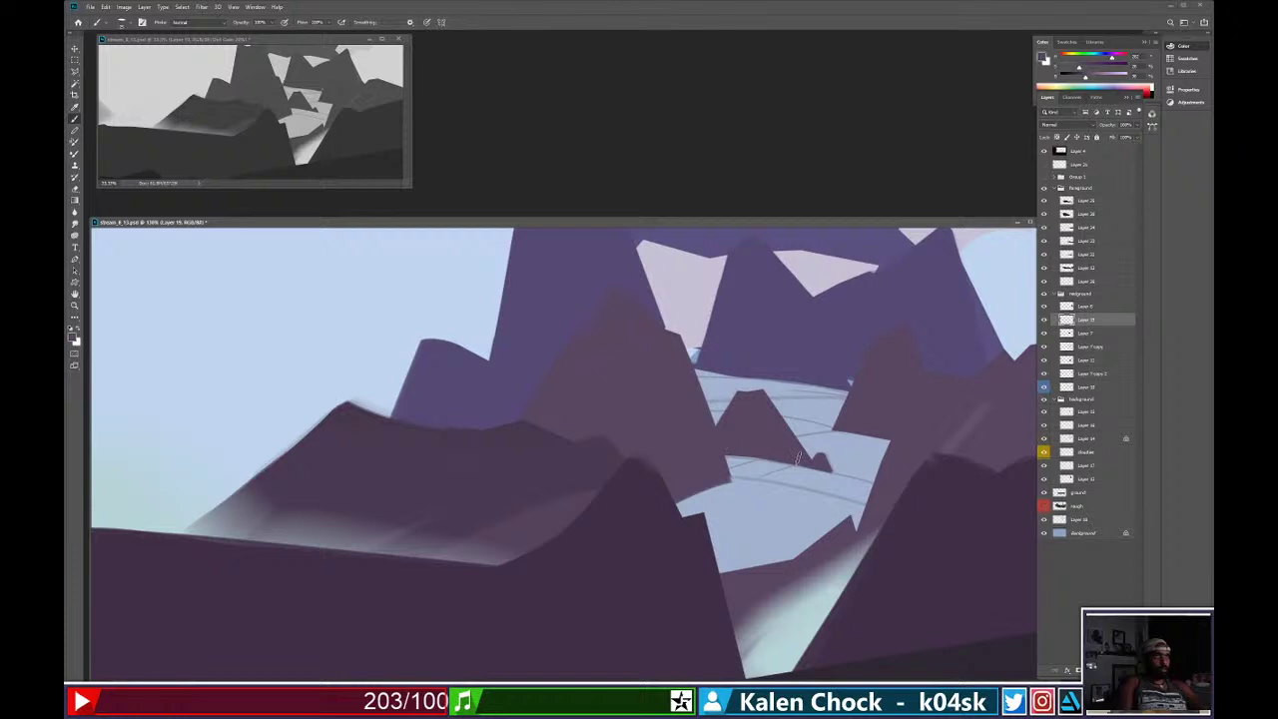
pyautogui.press('e')
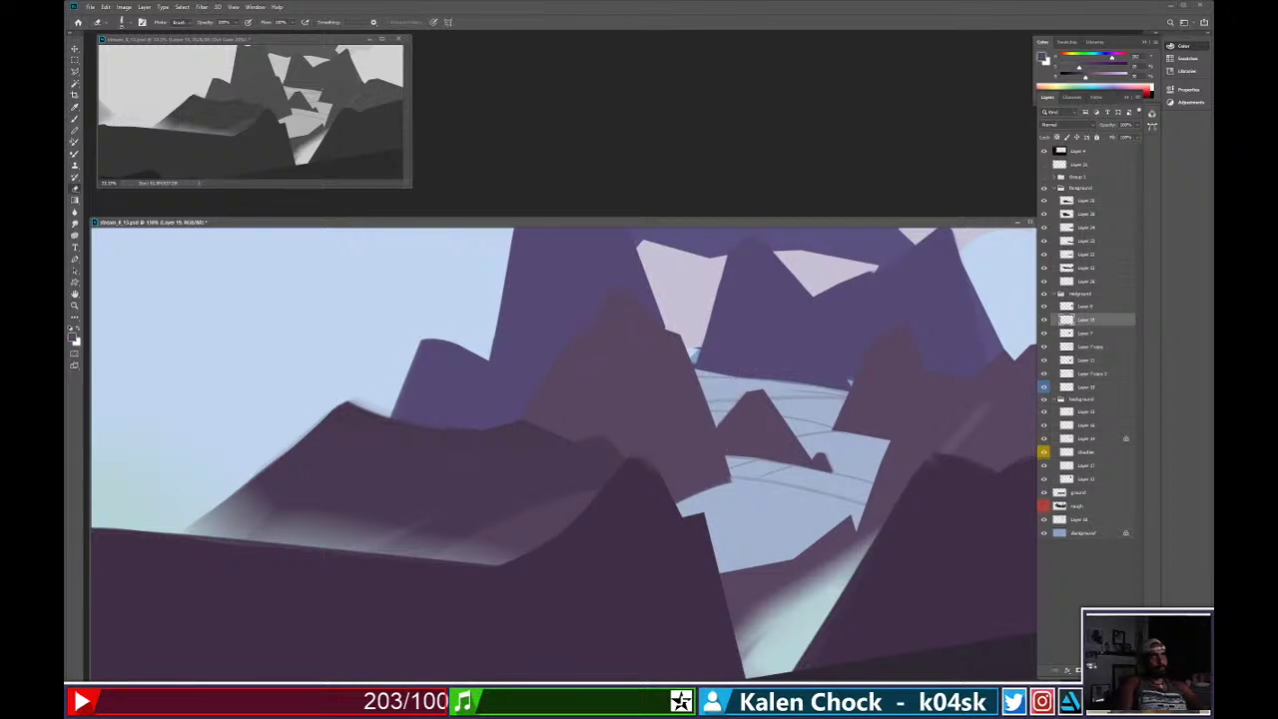
# On the layer of the peak right of the plain, paint a tiny rock behind the central peak and trim it with the eraser.
pyautogui.press('v')
pyautogui.keyDown('ctrl'); pyautogui.click(879, 429); pyautogui.keyUp('ctrl')
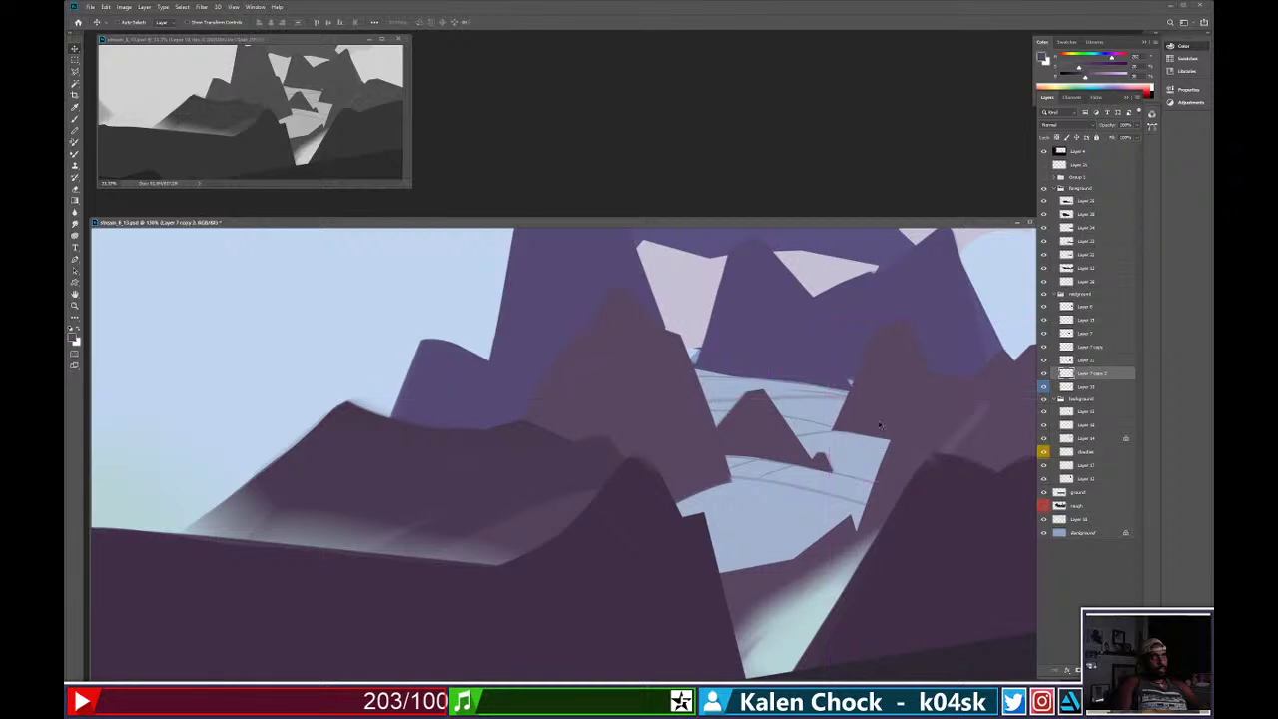
pyautogui.press('b')
pyautogui.moveTo(797, 421); pyautogui.dragTo(809, 416)
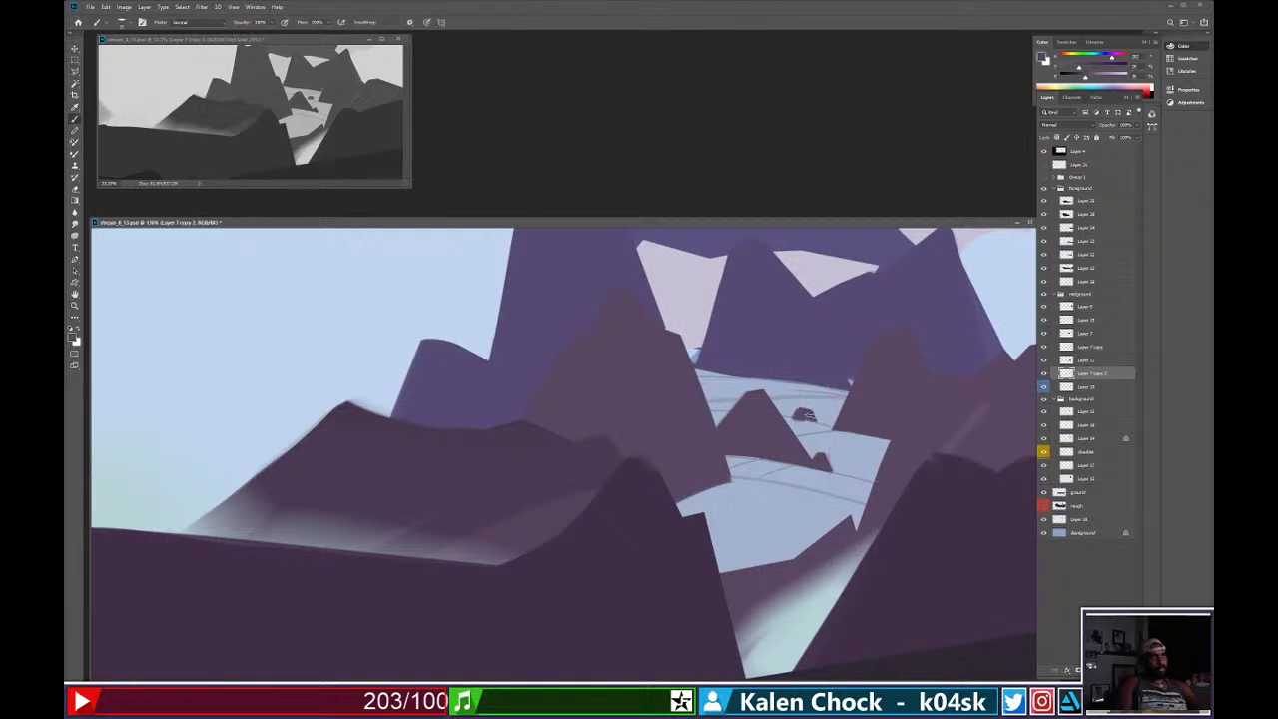
pyautogui.press('e')
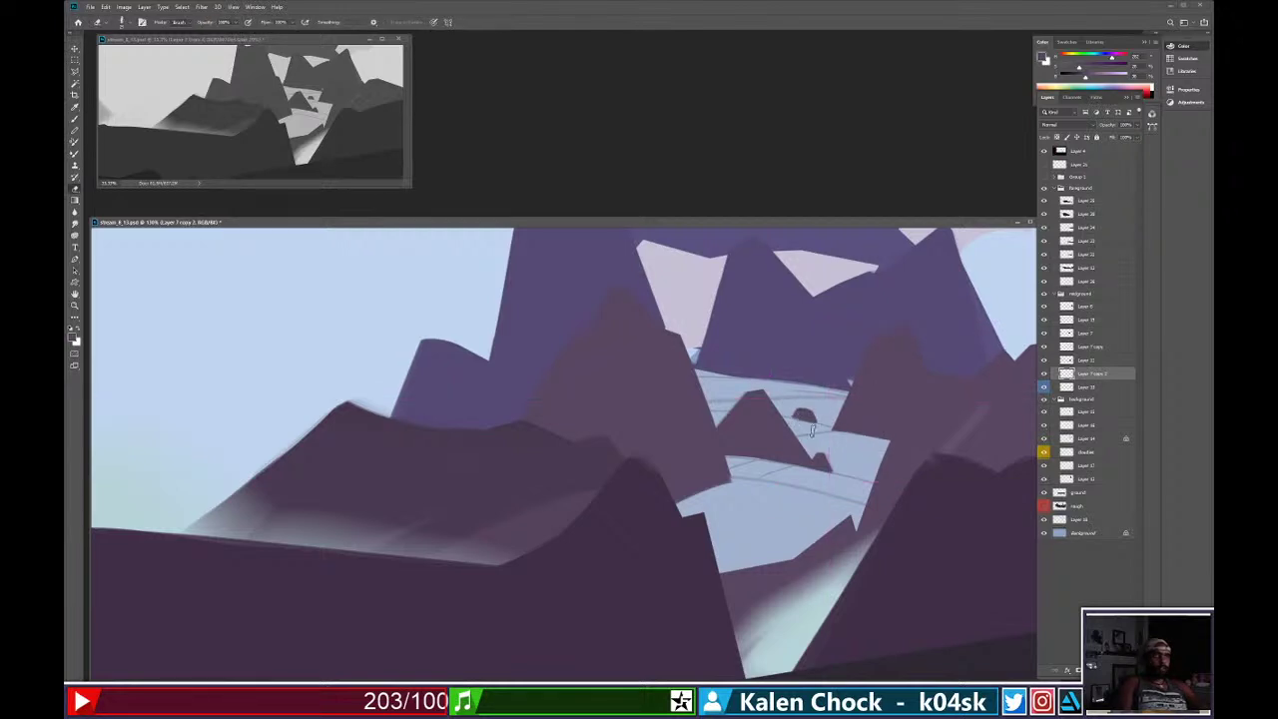
pyautogui.rightClick(786, 410)
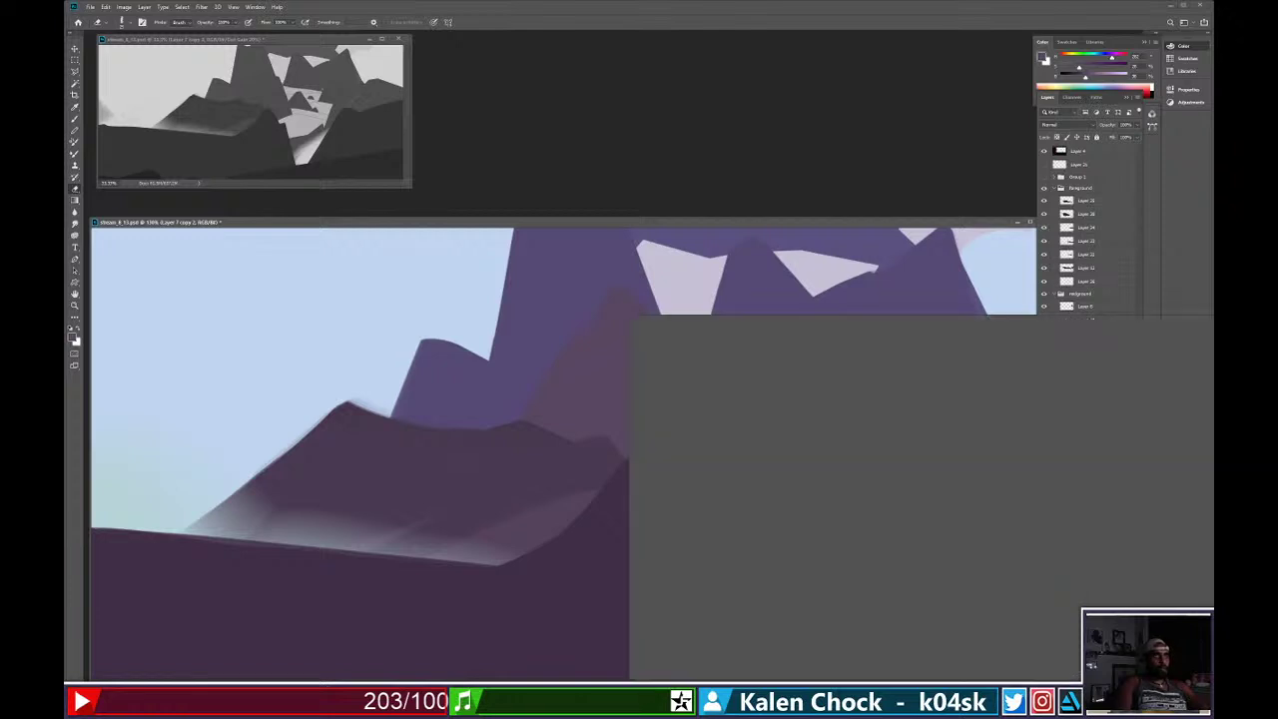
pyautogui.click(705, 424)
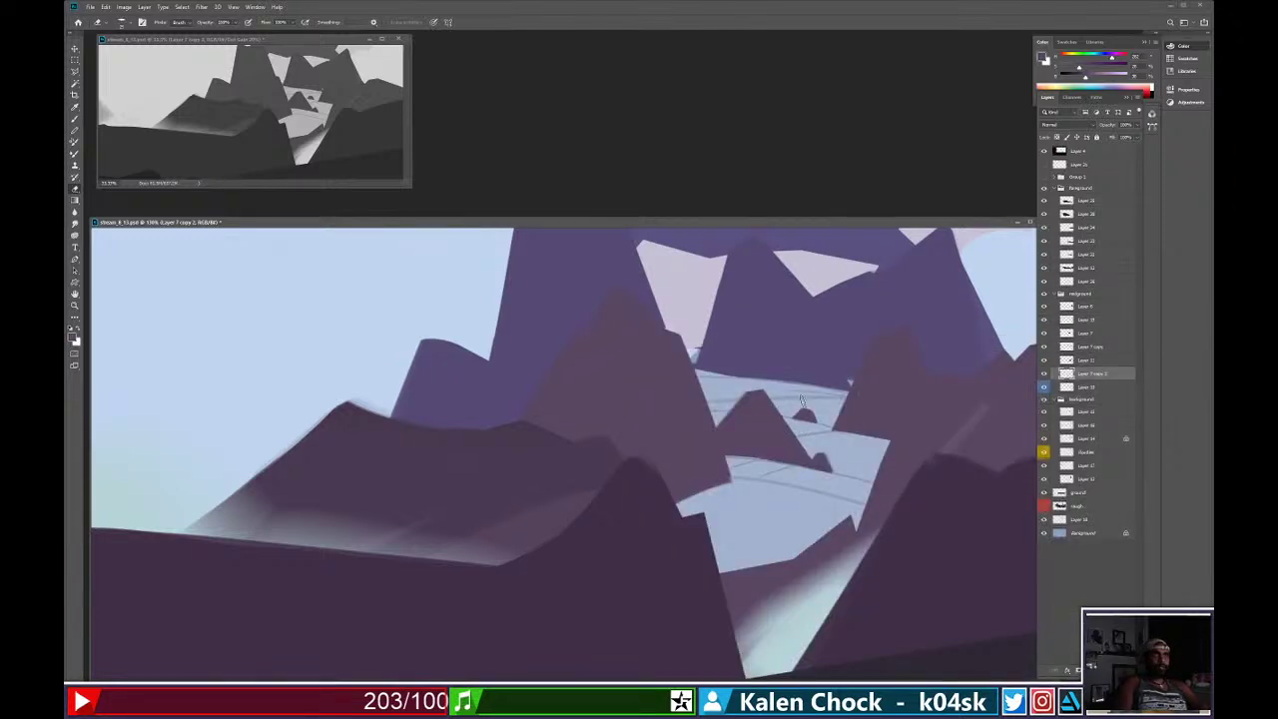
# Paint small pointed spurs onto the plain from the bases of the left and right flanking peaks, trimming them with the eraser.
pyautogui.press('b')
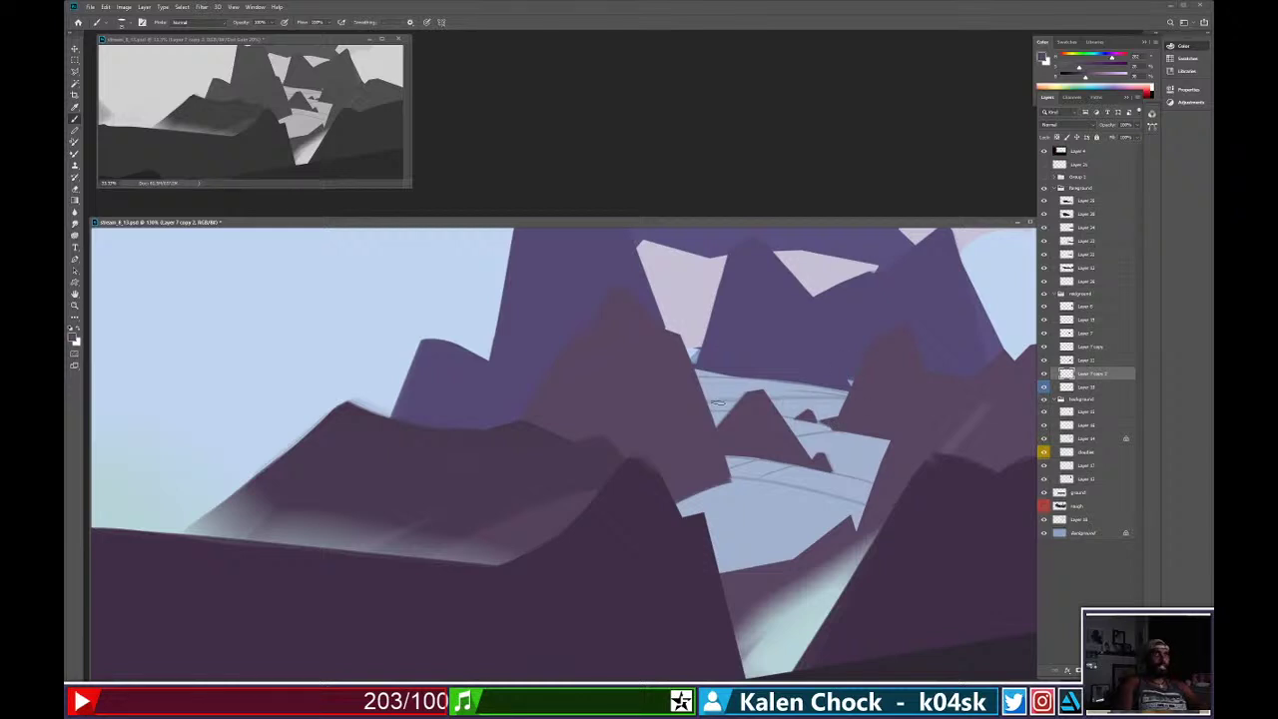
pyautogui.press('e')
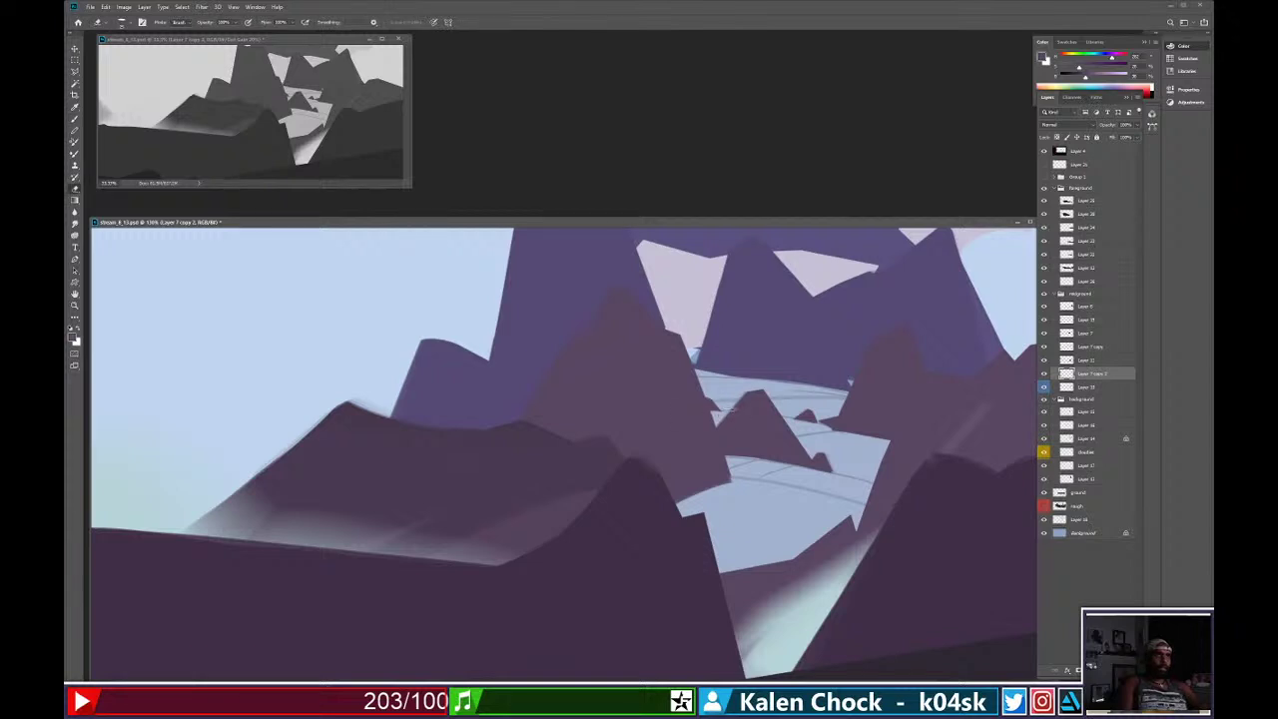
pyautogui.hotkey('alt', 'space')
pyautogui.moveTo(771, 414)
pyautogui.mouseDown()
pyautogui.moveTo(723, 419)
pyautogui.moveTo(782, 424)
pyautogui.mouseUp()
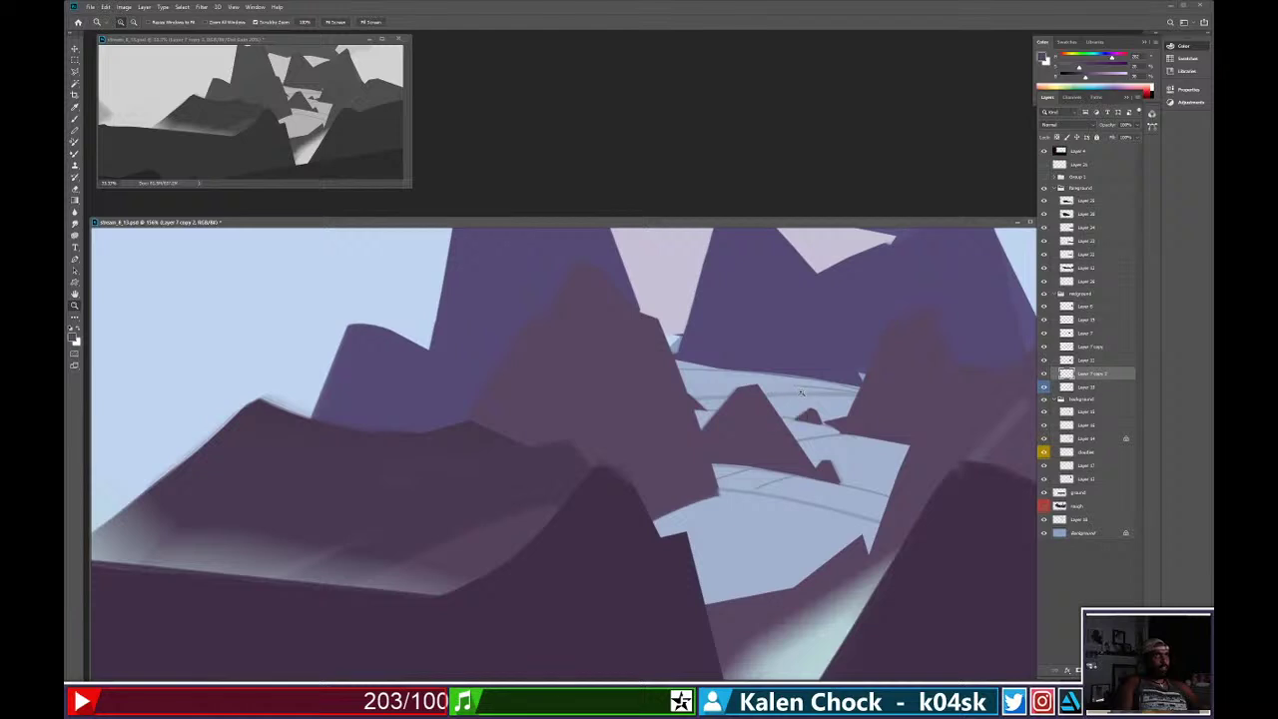
# Create a new layer directly above the pale plain's layer and slightly lighten the purple brush colour.
pyautogui.press('v')
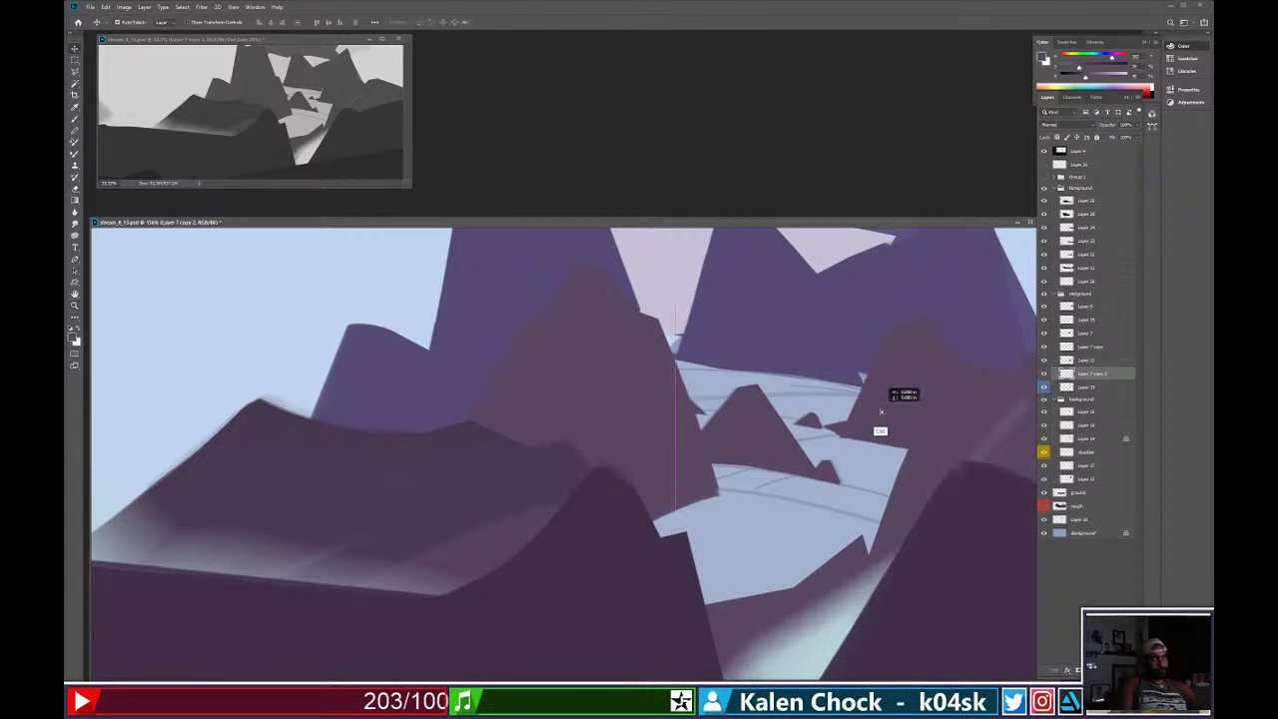
pyautogui.click(1111, 389)
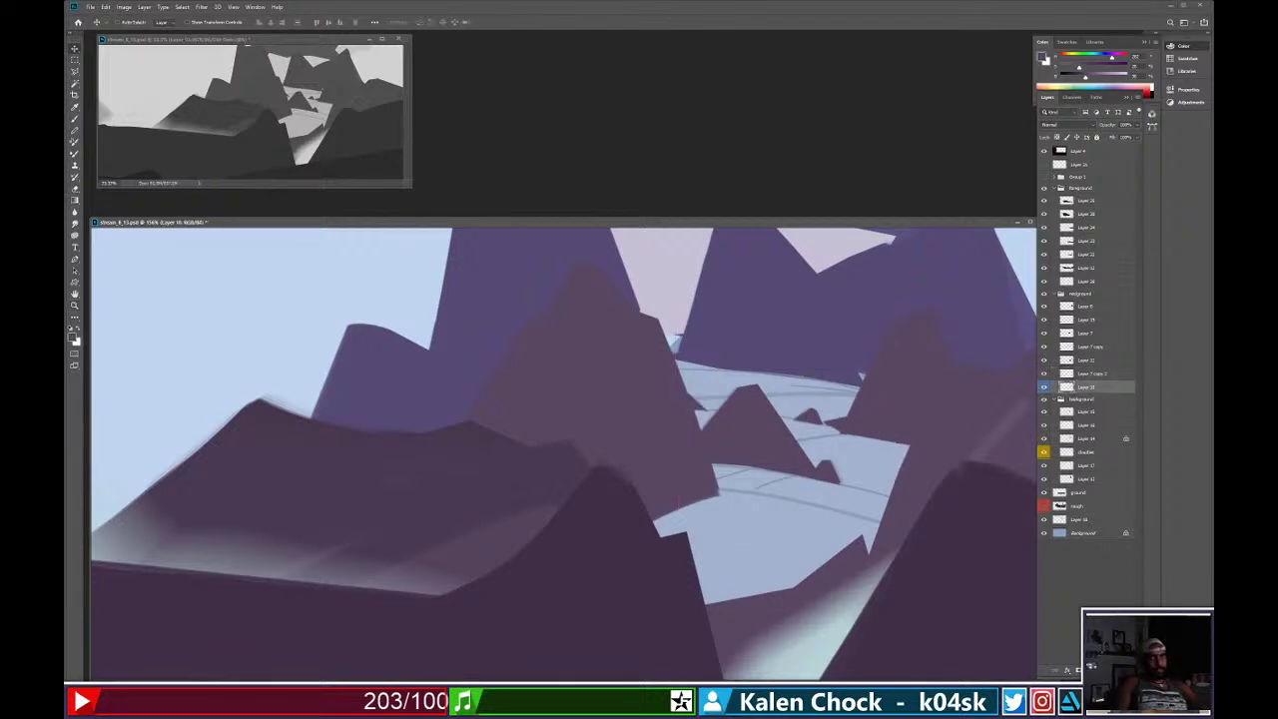
pyautogui.click(1116, 670)
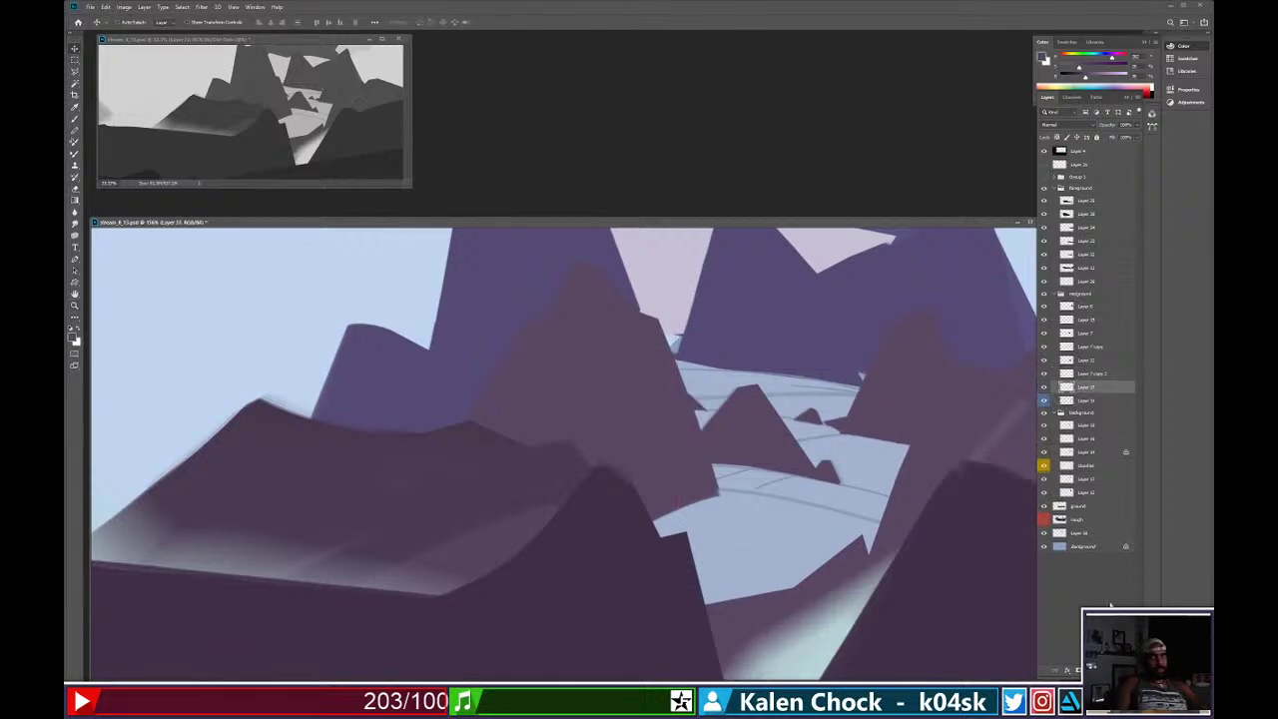
pyautogui.click(1044, 374)
pyautogui.click(1044, 374)
pyautogui.press('b')
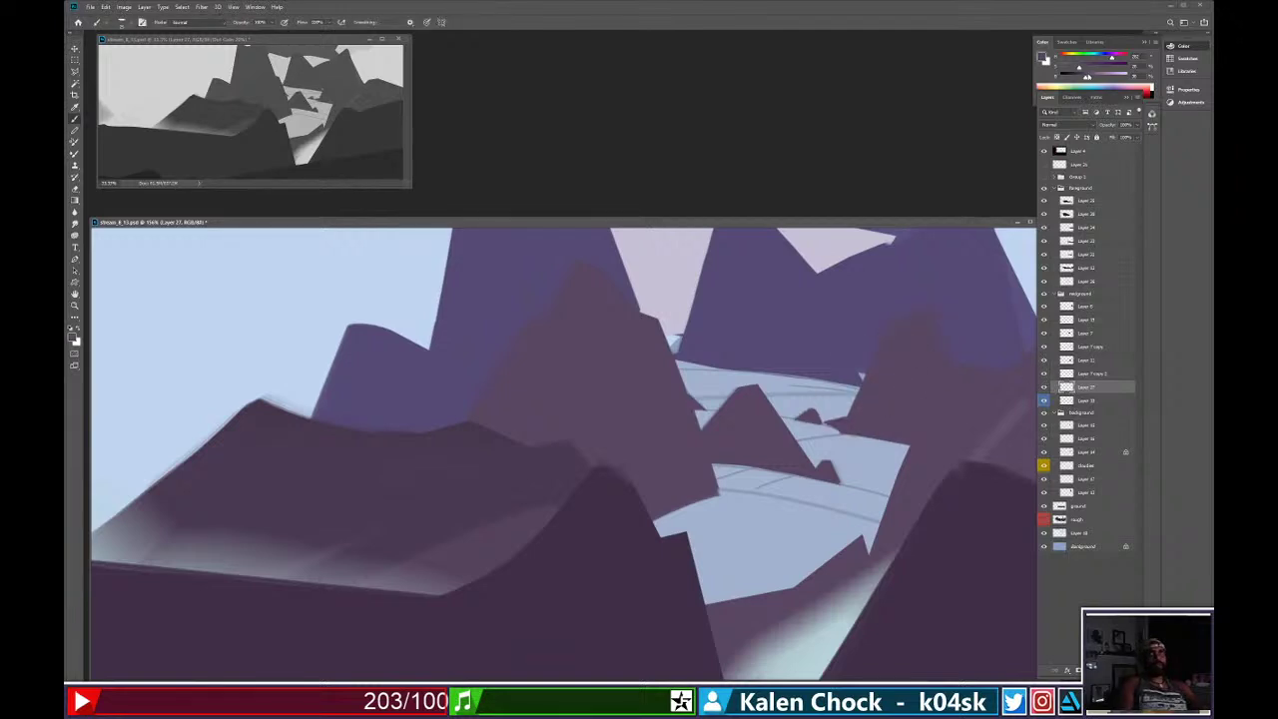
pyautogui.click(1086, 74)
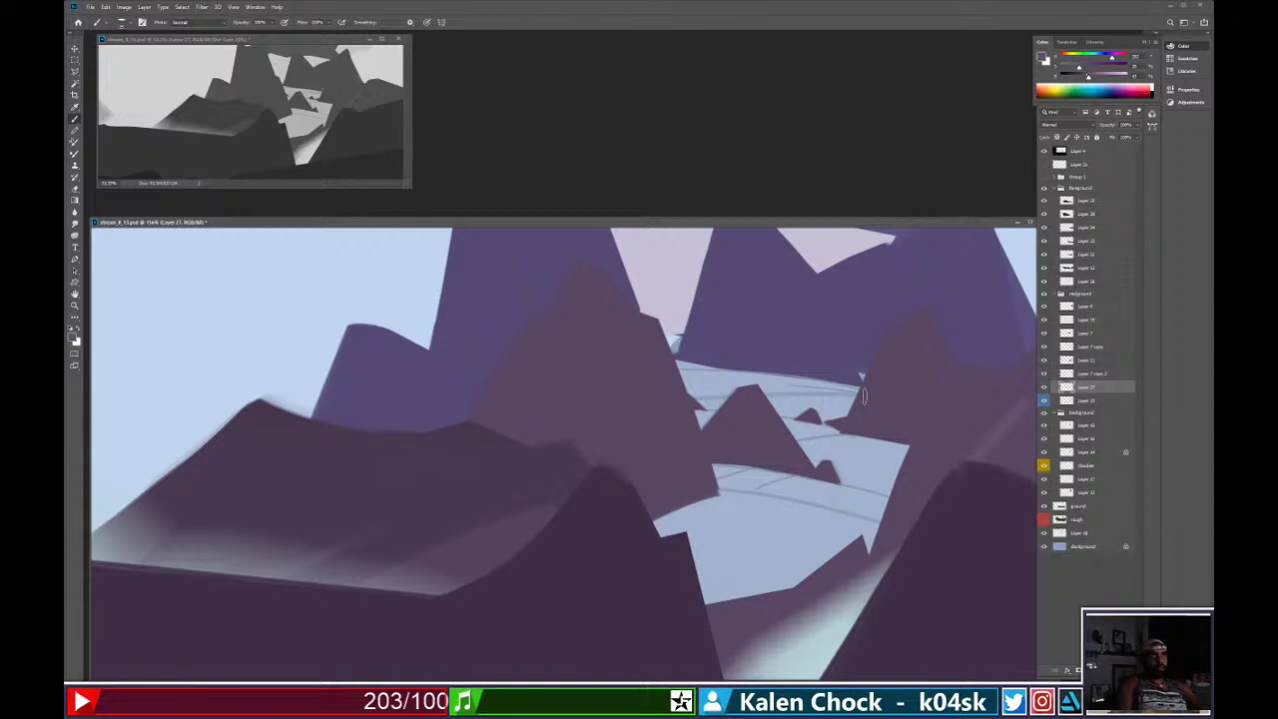
# Paint a lighter purple hill at the plain's far right edge and trim its base and left side with the eraser.
pyautogui.moveTo(797, 393)
pyautogui.mouseDown()
pyautogui.moveTo(847, 392)
pyautogui.moveTo(825, 397)
pyautogui.mouseUp()
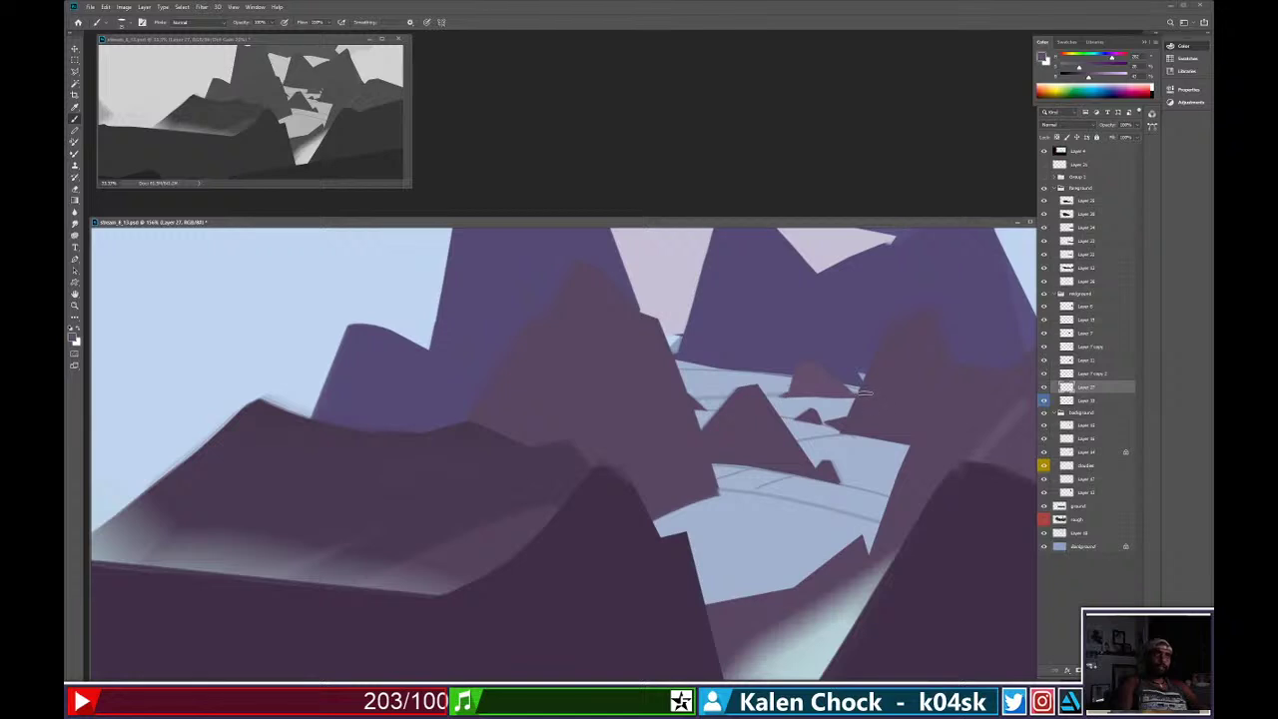
pyautogui.press('e')
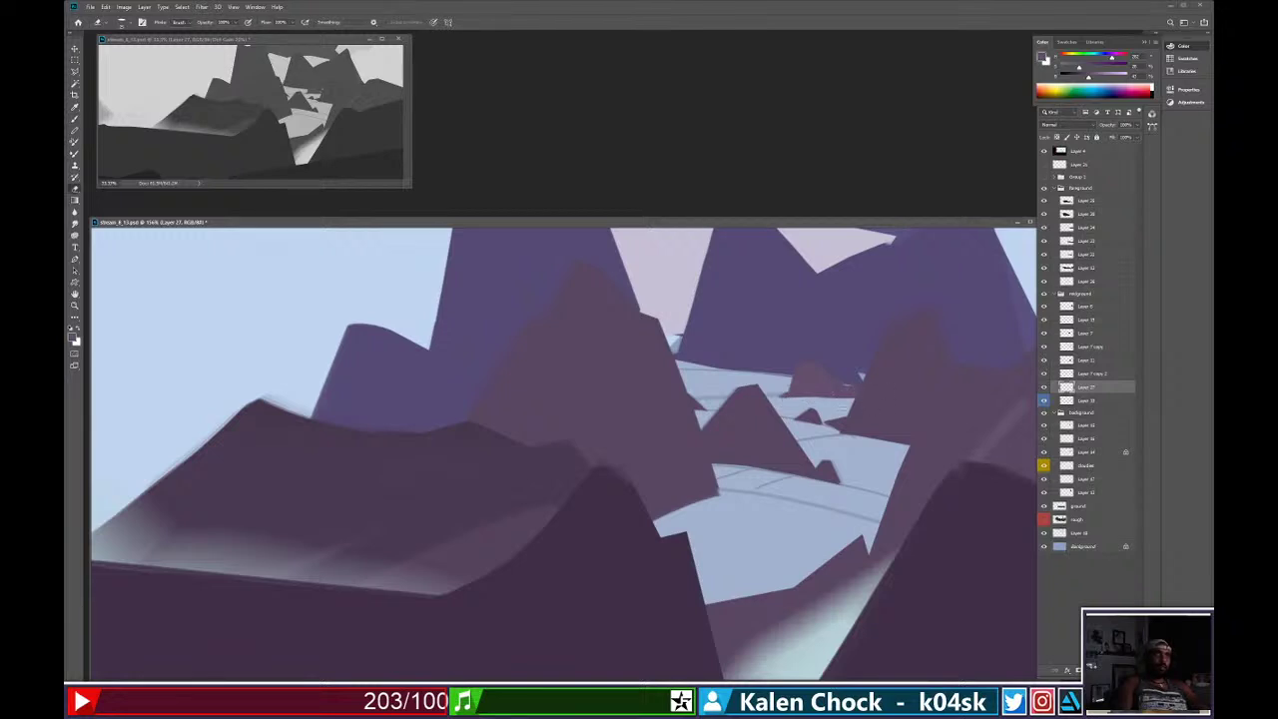
pyautogui.moveTo(781, 396); pyautogui.dragTo(858, 400)
pyautogui.hotkey('ctrl', 'z')
pyautogui.moveTo(775, 401); pyautogui.dragTo(862, 400)
pyautogui.moveTo(773, 386); pyautogui.dragTo(784, 394)
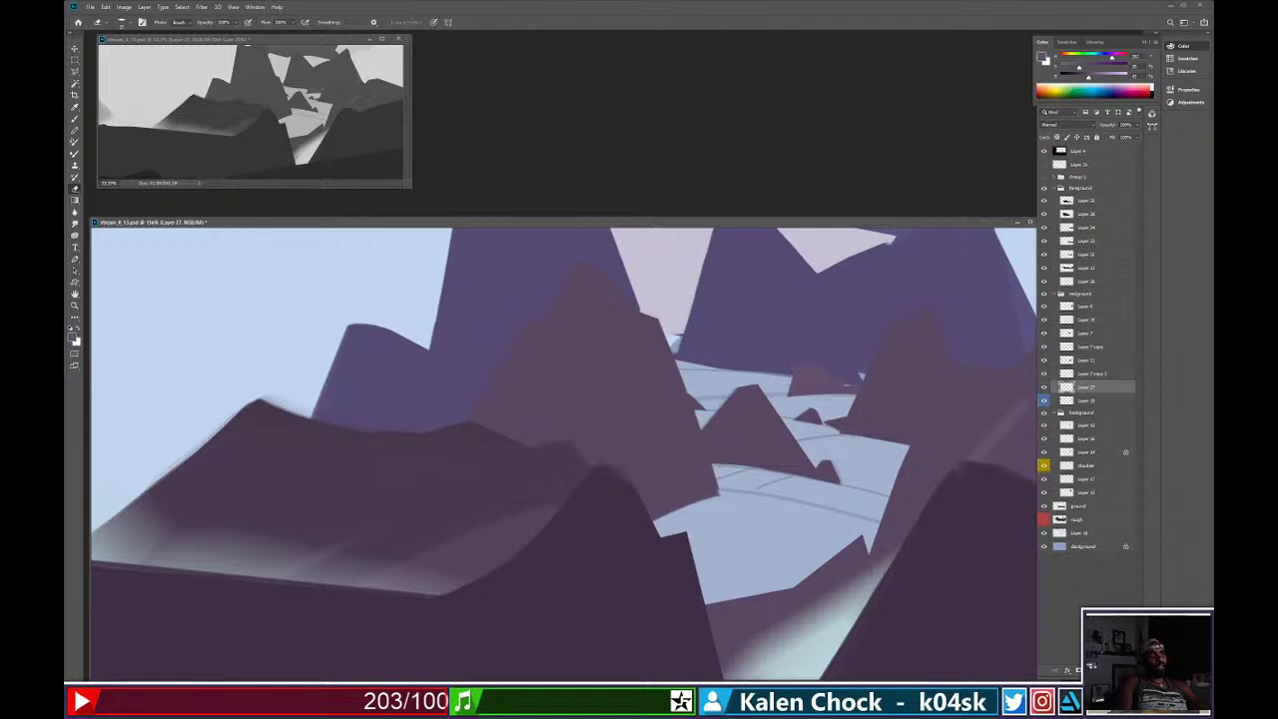
# Paint a small purple hill at the plain's far left edge, beside the left peak's slope.
pyautogui.press('z')
pyautogui.moveTo(870, 385)
pyautogui.mouseDown()
pyautogui.moveTo(767, 377)
pyautogui.moveTo(836, 363)
pyautogui.moveTo(844, 347)
pyautogui.moveTo(785, 380)
pyautogui.mouseUp()
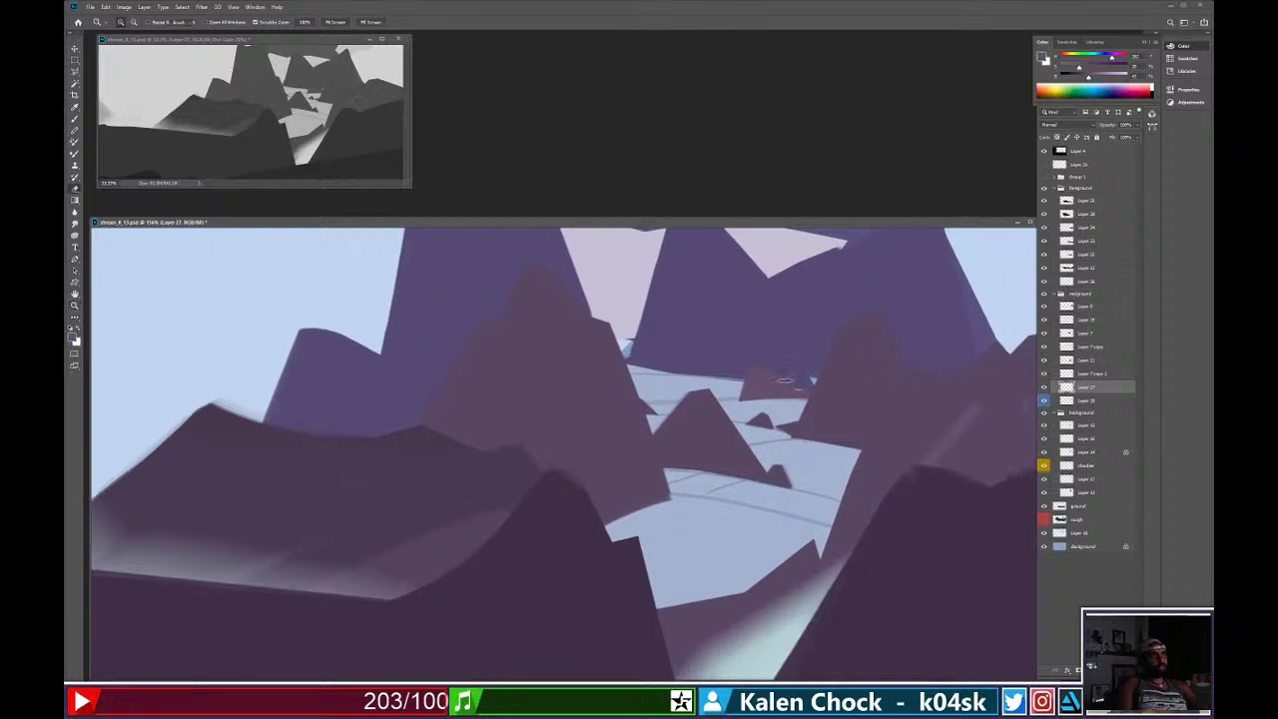
pyautogui.press('b')
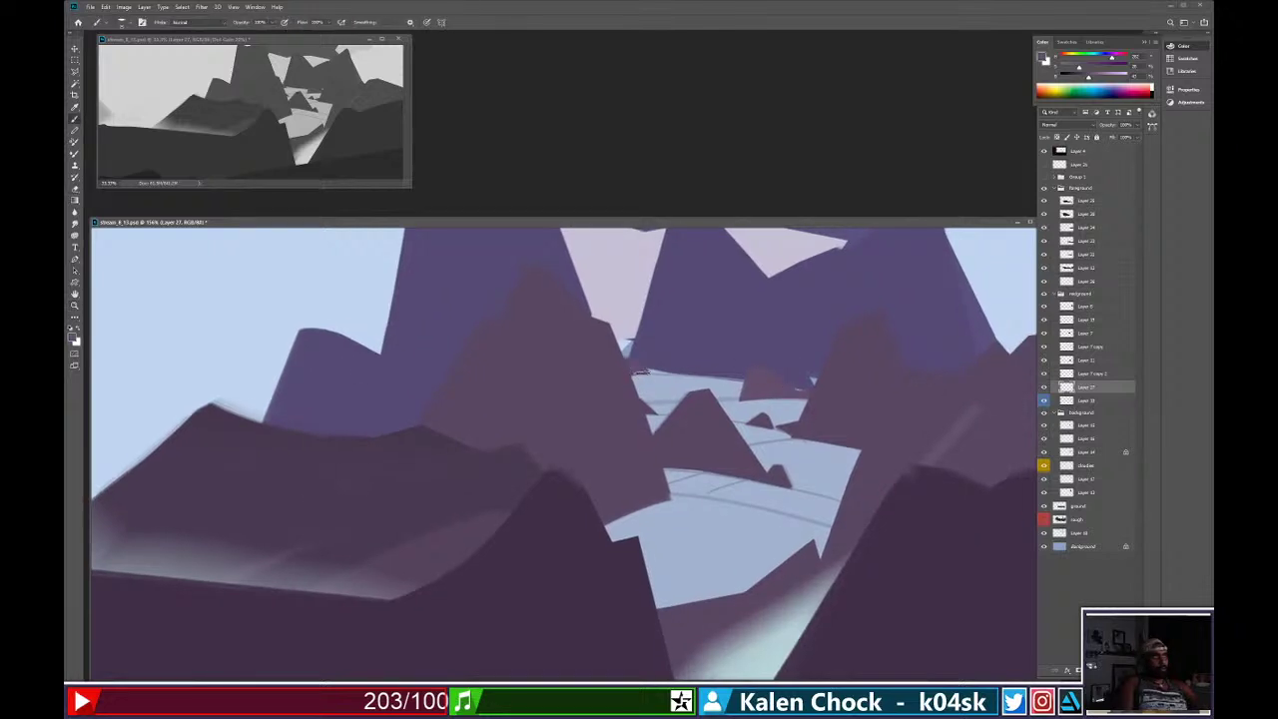
pyautogui.press('e')
# Paint tiny rocks between the central peak and the far right hill, then trim them with the eraser.
pyautogui.press('z')
pyautogui.moveTo(730, 388)
pyautogui.mouseDown()
pyautogui.moveTo(720, 374)
pyautogui.moveTo(753, 393)
pyautogui.mouseUp()
pyautogui.press('b')
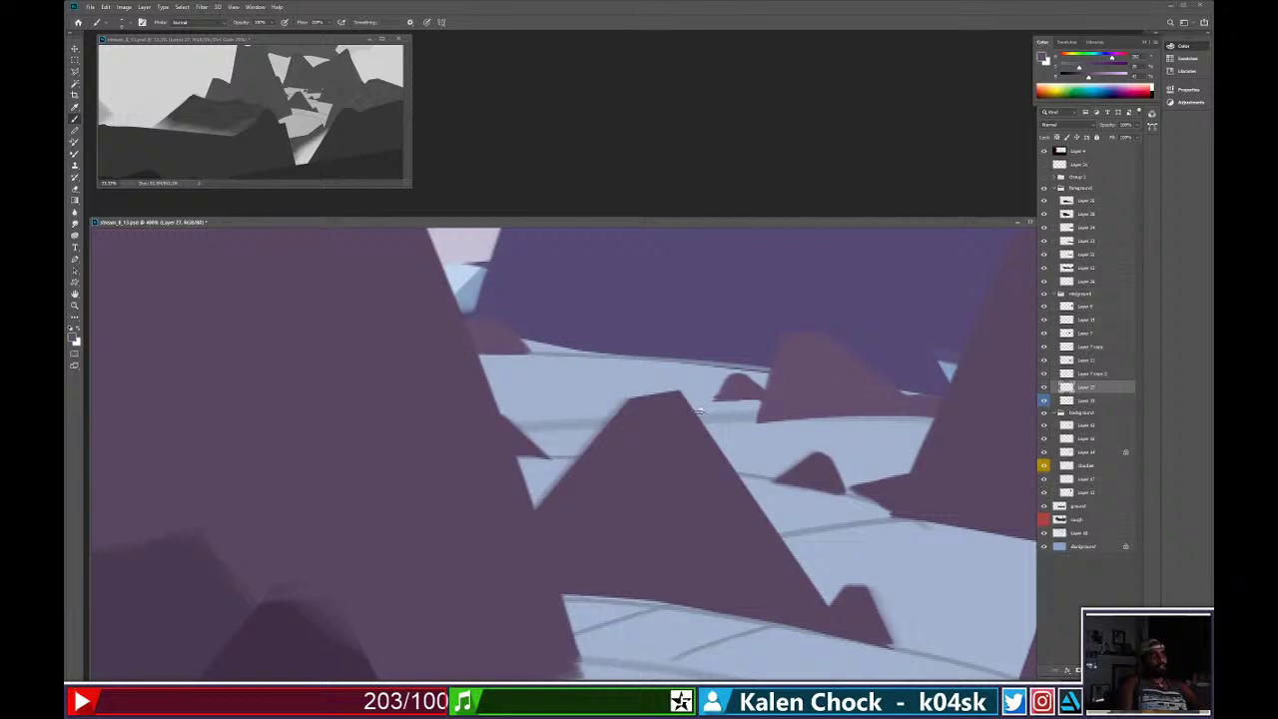
pyautogui.moveTo(699, 410)
pyautogui.mouseDown()
pyautogui.moveTo(719, 419)
pyautogui.moveTo(695, 416)
pyautogui.mouseUp()
pyautogui.press('e')
pyautogui.rightClick(761, 417)
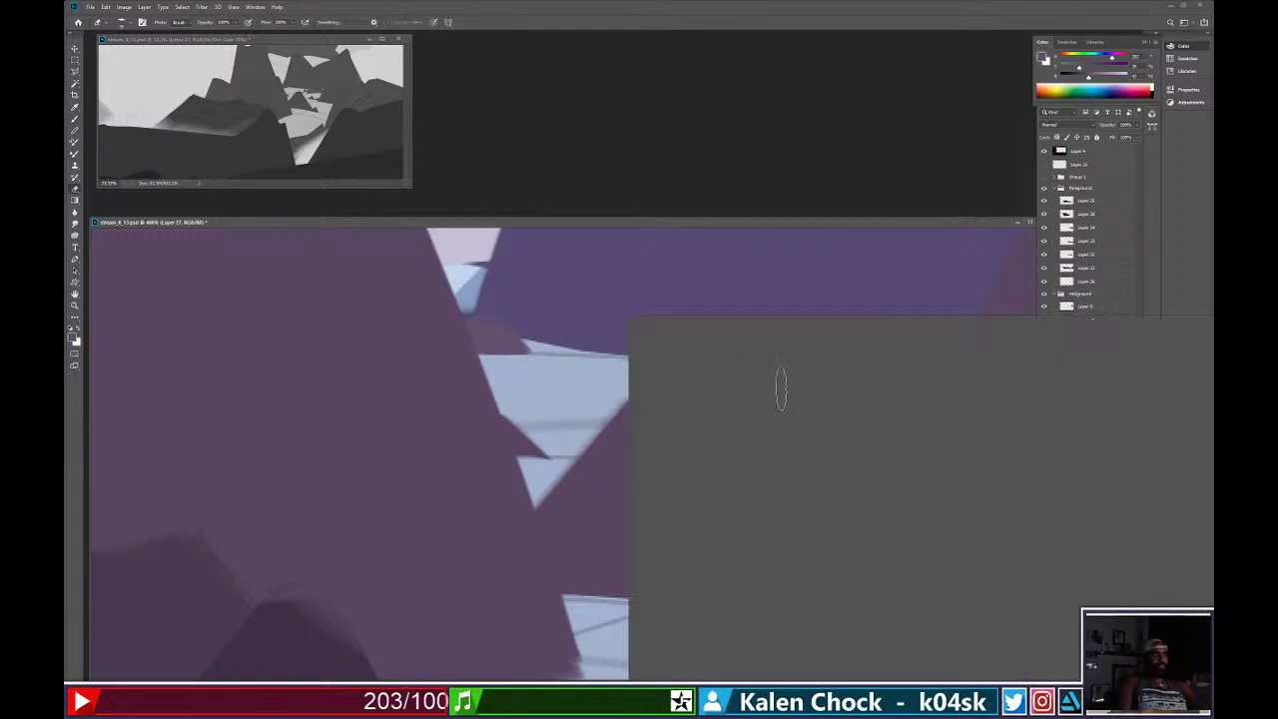
pyautogui.click(653, 272)
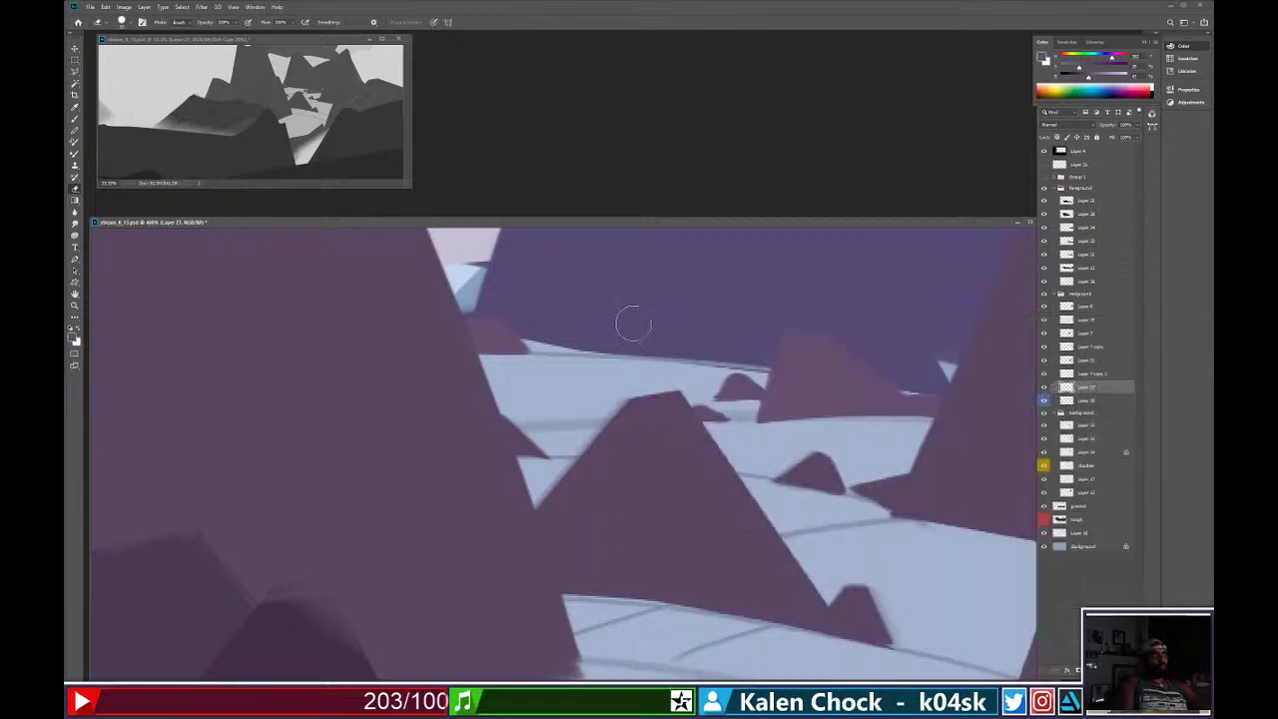
pyautogui.press('b')
pyautogui.rightClick(660, 332)
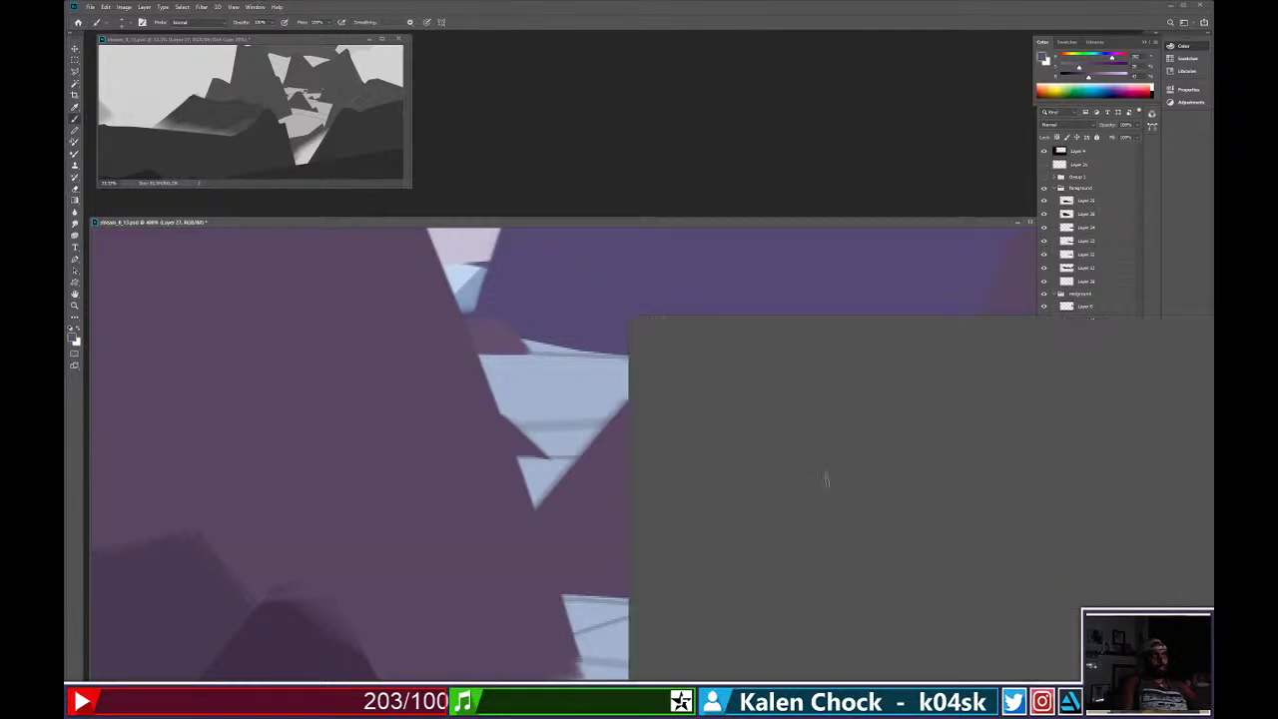
pyautogui.press('Escape')
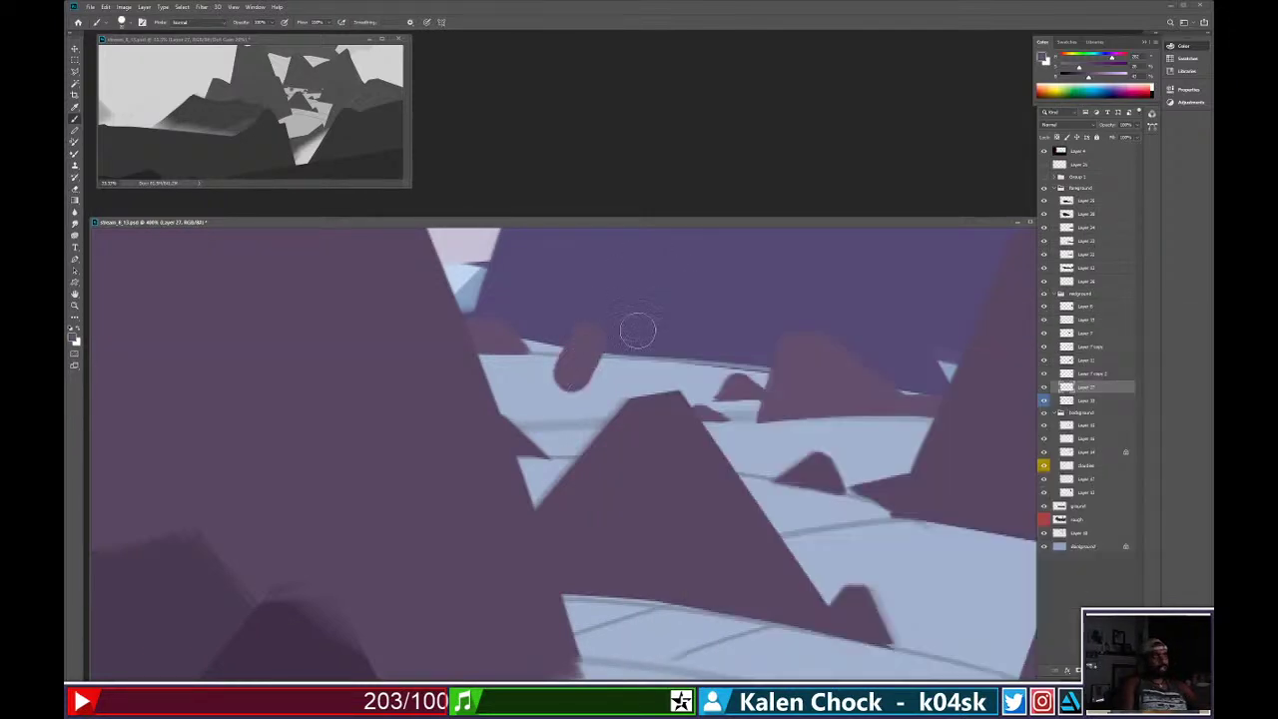
pyautogui.hotkey('ctrl', 'z')
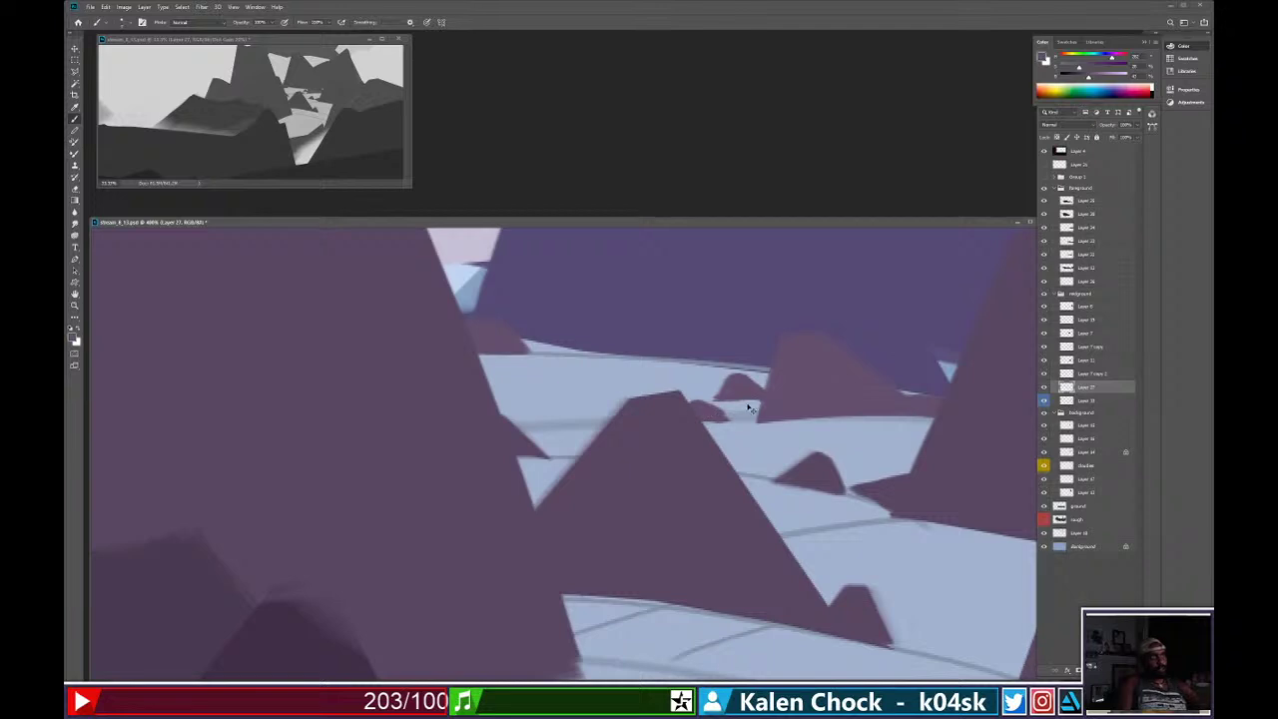
# Paint low rocks beside the central and right peaks and extend the far right hill's foot towards the central peak.
pyautogui.moveTo(696, 407)
pyautogui.mouseDown()
pyautogui.moveTo(739, 421)
pyautogui.moveTo(747, 399)
pyautogui.mouseUp()
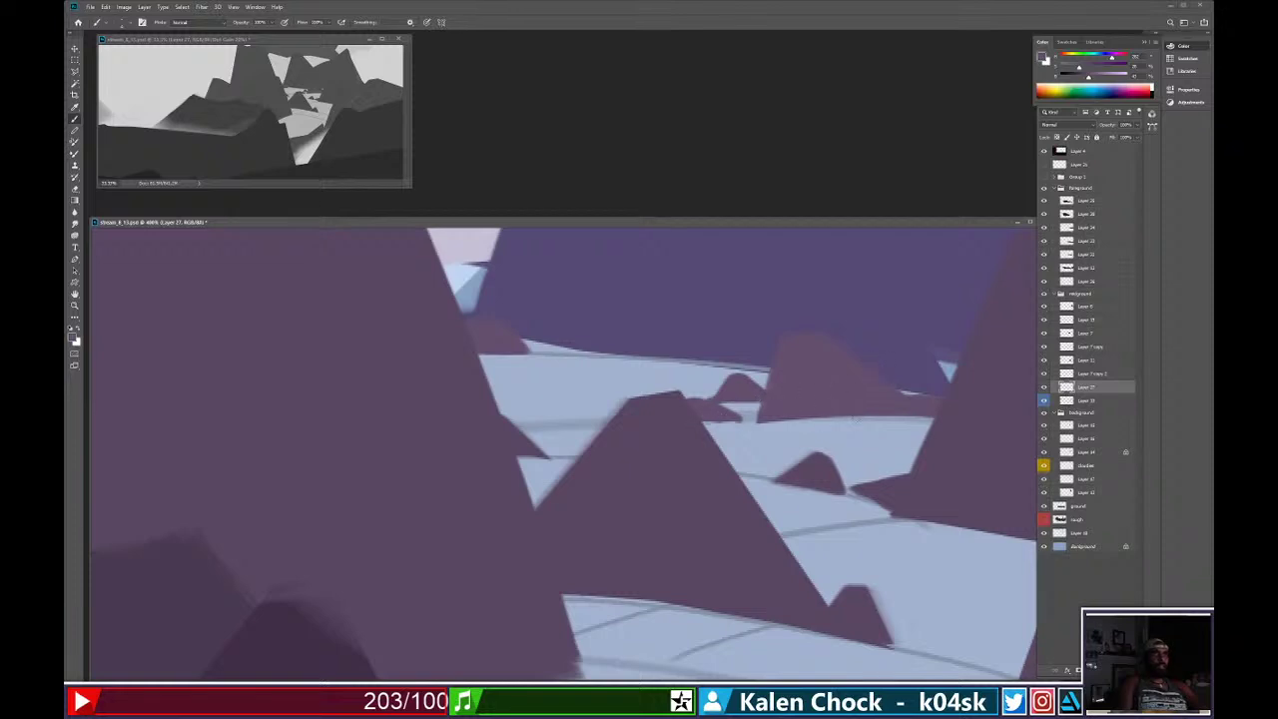
pyautogui.moveTo(857, 421); pyautogui.dragTo(940, 435)
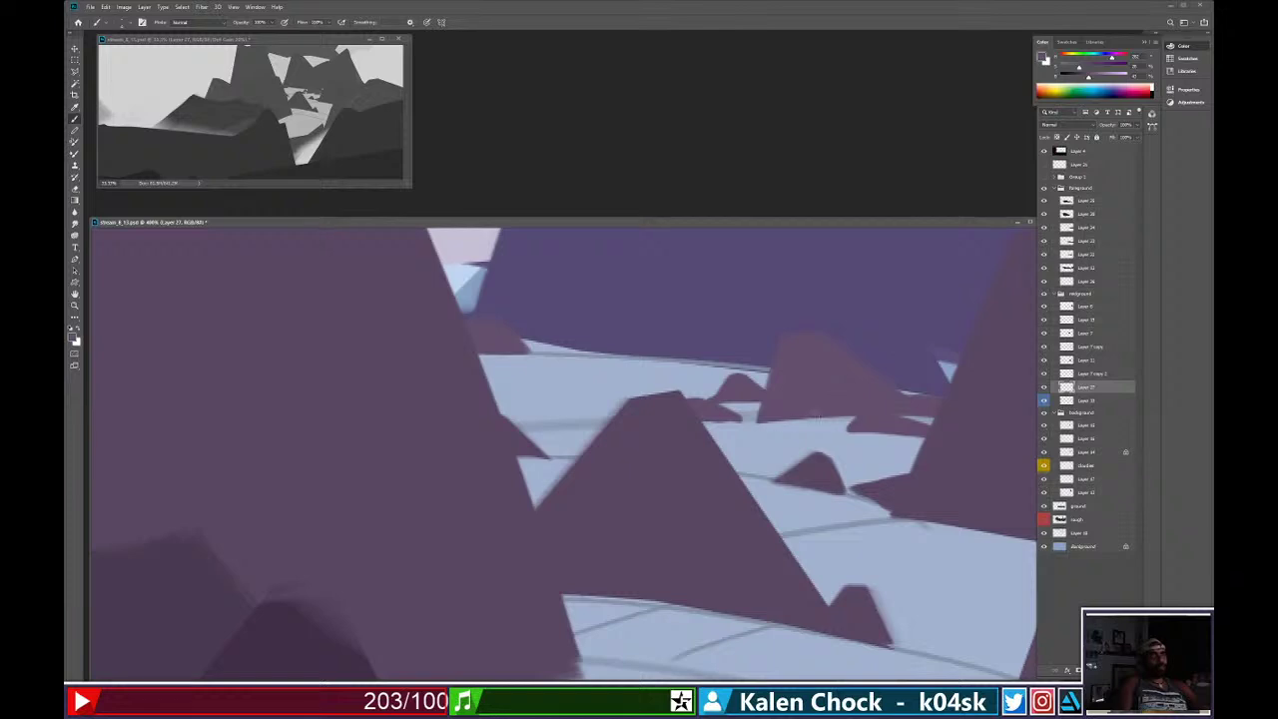
pyautogui.moveTo(758, 419); pyautogui.dragTo(712, 439)
pyautogui.hotkey('ctrl', 'z')
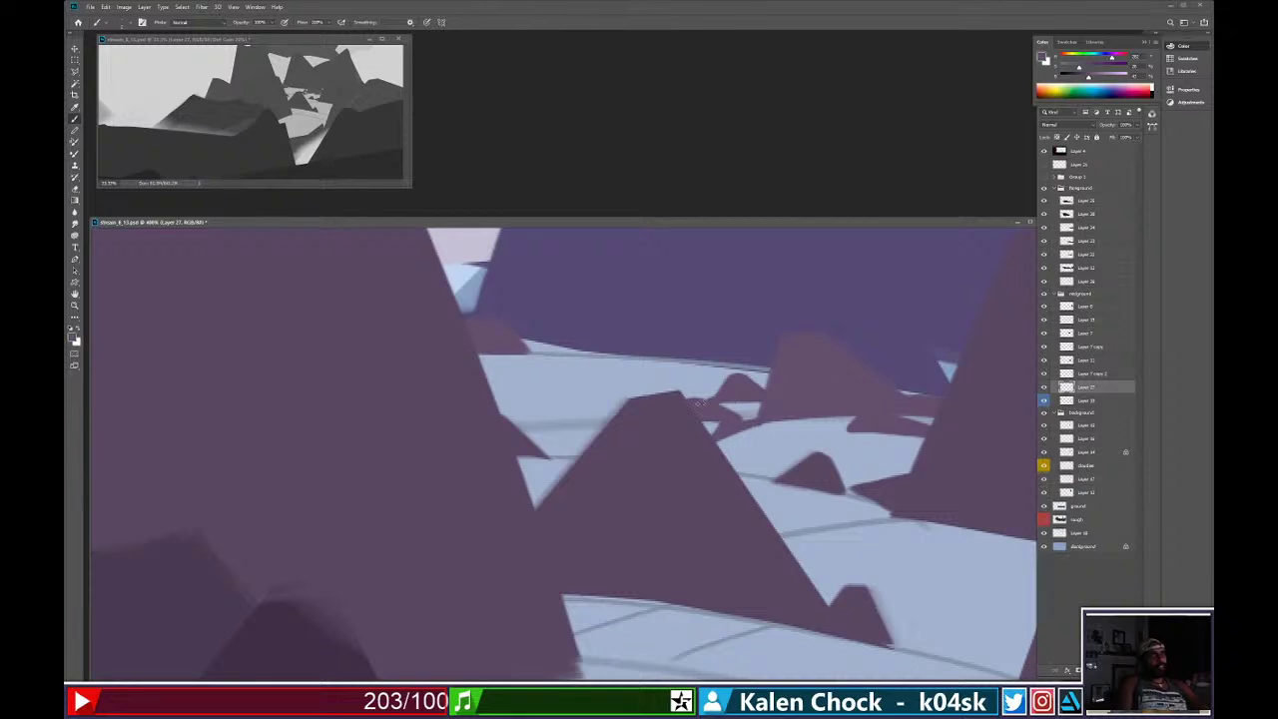
# Paint a low purple hill across the plain between the left peak and the central peak.
pyautogui.press('z')
pyautogui.moveTo(747, 407)
pyautogui.mouseDown()
pyautogui.moveTo(673, 412)
pyautogui.moveTo(703, 395)
pyautogui.moveTo(572, 362)
pyautogui.mouseUp()
pyautogui.press('b')
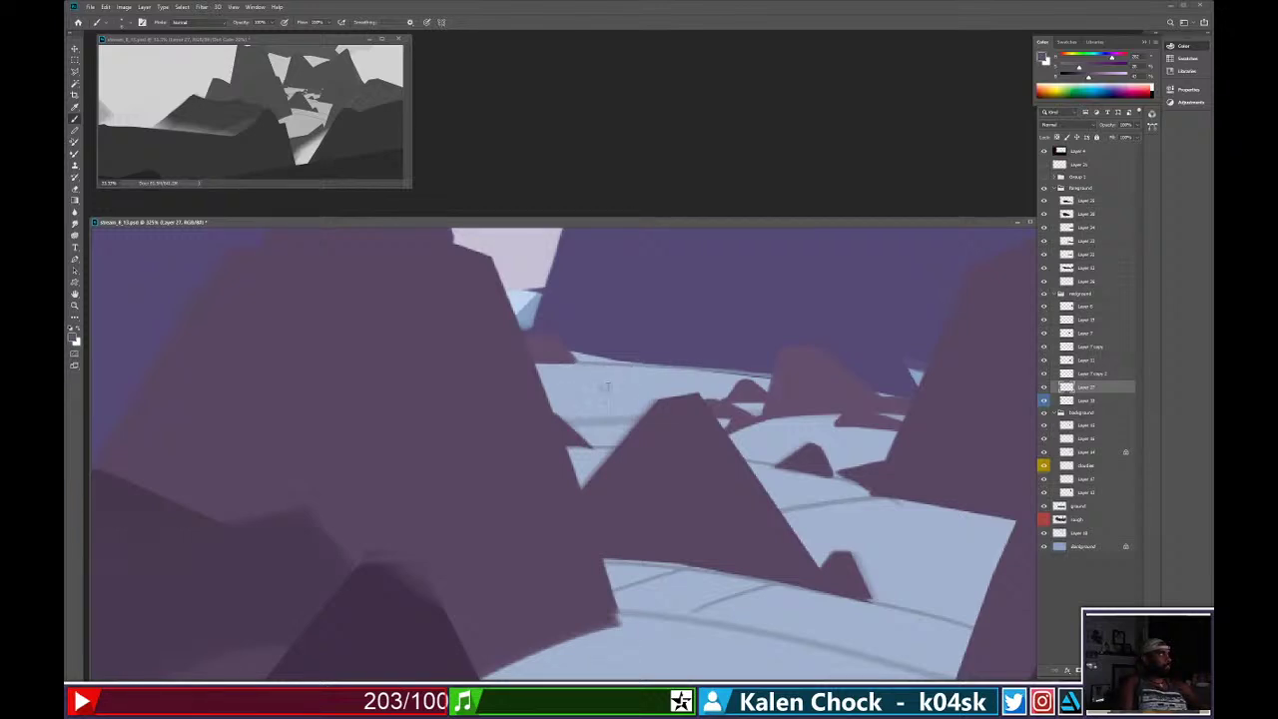
pyautogui.moveTo(570, 420)
pyautogui.mouseDown()
pyautogui.moveTo(587, 389)
pyautogui.moveTo(635, 424)
pyautogui.mouseUp()
pyautogui.keyDown('shift'); pyautogui.click(621, 403); pyautogui.keyUp('shift')
pyautogui.moveTo(580, 416)
pyautogui.mouseDown()
pyautogui.moveTo(587, 401)
pyautogui.moveTo(611, 408)
pyautogui.moveTo(596, 399)
pyautogui.moveTo(537, 424)
pyautogui.mouseUp()
pyautogui.press('e')
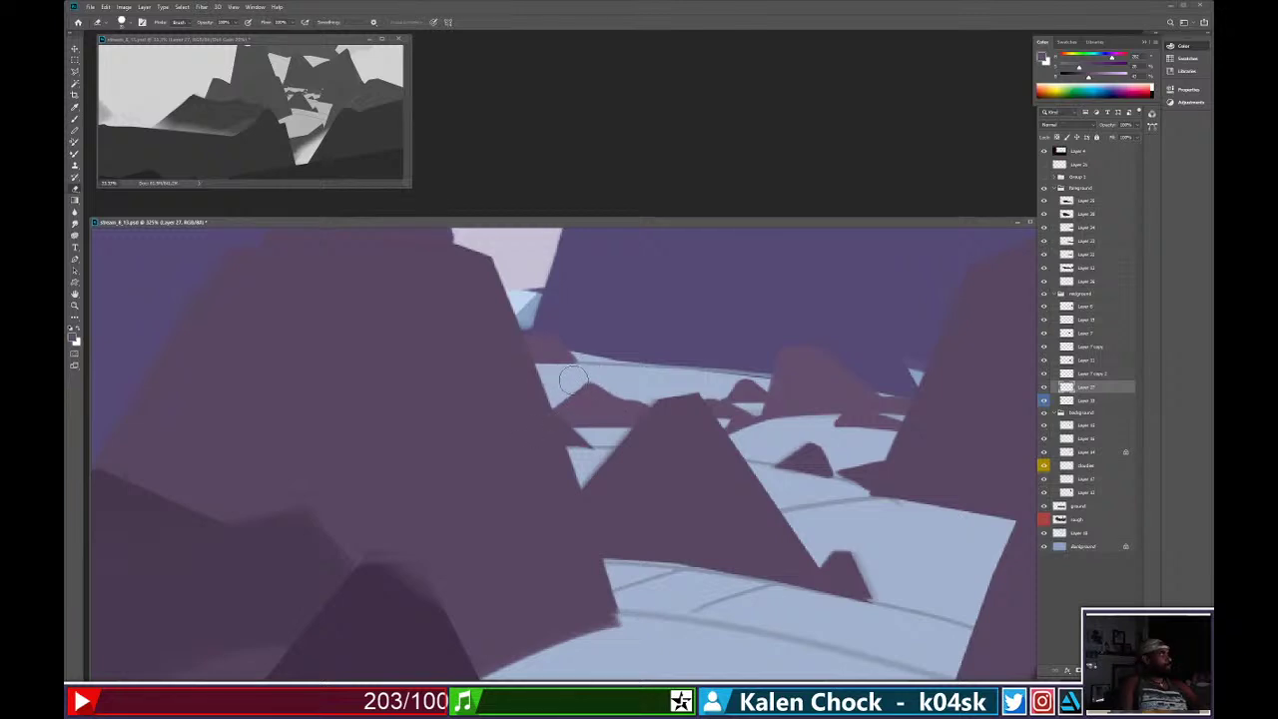
# Add a small rounded bump to the low hill's end nearest the central peak.
pyautogui.press('z')
pyautogui.moveTo(640, 373); pyautogui.dragTo(534, 399)
pyautogui.moveTo(760, 371); pyautogui.dragTo(754, 454)
pyautogui.press('e')
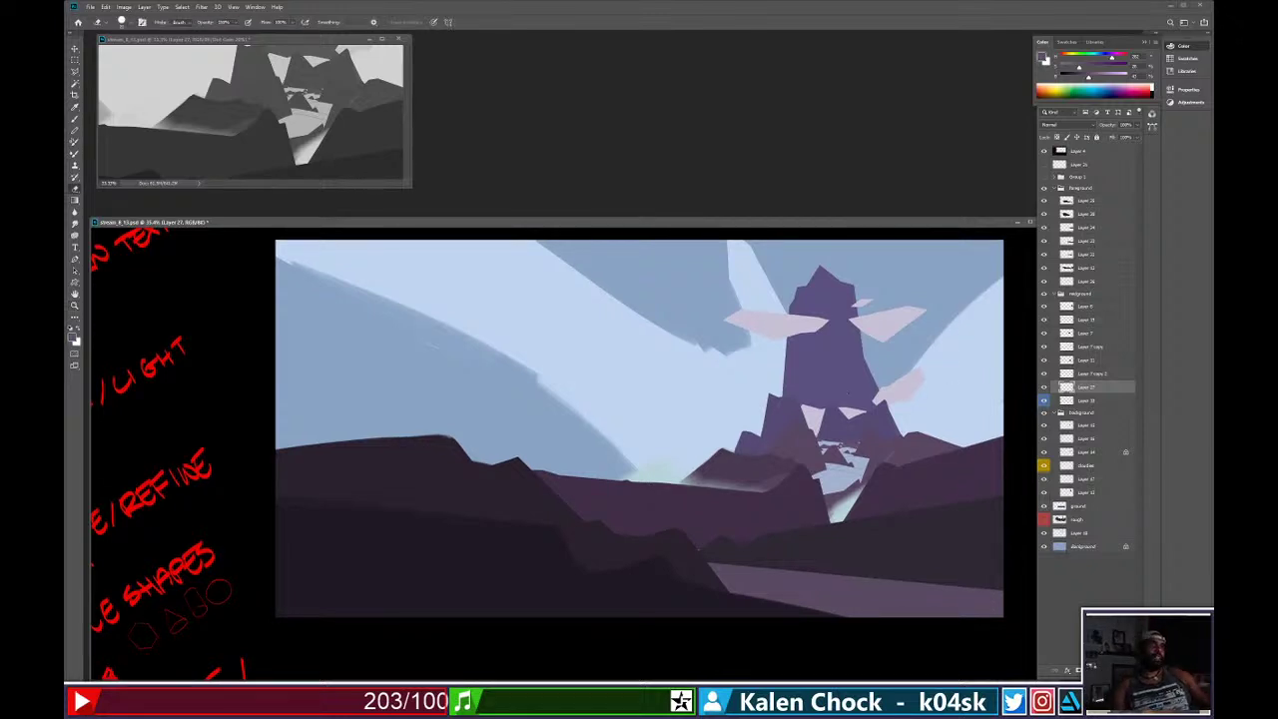
pyautogui.press('z')
pyautogui.moveTo(868, 452); pyautogui.dragTo(835, 458)
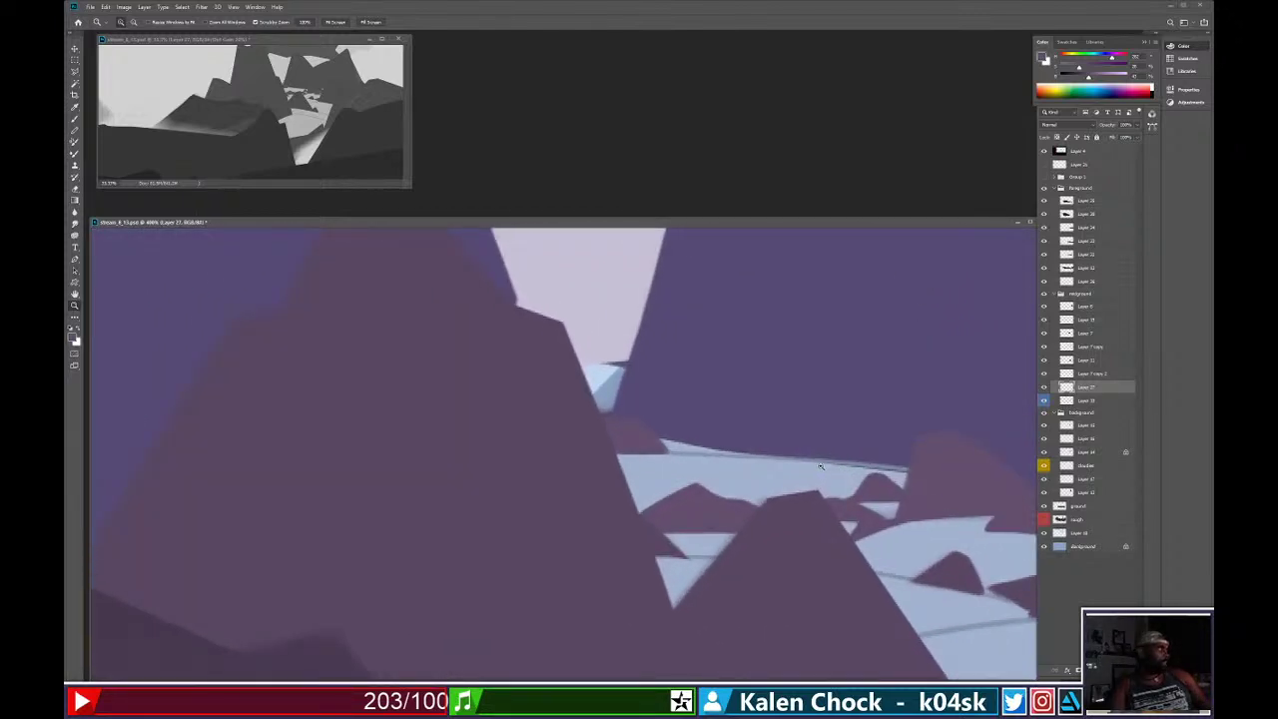
pyautogui.press('b')
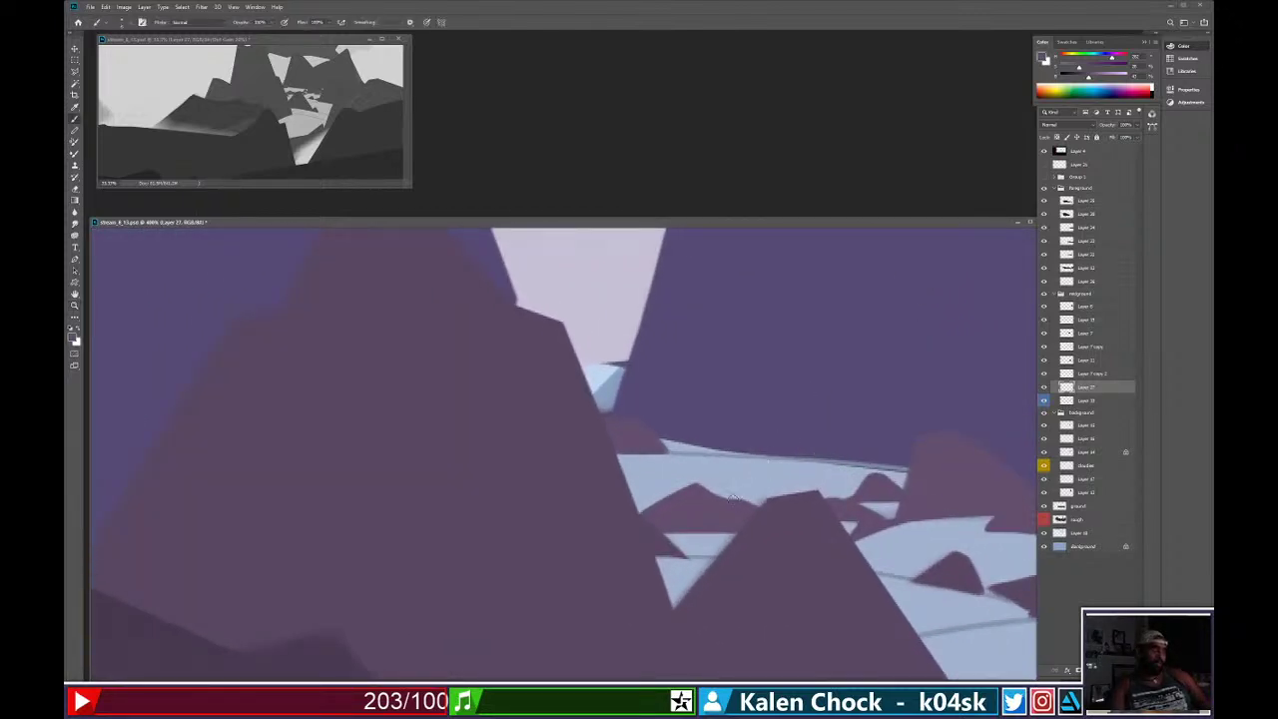
pyautogui.moveTo(752, 517); pyautogui.dragTo(734, 496)
# Outline and fill a tall pointed purple hill at the plain's far edge, behind the central peak.
pyautogui.click(749, 457)
pyautogui.keyDown('shift'); pyautogui.click(810, 474); pyautogui.keyUp('shift')
pyautogui.keyDown('shift'); pyautogui.click(780, 349); pyautogui.keyUp('shift')
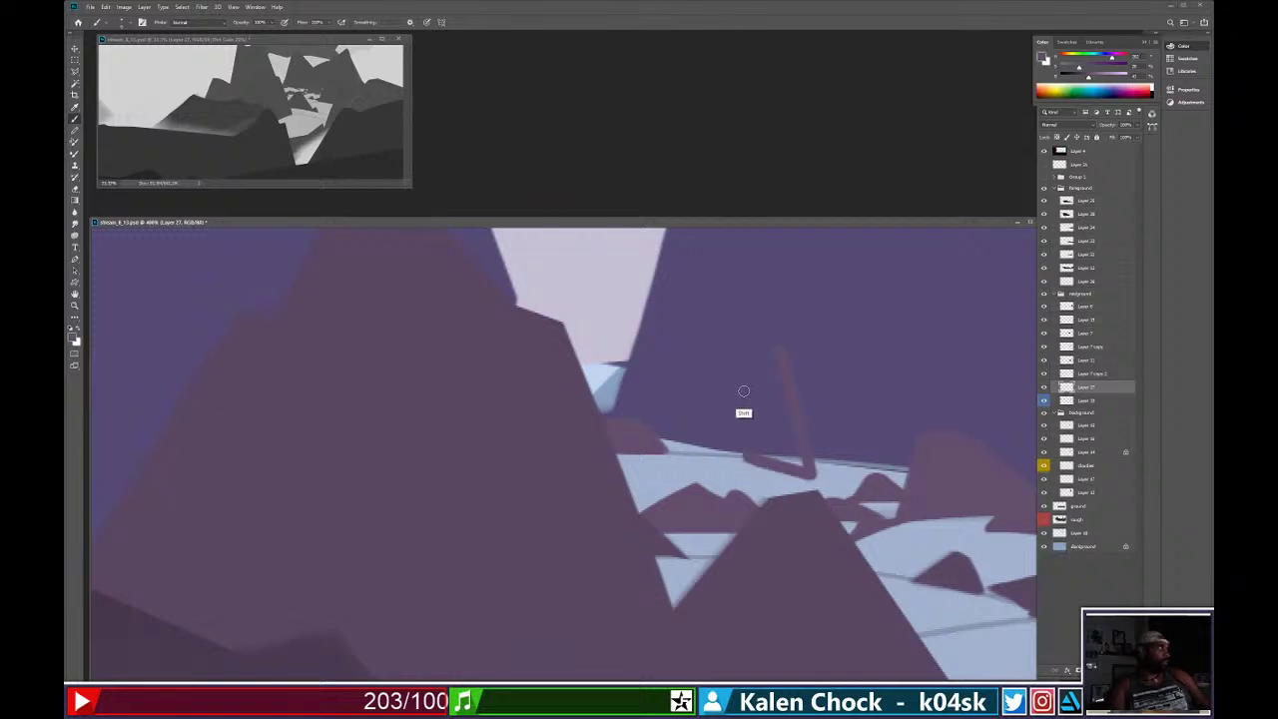
pyautogui.keyDown('shift'); pyautogui.click(689, 451); pyautogui.keyUp('shift')
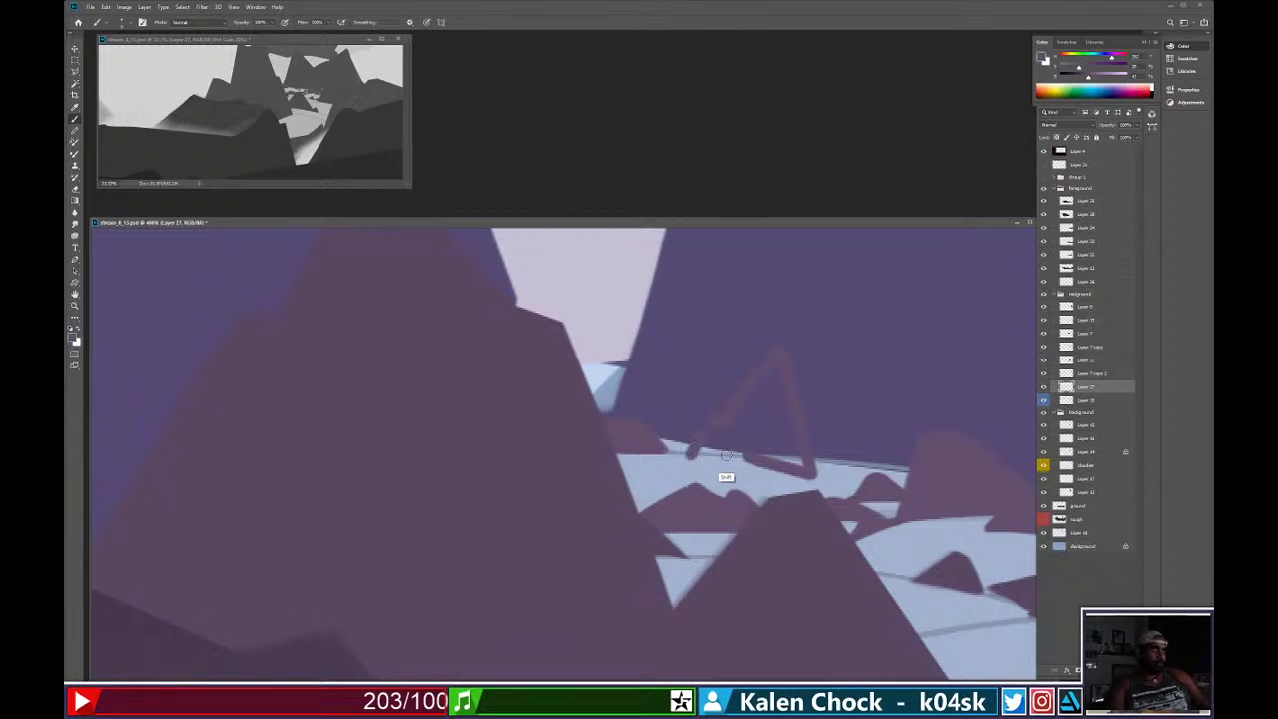
pyautogui.keyDown('shift'); pyautogui.click(726, 457); pyautogui.keyUp('shift')
pyautogui.moveTo(782, 456); pyautogui.dragTo(801, 469)
# Trim the pointed hill's base with a smaller eraser so it follows the plain's slope.
pyautogui.press('e')
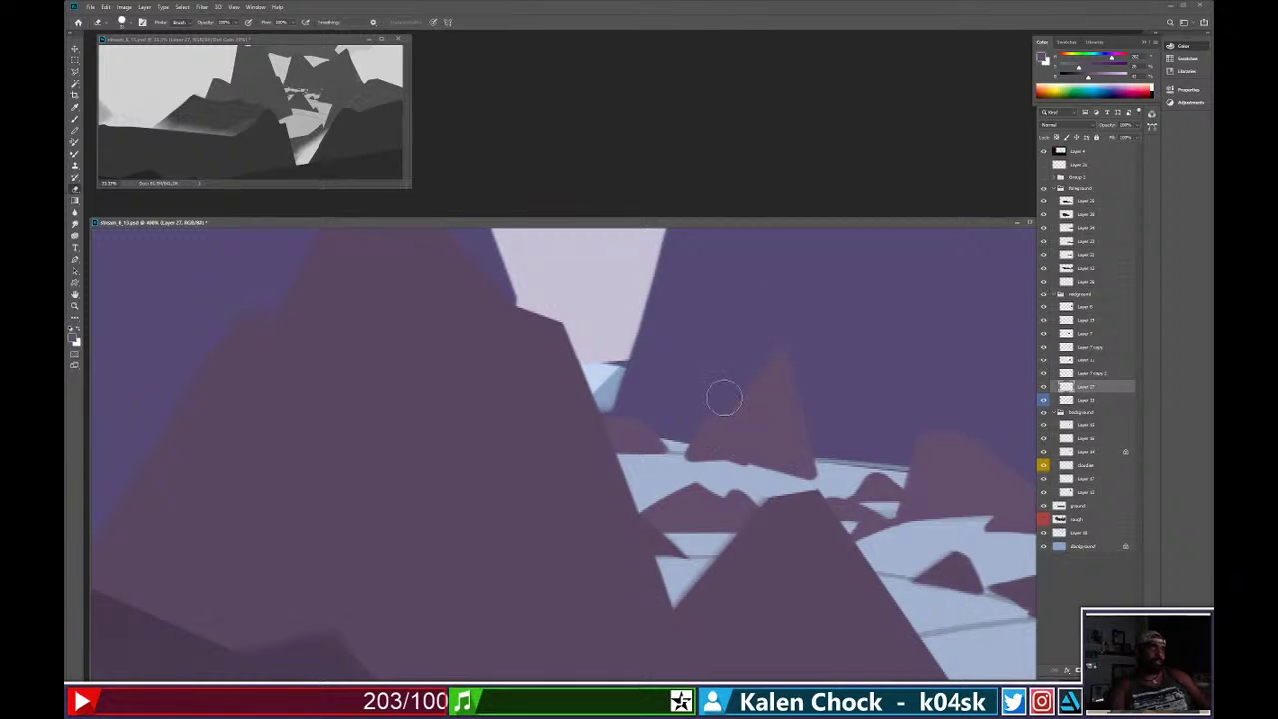
pyautogui.press('[')
pyautogui.press('[')
pyautogui.press('[')
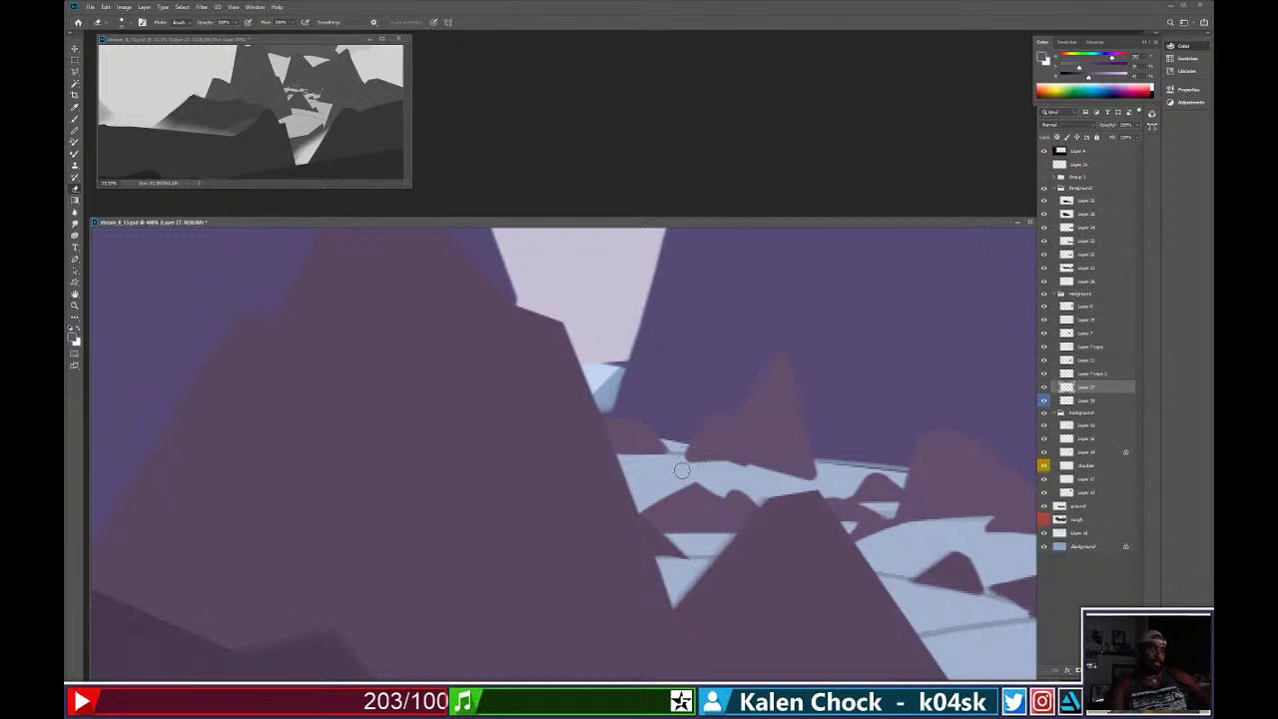
pyautogui.moveTo(679, 468)
pyautogui.mouseDown()
pyautogui.moveTo(737, 477)
pyautogui.moveTo(669, 463)
pyautogui.moveTo(751, 493)
pyautogui.moveTo(671, 461)
pyautogui.moveTo(817, 493)
pyautogui.mouseUp()
pyautogui.hotkey('ctrl', 'z')
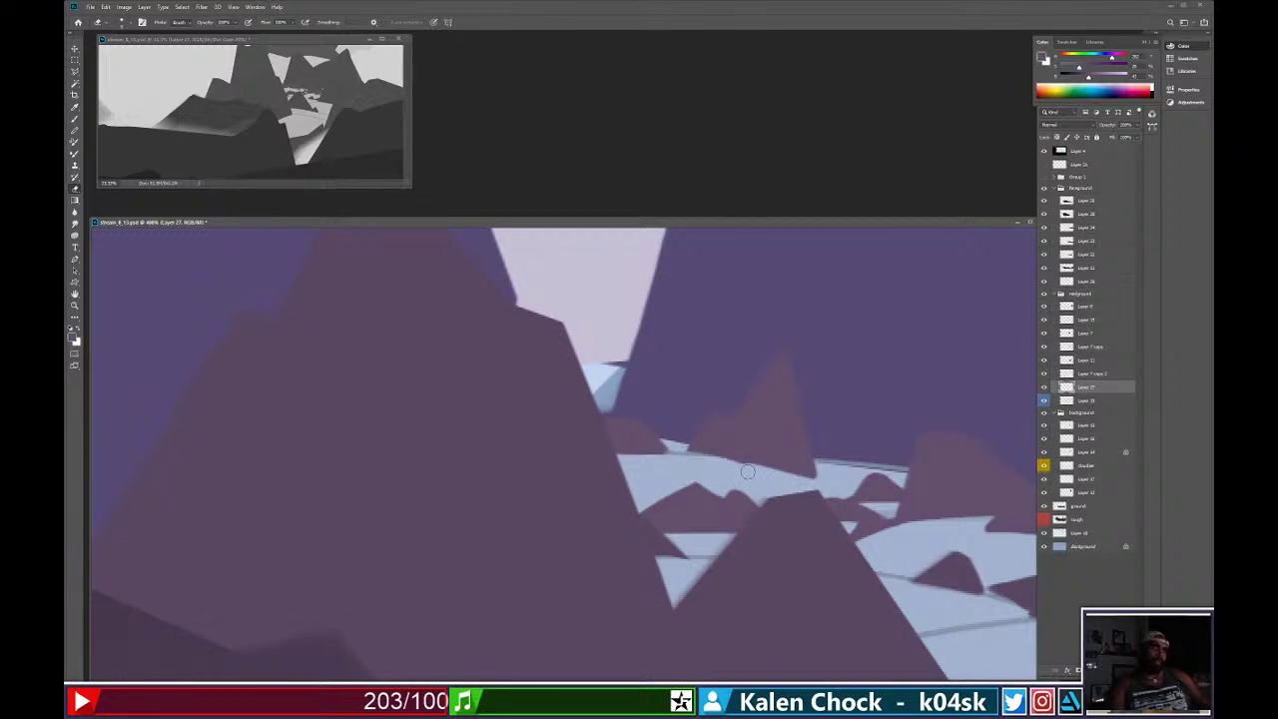
pyautogui.moveTo(748, 471); pyautogui.dragTo(819, 487)
pyautogui.hotkey('ctrl', 'z')
pyautogui.moveTo(679, 464); pyautogui.dragTo(814, 488)
# Rework the pointed hill's left foot and paint a lower shoulder along its right side.
pyautogui.press('b')
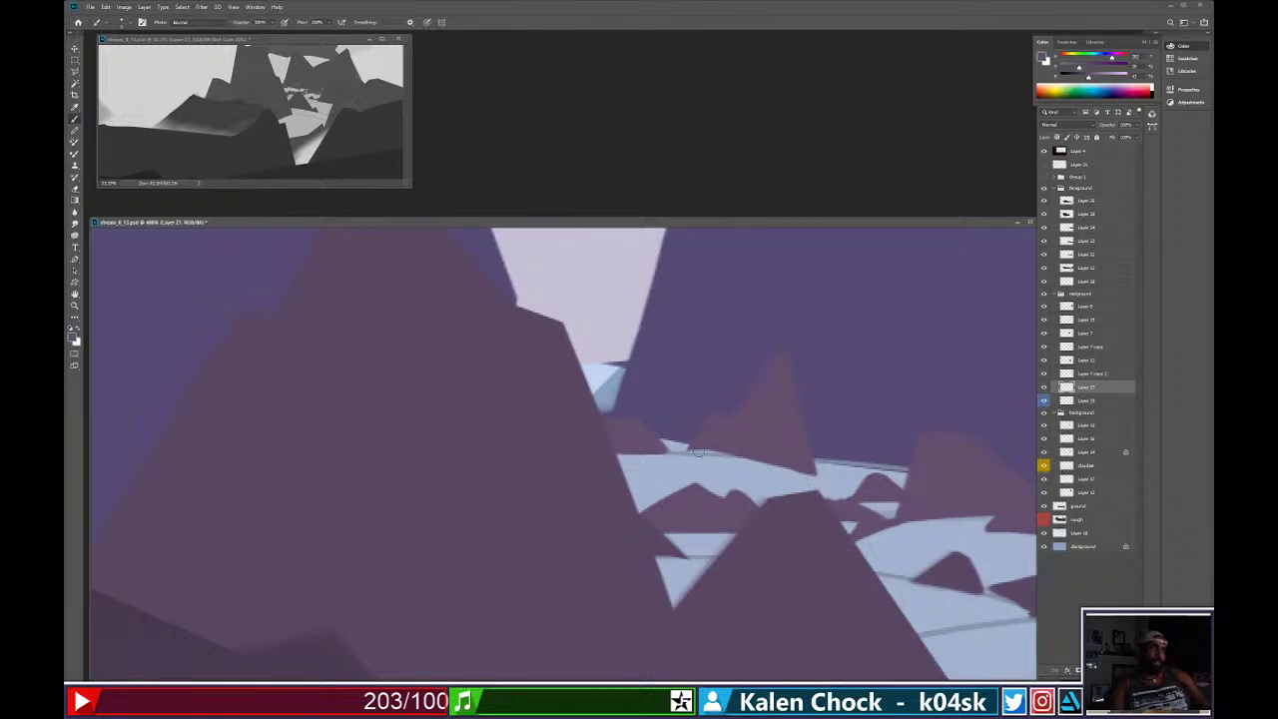
pyautogui.moveTo(699, 452); pyautogui.dragTo(805, 480)
pyautogui.hotkey('ctrl', 'z')
pyautogui.keyDown('shift'); pyautogui.click(689, 451); pyautogui.keyUp('shift')
pyautogui.keyDown('shift'); pyautogui.click(770, 456); pyautogui.keyUp('shift')
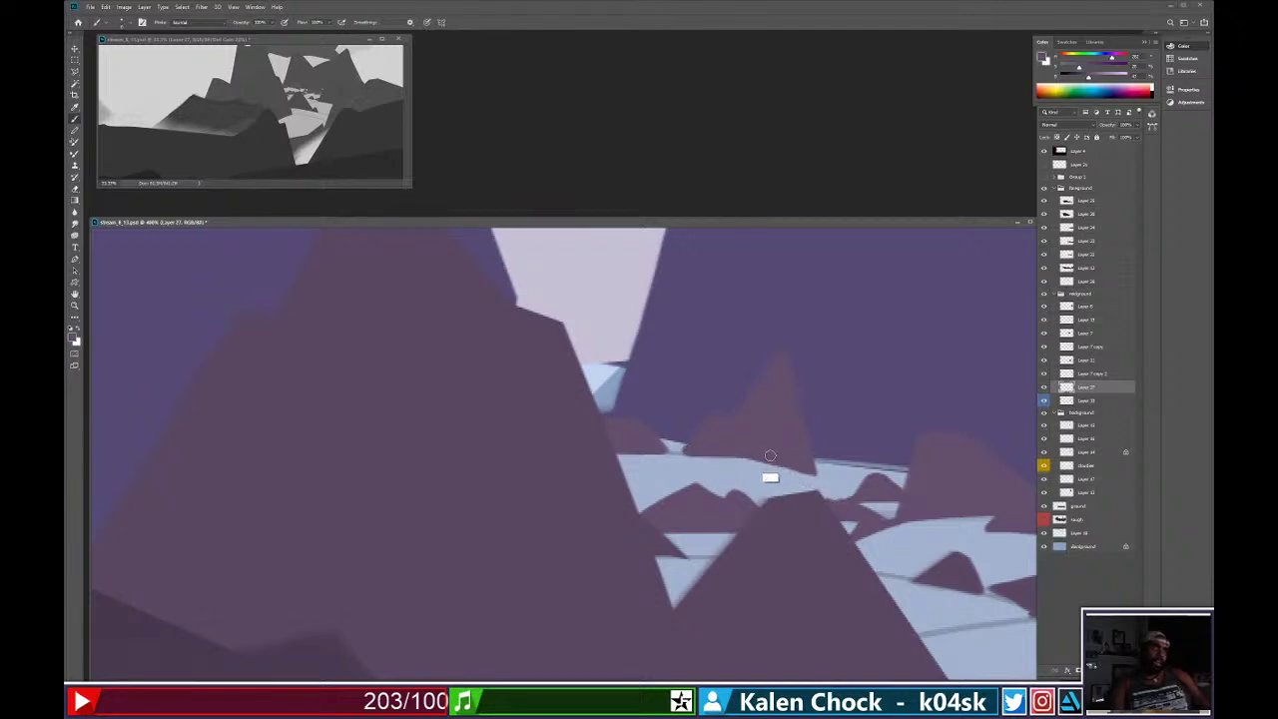
pyautogui.press('e')
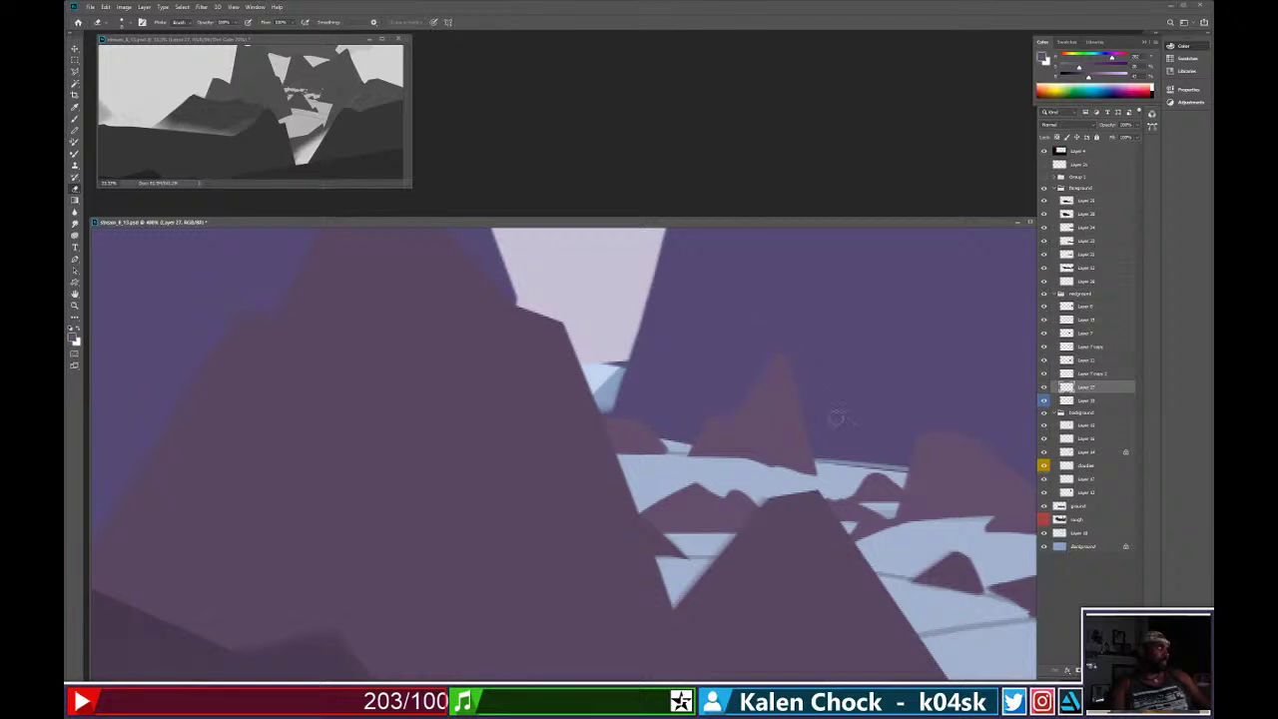
pyautogui.press('b')
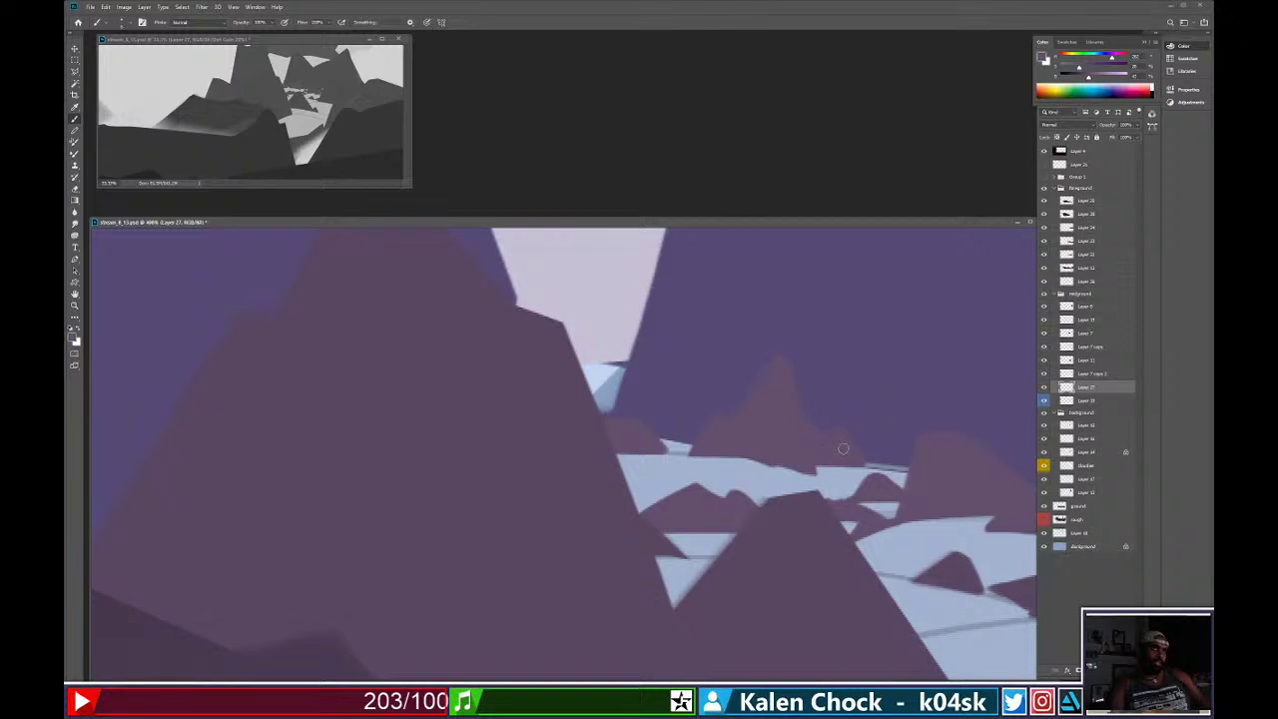
# Paint a small rock below the pointed hill's base and trim its left side with the eraser.
pyautogui.moveTo(768, 477)
pyautogui.mouseDown()
pyautogui.moveTo(790, 505)
pyautogui.moveTo(770, 499)
pyautogui.moveTo(785, 460)
pyautogui.mouseUp()
pyautogui.press('e')
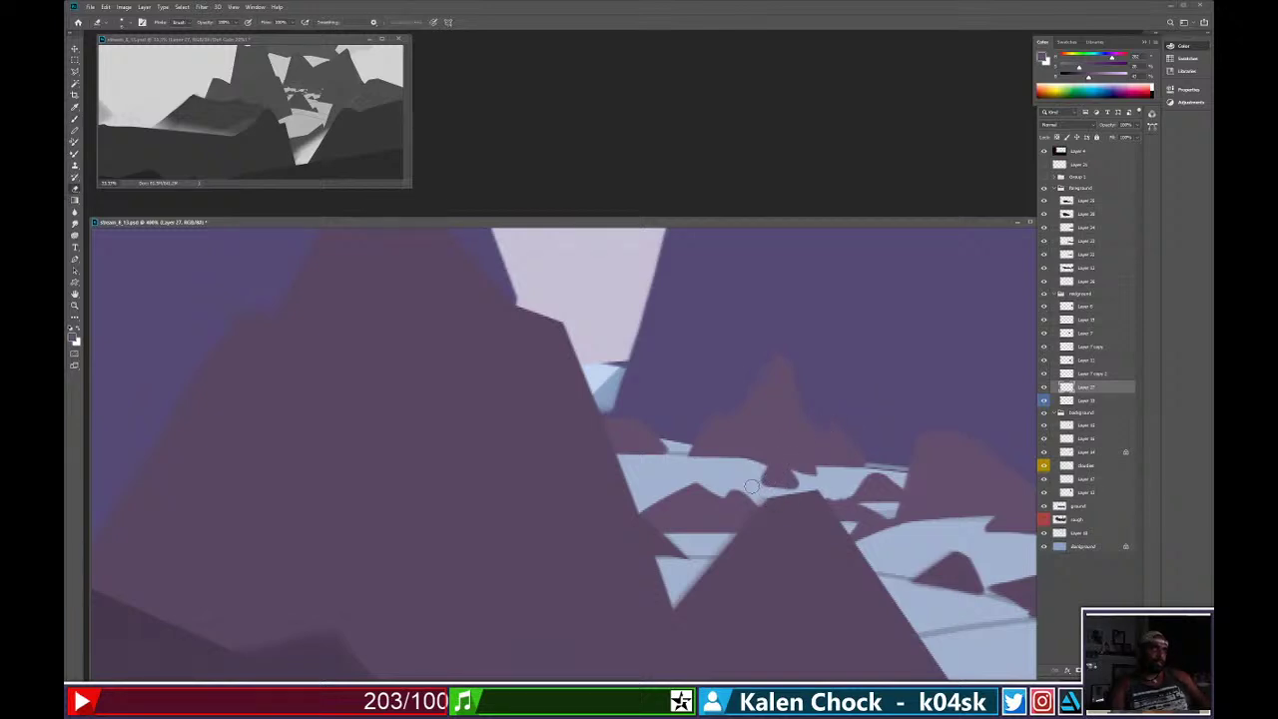
pyautogui.moveTo(752, 484); pyautogui.dragTo(769, 469)
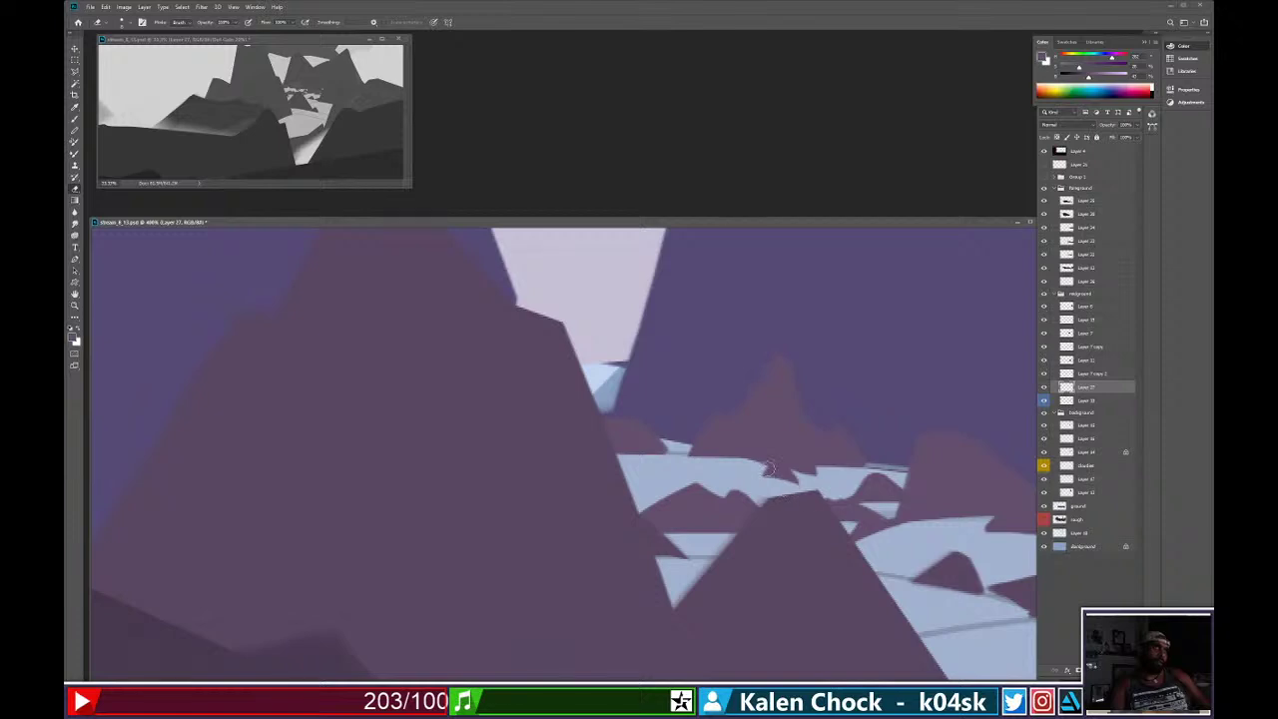
# Reshape the pale gap between the far left hill and the pointed hill with small eraser and brush strokes.
pyautogui.moveTo(649, 421); pyautogui.dragTo(685, 471)
pyautogui.press('b')
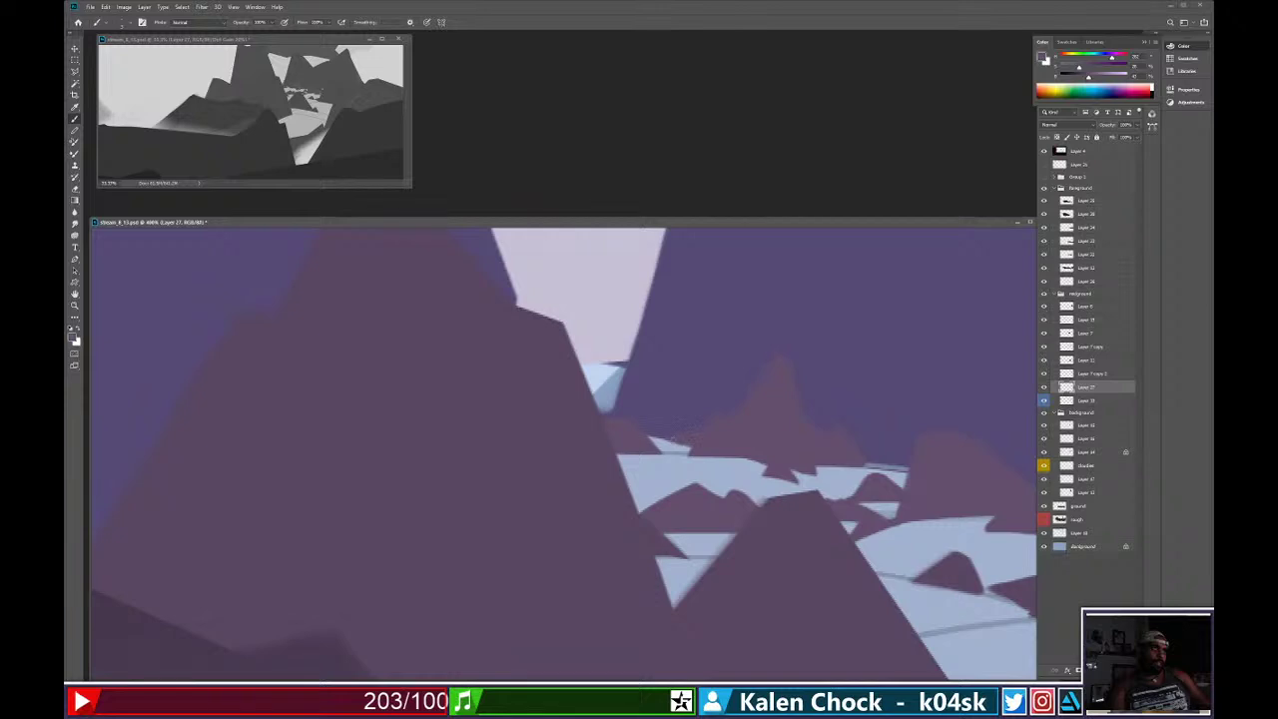
pyautogui.hotkey('ctrl', 'z')
pyautogui.moveTo(663, 439); pyautogui.dragTo(693, 441)
# Trim the rounded bump on the low hill between the left and central peaks with the eraser.
pyautogui.press('z')
pyautogui.moveTo(701, 429); pyautogui.dragTo(626, 430)
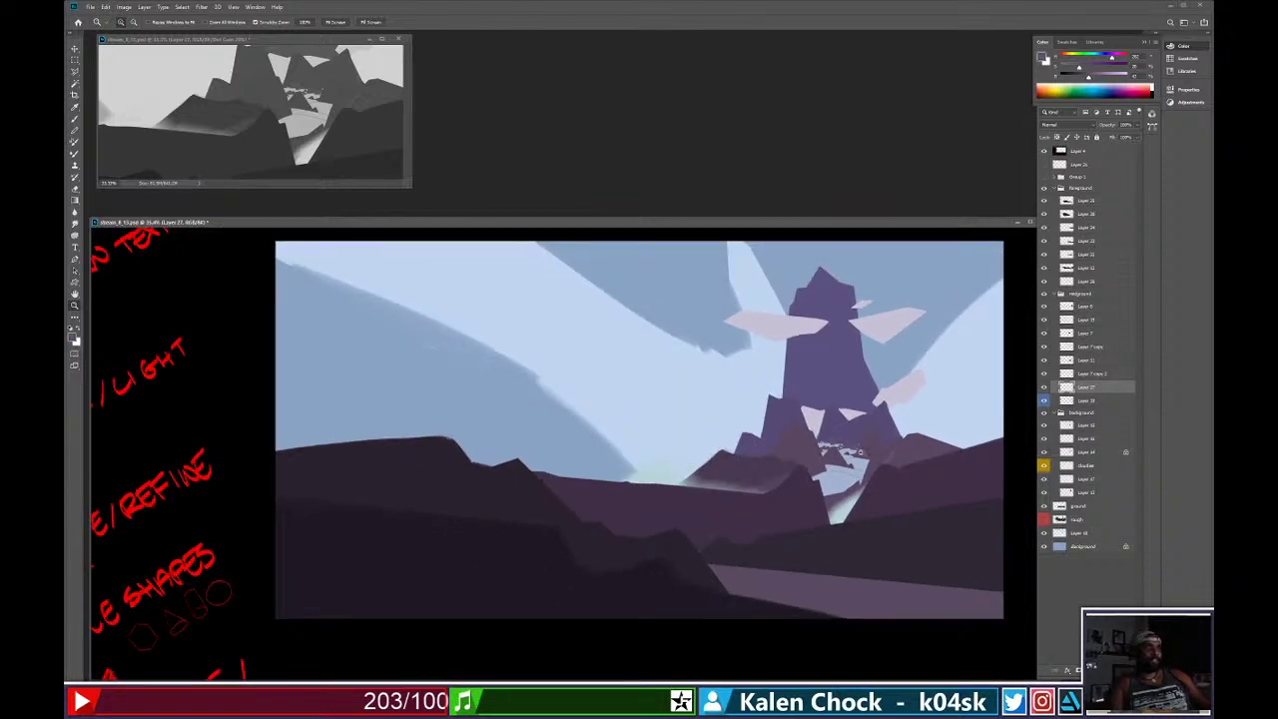
pyautogui.moveTo(875, 452); pyautogui.dragTo(873, 448)
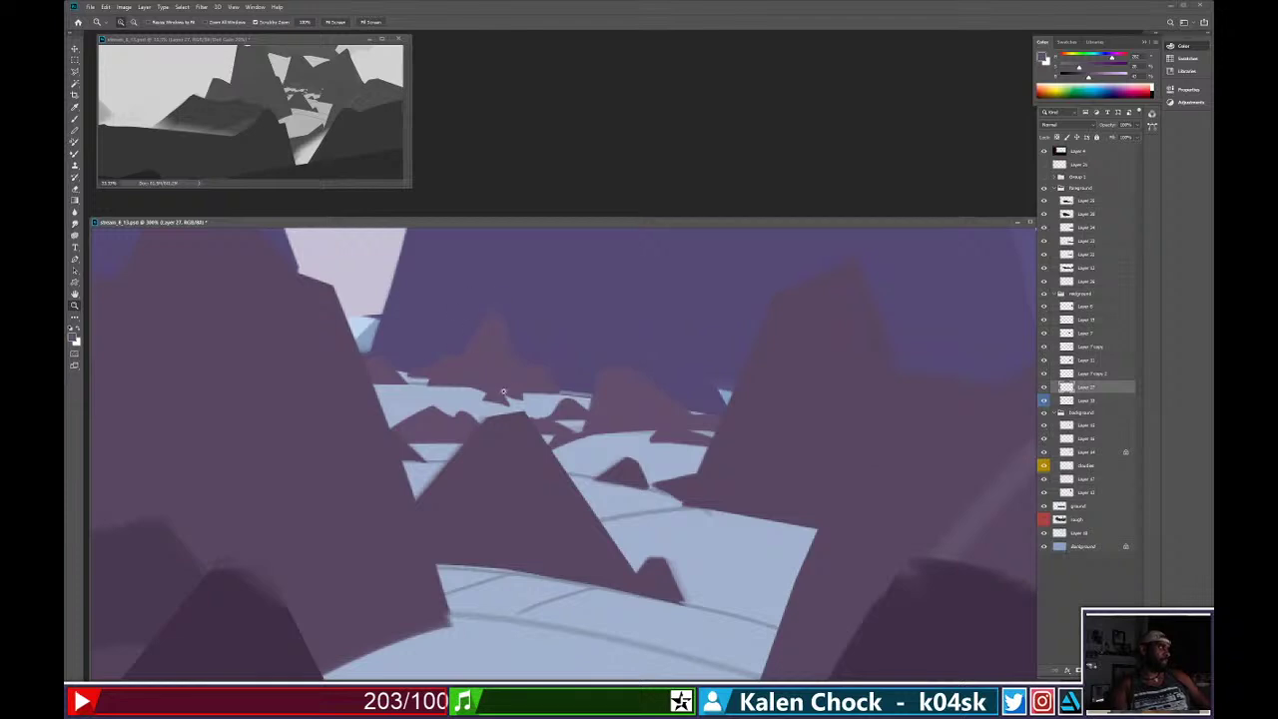
pyautogui.press('b')
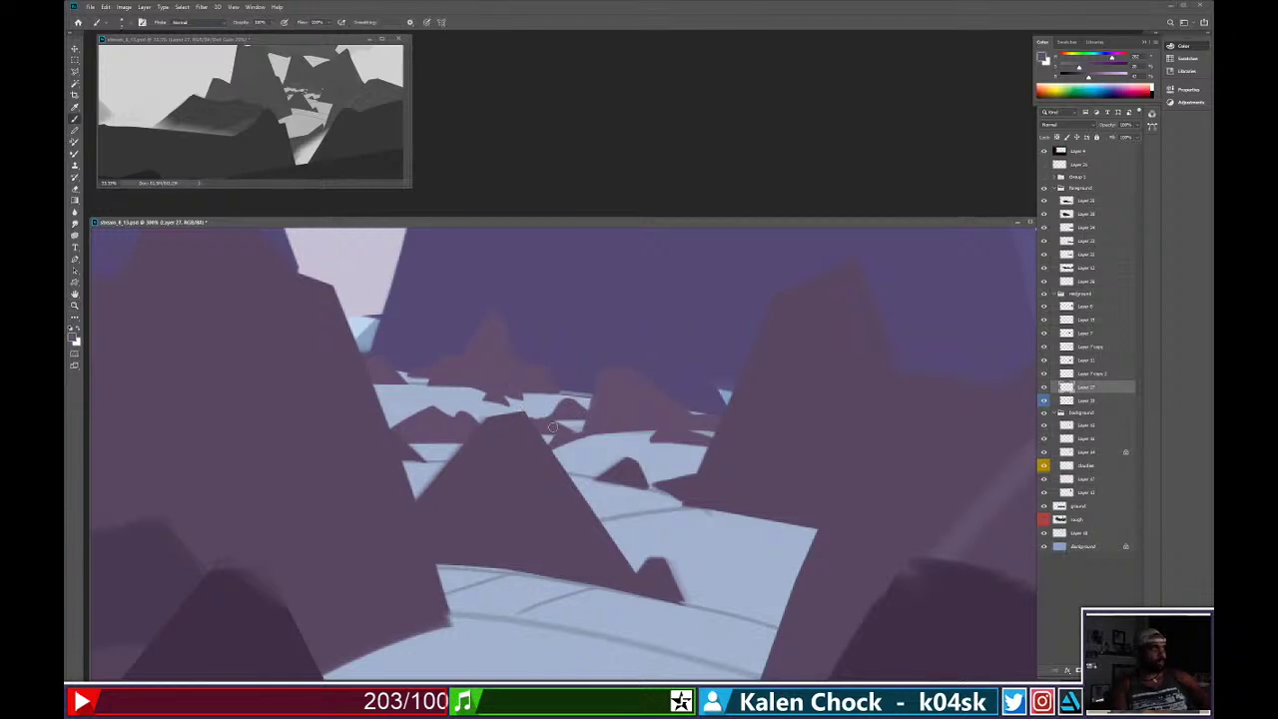
pyautogui.press('e')
pyautogui.moveTo(457, 409)
pyautogui.mouseDown()
pyautogui.moveTo(528, 439)
pyautogui.moveTo(522, 426)
pyautogui.moveTo(537, 456)
pyautogui.moveTo(580, 394)
pyautogui.moveTo(477, 423)
pyautogui.mouseUp()
# Paint a slope joining the pointed hill to the far right hill, then trim its underside with the eraser.
pyautogui.press('z')
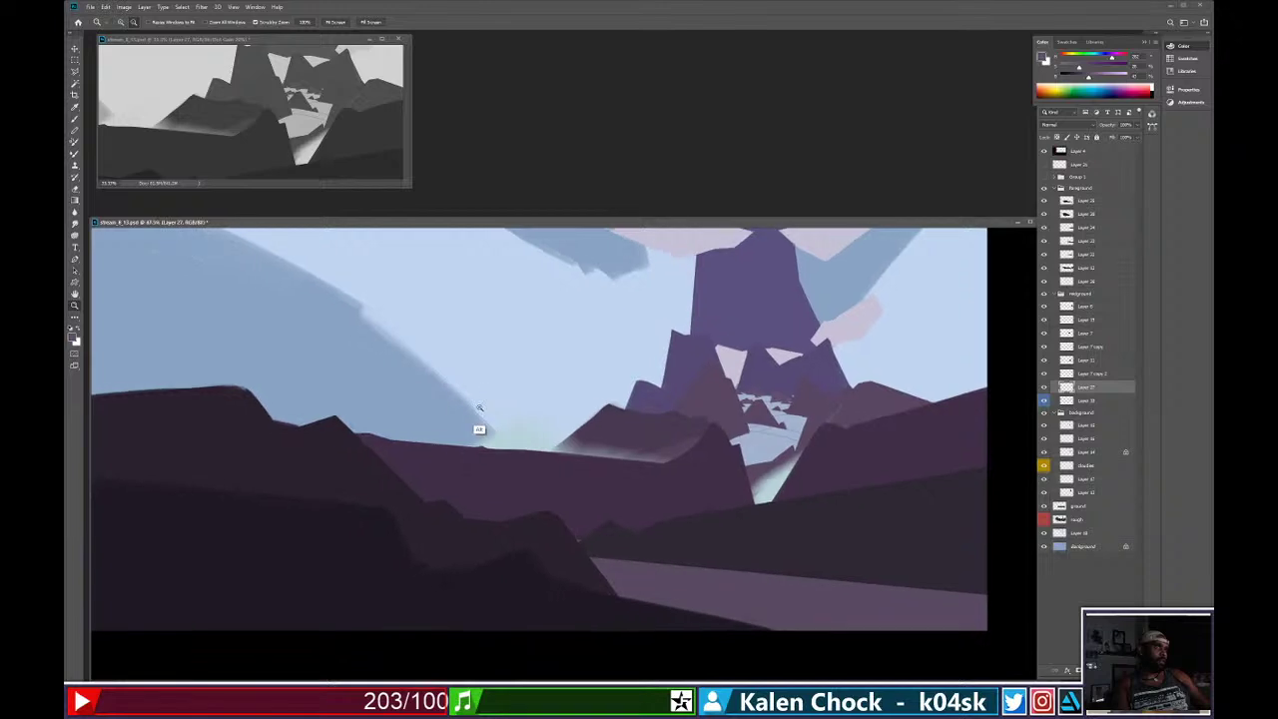
pyautogui.moveTo(780, 397); pyautogui.dragTo(870, 394)
pyautogui.press('b')
pyautogui.moveTo(611, 363); pyautogui.dragTo(724, 379)
pyautogui.hotkey('ctrl', 'z')
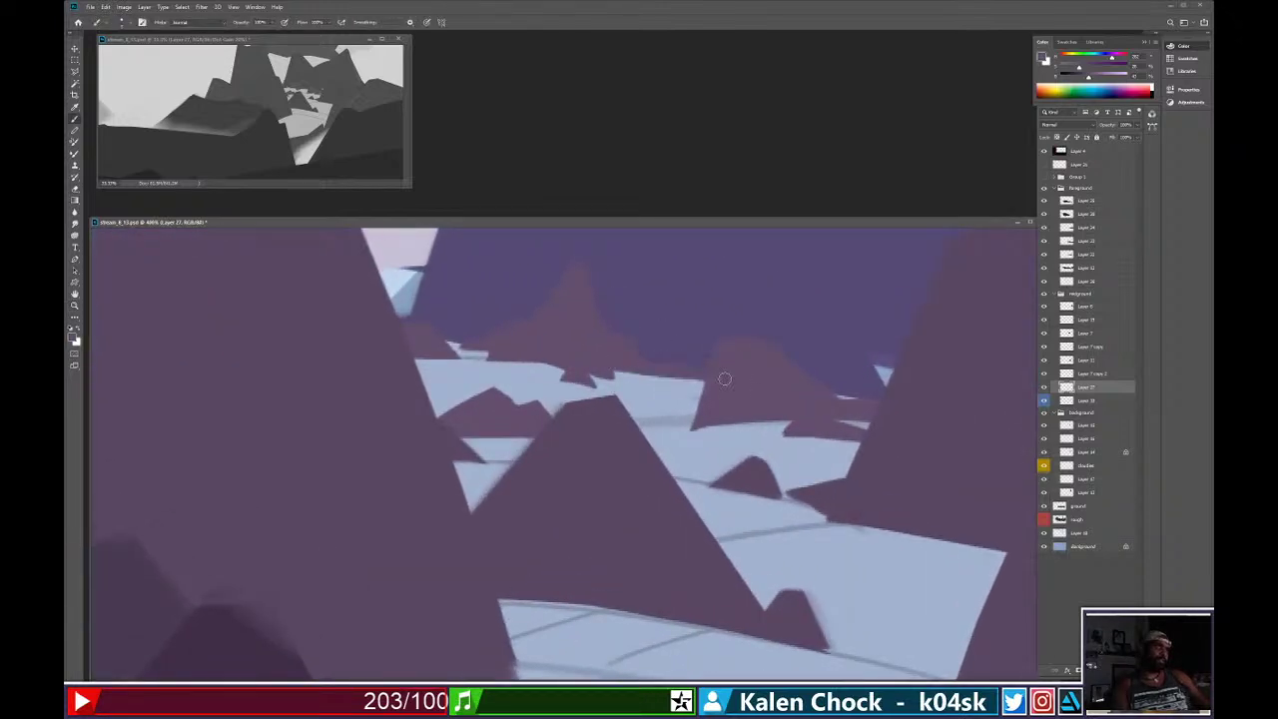
pyautogui.hotkey('ctrl', 'z')
pyautogui.moveTo(611, 342); pyautogui.dragTo(707, 383)
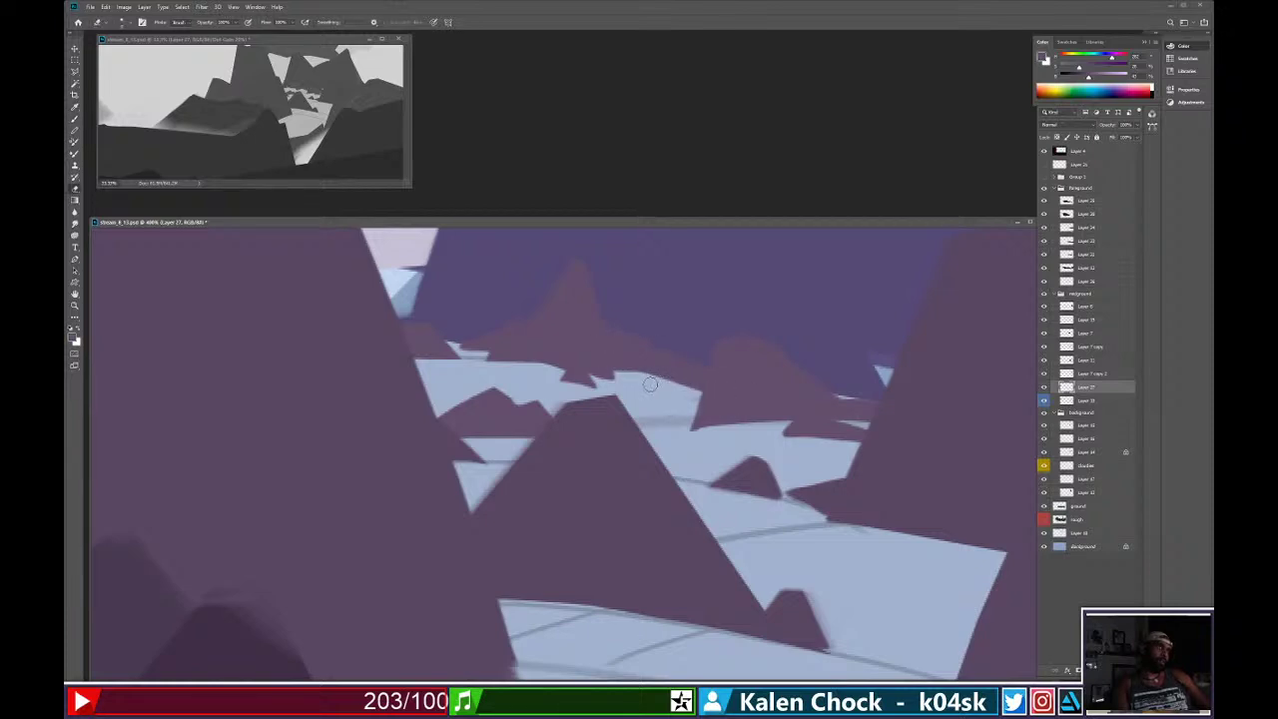
pyautogui.press('e')
pyautogui.moveTo(623, 378); pyautogui.dragTo(712, 395)
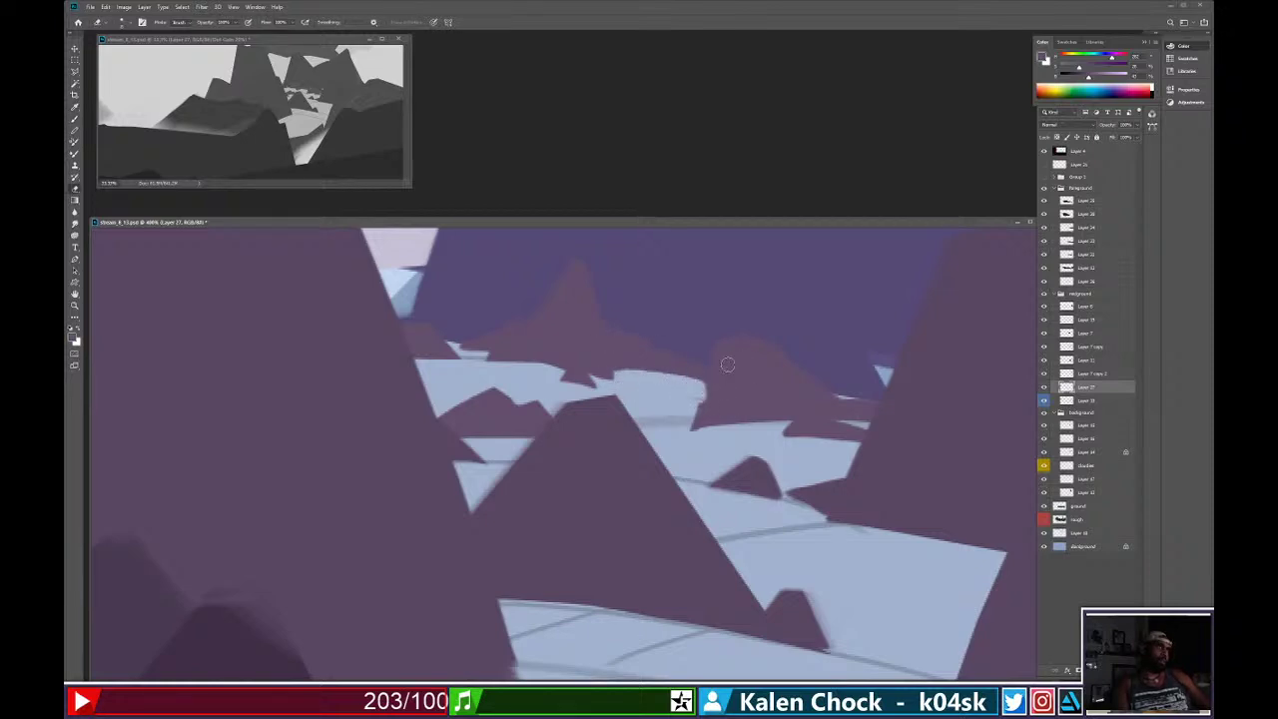
# Extend the far right hill's left foot as a low slope reaching the central peak's right side.
pyautogui.press('b')
pyautogui.press('e')
pyautogui.press('z')
pyautogui.moveTo(602, 276)
pyautogui.mouseDown()
pyautogui.moveTo(531, 297)
pyautogui.moveTo(537, 421)
pyautogui.mouseUp()
pyautogui.press('space')
pyautogui.press('e')
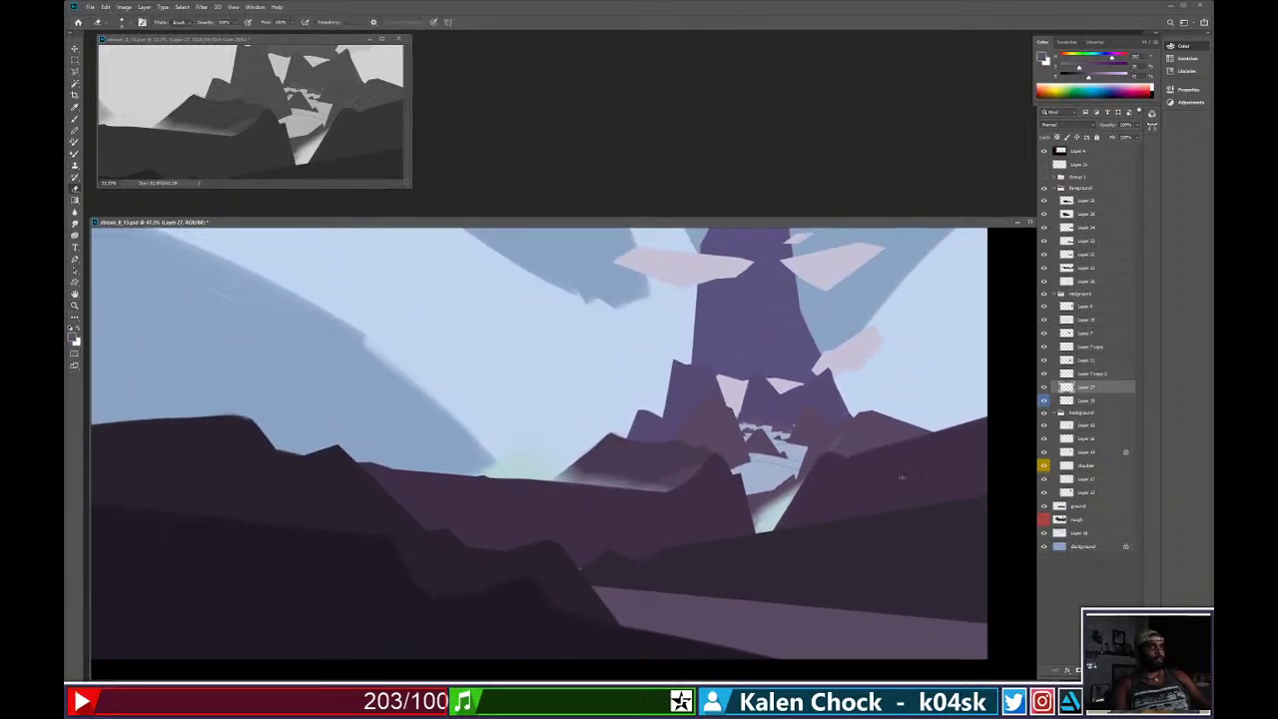
pyautogui.press('z')
pyautogui.moveTo(901, 476)
pyautogui.mouseDown()
pyautogui.moveTo(849, 486)
pyautogui.moveTo(842, 468)
pyautogui.moveTo(876, 456)
pyautogui.moveTo(779, 437)
pyautogui.mouseUp()
pyautogui.moveTo(501, 345)
pyautogui.mouseDown()
pyautogui.moveTo(520, 357)
pyautogui.moveTo(471, 374)
pyautogui.moveTo(509, 370)
pyautogui.mouseUp()
pyautogui.press('b')
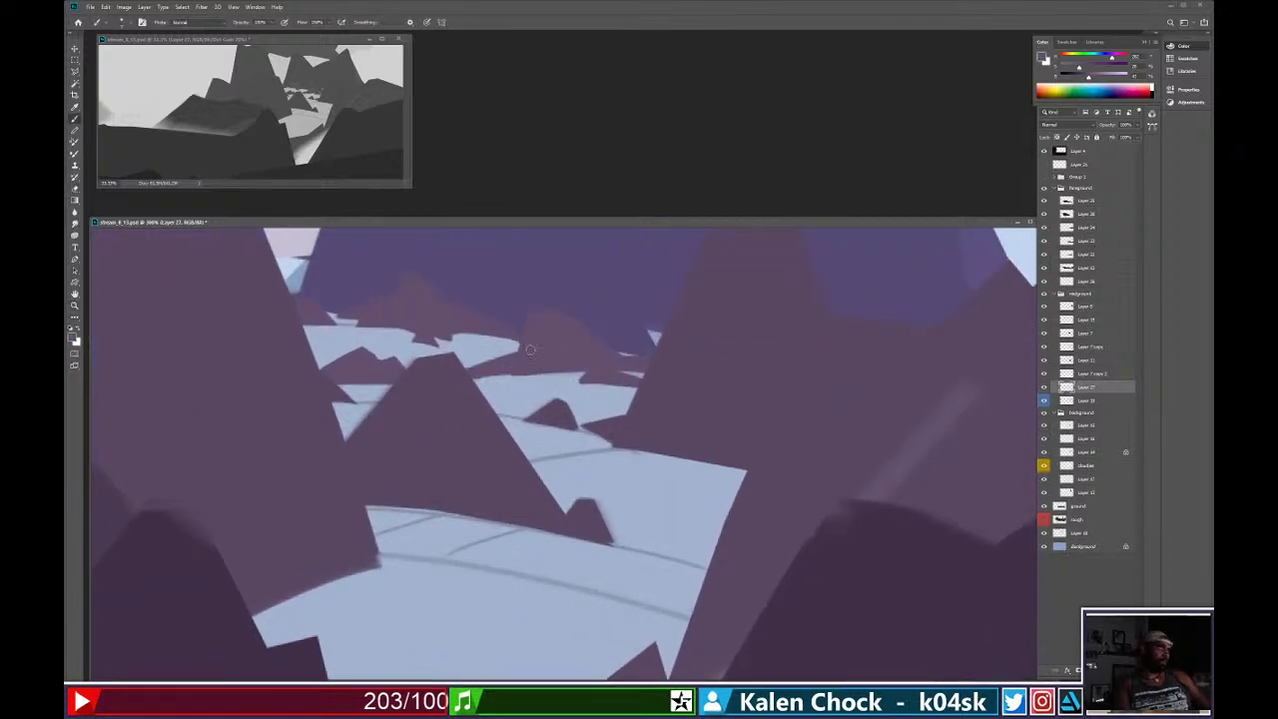
# Trim the extended foot's underside and erase the tops of the pointed and far right hills into lower mounds.
pyautogui.press('e')
pyautogui.moveTo(465, 374); pyautogui.dragTo(528, 370)
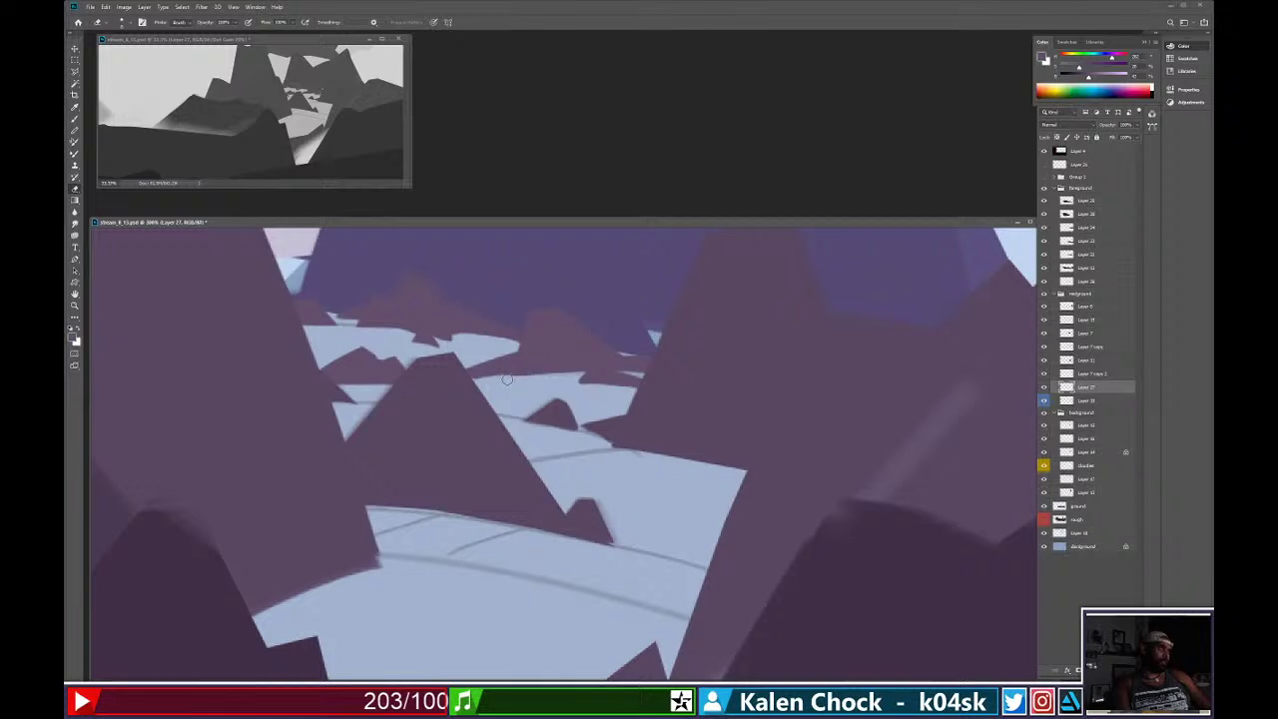
pyautogui.moveTo(514, 383); pyautogui.dragTo(498, 383)
pyautogui.moveTo(539, 342)
pyautogui.mouseDown()
pyautogui.moveTo(572, 329)
pyautogui.moveTo(487, 360)
pyautogui.moveTo(593, 327)
pyautogui.mouseUp()
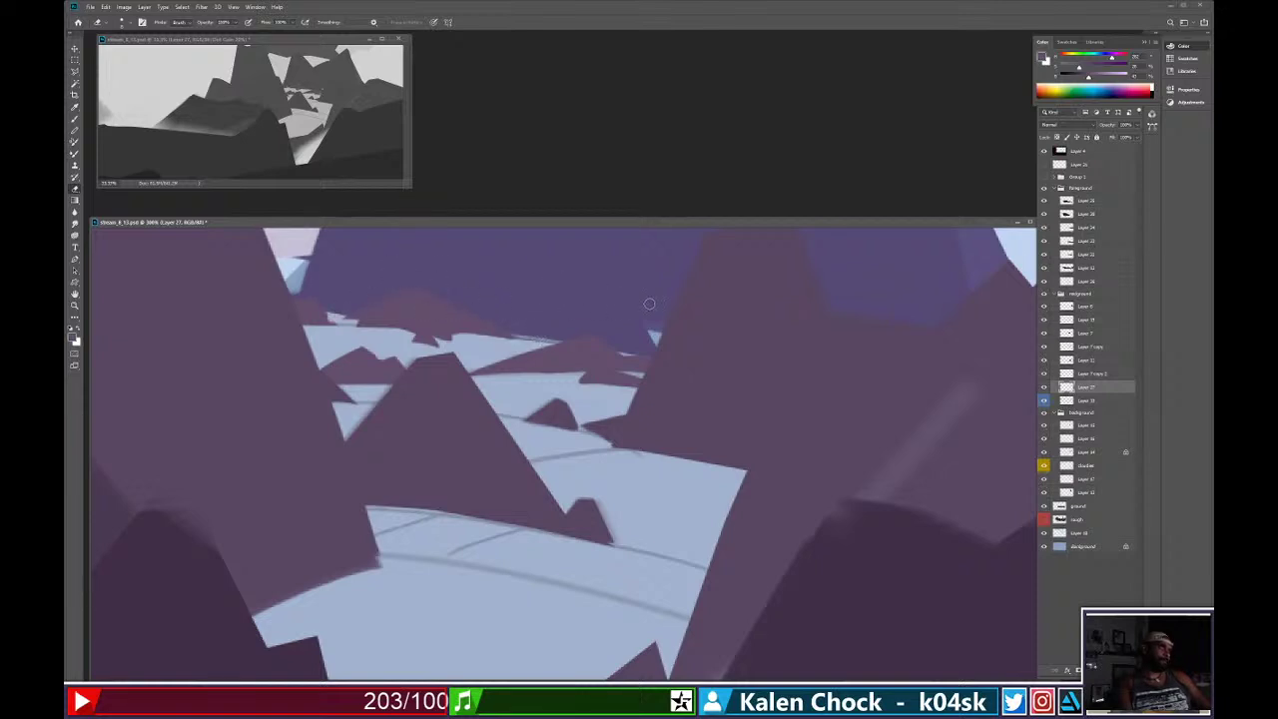
pyautogui.press('b')
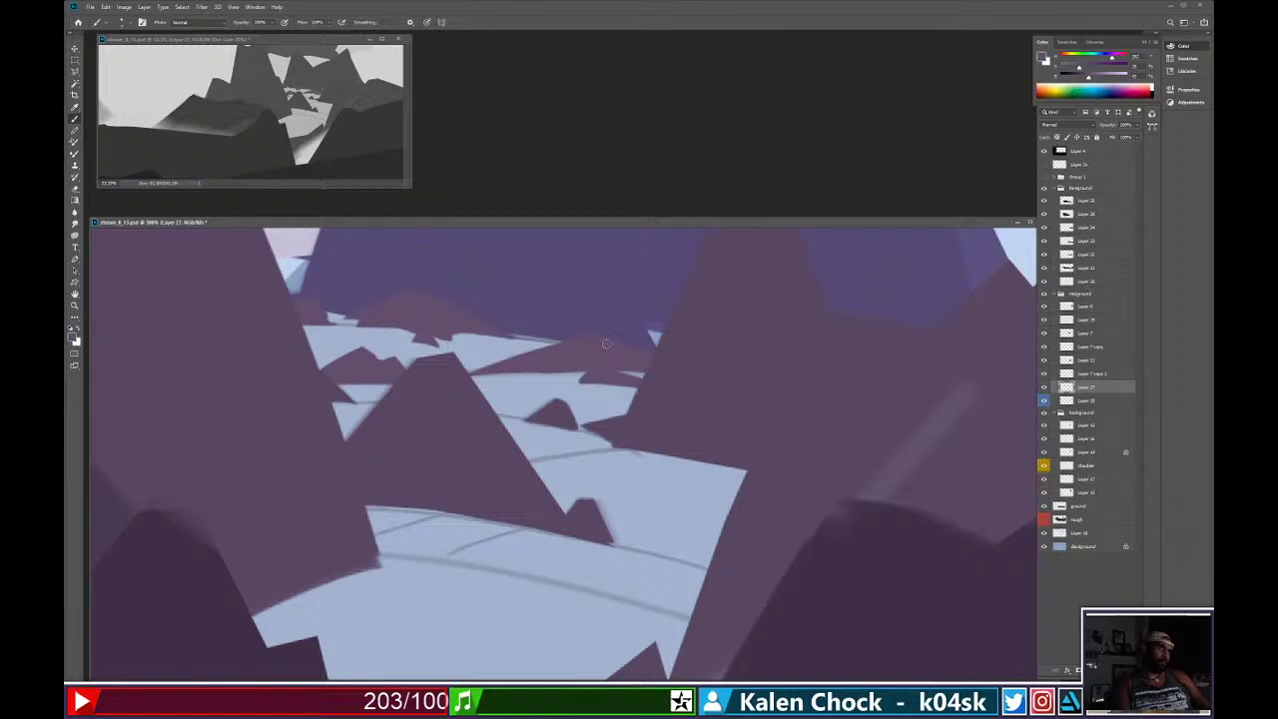
# Paint the low hill between the left and central peaks wider, merging it into the left peak's slope.
pyautogui.press('z')
pyautogui.moveTo(634, 349); pyautogui.dragTo(551, 386)
pyautogui.moveTo(709, 329); pyautogui.dragTo(730, 354)
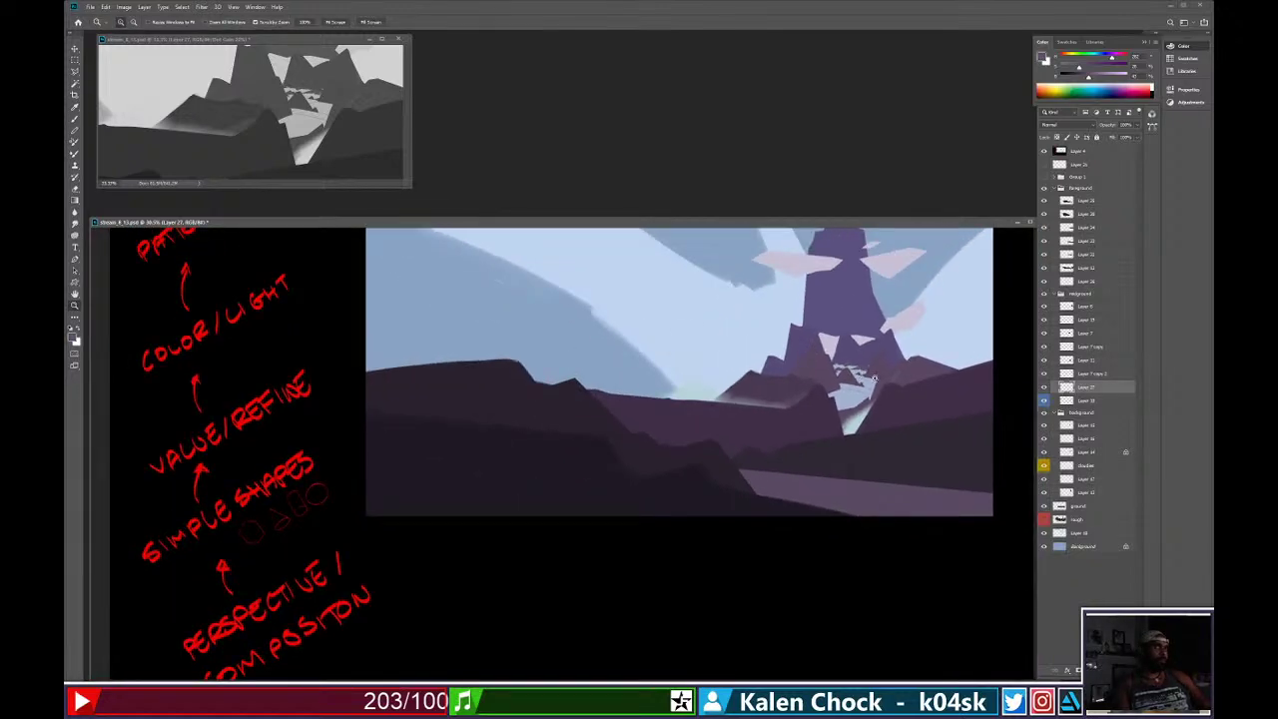
pyautogui.moveTo(881, 374); pyautogui.dragTo(948, 368)
pyautogui.press('b')
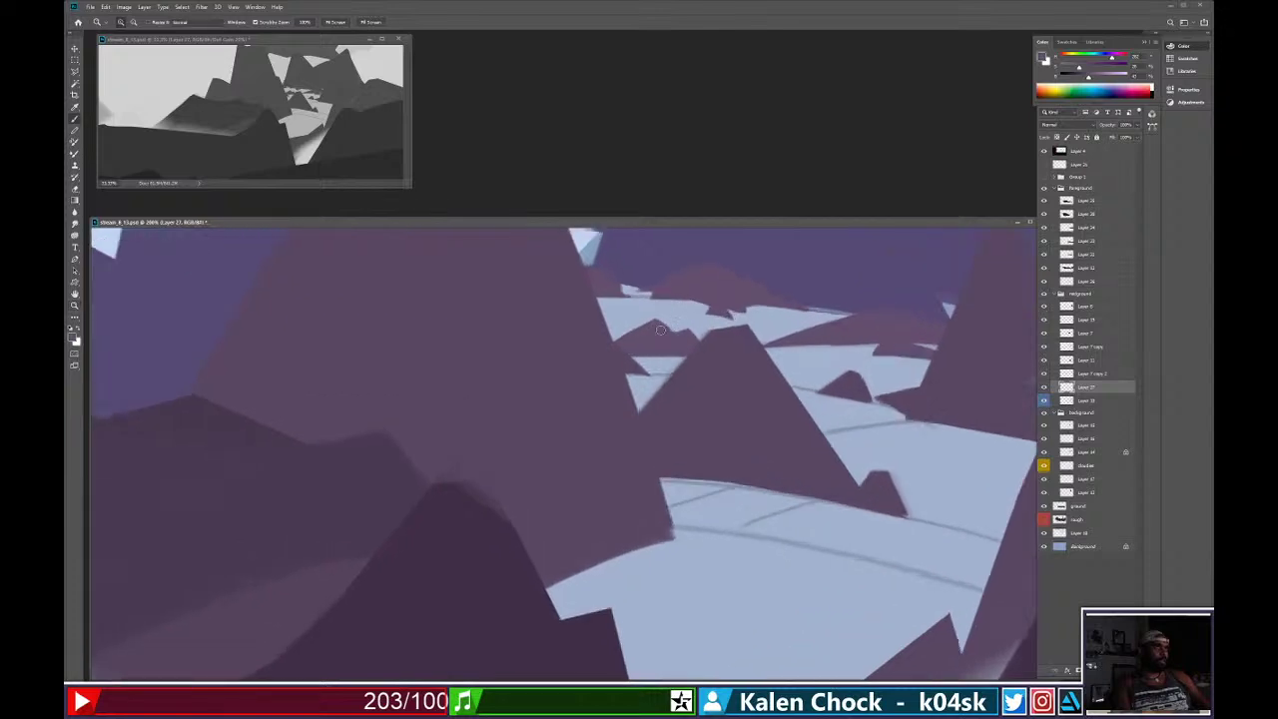
pyautogui.press('b')
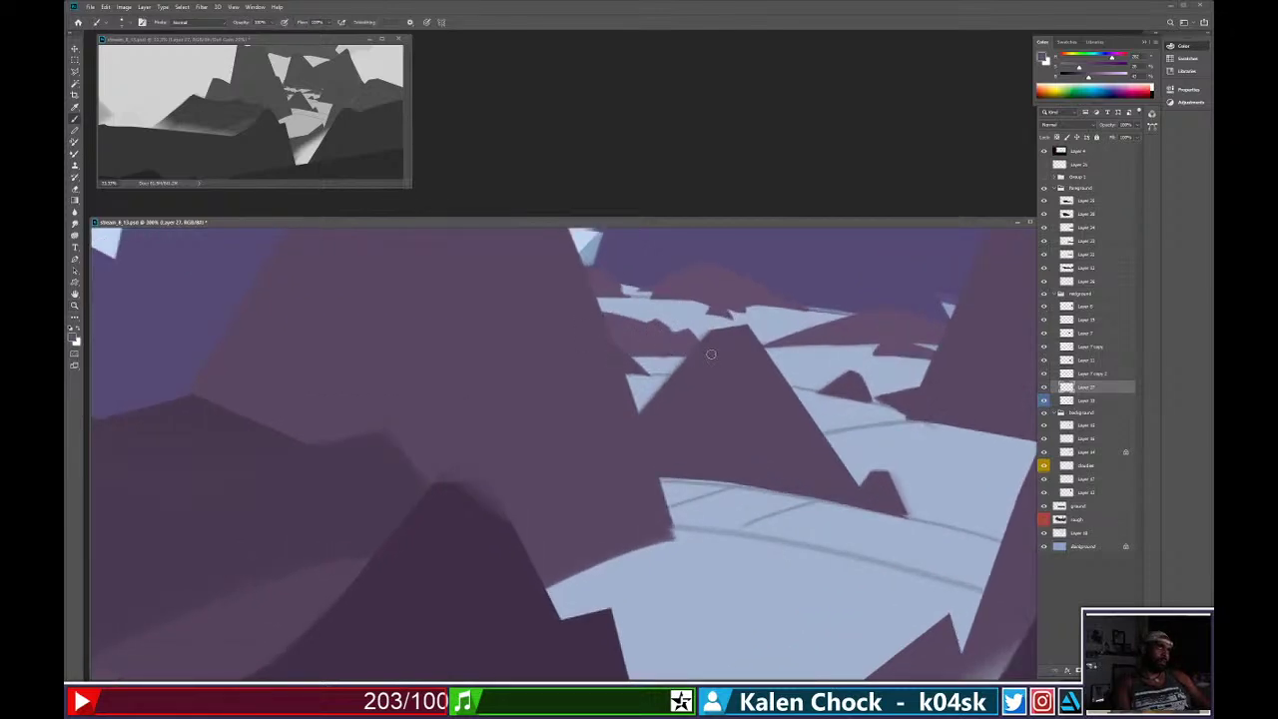
# Trim the low hill's end beside the central peak with the eraser, then check the change against the whole painting.
pyautogui.press('e')
pyautogui.moveTo(680, 315)
pyautogui.mouseDown()
pyautogui.moveTo(774, 322)
pyautogui.moveTo(682, 316)
pyautogui.moveTo(748, 316)
pyautogui.moveTo(686, 343)
pyautogui.mouseUp()
pyautogui.press('z')
pyautogui.keyDown('alt'); pyautogui.click(746, 323); pyautogui.keyUp('alt')
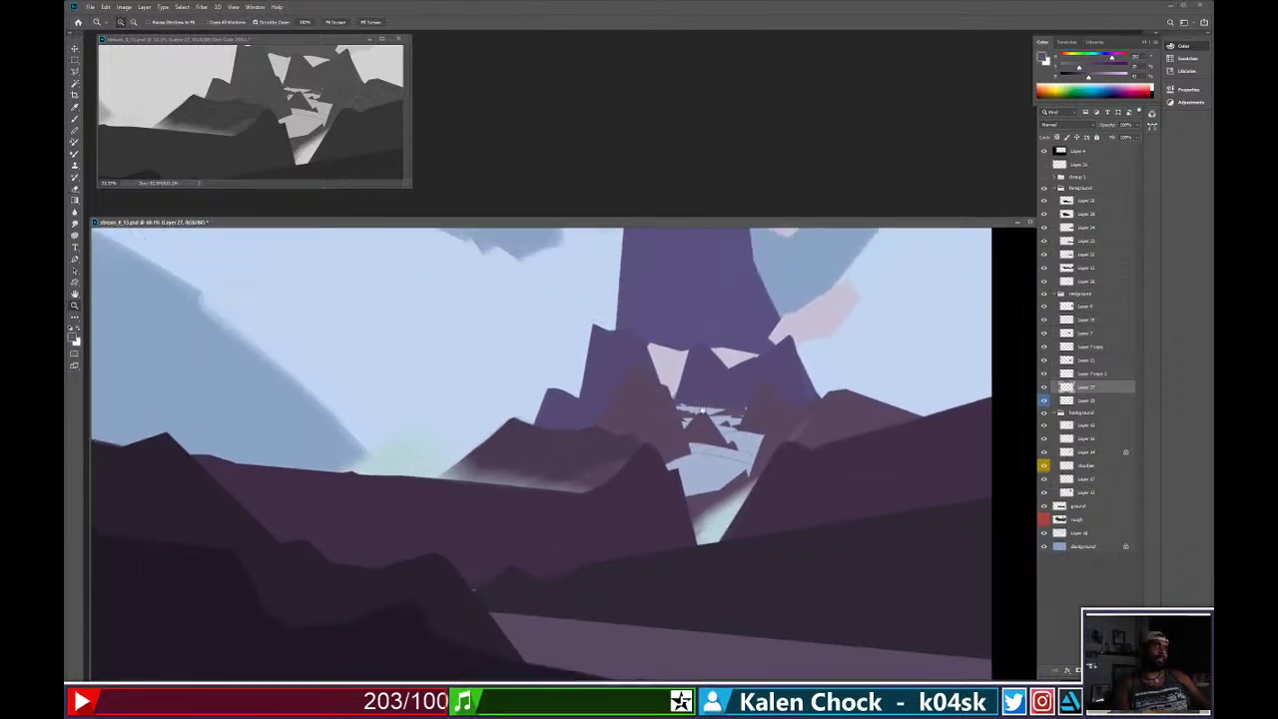
pyautogui.keyDown('alt'); pyautogui.click(743, 374); pyautogui.keyUp('alt')
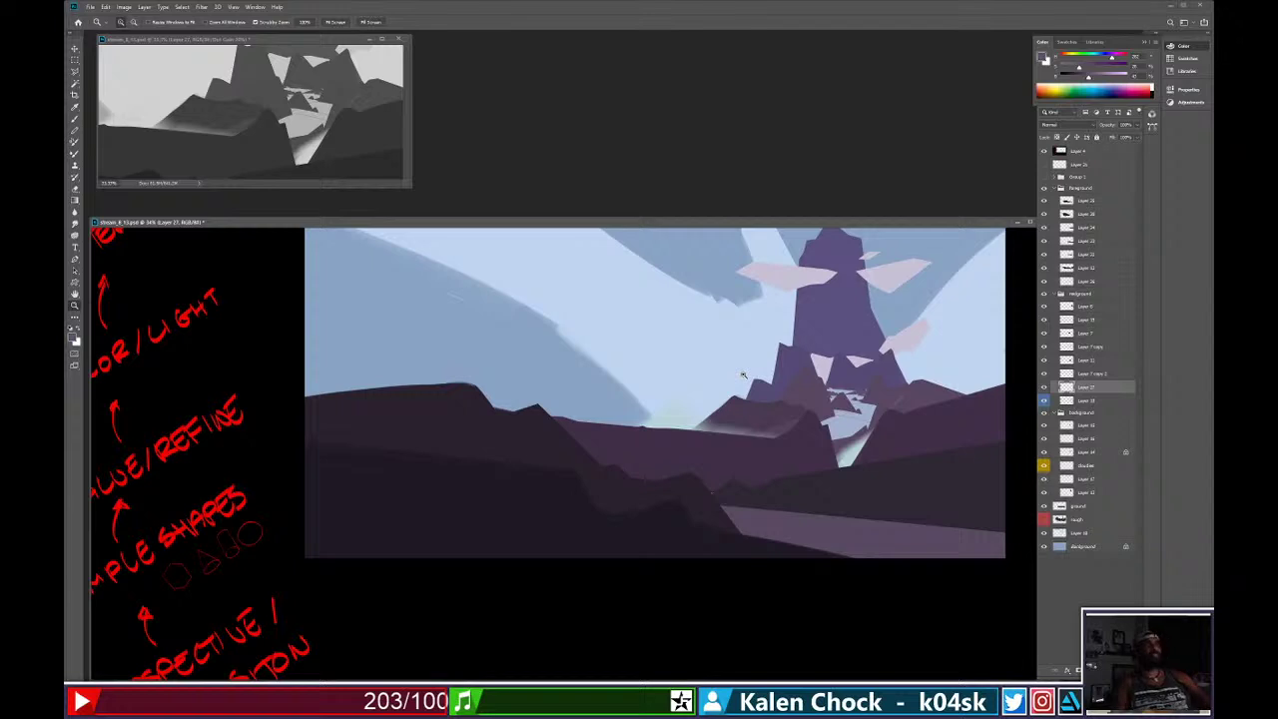
pyautogui.moveTo(865, 379); pyautogui.dragTo(741, 362)
pyautogui.press('e')
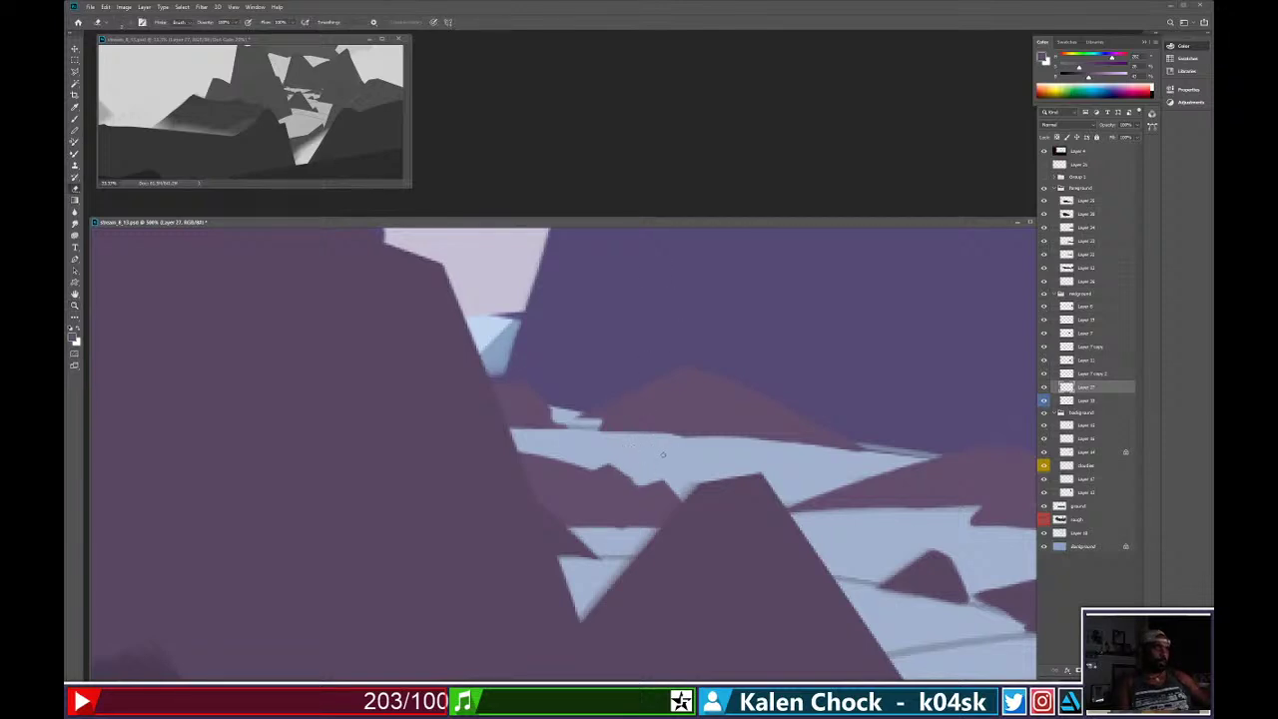
# Paint a small flat rock on the pale plain behind the central peak and extend the far hill's left foot.
pyautogui.press('b')
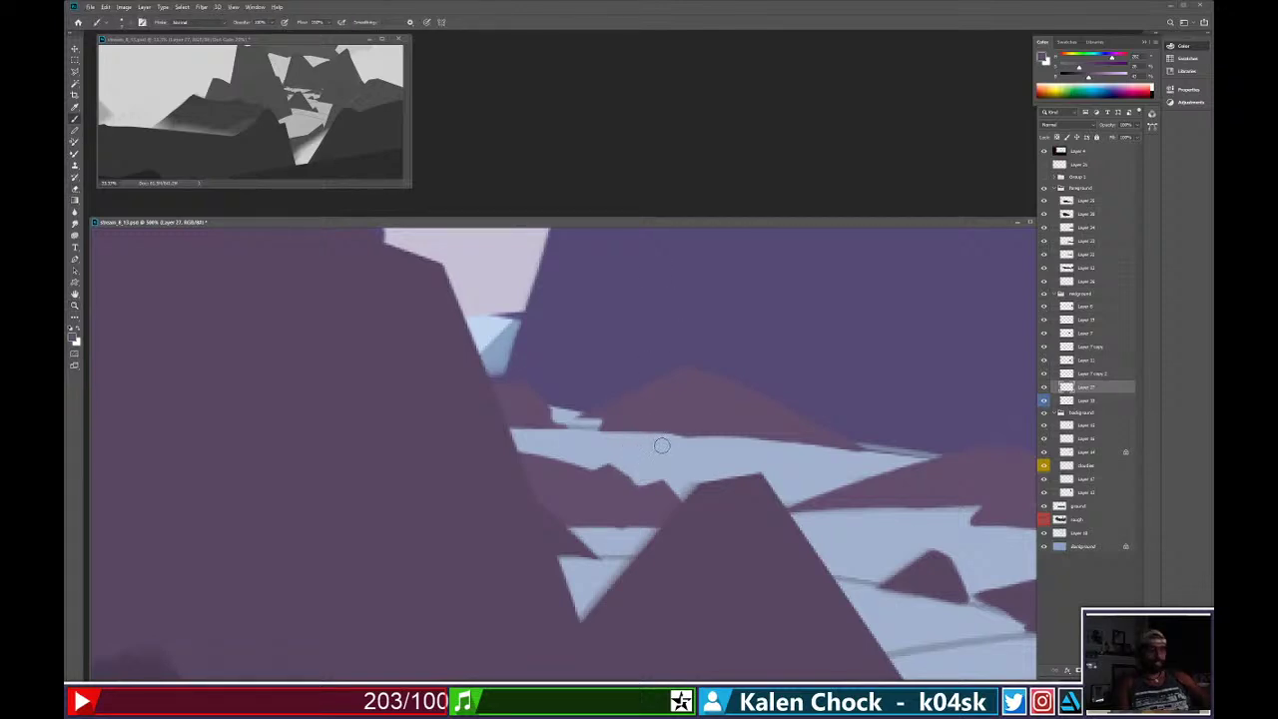
pyautogui.moveTo(657, 448)
pyautogui.mouseDown()
pyautogui.moveTo(691, 463)
pyautogui.moveTo(715, 452)
pyautogui.moveTo(607, 453)
pyautogui.moveTo(692, 477)
pyautogui.moveTo(725, 458)
pyautogui.moveTo(606, 453)
pyautogui.moveTo(727, 442)
pyautogui.mouseUp()
pyautogui.press('e')
pyautogui.press('b')
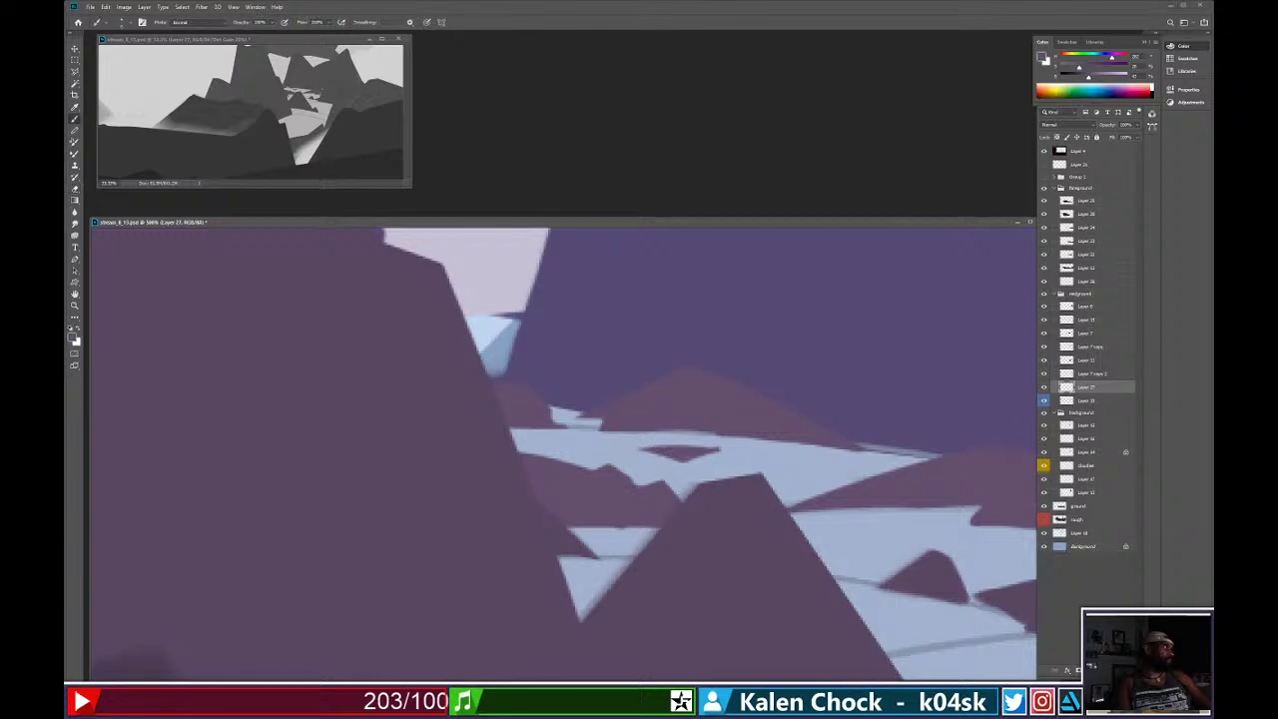
pyautogui.moveTo(614, 437)
pyautogui.mouseDown()
pyautogui.moveTo(587, 435)
pyautogui.moveTo(589, 451)
pyautogui.moveTo(582, 440)
pyautogui.moveTo(599, 454)
pyautogui.moveTo(609, 439)
pyautogui.moveTo(640, 450)
pyautogui.moveTo(673, 474)
pyautogui.moveTo(711, 453)
pyautogui.moveTo(584, 465)
pyautogui.moveTo(699, 460)
pyautogui.mouseUp()
pyautogui.press('e')
pyautogui.hotkey('alt', 'space')
pyautogui.press('b')
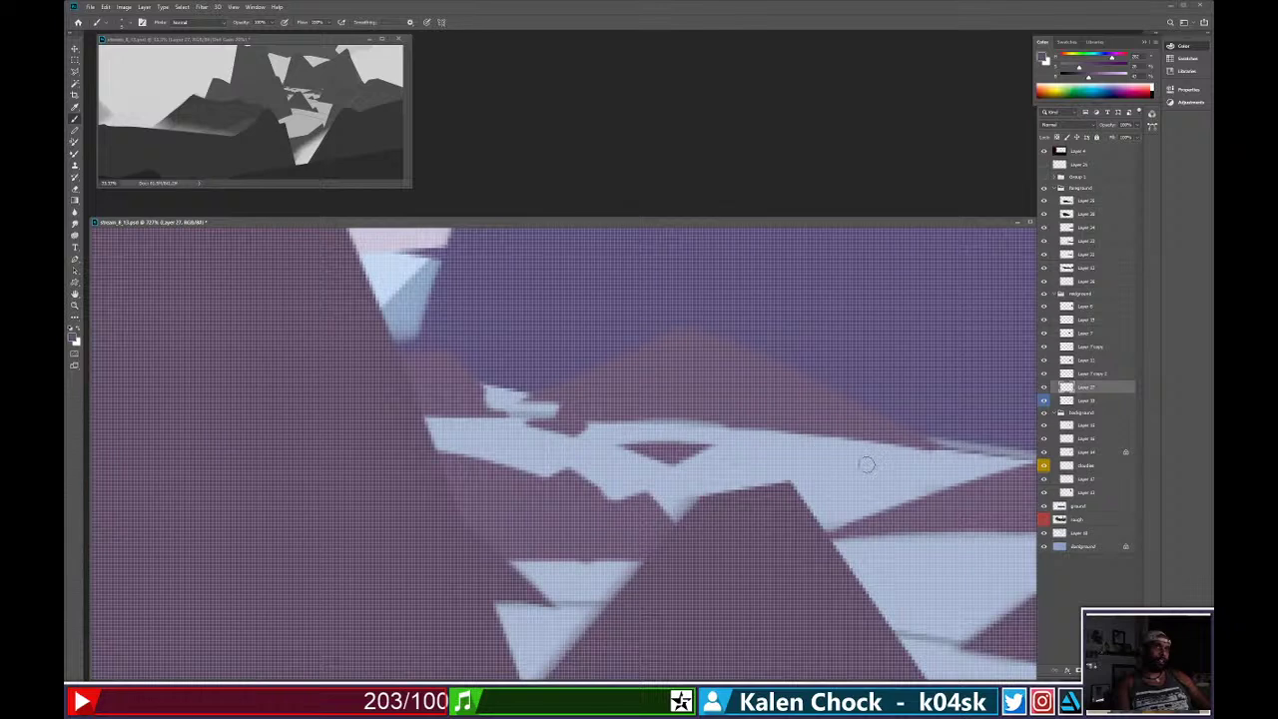
# Add a brush touch to the plain below the far hill and trim the shapes along its base with the eraser.
pyautogui.moveTo(867, 464)
pyautogui.mouseDown()
pyautogui.moveTo(850, 466)
pyautogui.moveTo(878, 471)
pyautogui.moveTo(876, 488)
pyautogui.mouseUp()
pyautogui.press('e')
pyautogui.moveTo(810, 459)
pyautogui.mouseDown()
pyautogui.moveTo(912, 489)
pyautogui.moveTo(821, 476)
pyautogui.moveTo(782, 459)
pyautogui.moveTo(770, 430)
pyautogui.moveTo(685, 421)
pyautogui.mouseUp()
pyautogui.hotkey('alt', 'space')
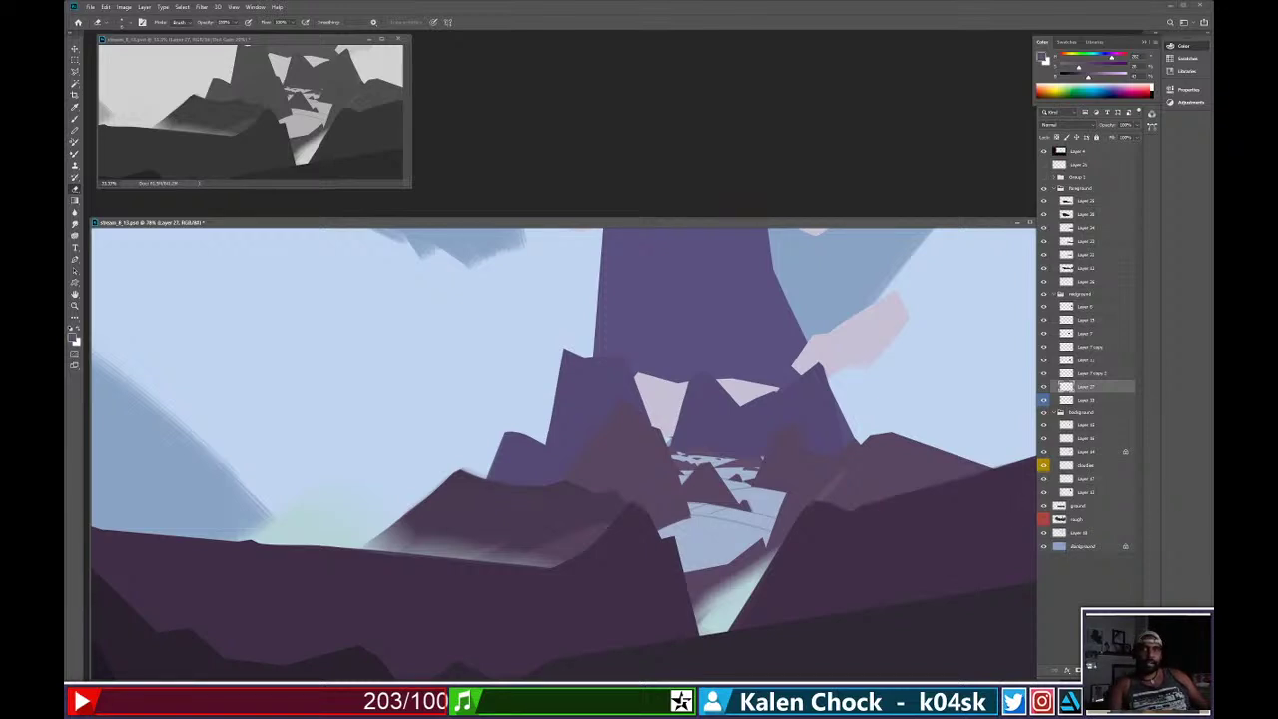
pyautogui.press('z')
pyautogui.moveTo(805, 471); pyautogui.dragTo(767, 464)
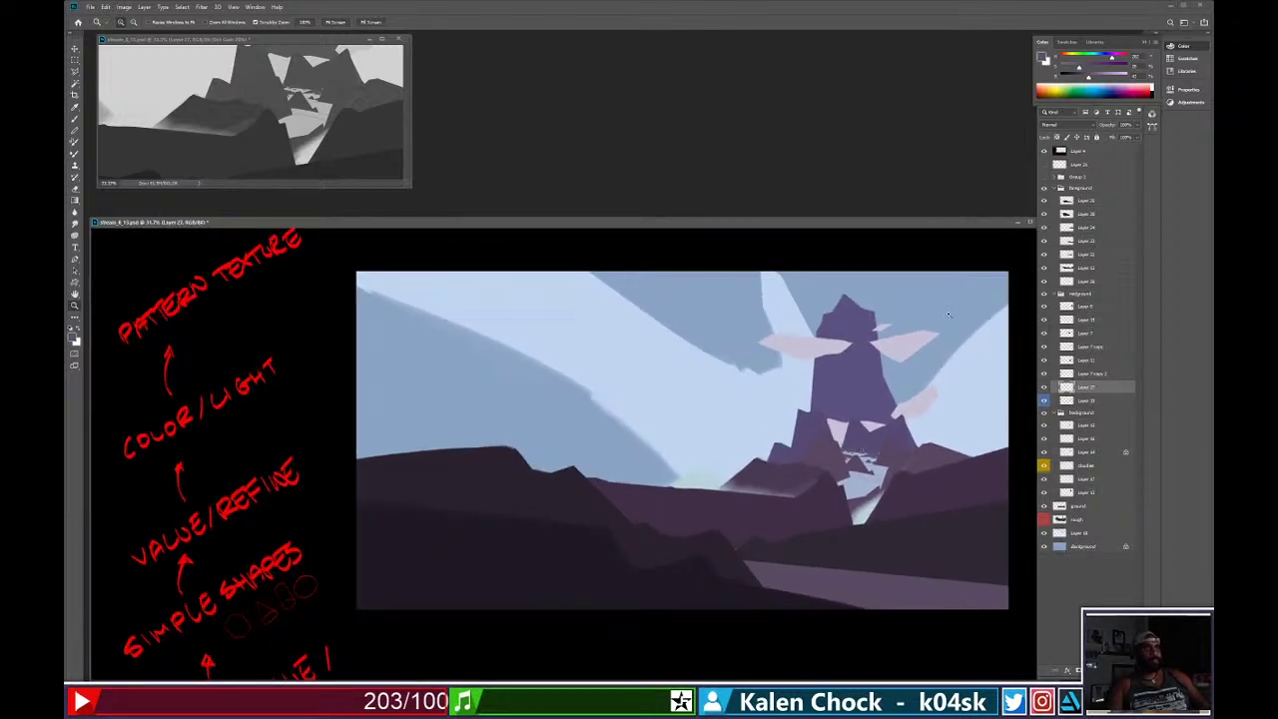
# Add a new layer above Layer 4 and fill everything outside a rectangle around the tower's base with light grey.
pyautogui.click(1074, 152)
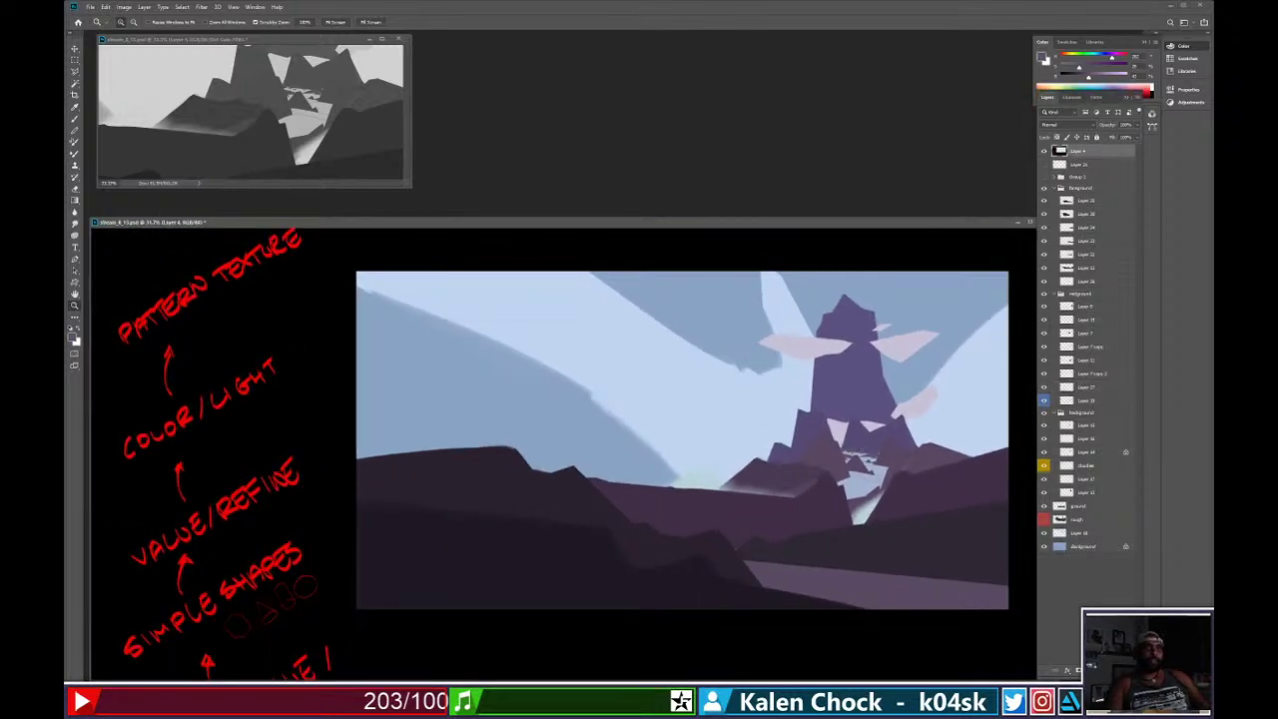
pyautogui.hotkey('ctrl', 'shift', 'alt', 'n')
pyautogui.press('m')
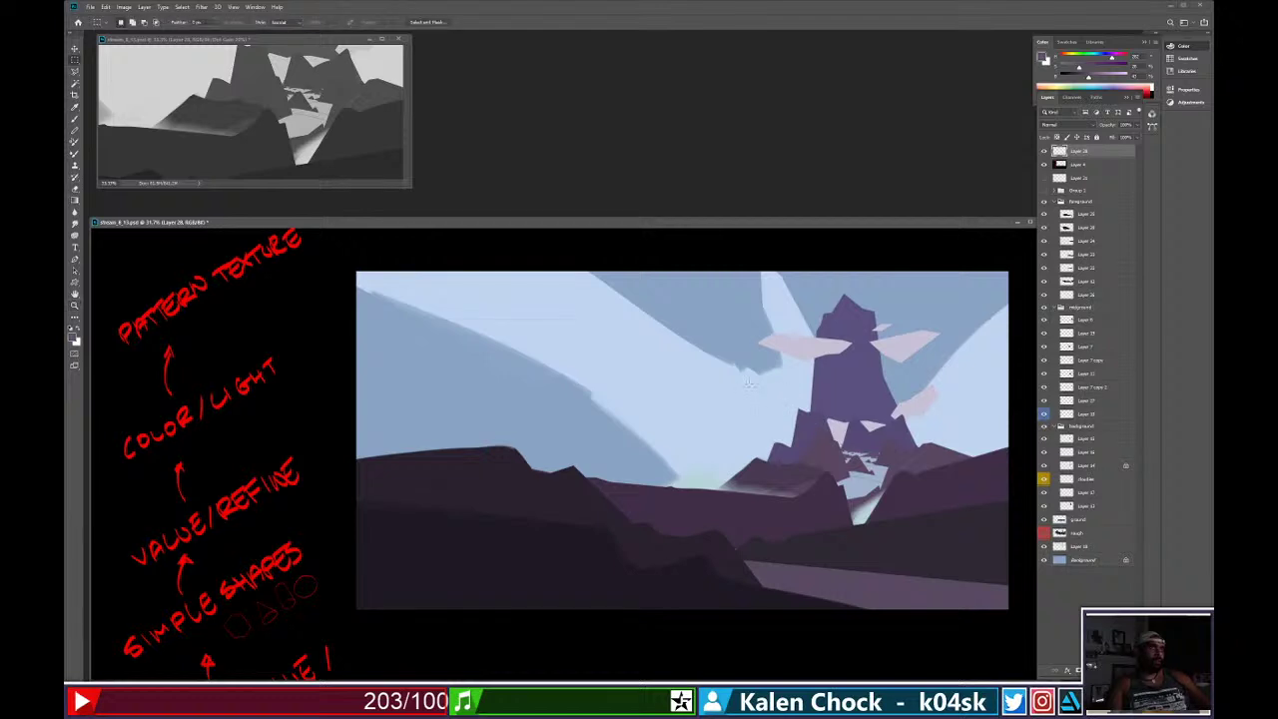
pyautogui.moveTo(750, 387); pyautogui.dragTo(952, 505)
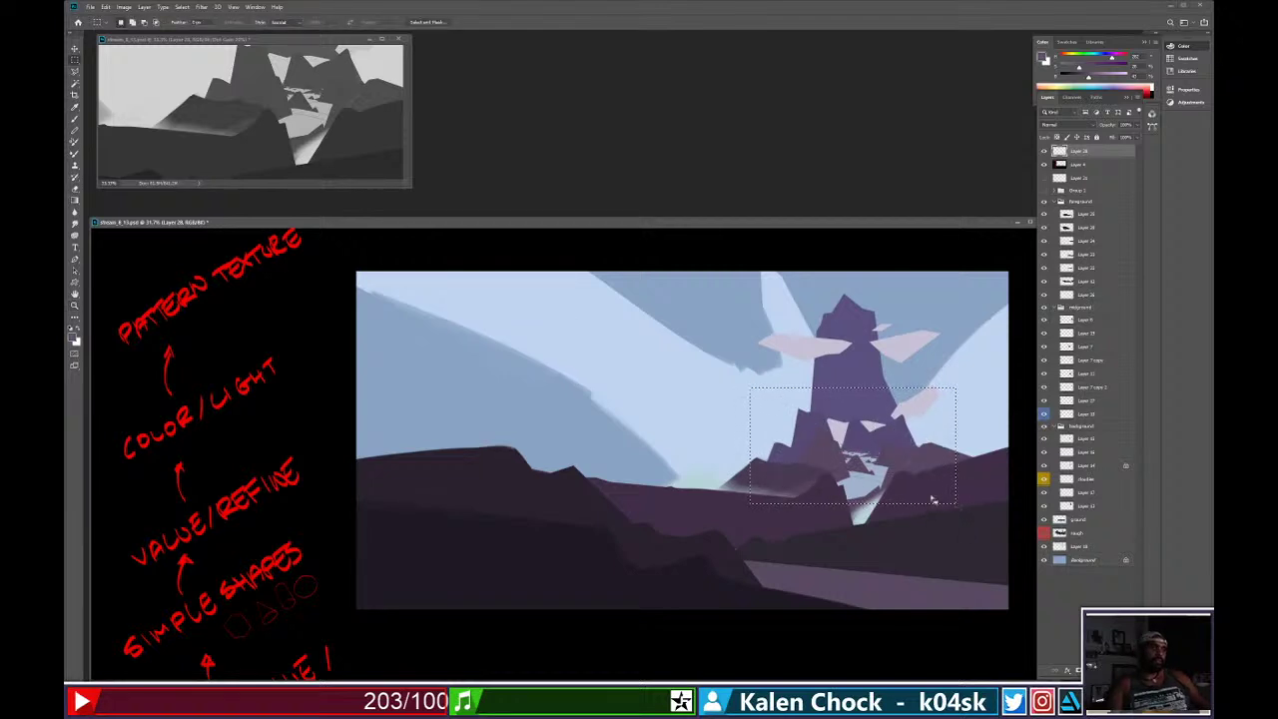
pyautogui.moveTo(1079, 69); pyautogui.dragTo(1105, 80)
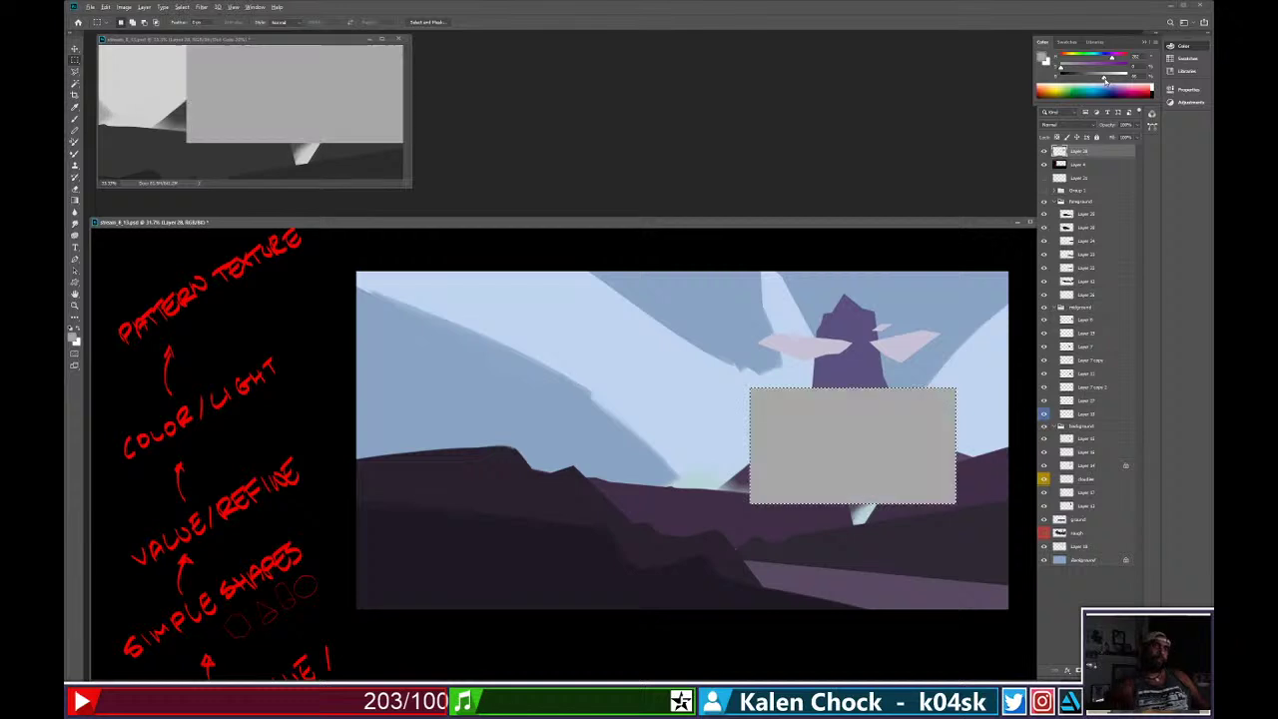
pyautogui.hotkey('alt', 'BackSpace')
pyautogui.hotkey('ctrl', 'z')
pyautogui.hotkey('ctrl', 'shift', 'i')
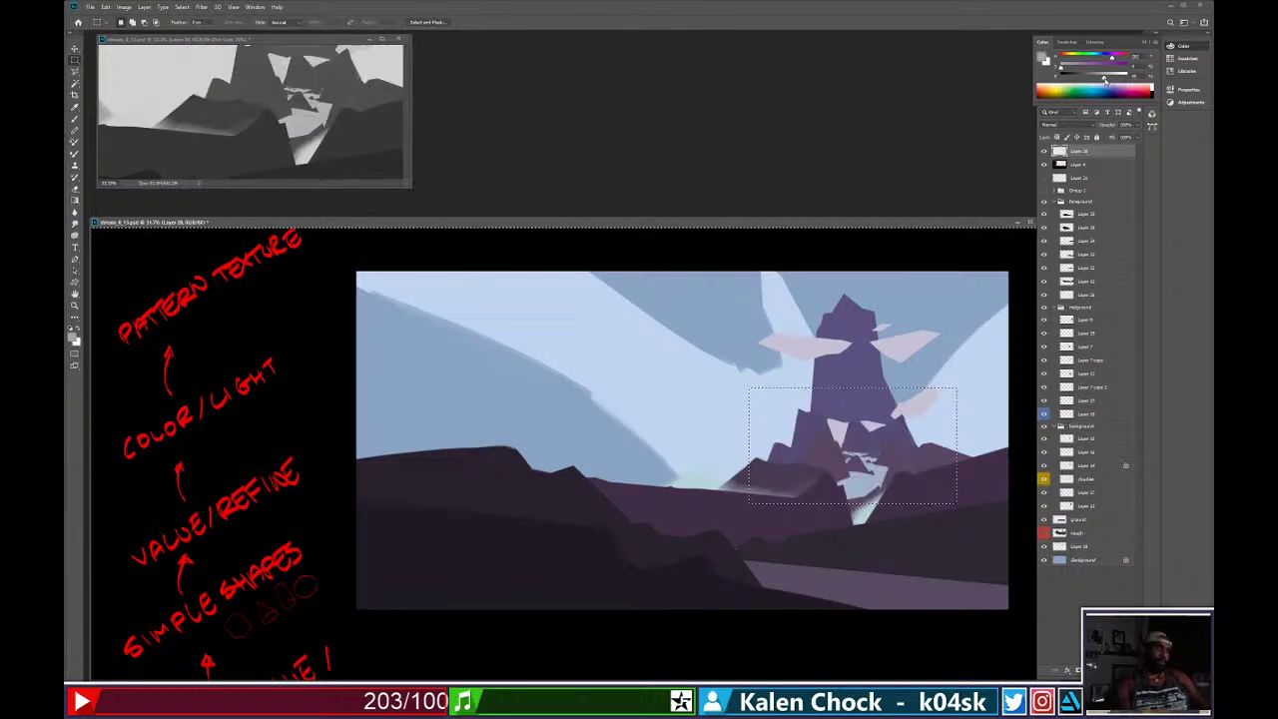
pyautogui.hotkey('alt', 'BackSpace')
# Move the grey frame so its opening crops the valley and the peaks on both sides of the tower's base.
pyautogui.press('z')
pyautogui.moveTo(859, 452); pyautogui.dragTo(884, 451)
pyautogui.press('v')
pyautogui.moveTo(850, 602); pyautogui.dragTo(623, 546)
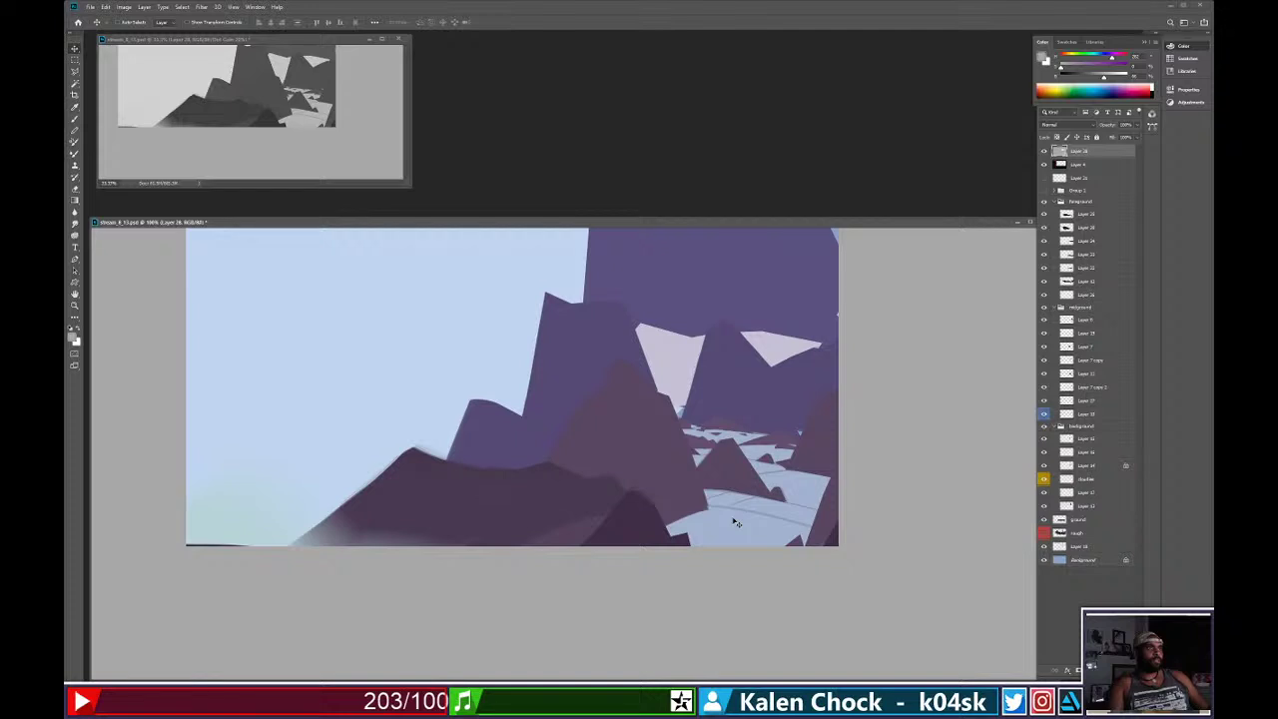
pyautogui.click(368, 148)
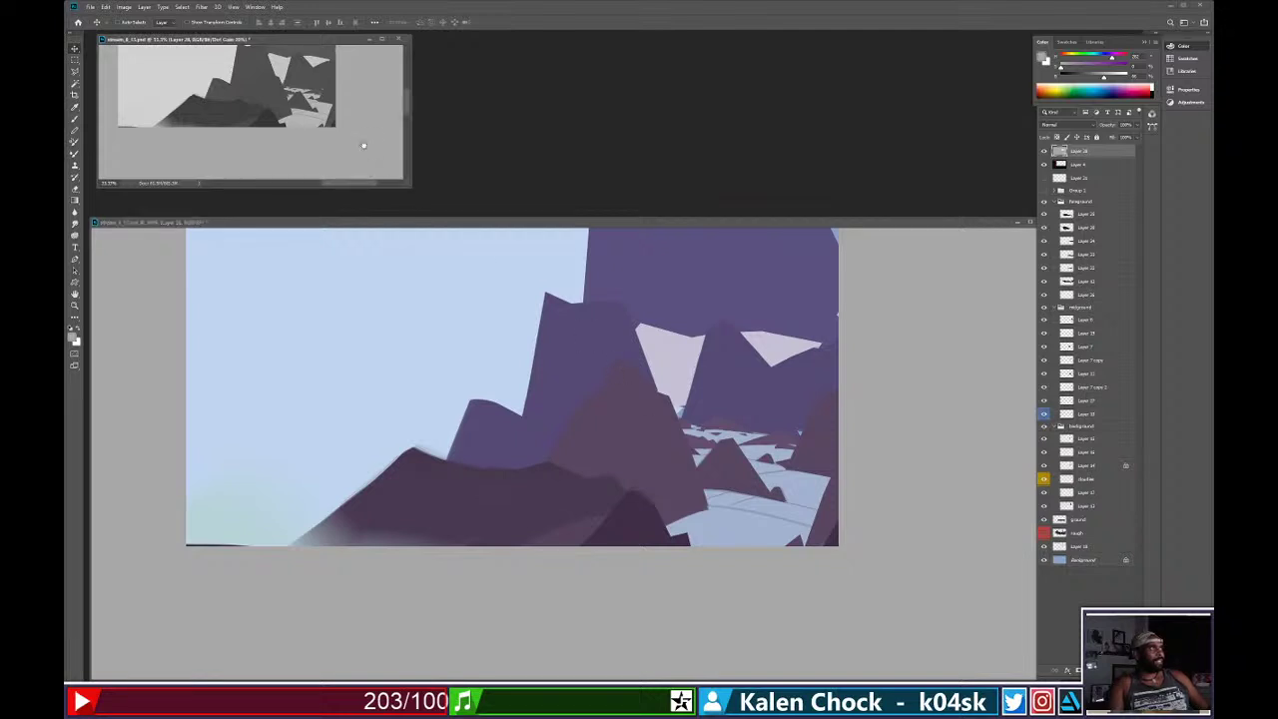
pyautogui.scroll(3, 366, 150)
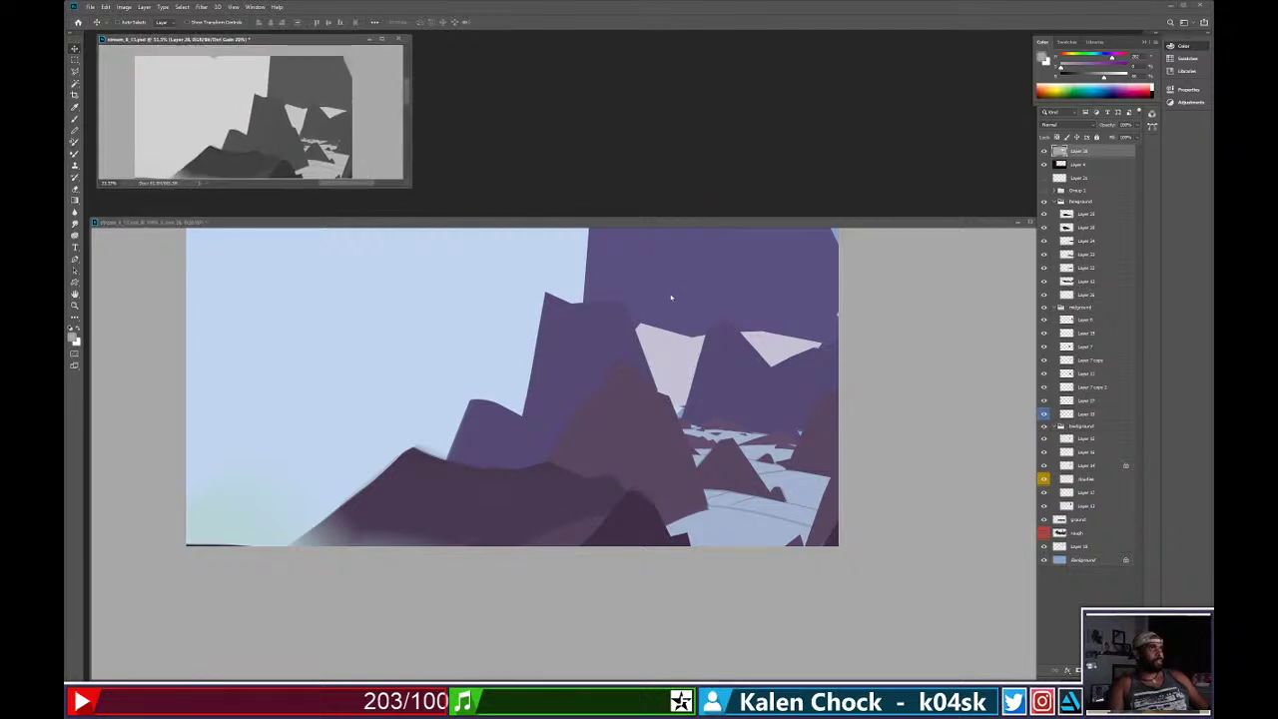
pyautogui.click(915, 430)
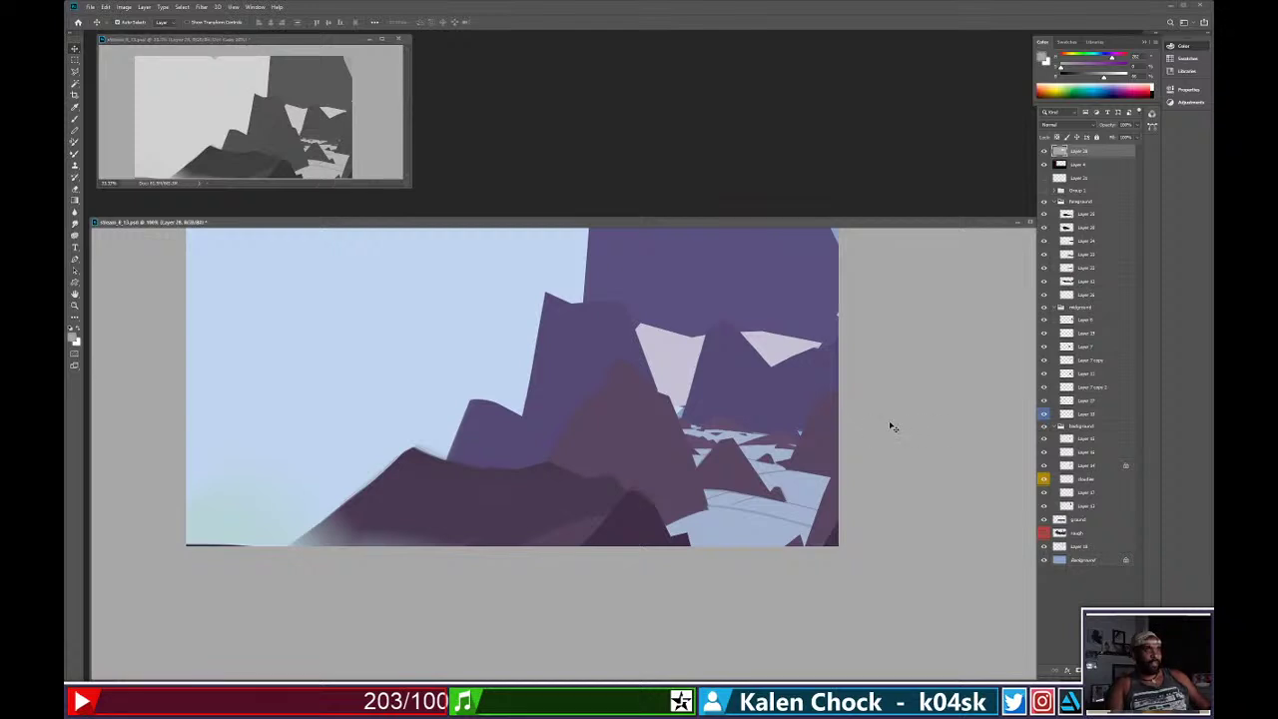
pyautogui.moveTo(901, 397); pyautogui.dragTo(947, 401)
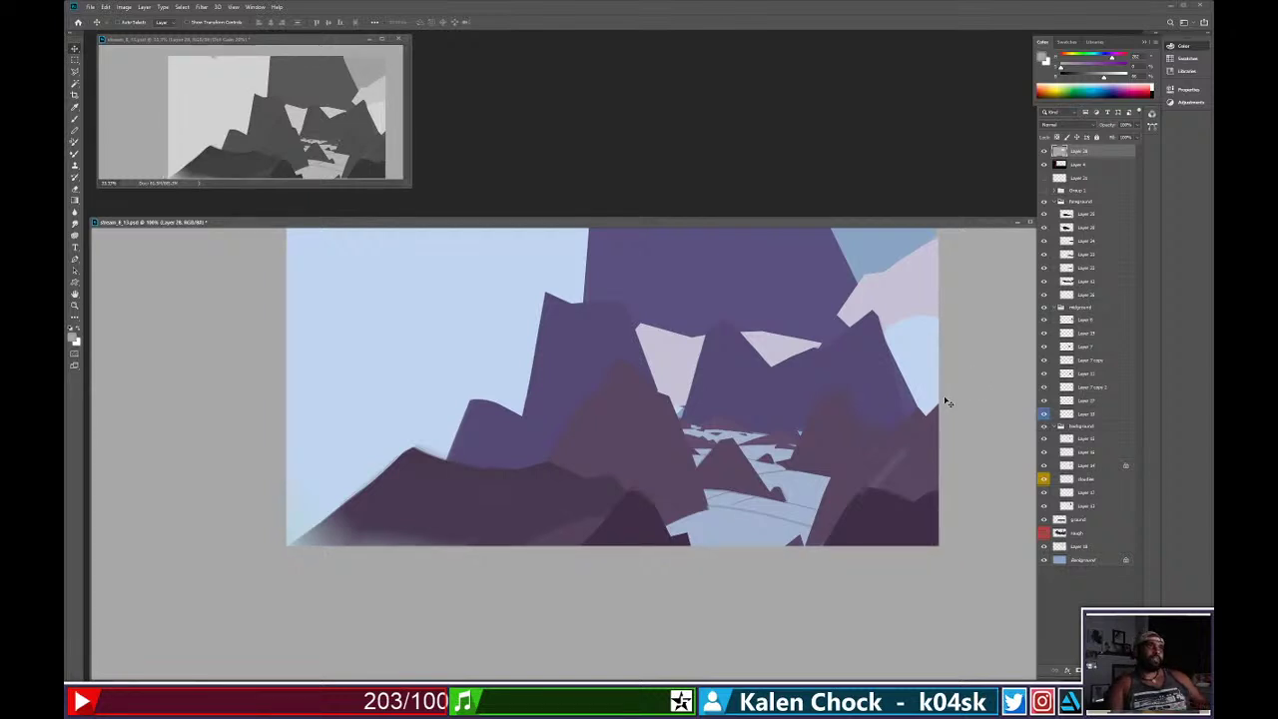
# On the left peak's layer, try a pointed foot reaching onto the plain, then remove it and trim the peak's base with the eraser.
pyautogui.keyDown('ctrl'); pyautogui.click(681, 511); pyautogui.keyUp('ctrl')
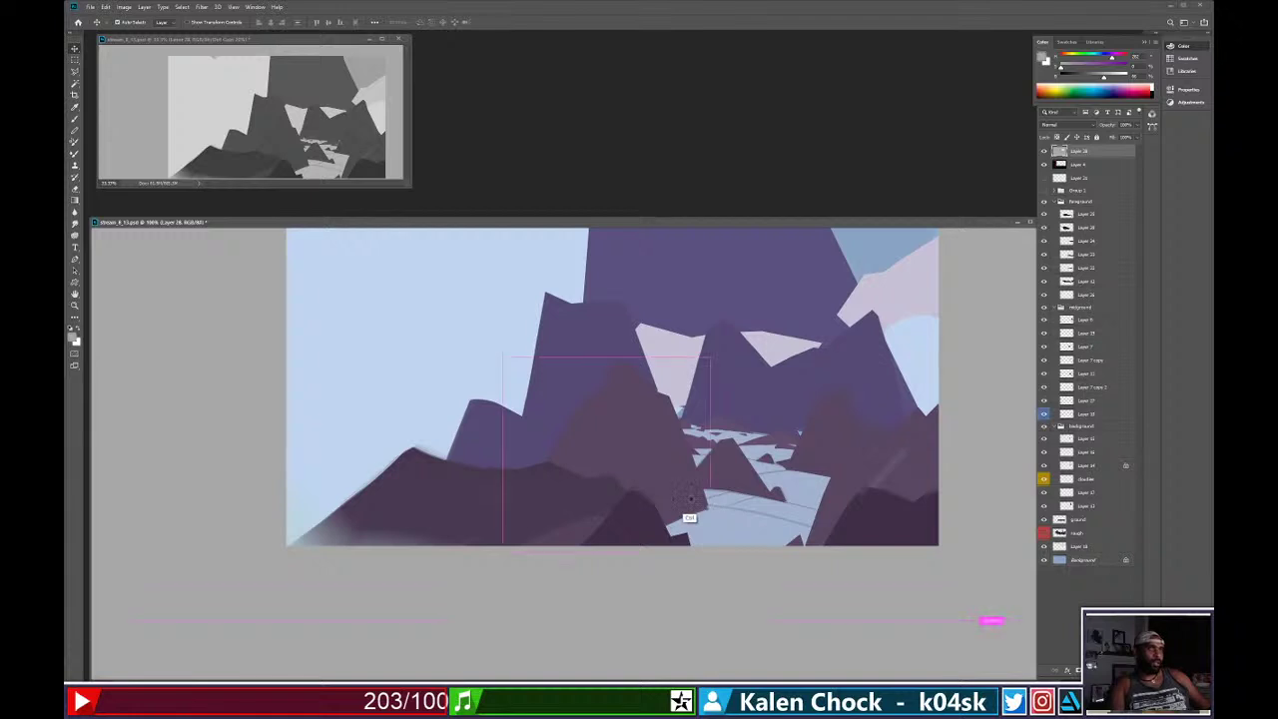
pyautogui.press('b')
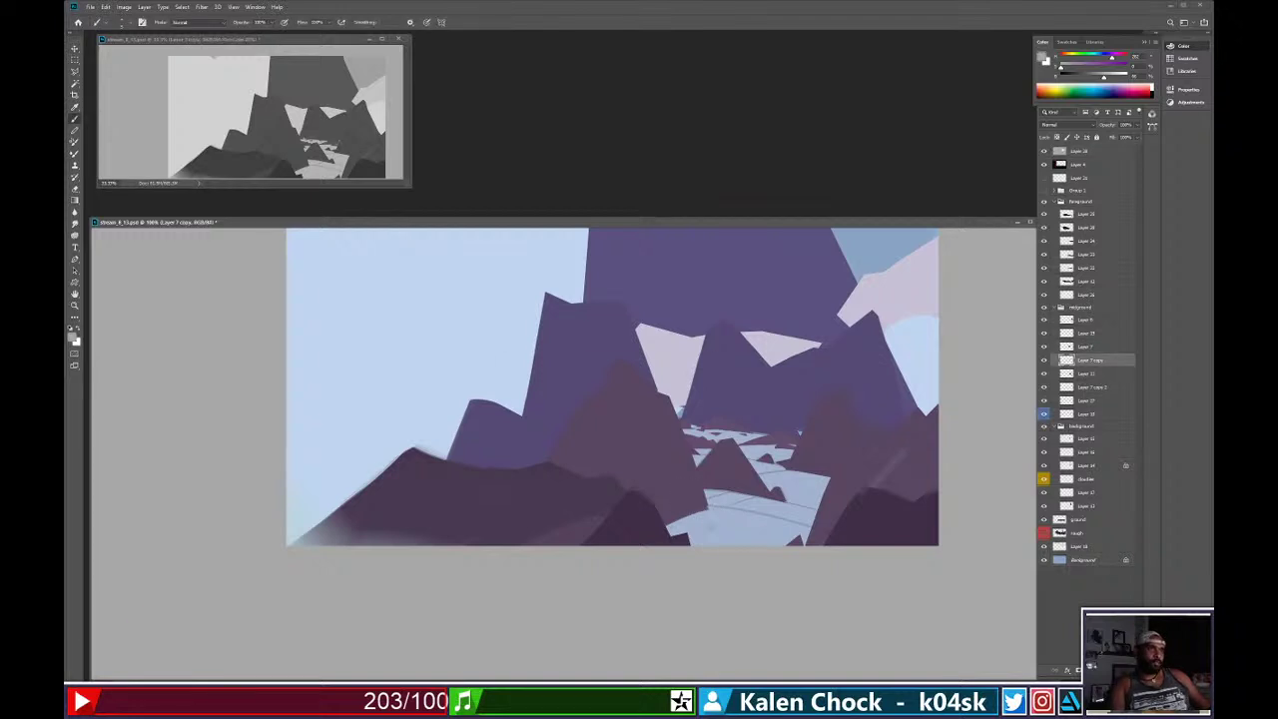
pyautogui.keyDown('alt'); pyautogui.click(688, 505); pyautogui.keyUp('alt')
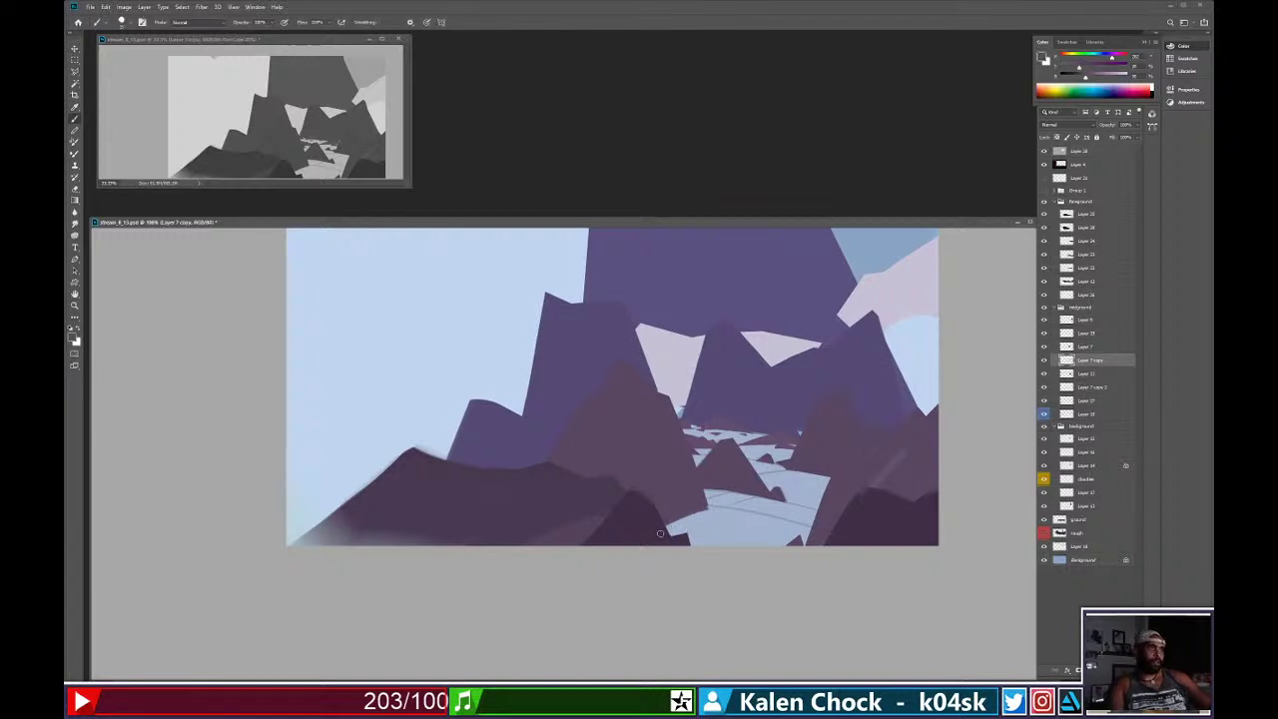
pyautogui.click(660, 534)
pyautogui.keyDown('shift'); pyautogui.click(739, 527); pyautogui.keyUp('shift')
pyautogui.keyDown('shift'); pyautogui.click(713, 491); pyautogui.keyUp('shift')
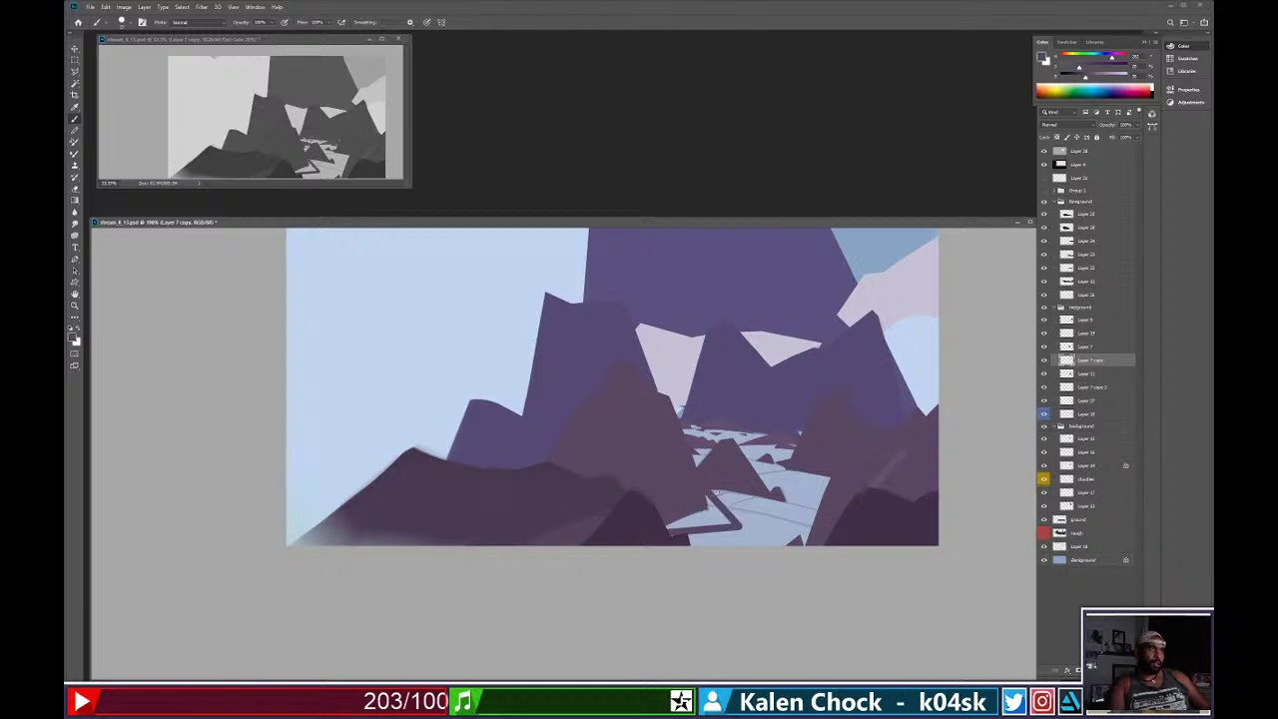
pyautogui.moveTo(708, 514)
pyautogui.mouseDown()
pyautogui.moveTo(666, 525)
pyautogui.moveTo(699, 502)
pyautogui.mouseUp()
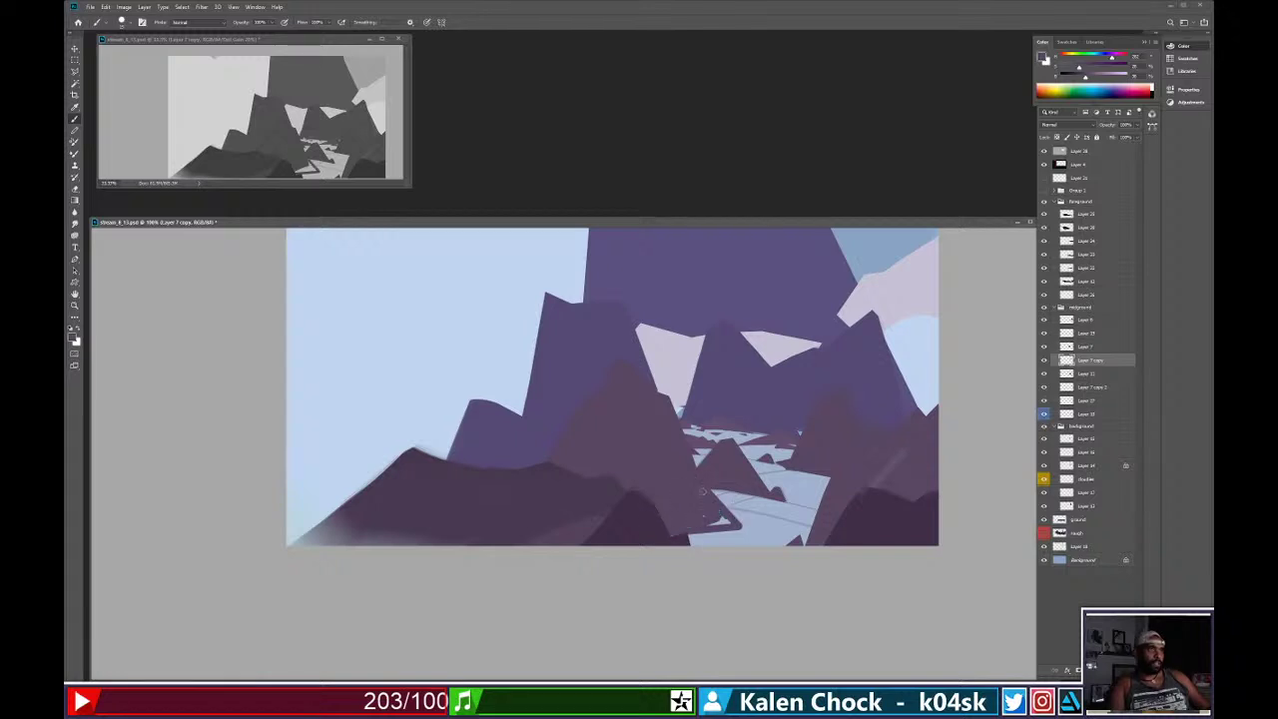
pyautogui.hotkey('ctrl', 'z')
pyautogui.hotkey('ctrl', 'z')
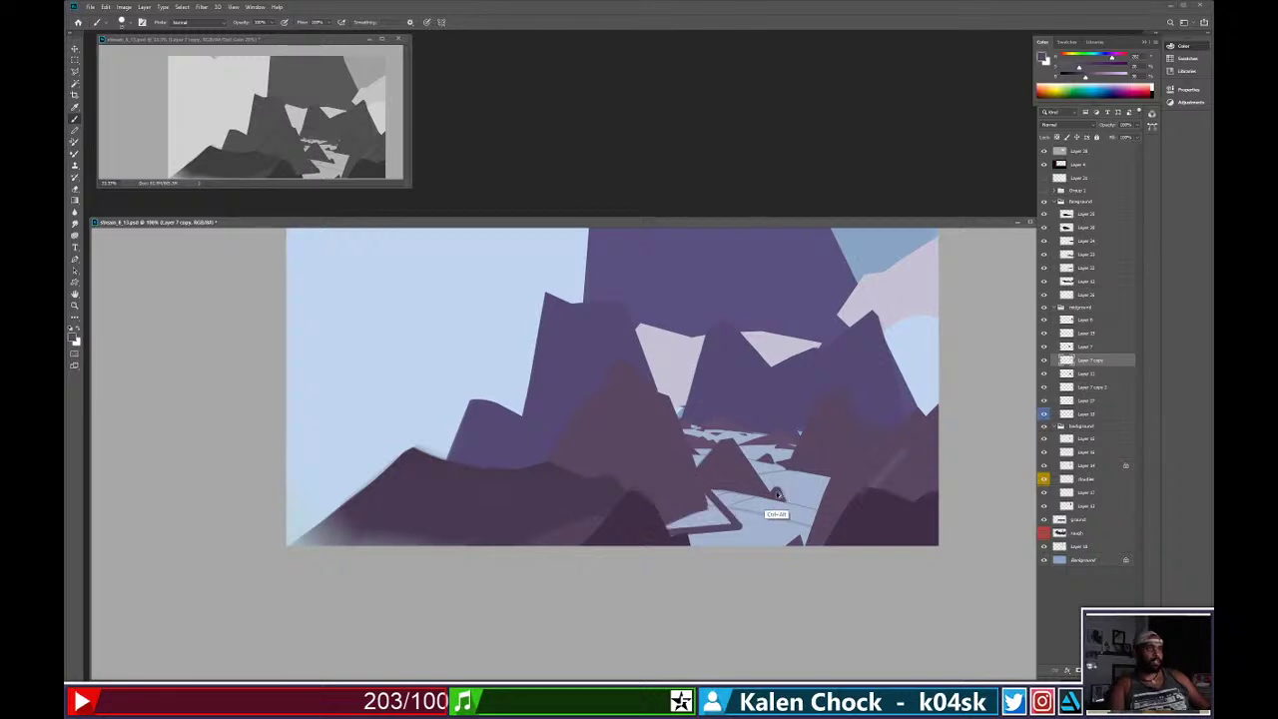
pyautogui.press('e')
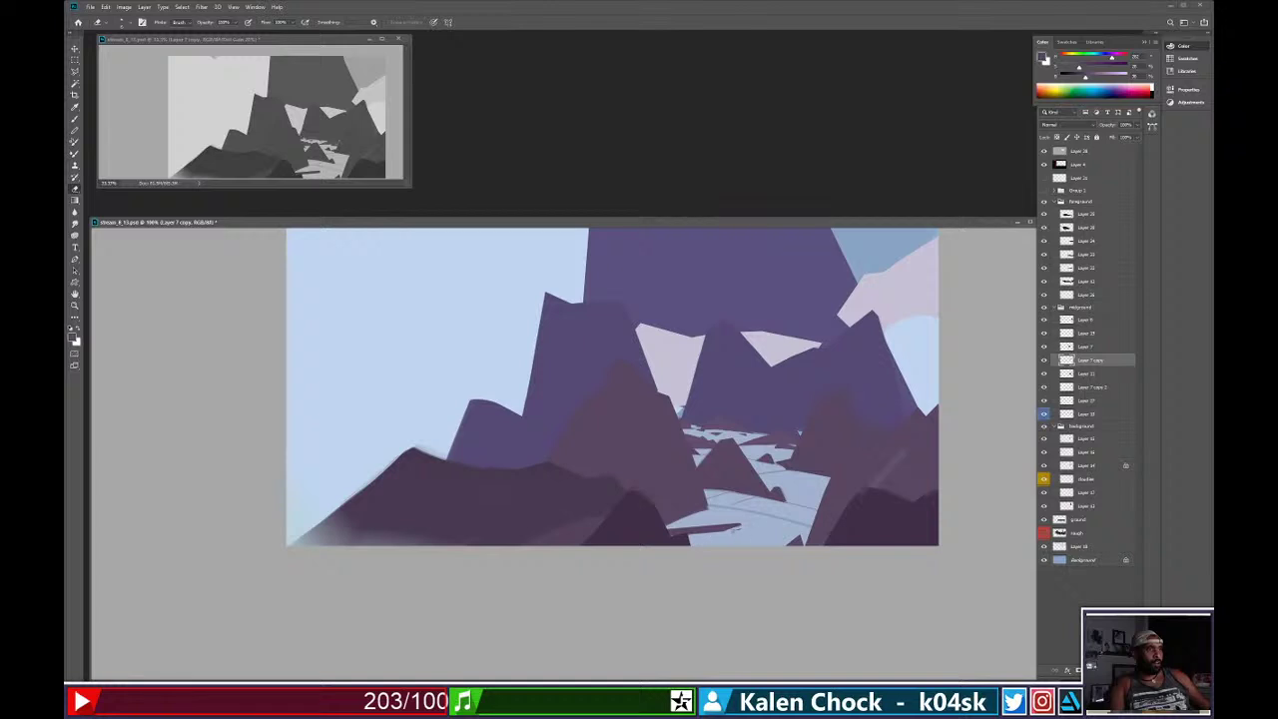
pyautogui.moveTo(739, 530); pyautogui.dragTo(670, 520)
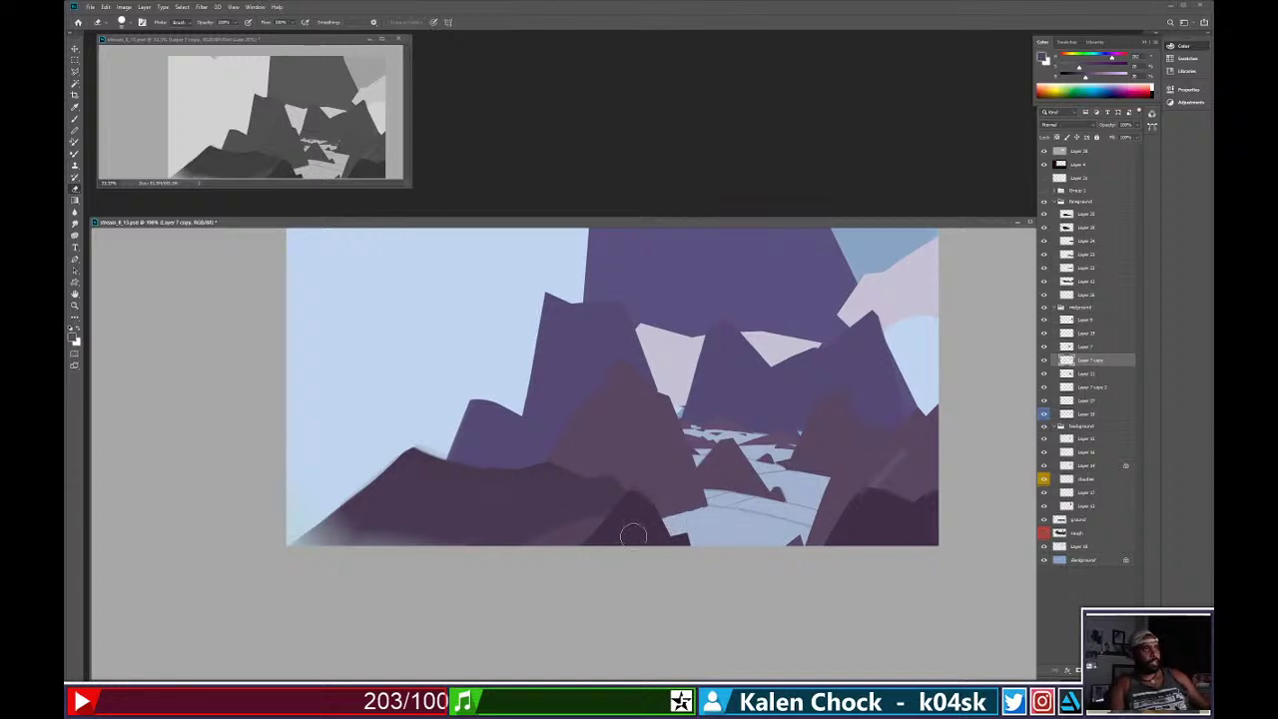
# Undo a trial move of the left peak's layer and hide the light haze layer at the bottom of the foreground group.
pyautogui.press('v')
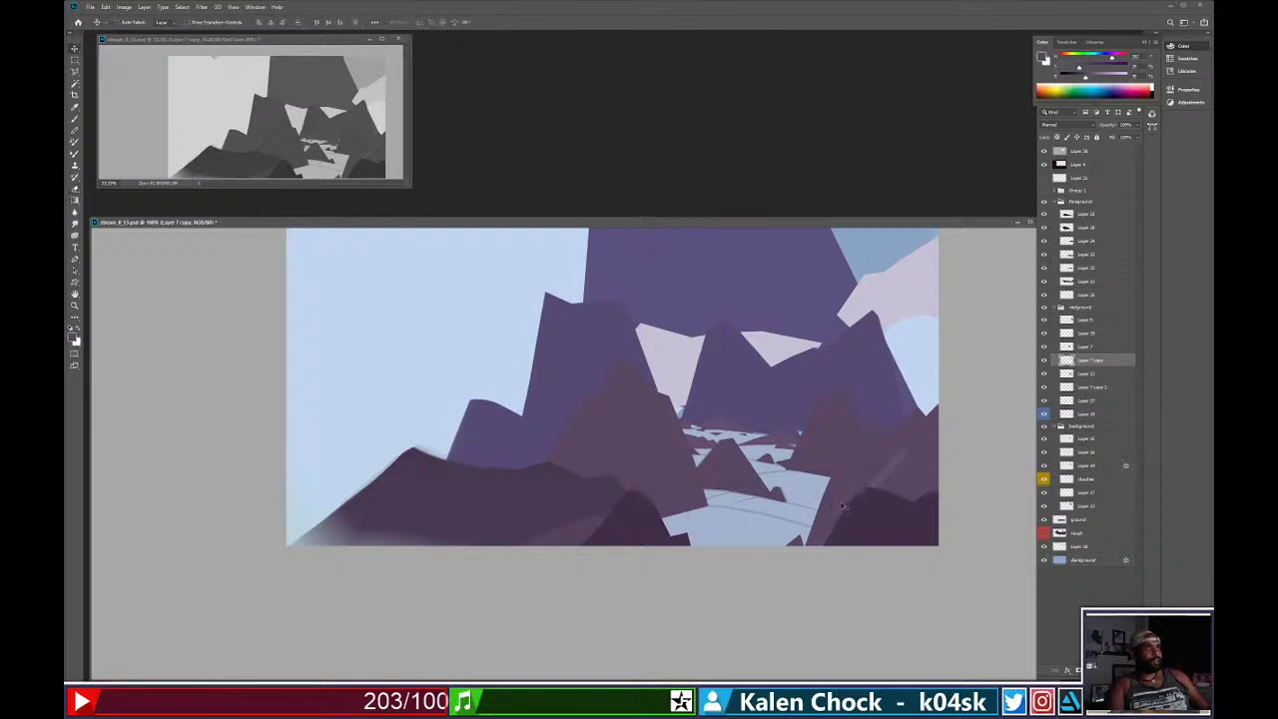
pyautogui.moveTo(842, 496)
pyautogui.mouseDown()
pyautogui.moveTo(862, 462)
pyautogui.moveTo(823, 422)
pyautogui.moveTo(840, 403)
pyautogui.mouseUp()
pyautogui.hotkey('ctrl', 'z')
pyautogui.keyDown('ctrl'); pyautogui.click(832, 413); pyautogui.keyUp('ctrl')
pyautogui.click(1045, 295)
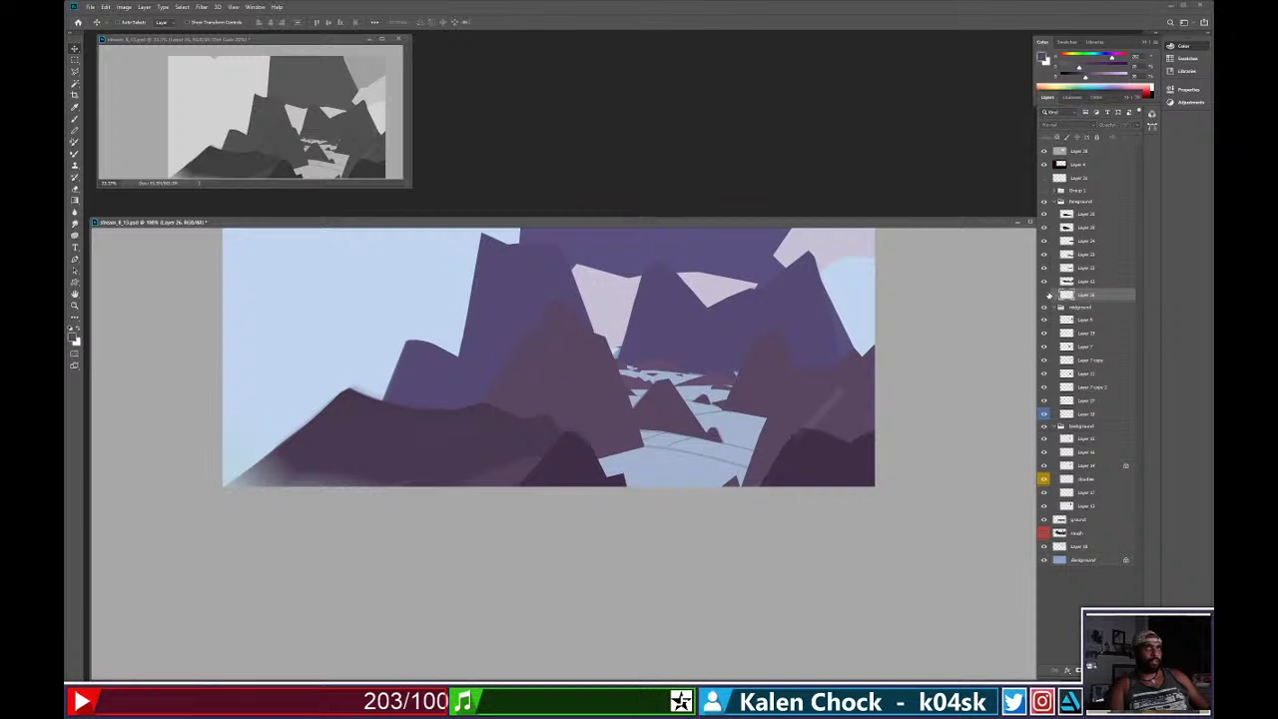
# On the right slope's layer, paint its foot as a diagonal wedge descending across the plain to the frame's lower edge.
pyautogui.keyDown('ctrl'); pyautogui.click(790, 420); pyautogui.keyUp('ctrl')
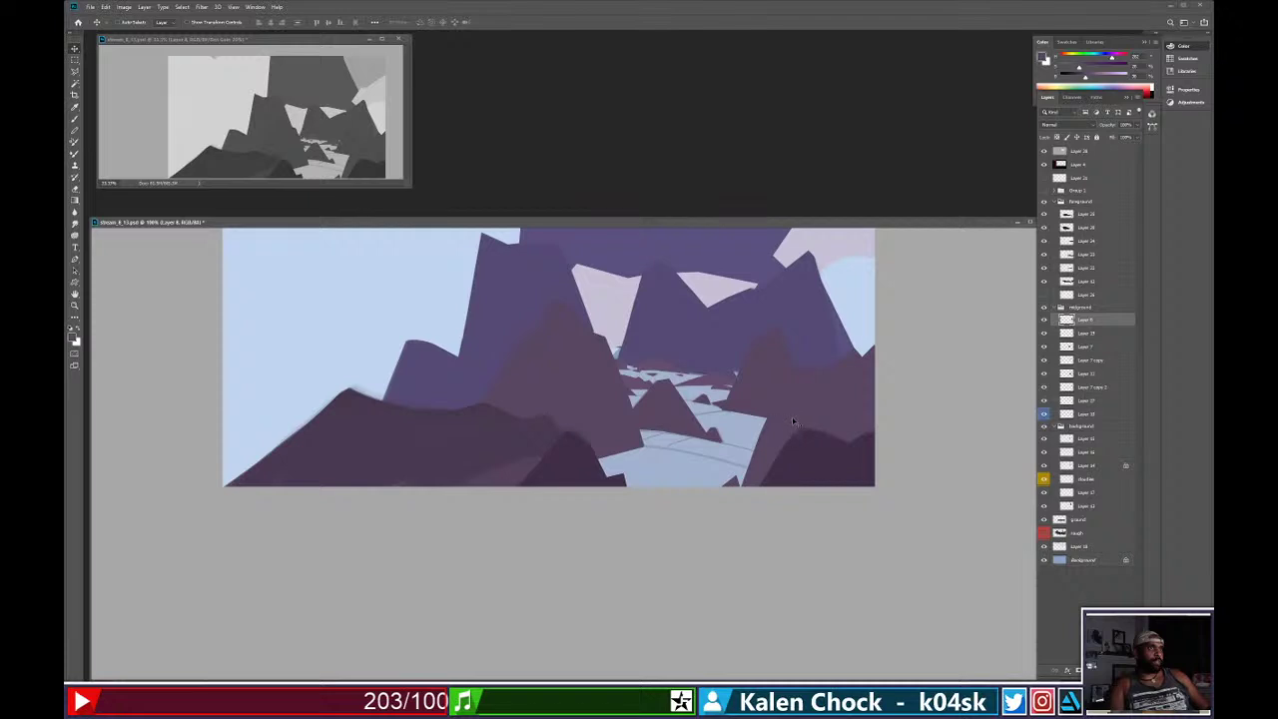
pyautogui.press('b')
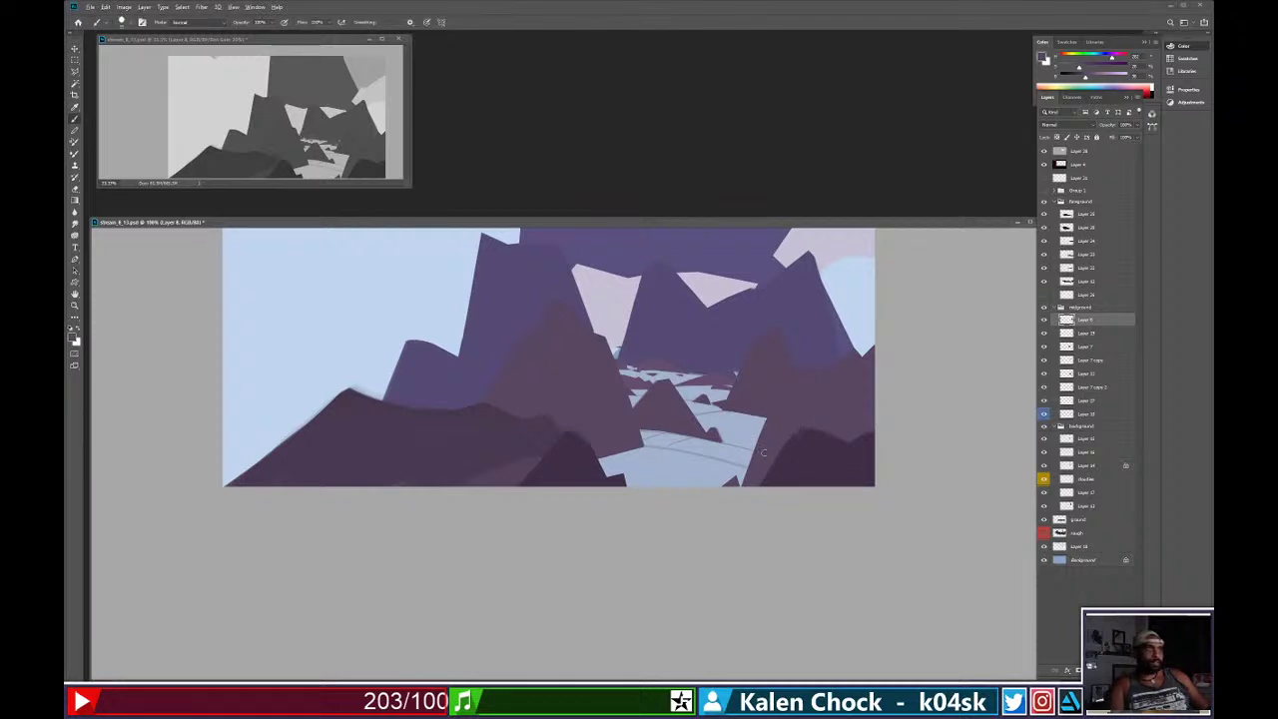
pyautogui.moveTo(754, 449); pyautogui.dragTo(691, 487)
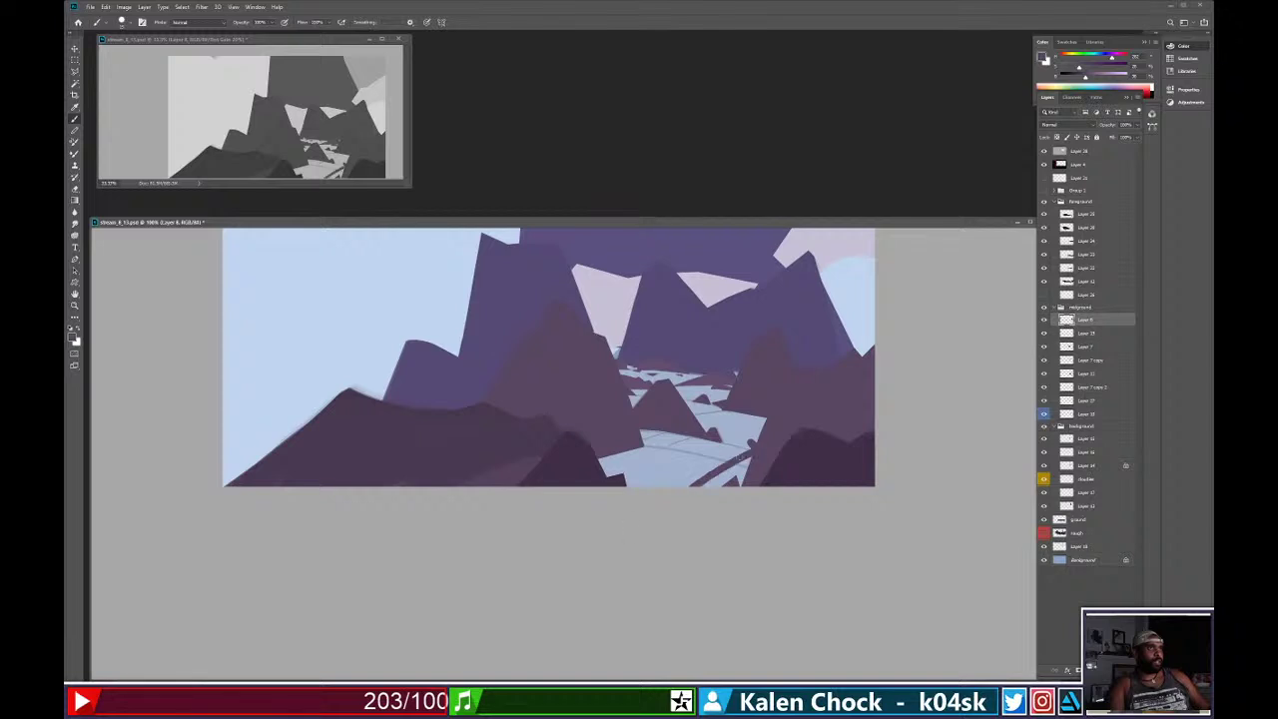
pyautogui.hotkey('ctrl', 'z')
pyautogui.moveTo(750, 444)
pyautogui.mouseDown()
pyautogui.moveTo(699, 486)
pyautogui.moveTo(726, 486)
pyautogui.mouseUp()
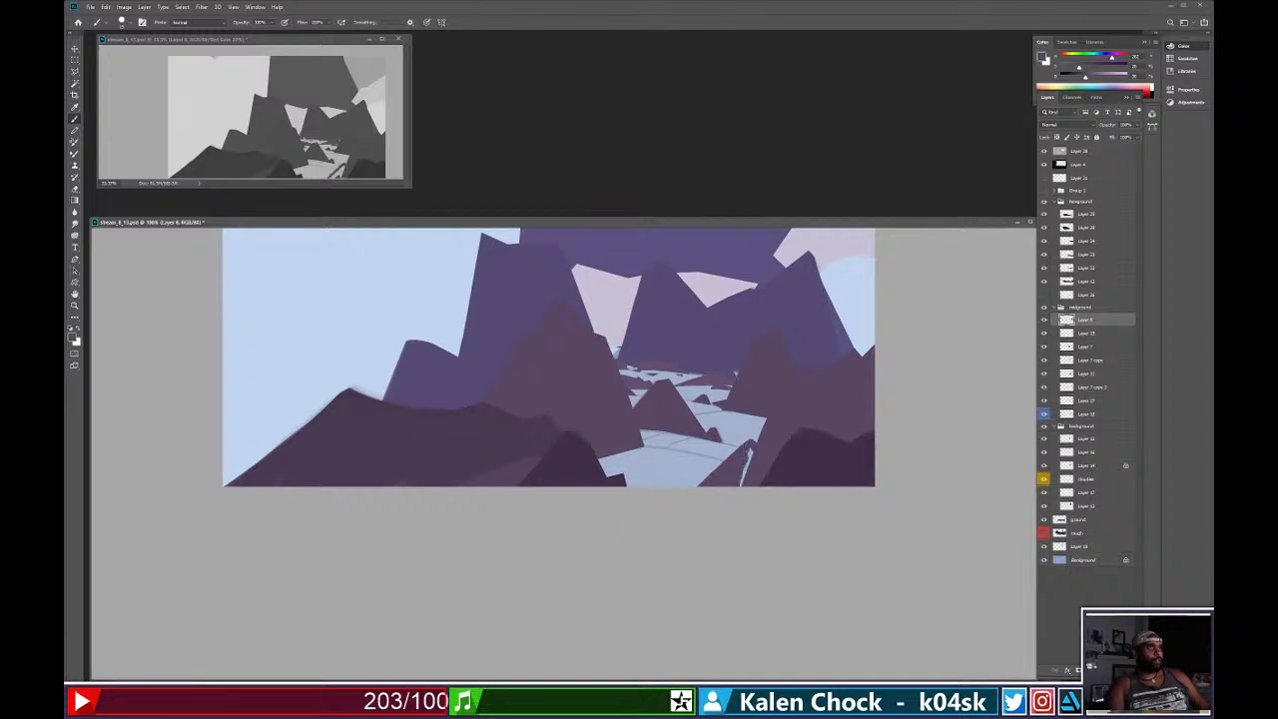
pyautogui.moveTo(754, 441); pyautogui.dragTo(639, 522)
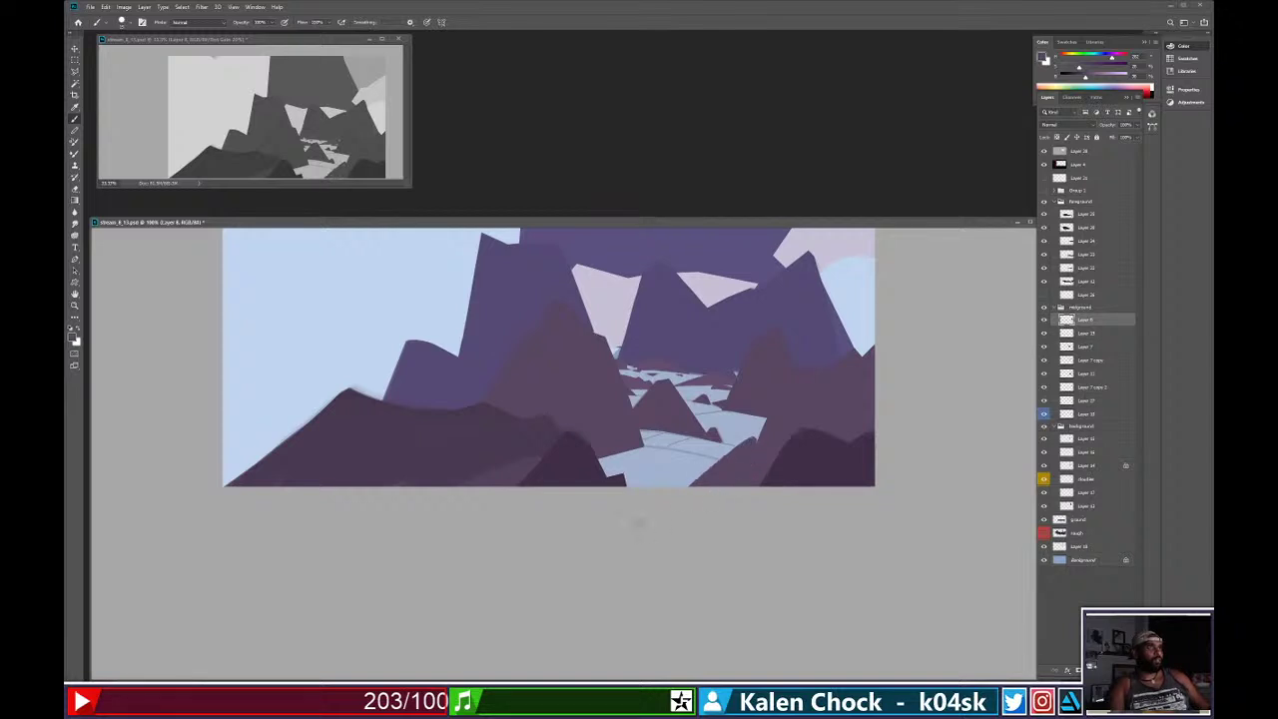
pyautogui.hotkey('ctrl', 'z')
pyautogui.moveTo(749, 440); pyautogui.dragTo(681, 487)
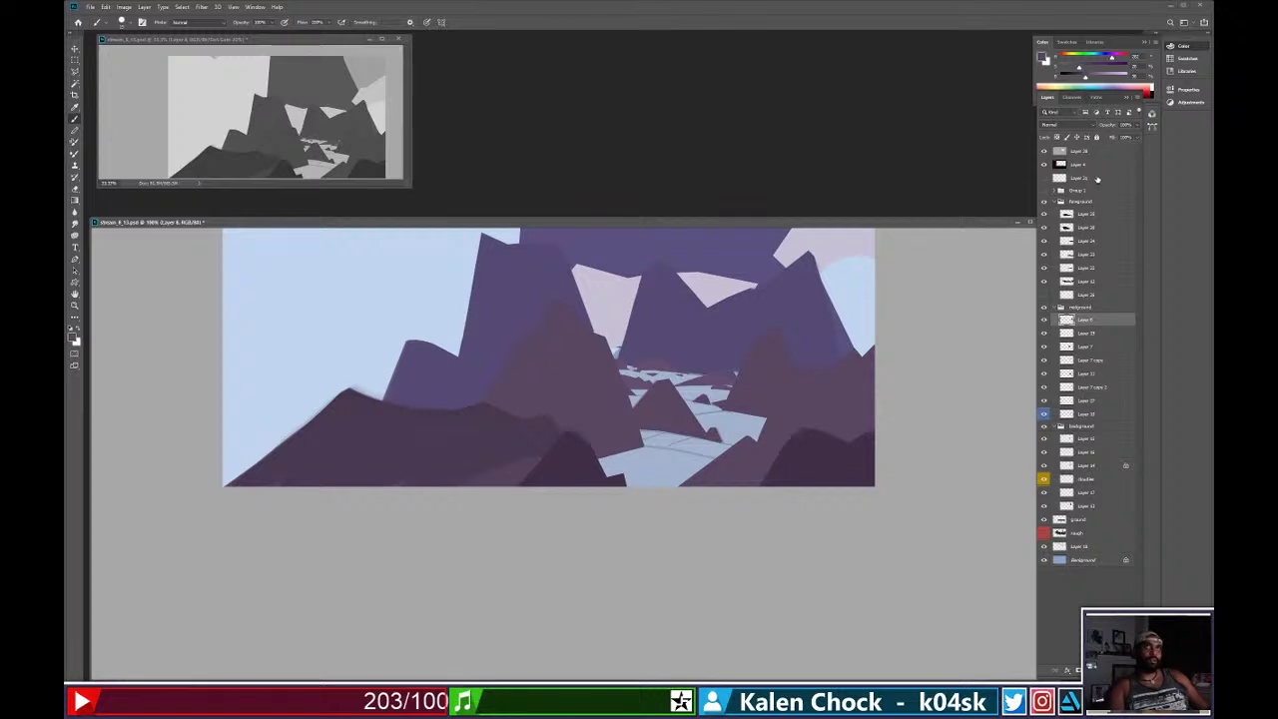
# Show the outline sketch layer above the painting, sample its blue and clear the old outline around the plain.
pyautogui.click(1097, 178)
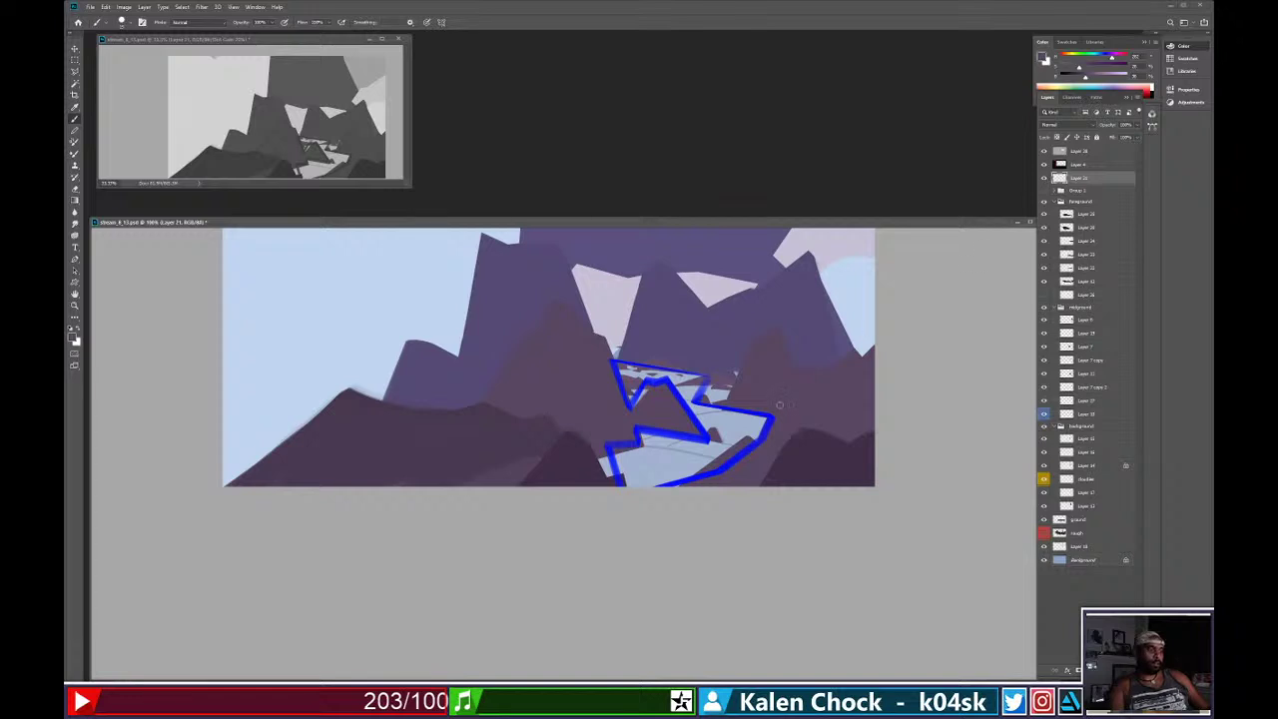
pyautogui.keyDown('alt'); pyautogui.click(742, 457); pyautogui.keyUp('alt')
pyautogui.click(1045, 178)
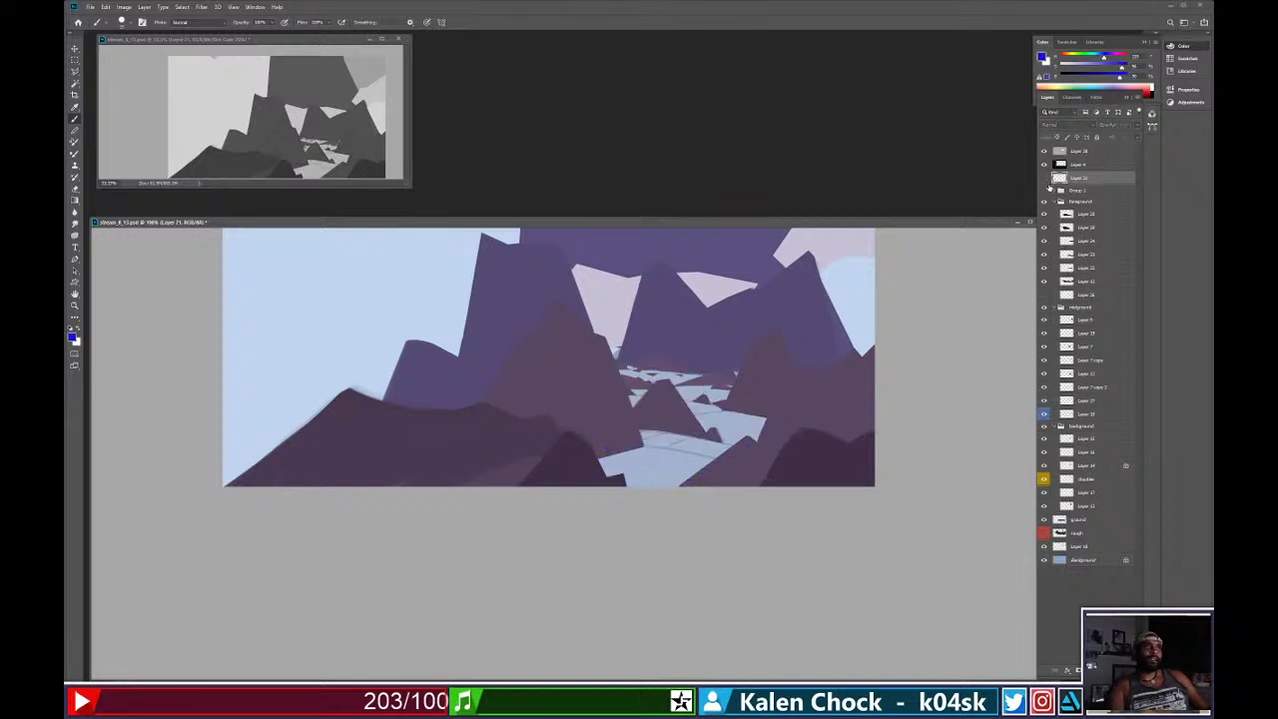
pyautogui.click(1045, 179)
pyautogui.press('m')
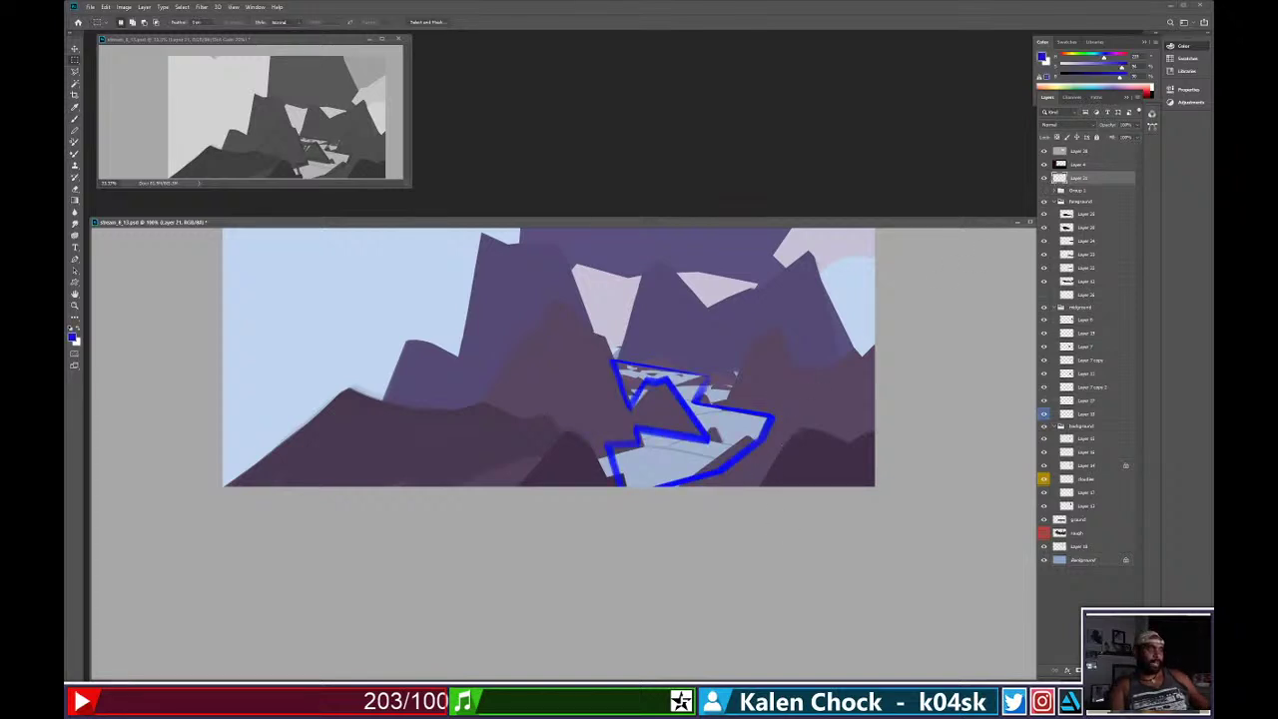
pyautogui.moveTo(830, 616)
pyautogui.mouseDown()
pyautogui.moveTo(569, 355)
pyautogui.moveTo(505, 334)
pyautogui.mouseUp()
pyautogui.press('Delete')
pyautogui.hotkey('ctrl', 'd')
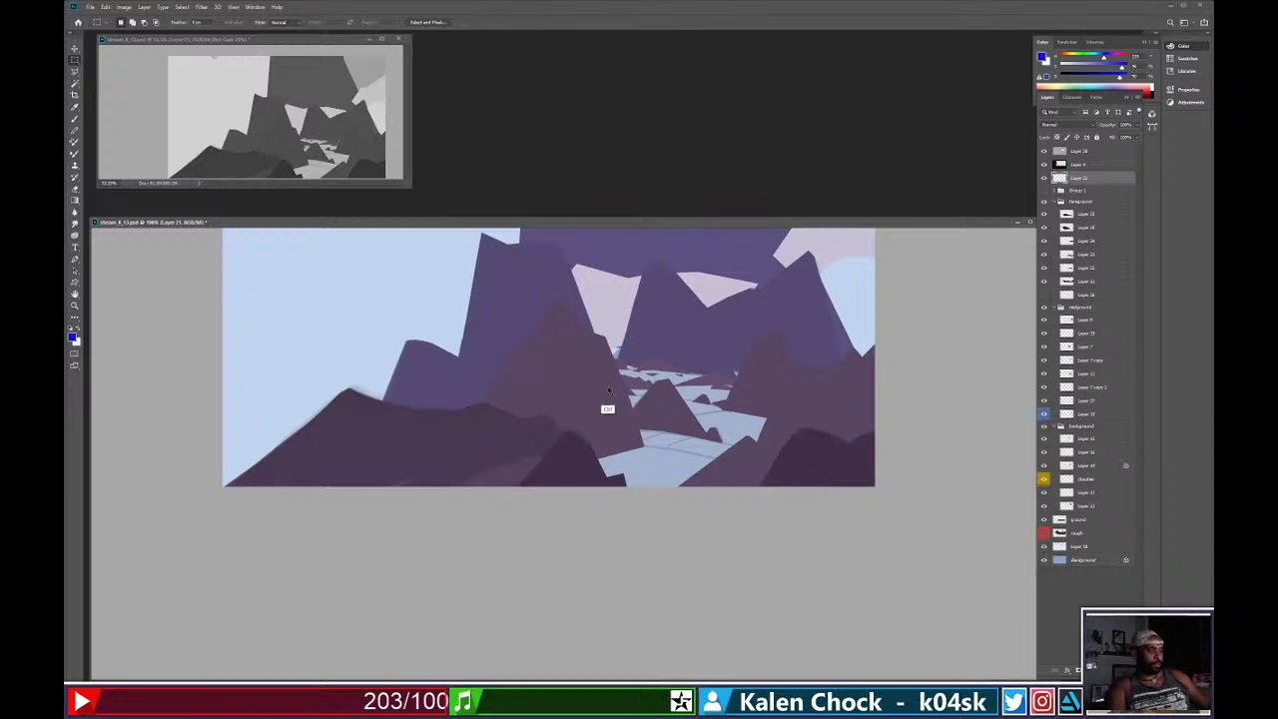
# Outline the plain's near section and its bend around the middle peak with straight blue brush segments, down to the frame's lower edge.
pyautogui.press('b')
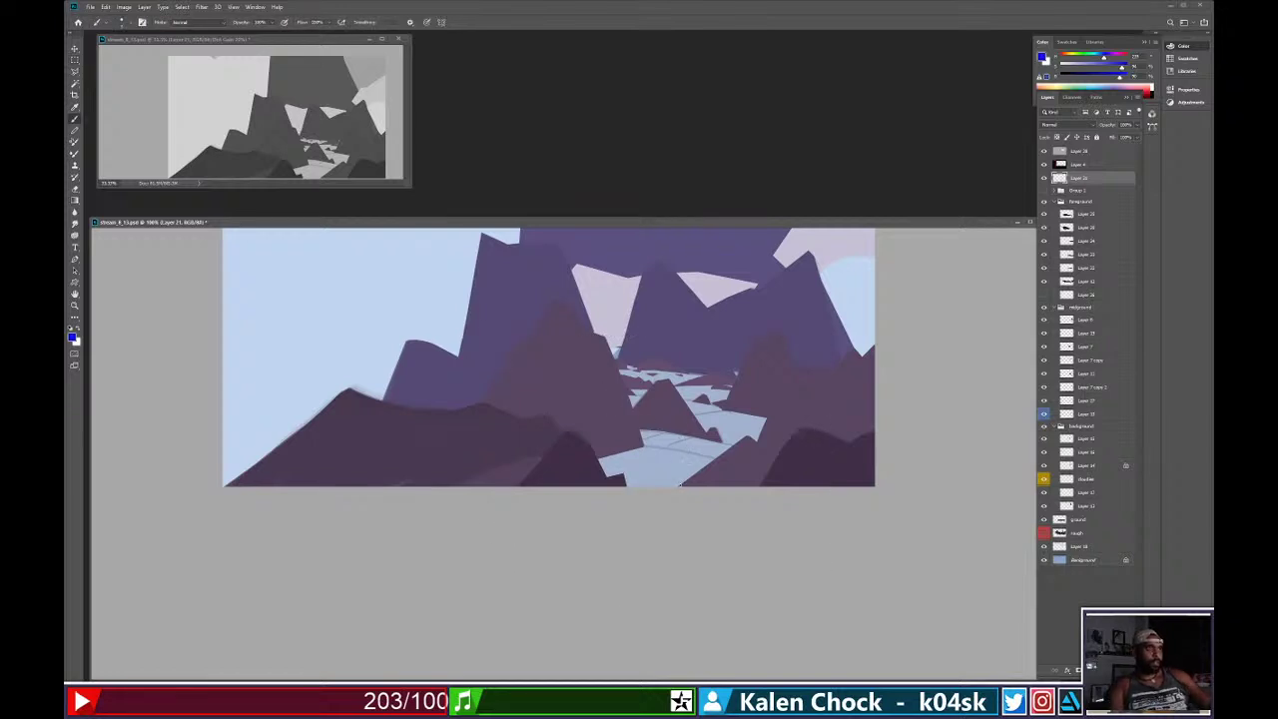
pyautogui.keyDown('shift'); pyautogui.click(747, 435); pyautogui.keyUp('shift')
pyautogui.keyDown('shift'); pyautogui.click(760, 440); pyautogui.keyUp('shift')
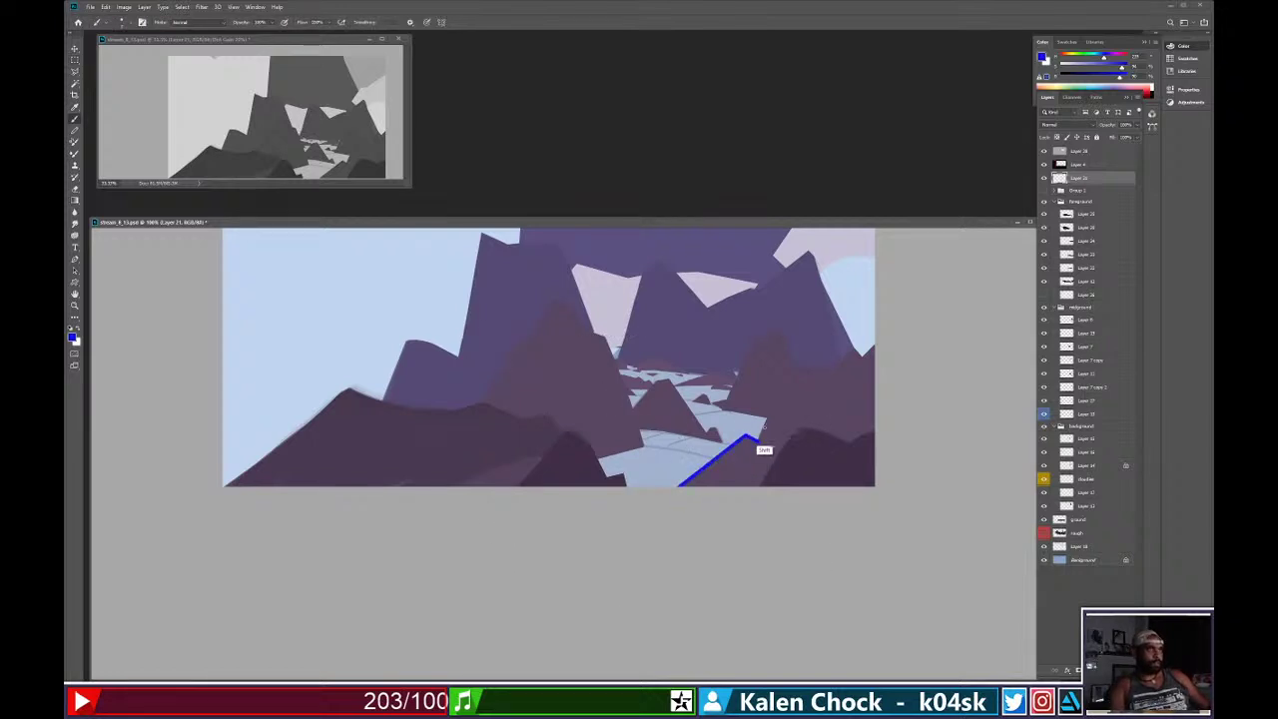
pyautogui.keyDown('shift'); pyautogui.click(768, 419); pyautogui.keyUp('shift')
pyautogui.keyDown('shift'); pyautogui.click(685, 398); pyautogui.keyUp('shift')
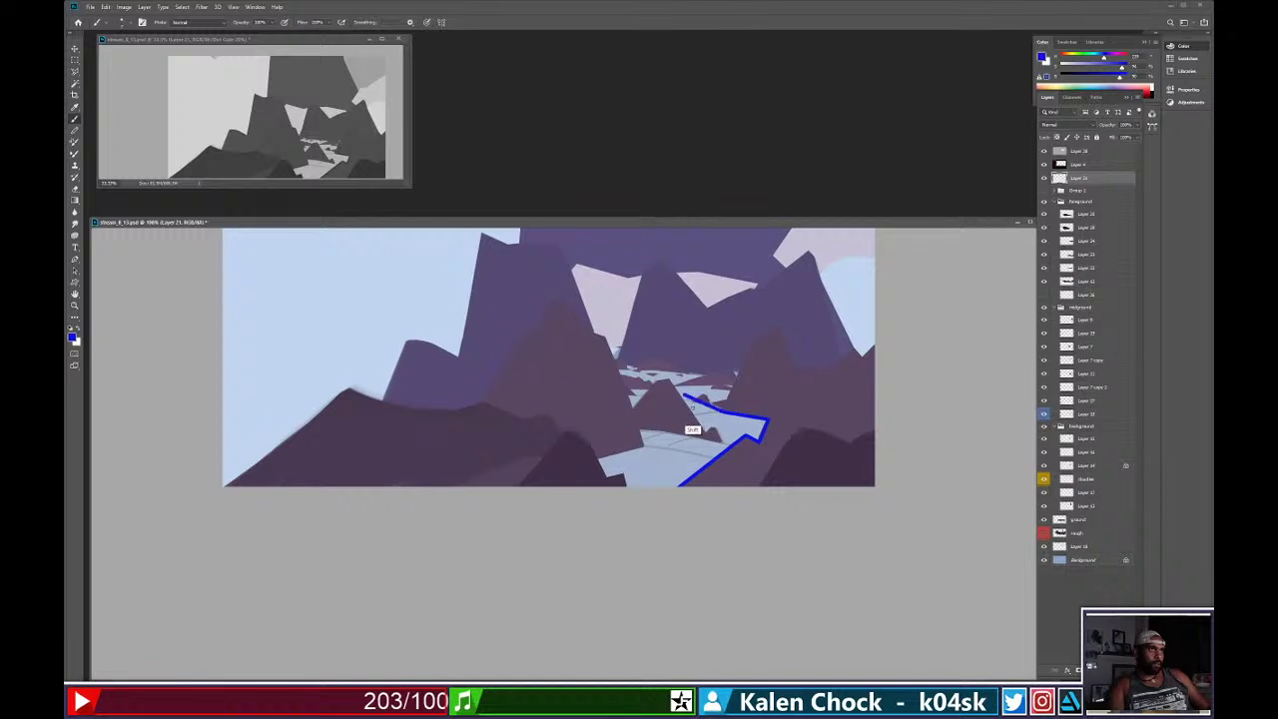
pyautogui.keyDown('shift'); pyautogui.click(706, 429); pyautogui.keyUp('shift')
pyautogui.keyDown('shift'); pyautogui.click(641, 431); pyautogui.keyUp('shift')
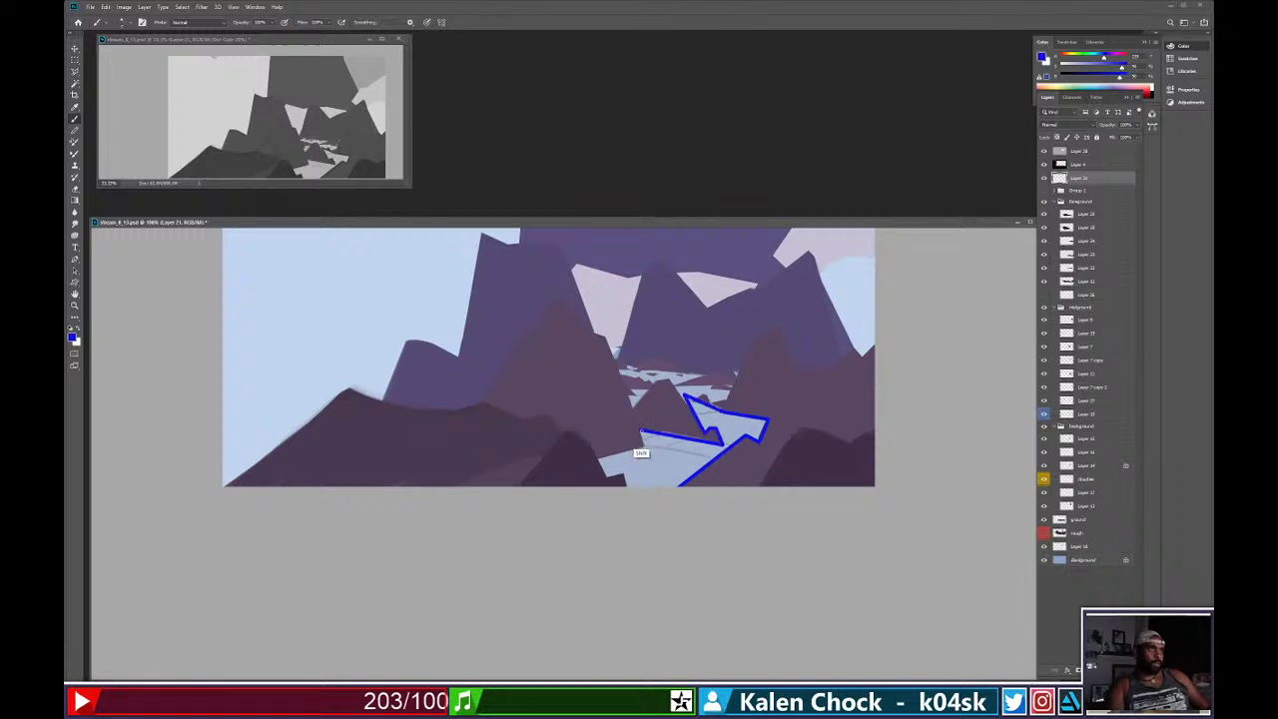
pyautogui.keyDown('shift'); pyautogui.click(599, 461); pyautogui.keyUp('shift')
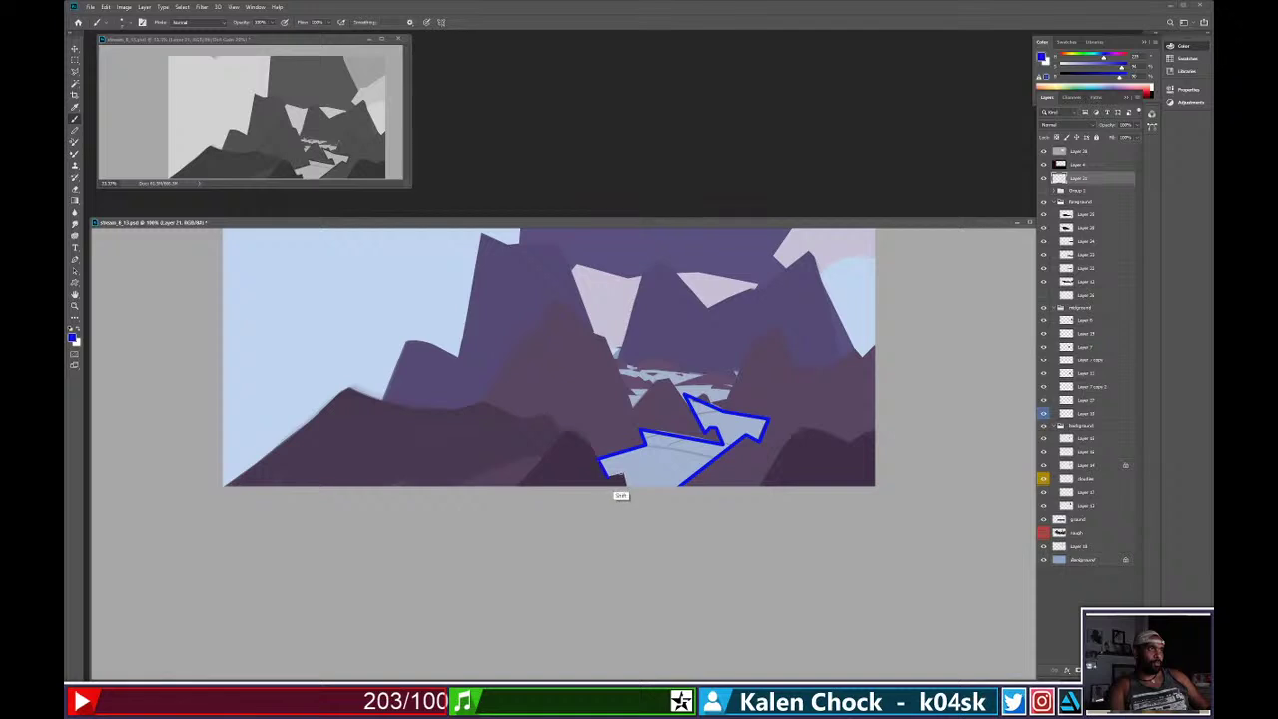
pyautogui.keyDown('shift'); pyautogui.click(625, 489); pyautogui.keyUp('shift')
pyautogui.keyDown('shift'); pyautogui.click(677, 489); pyautogui.keyUp('shift')
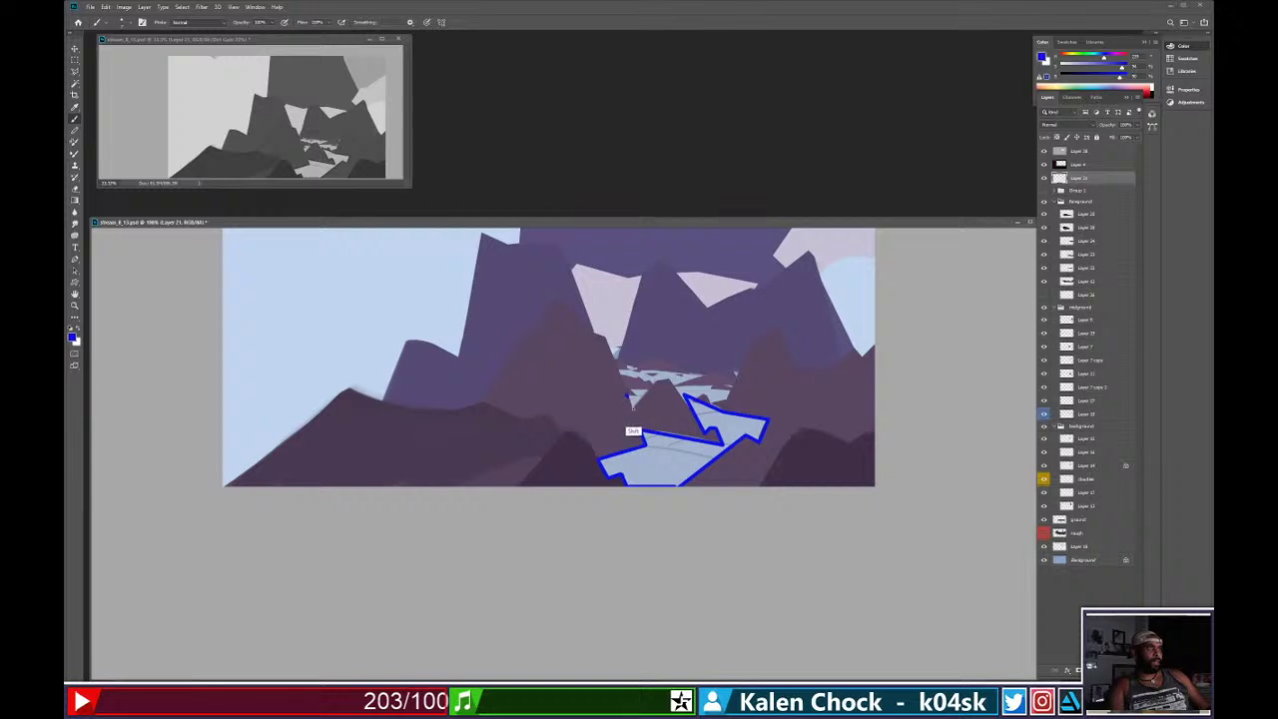
# Outline in blue the small pale patch left of the middle peak and the narrow stretch of plain behind it on the right.
pyautogui.keyDown('shift'); pyautogui.click(633, 408); pyautogui.keyUp('shift')
pyautogui.keyDown('shift'); pyautogui.click(648, 390); pyautogui.keyUp('shift')
pyautogui.keyDown('shift'); pyautogui.click(631, 390); pyautogui.keyUp('shift')
pyautogui.keyDown('shift'); pyautogui.click(635, 395); pyautogui.keyUp('shift')
pyautogui.keyDown('shift'); pyautogui.click(628, 397); pyautogui.keyUp('shift')
pyautogui.keyDown('shift'); pyautogui.click(712, 386); pyautogui.keyUp('shift')
pyautogui.keyDown('shift'); pyautogui.click(710, 389); pyautogui.keyUp('shift')
pyautogui.keyDown('shift'); pyautogui.click(732, 390); pyautogui.keyUp('shift')
pyautogui.keyDown('shift'); pyautogui.click(728, 398); pyautogui.keyUp('shift')
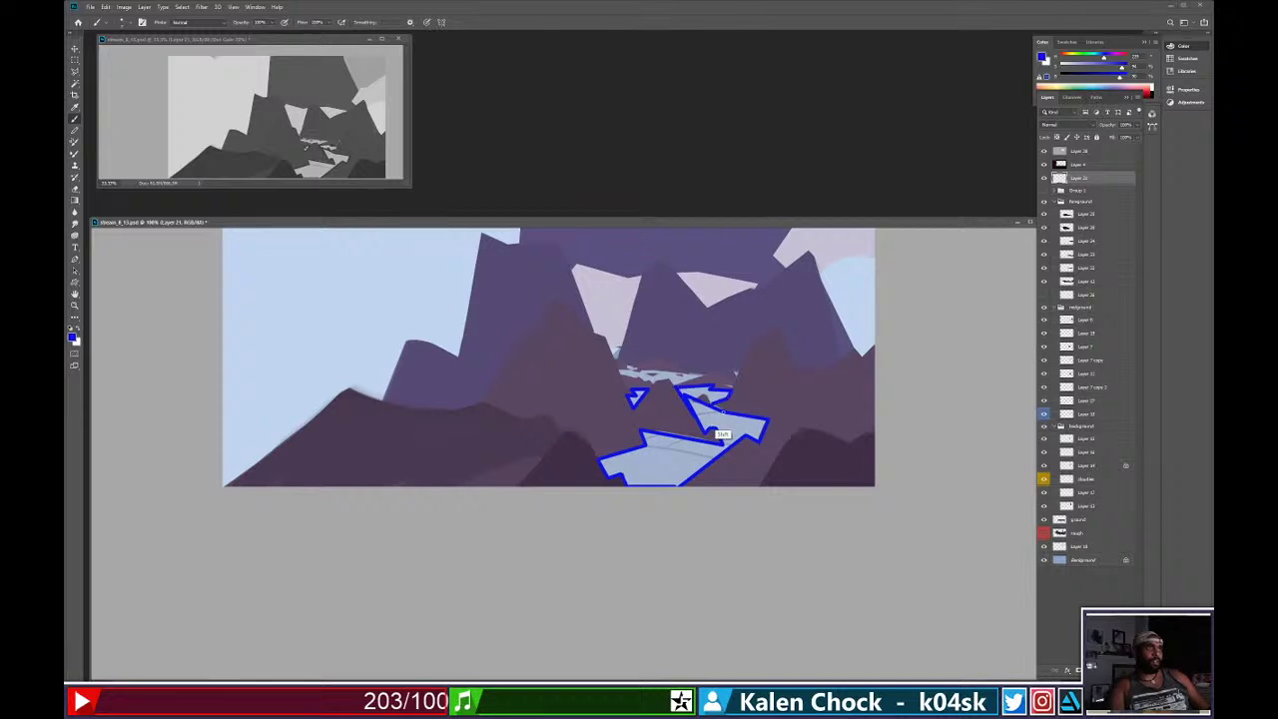
# Erase the blue stroke dividing the plain right of the middle peak and reconnect the contour as one continuous shape.
pyautogui.press('e')
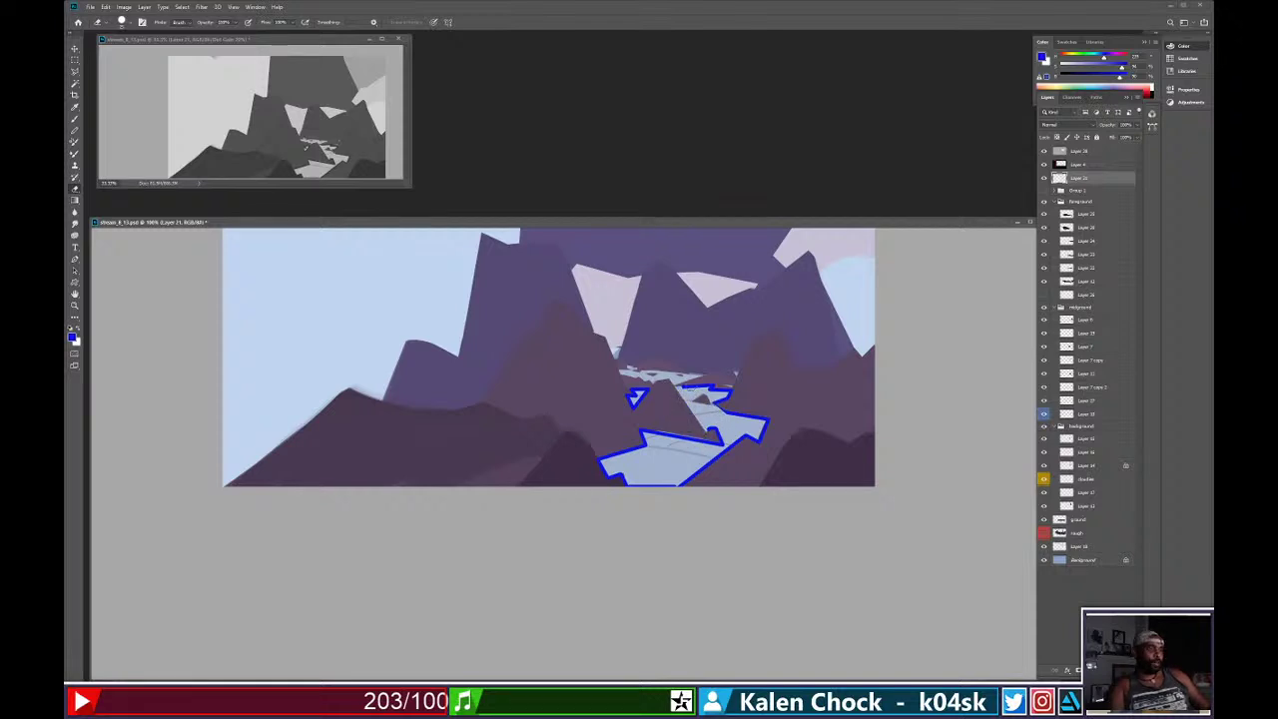
pyautogui.press('b')
pyautogui.keyDown('shift'); pyautogui.click(708, 431); pyautogui.keyUp('shift')
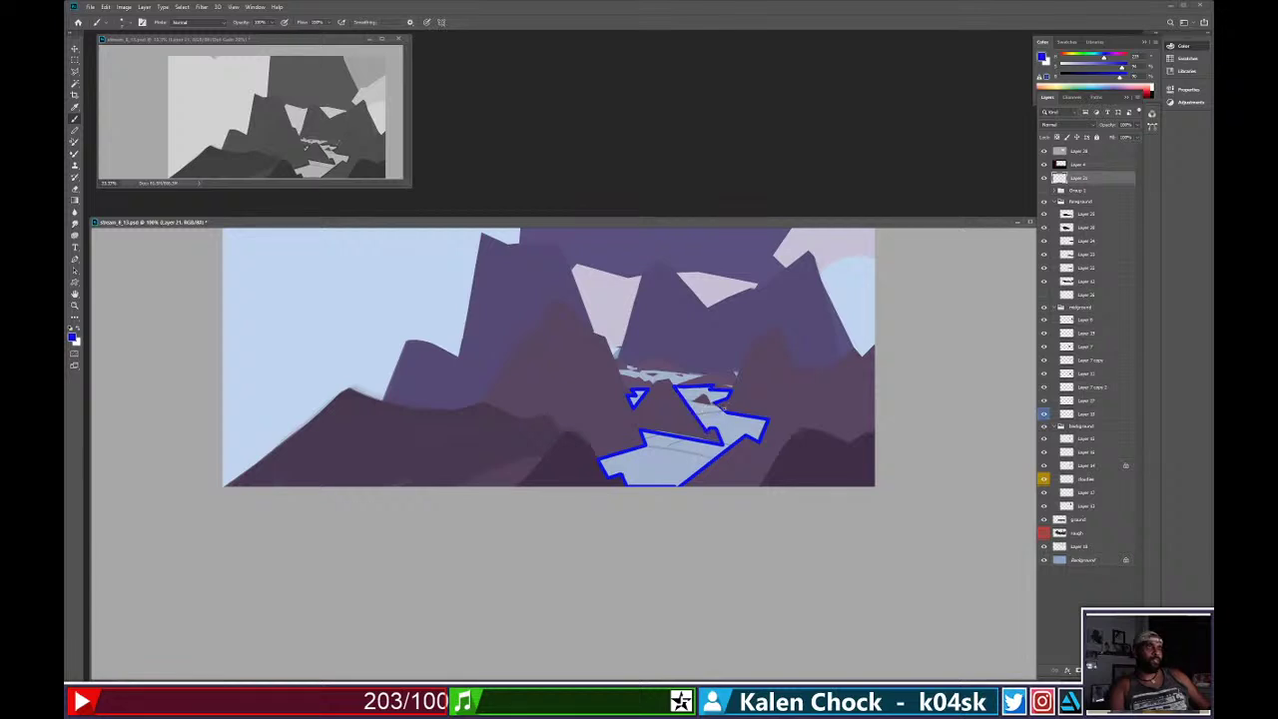
pyautogui.keyDown('shift'); pyautogui.click(727, 412); pyautogui.keyUp('shift')
# Outline the distant pale strip of plain at the tower's foot with a thinner closed blue contour.
pyautogui.press('z')
pyautogui.moveTo(763, 417)
pyautogui.mouseDown()
pyautogui.moveTo(722, 451)
pyautogui.moveTo(759, 399)
pyautogui.mouseUp()
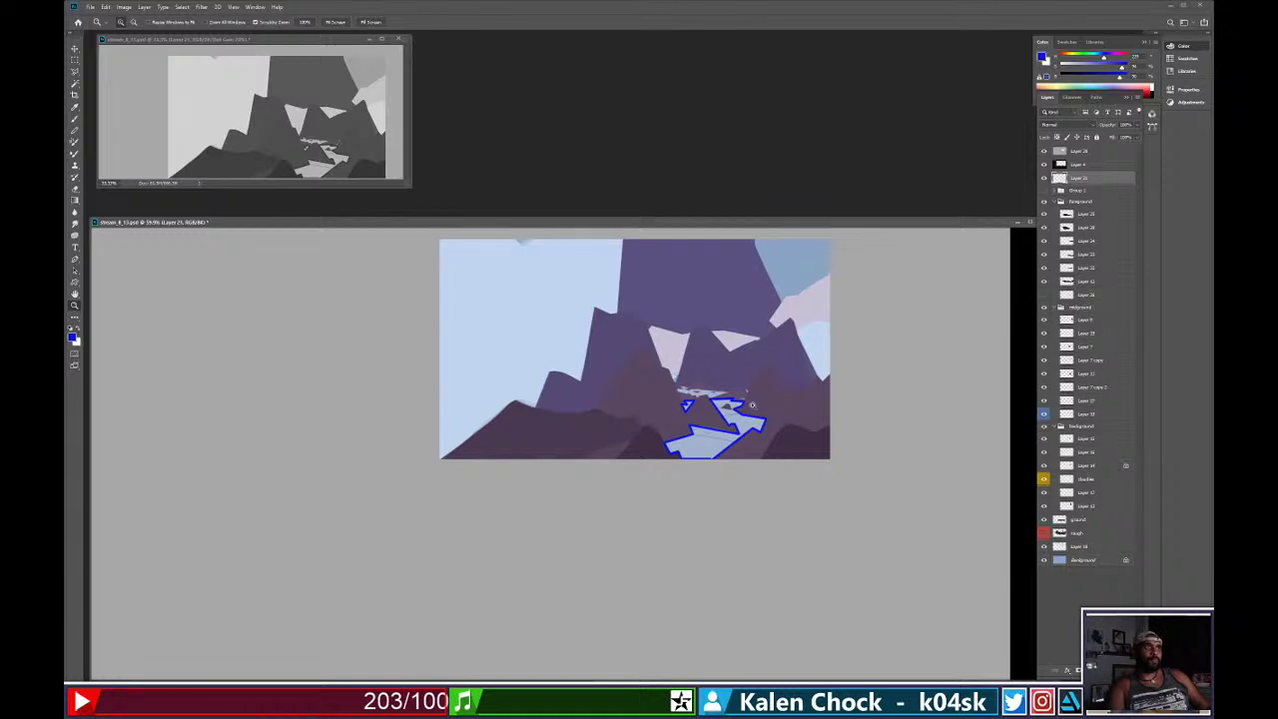
pyautogui.scroll(5, 704, 398)
pyautogui.press('b')
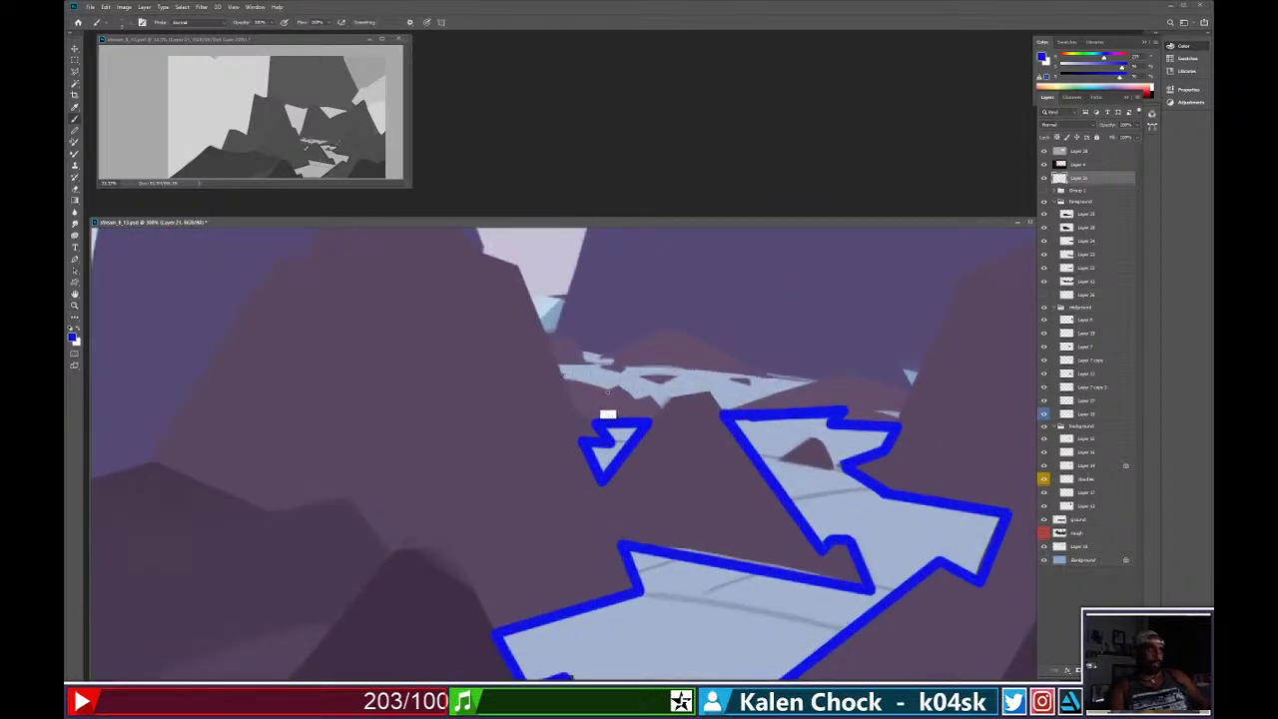
pyautogui.moveTo(608, 392)
pyautogui.mouseDown()
pyautogui.moveTo(664, 410)
pyautogui.moveTo(706, 393)
pyautogui.mouseUp()
pyautogui.keyDown('shift'); pyautogui.click(812, 381); pyautogui.keyUp('shift')
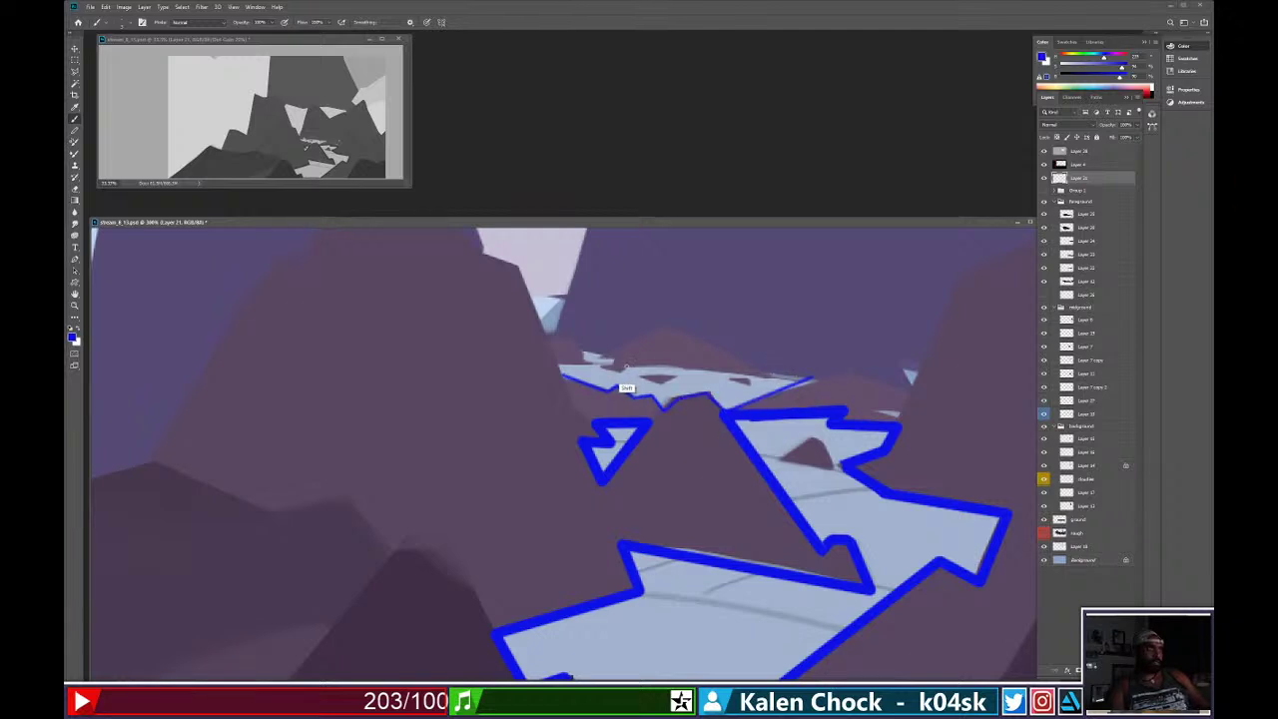
pyautogui.keyDown('shift'); pyautogui.click(624, 366); pyautogui.keyUp('shift')
pyautogui.keyDown('shift'); pyautogui.click(552, 362); pyautogui.keyUp('shift')
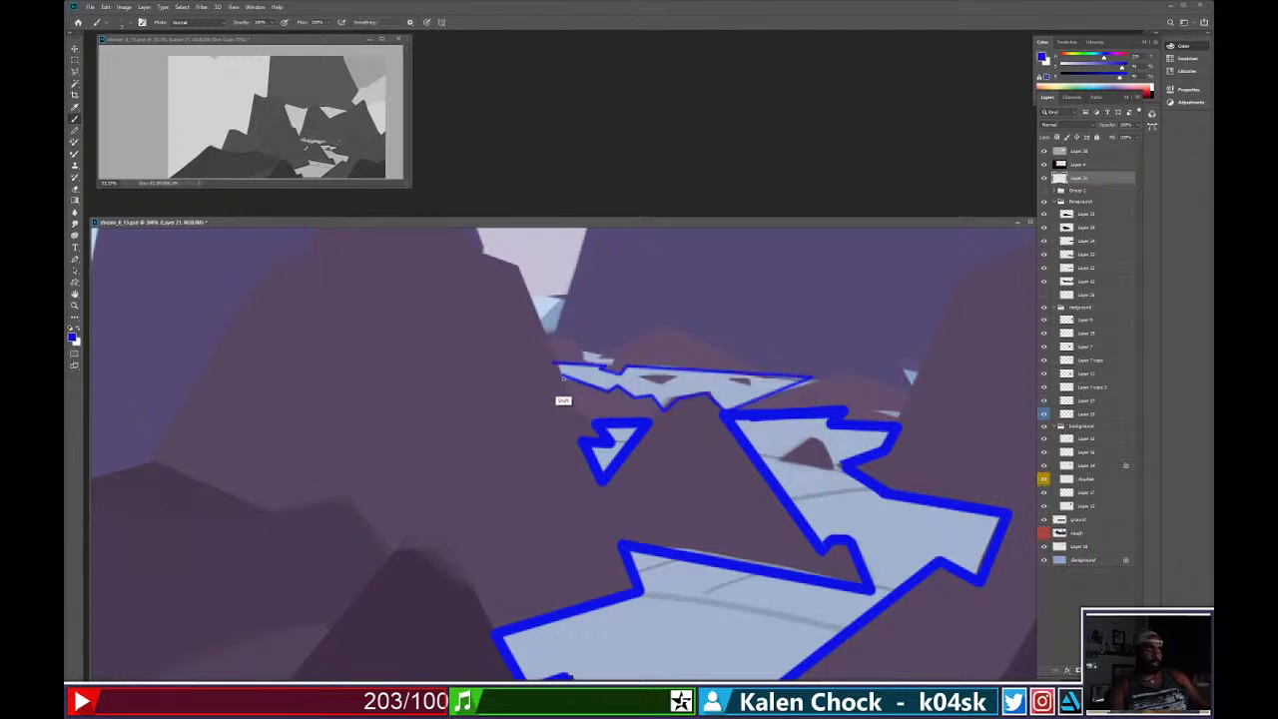
pyautogui.keyDown('shift'); pyautogui.click(563, 377); pyautogui.keyUp('shift')
# Draw a thin blue triangular contour from the left peak's shoulder over the small gap above the distant plain.
pyautogui.moveTo(644, 384); pyautogui.dragTo(571, 388)
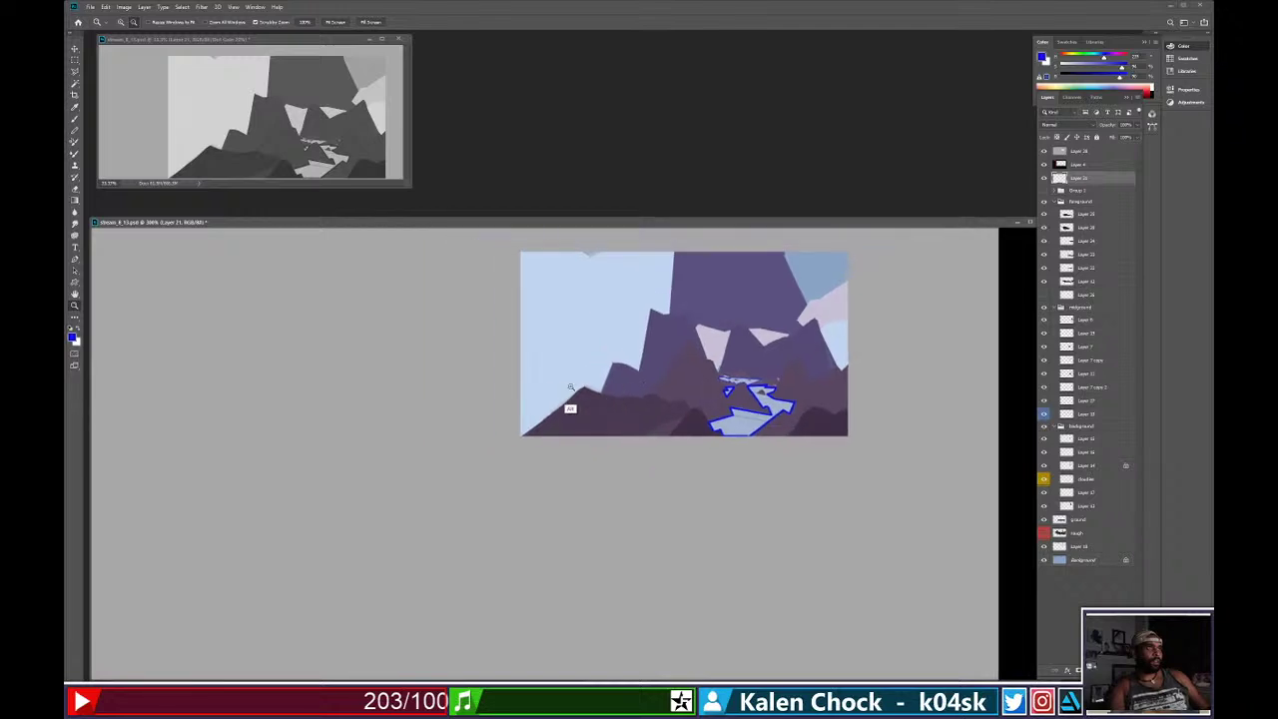
pyautogui.click(571, 388)
pyautogui.click(599, 385)
pyautogui.press('b')
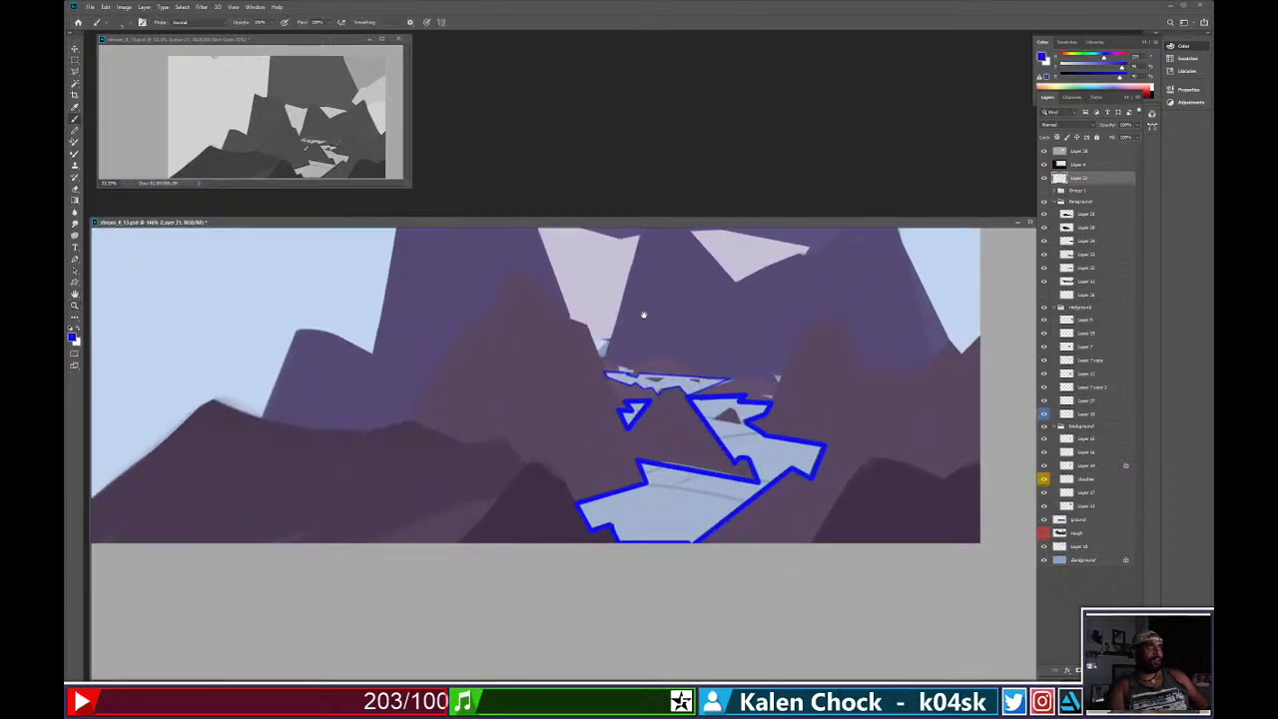
pyautogui.click(589, 414)
pyautogui.keyDown('shift'); pyautogui.click(660, 379); pyautogui.keyUp('shift')
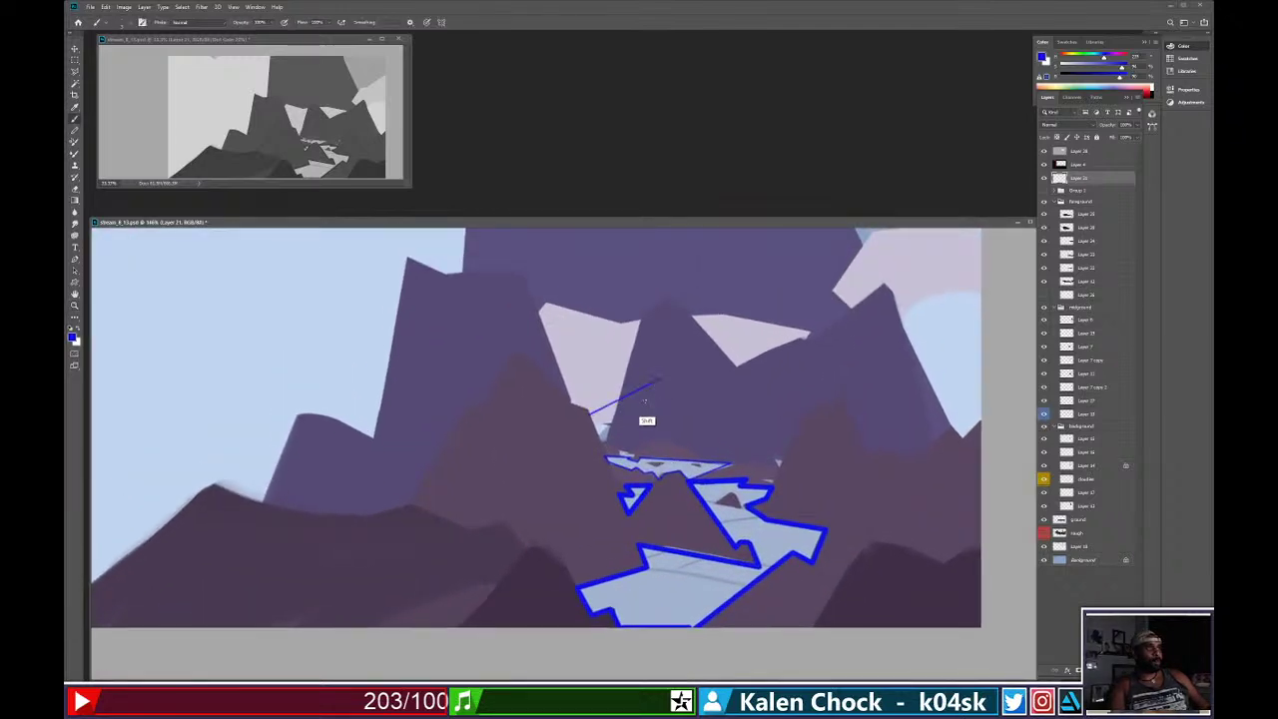
pyautogui.keyDown('shift'); pyautogui.click(618, 438); pyautogui.keyUp('shift')
pyautogui.keyDown('shift'); pyautogui.click(603, 441); pyautogui.keyUp('shift')
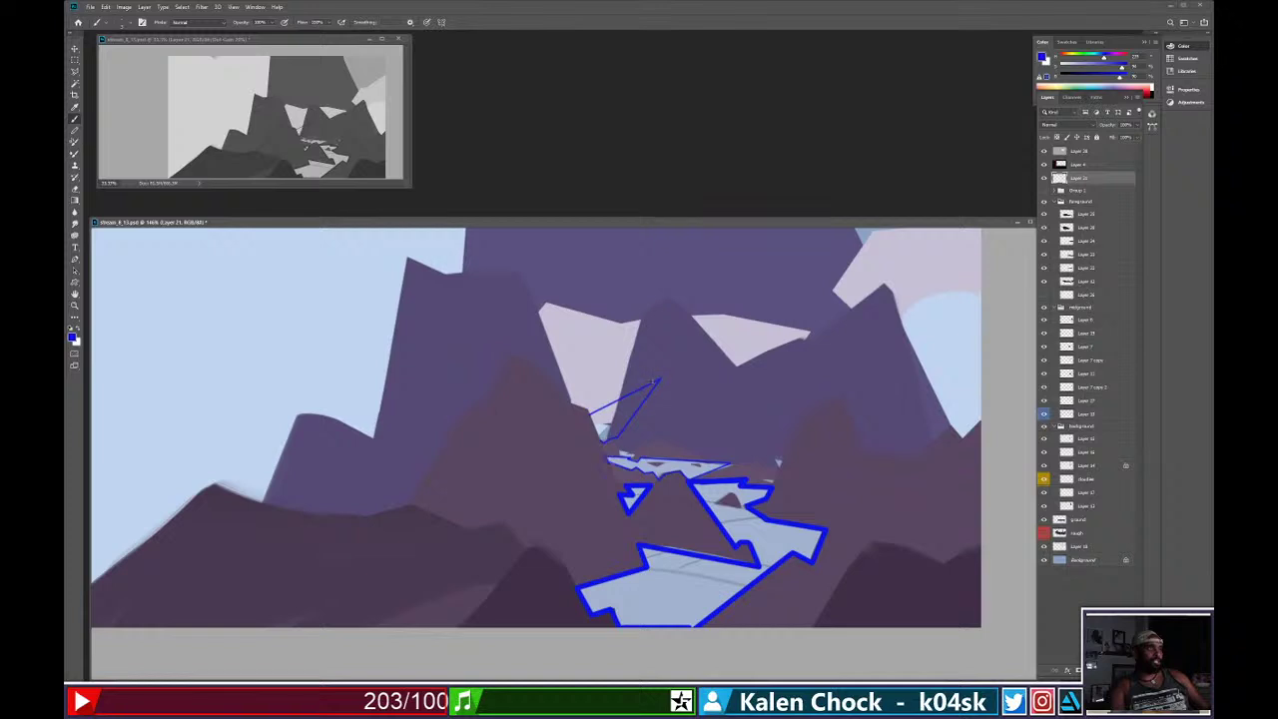
# Switch to magenta and draw direction arrows along the right slope, above the distant plain and up from the left peak's shoulder.
pyautogui.press('z')
pyautogui.keyDown('alt'); pyautogui.click(639, 413); pyautogui.keyUp('alt')
pyautogui.keyDown('alt'); pyautogui.click(635, 410); pyautogui.keyUp('alt')
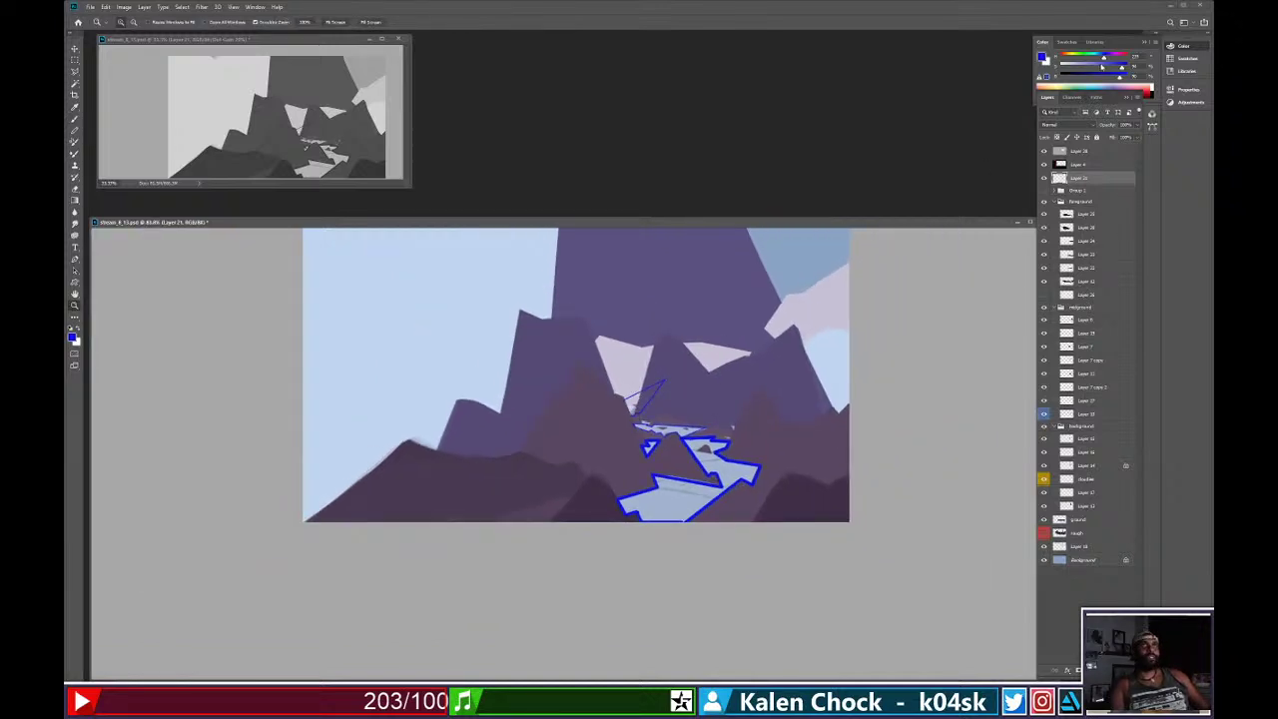
pyautogui.click(1117, 56)
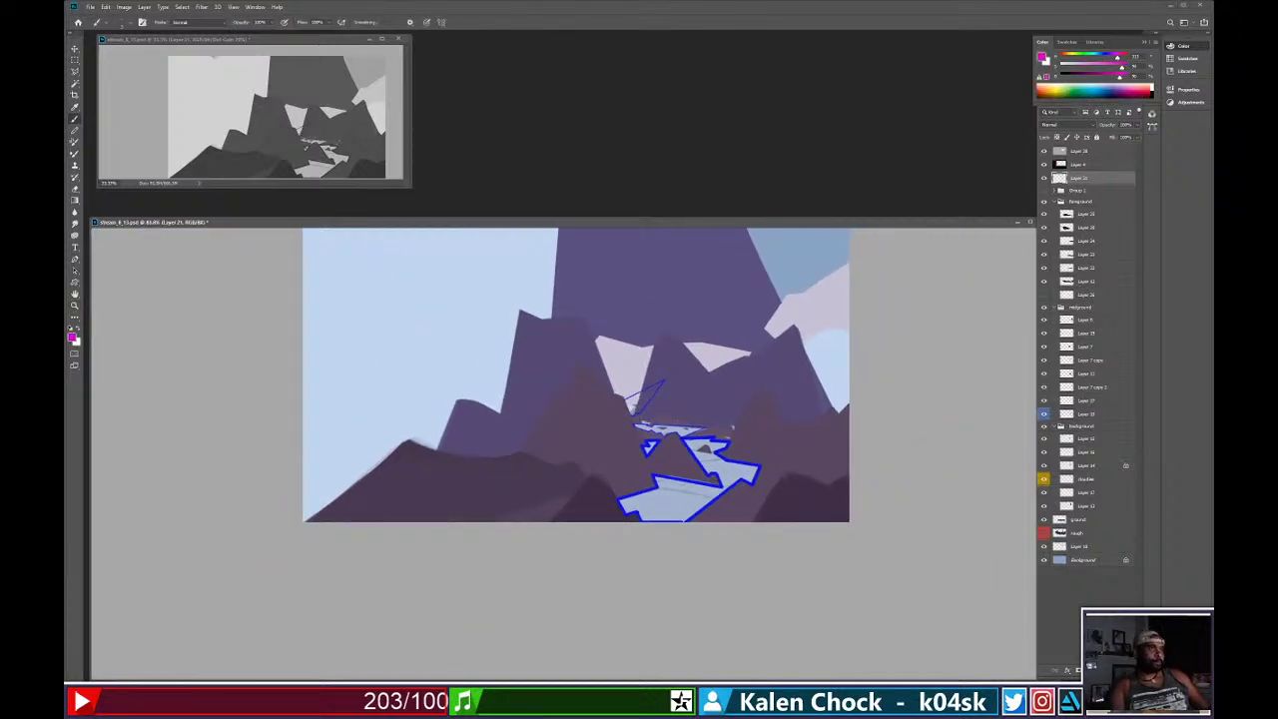
pyautogui.hotkey('ctrl', 'space')
pyautogui.moveTo(708, 476); pyautogui.dragTo(771, 489)
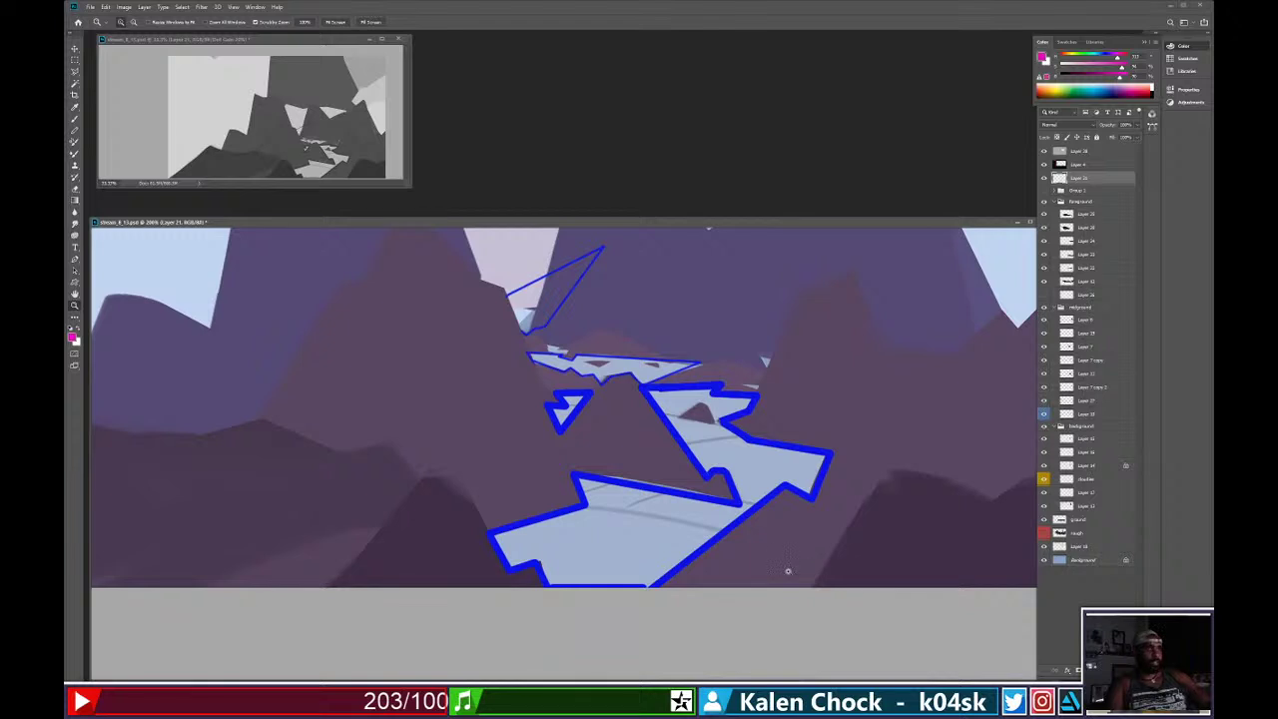
pyautogui.press('b')
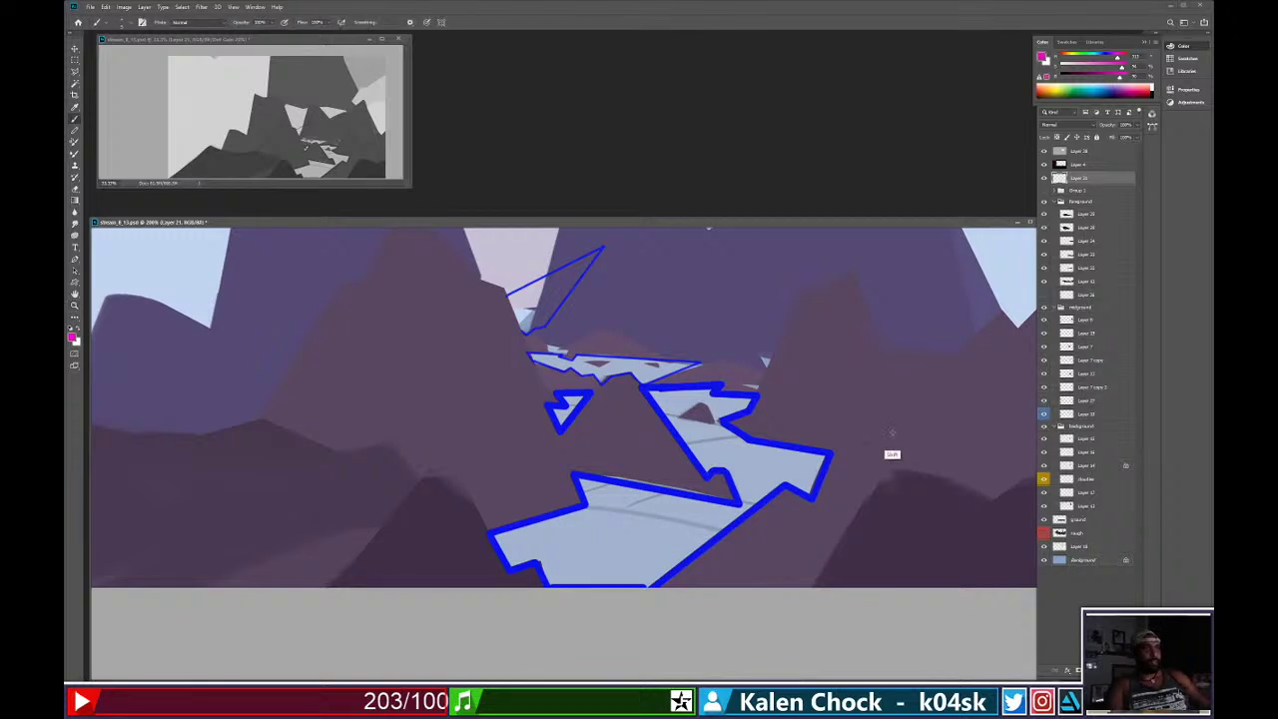
pyautogui.keyDown('shift'); pyautogui.click(892, 433); pyautogui.keyUp('shift')
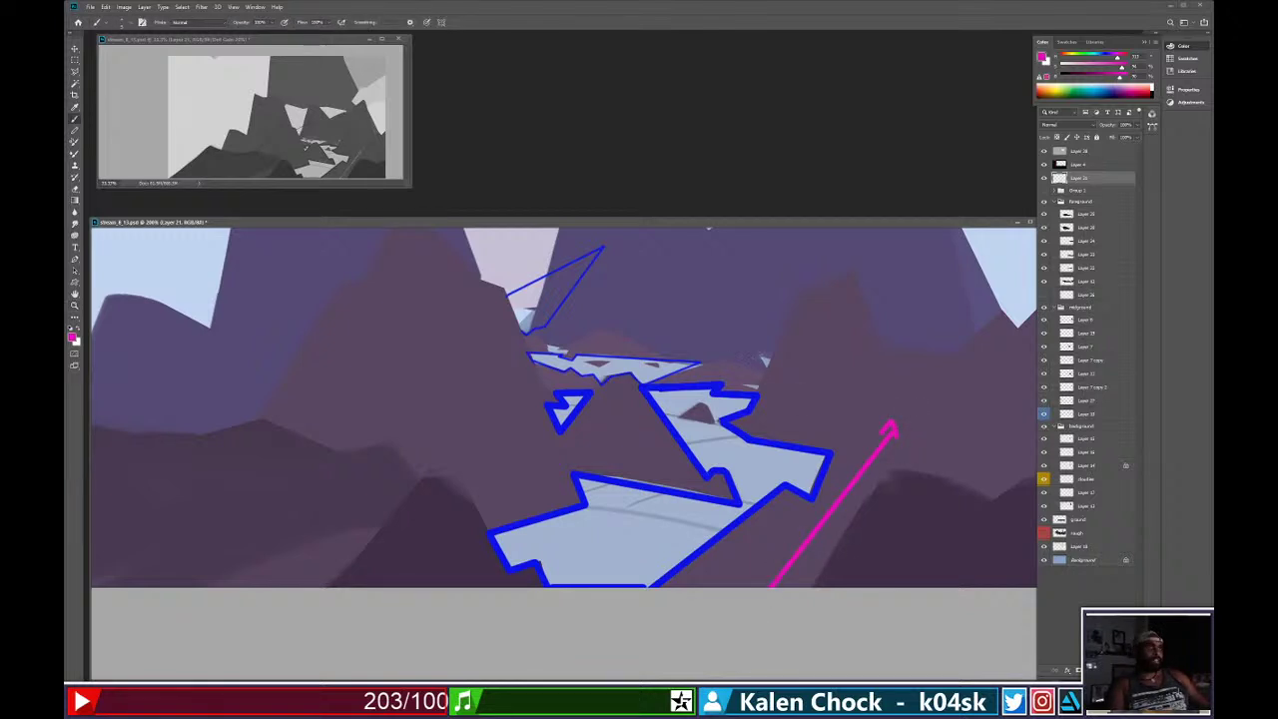
pyautogui.keyDown('shift'); pyautogui.click(599, 341); pyautogui.keyUp('shift')
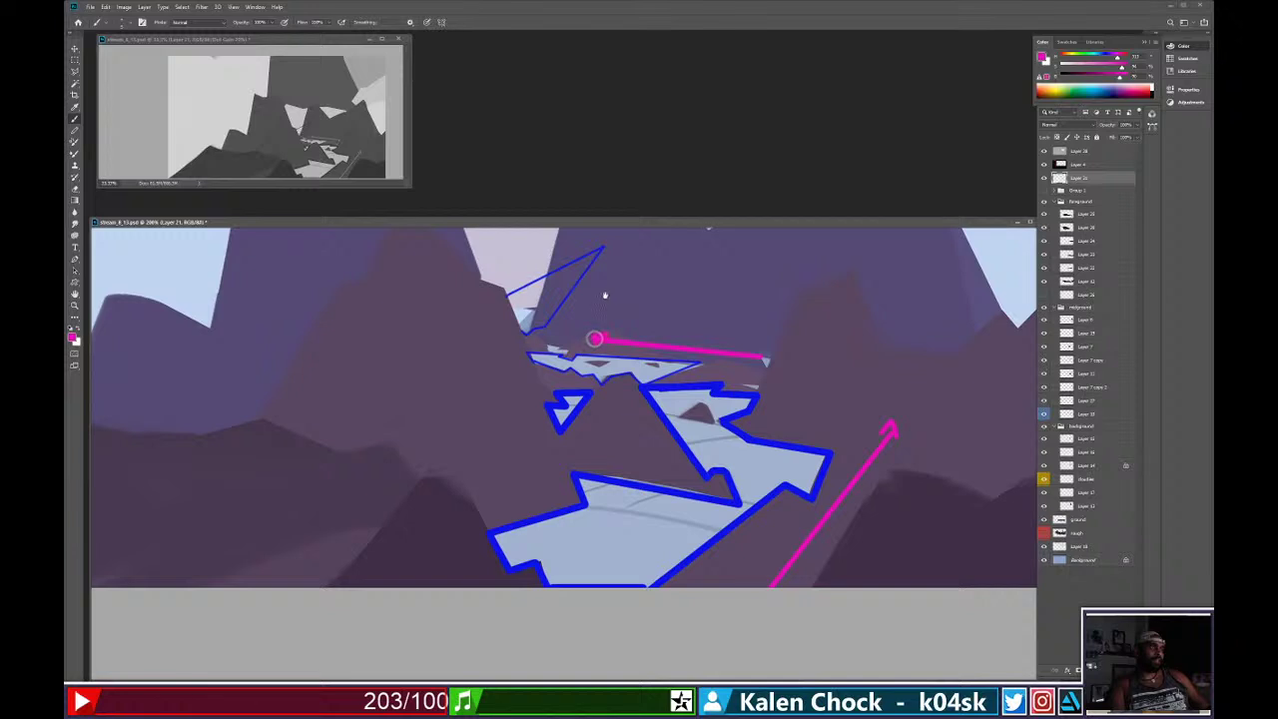
pyautogui.moveTo(605, 296); pyautogui.dragTo(647, 377)
pyautogui.moveTo(542, 363)
pyautogui.mouseDown()
pyautogui.moveTo(605, 322)
pyautogui.moveTo(565, 346)
pyautogui.mouseUp()
# Hide the grey frame and, on the right slope's layer, cover the pale scraps below the outlined plain with the slope's sampled purple.
pyautogui.press('z')
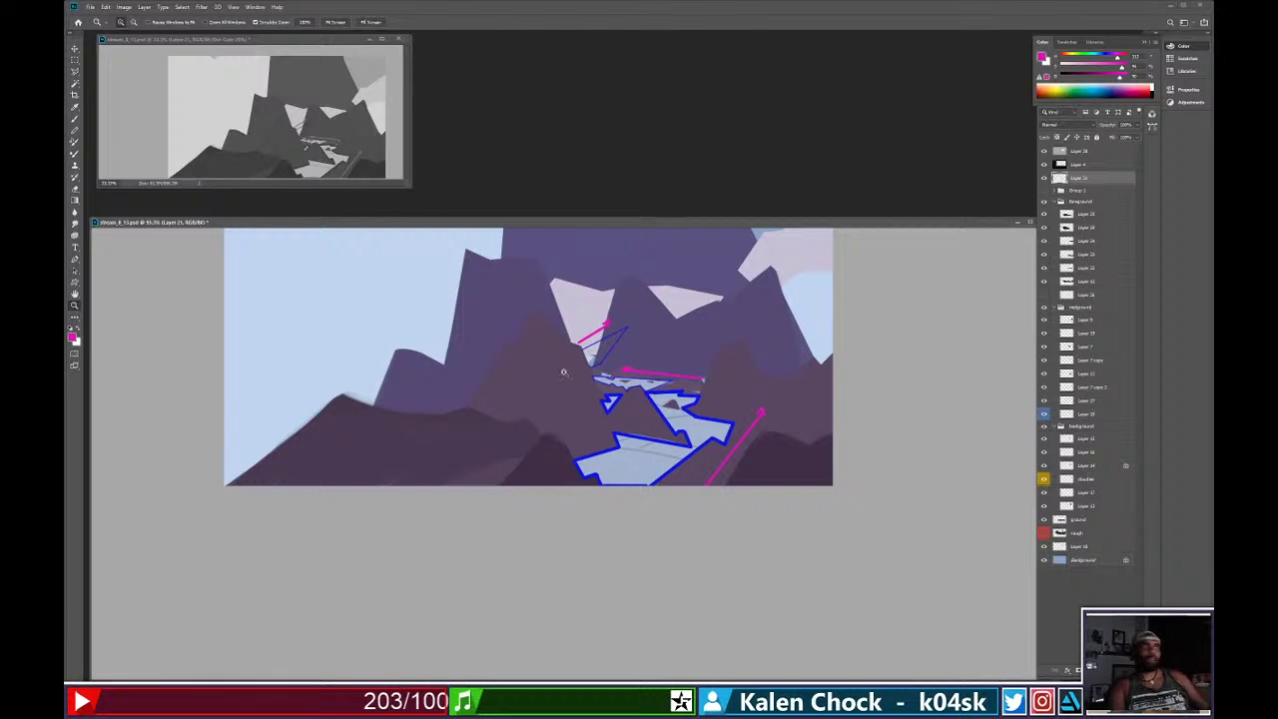
pyautogui.moveTo(646, 400); pyautogui.dragTo(616, 402)
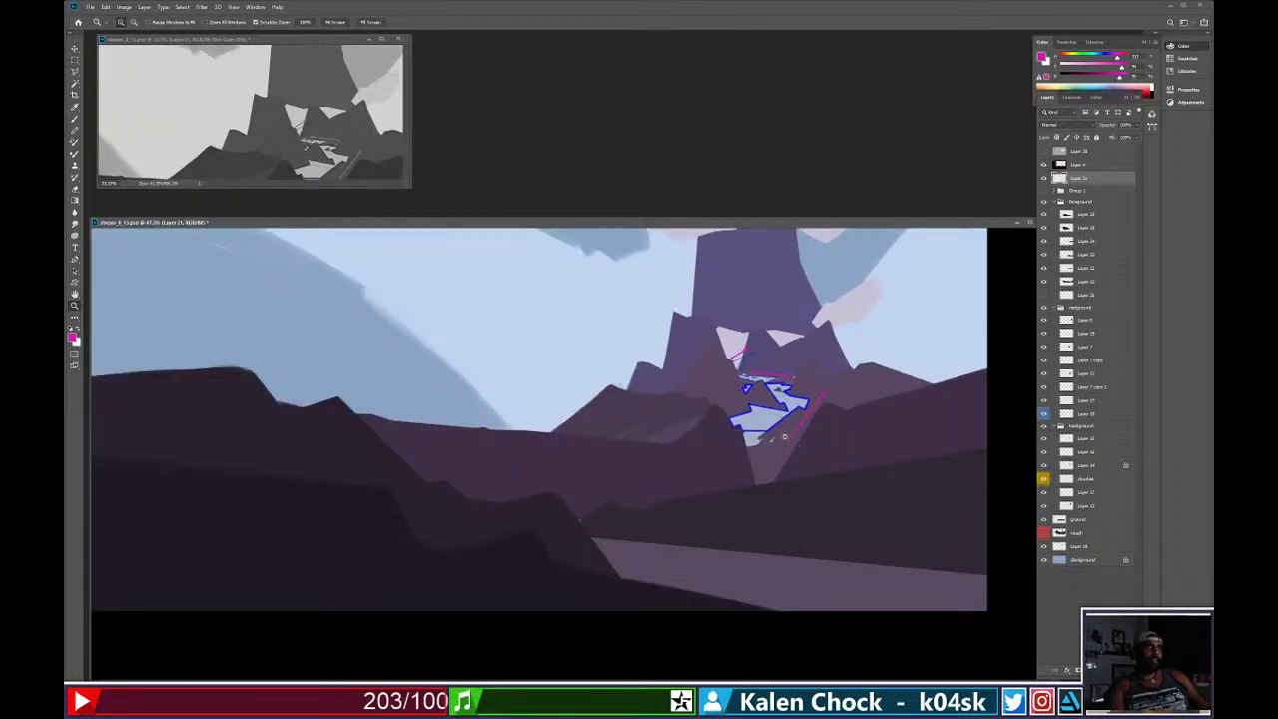
pyautogui.click(784, 436)
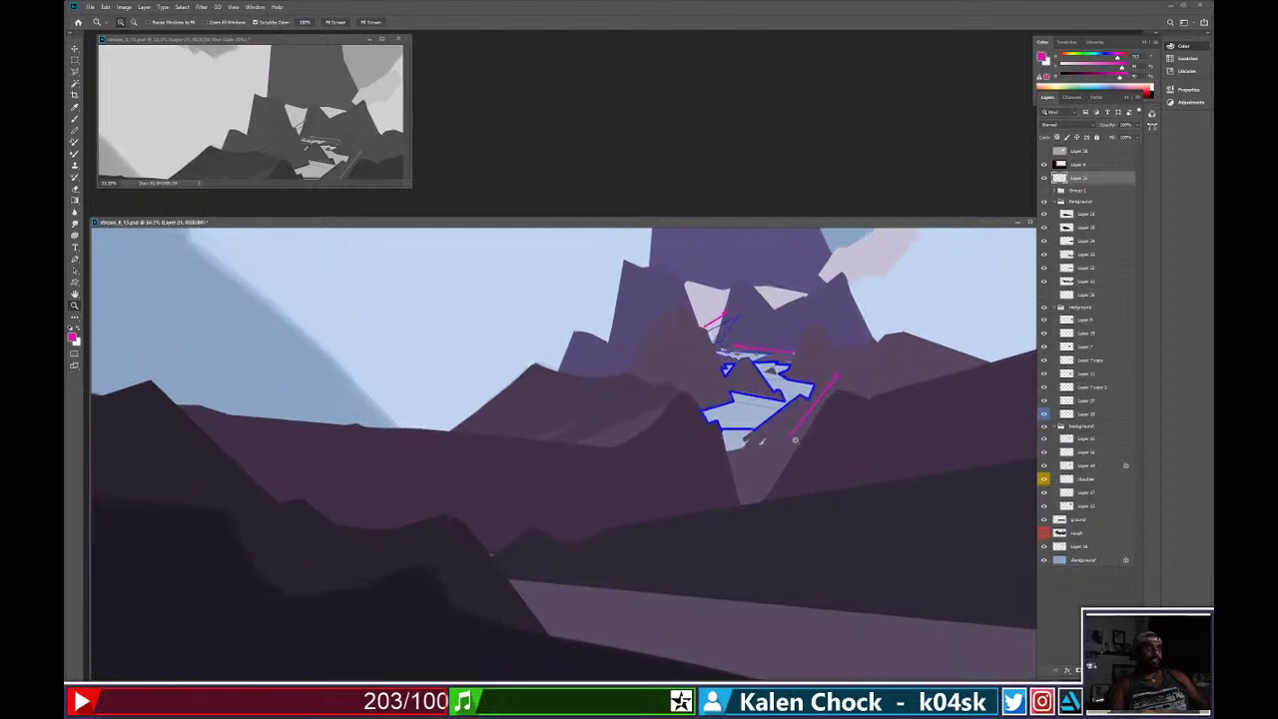
pyautogui.press('v')
pyautogui.keyDown('ctrl'); pyautogui.click(785, 445); pyautogui.keyUp('ctrl')
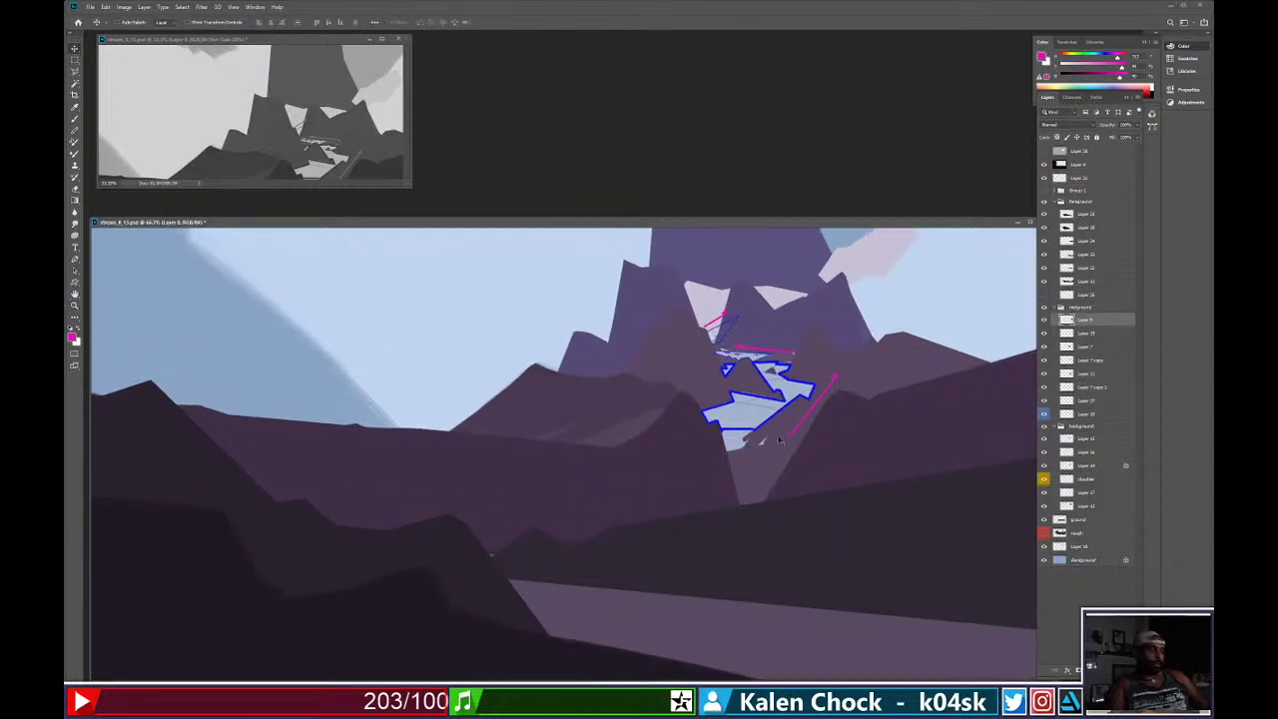
pyautogui.press('m')
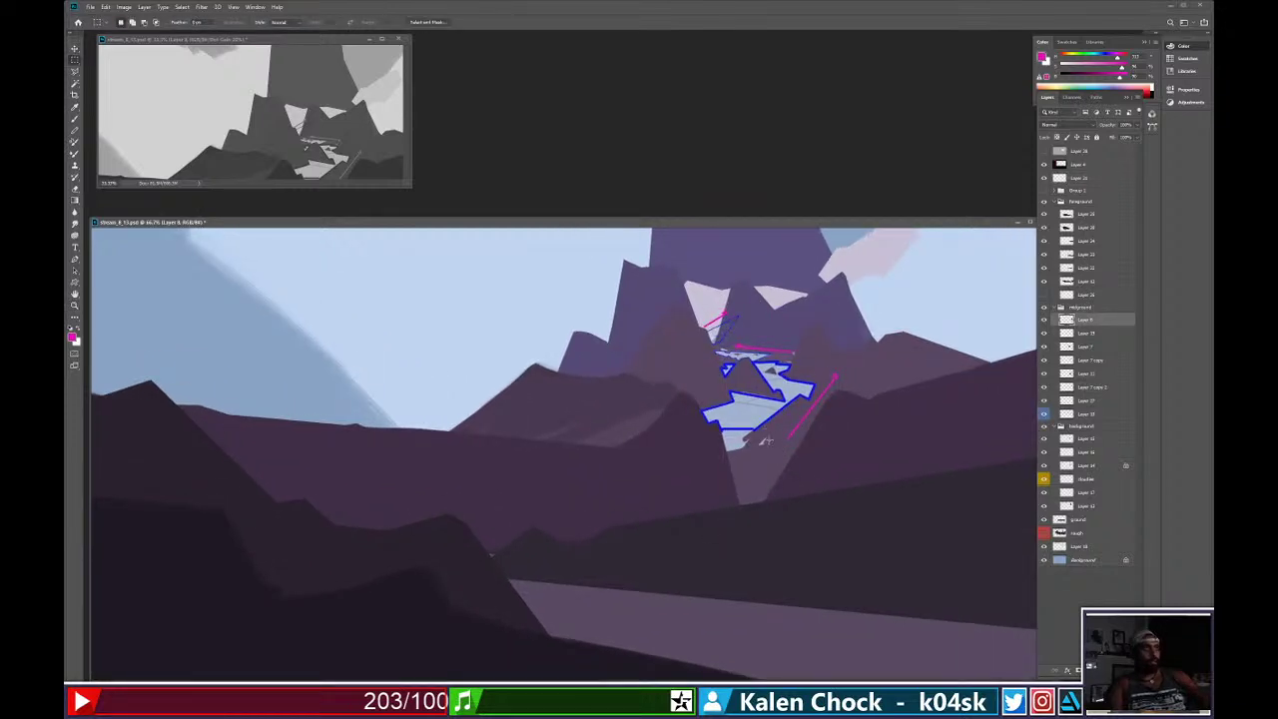
pyautogui.press('b')
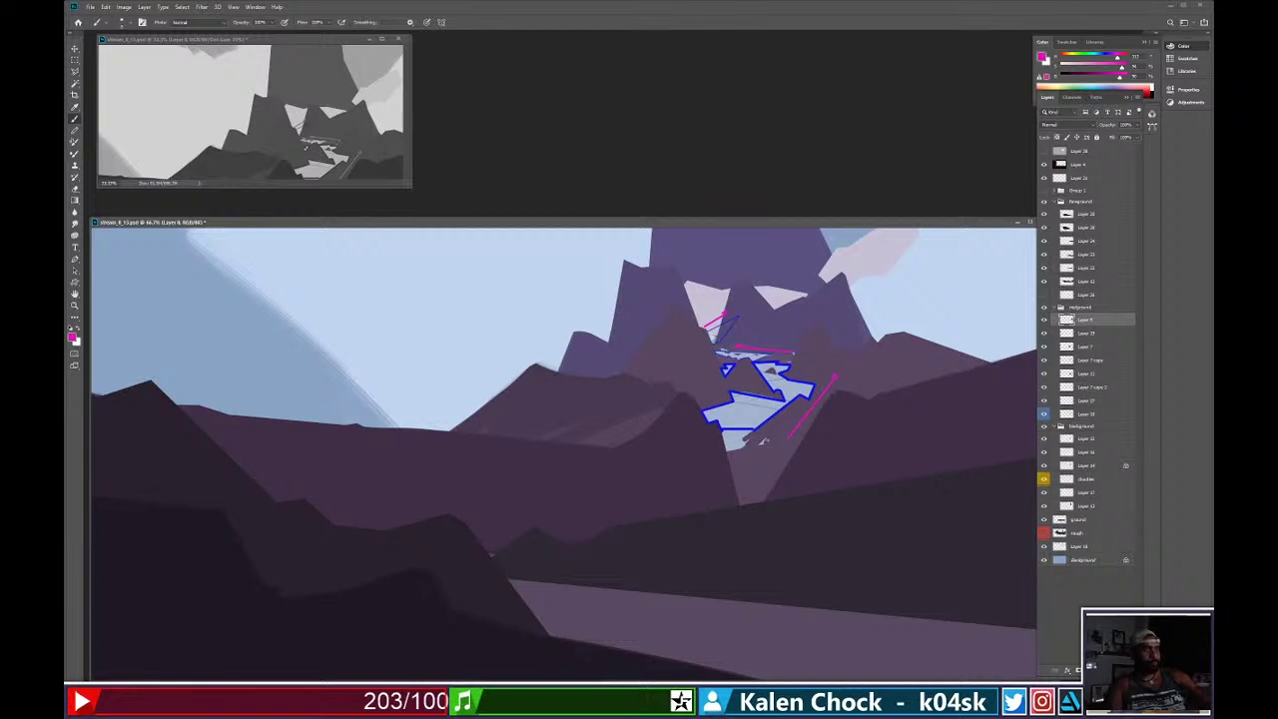
pyautogui.moveTo(777, 431)
pyautogui.mouseDown()
pyautogui.moveTo(739, 465)
pyautogui.moveTo(774, 425)
pyautogui.mouseUp()
pyautogui.hotkey('ctrl', 'z')
pyautogui.keyDown('alt'); pyautogui.click(779, 441); pyautogui.keyUp('alt')
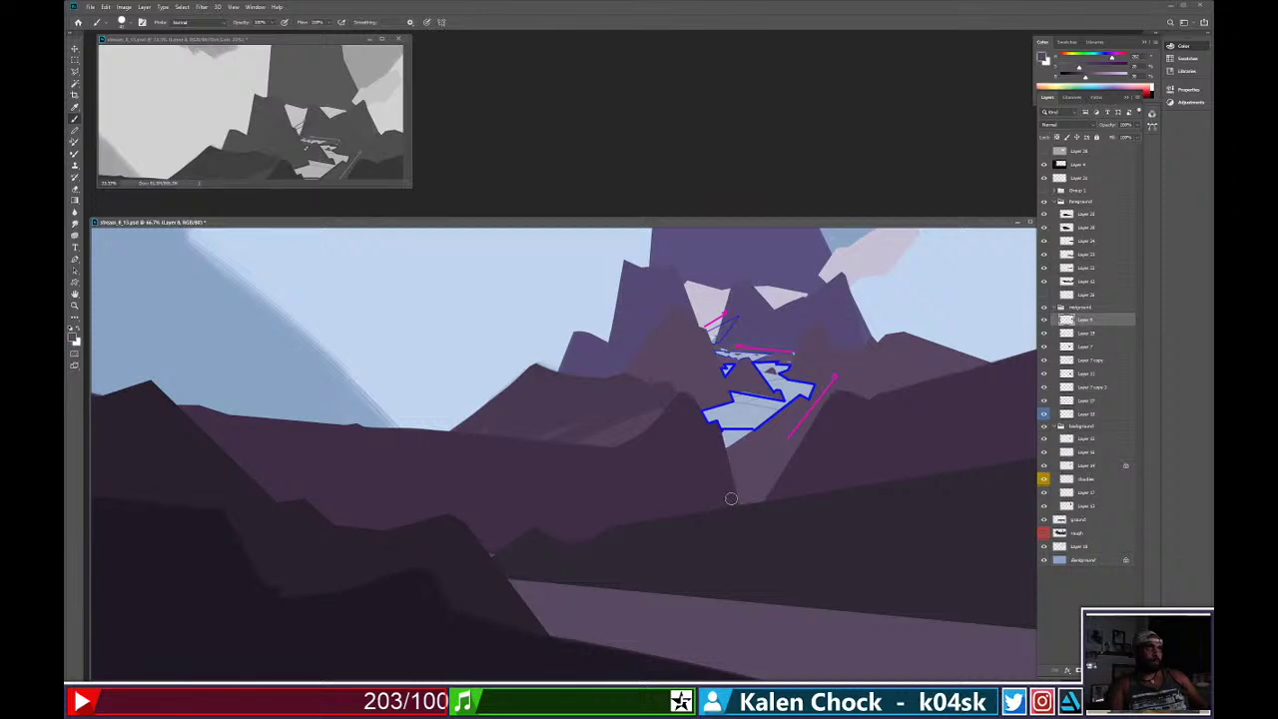
# Patch the foot of the valley with purple on Layer 7, and build up the front hill's peak with straight strokes on its own foreground layer.
pyautogui.keyDown('ctrl'); pyautogui.click(664, 386); pyautogui.keyUp('ctrl')
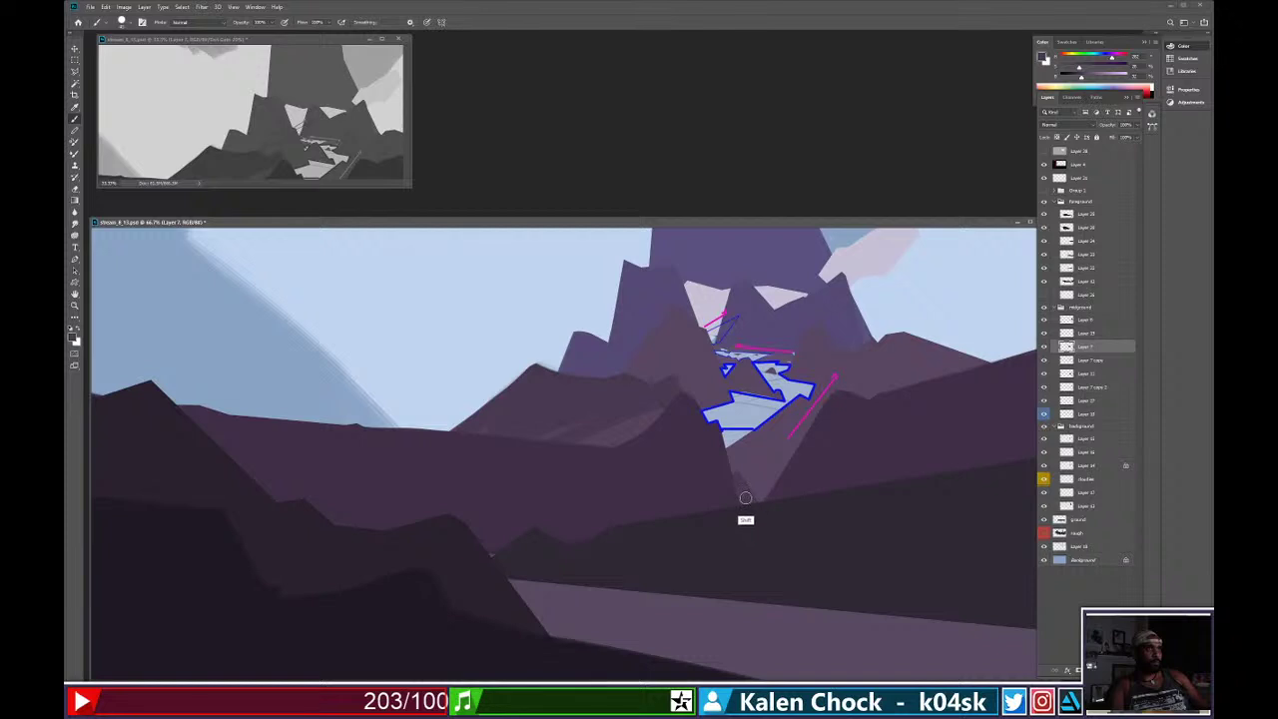
pyautogui.press('v')
pyautogui.click(706, 465)
pyautogui.press('b')
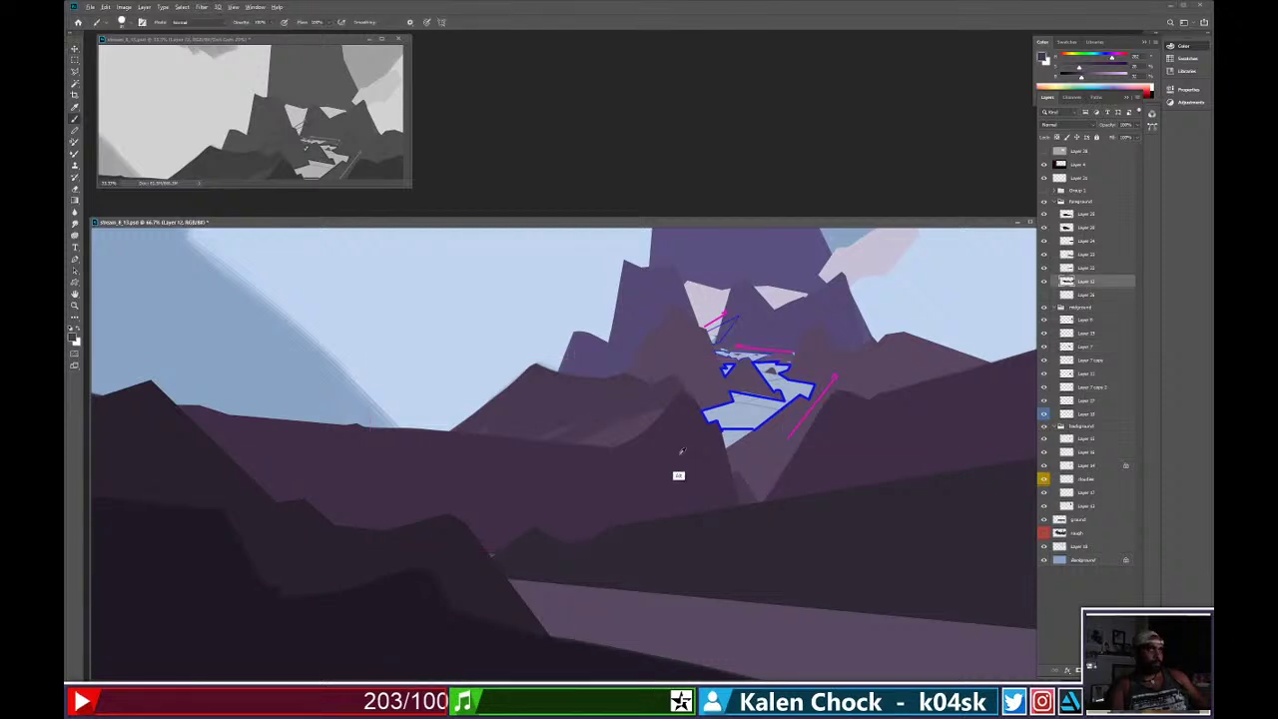
pyautogui.keyDown('shift'); pyautogui.click(626, 458); pyautogui.keyUp('shift')
pyautogui.keyDown('shift'); pyautogui.click(648, 441); pyautogui.keyUp('shift')
pyautogui.keyDown('shift'); pyautogui.click(676, 401); pyautogui.keyUp('shift')
pyautogui.keyDown('shift'); pyautogui.click(692, 391); pyautogui.keyUp('shift')
# Erase along the front hill's left shoulder in straight segments to sharpen the edge up to its peak.
pyautogui.press('e')
pyautogui.press('shift')
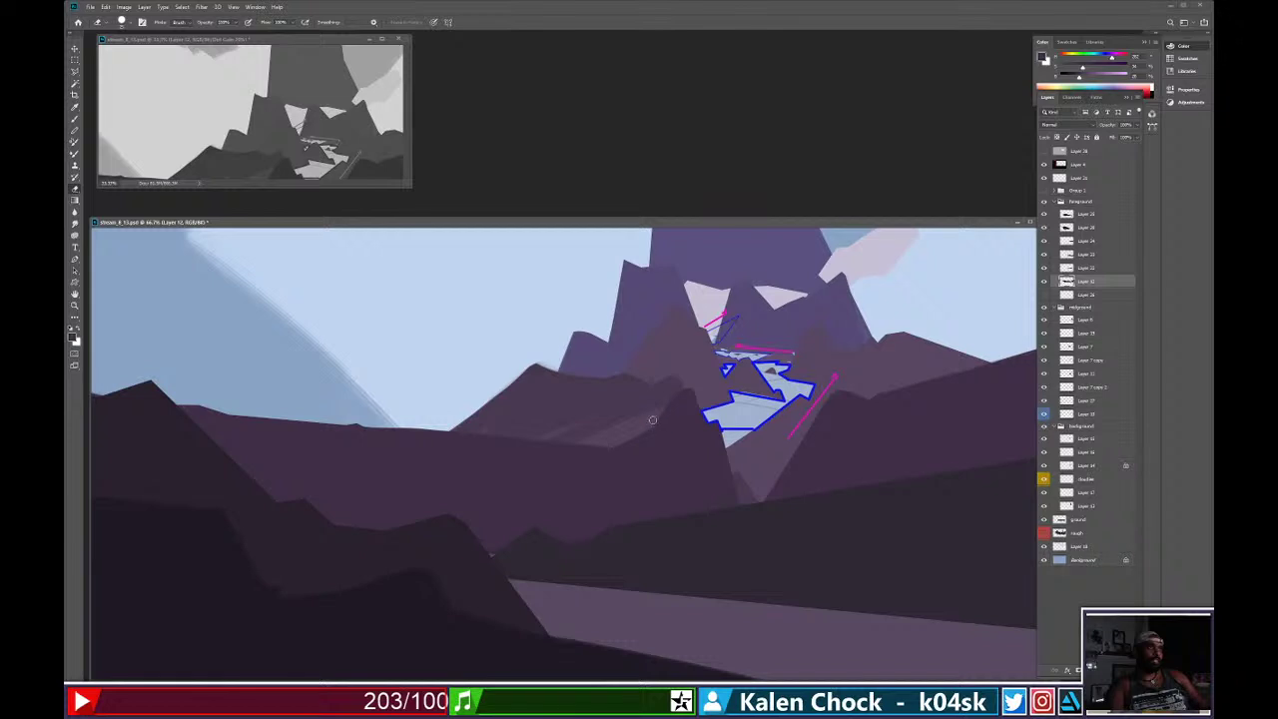
pyautogui.keyDown('shift'); pyautogui.click(617, 442); pyautogui.keyUp('shift')
pyautogui.keyDown('shift'); pyautogui.click(645, 428); pyautogui.keyUp('shift')
pyautogui.keyDown('shift'); pyautogui.click(675, 389); pyautogui.keyUp('shift')
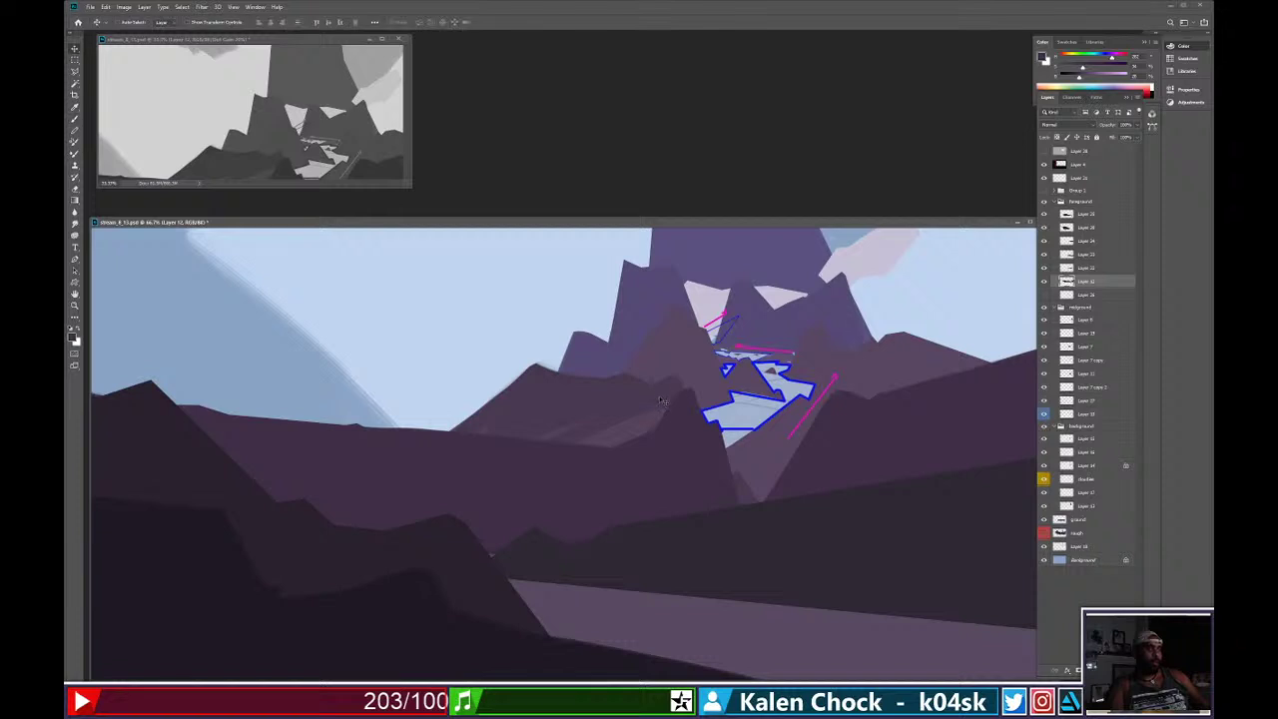
# Move Layer 7 to the front of the midground group and paint over the pale streaks on the left slope.
pyautogui.press('v')
pyautogui.keyDown('ctrl'); pyautogui.click(666, 402); pyautogui.keyUp('ctrl')
pyautogui.moveTo(1067, 346); pyautogui.dragTo(1071, 320)
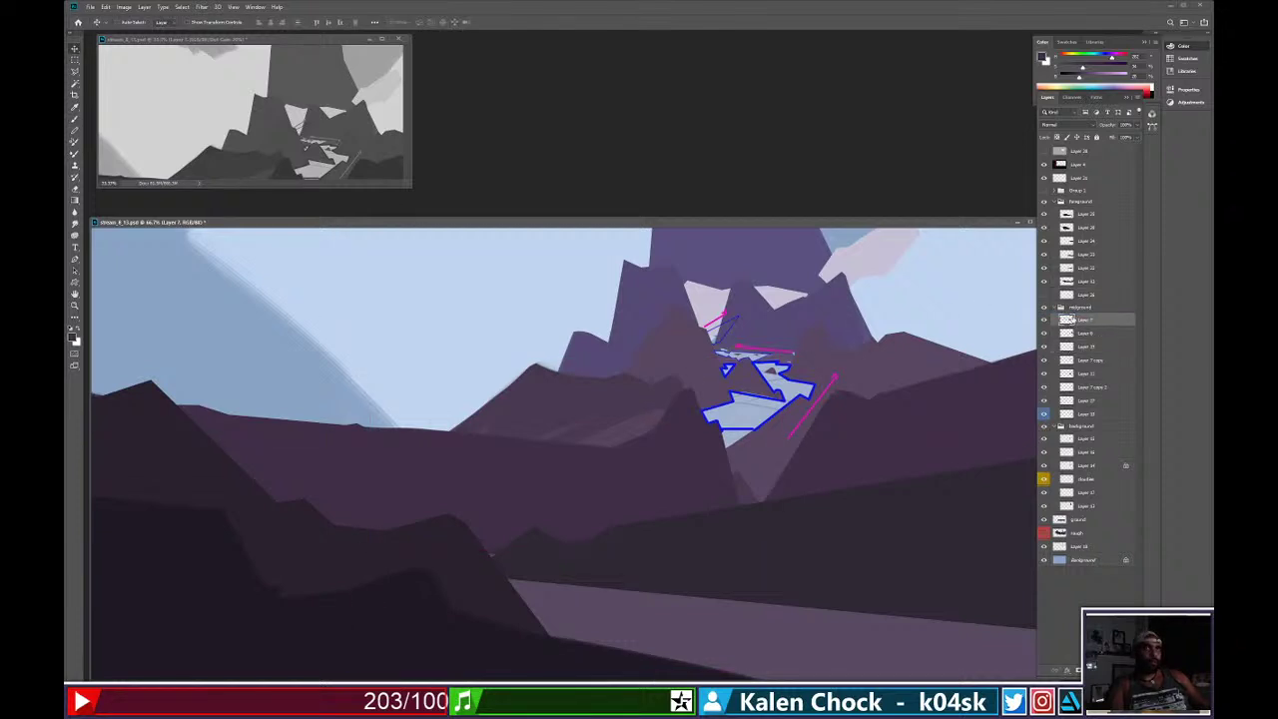
pyautogui.hotkey('alt', 'space')
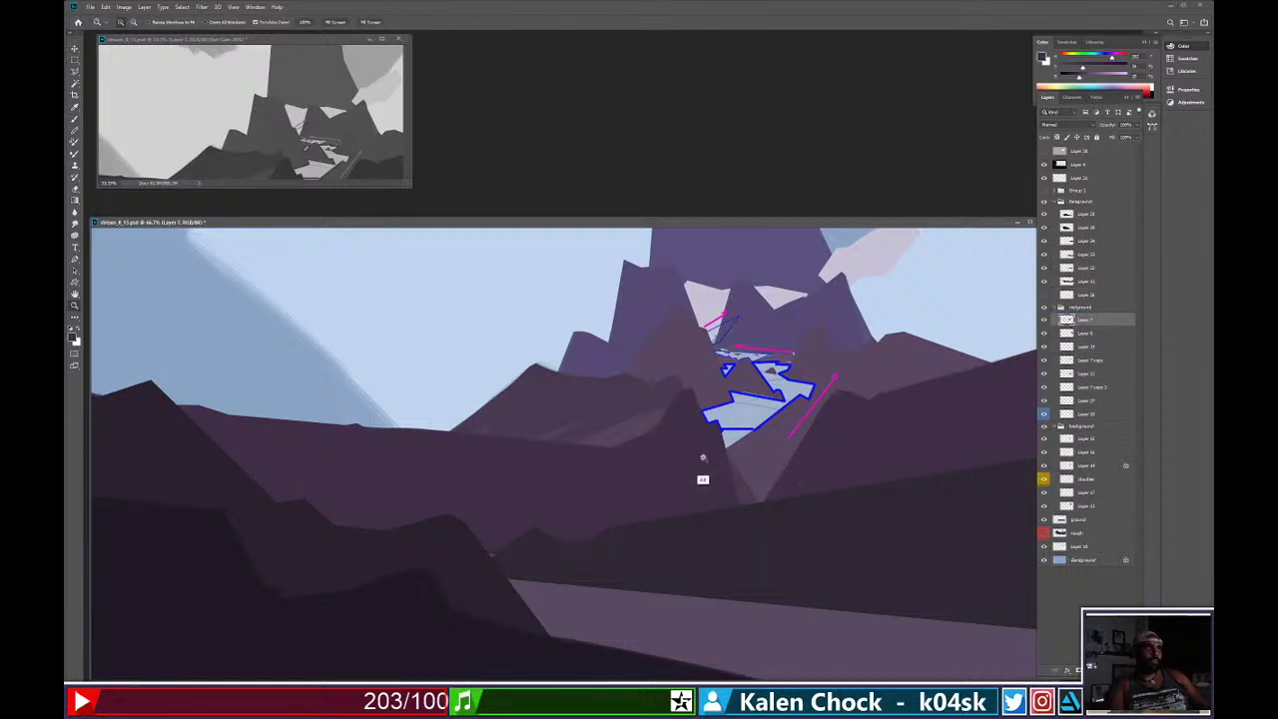
pyautogui.moveTo(702, 456); pyautogui.dragTo(669, 451)
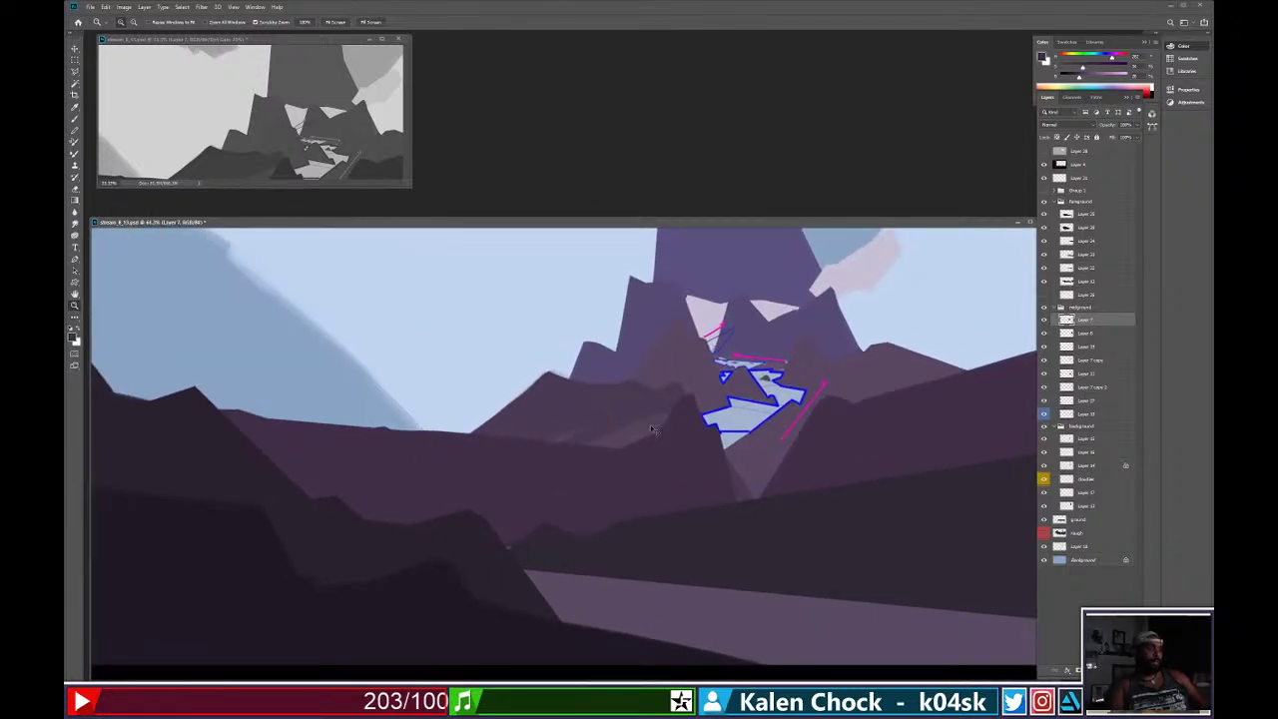
pyautogui.press('b')
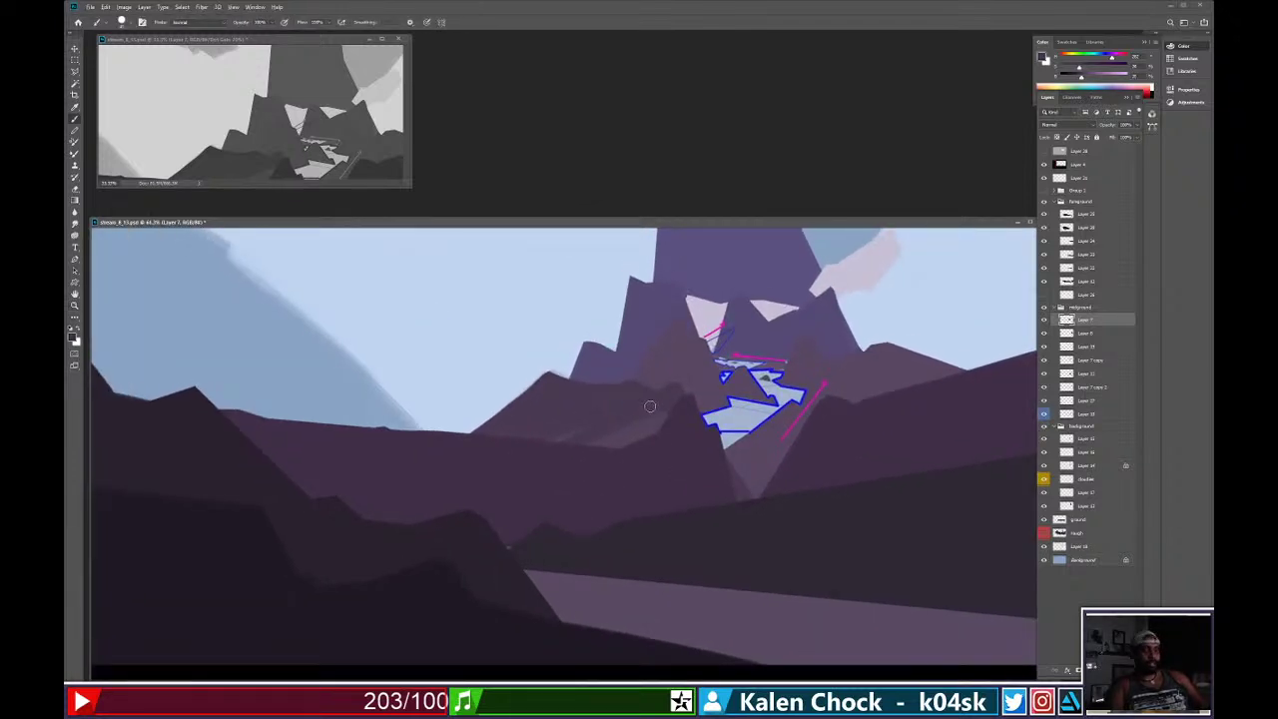
pyautogui.press('/')
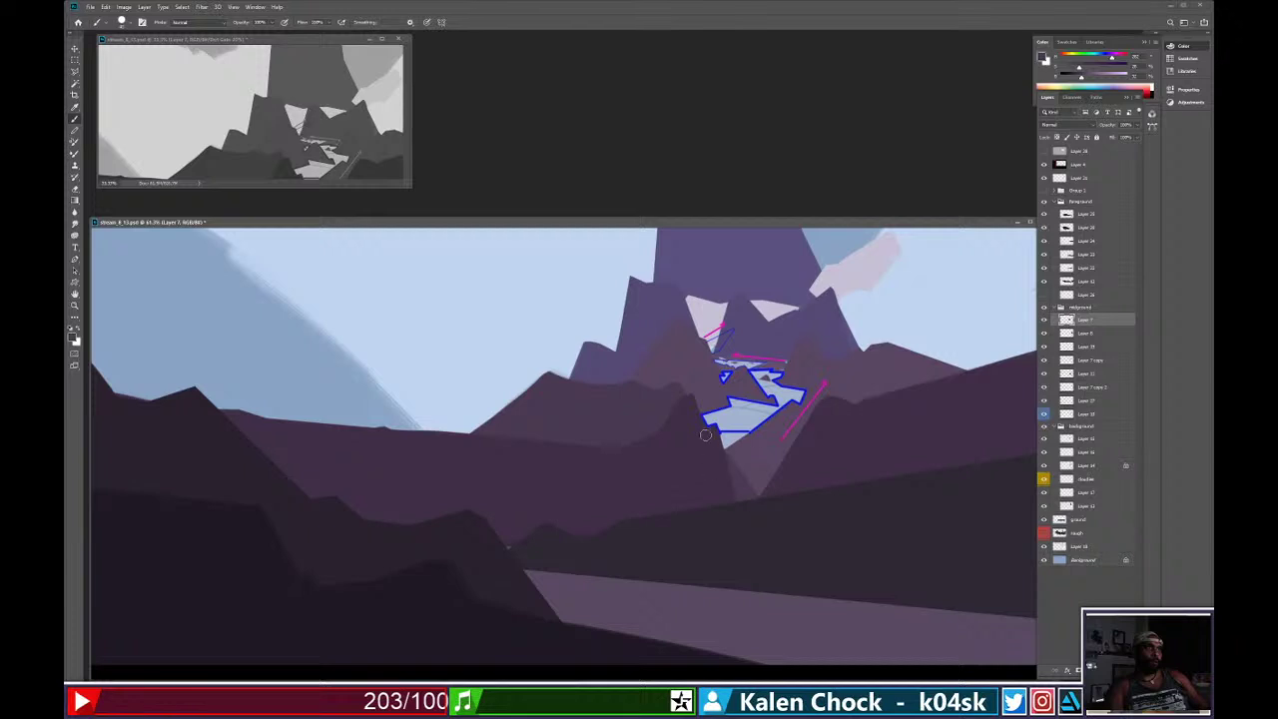
pyautogui.press('e')
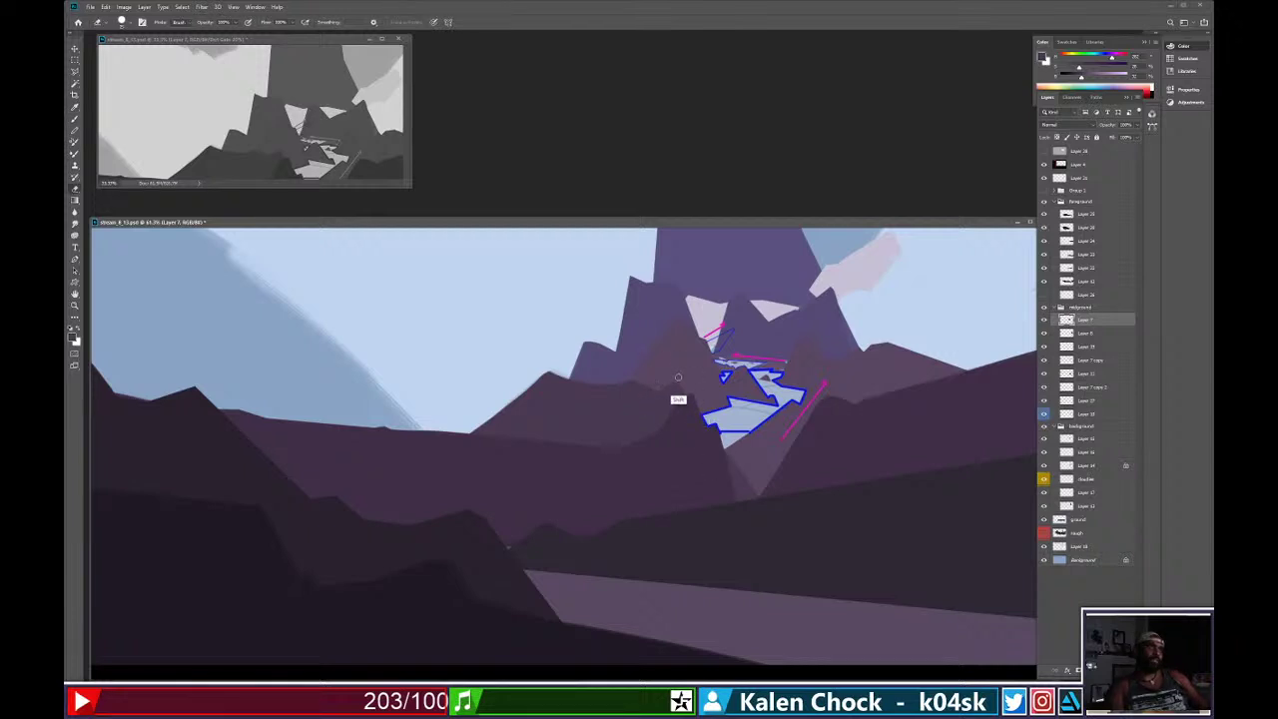
# Fill a polygonal selection on Layer 7 with the slope purple to raise a straight ridge behind the front hill's peak.
pyautogui.press('w')
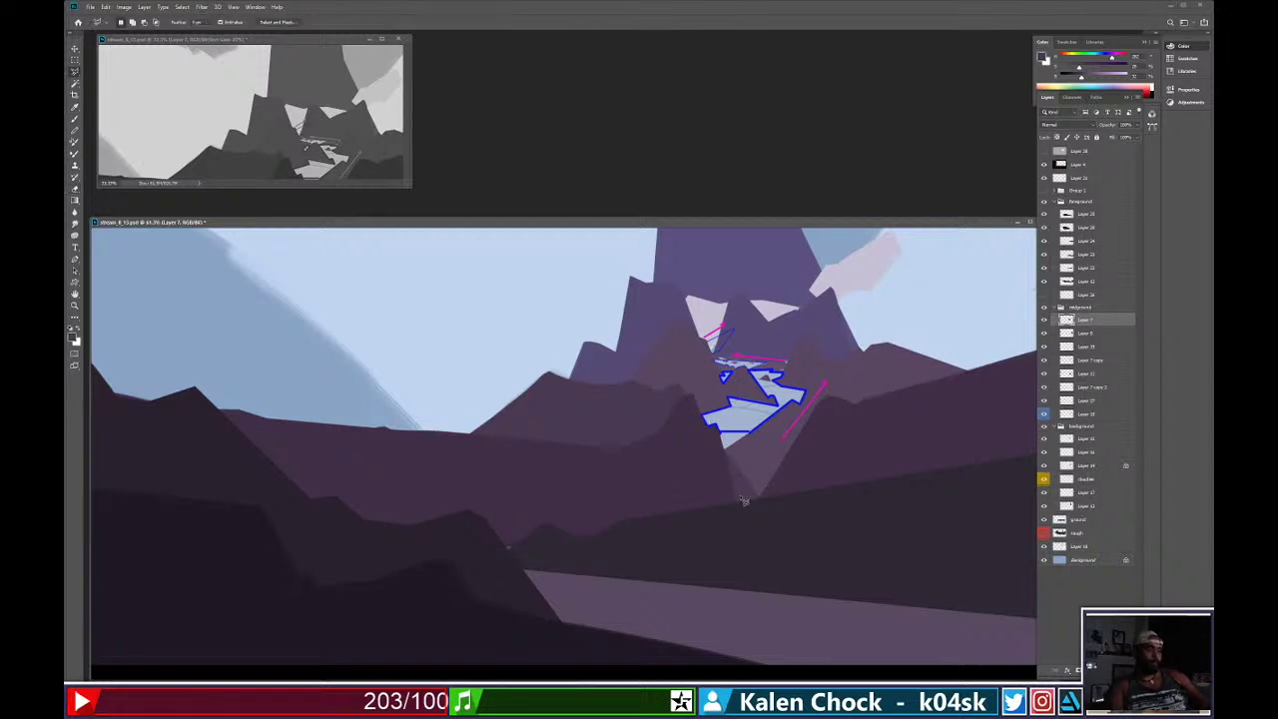
pyautogui.click(759, 500)
pyautogui.doubleClick(591, 384)
pyautogui.hotkey('alt', 'BackSpace')
pyautogui.hotkey('ctrl', 'd')
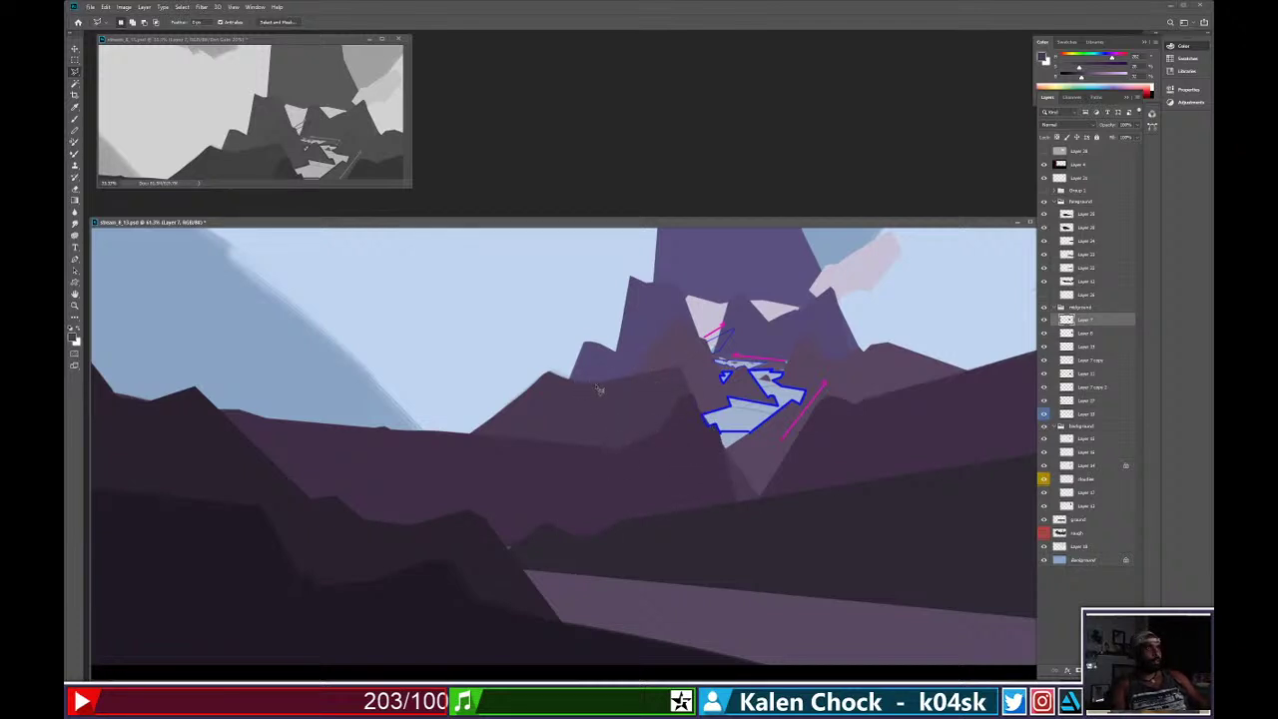
# Extend the left slope toward the sky by filling a polygonal selection along its lower left end with the slope purple.
pyautogui.click(491, 401)
pyautogui.click(414, 430)
pyautogui.click(545, 455)
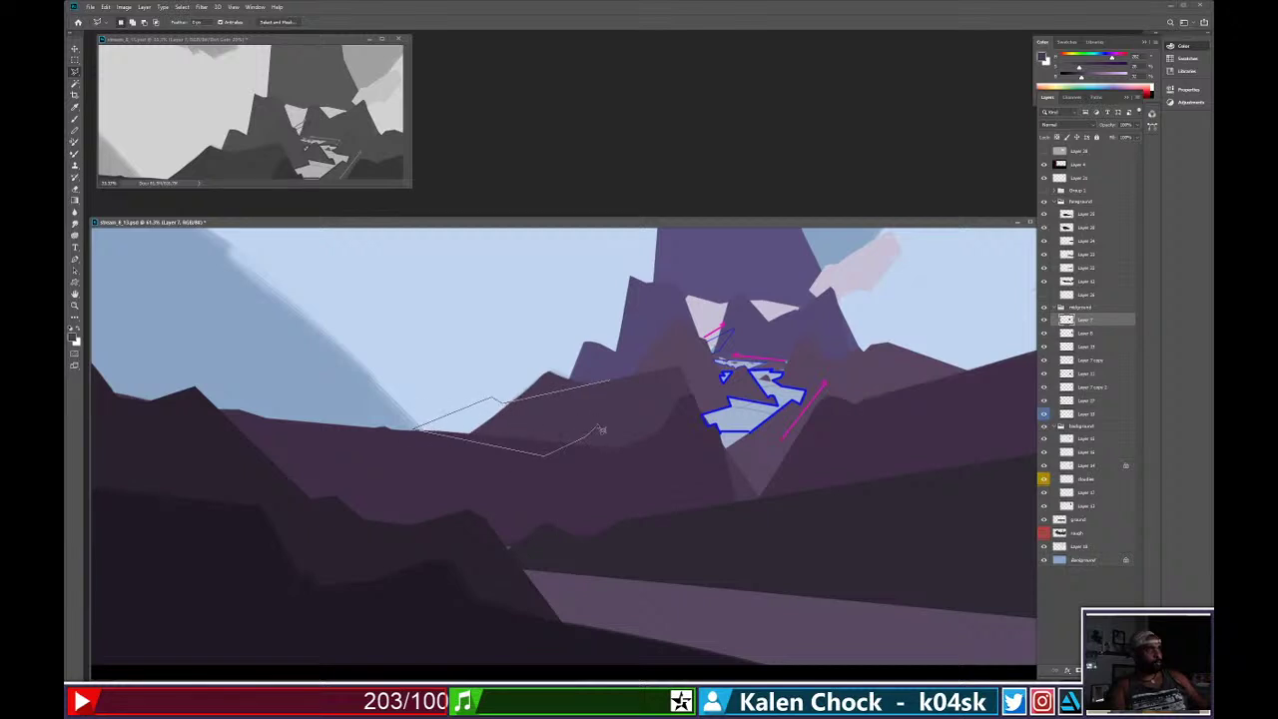
pyautogui.click(589, 431)
pyautogui.press('Escape')
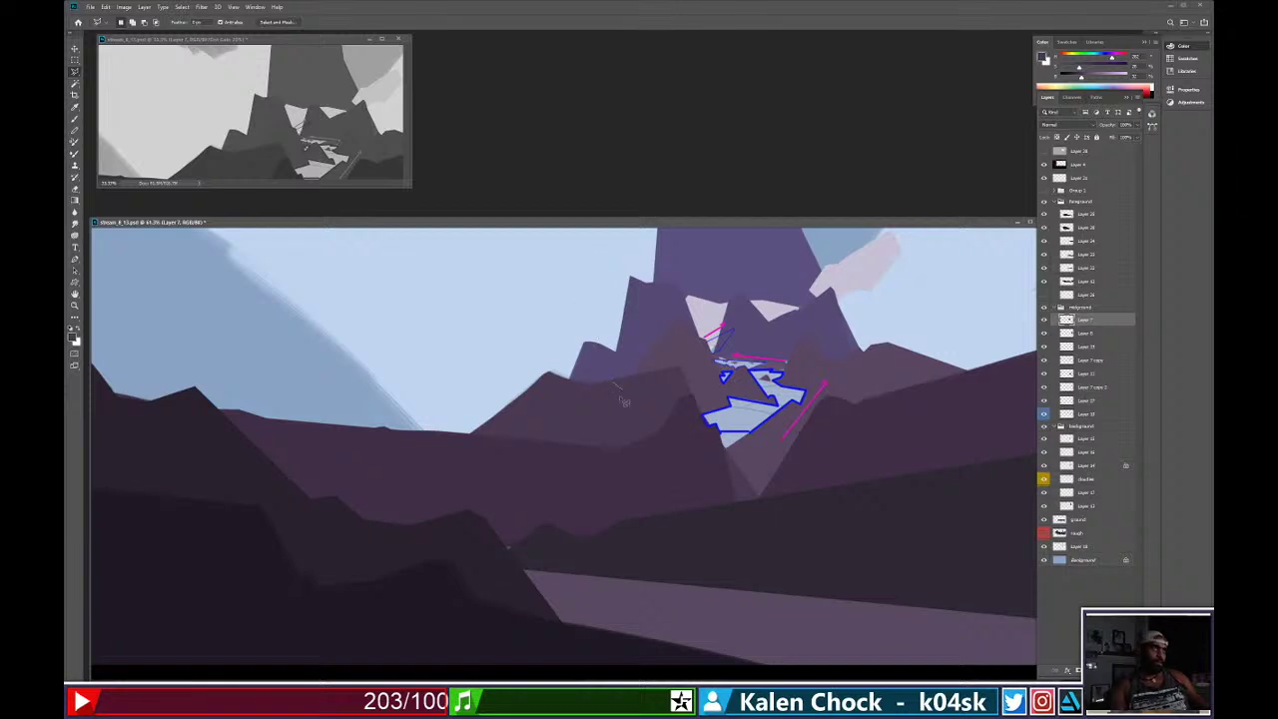
pyautogui.hotkey('ctrl', 'z')
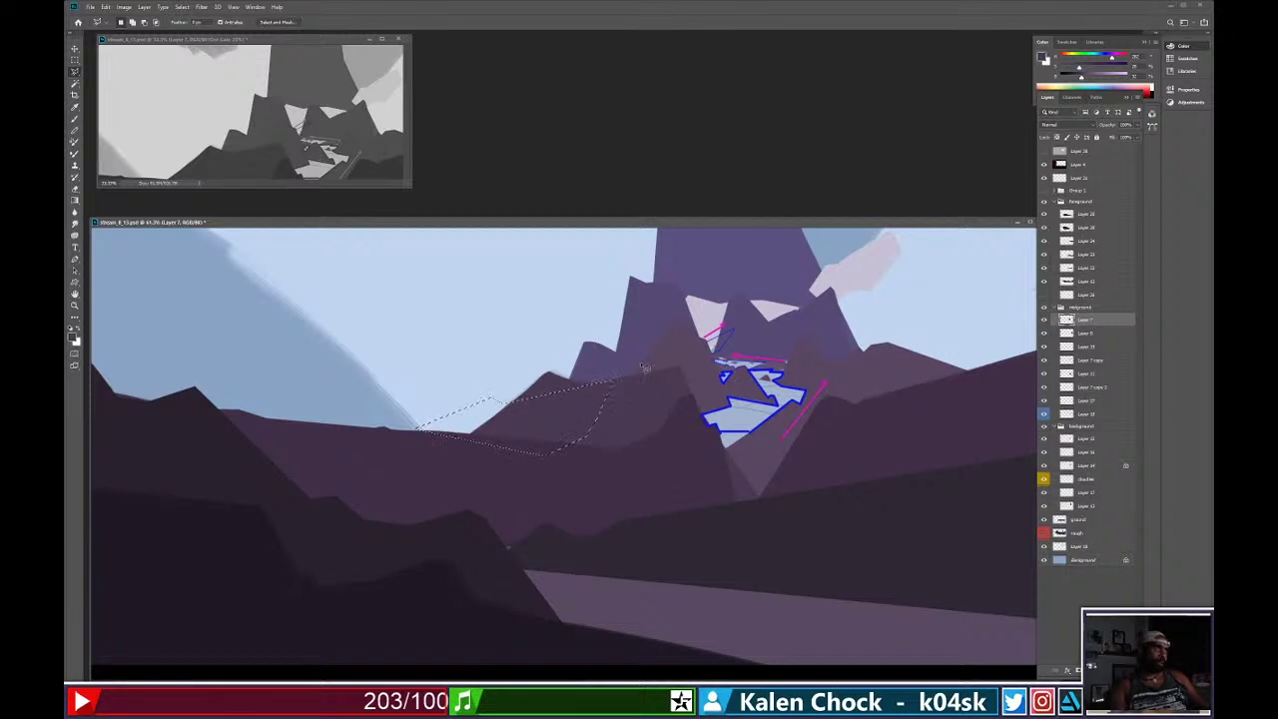
pyautogui.hotkey('alt', 'BackSpace')
pyautogui.hotkey('ctrl', 'd')
# Erase the rounded hump above the left slope to leave a straight ridge line, trimming the extension's upper edge.
pyautogui.press('e')
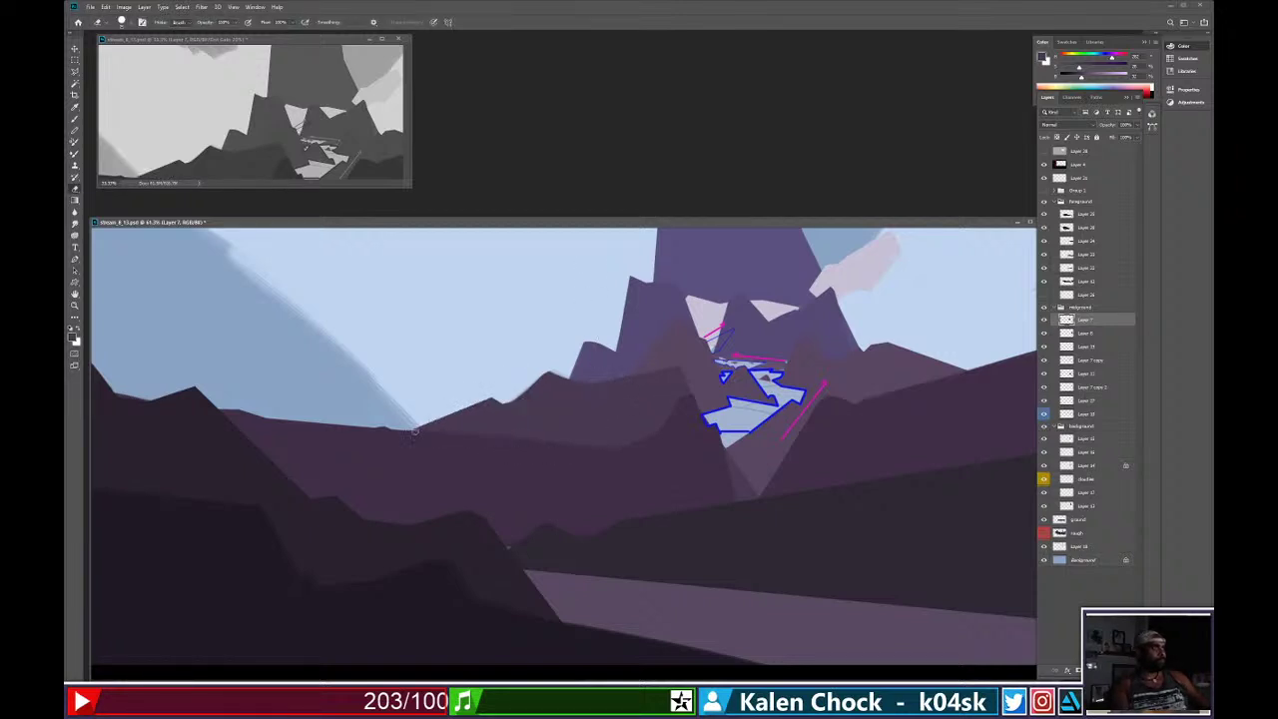
pyautogui.keyDown('shift'); pyautogui.click(502, 397); pyautogui.keyUp('shift')
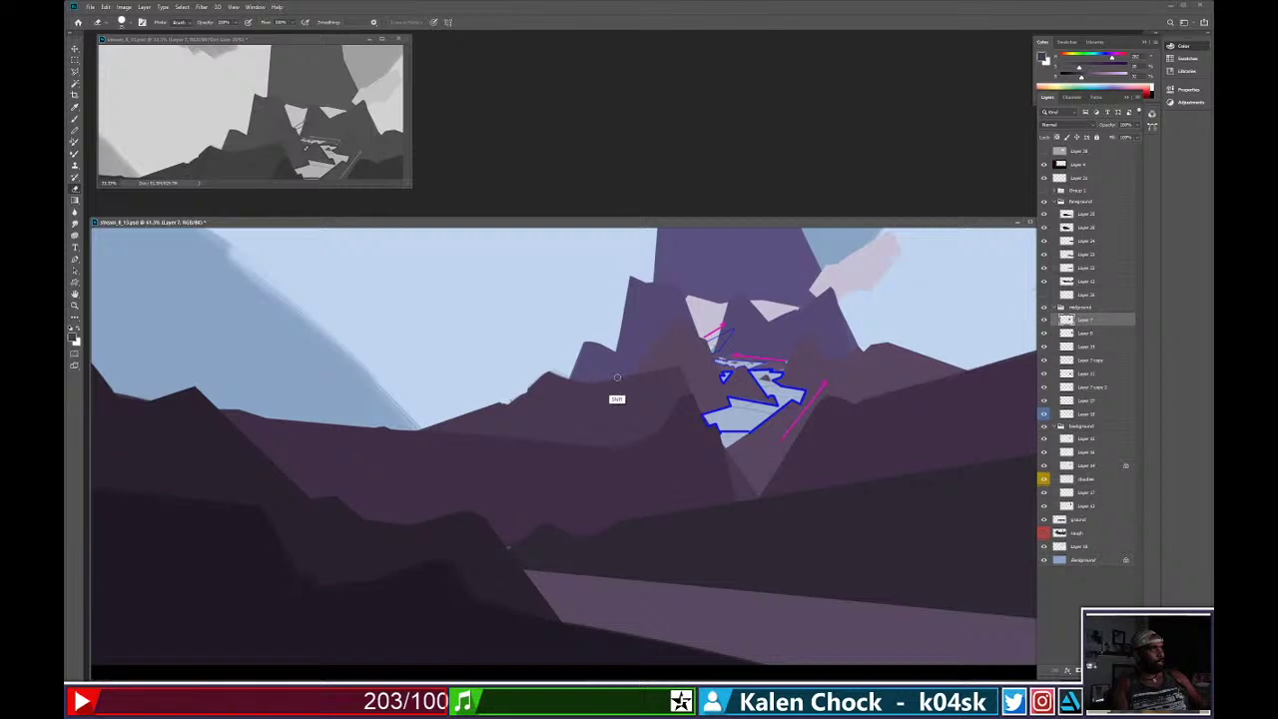
pyautogui.keyDown('shift'); pyautogui.click(609, 380); pyautogui.keyUp('shift')
pyautogui.moveTo(531, 389); pyautogui.dragTo(560, 386)
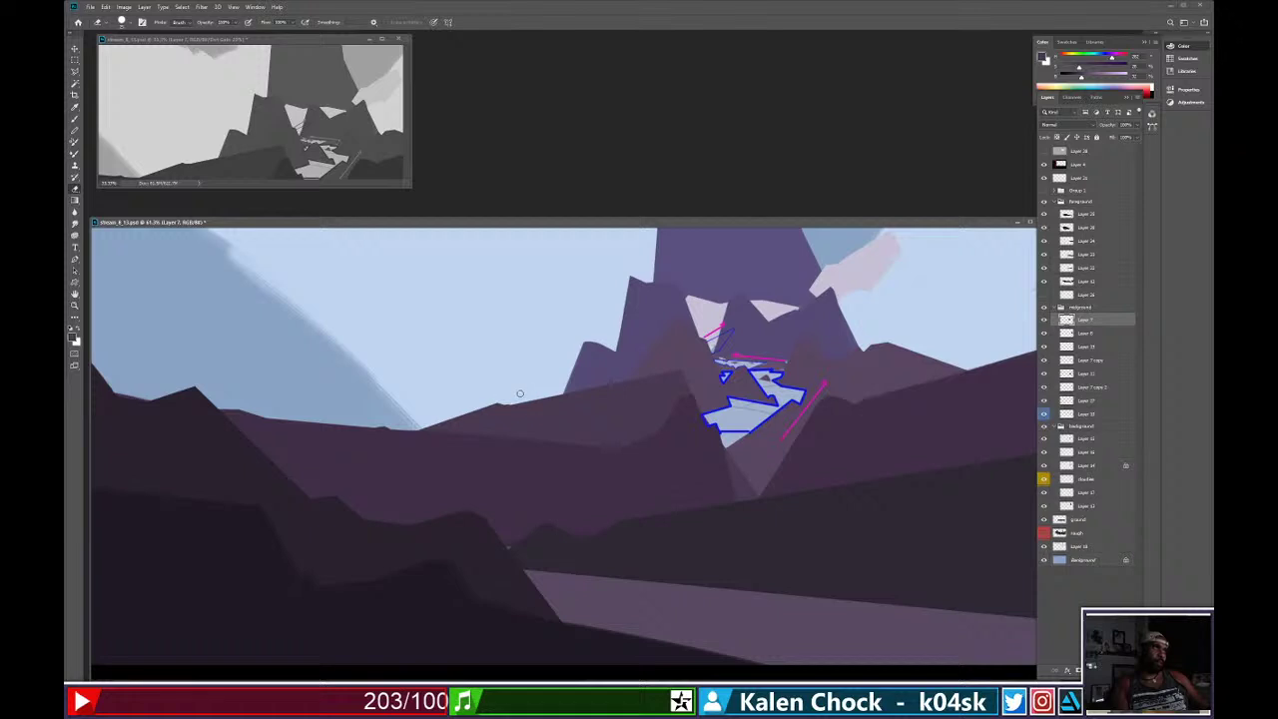
# Select a polygon along the whole ridge and paint it purple to lengthen the slope's left tail over the skyline.
pyautogui.press('l')
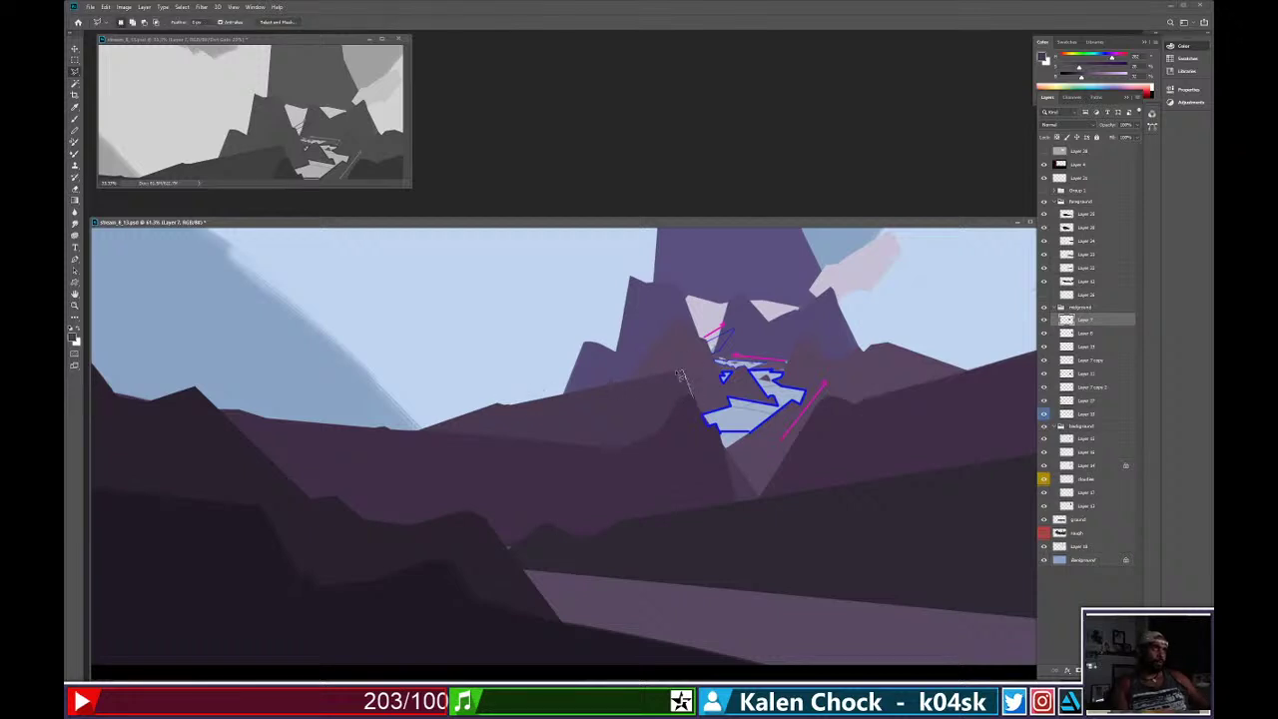
pyautogui.click(683, 373)
pyautogui.click(501, 403)
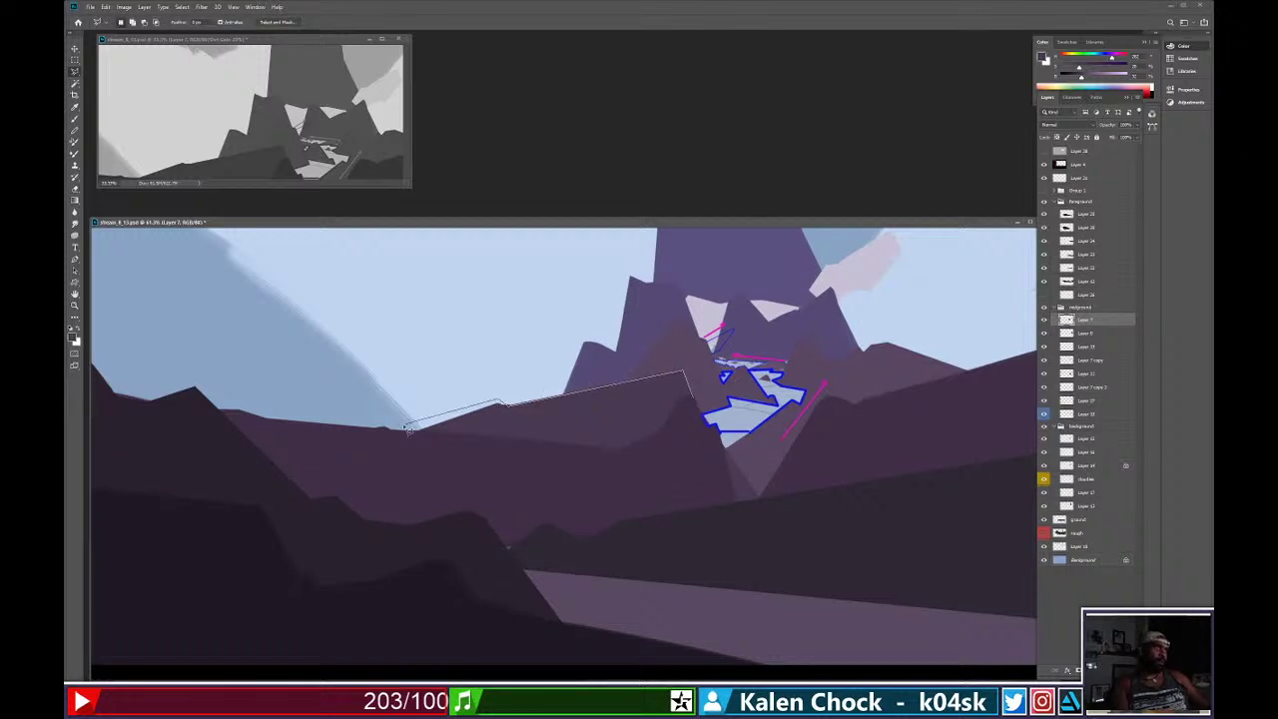
pyautogui.click(340, 434)
pyautogui.click(493, 452)
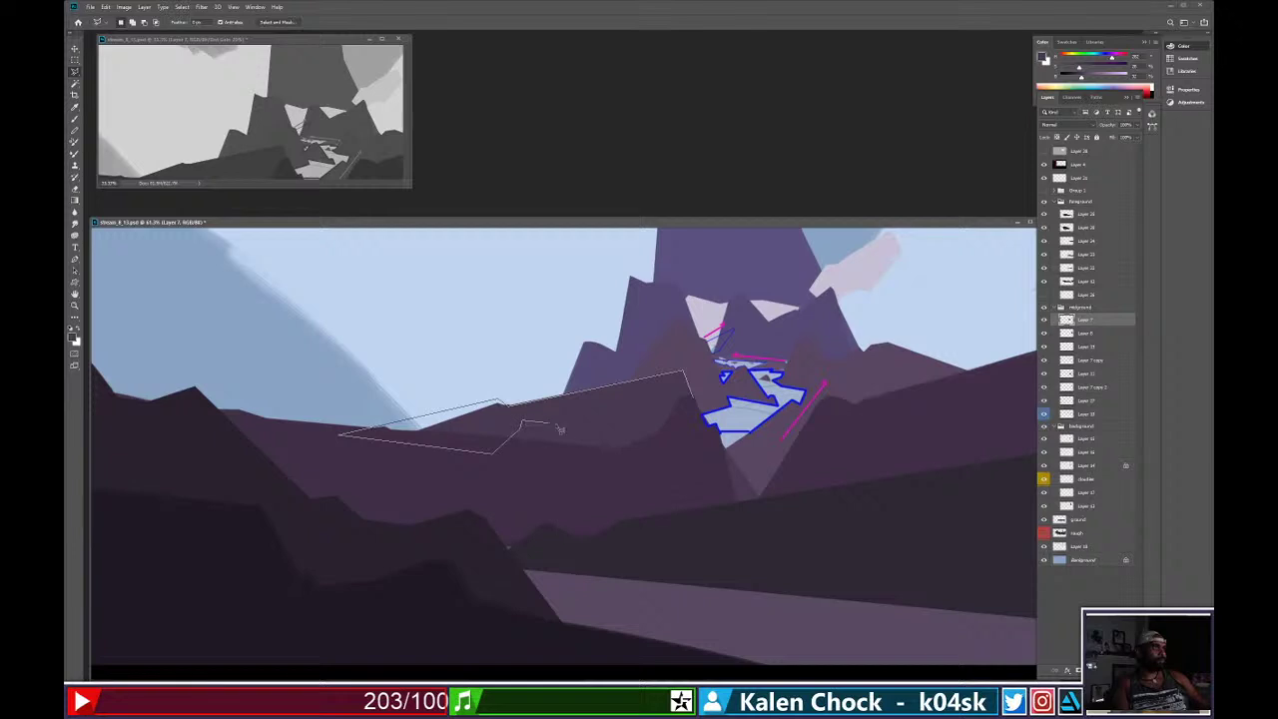
pyautogui.doubleClick(687, 405)
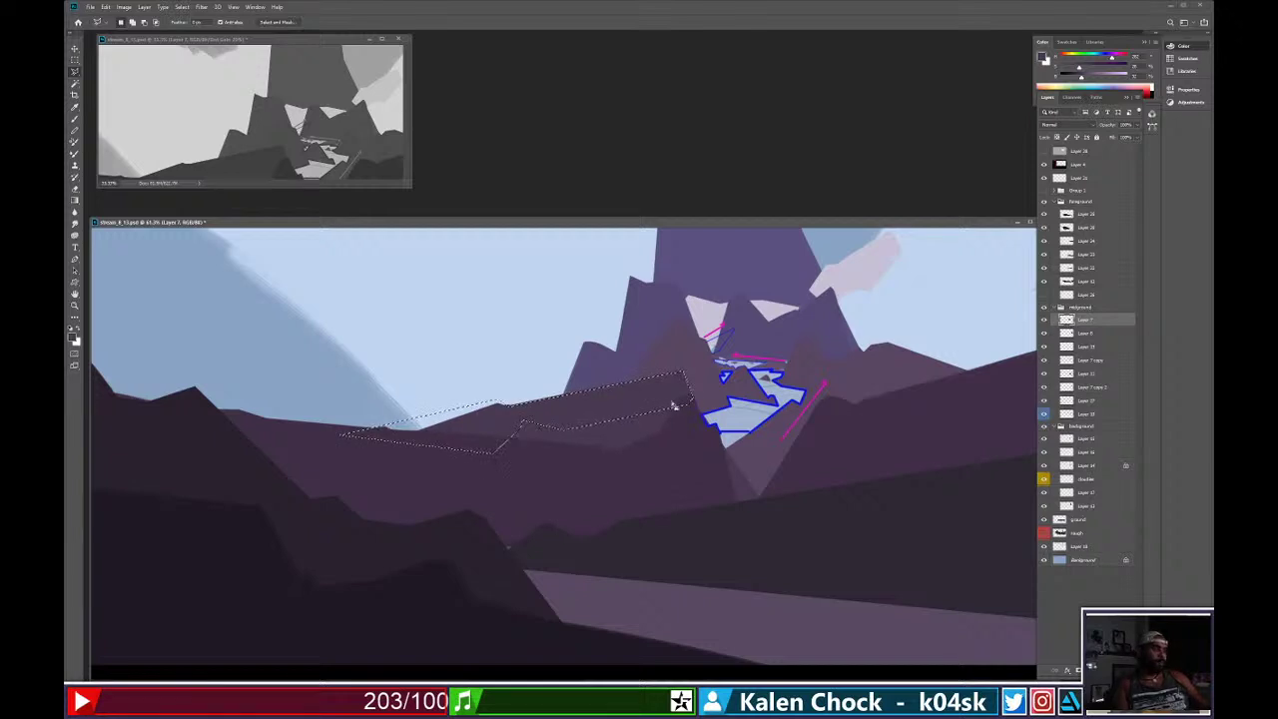
pyautogui.press('b')
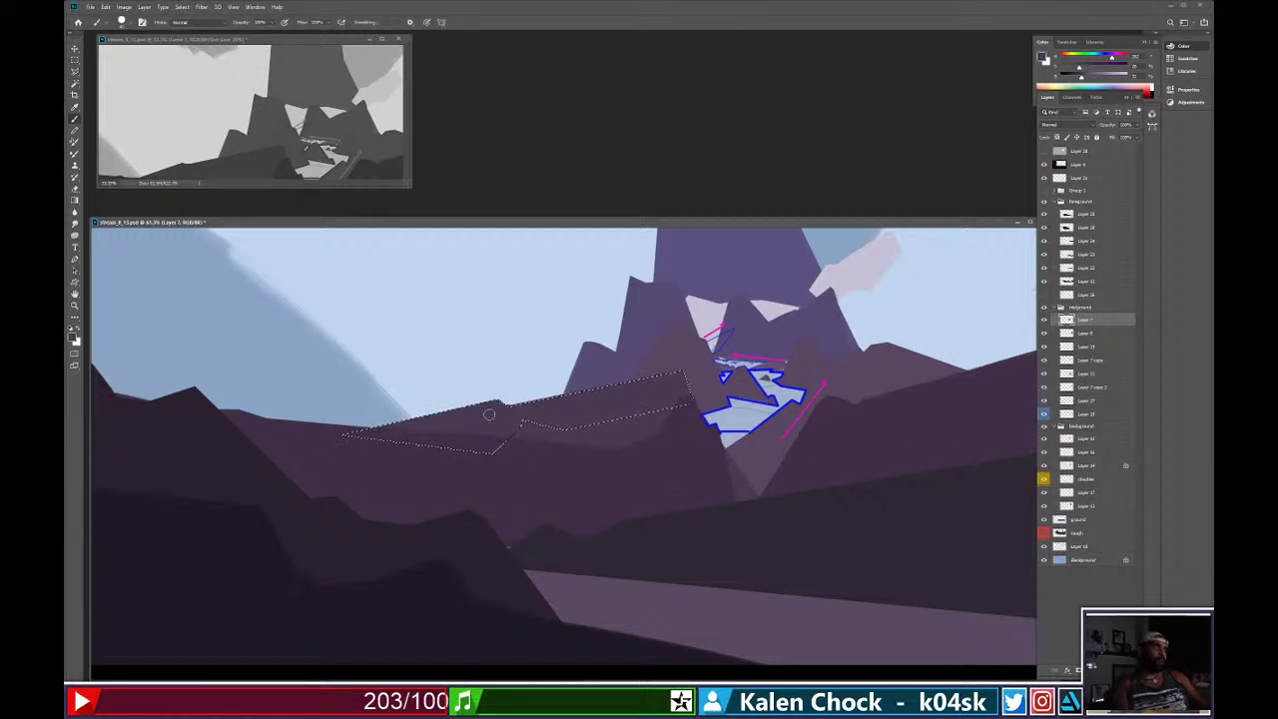
pyautogui.hotkey('ctrl', 'd')
pyautogui.press('e')
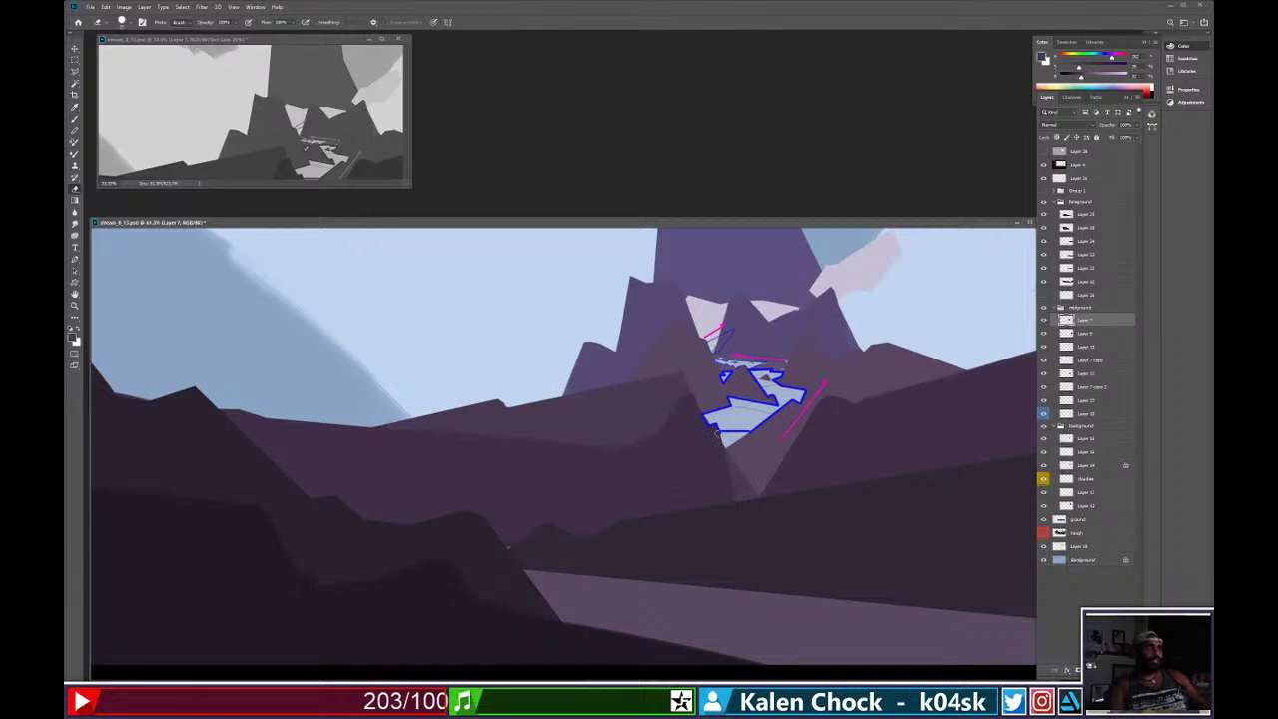
# Hide the layer of blue outlines and magenta arrows and show the perspective grid group over the whole painting.
pyautogui.press('z')
pyautogui.moveTo(760, 463); pyautogui.dragTo(717, 467)
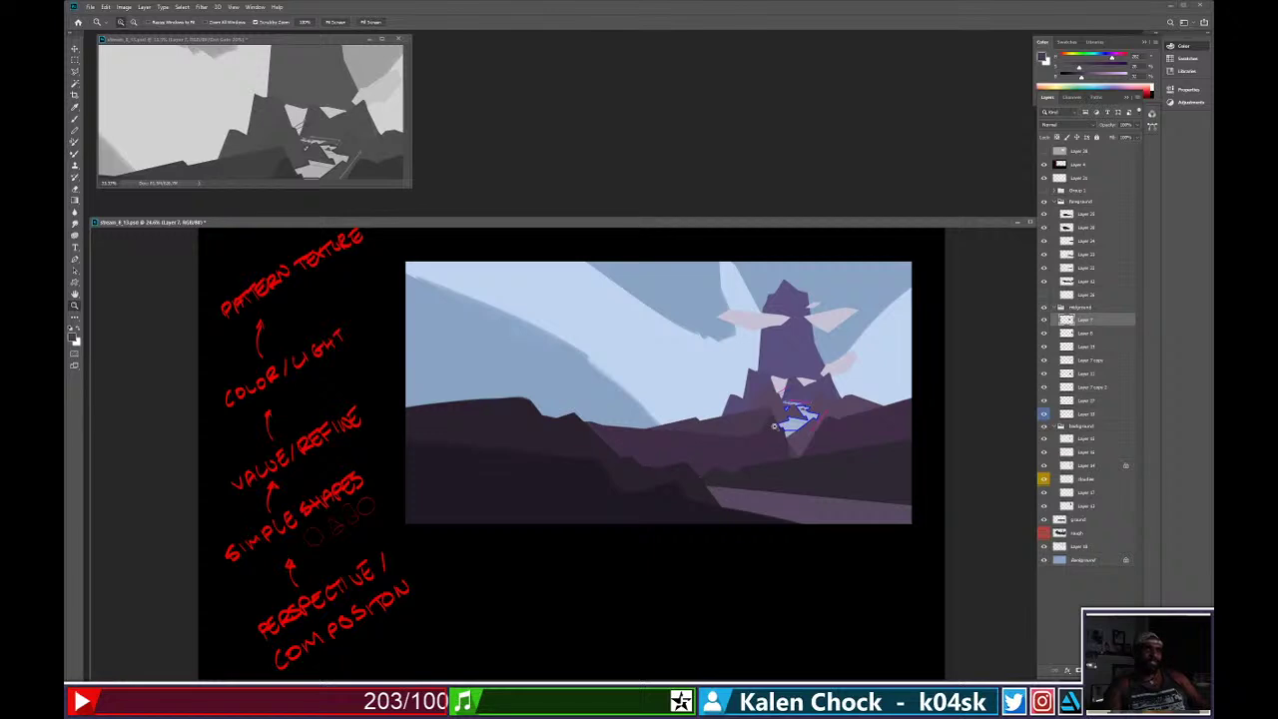
pyautogui.click(1045, 178)
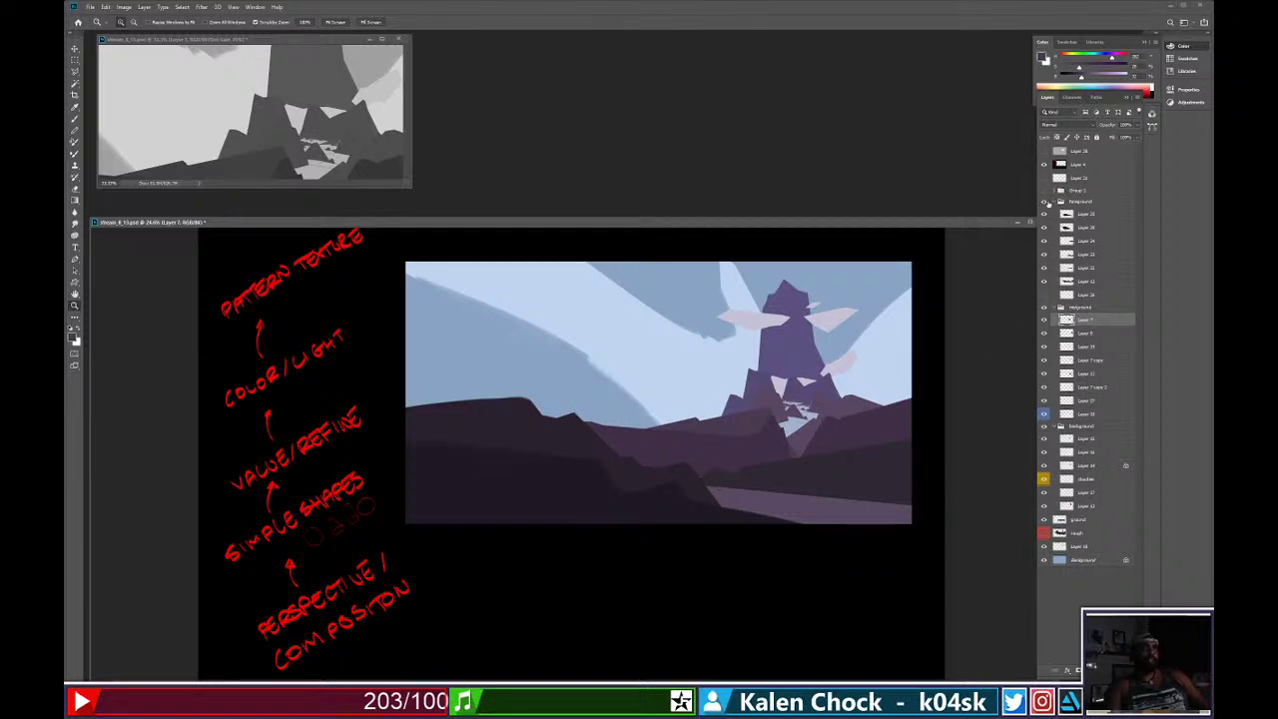
pyautogui.click(1045, 190)
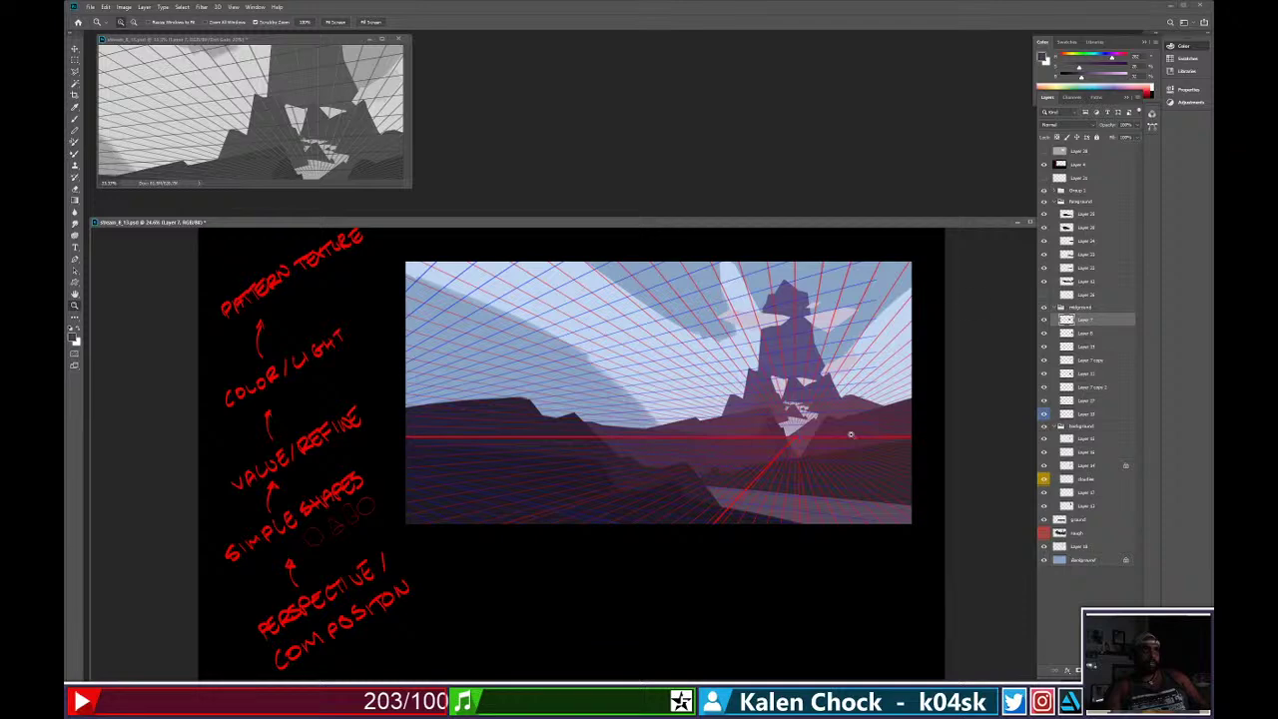
# Examine how the grid's horizon line and vanishing point align with the valley and the winding pale plain.
pyautogui.moveTo(851, 430); pyautogui.dragTo(949, 429)
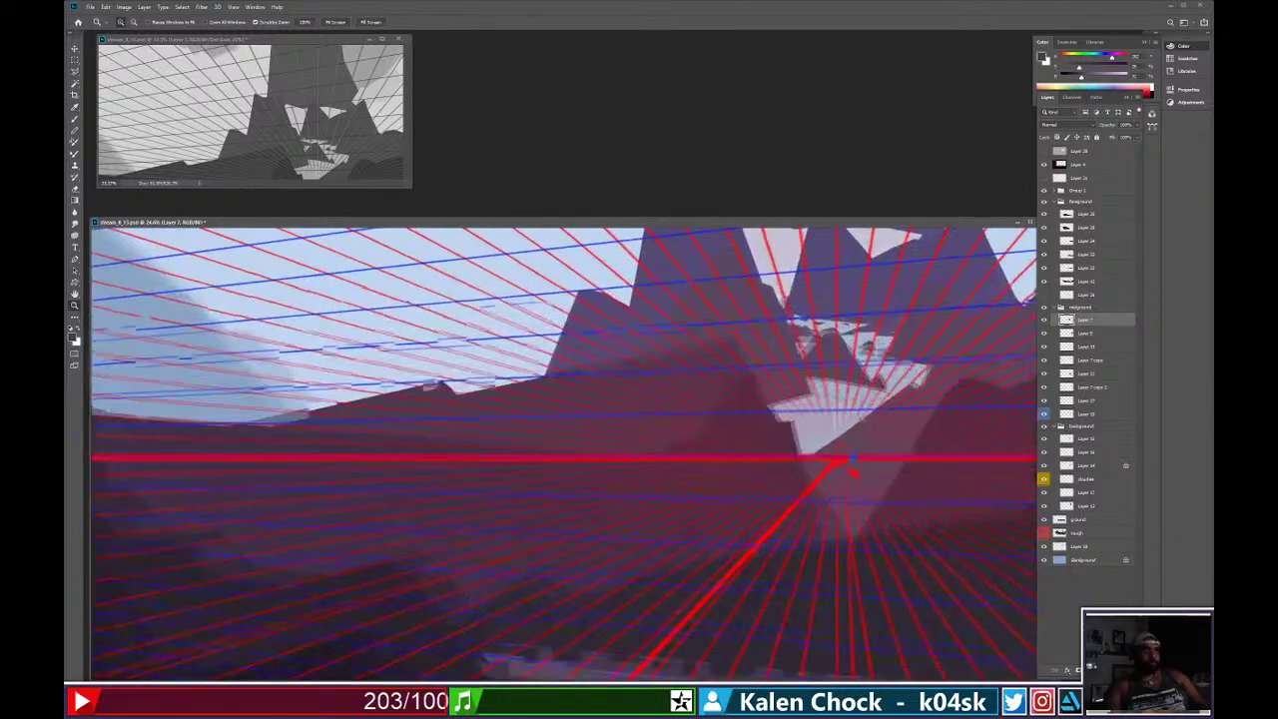
pyautogui.moveTo(830, 407); pyautogui.dragTo(809, 417)
pyautogui.press('b')
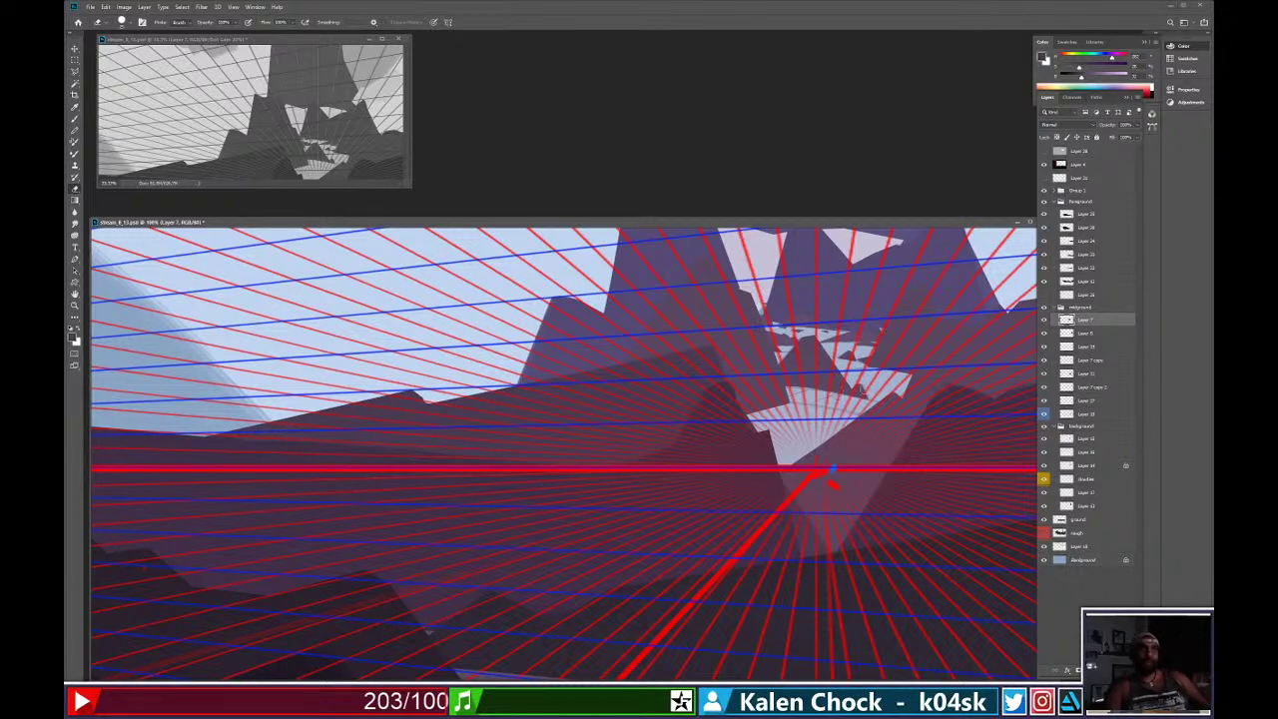
pyautogui.moveTo(545, 481); pyautogui.dragTo(516, 480)
pyautogui.scroll(1, 515, 482)
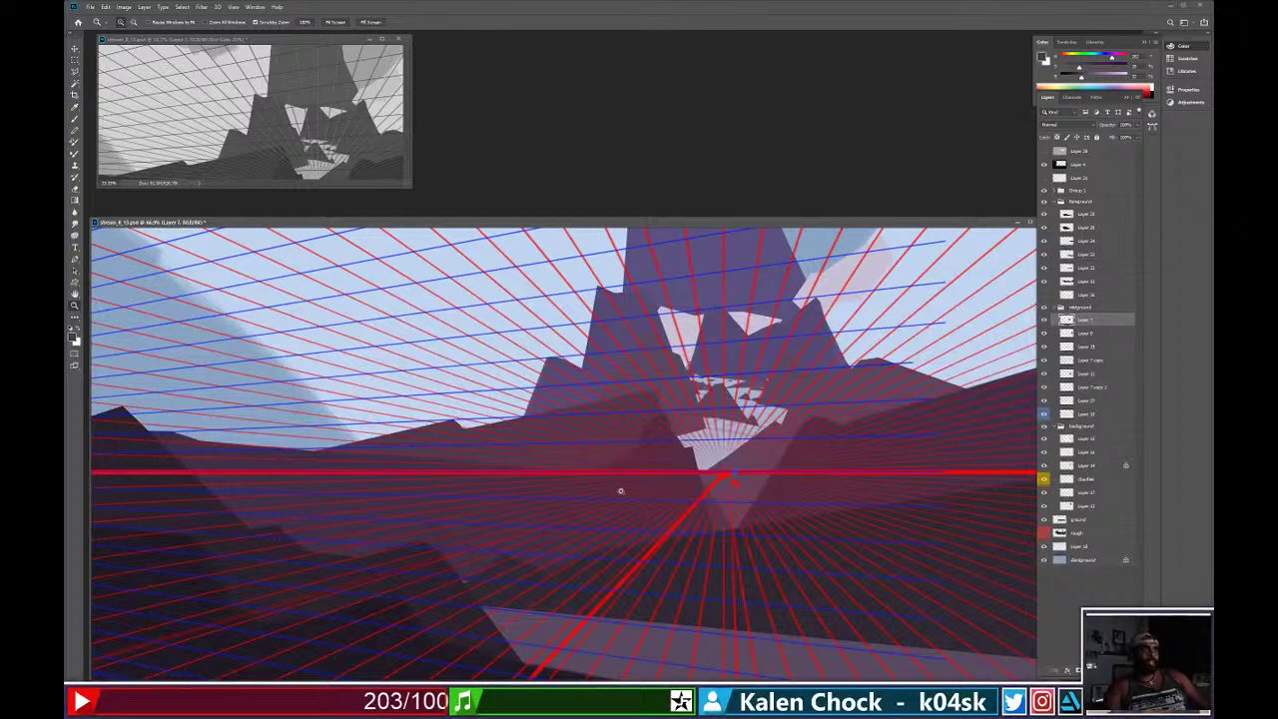
pyautogui.scroll(-1, 620, 490)
pyautogui.scroll(1, 582, 490)
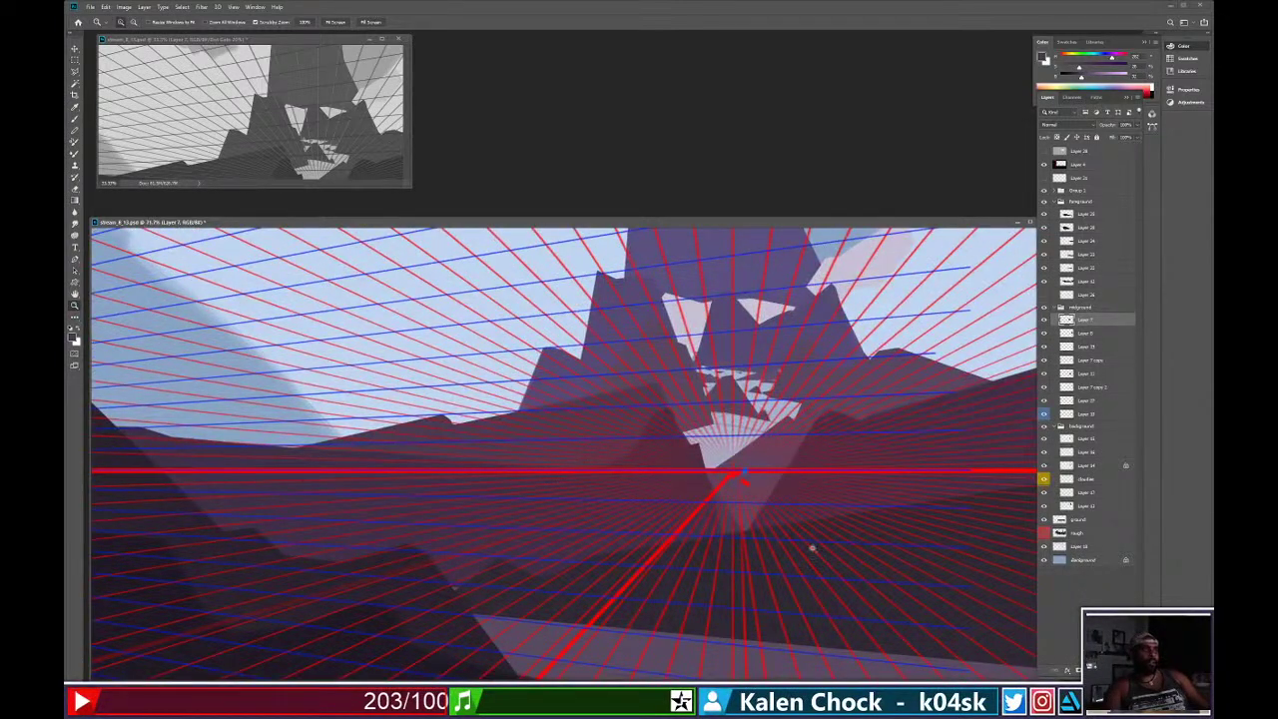
pyautogui.scroll(-2, 708, 585)
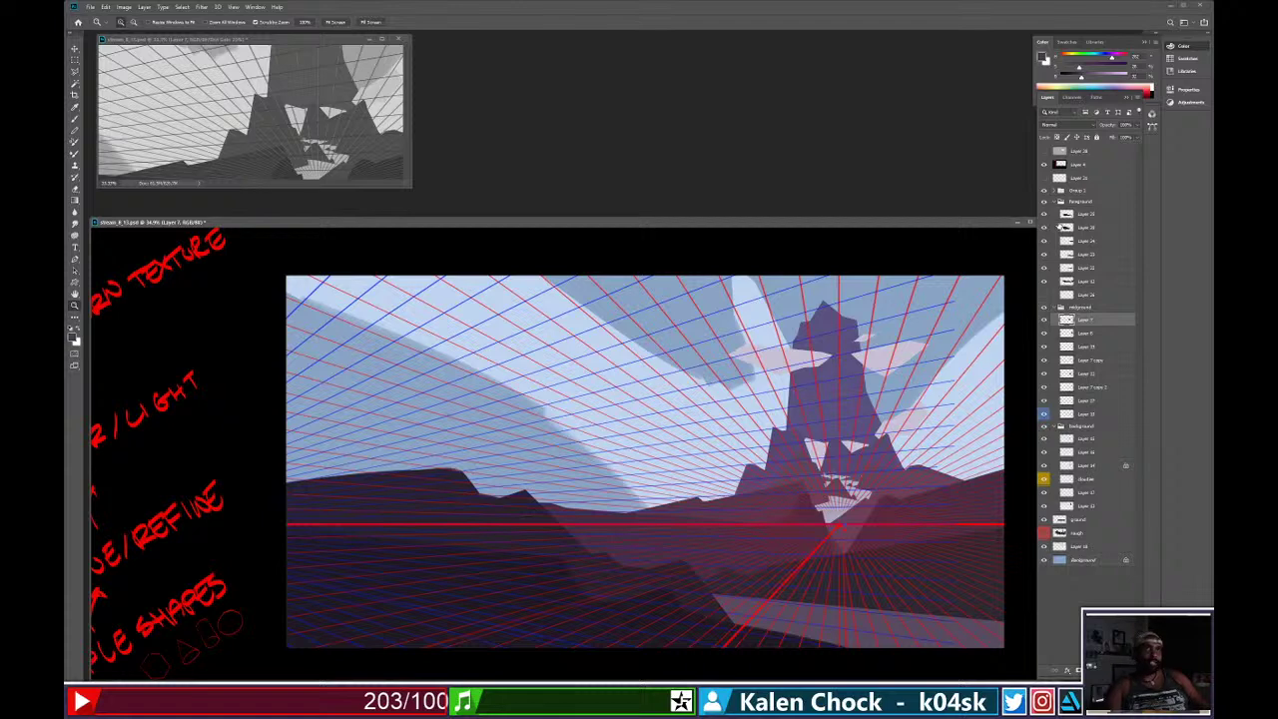
# Toggle the foreground group and the perspective grid off and on to compare the painting with and without them.
pyautogui.click(1086, 202)
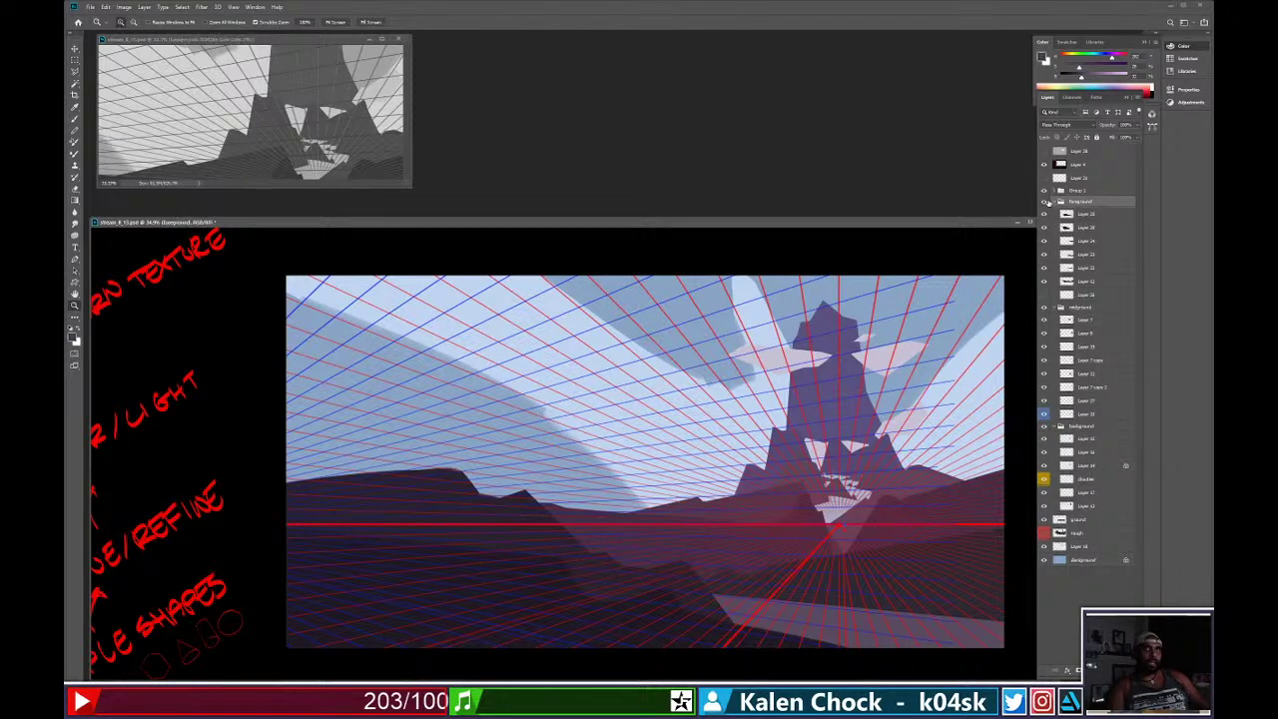
pyautogui.click(1044, 202)
pyautogui.click(1045, 201)
pyautogui.click(1044, 192)
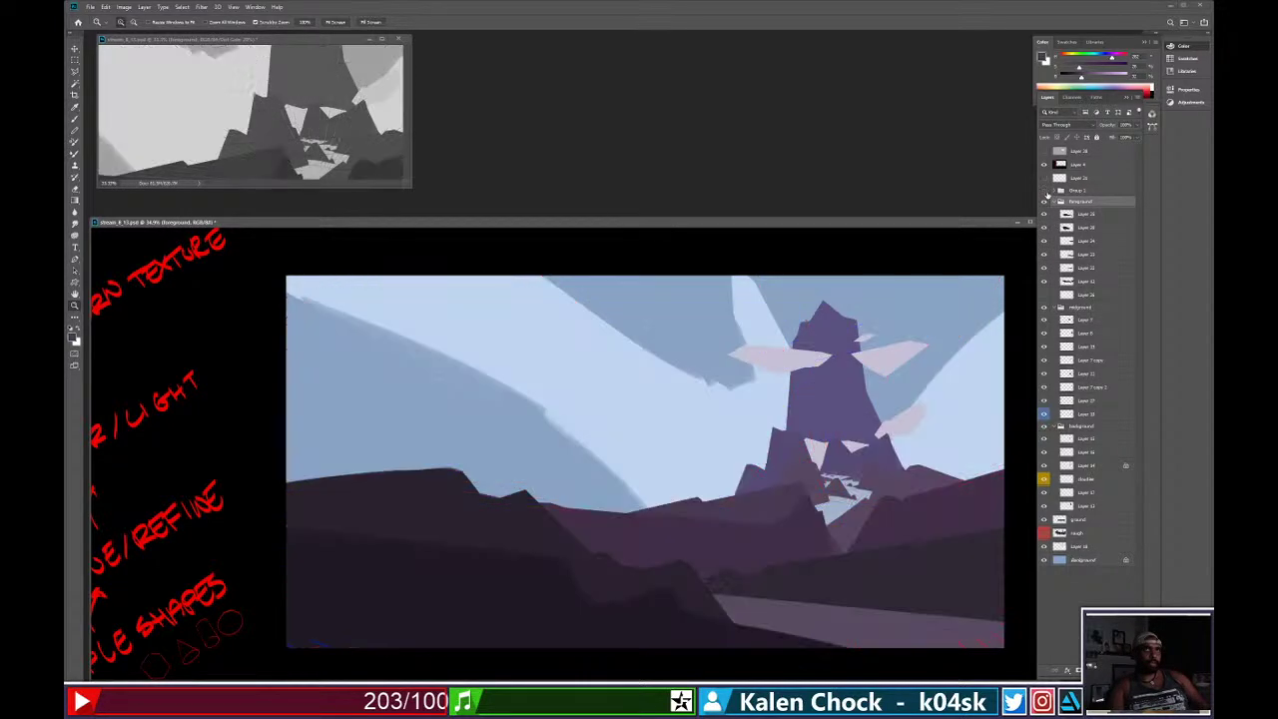
pyautogui.click(1045, 192)
# Show the perspective grid group again and lower its opacity to a faint overlay on the painting.
pyautogui.click(1098, 191)
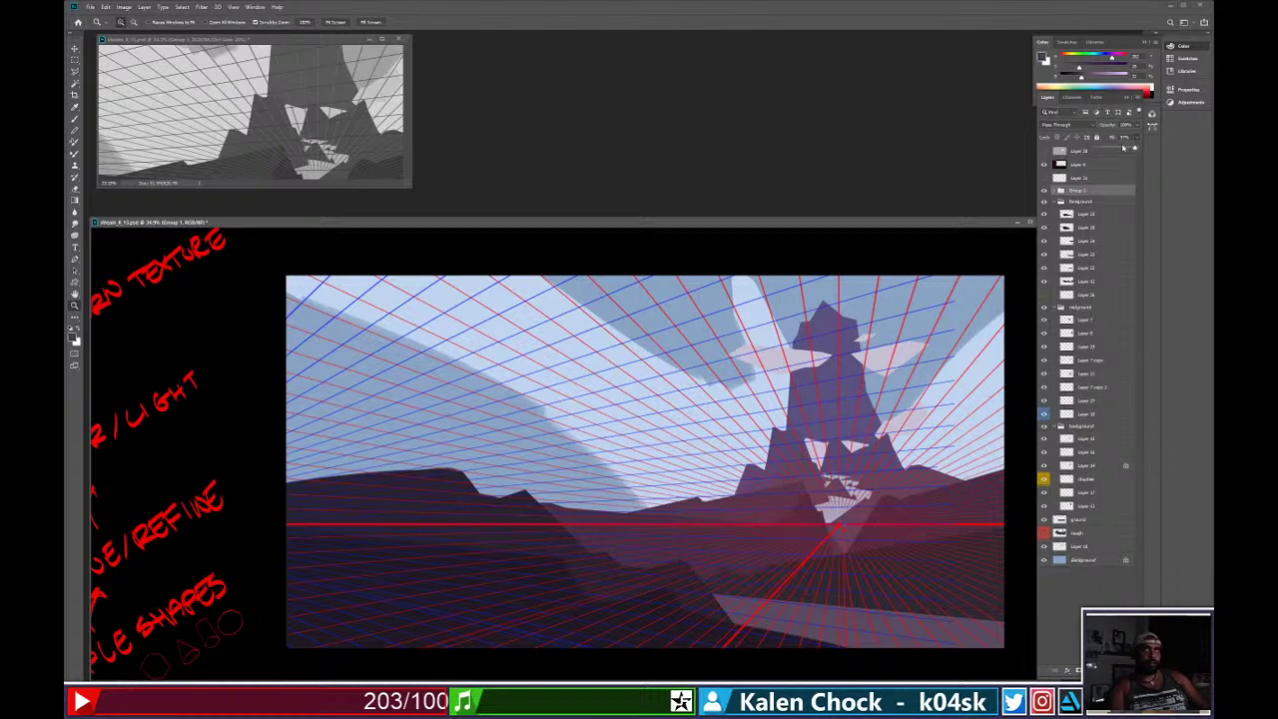
pyautogui.moveTo(1106, 152); pyautogui.dragTo(1101, 152)
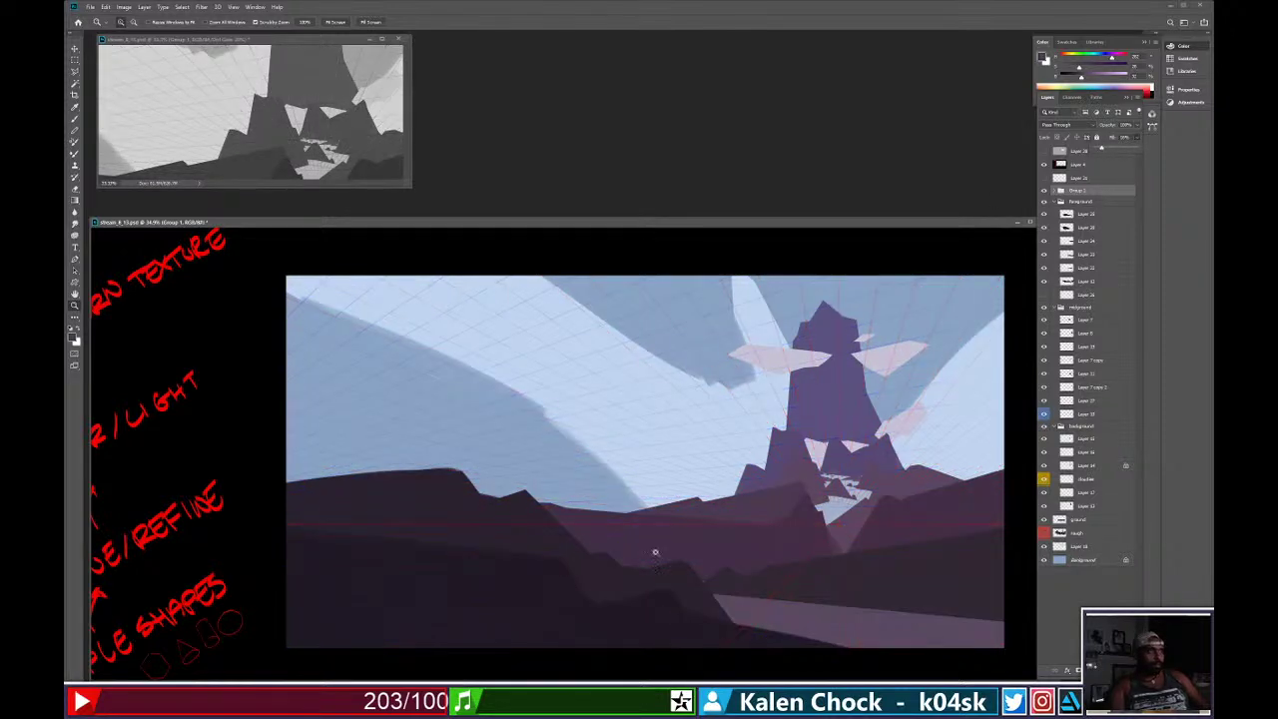
# On the uppermost foreground layer, brush light purple streaks across the dark foreground slope, following the perspective grid.
pyautogui.click(1096, 215)
pyautogui.press('v')
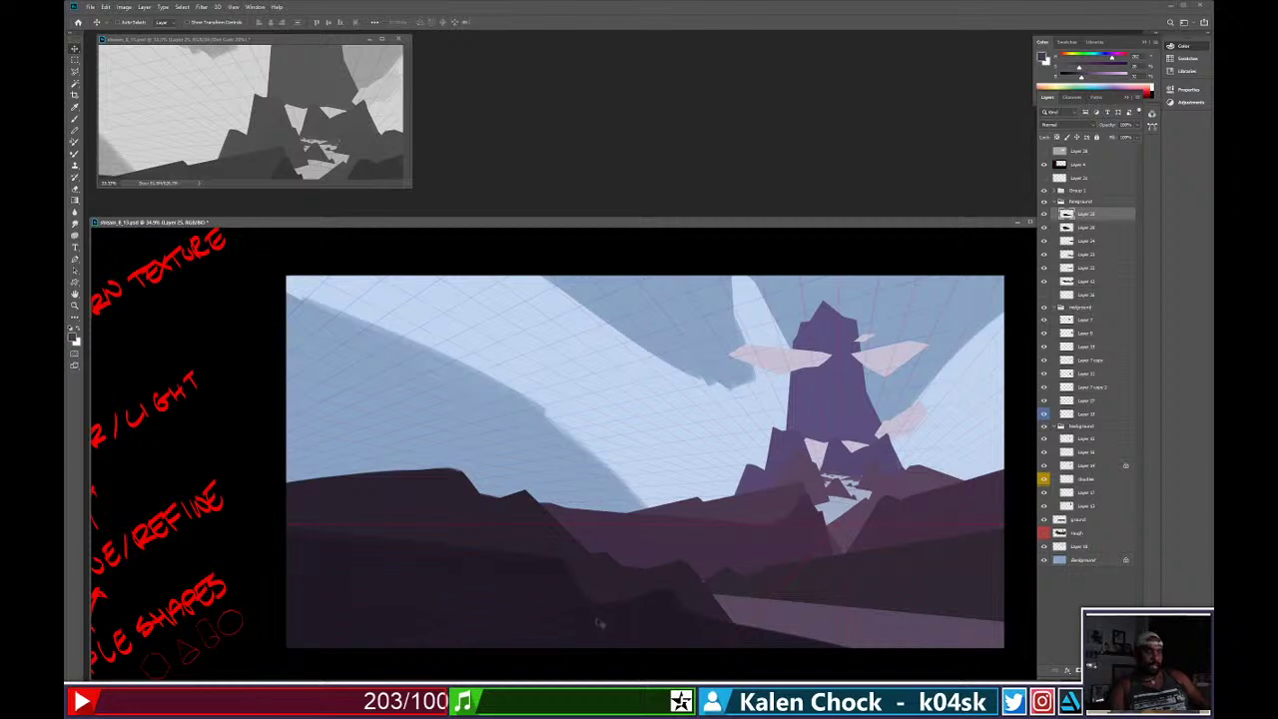
pyautogui.press('b')
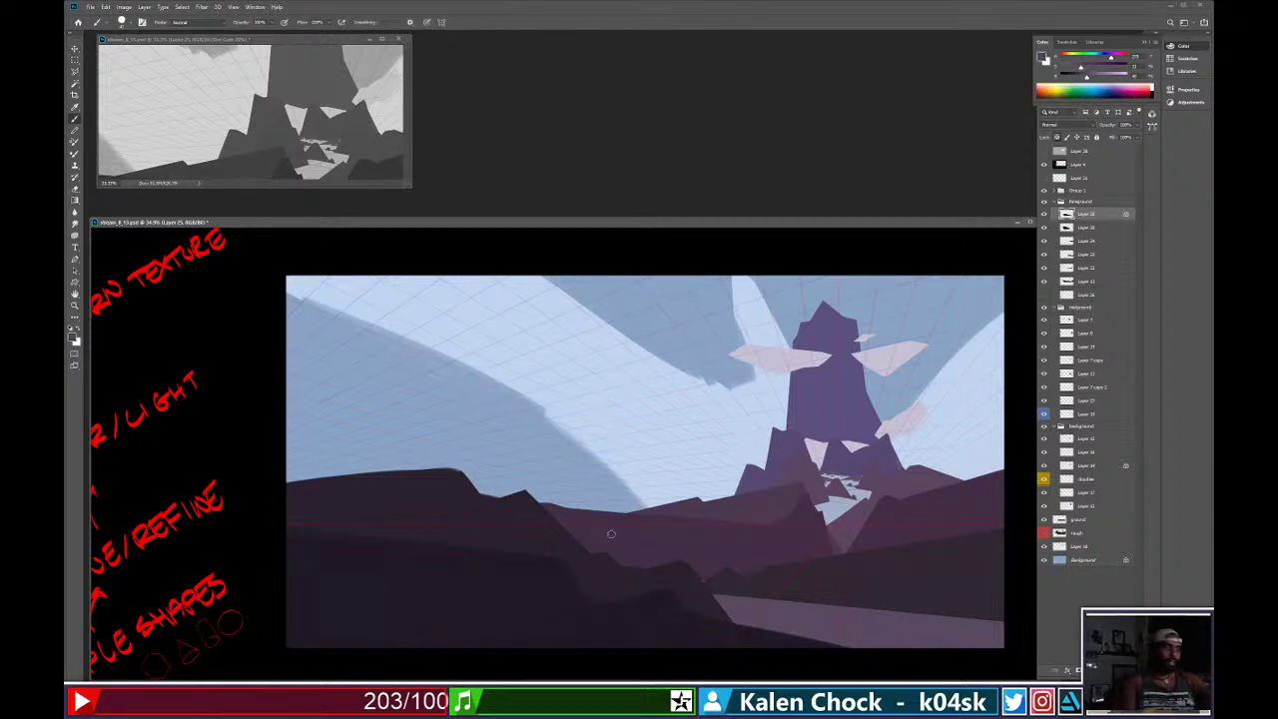
pyautogui.moveTo(530, 603)
pyautogui.mouseDown()
pyautogui.moveTo(408, 640)
pyautogui.moveTo(386, 607)
pyautogui.moveTo(349, 627)
pyautogui.moveTo(564, 597)
pyautogui.moveTo(212, 631)
pyautogui.mouseUp()
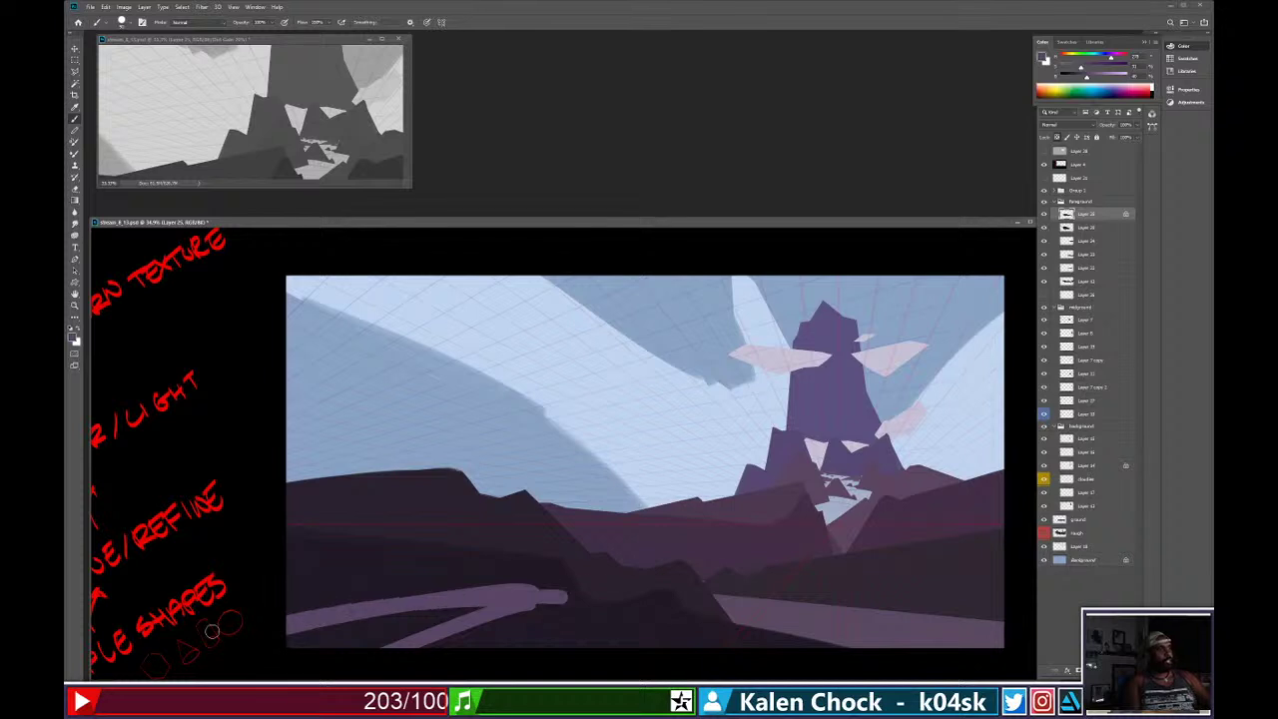
pyautogui.moveTo(547, 581); pyautogui.dragTo(92, 657)
pyautogui.moveTo(599, 647)
pyautogui.mouseDown()
pyautogui.moveTo(713, 643)
pyautogui.moveTo(729, 657)
pyautogui.moveTo(609, 670)
pyautogui.moveTo(602, 642)
pyautogui.moveTo(636, 613)
pyautogui.mouseUp()
pyautogui.moveTo(489, 647); pyautogui.dragTo(573, 617)
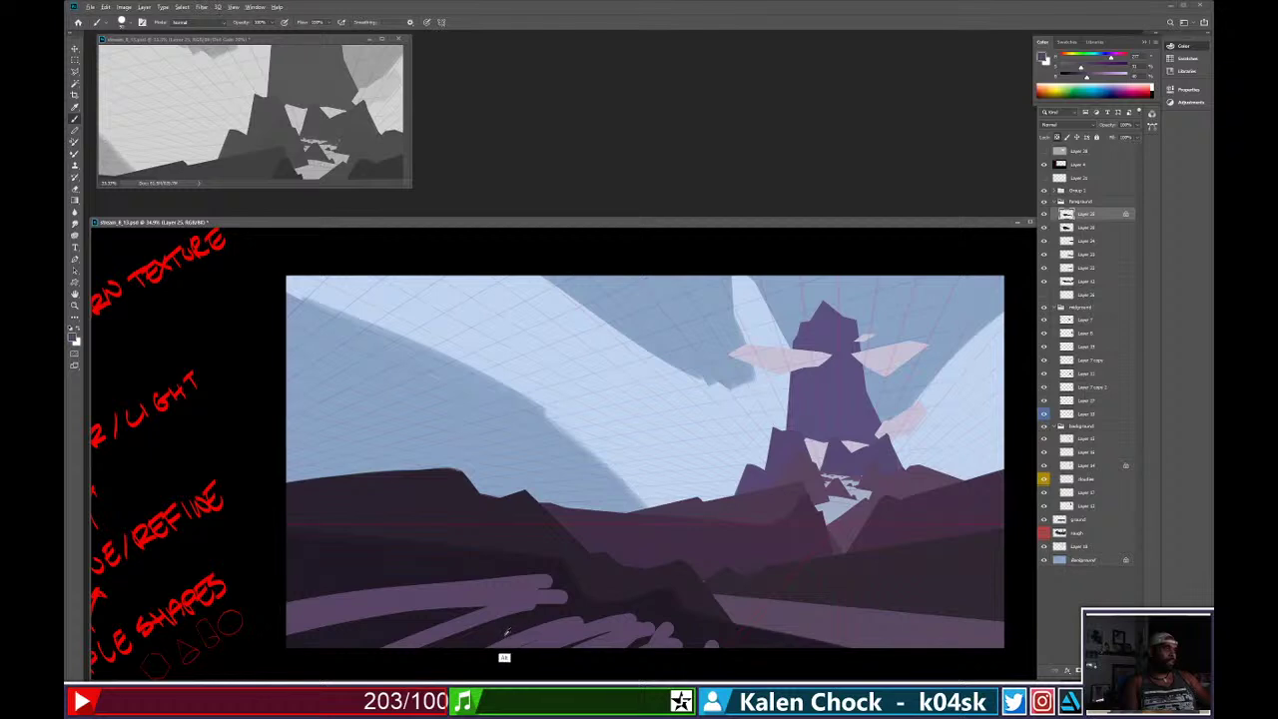
pyautogui.moveTo(563, 606); pyautogui.dragTo(401, 644)
# Reshape the foreground streaks with sampled dark and mauve tones, widening the left bands and carving dark gaps between them.
pyautogui.keyDown('alt'); pyautogui.click(379, 583); pyautogui.keyUp('alt')
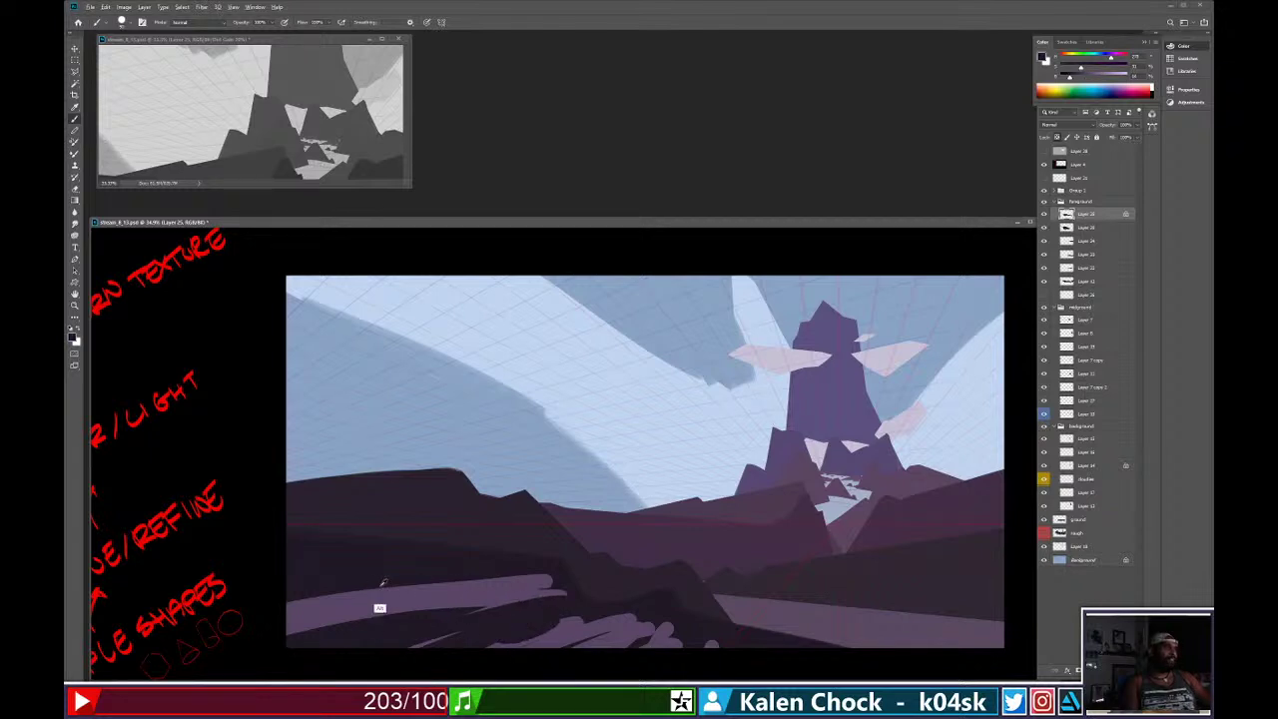
pyautogui.moveTo(291, 596)
pyautogui.mouseDown()
pyautogui.moveTo(487, 580)
pyautogui.moveTo(470, 572)
pyautogui.moveTo(413, 579)
pyautogui.moveTo(603, 586)
pyautogui.moveTo(496, 619)
pyautogui.mouseUp()
pyautogui.keyDown('alt'); pyautogui.click(539, 581); pyautogui.keyUp('alt')
pyautogui.moveTo(535, 583); pyautogui.dragTo(135, 644)
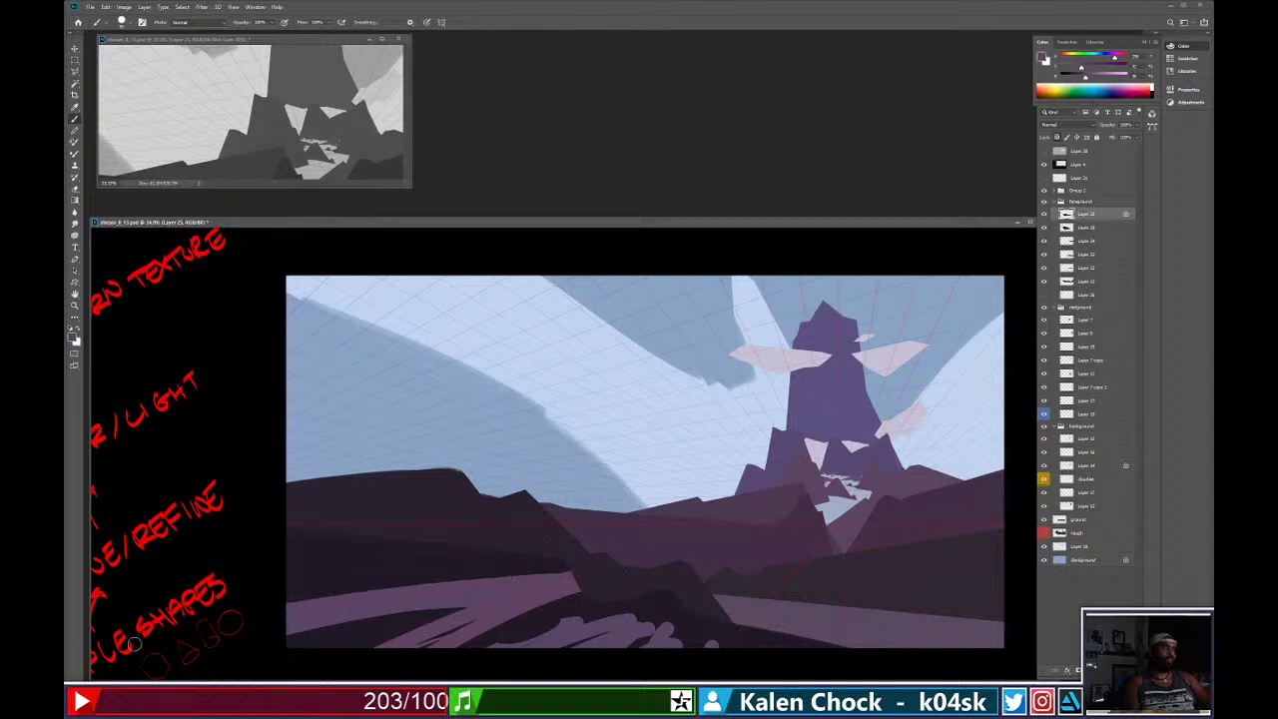
pyautogui.hotkey('ctrl', 'z')
pyautogui.moveTo(263, 579); pyautogui.dragTo(521, 579)
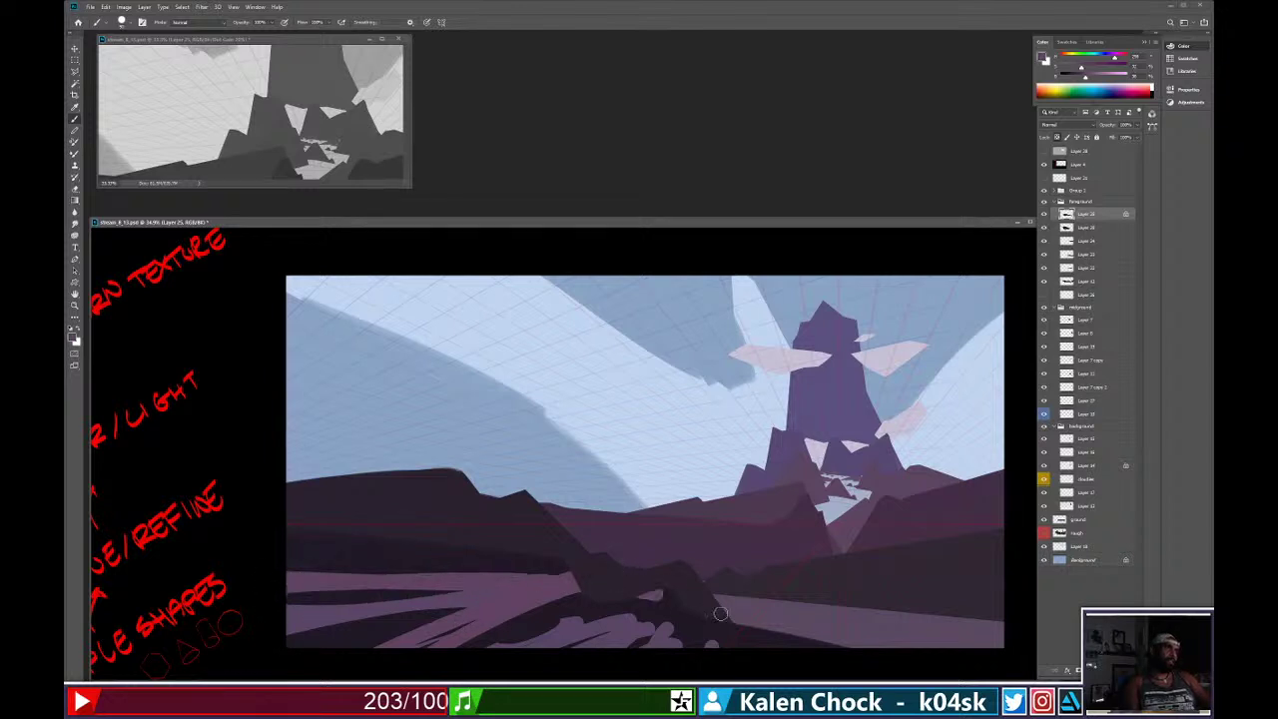
pyautogui.keyDown('alt'); pyautogui.click(670, 599); pyautogui.keyUp('alt')
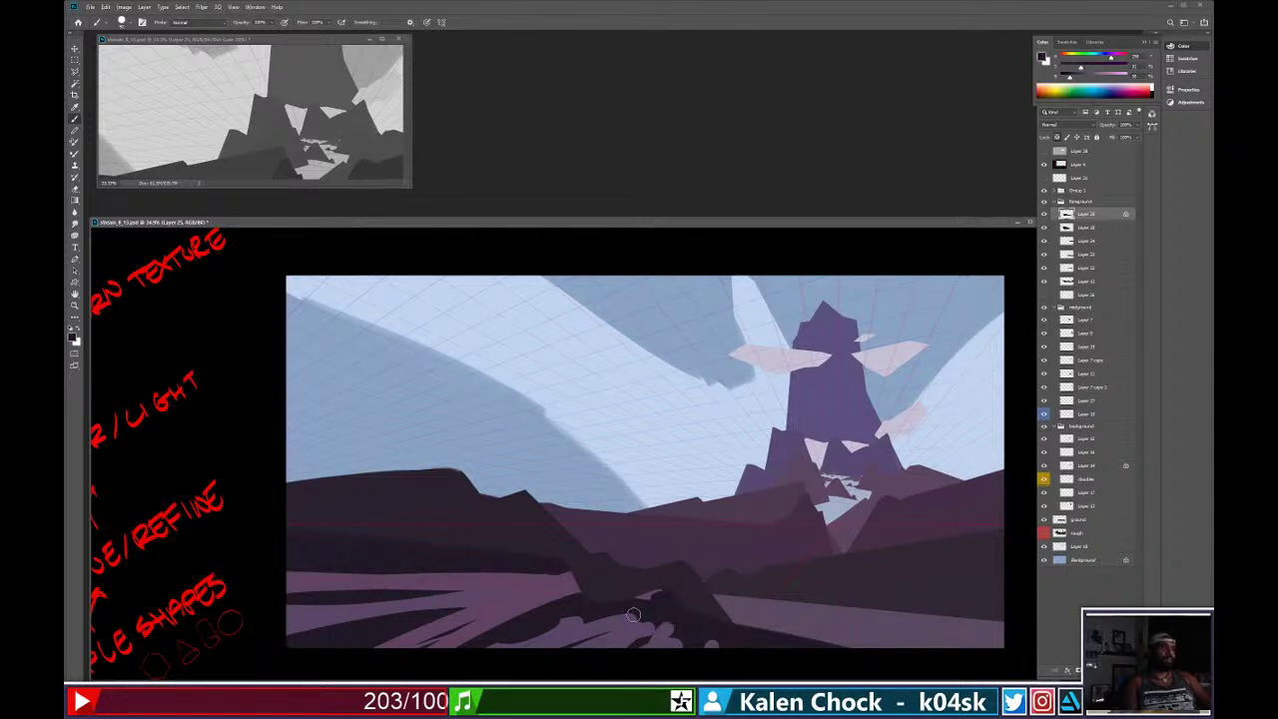
pyautogui.moveTo(645, 613)
pyautogui.mouseDown()
pyautogui.moveTo(567, 677)
pyautogui.moveTo(611, 661)
pyautogui.mouseUp()
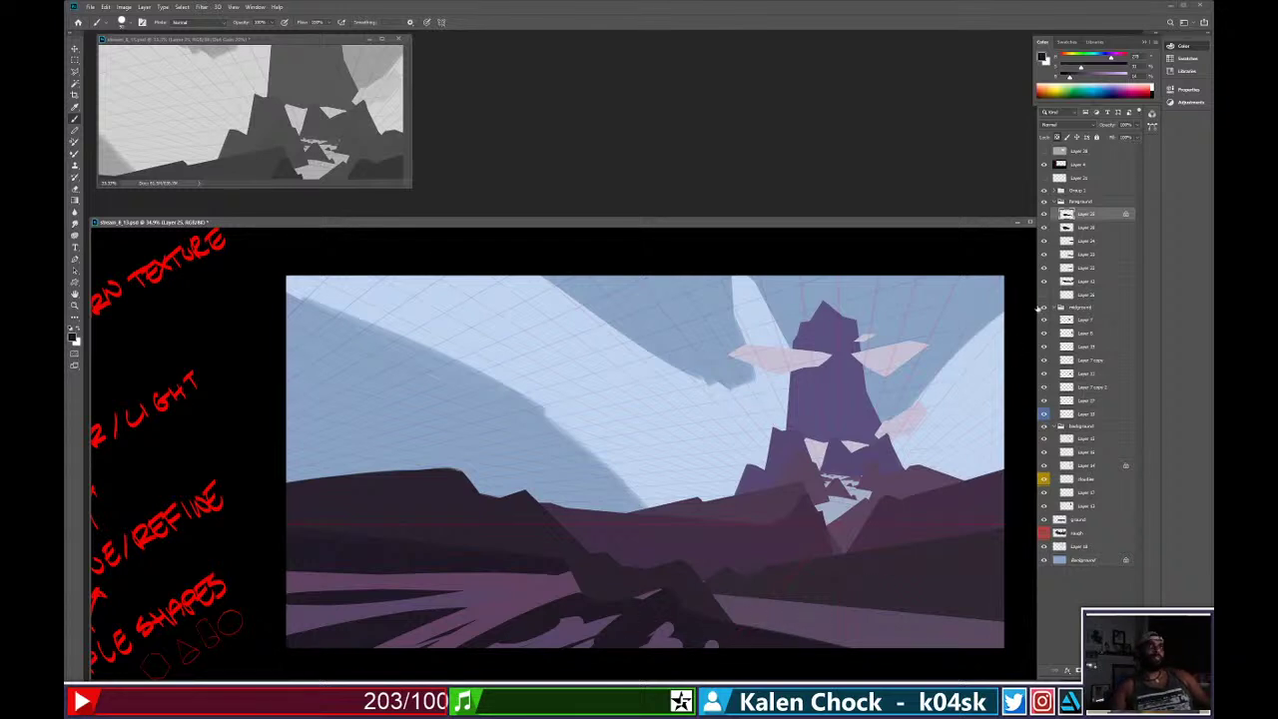
# Hide the perspective grid group and check the streaked foreground against the whole painting.
pyautogui.click(1044, 189)
pyautogui.press('z')
pyautogui.moveTo(757, 467); pyautogui.dragTo(839, 498)
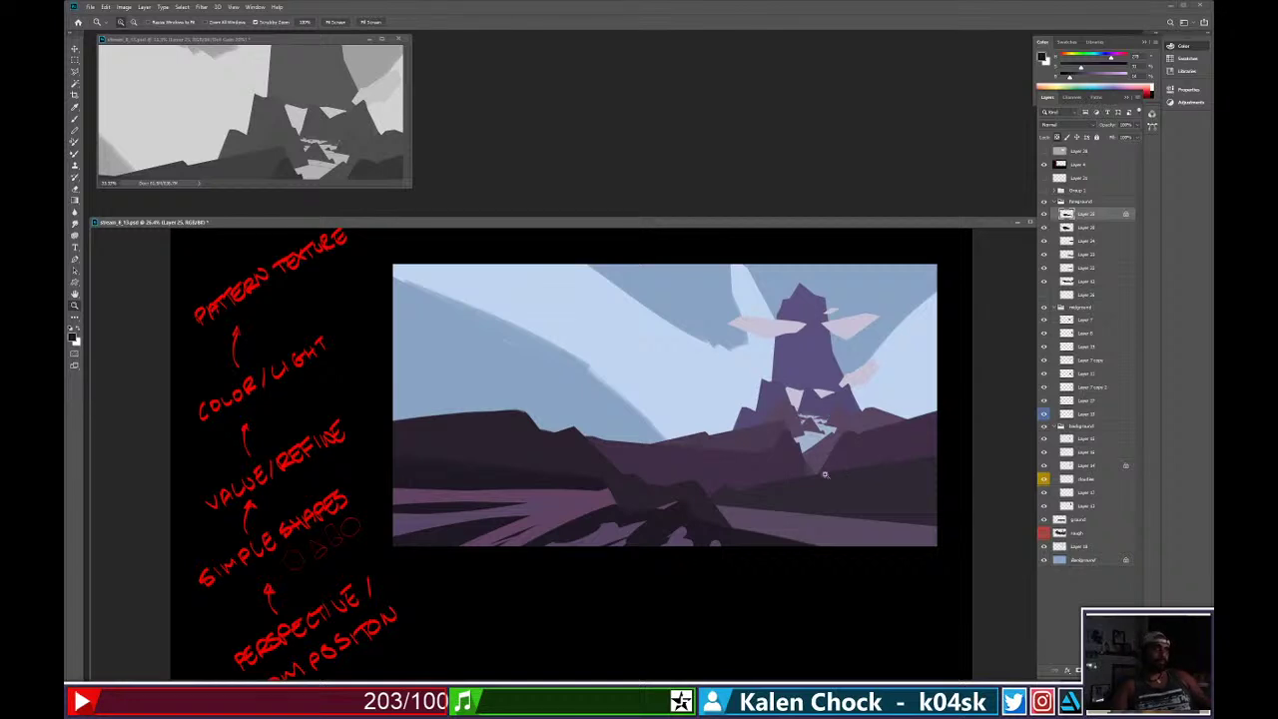
pyautogui.doubleClick(818, 467)
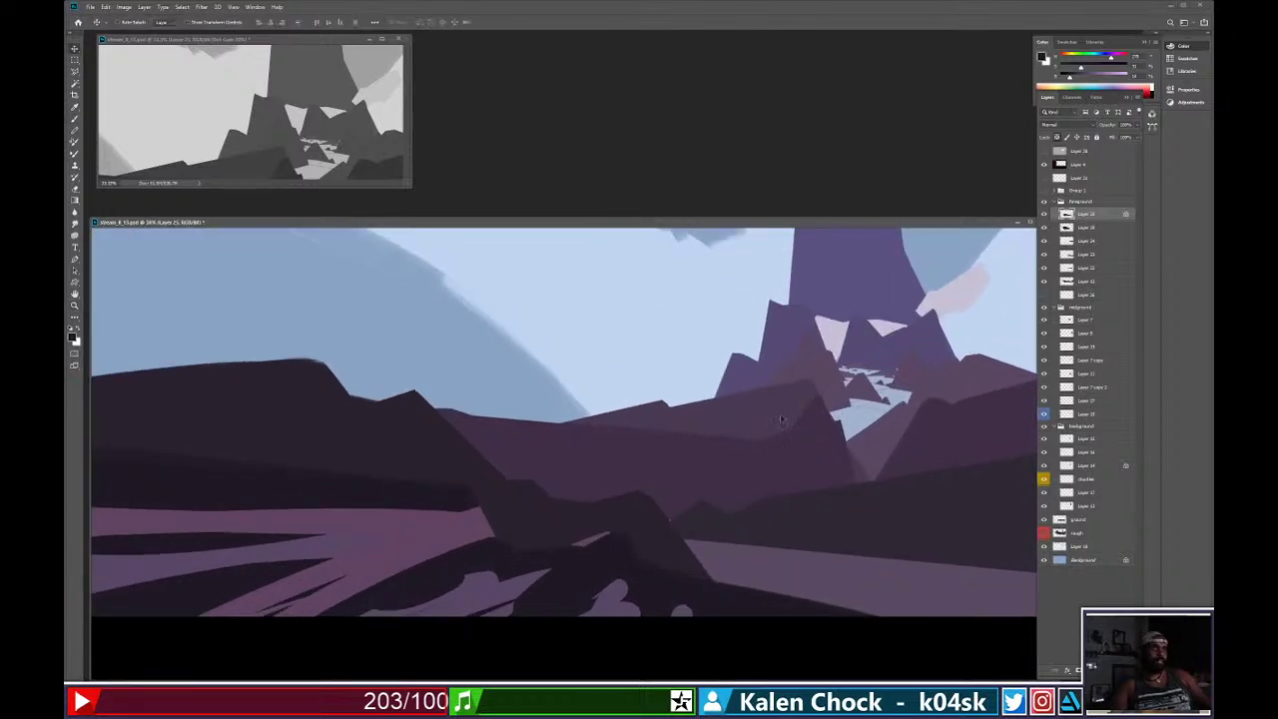
pyautogui.keyDown('ctrl'); pyautogui.click(776, 414); pyautogui.keyUp('ctrl')
pyautogui.press('b')
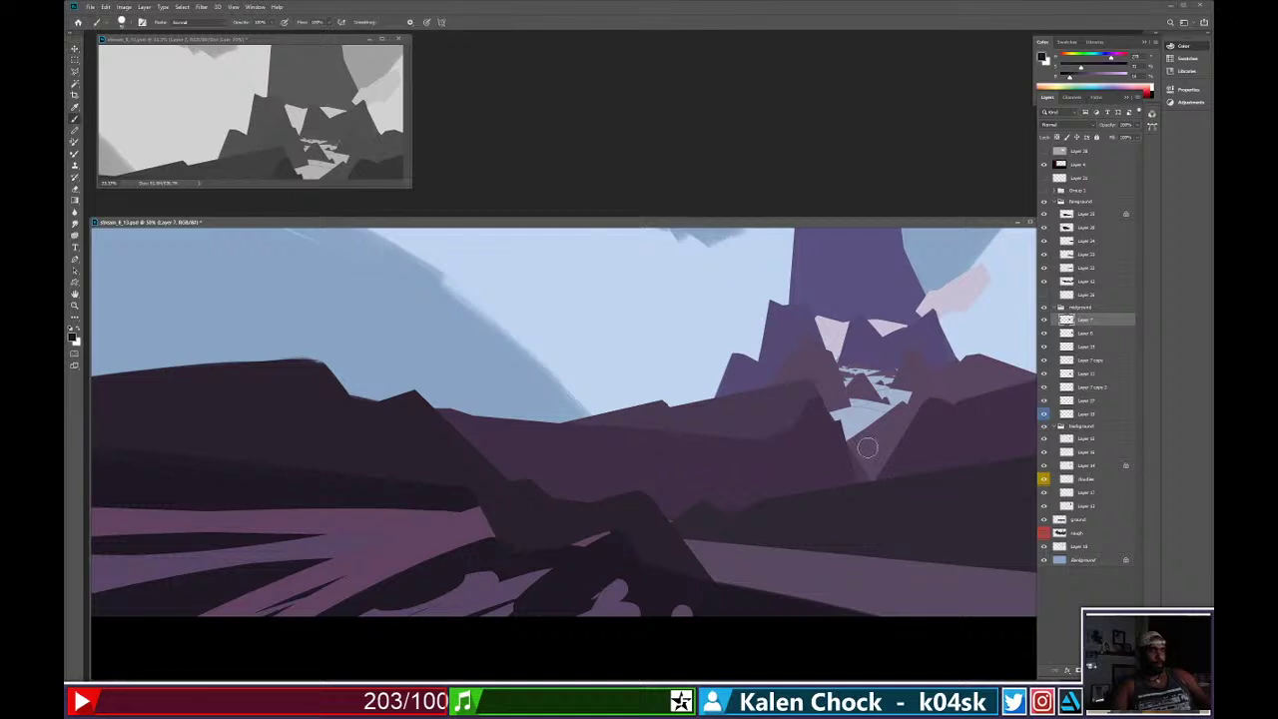
pyautogui.moveTo(867, 448); pyautogui.dragTo(848, 424)
pyautogui.hotkey('ctrl', 'z')
# Erase the right end of the midground ridge on its layer to open a pale gap beside the small dark peak.
pyautogui.press('v')
pyautogui.keyDown('ctrl'); pyautogui.click(856, 464); pyautogui.keyUp('ctrl')
pyautogui.press('e')
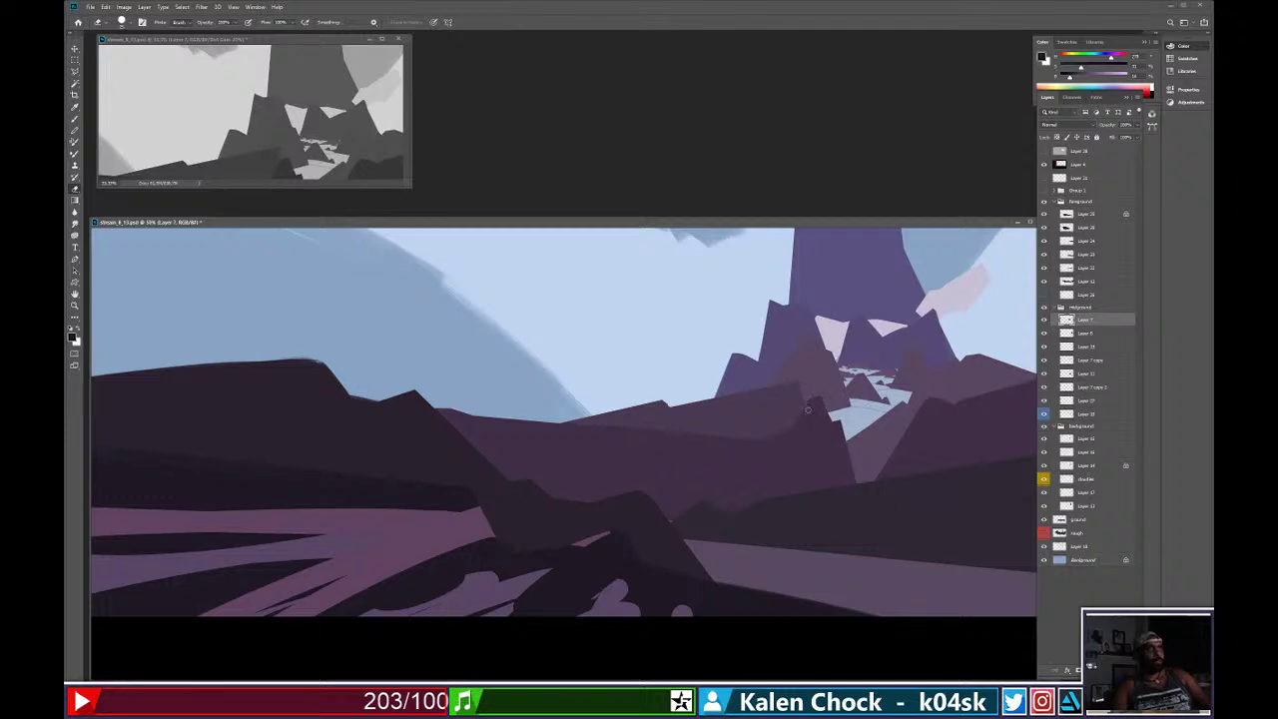
pyautogui.moveTo(787, 384); pyautogui.dragTo(803, 441)
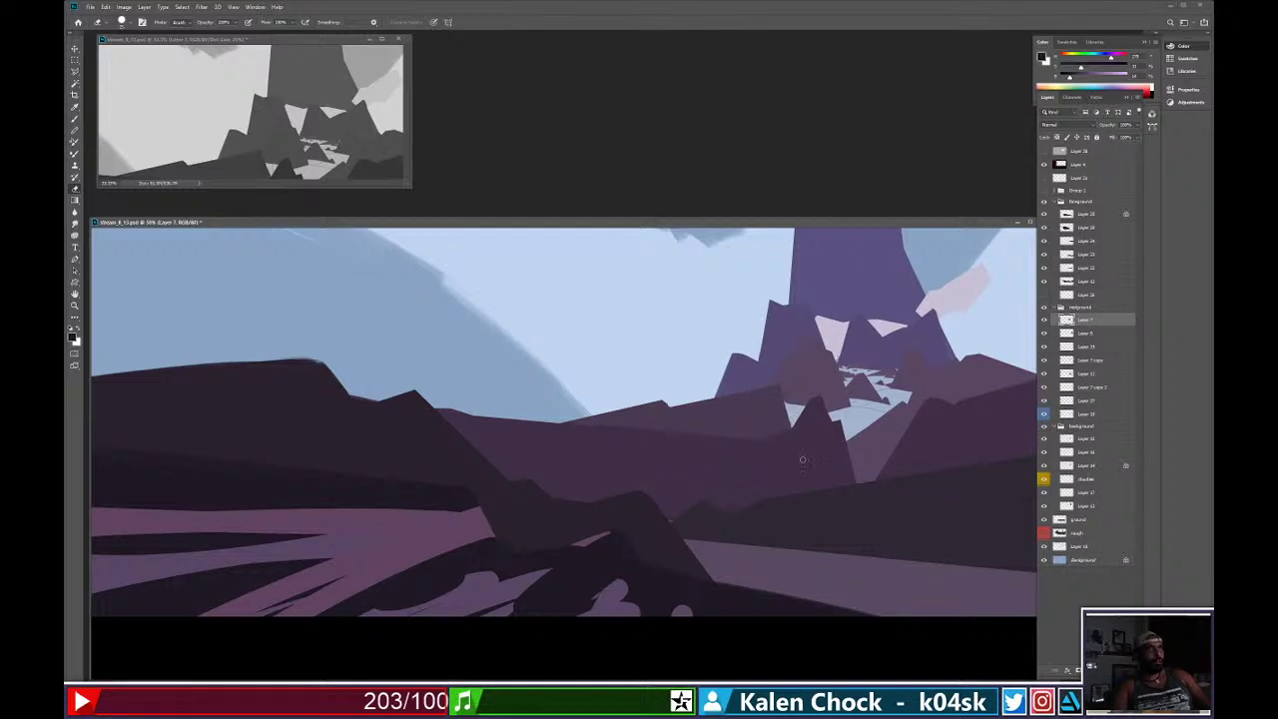
# Touch up the cut ridge tip with its own purple so its right edge falls cleanly into the pale gap.
pyautogui.press('b')
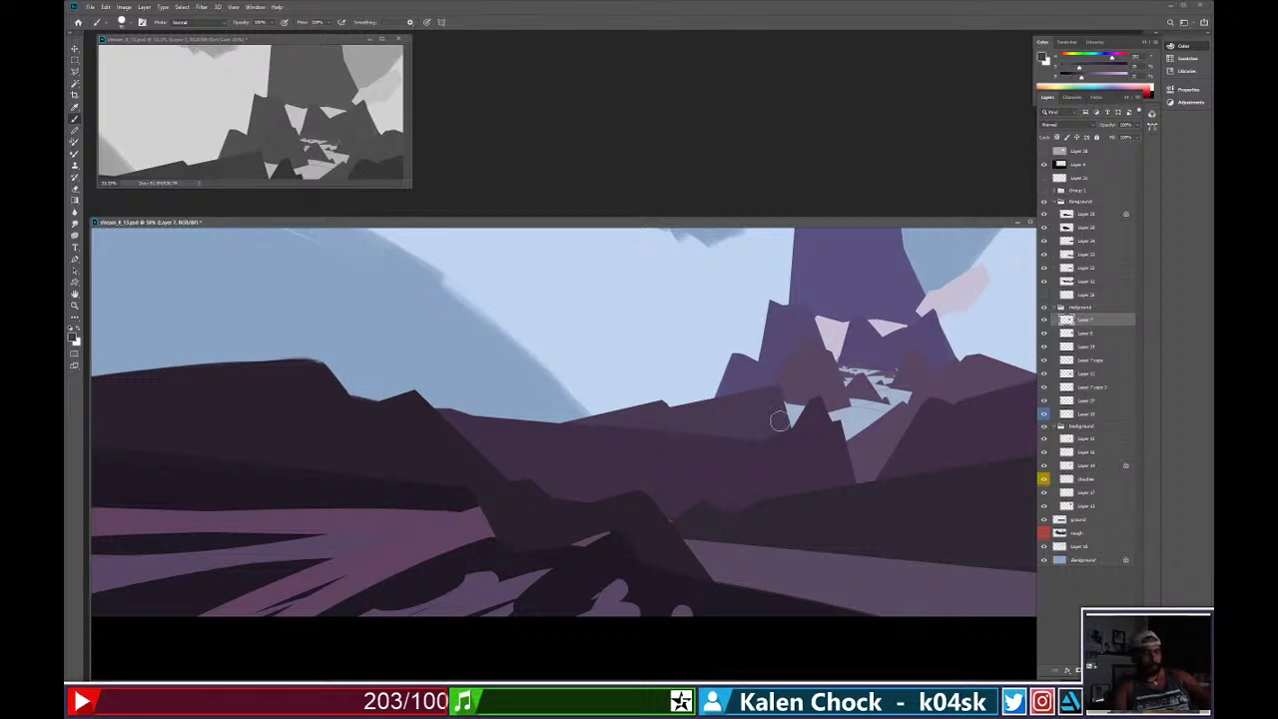
pyautogui.moveTo(778, 390); pyautogui.dragTo(784, 406)
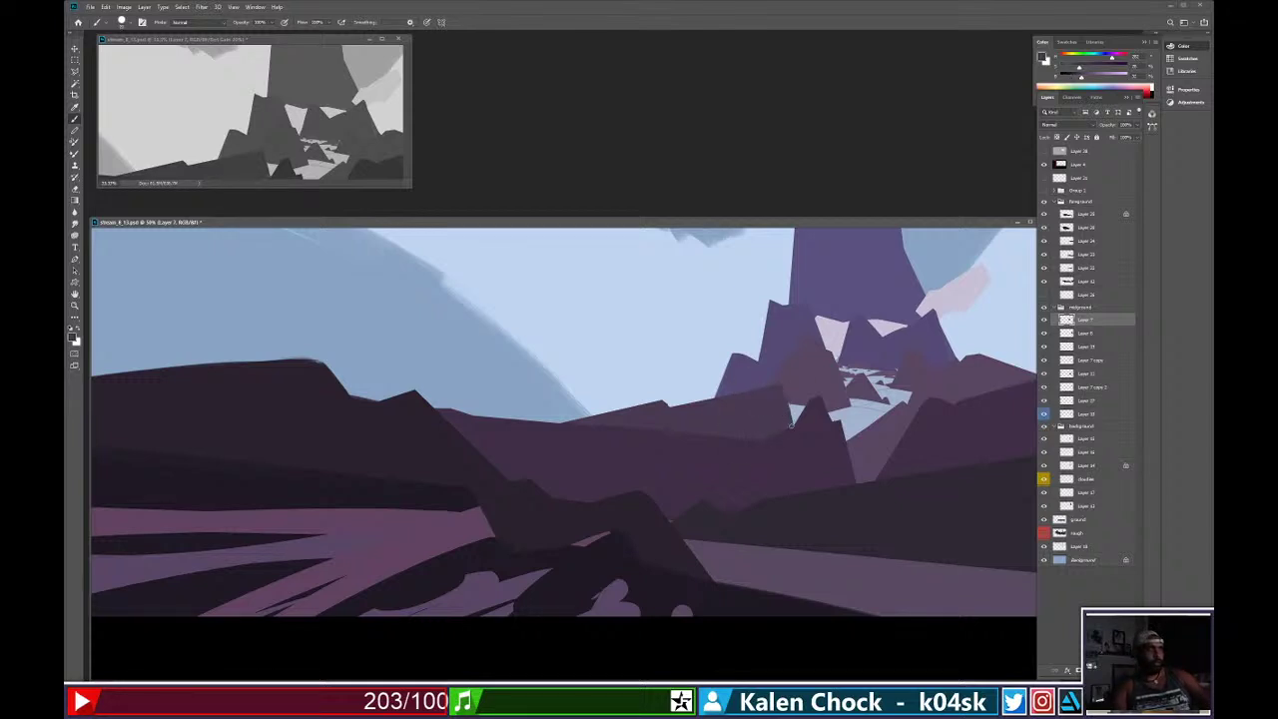
pyautogui.press('shift')
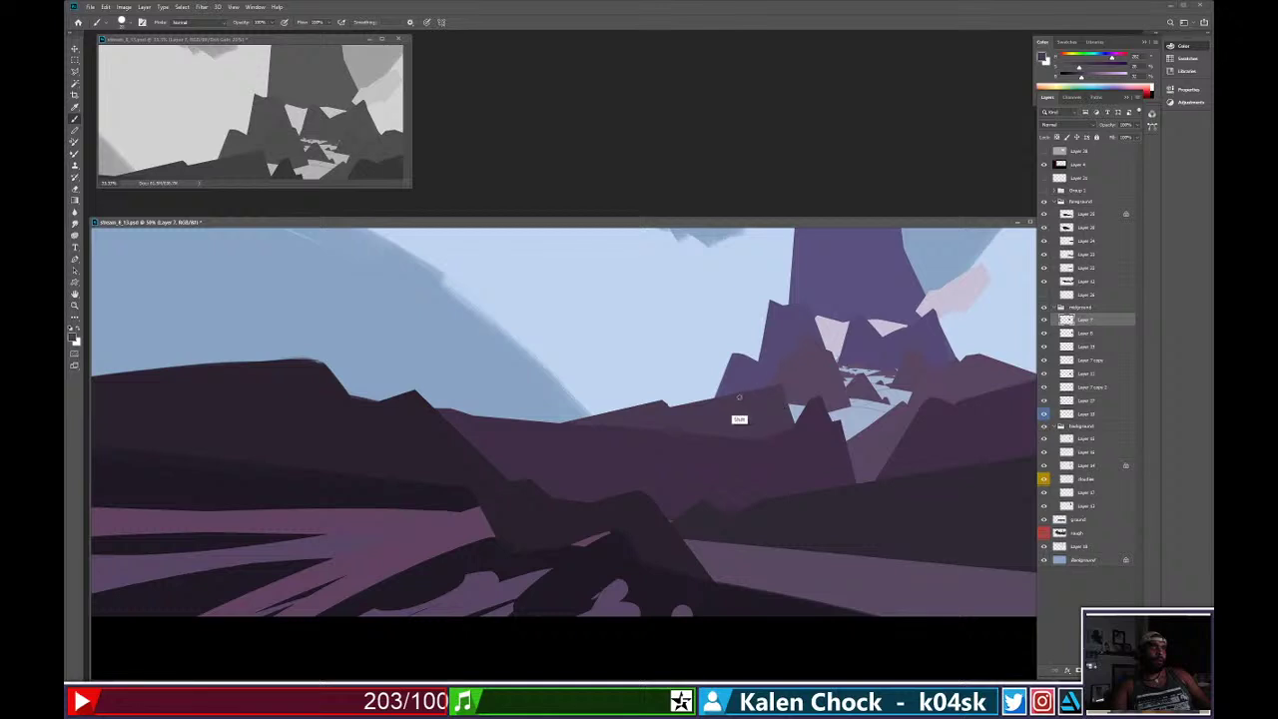
pyautogui.press('e')
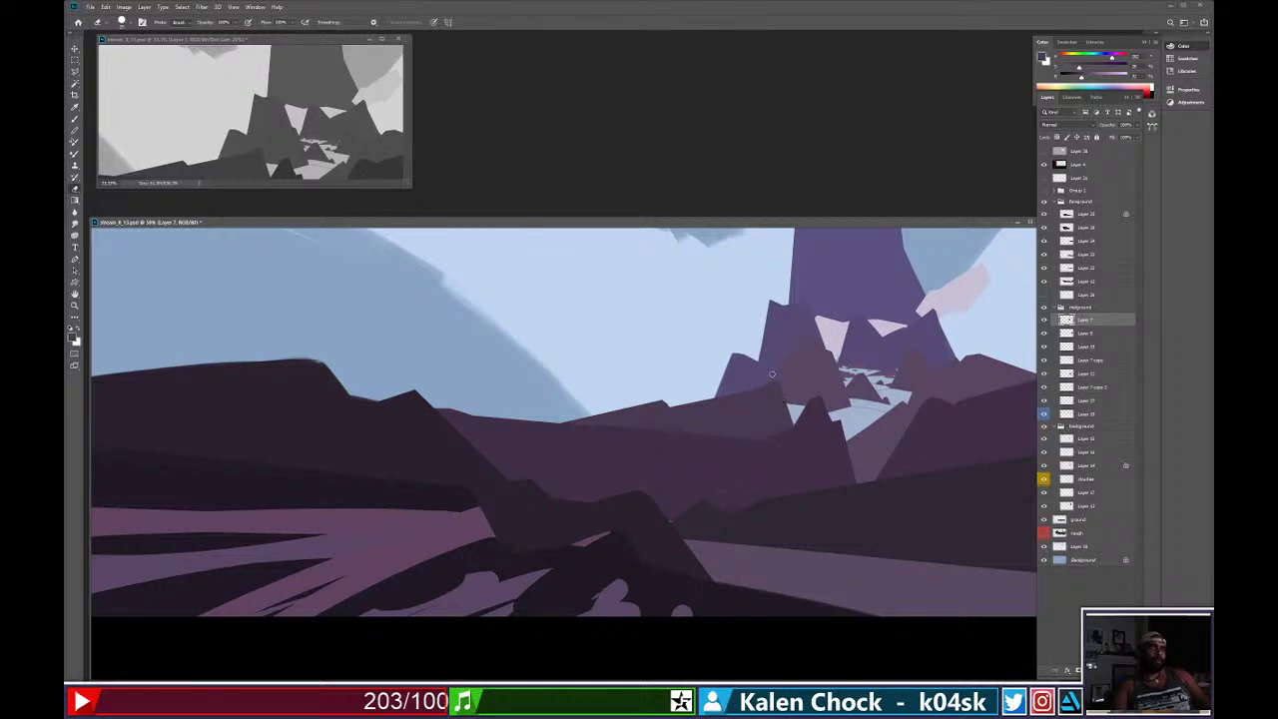
pyautogui.press('z')
pyautogui.moveTo(819, 386)
pyautogui.mouseDown()
pyautogui.moveTo(784, 387)
pyautogui.moveTo(817, 365)
pyautogui.mouseUp()
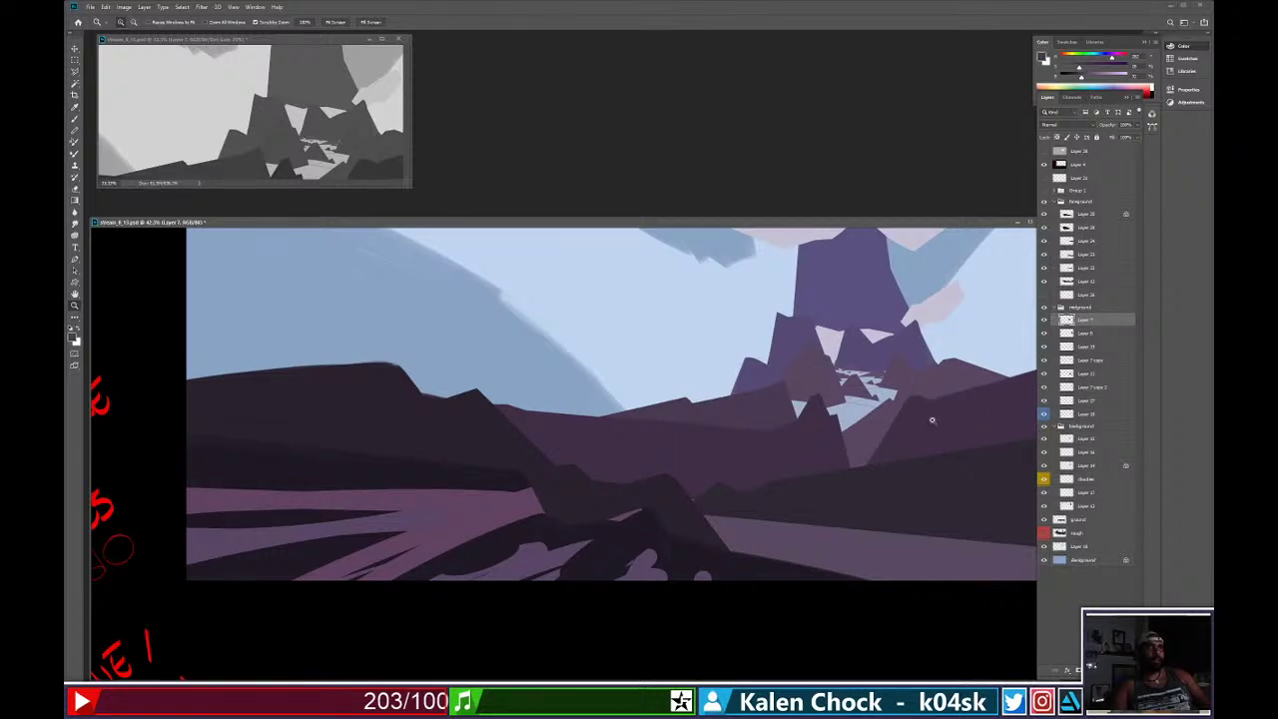
# Frame the whole painting in both the main document and the grayscale preview window to examine the overall composition and values.
pyautogui.moveTo(907, 433); pyautogui.dragTo(900, 408)
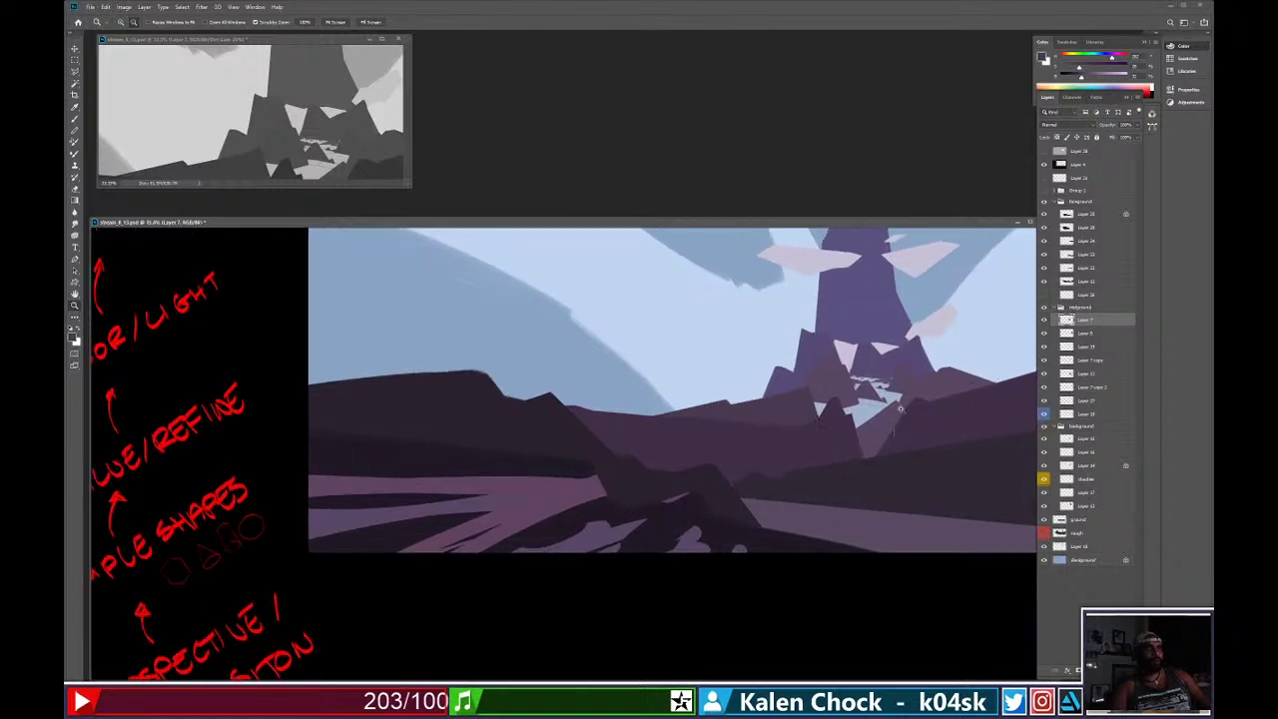
pyautogui.moveTo(946, 374)
pyautogui.mouseDown()
pyautogui.moveTo(914, 420)
pyautogui.moveTo(913, 449)
pyautogui.mouseUp()
pyautogui.press('e')
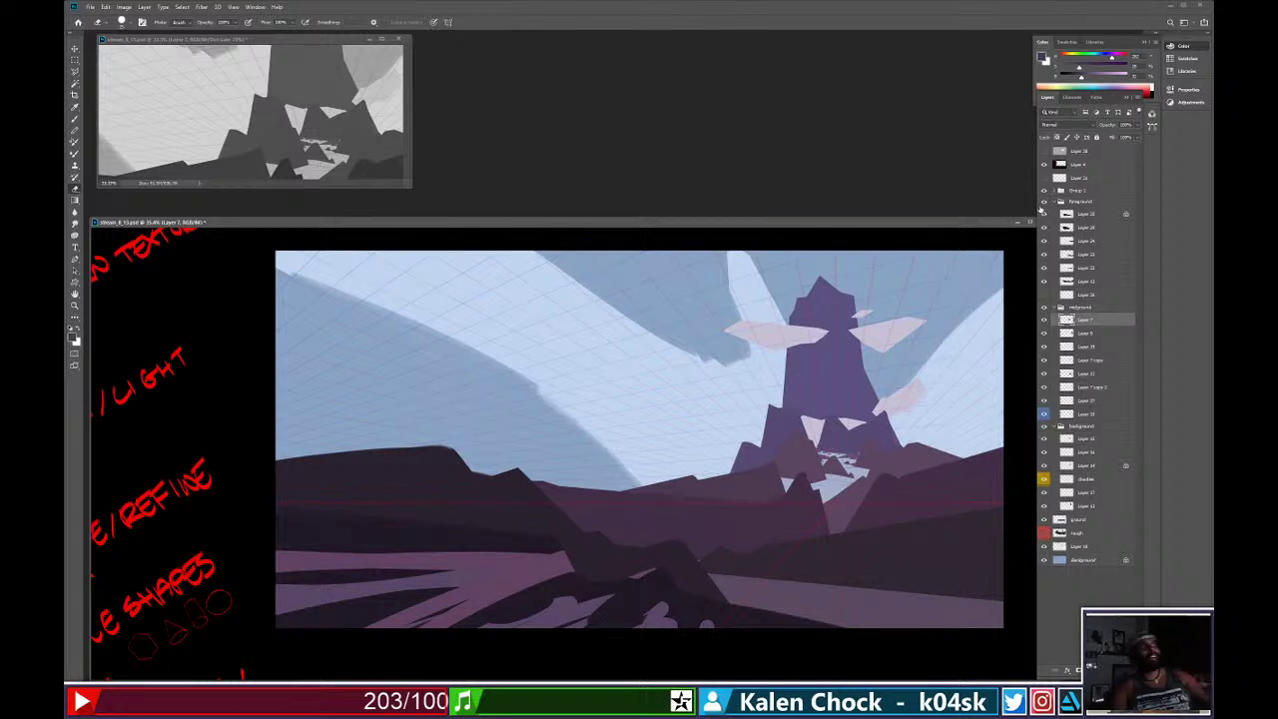
pyautogui.click(383, 144)
pyautogui.press('z')
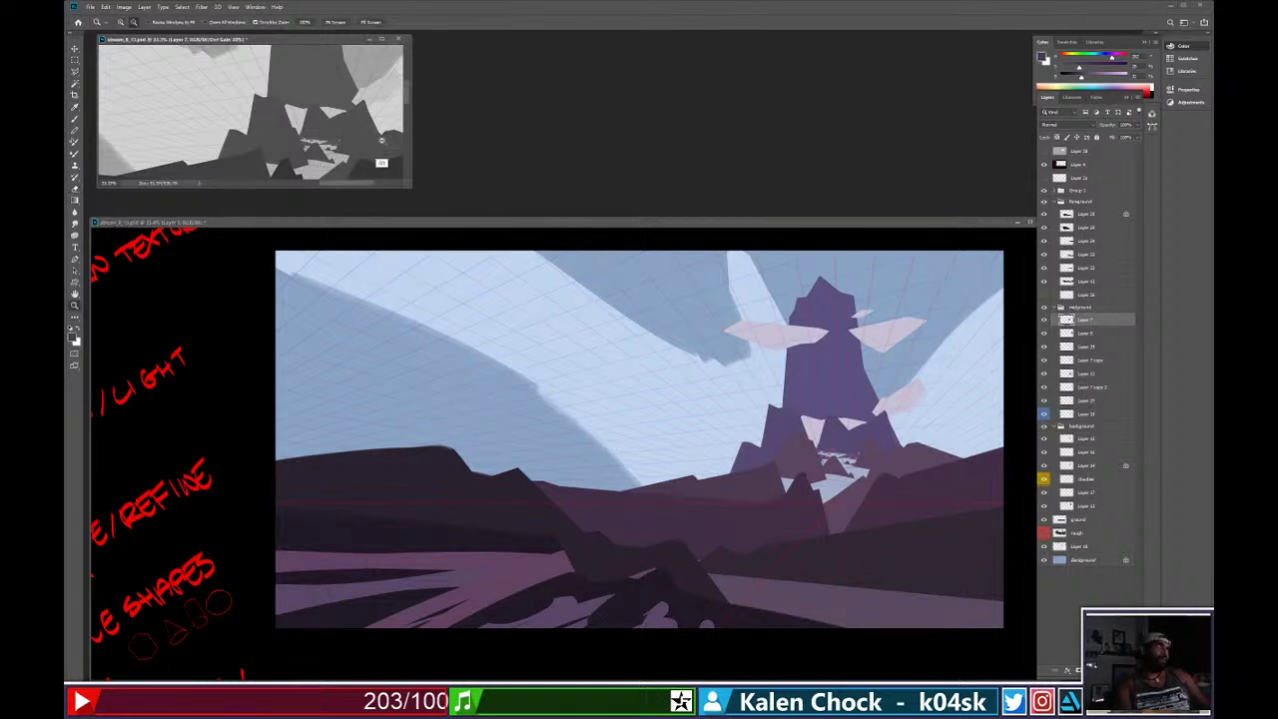
pyautogui.keyDown('alt'); pyautogui.click(383, 143); pyautogui.keyUp('alt')
pyautogui.keyDown('alt'); pyautogui.click(384, 142); pyautogui.keyUp('alt')
pyautogui.keyDown('alt'); pyautogui.click(373, 132); pyautogui.keyUp('alt')
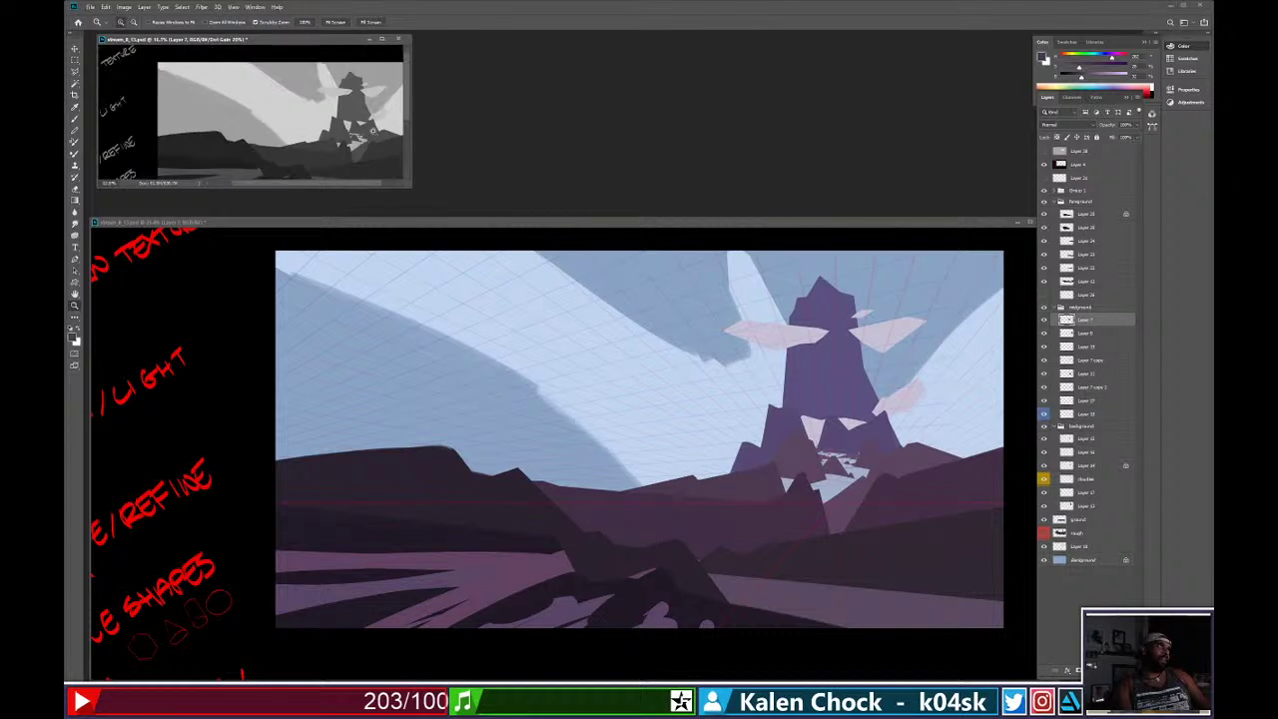
pyautogui.click(373, 132)
pyautogui.keyDown('alt'); pyautogui.click(375, 134); pyautogui.keyUp('alt')
pyautogui.moveTo(376, 136); pyautogui.dragTo(348, 120)
pyautogui.press('e')
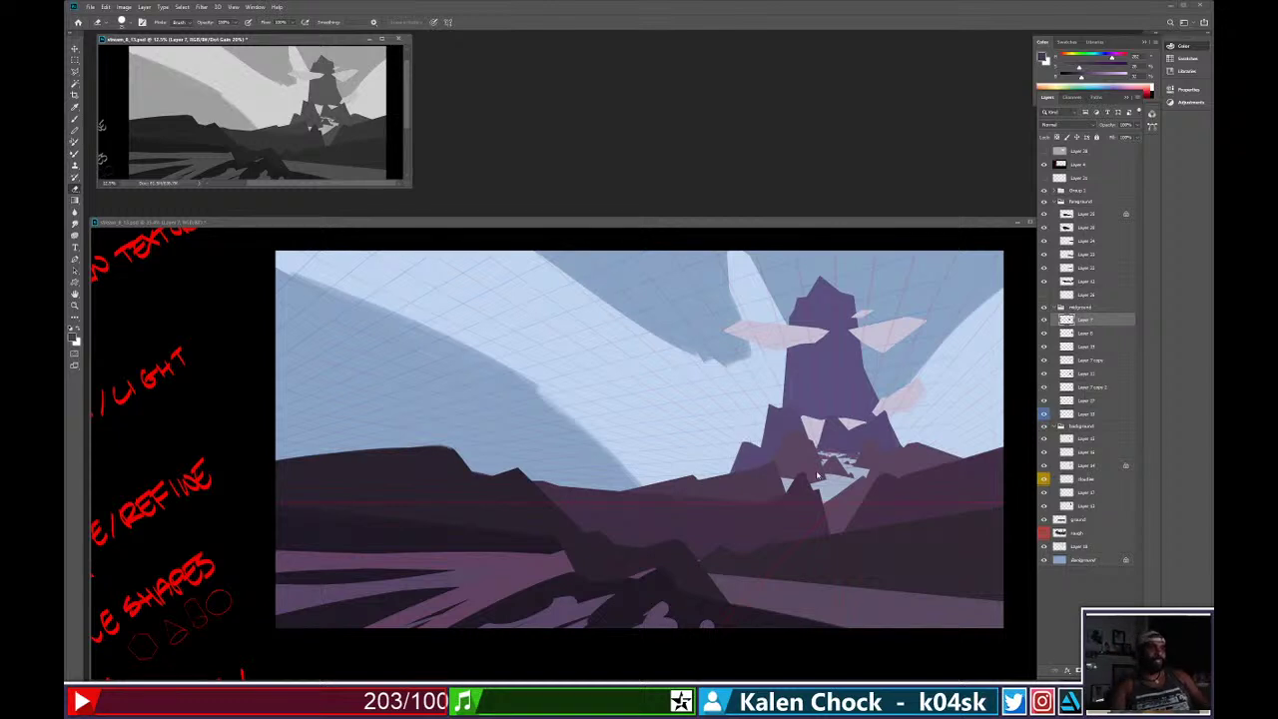
# Hide Group 1, which holds the perspective grid lines over the painting.
pyautogui.press('z')
pyautogui.moveTo(815, 485); pyautogui.dragTo(813, 493)
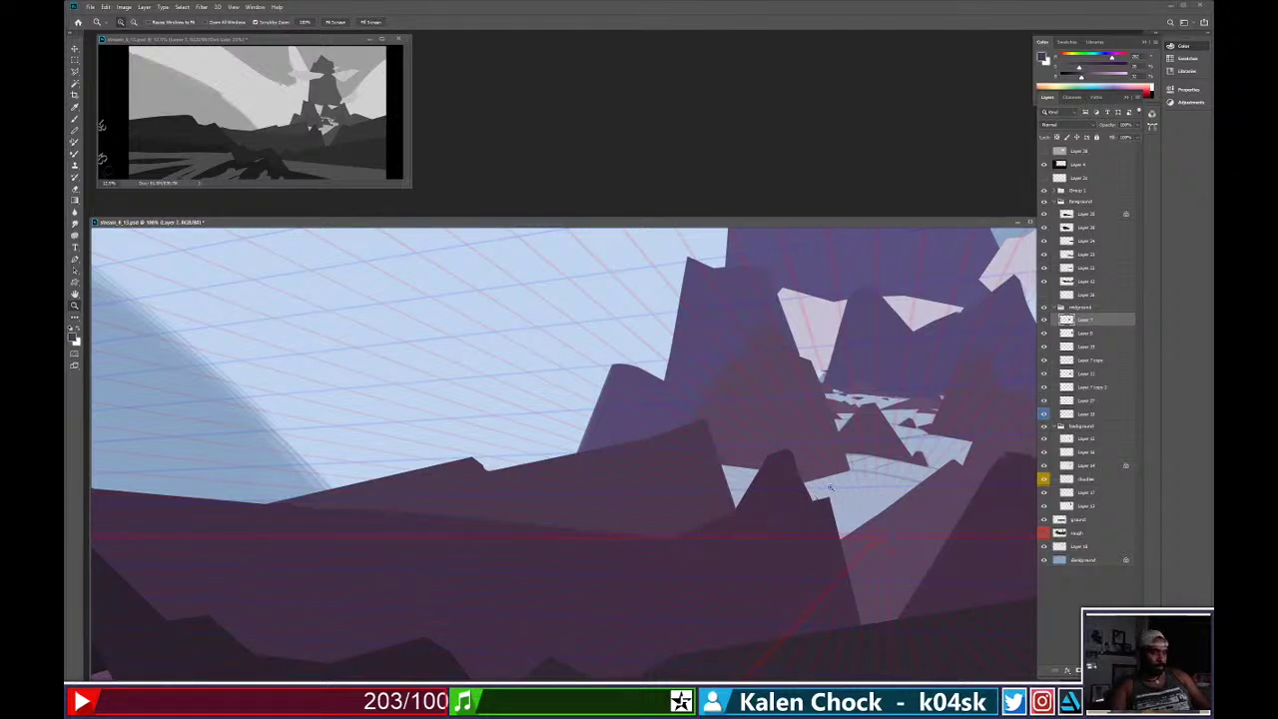
pyautogui.press('v')
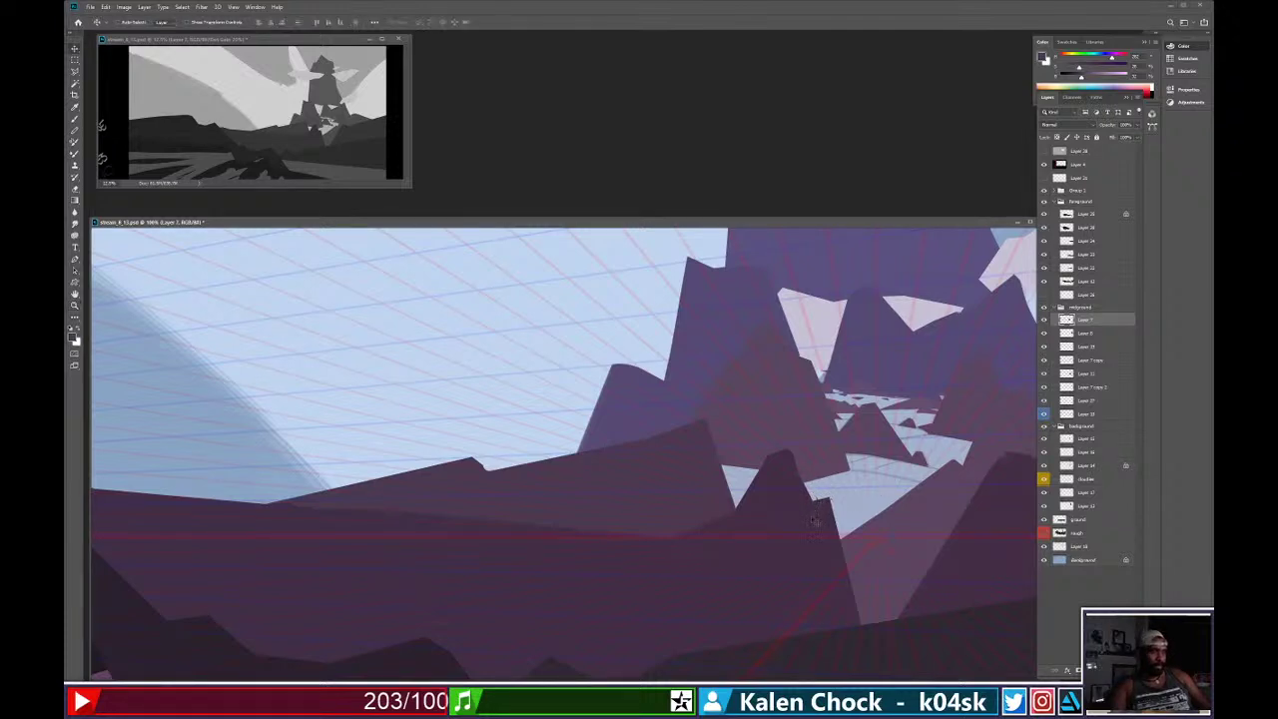
pyautogui.click(1044, 202)
pyautogui.click(1044, 202)
pyautogui.click(1044, 192)
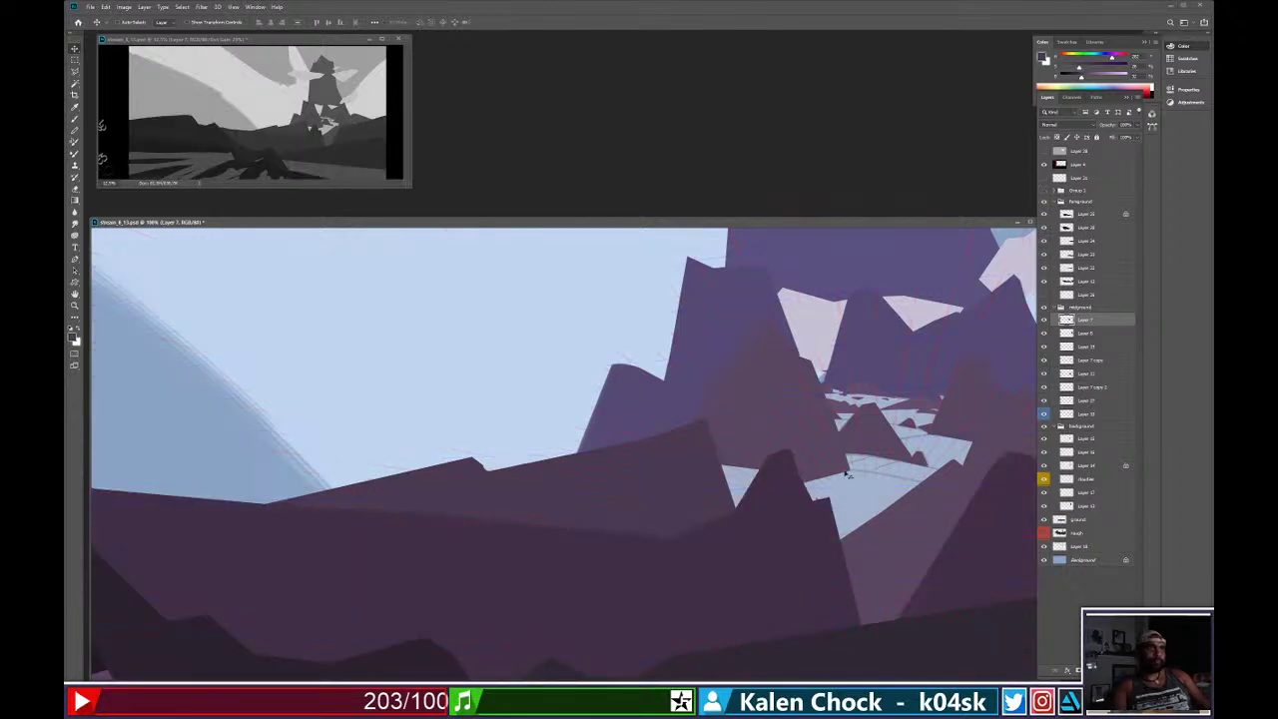
# Erase along the foreground ridge layer's dark peak with straight strokes to trim its slope and the ledge beside the water.
pyautogui.keyDown('ctrl'); pyautogui.click(818, 536); pyautogui.keyUp('ctrl')
pyautogui.press('e')
pyautogui.click(789, 440)
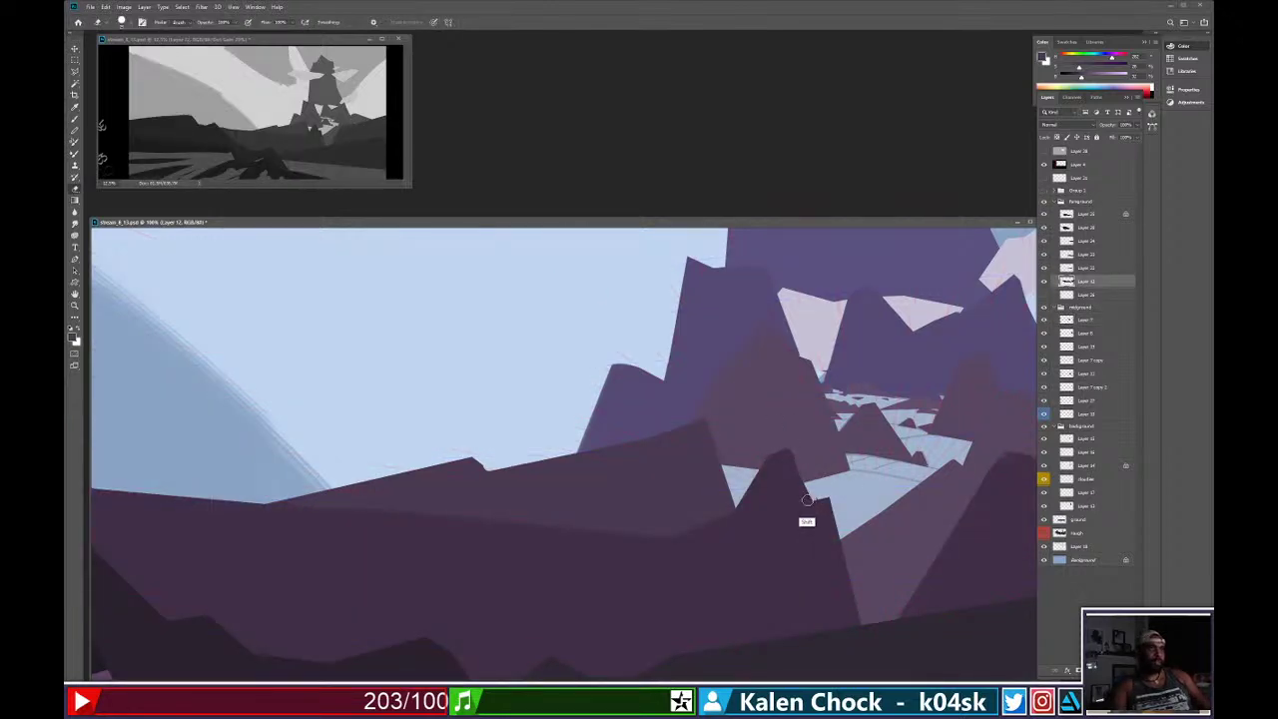
pyautogui.keyDown('shift'); pyautogui.click(810, 500); pyautogui.keyUp('shift')
pyautogui.keyDown('shift'); pyautogui.click(837, 498); pyautogui.keyUp('shift')
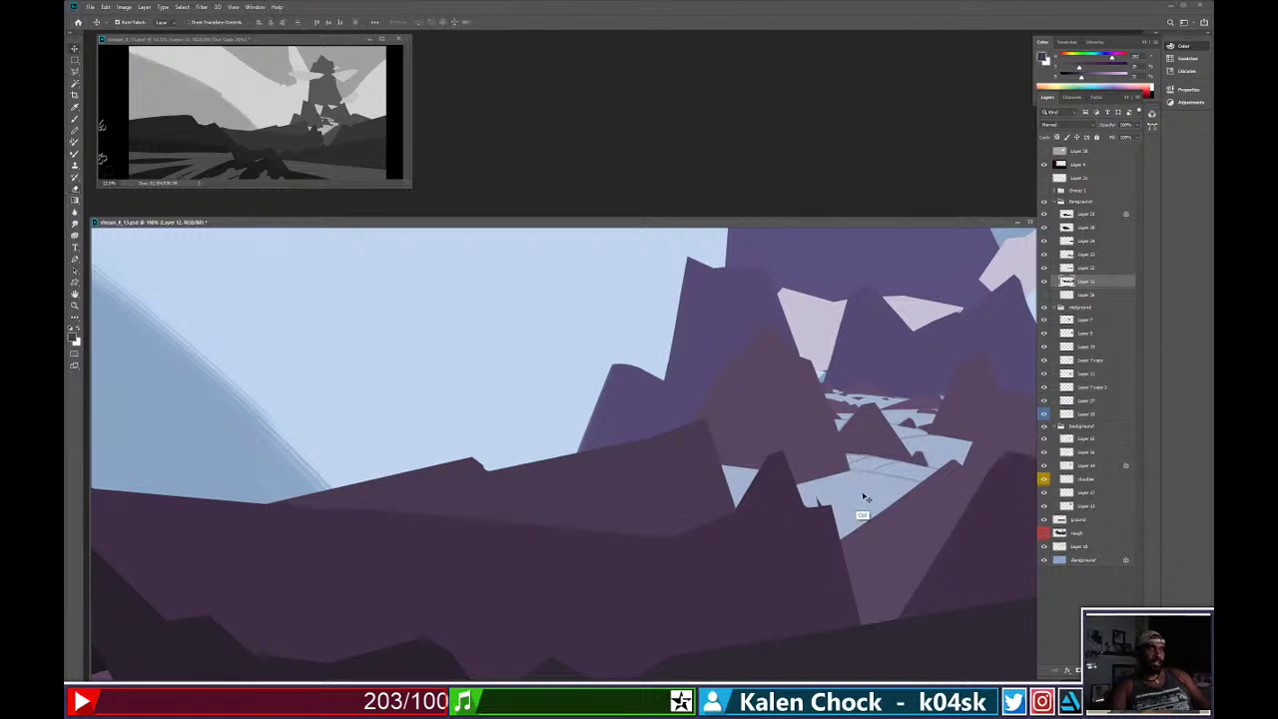
pyautogui.keyDown('ctrl'); pyautogui.click(856, 494); pyautogui.keyUp('ctrl')
pyautogui.press('b')
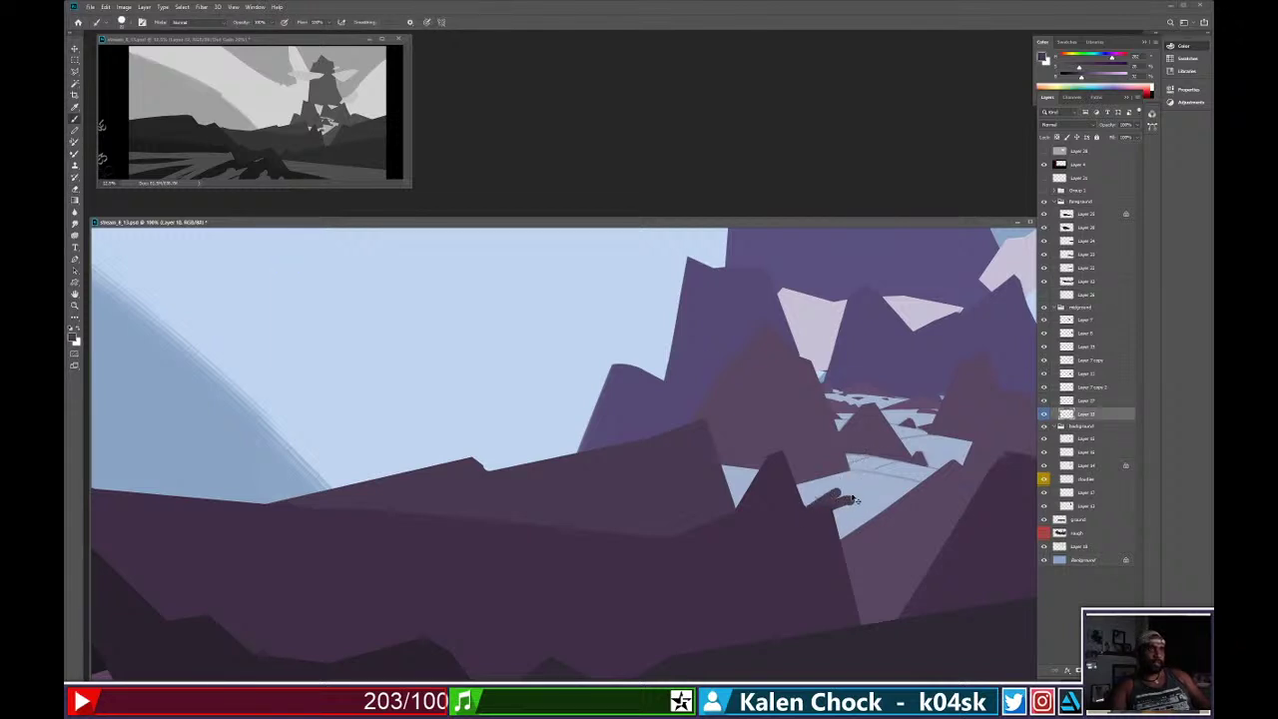
pyautogui.keyDown('alt'); pyautogui.click(849, 499); pyautogui.keyUp('alt')
pyautogui.press('v')
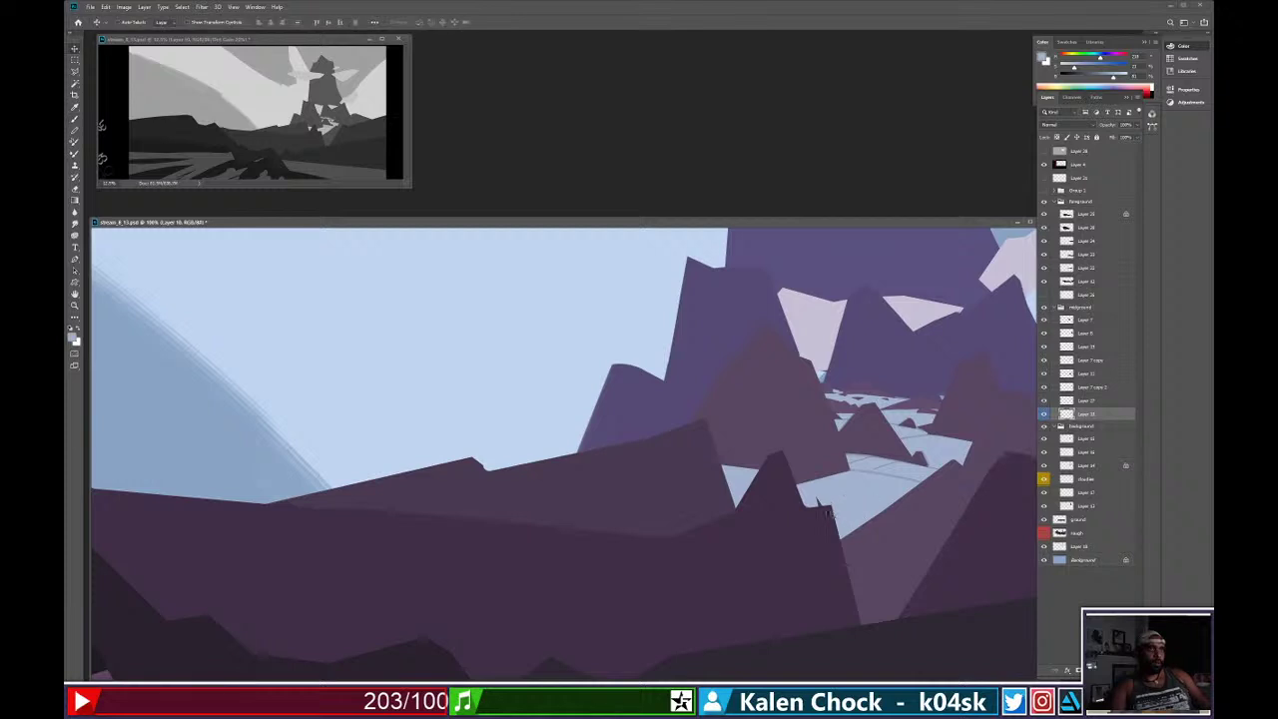
pyautogui.moveTo(810, 546)
pyautogui.mouseDown()
pyautogui.moveTo(808, 556)
pyautogui.moveTo(809, 544)
pyautogui.mouseUp()
pyautogui.hotkey('ctrl', 'z')
# Erase the thin leftover spike above the ledge beside the dark peak on Layer 7, and enlarge the eraser.
pyautogui.keyDown('ctrl'); pyautogui.click(742, 519); pyautogui.keyUp('ctrl')
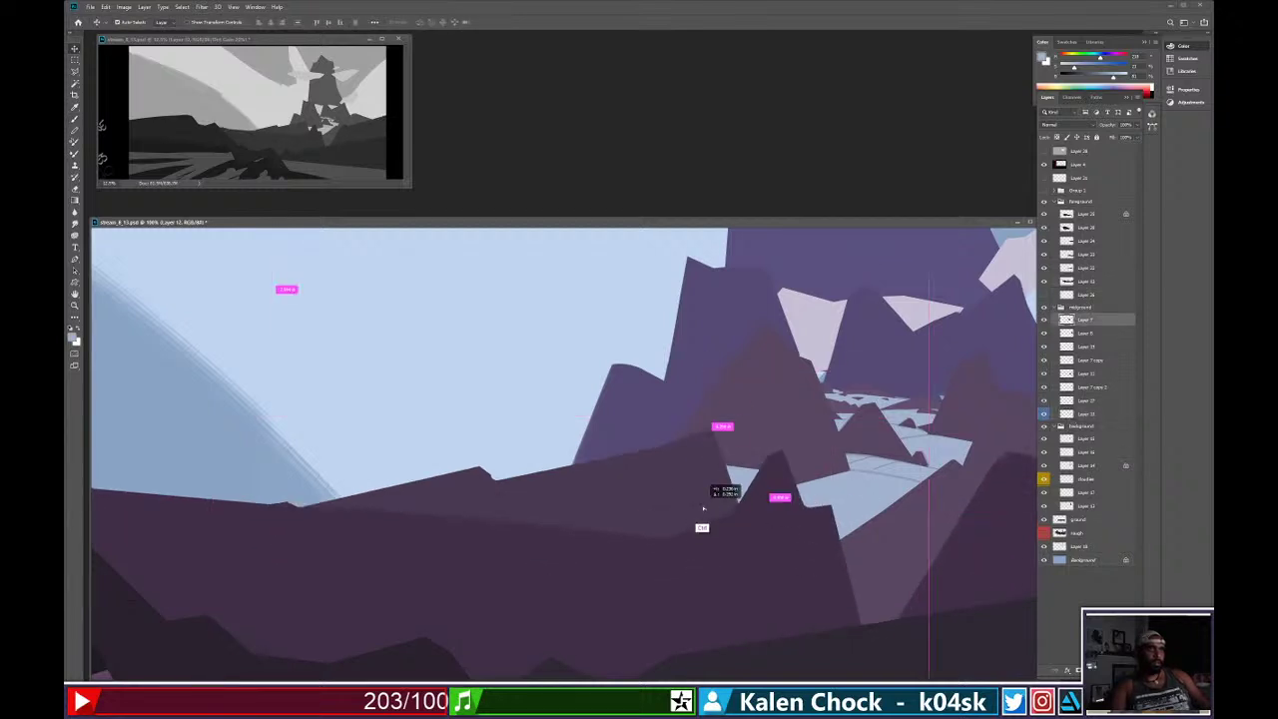
pyautogui.press('e')
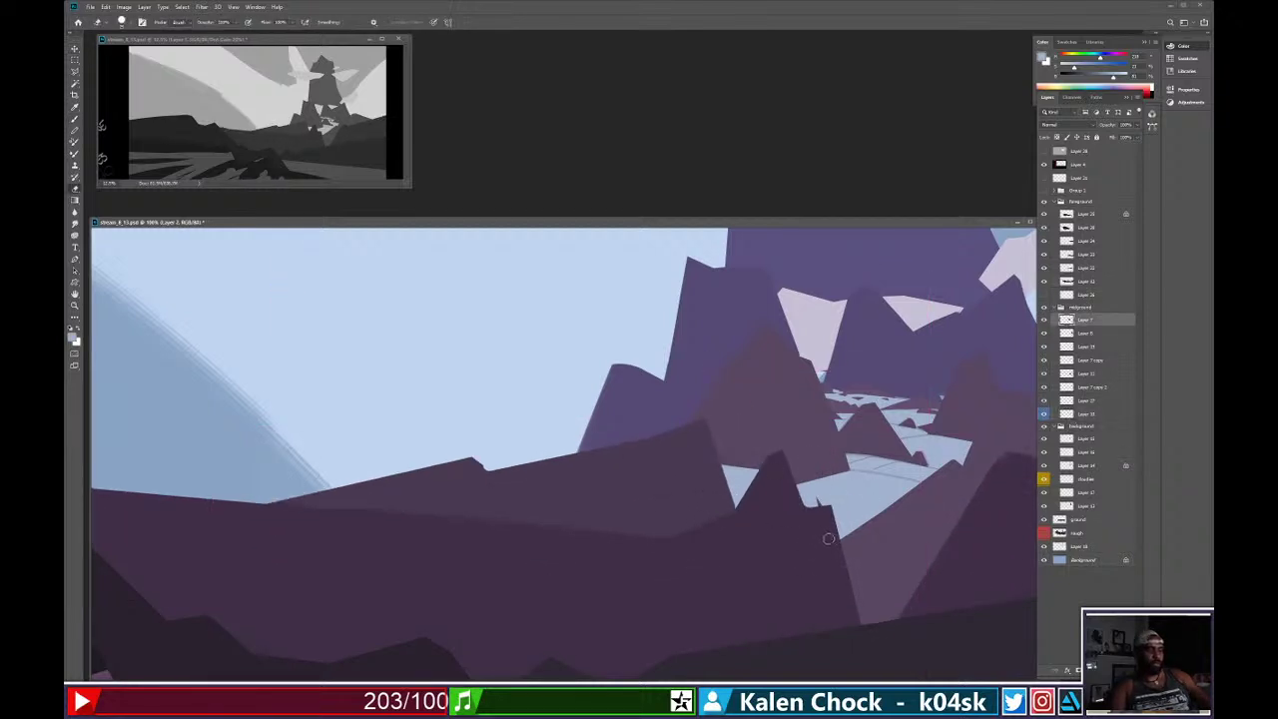
pyautogui.moveTo(825, 516); pyautogui.dragTo(815, 499)
pyautogui.press(']')
pyautogui.press(']')
pyautogui.press(']')
pyautogui.press(']')
pyautogui.press(']')
pyautogui.press(']')
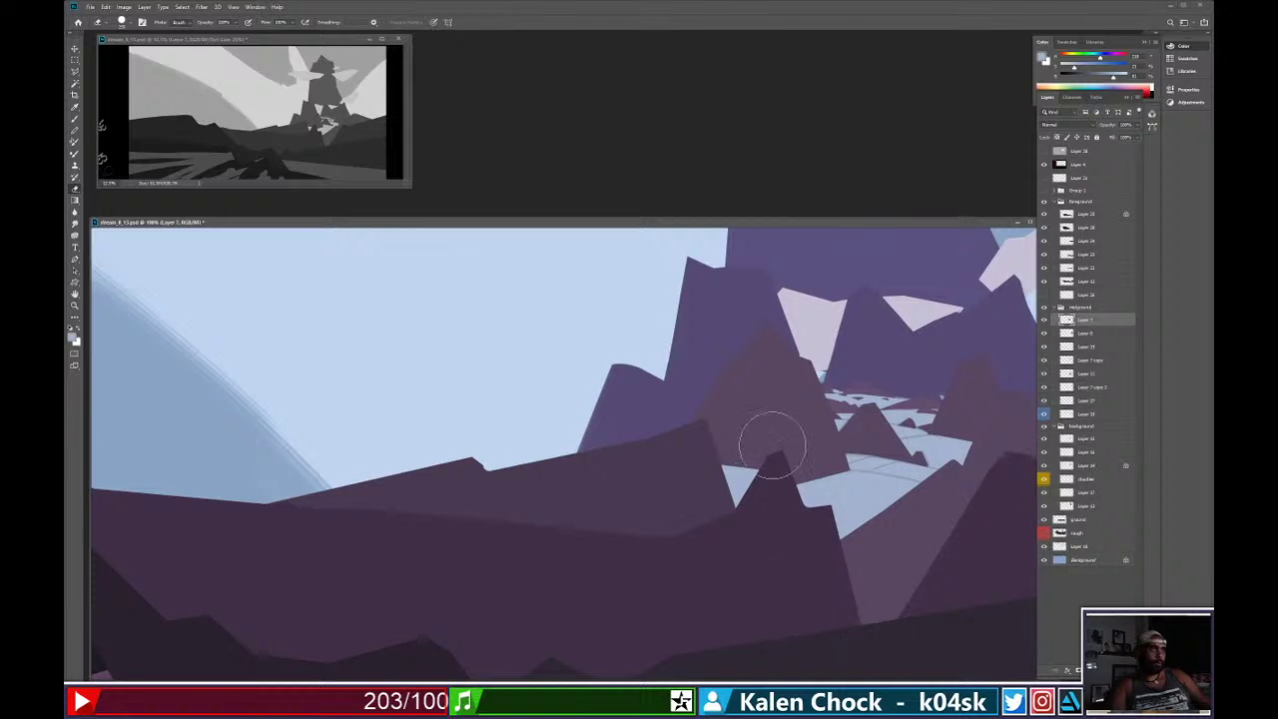
# With Layer 7 copy active, lasso a small jagged rock outline across the water gap between the ridge and the dark peak.
pyautogui.hotkey('alt', 'space')
pyautogui.moveTo(897, 502); pyautogui.dragTo(852, 515)
pyautogui.click(852, 514)
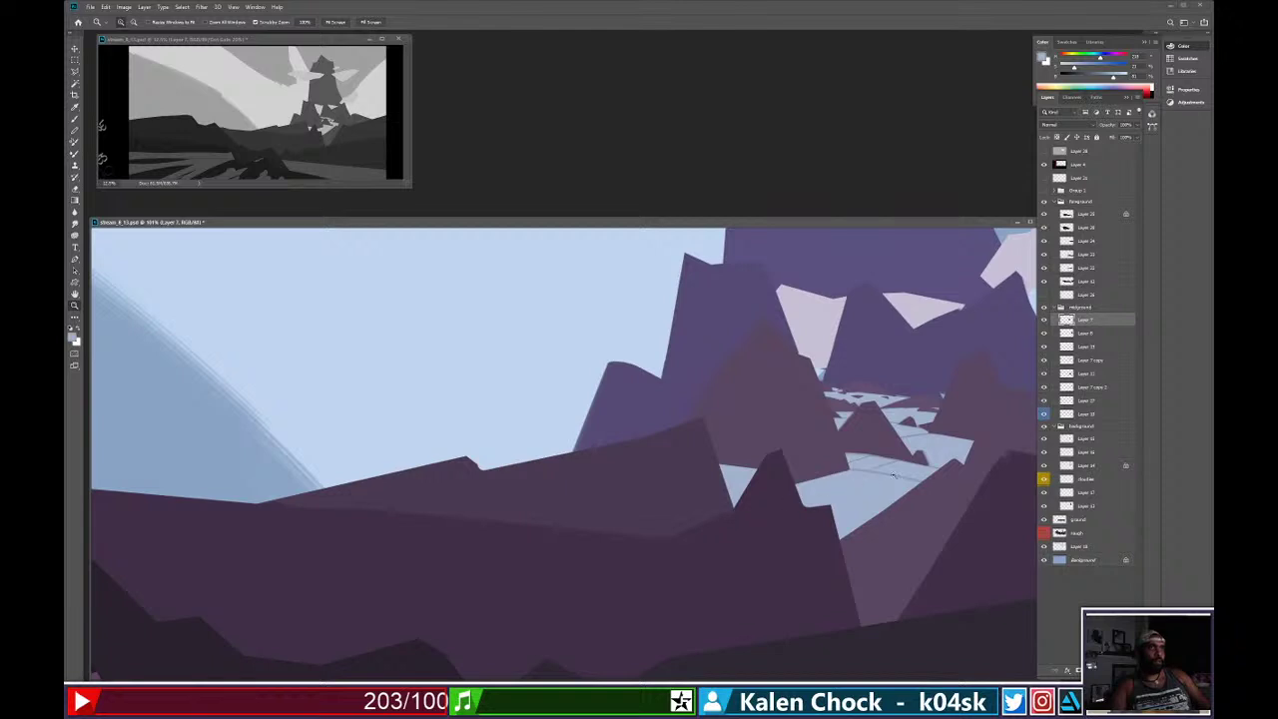
pyautogui.keyDown('ctrl'); pyautogui.click(813, 485); pyautogui.keyUp('ctrl')
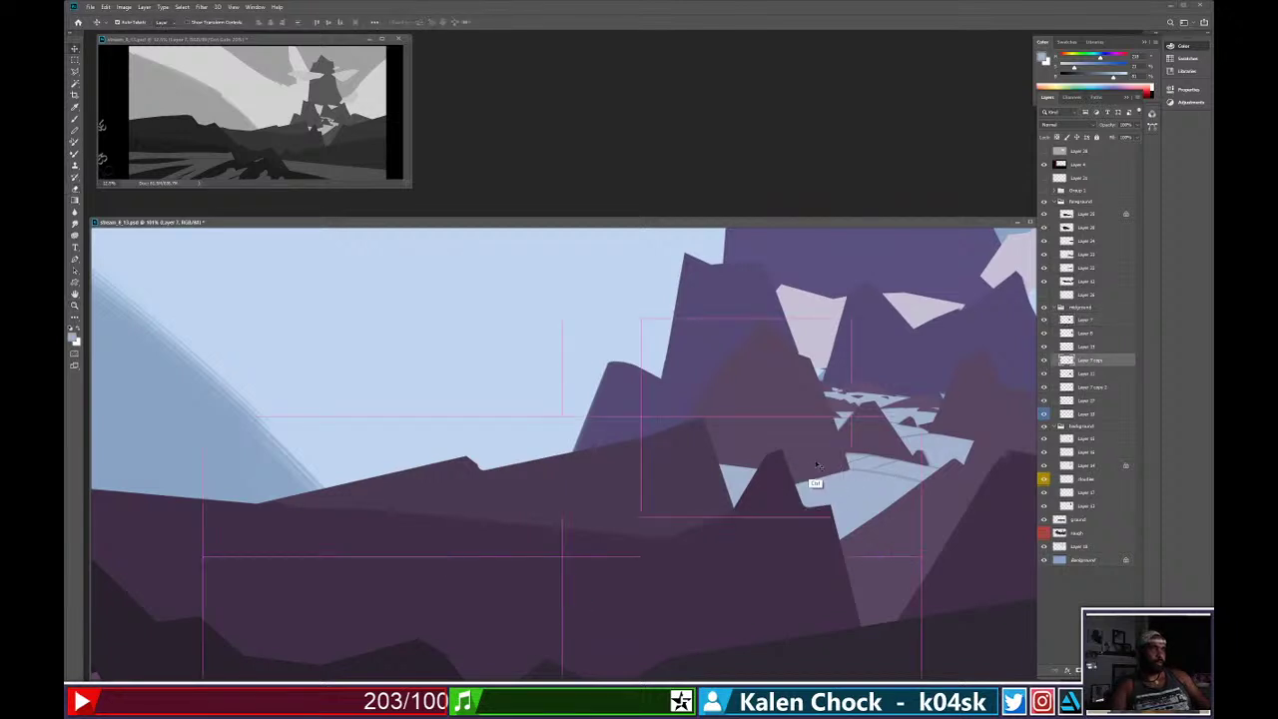
pyautogui.press('l')
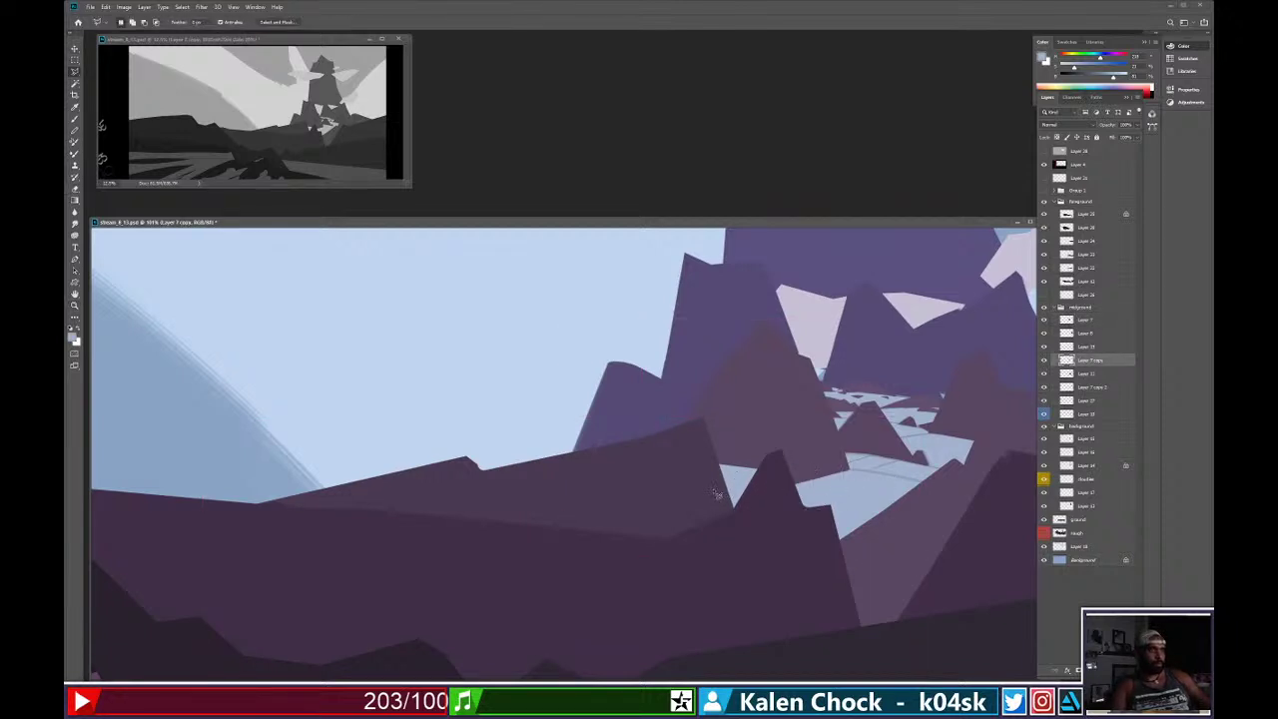
pyautogui.click(715, 491)
pyautogui.click(797, 506)
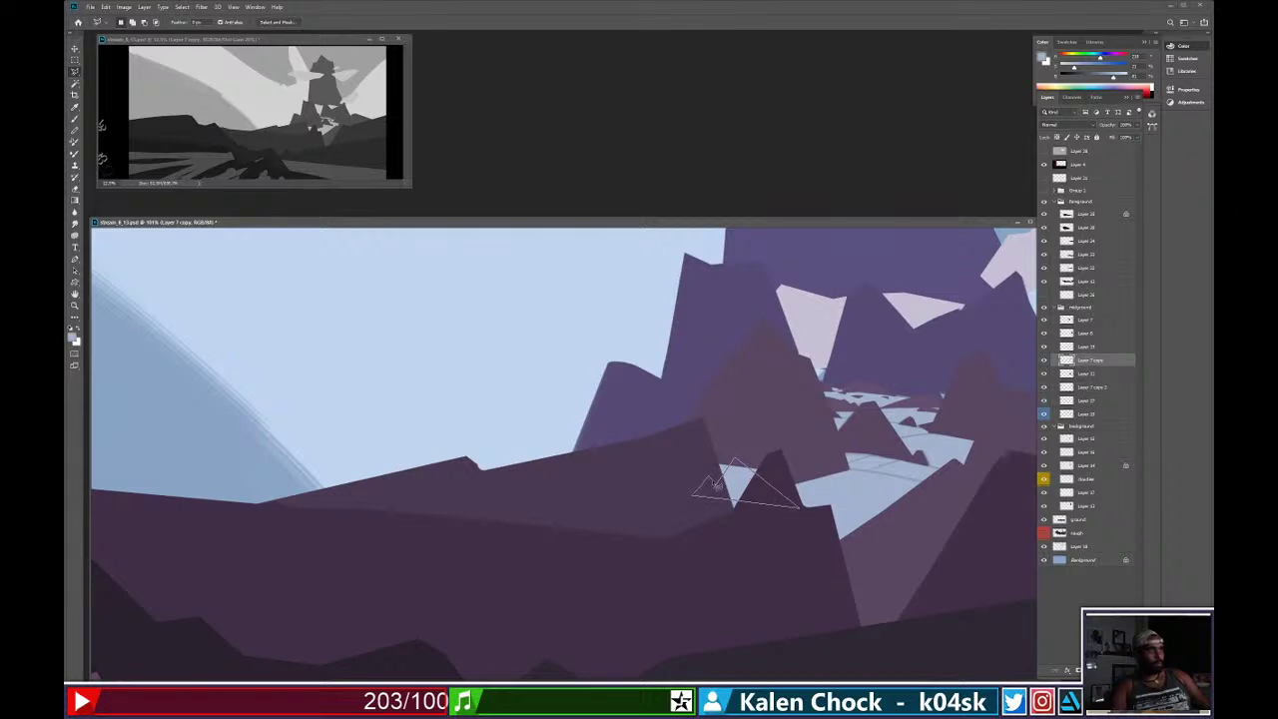
pyautogui.click(715, 489)
# Fill the outlined rock with muted dark purple on a new layer, deselect it and shift the rock closer to the dark peak.
pyautogui.hotkey('ctrl', 'shift', 'alt', 'n')
pyautogui.press('b')
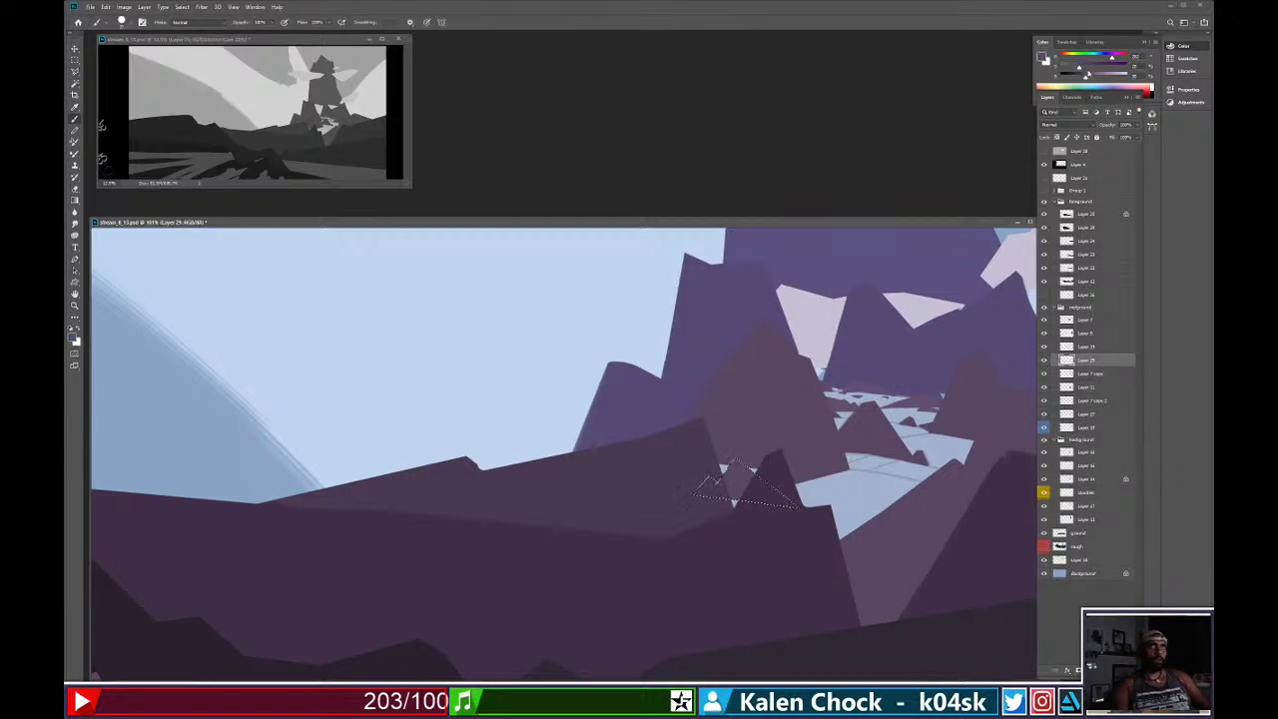
pyautogui.moveTo(1086, 76); pyautogui.dragTo(1082, 77)
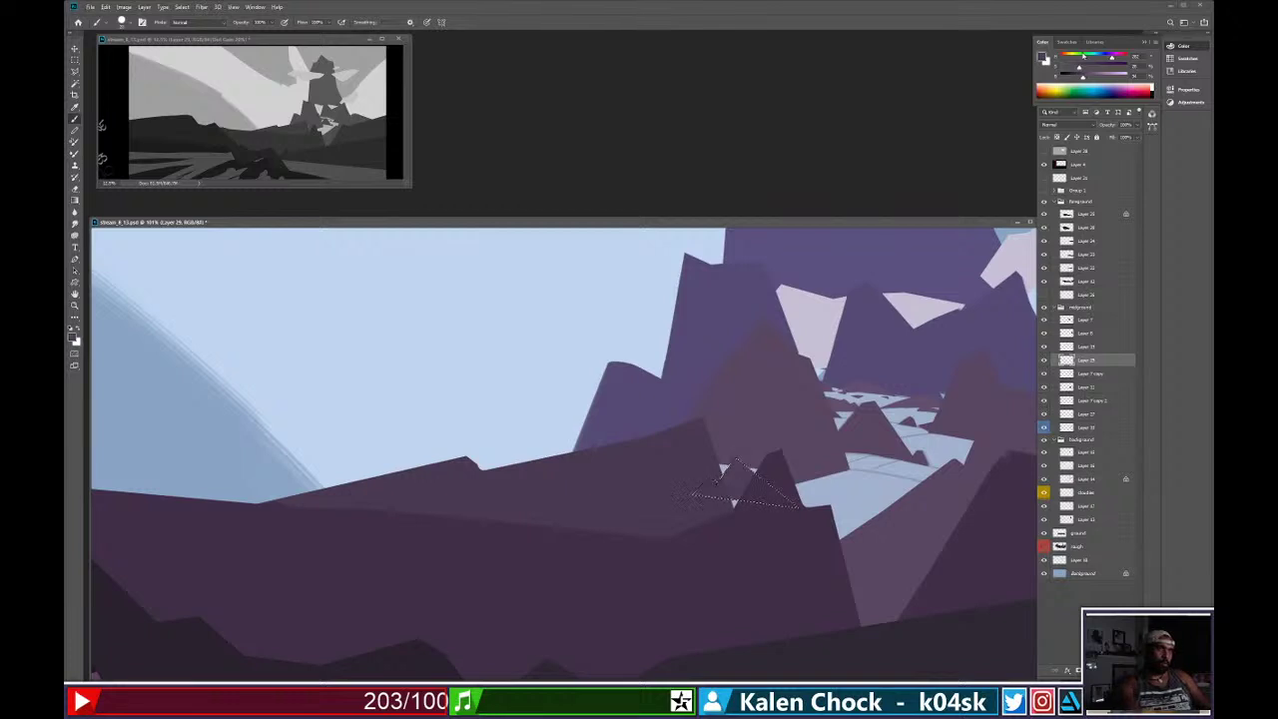
pyautogui.hotkey('ctrl', 'd')
pyautogui.press('v')
pyautogui.moveTo(741, 493)
pyautogui.mouseDown()
pyautogui.moveTo(749, 467)
pyautogui.moveTo(747, 482)
pyautogui.moveTo(765, 477)
pyautogui.mouseUp()
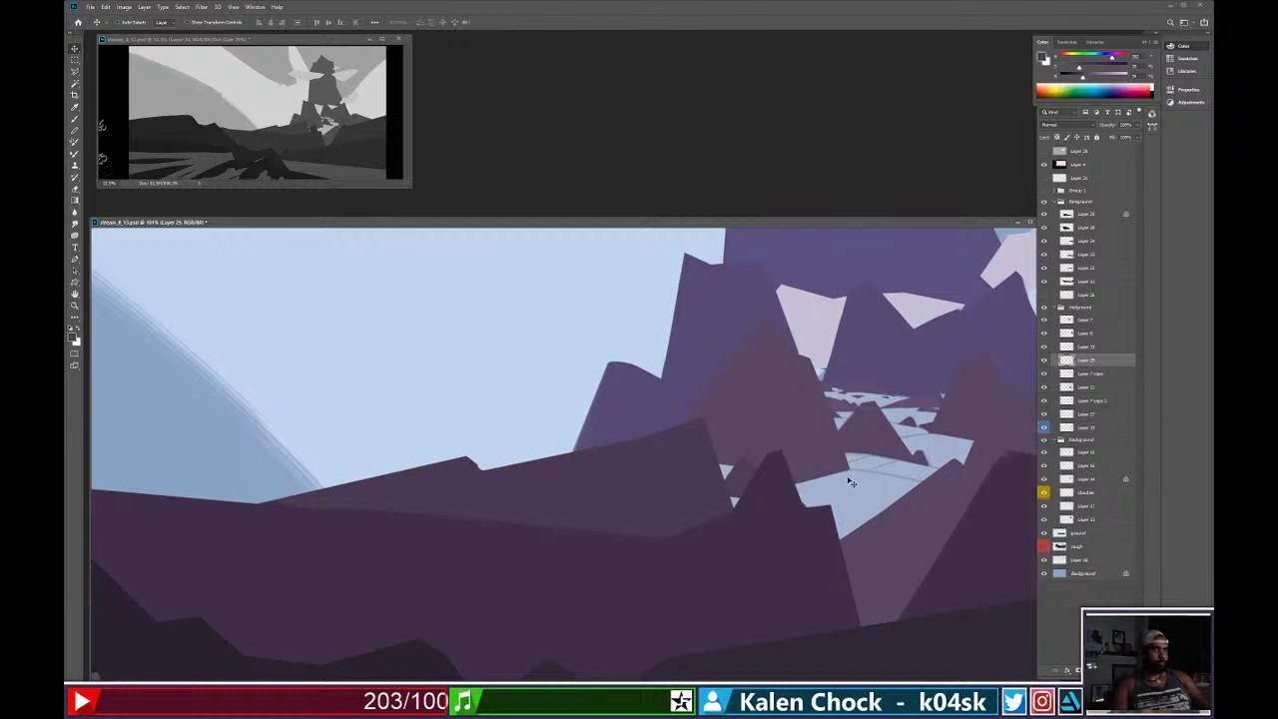
# Lasso a second angular rock extending from behind the dark peak into the water and fill it with the same purple.
pyautogui.press('l')
pyautogui.click(809, 486)
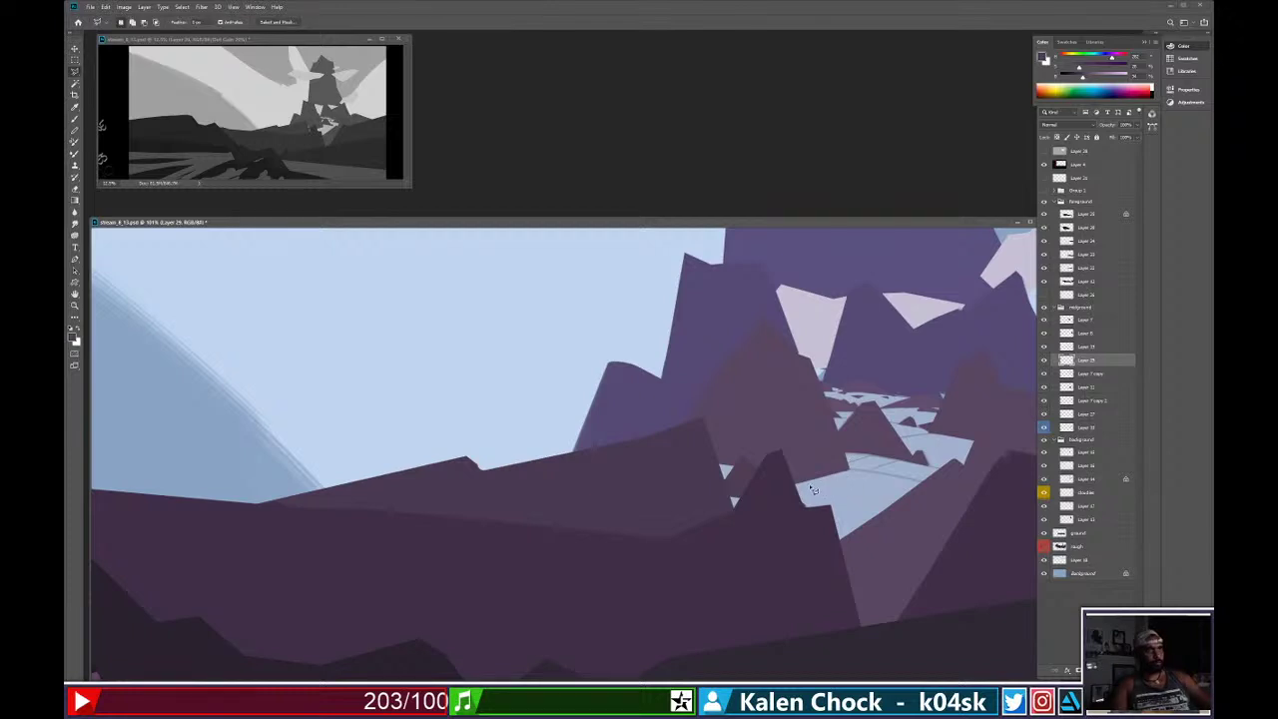
pyautogui.click(834, 468)
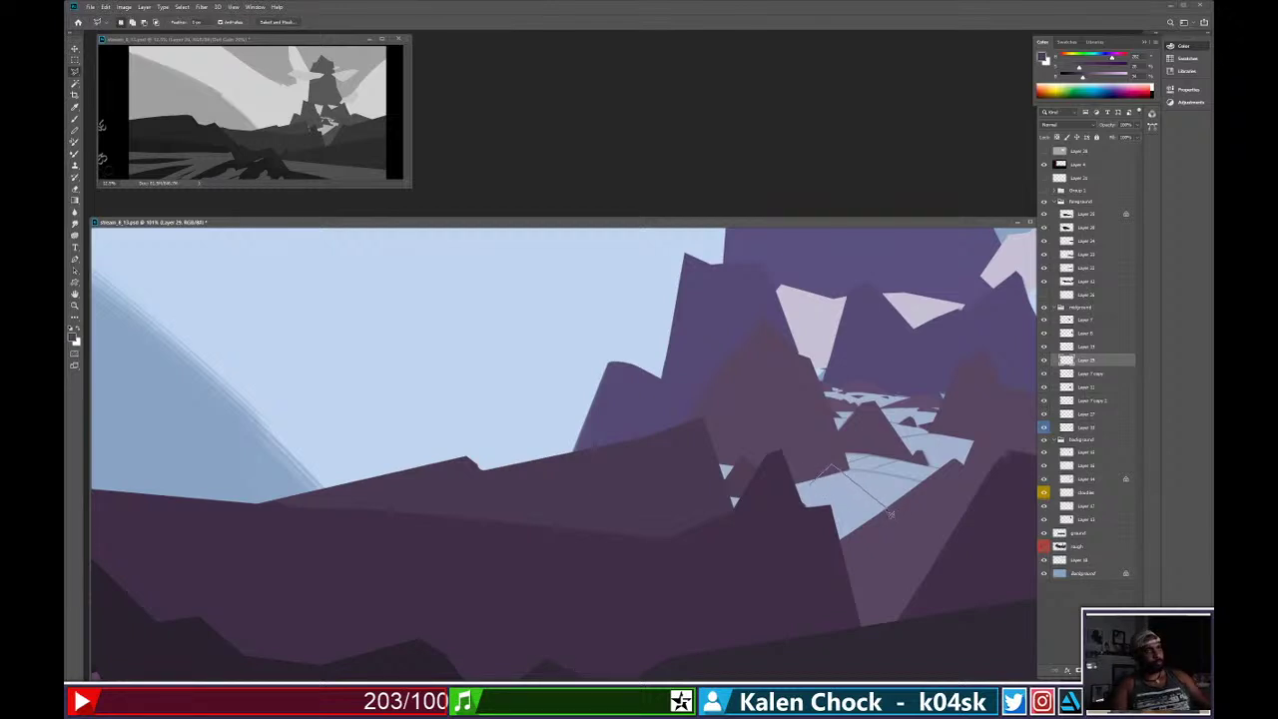
pyautogui.click(867, 481)
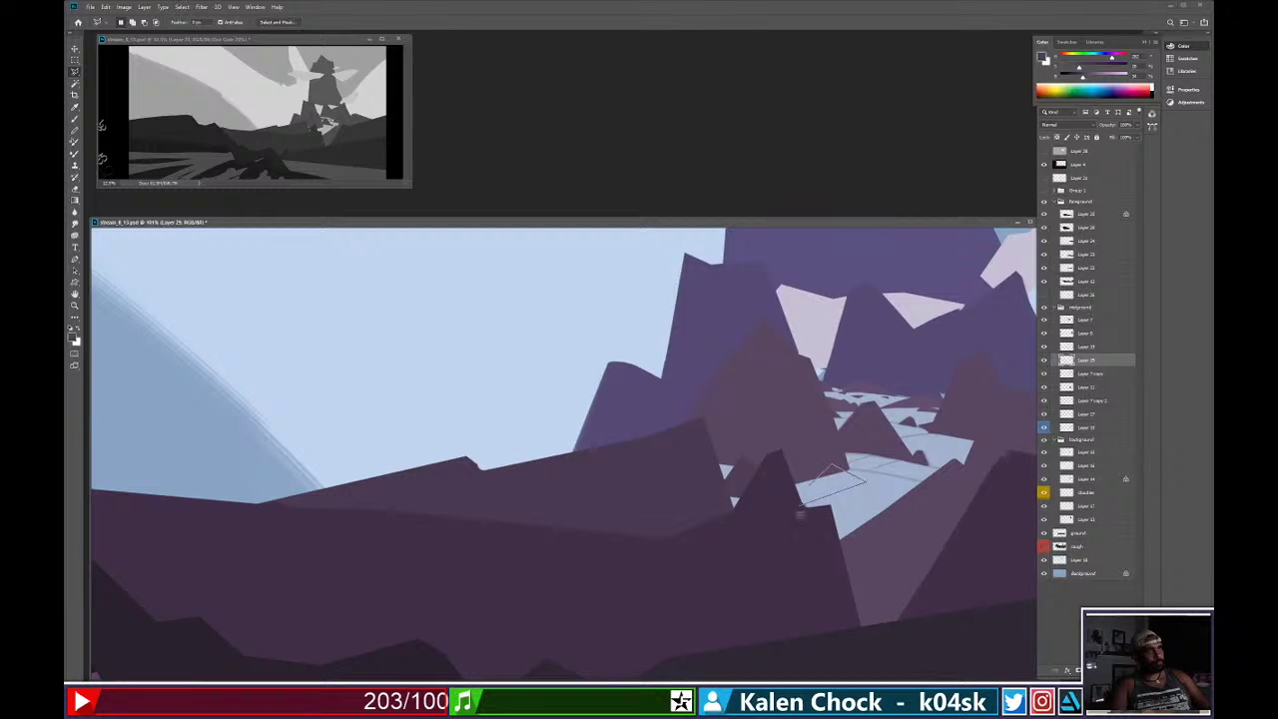
pyautogui.click(782, 522)
pyautogui.click(813, 485)
pyautogui.hotkey('alt', 'BackSpace')
pyautogui.hotkey('ctrl', 'd')
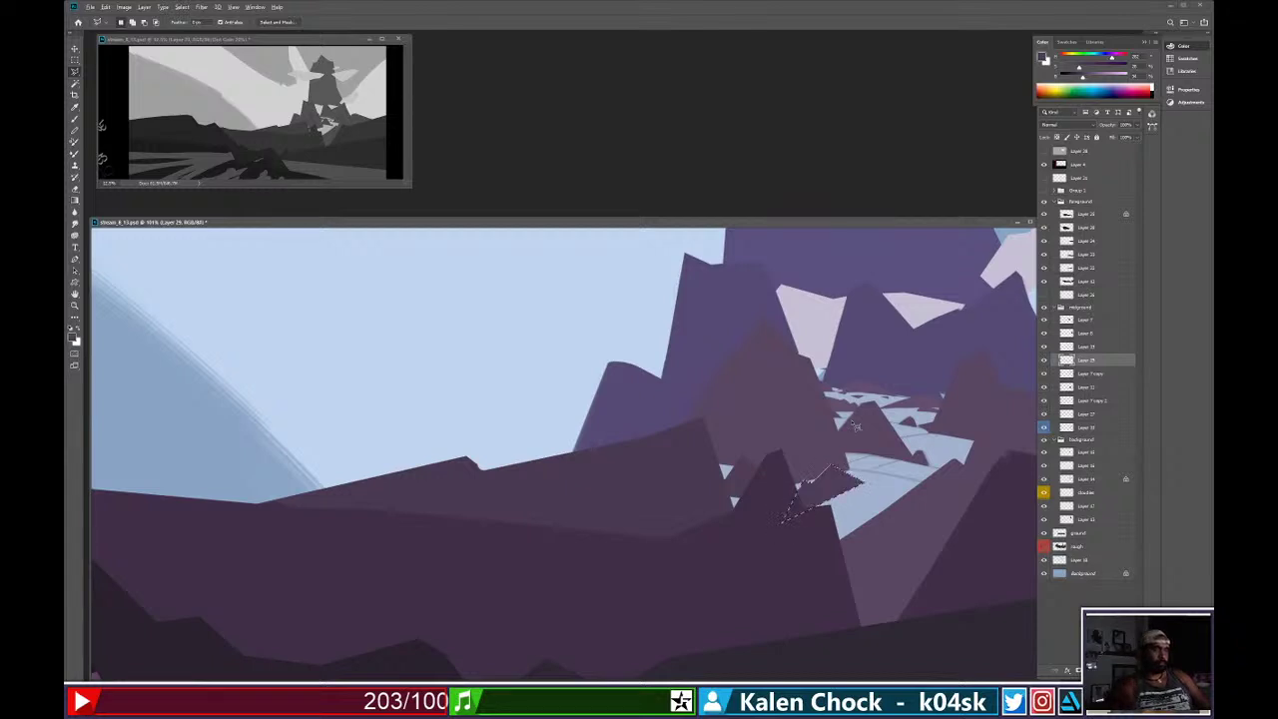
# Shrink the eraser and trim the second rock's pointed tip and the sloping edges of the small rock in the gap.
pyautogui.press('e')
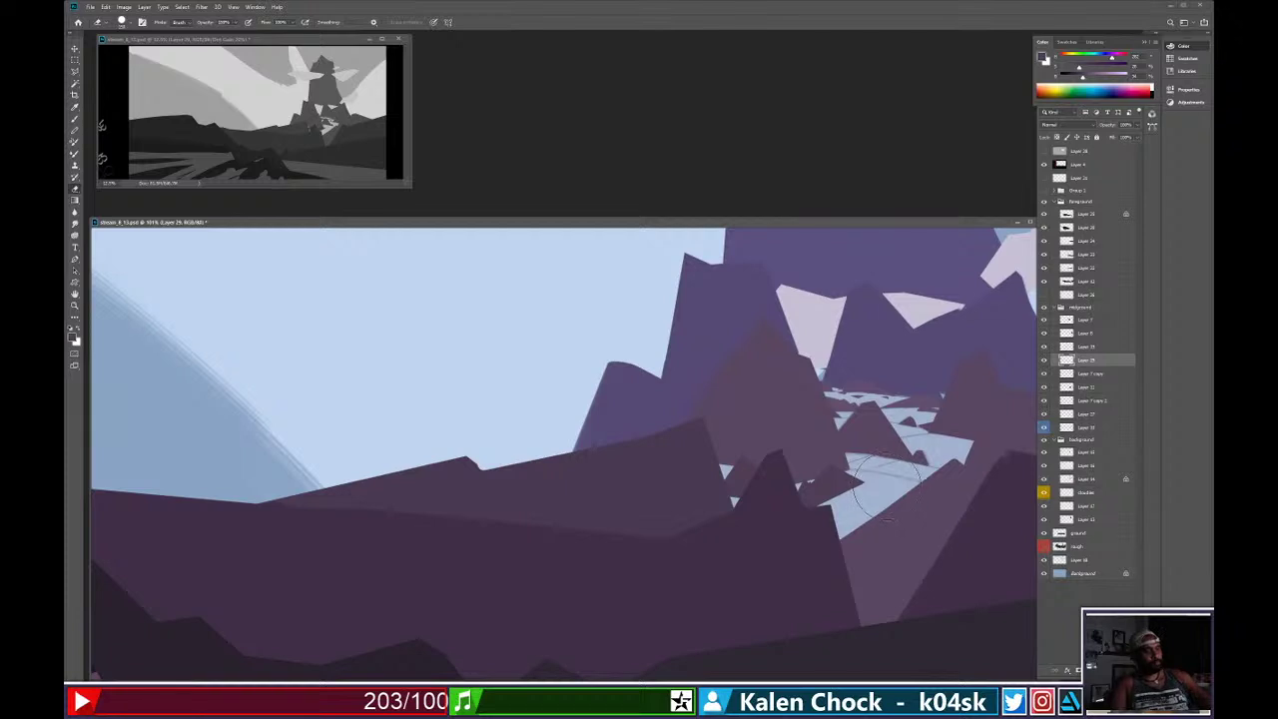
pyautogui.press('[')
pyautogui.press('[')
pyautogui.press('[')
pyautogui.press('[')
pyautogui.press('[')
pyautogui.press('[')
pyautogui.press('[')
pyautogui.press('[')
pyautogui.press('[')
pyautogui.press('[')
pyautogui.moveTo(863, 485)
pyautogui.mouseDown()
pyautogui.moveTo(807, 506)
pyautogui.moveTo(862, 481)
pyautogui.mouseUp()
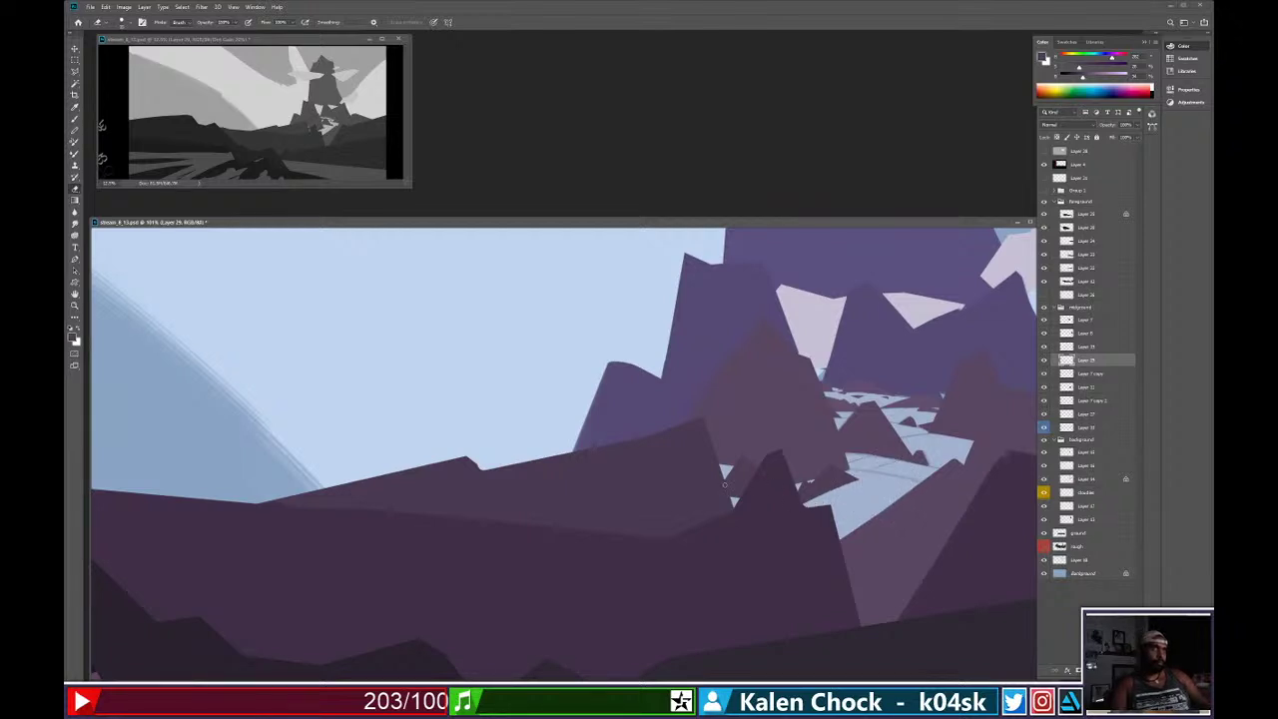
pyautogui.moveTo(744, 463); pyautogui.dragTo(705, 510)
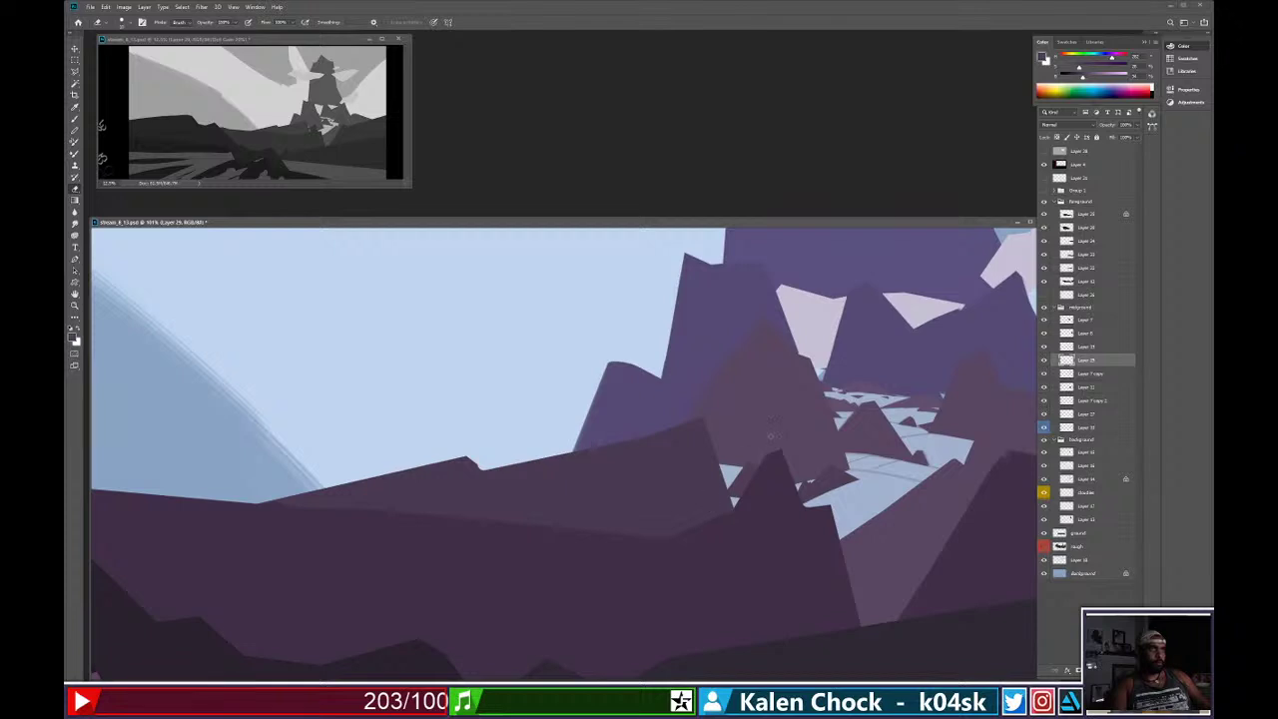
pyautogui.moveTo(773, 476); pyautogui.dragTo(687, 526)
# Build up the top of the rock on the water side of the dark peak with another purple-filled lasso shape.
pyautogui.press('l')
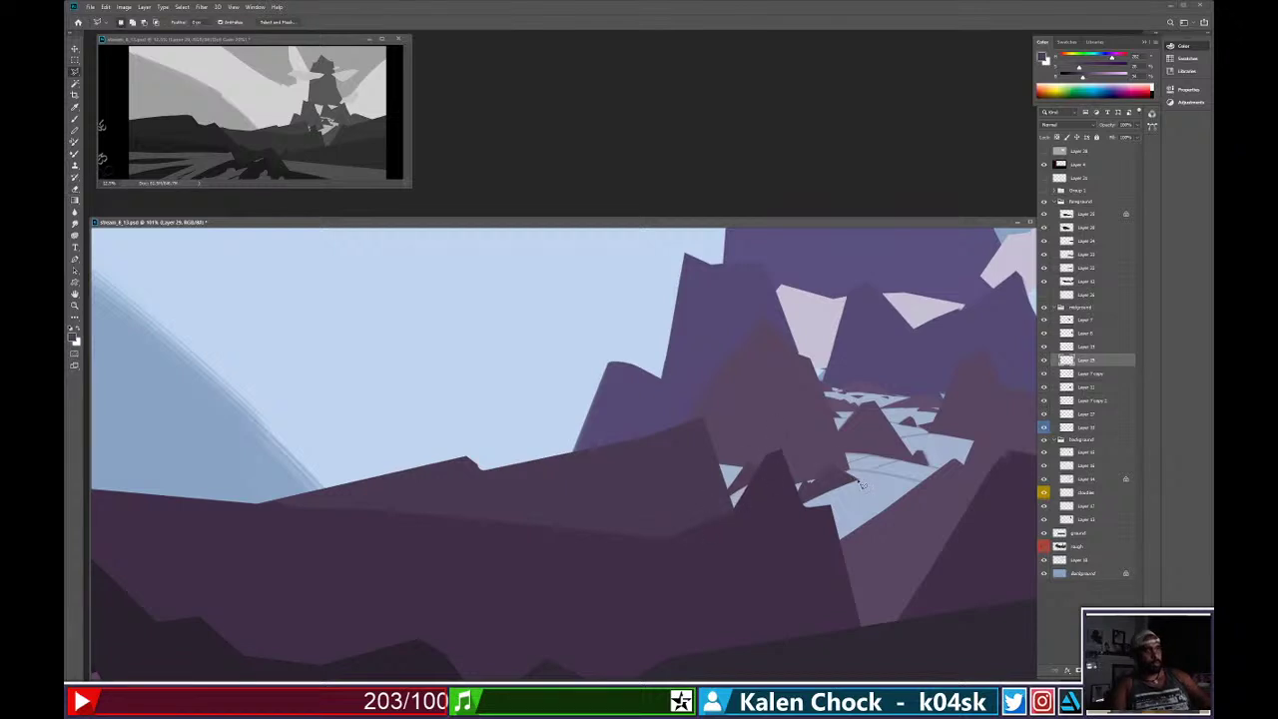
pyautogui.click(858, 479)
pyautogui.click(828, 459)
pyautogui.moveTo(817, 475)
pyautogui.mouseDown()
pyautogui.moveTo(746, 528)
pyautogui.moveTo(858, 484)
pyautogui.mouseUp()
pyautogui.click(860, 481)
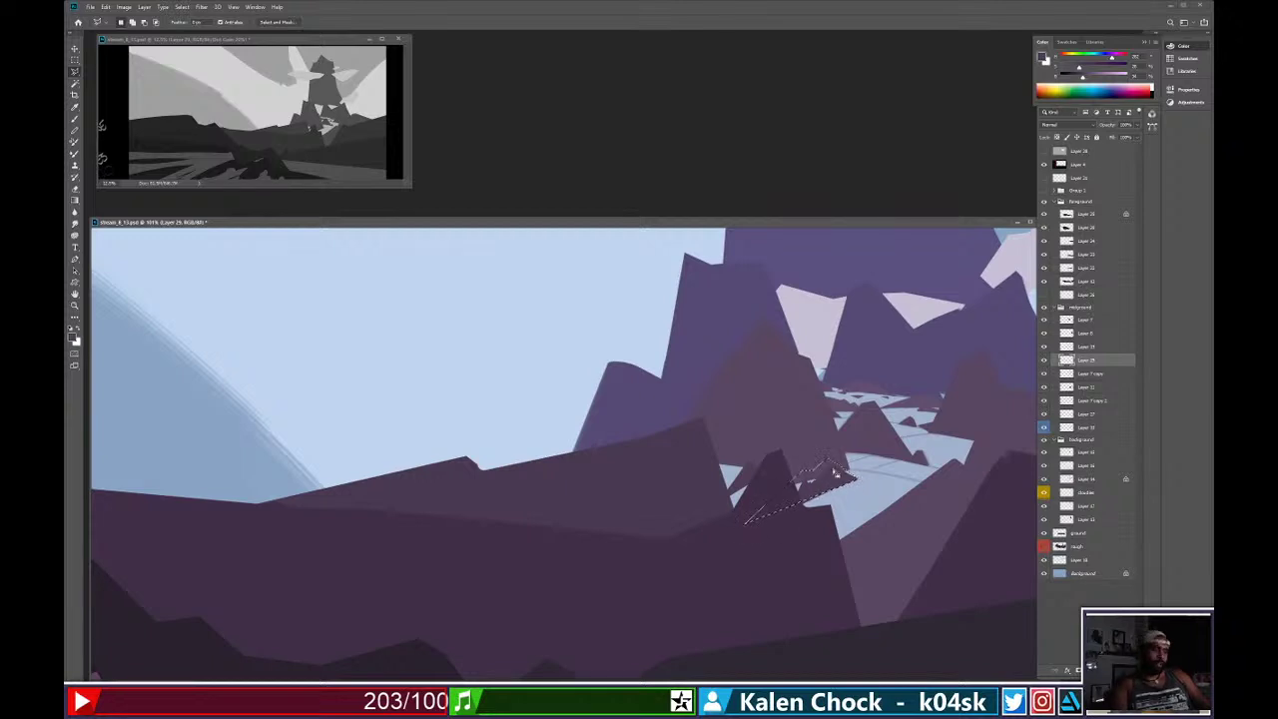
pyautogui.hotkey('alt', 'BackSpace')
pyautogui.hotkey('ctrl', 'd')
# Trim the pointed water-side tip of the small rock beside the dark peak with the eraser.
pyautogui.press('e')
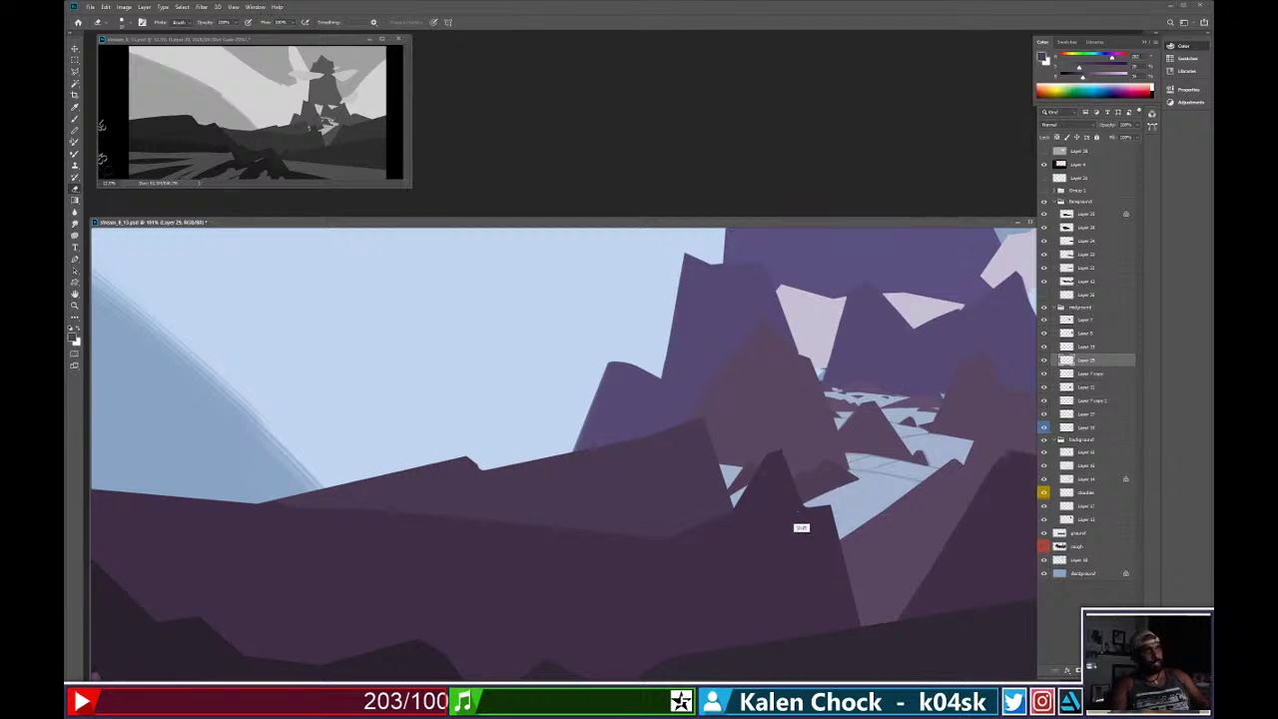
pyautogui.keyDown('shift'); pyautogui.click(865, 475); pyautogui.keyUp('shift')
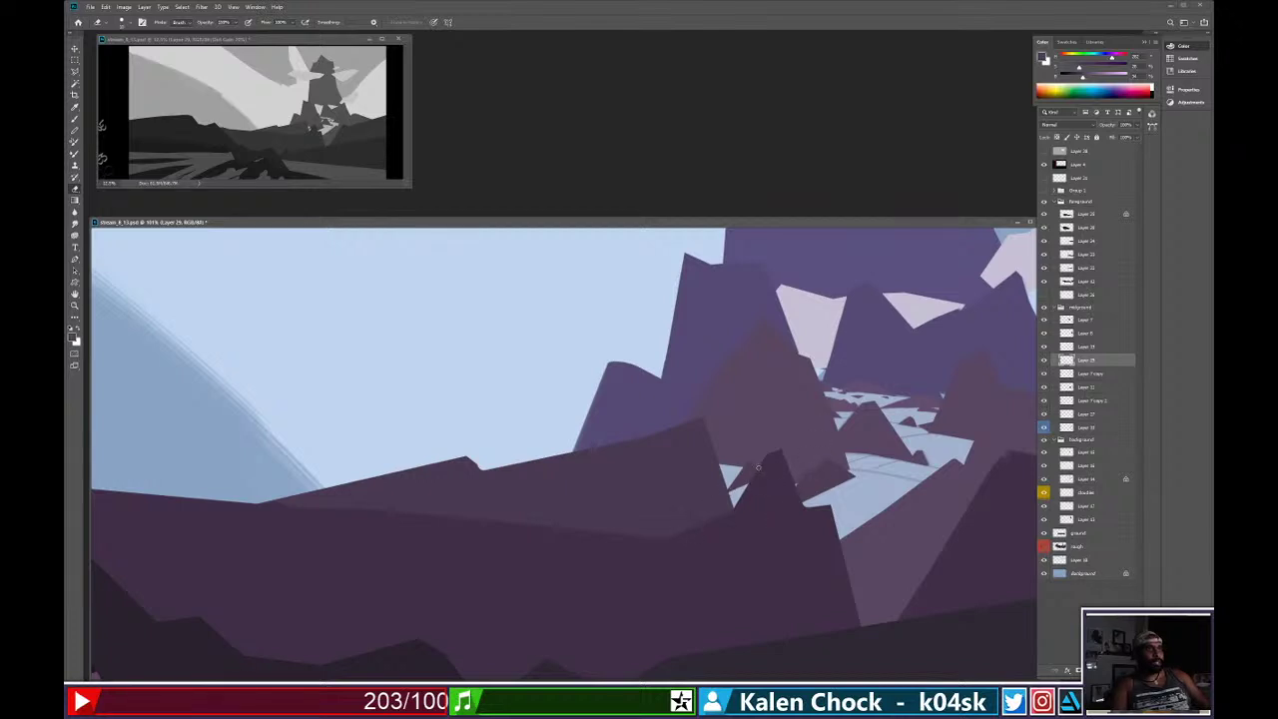
pyautogui.press('b')
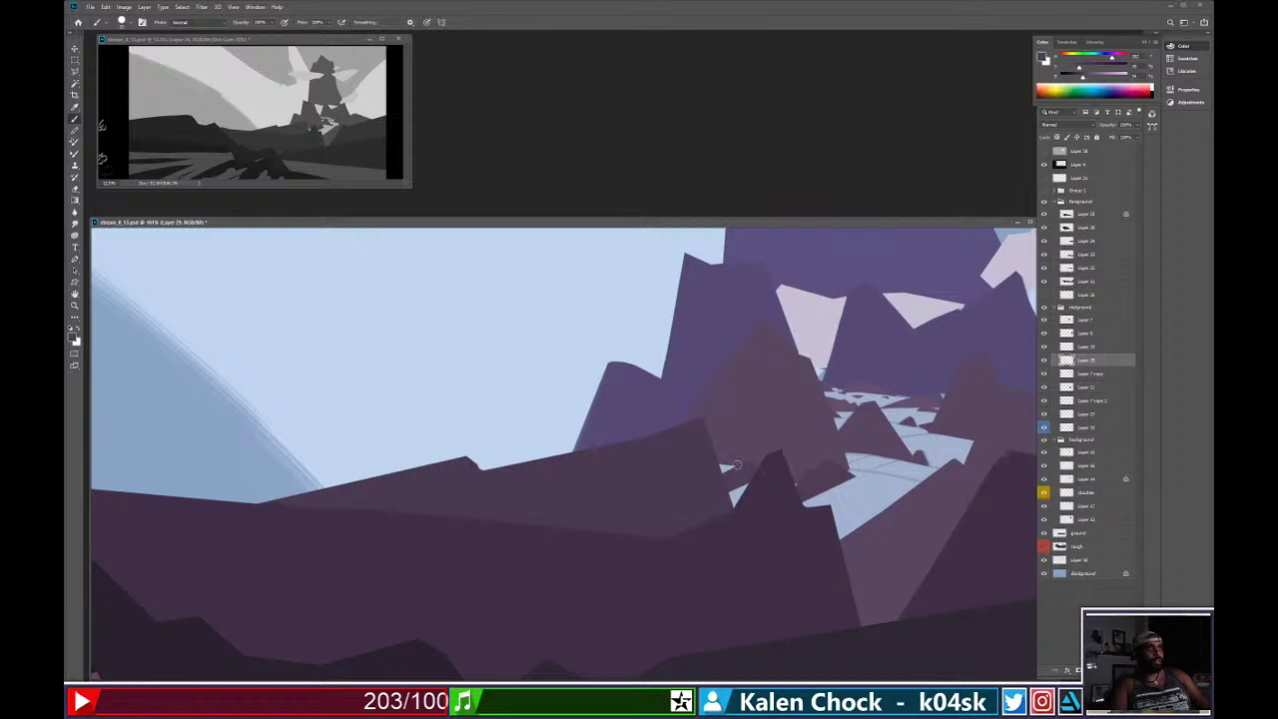
pyautogui.press('e')
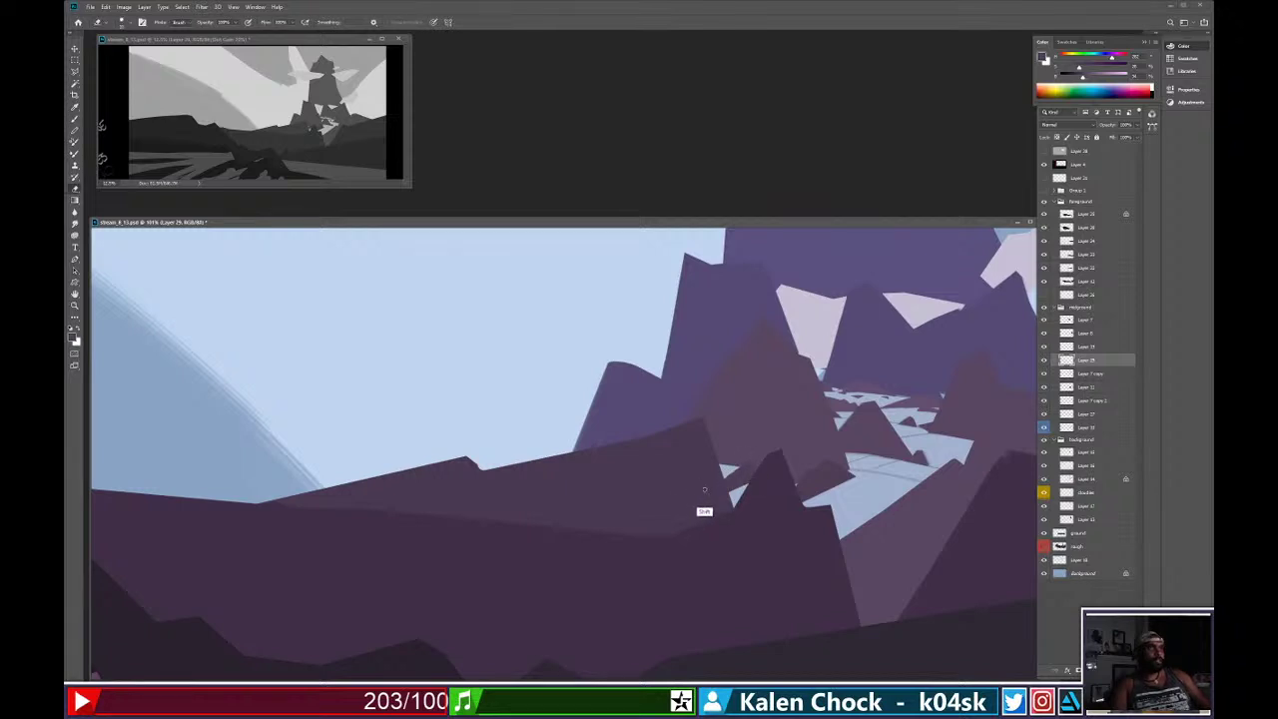
pyautogui.click(255, 7)
pyautogui.moveTo(262, 17)
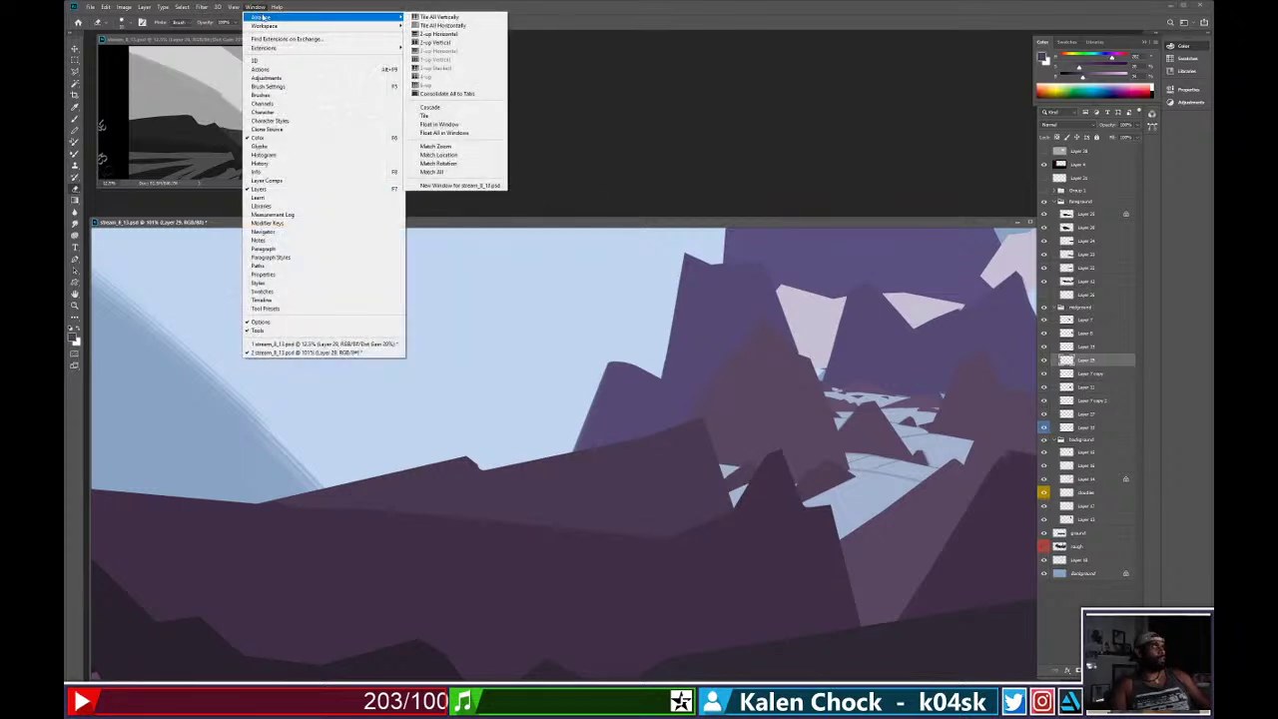
pyautogui.click(451, 187)
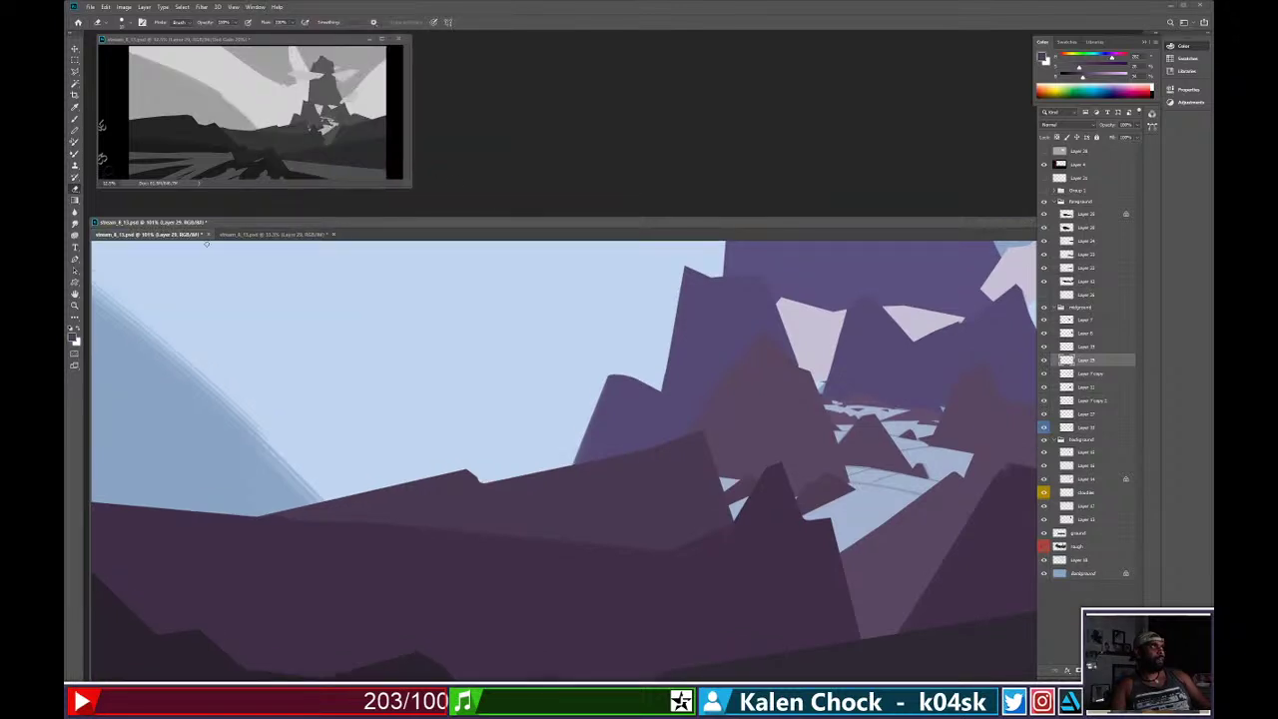
pyautogui.moveTo(186, 234); pyautogui.dragTo(188, 252)
pyautogui.press('z')
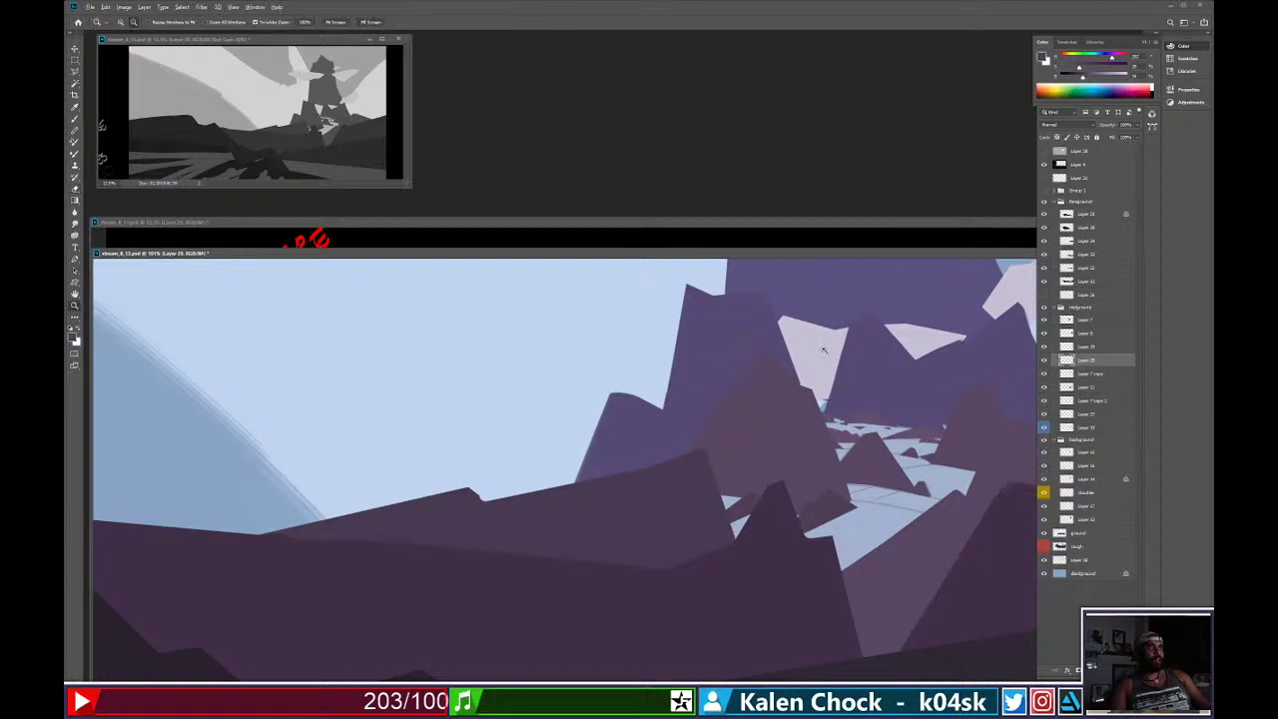
pyautogui.keyDown('alt'); pyautogui.click(826, 348); pyautogui.keyUp('alt')
pyautogui.keyDown('alt'); pyautogui.click(826, 347); pyautogui.keyUp('alt')
pyautogui.keyDown('alt'); pyautogui.click(826, 347); pyautogui.keyUp('alt')
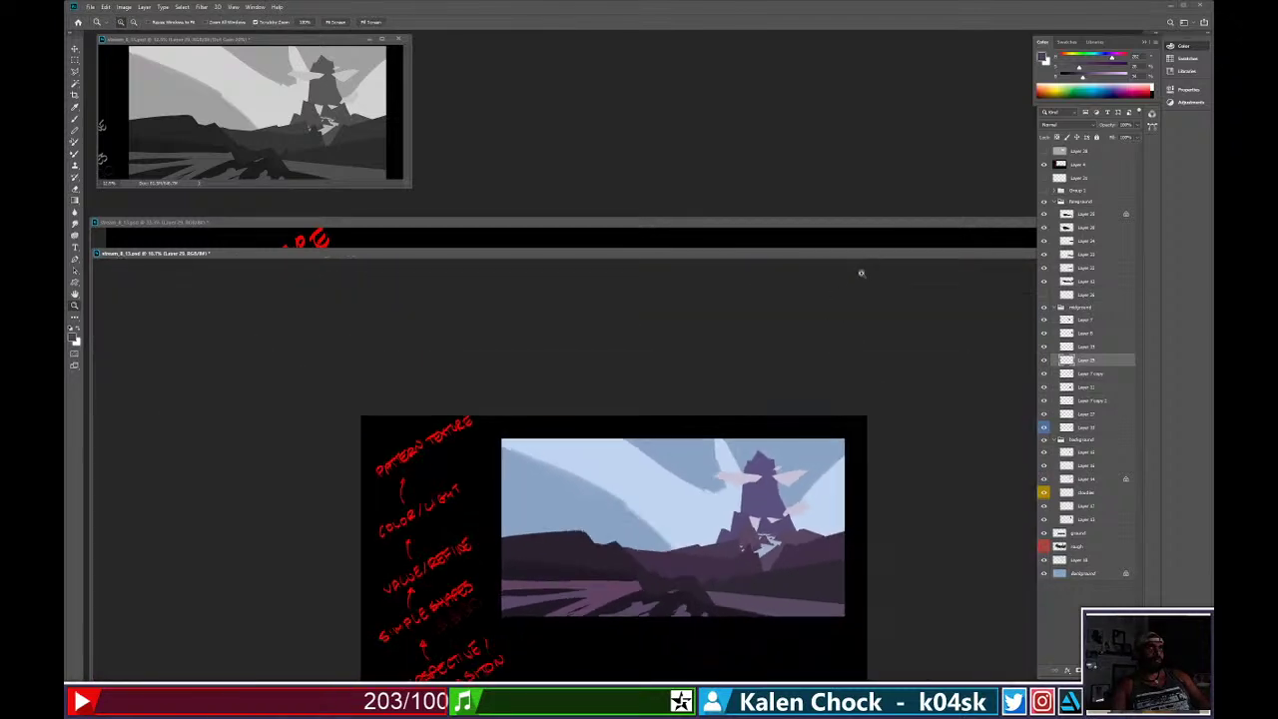
pyautogui.moveTo(875, 258); pyautogui.dragTo(670, 260)
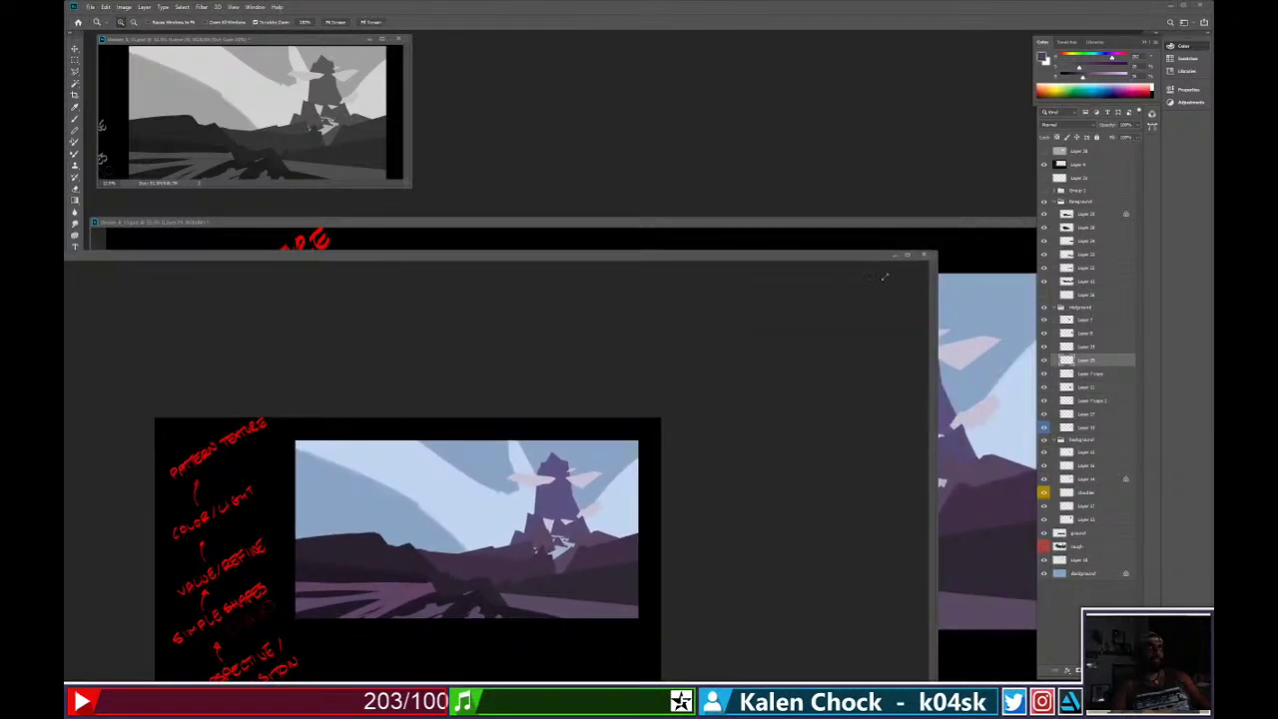
pyautogui.moveTo(935, 252); pyautogui.dragTo(775, 106)
pyautogui.moveTo(842, 519); pyautogui.dragTo(1007, 335)
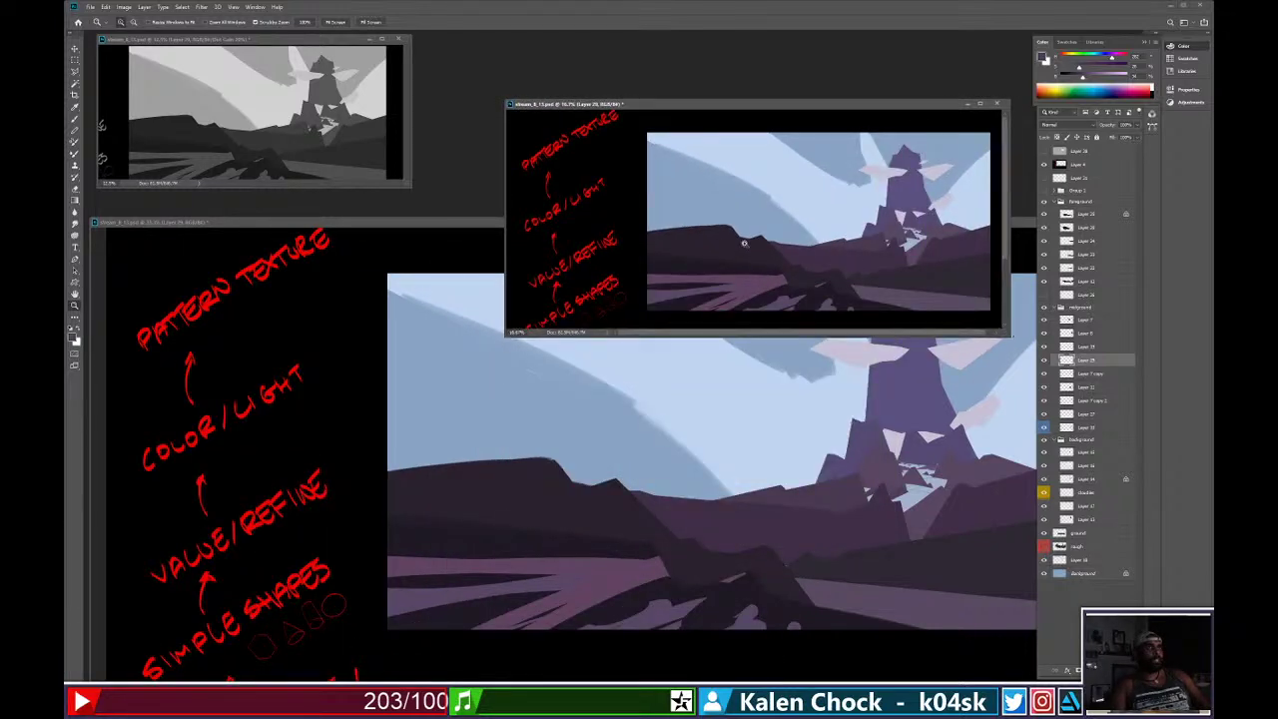
pyautogui.click(255, 7)
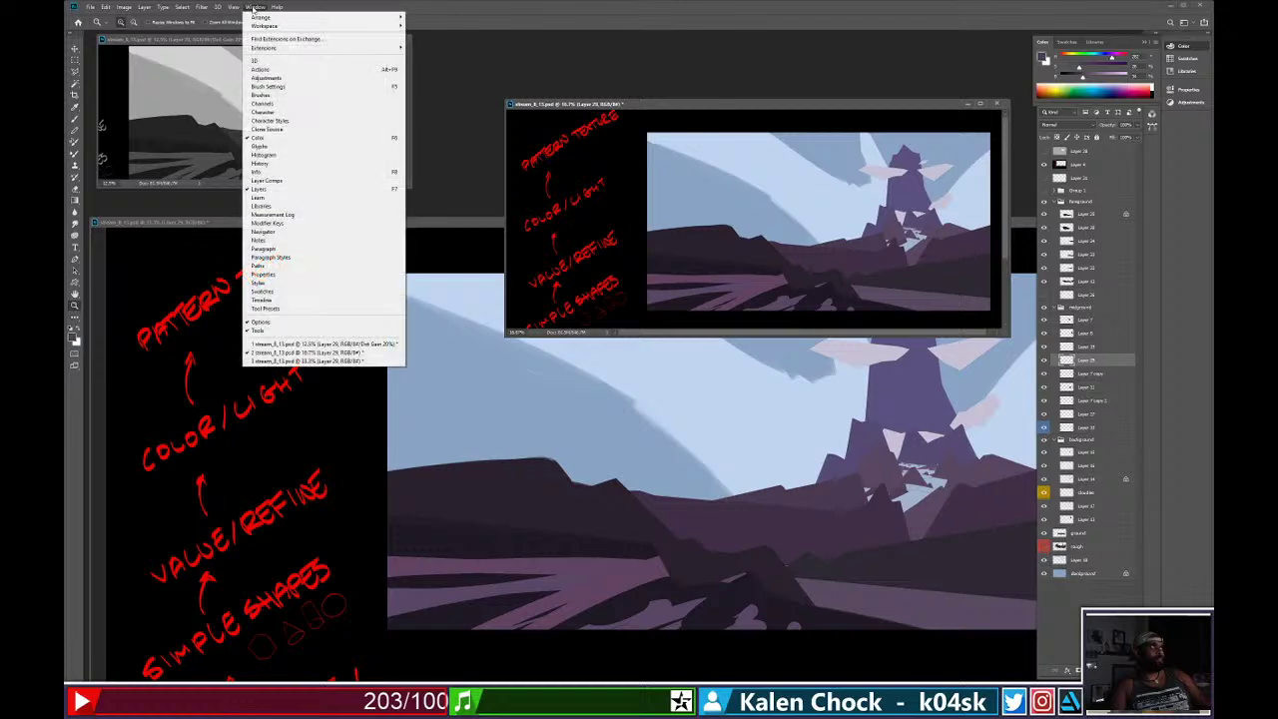
pyautogui.click(255, 7)
pyautogui.click(234, 7)
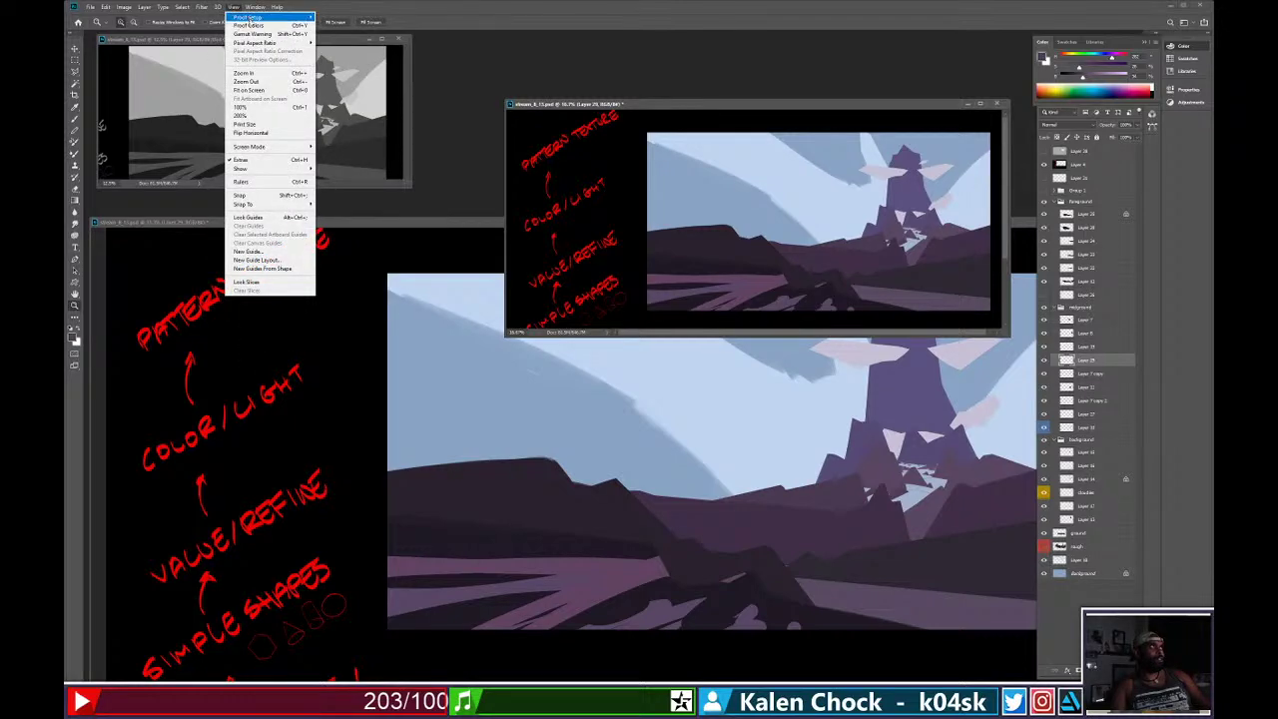
pyautogui.moveTo(248, 17)
pyautogui.click(833, 124)
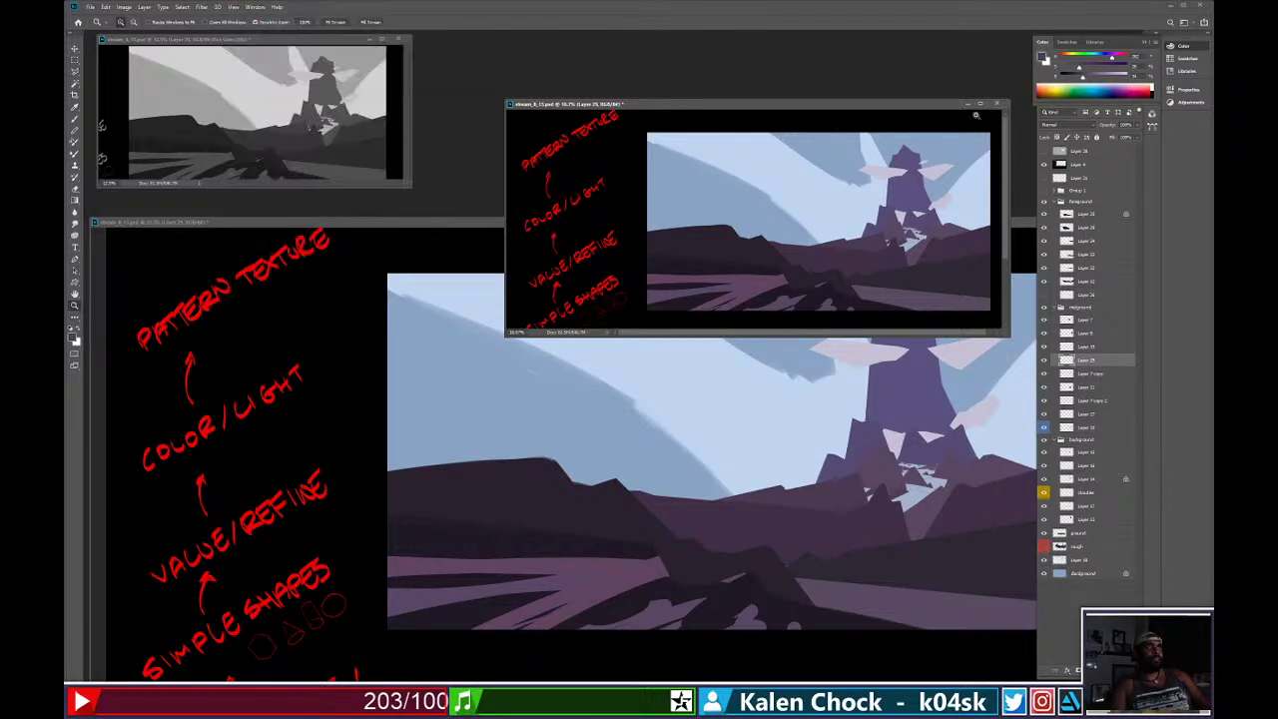
pyautogui.click(996, 103)
# Toggle proof colours off and on in the small preview window to compare the painting in colour and greyscale.
pyautogui.click(302, 127)
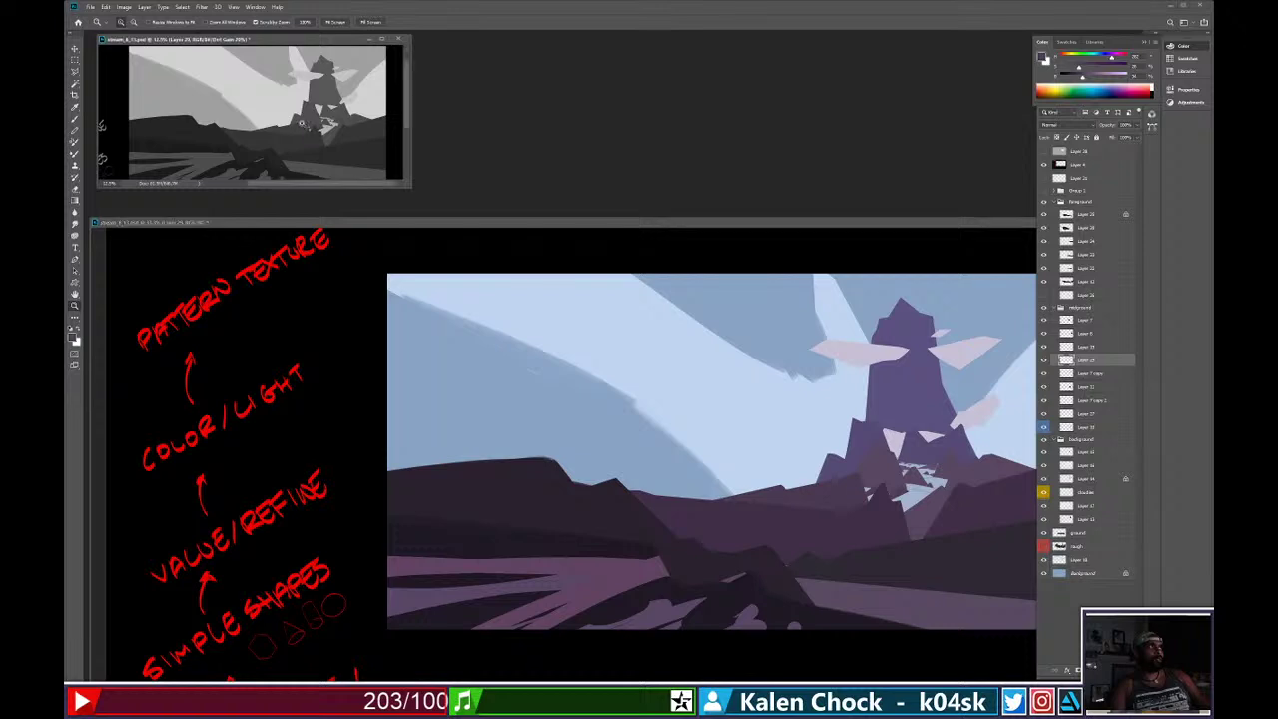
pyautogui.hotkey('ctrl', 'y')
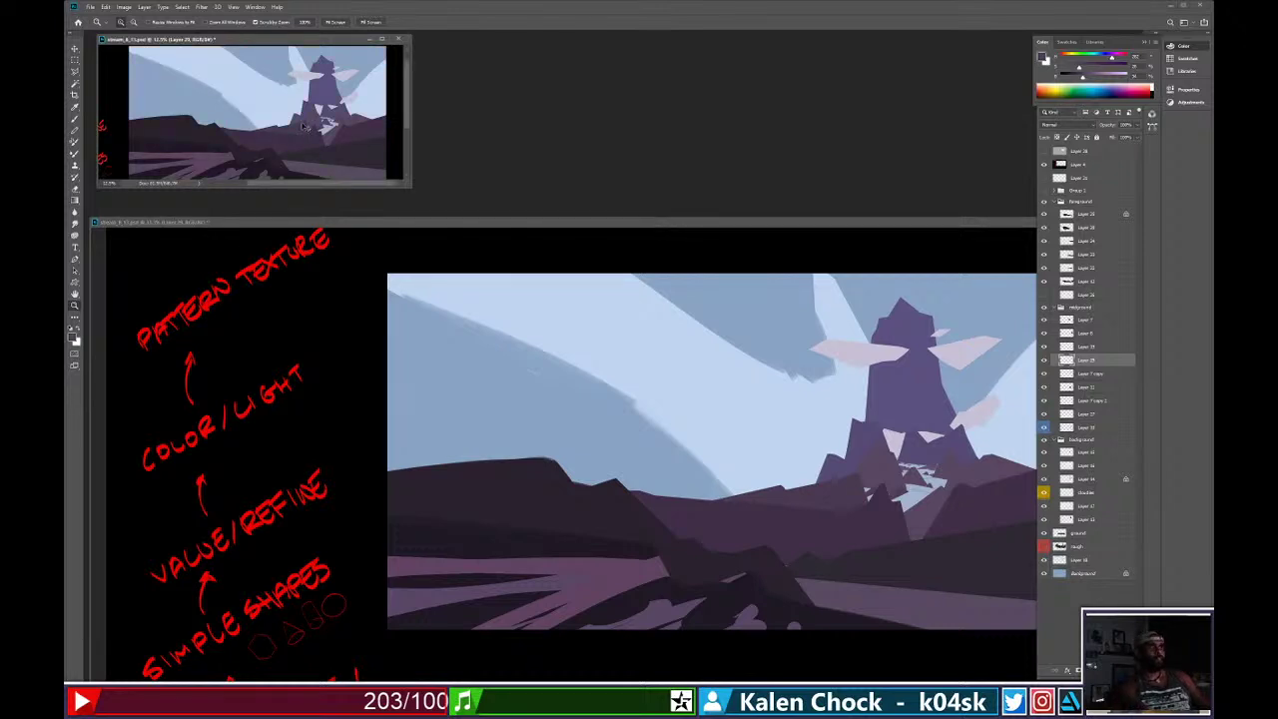
pyautogui.hotkey('ctrl', 'y')
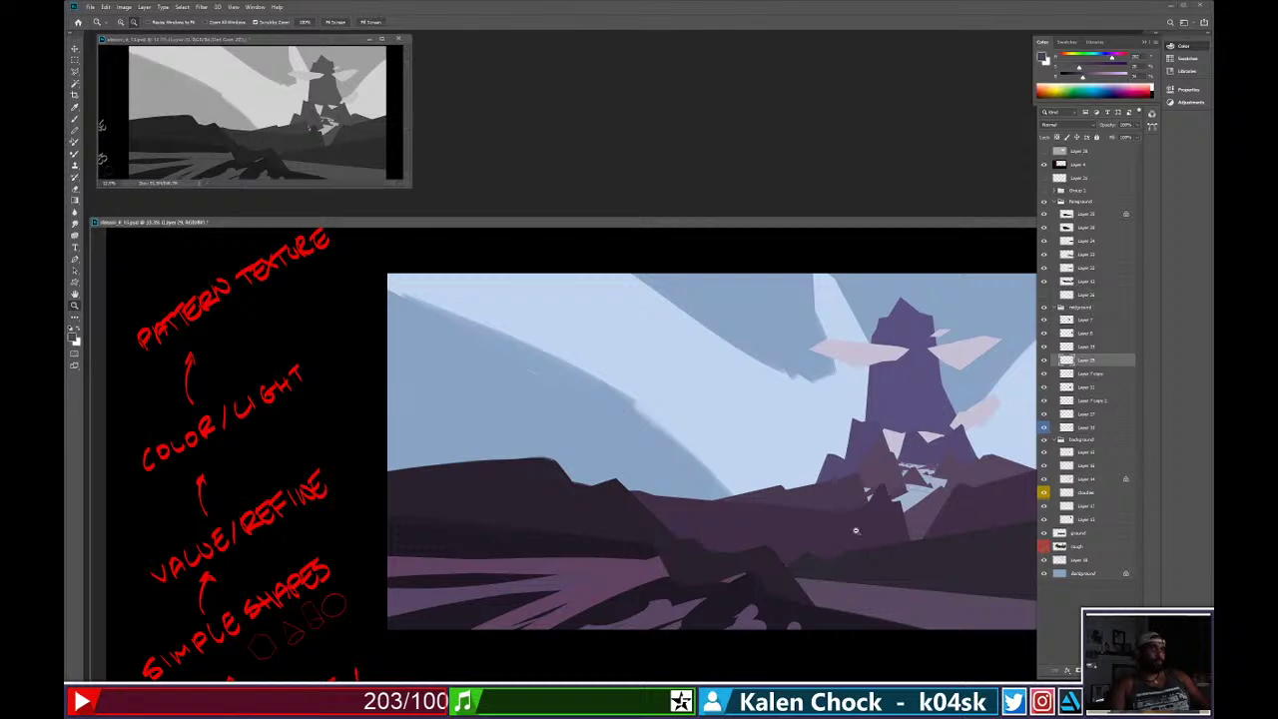
# Add a new layer above the black border layer and set the brush colour to pure red for composition notes.
pyautogui.hotkey('ctrl', '-')
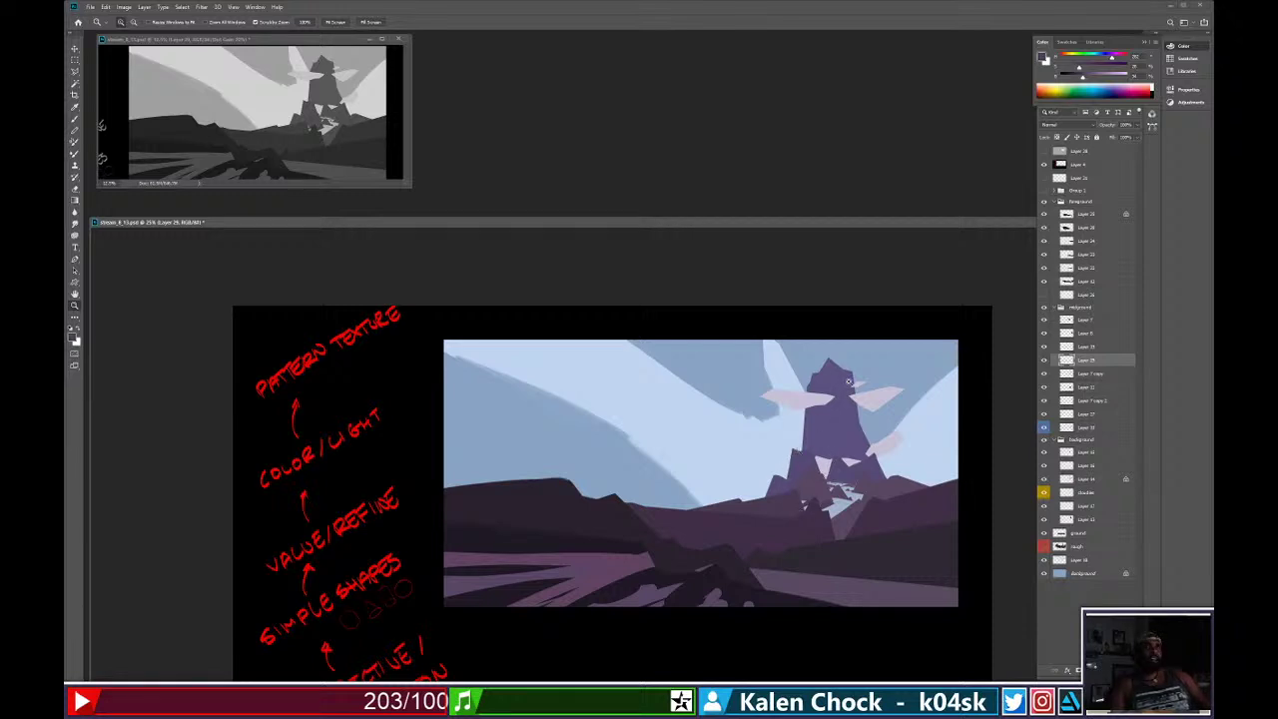
pyautogui.click(1085, 151)
pyautogui.click(1089, 166)
pyautogui.click(1113, 670)
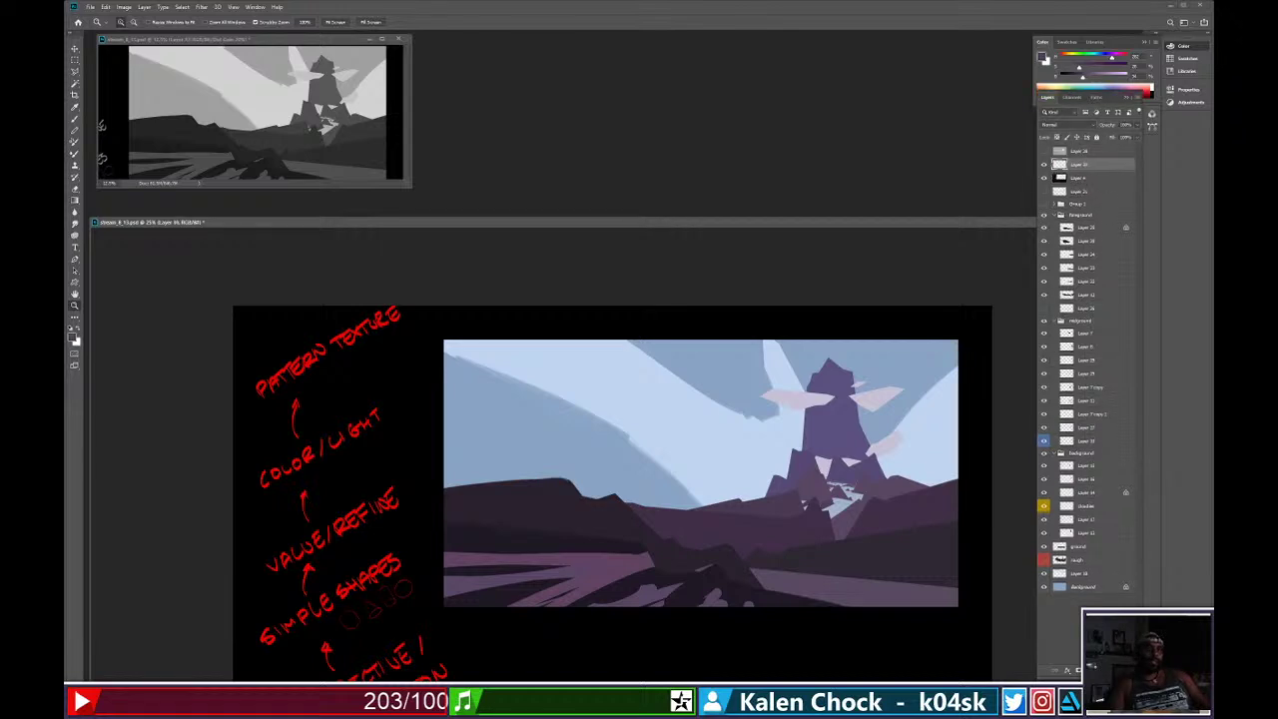
pyautogui.press('b')
pyautogui.moveTo(1113, 59); pyautogui.dragTo(1130, 61)
pyautogui.click(1127, 76)
pyautogui.click(1126, 66)
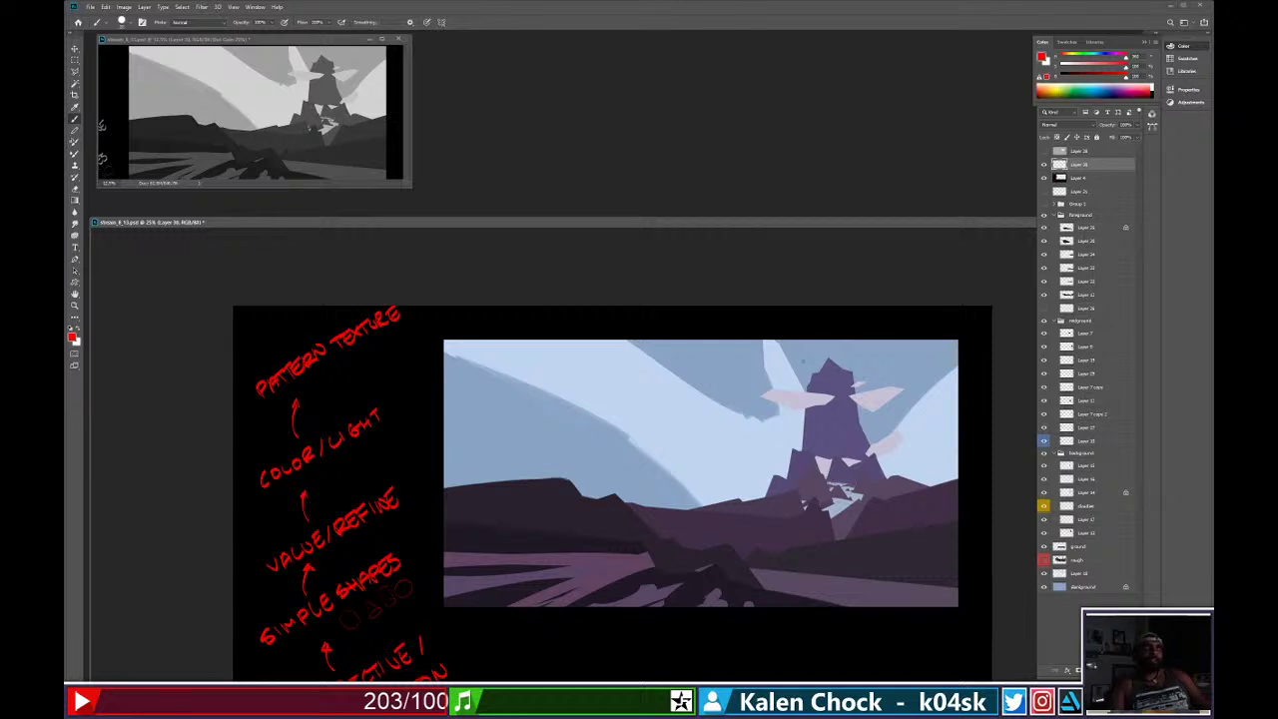
# Draw straight red guides: a thick vertical through the tower, a horizontal across its upper part and a thin vertical just beside the first.
pyautogui.moveTo(837, 320); pyautogui.dragTo(838, 669)
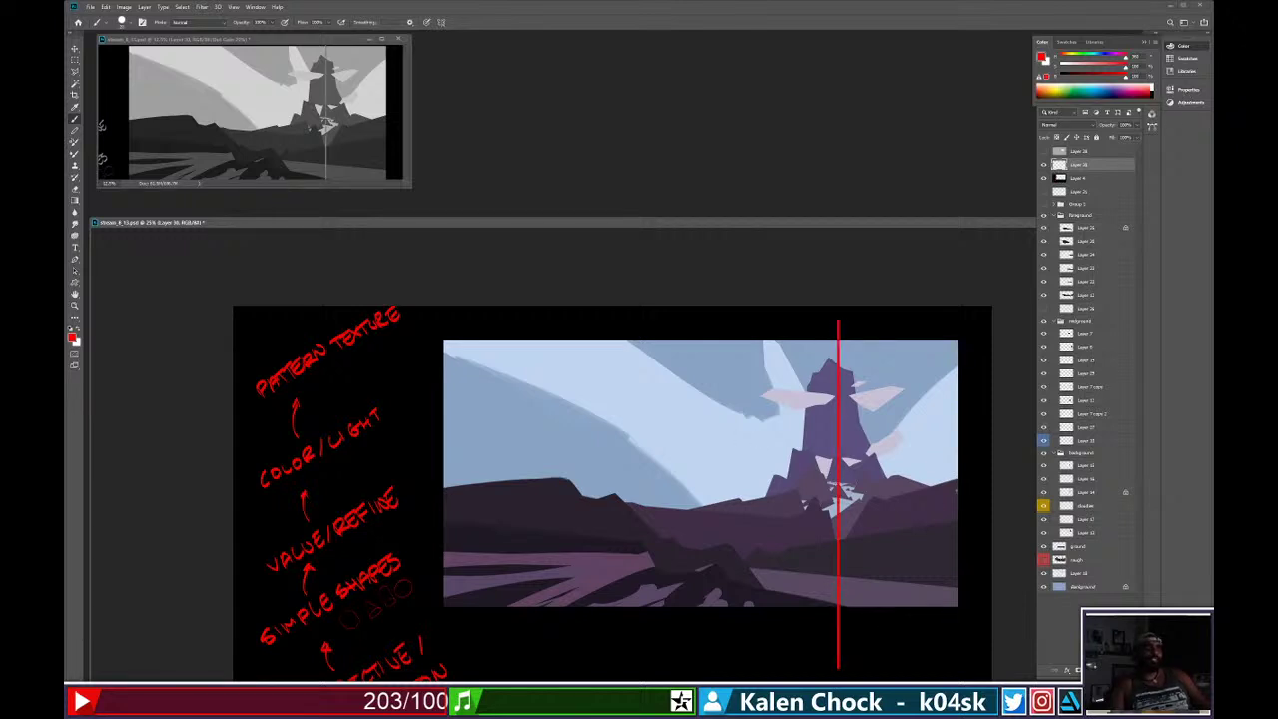
pyautogui.moveTo(963, 388)
pyautogui.mouseDown()
pyautogui.moveTo(452, 388)
pyautogui.moveTo(993, 400)
pyautogui.mouseUp()
pyautogui.hotkey('ctrl', 'z')
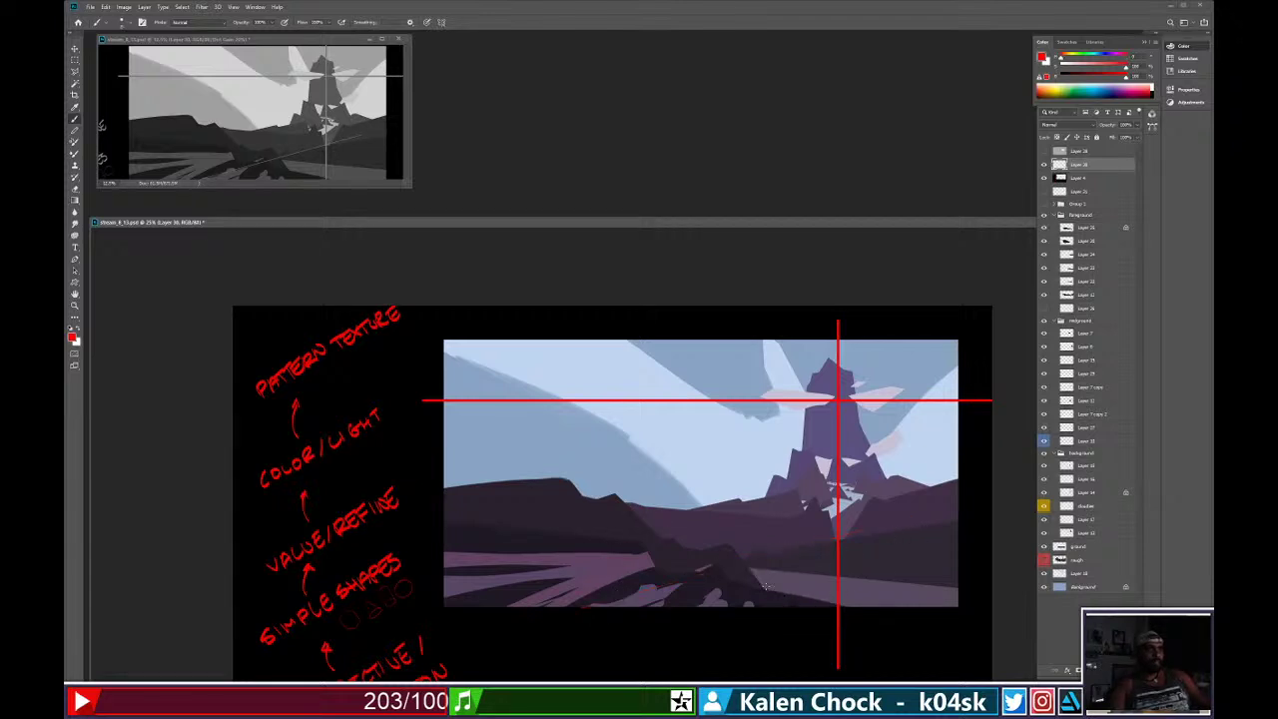
pyautogui.moveTo(828, 311); pyautogui.dragTo(828, 644)
pyautogui.hotkey('ctrl', 'z')
pyautogui.moveTo(826, 327); pyautogui.dragTo(825, 660)
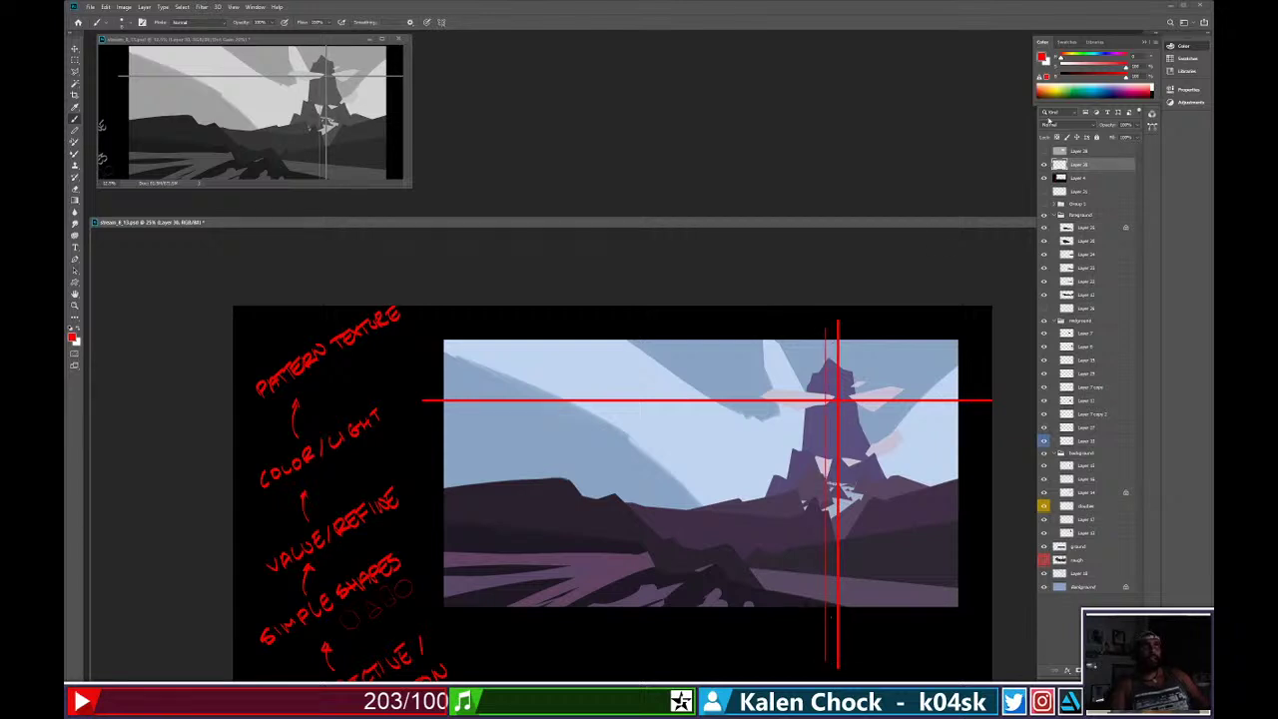
# Switch to bright blue, enlarge the brush and draw a straight diagonal from the foreground rocks past the painting's lower corner nearest the tower.
pyautogui.click(1103, 58)
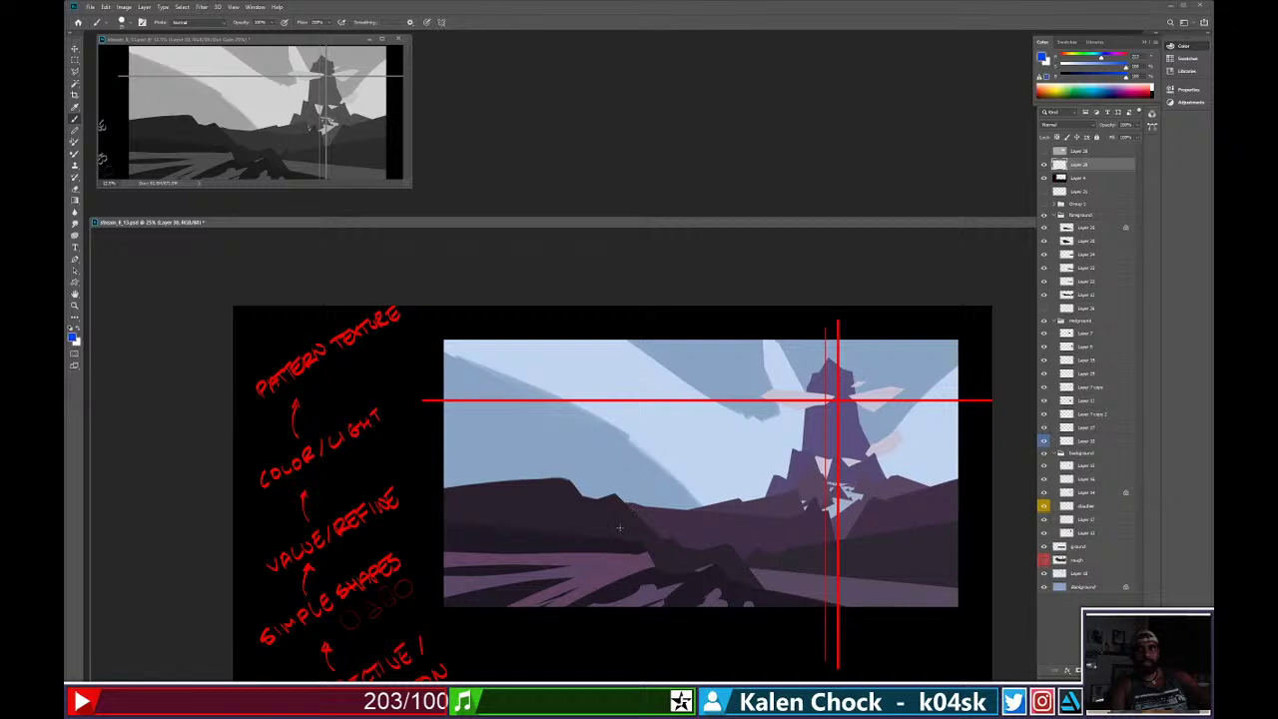
pyautogui.press(']')
pyautogui.press(']')
pyautogui.press(']')
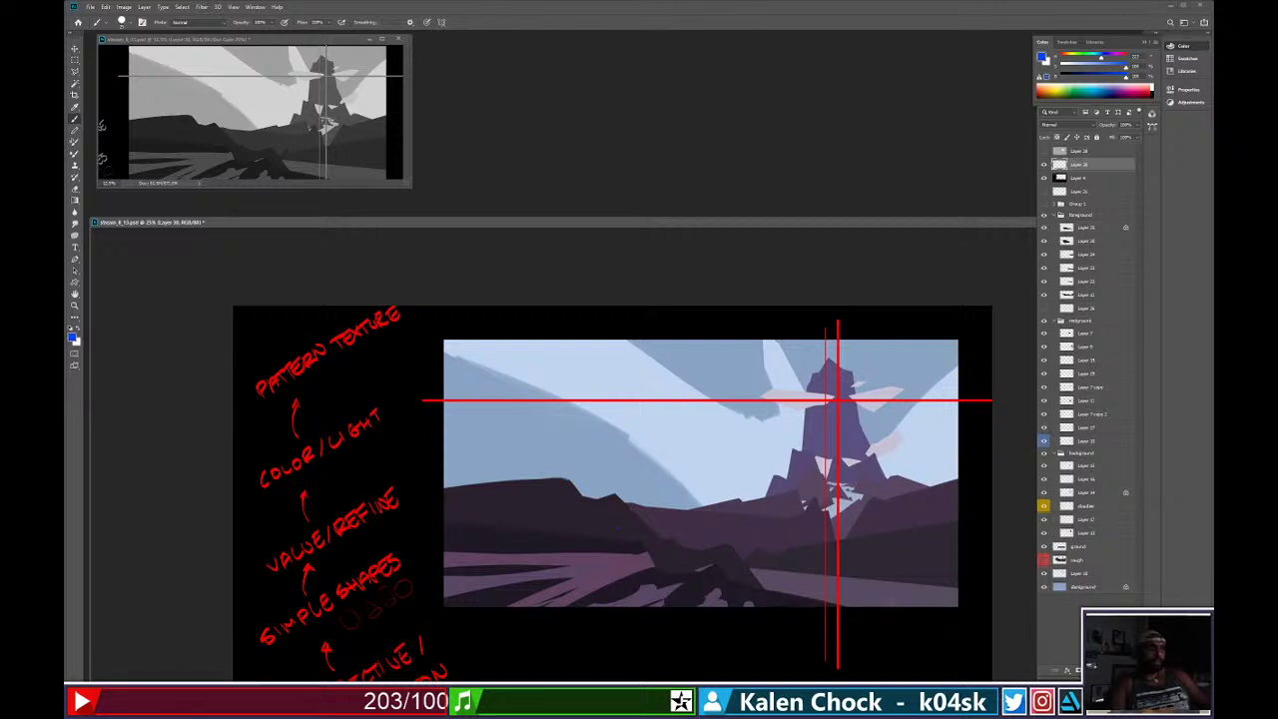
pyautogui.click(971, 624)
pyautogui.keyDown('shift'); pyautogui.click(687, 572); pyautogui.keyUp('shift')
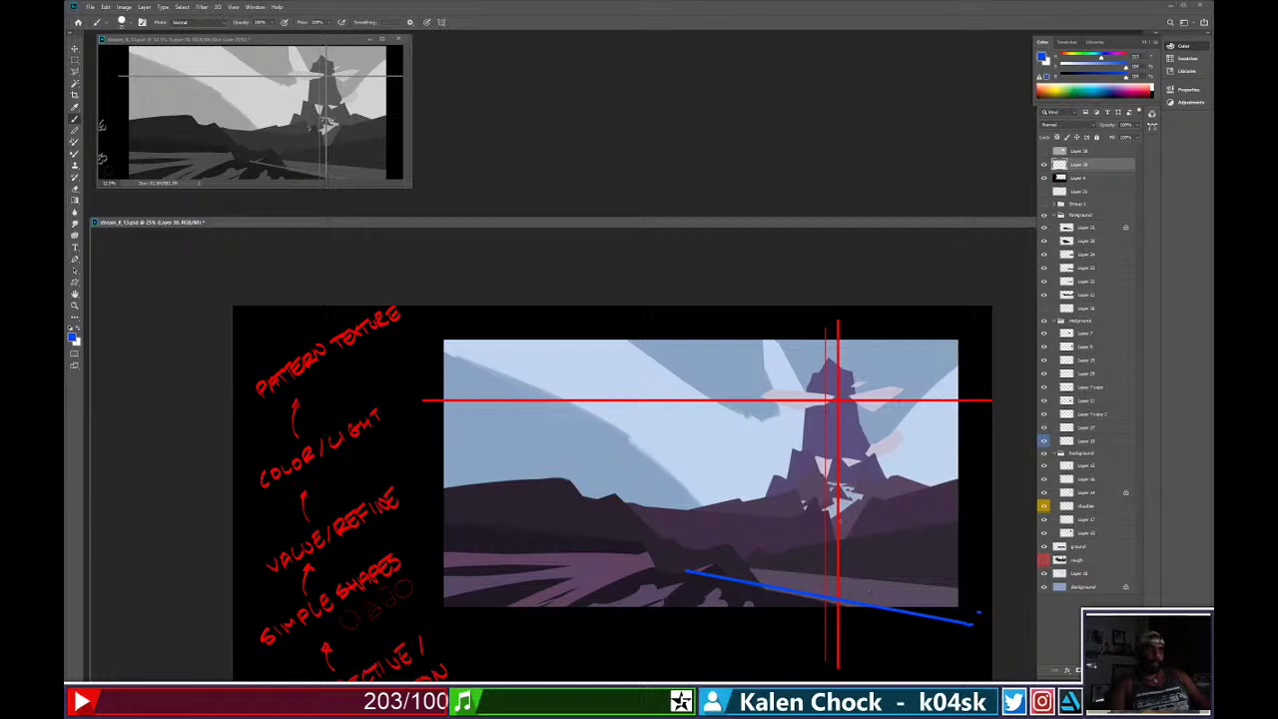
pyautogui.moveTo(826, 315)
pyautogui.mouseDown()
pyautogui.moveTo(827, 674)
pyautogui.moveTo(828, 324)
pyautogui.mouseUp()
pyautogui.hotkey('ctrl', 'z')
pyautogui.hotkey('ctrl', 'z')
pyautogui.keyDown('shift'); pyautogui.click(861, 536); pyautogui.keyUp('shift')
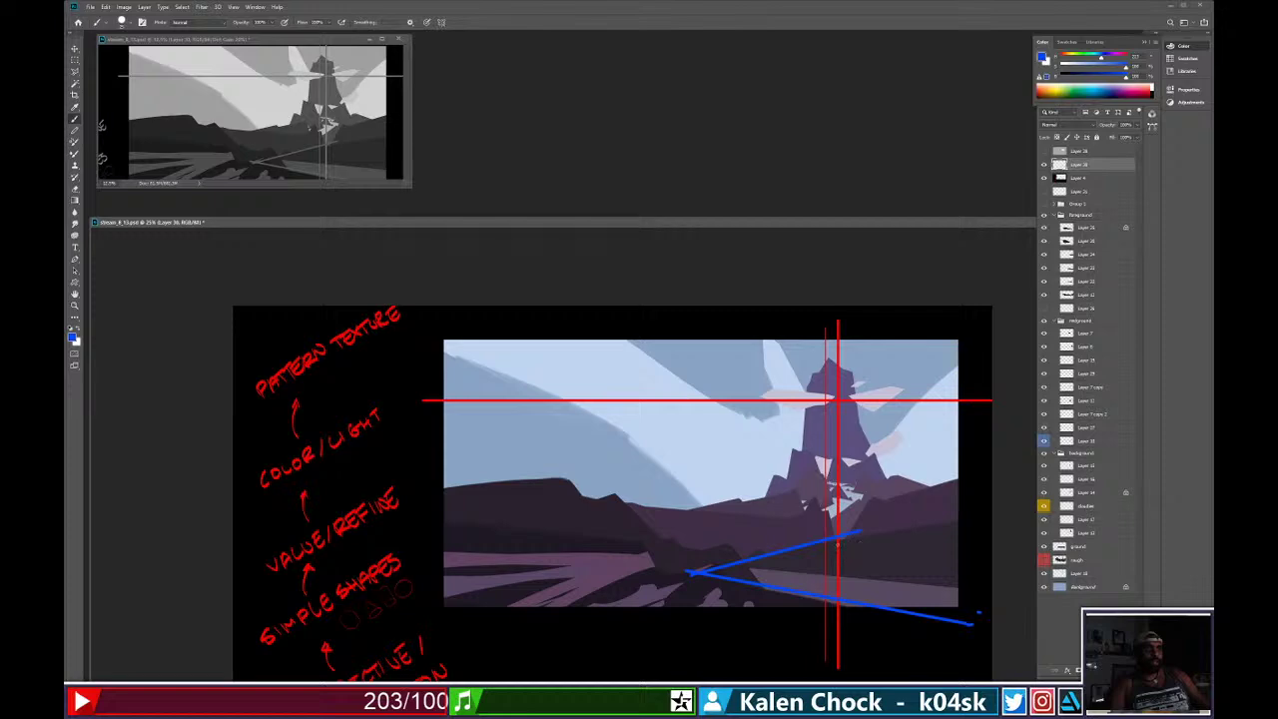
pyautogui.hotkey('ctrl', 'z')
pyautogui.click(762, 551)
pyautogui.keyDown('shift'); pyautogui.click(854, 525); pyautogui.keyUp('shift')
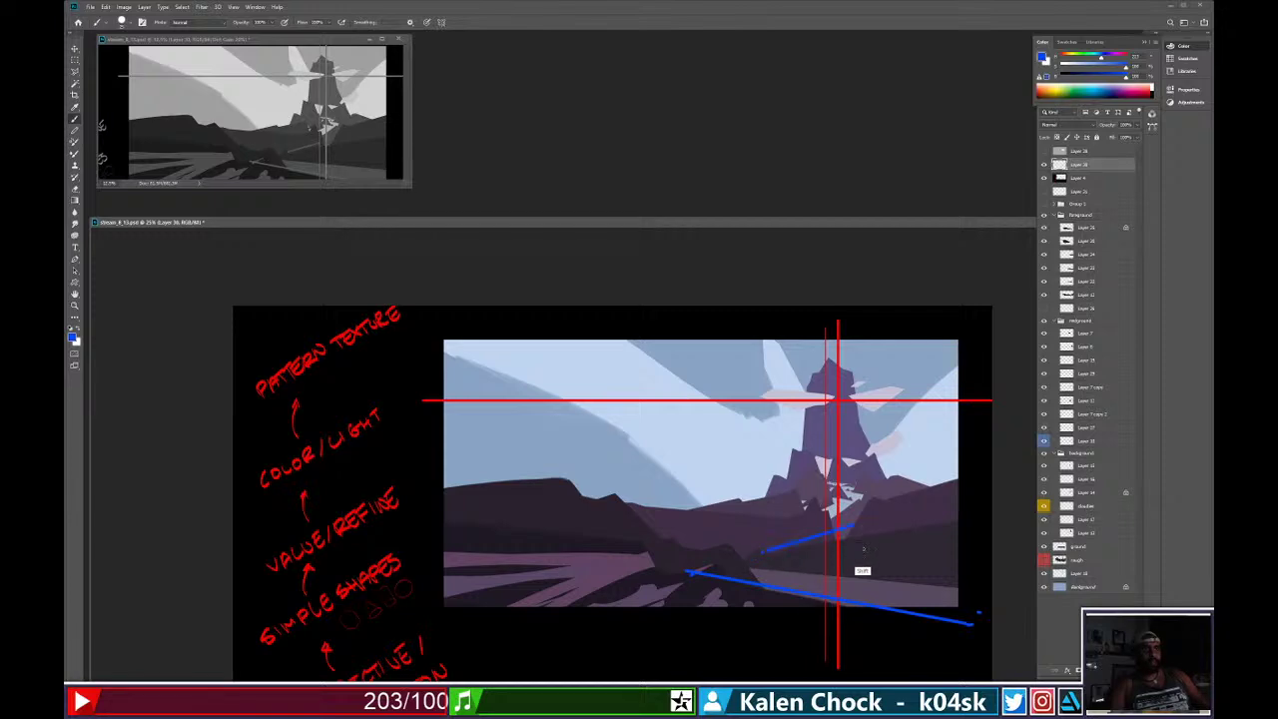
pyautogui.keyDown('shift'); pyautogui.click(861, 548); pyautogui.keyUp('shift')
pyautogui.hotkey('ctrl', 'z')
pyautogui.hotkey('ctrl', 'z')
# Draw a blue zigzag of connected straight lines from the dark peak up across the water to the rocks below the tower.
pyautogui.press('z')
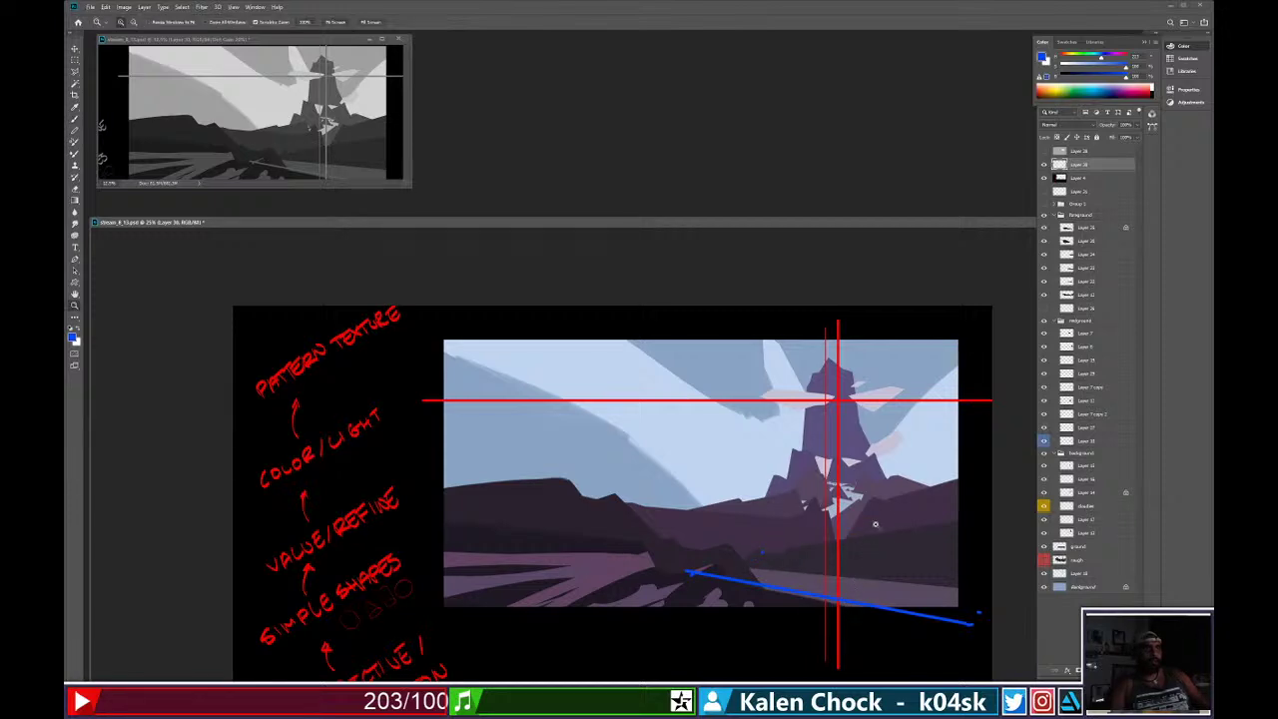
pyautogui.moveTo(788, 517)
pyautogui.mouseDown()
pyautogui.moveTo(942, 468)
pyautogui.moveTo(980, 477)
pyautogui.mouseUp()
pyautogui.moveTo(985, 487); pyautogui.dragTo(824, 538)
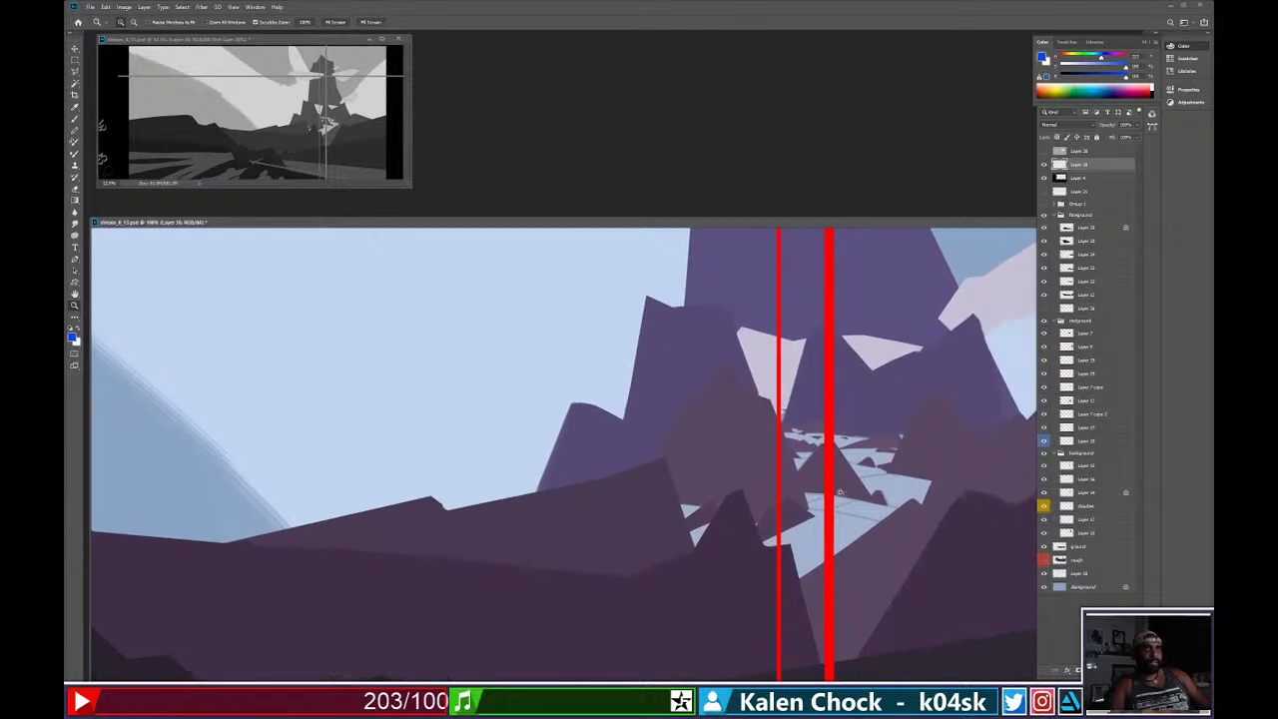
pyautogui.press('b')
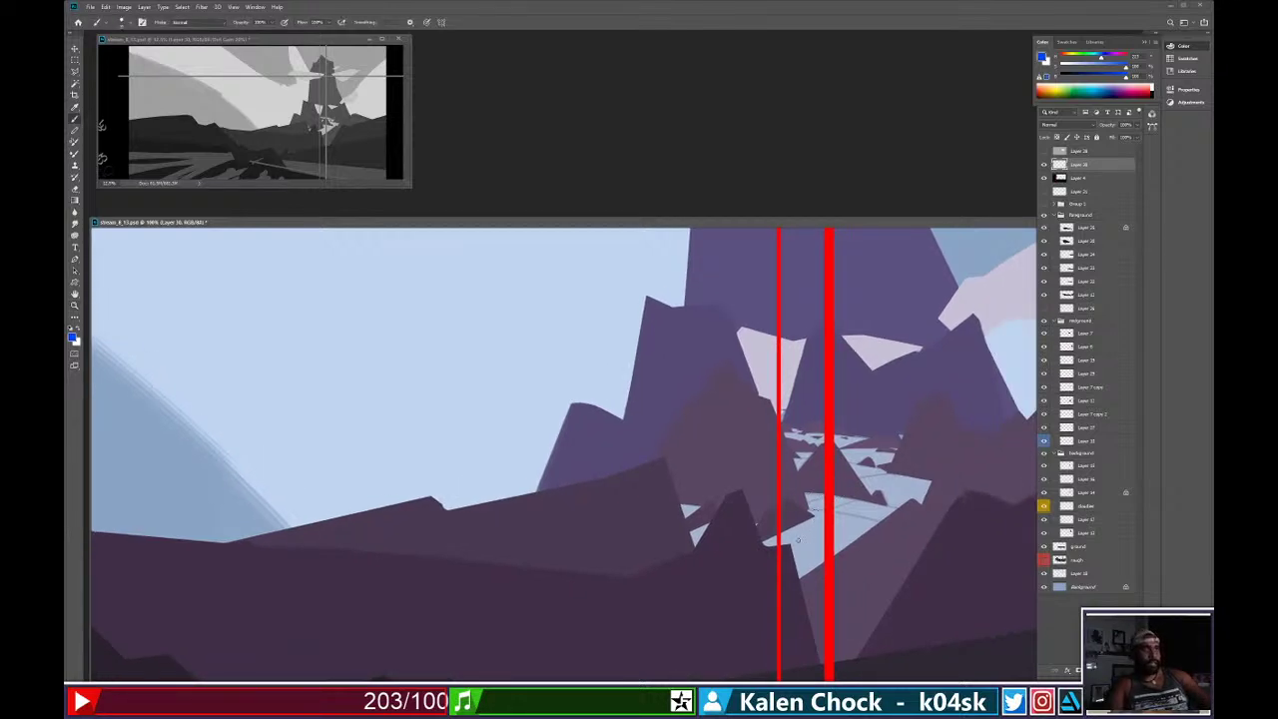
pyautogui.click(755, 570)
pyautogui.keyDown('shift'); pyautogui.click(909, 486); pyautogui.keyUp('shift')
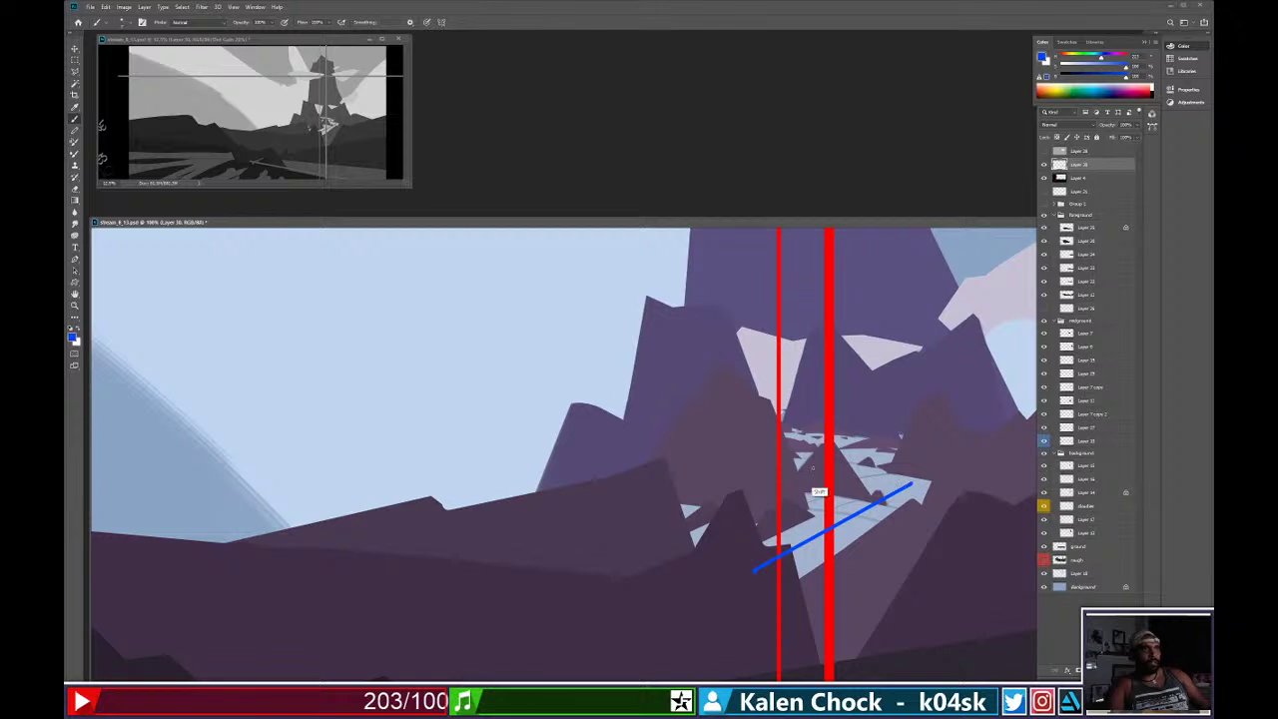
pyautogui.keyDown('shift'); pyautogui.click(793, 457); pyautogui.keyUp('shift')
pyautogui.keyDown('shift'); pyautogui.click(865, 437); pyautogui.keyUp('shift')
pyautogui.keyDown('shift'); pyautogui.click(711, 425); pyautogui.keyUp('shift')
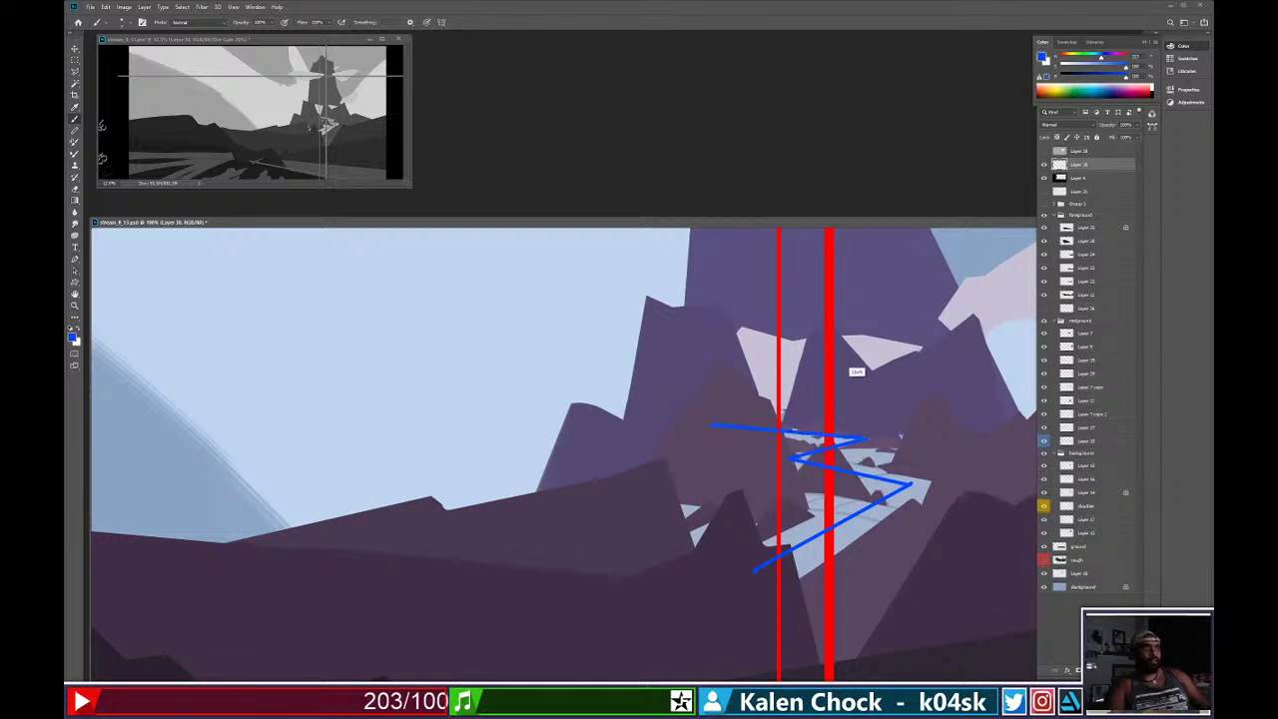
# Continue the blue zigzag up into the tower and add separate blue direction strokes along the tower's sky-facing side.
pyautogui.scroll(5, 856, 372)
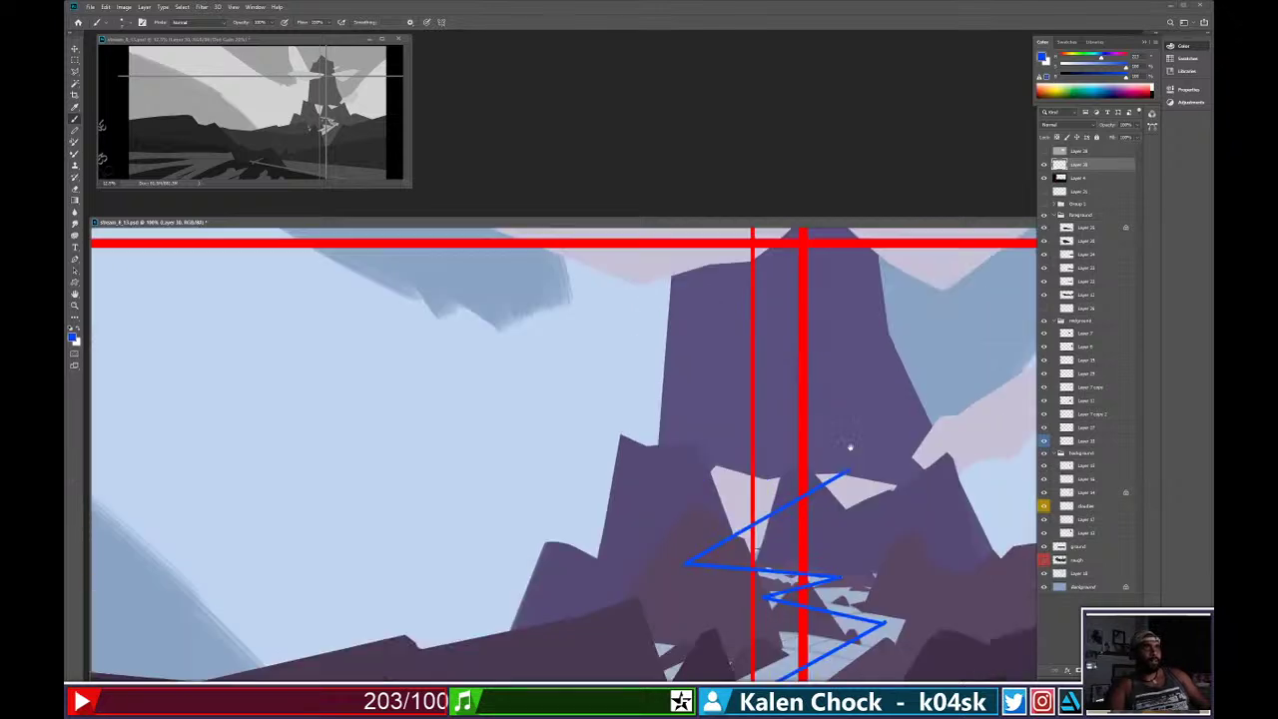
pyautogui.keyDown('shift'); pyautogui.click(782, 387); pyautogui.keyUp('shift')
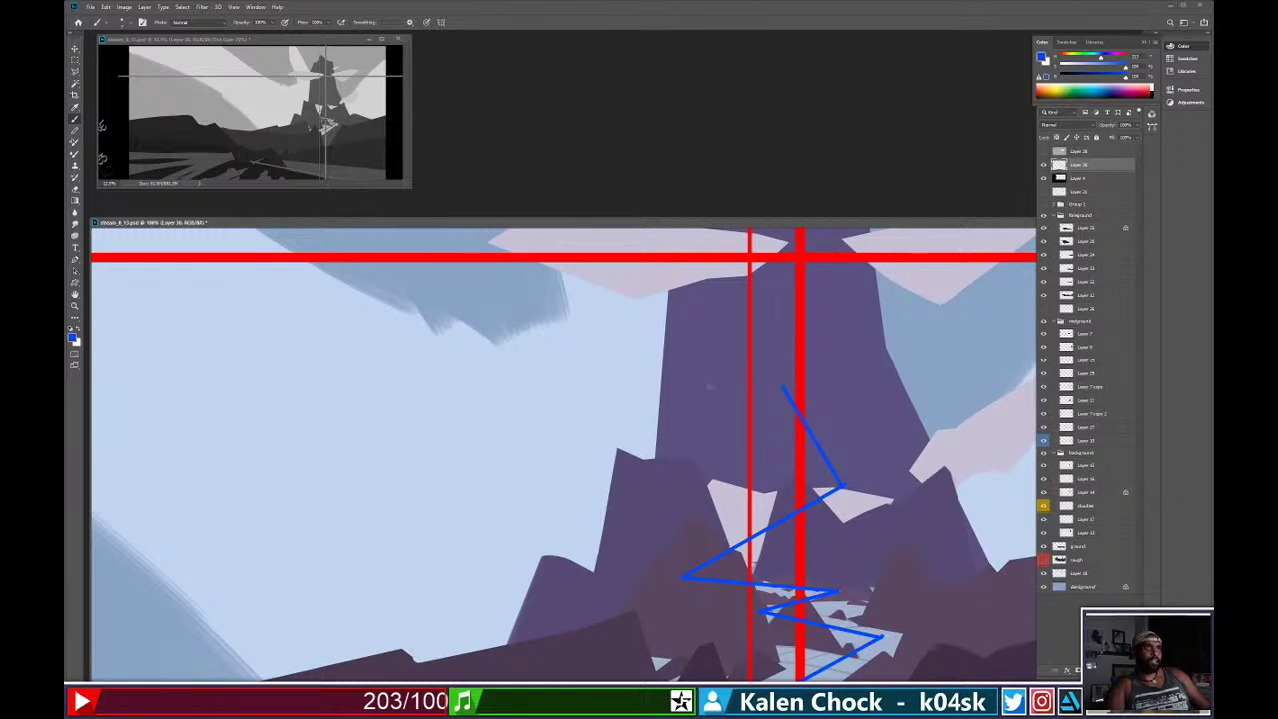
pyautogui.click(722, 384)
pyautogui.keyDown('shift'); pyautogui.click(707, 460); pyautogui.keyUp('shift')
pyautogui.moveTo(721, 437)
pyautogui.mouseDown()
pyautogui.moveTo(670, 479)
pyautogui.moveTo(771, 504)
pyautogui.mouseUp()
pyautogui.press('b')
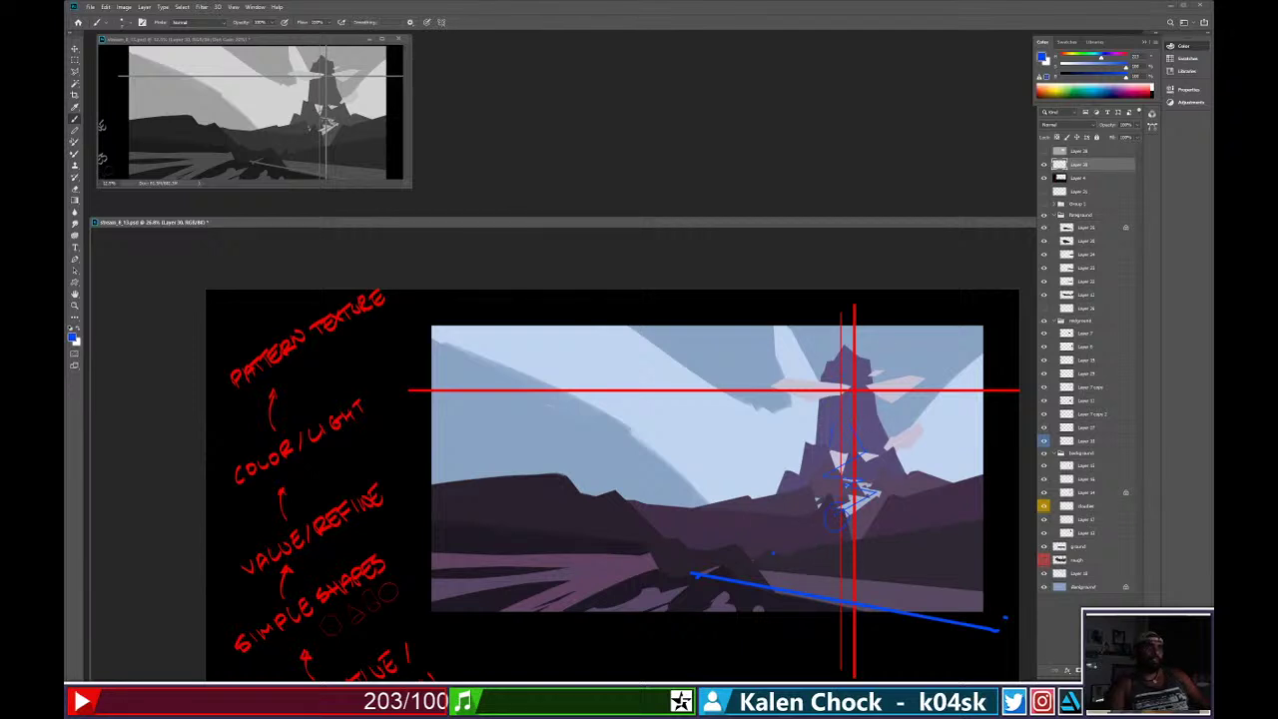
# Draw blue direction lines along the sky bands on both sides of the tower, with one curve running down to the foreground rocks.
pyautogui.moveTo(597, 308); pyautogui.dragTo(809, 436)
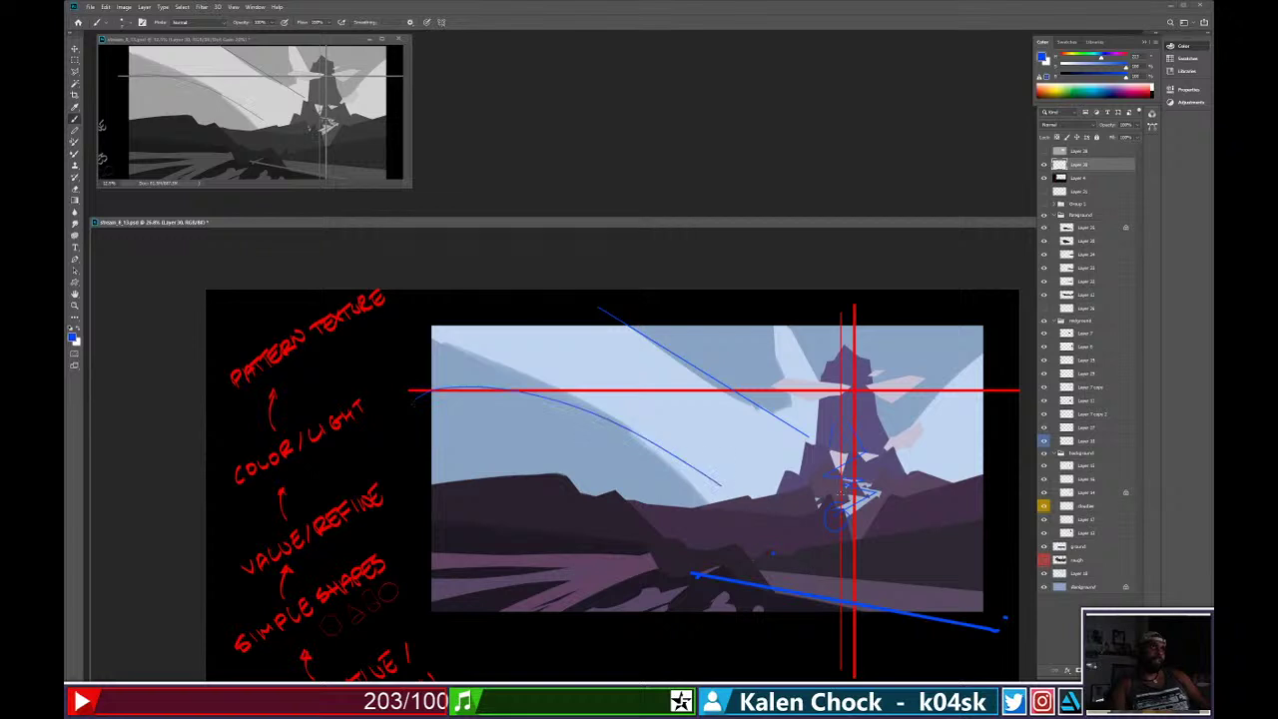
pyautogui.moveTo(491, 352); pyautogui.dragTo(711, 553)
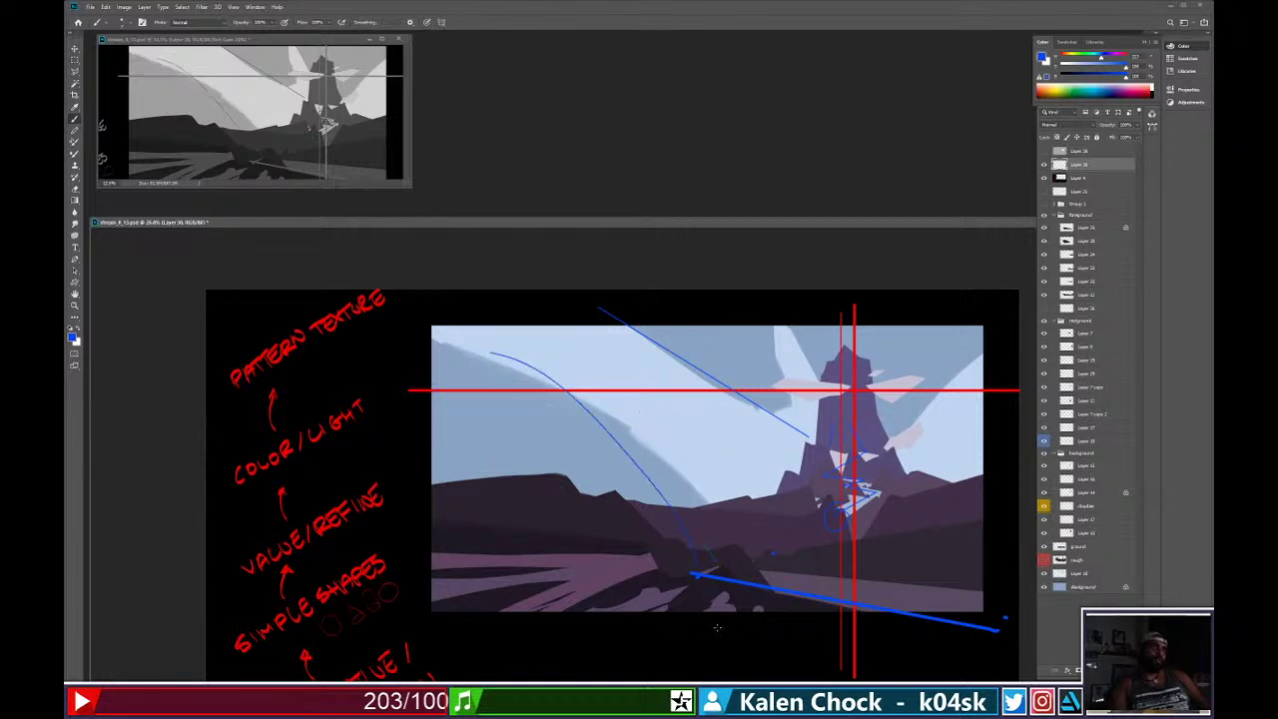
pyautogui.moveTo(889, 438); pyautogui.dragTo(1023, 316)
pyautogui.moveTo(876, 397); pyautogui.dragTo(942, 290)
pyautogui.moveTo(931, 475); pyautogui.dragTo(1022, 438)
# Hide the guide-line layer and extend the painting's window upward.
pyautogui.keyDown('alt'); pyautogui.click(854, 490); pyautogui.keyUp('alt')
pyautogui.moveTo(854, 489); pyautogui.dragTo(864, 485)
pyautogui.click(1044, 165)
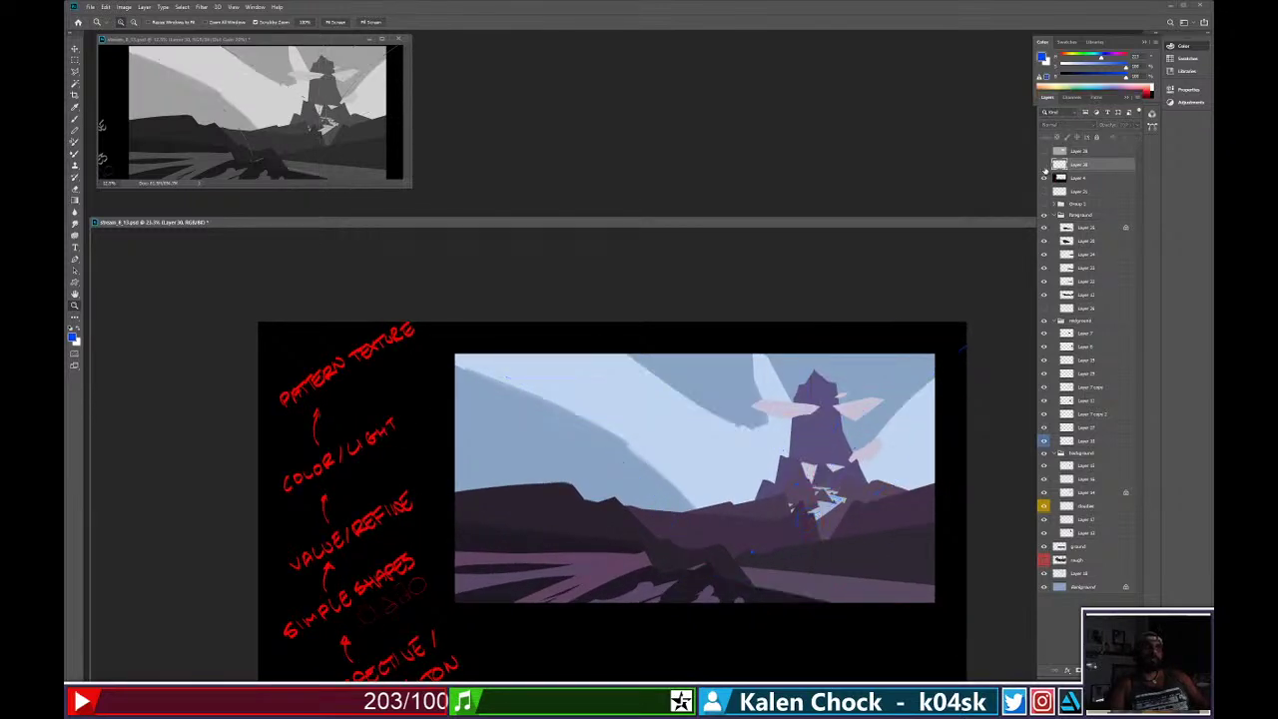
pyautogui.moveTo(709, 225); pyautogui.dragTo(739, 186)
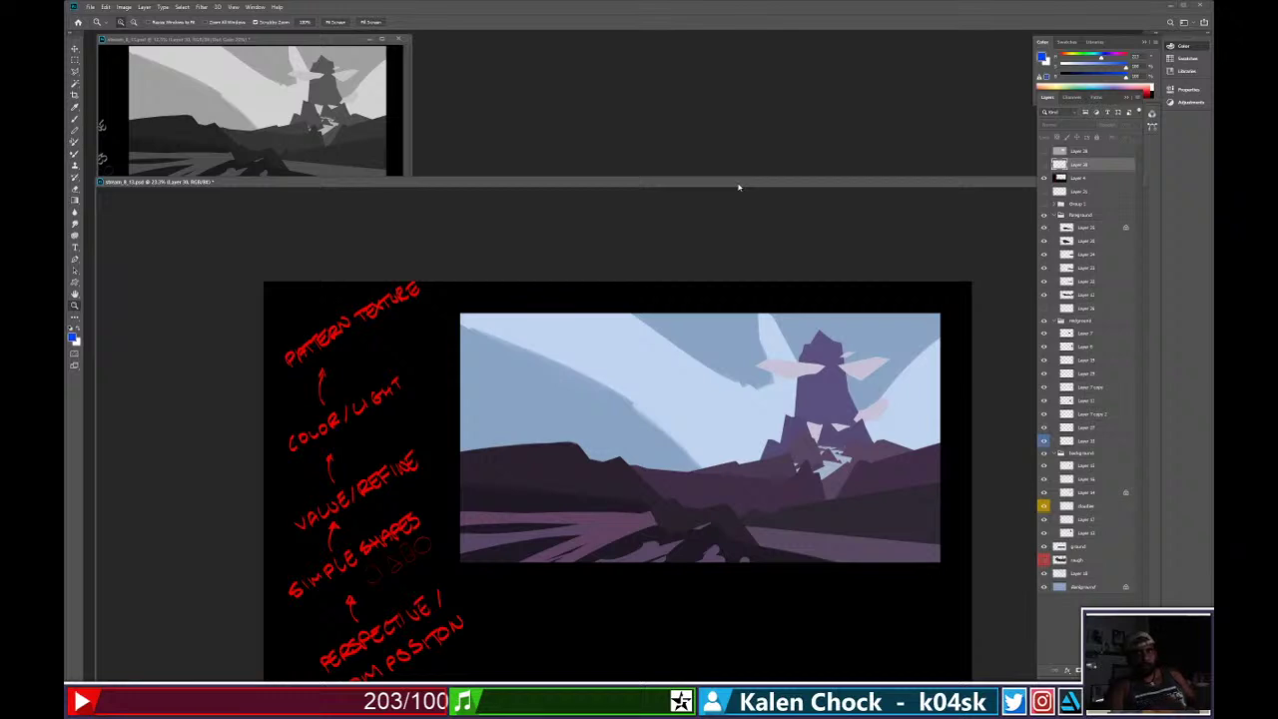
pyautogui.moveTo(816, 186); pyautogui.dragTo(822, 171)
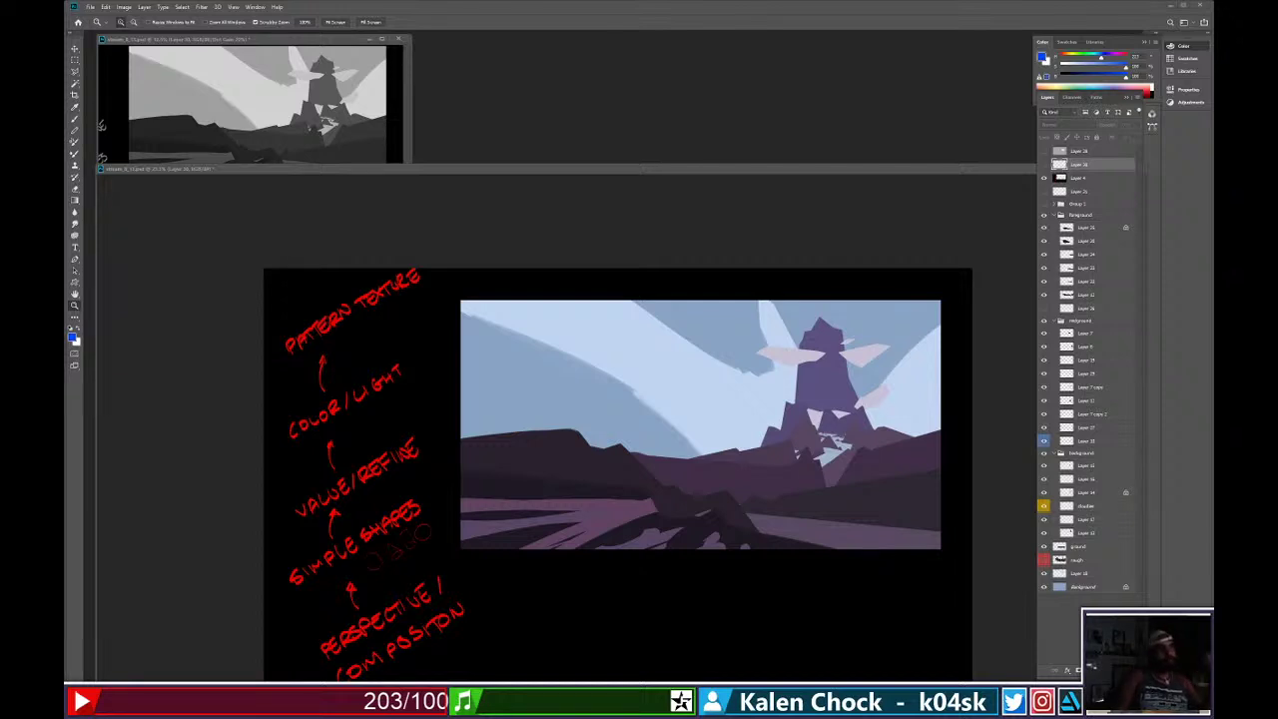
pyautogui.press('b')
pyautogui.click(885, 473)
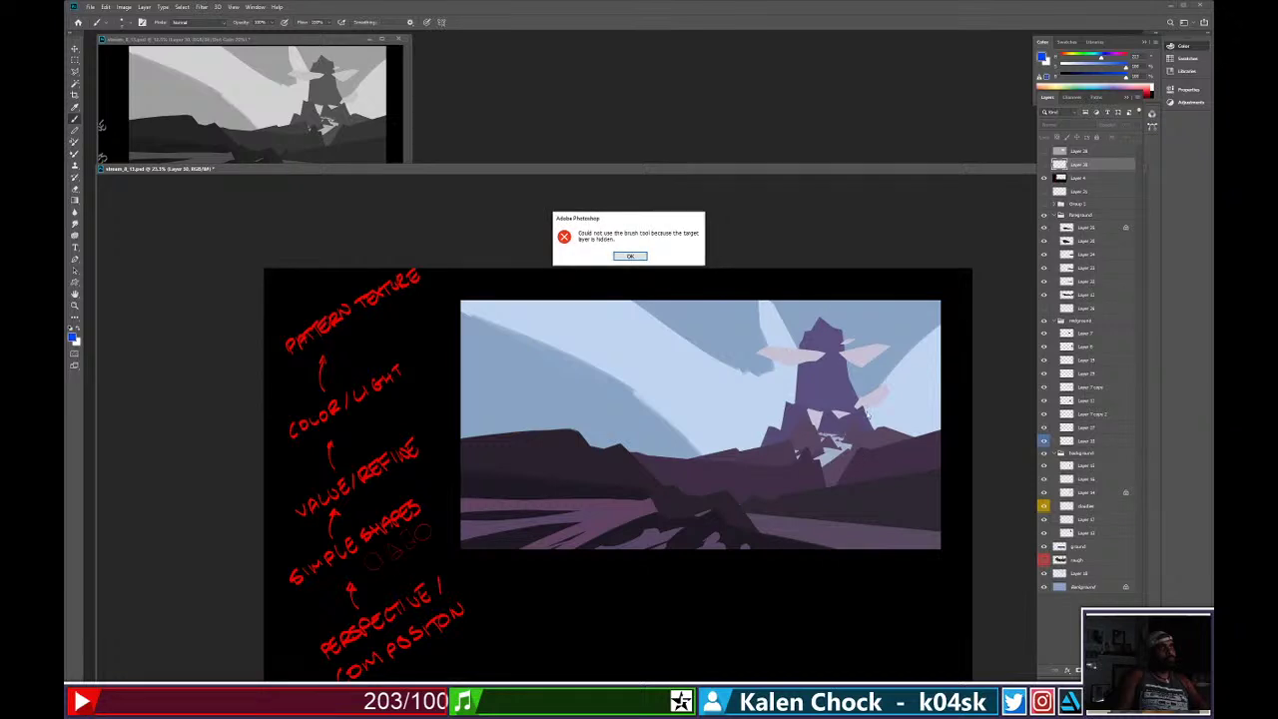
pyautogui.click(648, 257)
pyautogui.press('z')
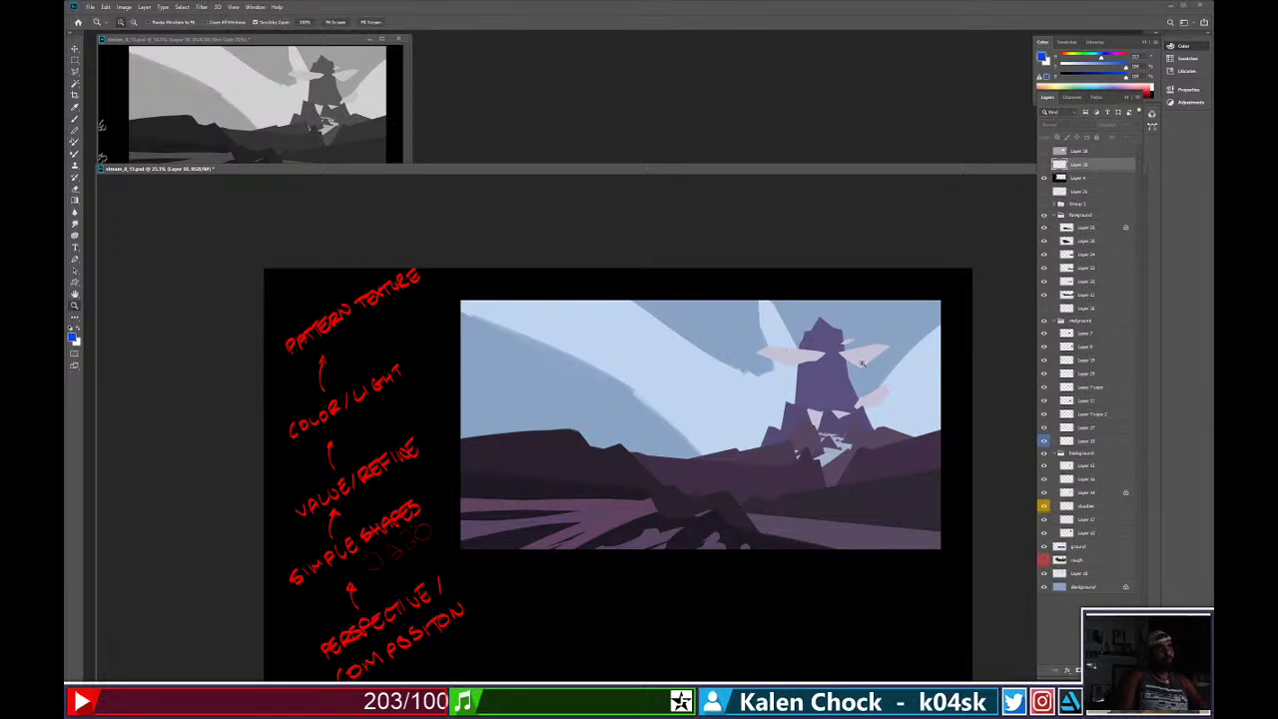
# Make the tower's layer active and sample the tower's purple as the brush colour.
pyautogui.moveTo(860, 366); pyautogui.dragTo(930, 317)
pyautogui.moveTo(948, 293); pyautogui.dragTo(717, 367)
pyautogui.press('v')
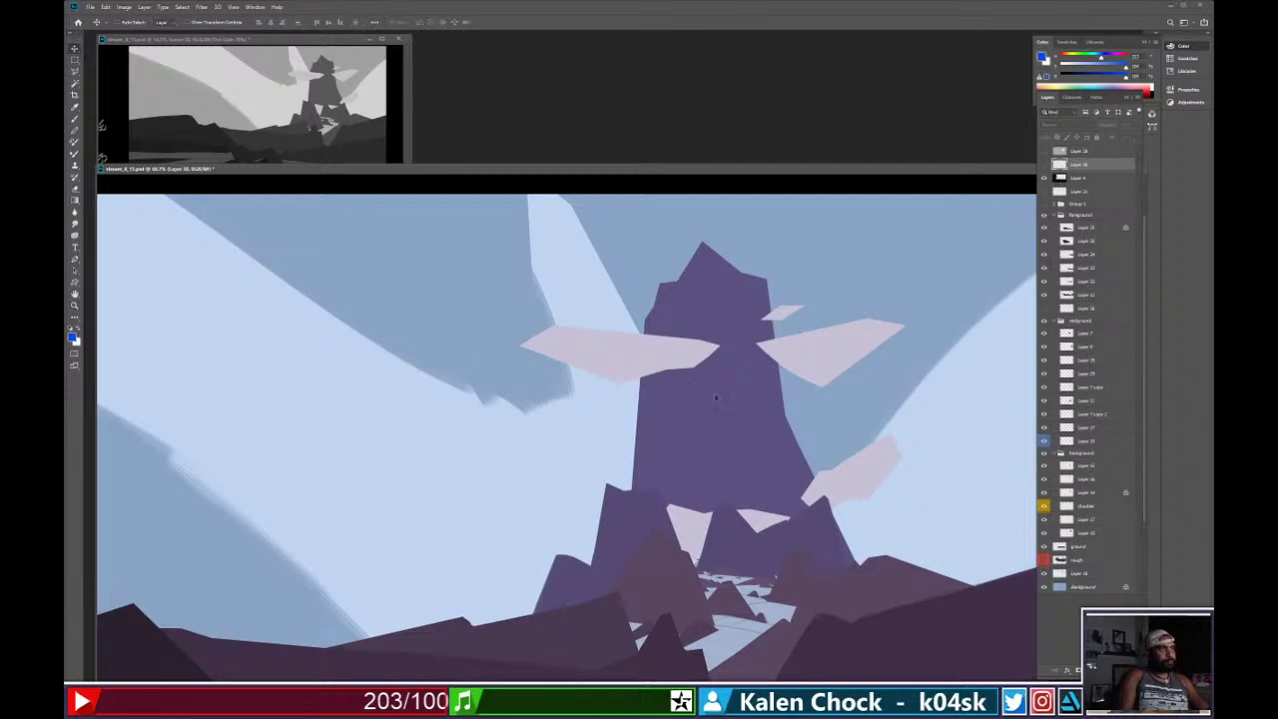
pyautogui.click(728, 375)
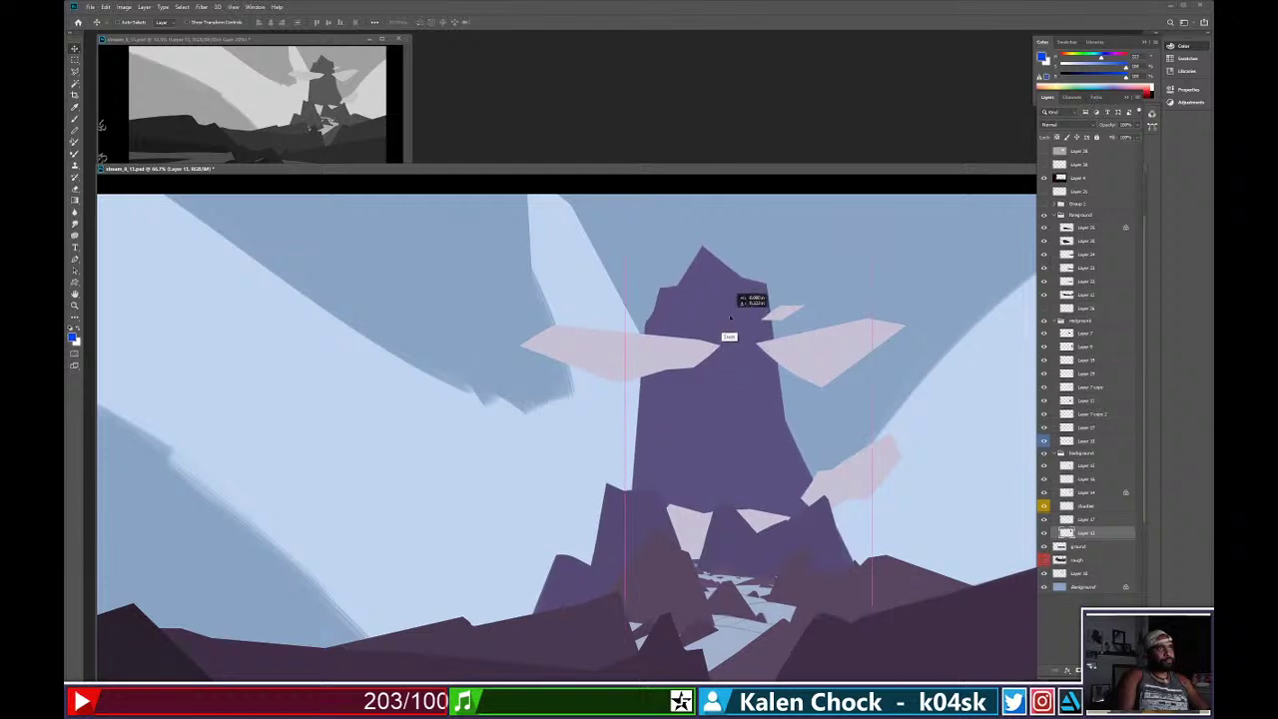
pyautogui.press('b')
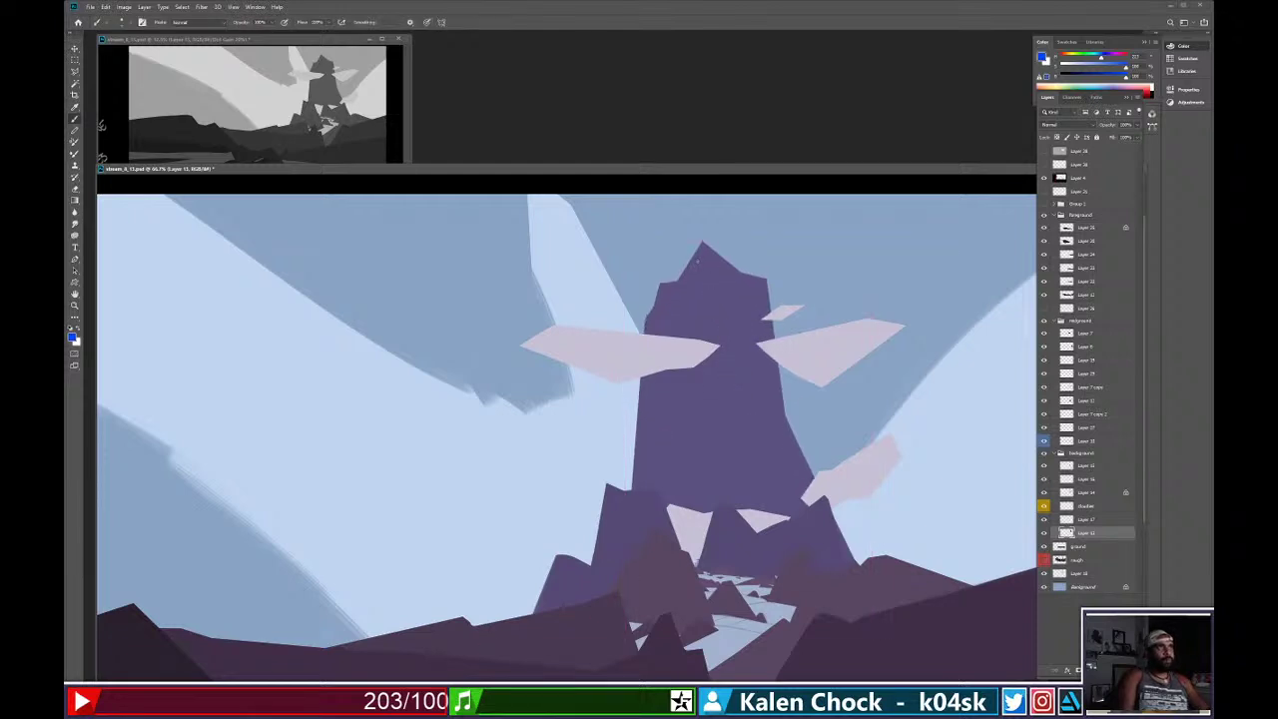
pyautogui.keyDown('alt'); pyautogui.click(688, 286); pyautogui.keyUp('alt')
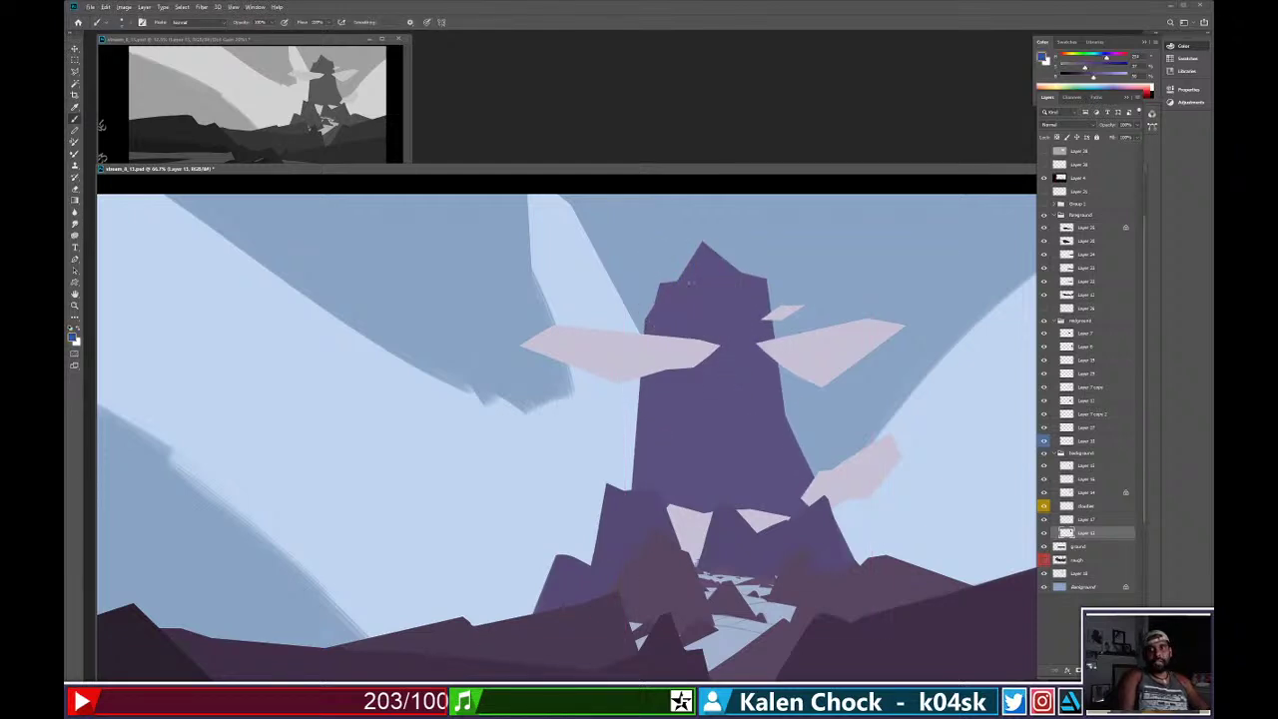
# Replace the round brush with a flat textured one and dab purple onto the tower's left edge just below the peak.
pyautogui.rightClick(695, 291)
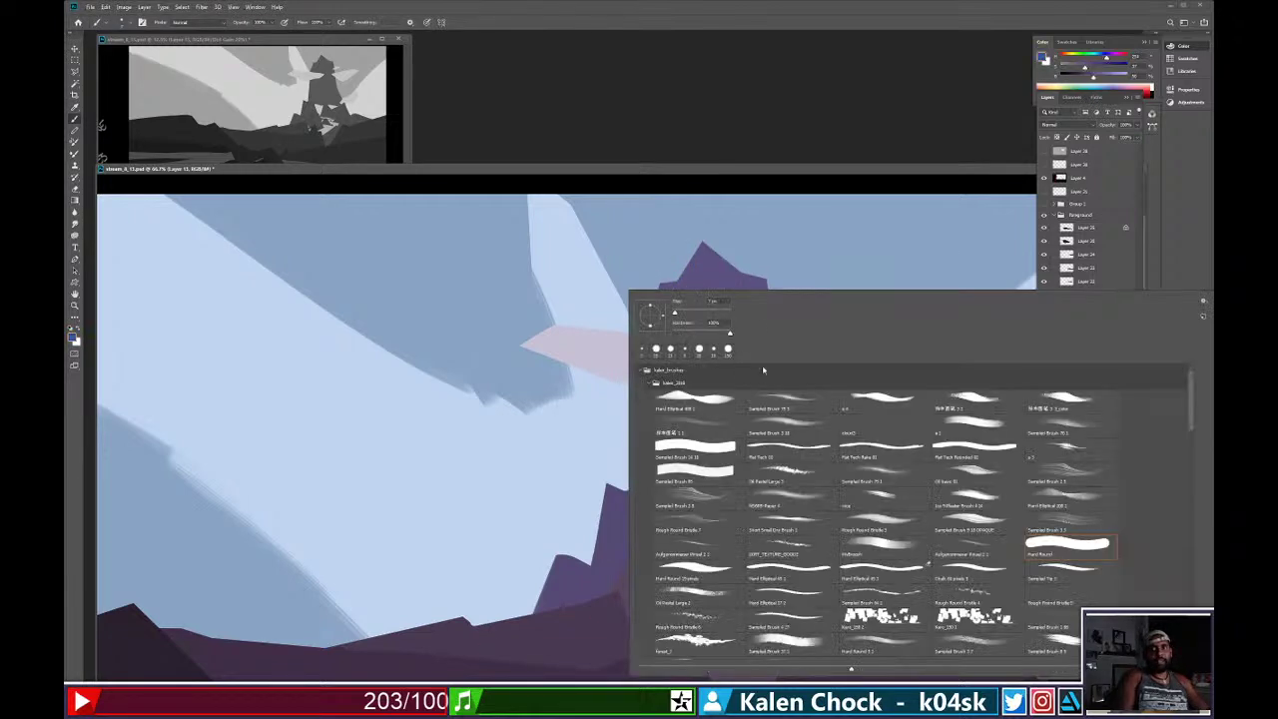
pyautogui.click(695, 402)
pyautogui.click(707, 271)
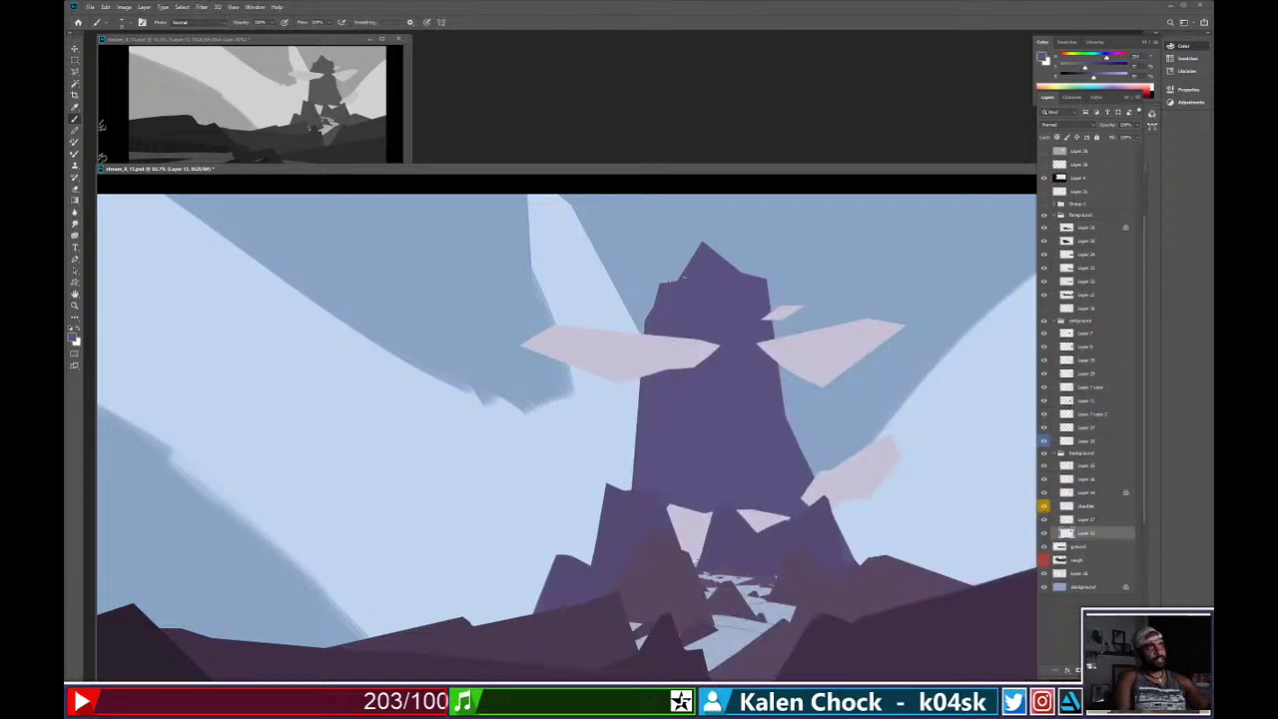
pyautogui.rightClick(706, 294)
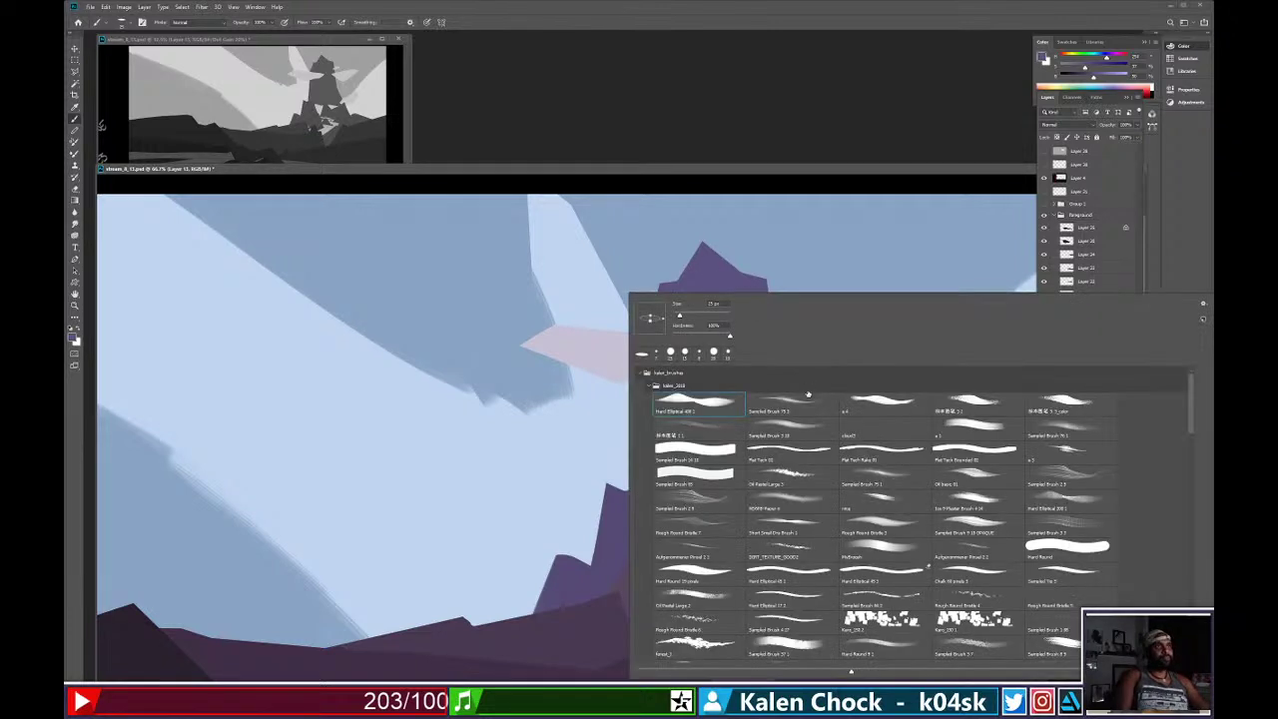
pyautogui.click(689, 277)
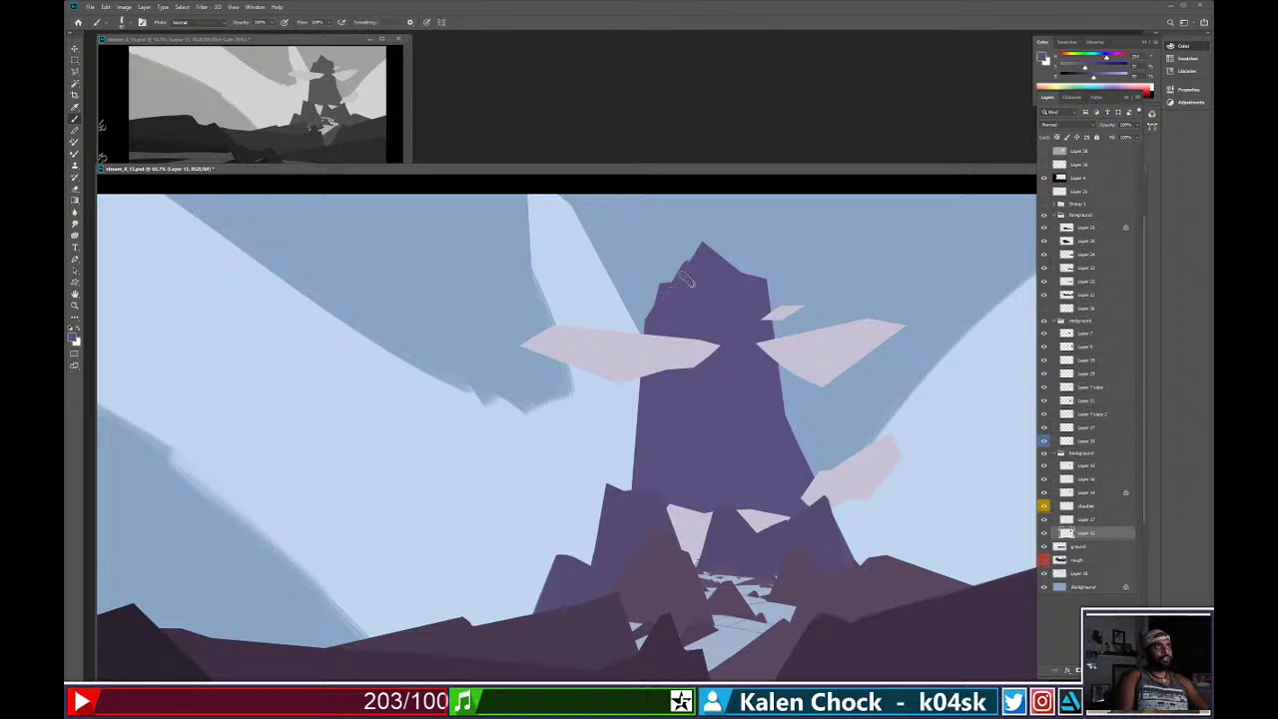
# Rework the tower's pointed tip up close with textured purple strokes, making it blunter and rougher.
pyautogui.press('z')
pyautogui.click(700, 265)
pyautogui.click(700, 265)
pyautogui.click(700, 265)
pyautogui.click(700, 264)
pyautogui.hotkey('ctrl', 'z')
pyautogui.hotkey('ctrl', 'z')
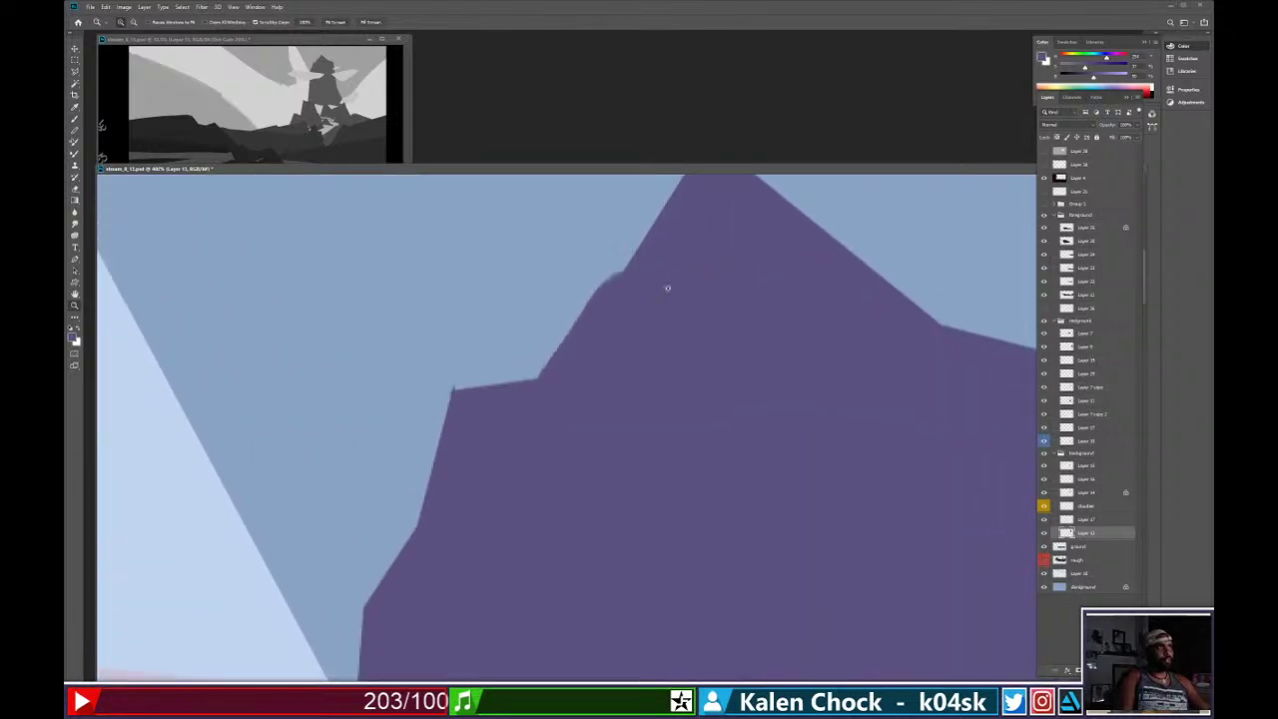
pyautogui.press('b')
pyautogui.moveTo(529, 428)
pyautogui.mouseDown()
pyautogui.moveTo(633, 319)
pyautogui.moveTo(599, 450)
pyautogui.mouseUp()
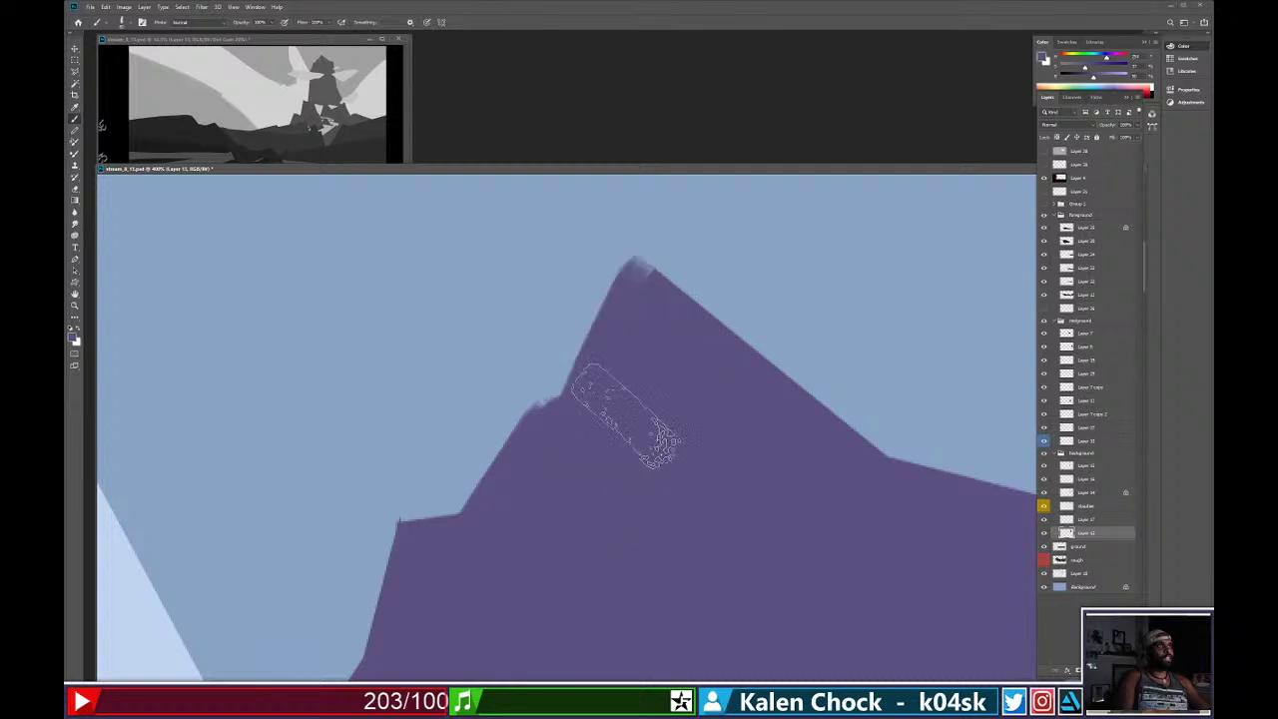
pyautogui.moveTo(644, 384); pyautogui.dragTo(662, 356)
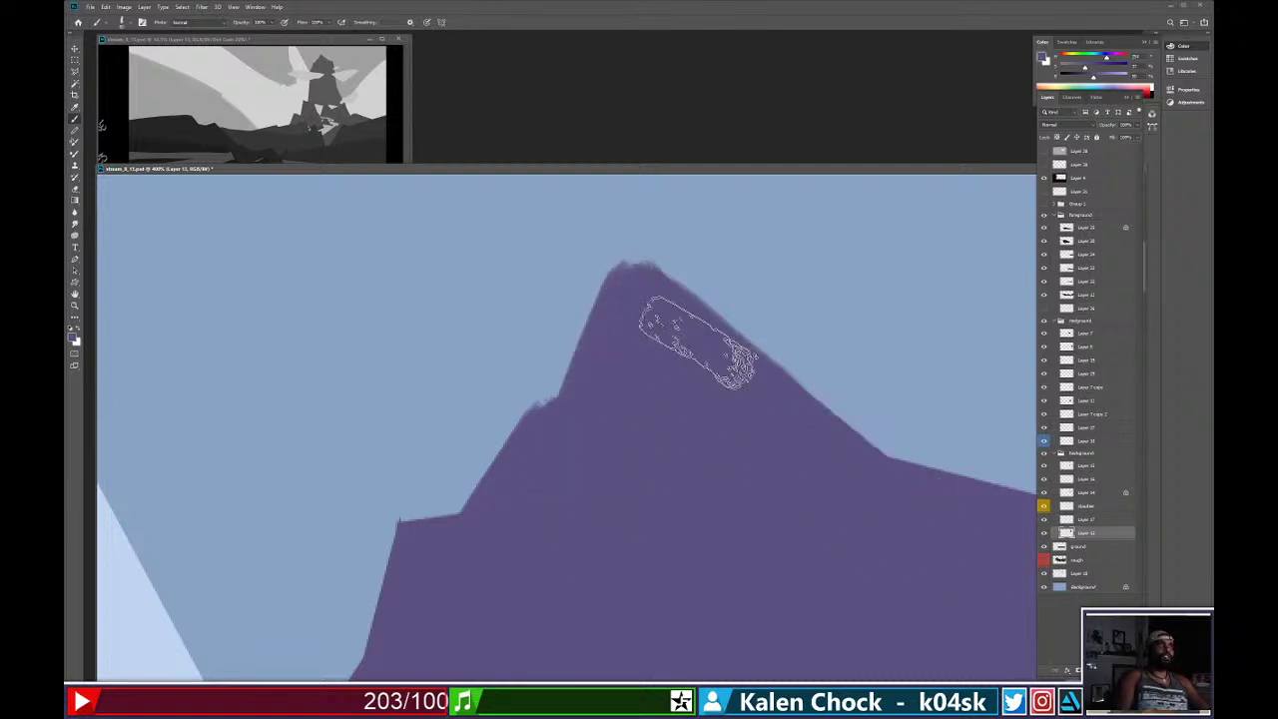
# Build out the peak's right slope down to the shoulder with long purple strokes, undoing one pass along the way.
pyautogui.moveTo(670, 329); pyautogui.dragTo(899, 454)
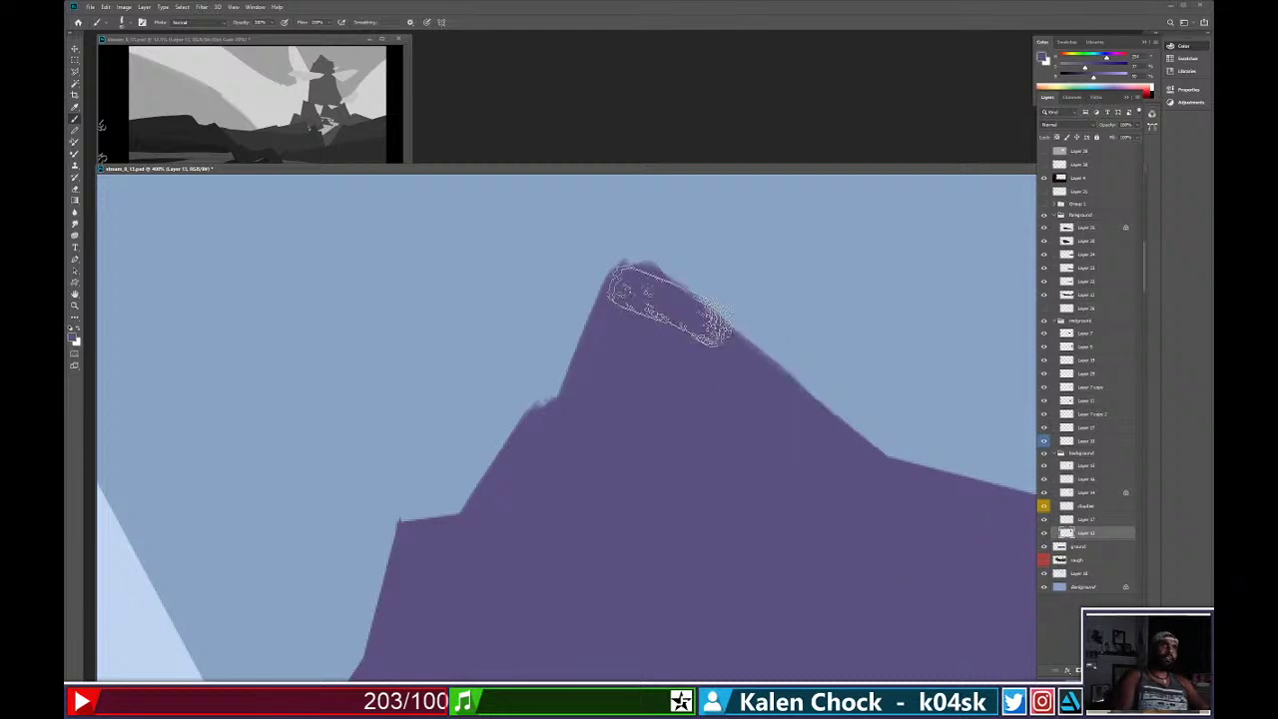
pyautogui.moveTo(656, 300); pyautogui.dragTo(909, 462)
pyautogui.hotkey('ctrl', 'z')
pyautogui.moveTo(692, 313); pyautogui.dragTo(873, 447)
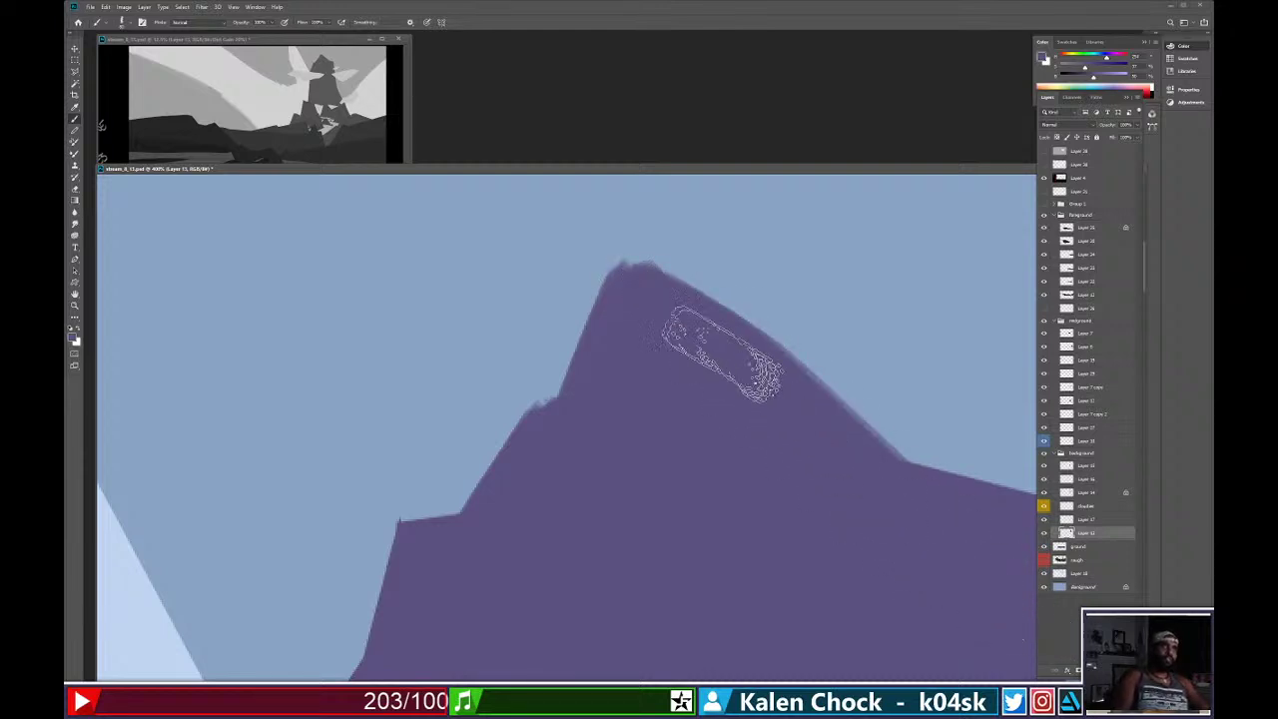
# Shrink the brush and paint small jagged steps along the tower's left edge between the peak and the shoulder.
pyautogui.moveTo(785, 456)
pyautogui.mouseDown()
pyautogui.moveTo(728, 449)
pyautogui.moveTo(680, 470)
pyautogui.moveTo(719, 443)
pyautogui.moveTo(742, 403)
pyautogui.mouseUp()
pyautogui.press('b')
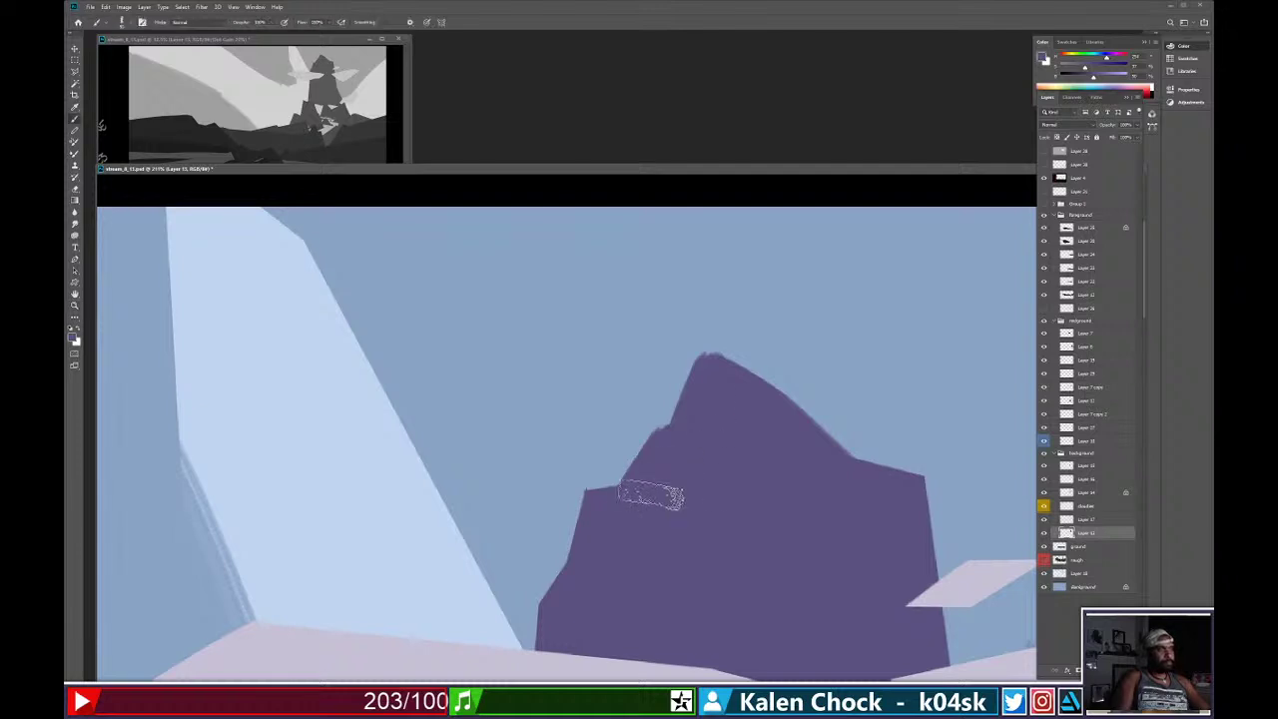
pyautogui.press('[')
pyautogui.press('[')
pyautogui.press('[')
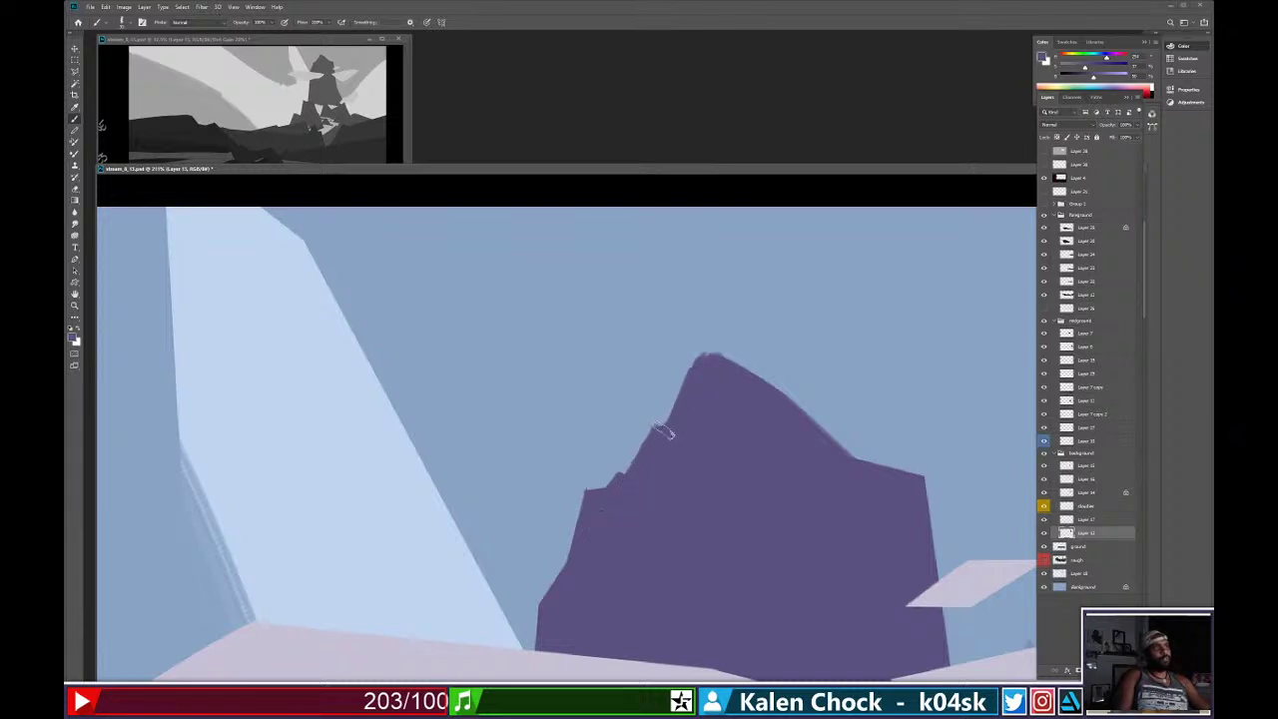
pyautogui.moveTo(701, 365)
pyautogui.mouseDown()
pyautogui.moveTo(657, 476)
pyautogui.moveTo(642, 465)
pyautogui.moveTo(622, 486)
pyautogui.moveTo(676, 479)
pyautogui.mouseUp()
pyautogui.hotkey('alt', 'space')
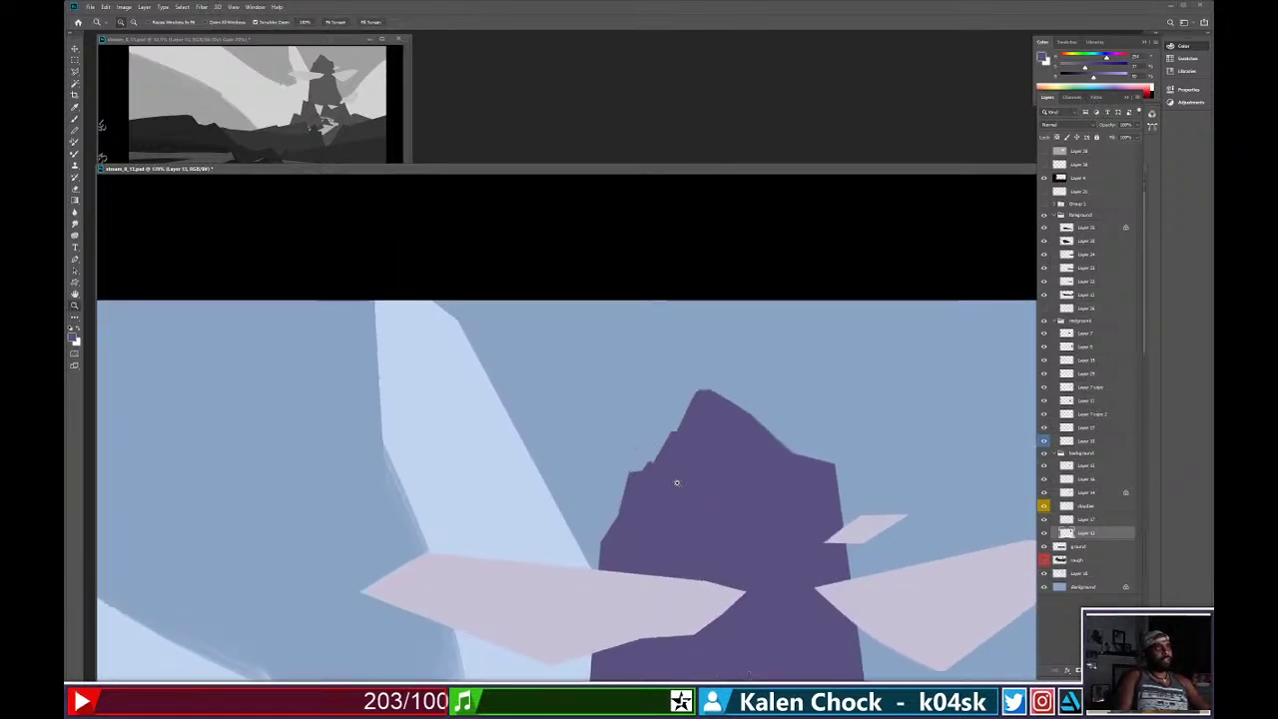
pyautogui.press('b')
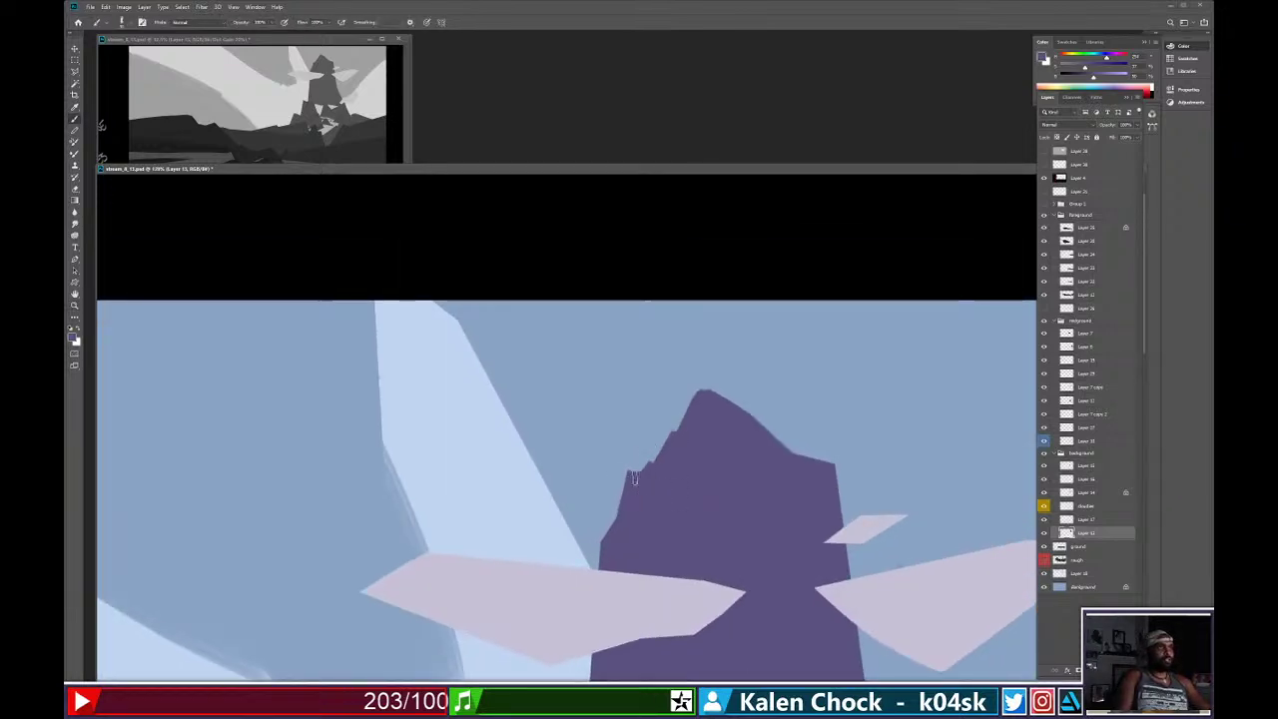
# Reshape the tower's left edge below the shoulder and widen it downward past the pale shard with long straight purple strokes.
pyautogui.moveTo(738, 547); pyautogui.dragTo(713, 356)
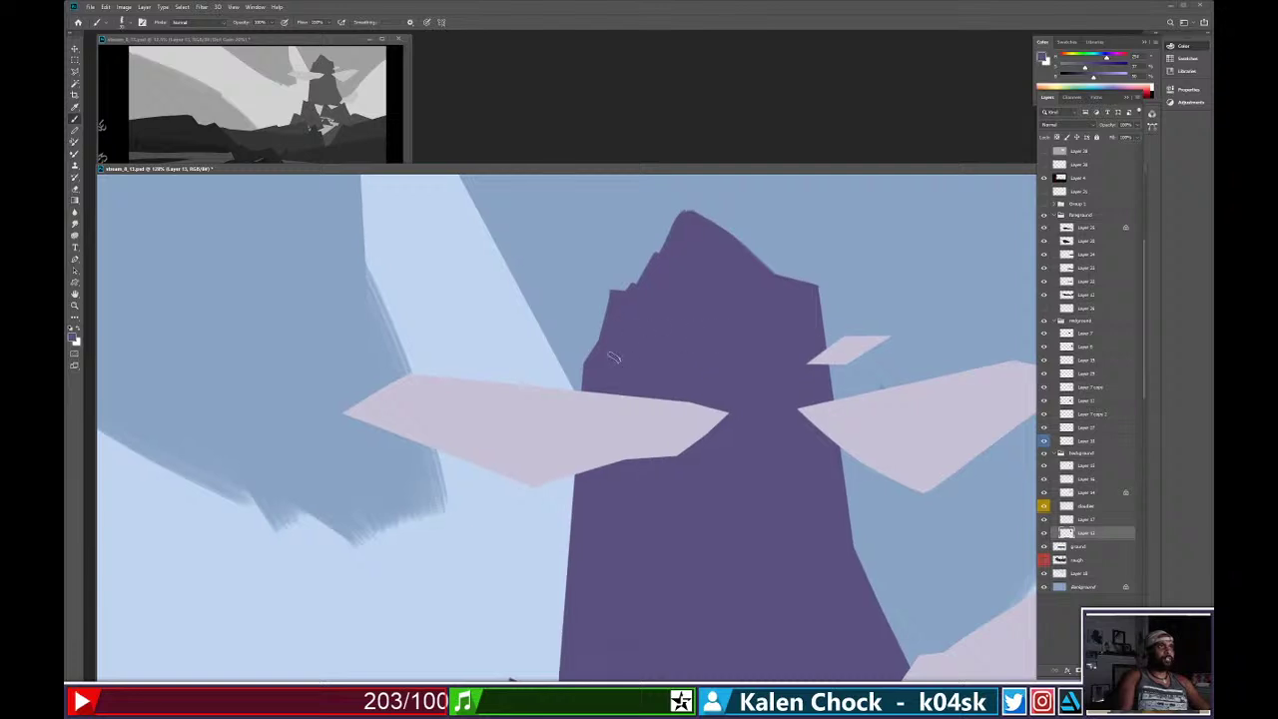
pyautogui.moveTo(599, 352); pyautogui.dragTo(596, 353)
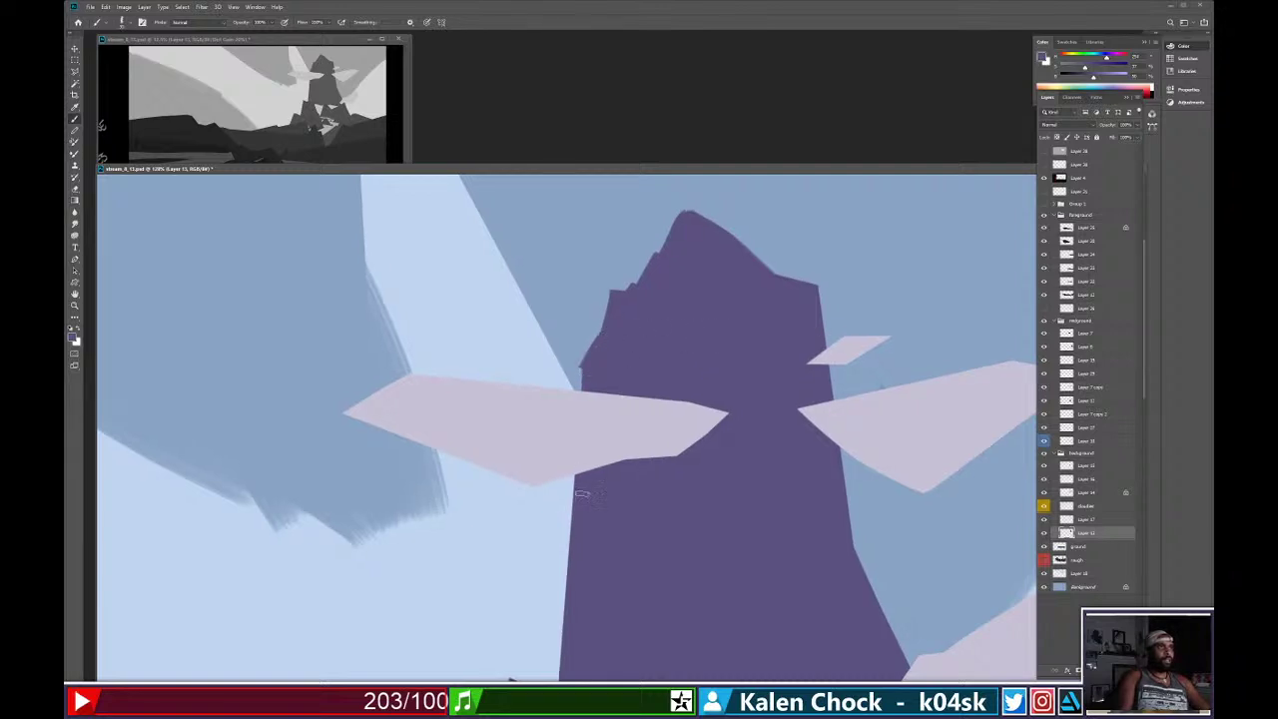
pyautogui.click(587, 362)
pyautogui.keyDown('shift'); pyautogui.click(564, 663); pyautogui.keyUp('shift')
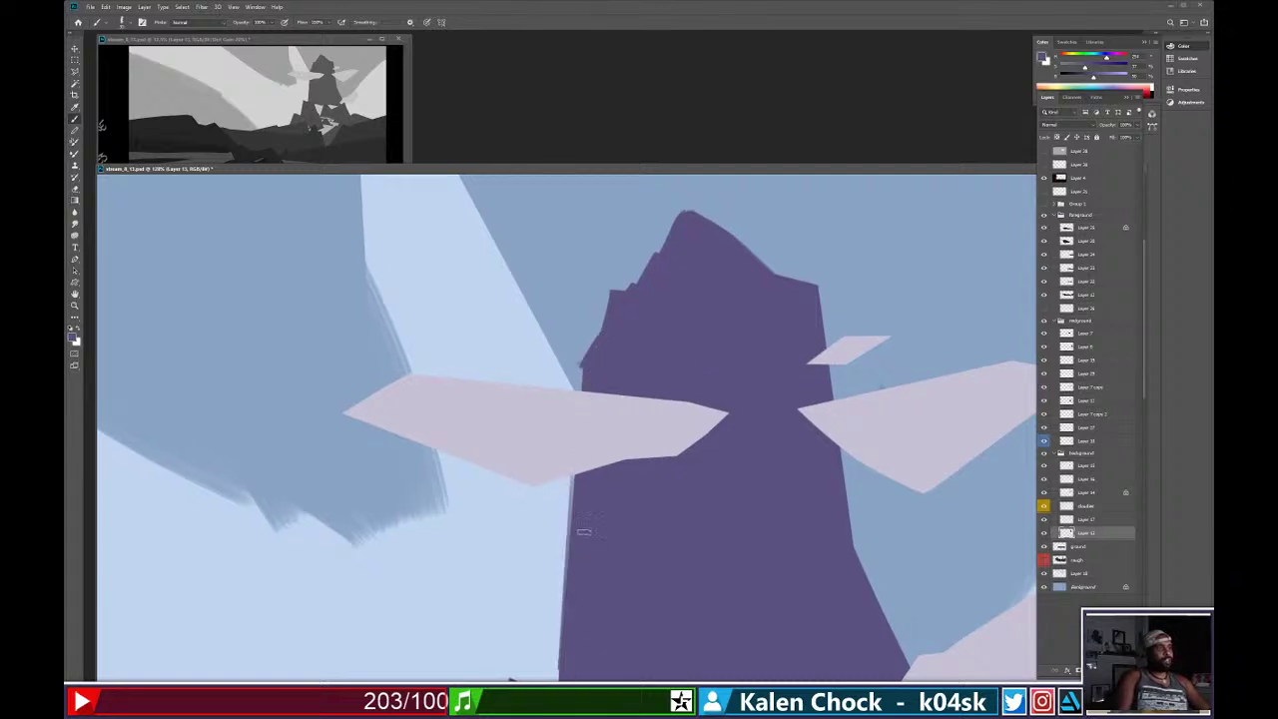
pyautogui.moveTo(584, 380); pyautogui.dragTo(559, 651)
# Switch to the Eraser with a flat textured tip and trim the left side of the peak into a sharper point.
pyautogui.hotkey('ctrl', 'space')
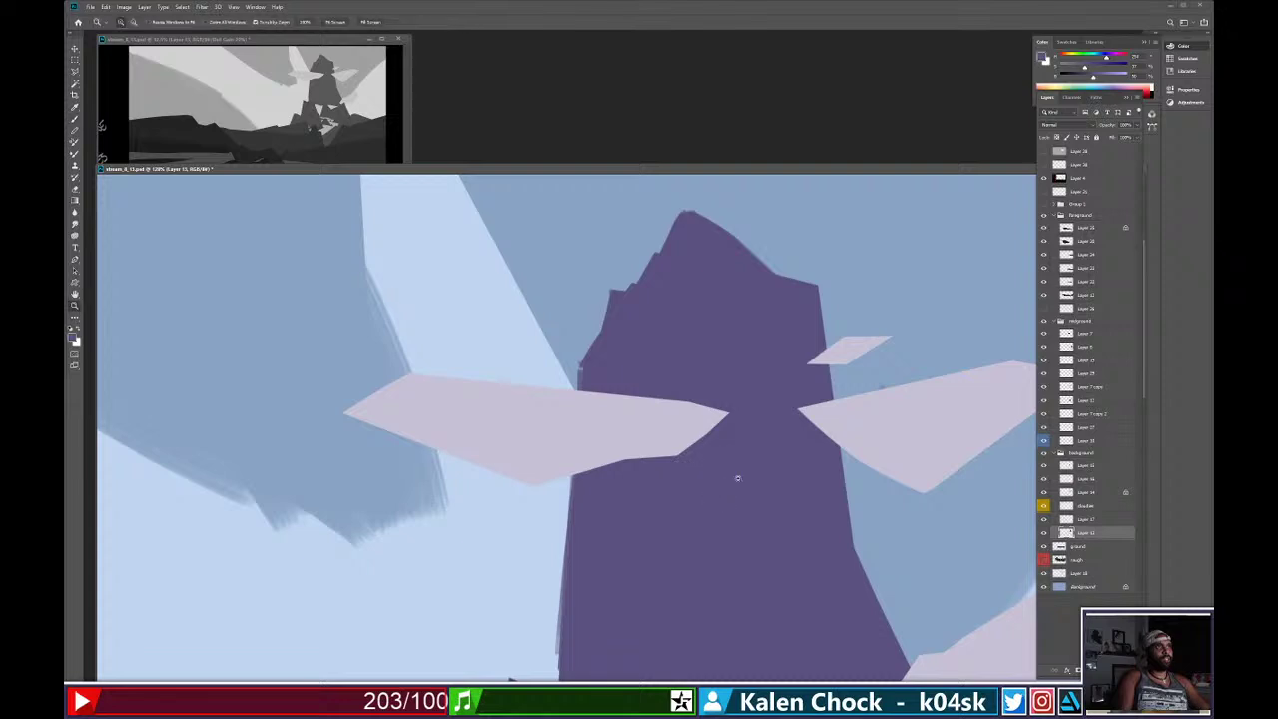
pyautogui.moveTo(734, 478)
pyautogui.mouseDown()
pyautogui.moveTo(705, 480)
pyautogui.moveTo(726, 474)
pyautogui.mouseUp()
pyautogui.press('e')
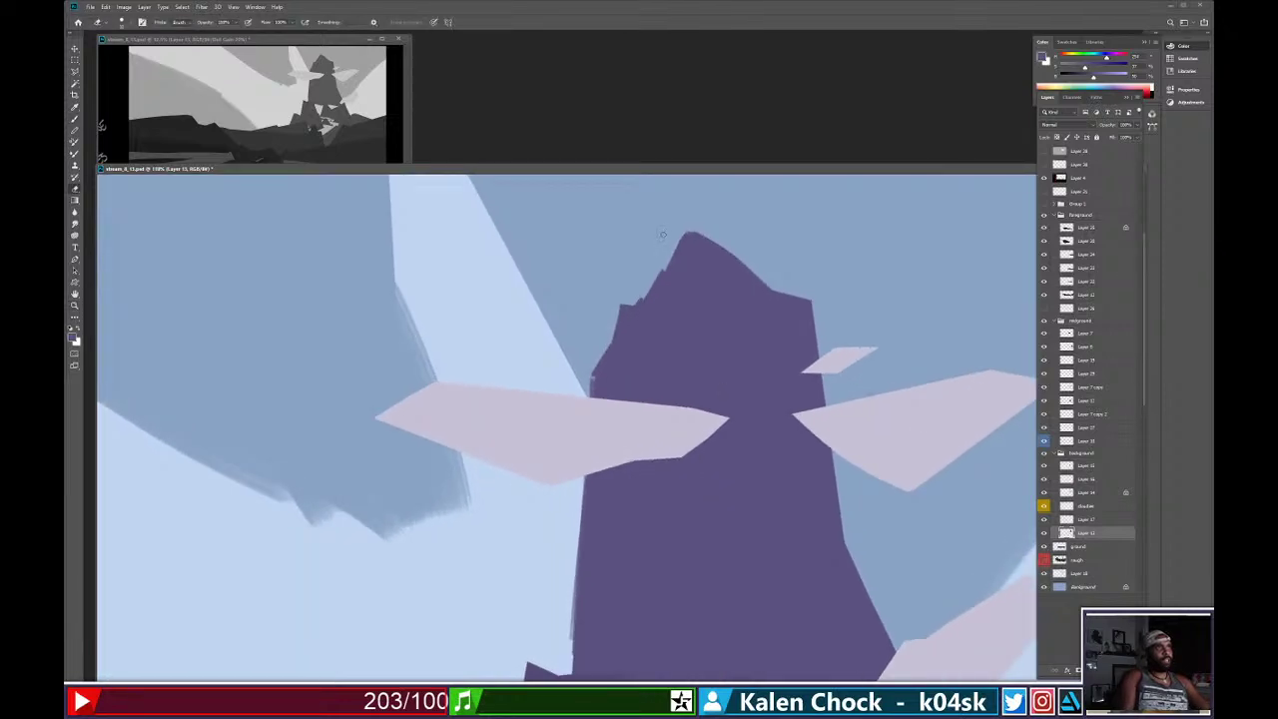
pyautogui.rightClick(662, 235)
pyautogui.click(656, 294)
pyautogui.click(669, 203)
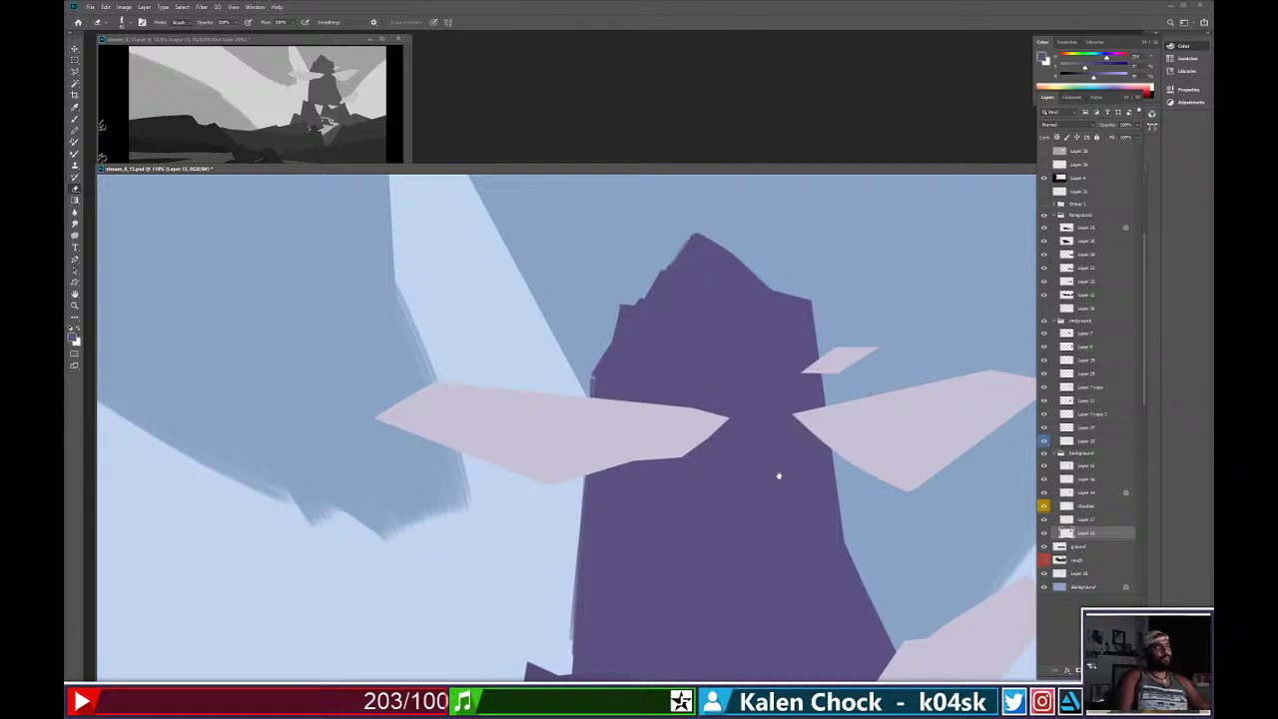
# Repaint the tower's left edge from the pale shard down to the rocks so it flares outward, undoing unsatisfactory strokes.
pyautogui.press('z')
pyautogui.moveTo(779, 475); pyautogui.dragTo(693, 362)
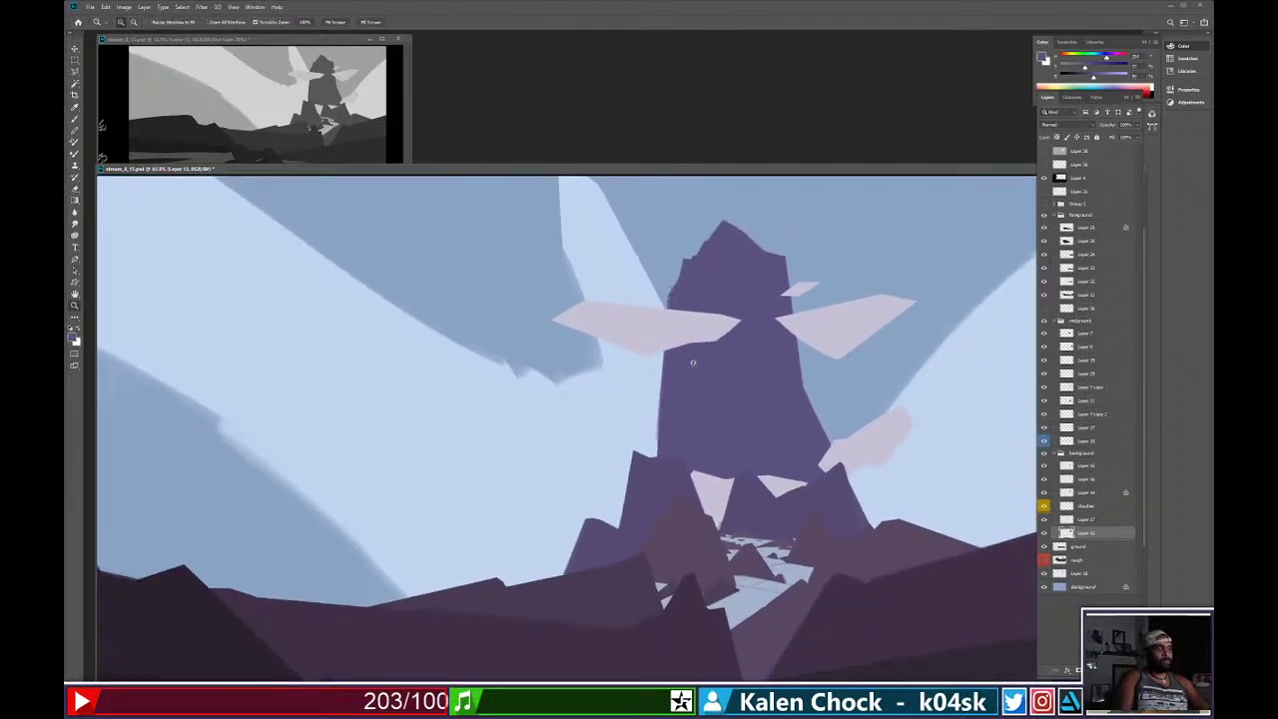
pyautogui.press('b')
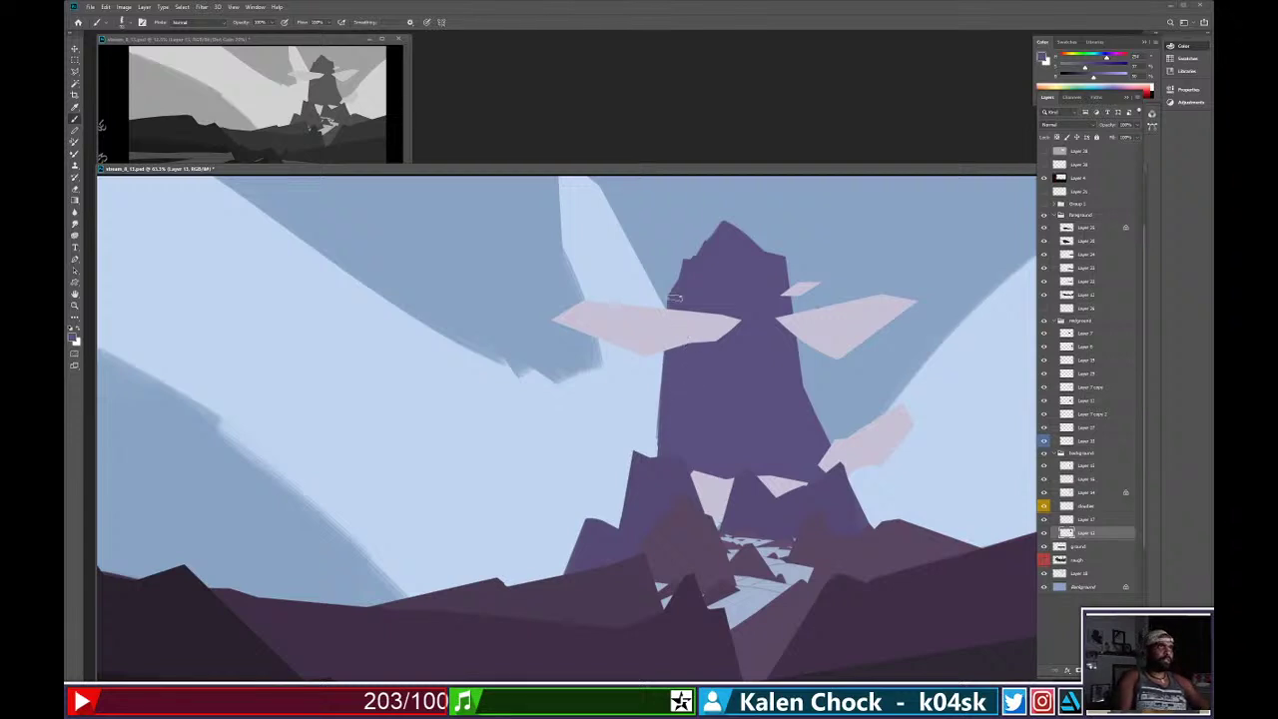
pyautogui.moveTo(674, 301); pyautogui.dragTo(656, 493)
pyautogui.hotkey('ctrl', 'z')
pyautogui.moveTo(668, 359); pyautogui.dragTo(652, 491)
pyautogui.hotkey('ctrl', 'z')
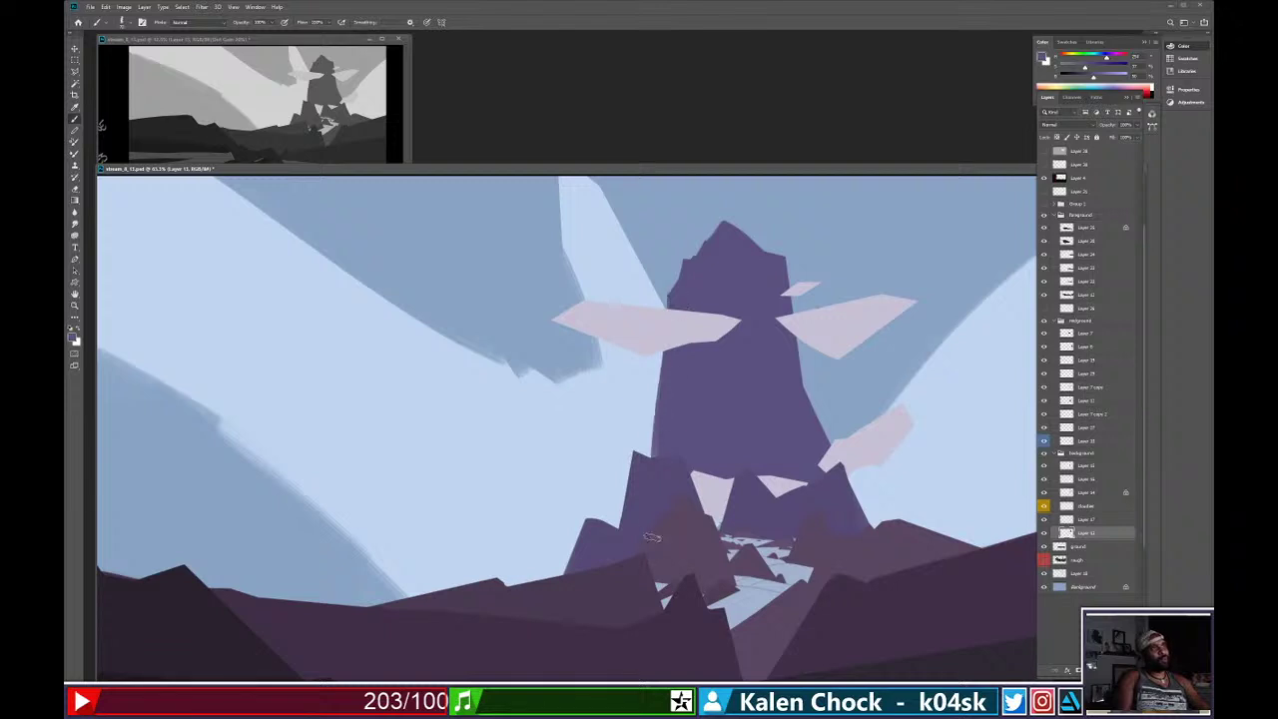
pyautogui.moveTo(679, 313); pyautogui.dragTo(653, 458)
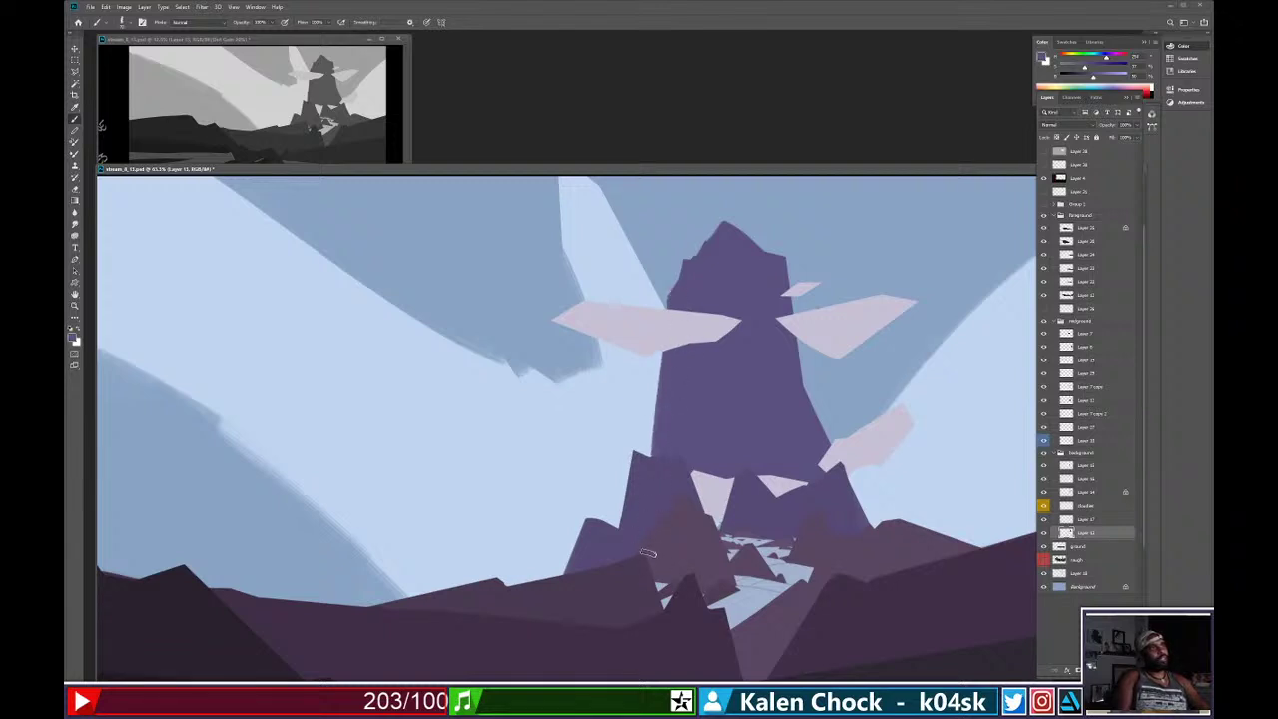
pyautogui.press('e')
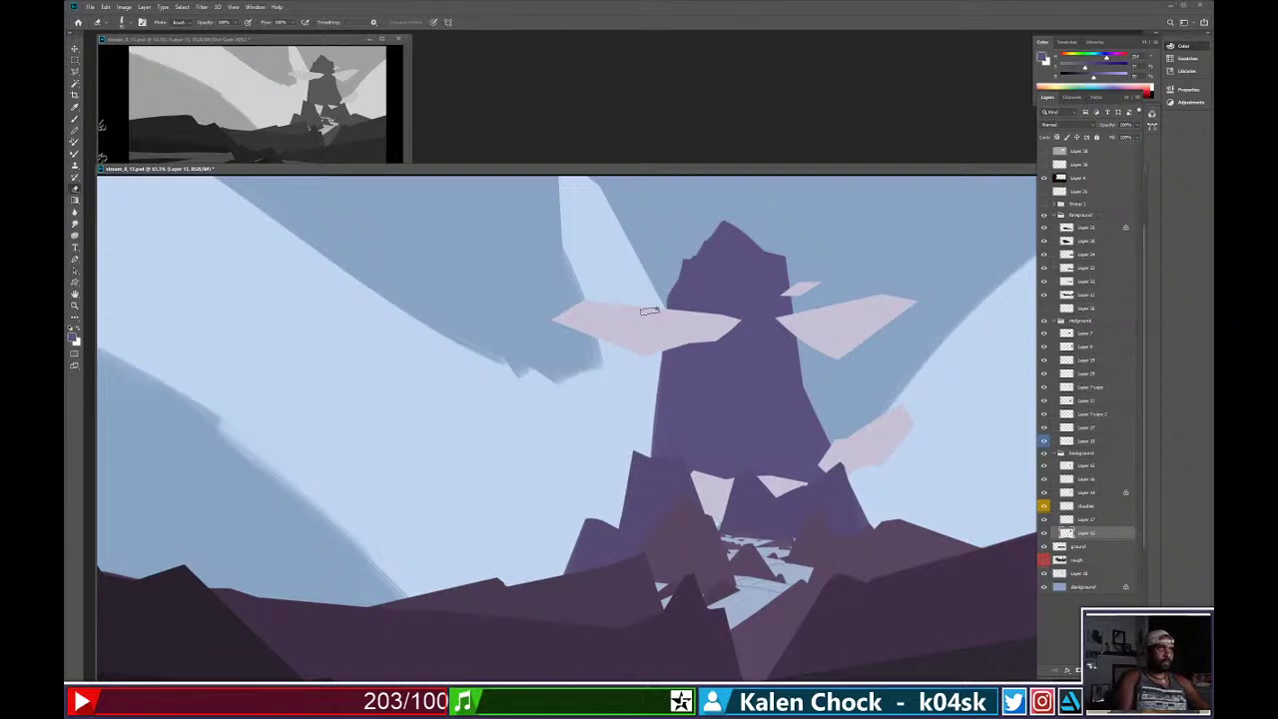
# Trim the tower's left edge below the pale shard with the Eraser so it runs straighter down to the rocks.
pyautogui.moveTo(644, 404); pyautogui.dragTo(636, 453)
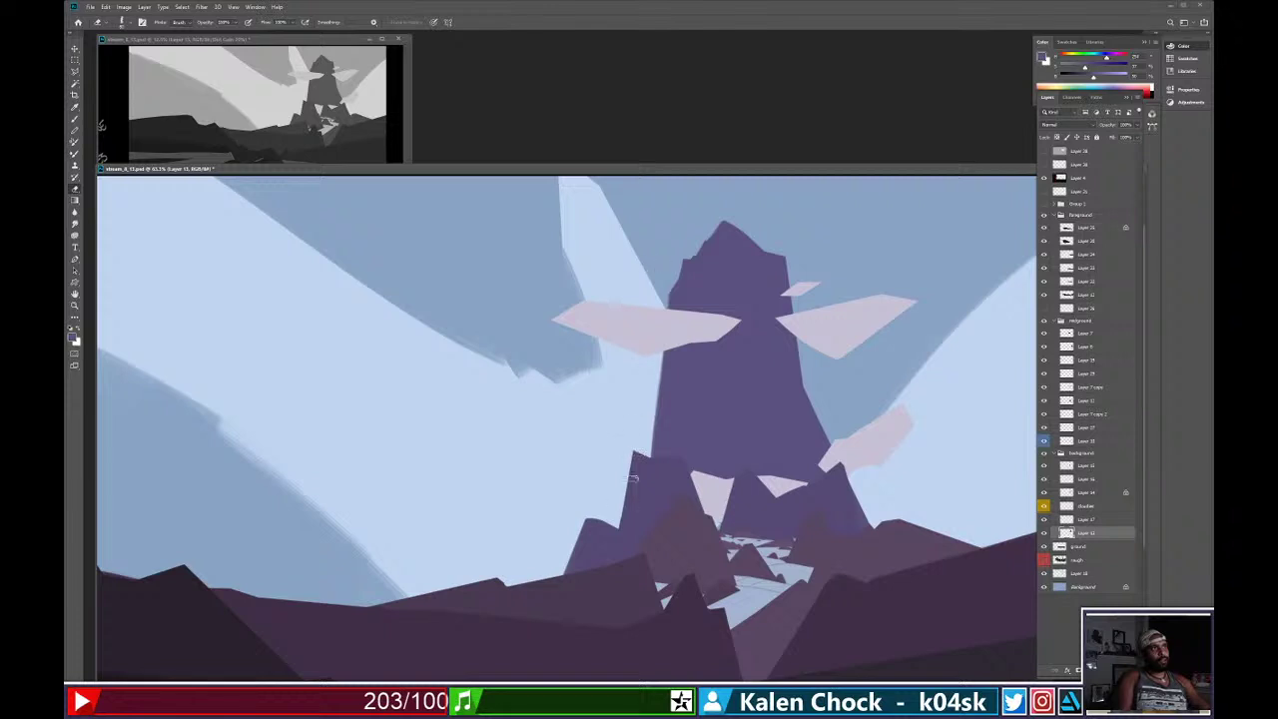
pyautogui.moveTo(664, 250); pyautogui.dragTo(636, 514)
pyautogui.moveTo(659, 352); pyautogui.dragTo(653, 457)
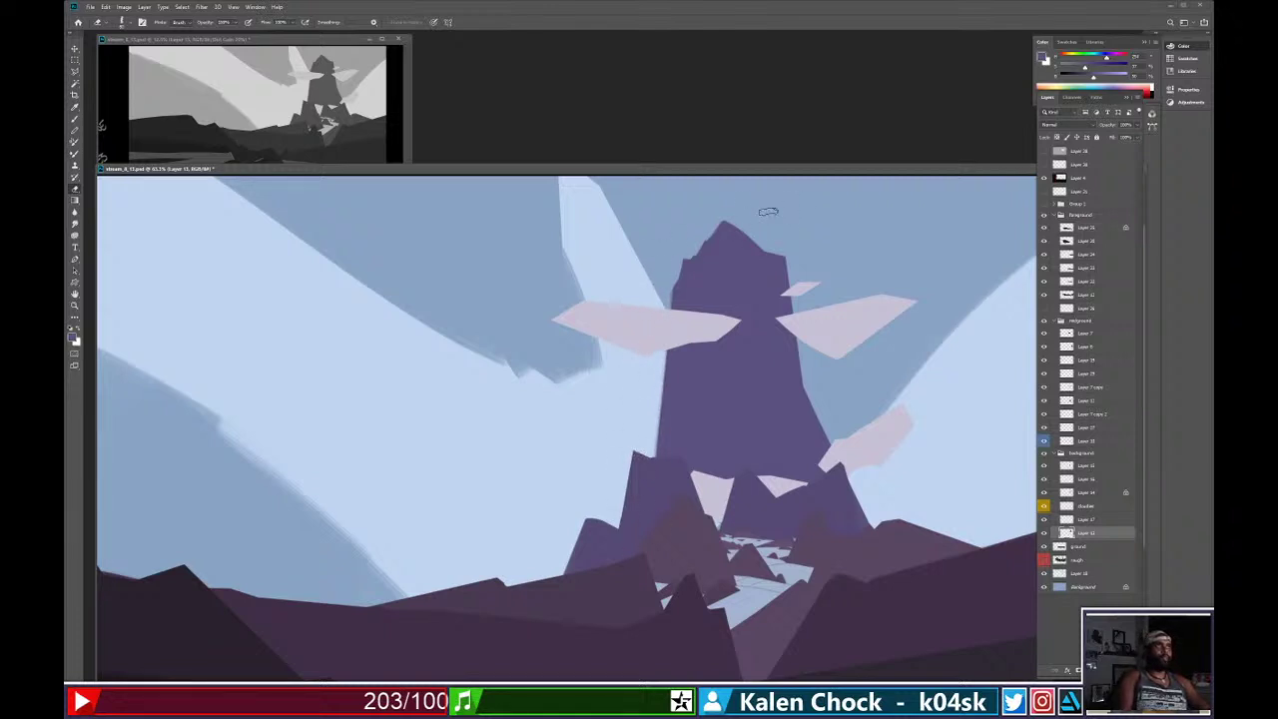
# Straighten the peak's right slope with a purple brush stroke and trim the corner of its right shoulder with the Eraser.
pyautogui.press('b')
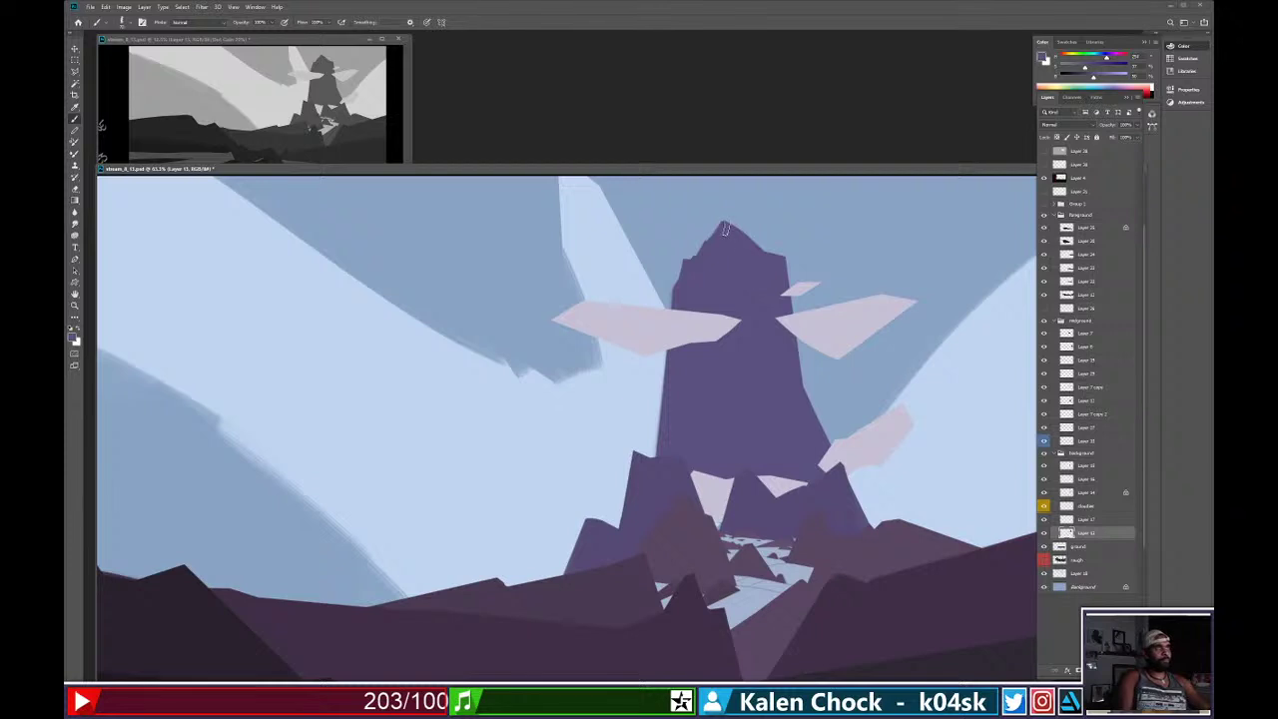
pyautogui.moveTo(724, 222); pyautogui.dragTo(766, 263)
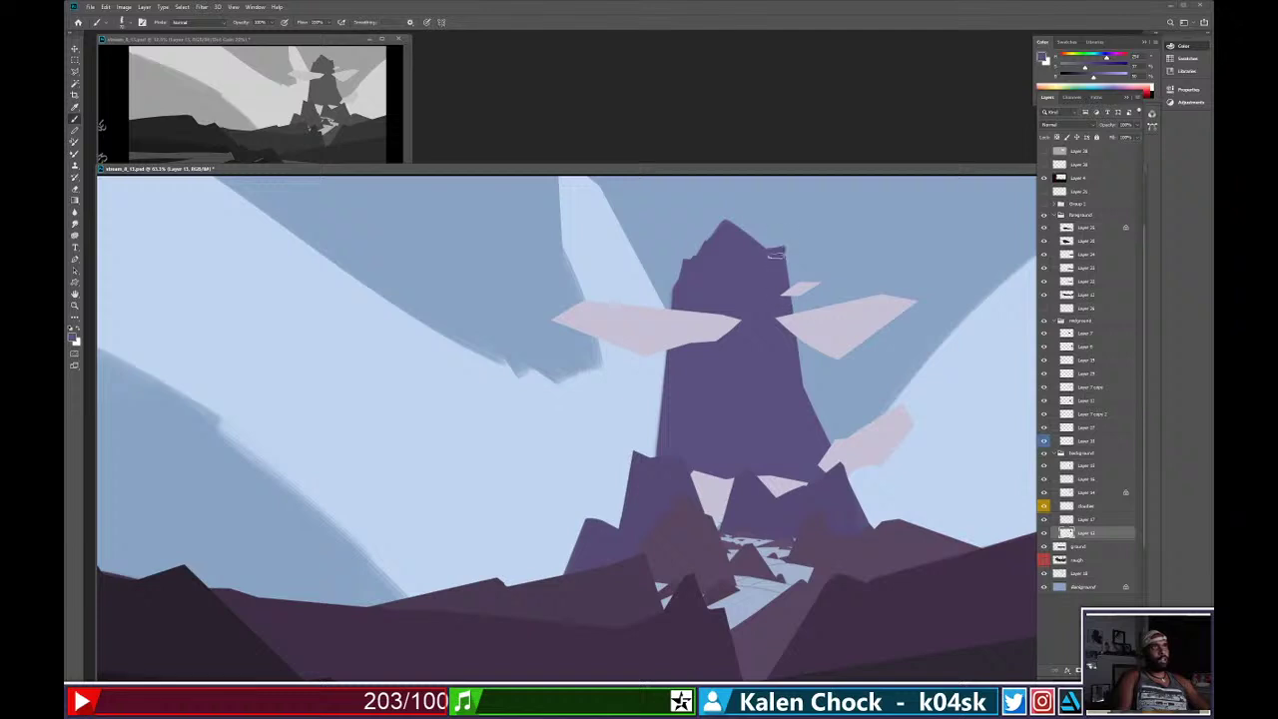
pyautogui.press('e')
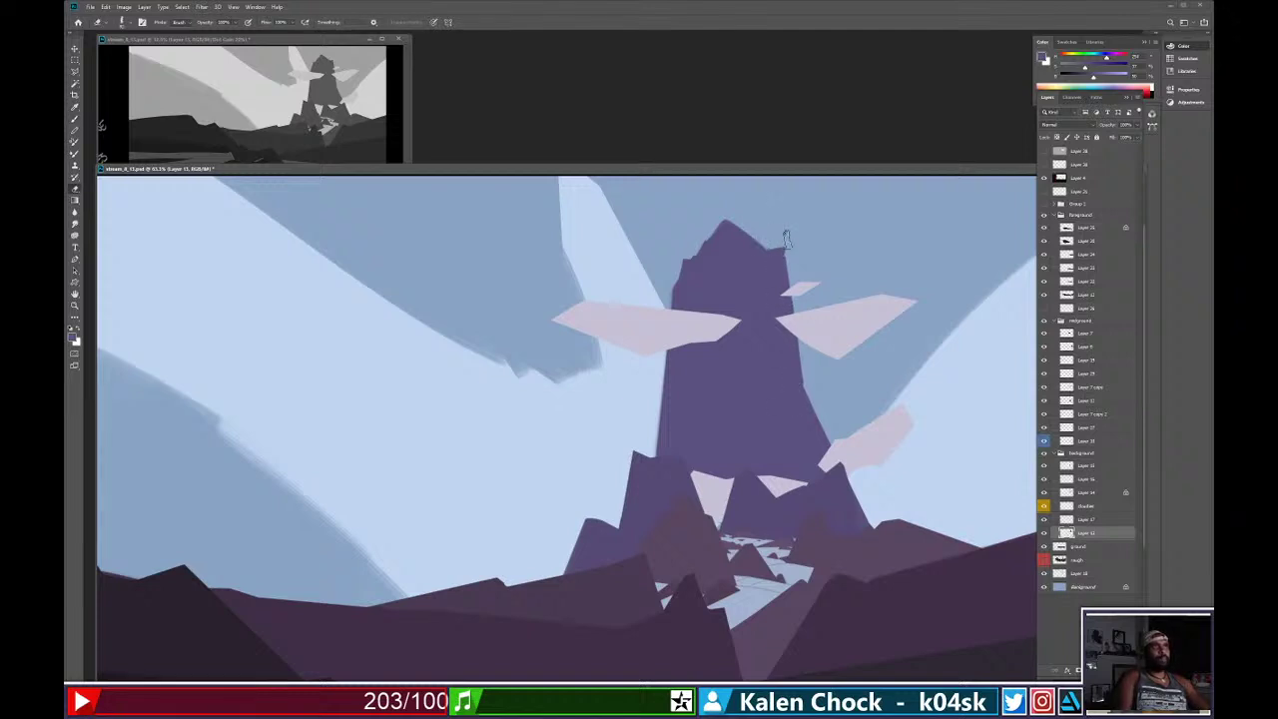
# Paint a wider stepped ledge on the tower's lower left, blend it up past the pale shard, and trim its top corner.
pyautogui.press('b')
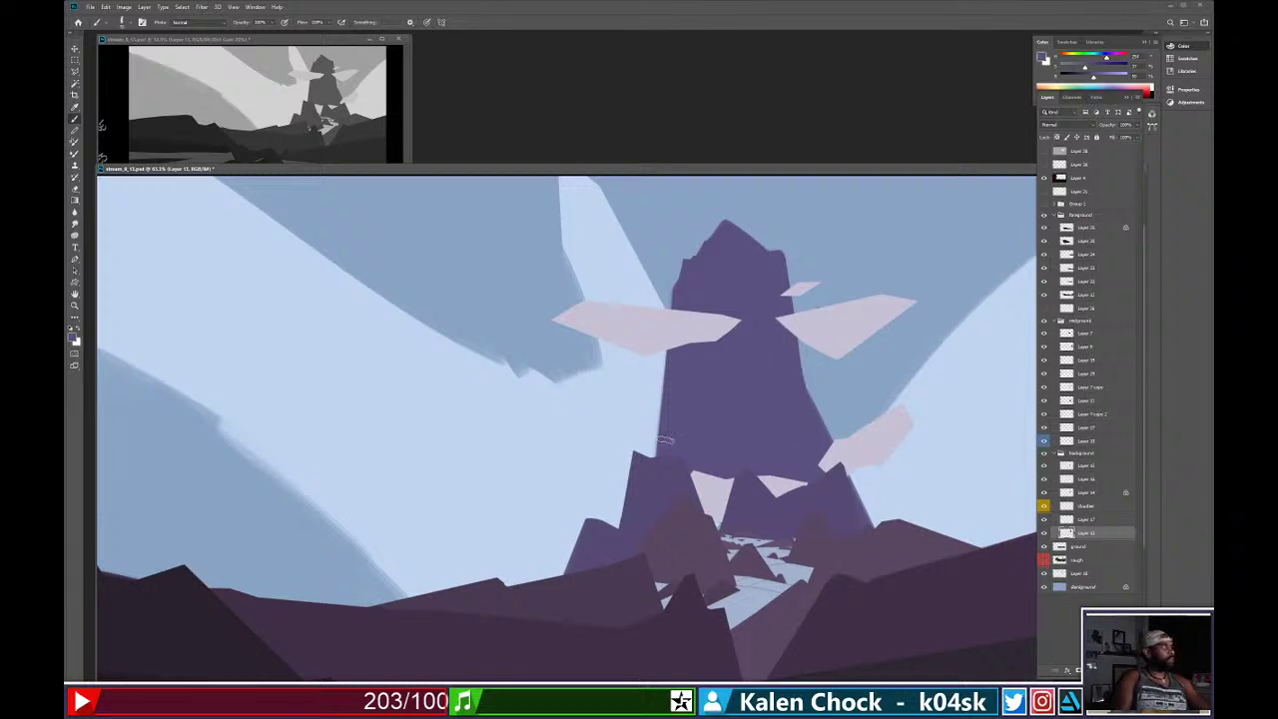
pyautogui.moveTo(659, 418); pyautogui.dragTo(637, 461)
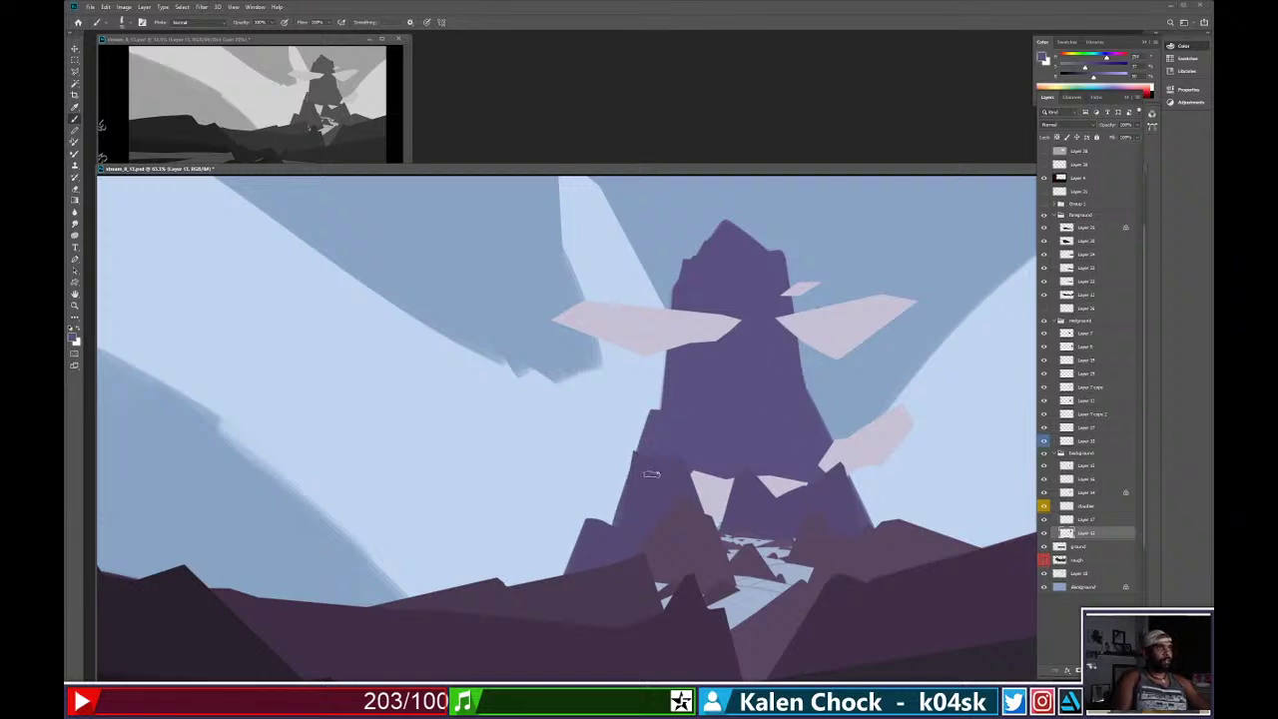
pyautogui.moveTo(620, 529)
pyautogui.mouseDown()
pyautogui.moveTo(637, 402)
pyautogui.moveTo(659, 380)
pyautogui.mouseUp()
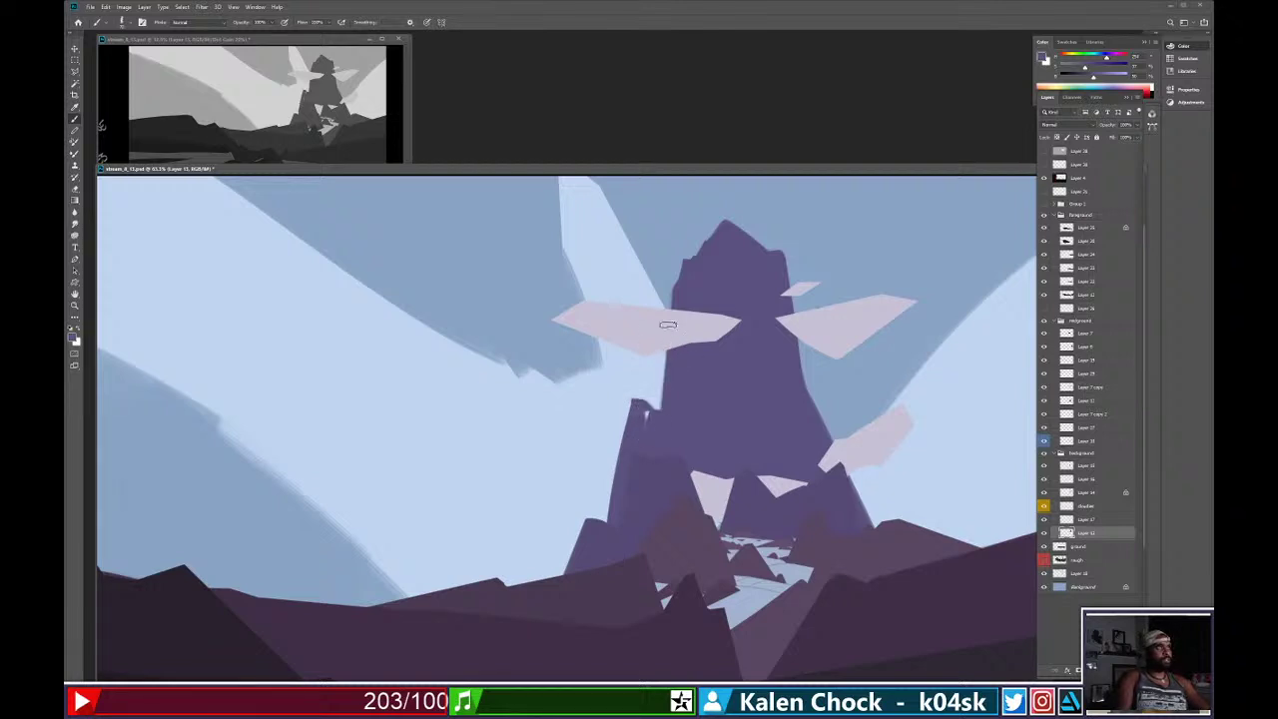
pyautogui.moveTo(665, 297); pyautogui.dragTo(649, 405)
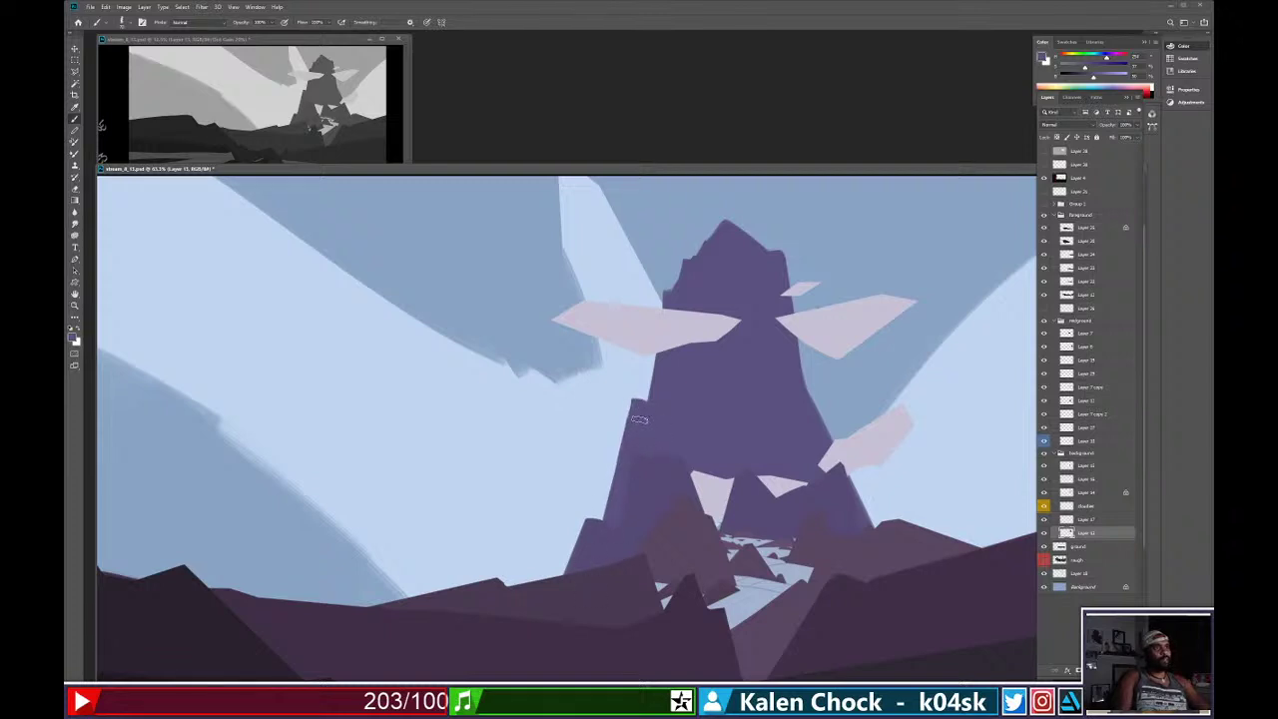
pyautogui.moveTo(639, 420); pyautogui.dragTo(615, 491)
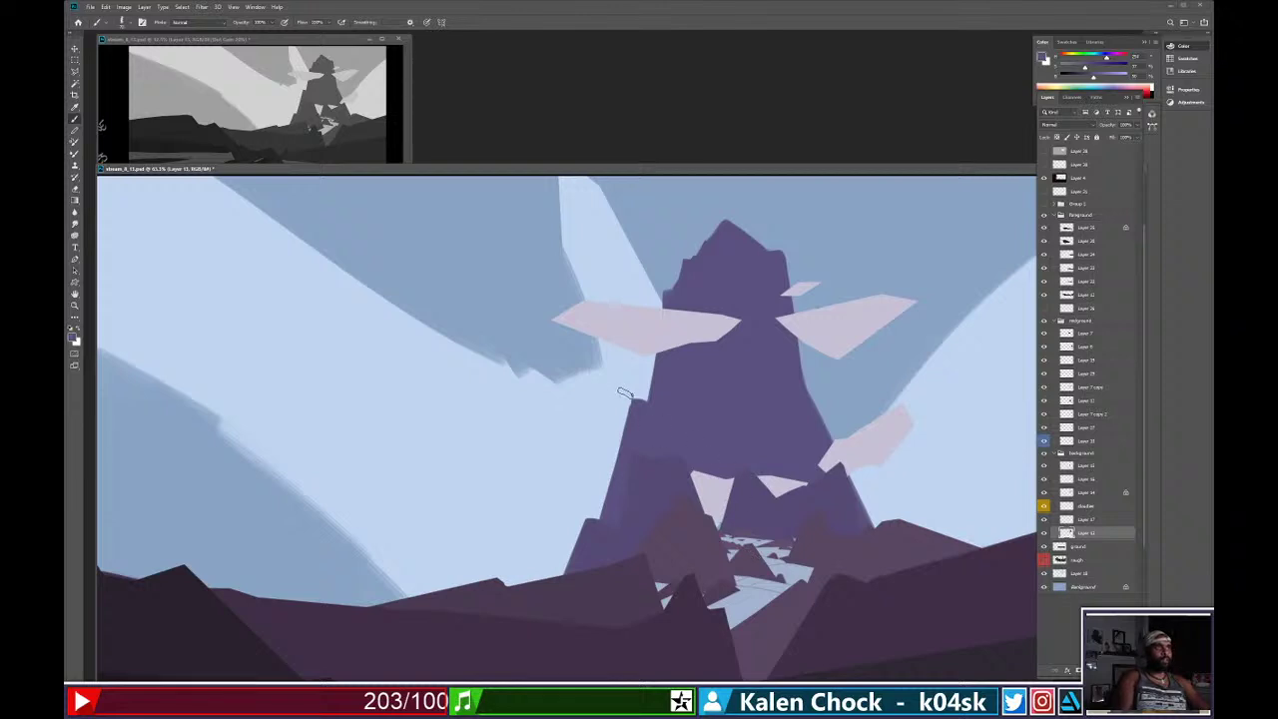
pyautogui.press('e')
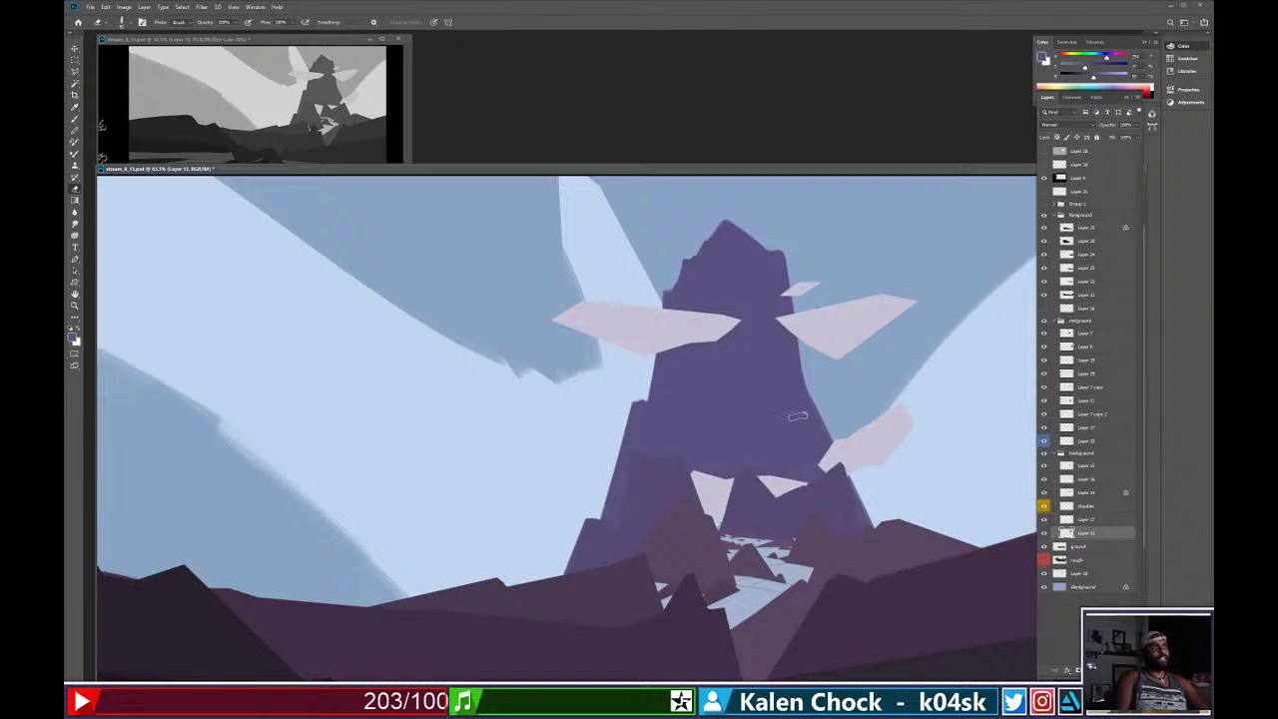
pyautogui.press('b')
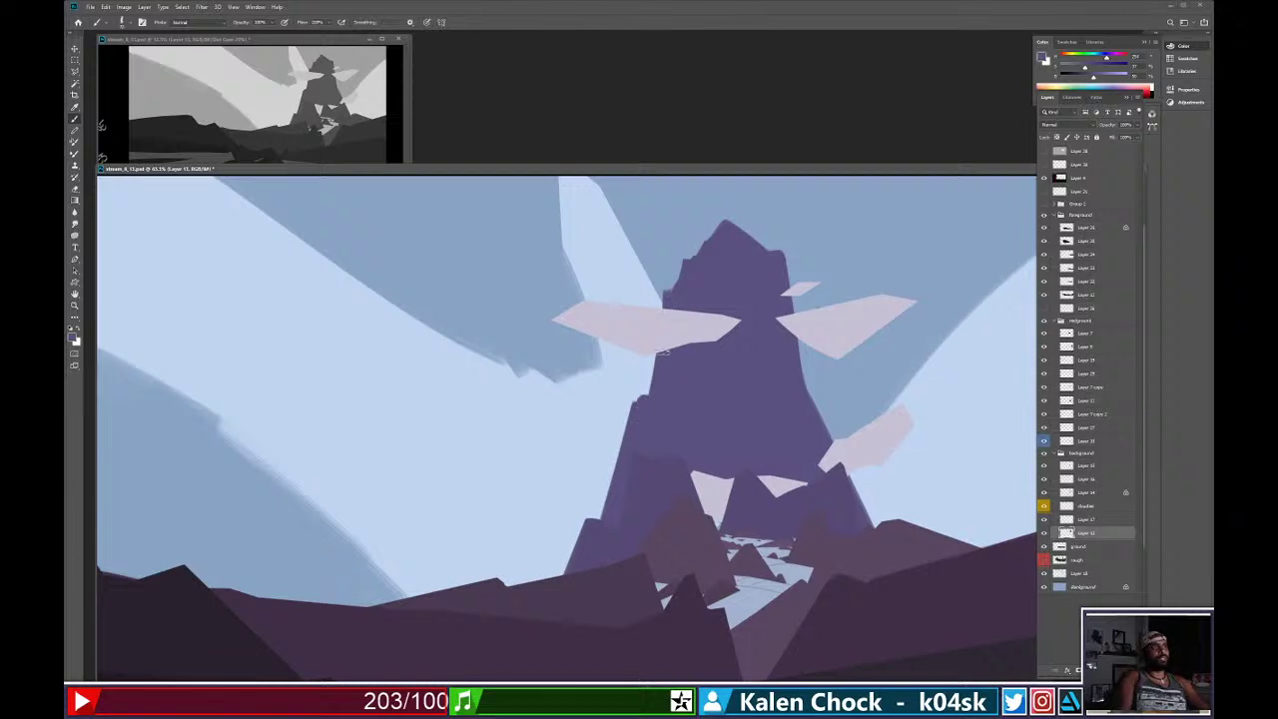
# Build a purple rock step and flared base on the tower's lower right edge behind the pale shard, cleaning its outline with the Eraser.
pyautogui.press('e')
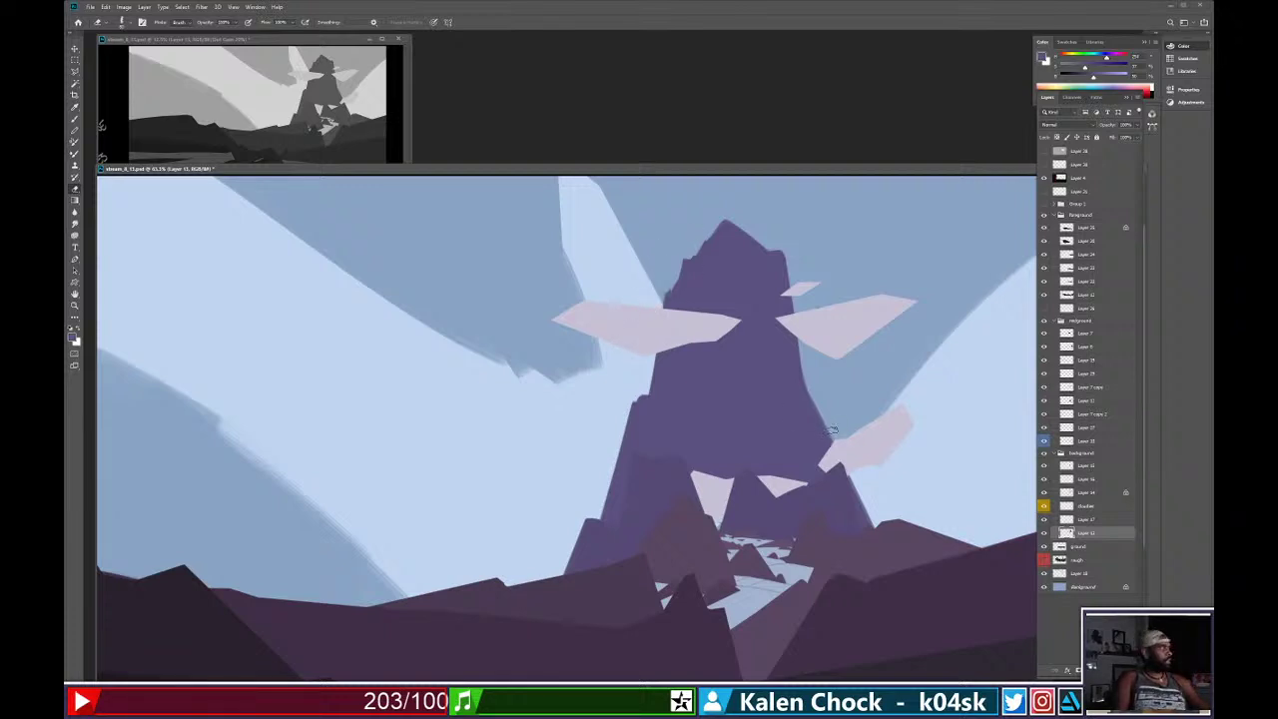
pyautogui.press('b')
pyautogui.moveTo(826, 439); pyautogui.dragTo(879, 535)
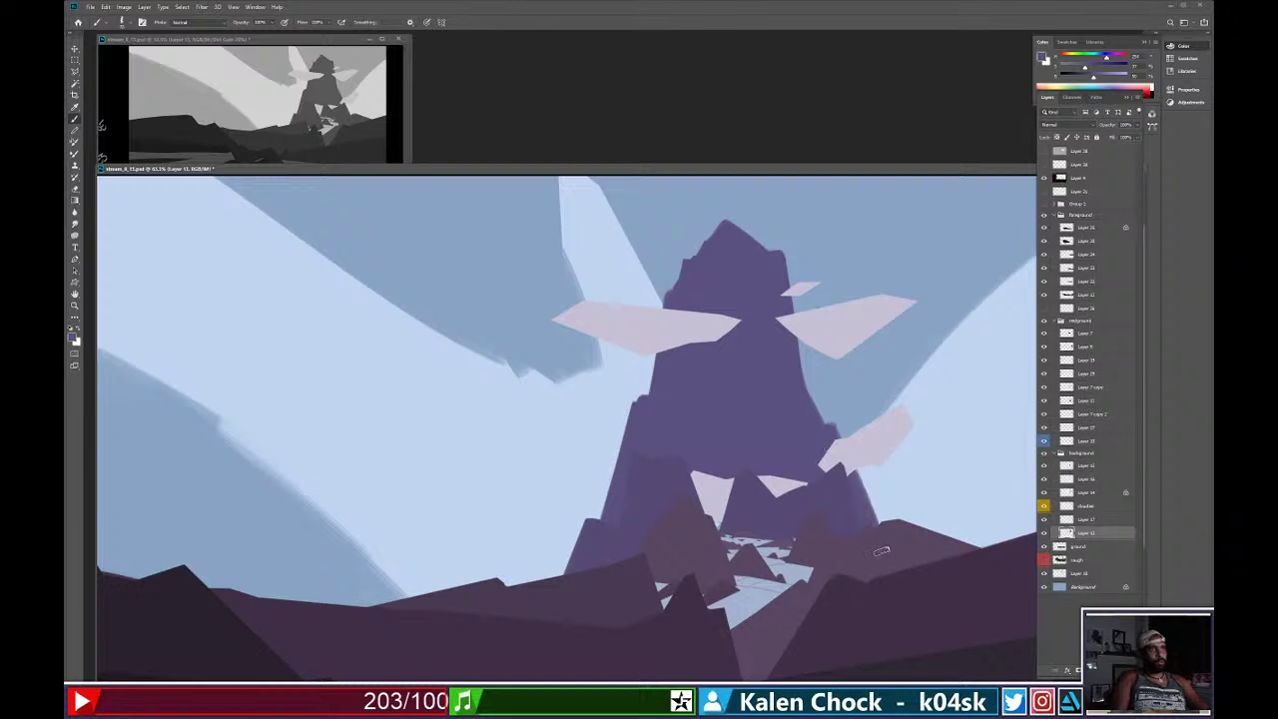
pyautogui.moveTo(851, 461); pyautogui.dragTo(877, 524)
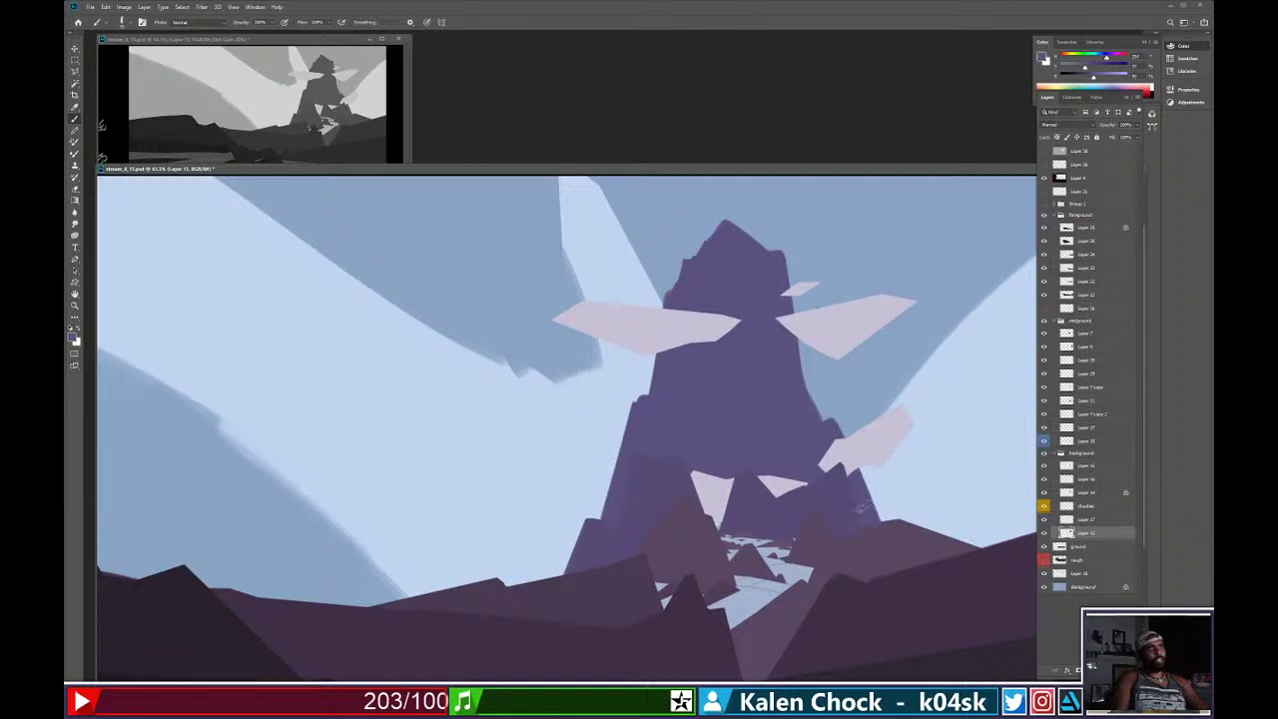
pyautogui.press('e')
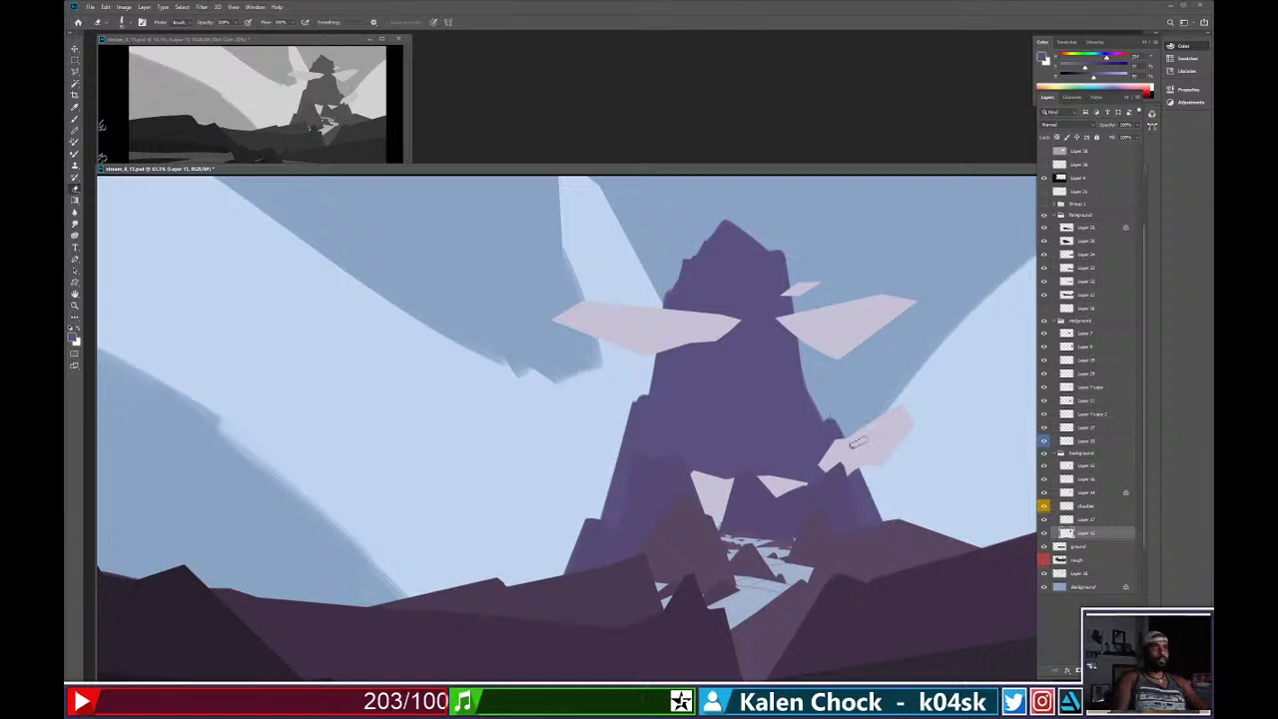
pyautogui.moveTo(857, 441); pyautogui.dragTo(897, 534)
pyautogui.moveTo(873, 399); pyautogui.dragTo(861, 376)
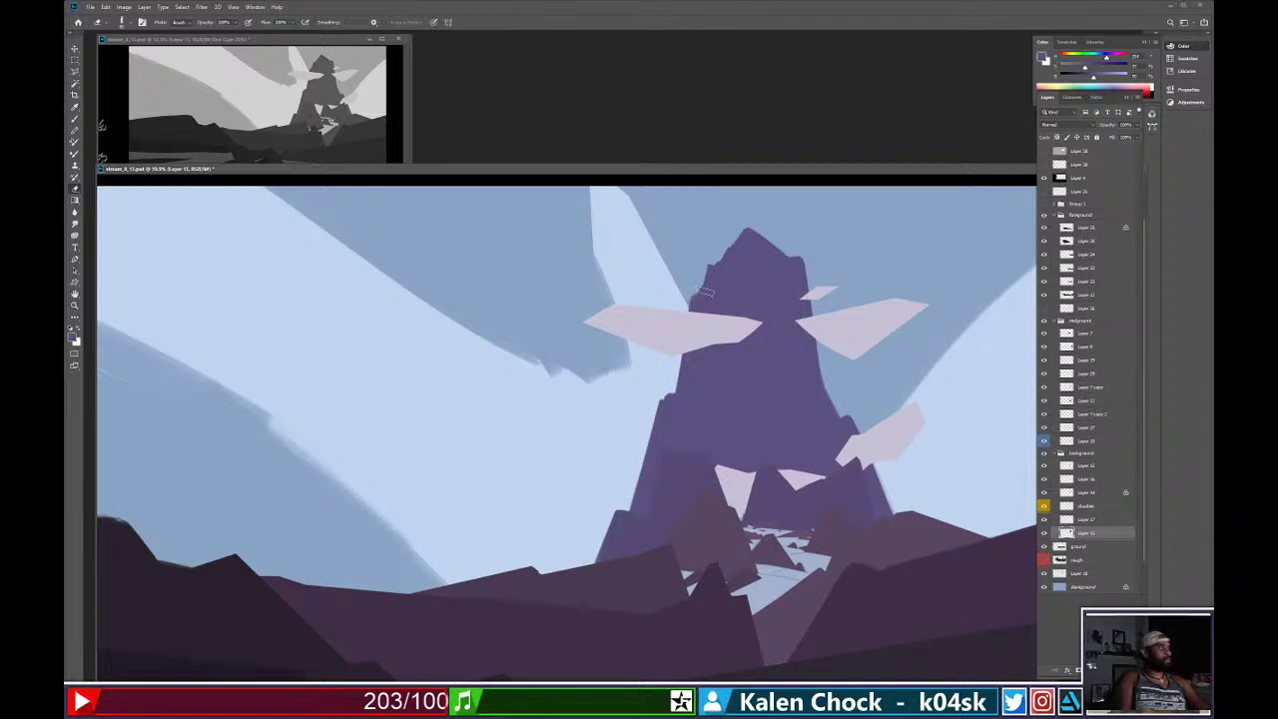
# Shrink the brush and refine the small ledge on the tower's left edge above the pale shard, trimming it with the Eraser.
pyautogui.press('b')
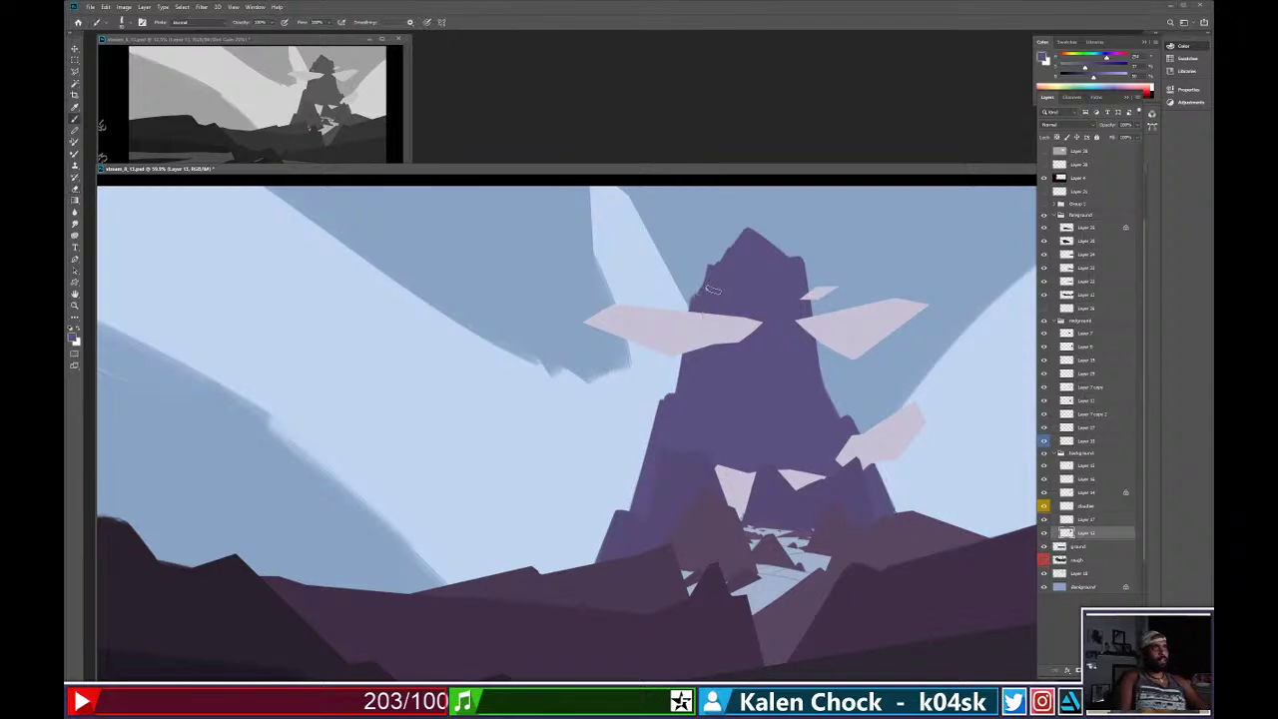
pyautogui.moveTo(712, 293); pyautogui.dragTo(757, 286)
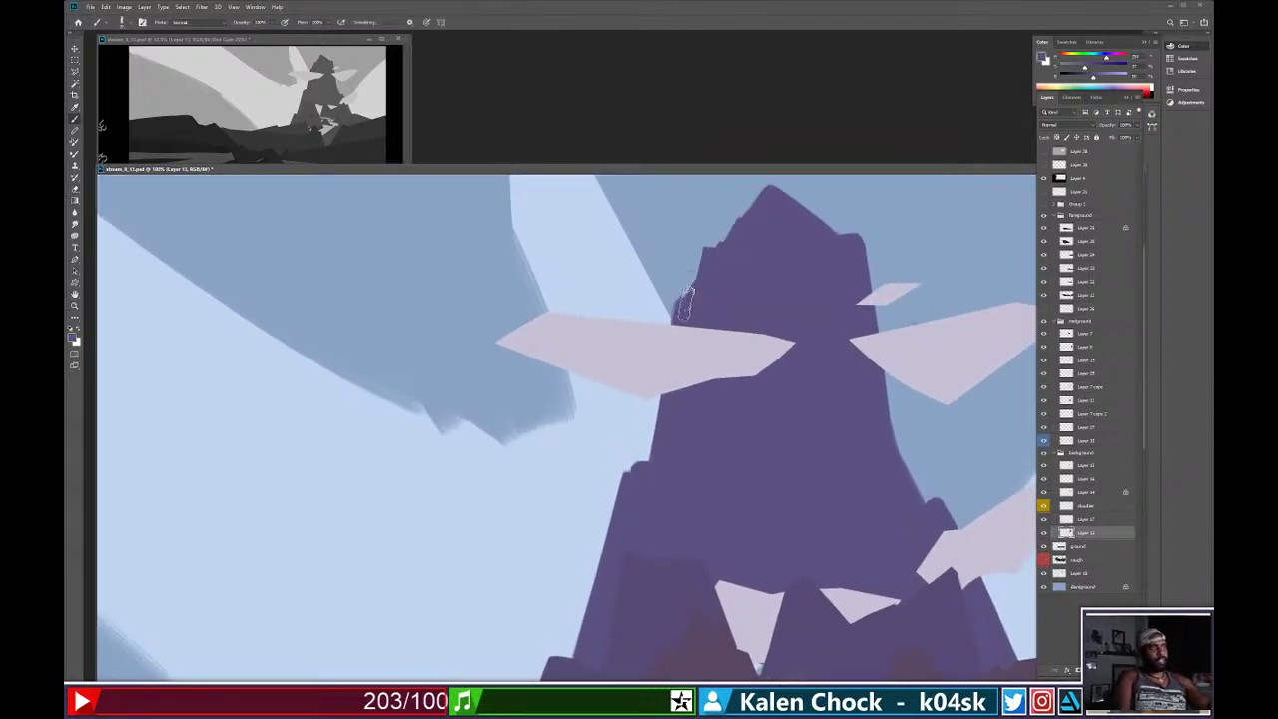
pyautogui.press('[')
pyautogui.press('[')
pyautogui.moveTo(690, 301); pyautogui.dragTo(687, 299)
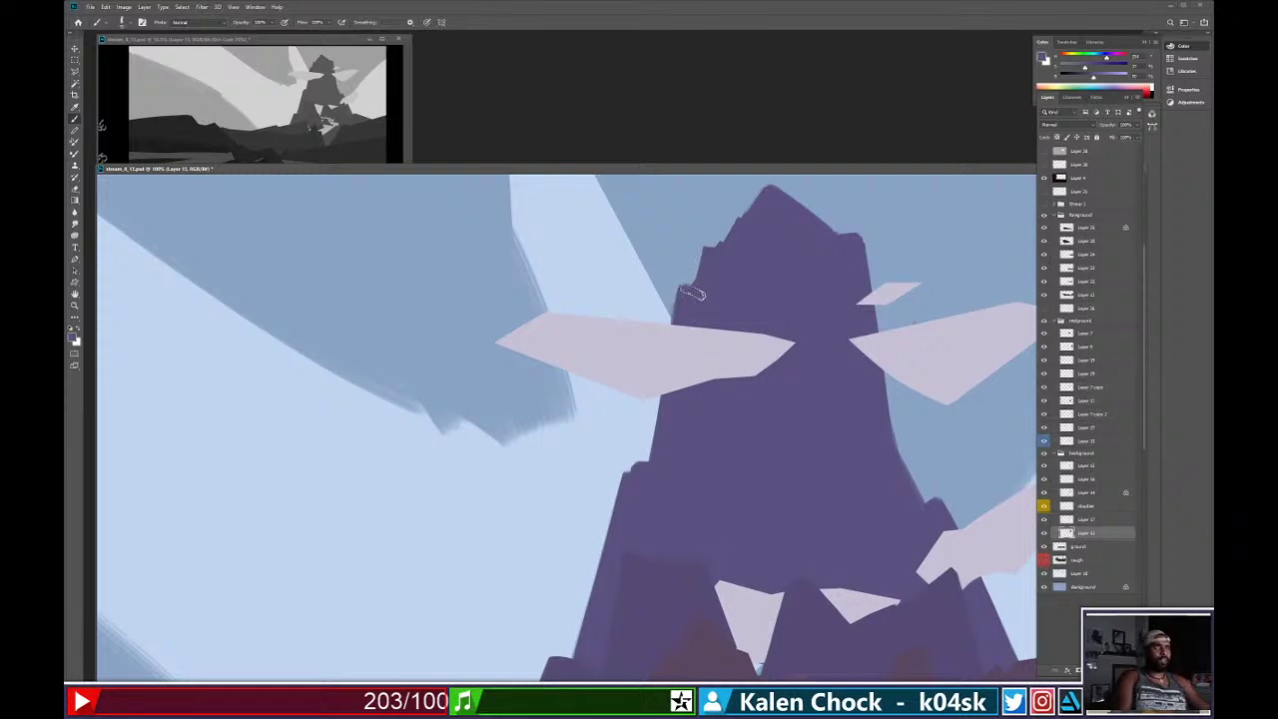
pyautogui.press('e')
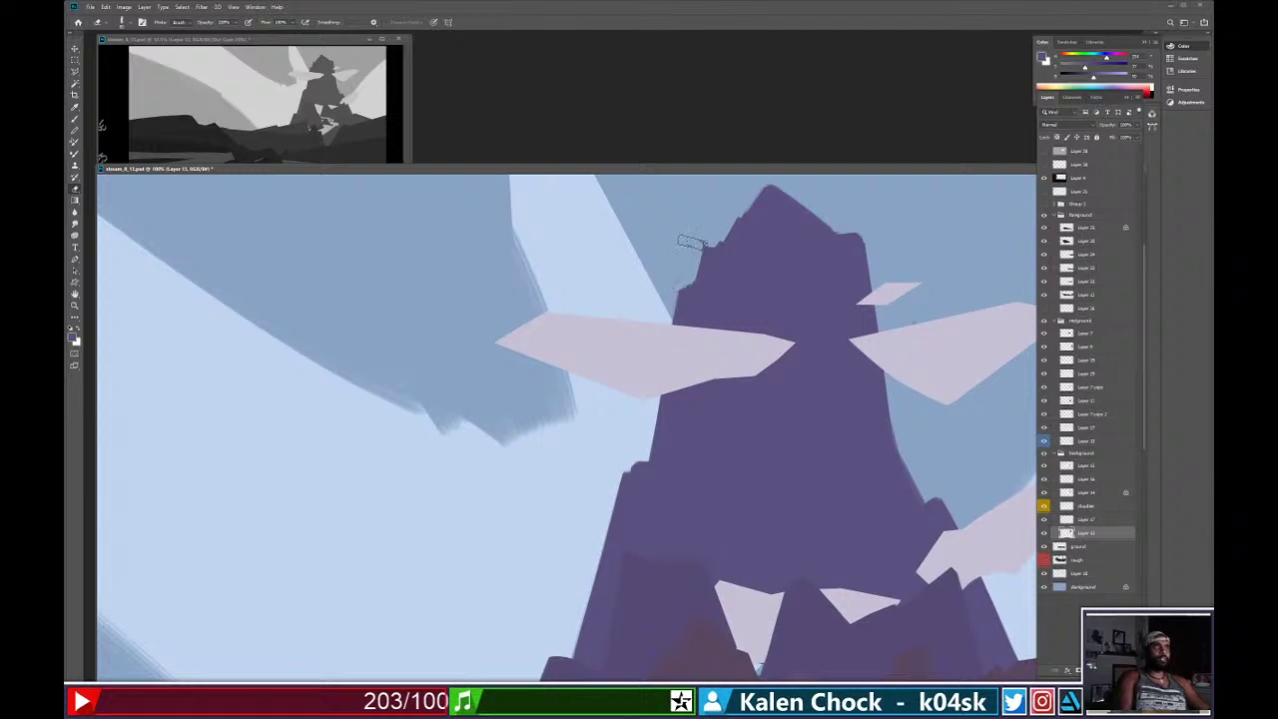
# Sample the blue sky colour beside the tower, lock the tower layer's transparency, and apply a gradient from the peak down to mid-tower.
pyautogui.press('z')
pyautogui.moveTo(757, 235)
pyautogui.mouseDown()
pyautogui.moveTo(713, 244)
pyautogui.moveTo(690, 271)
pyautogui.moveTo(685, 251)
pyautogui.moveTo(777, 241)
pyautogui.mouseUp()
pyautogui.moveTo(873, 382); pyautogui.dragTo(751, 343)
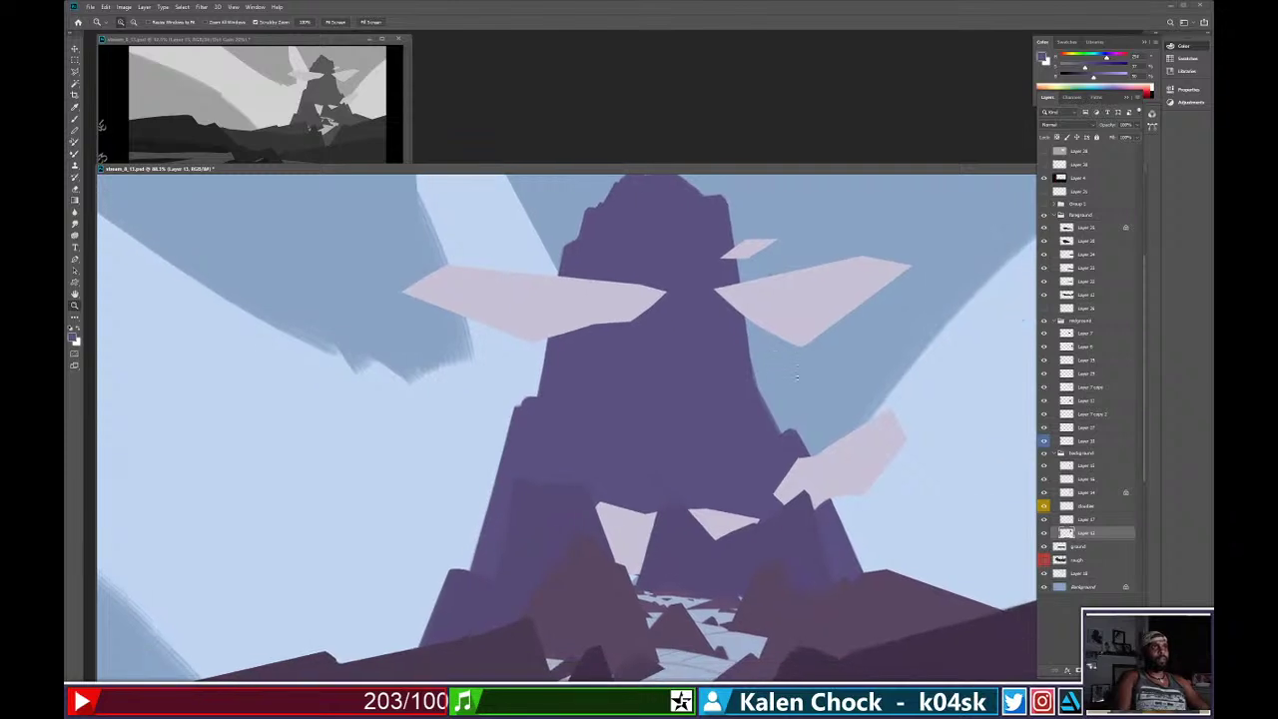
pyautogui.moveTo(948, 378); pyautogui.dragTo(736, 380)
pyautogui.press('b')
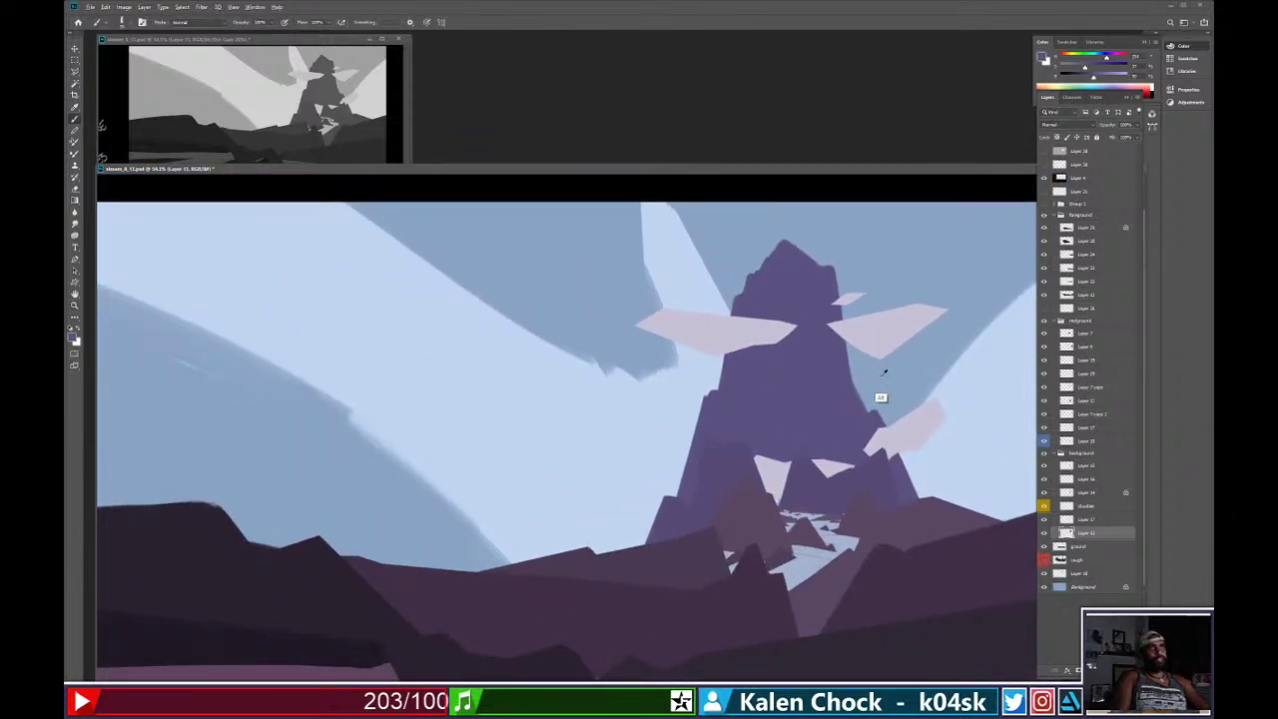
pyautogui.keyDown('alt'); pyautogui.click(882, 375); pyautogui.keyUp('alt')
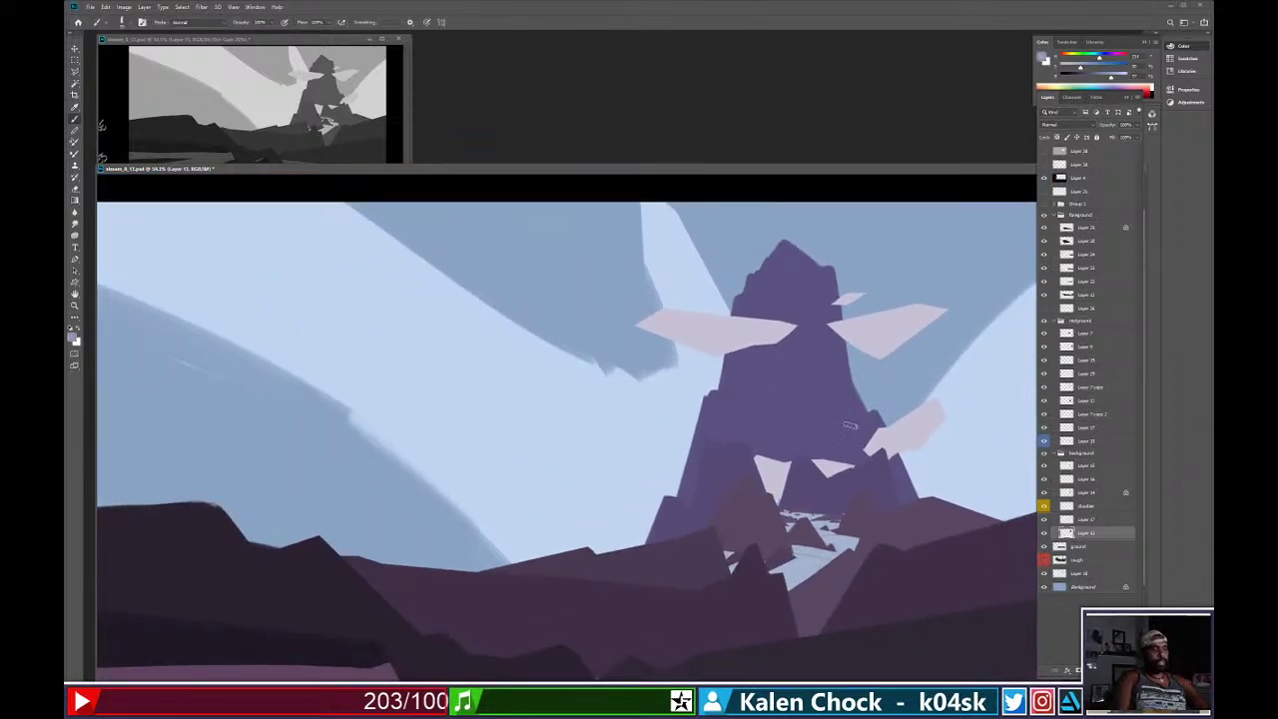
pyautogui.press('g')
pyautogui.moveTo(799, 275); pyautogui.dragTo(783, 397)
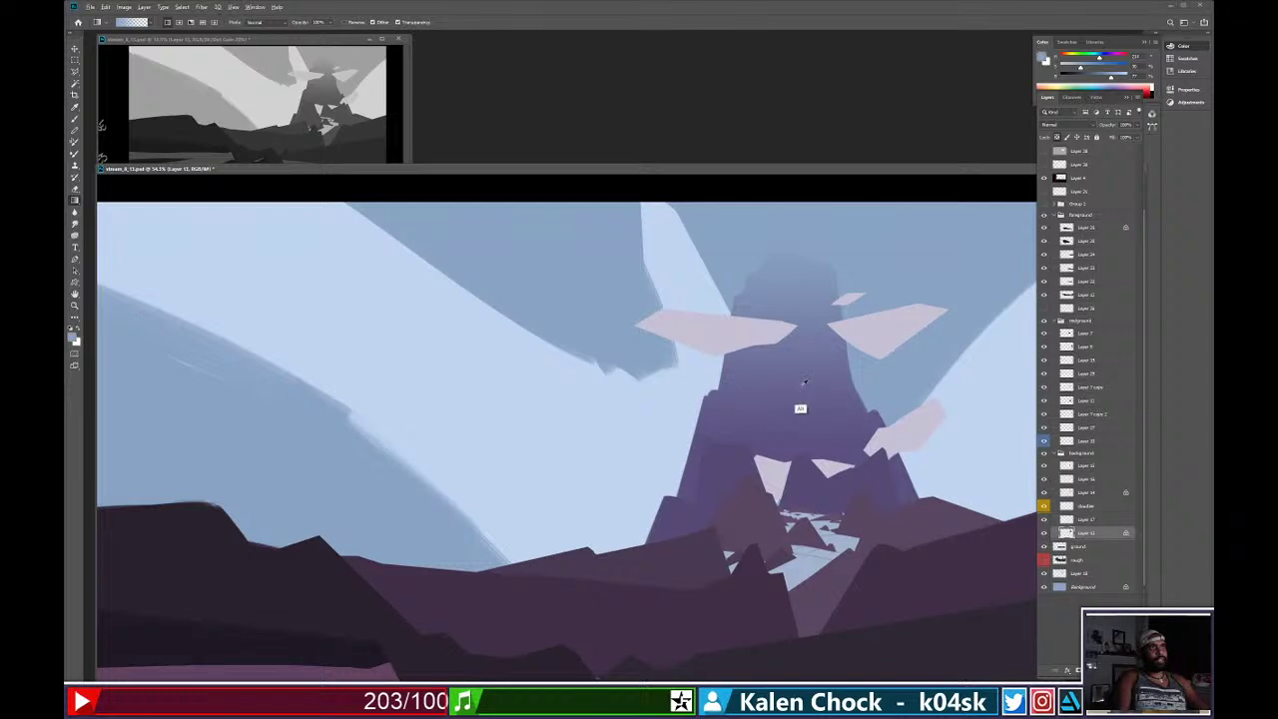
# Sample the blended blue-purple from the gradient, undo it, and apply a new gradient down the tower with the sampled colour.
pyautogui.keyDown('alt'); pyautogui.click(804, 383); pyautogui.keyUp('alt')
pyautogui.hotkey('ctrl', 'z')
pyautogui.moveTo(786, 257); pyautogui.dragTo(781, 402)
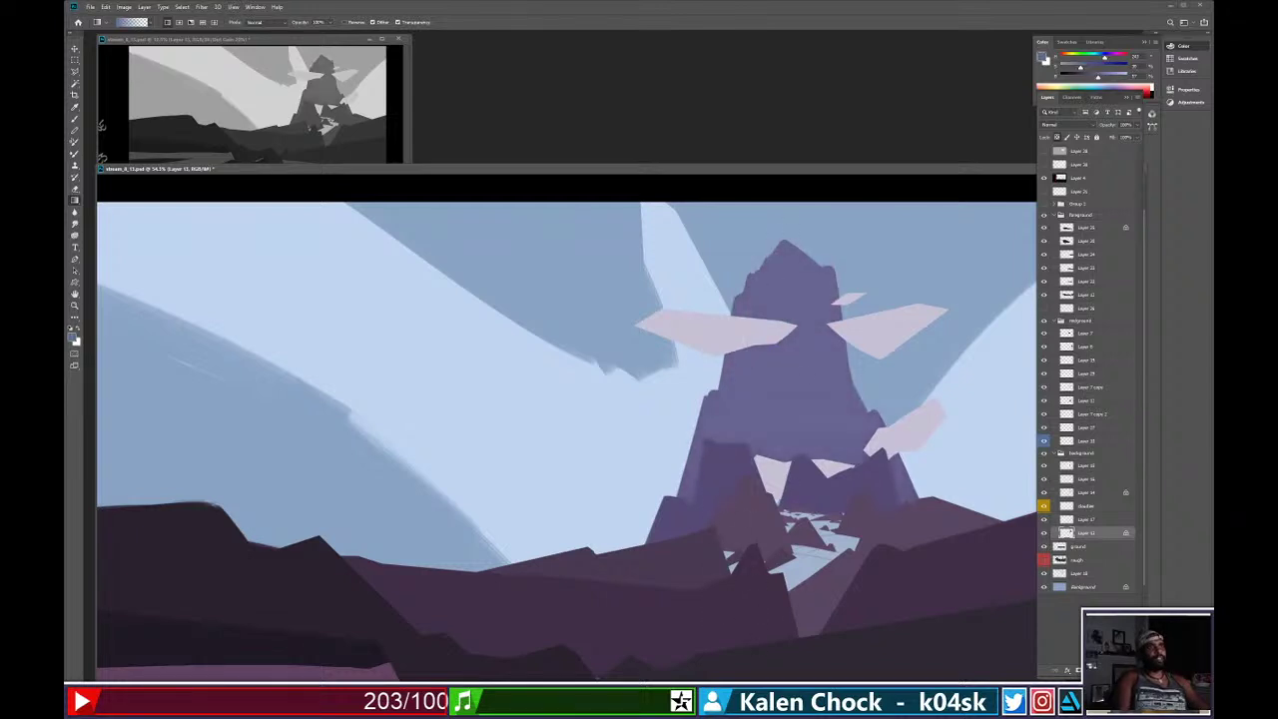
# Add a layer clipped to the tower and brush dark purple shadow planes on its lower centre and the peak's left side.
pyautogui.hotkey('ctrl', 'alt', 'shift', 'n')
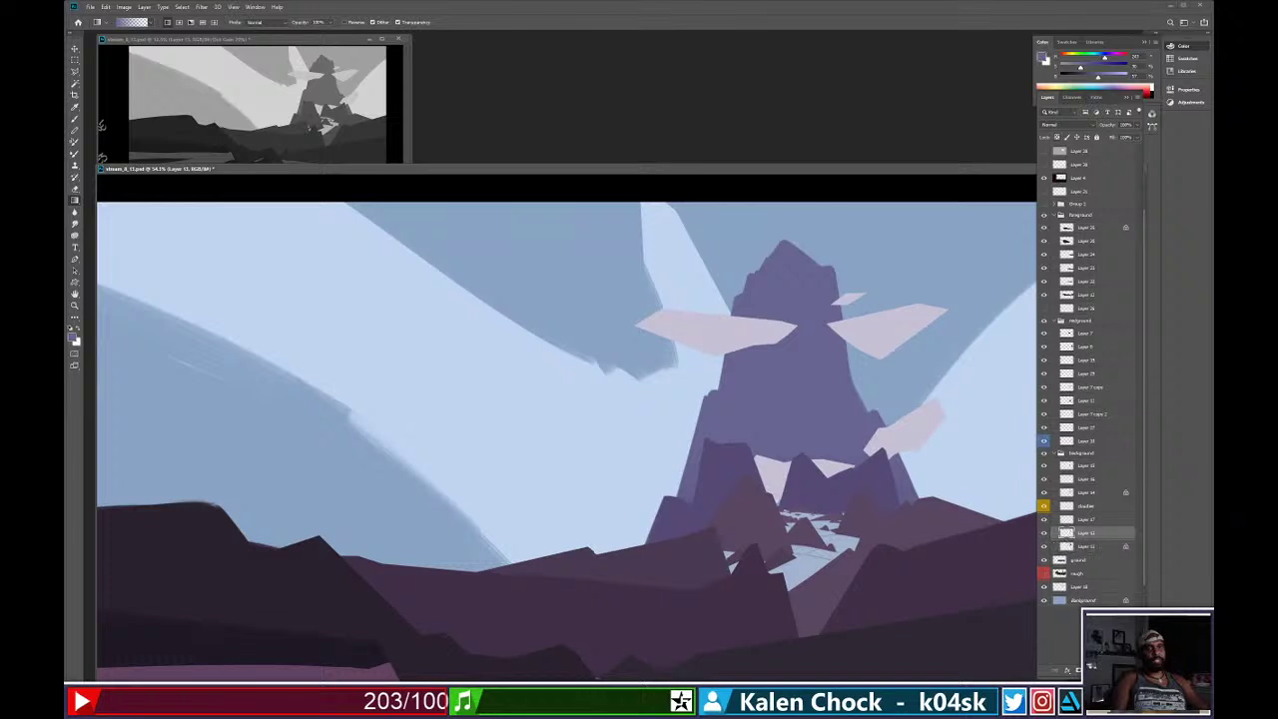
pyautogui.press('b')
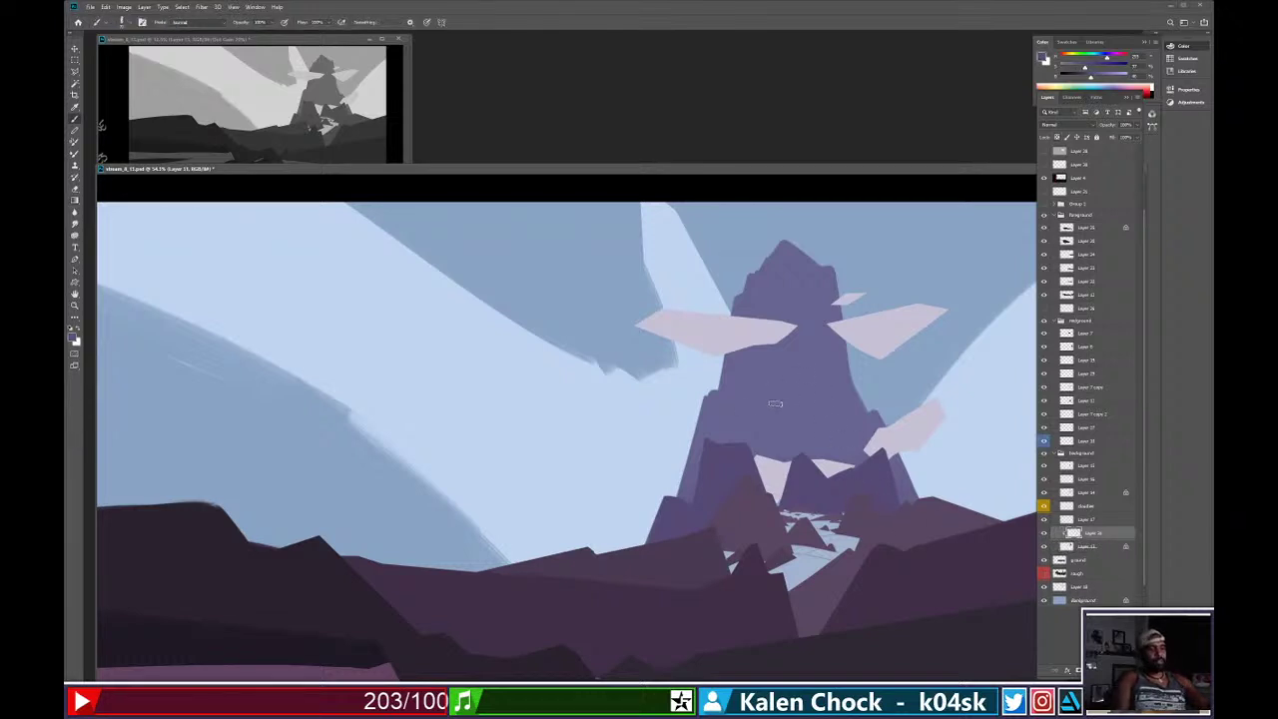
pyautogui.moveTo(764, 380)
pyautogui.mouseDown()
pyautogui.moveTo(794, 454)
pyautogui.moveTo(813, 459)
pyautogui.mouseUp()
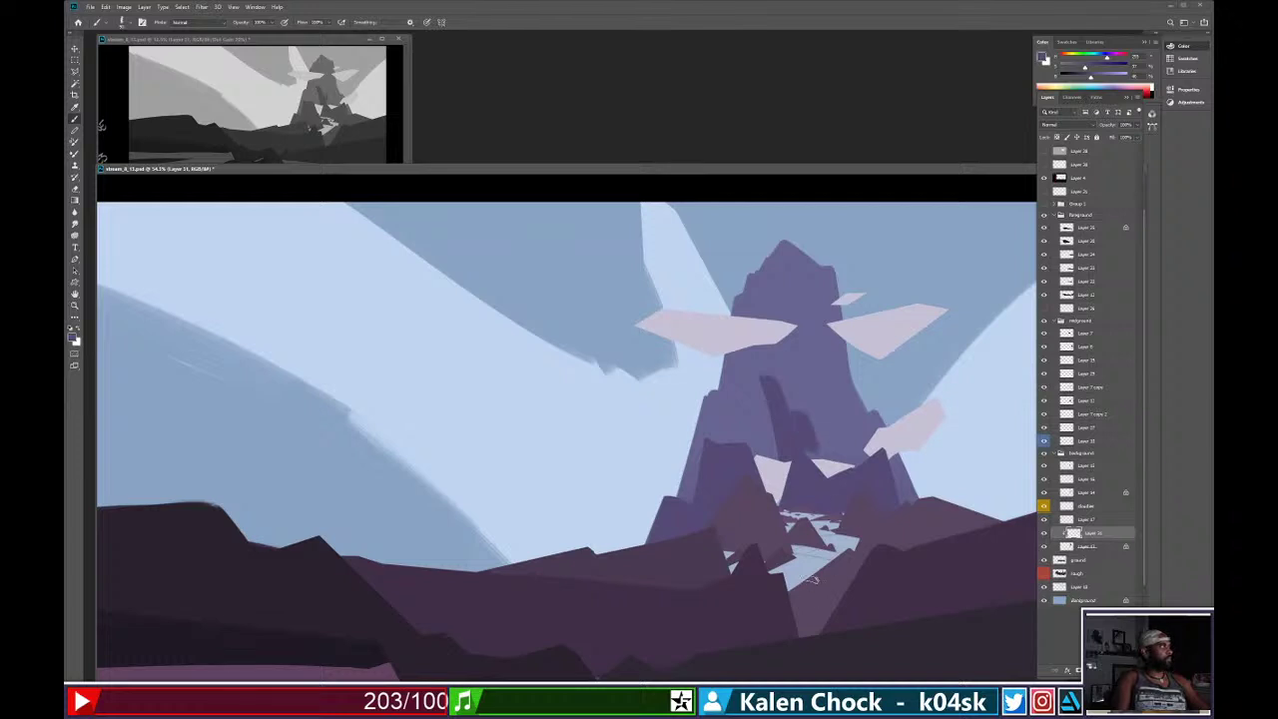
pyautogui.moveTo(761, 273)
pyautogui.mouseDown()
pyautogui.moveTo(768, 307)
pyautogui.moveTo(769, 269)
pyautogui.moveTo(798, 282)
pyautogui.moveTo(805, 261)
pyautogui.moveTo(814, 335)
pyautogui.mouseUp()
pyautogui.hotkey('ctrl', 'z')
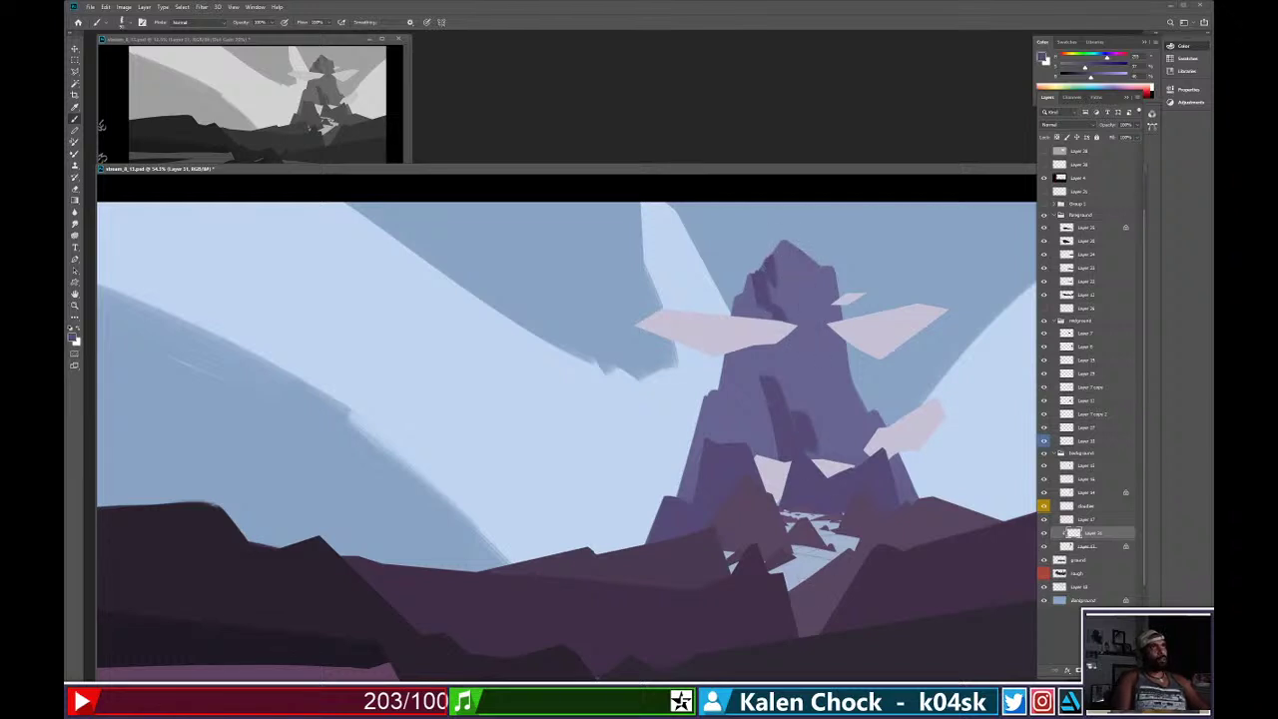
# Fill the tower's right side with dark purple shadow from the peak down to the base, leaving a lighter rock facet near the bottom.
pyautogui.moveTo(787, 248); pyautogui.dragTo(820, 351)
pyautogui.moveTo(814, 263); pyautogui.dragTo(831, 402)
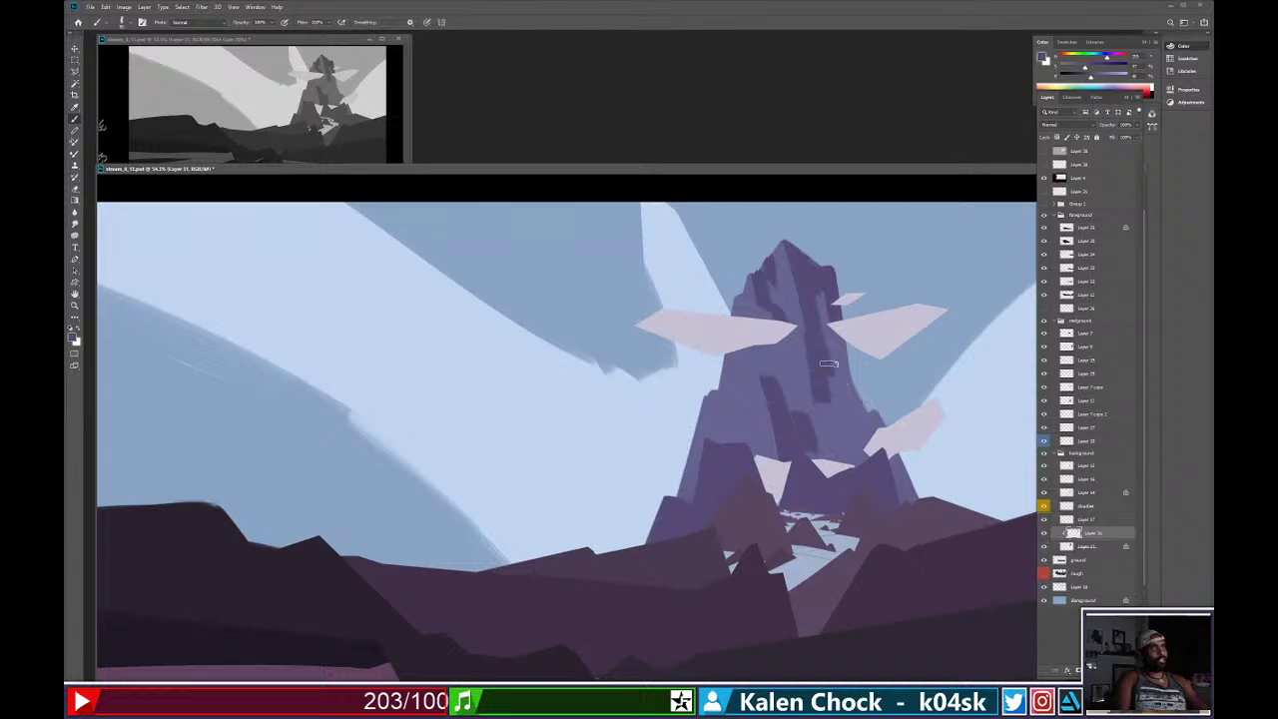
pyautogui.moveTo(824, 295); pyautogui.dragTo(864, 420)
pyautogui.moveTo(844, 367); pyautogui.dragTo(862, 423)
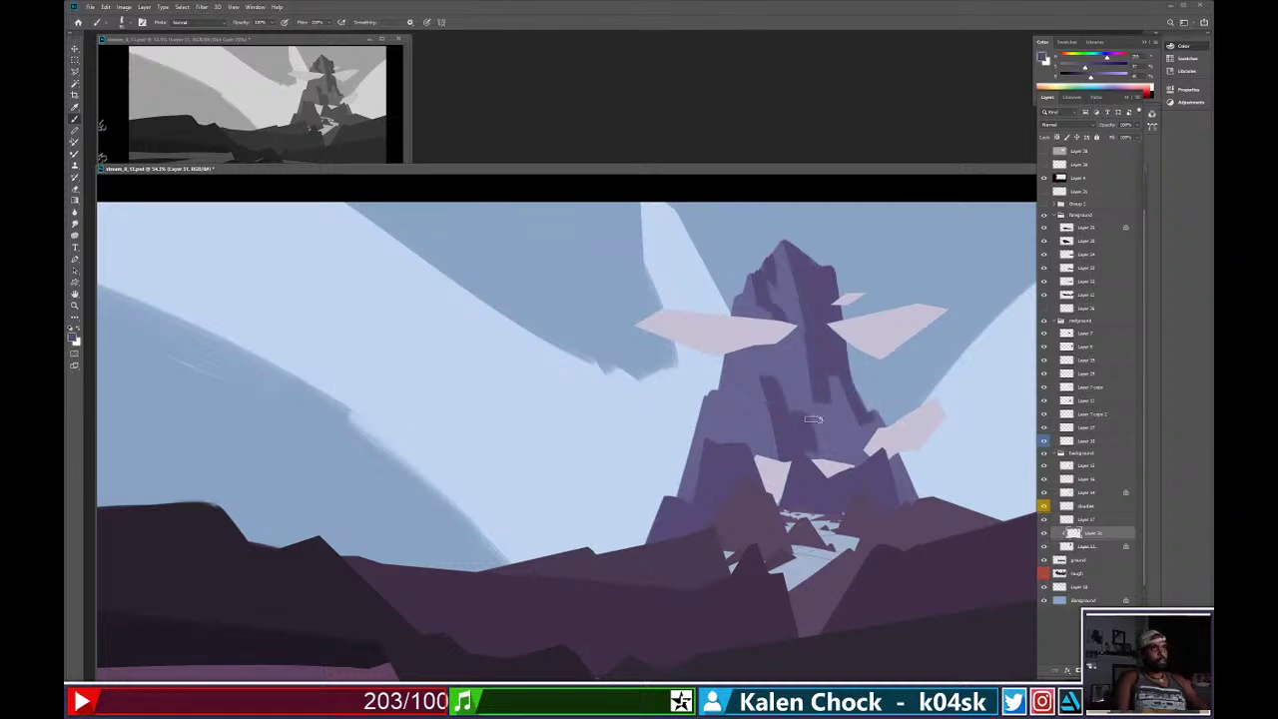
pyautogui.moveTo(817, 369)
pyautogui.mouseDown()
pyautogui.moveTo(864, 459)
pyautogui.moveTo(857, 449)
pyautogui.moveTo(871, 462)
pyautogui.moveTo(878, 418)
pyautogui.moveTo(913, 499)
pyautogui.mouseUp()
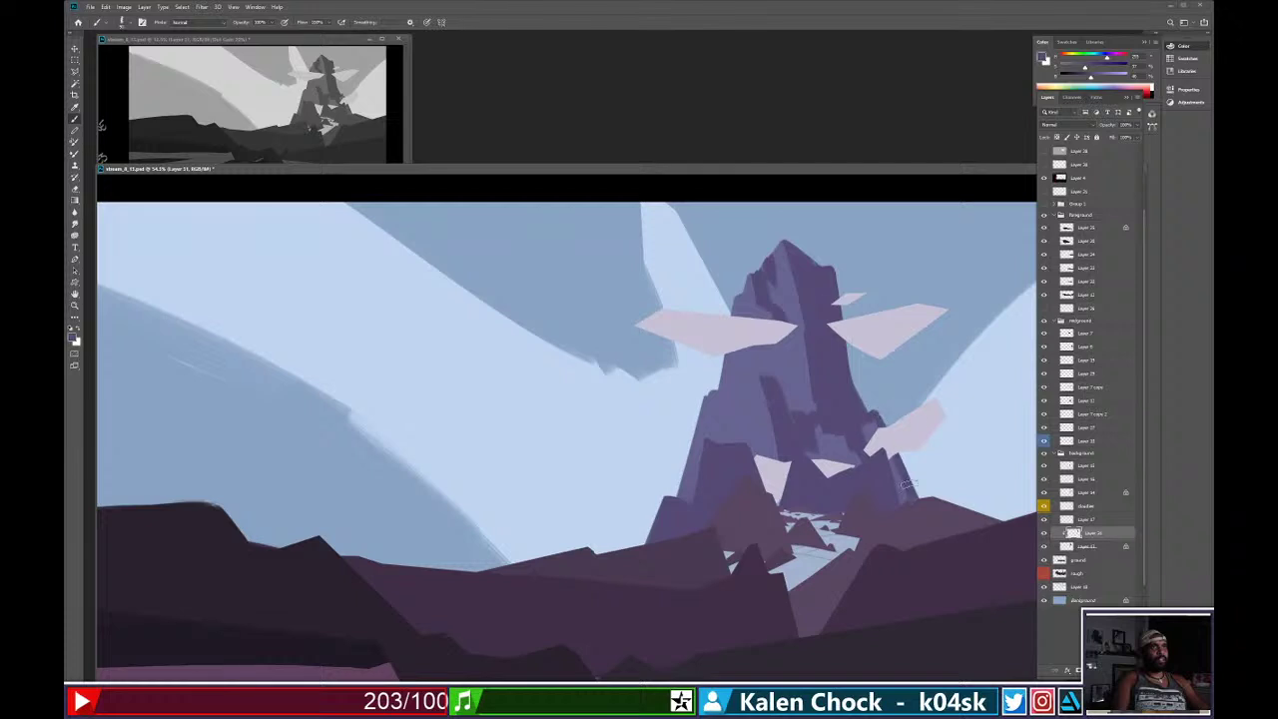
# Erase part of the shadow beside the lower right pale shard to shape the lighter rock facet's jagged edge.
pyautogui.press('e')
pyautogui.moveTo(865, 429); pyautogui.dragTo(852, 447)
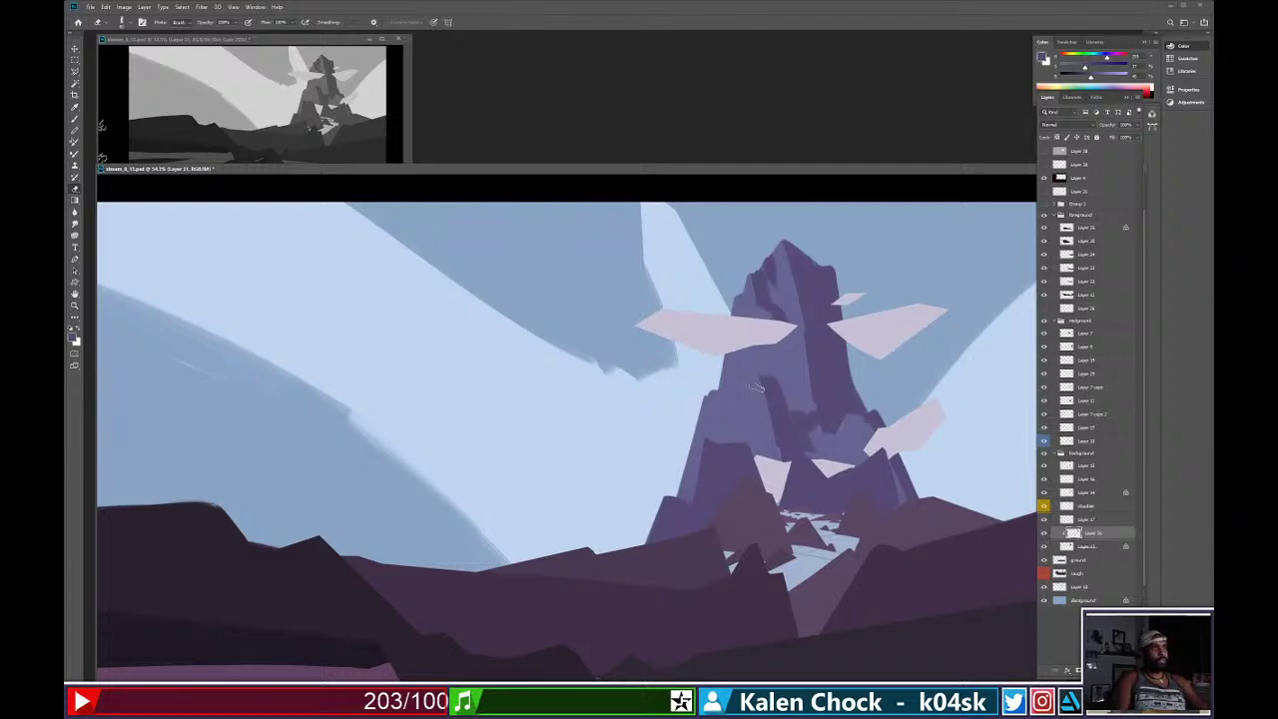
pyautogui.press('b')
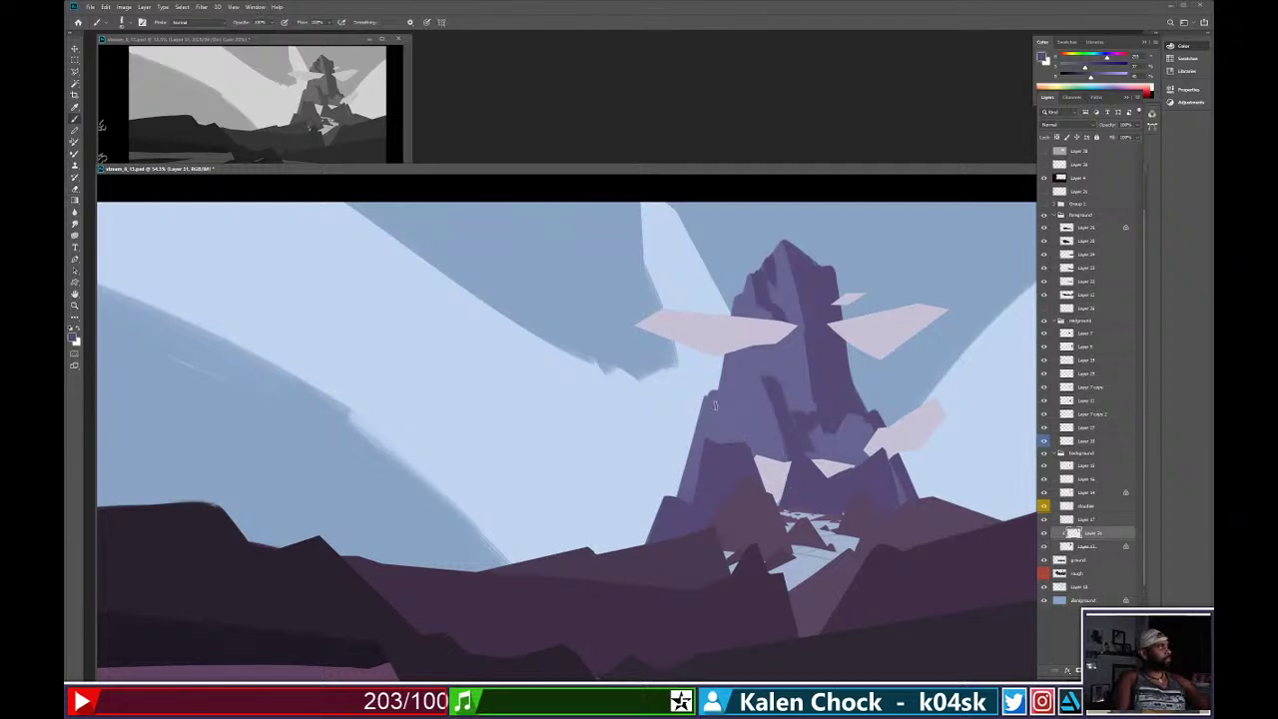
# Paint dark shadow slivers on the tower's left shoulder and erase their edges into narrow rock cracks.
pyautogui.moveTo(709, 396)
pyautogui.mouseDown()
pyautogui.moveTo(709, 424)
pyautogui.moveTo(711, 391)
pyautogui.mouseUp()
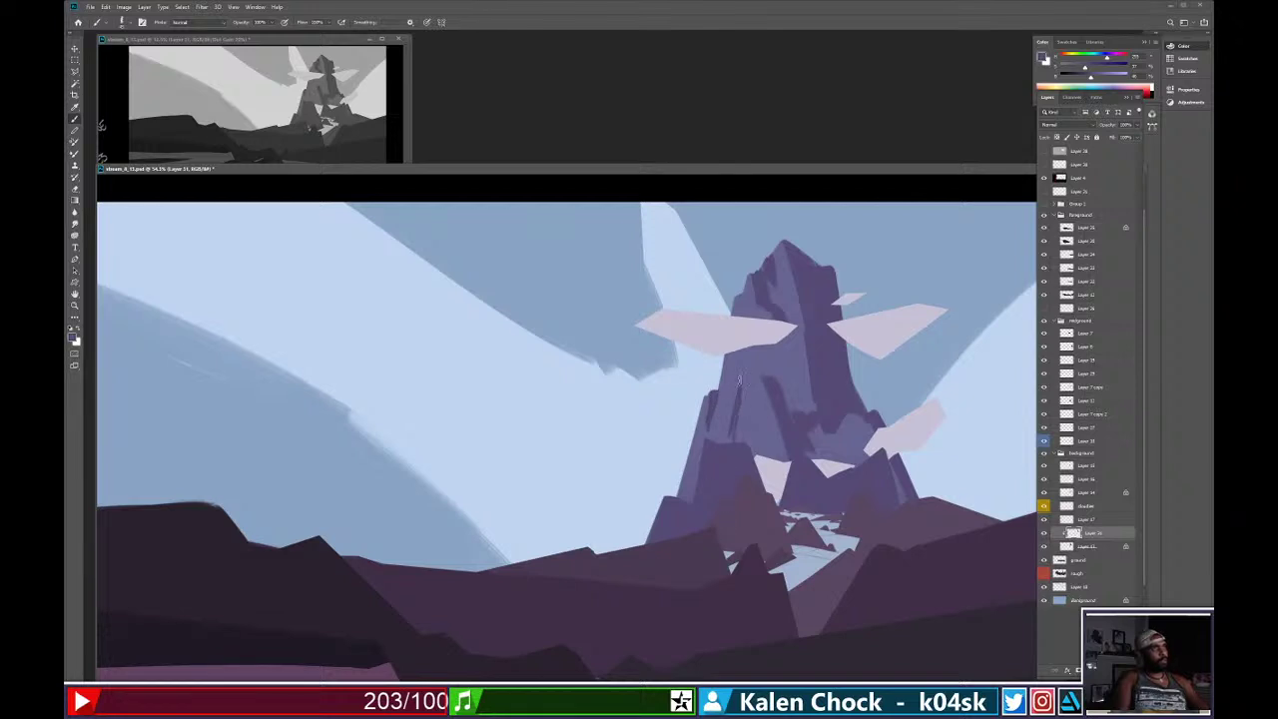
pyautogui.press('e')
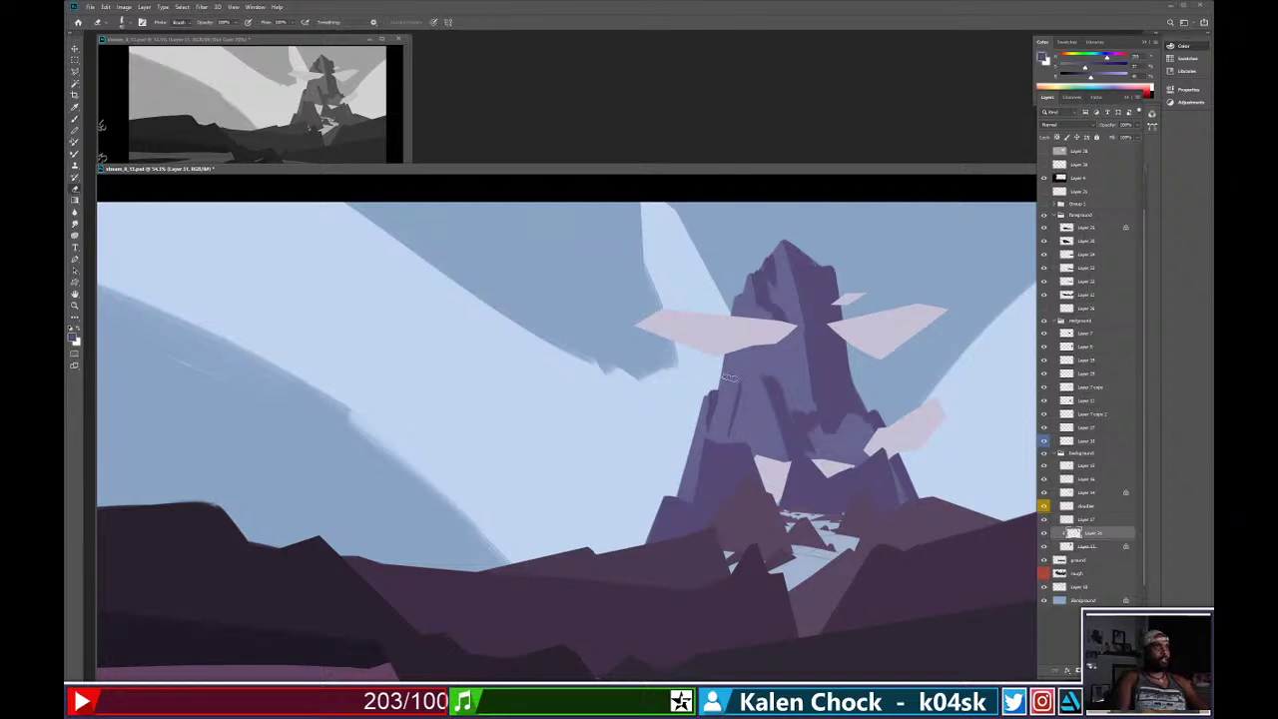
pyautogui.moveTo(715, 391); pyautogui.dragTo(708, 429)
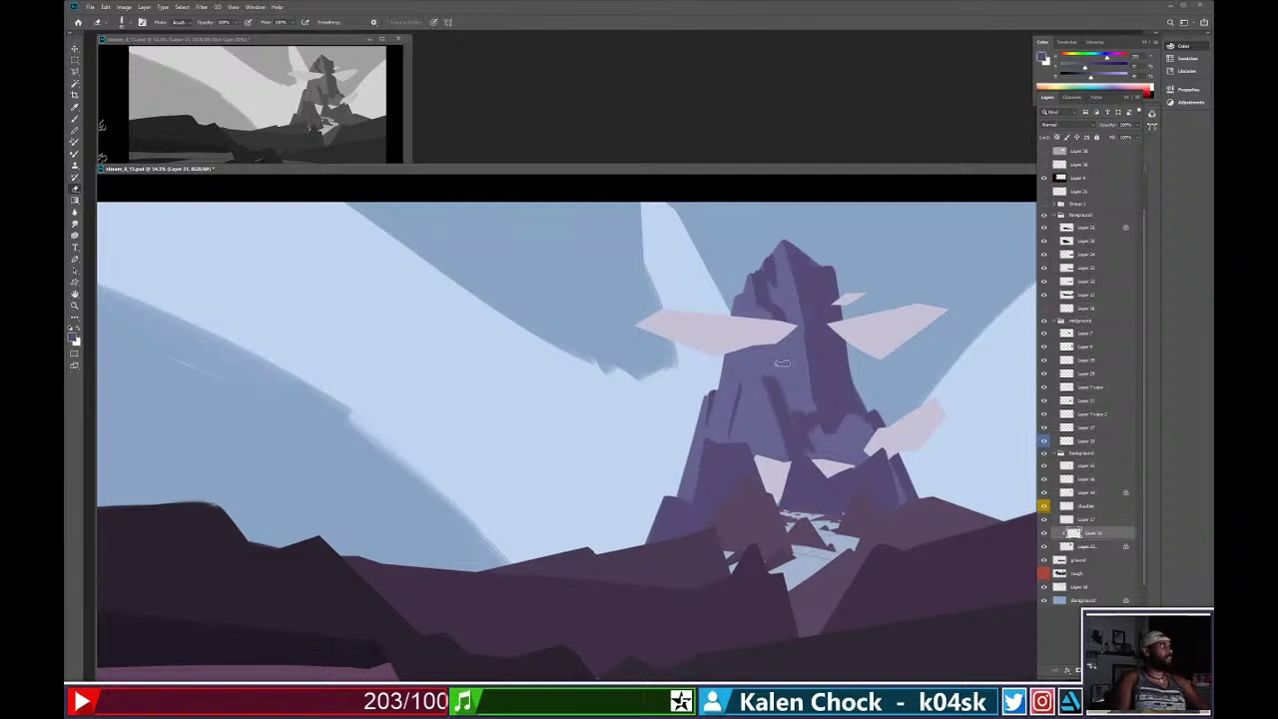
# Extend the dark purple shadow across the tower's centre to the lower right rock facet and tighten that facet's edge.
pyautogui.press('b')
pyautogui.moveTo(774, 380)
pyautogui.mouseDown()
pyautogui.moveTo(802, 422)
pyautogui.moveTo(762, 361)
pyautogui.moveTo(765, 332)
pyautogui.moveTo(812, 411)
pyautogui.mouseUp()
pyautogui.moveTo(801, 335); pyautogui.dragTo(811, 408)
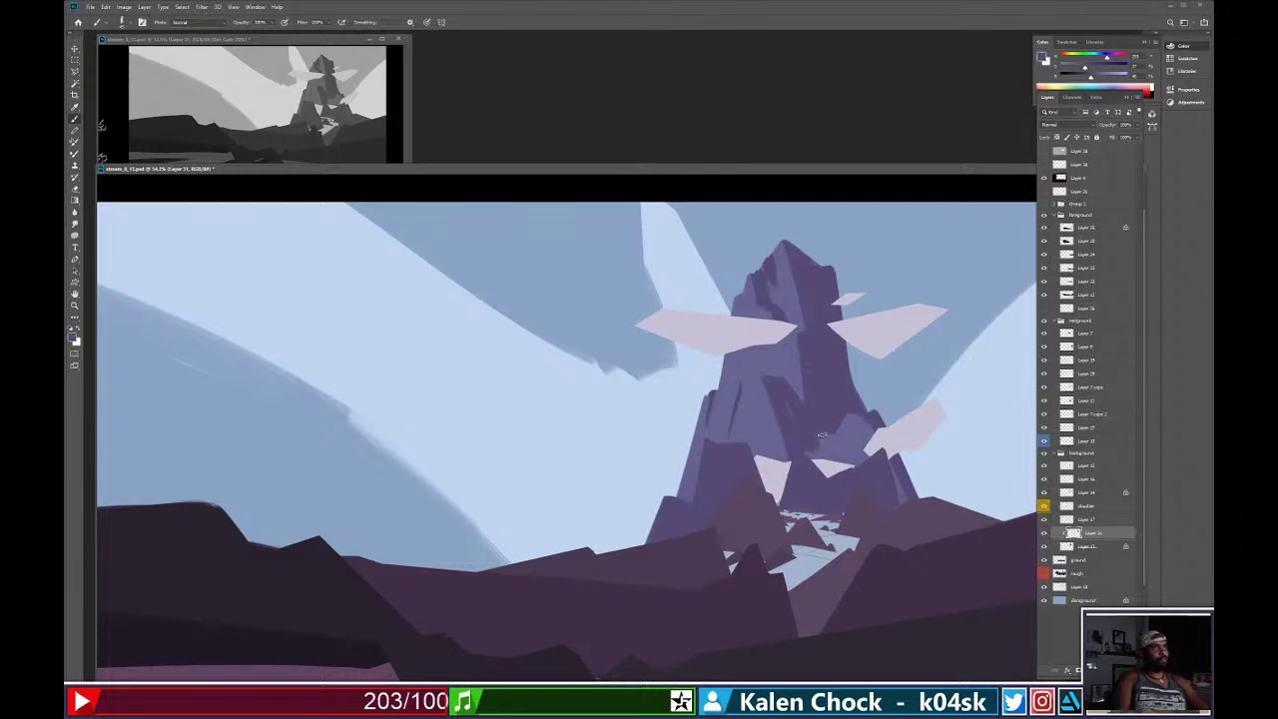
pyautogui.press('e')
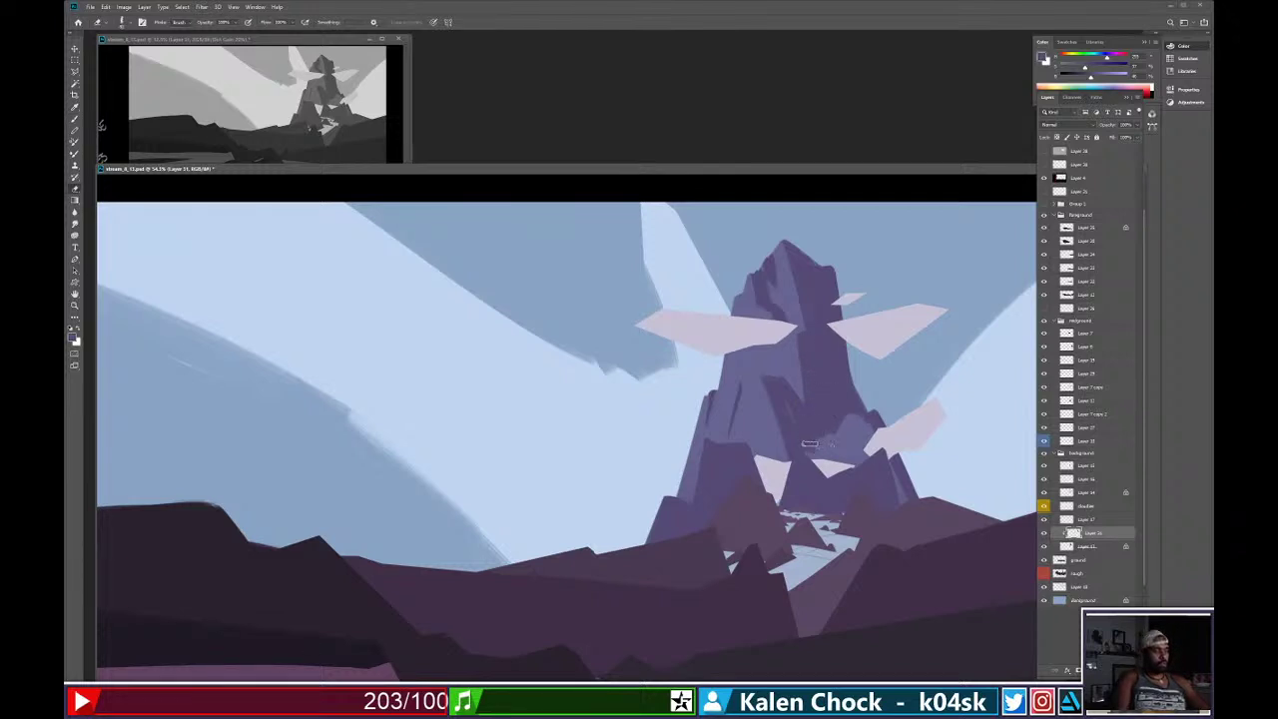
pyautogui.press('b')
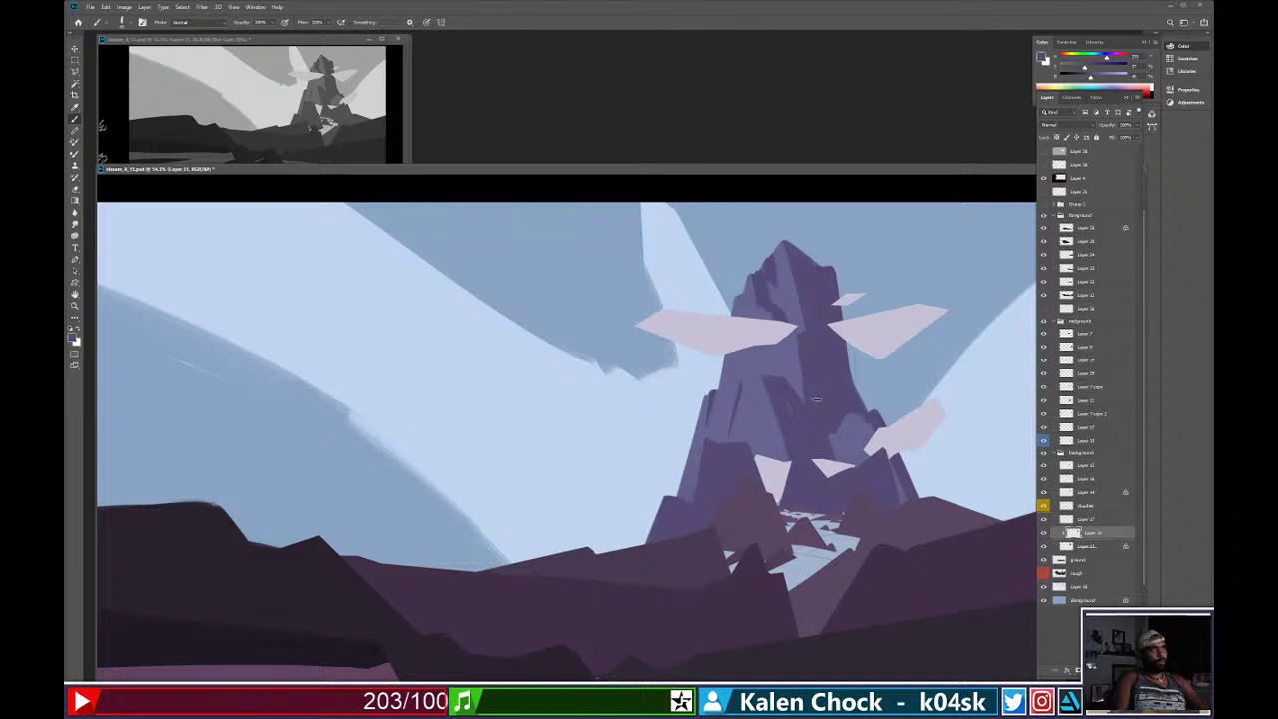
# Erase and repaint the shadow streaks on the peak's left side to form sharper, thinner rock planes.
pyautogui.press('e')
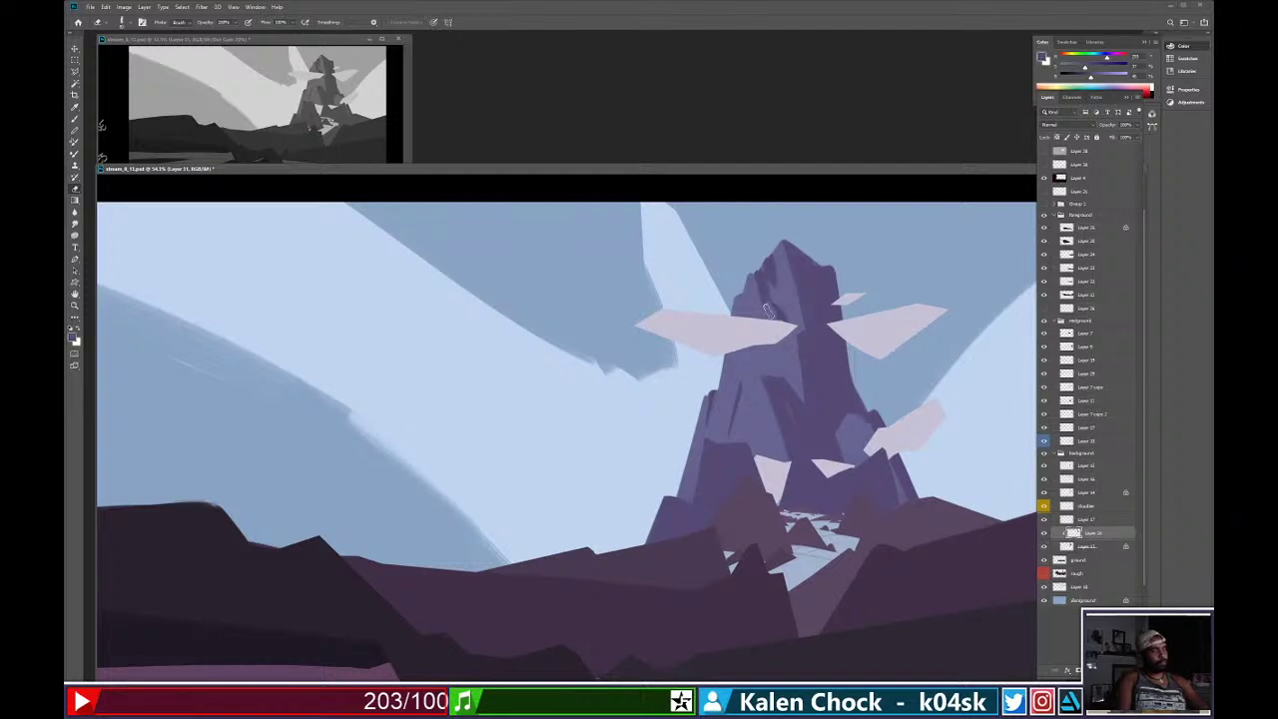
pyautogui.press('b')
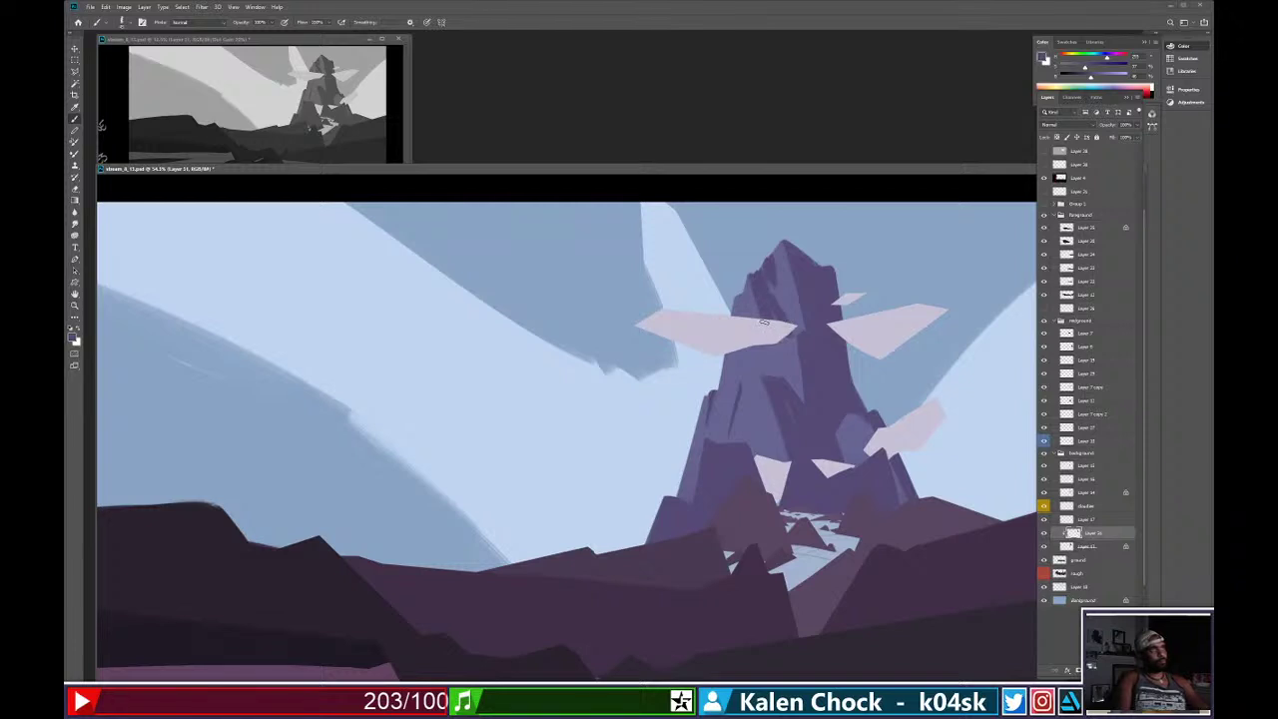
pyautogui.press('e')
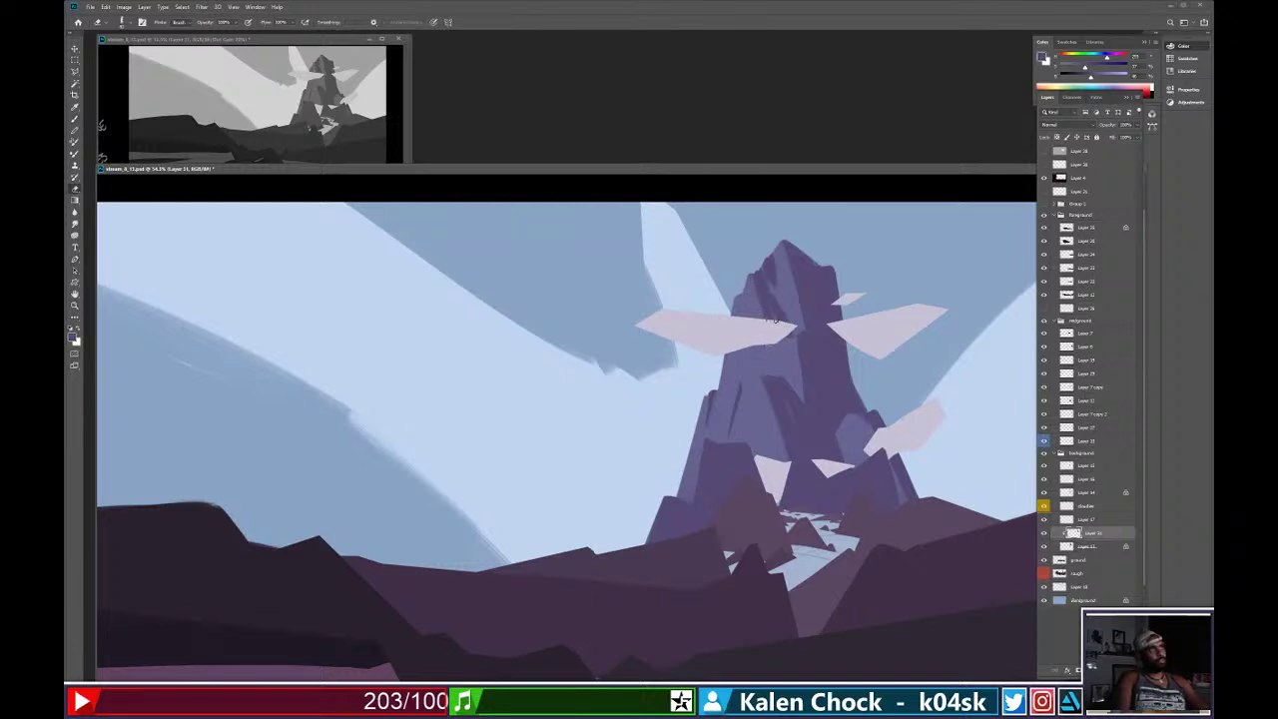
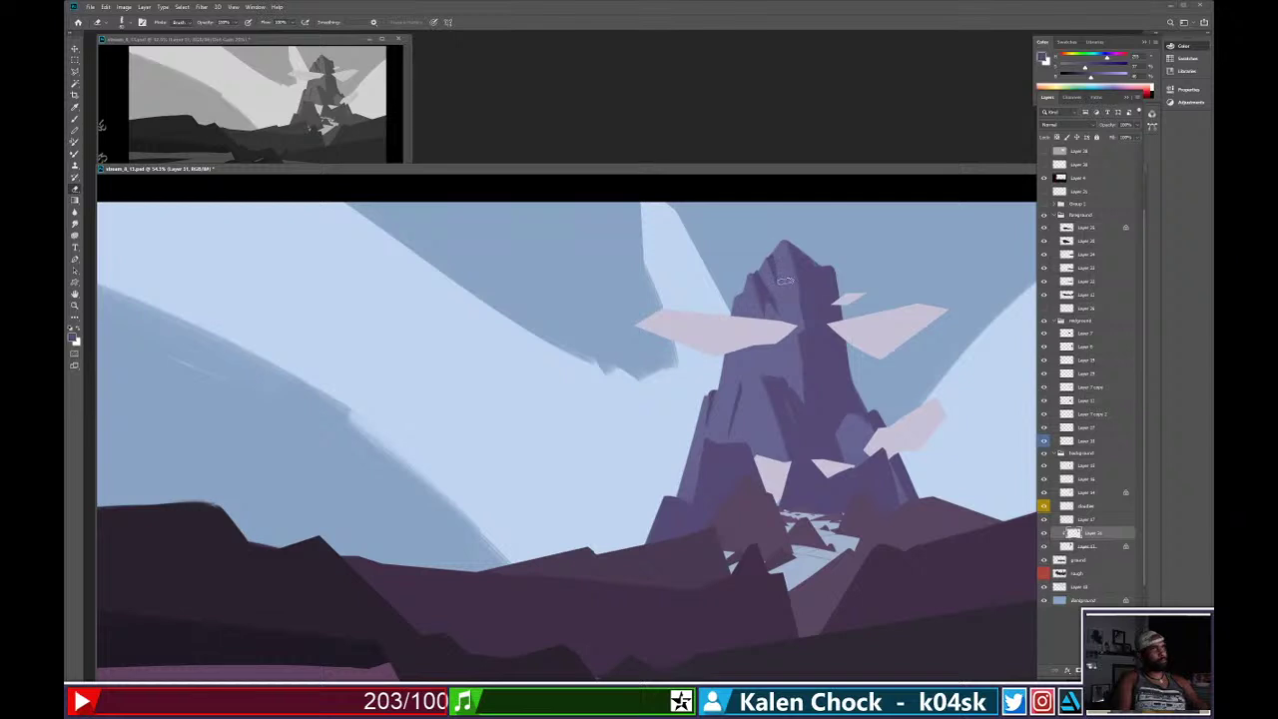
pyautogui.press('b')
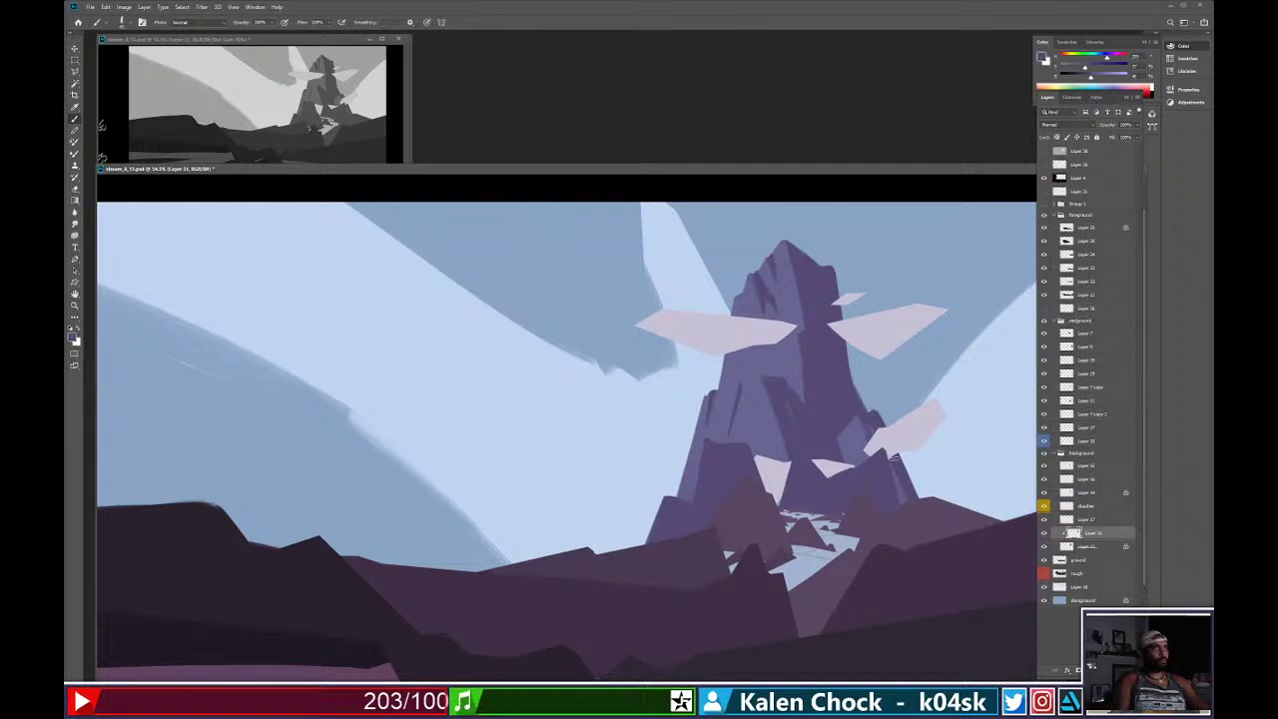
# Brush dark purple along the tower's central ridge, below the pale shards, to refine the boundary between light and shadow.
pyautogui.hotkey('alt', 'space')
pyautogui.moveTo(832, 410)
pyautogui.mouseDown()
pyautogui.moveTo(793, 430)
pyautogui.moveTo(808, 416)
pyautogui.moveTo(817, 428)
pyautogui.mouseUp()
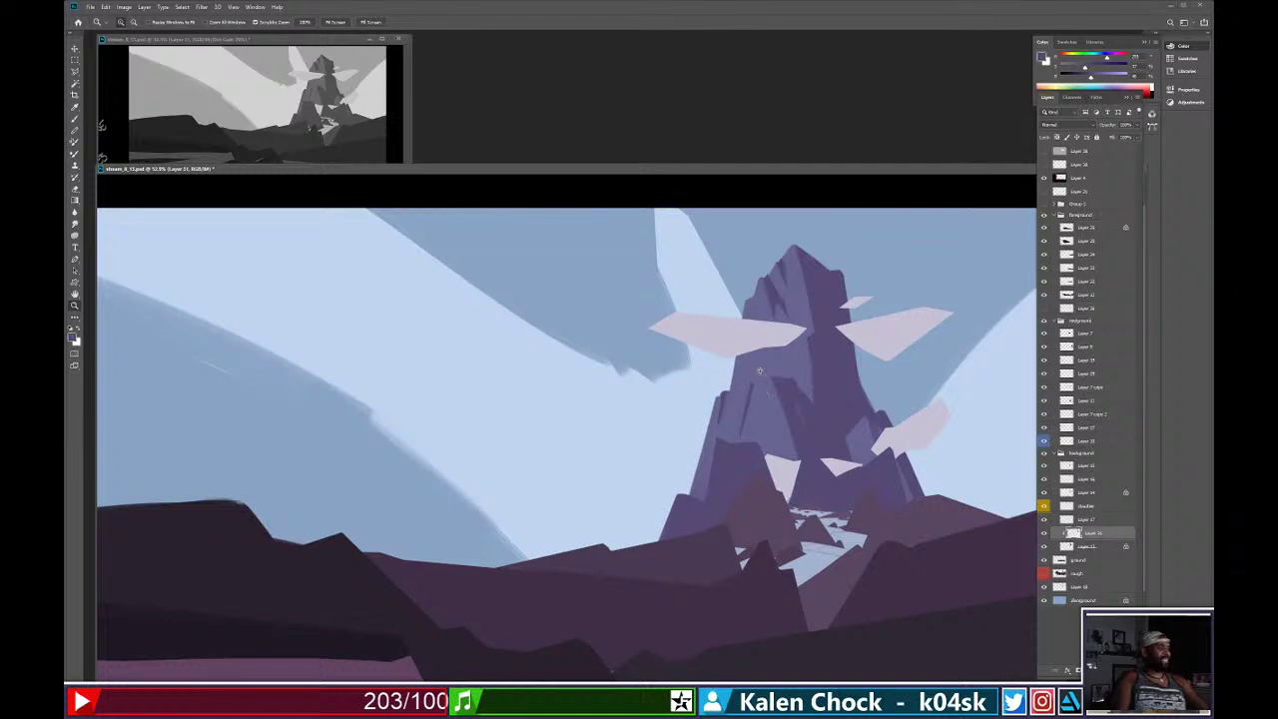
pyautogui.press('b')
pyautogui.press('e')
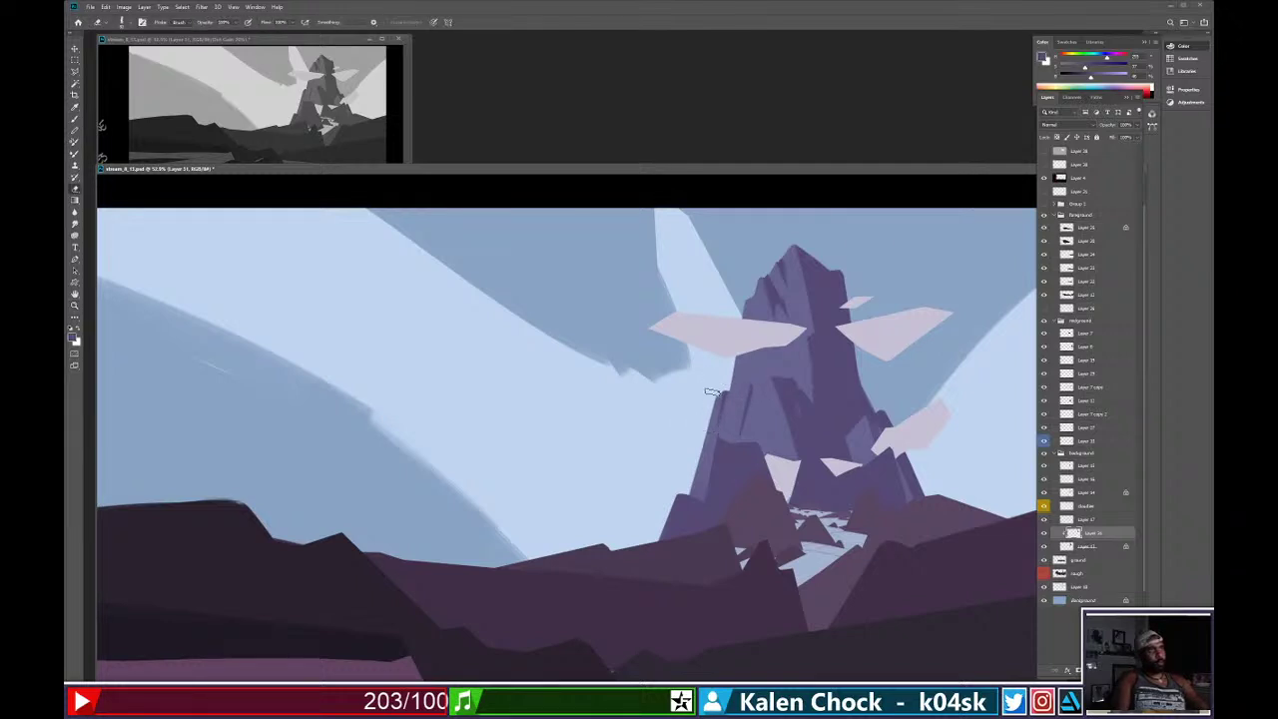
pyautogui.press('z')
pyautogui.keyDown('alt'); pyautogui.click(748, 368); pyautogui.keyUp('alt')
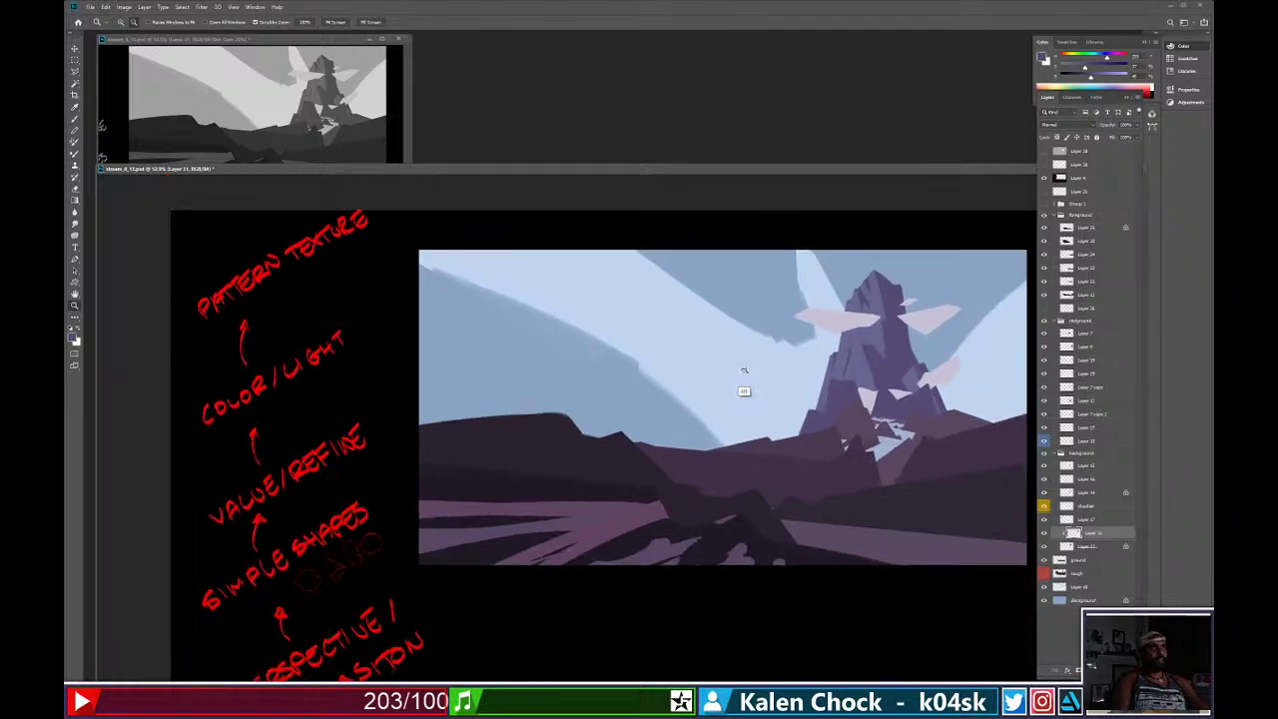
pyautogui.moveTo(745, 371); pyautogui.dragTo(767, 355)
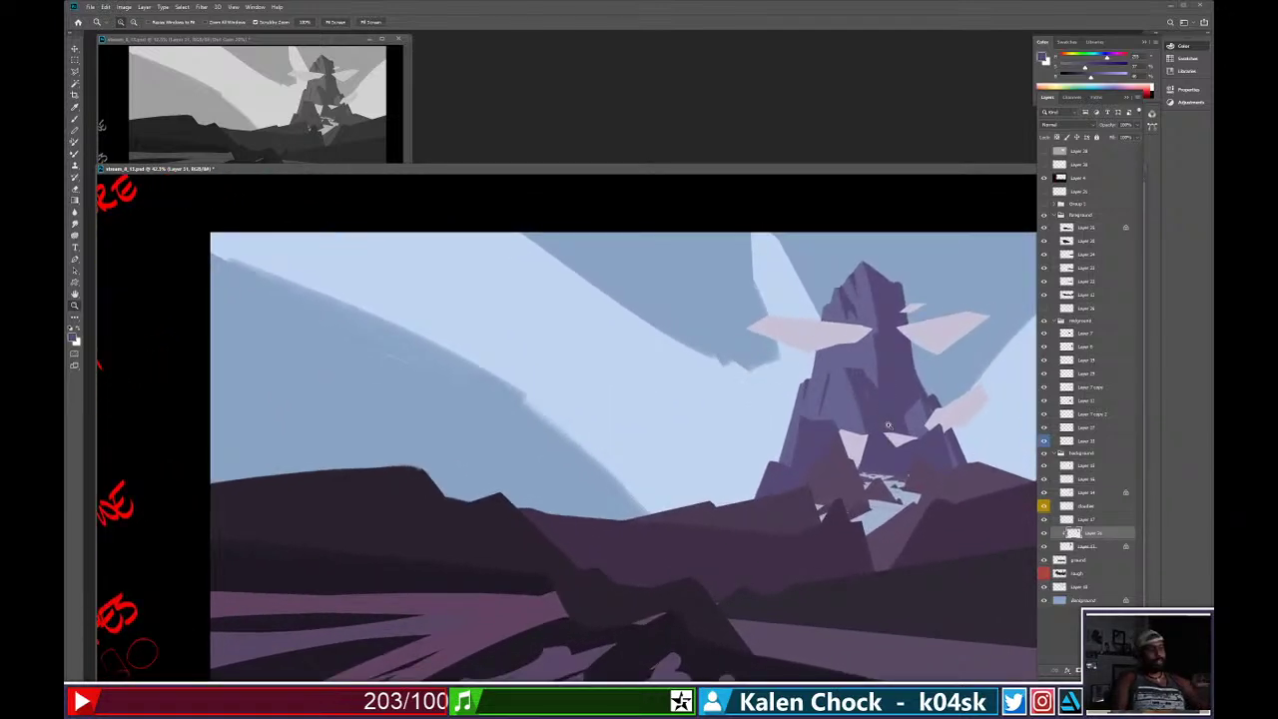
pyautogui.press('b')
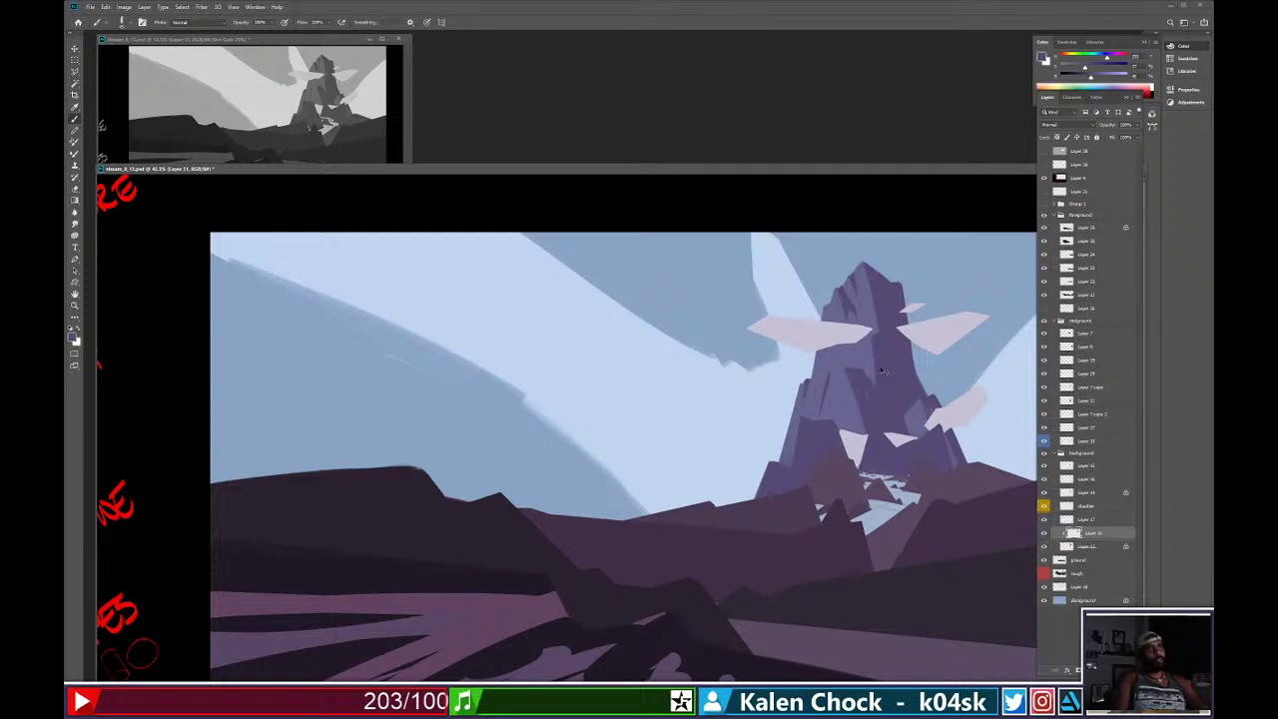
pyautogui.moveTo(874, 338); pyautogui.dragTo(880, 385)
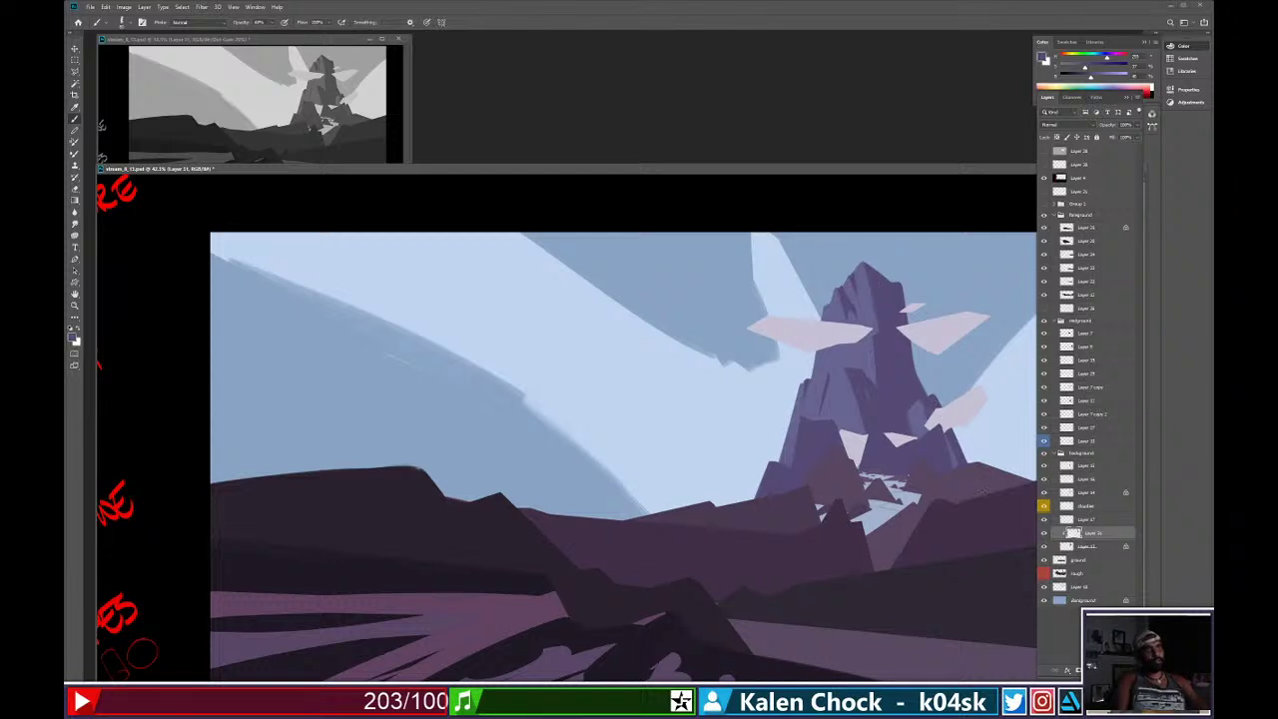
# Try a stroke of sampled sky blue down the tower's right-side shadow and undo it.
pyautogui.moveTo(919, 439)
pyautogui.mouseDown()
pyautogui.moveTo(882, 457)
pyautogui.moveTo(924, 418)
pyautogui.mouseUp()
pyautogui.press('b')
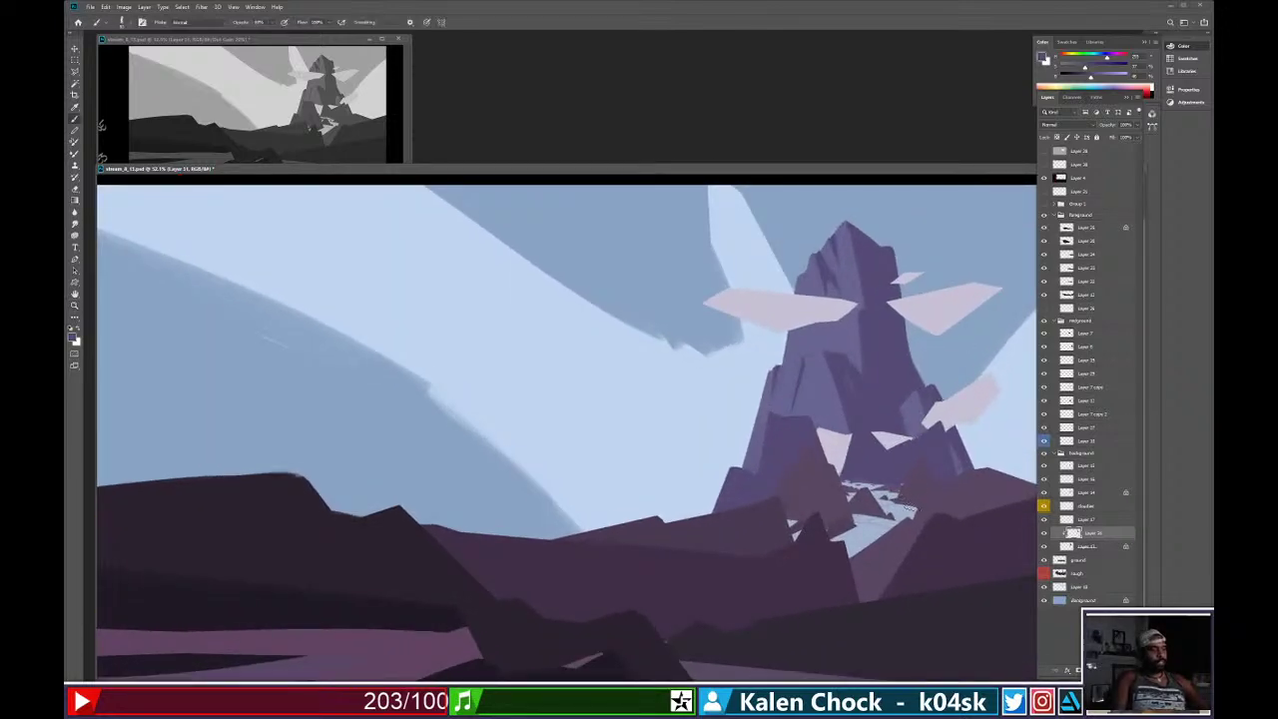
pyautogui.keyDown('alt'); pyautogui.click(921, 240); pyautogui.keyUp('alt')
pyautogui.moveTo(876, 265); pyautogui.dragTo(891, 347)
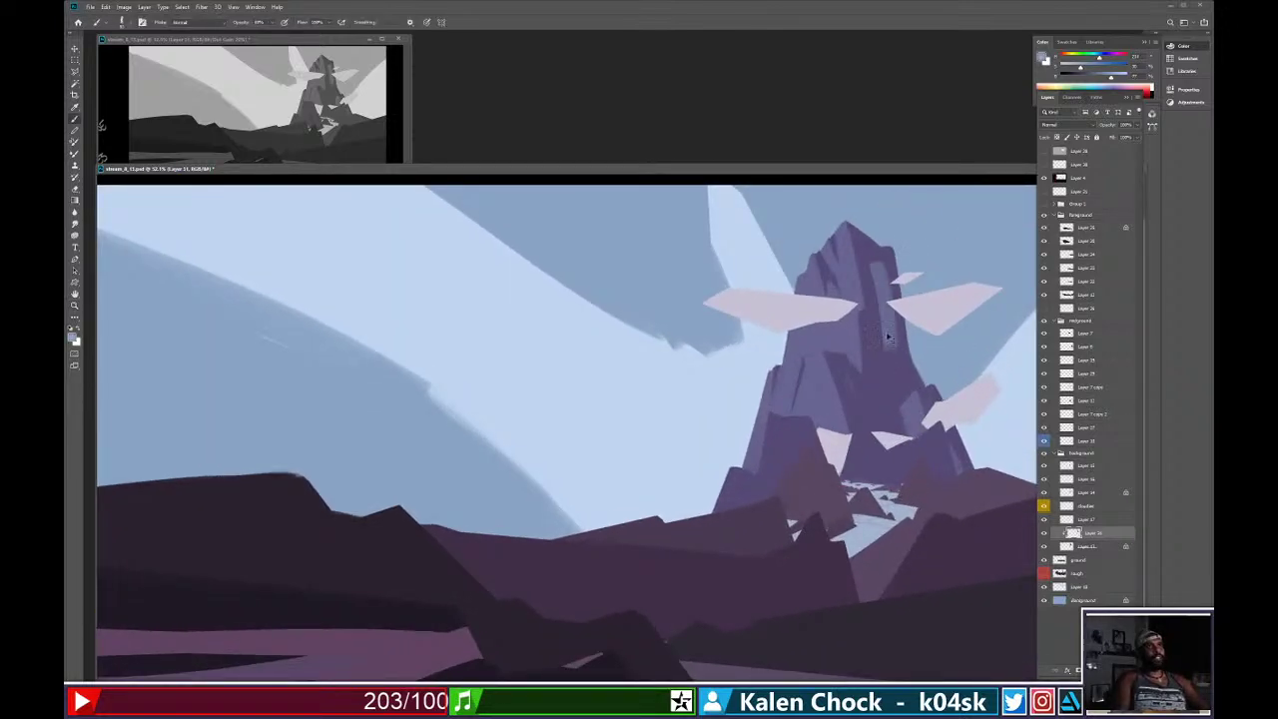
pyautogui.hotkey('ctrl', 'z')
# Shift the sampled shadow purple toward blue and tint the lower part of the tower's transparency-locked shadow with it.
pyautogui.keyDown('alt'); pyautogui.click(881, 340); pyautogui.keyUp('alt')
pyautogui.click(1044, 59)
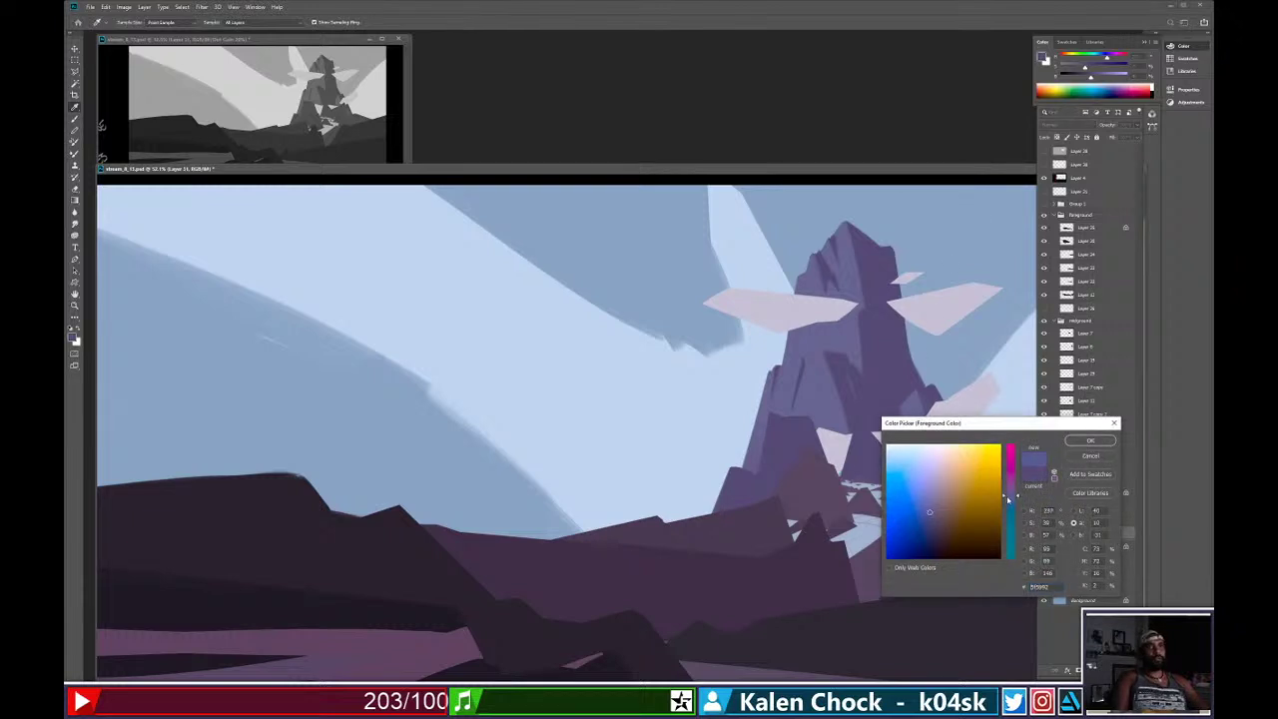
pyautogui.moveTo(1008, 497); pyautogui.dragTo(1010, 502)
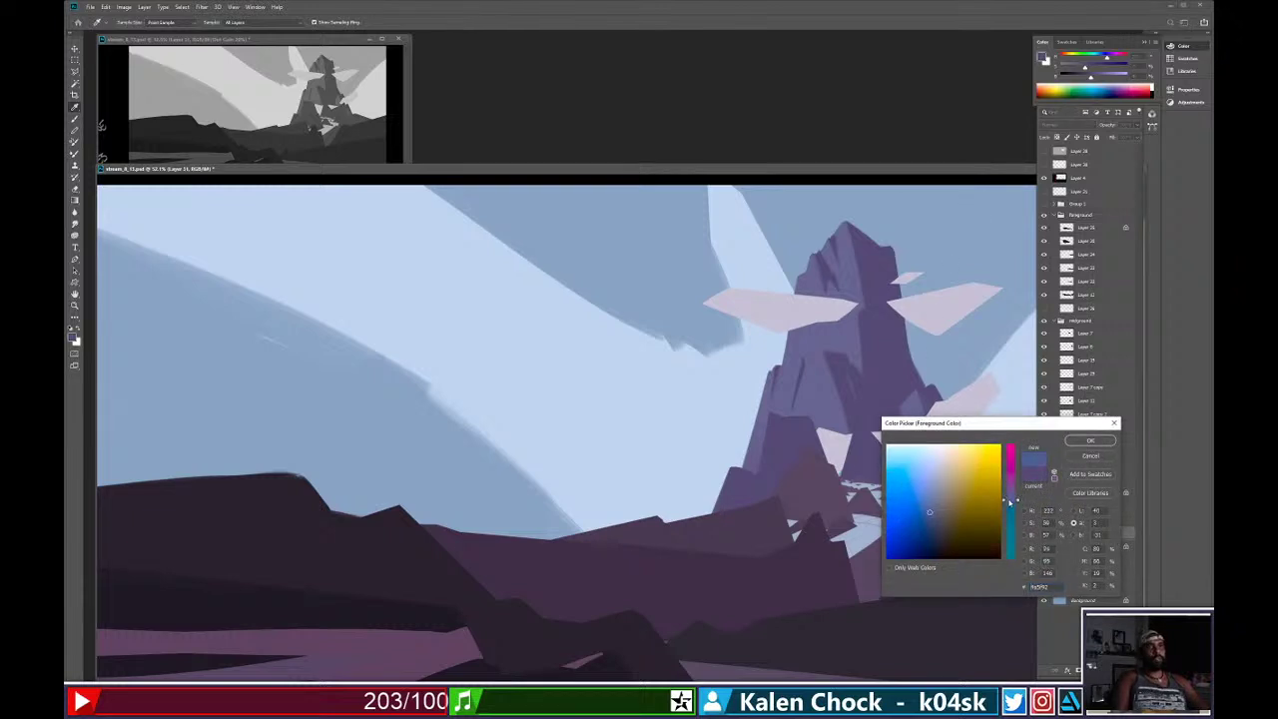
pyautogui.click(1091, 441)
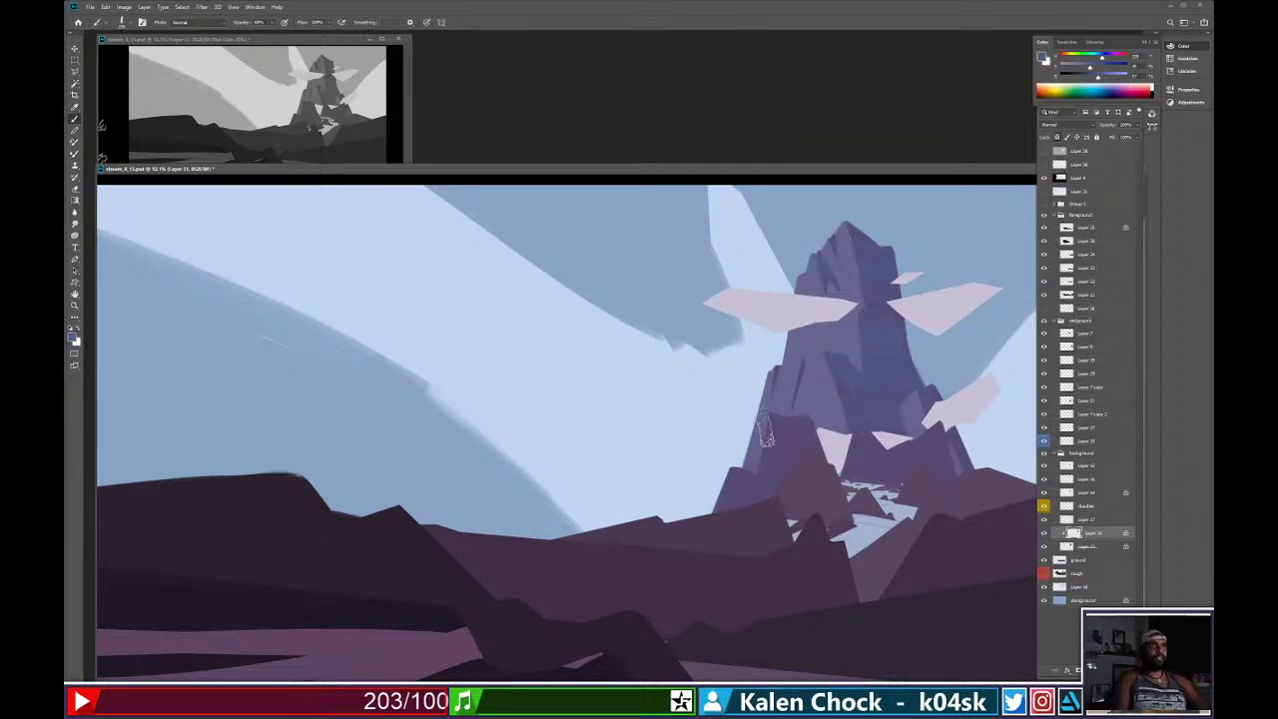
# Blend sampled shadow purples into the blue tint on the tower's right side.
pyautogui.keyDown('alt'); pyautogui.click(869, 330); pyautogui.keyUp('alt')
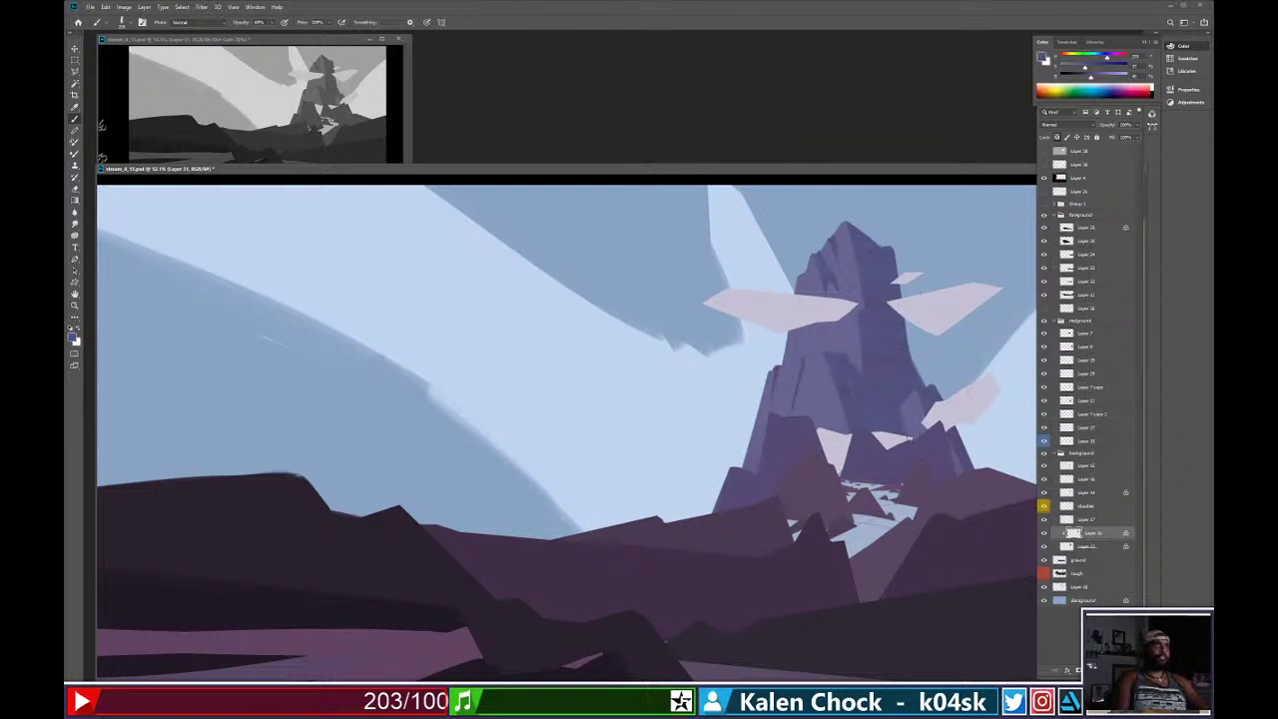
pyautogui.press('u')
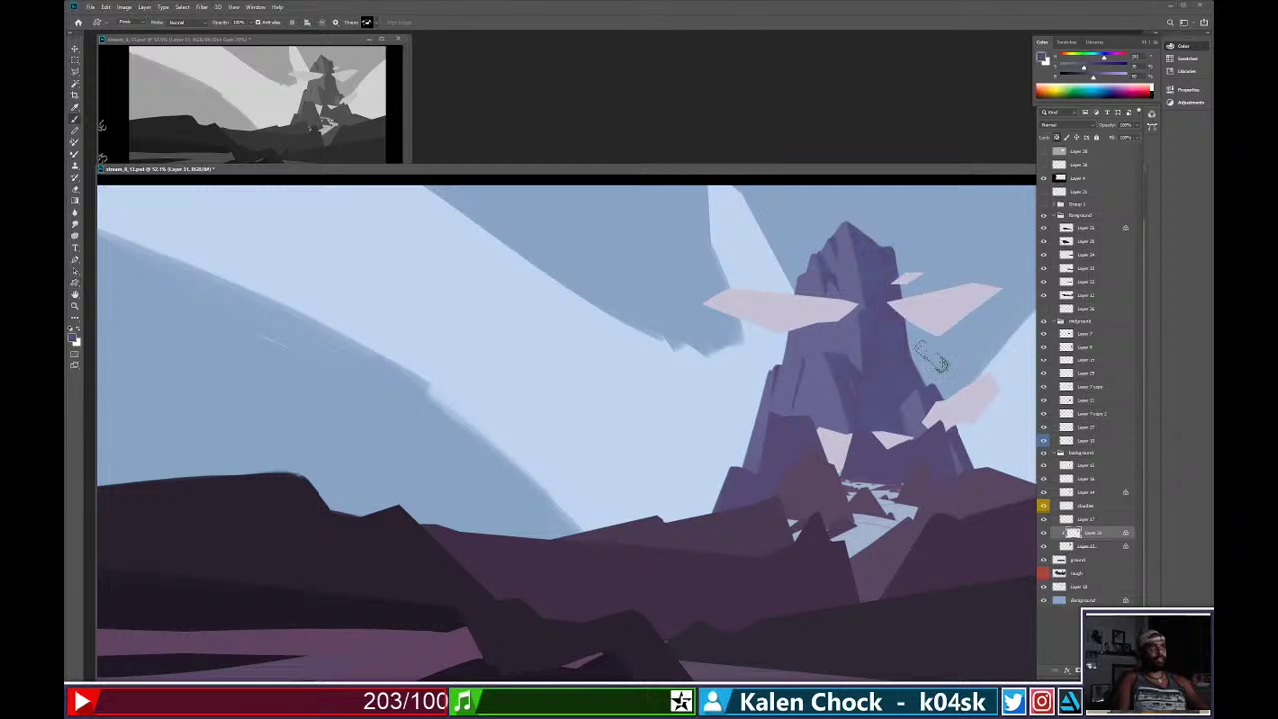
pyautogui.press('b')
pyautogui.keyDown('alt'); pyautogui.click(872, 349); pyautogui.keyUp('alt')
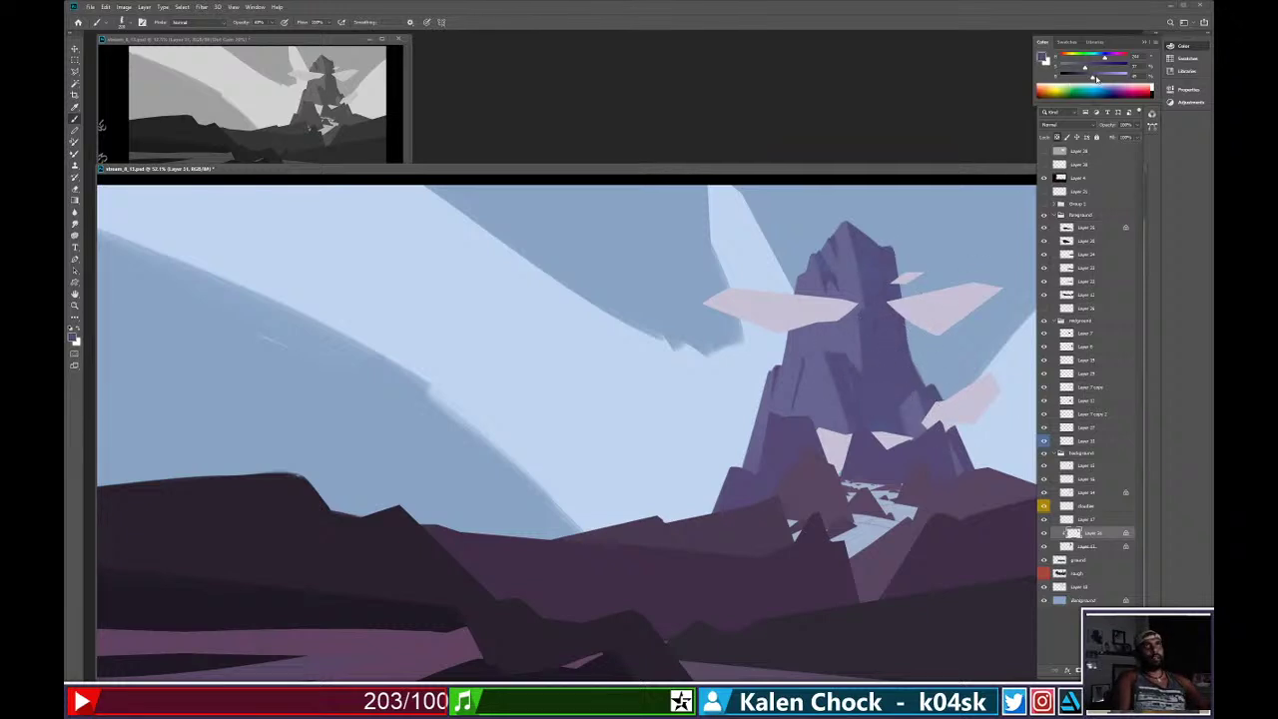
# Mix a more saturated blue and brush it onto the shadow plane at the tower's lower centre.
pyautogui.click(1046, 58)
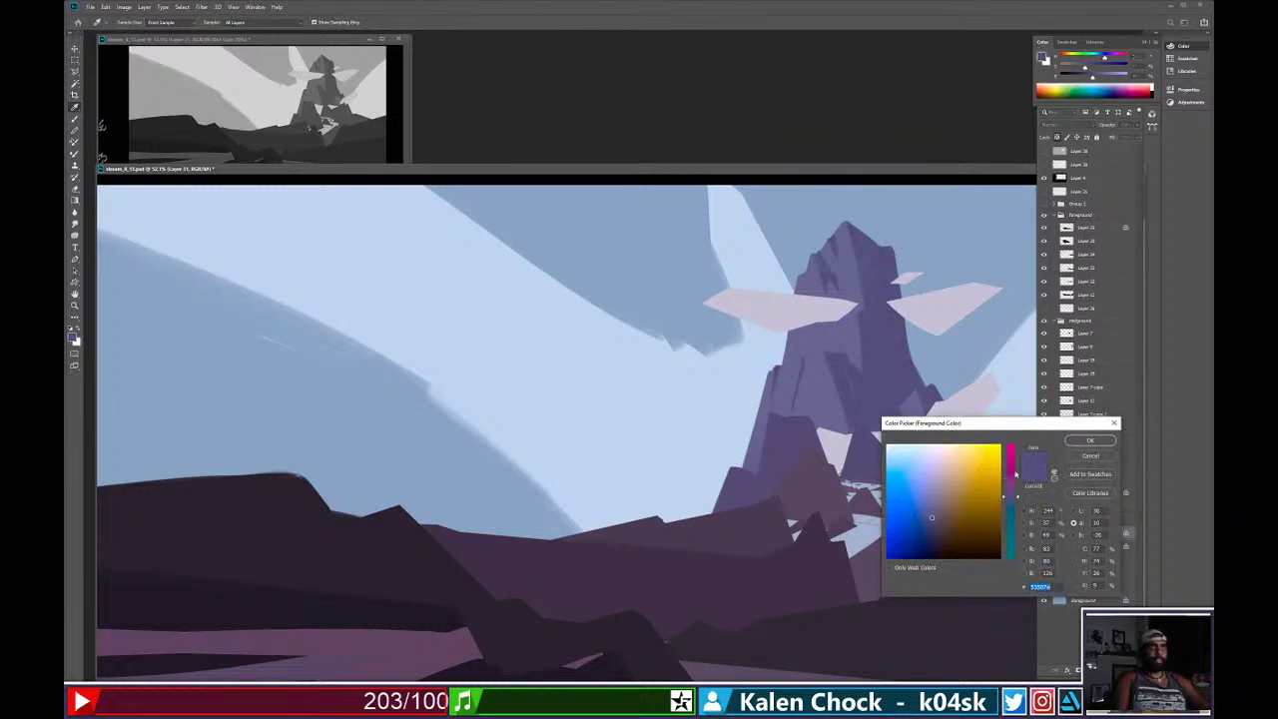
pyautogui.click(929, 508)
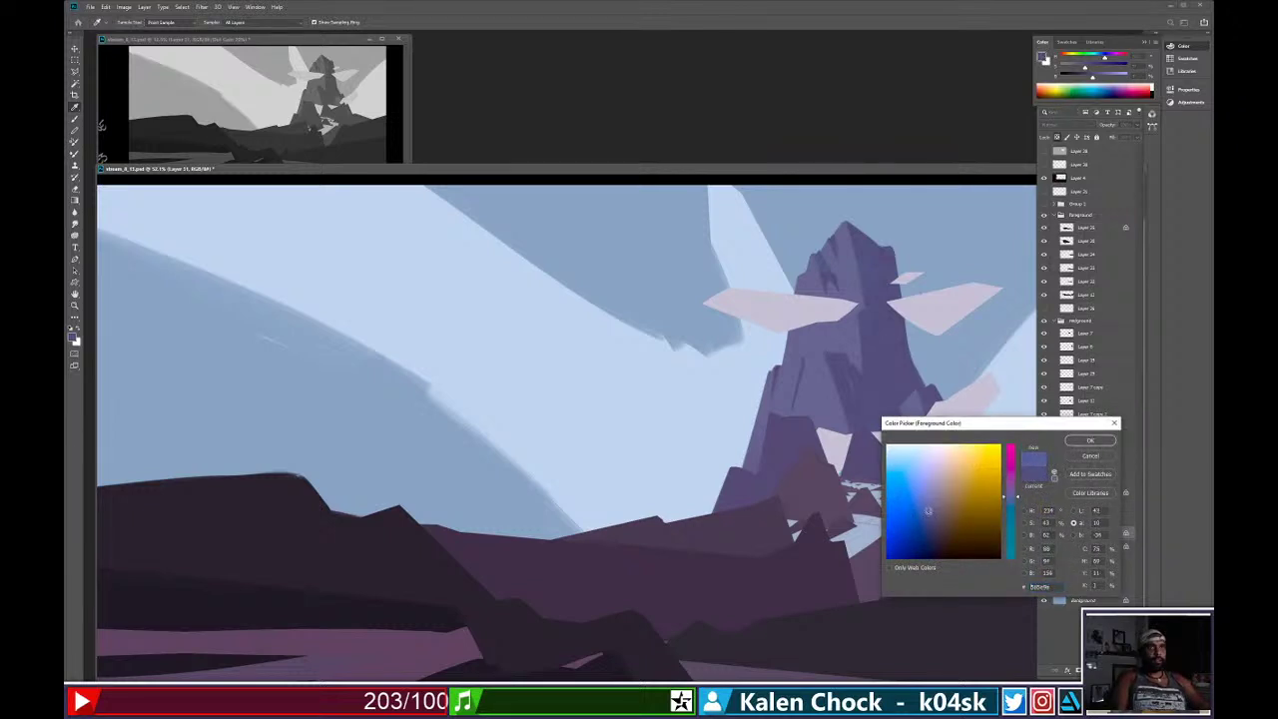
pyautogui.moveTo(927, 513); pyautogui.dragTo(924, 515)
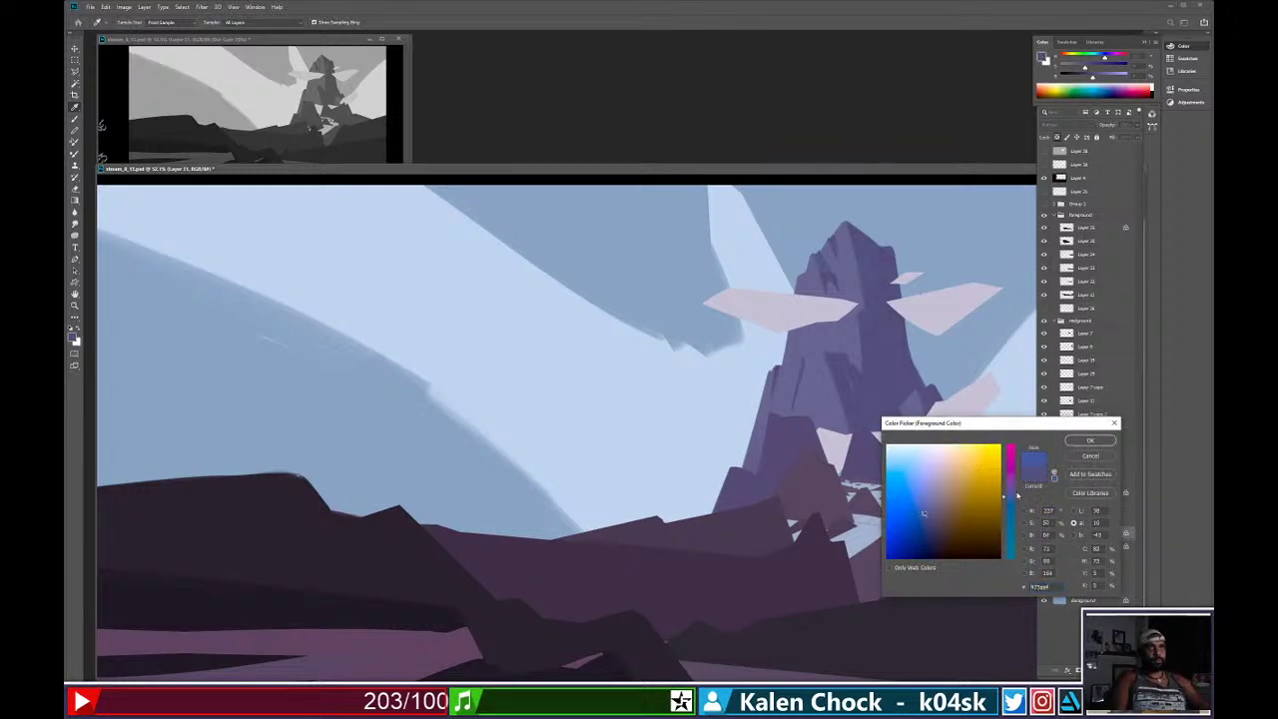
pyautogui.moveTo(1018, 495); pyautogui.dragTo(1015, 497)
pyautogui.click(1088, 441)
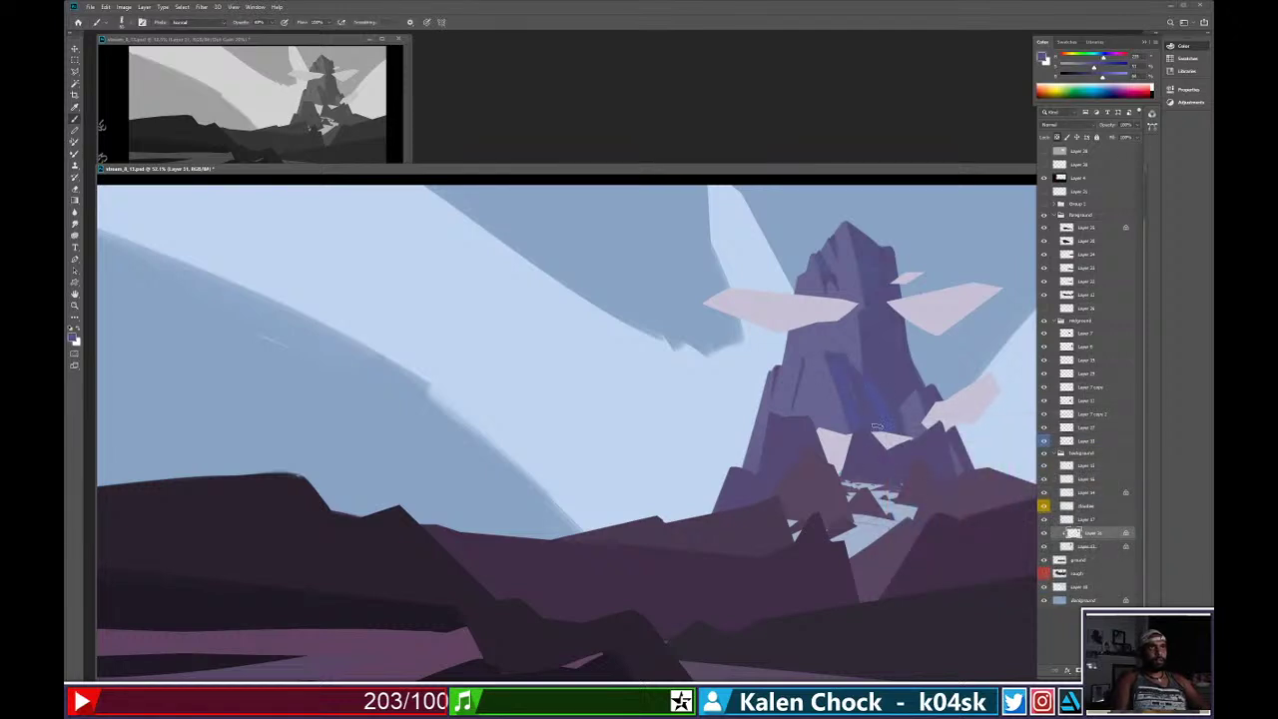
# Soften the saturated blue accent in the tower's lower centre by painting over it with sampled shadow colours.
pyautogui.keyDown('alt'); pyautogui.click(867, 412); pyautogui.keyUp('alt')
pyautogui.moveTo(866, 412); pyautogui.dragTo(859, 394)
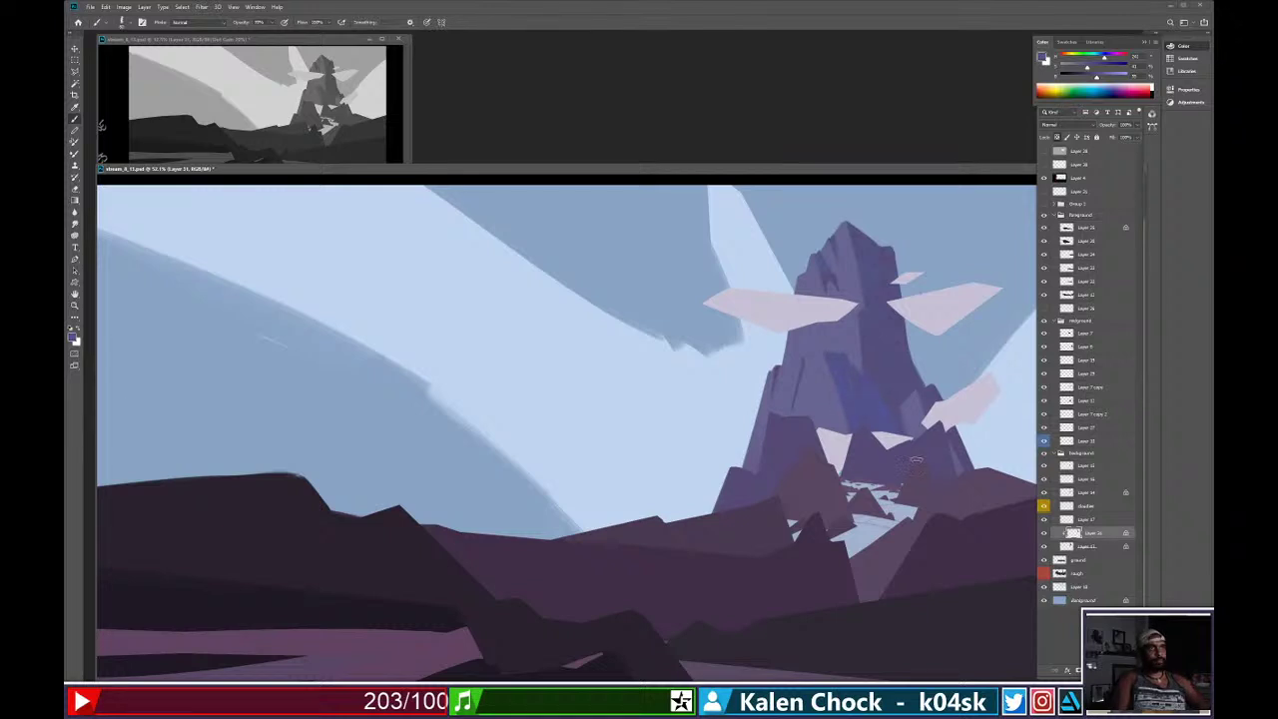
pyautogui.keyDown('alt'); pyautogui.click(885, 288); pyautogui.keyUp('alt')
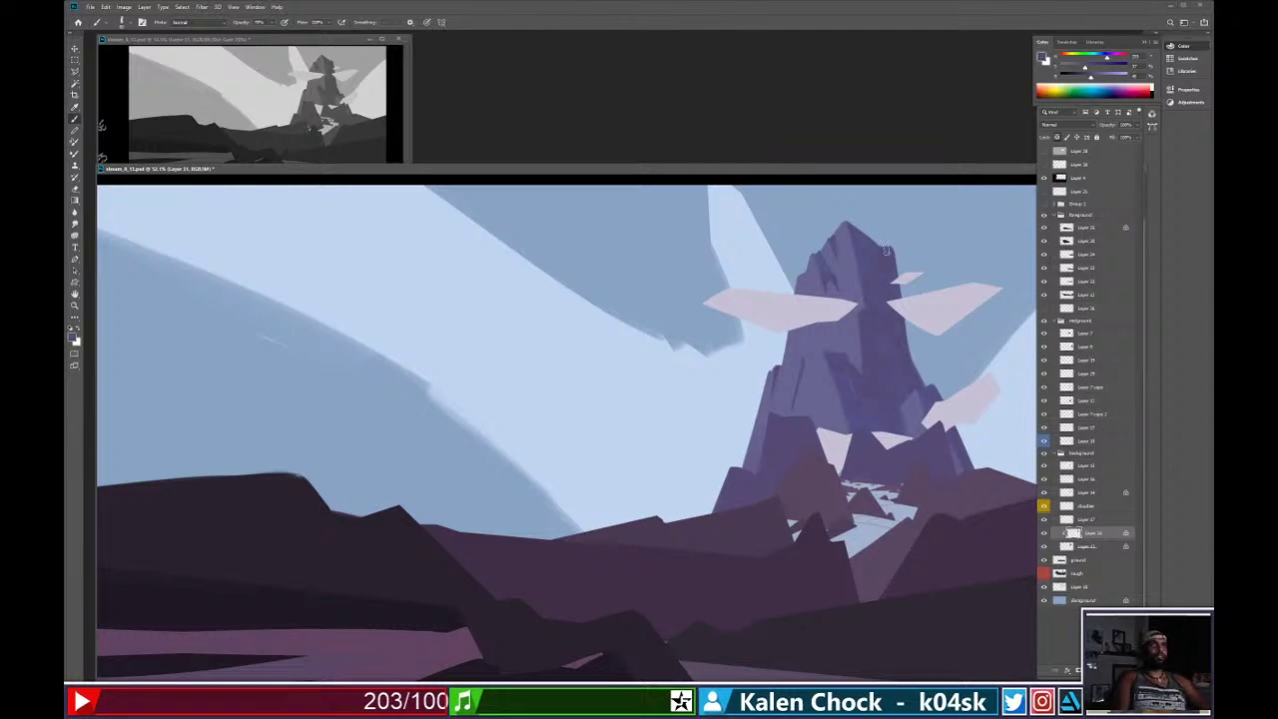
# Add a clipped layer between the tower's base layer and its shadow layer for painting the lit faces.
pyautogui.press('z')
pyautogui.moveTo(930, 426)
pyautogui.mouseDown()
pyautogui.moveTo(877, 439)
pyautogui.moveTo(928, 366)
pyautogui.mouseUp()
pyautogui.click(1099, 548)
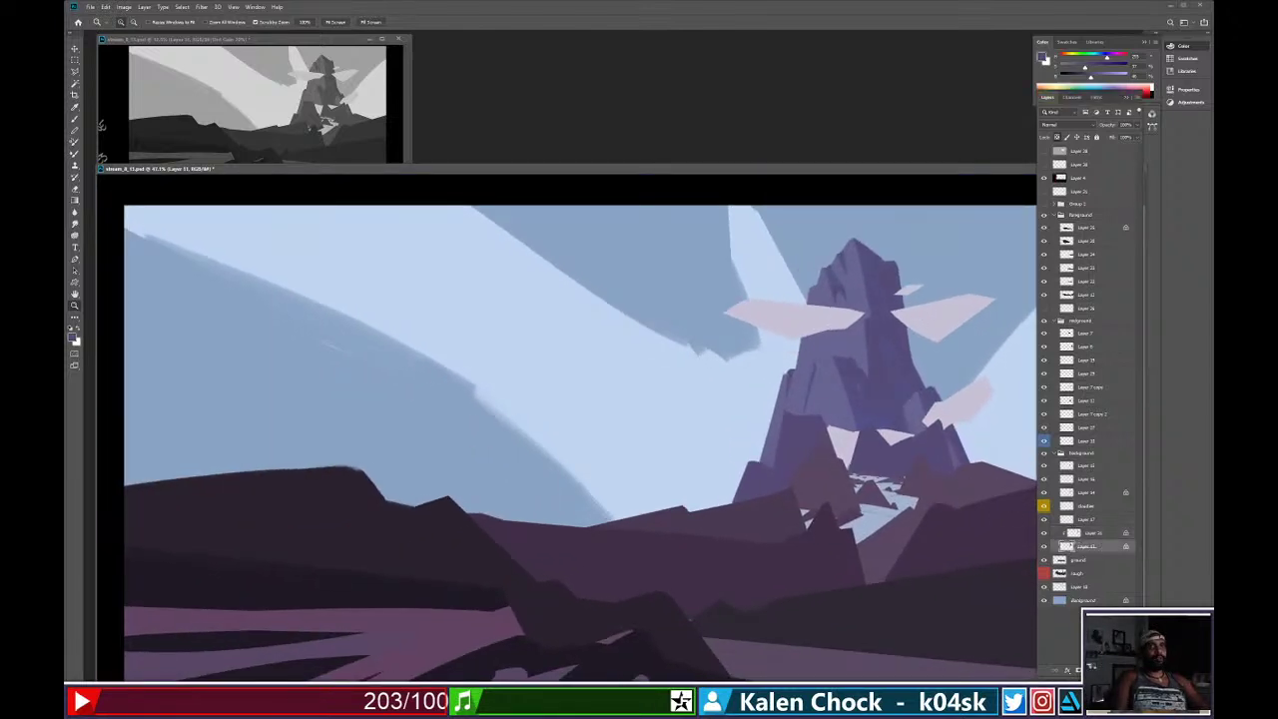
pyautogui.hotkey('ctrl', 'alt', 'shift', 'n')
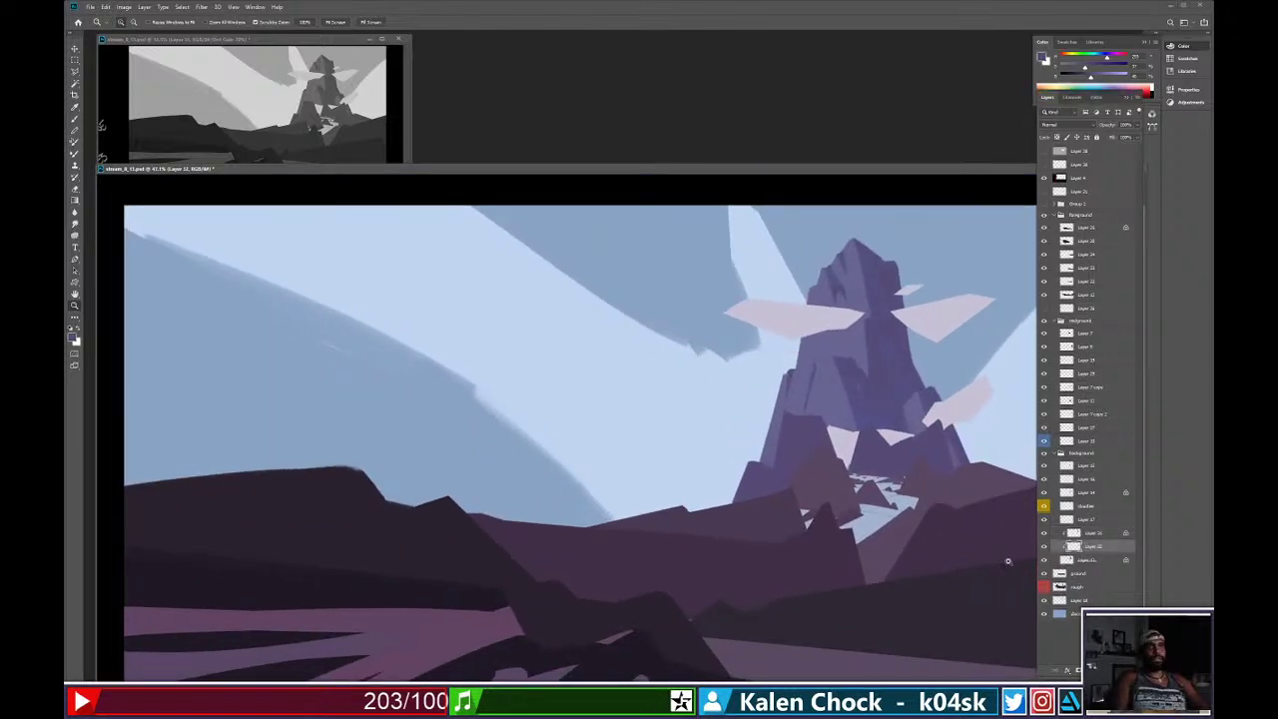
pyautogui.press('b')
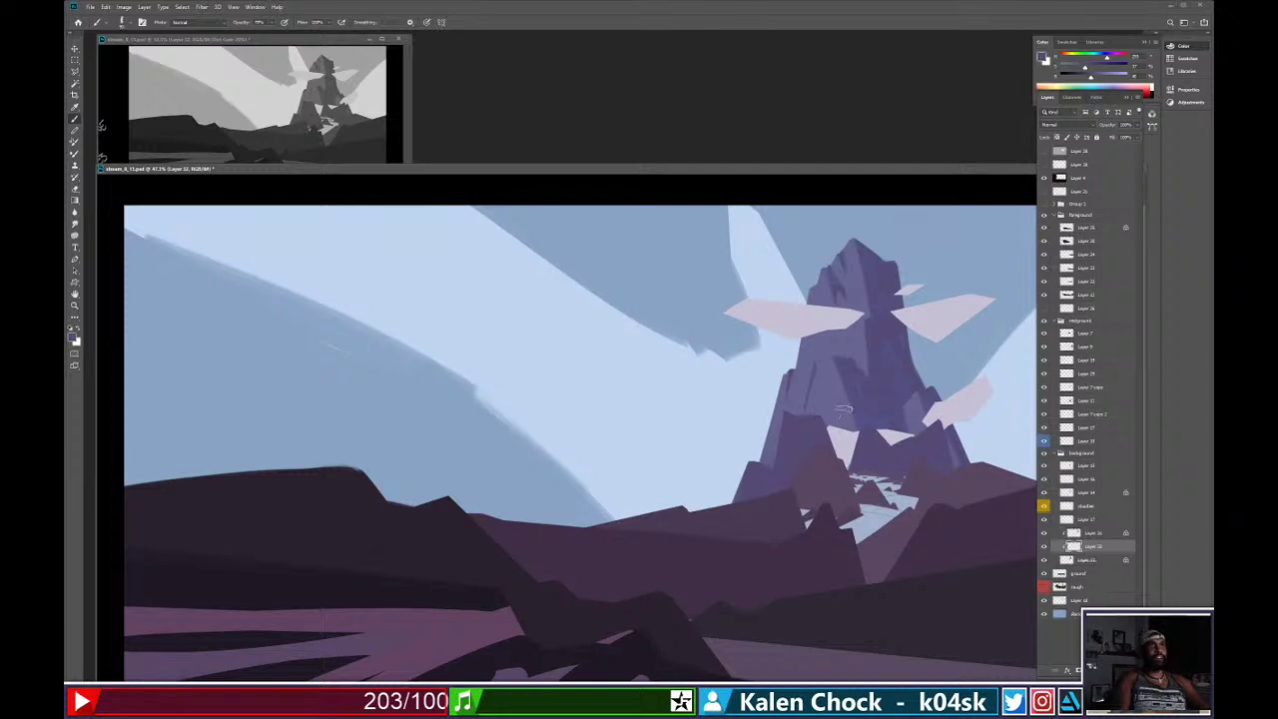
# Mix a lighter tint of the sampled lit-face purple and brush it onto the tower's lower central facet.
pyautogui.keyDown('alt'); pyautogui.click(831, 403); pyautogui.keyUp('alt')
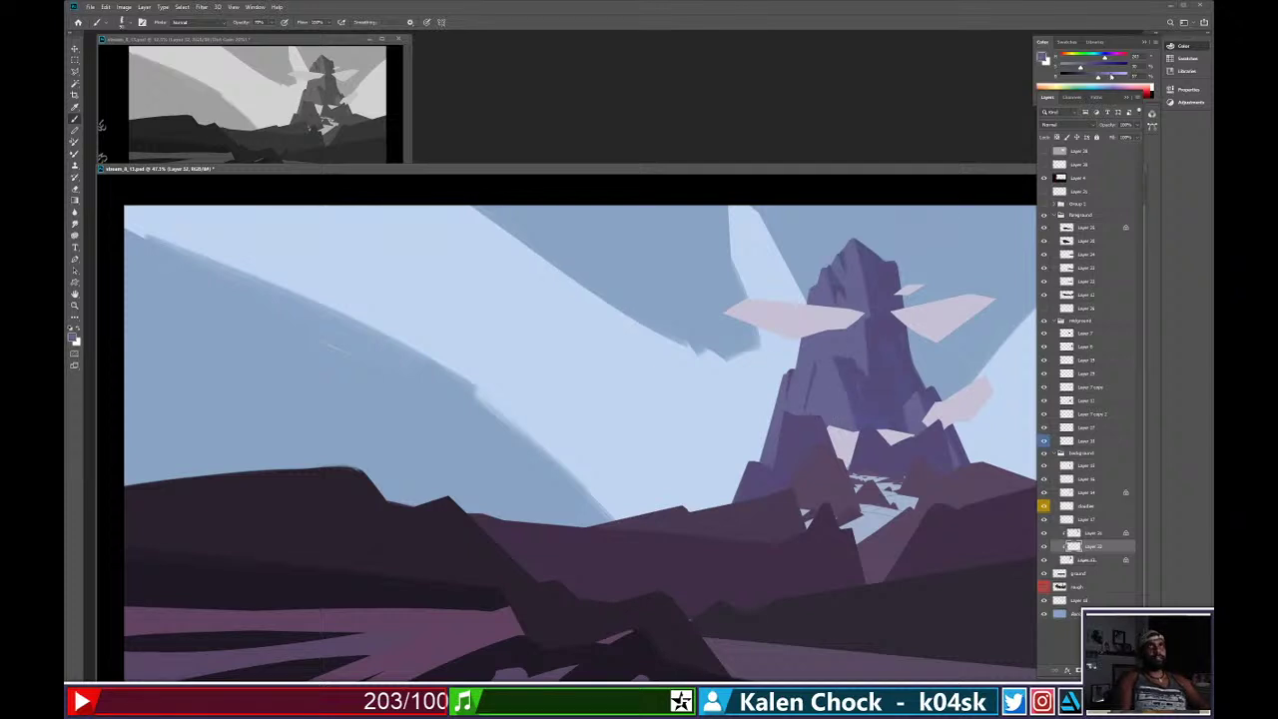
pyautogui.click(1044, 59)
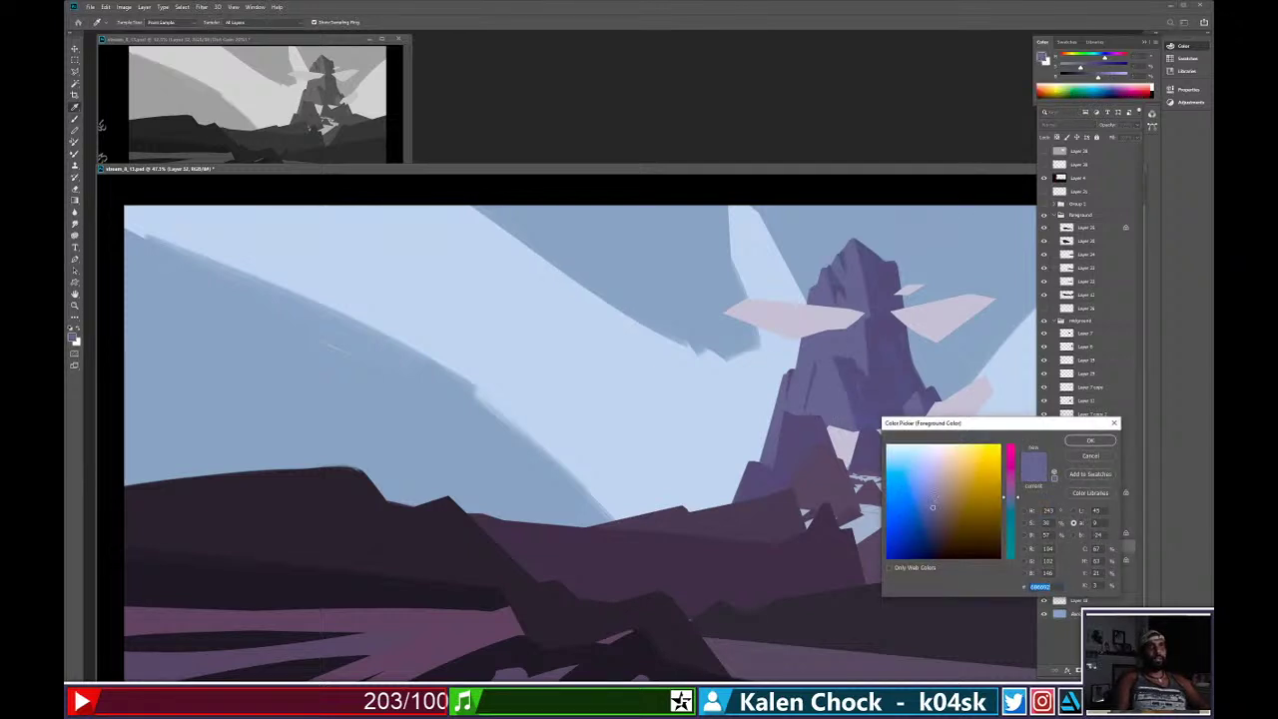
pyautogui.moveTo(933, 507); pyautogui.dragTo(934, 497)
pyautogui.click(1088, 440)
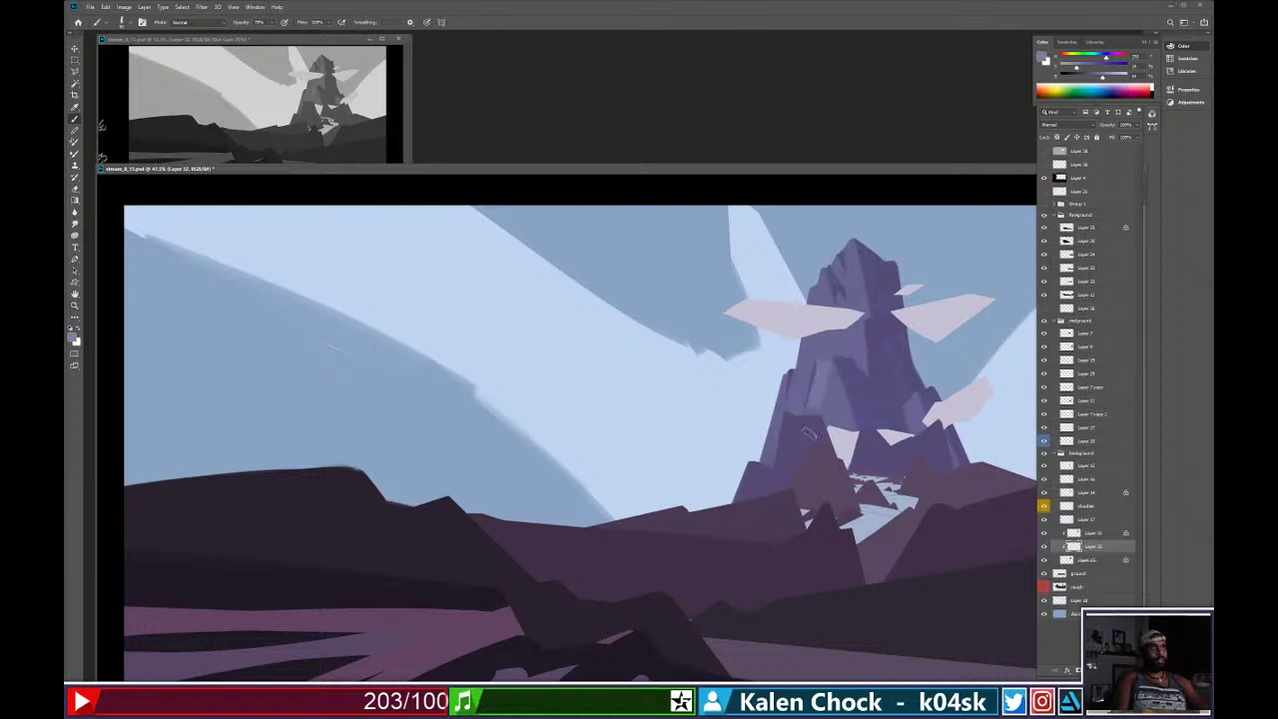
pyautogui.moveTo(839, 393); pyautogui.dragTo(817, 410)
pyautogui.moveTo(822, 396)
pyautogui.mouseDown()
pyautogui.moveTo(803, 444)
pyautogui.moveTo(842, 429)
pyautogui.mouseUp()
# Set the brush opacity to 100% and refine the light facets on the tower's lower part, trimming their edges with the Eraser.
pyautogui.press('e')
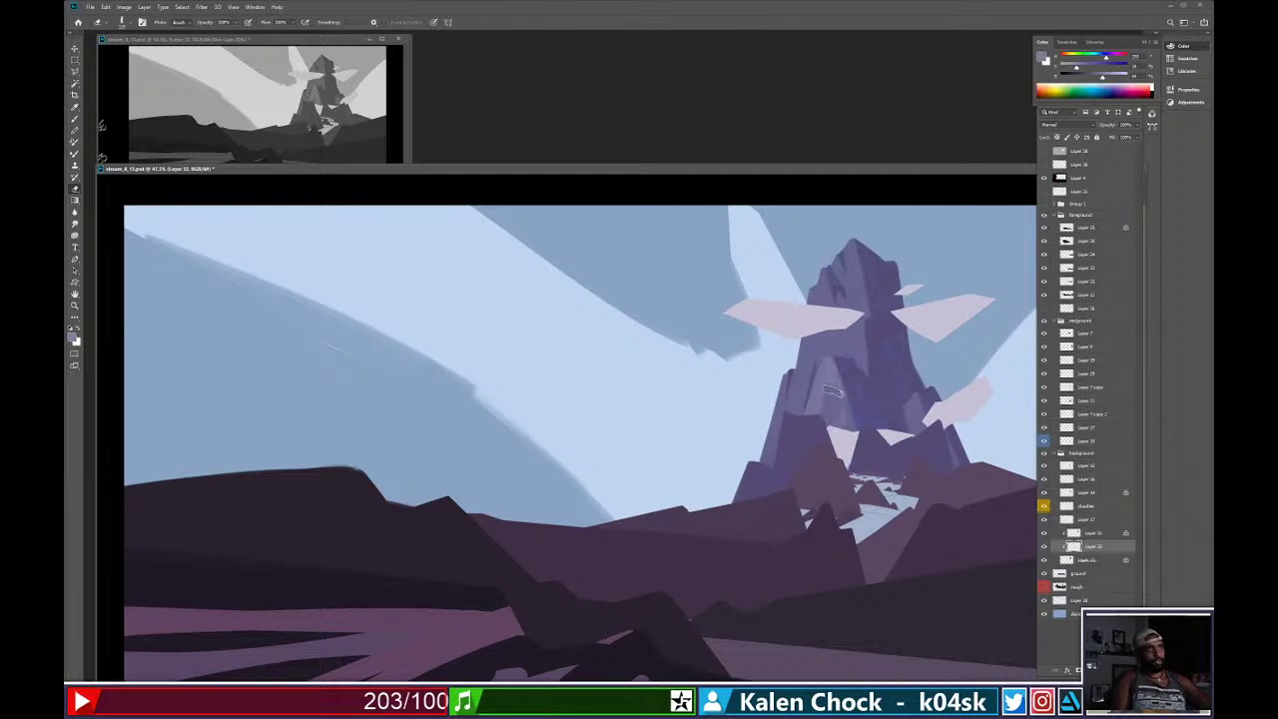
pyautogui.press('b')
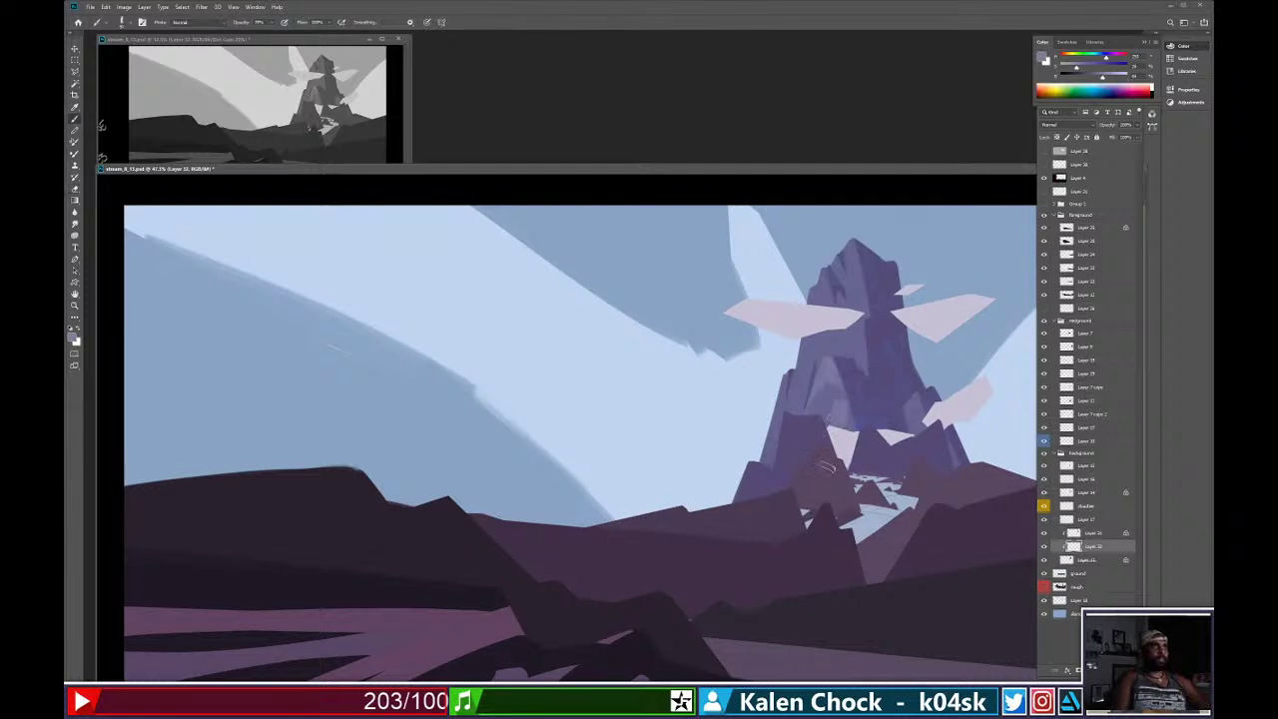
pyautogui.press('0')
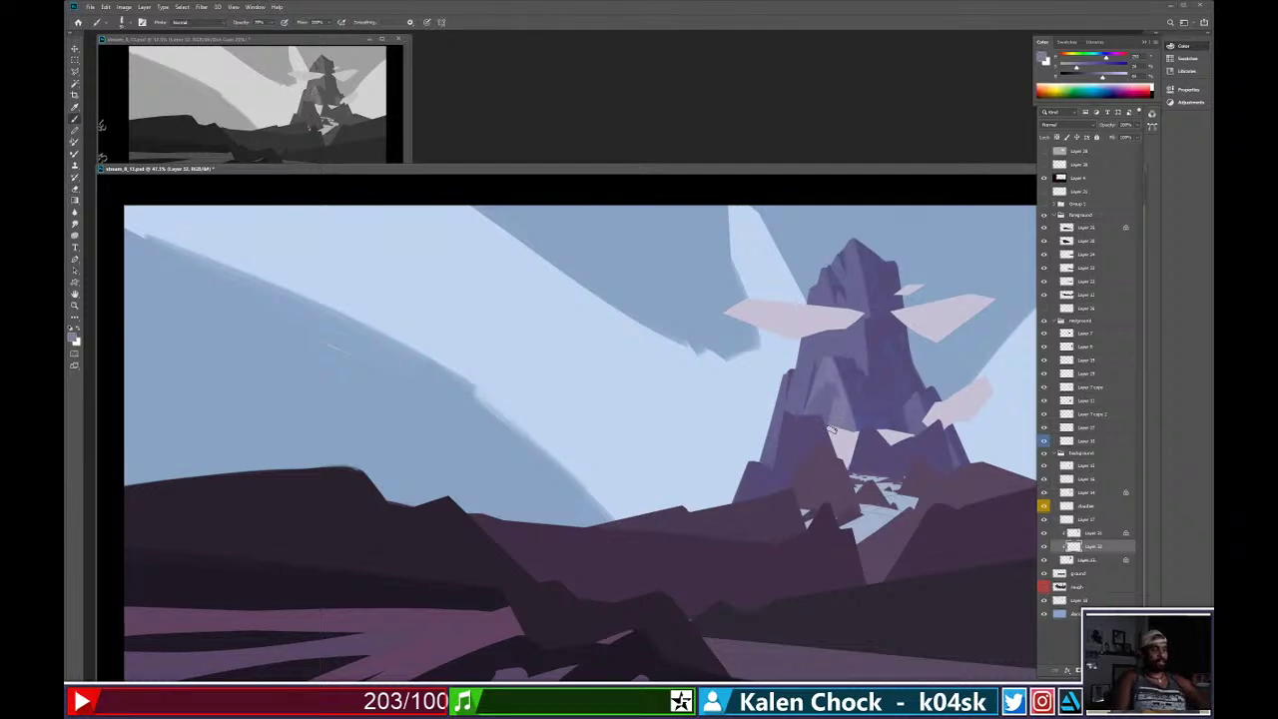
pyautogui.press('e')
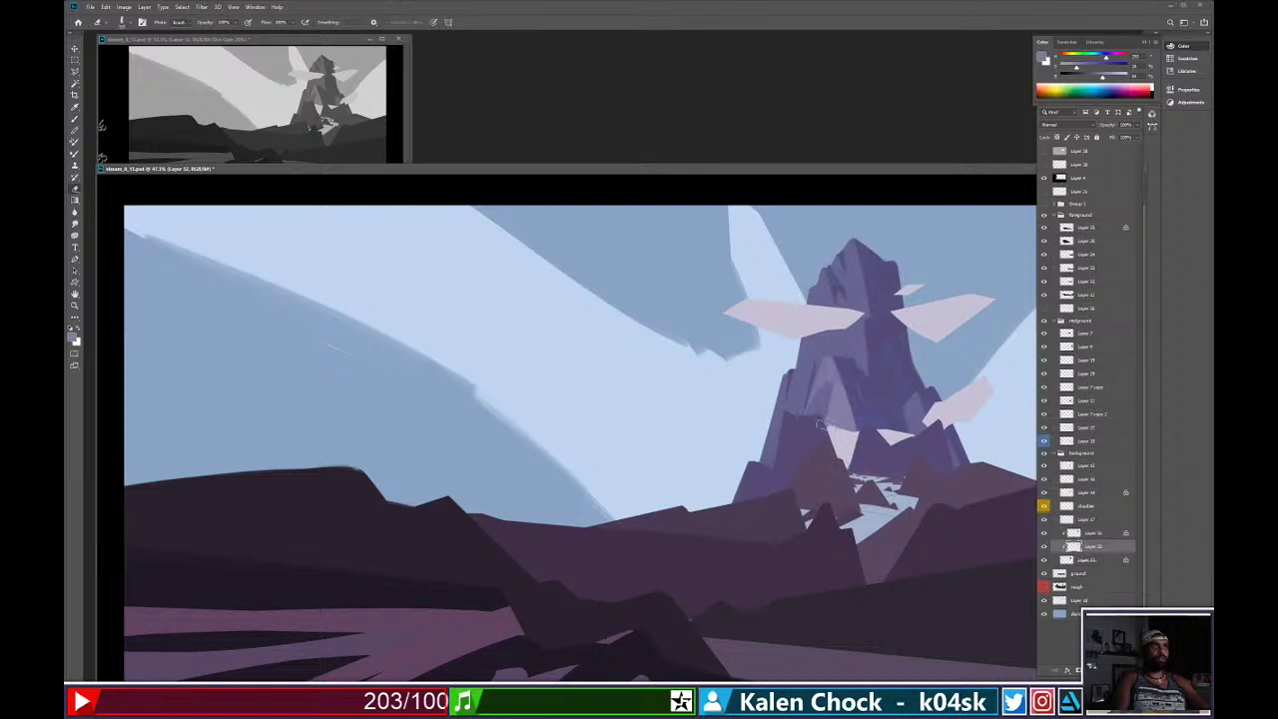
pyautogui.press('b')
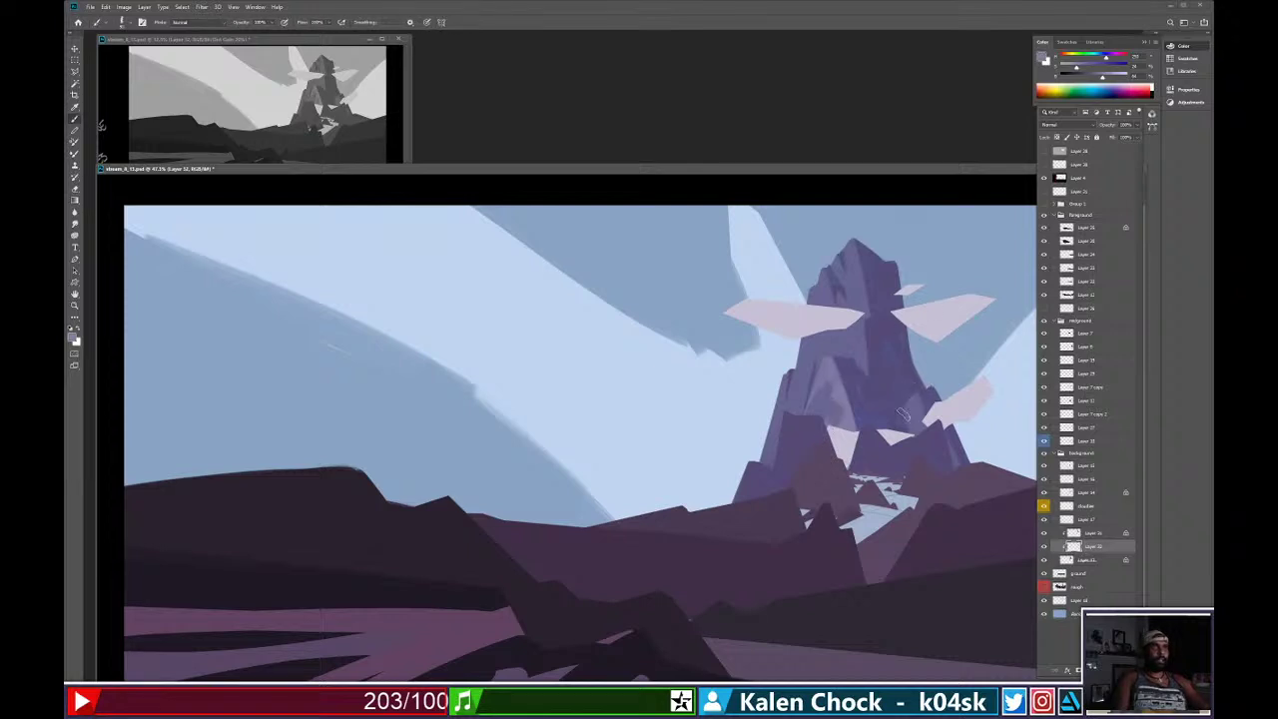
pyautogui.press('e')
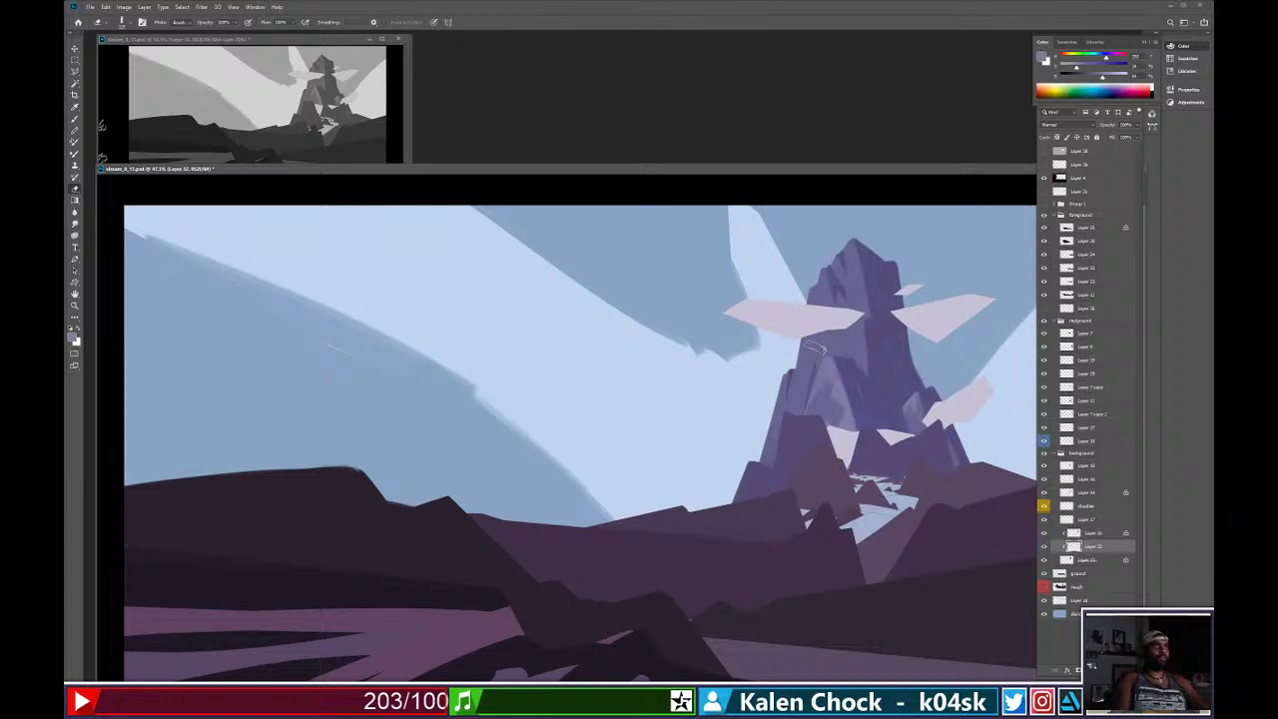
# Brush lighter purple facets onto the tower's left flank and the rocks above the long cloud, erasing where needed.
pyautogui.press('b')
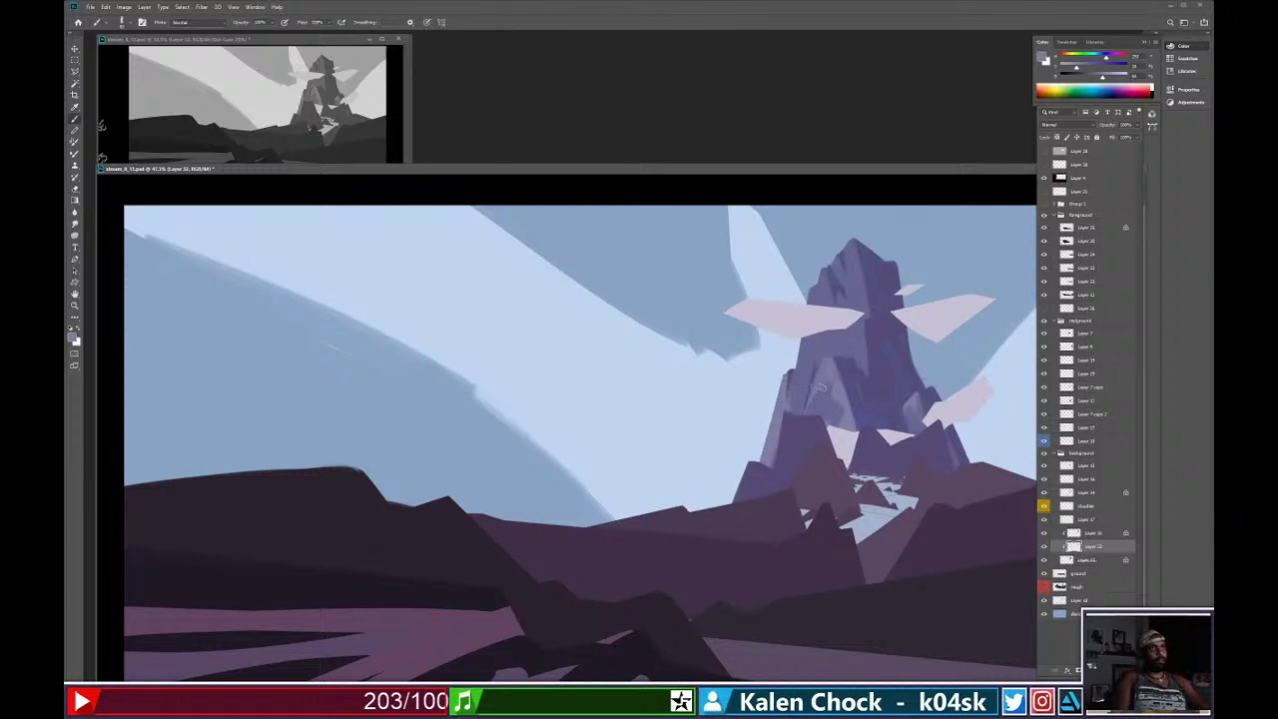
pyautogui.moveTo(826, 295); pyautogui.dragTo(817, 275)
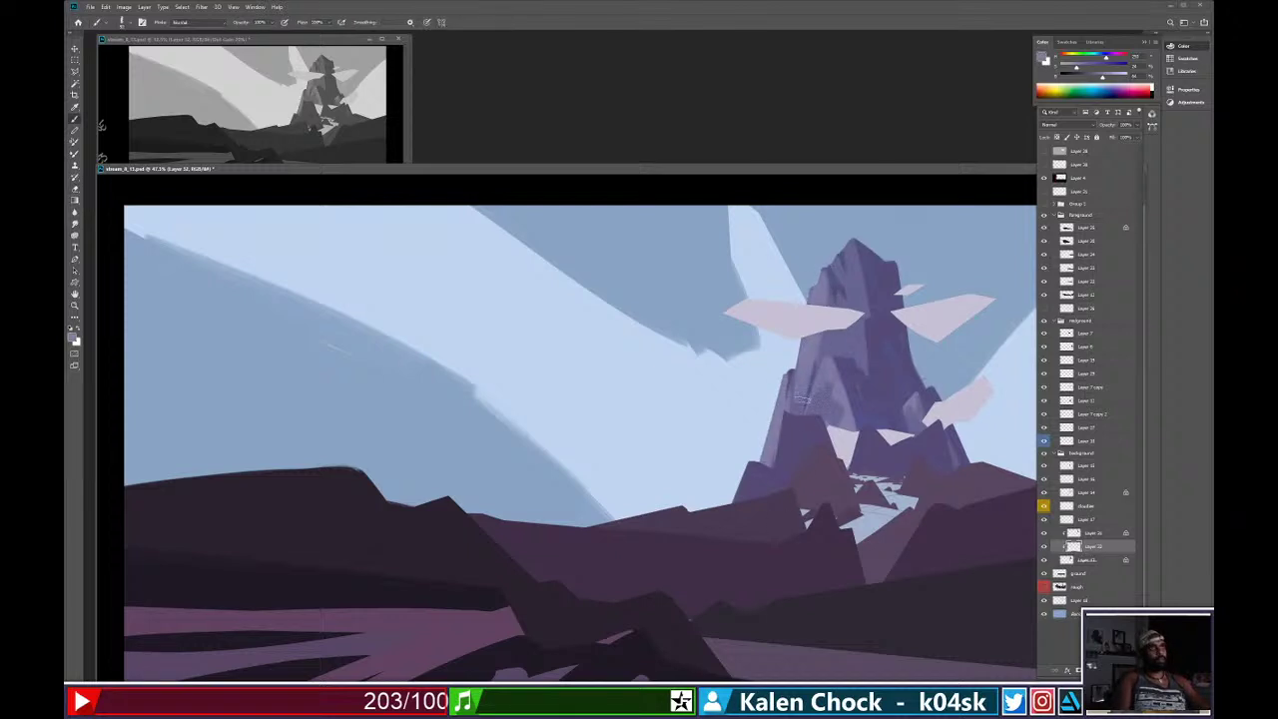
pyautogui.press('e')
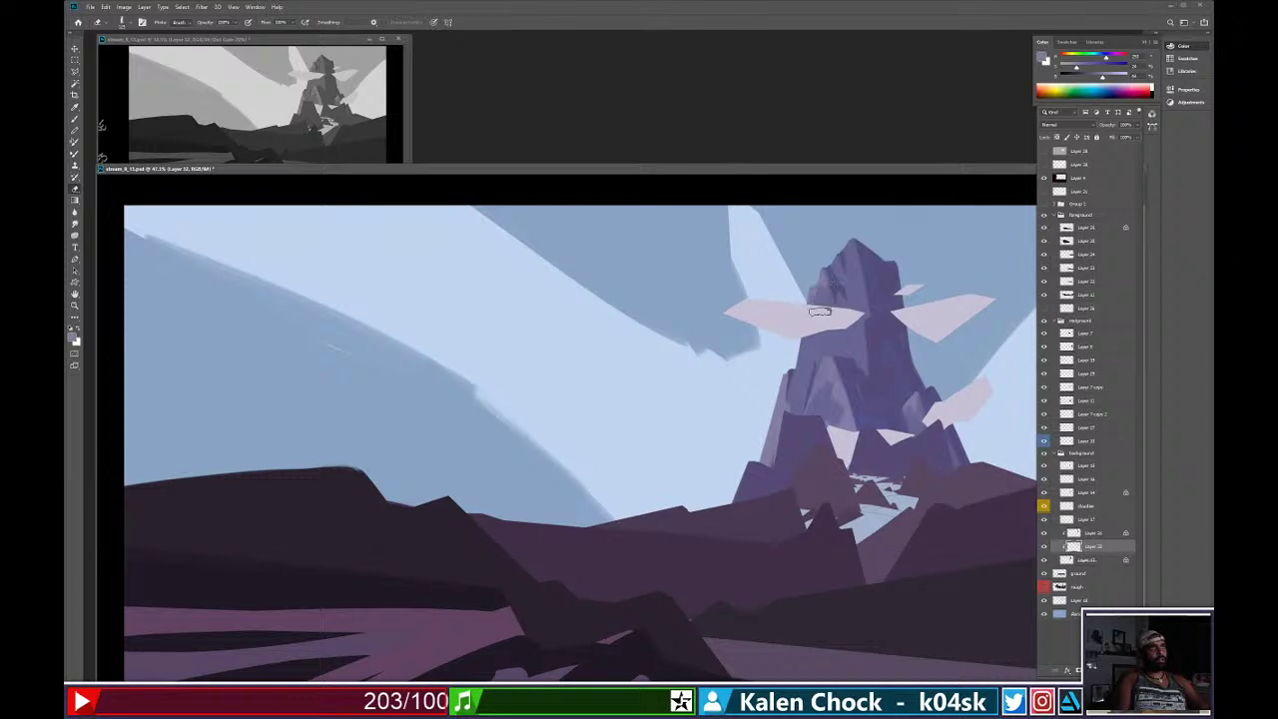
pyautogui.press('b')
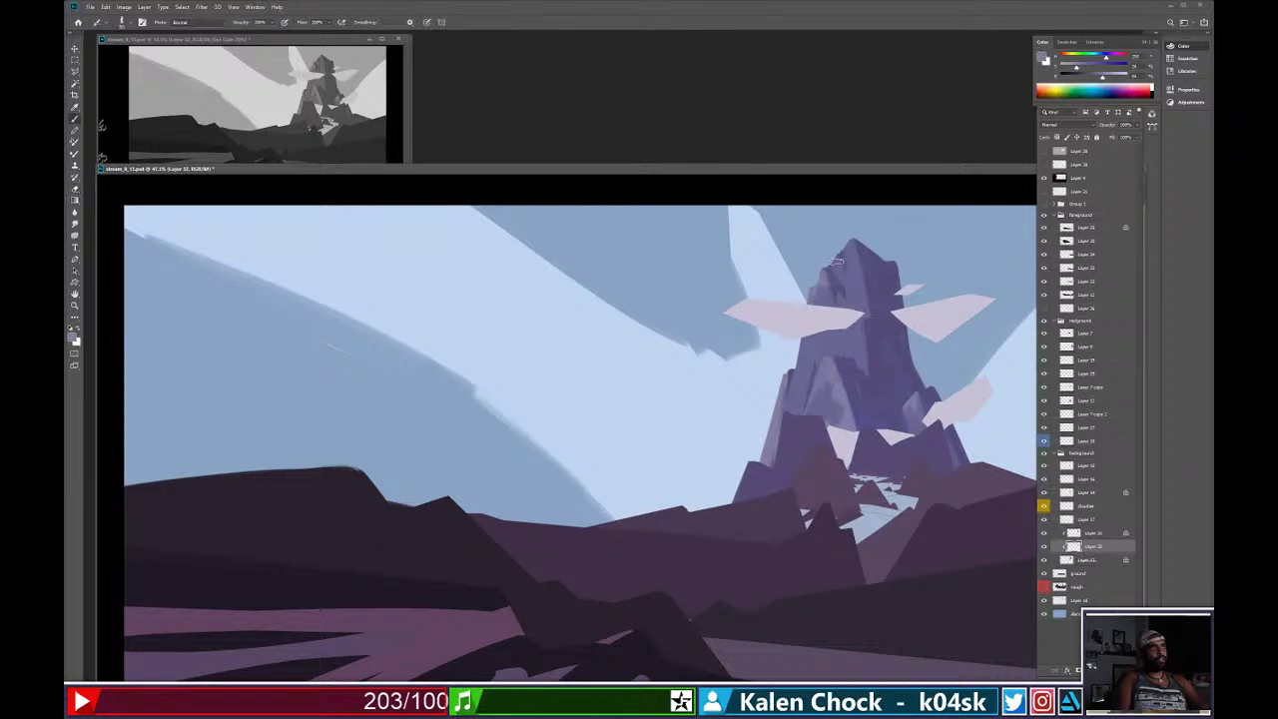
pyautogui.moveTo(845, 305)
pyautogui.mouseDown()
pyautogui.moveTo(847, 234)
pyautogui.moveTo(865, 314)
pyautogui.mouseUp()
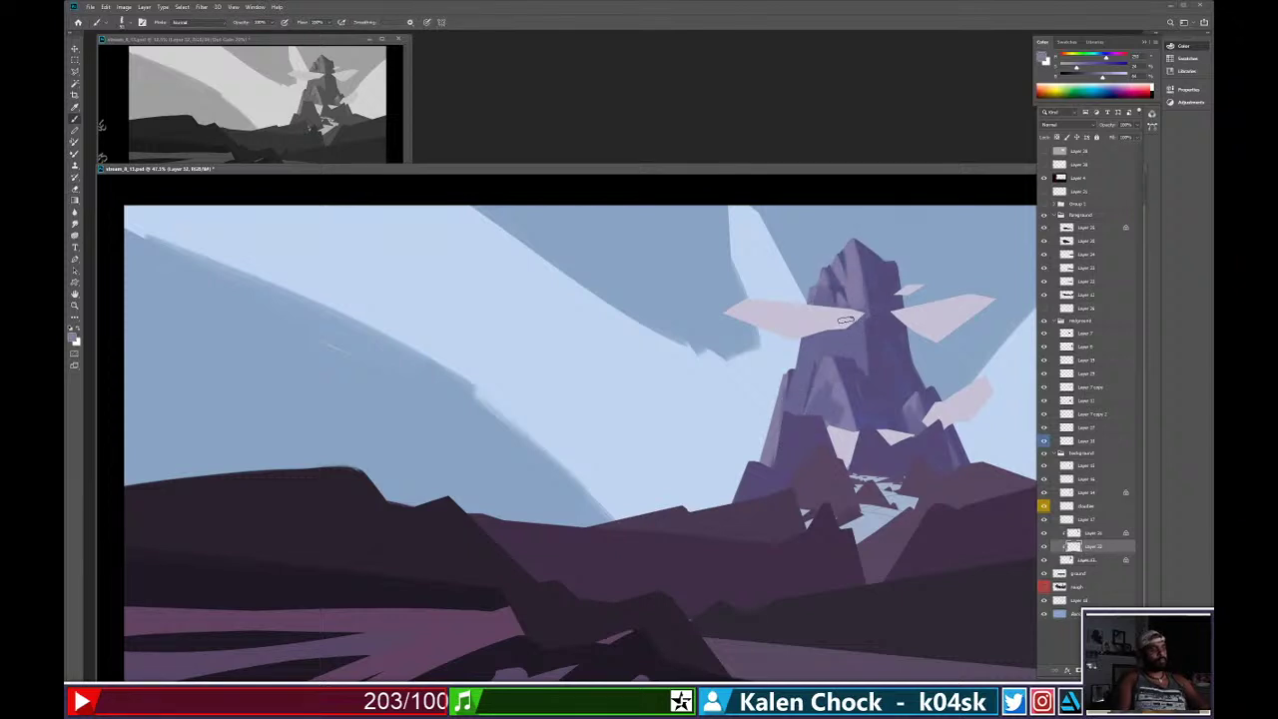
# Paint light vertical strokes down the tower's central lit face around the cloud tip.
pyautogui.press('e')
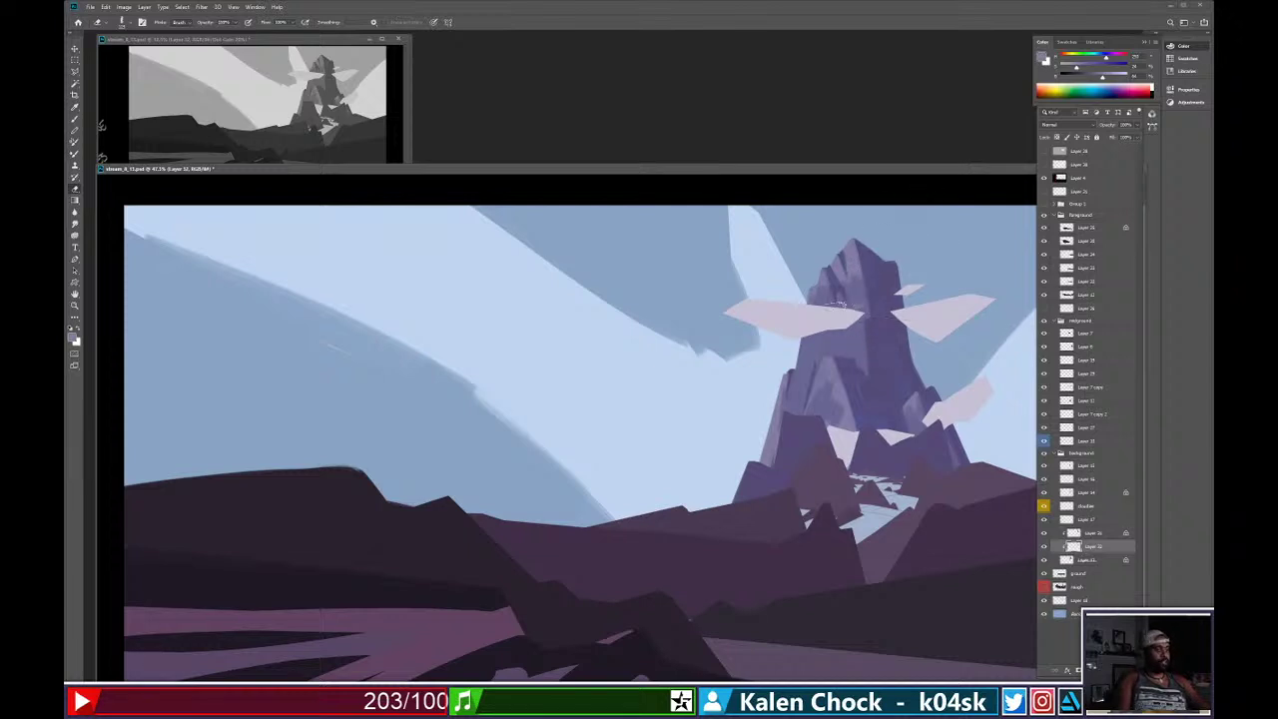
pyautogui.press('b')
pyautogui.moveTo(839, 304); pyautogui.dragTo(865, 361)
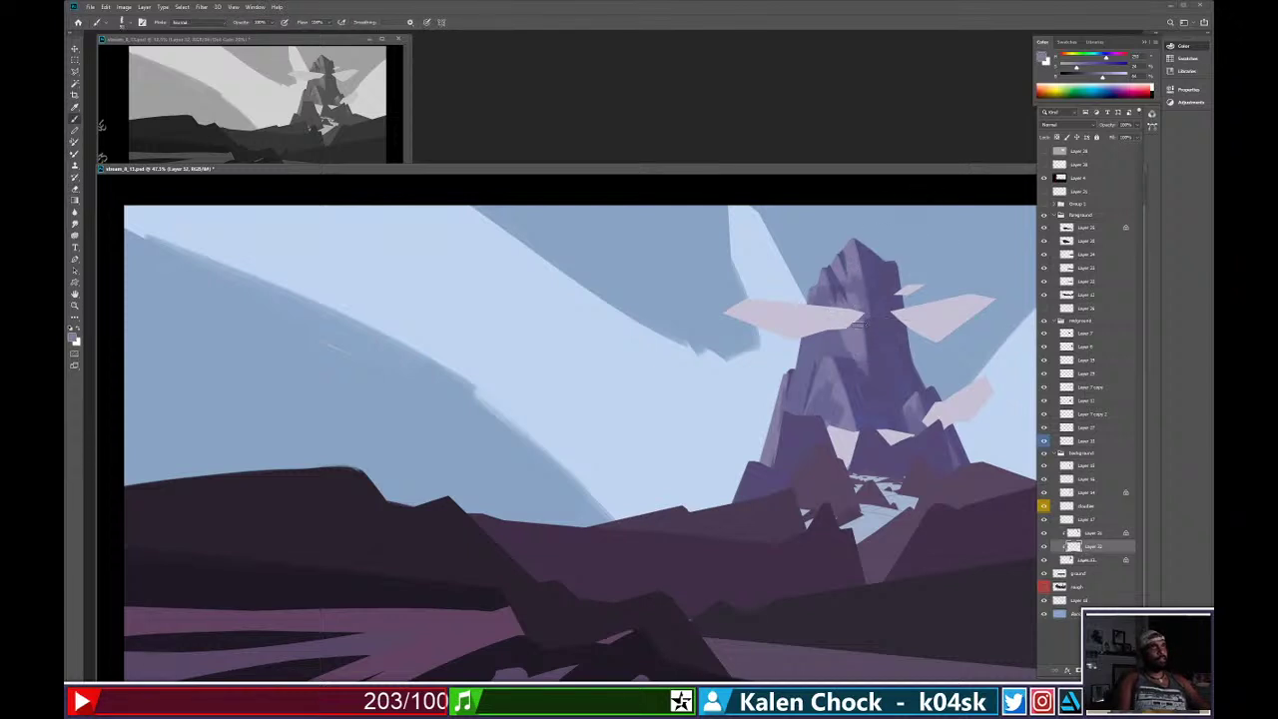
pyautogui.press('e')
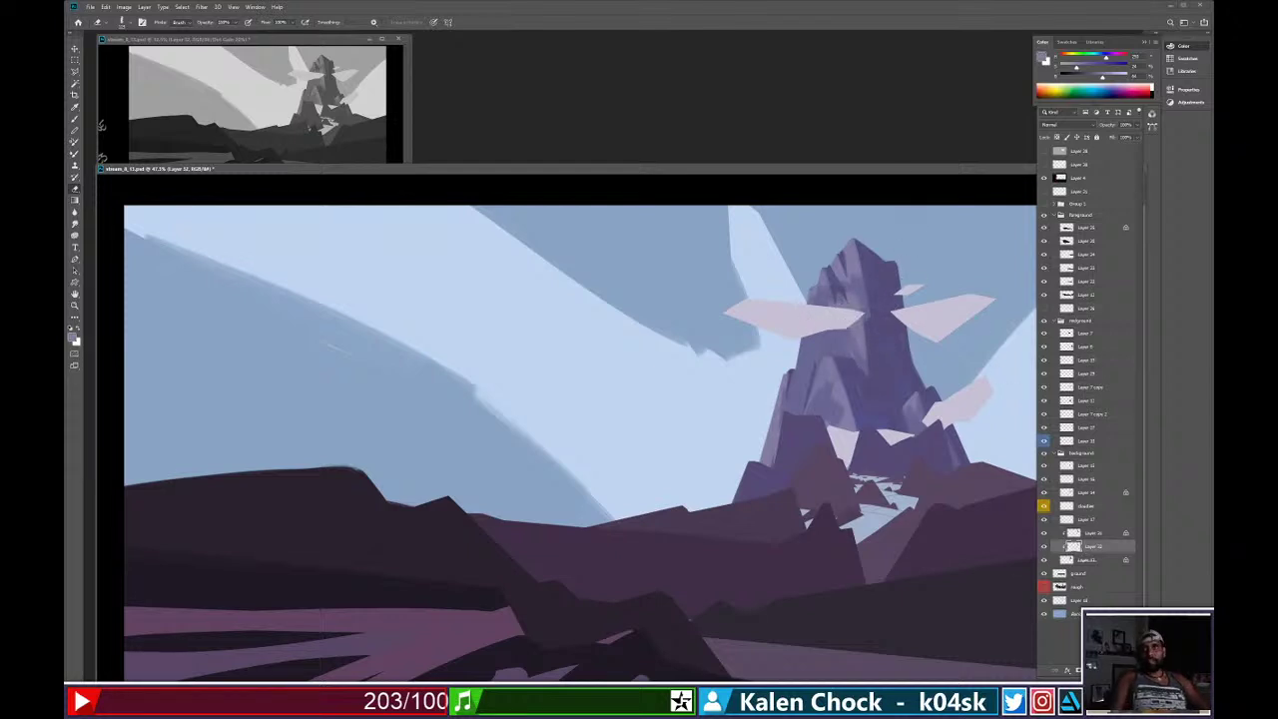
# Enable Color Dynamics for the brush, collapse the brush settings, and rework the lit face below the long cloud.
pyautogui.press('F5')
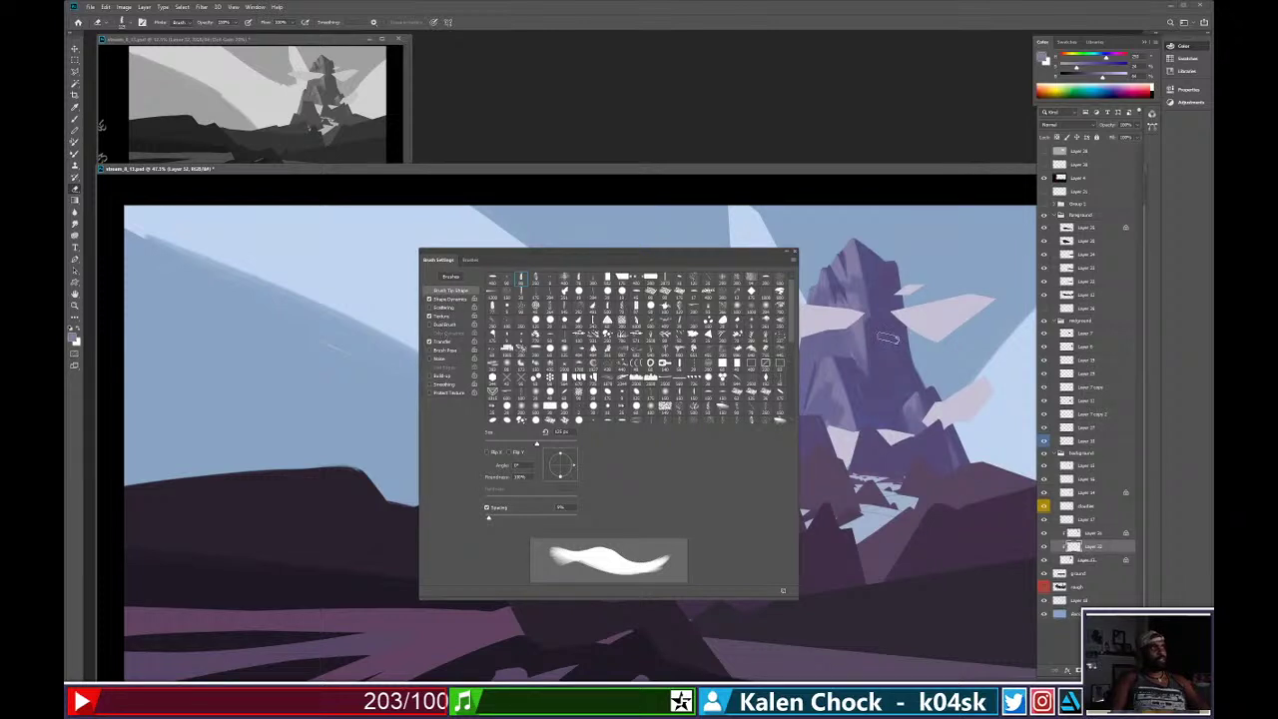
pyautogui.press('b')
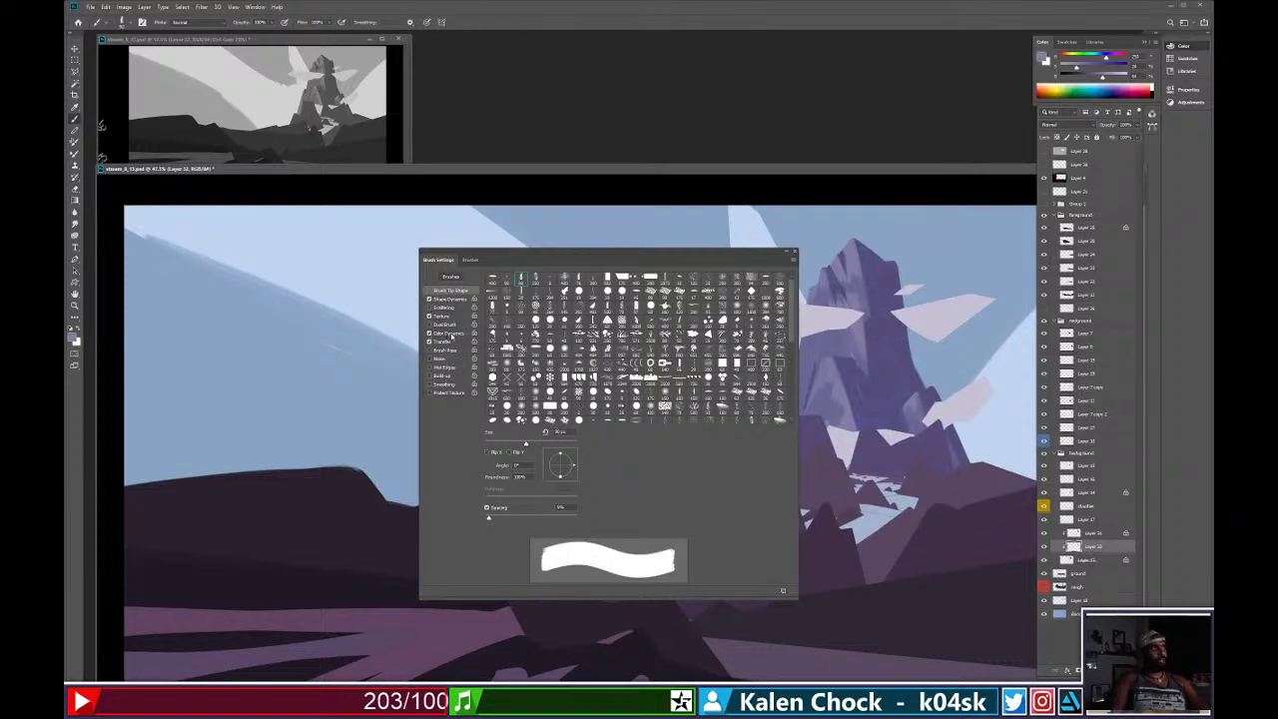
pyautogui.click(451, 336)
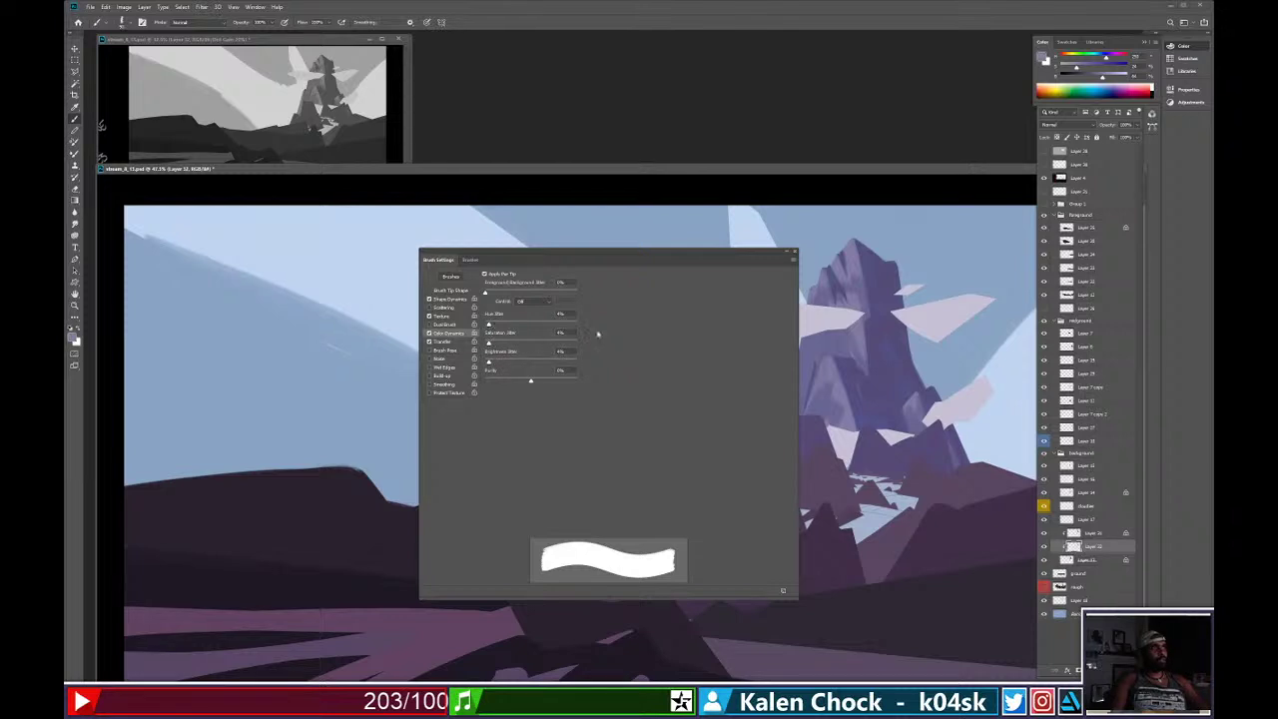
pyautogui.click(785, 253)
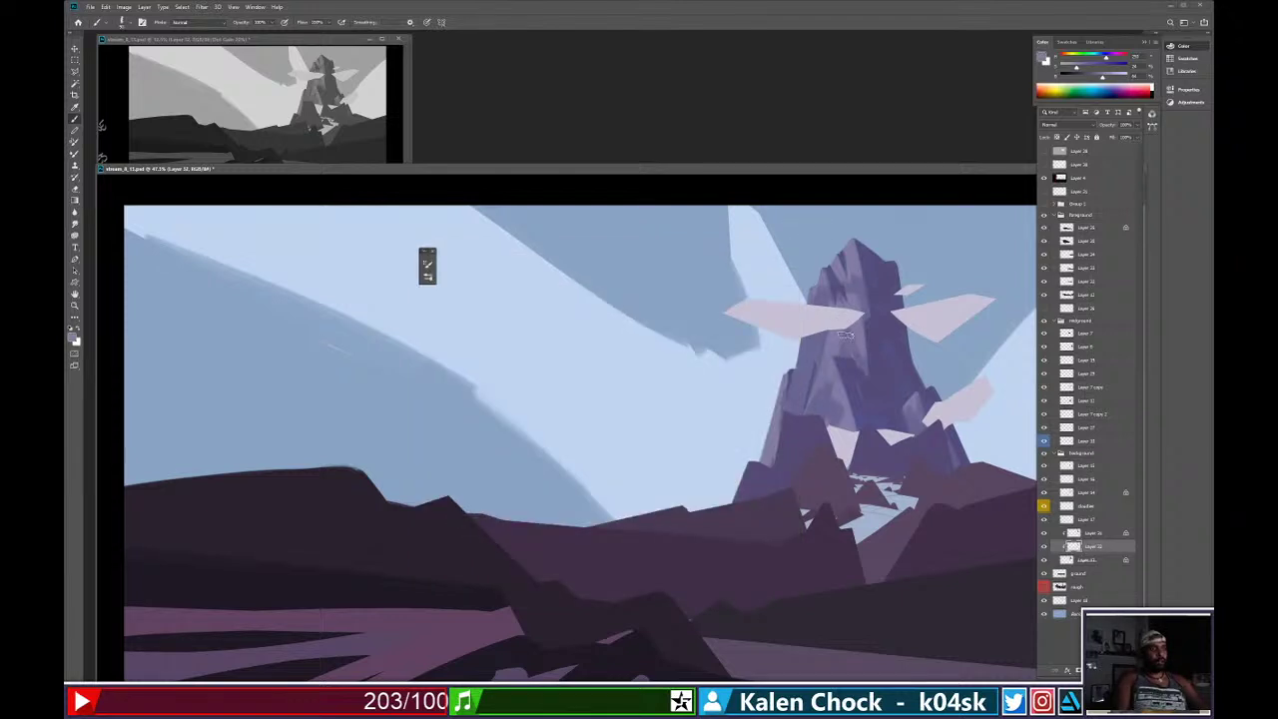
pyautogui.click(427, 265)
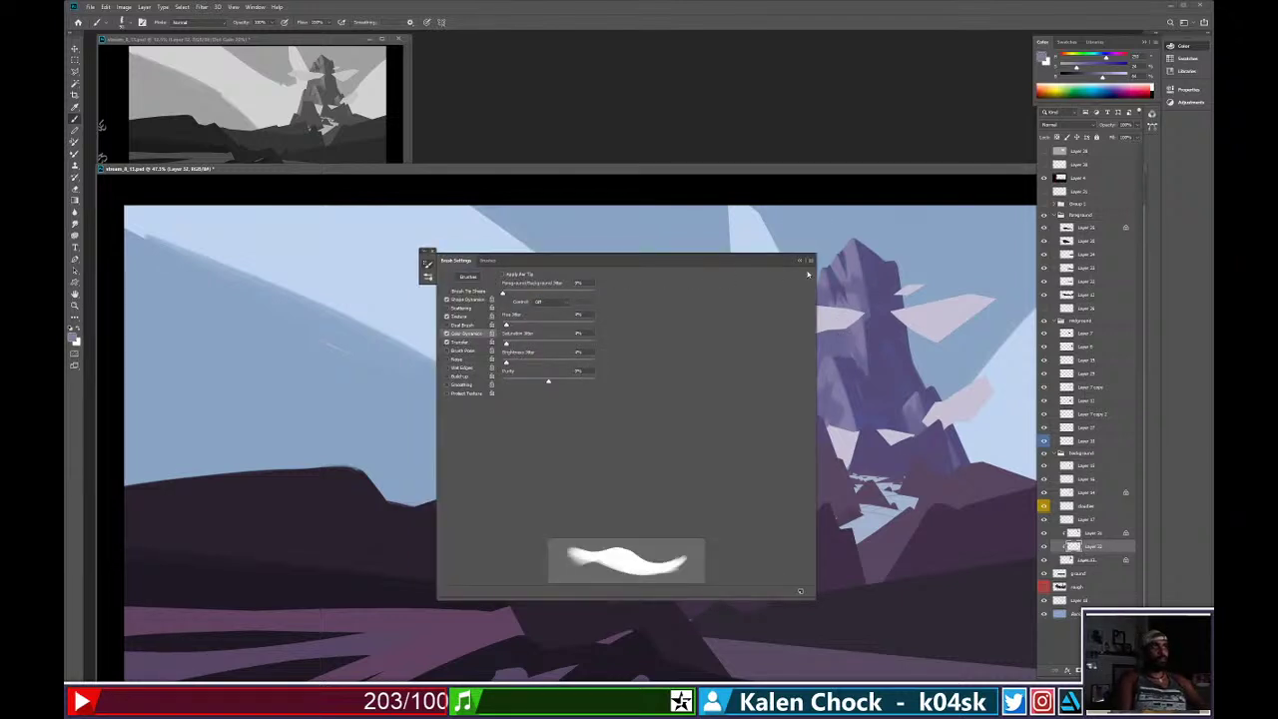
pyautogui.click(802, 260)
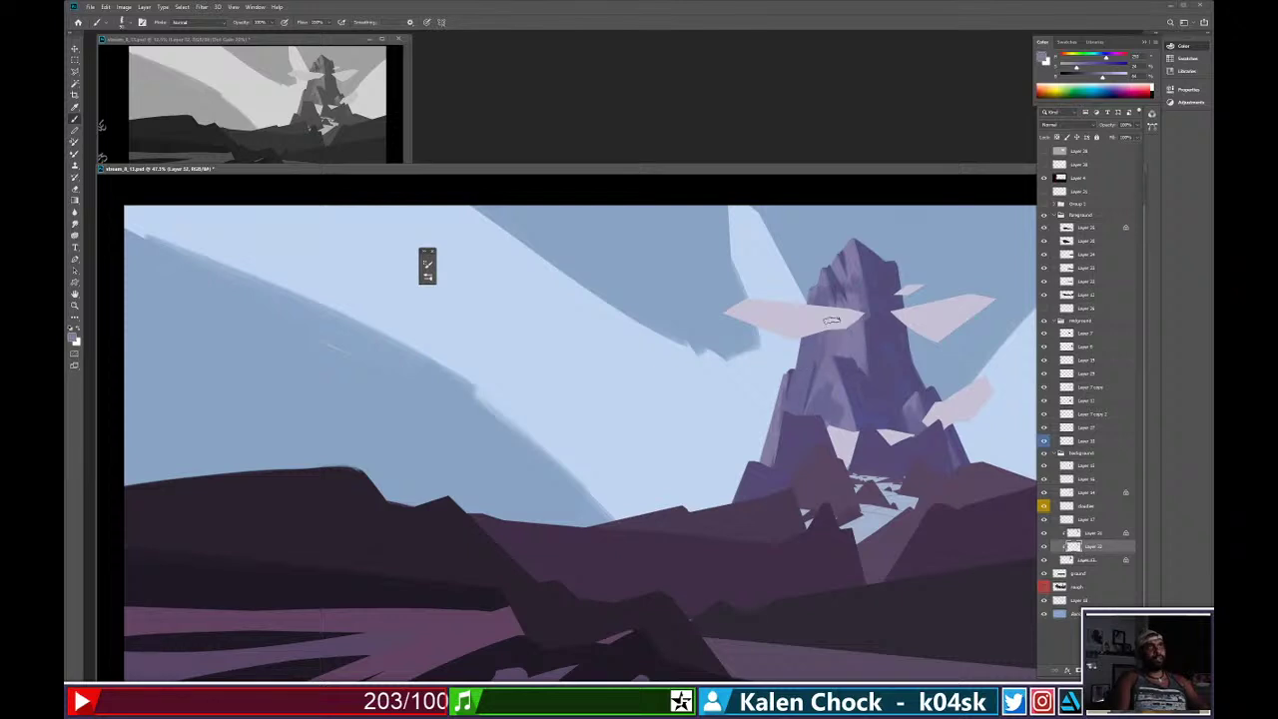
pyautogui.press('e')
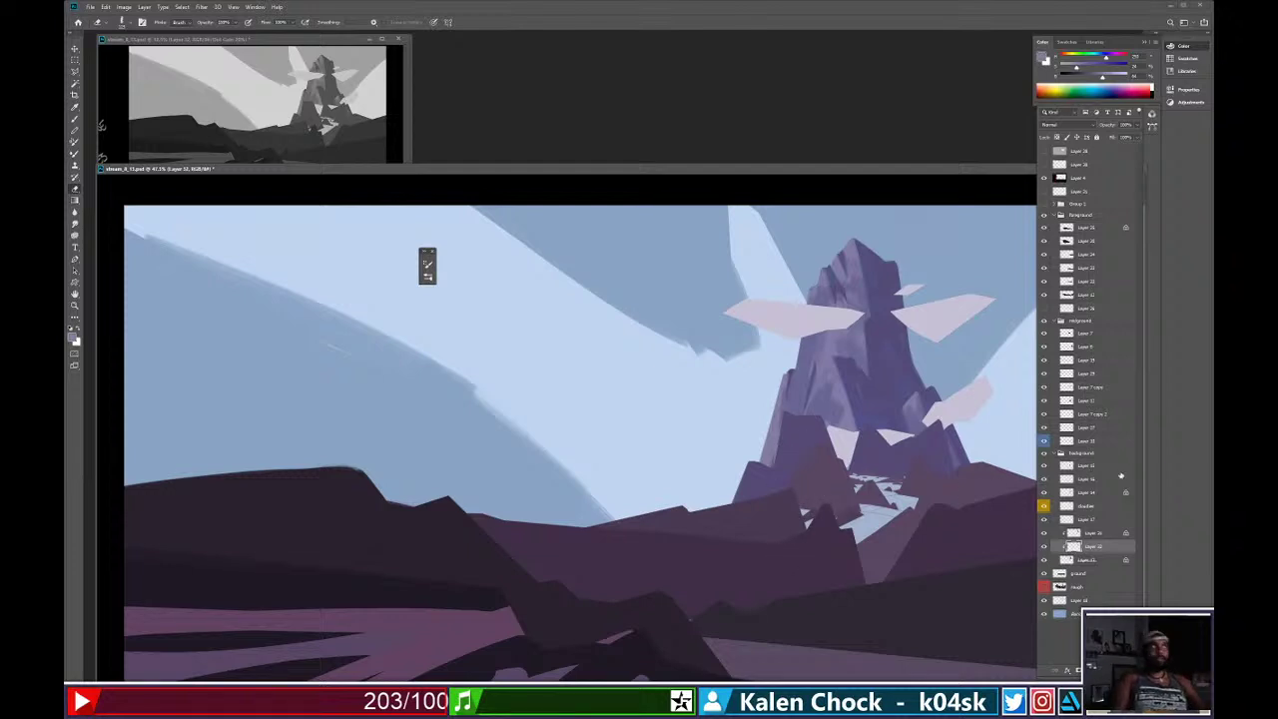
# Add a new layer above the tower's shadow layer and pick a pale lavender brush colour.
pyautogui.click(1089, 533)
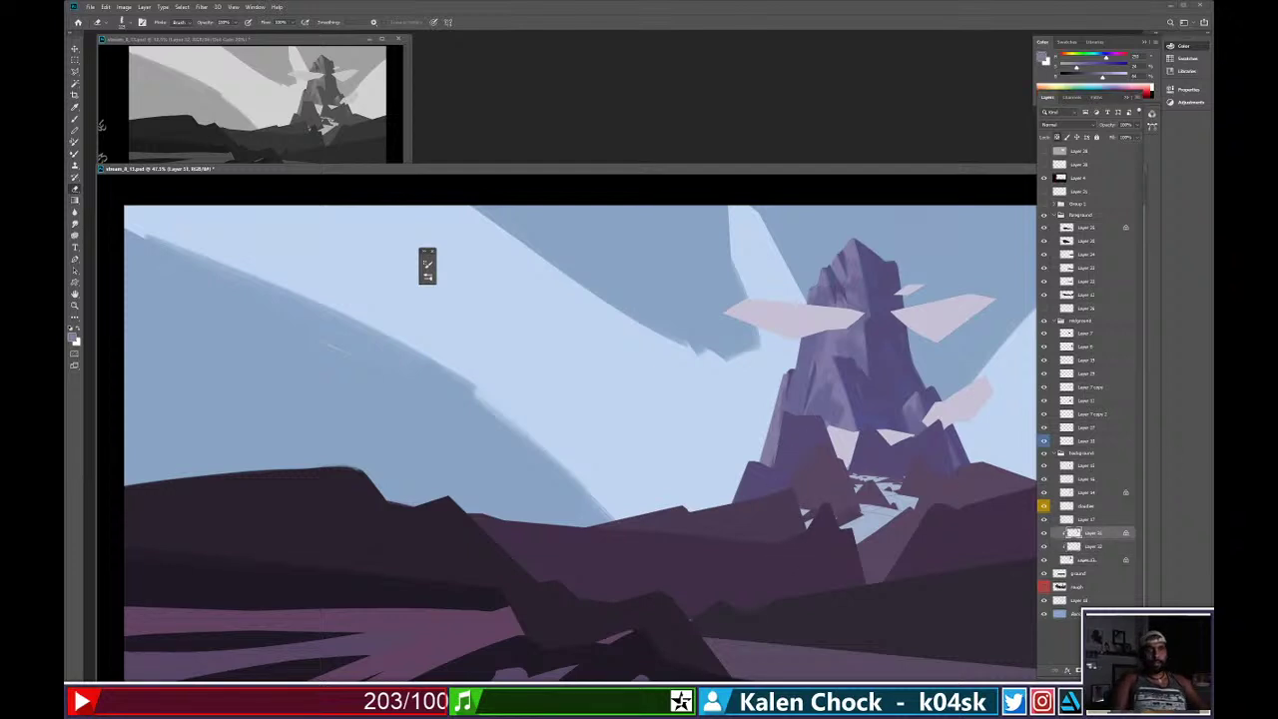
pyautogui.click(1114, 670)
pyautogui.press('b')
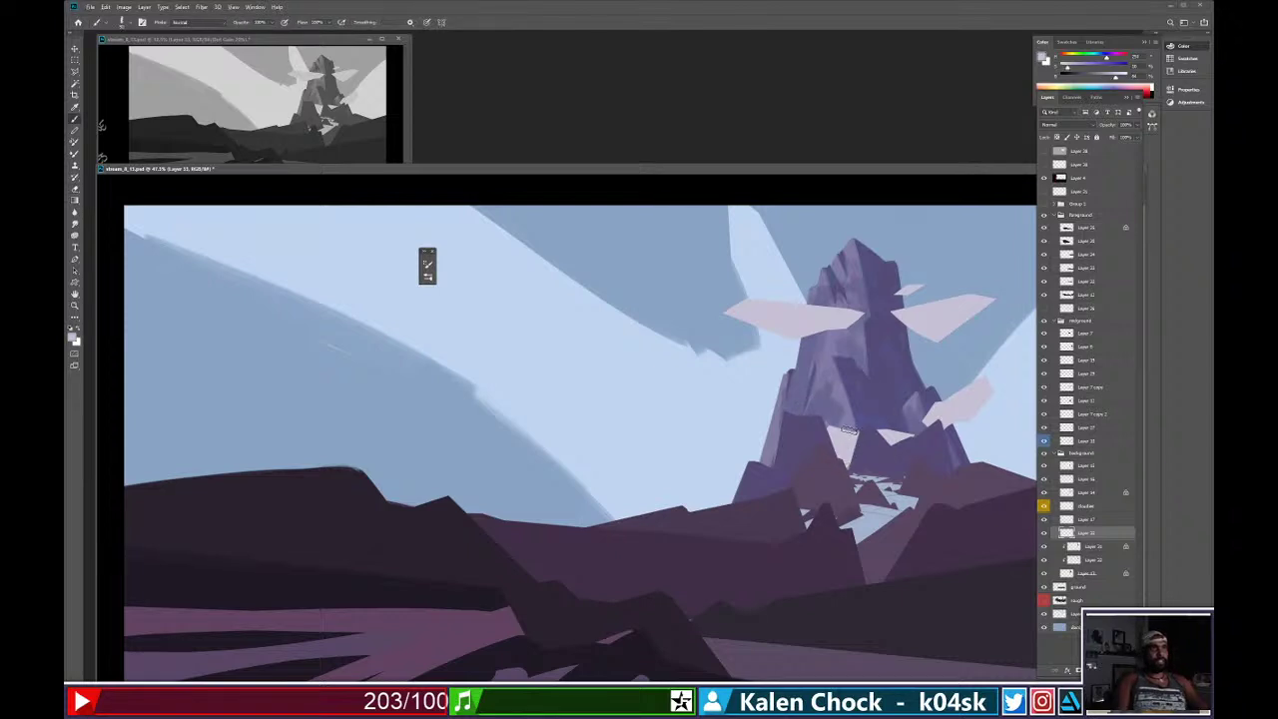
# Hide the layer holding the pale cloud shapes at the tower's base and clip the new layer to the tower.
pyautogui.press('v')
pyautogui.click(851, 445)
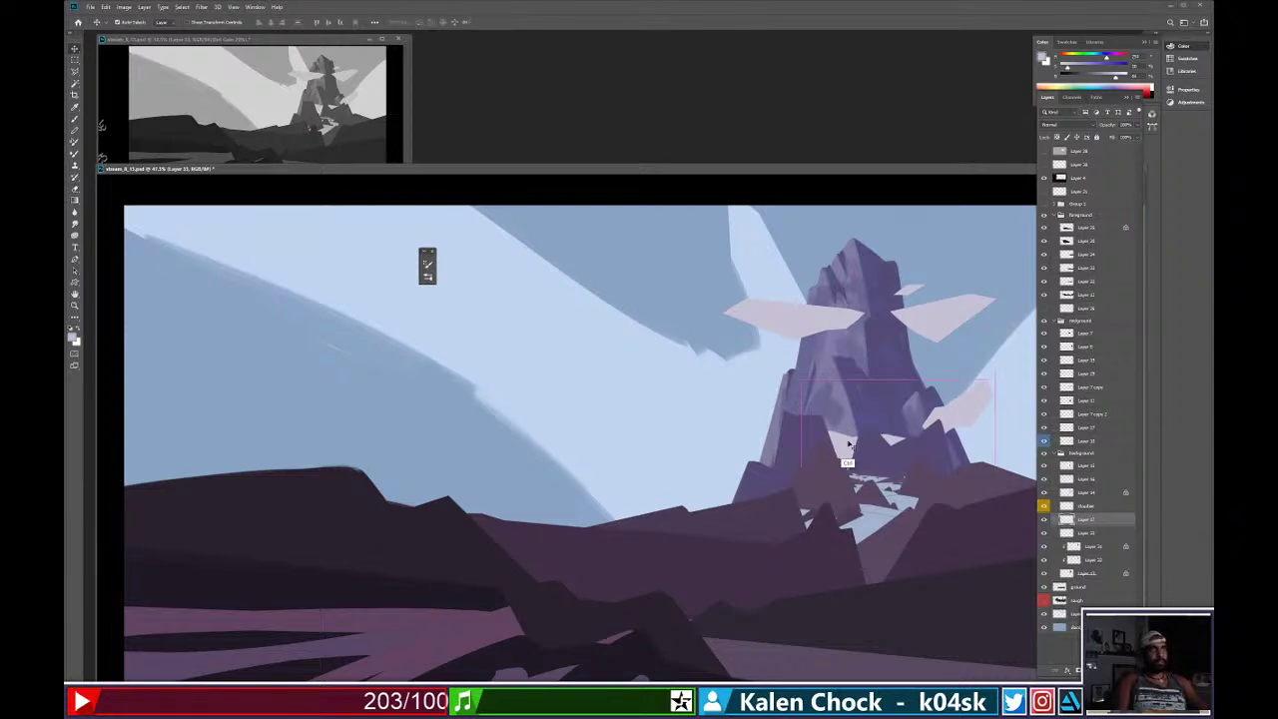
pyautogui.click(1045, 519)
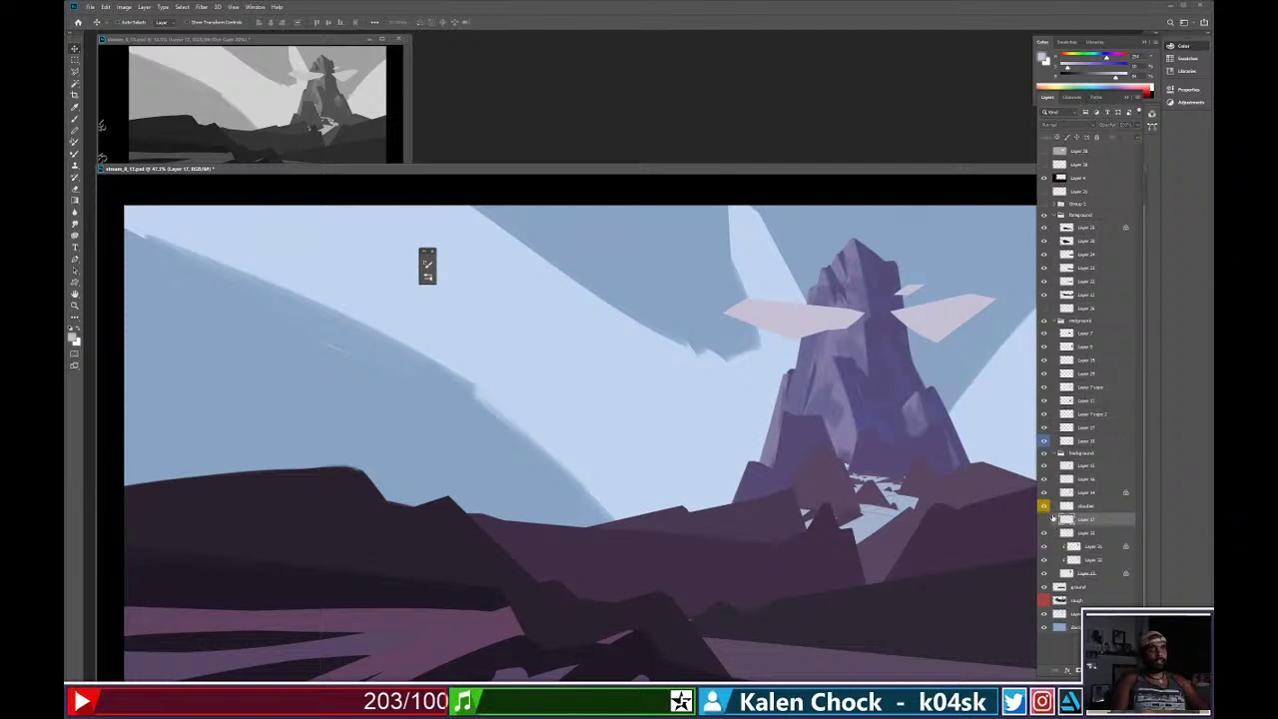
pyautogui.click(845, 402)
pyautogui.click(1099, 548)
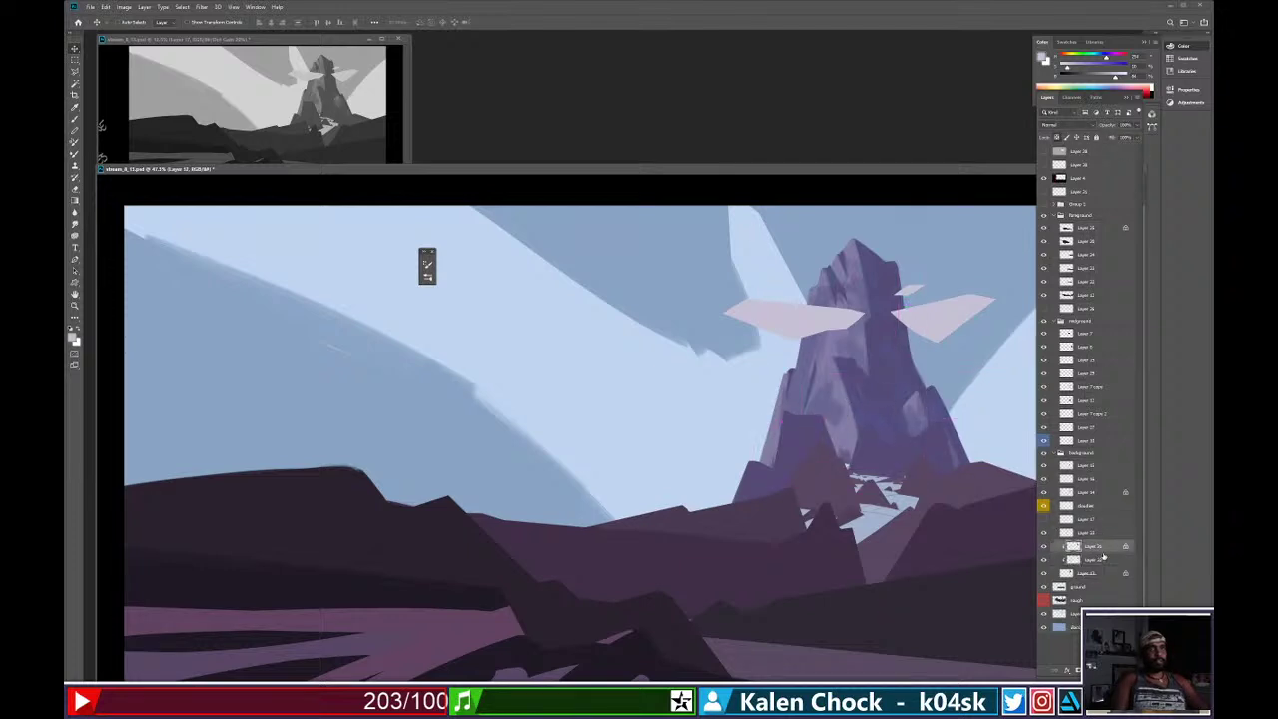
pyautogui.click(1100, 535)
pyautogui.press('b')
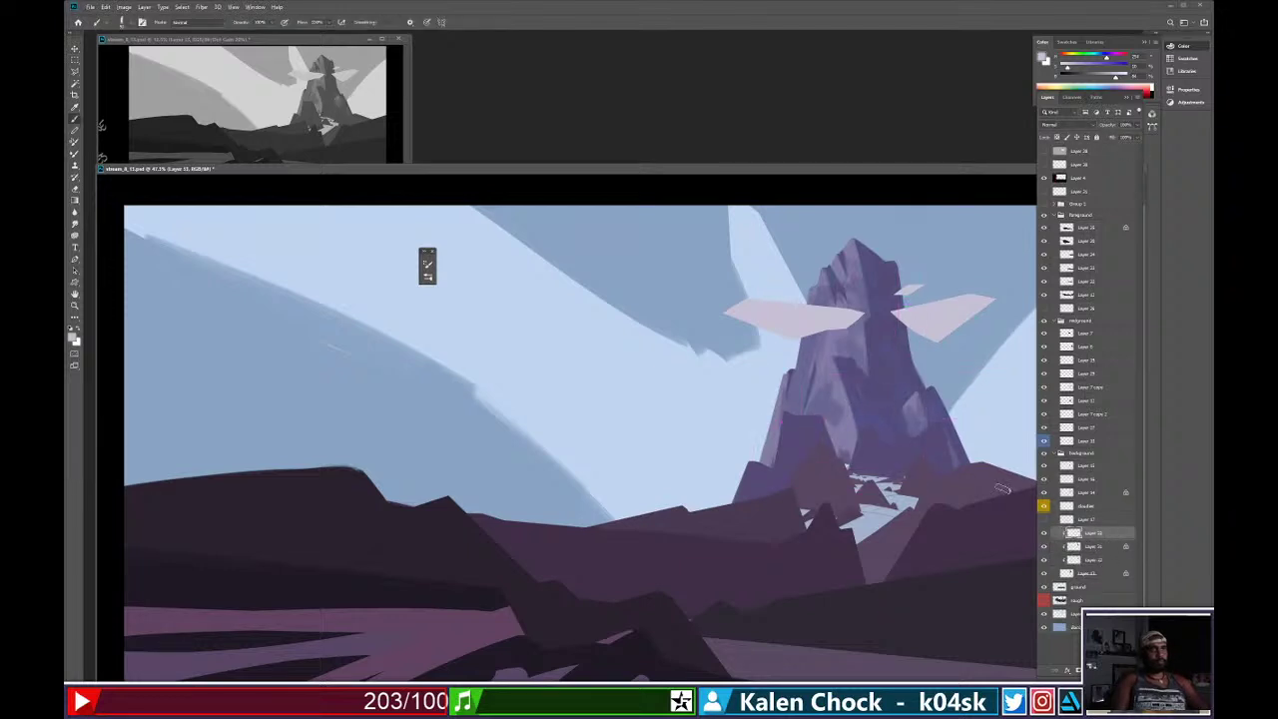
# Paint a pale lavender patch at the tower's lower centre, refining it with a colour sampled from the strokes.
pyautogui.moveTo(851, 420)
pyautogui.mouseDown()
pyautogui.moveTo(841, 452)
pyautogui.moveTo(892, 466)
pyautogui.mouseUp()
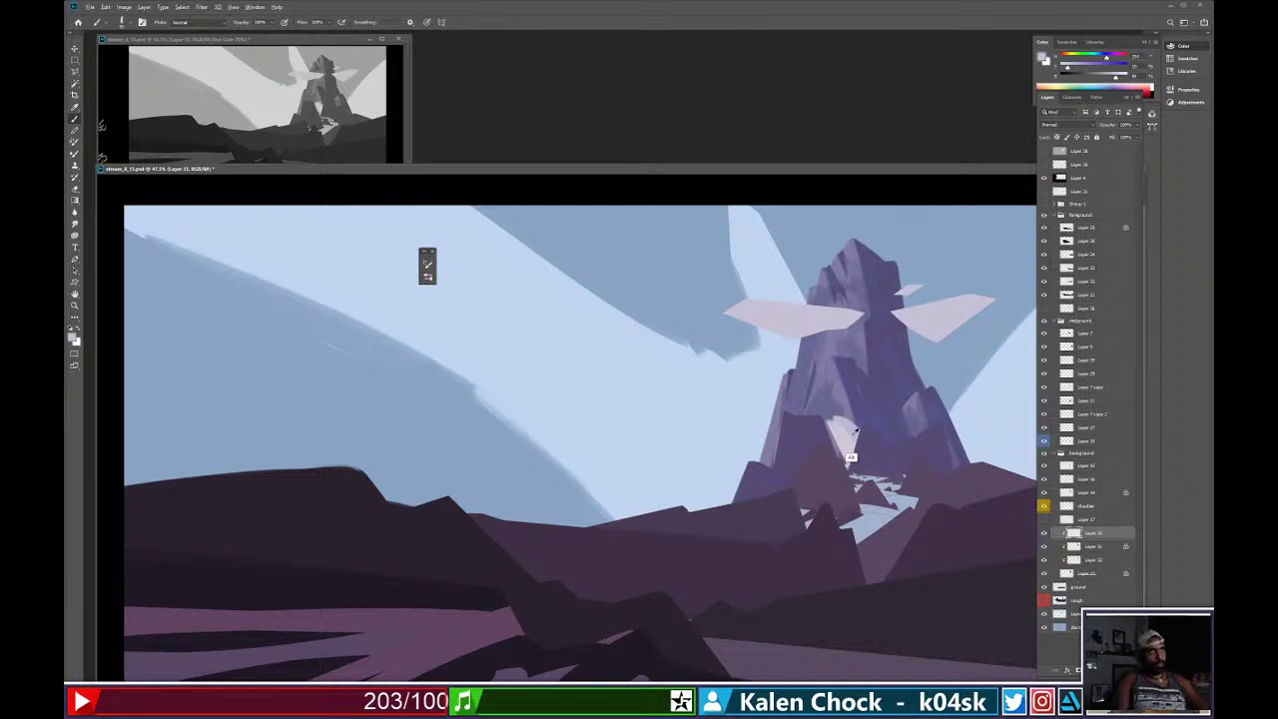
pyautogui.keyDown('alt'); pyautogui.click(855, 433); pyautogui.keyUp('alt')
pyautogui.moveTo(837, 421); pyautogui.dragTo(844, 455)
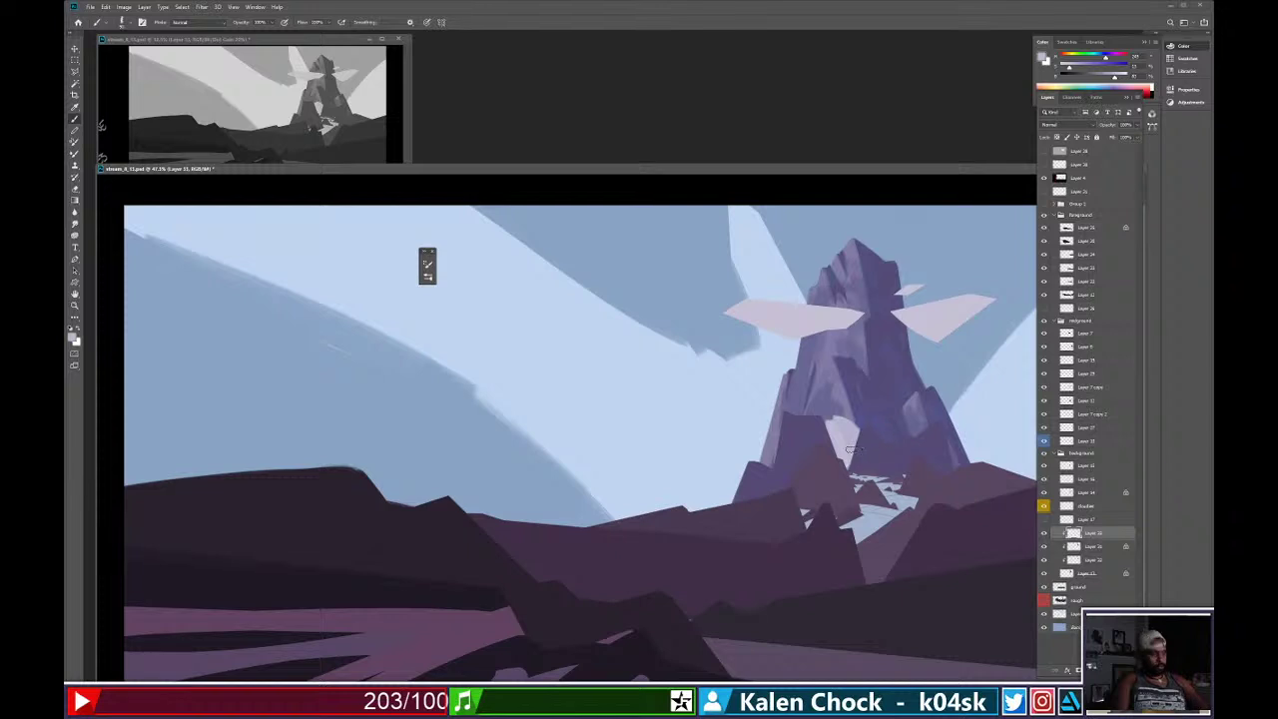
# With the brush's Color Dynamics off, paint pale lavender patches on the tower's lower right slope and lower left base, trimming them with the Eraser.
pyautogui.press('F5')
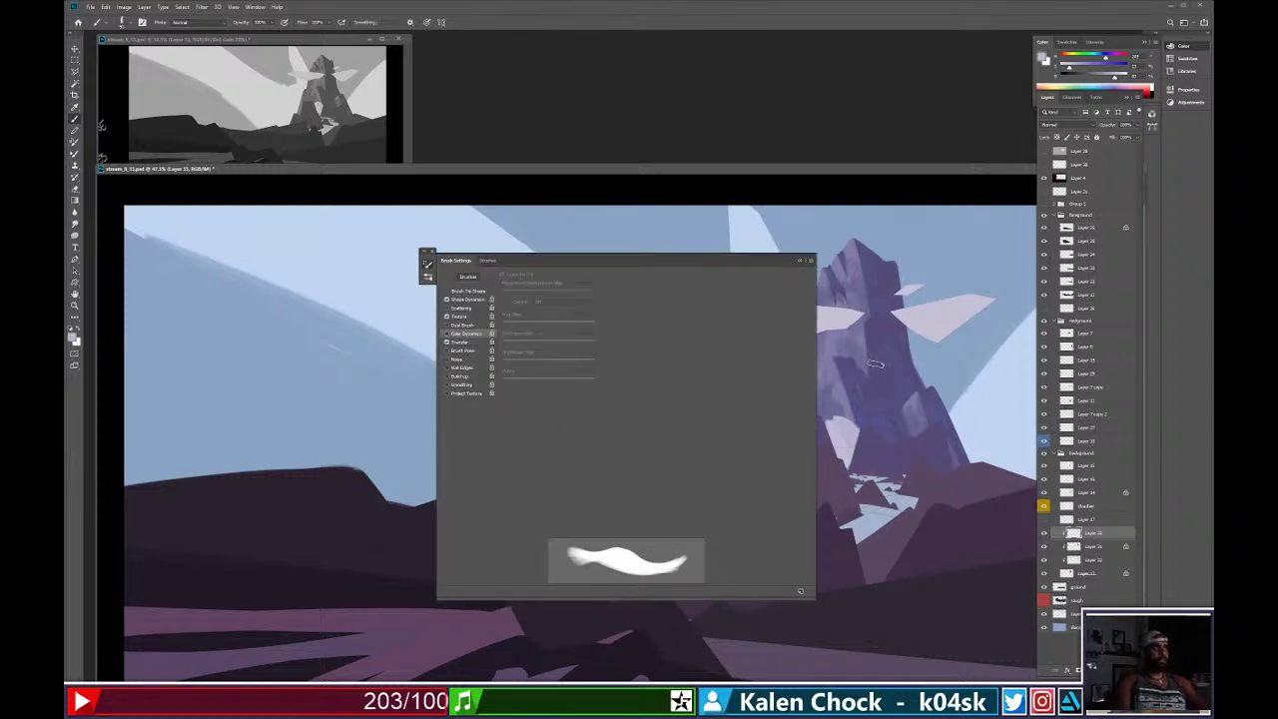
pyautogui.click(799, 261)
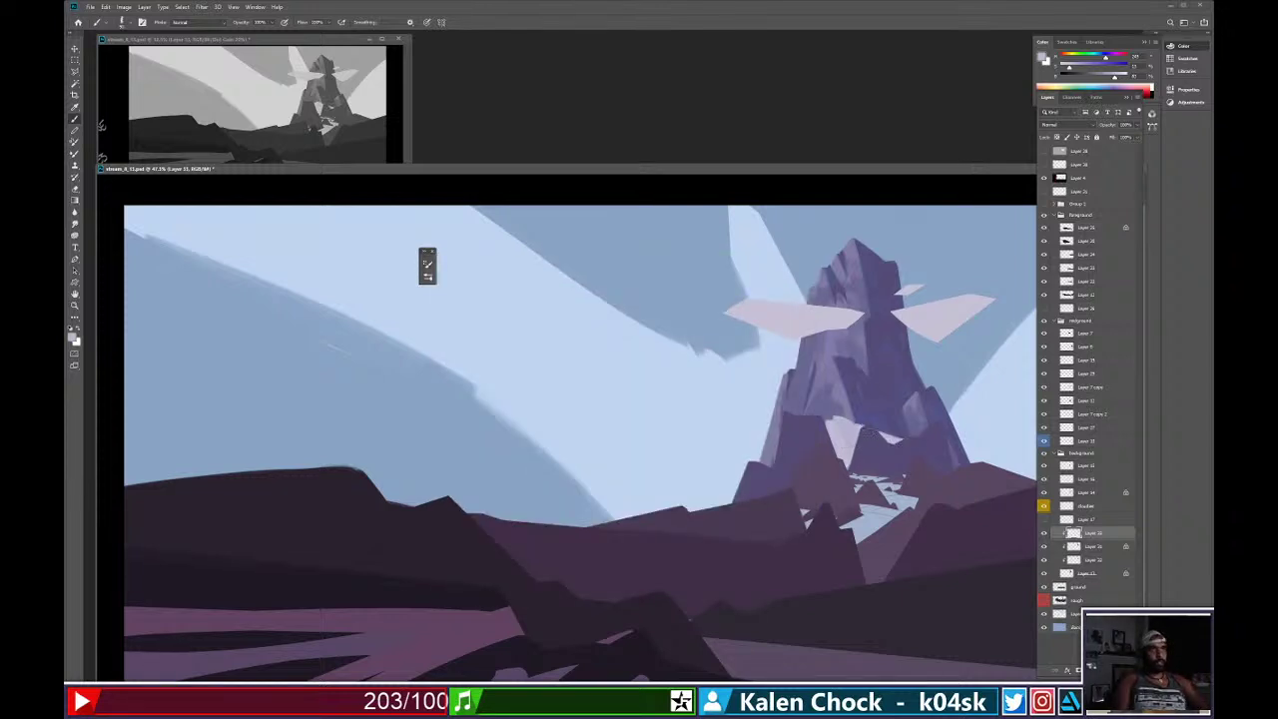
pyautogui.moveTo(945, 429); pyautogui.dragTo(962, 471)
pyautogui.press('e')
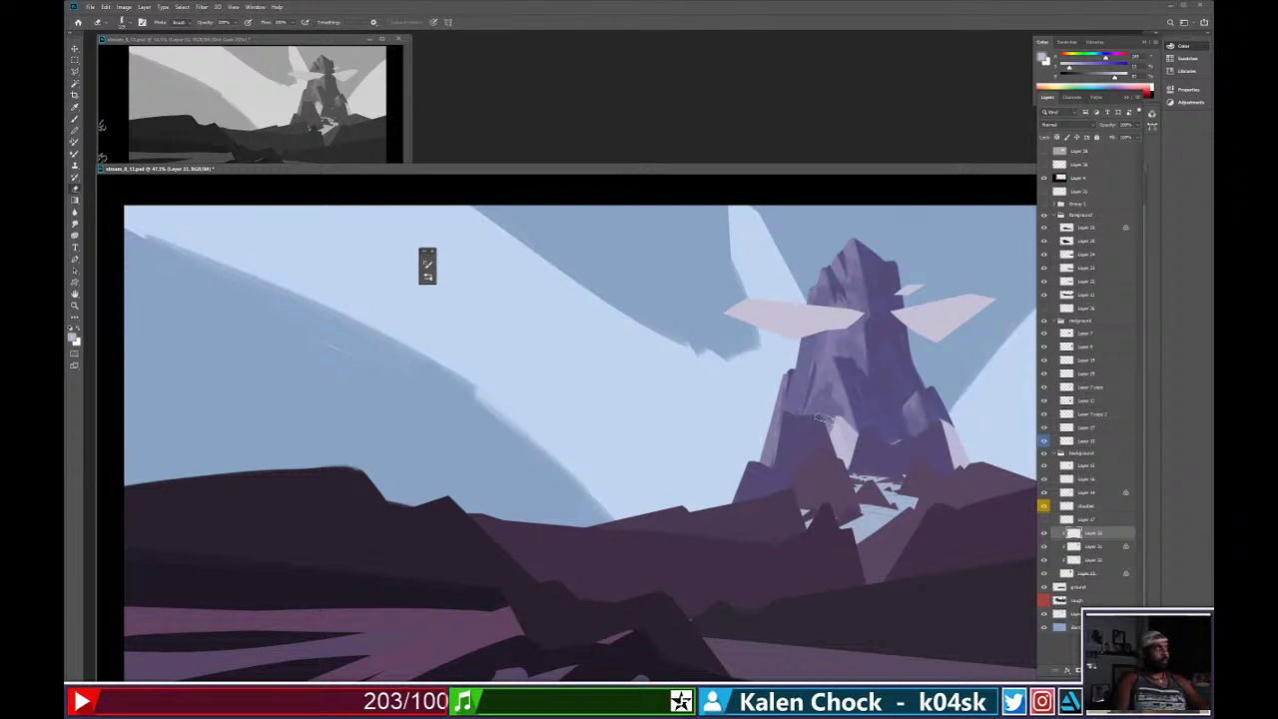
pyautogui.press('b')
pyautogui.moveTo(815, 436)
pyautogui.mouseDown()
pyautogui.moveTo(756, 483)
pyautogui.moveTo(812, 388)
pyautogui.moveTo(790, 451)
pyautogui.moveTo(802, 405)
pyautogui.moveTo(790, 395)
pyautogui.moveTo(819, 352)
pyautogui.moveTo(810, 423)
pyautogui.moveTo(817, 407)
pyautogui.moveTo(825, 440)
pyautogui.mouseUp()
pyautogui.press('e')
pyautogui.moveTo(831, 382); pyautogui.dragTo(839, 439)
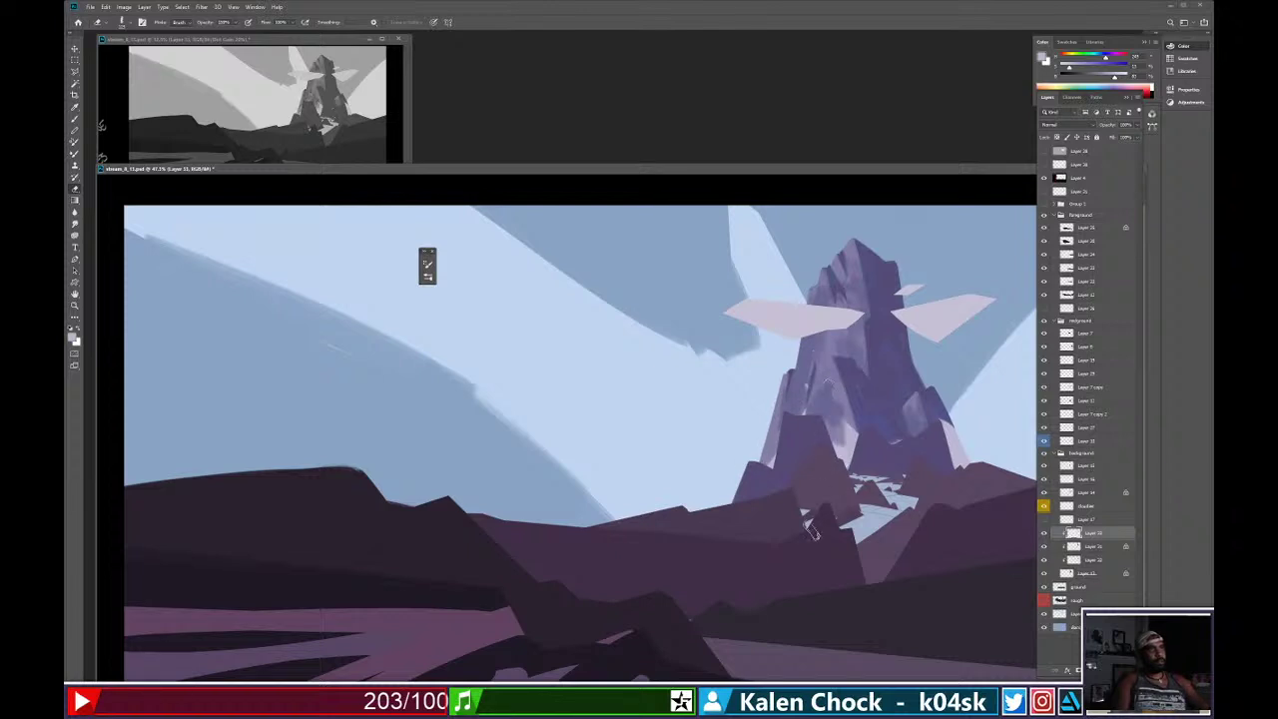
# Paint a pale lavender lit facet on the tower's middle right face and carve its edges with the Eraser.
pyautogui.press('b')
pyautogui.moveTo(859, 362)
pyautogui.mouseDown()
pyautogui.moveTo(889, 355)
pyautogui.moveTo(883, 368)
pyautogui.moveTo(874, 332)
pyautogui.moveTo(889, 361)
pyautogui.moveTo(908, 358)
pyautogui.moveTo(921, 395)
pyautogui.mouseUp()
pyautogui.hotkey('ctrl', 'z')
pyautogui.press('e')
pyautogui.moveTo(869, 360)
pyautogui.mouseDown()
pyautogui.moveTo(887, 421)
pyautogui.moveTo(890, 388)
pyautogui.moveTo(919, 419)
pyautogui.moveTo(870, 300)
pyautogui.moveTo(883, 369)
pyautogui.moveTo(855, 333)
pyautogui.moveTo(877, 327)
pyautogui.moveTo(860, 340)
pyautogui.moveTo(873, 358)
pyautogui.moveTo(862, 317)
pyautogui.moveTo(885, 363)
pyautogui.moveTo(949, 393)
pyautogui.moveTo(890, 385)
pyautogui.moveTo(926, 403)
pyautogui.mouseUp()
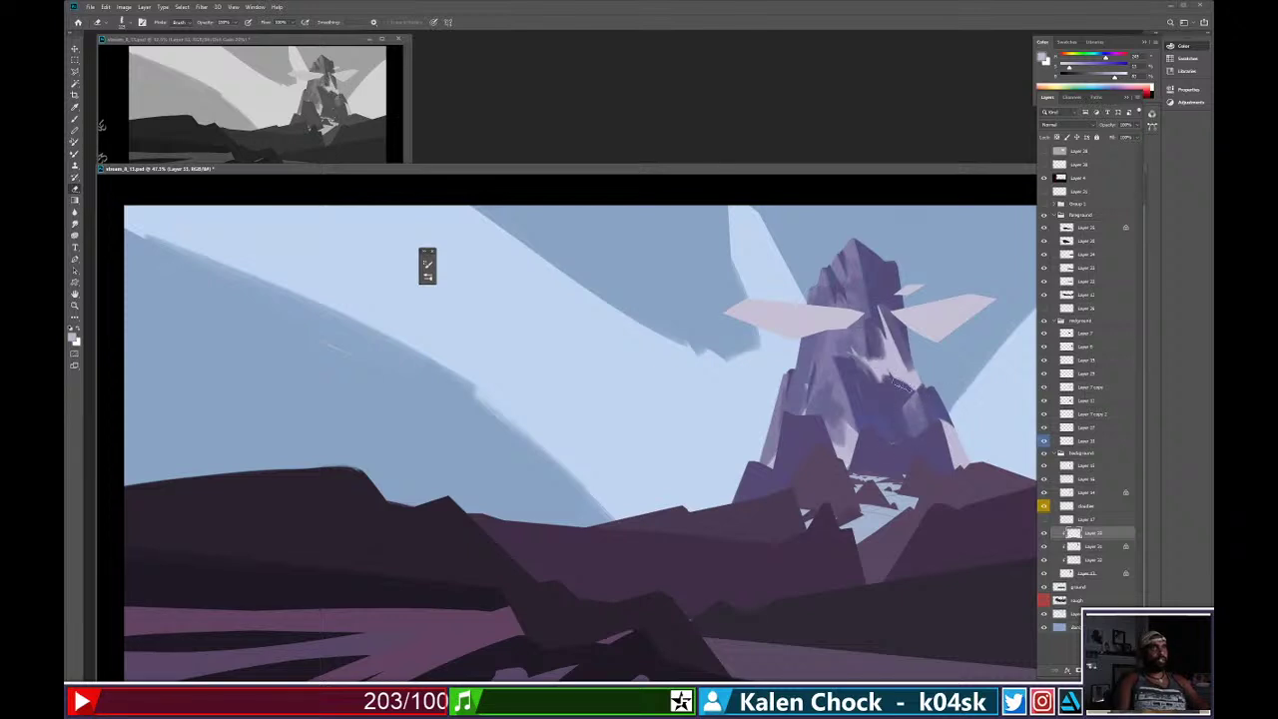
# Paint a pale lavender patch on the tower's left shoulder below the long cloud and erase it into angular facets.
pyautogui.press('b')
pyautogui.moveTo(804, 333)
pyautogui.mouseDown()
pyautogui.moveTo(791, 366)
pyautogui.moveTo(810, 348)
pyautogui.moveTo(805, 368)
pyautogui.moveTo(808, 331)
pyautogui.moveTo(803, 372)
pyautogui.moveTo(824, 338)
pyautogui.moveTo(816, 326)
pyautogui.moveTo(809, 345)
pyautogui.moveTo(857, 311)
pyautogui.moveTo(799, 408)
pyautogui.mouseUp()
pyautogui.press('e')
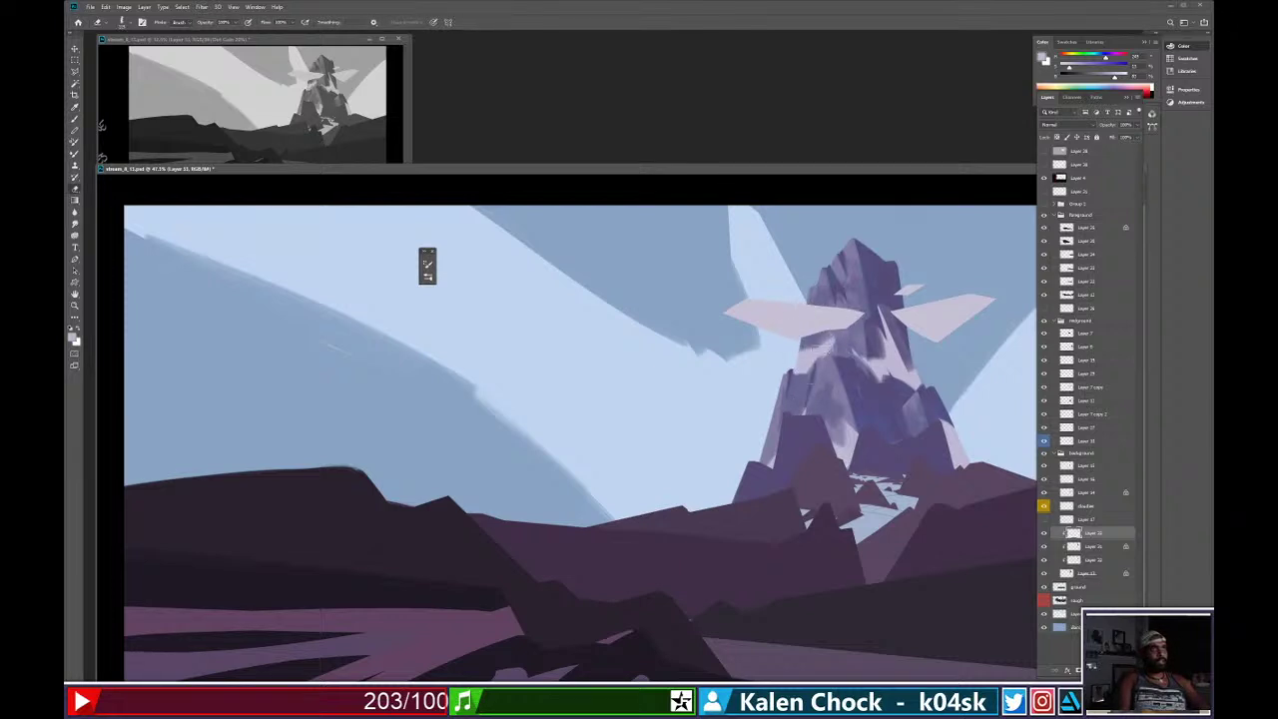
pyautogui.moveTo(819, 347)
pyautogui.mouseDown()
pyautogui.moveTo(801, 345)
pyautogui.moveTo(799, 379)
pyautogui.moveTo(835, 337)
pyautogui.moveTo(805, 348)
pyautogui.moveTo(804, 404)
pyautogui.moveTo(791, 407)
pyautogui.moveTo(827, 381)
pyautogui.moveTo(855, 332)
pyautogui.moveTo(904, 334)
pyautogui.moveTo(924, 361)
pyautogui.mouseUp()
pyautogui.press('b')
pyautogui.press('e')
pyautogui.press('e')
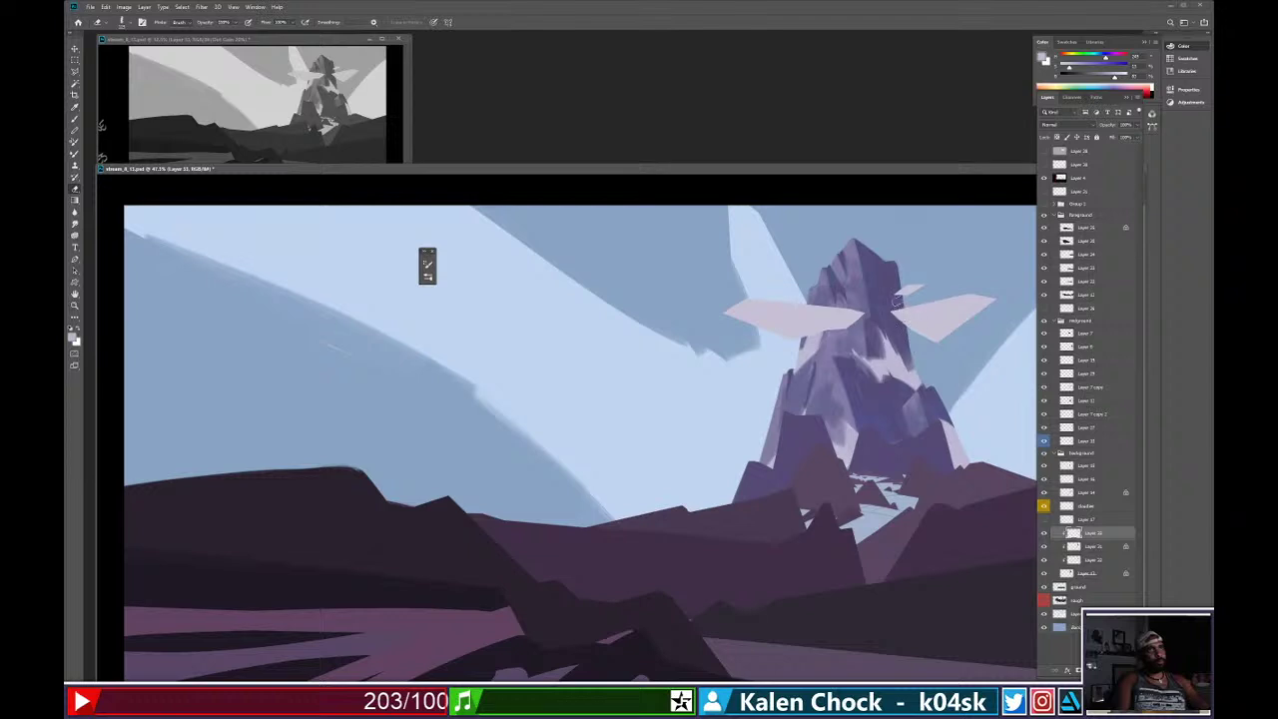
# Try a pale lavender highlight down the right side of the summit and erase it.
pyautogui.press('b')
pyautogui.moveTo(887, 266)
pyautogui.mouseDown()
pyautogui.moveTo(916, 361)
pyautogui.moveTo(907, 345)
pyautogui.mouseUp()
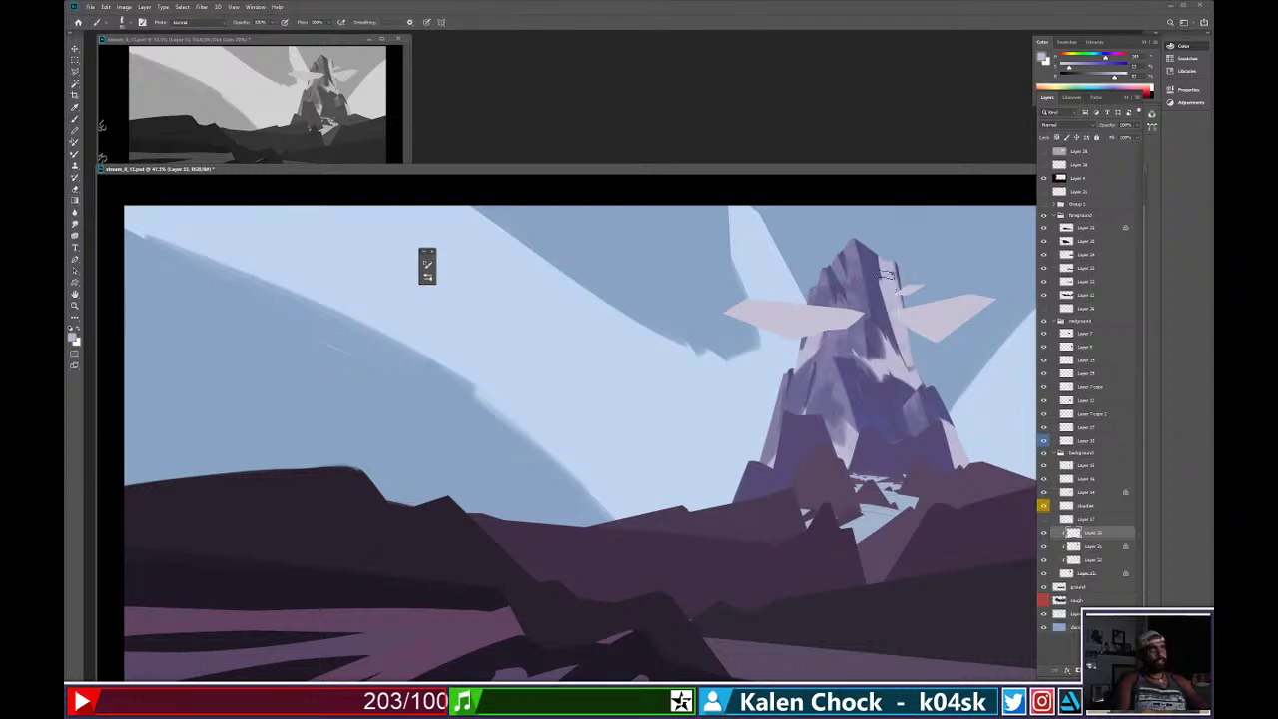
pyautogui.press('e')
pyautogui.moveTo(885, 261)
pyautogui.mouseDown()
pyautogui.moveTo(906, 325)
pyautogui.moveTo(939, 350)
pyautogui.mouseUp()
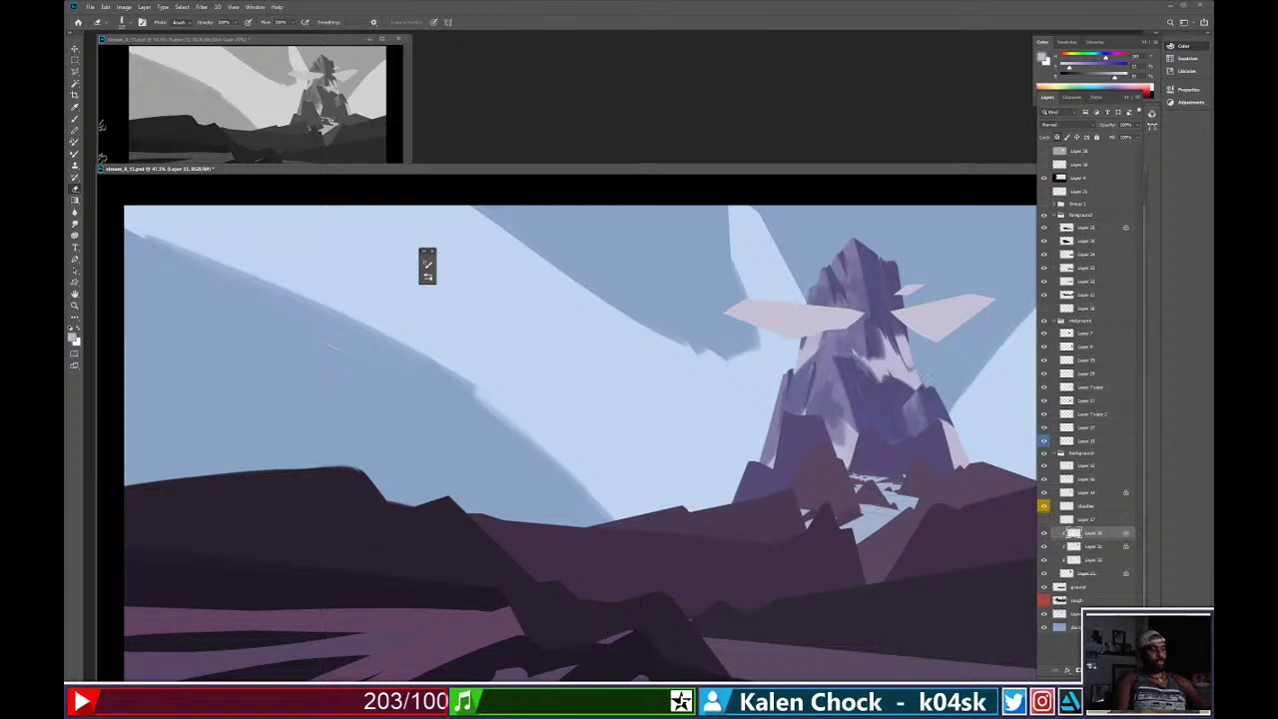
# Set the brush to a more saturated violet with hue 243, saturation 30% and brightness 85%.
pyautogui.press('b')
pyautogui.keyDown('alt'); pyautogui.click(895, 367); pyautogui.keyUp('alt')
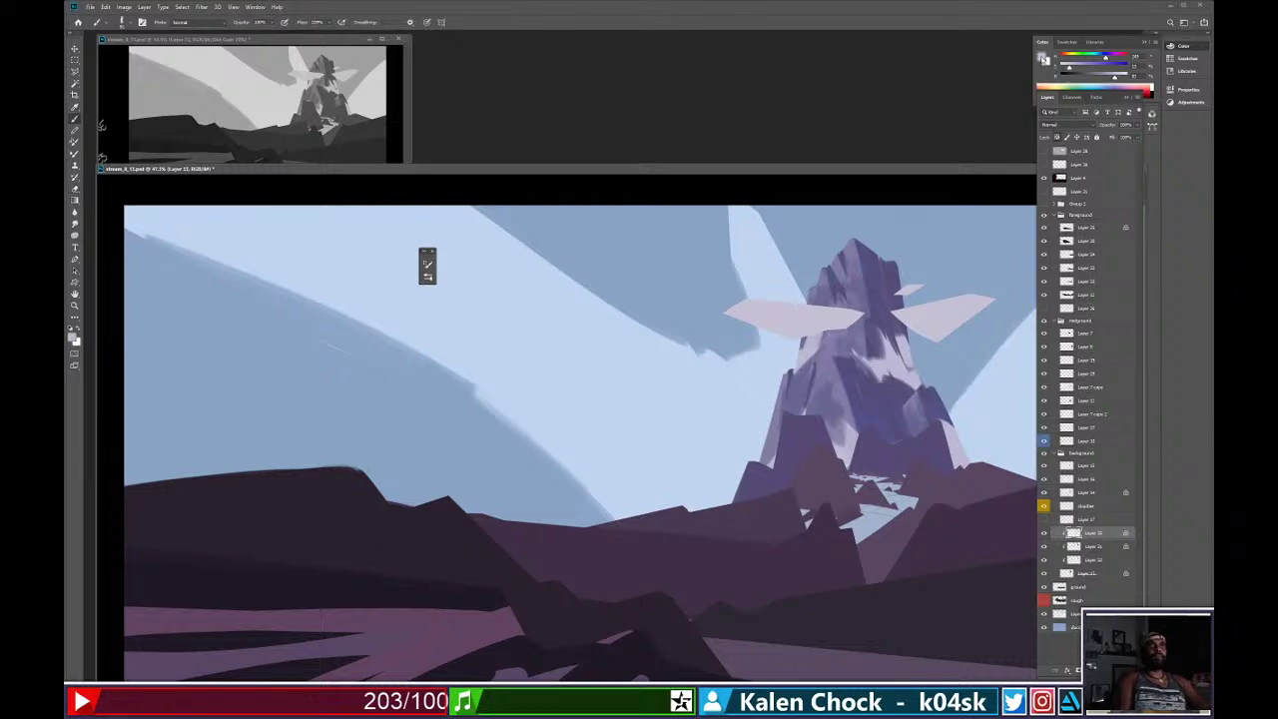
pyautogui.click(1044, 60)
pyautogui.moveTo(938, 472); pyautogui.dragTo(927, 484)
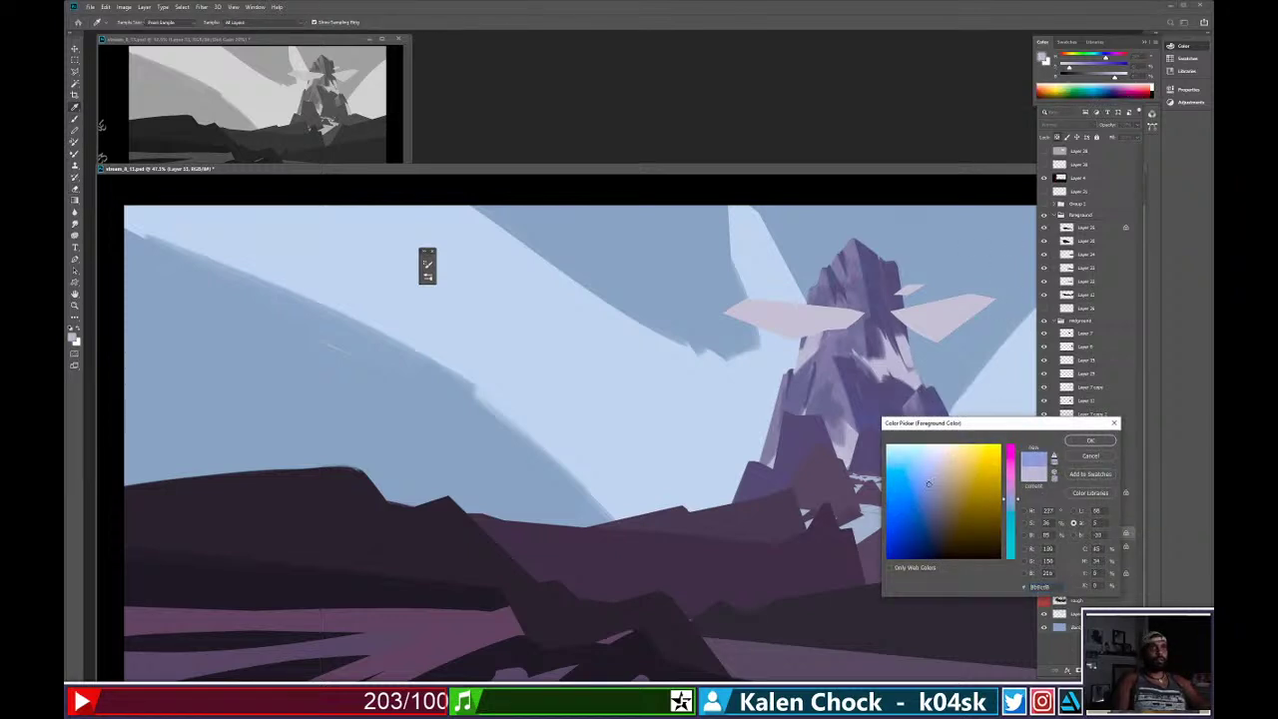
pyautogui.moveTo(1009, 499); pyautogui.dragTo(1008, 495)
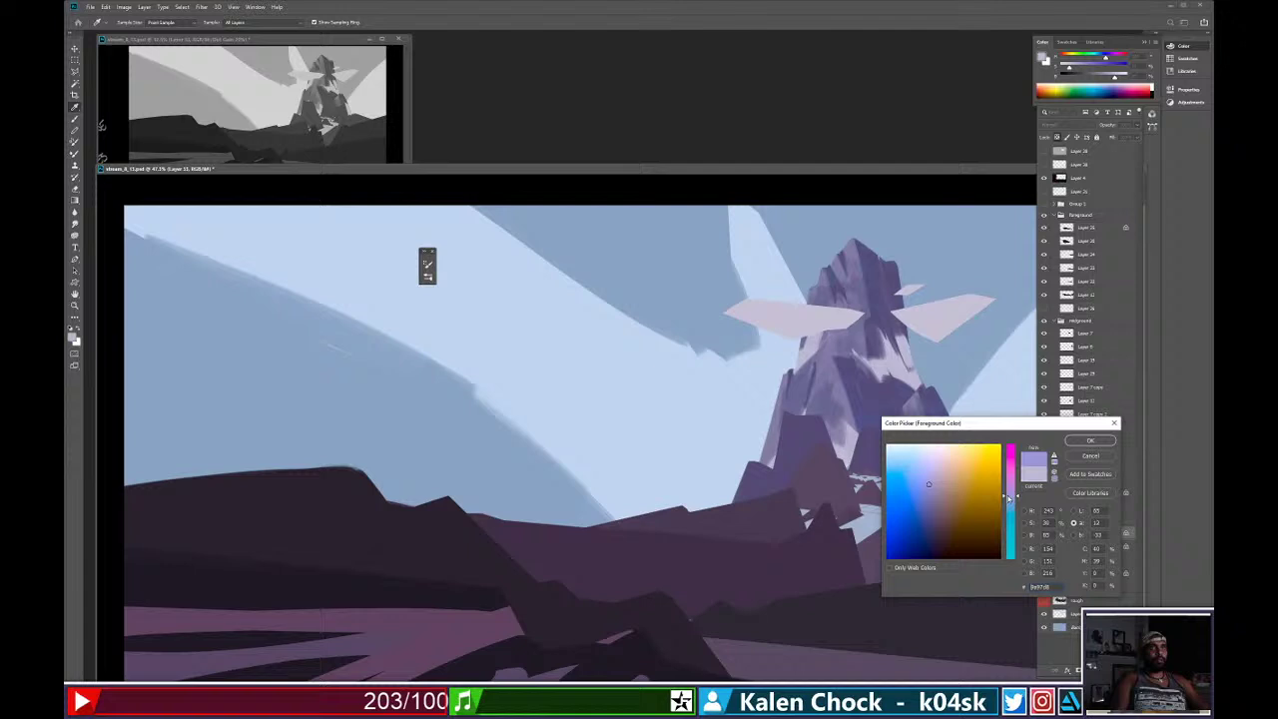
pyautogui.click(1085, 442)
# Paint violet over the right-hand lit patches and add a violet lit facet above the small peak at the tower's base.
pyautogui.moveTo(879, 372)
pyautogui.mouseDown()
pyautogui.moveTo(906, 372)
pyautogui.moveTo(863, 351)
pyautogui.moveTo(915, 386)
pyautogui.mouseUp()
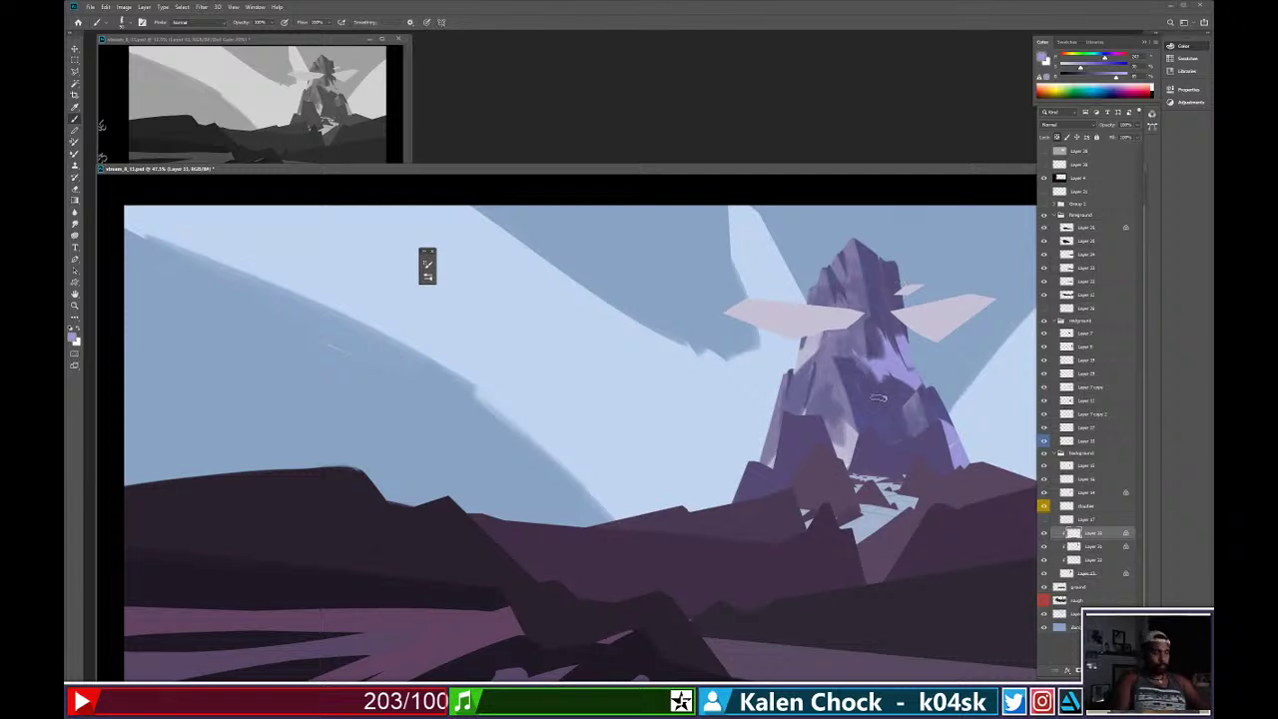
pyautogui.moveTo(875, 410)
pyautogui.mouseDown()
pyautogui.moveTo(909, 467)
pyautogui.moveTo(911, 442)
pyautogui.moveTo(883, 419)
pyautogui.moveTo(940, 479)
pyautogui.moveTo(866, 412)
pyautogui.moveTo(881, 447)
pyautogui.moveTo(863, 408)
pyautogui.moveTo(874, 470)
pyautogui.moveTo(865, 428)
pyautogui.mouseUp()
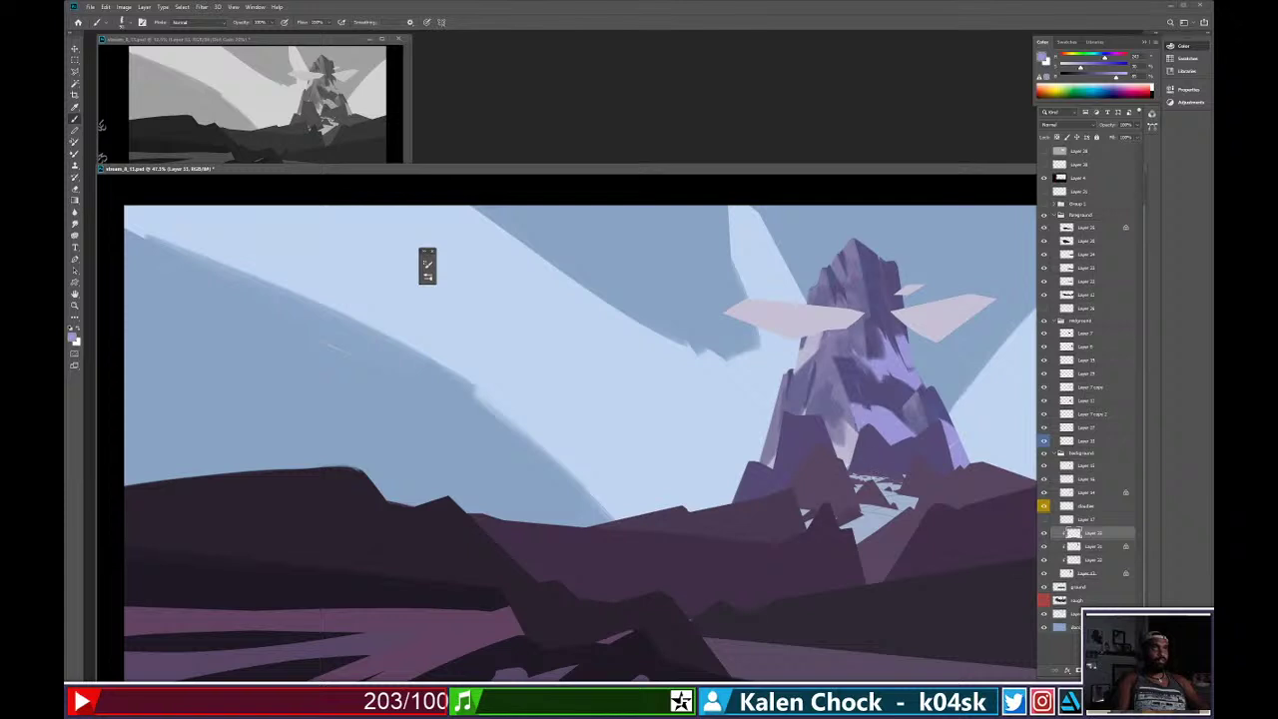
pyautogui.press('e')
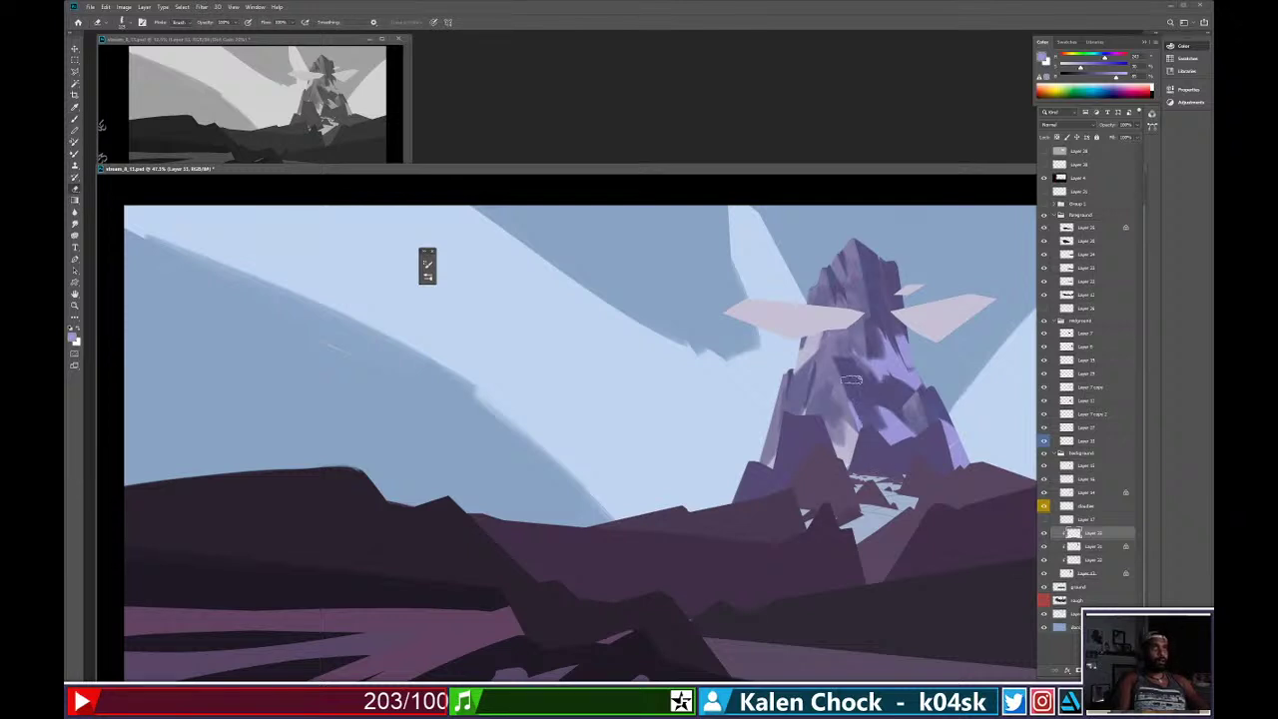
pyautogui.press('b')
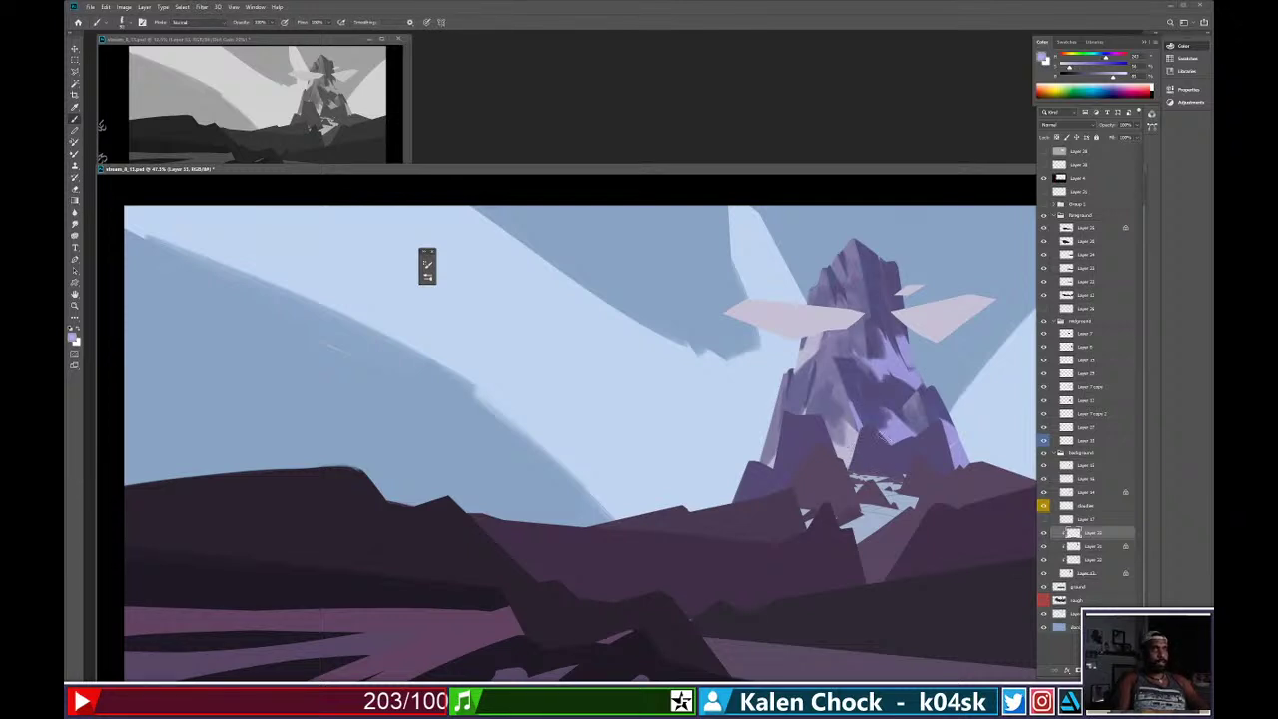
# Blend the lit facet above the base peak using sampled violet and a lighter lavender, brightening its lower edge.
pyautogui.keyDown('alt'); pyautogui.click(897, 428); pyautogui.keyUp('alt')
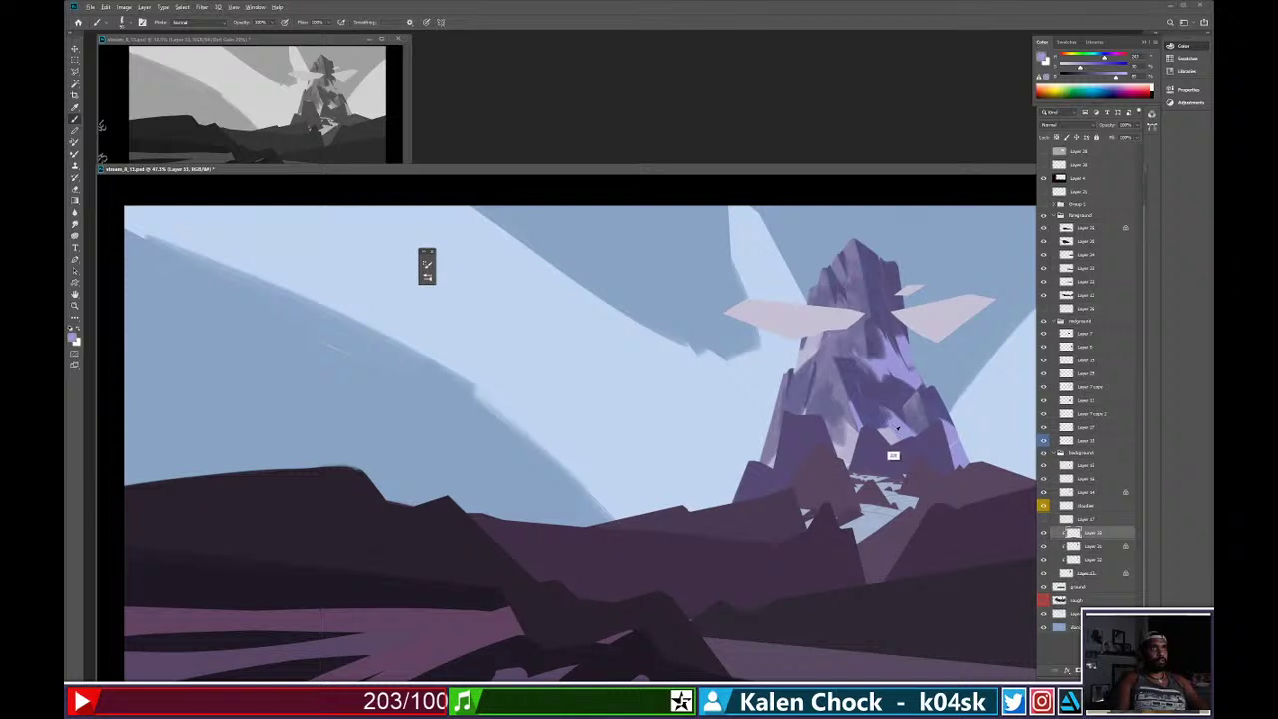
pyautogui.keyDown('alt'); pyautogui.click(890, 435); pyautogui.keyUp('alt')
pyautogui.click(1119, 80)
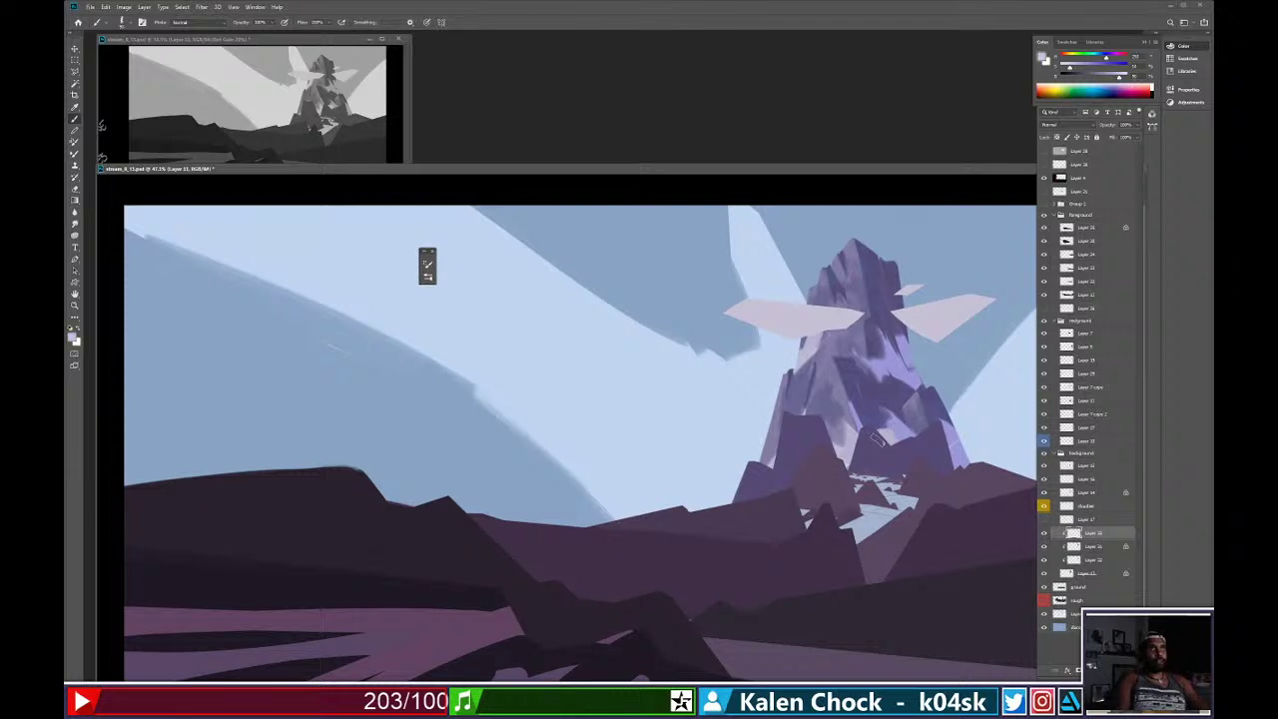
pyautogui.moveTo(860, 439)
pyautogui.mouseDown()
pyautogui.moveTo(826, 472)
pyautogui.moveTo(800, 468)
pyautogui.mouseUp()
pyautogui.keyDown('alt'); pyautogui.click(883, 421); pyautogui.keyUp('alt')
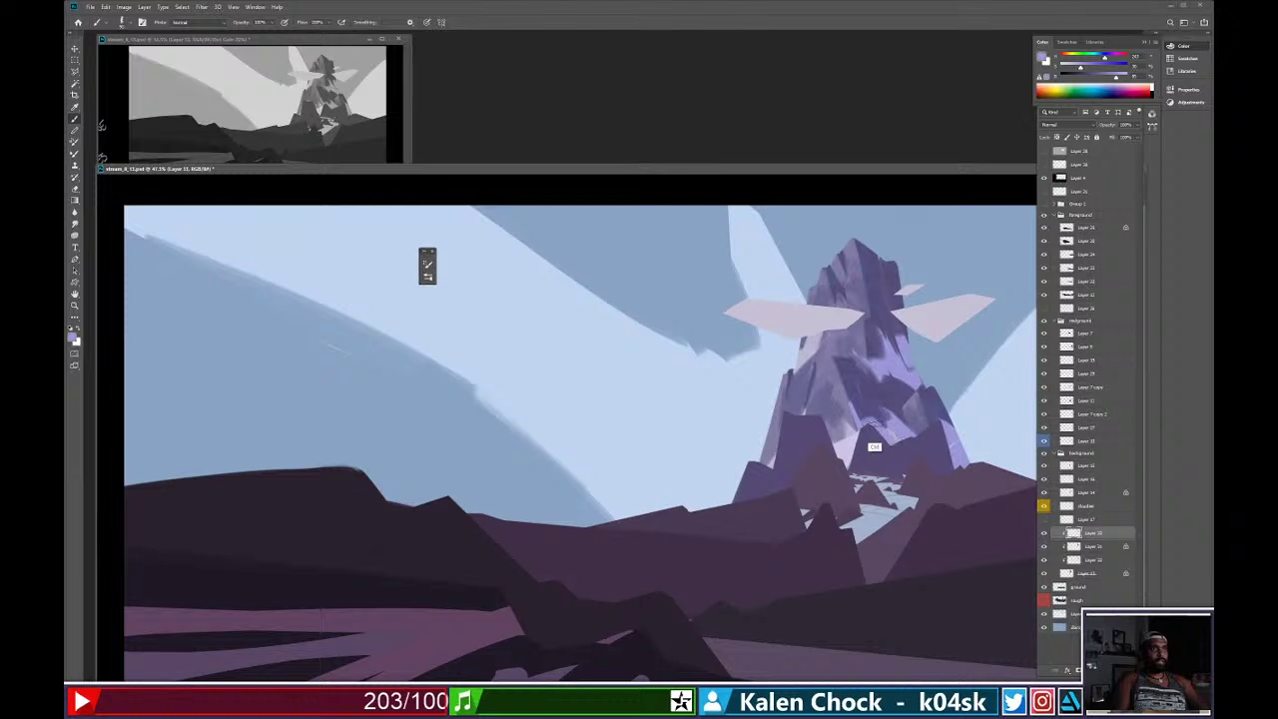
pyautogui.keyDown('alt'); pyautogui.click(879, 435); pyautogui.keyUp('alt')
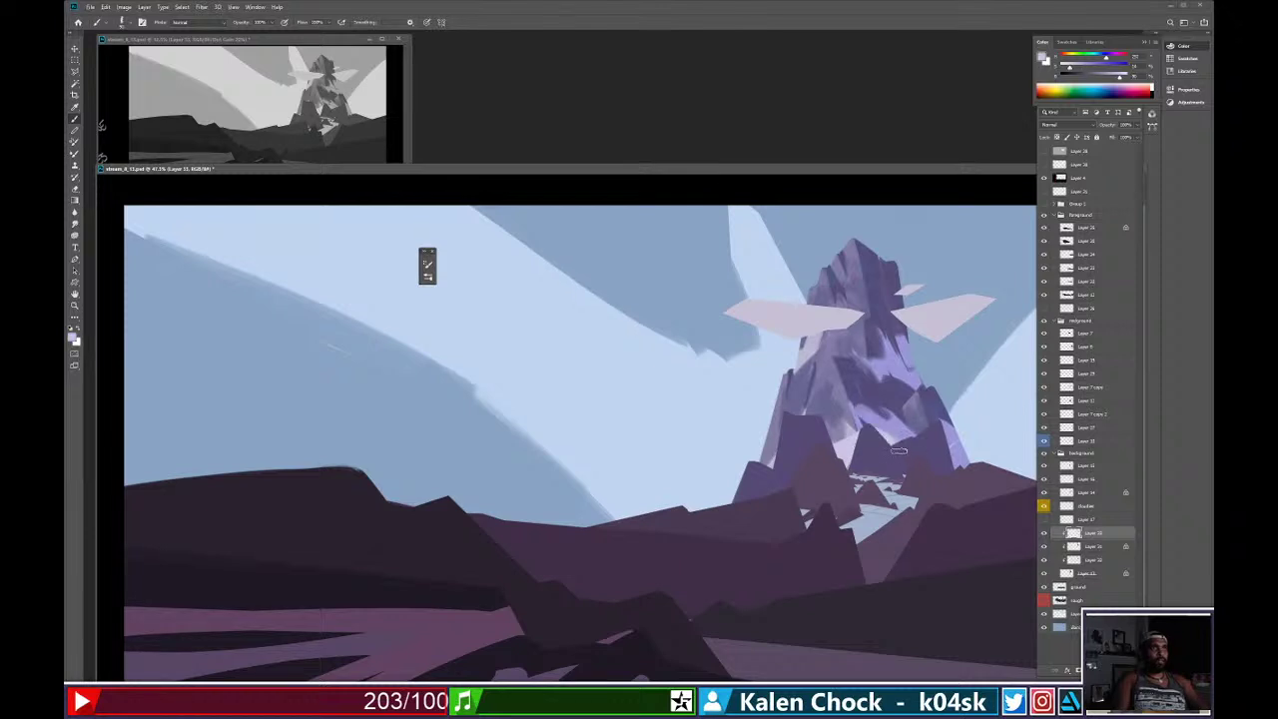
pyautogui.keyDown('alt'); pyautogui.click(870, 412); pyautogui.keyUp('alt')
pyautogui.keyDown('alt'); pyautogui.click(891, 440); pyautogui.keyUp('alt')
pyautogui.moveTo(879, 419); pyautogui.dragTo(866, 414)
pyautogui.keyDown('alt'); pyautogui.click(885, 423); pyautogui.keyUp('alt')
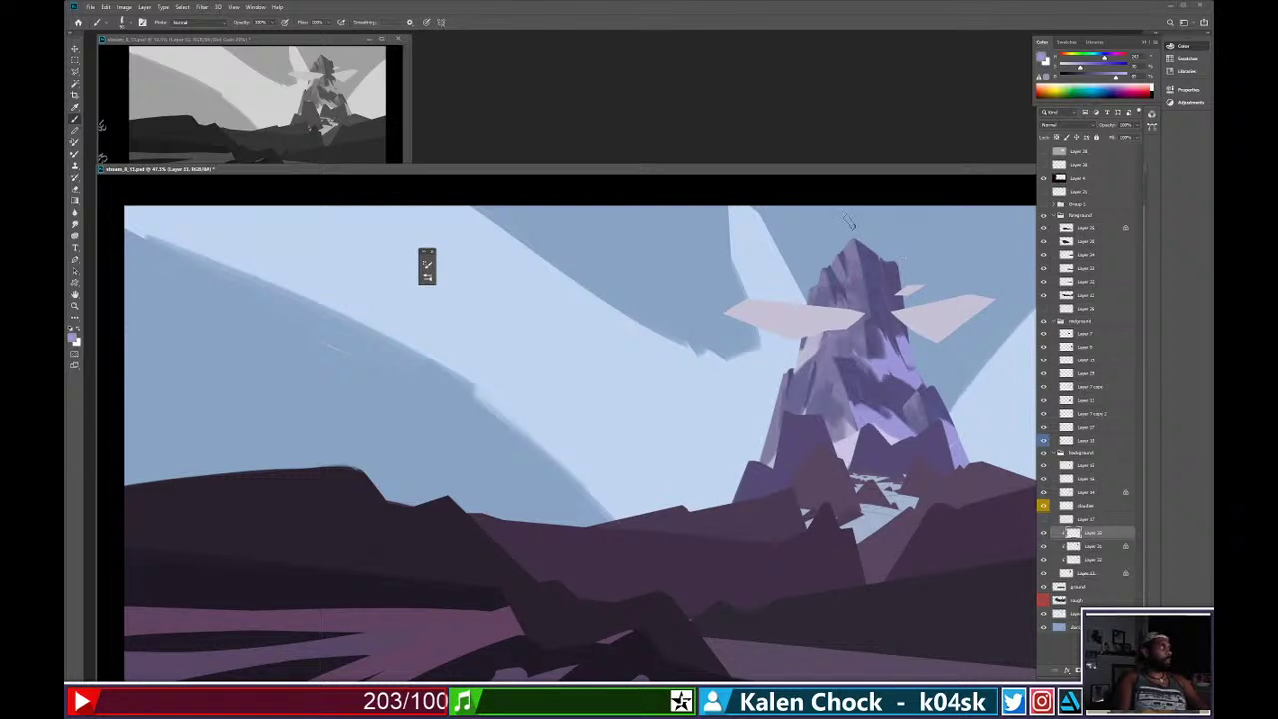
# Paint violet light down the right side of the summit and carve its shadow edge with the Eraser.
pyautogui.moveTo(864, 242)
pyautogui.mouseDown()
pyautogui.moveTo(876, 292)
pyautogui.moveTo(867, 276)
pyautogui.moveTo(883, 281)
pyautogui.moveTo(897, 266)
pyautogui.moveTo(857, 256)
pyautogui.moveTo(890, 300)
pyautogui.moveTo(905, 295)
pyautogui.moveTo(915, 331)
pyautogui.moveTo(885, 316)
pyautogui.moveTo(900, 292)
pyautogui.mouseUp()
pyautogui.press('e')
pyautogui.press('b')
pyautogui.press('e')
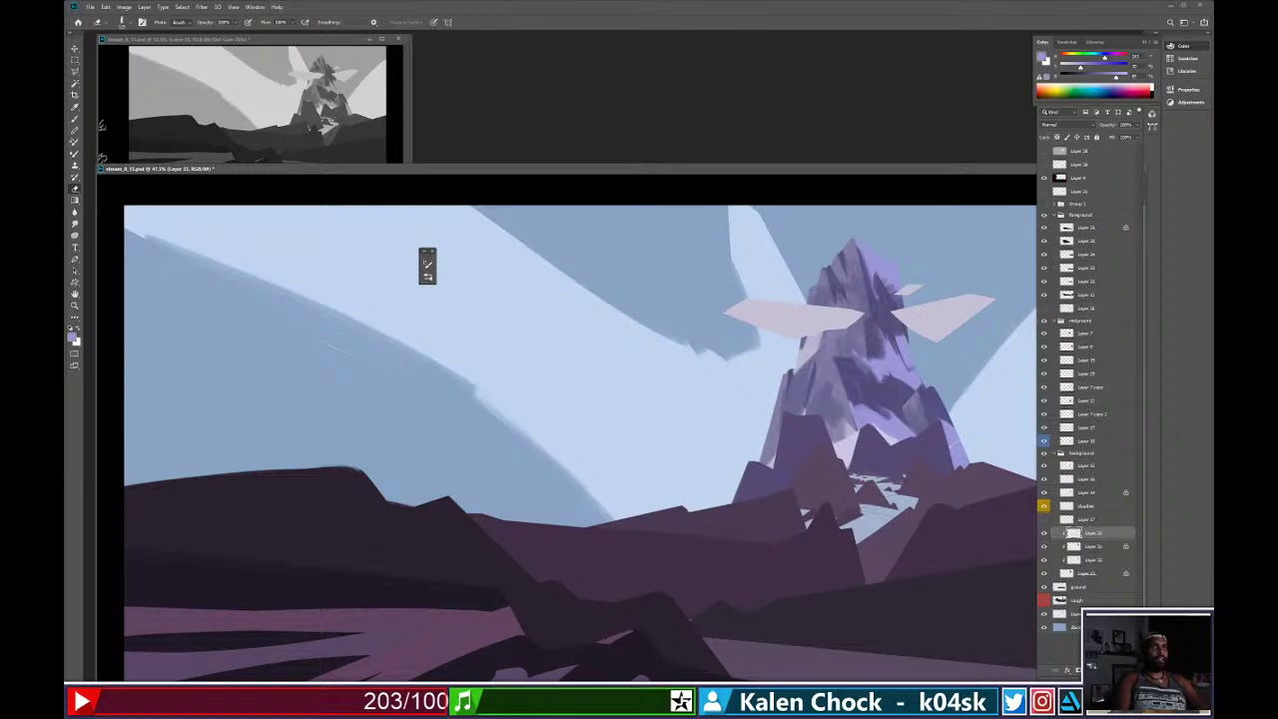
# Lighten the tower's lower left edge with a sampled pale lavender and trim the strokes with the Eraser.
pyautogui.press('z')
pyautogui.moveTo(938, 379)
pyautogui.mouseDown()
pyautogui.moveTo(861, 412)
pyautogui.moveTo(888, 409)
pyautogui.mouseUp()
pyautogui.press('b')
pyautogui.keyDown('alt'); pyautogui.click(892, 412); pyautogui.keyUp('alt')
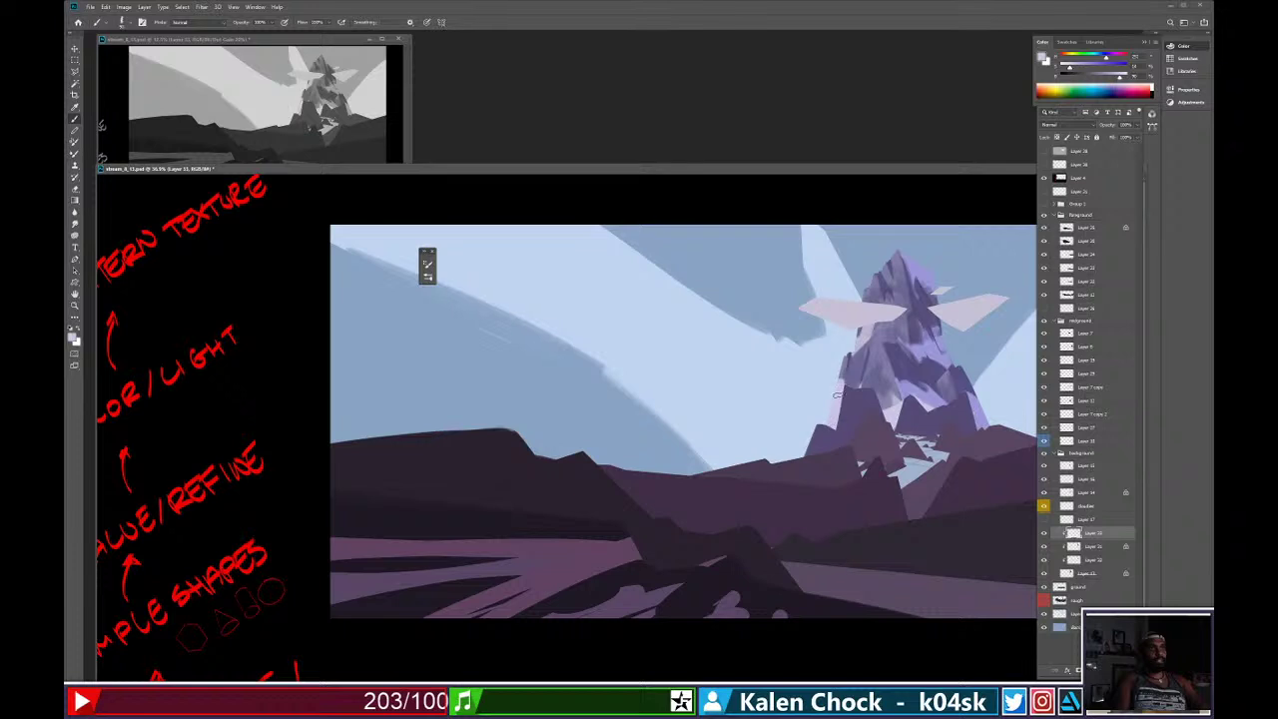
pyautogui.press('e')
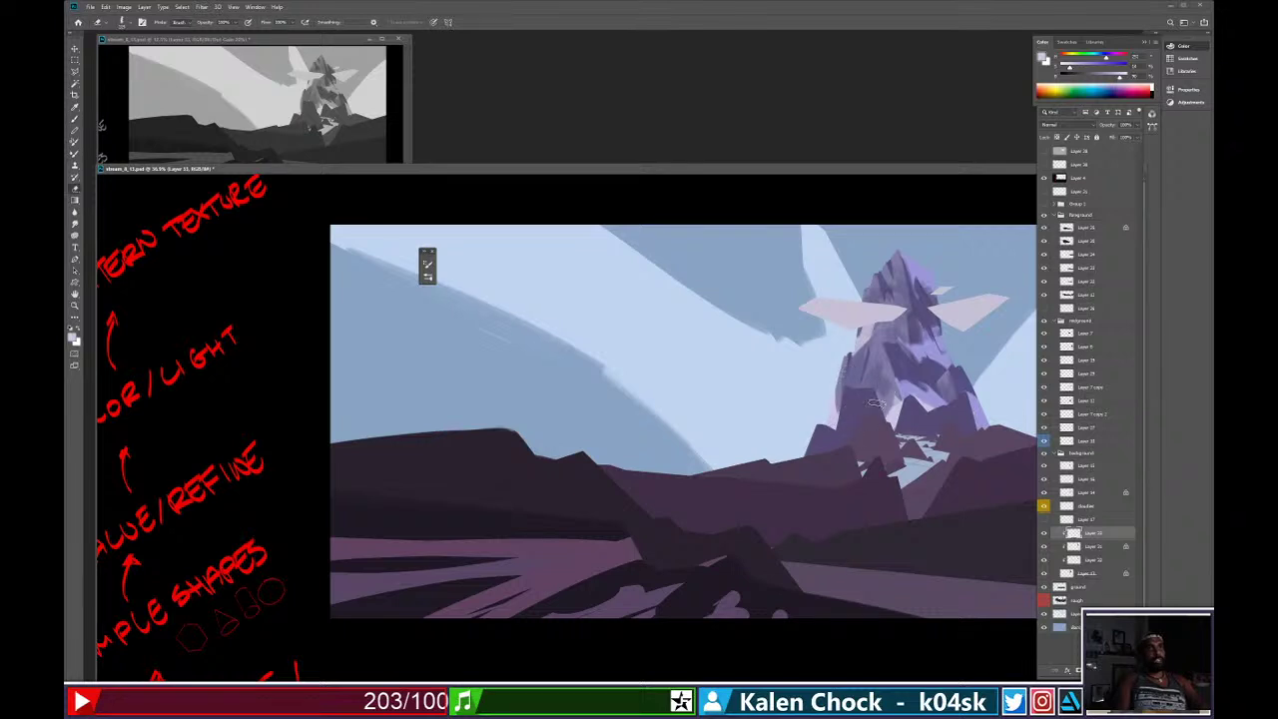
# Extend the lit violet facet at the tower's lower right, beside the small rock spur.
pyautogui.press('z')
pyautogui.moveTo(885, 410)
pyautogui.mouseDown()
pyautogui.moveTo(865, 419)
pyautogui.moveTo(876, 407)
pyautogui.mouseUp()
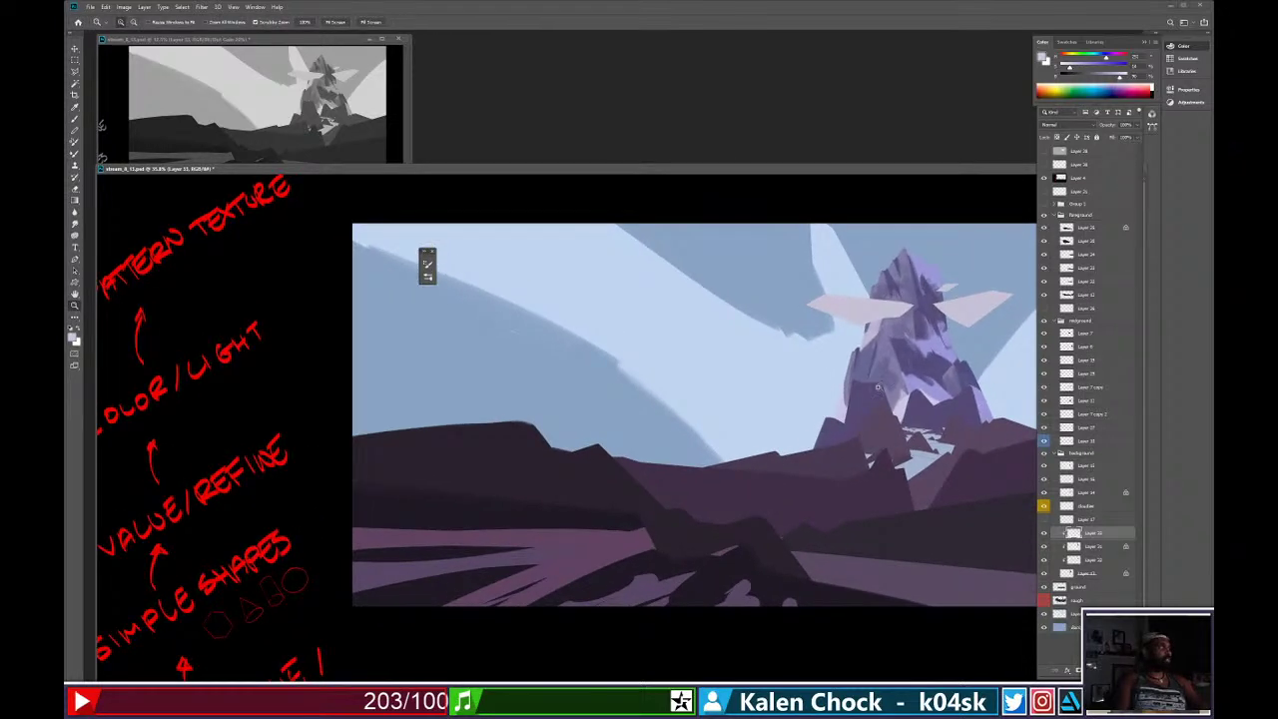
pyautogui.press('e')
pyautogui.keyDown('alt'); pyautogui.click(944, 409); pyautogui.keyUp('alt')
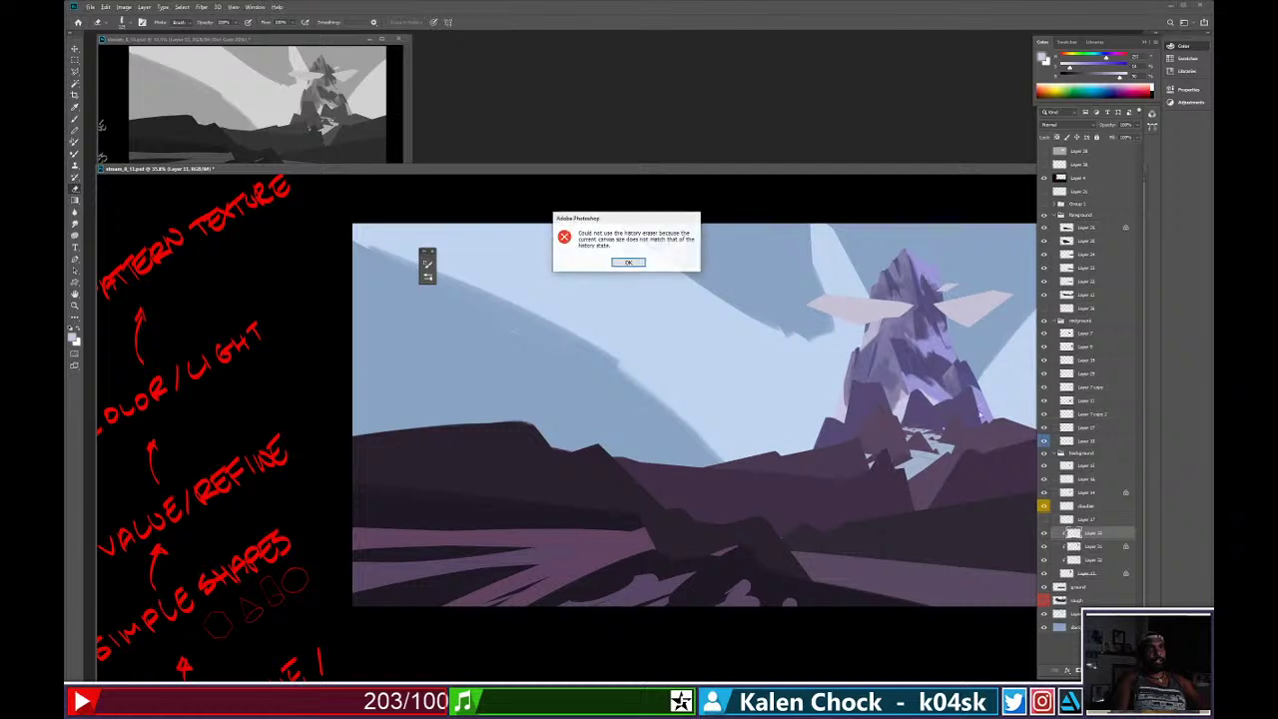
pyautogui.click(629, 262)
pyautogui.press('b')
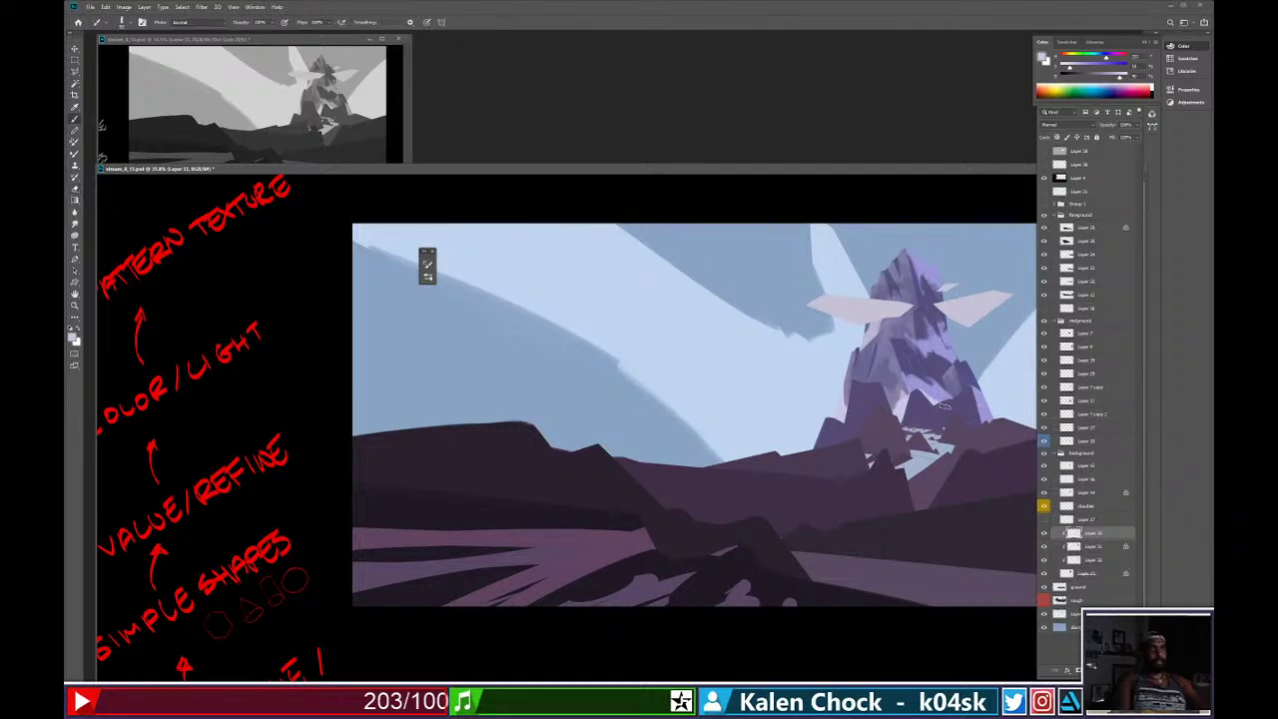
pyautogui.moveTo(928, 382); pyautogui.dragTo(953, 405)
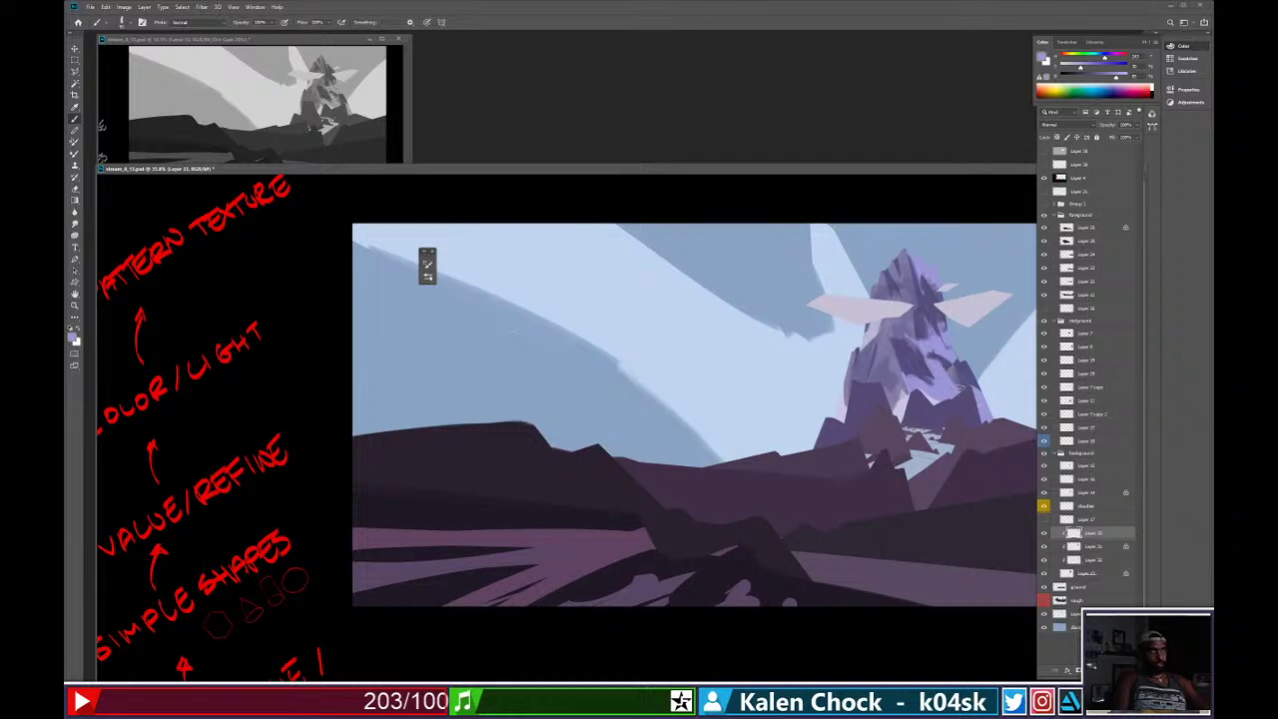
# Reshape the dark shadow facet on the tower's middle right face, alternating violet strokes with the Eraser.
pyautogui.press('e')
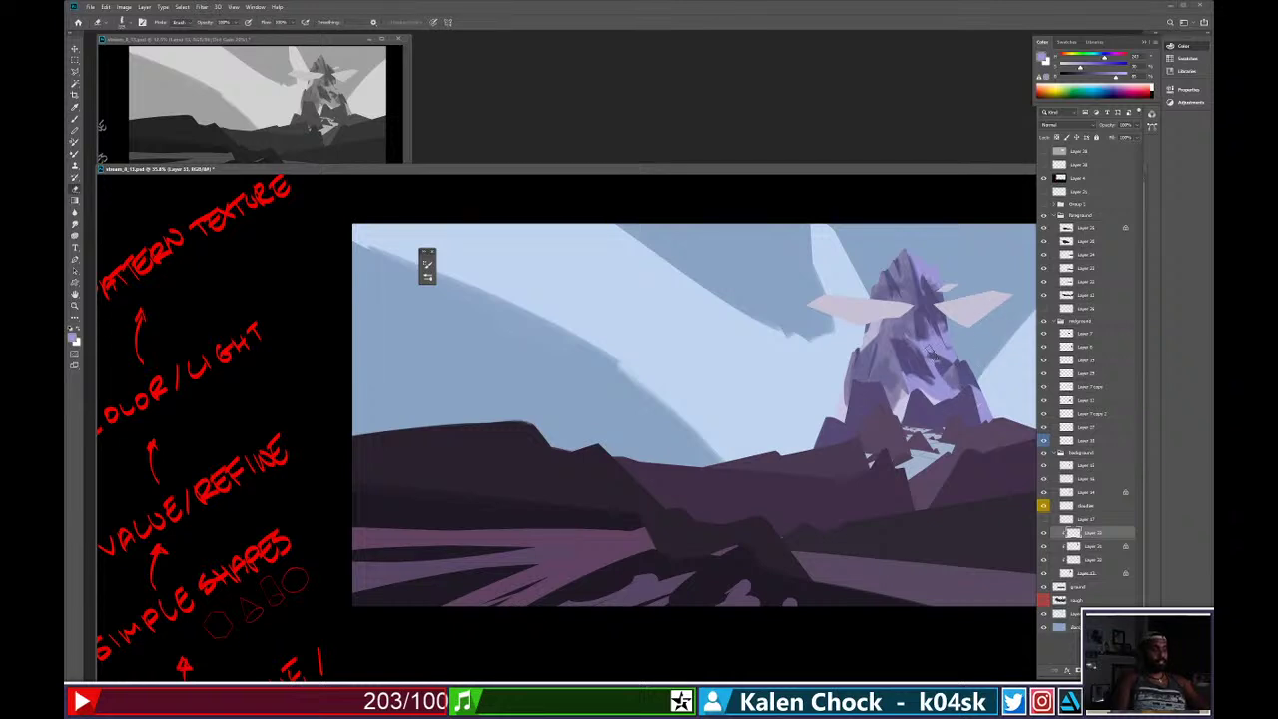
pyautogui.press('b')
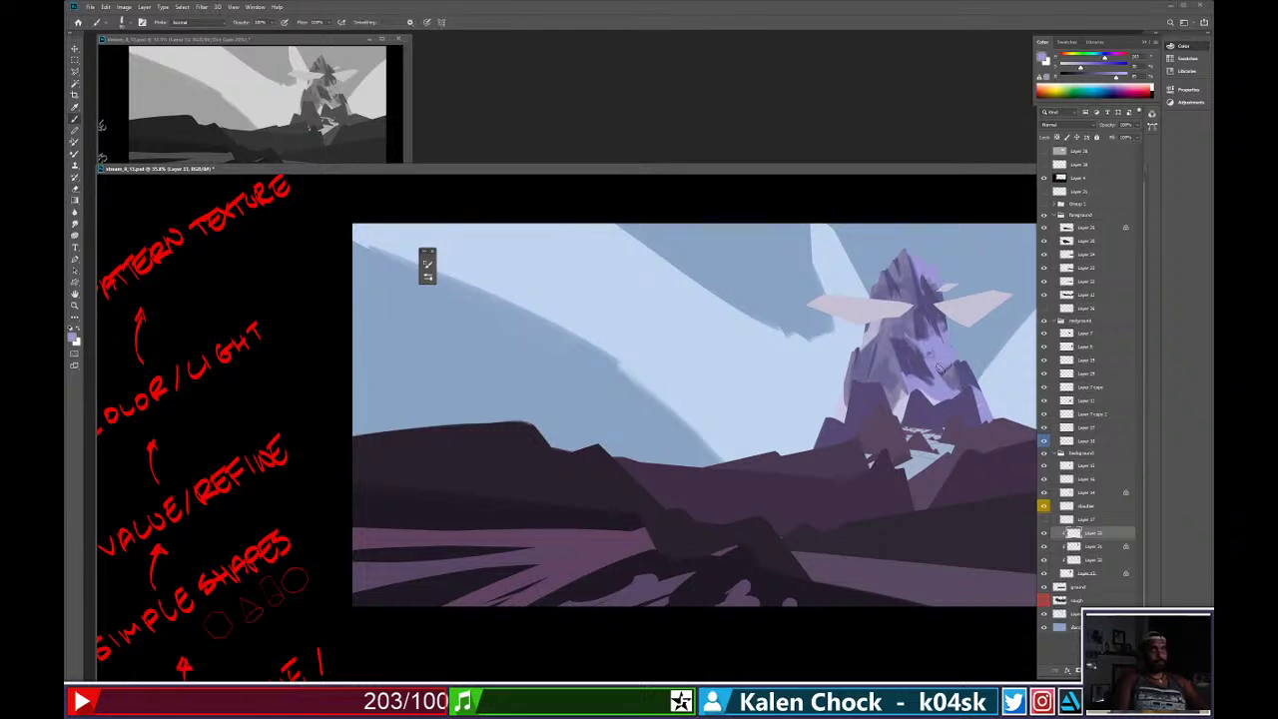
pyautogui.press('e')
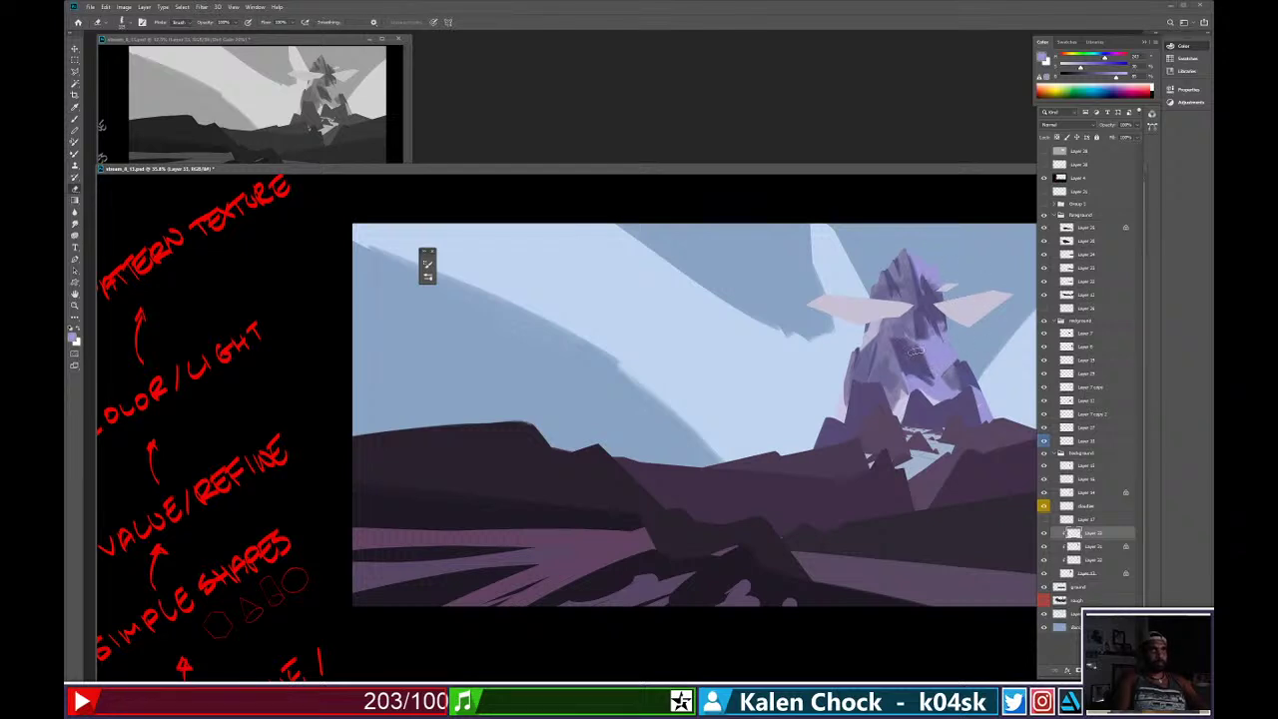
pyautogui.moveTo(916, 346)
pyautogui.mouseDown()
pyautogui.moveTo(925, 378)
pyautogui.moveTo(912, 371)
pyautogui.moveTo(951, 314)
pyautogui.moveTo(931, 387)
pyautogui.mouseUp()
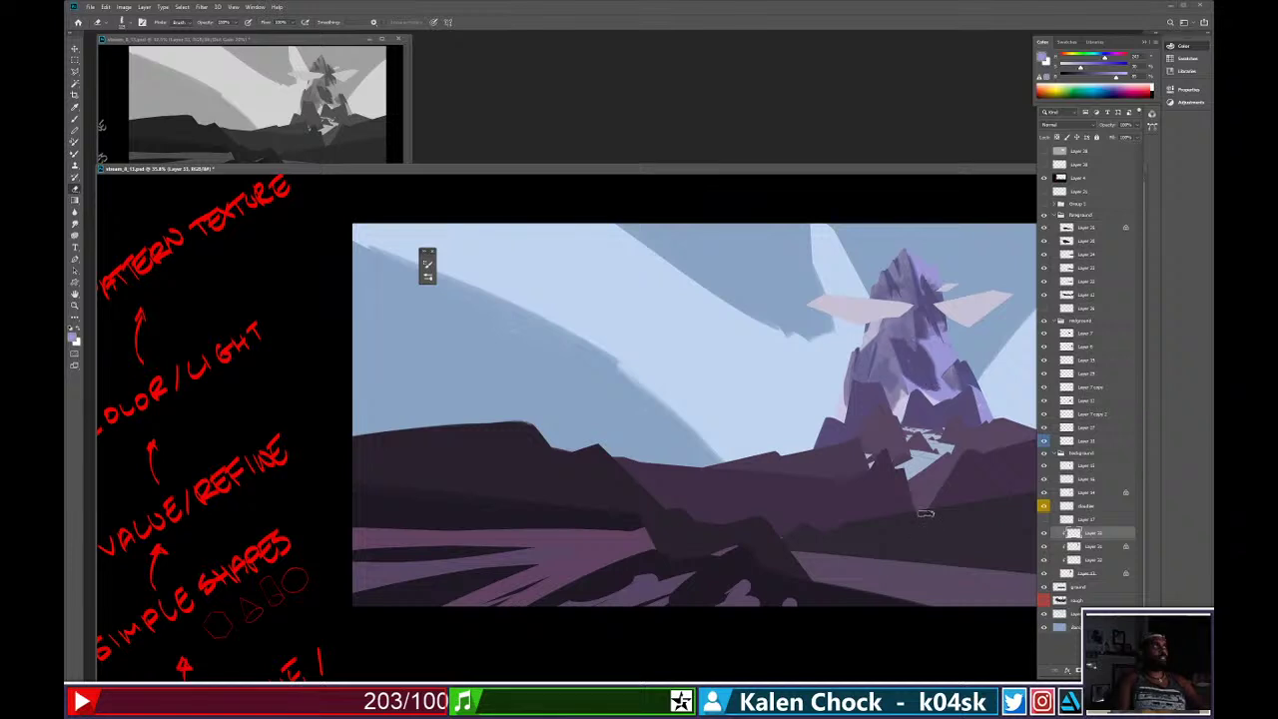
# Paint a pale lavender highlight down the tower's left-centre face below the long cloud and sharpen it with the Eraser.
pyautogui.press('b')
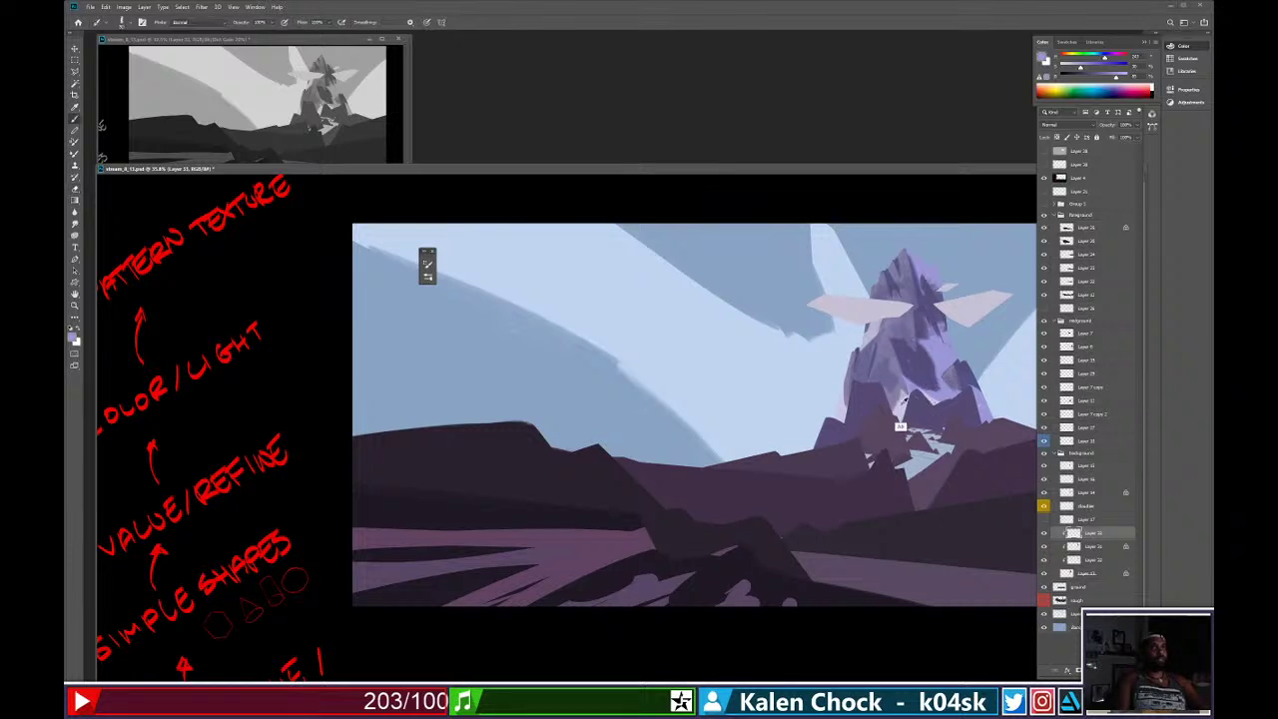
pyautogui.moveTo(889, 351)
pyautogui.mouseDown()
pyautogui.moveTo(874, 374)
pyautogui.moveTo(889, 340)
pyautogui.moveTo(884, 380)
pyautogui.moveTo(870, 378)
pyautogui.moveTo(891, 399)
pyautogui.moveTo(869, 359)
pyautogui.moveTo(859, 377)
pyautogui.moveTo(906, 342)
pyautogui.moveTo(907, 355)
pyautogui.moveTo(884, 328)
pyautogui.moveTo(865, 350)
pyautogui.moveTo(886, 383)
pyautogui.moveTo(897, 377)
pyautogui.mouseUp()
pyautogui.press('e')
pyautogui.press('b')
pyautogui.press('e')
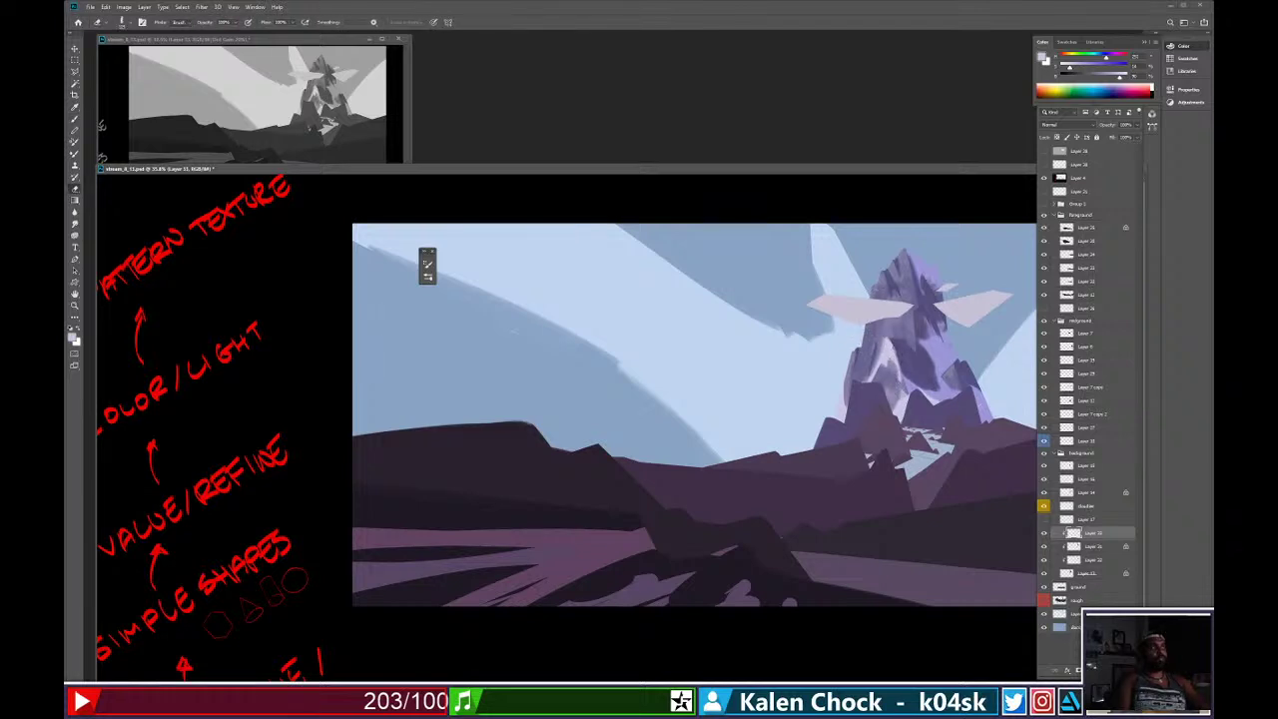
pyautogui.press('b')
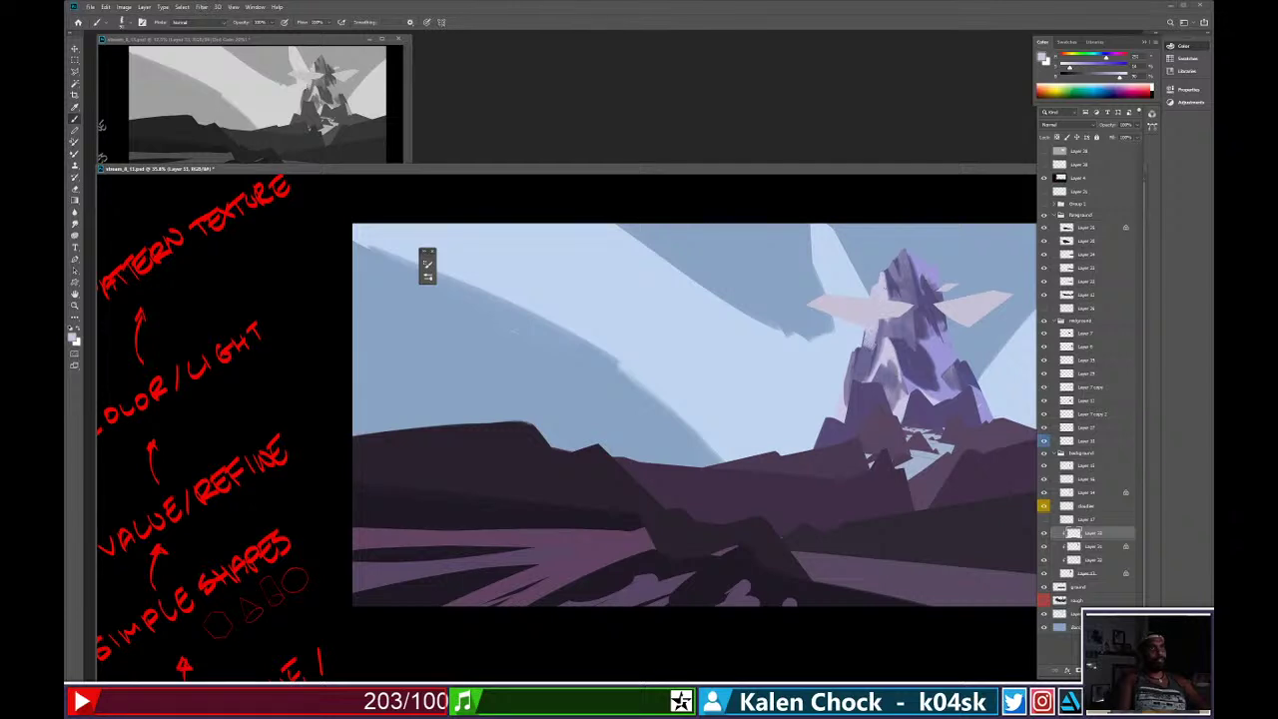
# Examine the rock tower's values up close in the greyscale copy, returning to the full composition.
pyautogui.press('e')
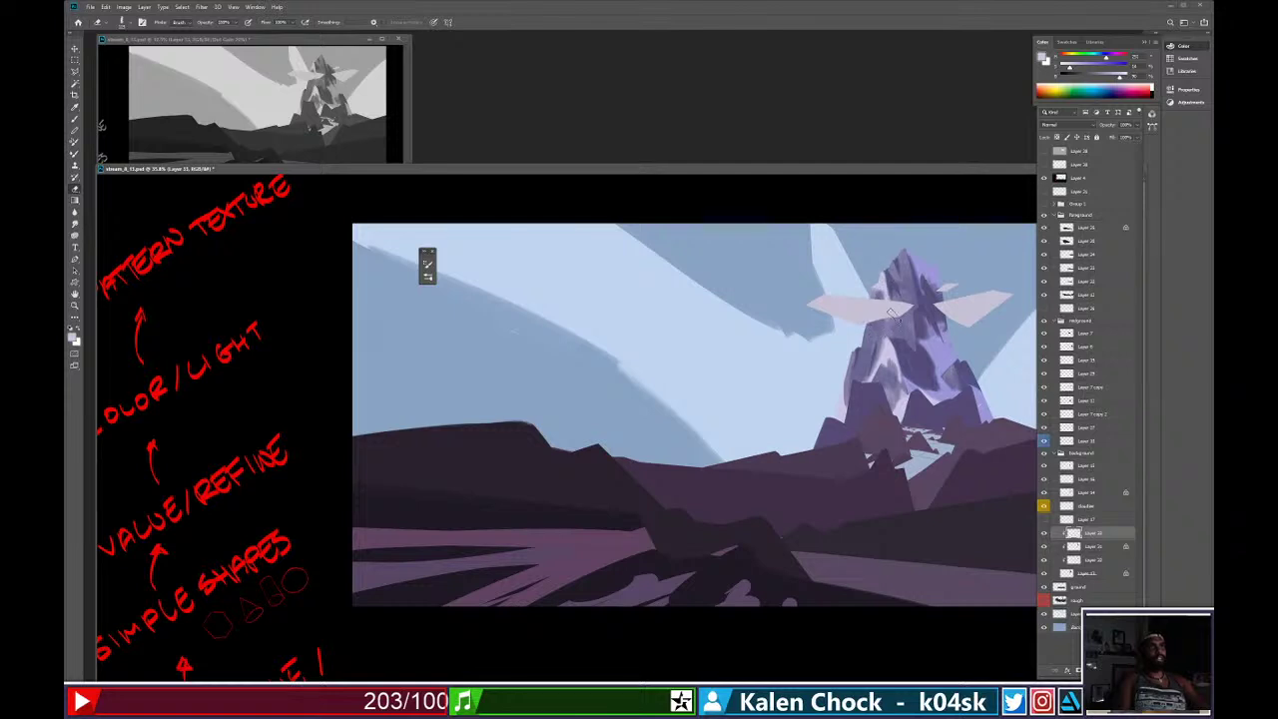
pyautogui.press('b')
pyautogui.press('e')
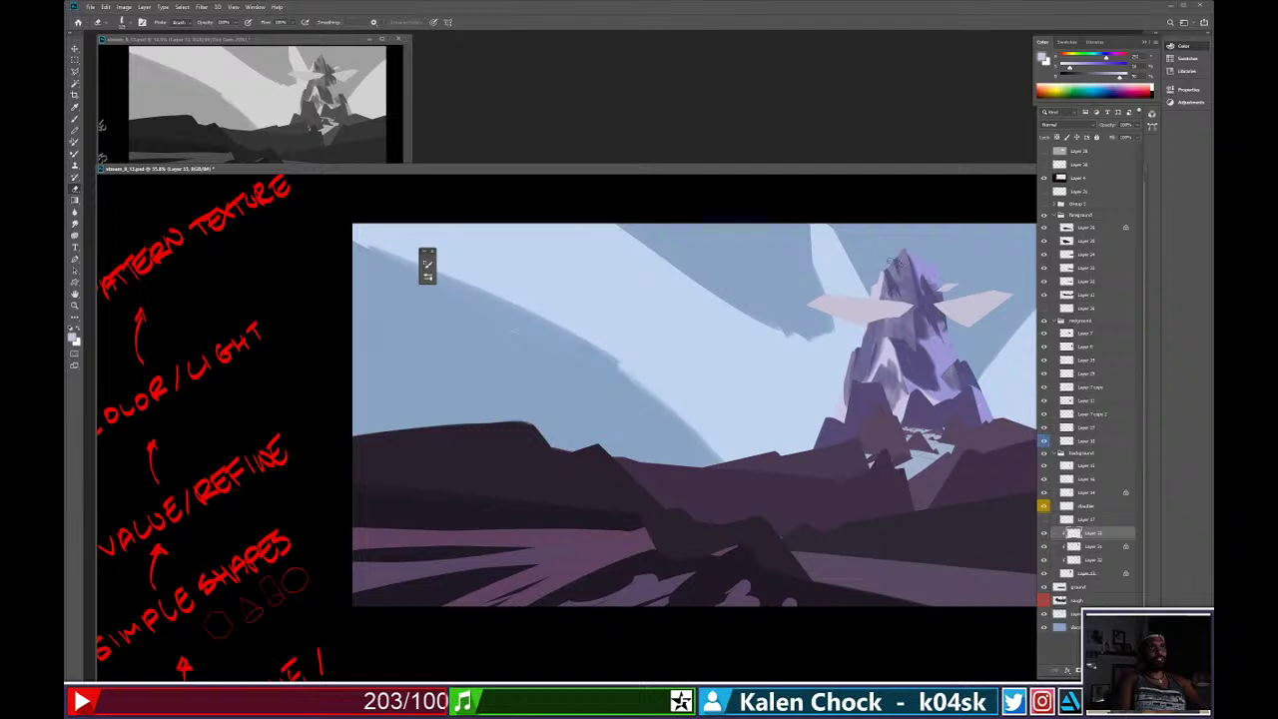
pyautogui.press('z')
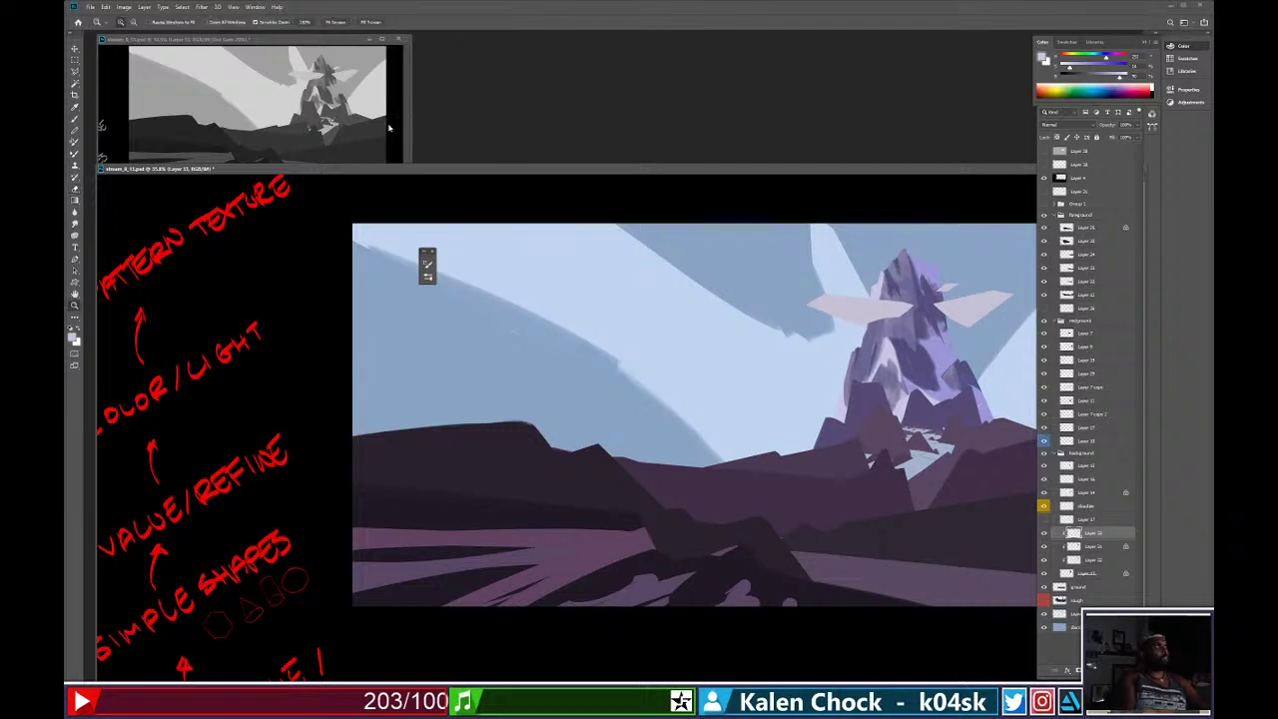
pyautogui.click(371, 122)
pyautogui.click(362, 120)
pyautogui.click(340, 94)
pyautogui.moveTo(338, 93); pyautogui.dragTo(347, 158)
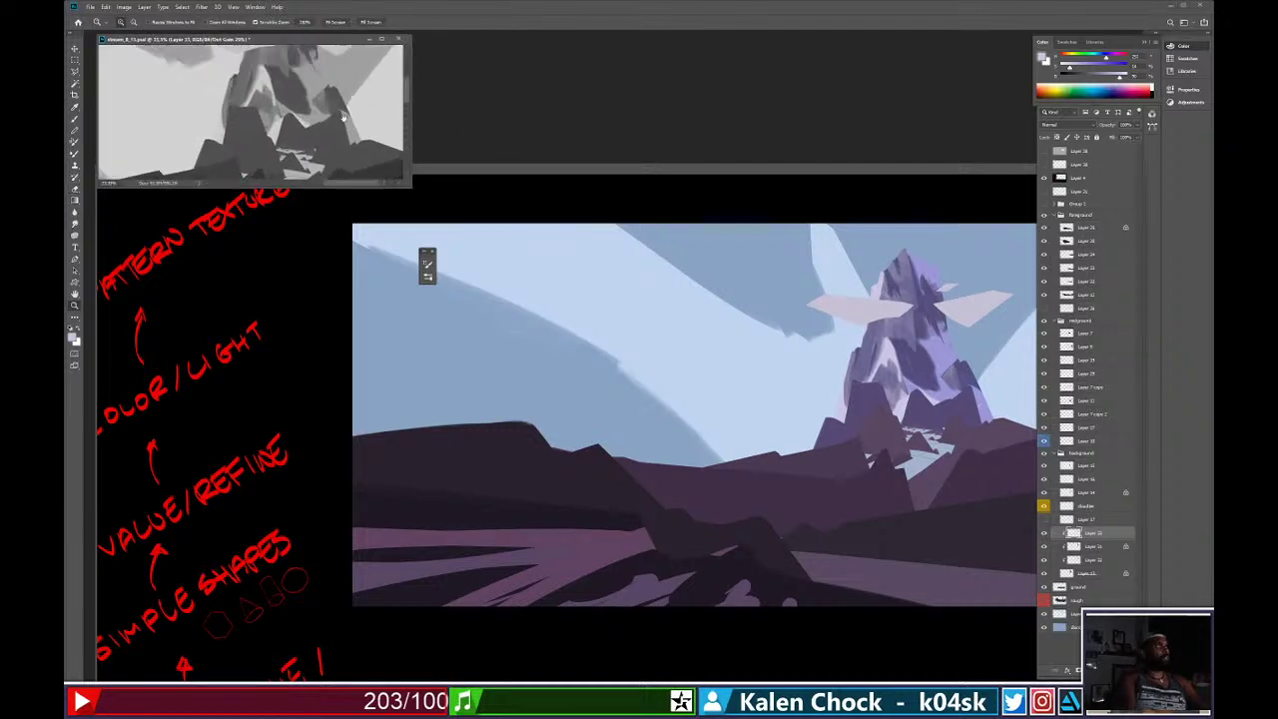
pyautogui.click(322, 144)
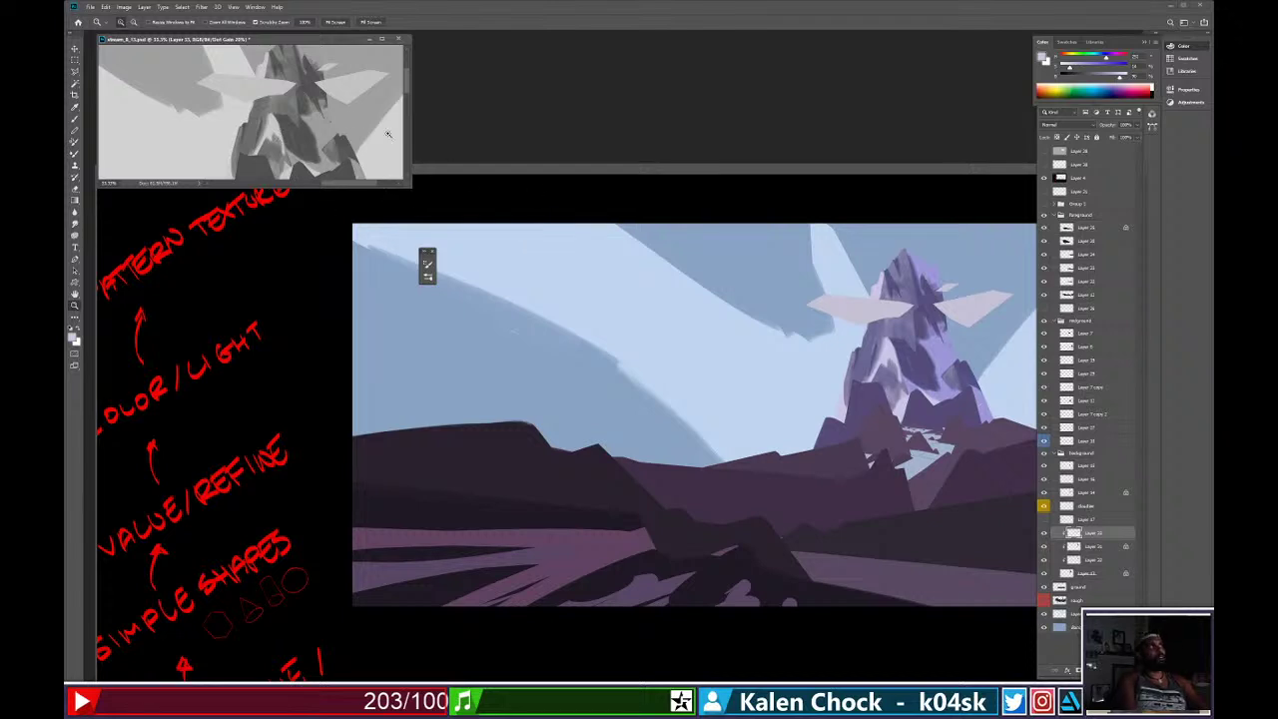
pyautogui.keyDown('alt'); pyautogui.click(323, 118); pyautogui.keyUp('alt')
pyautogui.keyDown('alt'); pyautogui.click(322, 118); pyautogui.keyUp('alt')
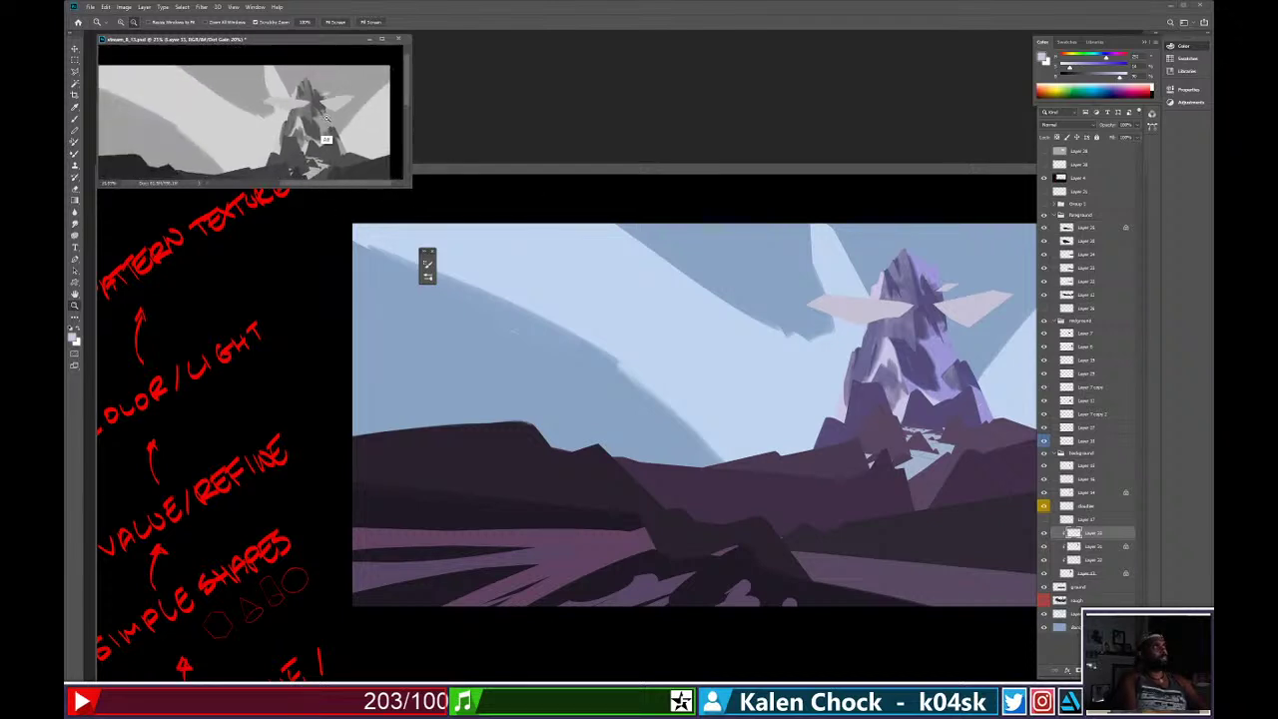
pyautogui.keyDown('alt'); pyautogui.click(323, 118); pyautogui.keyUp('alt')
# Break up the dark shadow facet on the tower's middle right face with a sampled violet.
pyautogui.press('b')
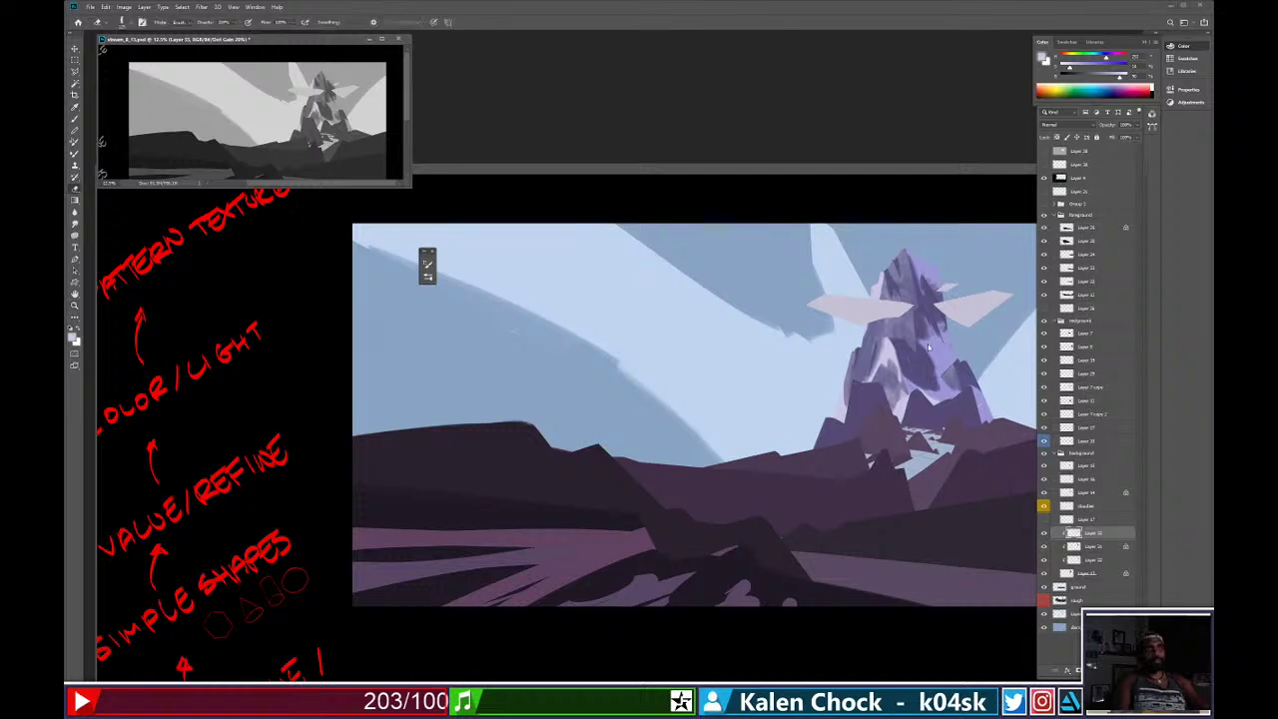
pyautogui.click(886, 283)
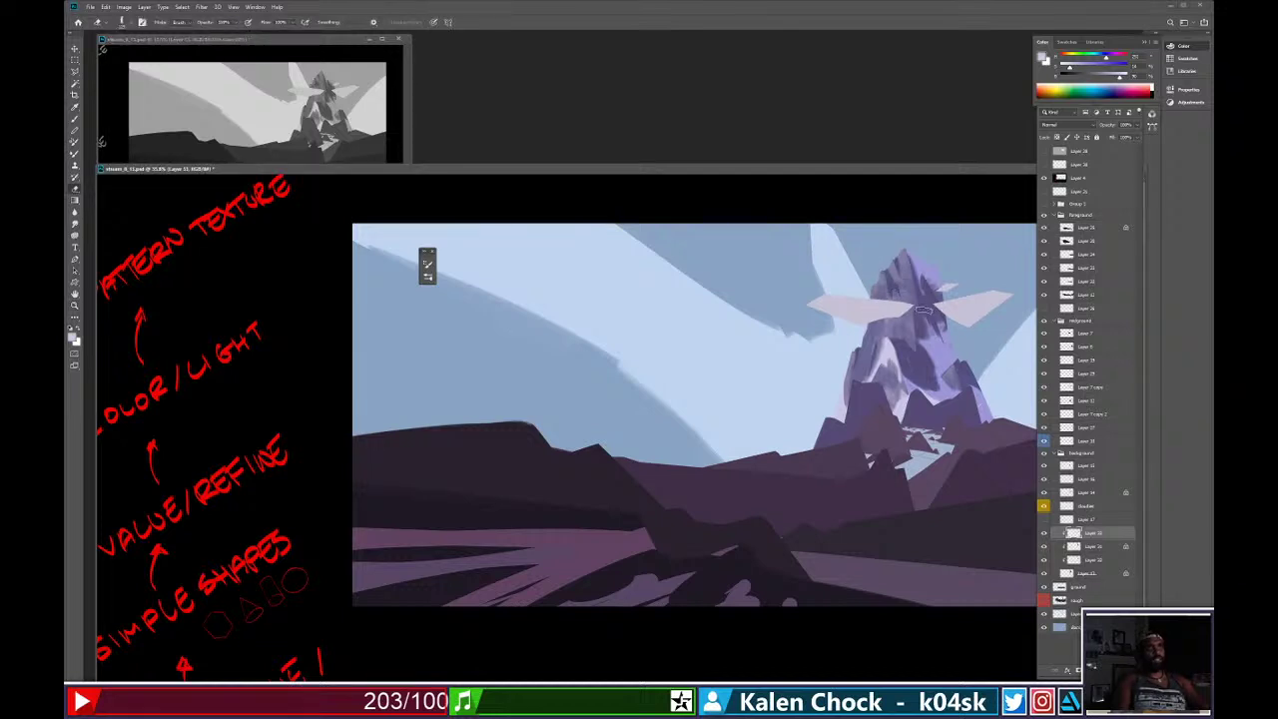
pyautogui.press('b')
pyautogui.keyDown('alt'); pyautogui.click(952, 388); pyautogui.keyUp('alt')
pyautogui.moveTo(920, 354)
pyautogui.mouseDown()
pyautogui.moveTo(911, 375)
pyautogui.moveTo(922, 393)
pyautogui.moveTo(902, 364)
pyautogui.moveTo(922, 381)
pyautogui.mouseUp()
pyautogui.press('e')
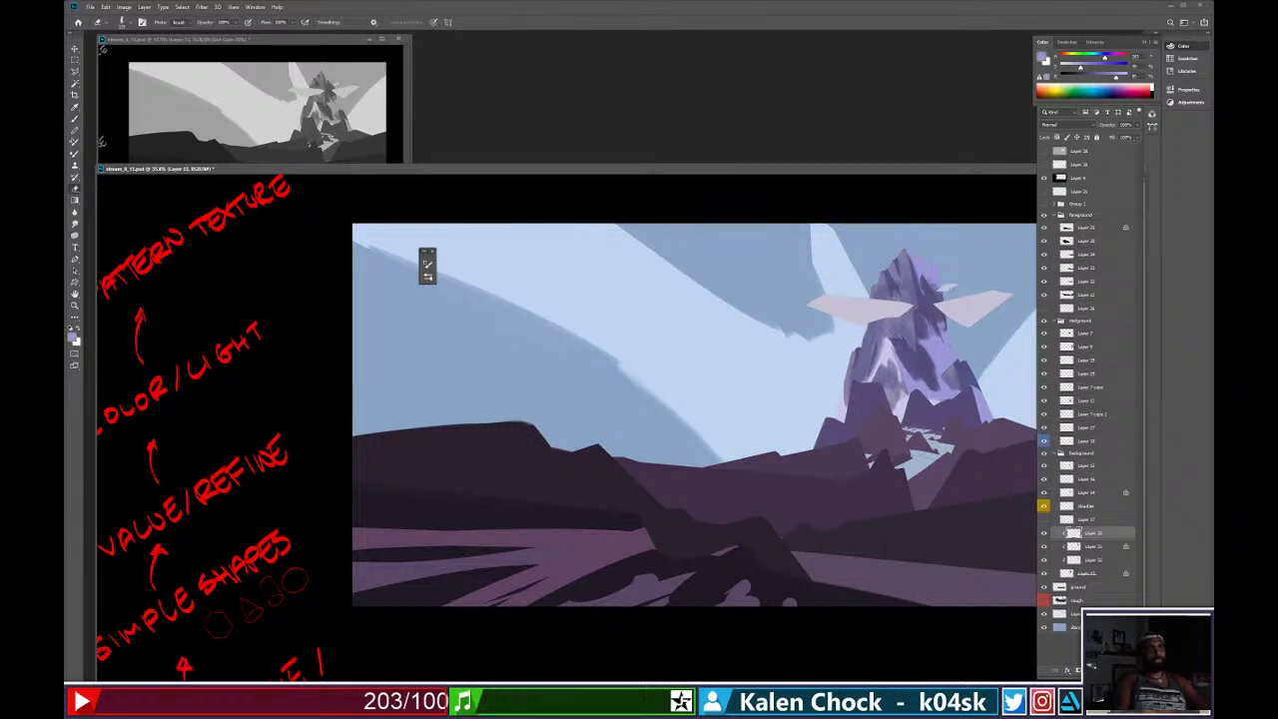
# Touch up the pale lavender highlight on the tower's left-centre face and add a sampled violet stroke between it and the dark facet.
pyautogui.press('b')
pyautogui.keyDown('alt'); pyautogui.click(887, 352); pyautogui.keyUp('alt')
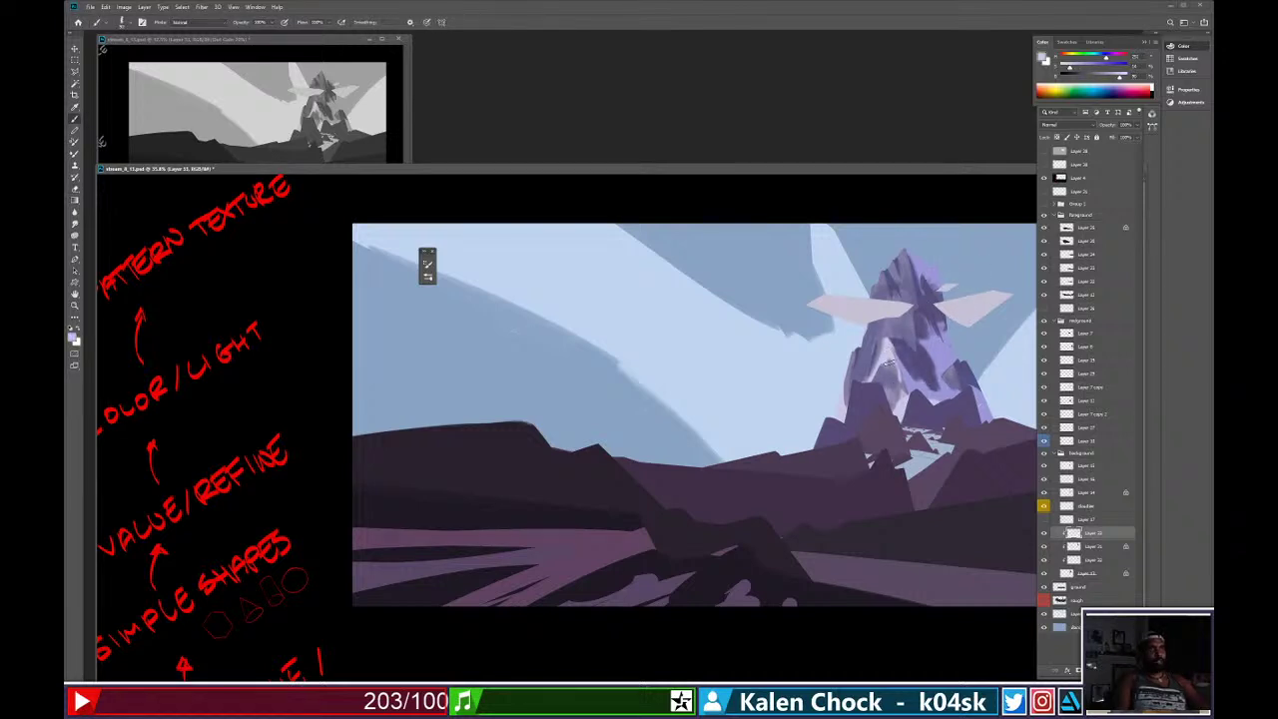
pyautogui.moveTo(888, 356)
pyautogui.mouseDown()
pyautogui.moveTo(895, 393)
pyautogui.moveTo(888, 351)
pyautogui.mouseUp()
pyautogui.press('e')
pyautogui.press('b')
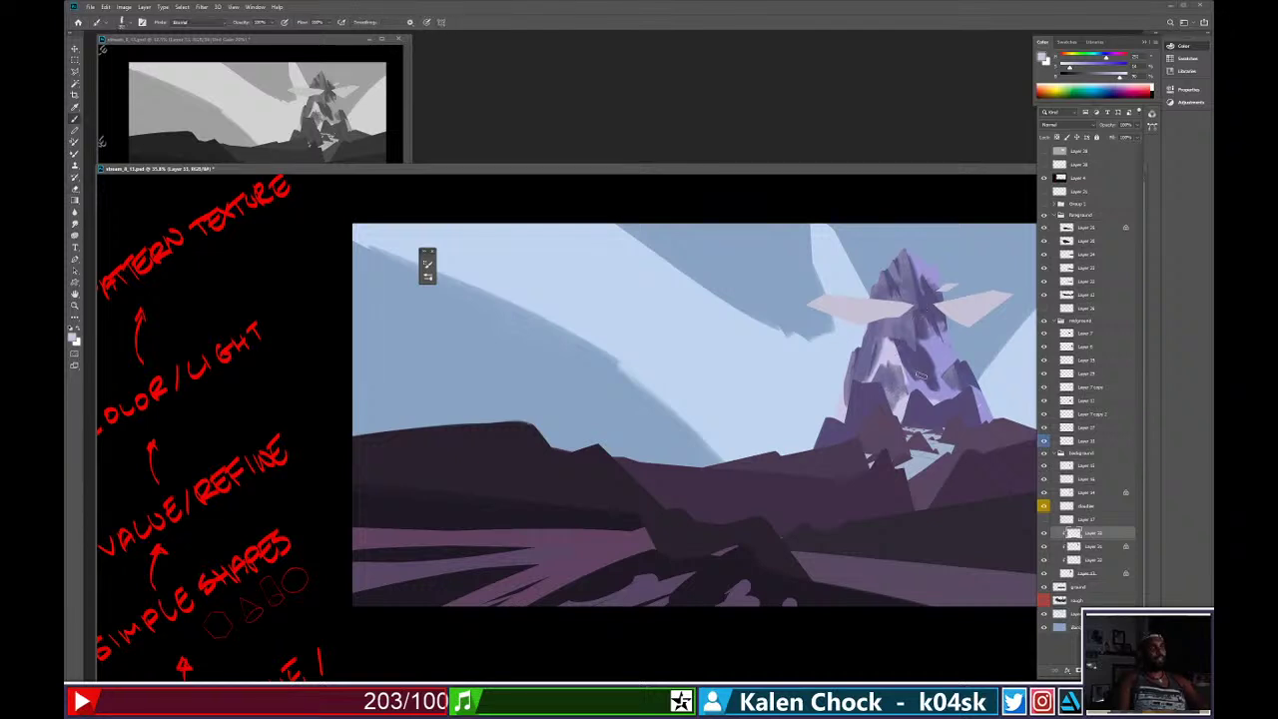
pyautogui.keyDown('alt'); pyautogui.click(923, 388); pyautogui.keyUp('alt')
pyautogui.moveTo(900, 352); pyautogui.dragTo(911, 379)
pyautogui.keyDown('alt'); pyautogui.click(913, 360); pyautogui.keyUp('alt')
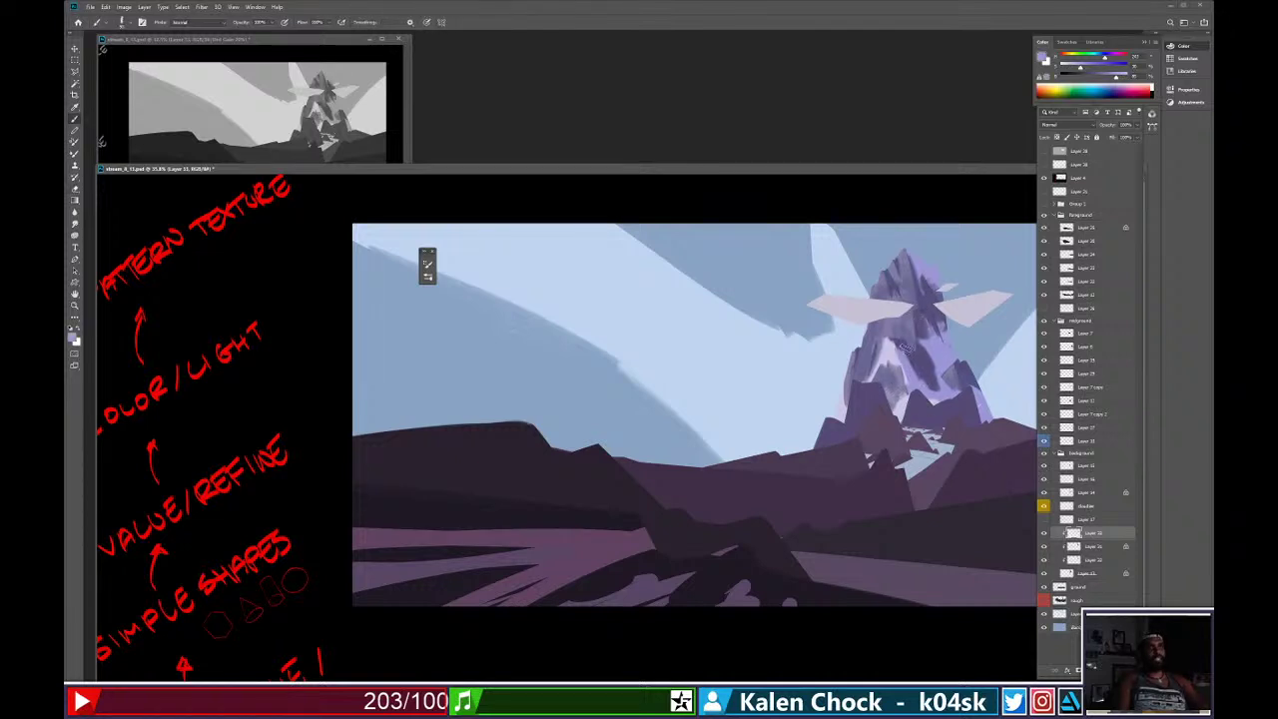
# Paint a pale lavender lit plane on the tower's upper left around the long cloud and shape it with the Eraser.
pyautogui.moveTo(886, 273); pyautogui.dragTo(884, 304)
pyautogui.keyDown('alt'); pyautogui.click(891, 356); pyautogui.keyUp('alt')
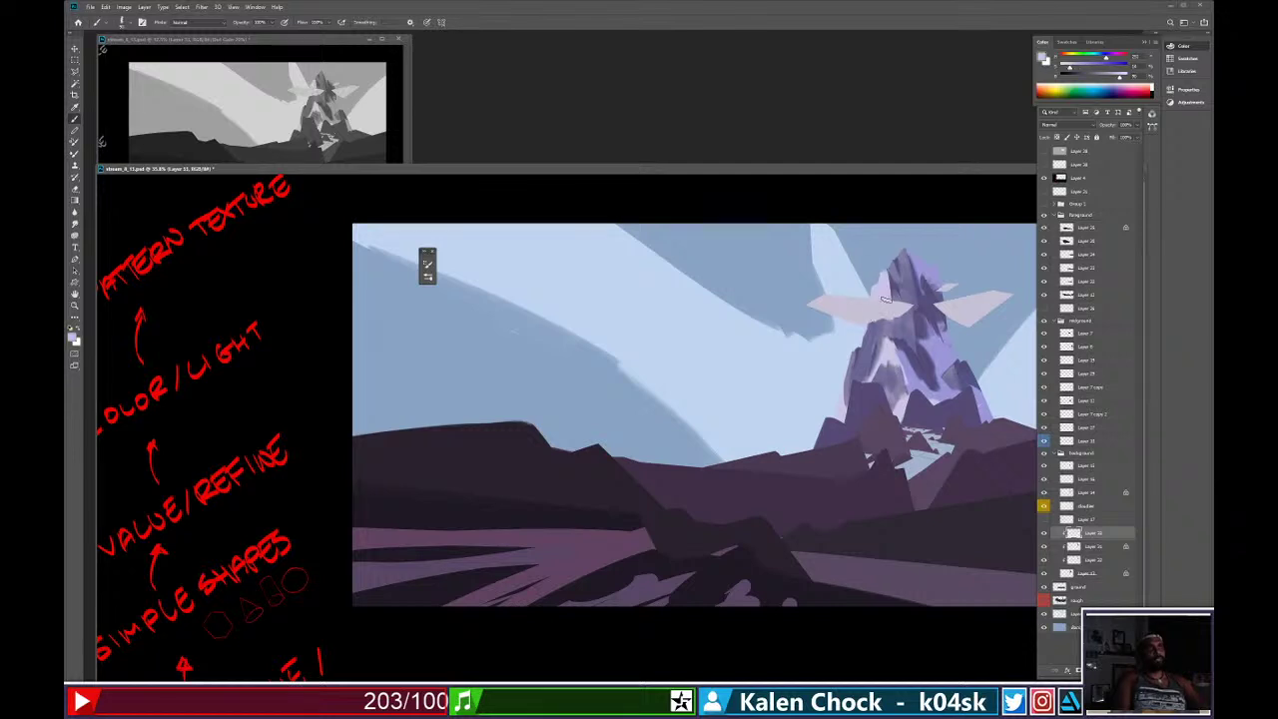
pyautogui.press('e')
pyautogui.moveTo(884, 302); pyautogui.dragTo(896, 250)
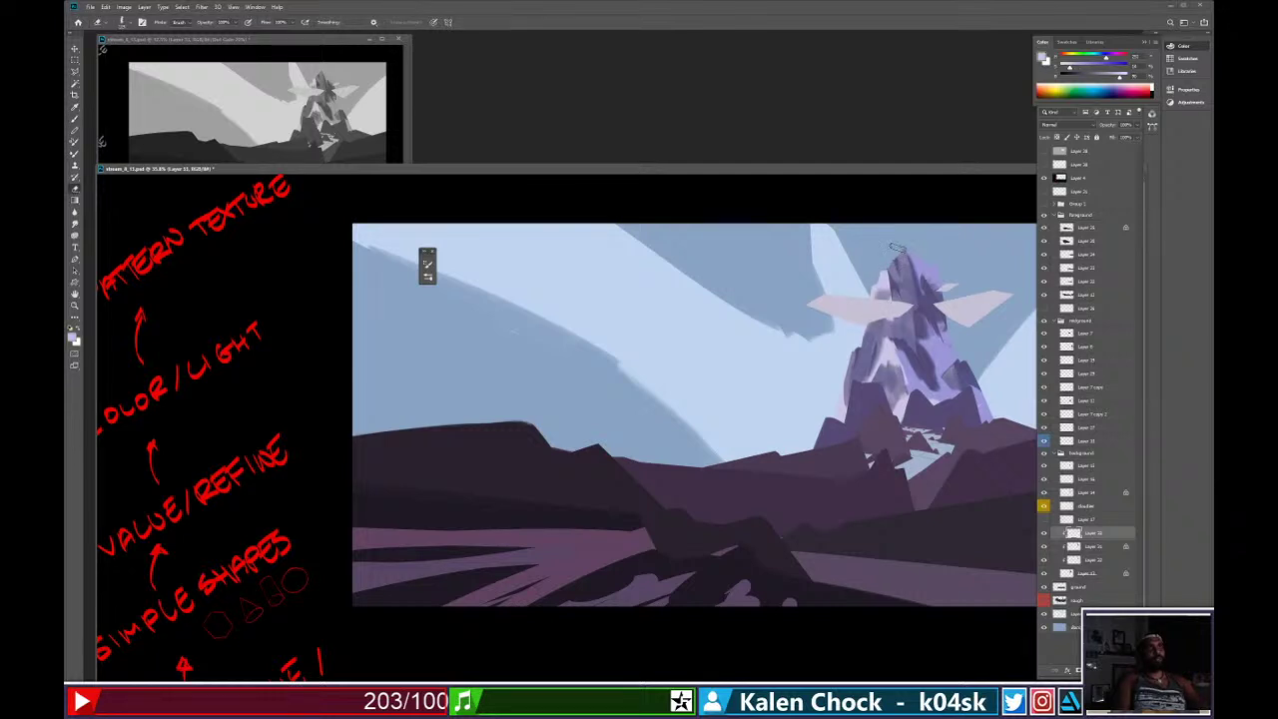
pyautogui.moveTo(902, 309); pyautogui.dragTo(885, 326)
pyautogui.moveTo(893, 269)
pyautogui.mouseDown()
pyautogui.moveTo(880, 298)
pyautogui.moveTo(892, 301)
pyautogui.mouseUp()
pyautogui.press('b')
pyautogui.moveTo(891, 270)
pyautogui.mouseDown()
pyautogui.moveTo(902, 284)
pyautogui.moveTo(888, 300)
pyautogui.moveTo(900, 283)
pyautogui.mouseUp()
pyautogui.press('e')
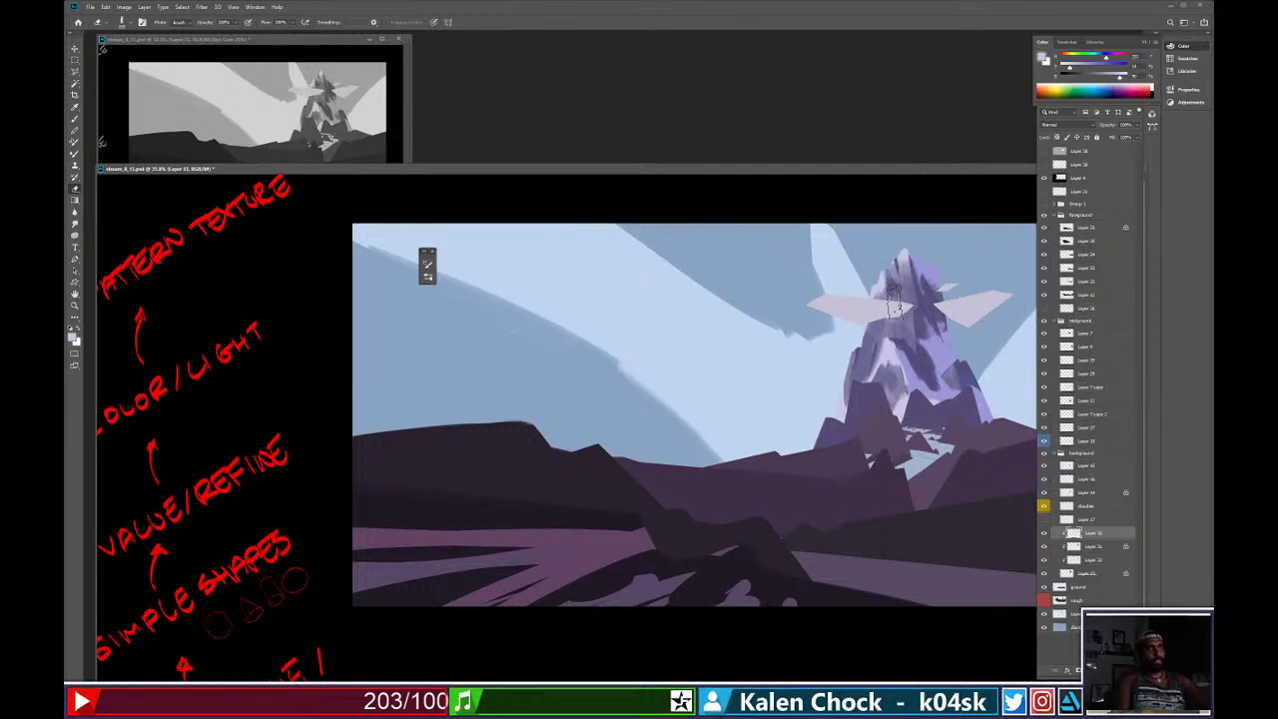
pyautogui.moveTo(918, 261)
pyautogui.mouseDown()
pyautogui.moveTo(966, 225)
pyautogui.moveTo(912, 323)
pyautogui.mouseUp()
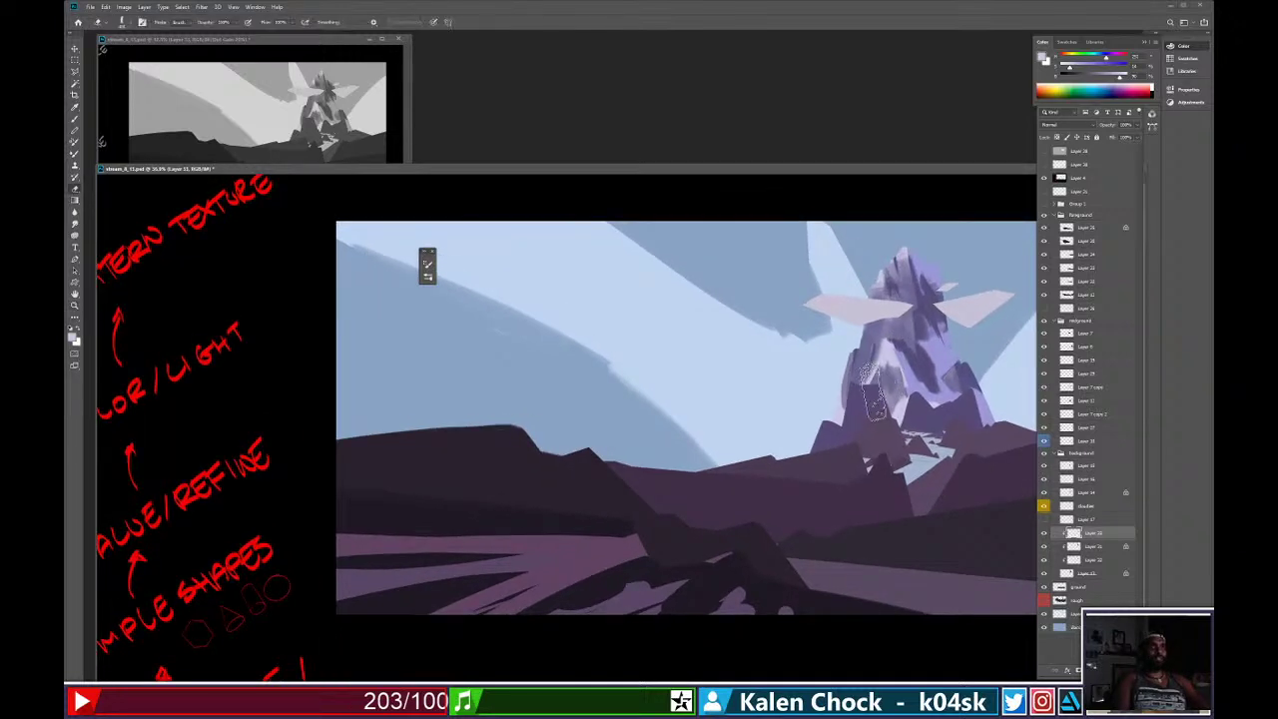
# Try another pass across the tower's lower face and undo the last stroke.
pyautogui.moveTo(874, 389)
pyautogui.mouseDown()
pyautogui.moveTo(877, 359)
pyautogui.moveTo(924, 343)
pyautogui.moveTo(912, 334)
pyautogui.moveTo(936, 309)
pyautogui.moveTo(912, 344)
pyautogui.moveTo(1002, 278)
pyautogui.moveTo(971, 406)
pyautogui.moveTo(1019, 352)
pyautogui.moveTo(998, 343)
pyautogui.moveTo(969, 380)
pyautogui.moveTo(988, 420)
pyautogui.moveTo(964, 372)
pyautogui.moveTo(978, 411)
pyautogui.moveTo(995, 380)
pyautogui.moveTo(960, 373)
pyautogui.mouseUp()
pyautogui.press('b')
pyautogui.hotkey('ctrl', 'z')
pyautogui.keyDown('alt'); pyautogui.click(947, 394); pyautogui.keyUp('alt')
# Hide the three layers clipped to the tower and toggle the lowest one to judge its shading.
pyautogui.press('z')
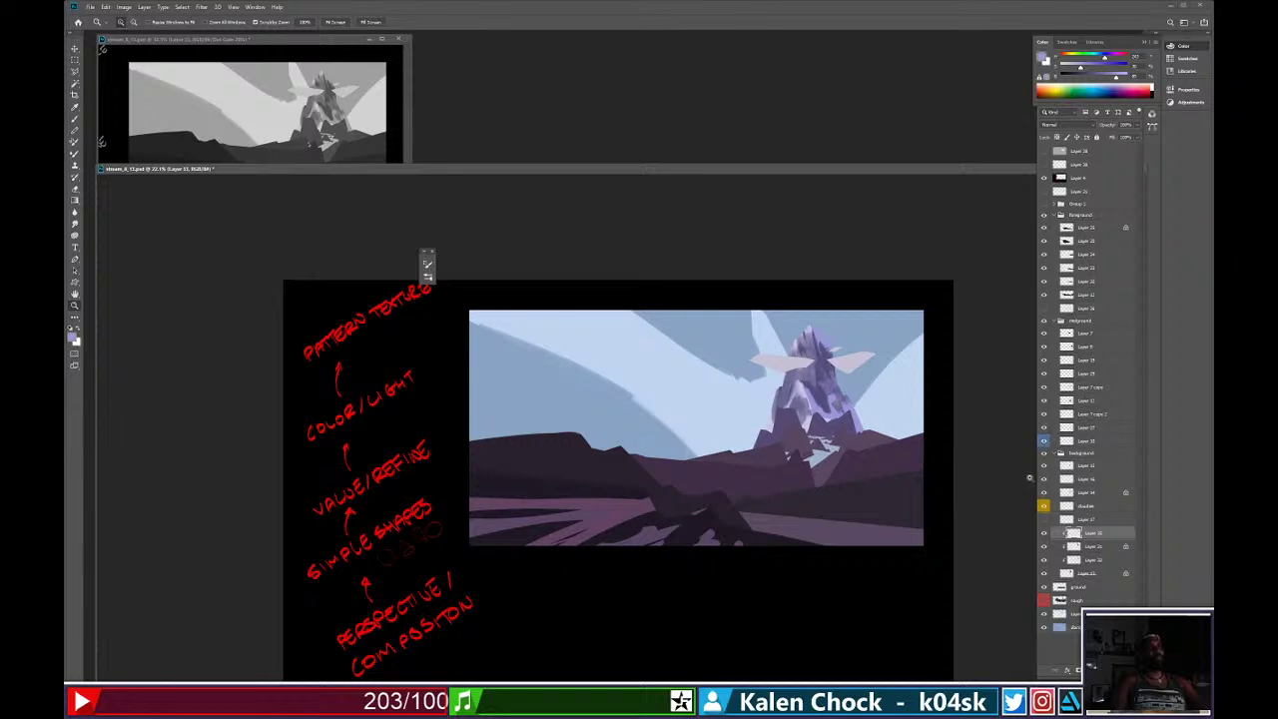
pyautogui.click(1045, 559)
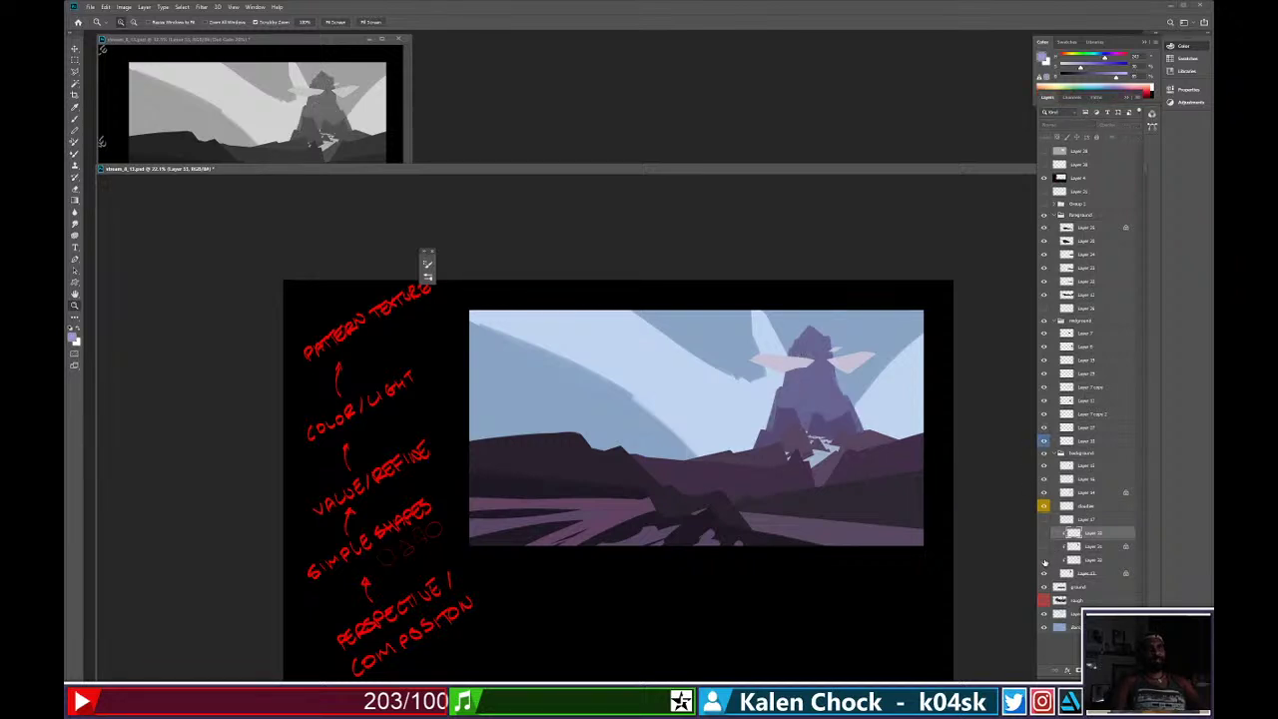
pyautogui.click(1044, 560)
pyautogui.click(1045, 560)
pyautogui.click(1045, 560)
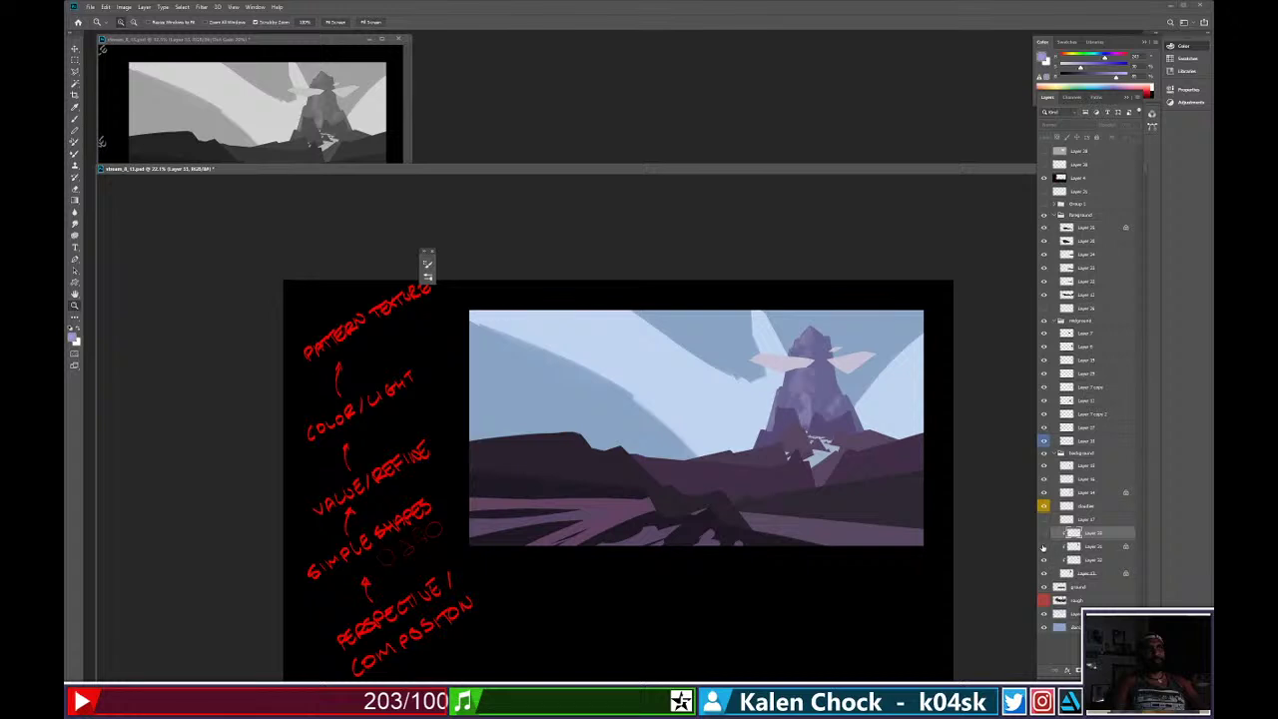
# Compare the tower with and without Layer 31's shadow shapes, keeping that layer selected and visible.
pyautogui.click(1043, 546)
pyautogui.click(1044, 547)
pyautogui.click(1043, 546)
pyautogui.click(1044, 546)
pyautogui.click(1044, 546)
pyautogui.click(1043, 547)
pyautogui.click(1043, 546)
pyautogui.click(1043, 546)
pyautogui.click(1043, 546)
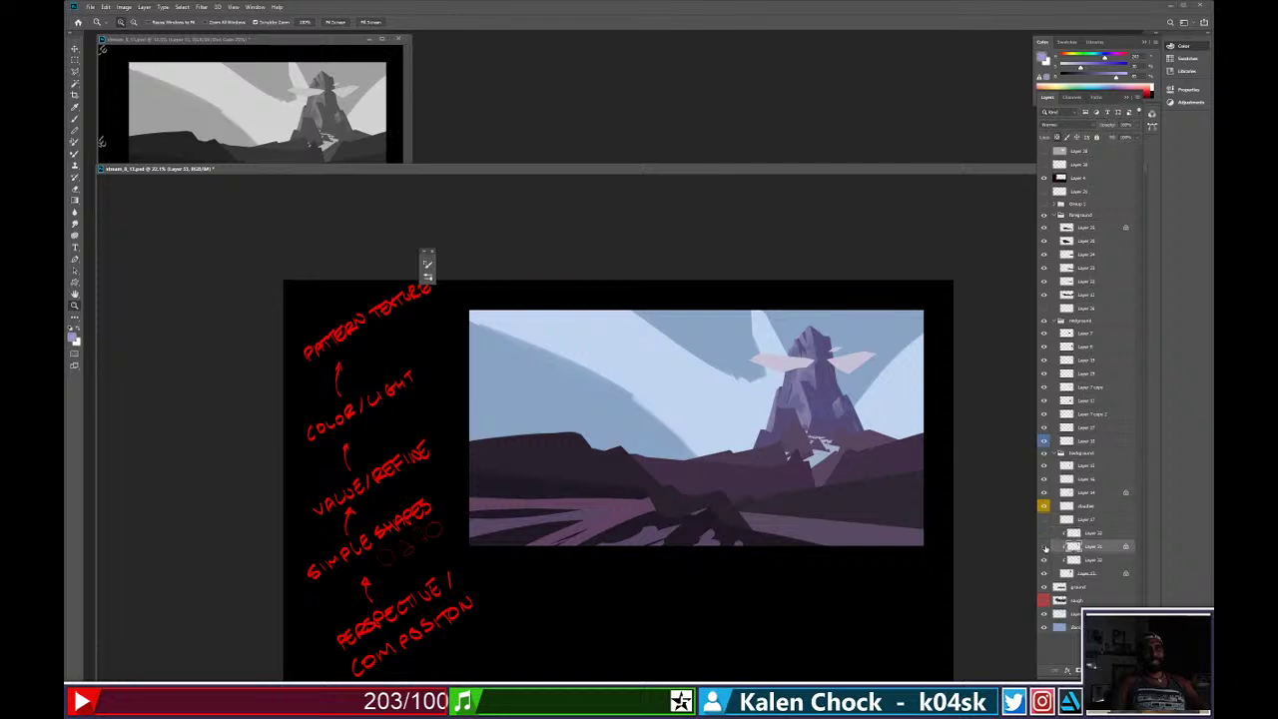
pyautogui.click(1043, 546)
pyautogui.click(1044, 546)
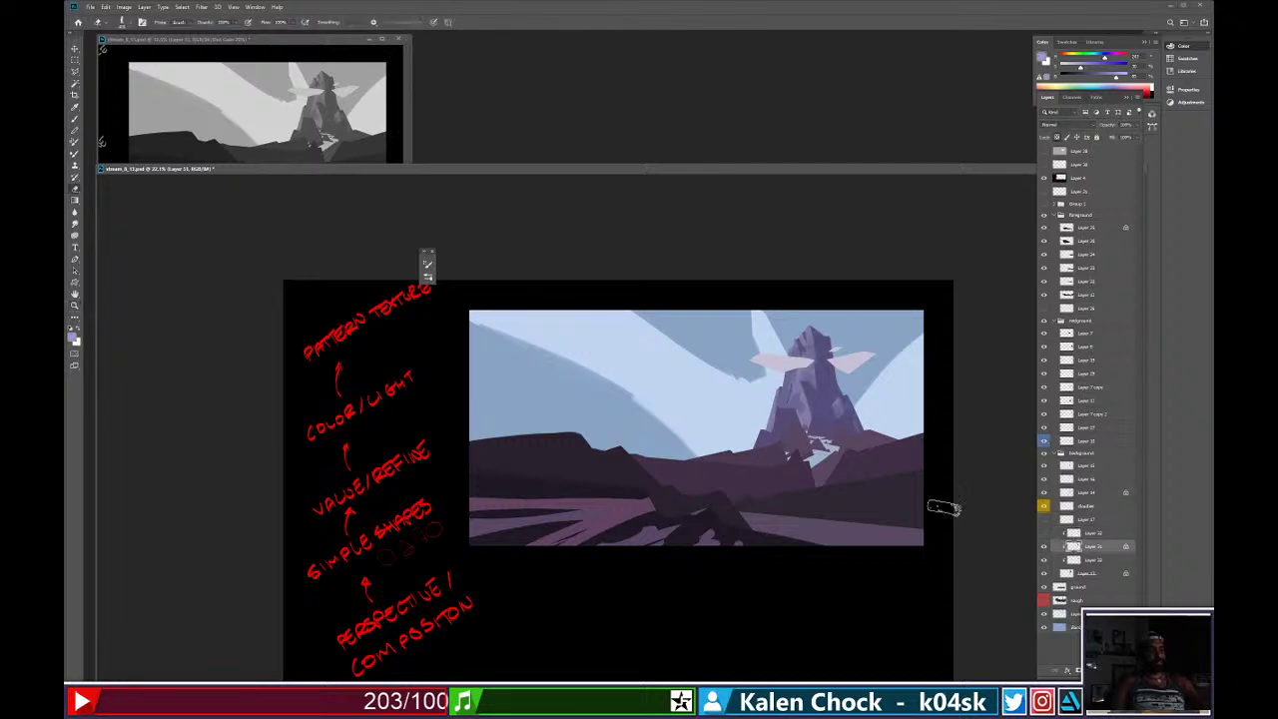
# Apply fading gradients in sampled lavender and darker violet across the tower's shadow shapes on Layer 31.
pyautogui.press('g')
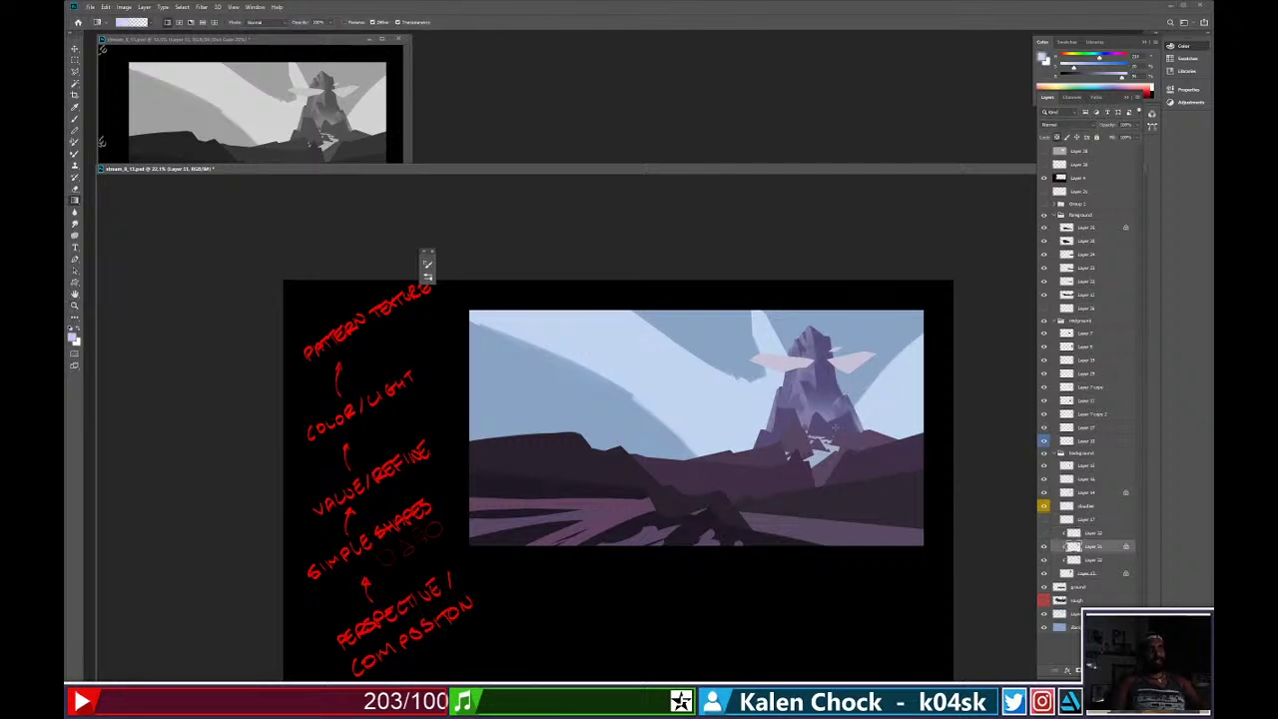
pyautogui.keyDown('alt'); pyautogui.click(819, 397); pyautogui.keyUp('alt')
pyautogui.moveTo(834, 409); pyautogui.dragTo(827, 344)
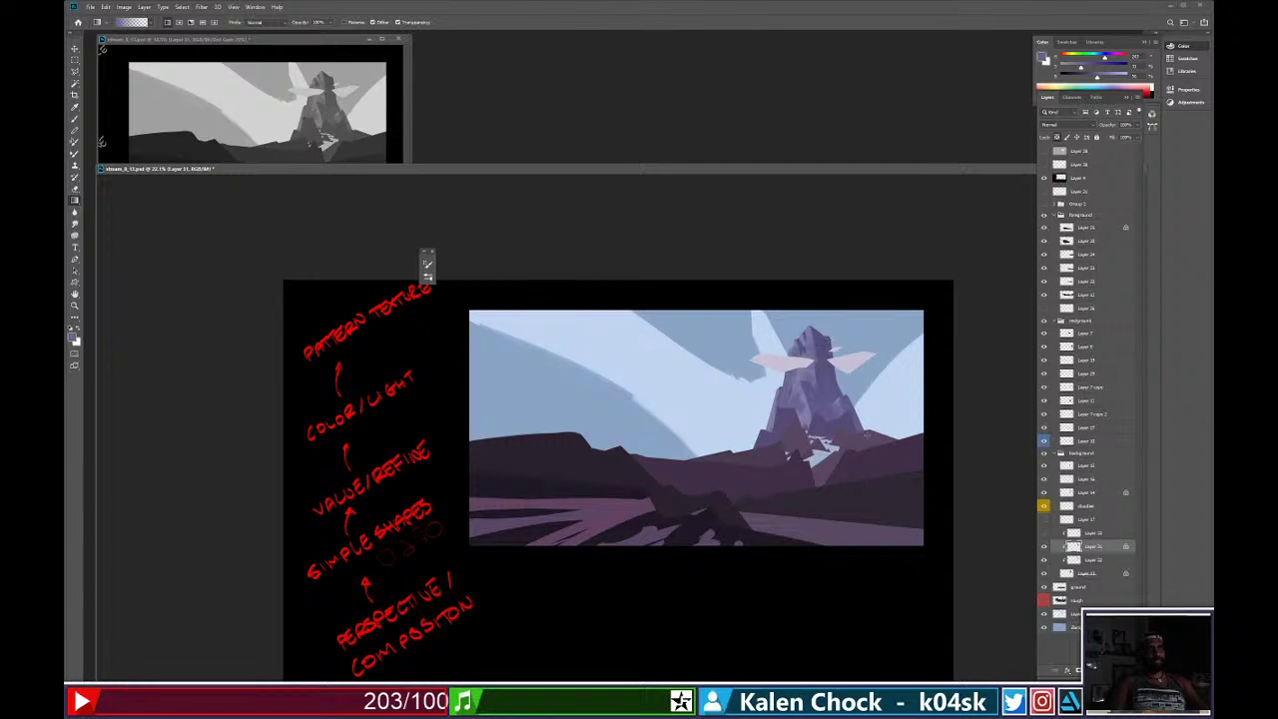
pyautogui.press('z')
pyautogui.moveTo(910, 431); pyautogui.dragTo(911, 430)
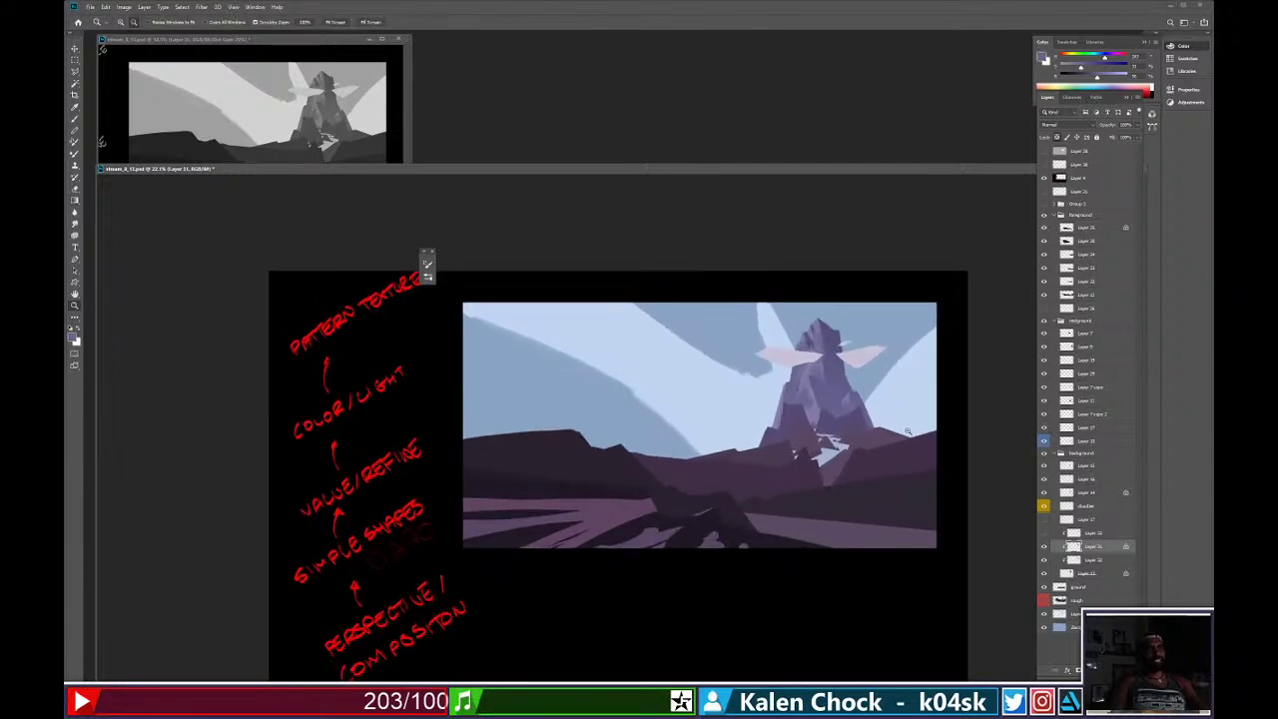
# Hide the remaining layers clipped to the tower and save the painting.
pyautogui.click(1046, 559)
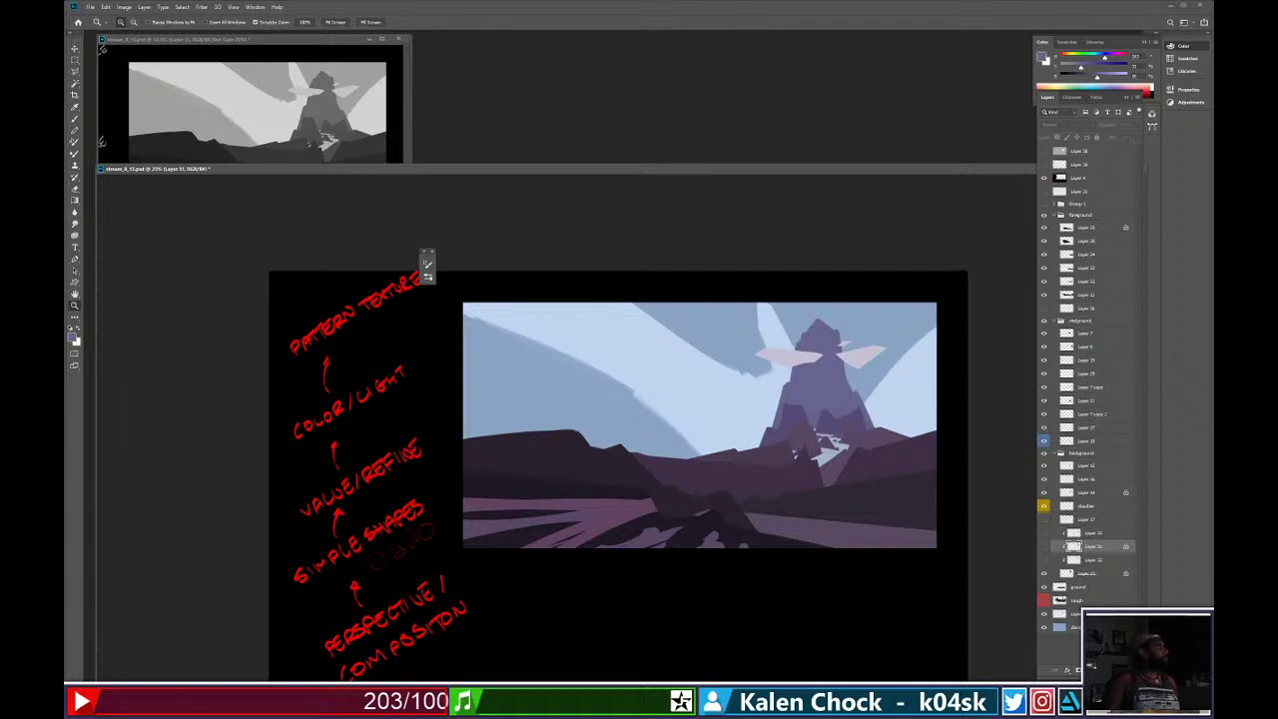
pyautogui.hotkey('ctrl', 's')
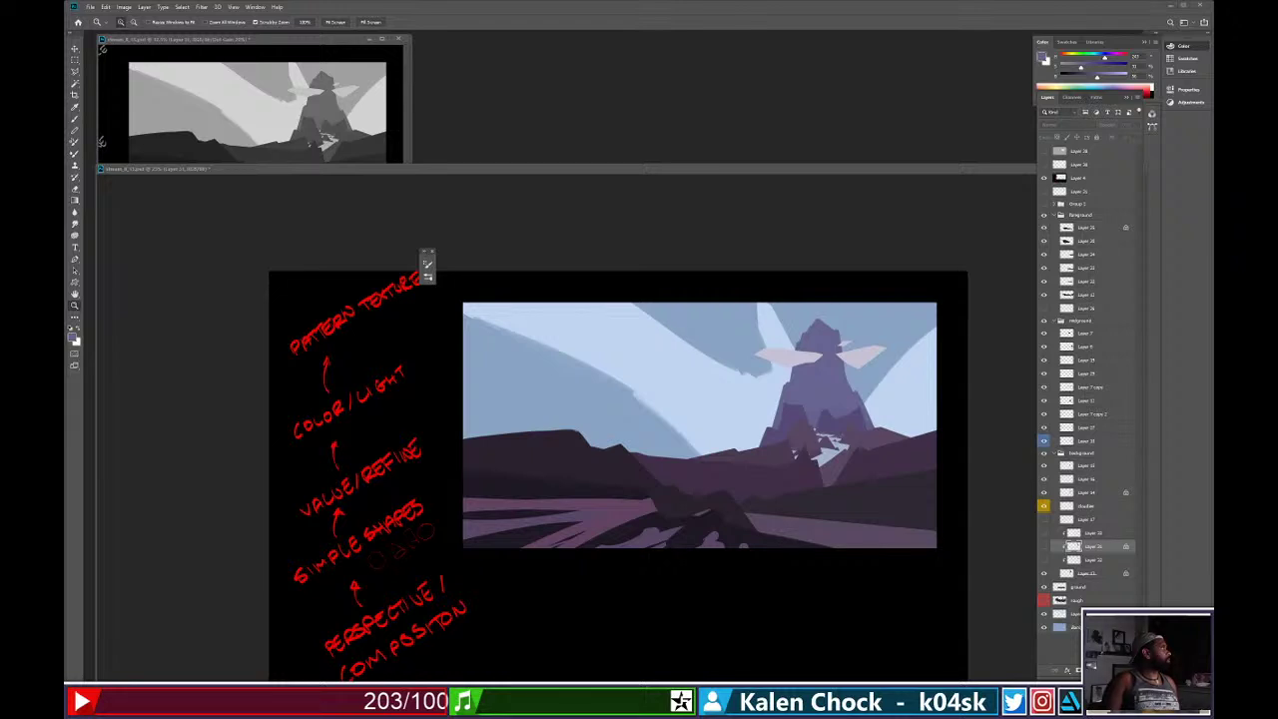
# Switch to the Twitter profile in the browser, view the first image of the platformer backgrounds tweet, and return to the painting.
pyautogui.moveTo(64, 439); pyautogui.dragTo(571, 216)
pyautogui.scroll(-4, 610, 380)
pyautogui.scroll(-15, 610, 380)
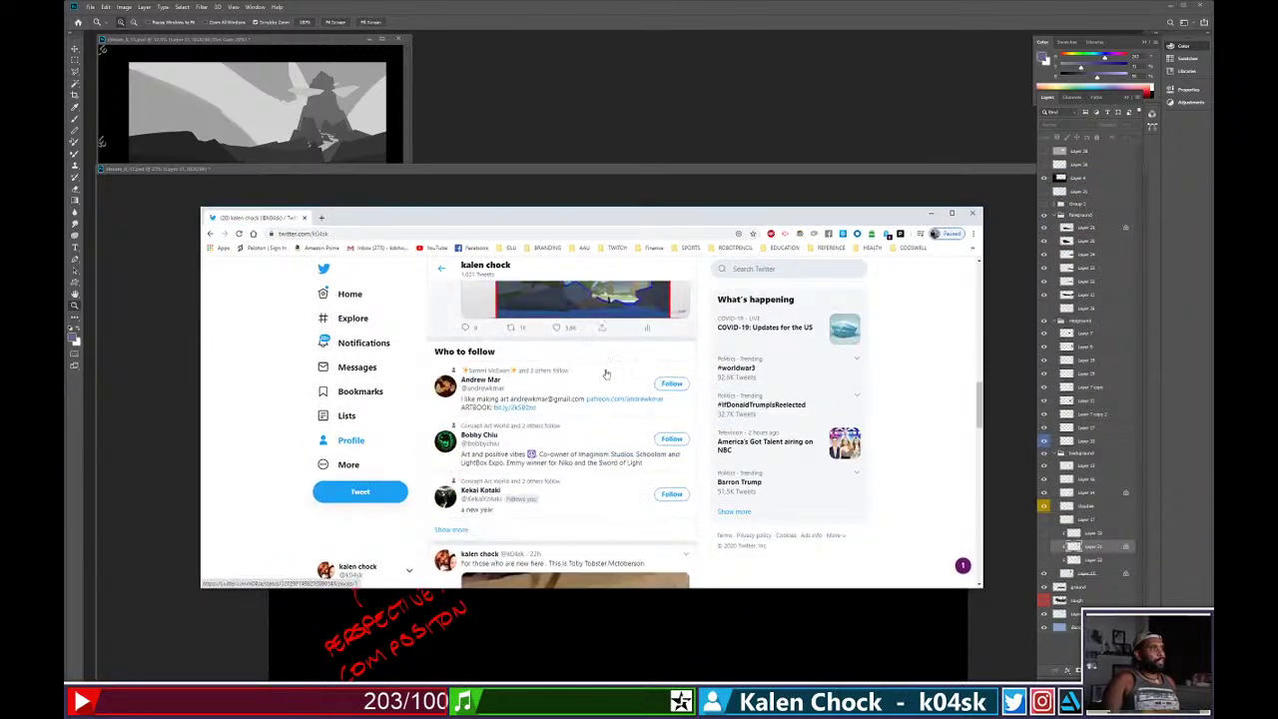
pyautogui.scroll(-2, 602, 366)
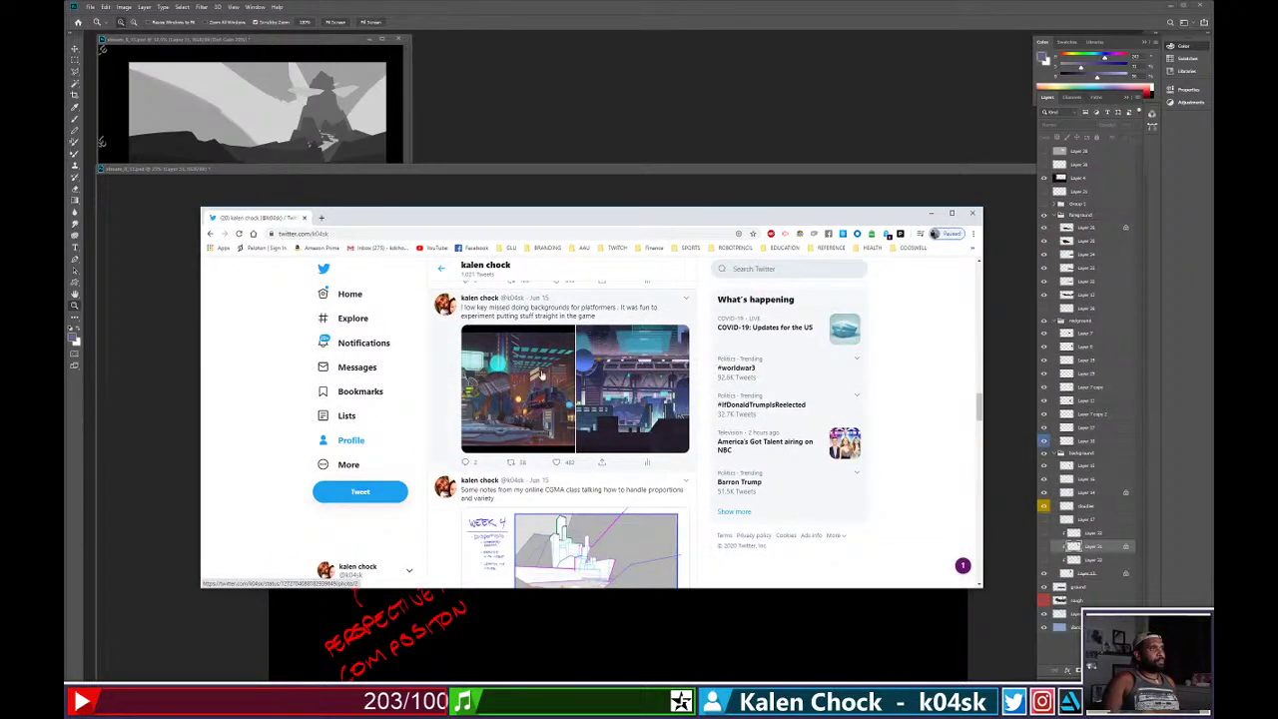
pyautogui.click(546, 376)
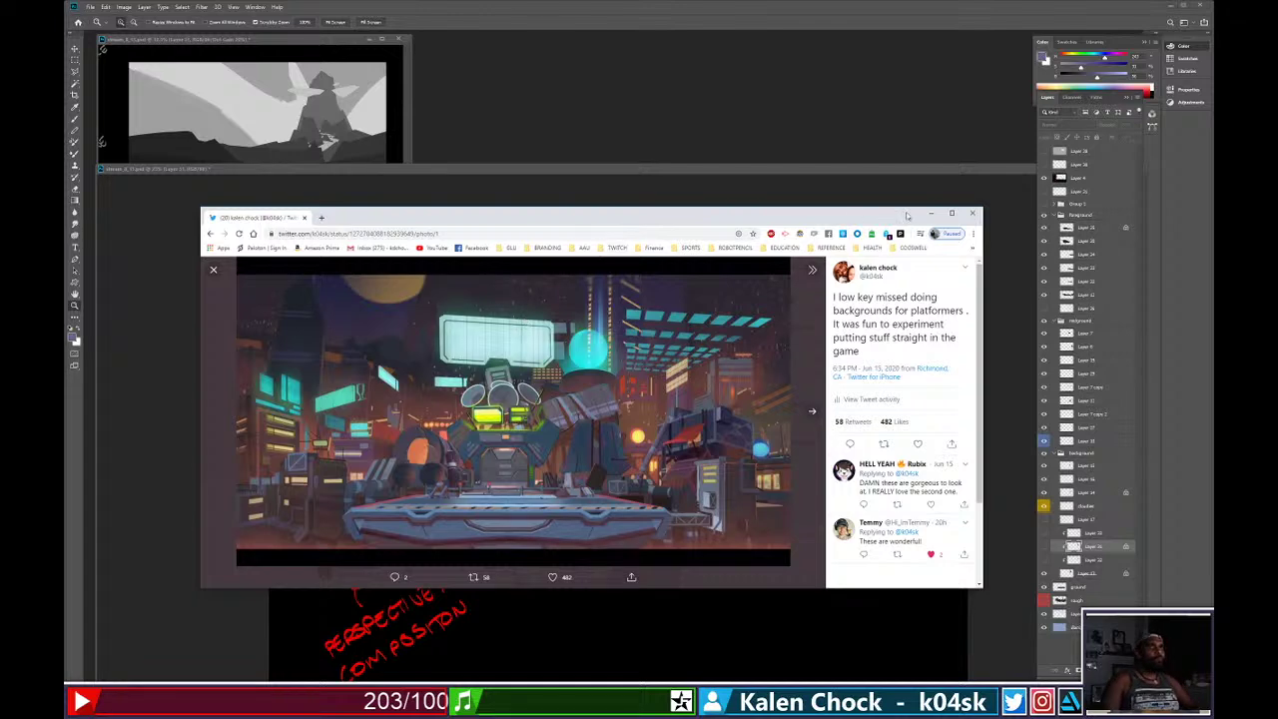
pyautogui.moveTo(876, 213); pyautogui.dragTo(65, 419)
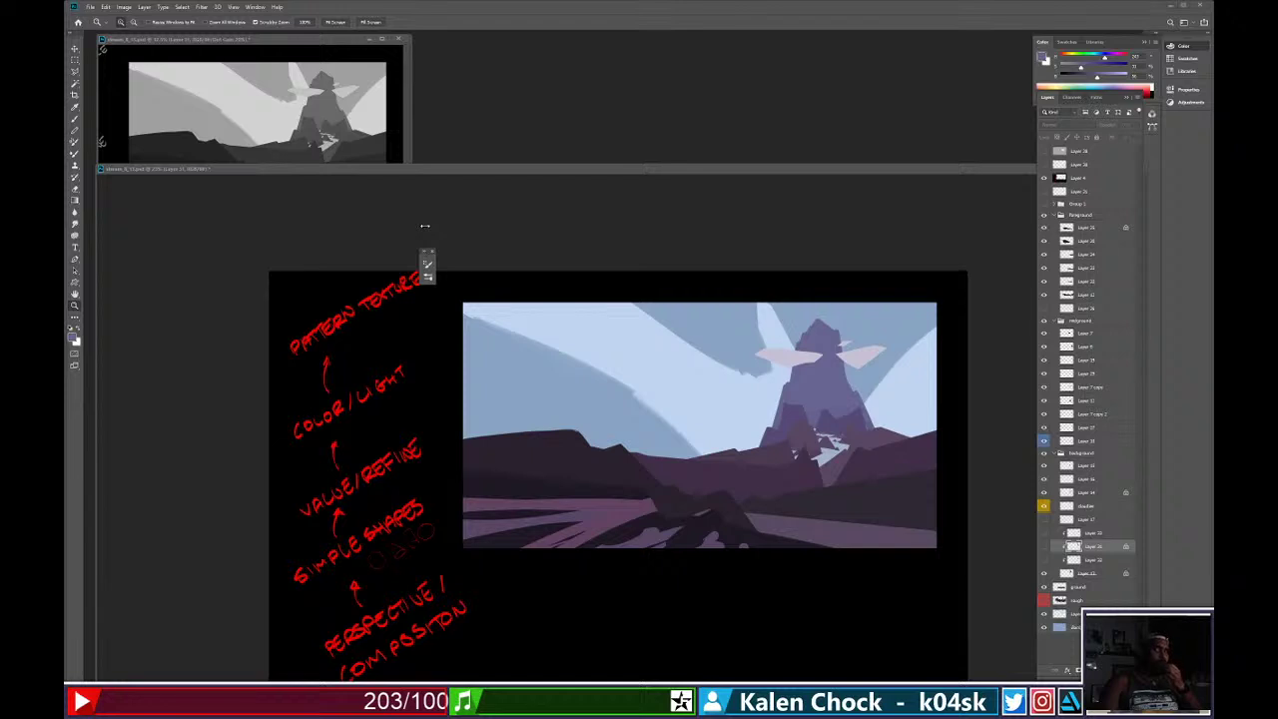
# Try to apply a gradient to the tower with the hidden Layer 31 selected.
pyautogui.press('g')
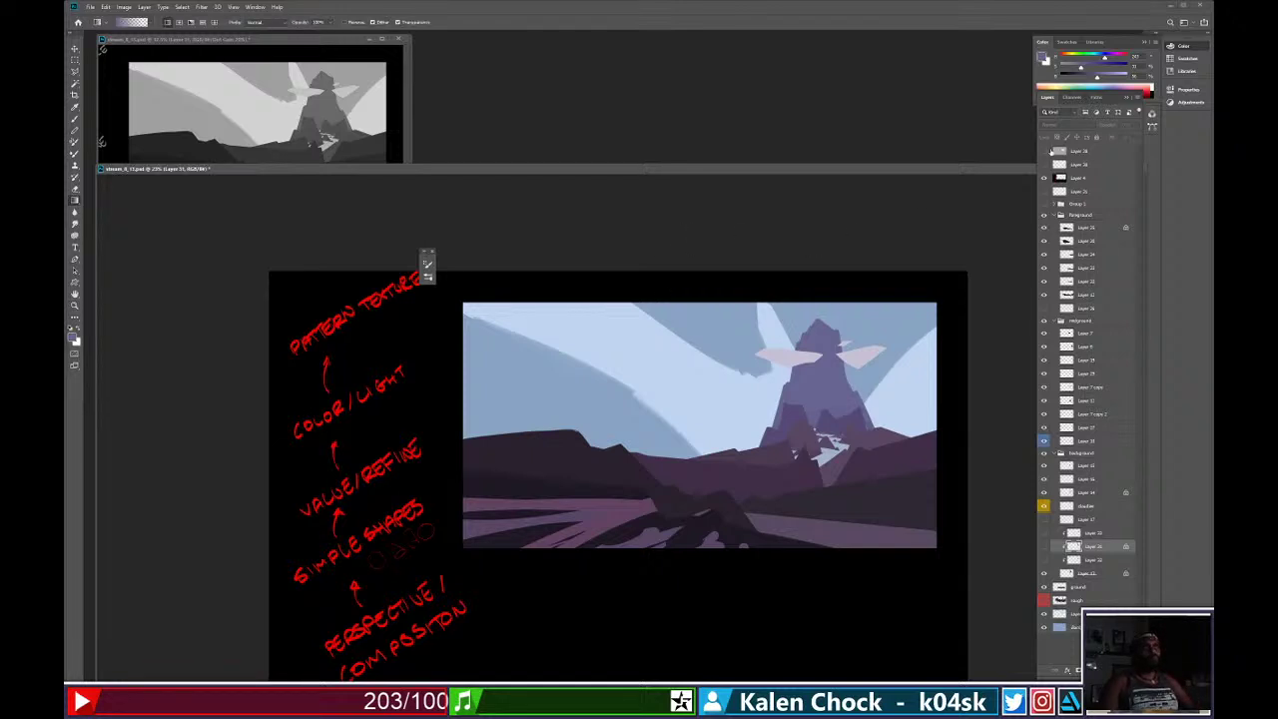
pyautogui.rightClick(825, 373)
pyautogui.click(829, 344)
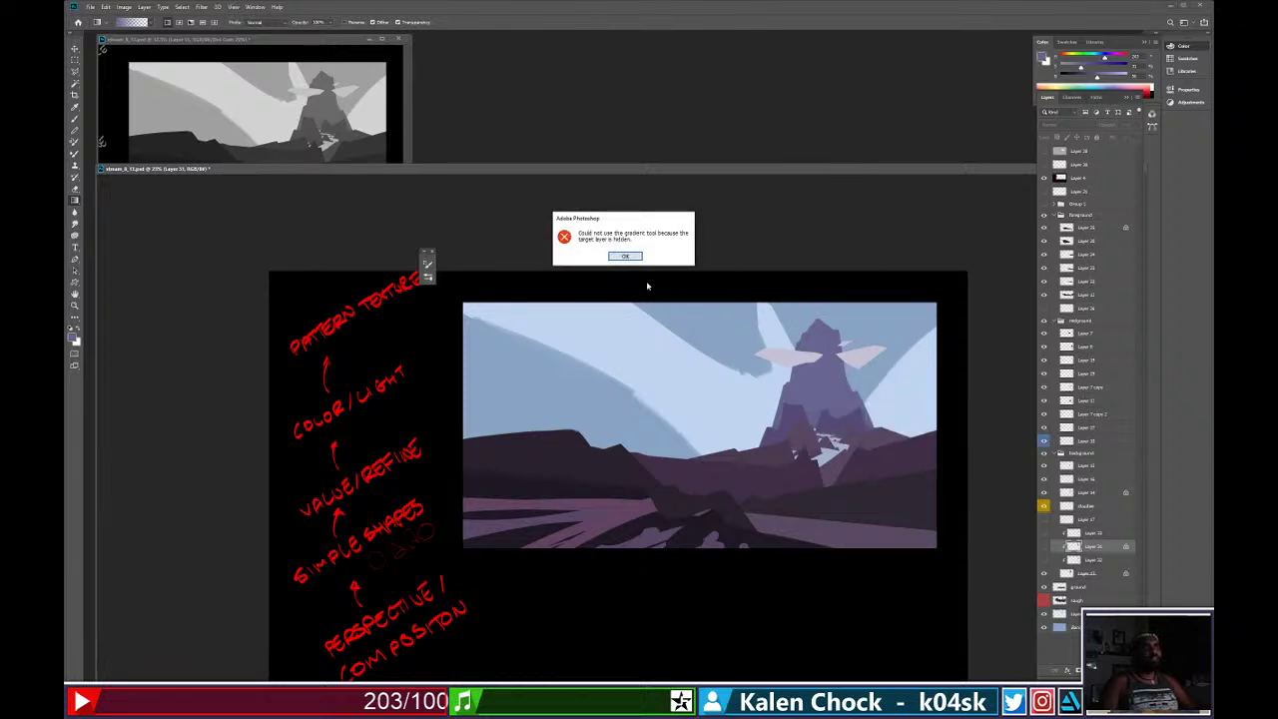
pyautogui.click(625, 255)
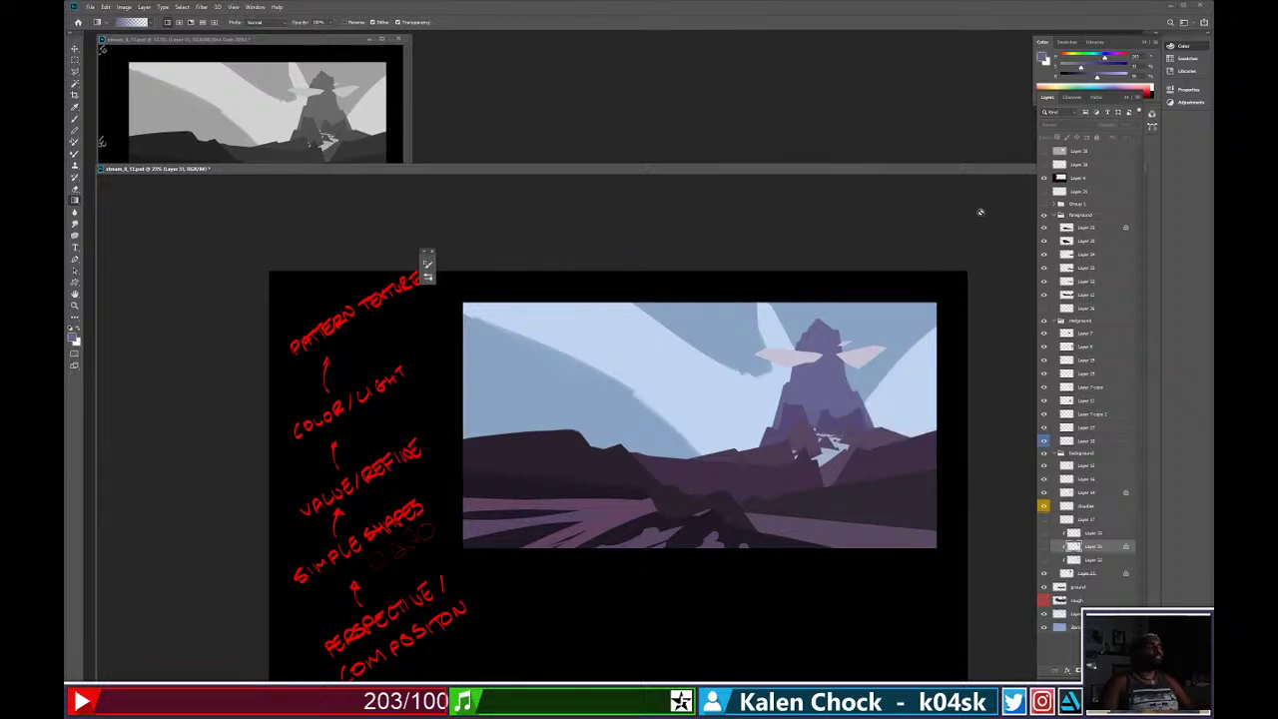
# Close the colour controls and display the tool presets for the Gradient tool.
pyautogui.moveTo(1115, 97)
pyautogui.mouseDown()
pyautogui.moveTo(1084, 117)
pyautogui.moveTo(1109, 102)
pyautogui.mouseUp()
pyautogui.click(1144, 42)
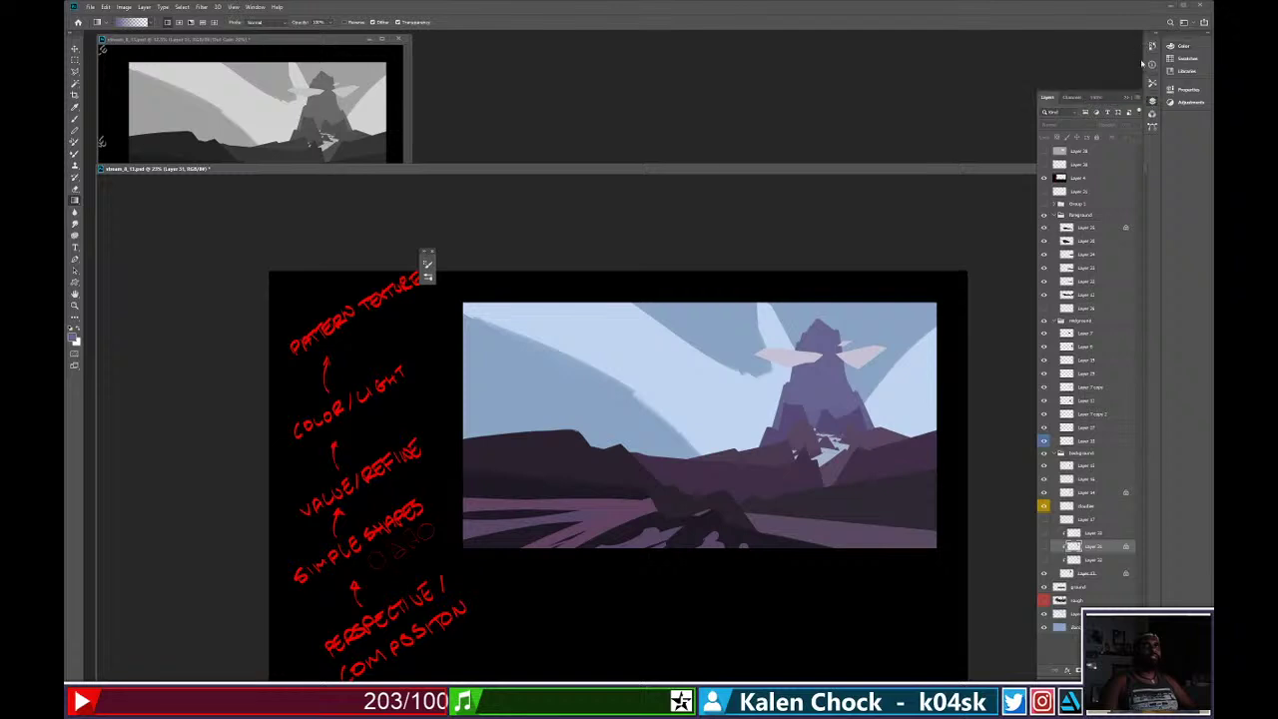
pyautogui.click(1154, 90)
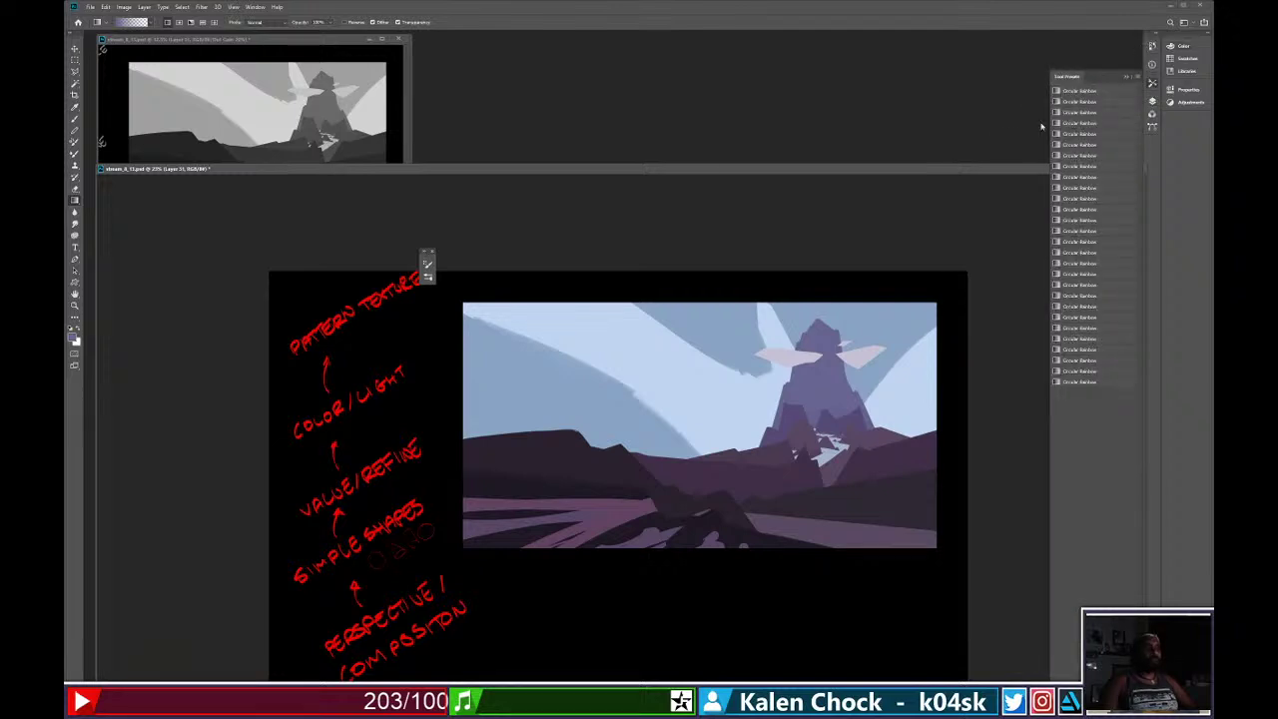
# Activate the Brush tool and create a new blank white document for brush tests.
pyautogui.press('b')
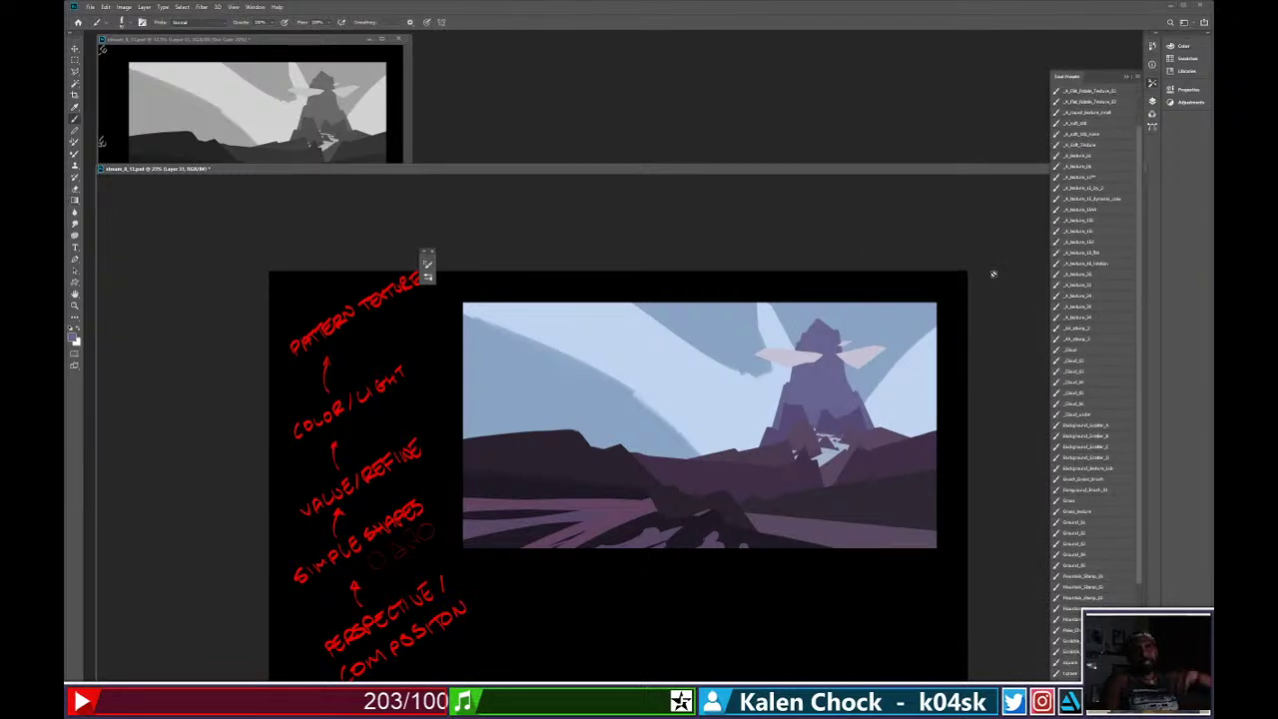
pyautogui.click(724, 446)
pyautogui.click(637, 257)
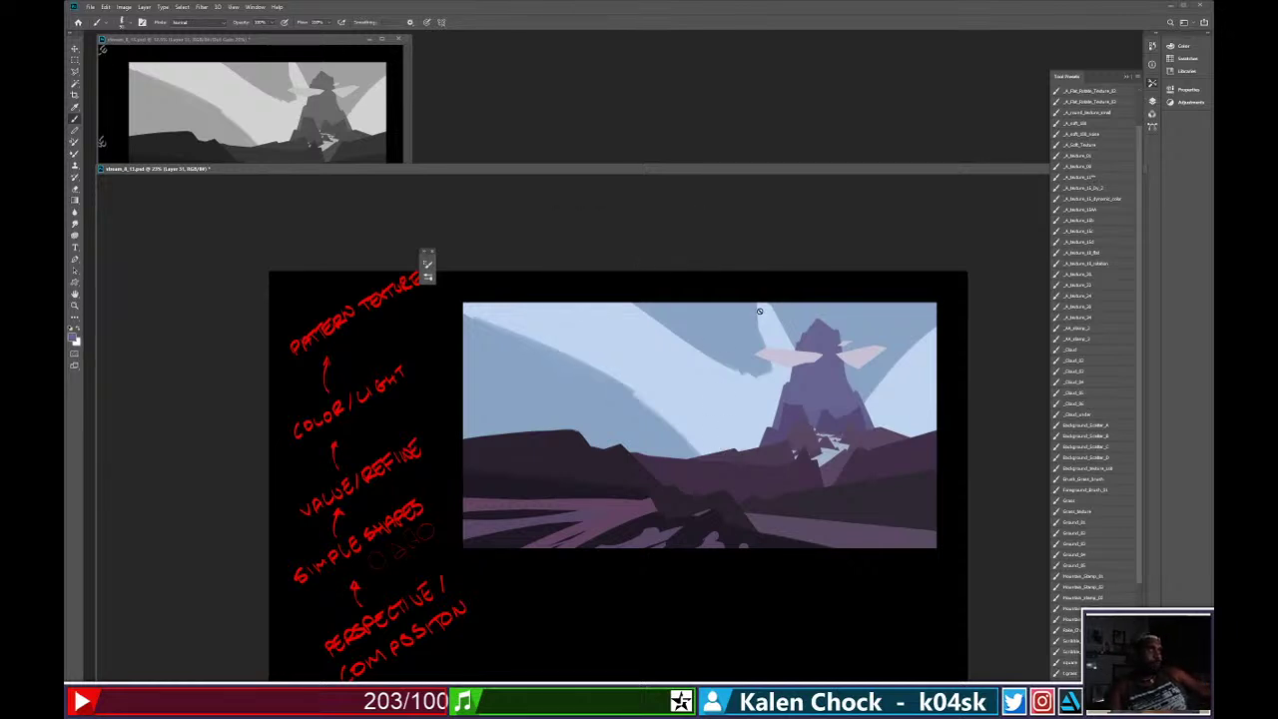
pyautogui.click(89, 7)
pyautogui.click(101, 17)
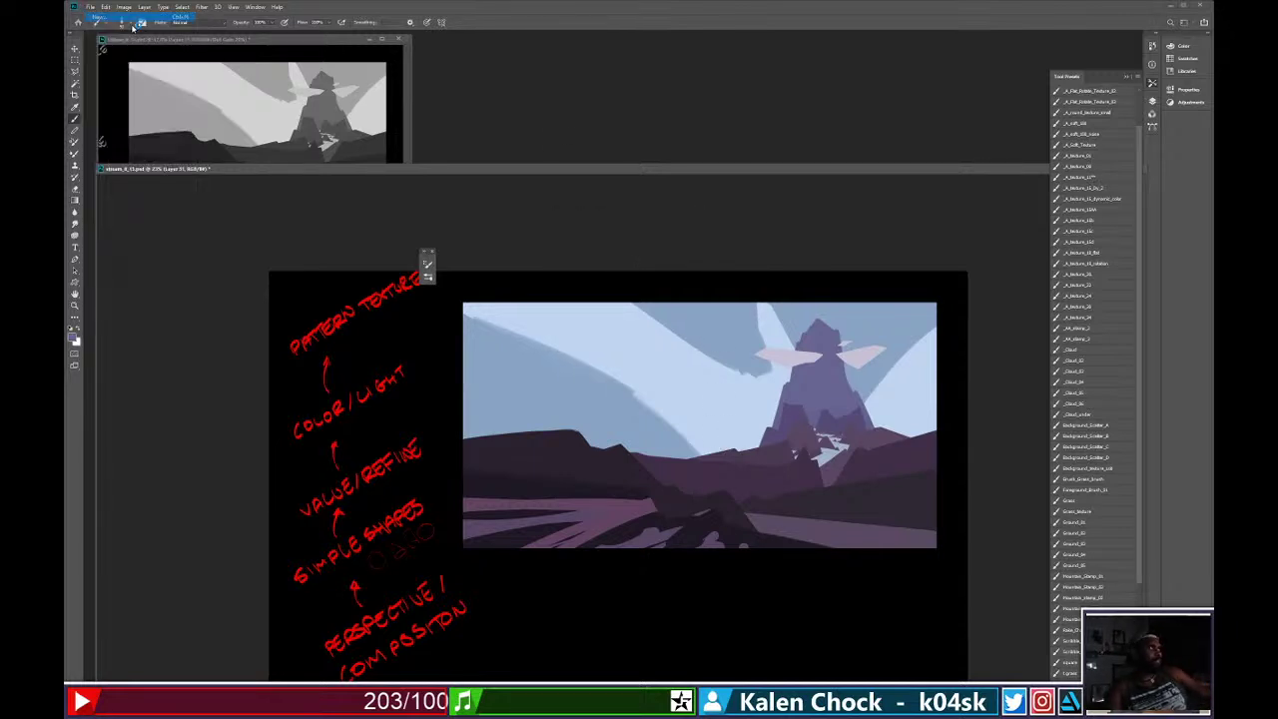
pyautogui.click(819, 494)
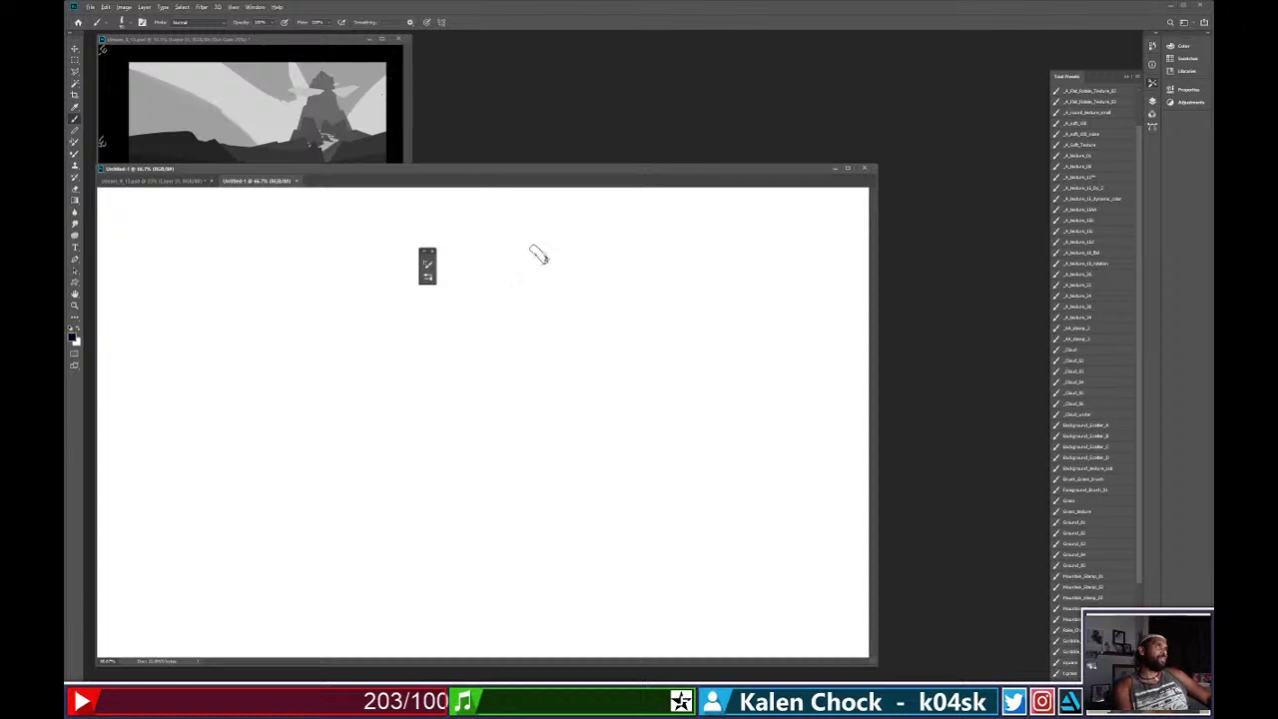
# Paint a solid black block swatch with a flat-edged brush and a black diamond swatch beside it with a hard pointed brush.
pyautogui.moveTo(656, 390)
pyautogui.mouseDown()
pyautogui.moveTo(645, 350)
pyautogui.moveTo(649, 423)
pyautogui.moveTo(660, 344)
pyautogui.moveTo(639, 465)
pyautogui.moveTo(675, 383)
pyautogui.moveTo(685, 401)
pyautogui.moveTo(673, 355)
pyautogui.moveTo(631, 377)
pyautogui.mouseUp()
pyautogui.hotkey('ctrl', 'z')
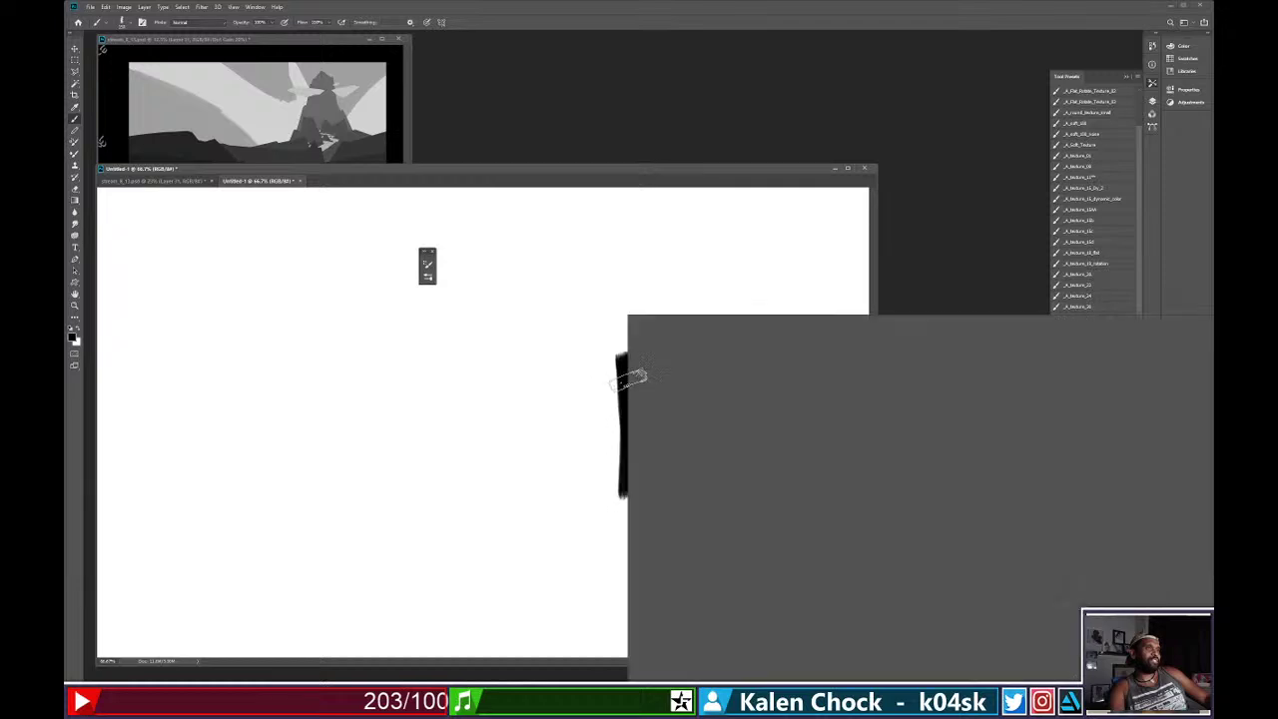
pyautogui.click(706, 419)
pyautogui.click(521, 395)
pyautogui.moveTo(505, 407); pyautogui.dragTo(520, 443)
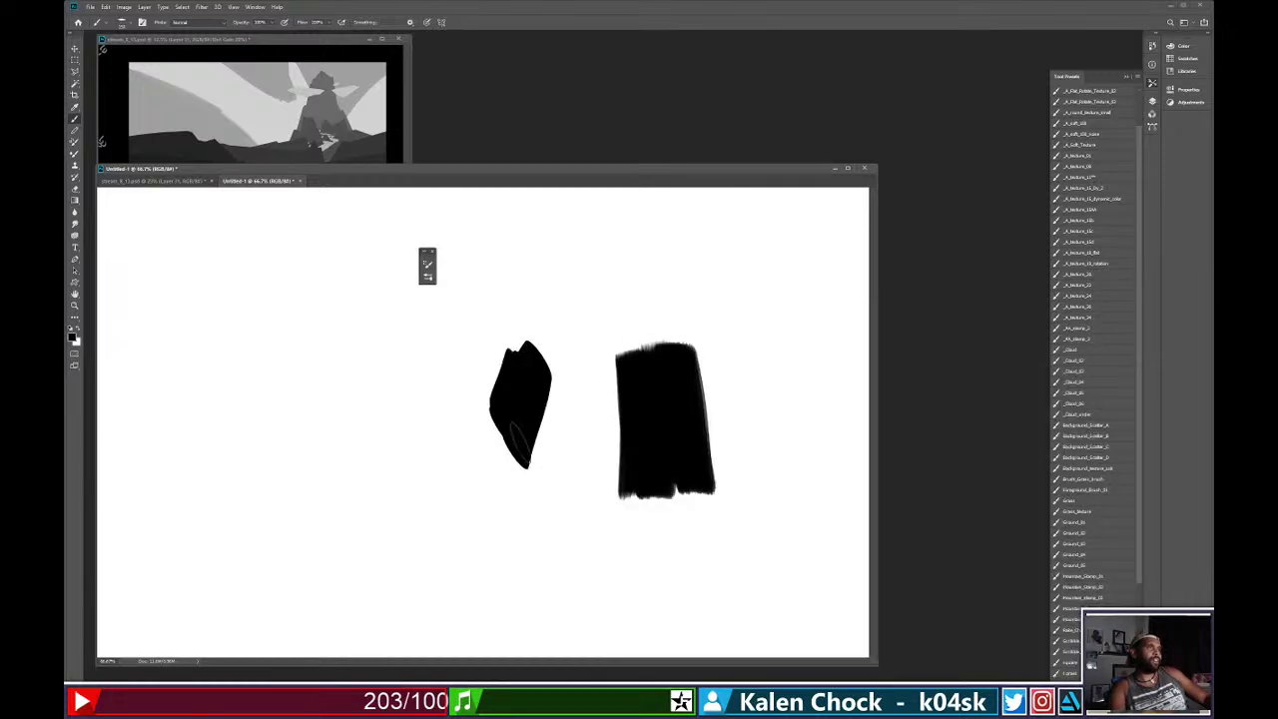
# Choose a soft sampled brush and test faded vertical strokes beside the black diamond.
pyautogui.rightClick(510, 419)
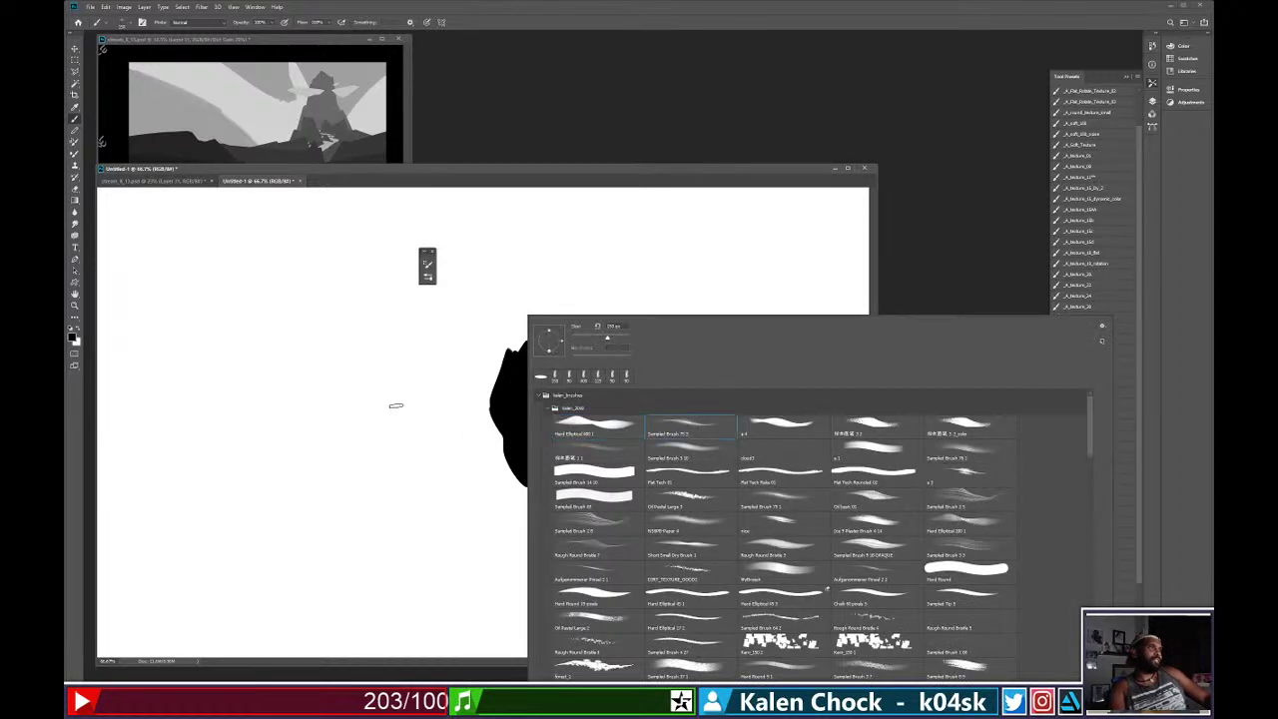
pyautogui.moveTo(381, 352)
pyautogui.mouseDown()
pyautogui.moveTo(379, 450)
pyautogui.moveTo(400, 362)
pyautogui.moveTo(376, 462)
pyautogui.moveTo(379, 442)
pyautogui.mouseUp()
pyautogui.hotkey('ctrl', 'z')
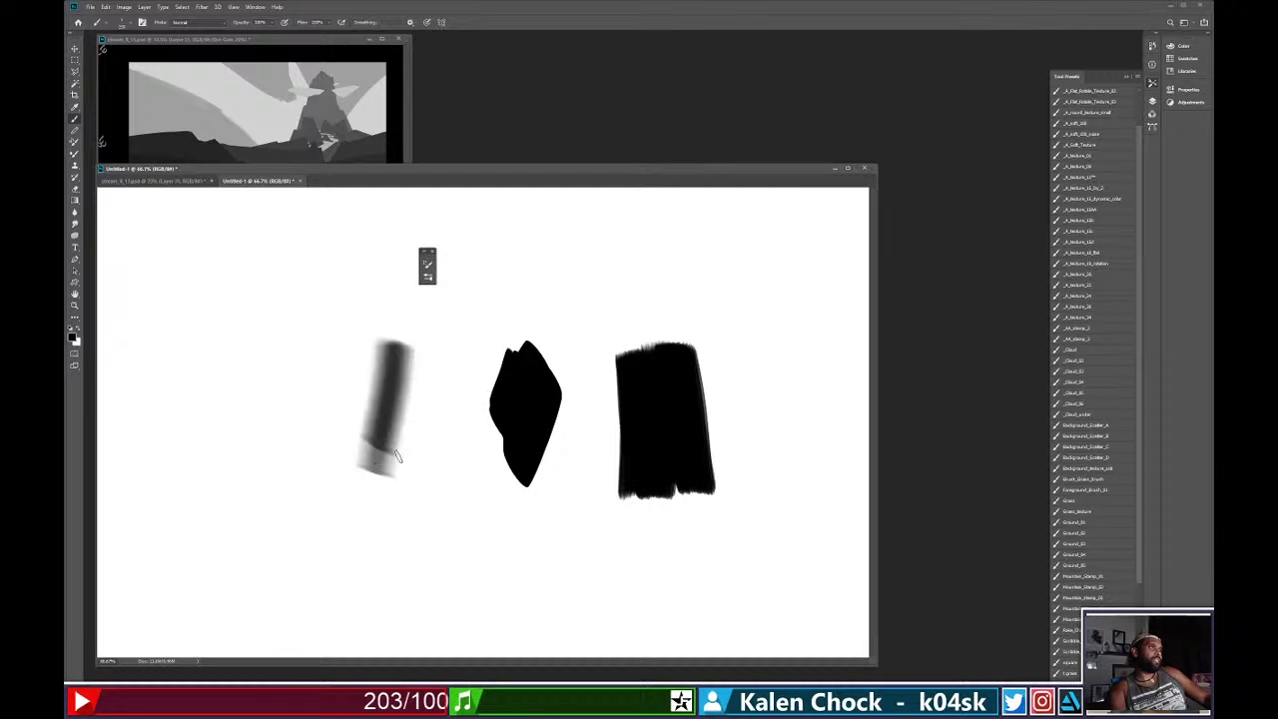
pyautogui.hotkey('ctrl', 'z')
pyautogui.moveTo(399, 335); pyautogui.dragTo(359, 497)
pyautogui.hotkey('ctrl', 'z')
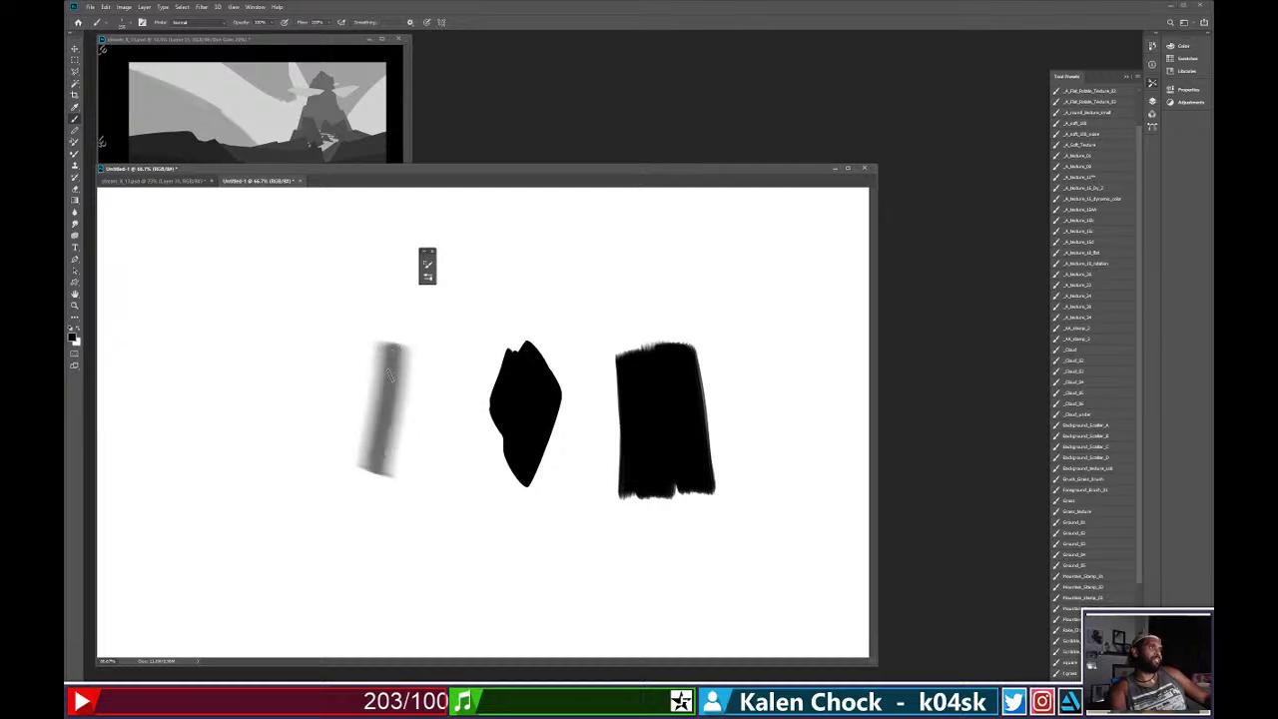
pyautogui.hotkey('ctrl', 'z')
# Build up a soft shaded oval beside the diamond, darkening its side and base with curved soft strokes.
pyautogui.moveTo(371, 328)
pyautogui.mouseDown()
pyautogui.moveTo(457, 387)
pyautogui.moveTo(398, 332)
pyautogui.moveTo(390, 490)
pyautogui.moveTo(348, 509)
pyautogui.mouseUp()
pyautogui.hotkey('ctrl', 'z')
pyautogui.moveTo(419, 348); pyautogui.dragTo(362, 486)
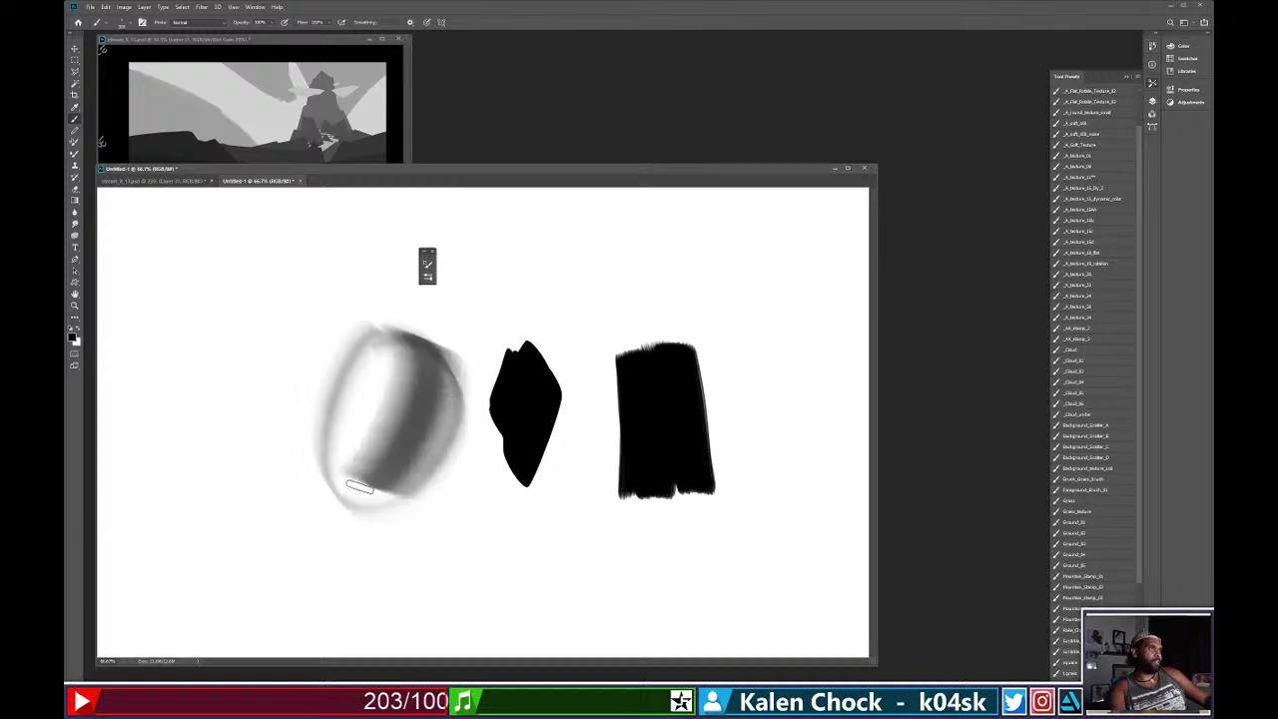
pyautogui.hotkey('ctrl', 'z')
pyautogui.moveTo(417, 345); pyautogui.dragTo(311, 489)
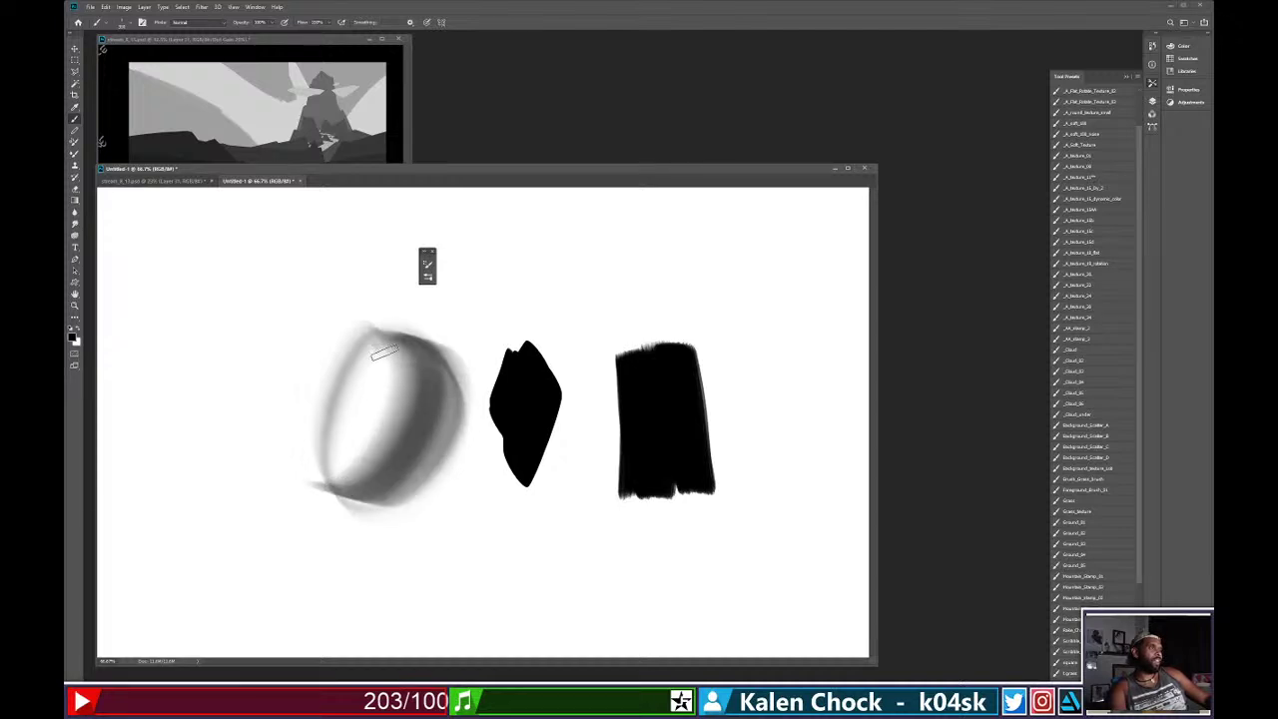
pyautogui.moveTo(384, 352)
pyautogui.mouseDown()
pyautogui.moveTo(343, 456)
pyautogui.moveTo(367, 442)
pyautogui.moveTo(354, 436)
pyautogui.moveTo(349, 469)
pyautogui.moveTo(358, 389)
pyautogui.moveTo(385, 325)
pyautogui.moveTo(349, 424)
pyautogui.mouseUp()
pyautogui.hotkey('ctrl', 'z')
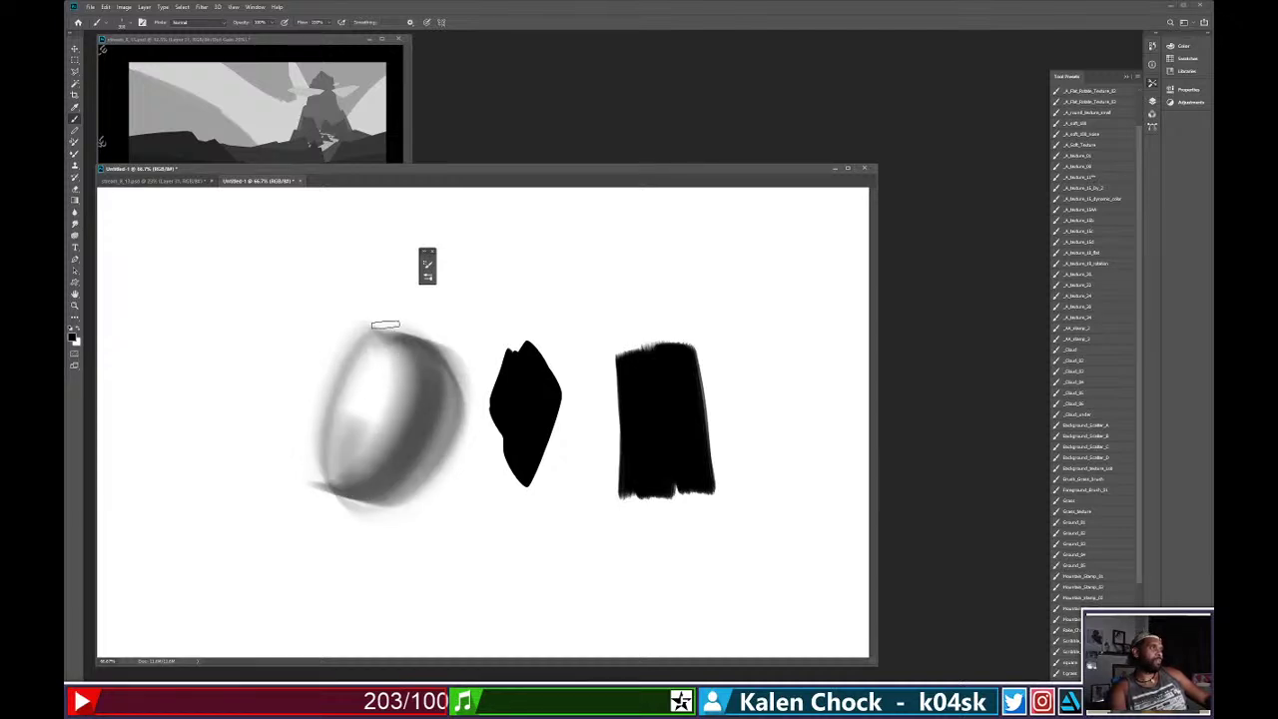
# Choose a grainy textured brush and paint a rough black swatch on the far side of the soft oval.
pyautogui.press('z')
pyautogui.moveTo(405, 377)
pyautogui.mouseDown()
pyautogui.moveTo(351, 404)
pyautogui.moveTo(409, 265)
pyautogui.mouseUp()
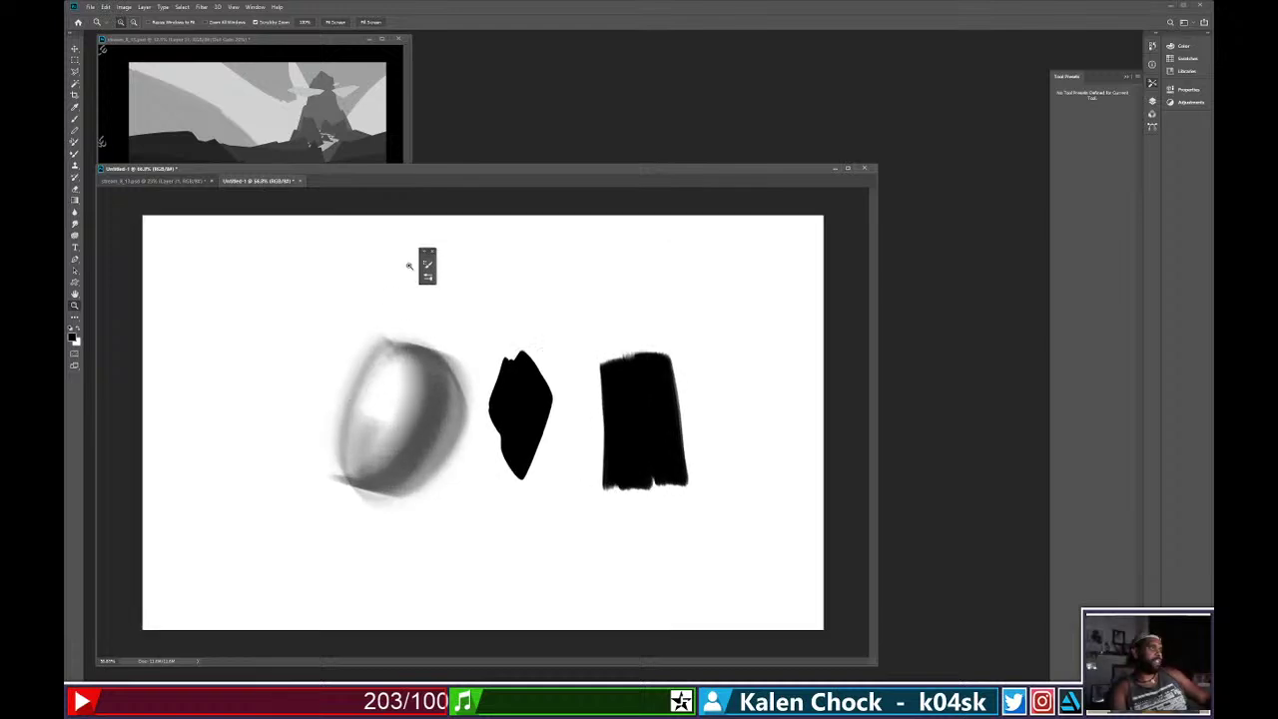
pyautogui.rightClick(429, 300)
pyautogui.click(454, 331)
pyautogui.press('b')
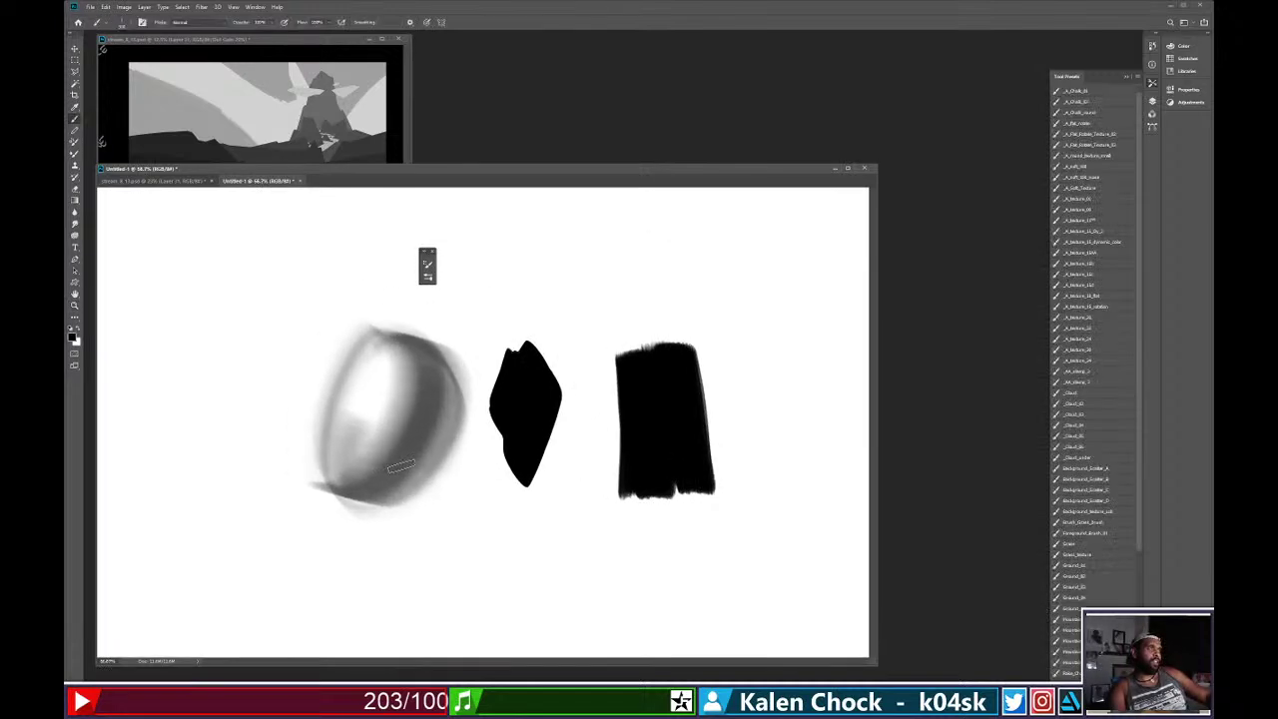
pyautogui.rightClick(410, 461)
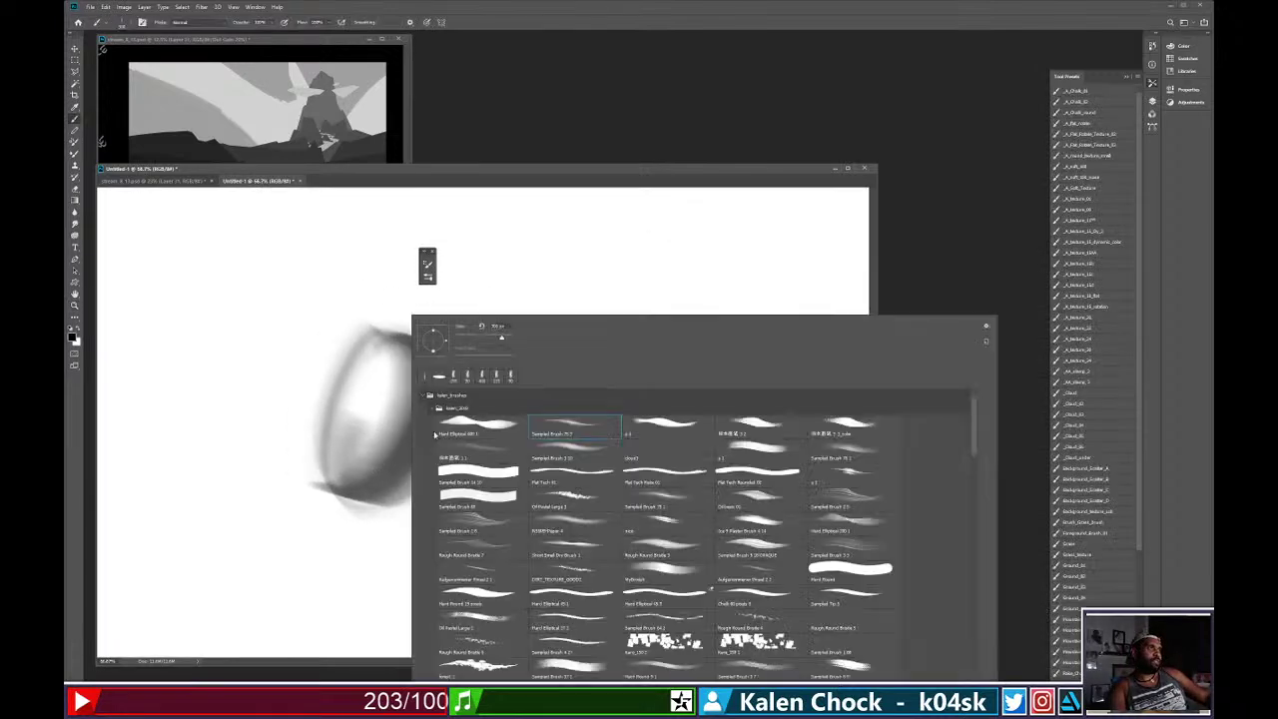
pyautogui.click(740, 424)
pyautogui.moveTo(205, 418); pyautogui.dragTo(205, 477)
pyautogui.moveTo(240, 424); pyautogui.dragTo(237, 467)
pyautogui.moveTo(254, 386)
pyautogui.mouseDown()
pyautogui.moveTo(237, 439)
pyautogui.moveTo(197, 375)
pyautogui.moveTo(188, 452)
pyautogui.moveTo(214, 434)
pyautogui.moveTo(240, 329)
pyautogui.mouseUp()
# Choose a scratchy bristle brush and paint a hatched swatch beside the solid black block.
pyautogui.rightClick(741, 391)
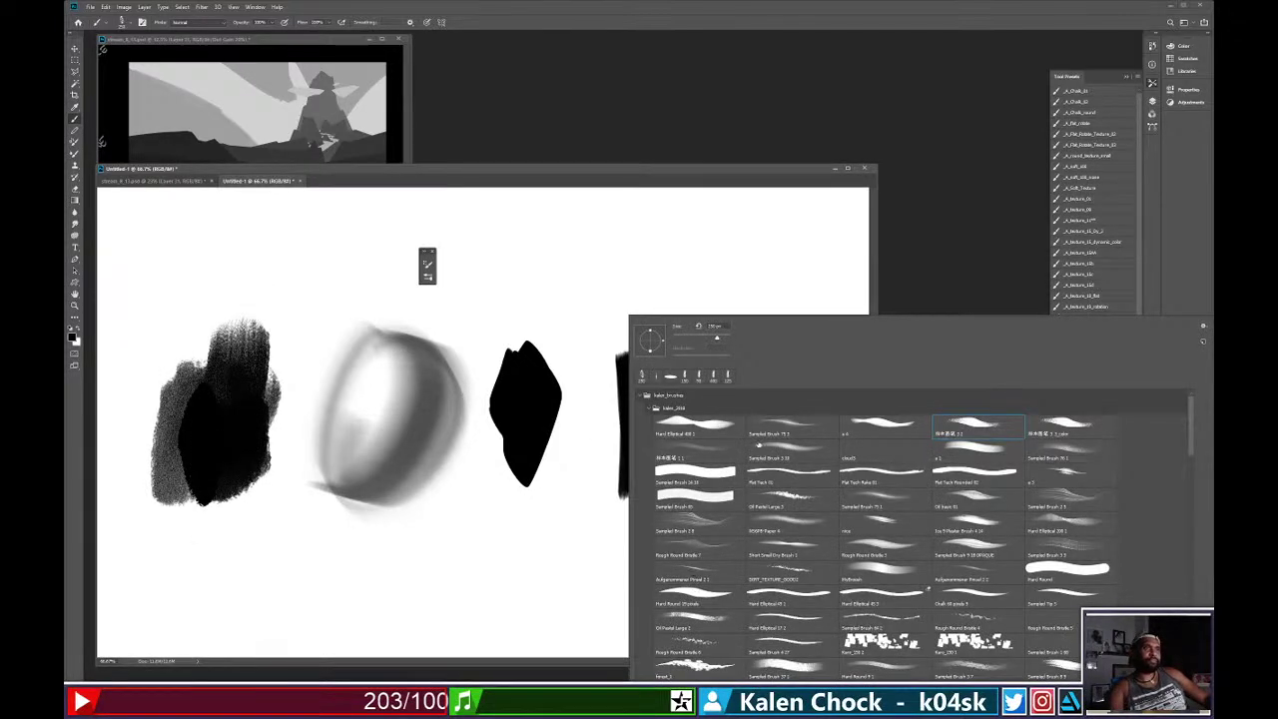
pyautogui.click(758, 446)
pyautogui.click(754, 261)
pyautogui.hotkey('ctrl', 'z')
pyautogui.moveTo(796, 346)
pyautogui.mouseDown()
pyautogui.moveTo(802, 439)
pyautogui.moveTo(809, 356)
pyautogui.mouseUp()
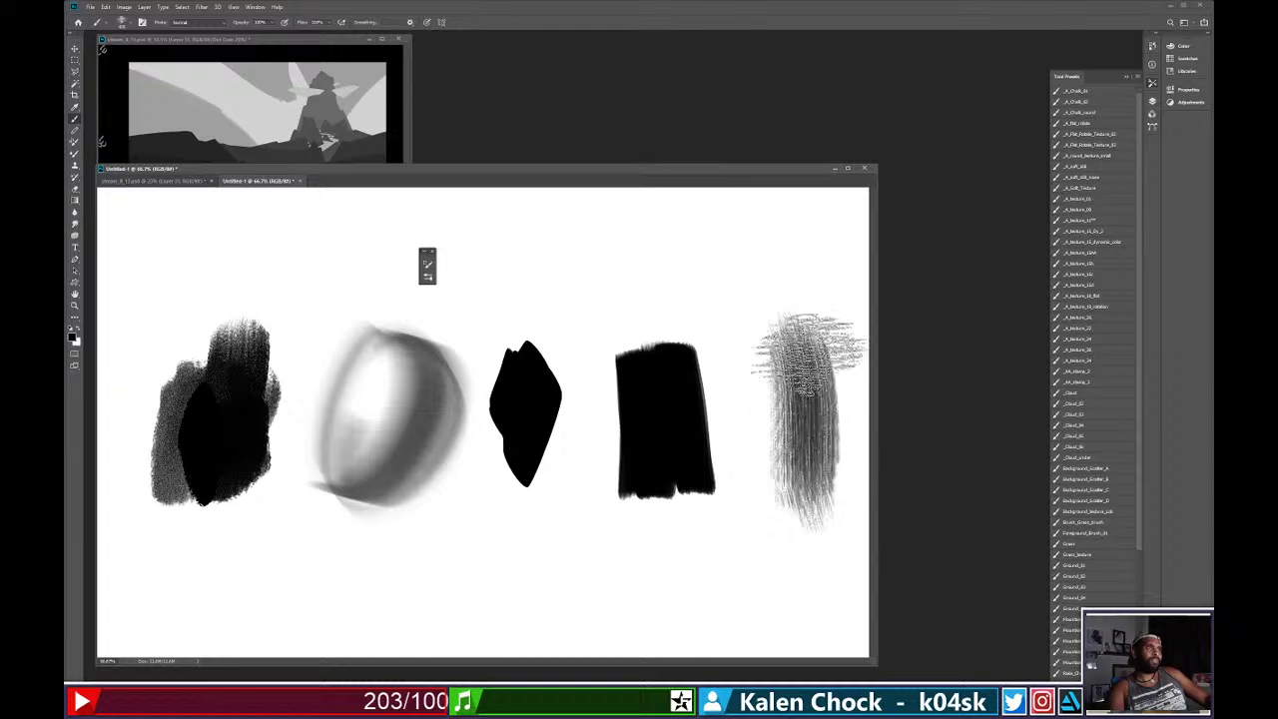
# Choose the Flat Tech Rounded brush and paint a blocky black building silhouette with a tall tower below the swatches.
pyautogui.rightClick(735, 349)
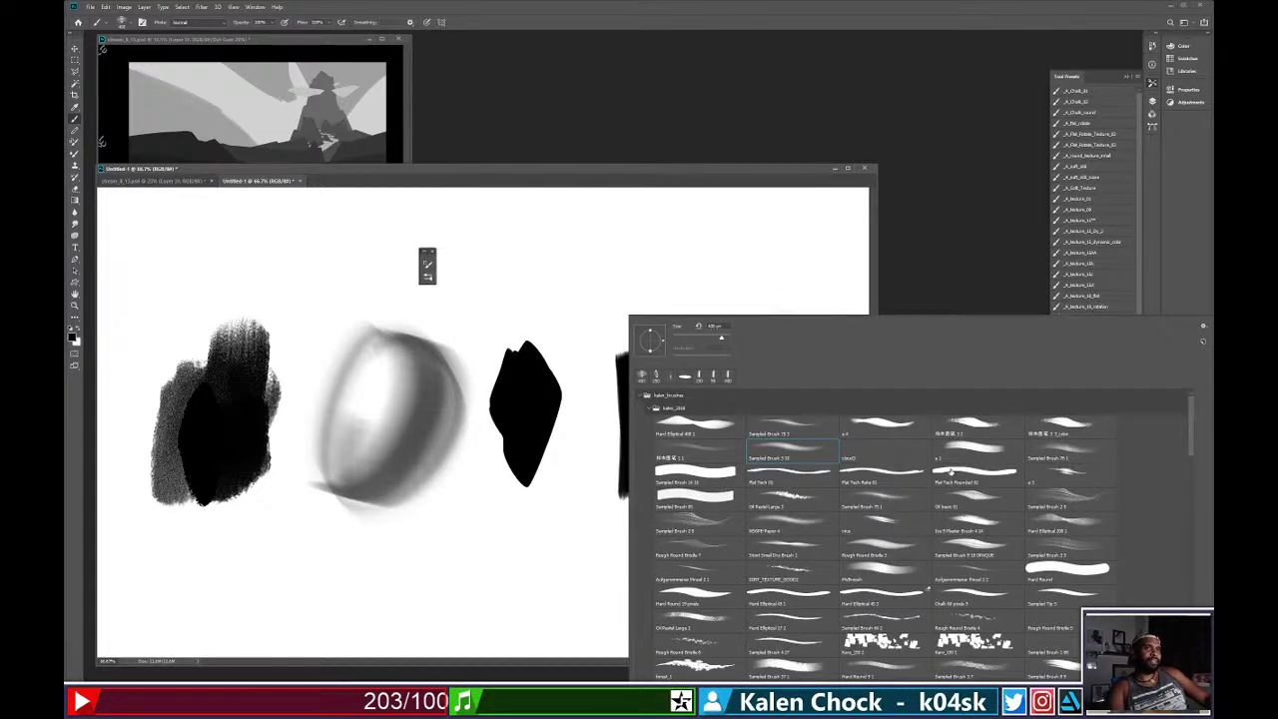
pyautogui.click(939, 470)
pyautogui.moveTo(507, 575)
pyautogui.mouseDown()
pyautogui.moveTo(533, 600)
pyautogui.moveTo(587, 599)
pyautogui.moveTo(553, 613)
pyautogui.moveTo(618, 620)
pyautogui.moveTo(605, 619)
pyautogui.moveTo(605, 557)
pyautogui.mouseUp()
pyautogui.hotkey('ctrl', 'z')
pyautogui.hotkey('ctrl', 'z')
pyautogui.hotkey('ctrl', 'z')
pyautogui.moveTo(570, 494); pyautogui.dragTo(566, 600)
pyautogui.click(558, 571)
pyautogui.click(575, 587)
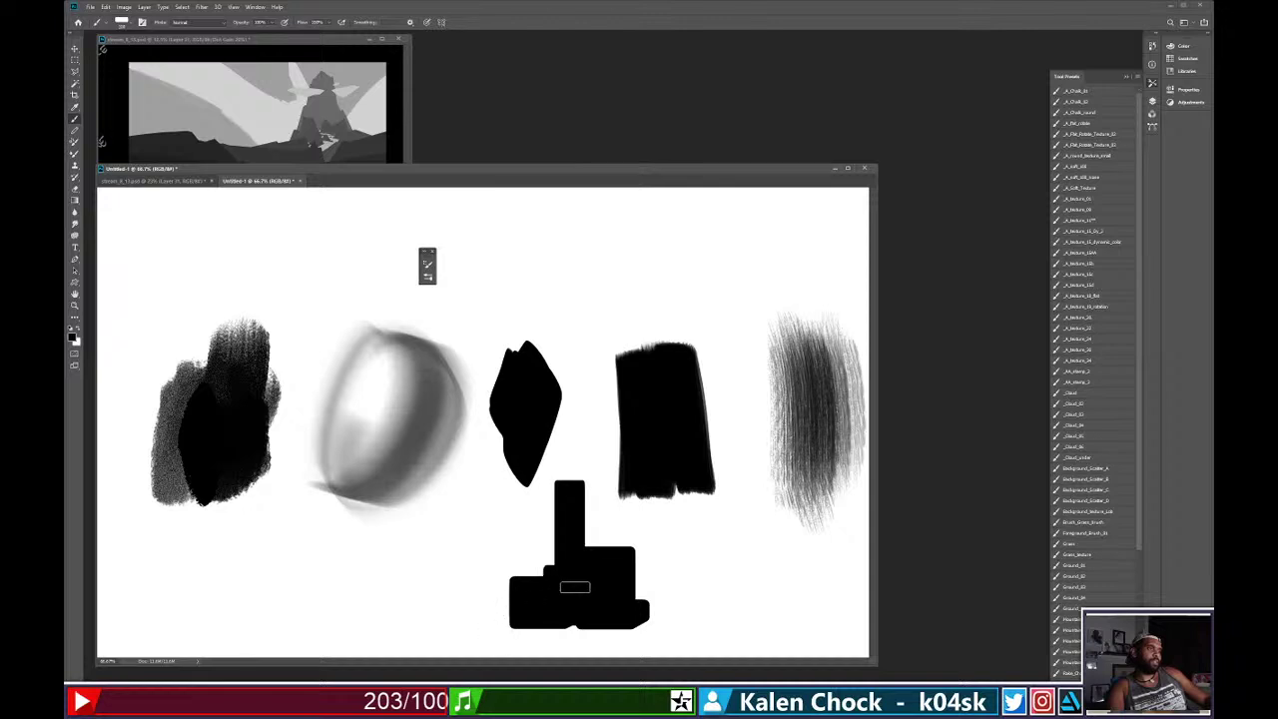
# Extend the black silhouette sideways with small end blocks, straight base bars and diagonal struts.
pyautogui.keyDown('shift'); pyautogui.click(447, 620); pyautogui.keyUp('shift')
pyautogui.moveTo(448, 601); pyautogui.dragTo(447, 619)
pyautogui.hotkey('ctrl', 'z')
pyautogui.keyDown('shift'); pyautogui.click(641, 620); pyautogui.keyUp('shift')
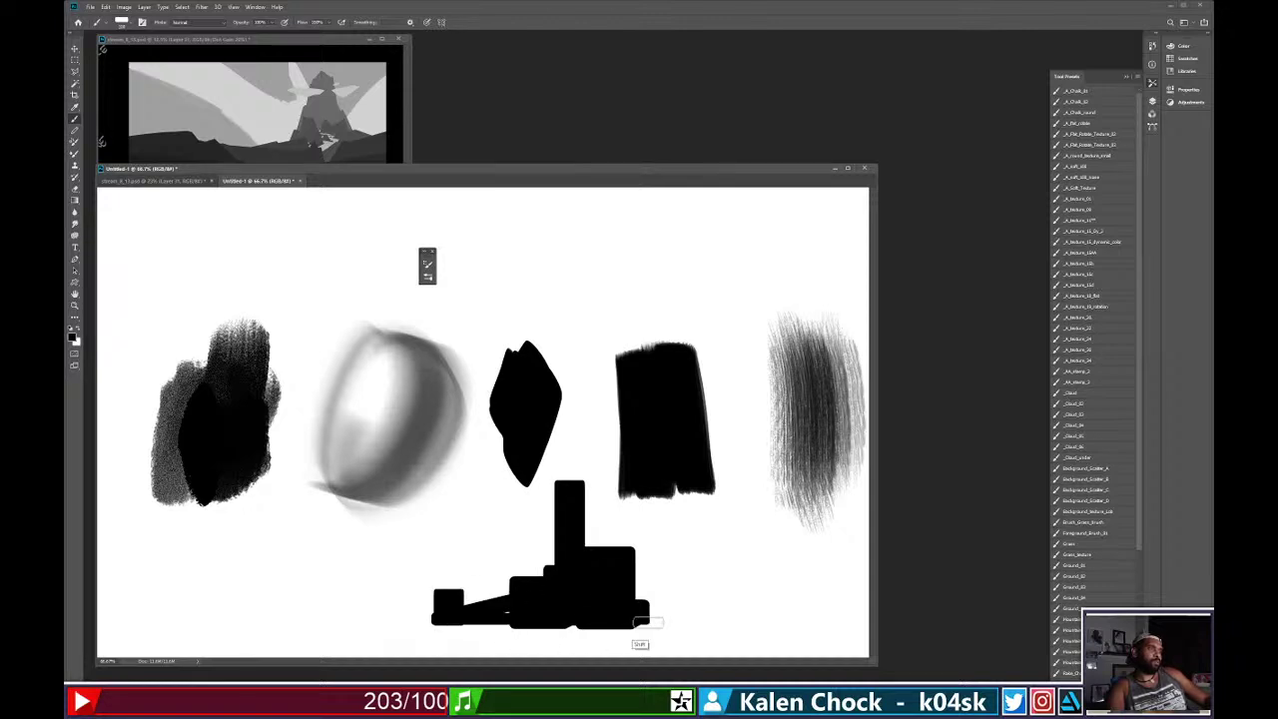
pyautogui.moveTo(641, 620); pyautogui.dragTo(671, 620)
pyautogui.moveTo(675, 599); pyautogui.dragTo(676, 622)
pyautogui.hotkey('ctrl', 'z')
pyautogui.moveTo(681, 613); pyautogui.dragTo(746, 613)
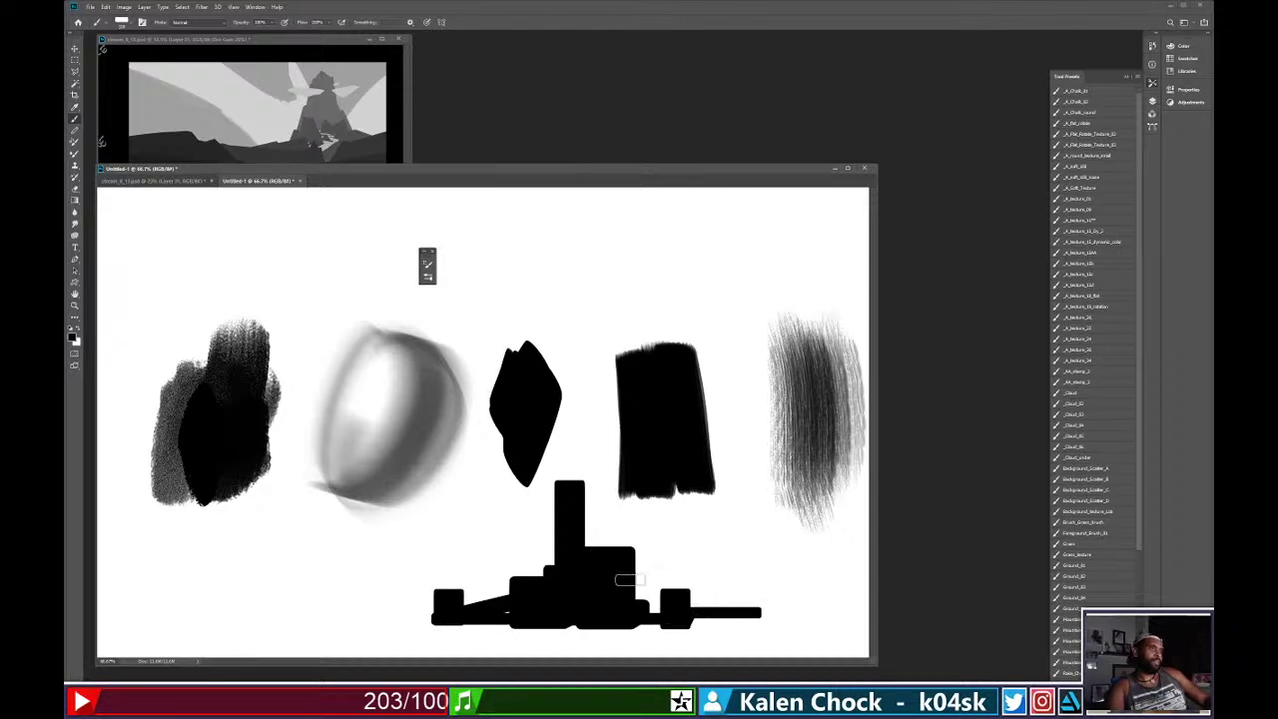
pyautogui.click(629, 580)
pyautogui.keyDown('shift'); pyautogui.click(704, 617); pyautogui.keyUp('shift')
# Set the foreground colour to mid gray and paint lit faces on the tower and the block next to it.
pyautogui.click(1172, 47)
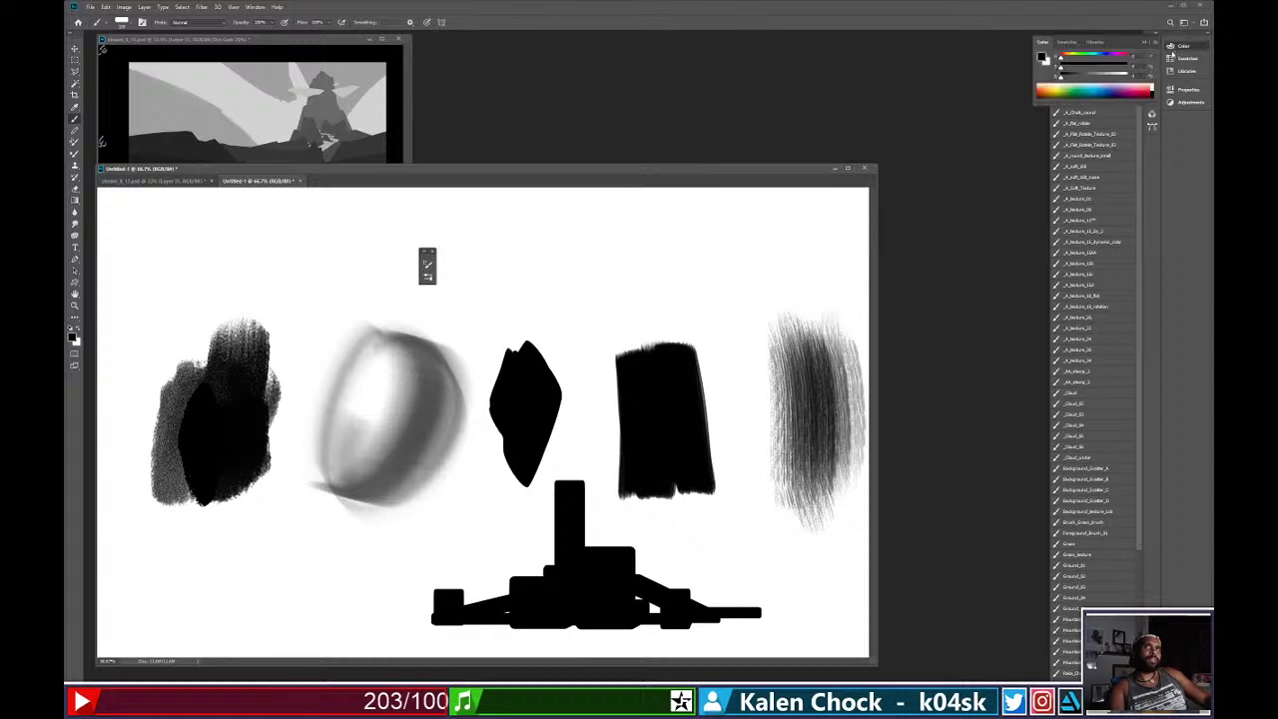
pyautogui.click(1096, 75)
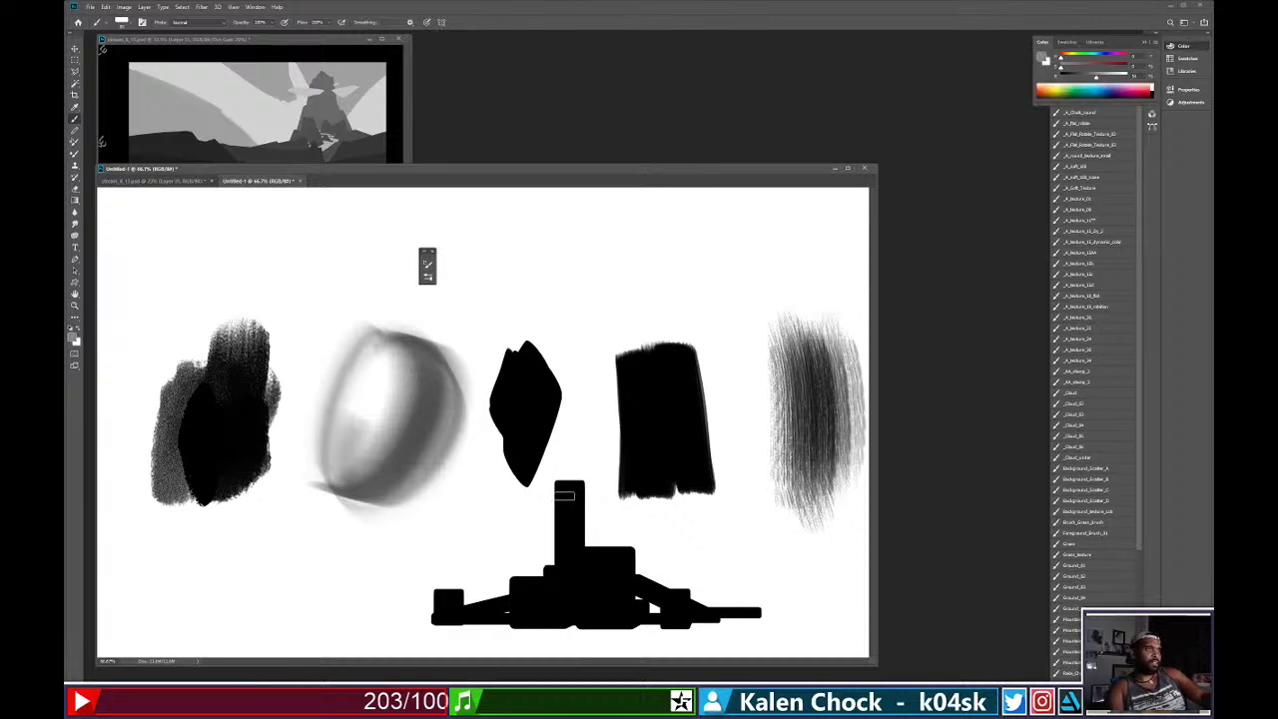
pyautogui.moveTo(562, 490); pyautogui.dragTo(558, 598)
pyautogui.keyDown('shift'); pyautogui.click(577, 613); pyautogui.keyUp('shift')
pyautogui.moveTo(608, 551); pyautogui.dragTo(614, 619)
pyautogui.hotkey('ctrl', 'z')
pyautogui.keyDown('alt'); pyautogui.click(586, 587); pyautogui.keyUp('alt')
pyautogui.keyDown('alt'); pyautogui.click(608, 577); pyautogui.keyUp('alt')
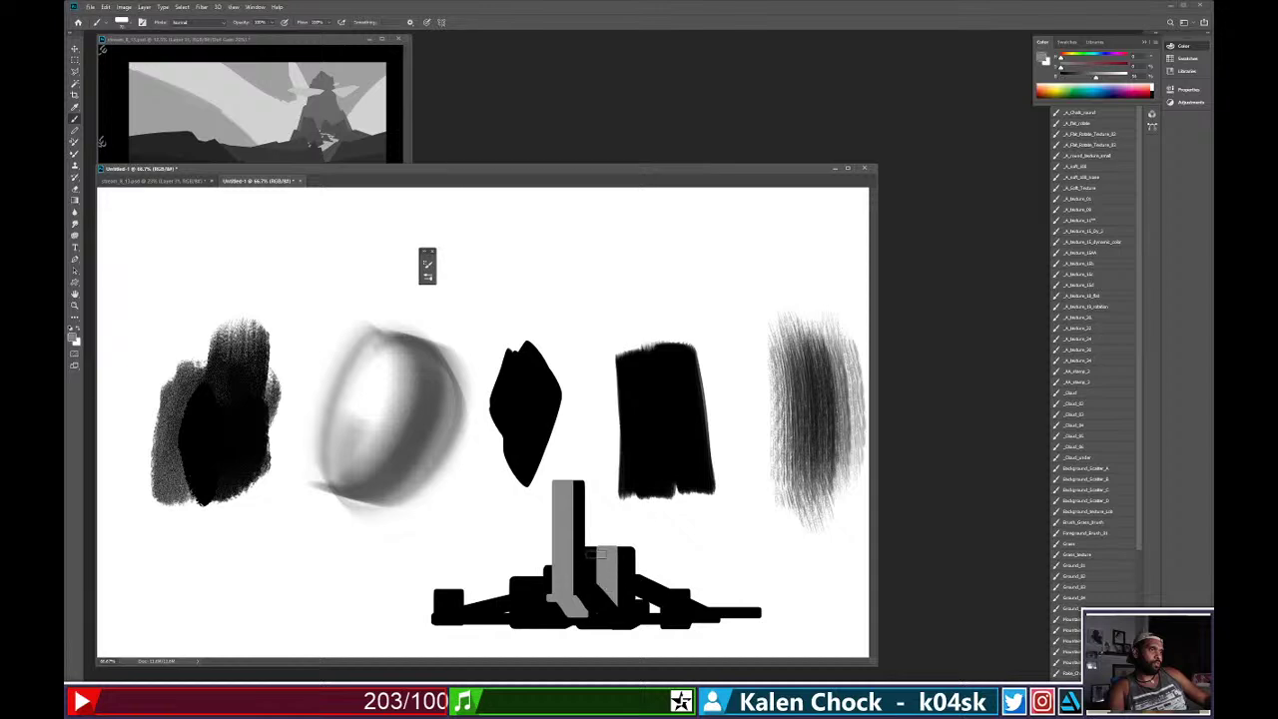
# Refine the adjoining block's gray face and add gray planes along the building's base, sampling black and gray from the drawing.
pyautogui.moveTo(596, 550)
pyautogui.mouseDown()
pyautogui.moveTo(601, 583)
pyautogui.moveTo(618, 549)
pyautogui.moveTo(616, 595)
pyautogui.moveTo(593, 593)
pyautogui.moveTo(611, 612)
pyautogui.moveTo(503, 610)
pyautogui.moveTo(619, 619)
pyautogui.moveTo(548, 621)
pyautogui.mouseUp()
pyautogui.keyDown('alt'); pyautogui.click(592, 591); pyautogui.keyUp('alt')
pyautogui.keyDown('alt'); pyautogui.click(573, 607); pyautogui.keyUp('alt')
pyautogui.keyDown('alt'); pyautogui.click(551, 613); pyautogui.keyUp('alt')
pyautogui.keyDown('alt'); pyautogui.click(553, 617); pyautogui.keyUp('alt')
pyautogui.moveTo(536, 629)
pyautogui.mouseDown()
pyautogui.moveTo(575, 603)
pyautogui.moveTo(629, 620)
pyautogui.mouseUp()
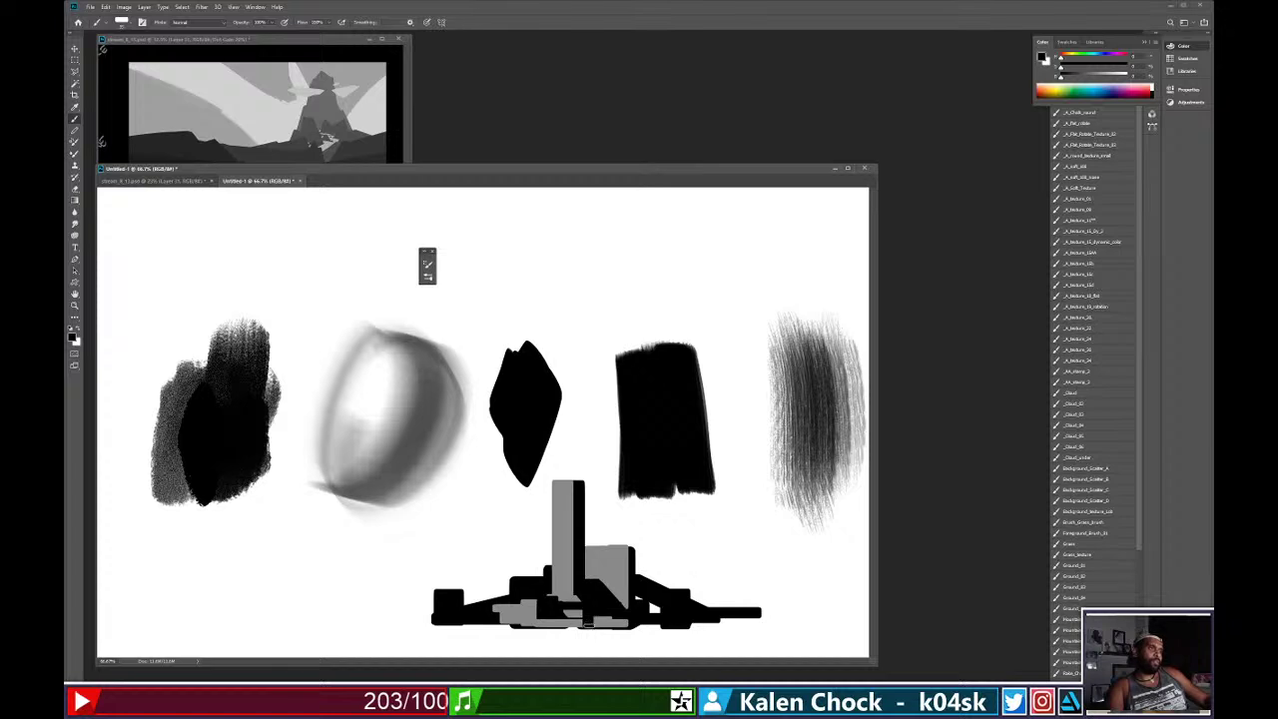
# Cut black accents into the base planes and extend a gray strip along the building's left wing.
pyautogui.moveTo(586, 625)
pyautogui.mouseDown()
pyautogui.moveTo(450, 611)
pyautogui.moveTo(517, 619)
pyautogui.mouseUp()
pyautogui.keyDown('alt'); pyautogui.click(529, 611); pyautogui.keyUp('alt')
pyautogui.hotkey('ctrl', 'z')
pyautogui.moveTo(428, 615); pyautogui.dragTo(578, 614)
# Stamp a technical-pattern custom shape in gray and black over the building's centre and left wing.
pyautogui.press('u')
pyautogui.rightClick(597, 564)
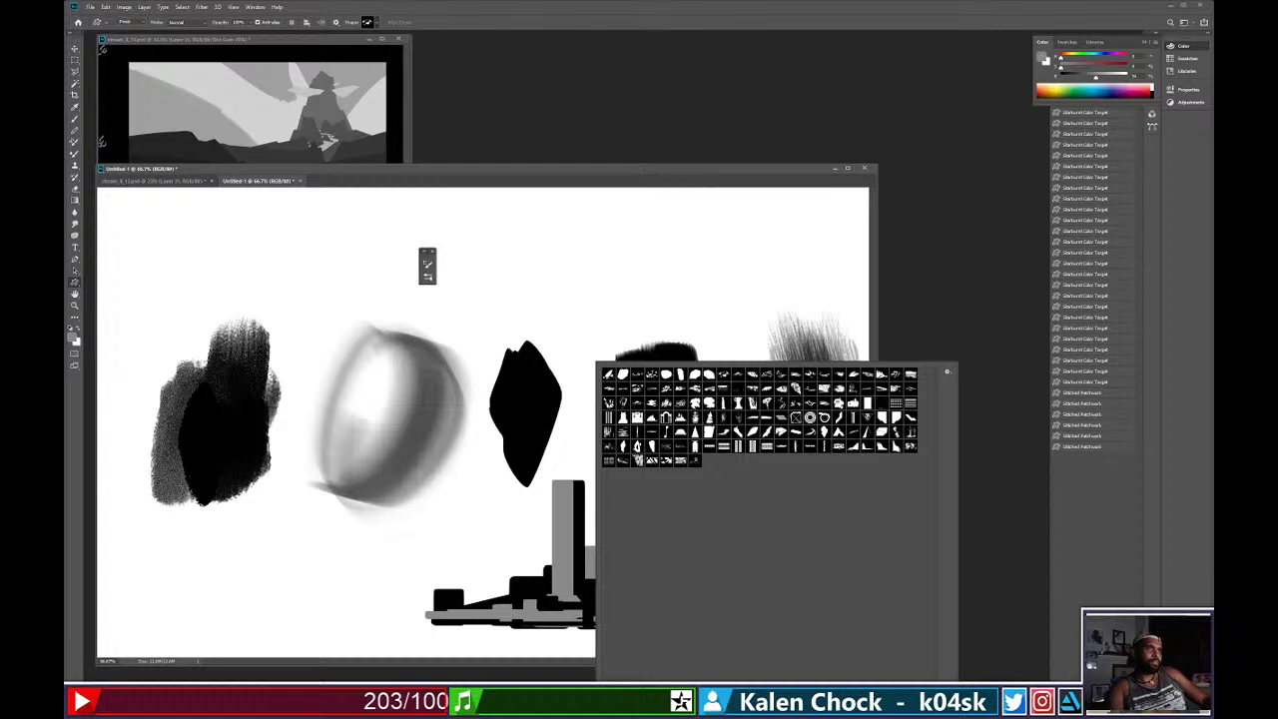
pyautogui.click(695, 419)
pyautogui.keyDown('alt'); pyautogui.click(580, 585); pyautogui.keyUp('alt')
pyautogui.moveTo(626, 613); pyautogui.dragTo(514, 578)
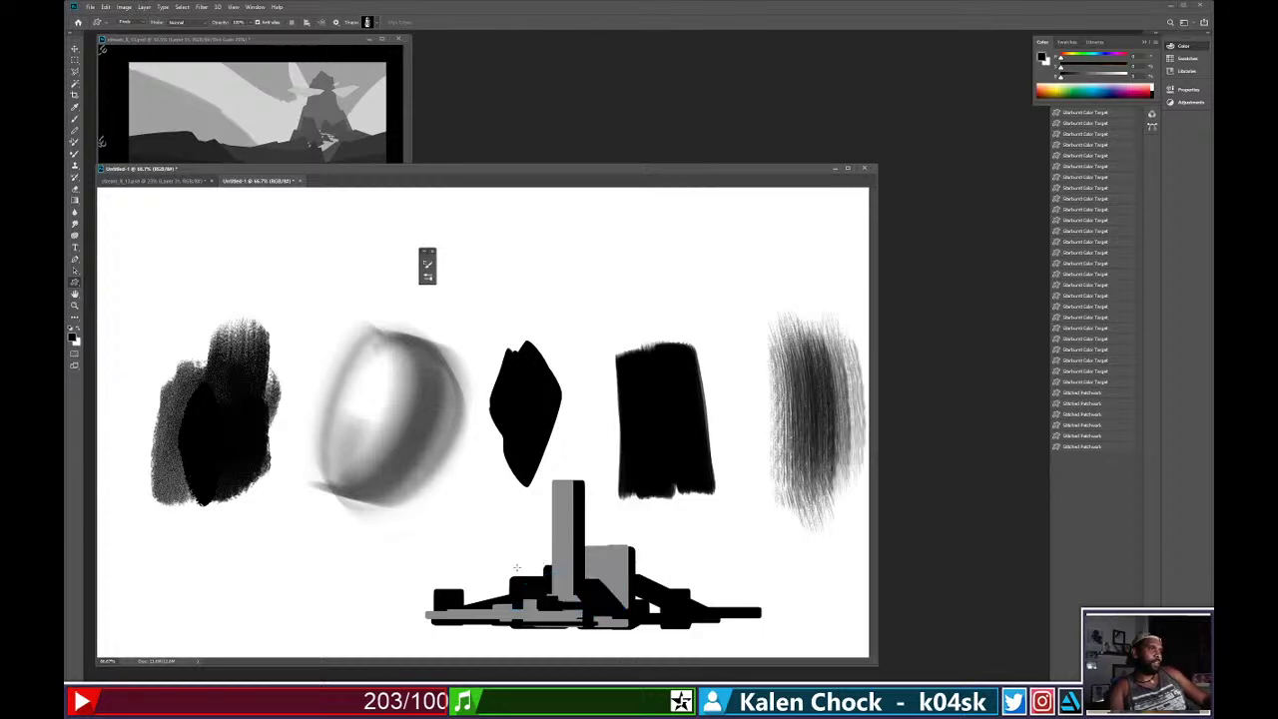
pyautogui.hotkey('ctrl', 'z')
pyautogui.click(612, 574)
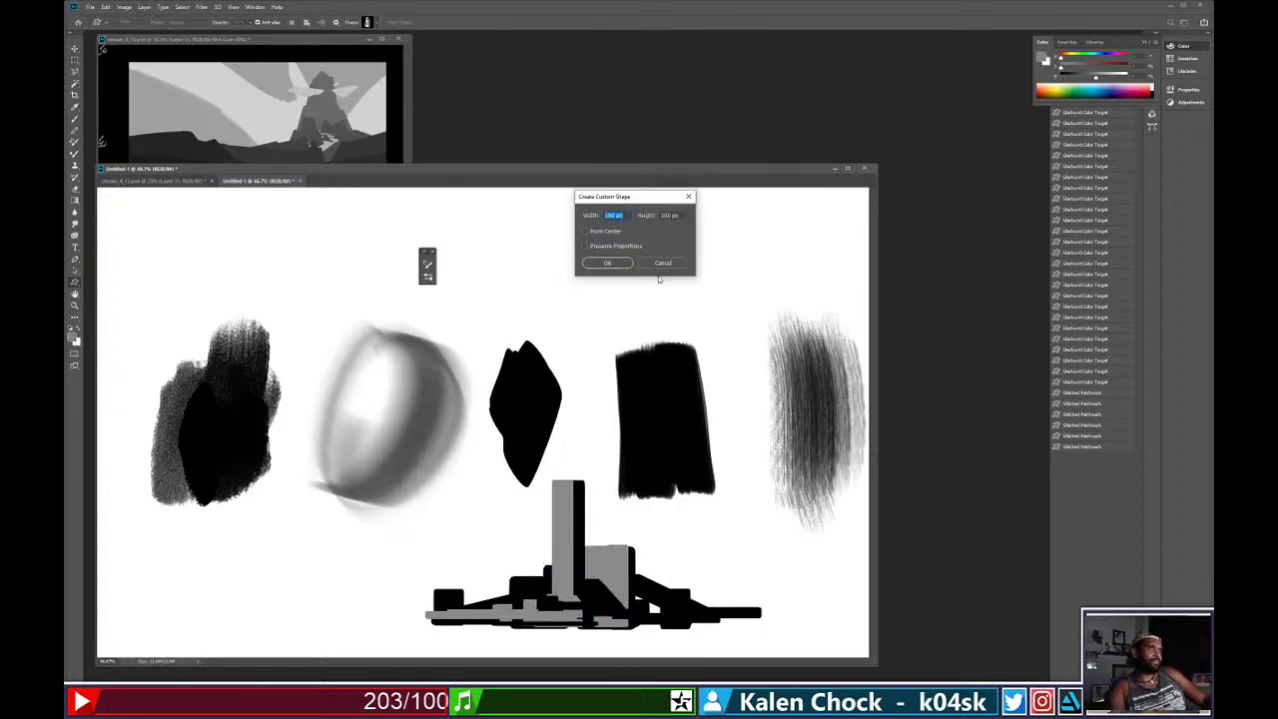
pyautogui.click(660, 263)
pyautogui.moveTo(627, 564); pyautogui.dragTo(511, 562)
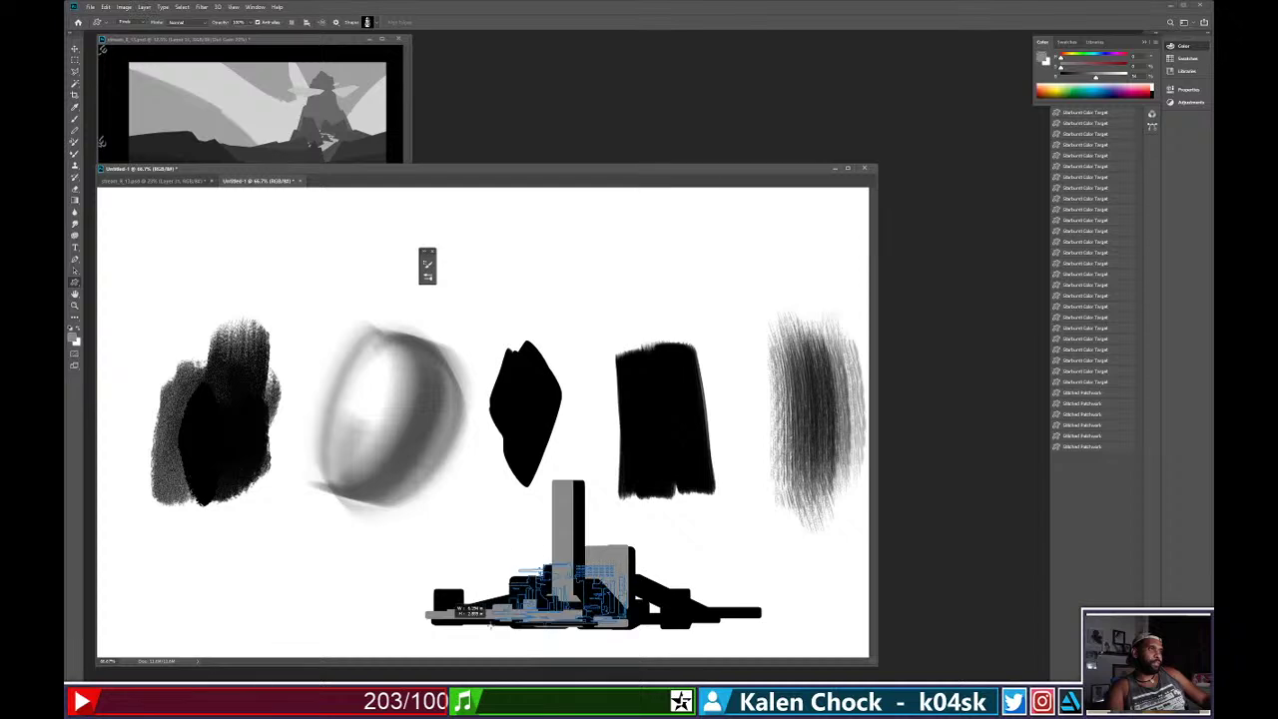
pyautogui.moveTo(627, 597); pyautogui.dragTo(420, 621)
# Paint a gray vertical panel in the building's centre with the brush and add straight black lines along its base.
pyautogui.press('b')
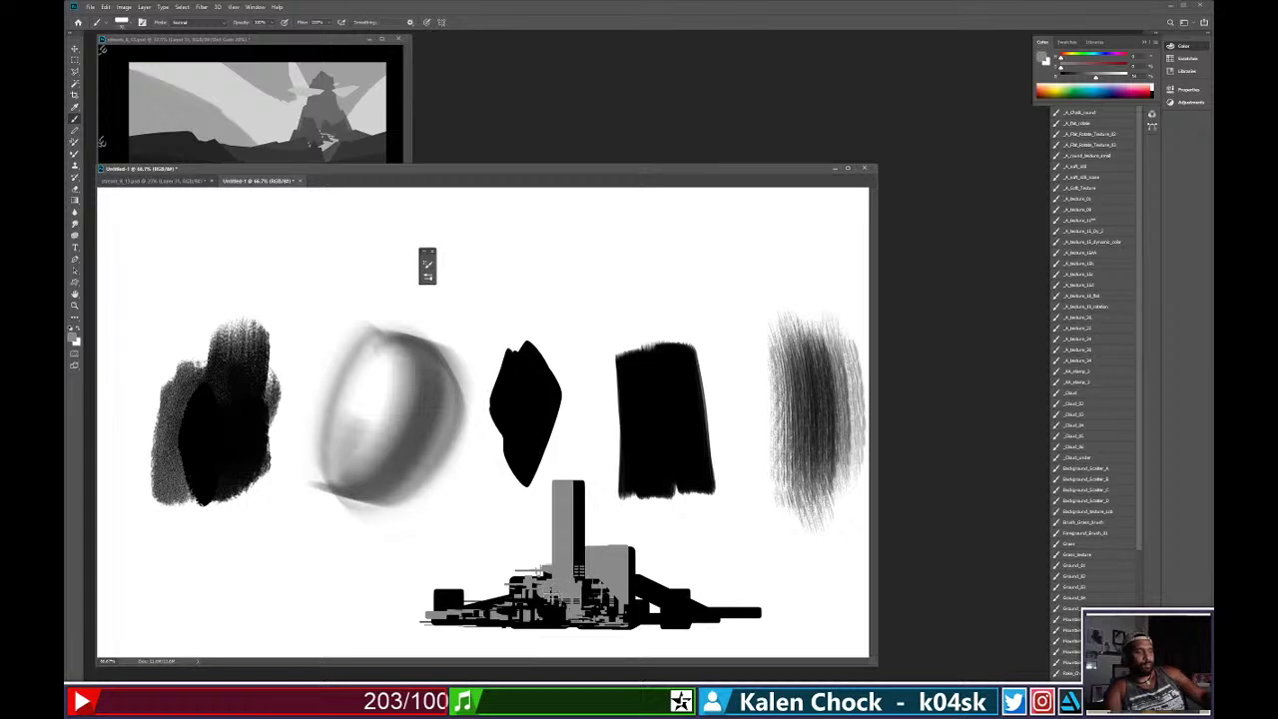
pyautogui.moveTo(552, 593); pyautogui.dragTo(552, 623)
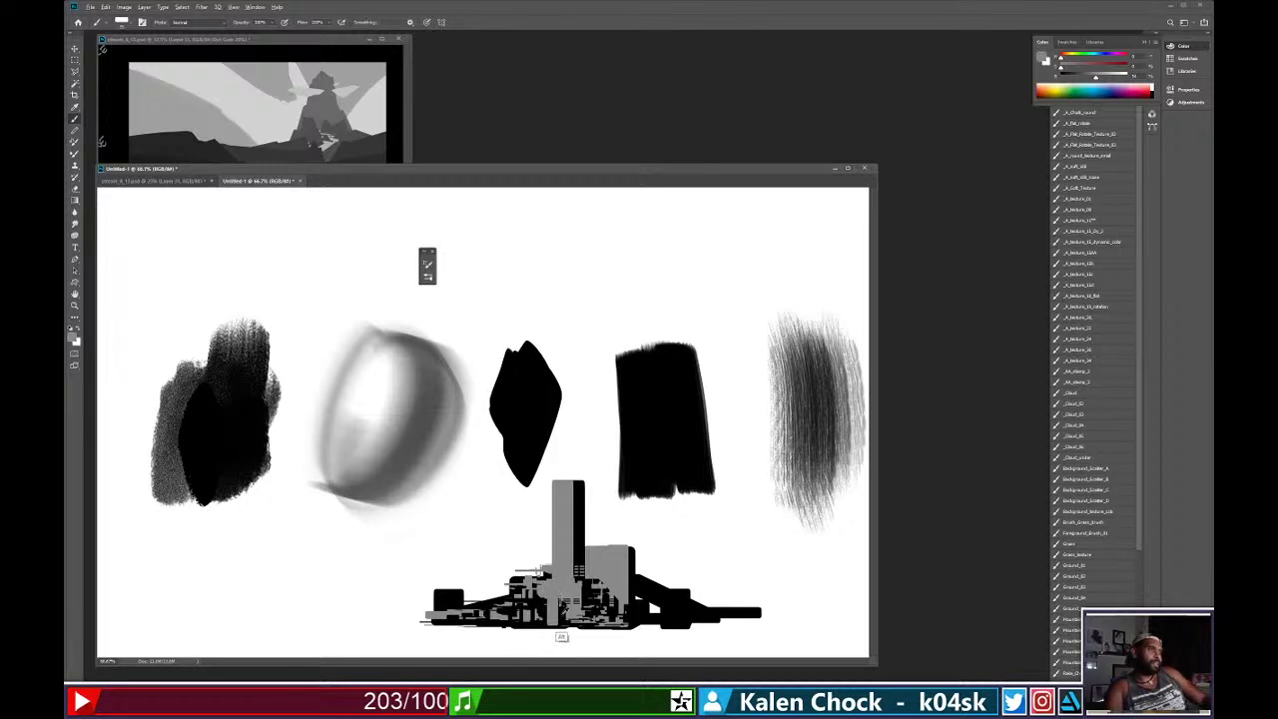
pyautogui.press('x')
pyautogui.keyDown('shift'); pyautogui.click(563, 626); pyautogui.keyUp('shift')
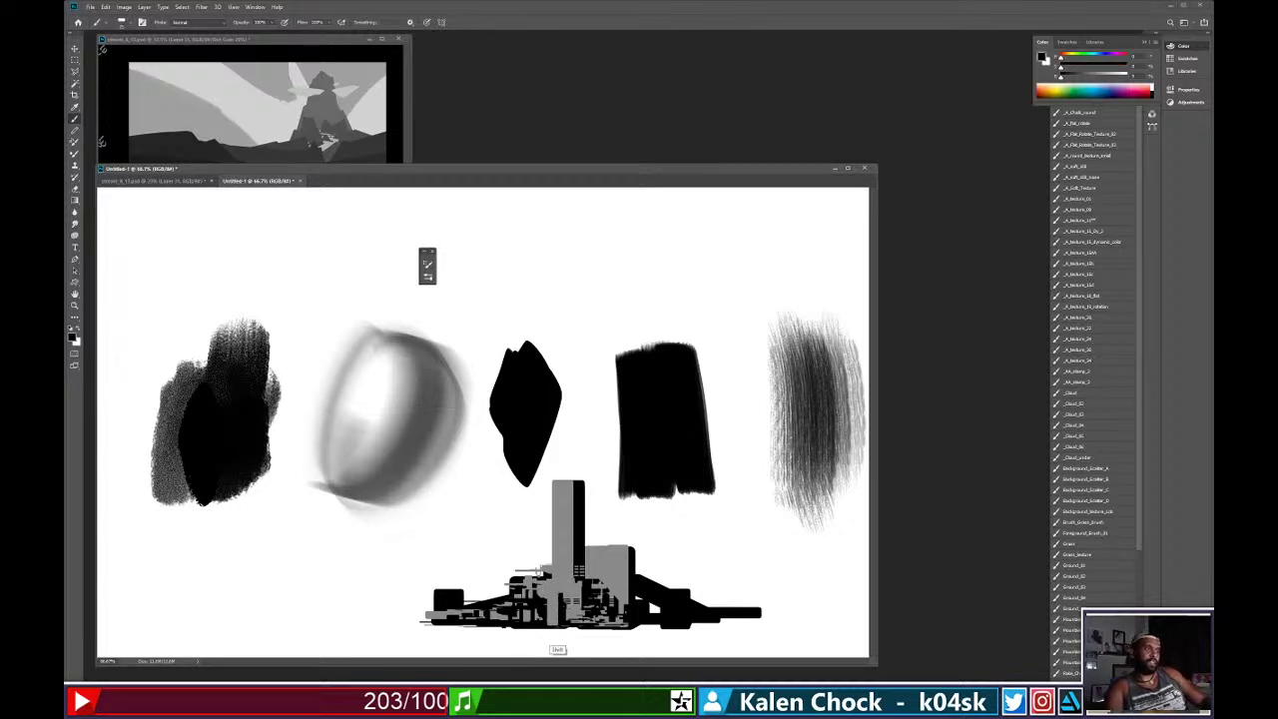
pyautogui.keyDown('shift'); pyautogui.click(567, 613); pyautogui.keyUp('shift')
pyautogui.keyDown('shift'); pyautogui.click(530, 624); pyautogui.keyUp('shift')
pyautogui.keyDown('shift'); pyautogui.click(546, 626); pyautogui.keyUp('shift')
pyautogui.keyDown('shift'); pyautogui.click(689, 619); pyautogui.keyUp('shift')
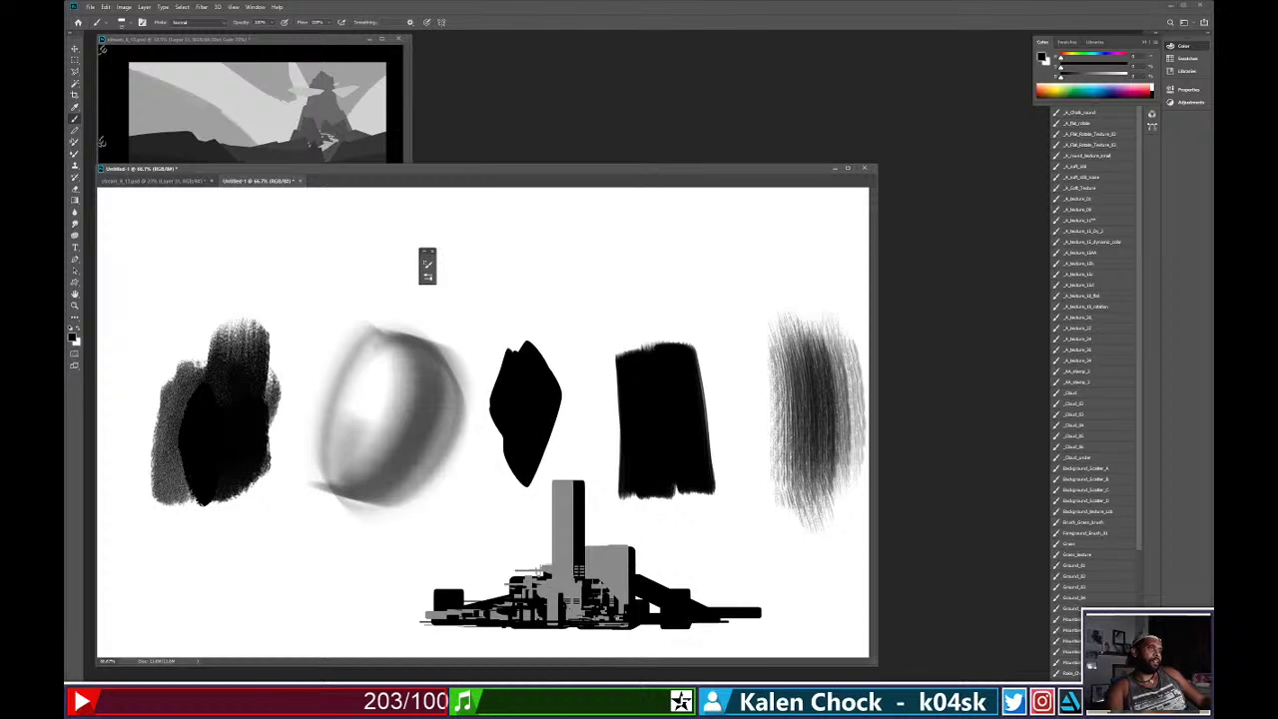
# Test small gray and black panel details on the tower with sampled colours, and undo the latest strokes.
pyautogui.press('alt')
pyautogui.keyDown('alt'); pyautogui.click(572, 496); pyautogui.keyUp('alt')
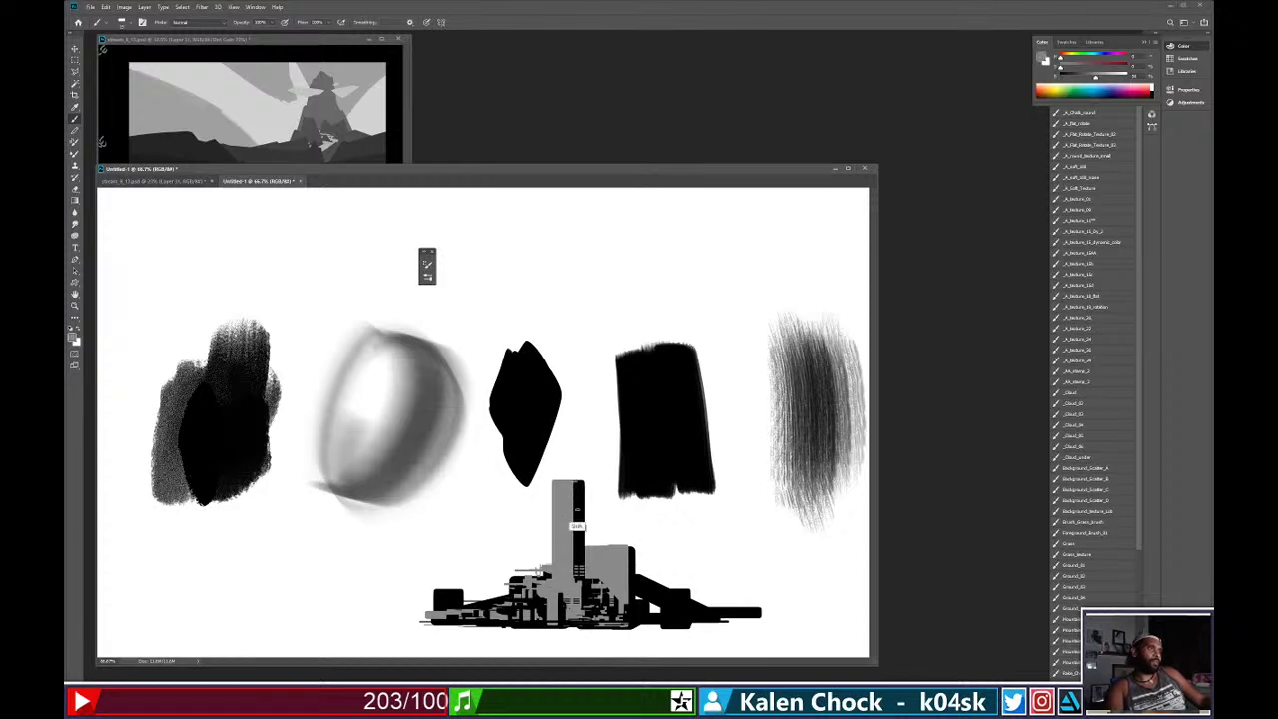
pyautogui.moveTo(576, 484); pyautogui.dragTo(572, 603)
pyautogui.keyDown('alt'); pyautogui.click(589, 529); pyautogui.keyUp('alt')
pyautogui.keyDown('alt'); pyautogui.click(581, 581); pyautogui.keyUp('alt')
pyautogui.hotkey('ctrl', 'z')
pyautogui.hotkey('ctrl', 'z')
pyautogui.hotkey('ctrl', 'z')
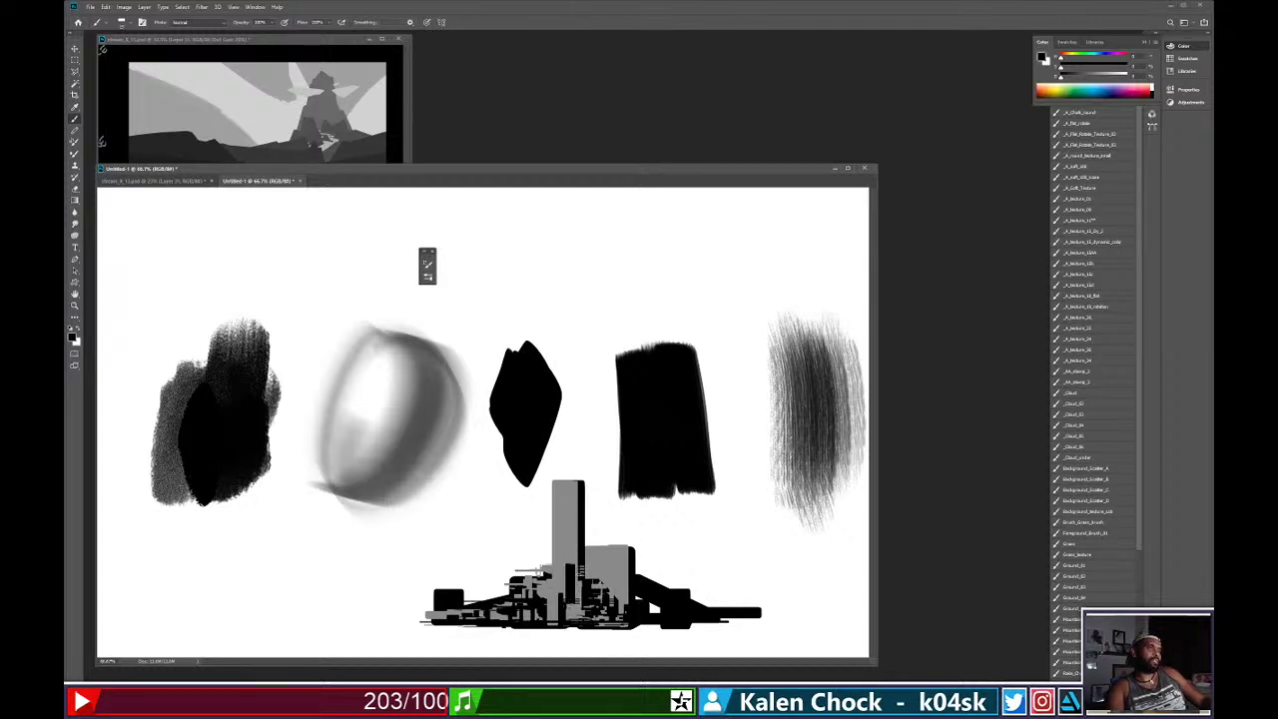
# Stamp a black window-grid custom shape over the gray block beside the building's tower, undoing the first placement and redrawing it.
pyautogui.rightClick(623, 543)
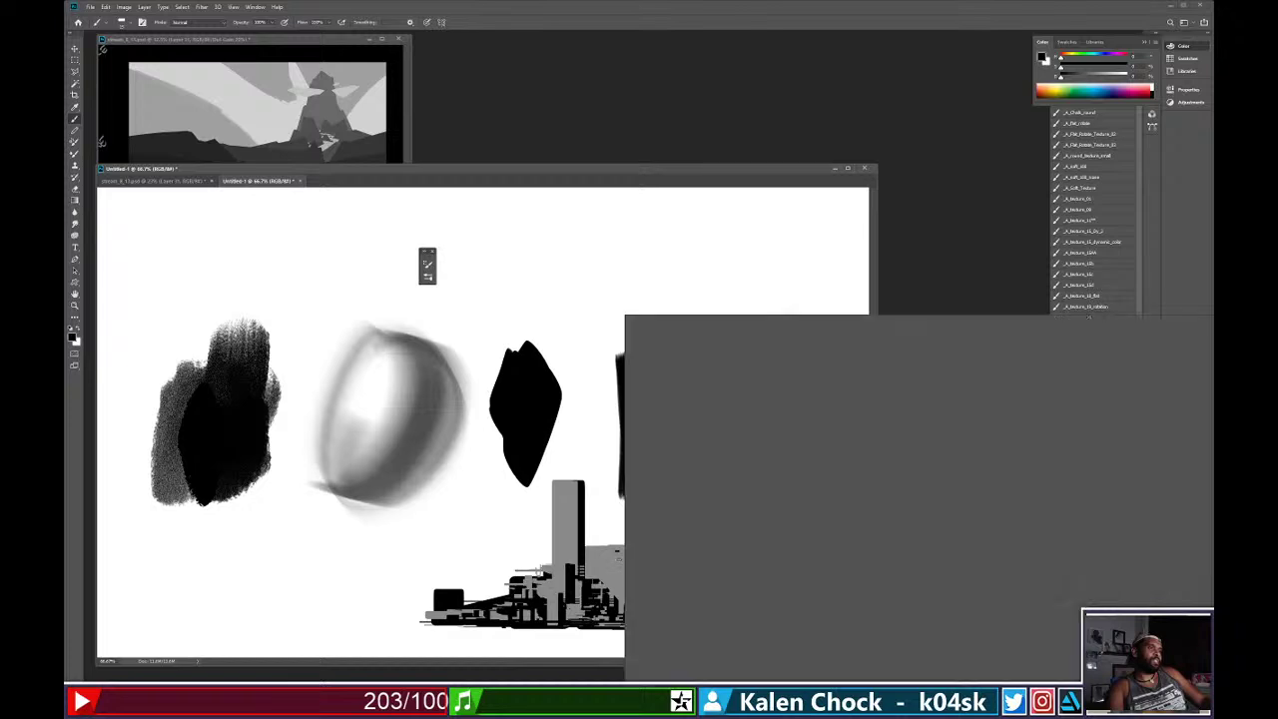
pyautogui.press('Escape')
pyautogui.press('u')
pyautogui.rightClick(605, 558)
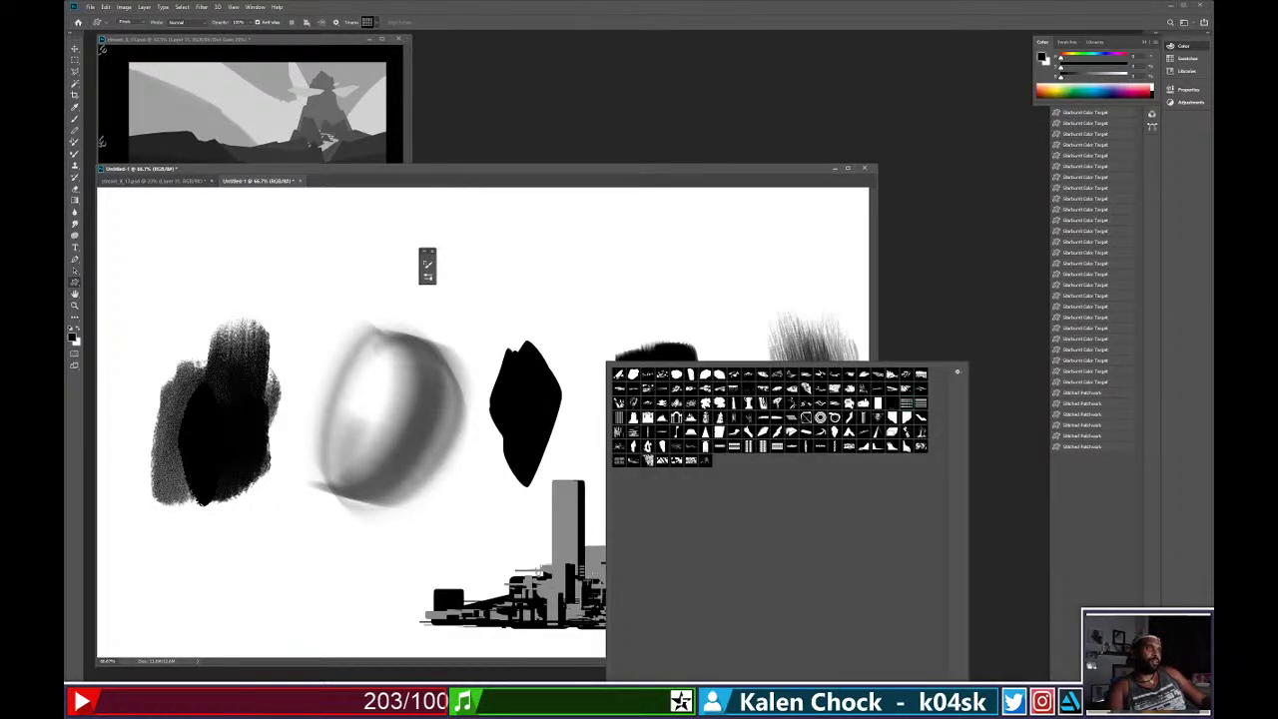
pyautogui.keyDown('alt'); pyautogui.click(588, 584); pyautogui.keyUp('alt')
pyautogui.moveTo(586, 548); pyautogui.dragTo(547, 552)
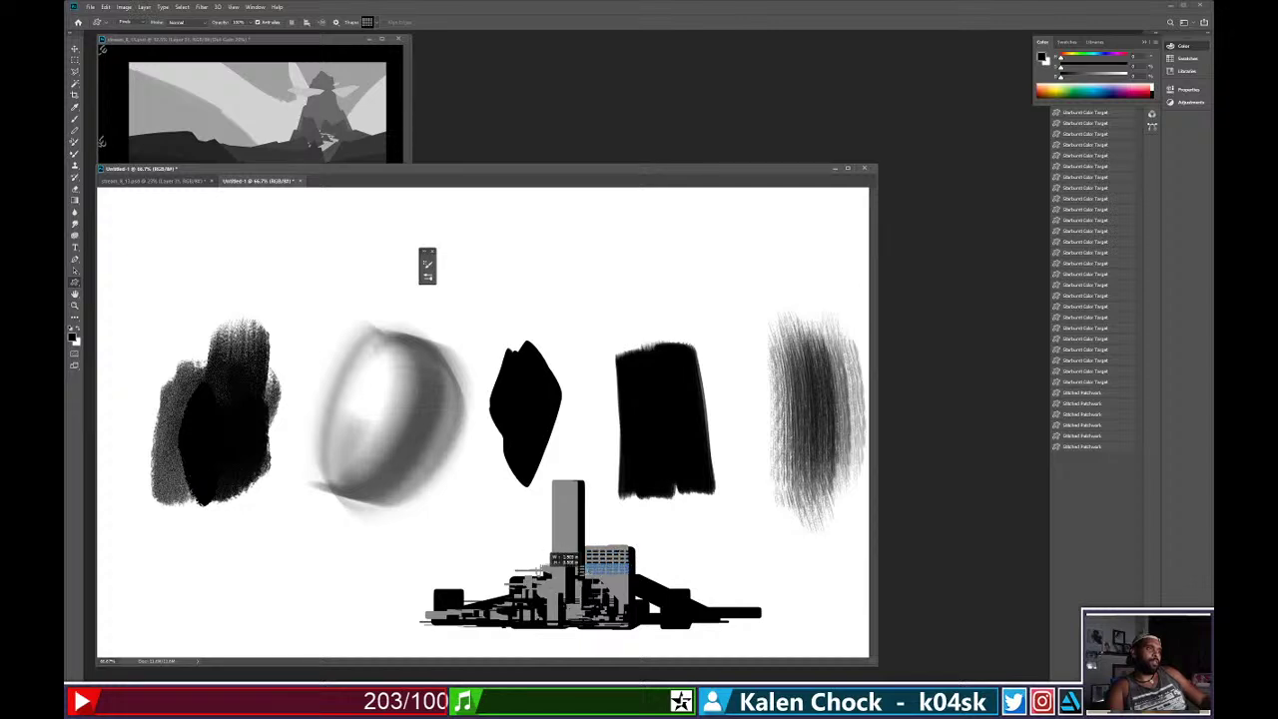
pyautogui.hotkey('ctrl', 'alt', 'z')
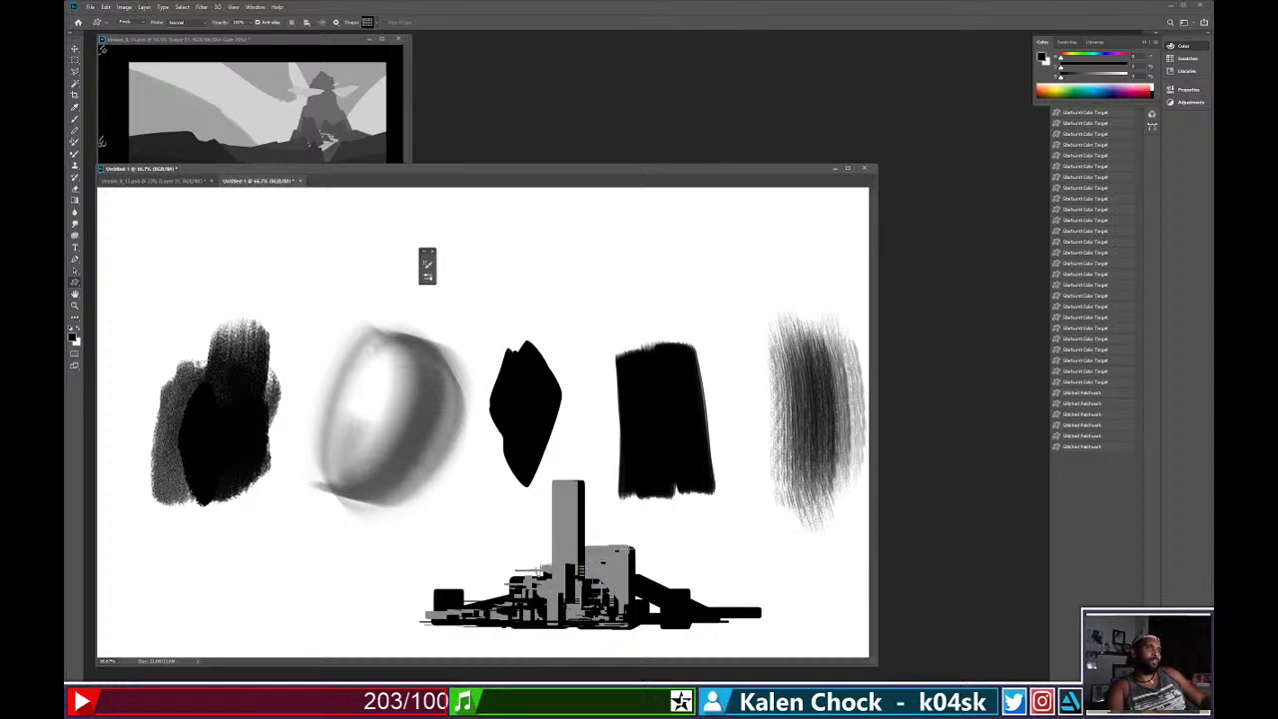
pyautogui.moveTo(631, 550)
pyautogui.mouseDown()
pyautogui.moveTo(583, 558)
pyautogui.moveTo(582, 576)
pyautogui.moveTo(629, 572)
pyautogui.moveTo(587, 571)
pyautogui.moveTo(611, 564)
pyautogui.mouseUp()
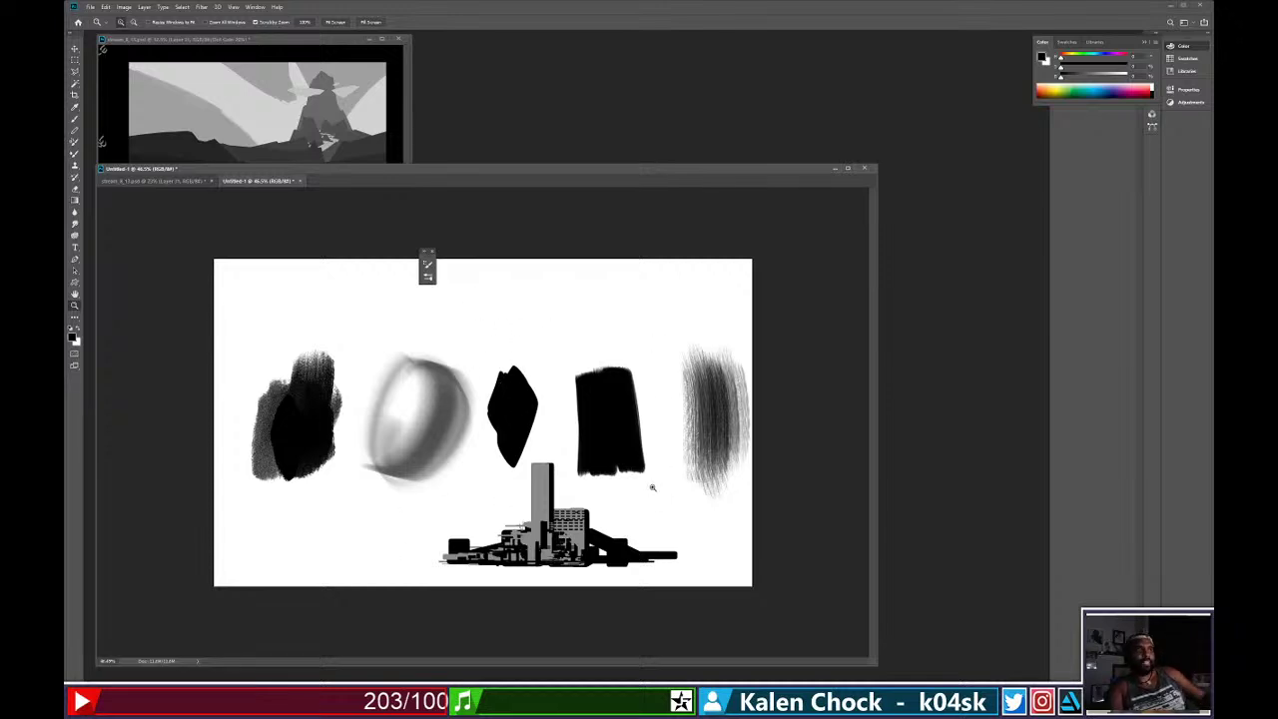
# Handwrite the numbers 4, 3, 1, 2 and 5 in black above the five brush samples, going from left to right.
pyautogui.press('b')
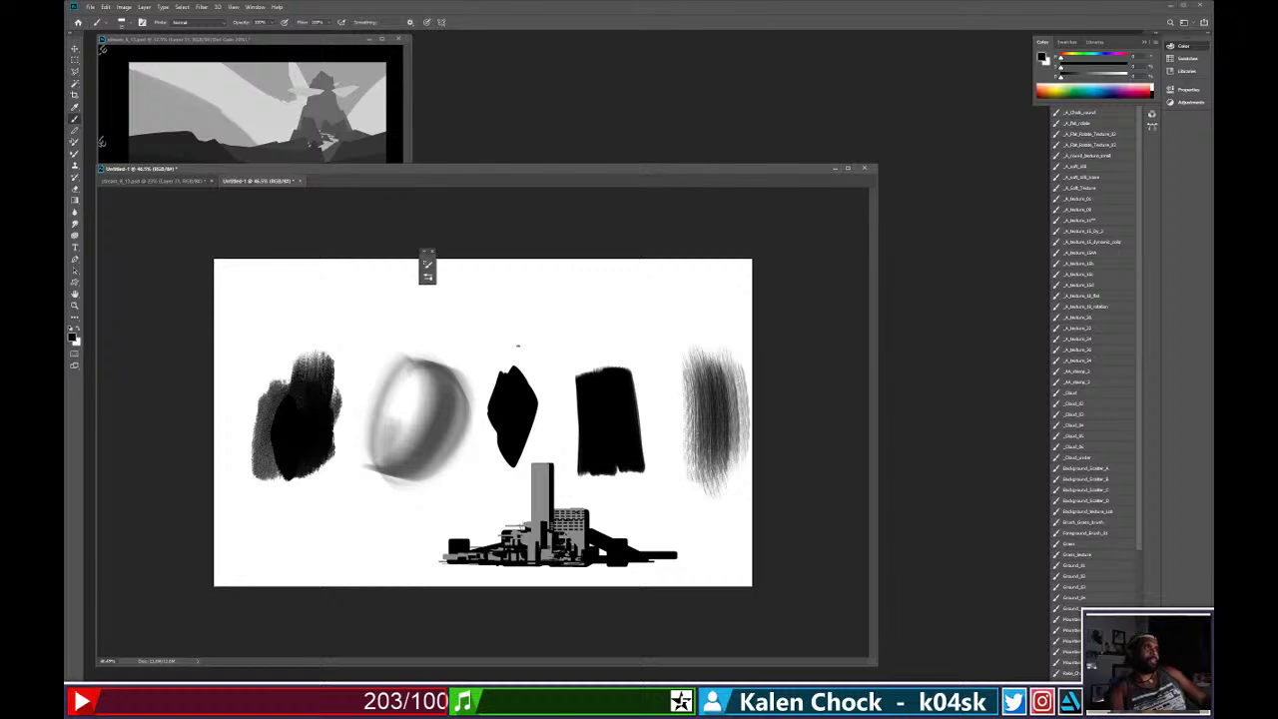
pyautogui.moveTo(512, 325); pyautogui.dragTo(514, 343)
pyautogui.moveTo(583, 319); pyautogui.dragTo(596, 332)
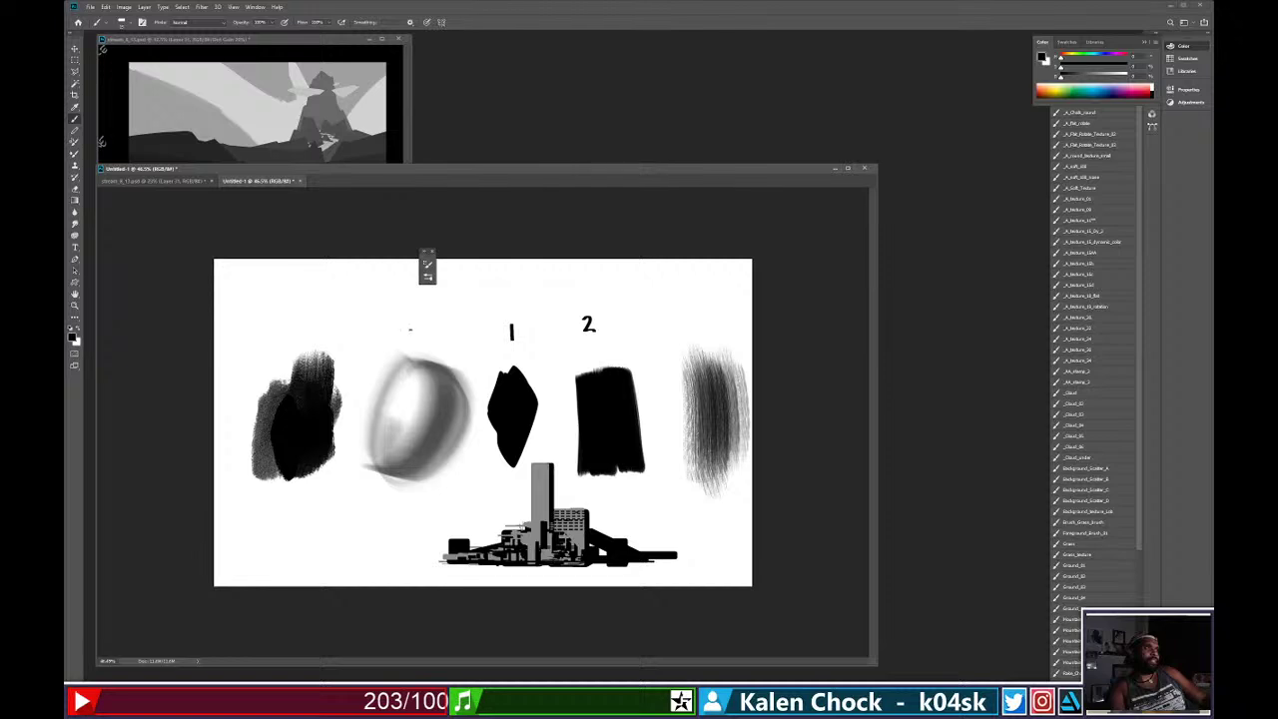
pyautogui.moveTo(407, 320); pyautogui.dragTo(405, 341)
pyautogui.moveTo(313, 322); pyautogui.dragTo(318, 345)
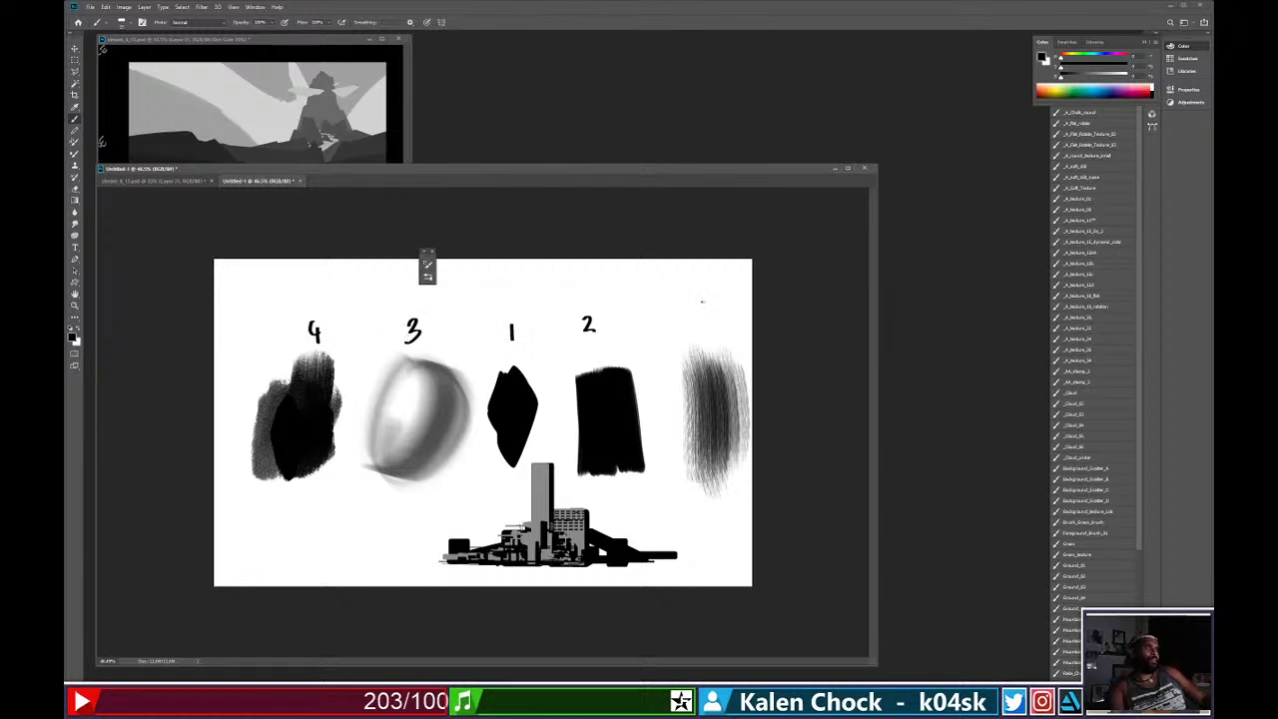
pyautogui.moveTo(710, 296); pyautogui.dragTo(697, 322)
pyautogui.hotkey('ctrl', 'z')
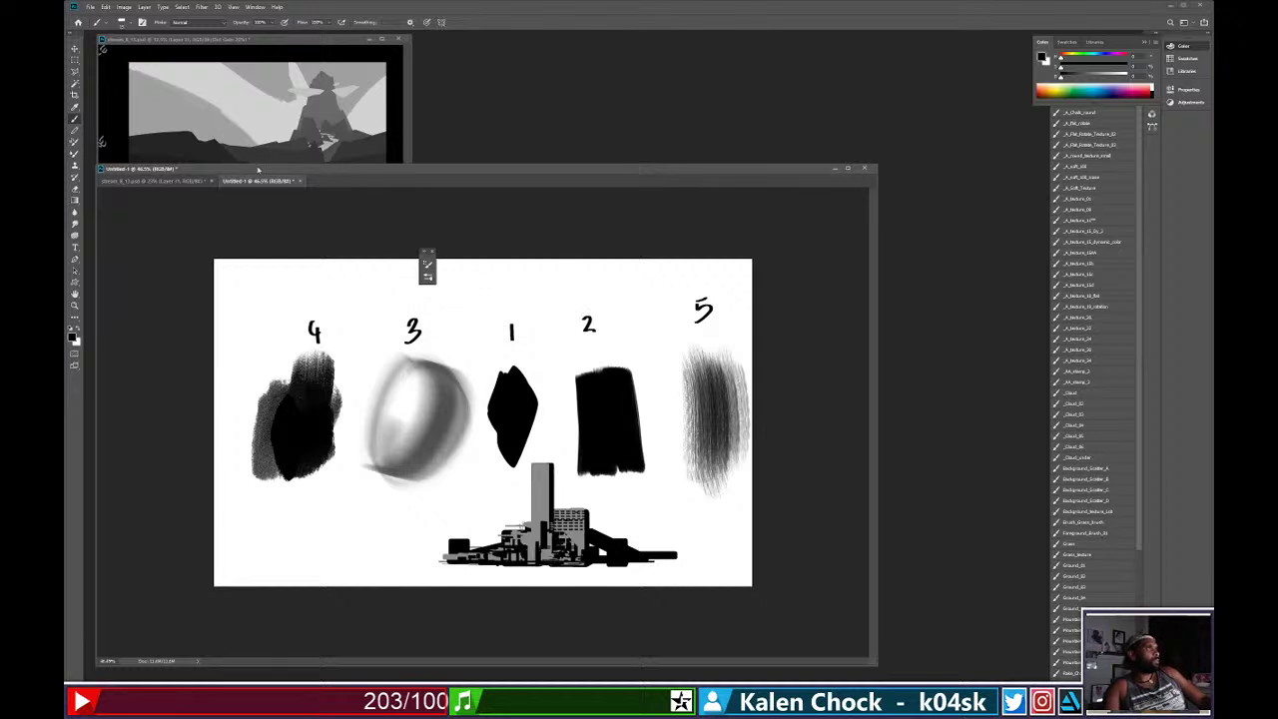
# Collapse the expanded groups in the brush preset picker and select the kalen_brushes group.
pyautogui.rightClick(432, 388)
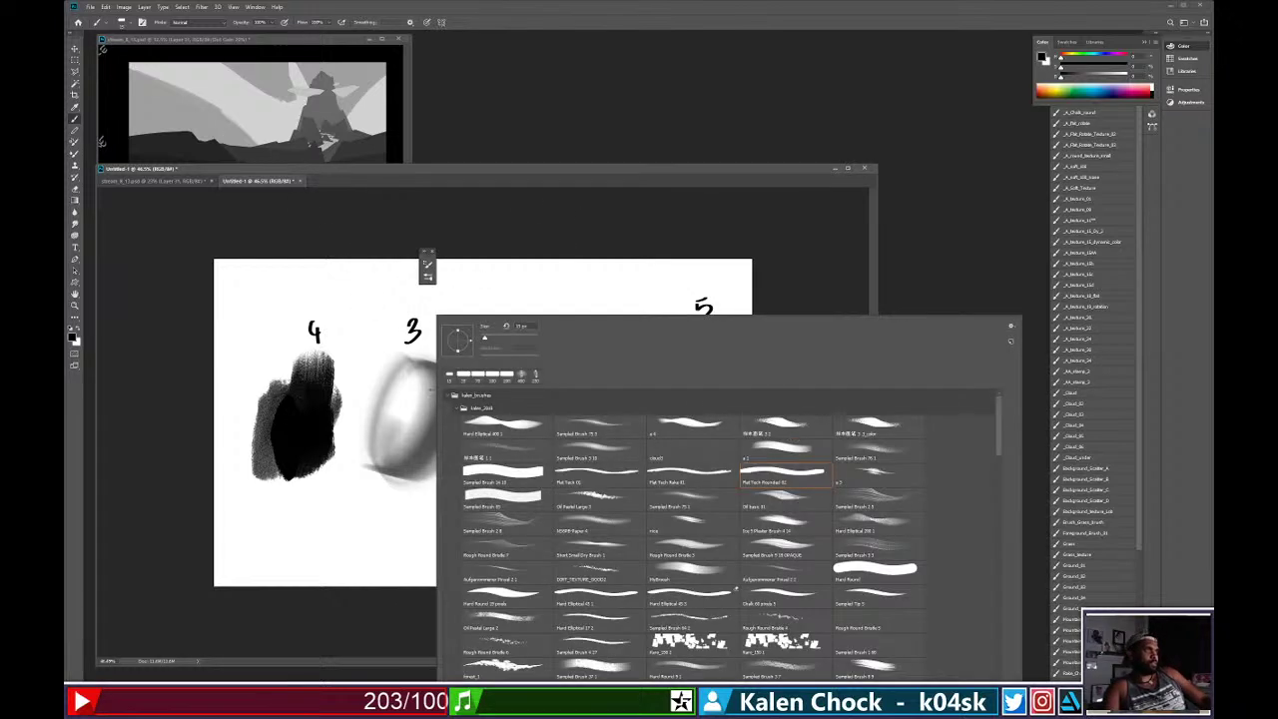
pyautogui.click(453, 407)
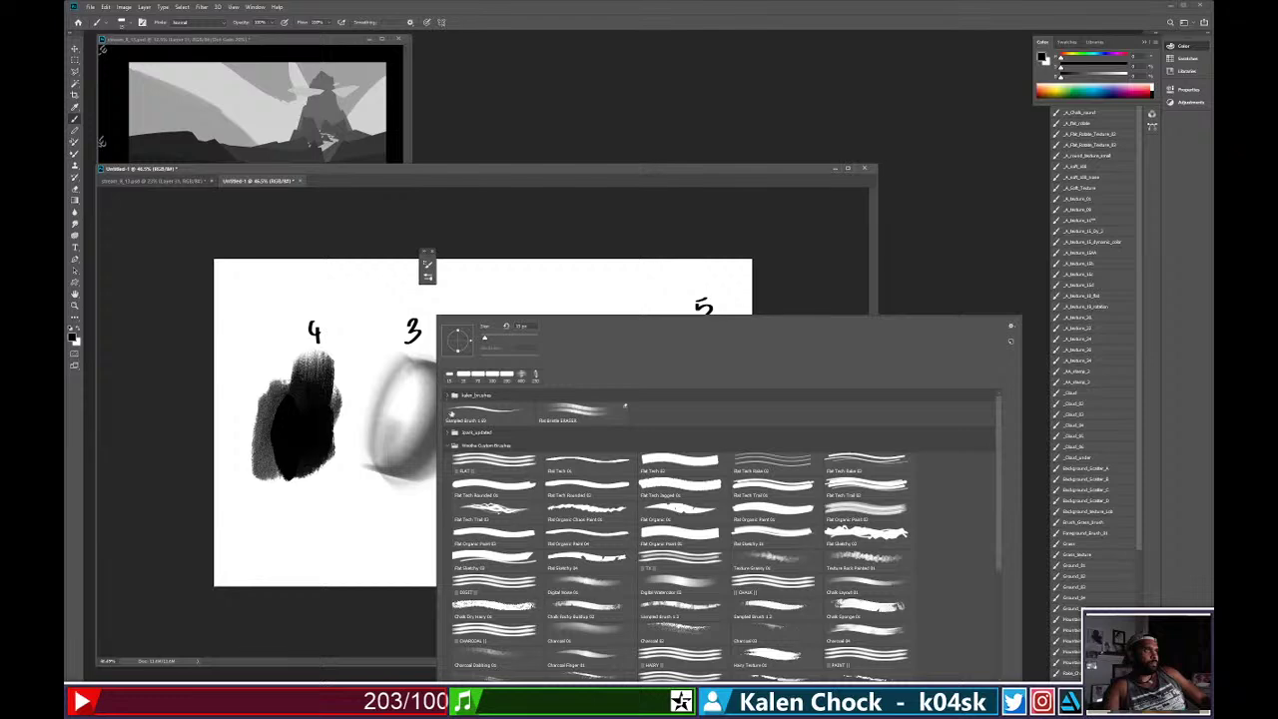
pyautogui.click(446, 432)
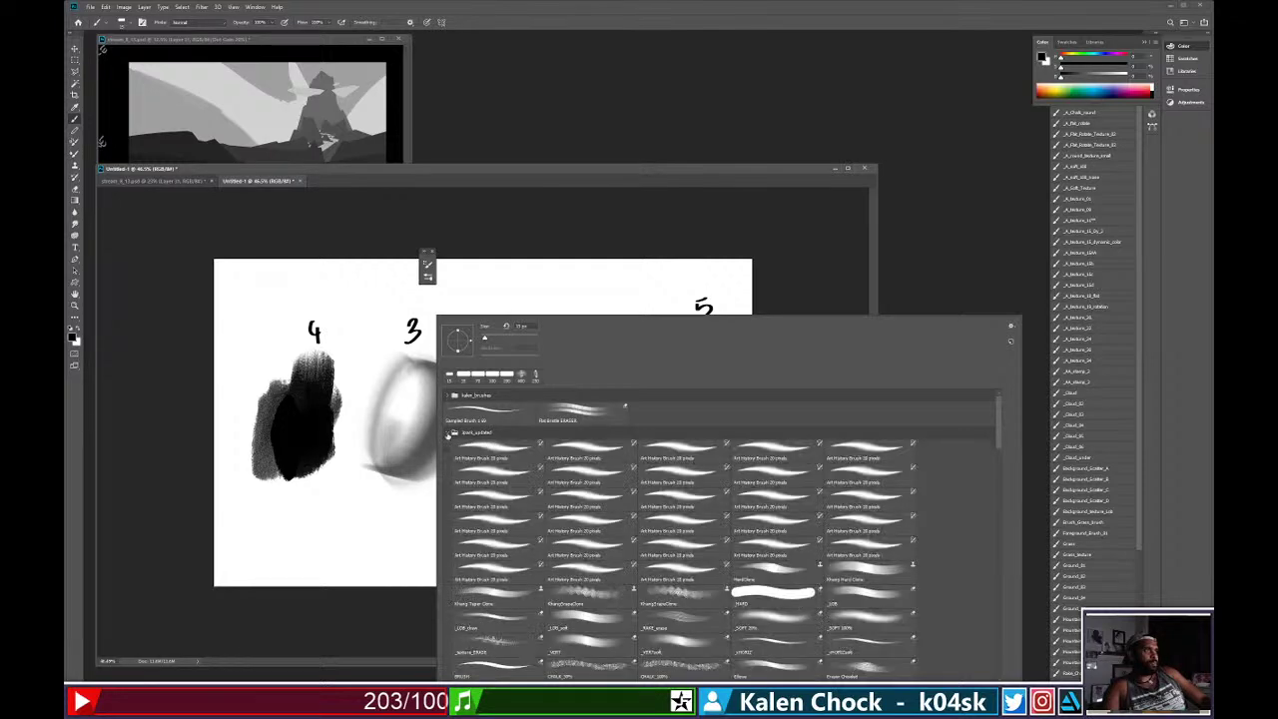
pyautogui.click(446, 432)
pyautogui.click(448, 446)
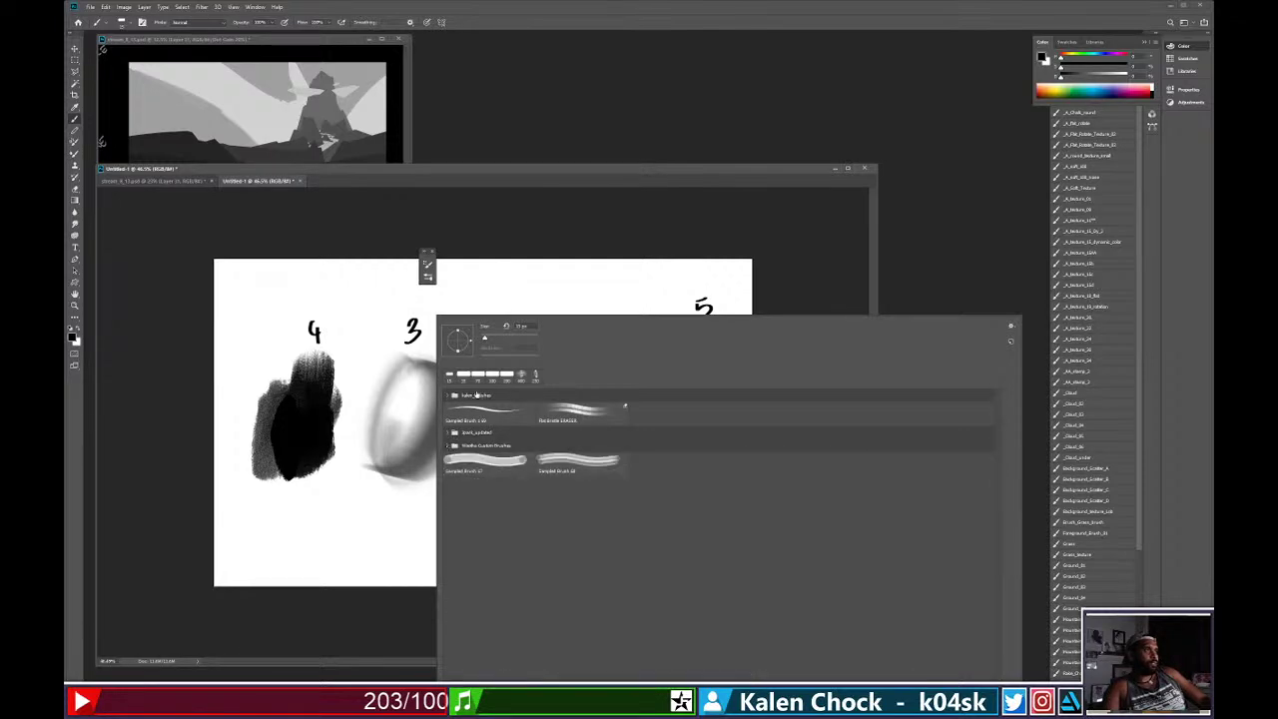
pyautogui.click(448, 396)
pyautogui.click(448, 397)
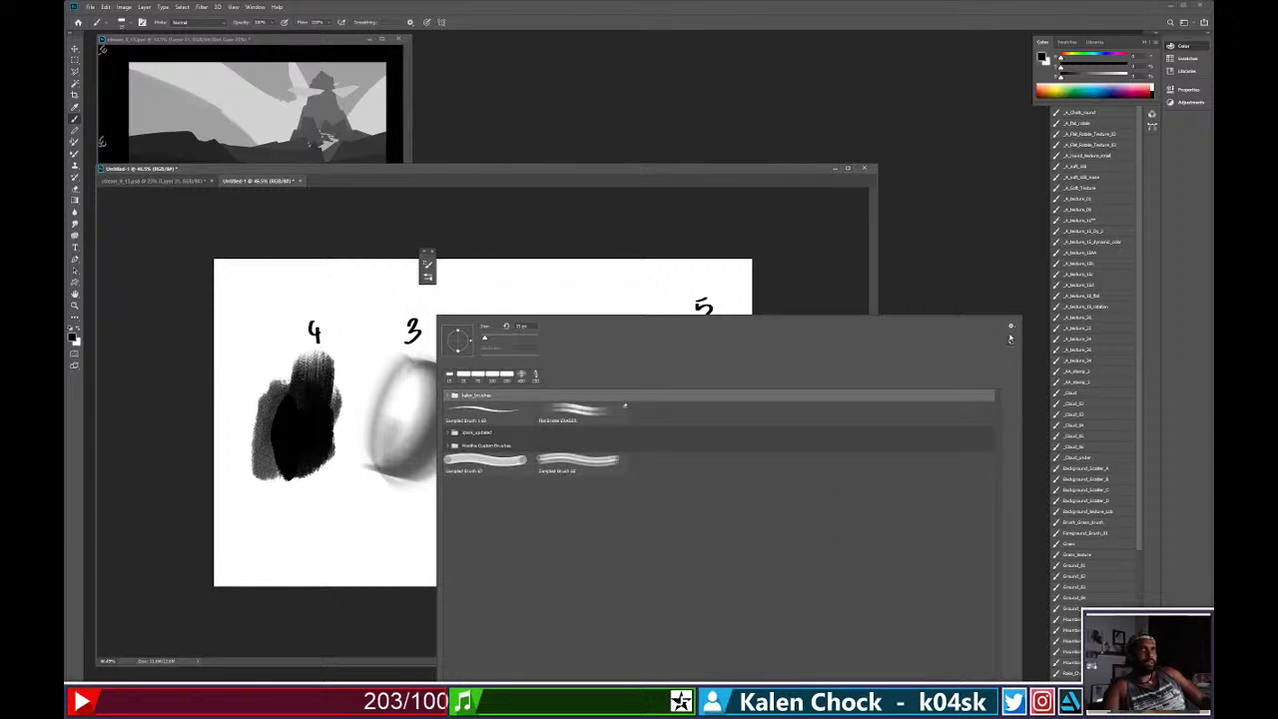
# Export the selected brush group as kalen_brushes.abr in the Brushes folder, replacing the existing file.
pyautogui.click(1011, 326)
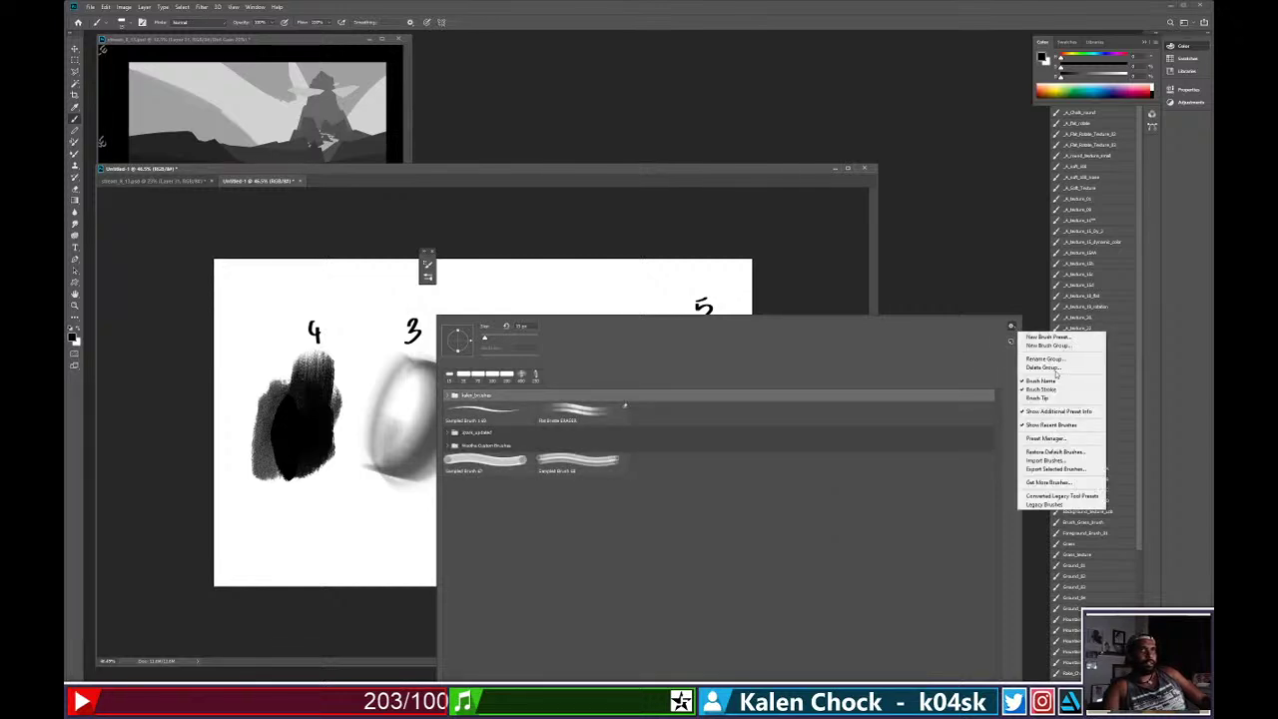
pyautogui.click(1060, 468)
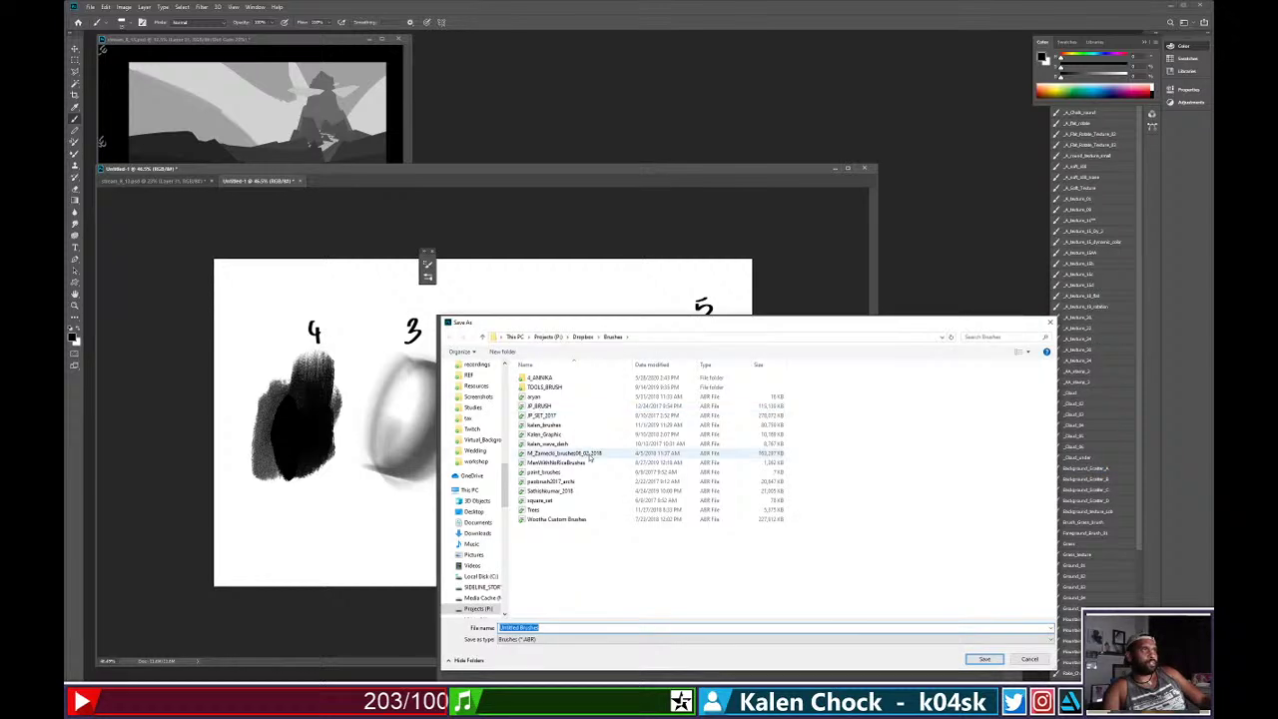
pyautogui.click(574, 429)
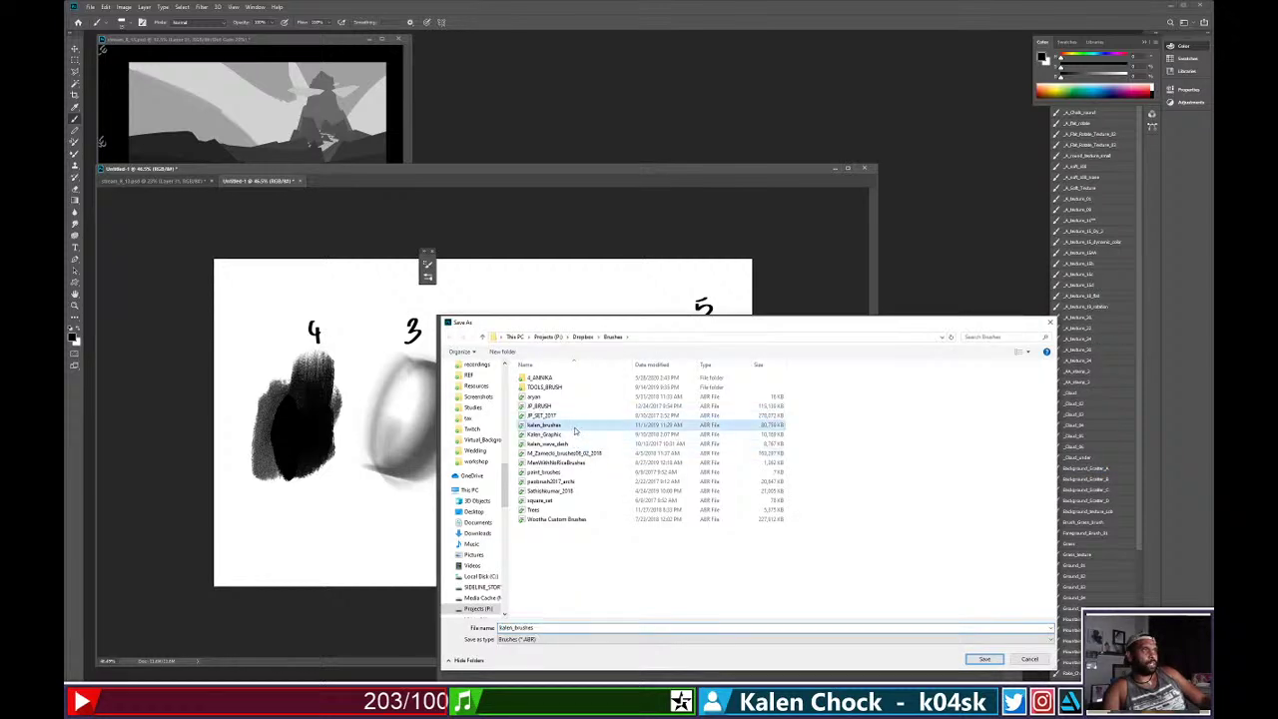
pyautogui.click(984, 659)
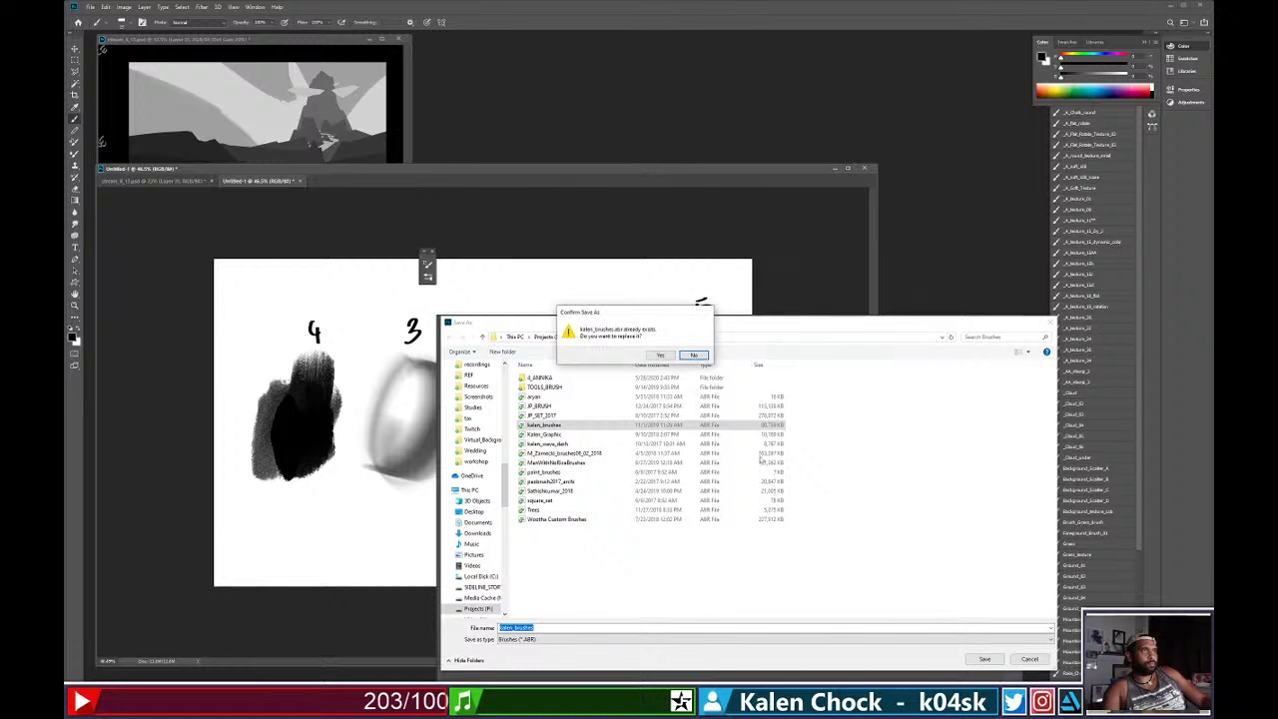
pyautogui.click(654, 363)
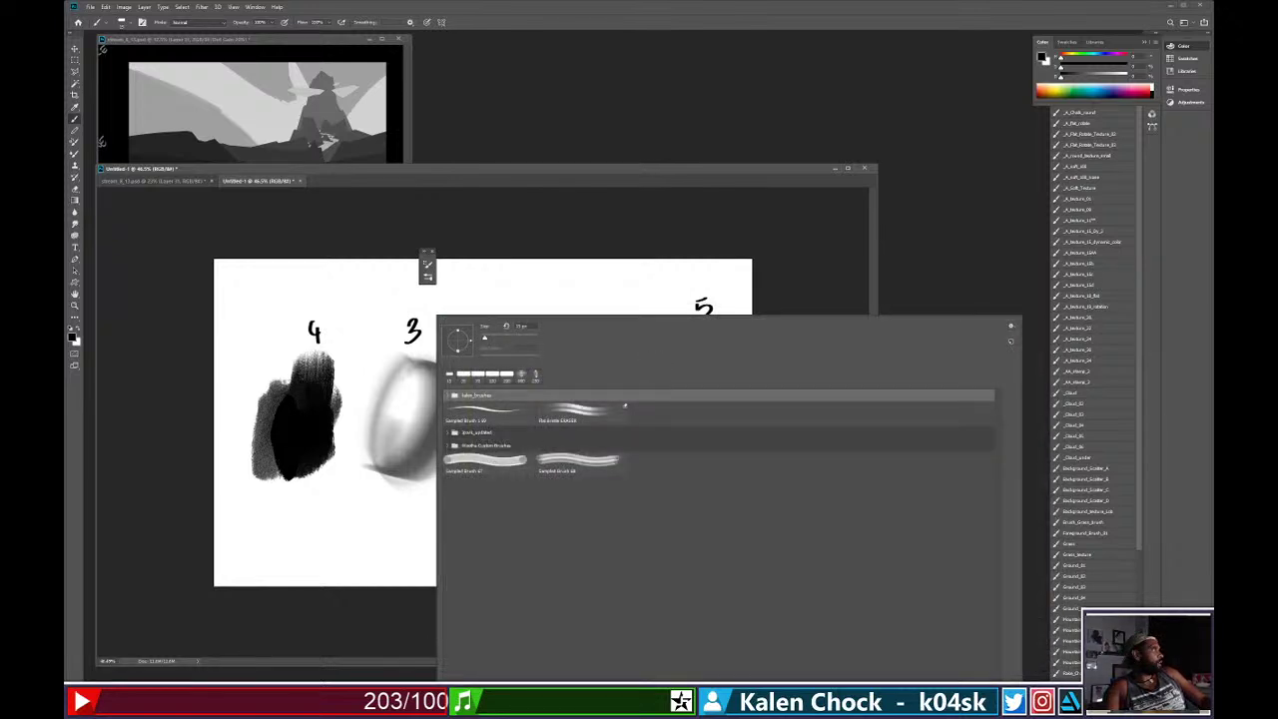
pyautogui.press('Escape')
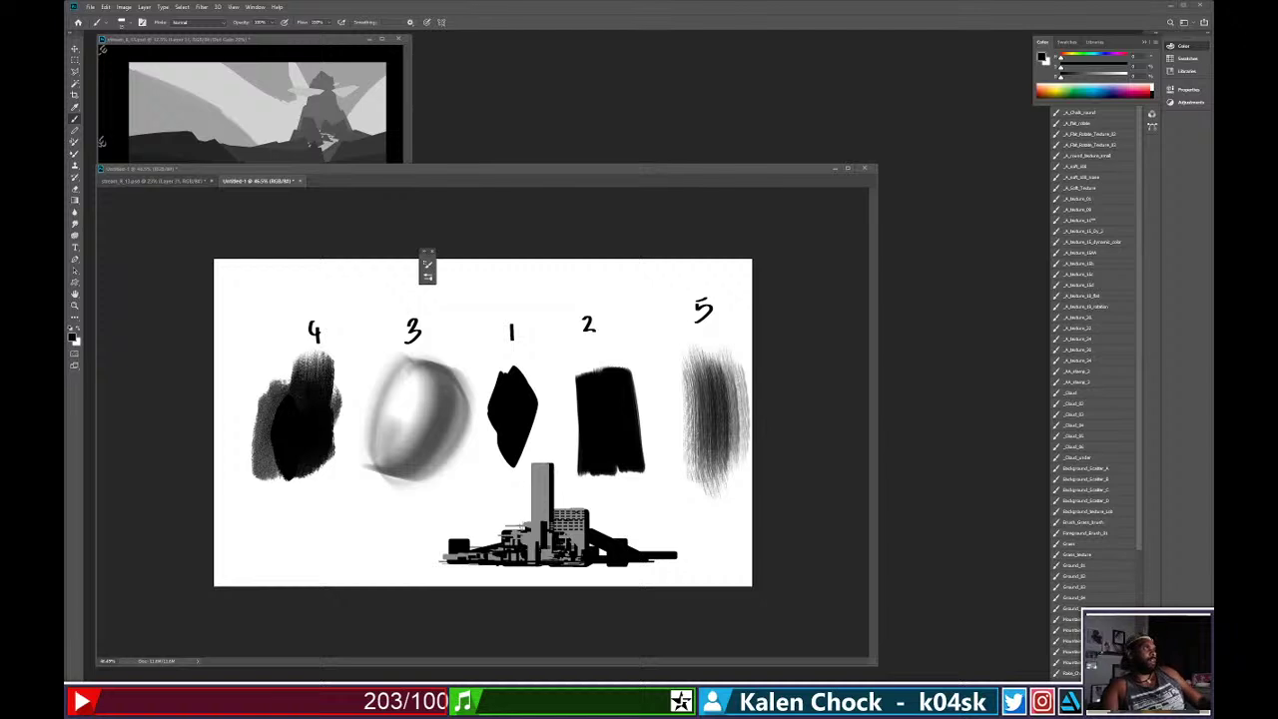
# Switch back to the stream_8_13.psd landscape painting with the Brush tool active.
pyautogui.click(160, 180)
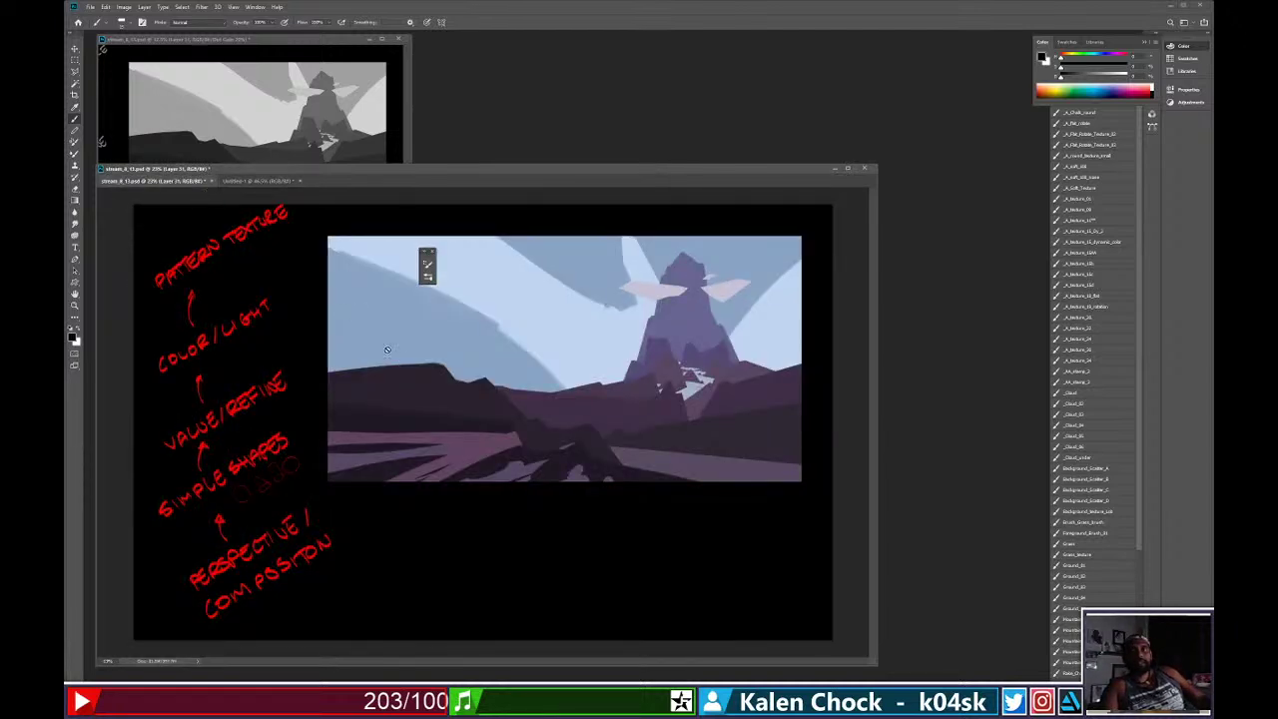
pyautogui.moveTo(419, 378); pyautogui.dragTo(405, 376)
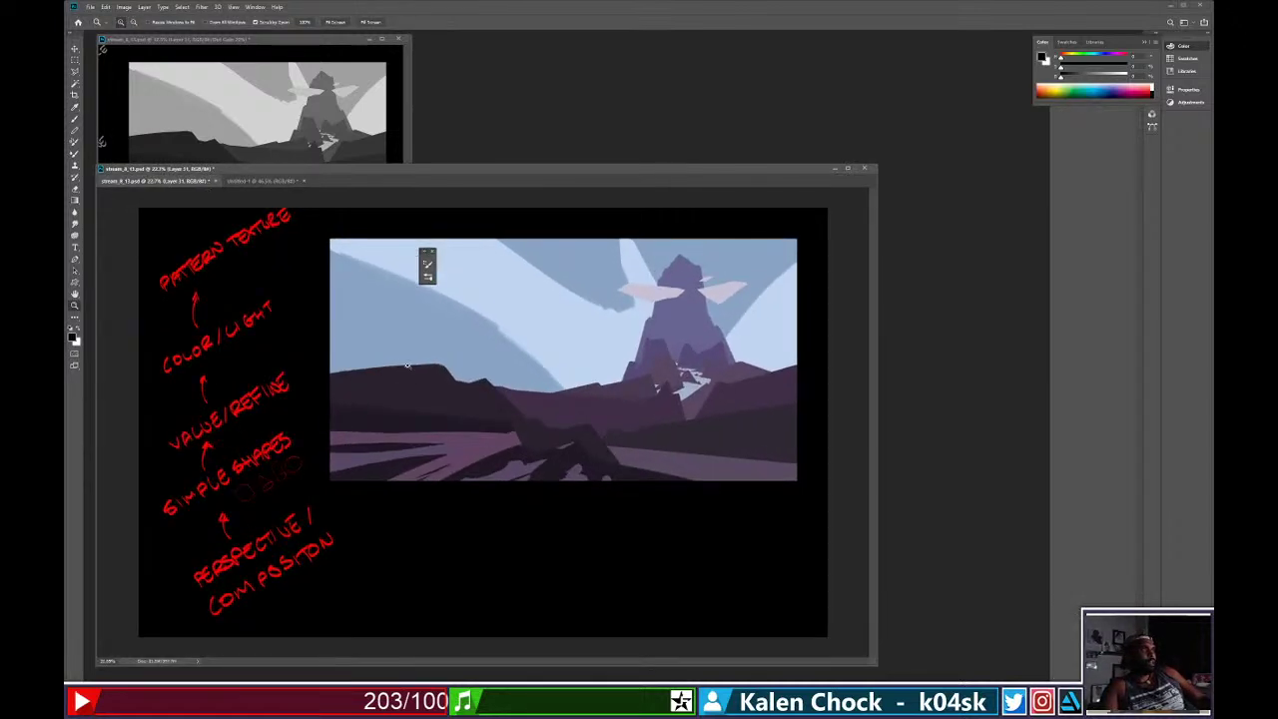
pyautogui.press('b')
pyautogui.press('F5')
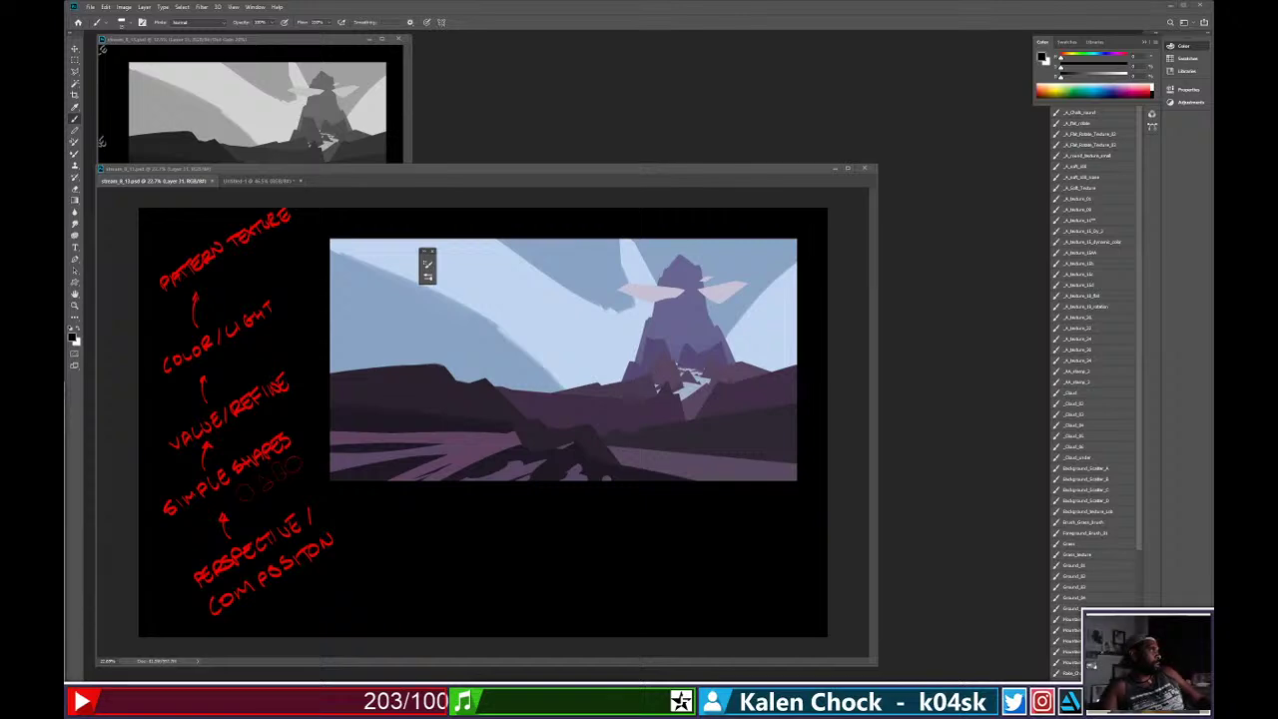
# Bring the browser window with the Twitter profile over the painting to show it, and move it off screen again.
pyautogui.moveTo(68, 440); pyautogui.dragTo(812, 295)
pyautogui.moveTo(841, 269); pyautogui.dragTo(828, 288)
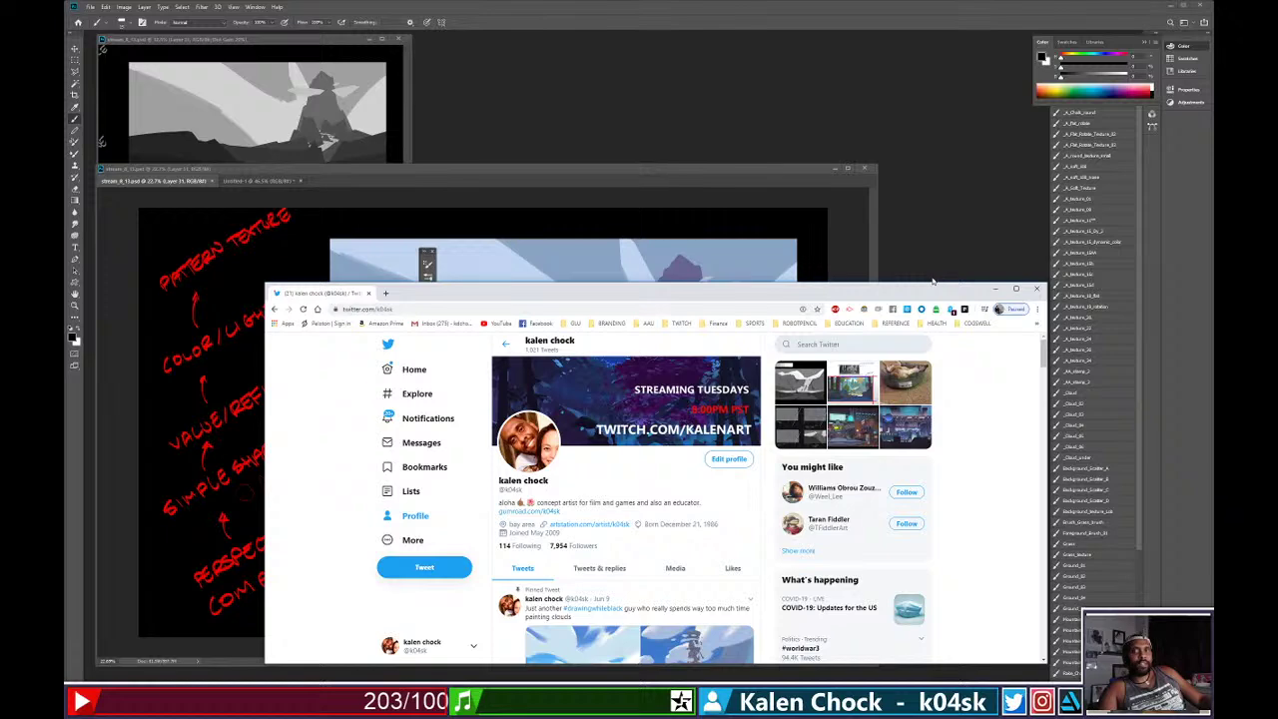
pyautogui.moveTo(893, 296); pyautogui.dragTo(5, 390)
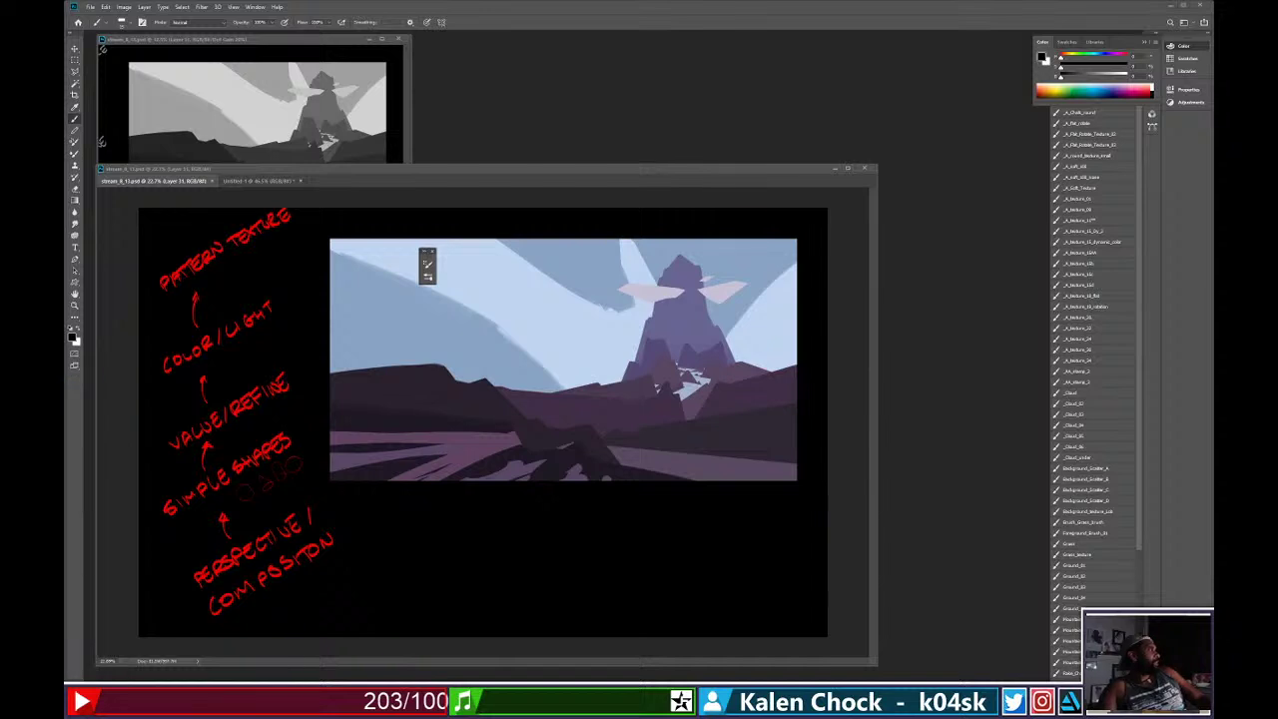